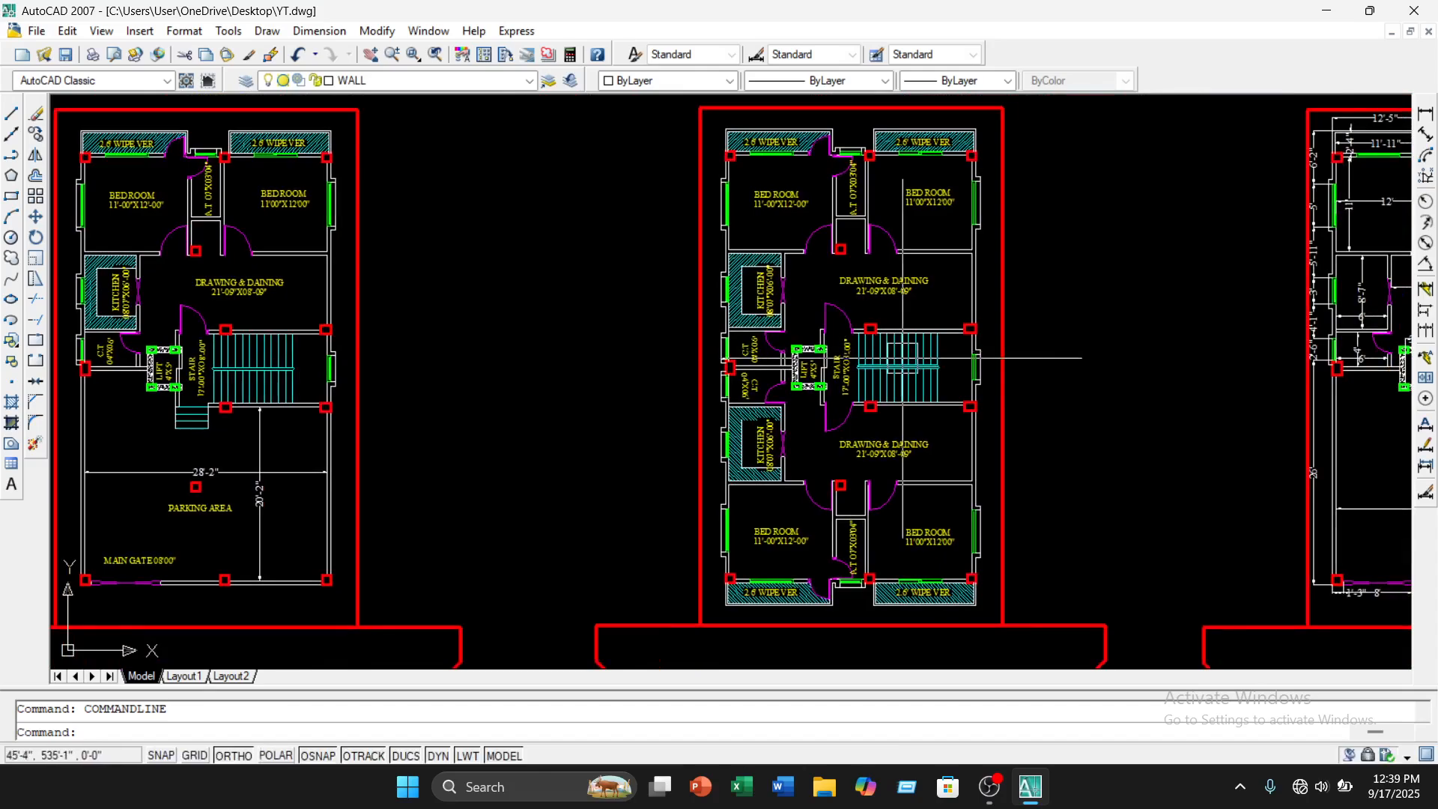
Look over the labelled, dimensioned and unlabelled ground and typical floor plans in the drawing
scroll(903, 358, up, 4)
scroll(908, 353, down, 6)
middle_drag(956, 344, 500, 355)
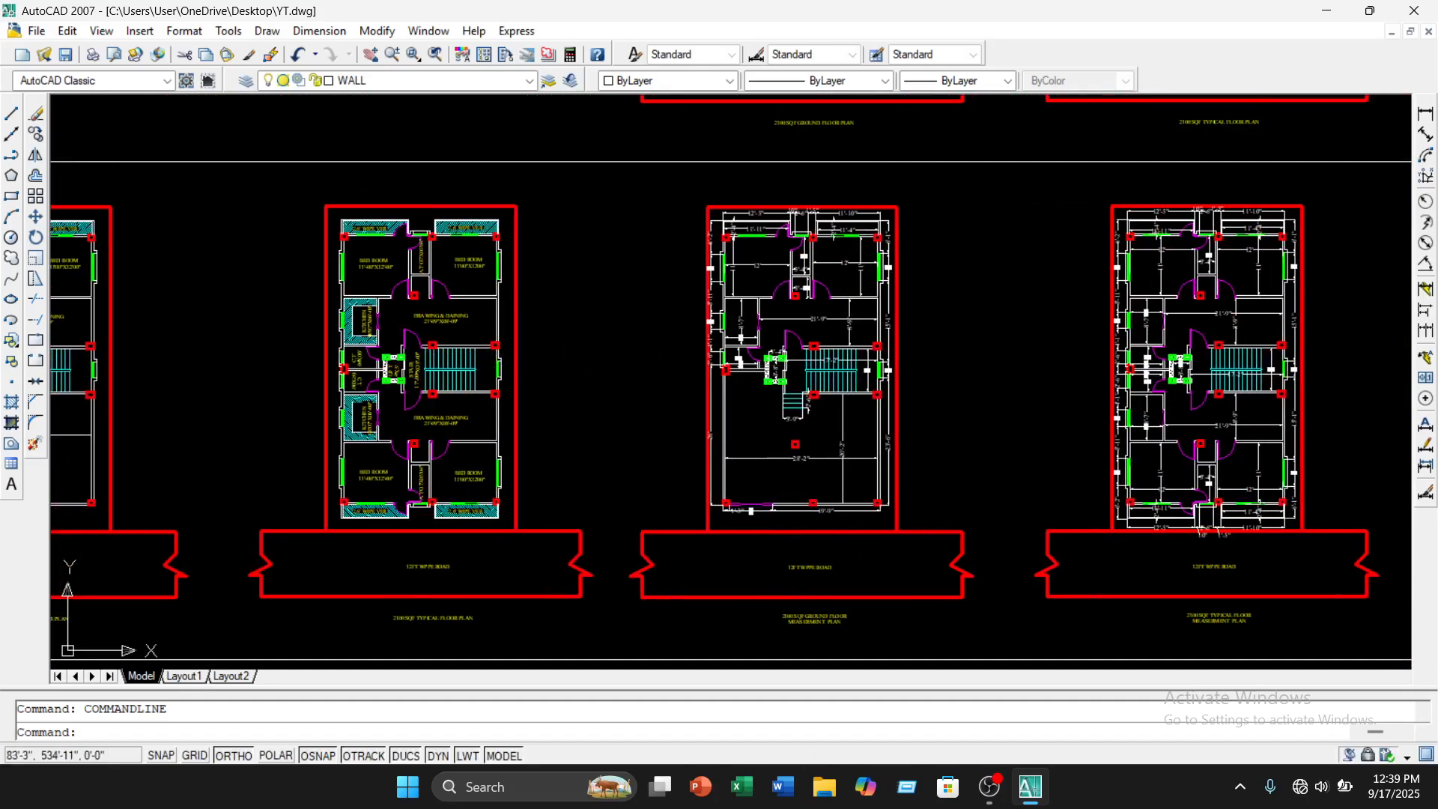
scroll(780, 358, down, 4)
middle_drag(882, 359, 589, 383)
scroll(706, 371, up, 5)
middle_drag(670, 353, 715, 434)
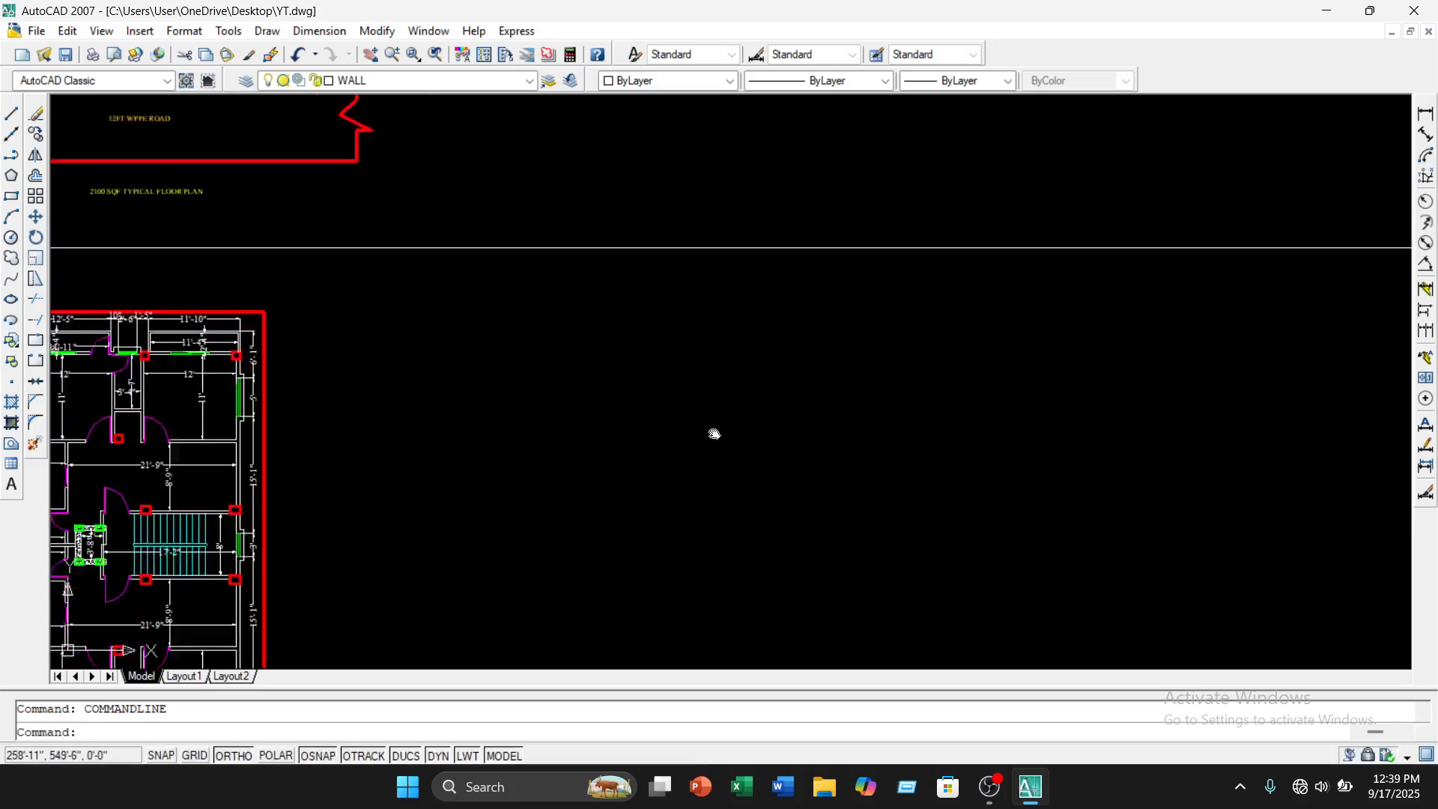
scroll(841, 375, down, 4)
scroll(806, 434, up, 4)
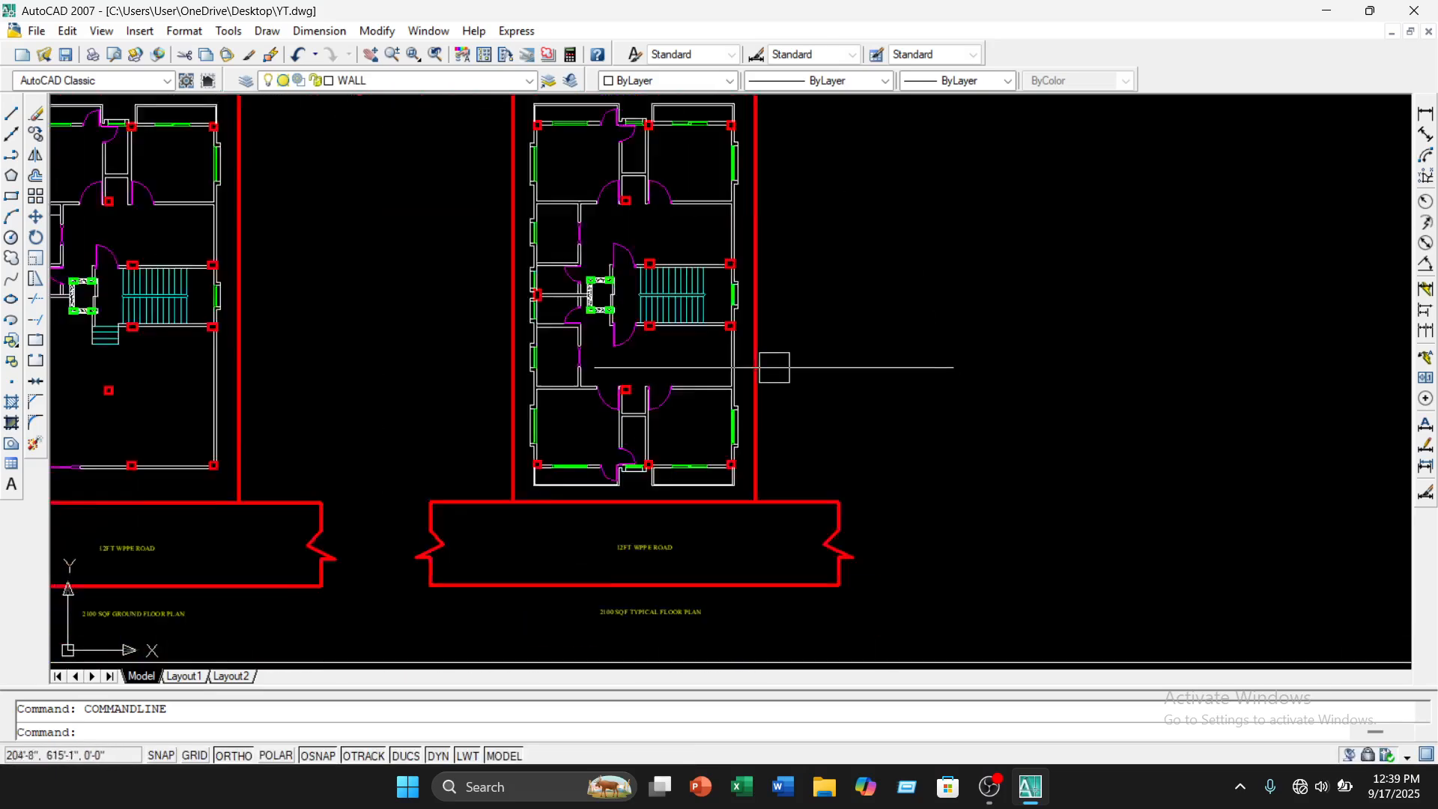
scroll(779, 367, down, 2)
middle_drag(597, 337, 668, 358)
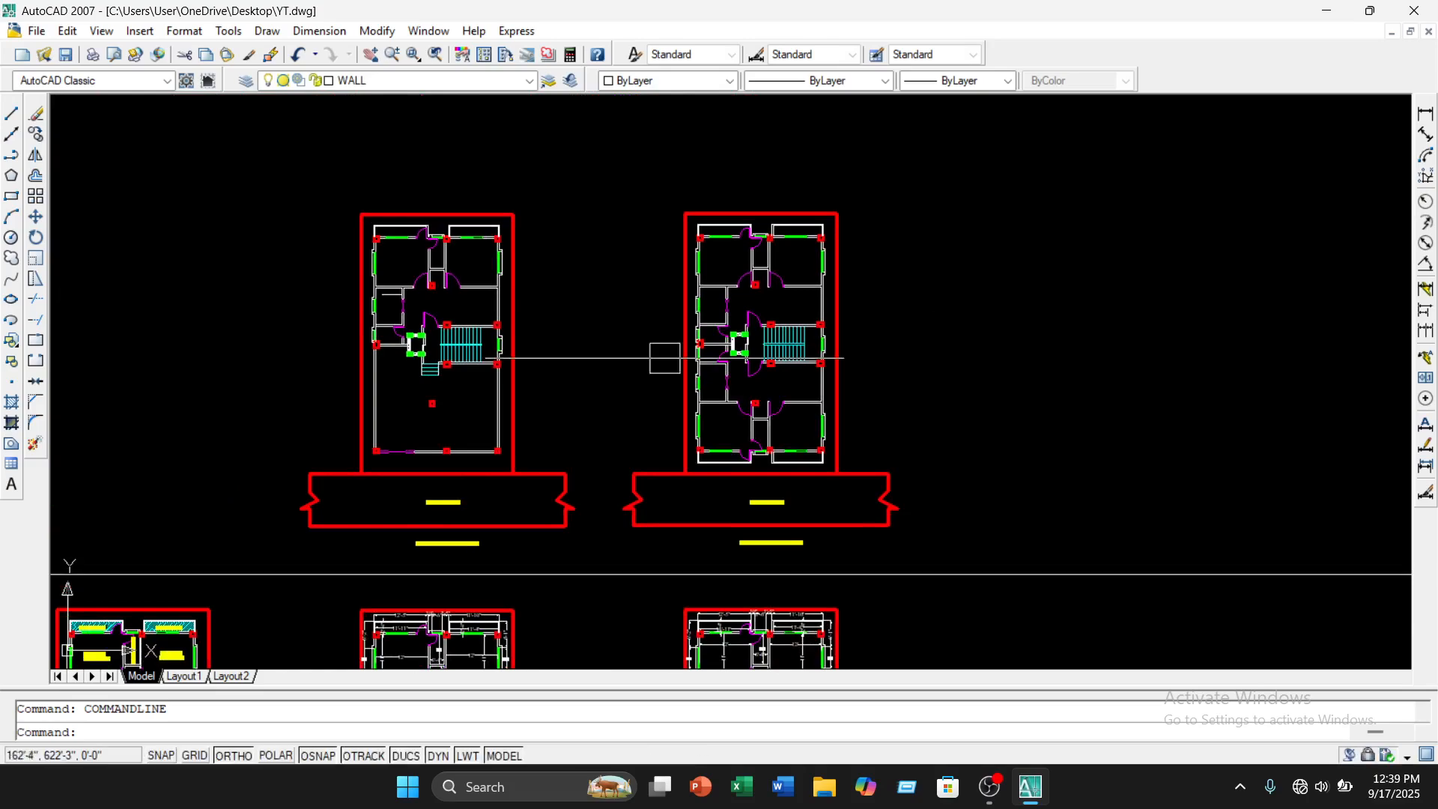
scroll(433, 315, up, 6)
scroll(437, 314, down, 6)
scroll(574, 290, down, 3)
mouse_move(573, 291)
middle_down()
mouse_move(550, 302)
mouse_move(578, 306)
middle_up()
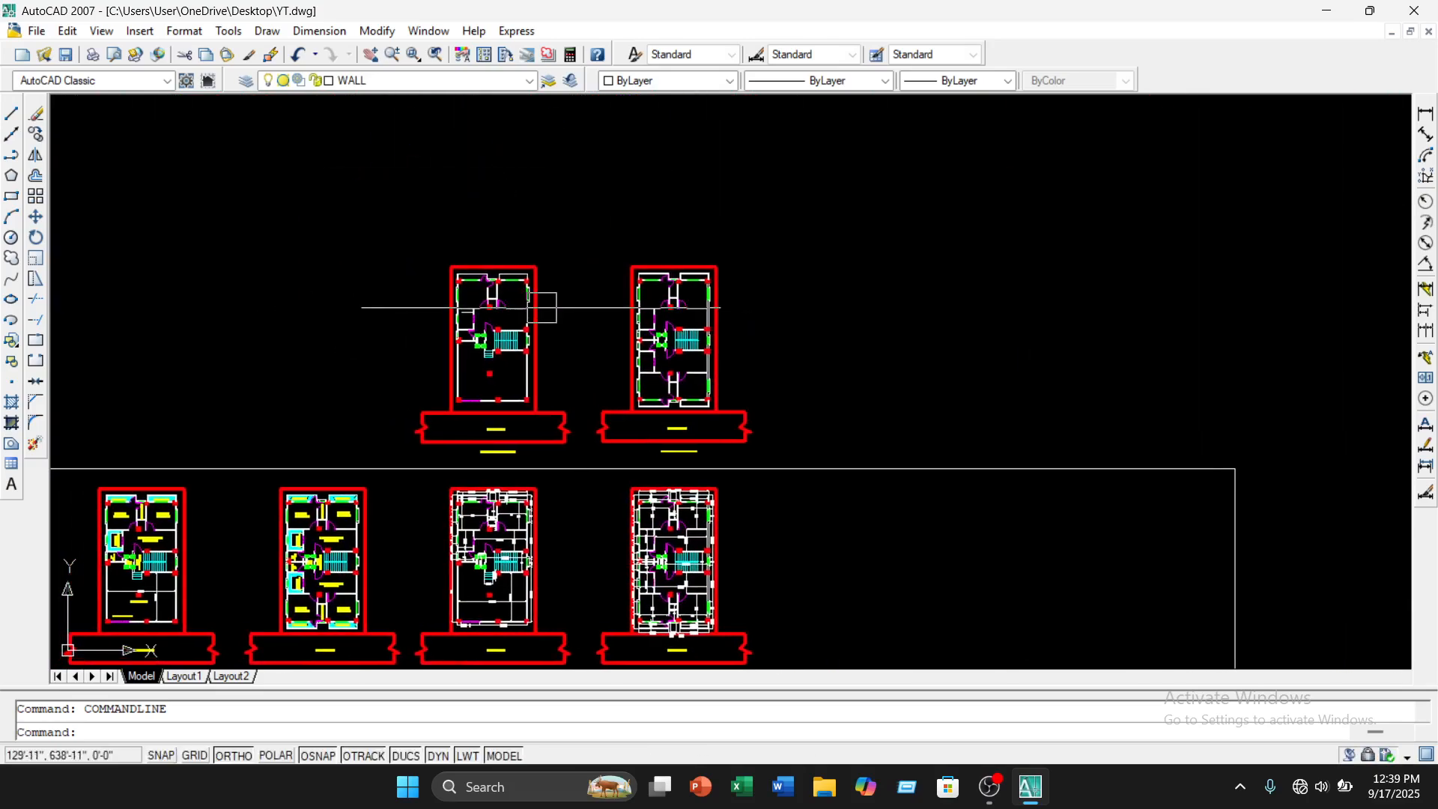
scroll(524, 389, up, 2)
scroll(524, 392, down, 1)
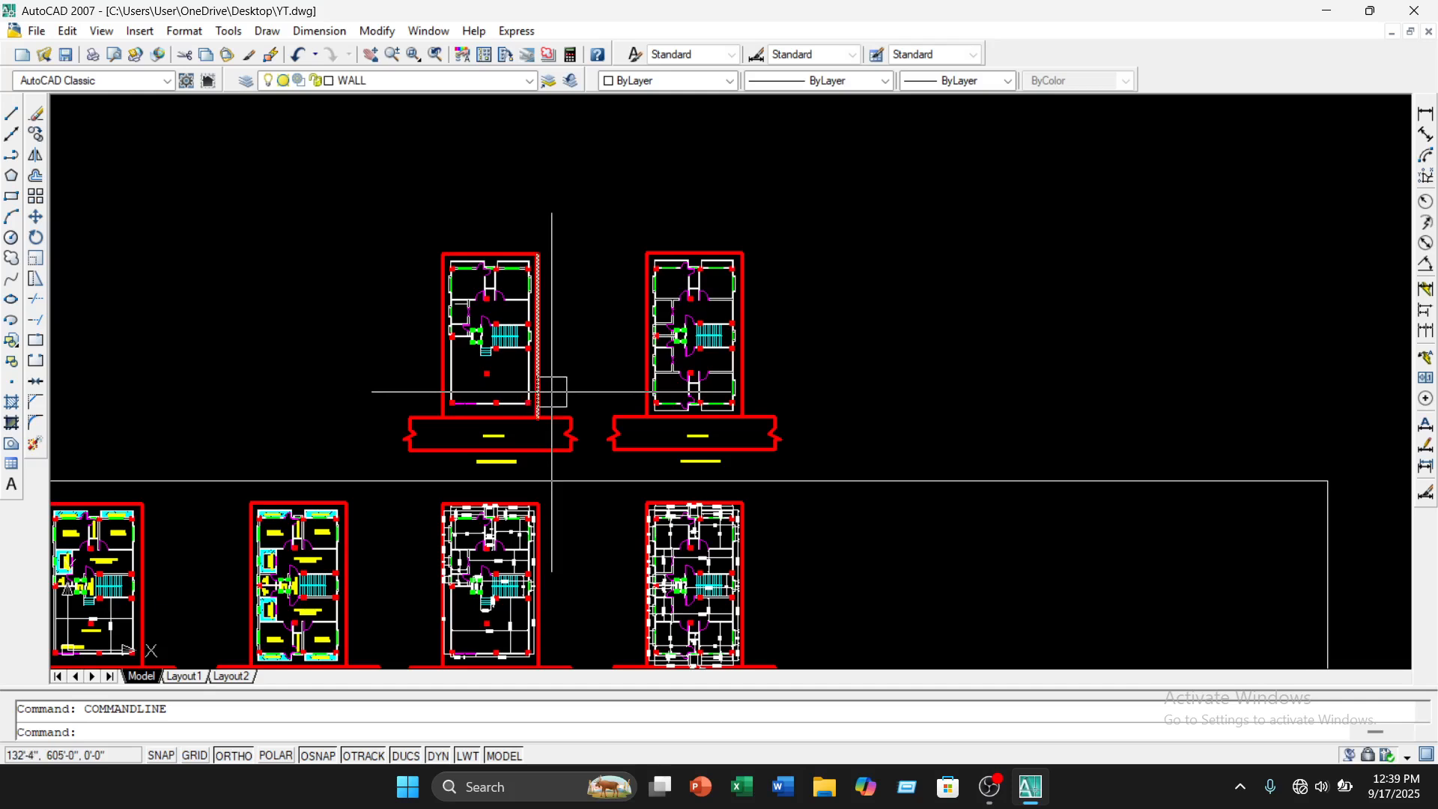
Draw vertical construction lines through the ground floor plan's front-left outer corner and the near end of the main gate
key(Return)
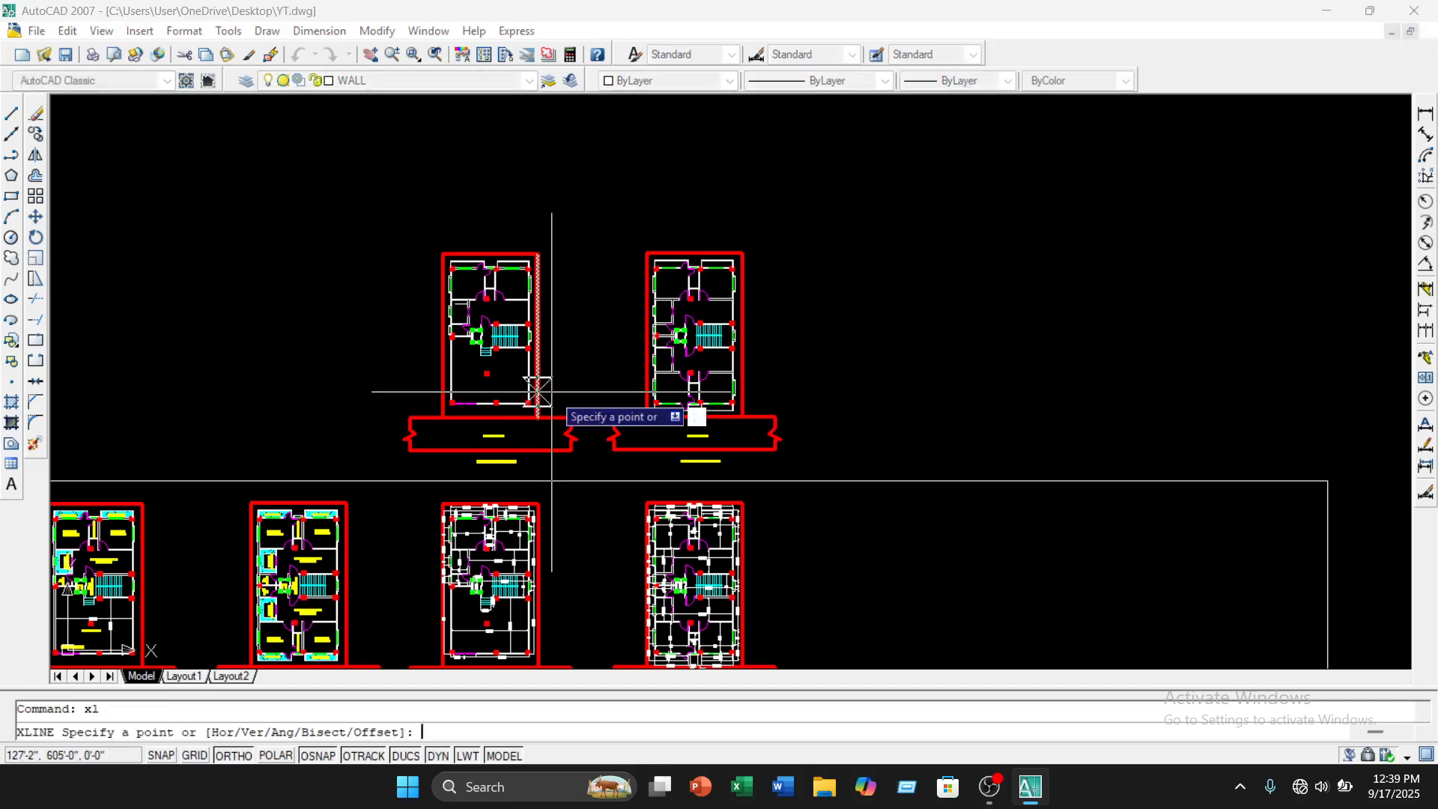
text(v)
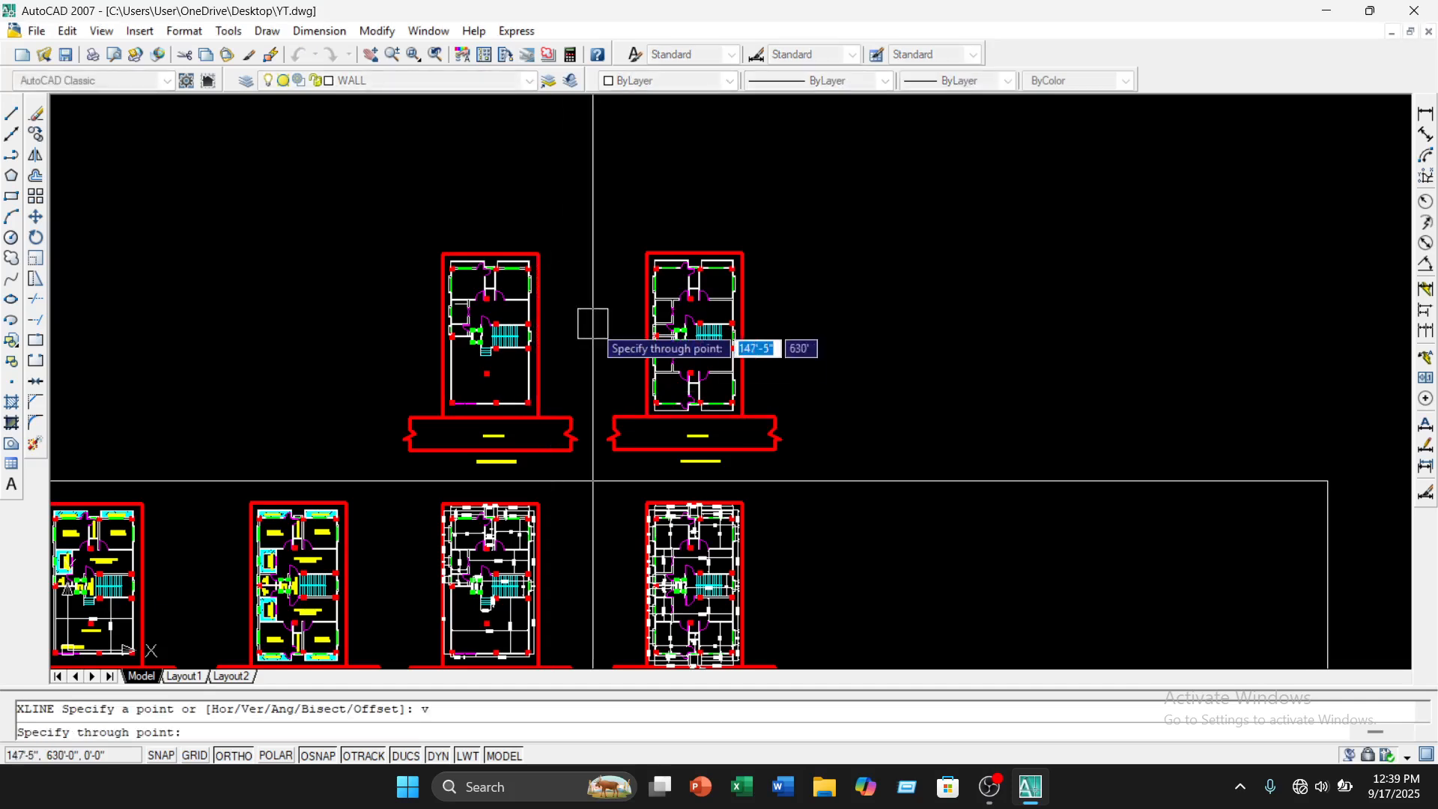
scroll(445, 409, up, 12)
middle_drag(457, 419, 450, 455)
click(485, 391)
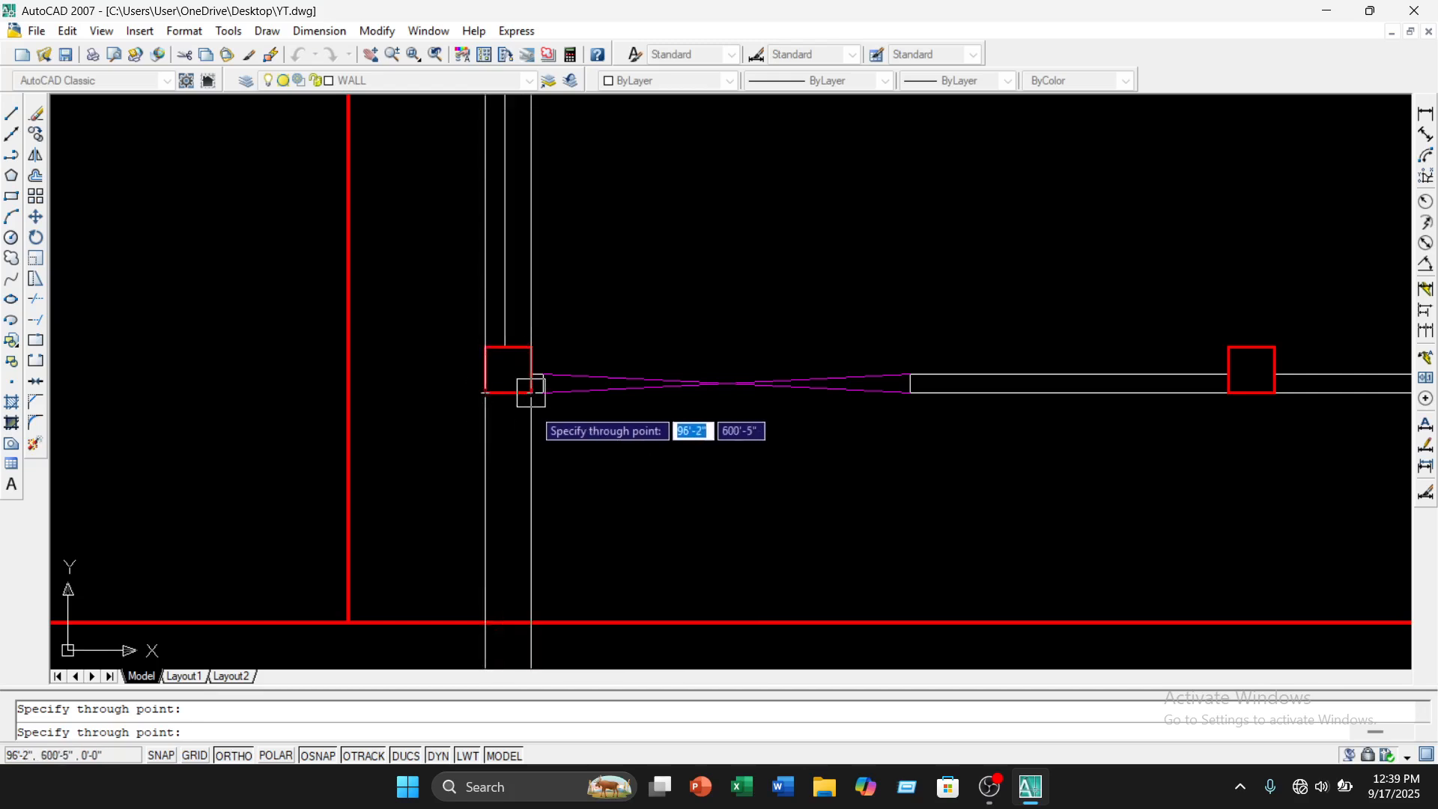
scroll(531, 391, up, 5)
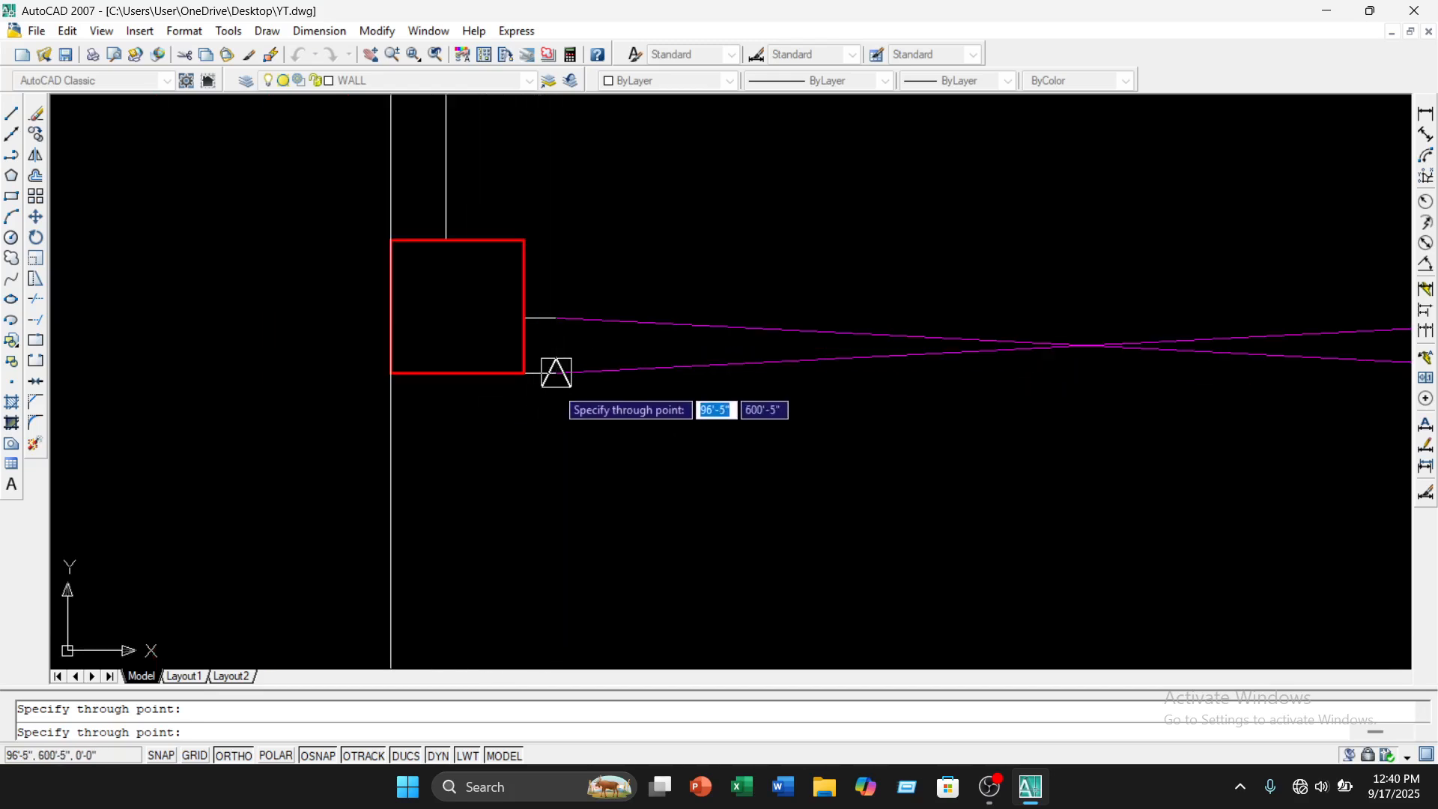
scroll(556, 372, down, 4)
middle_drag(763, 472, 552, 433)
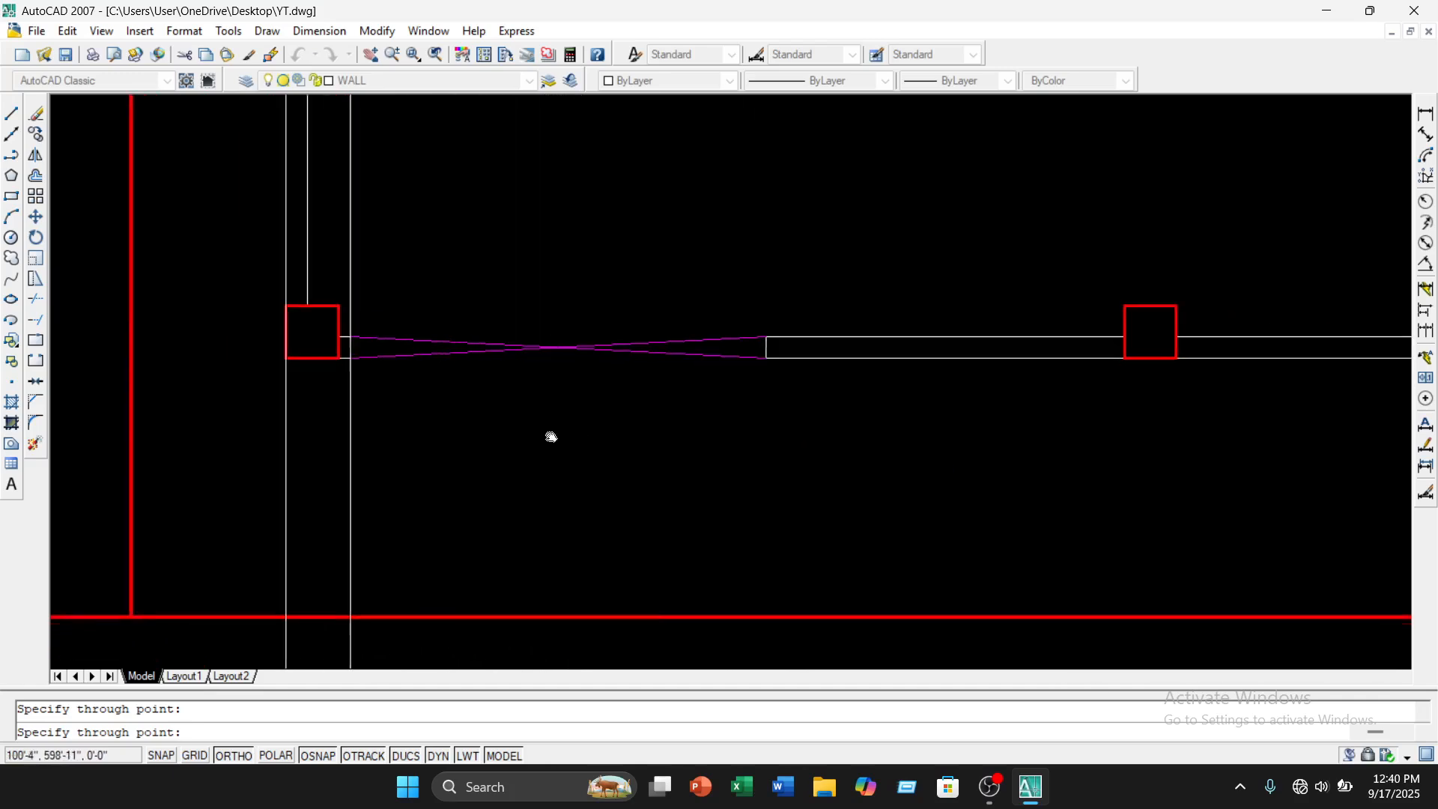
Add vertical construction lines through the main gate's right end and the ground floor plan's front-right outer corner
click(764, 358)
scroll(880, 397, down, 5)
middle_drag(883, 395, 796, 400)
scroll(929, 432, up, 4)
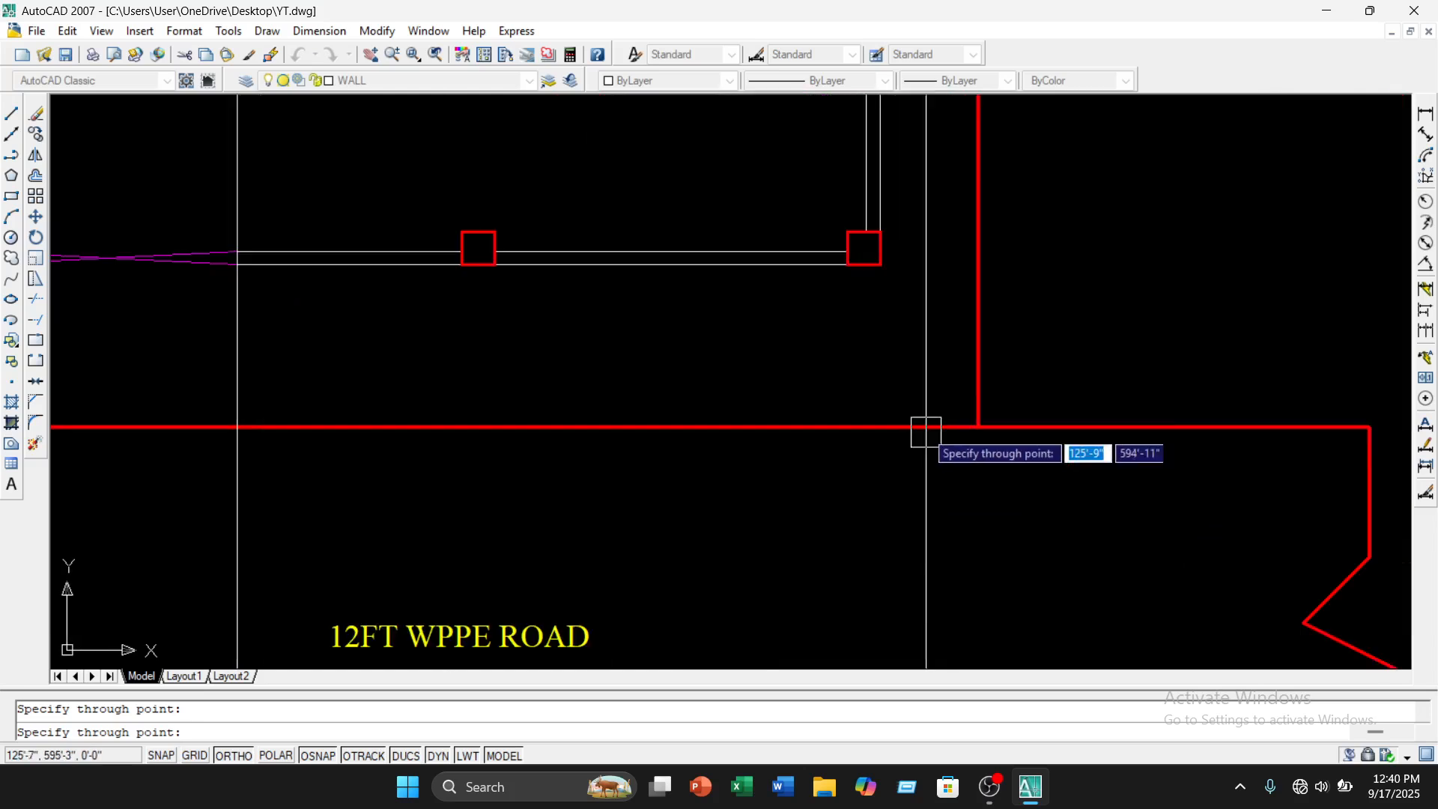
middle_drag(896, 384, 814, 432)
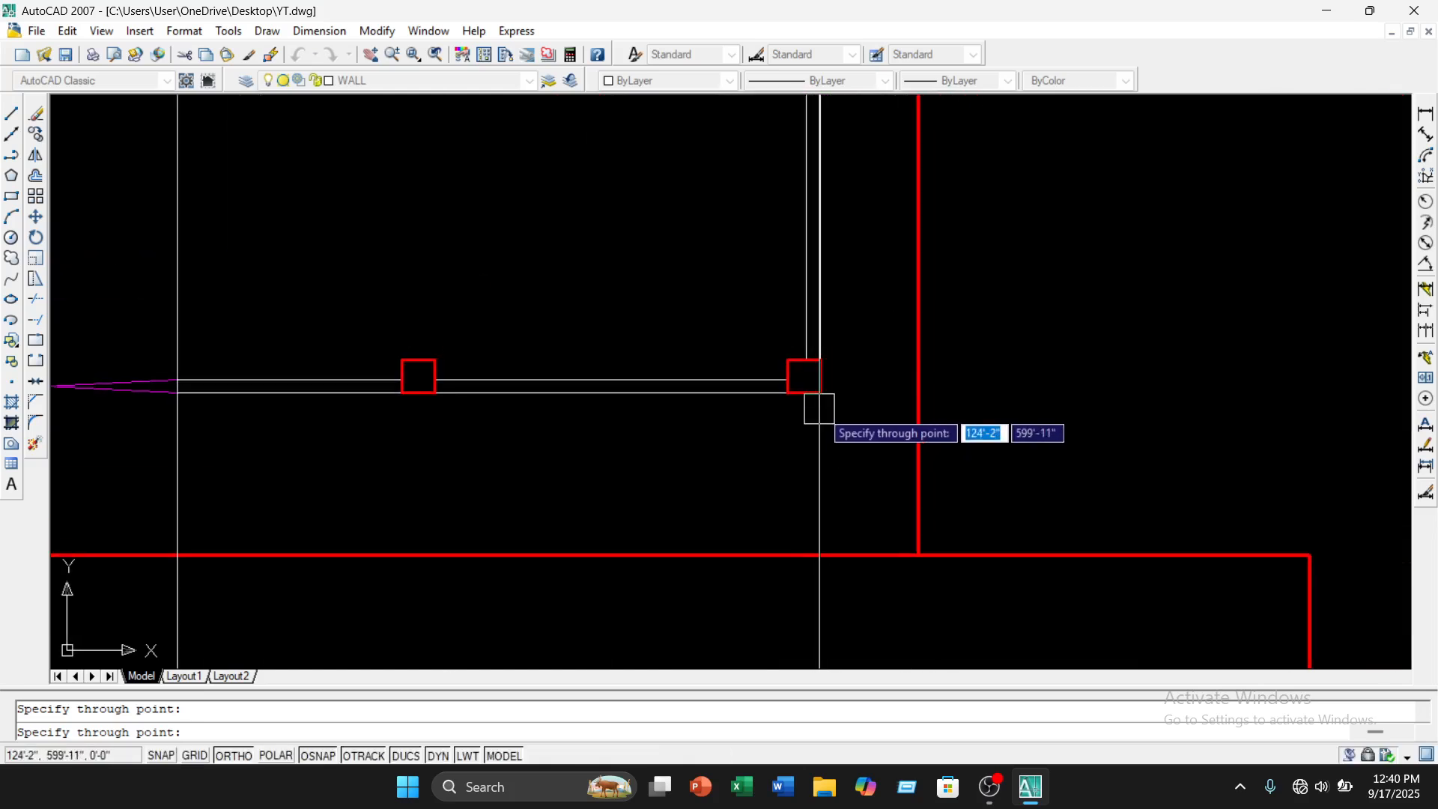
scroll(820, 392, down, 5)
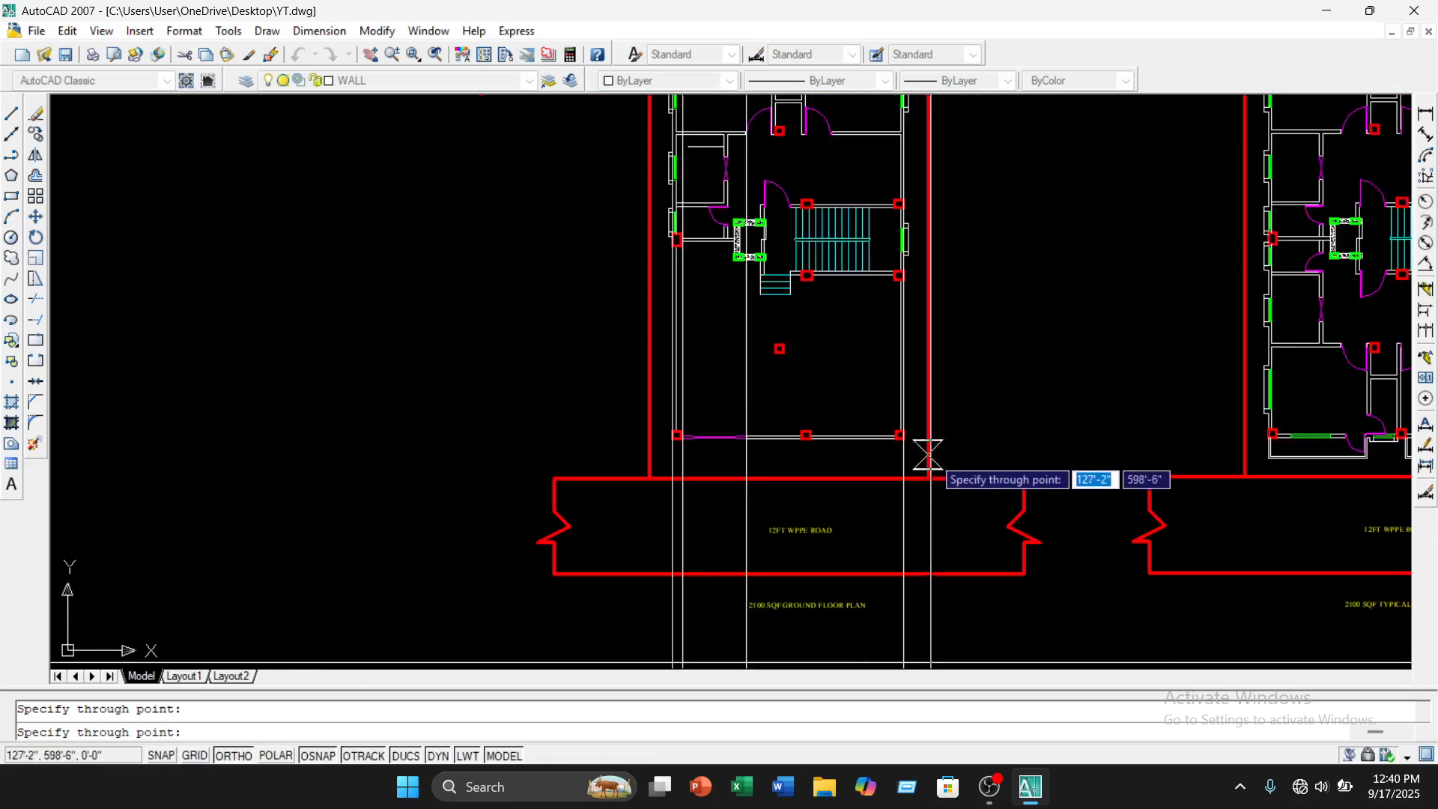
Place vertical construction lines through the typical floor's front-left veranda corner and both ends of the adjacent bedroom window
mouse_move(1004, 408)
middle_down()
mouse_move(704, 426)
mouse_move(642, 460)
middle_up()
scroll(793, 479, up, 6)
scroll(700, 498, up, 3)
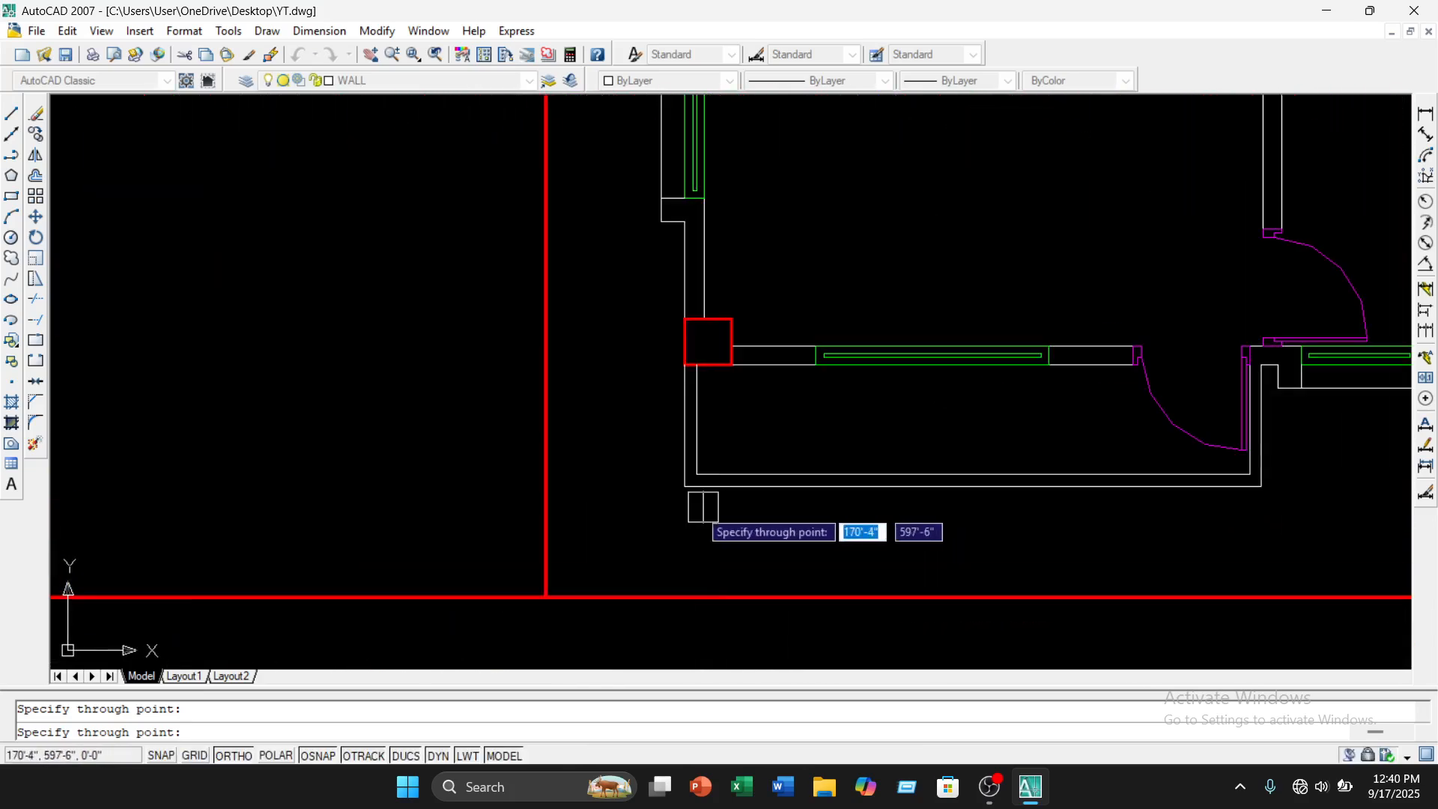
middle_drag(817, 472, 655, 472)
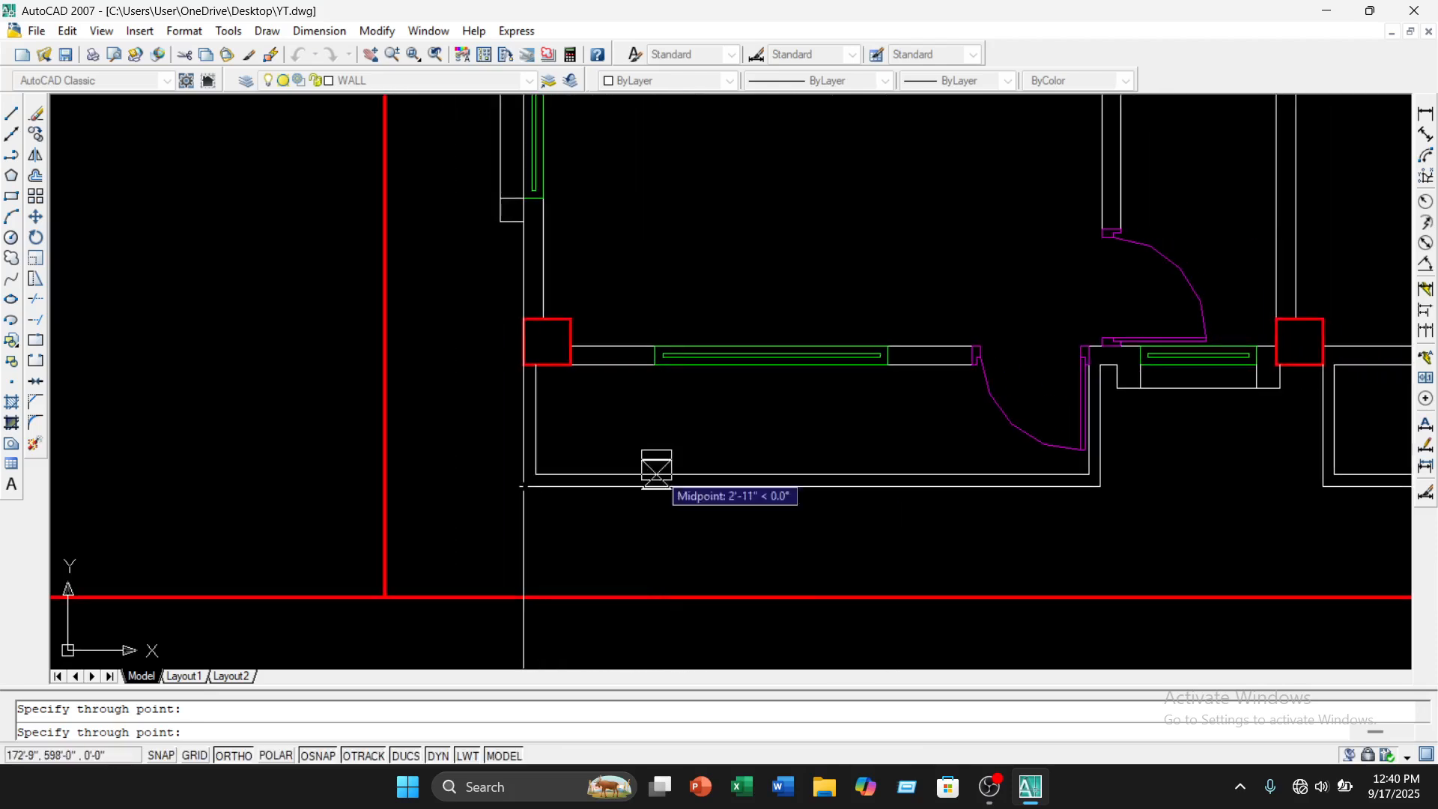
click(655, 363)
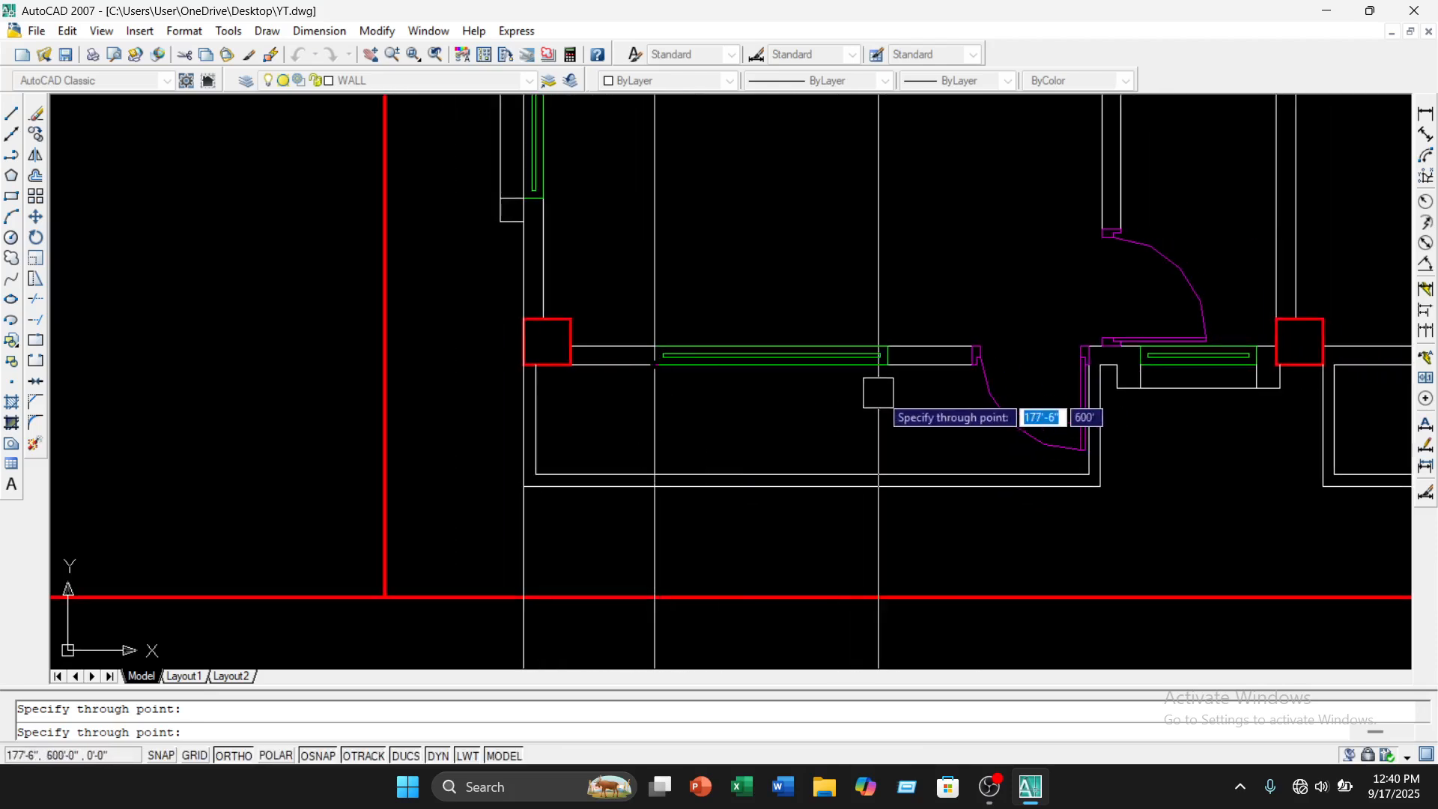
click(889, 386)
middle_drag(904, 387, 820, 454)
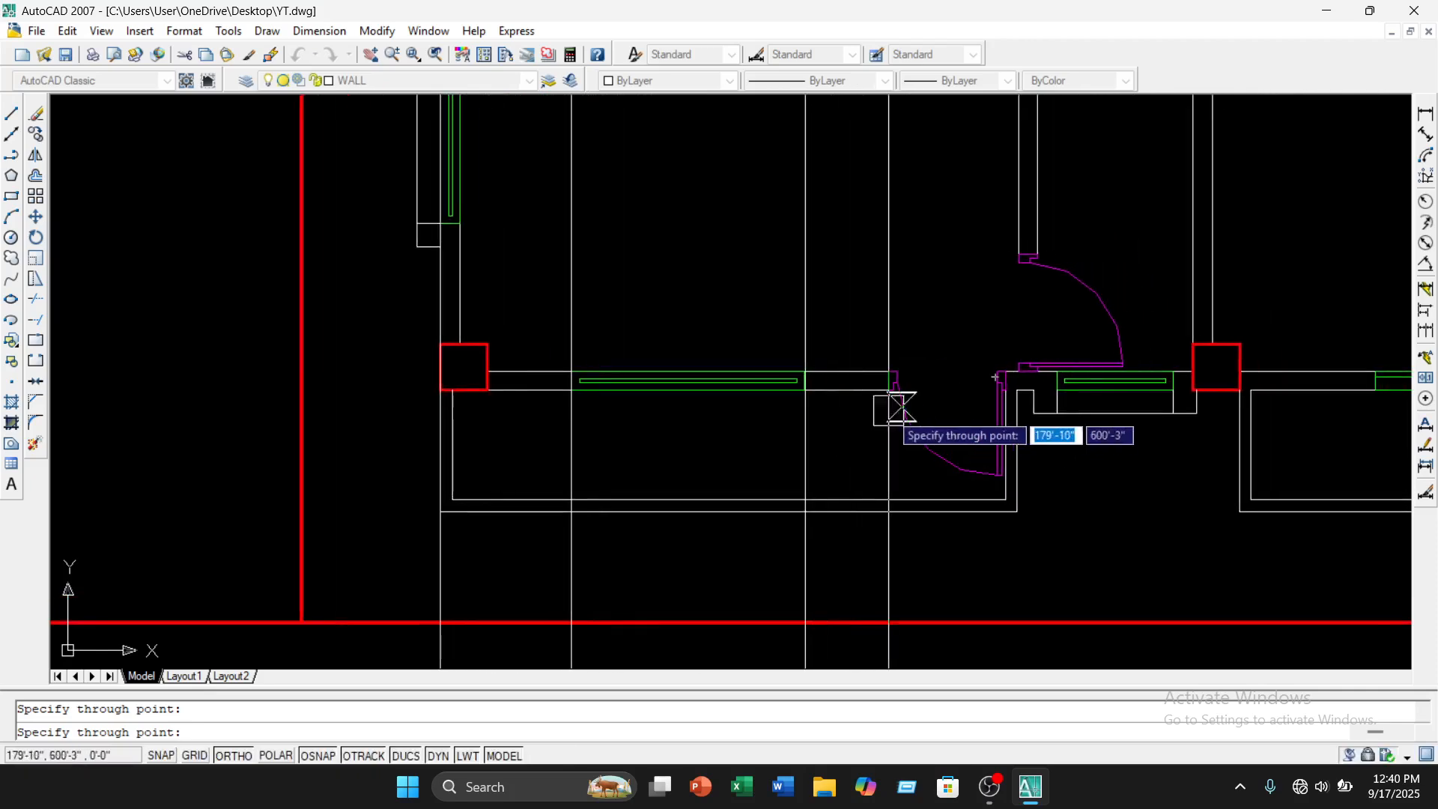
Place vertical construction lines through both sides of the front-left veranda door opening on the typical floor plan
scroll(885, 375, up, 4)
click(881, 355)
scroll(909, 441, down, 3)
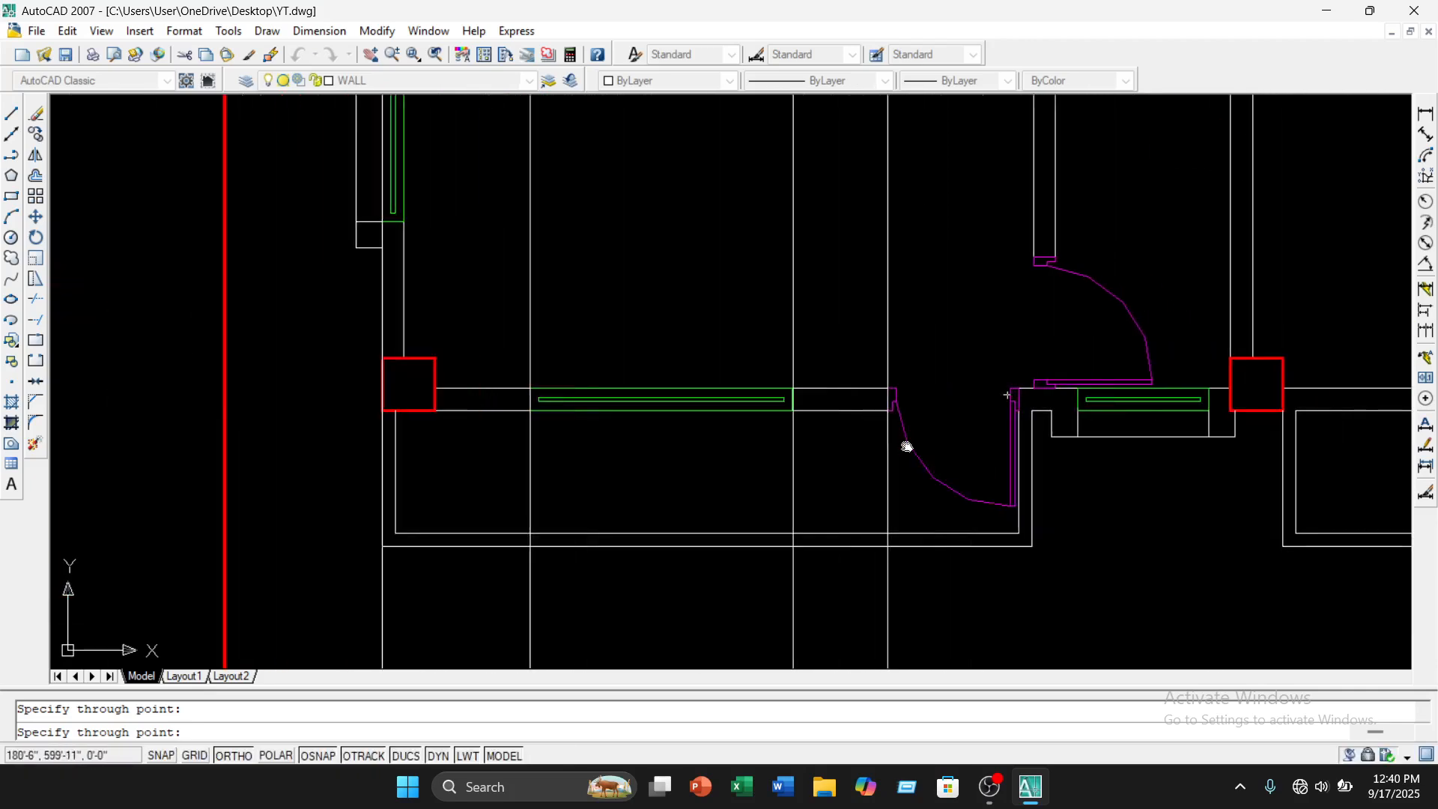
scroll(931, 482, up, 5)
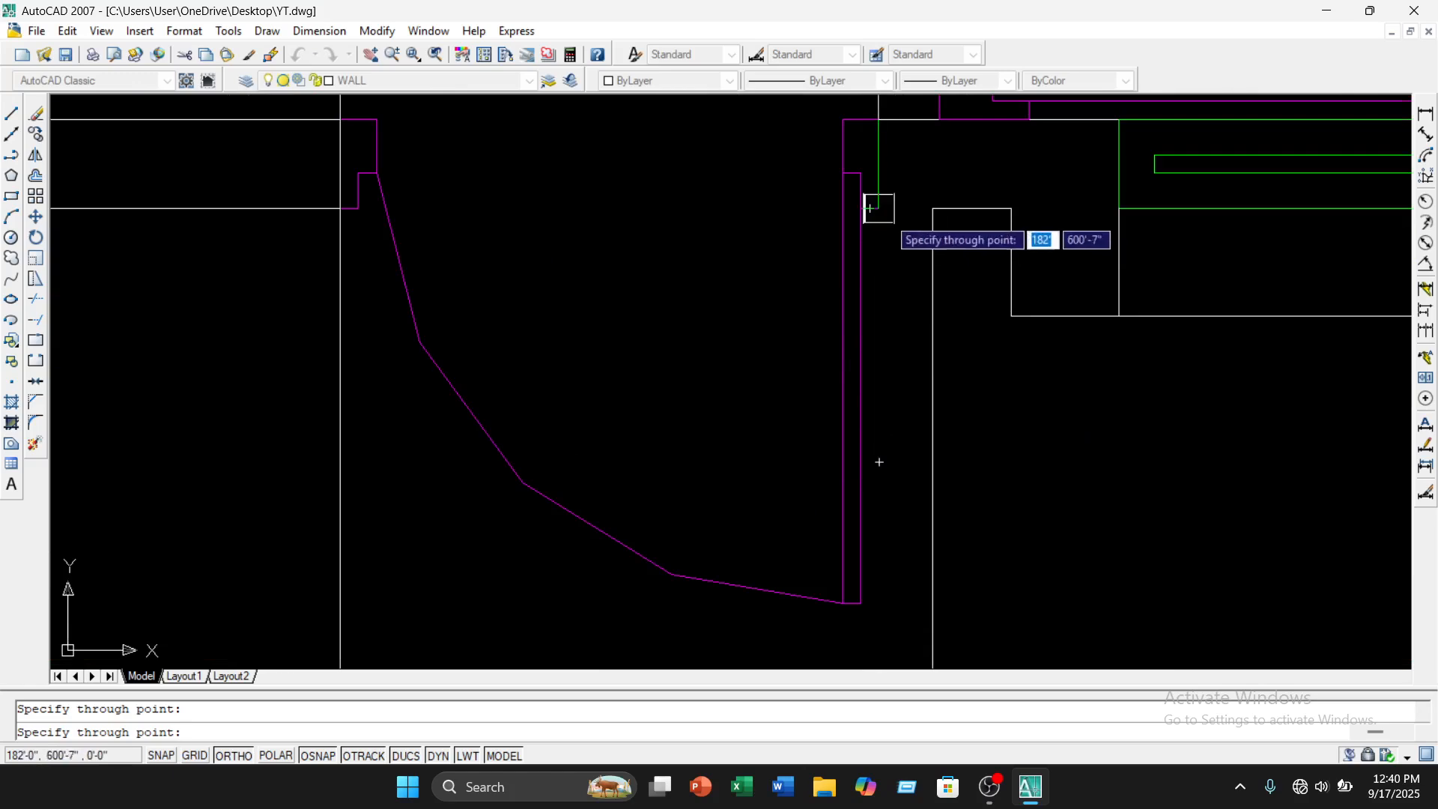
scroll(1036, 420, down, 3)
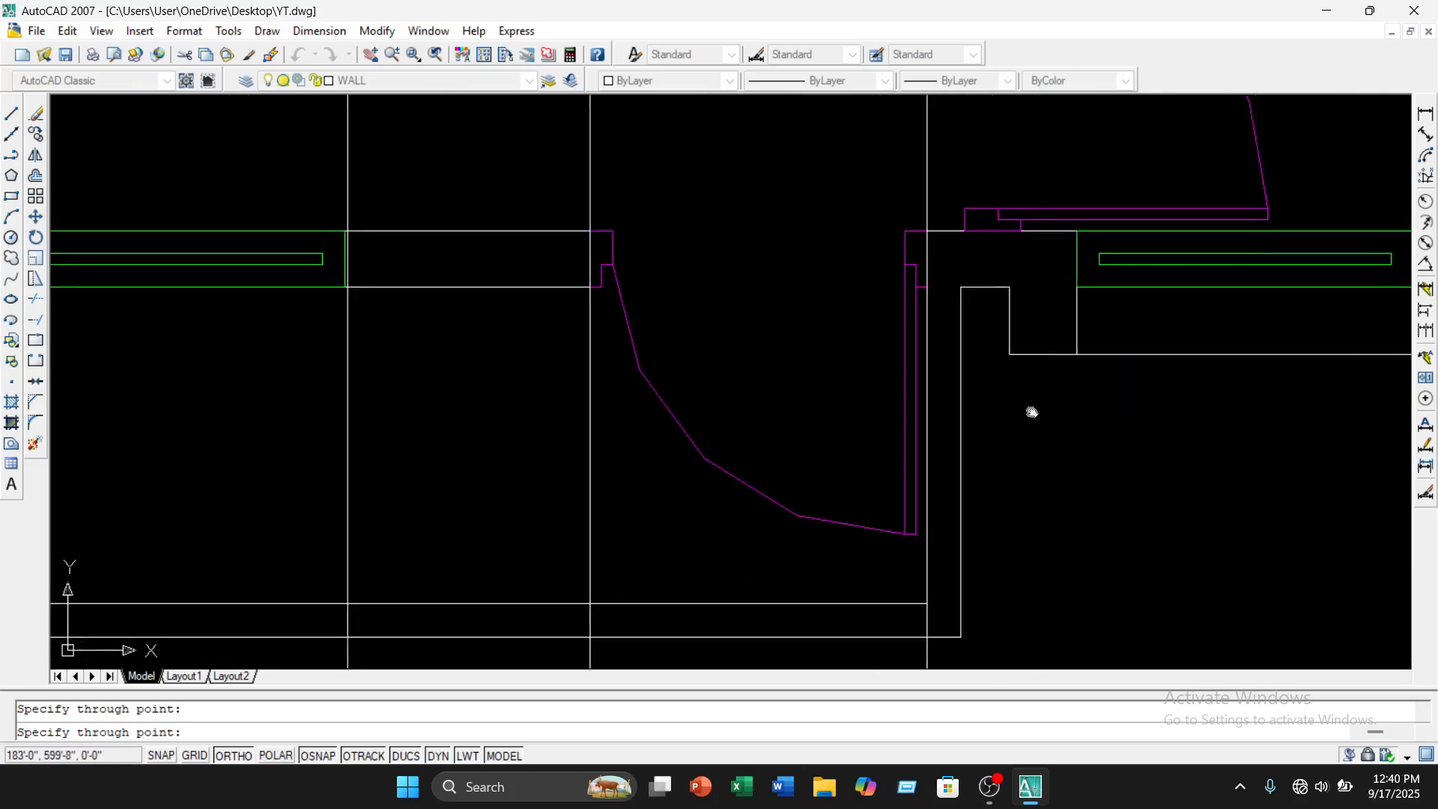
Add vertical construction lines through both ends of the small toilet window and the front-right veranda's left outer corner
scroll(834, 397, down, 5)
scroll(797, 366, up, 7)
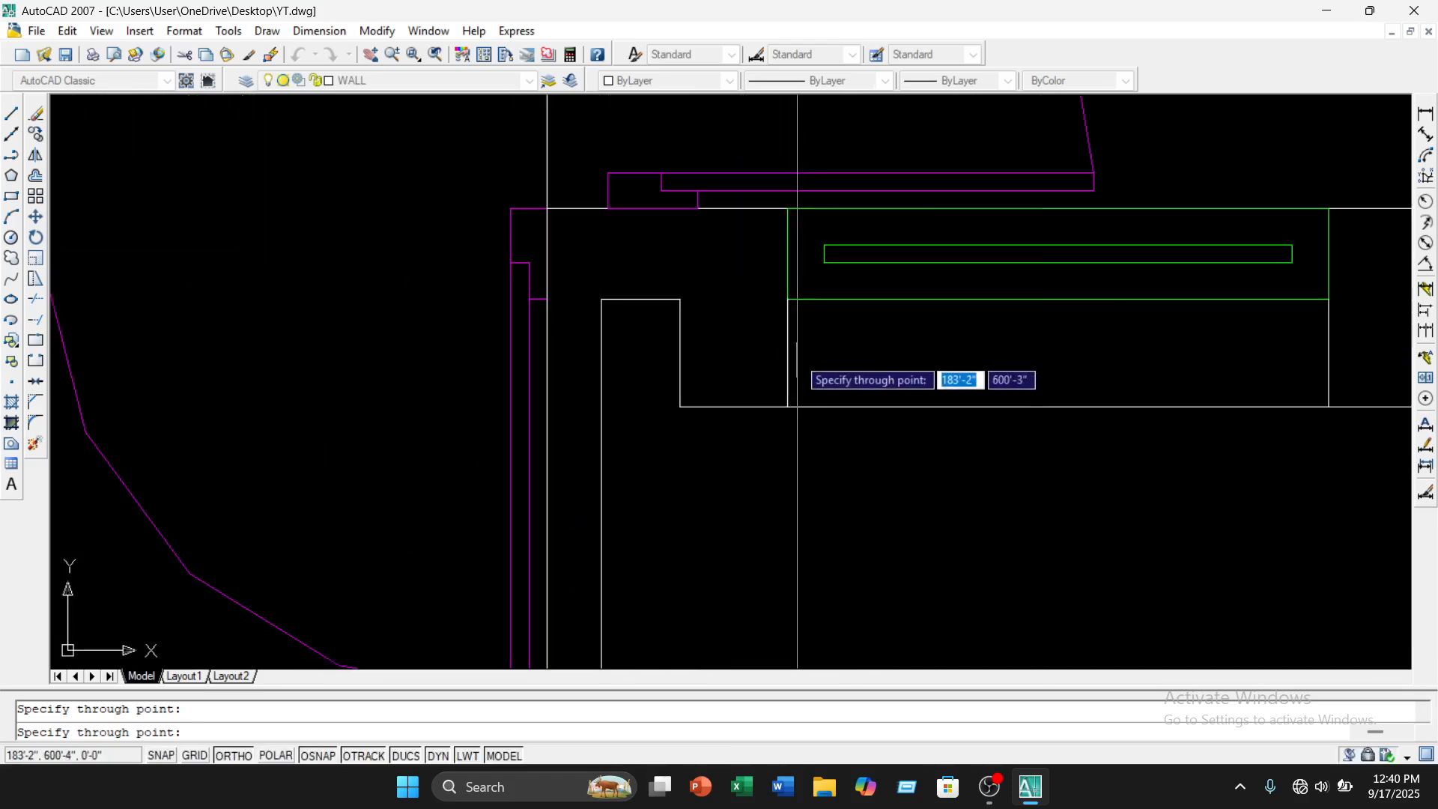
click(787, 299)
scroll(887, 410, down, 3)
middle_drag(892, 415, 733, 441)
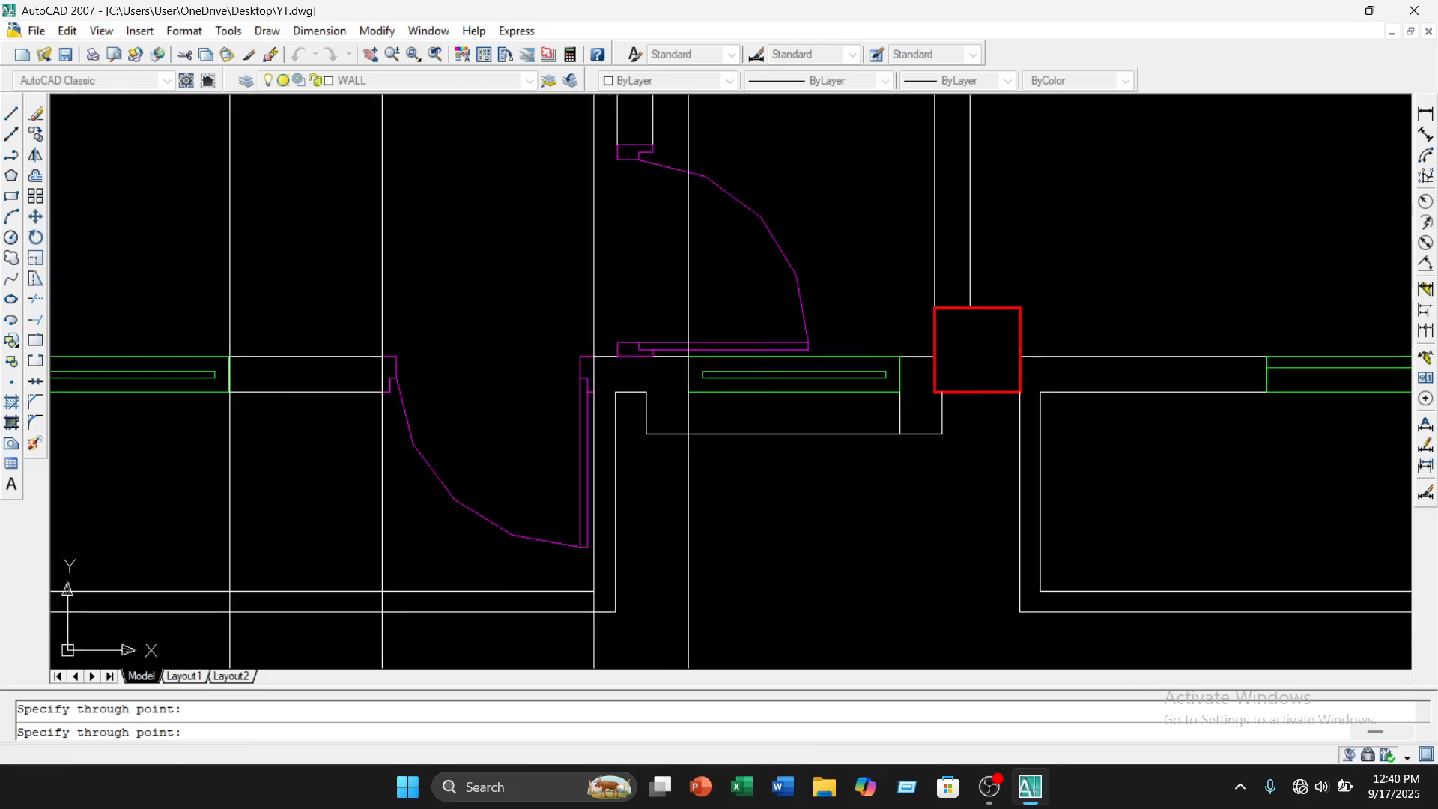
scroll(930, 398, down, 3)
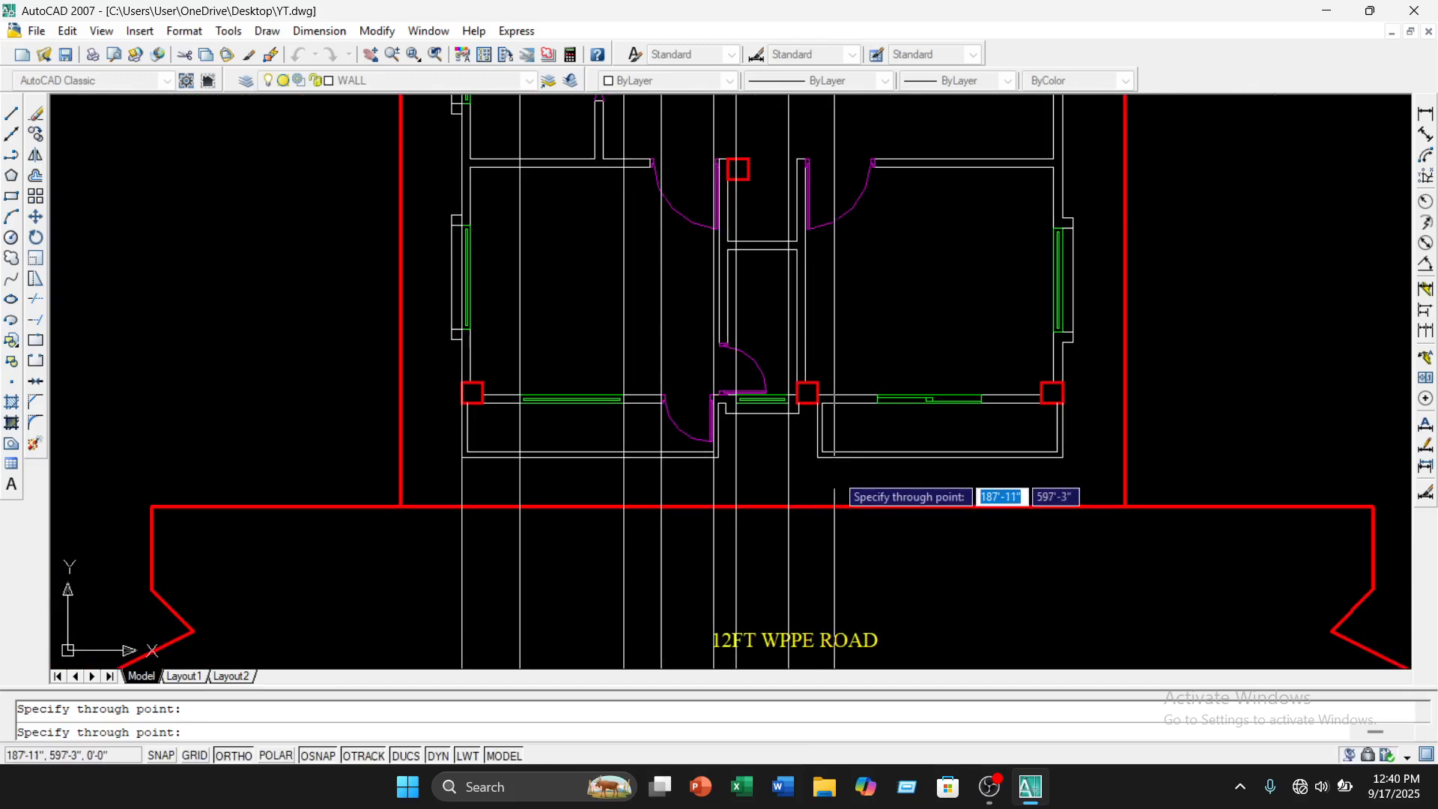
scroll(782, 414, up, 4)
scroll(739, 459, down, 3)
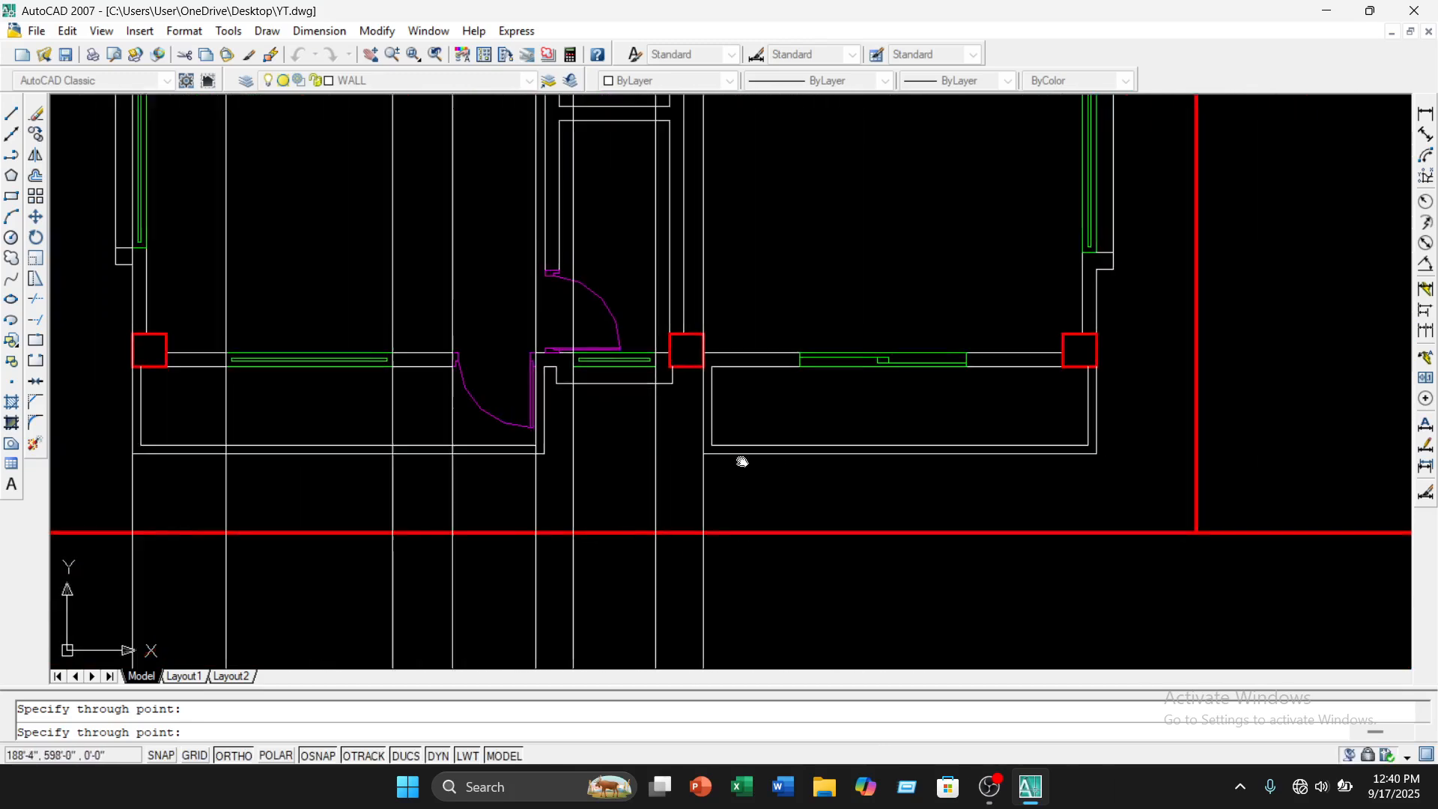
Add vertical construction lines through both ends of the front-right bedroom window and the veranda's right outer corner
click(788, 367)
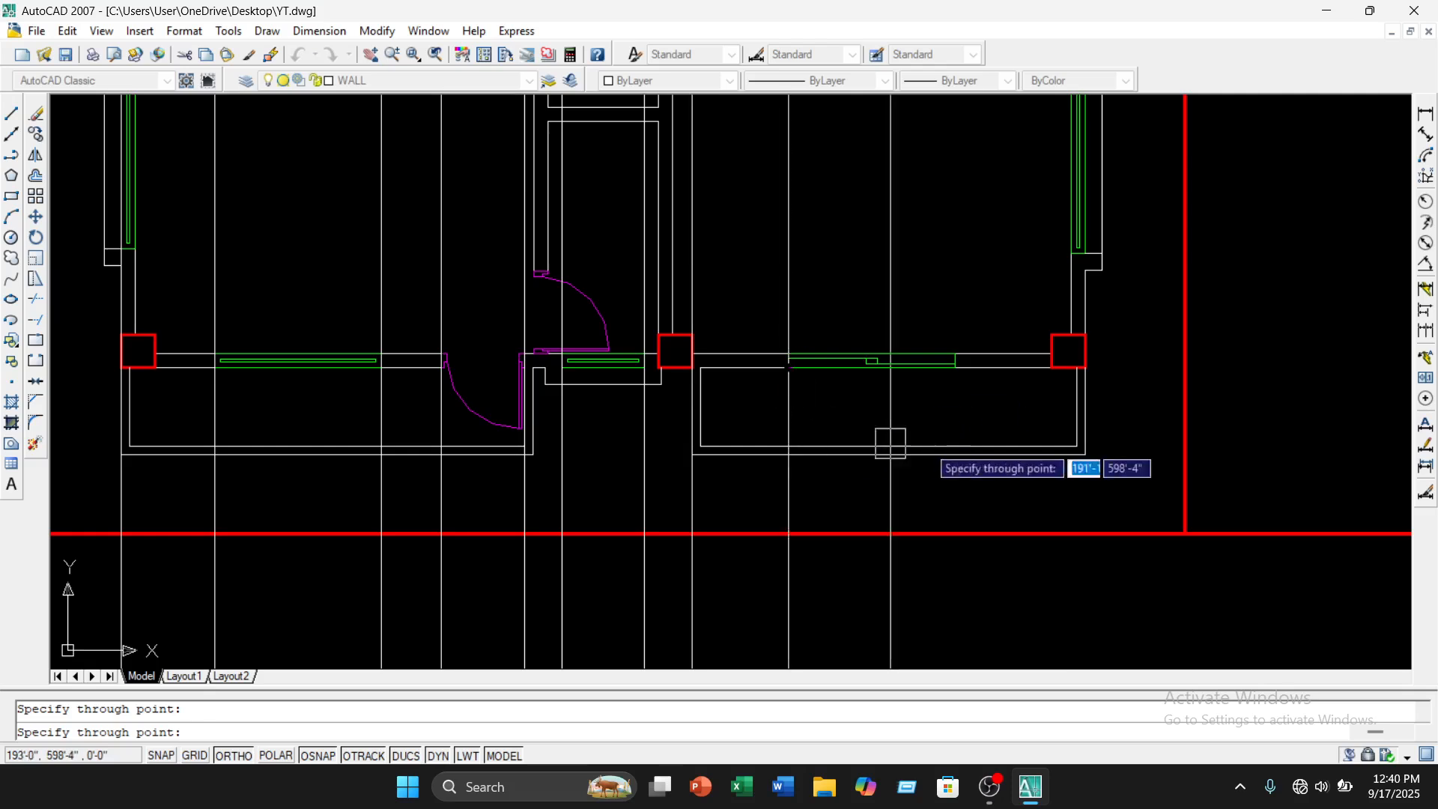
middle_drag(963, 449, 867, 458)
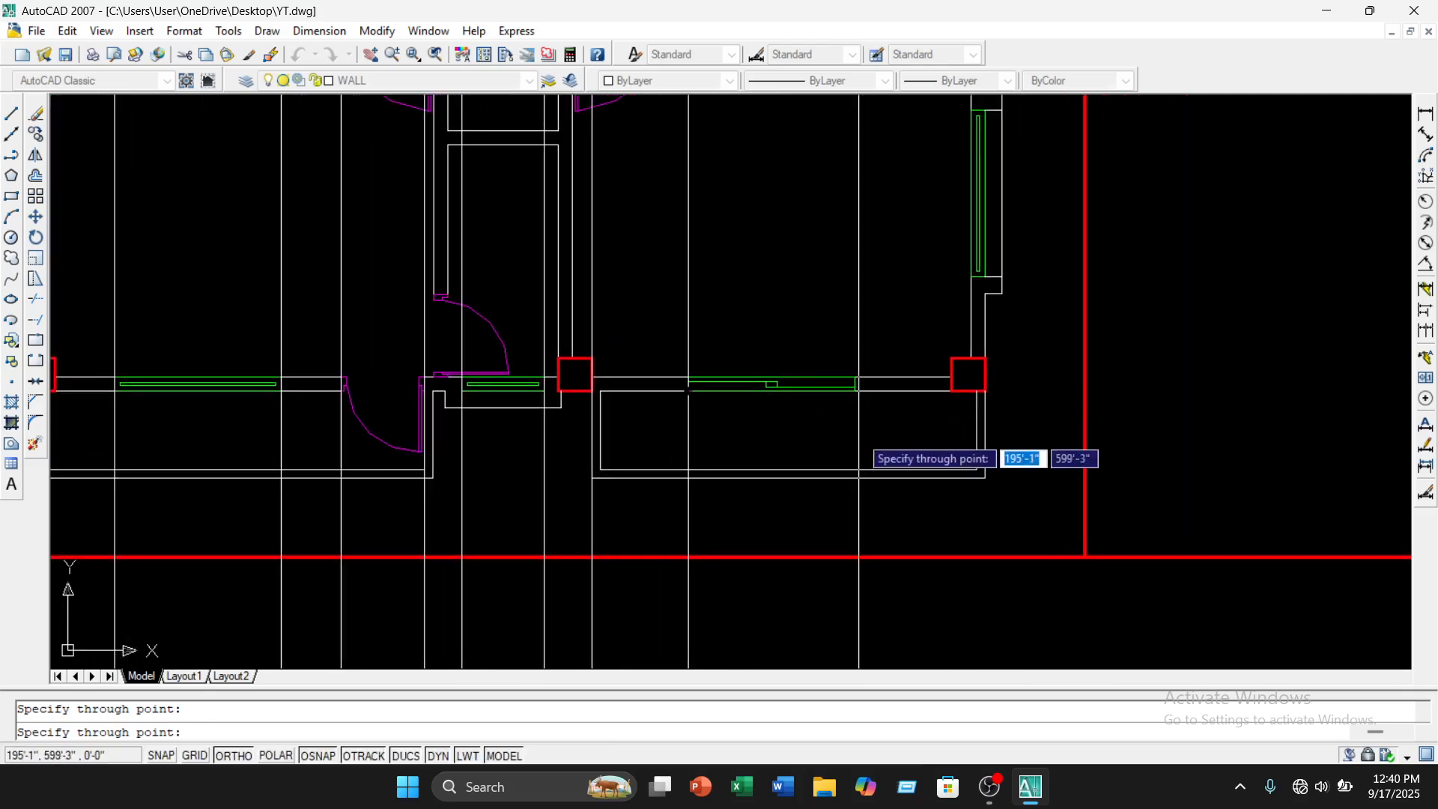
click(855, 384)
middle_drag(958, 468, 883, 476)
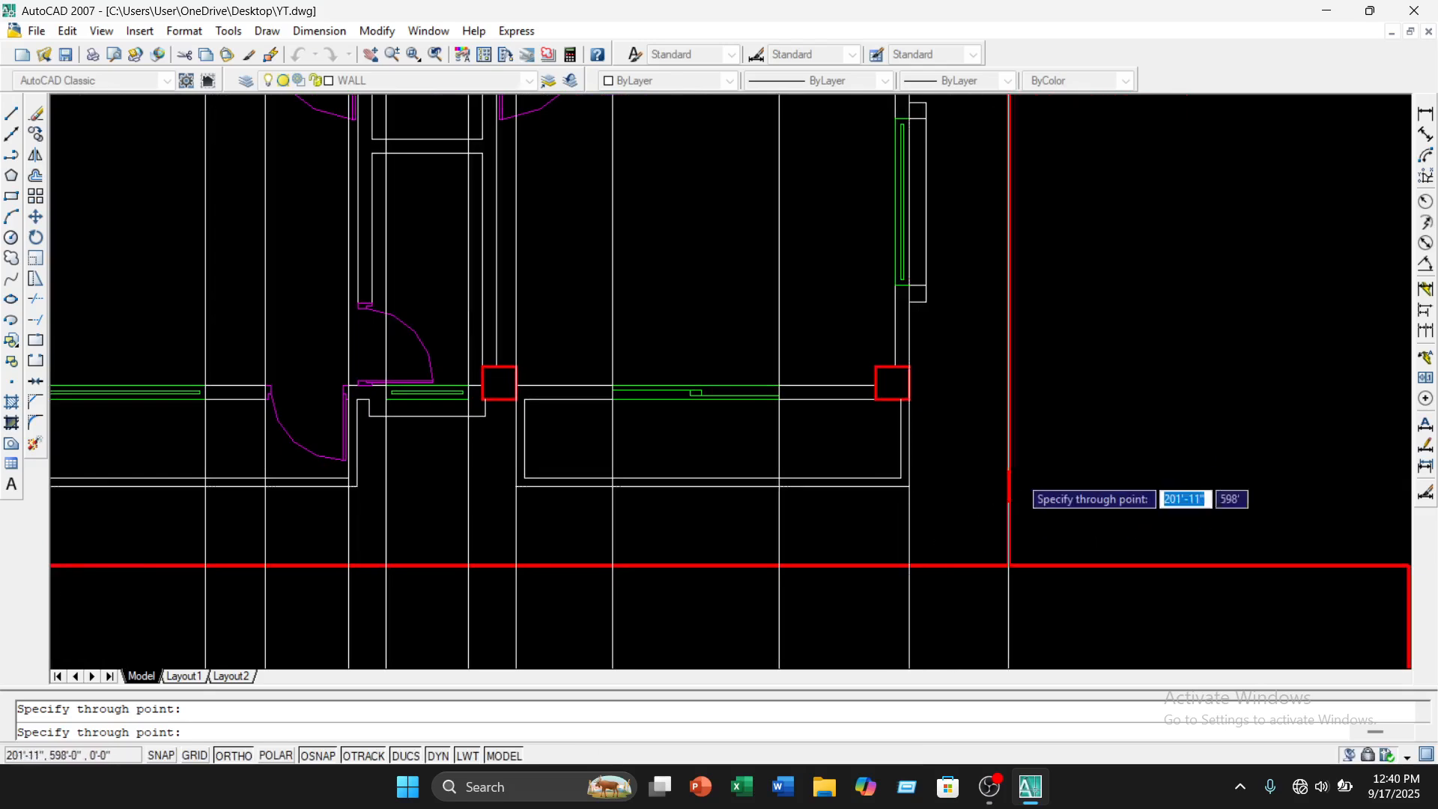
scroll(1015, 479, down, 9)
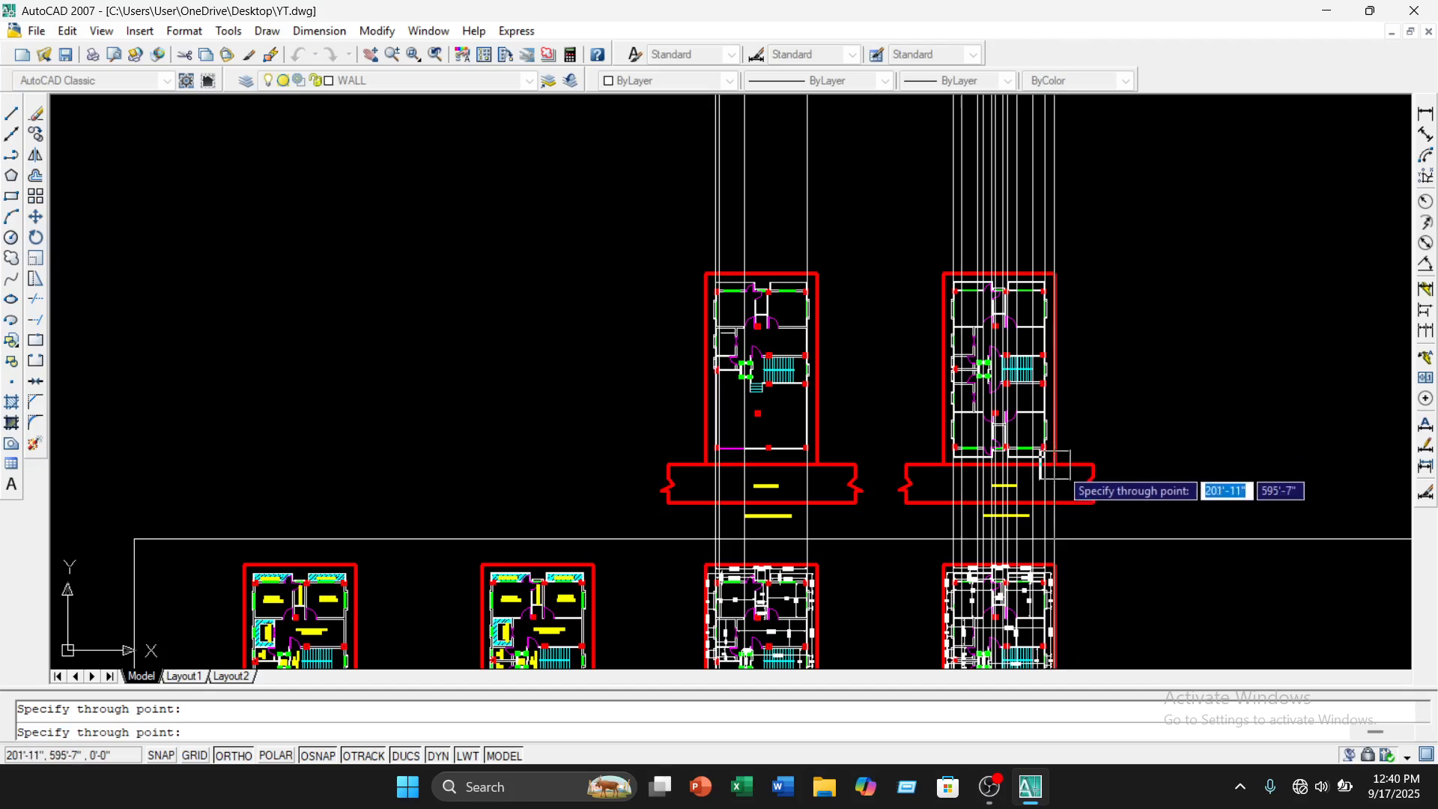
key(Escape)
Move the two construction lines at the front-left bedroom window of the typical floor plan to the WINDOW layer
middle_drag(1015, 450, 883, 362)
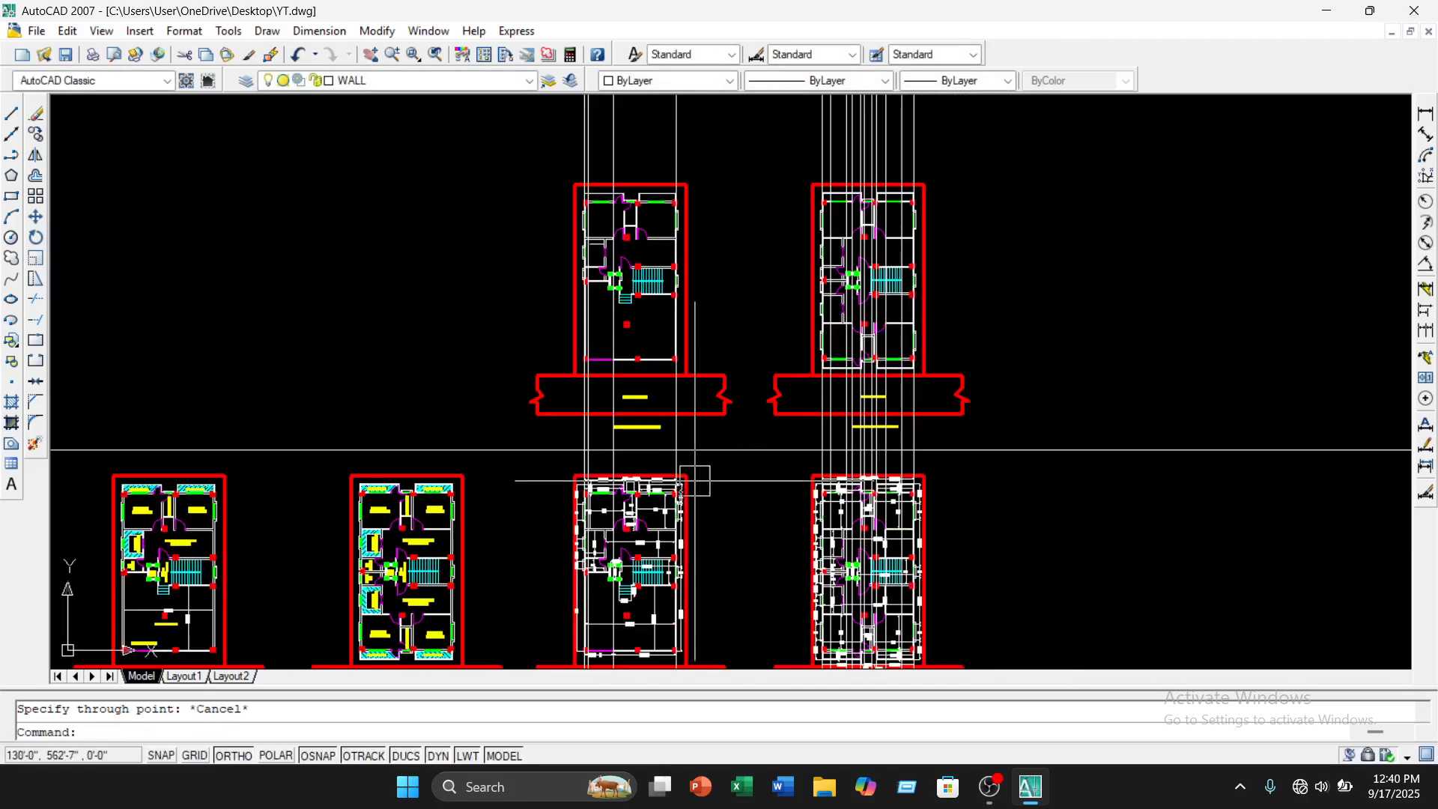
scroll(632, 467, up, 4)
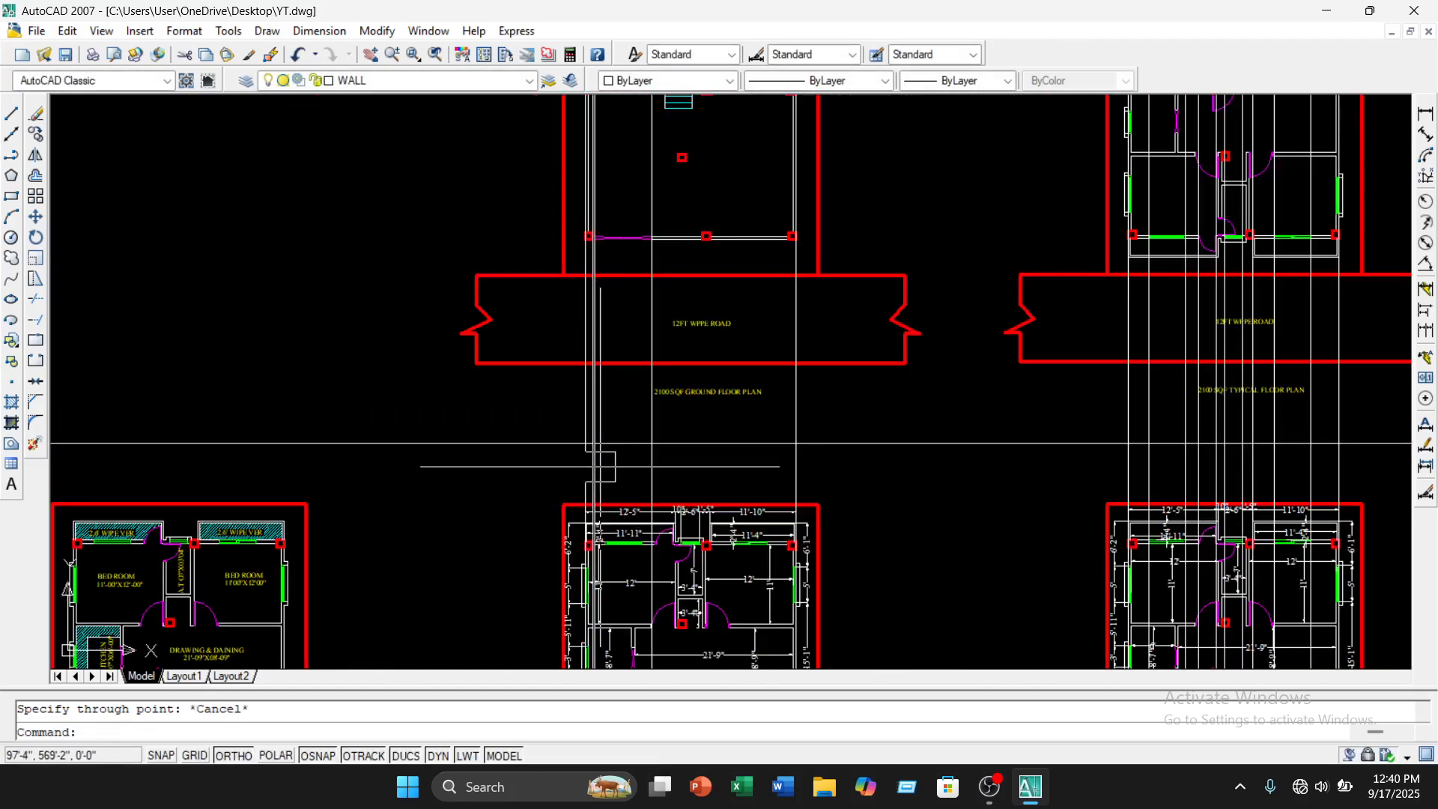
scroll(622, 449, down, 6)
scroll(665, 479, up, 9)
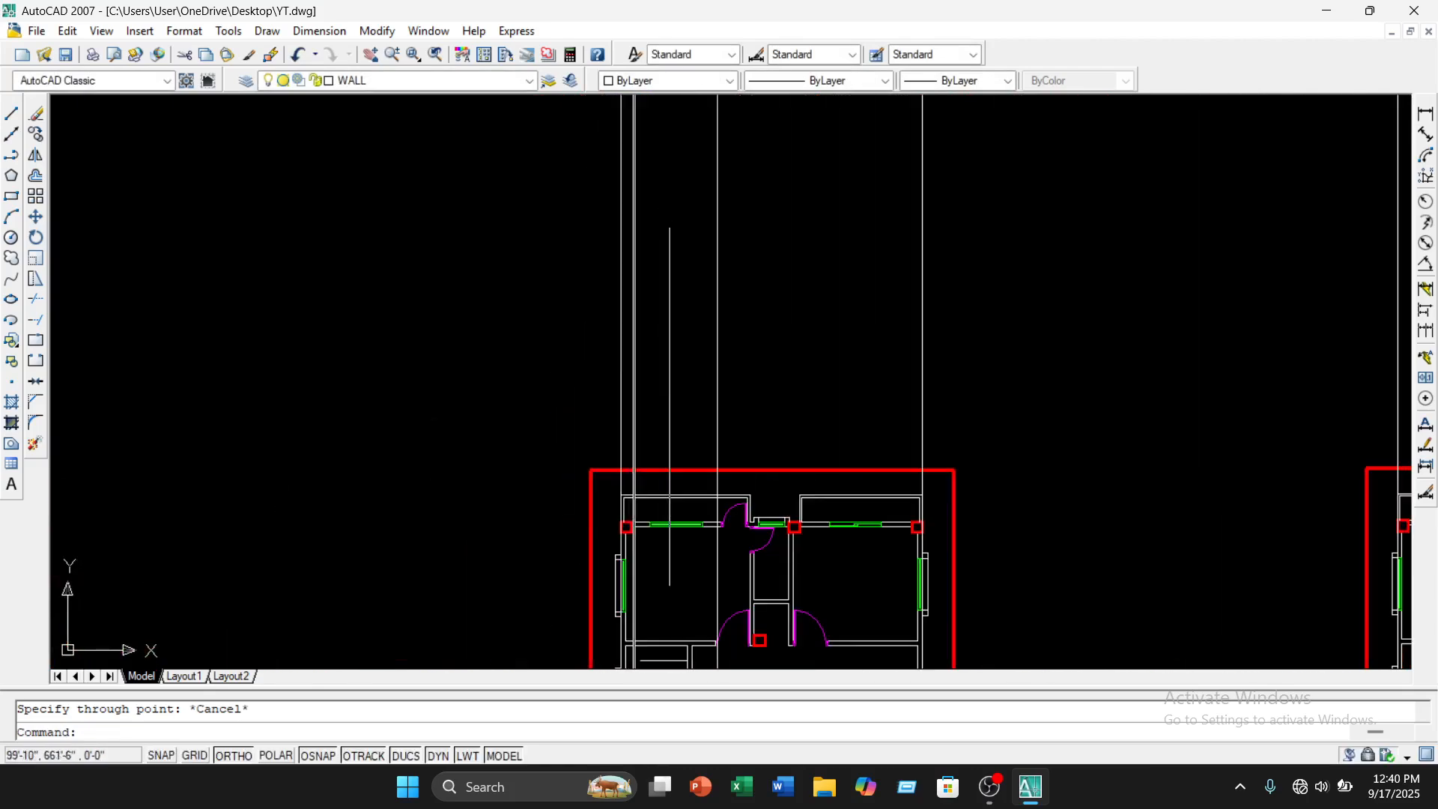
scroll(754, 416, down, 6)
middle_drag(958, 565, 675, 427)
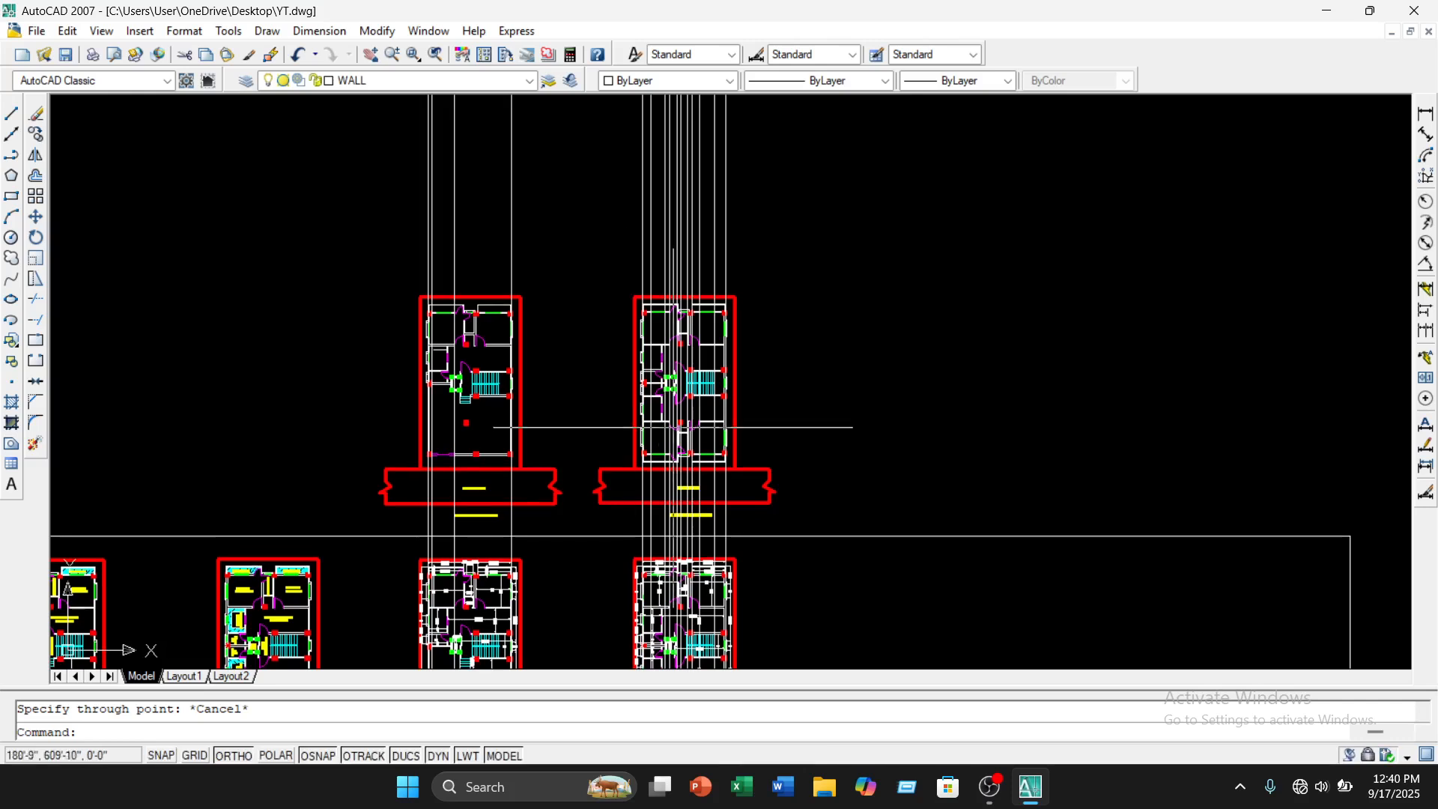
scroll(642, 271, up, 6)
scroll(661, 397, up, 5)
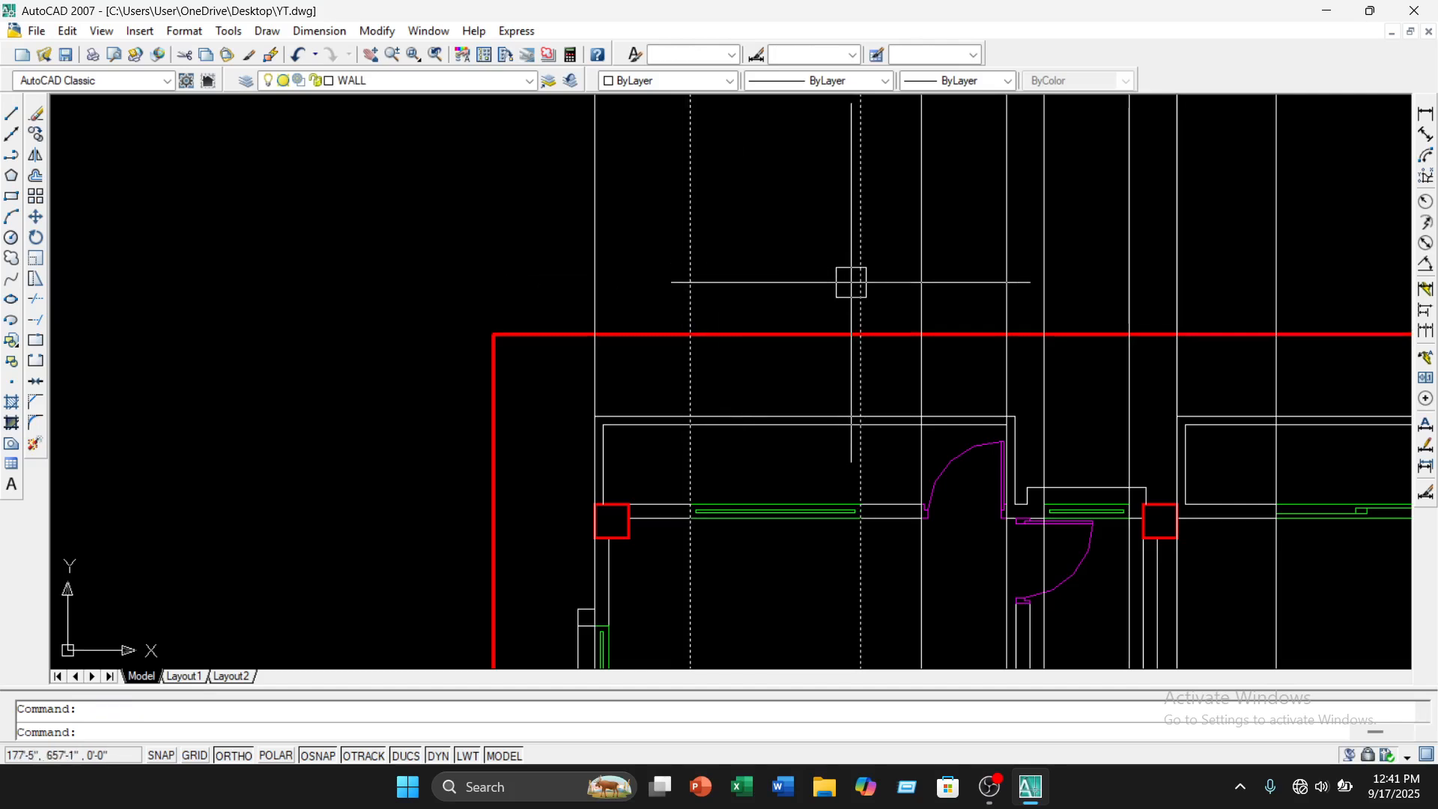
click(528, 82)
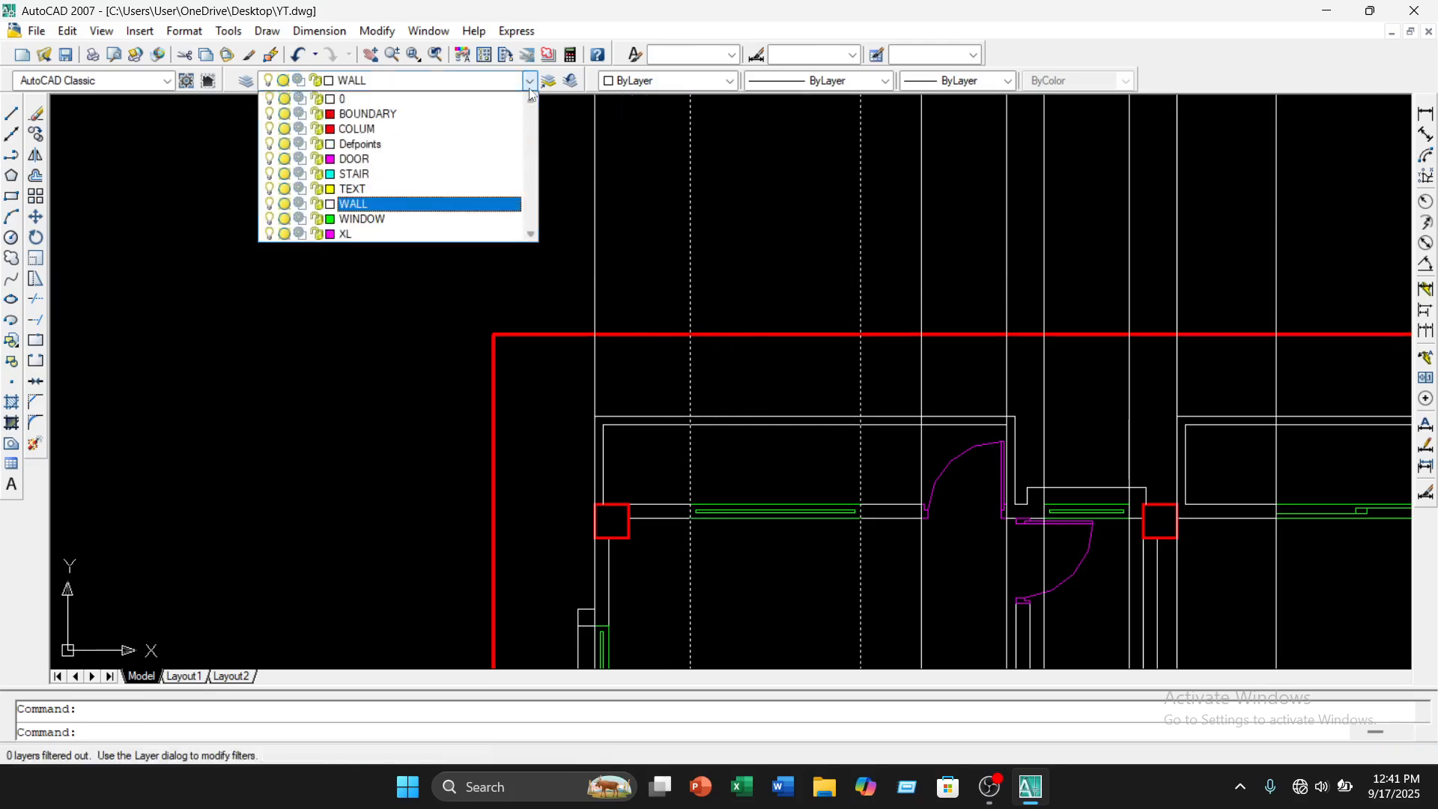
click(430, 218)
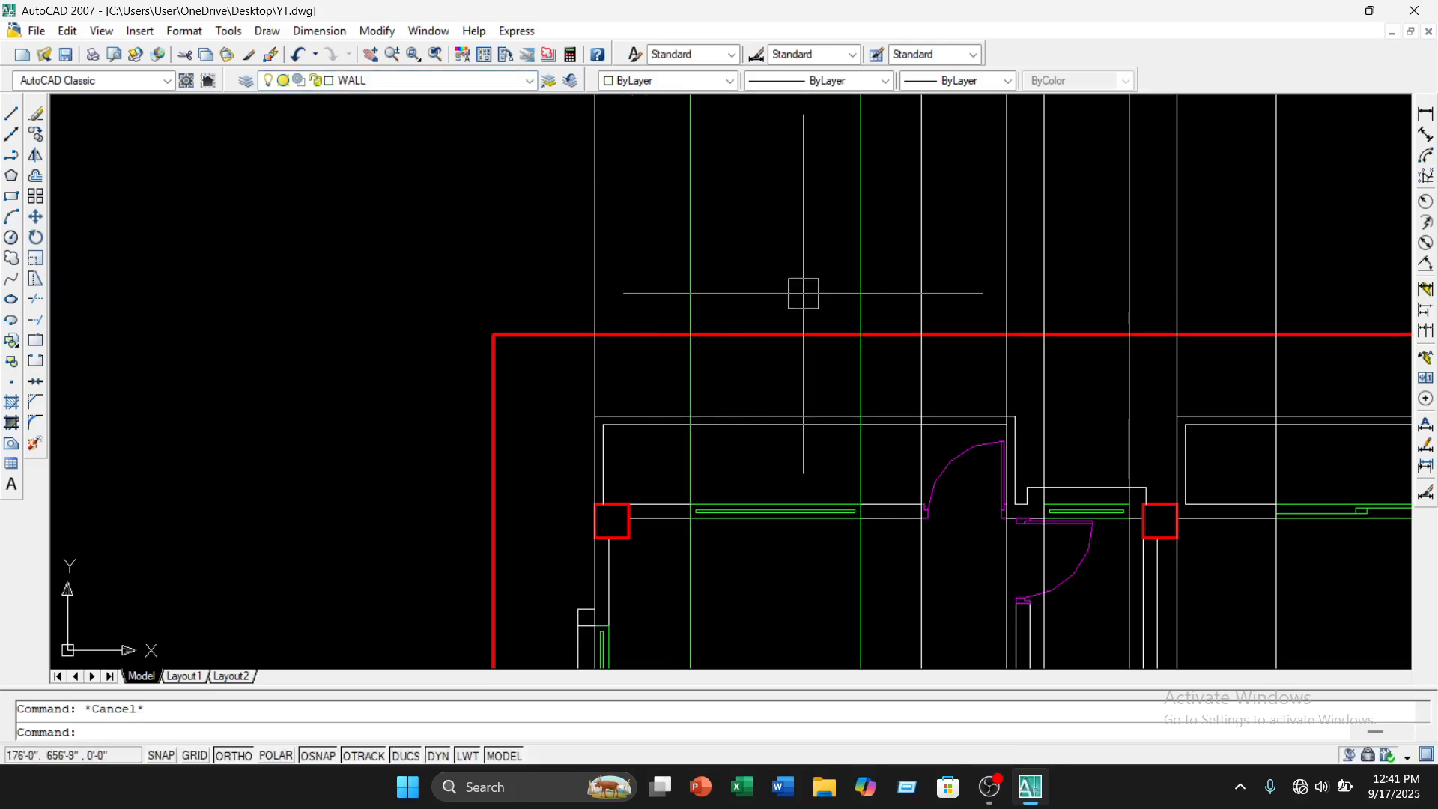
Assign the two construction lines at the front-left veranda door opening to the DOOR layer
middle_drag(804, 294, 631, 250)
click(746, 238)
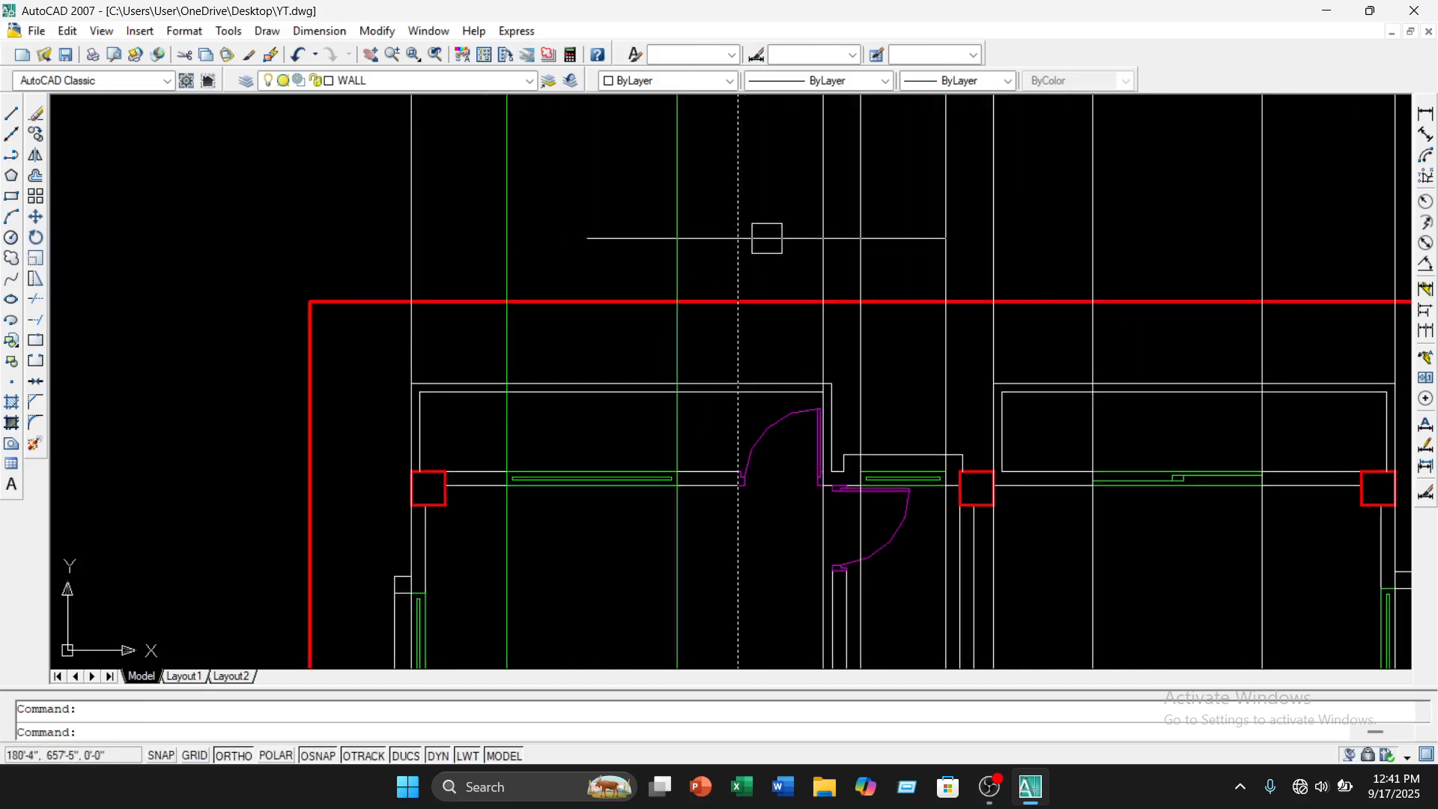
click(529, 80)
click(459, 160)
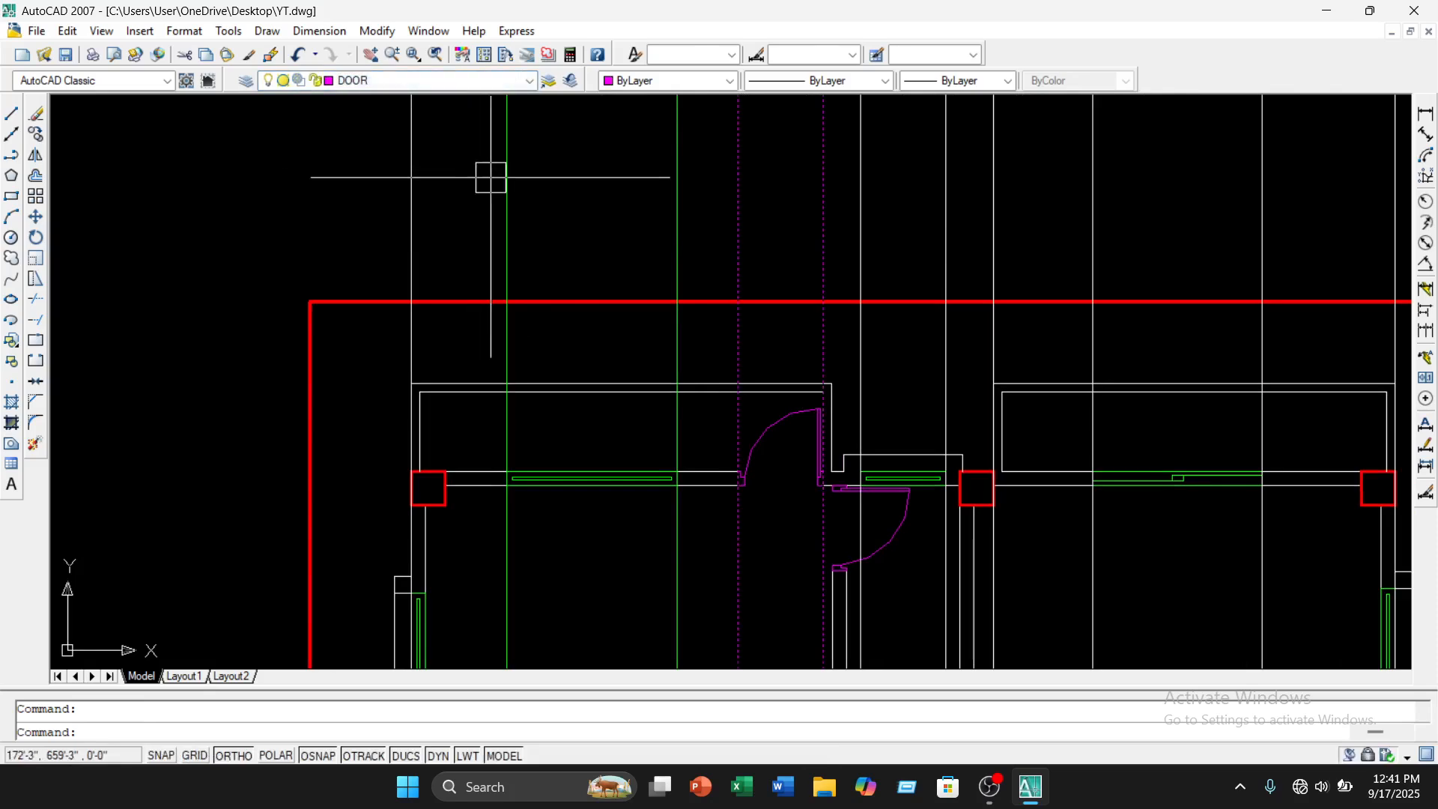
key(Escape)
Put the two construction lines at the small toilet window on the WINDOW layer
middle_drag(716, 268, 415, 309)
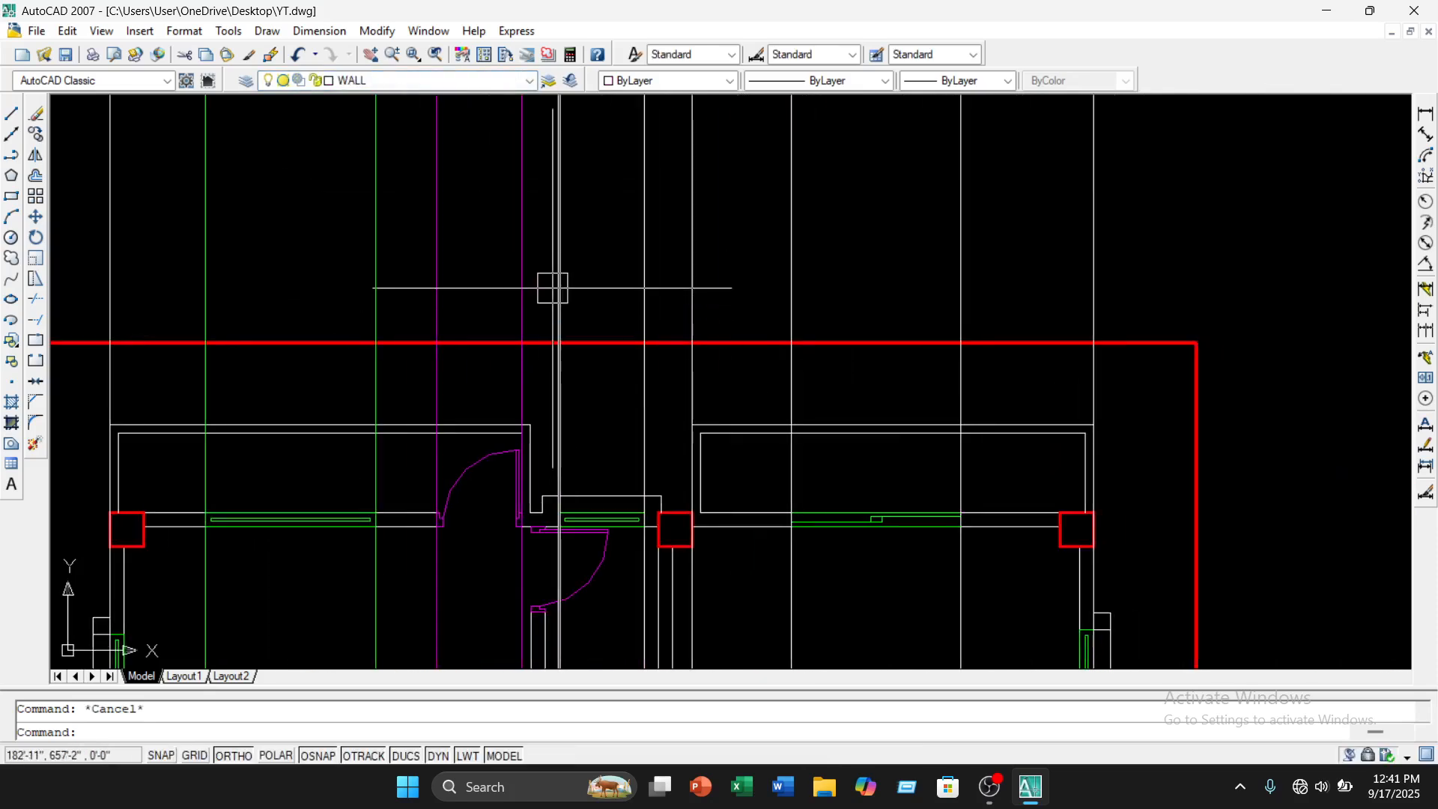
click(555, 287)
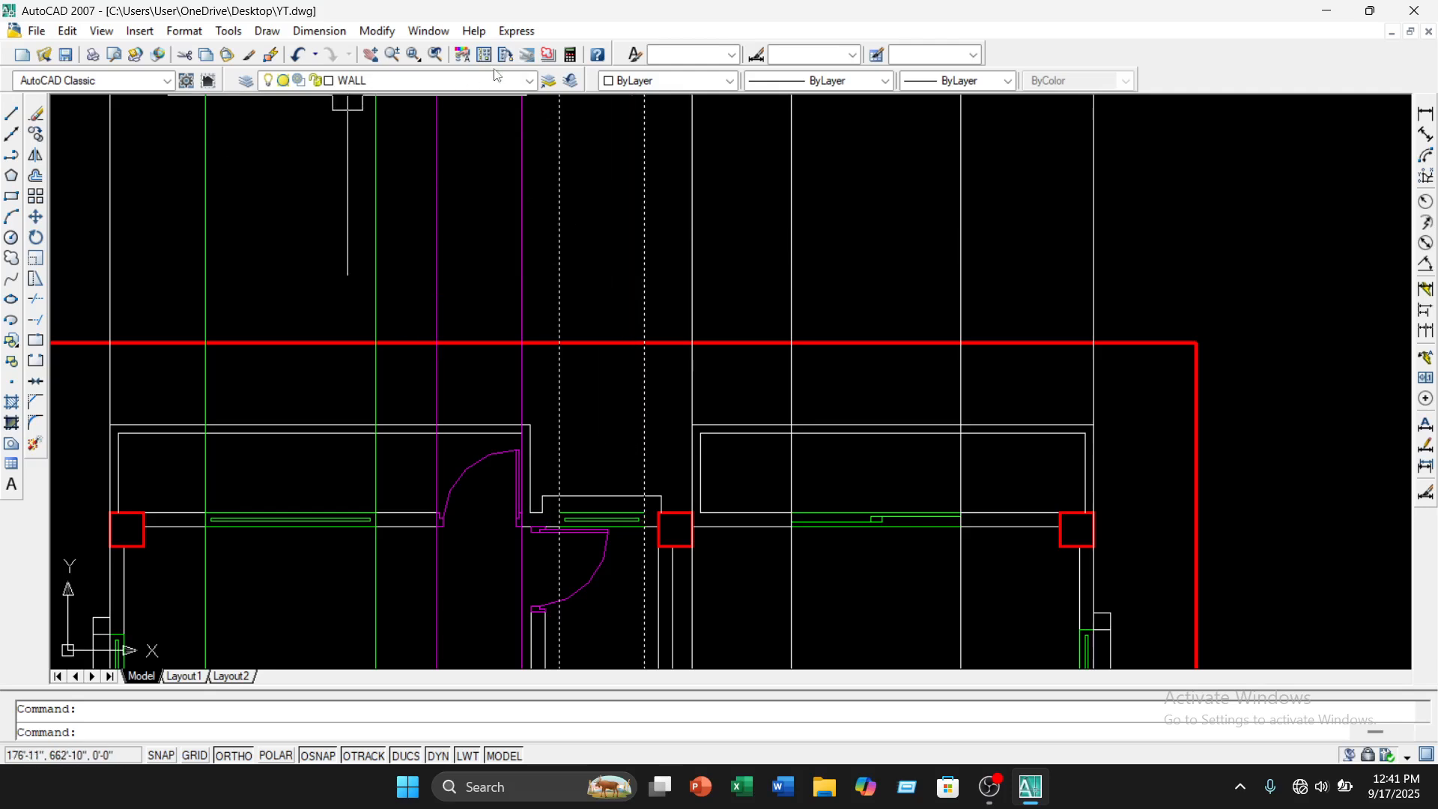
click(529, 81)
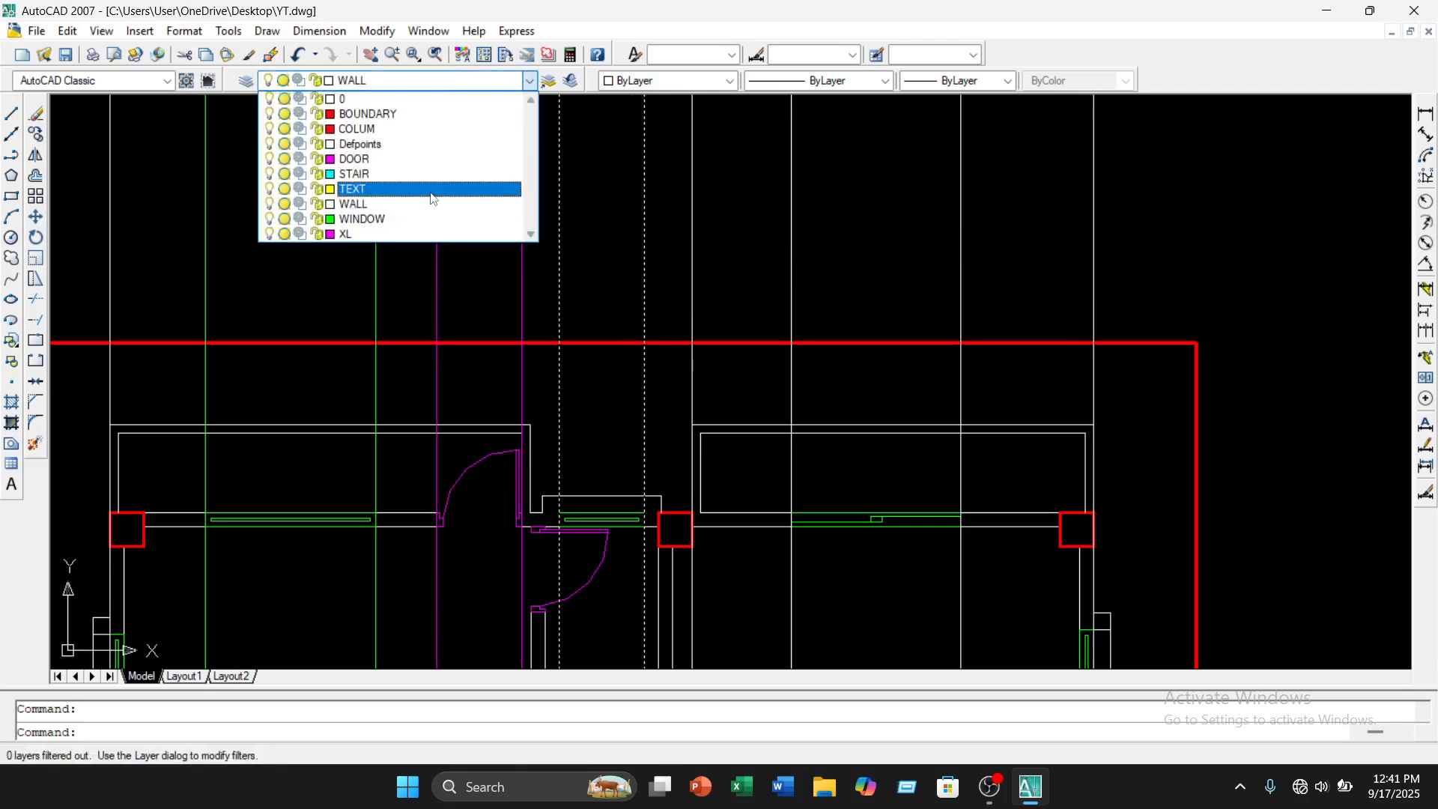
click(424, 220)
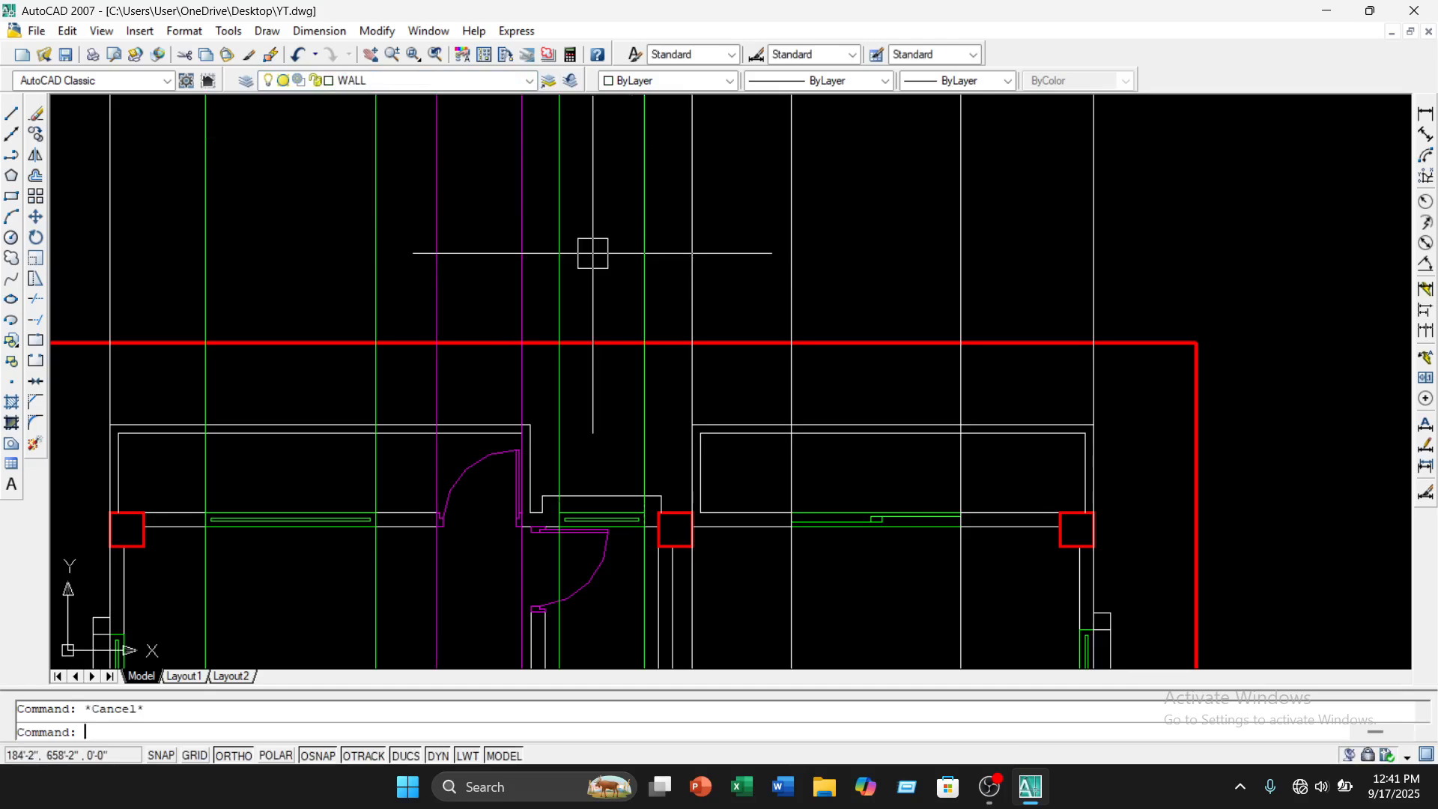
Change the two construction lines at the front-right bedroom's veranda opening to the DOOR layer
middle_drag(614, 257, 517, 263)
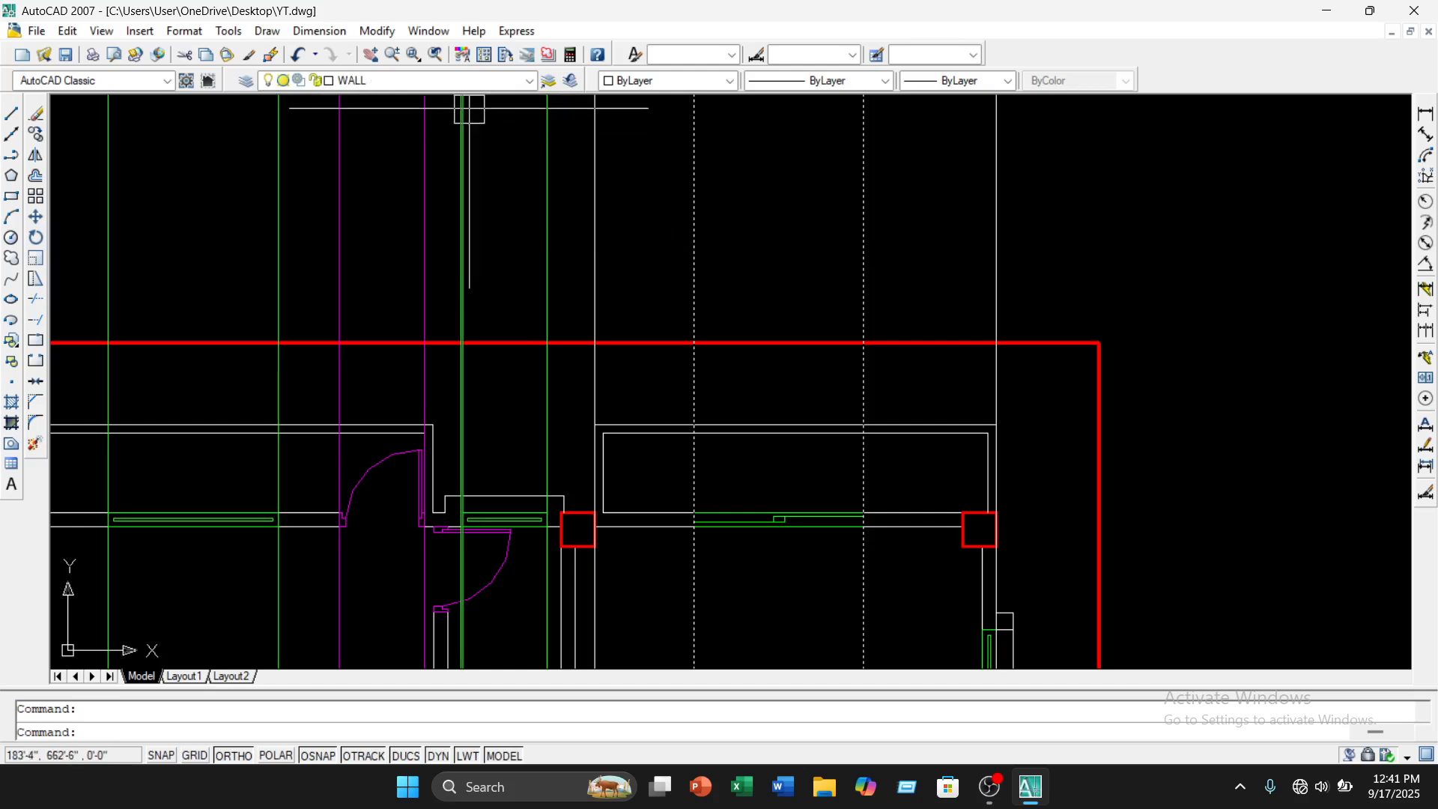
click(530, 80)
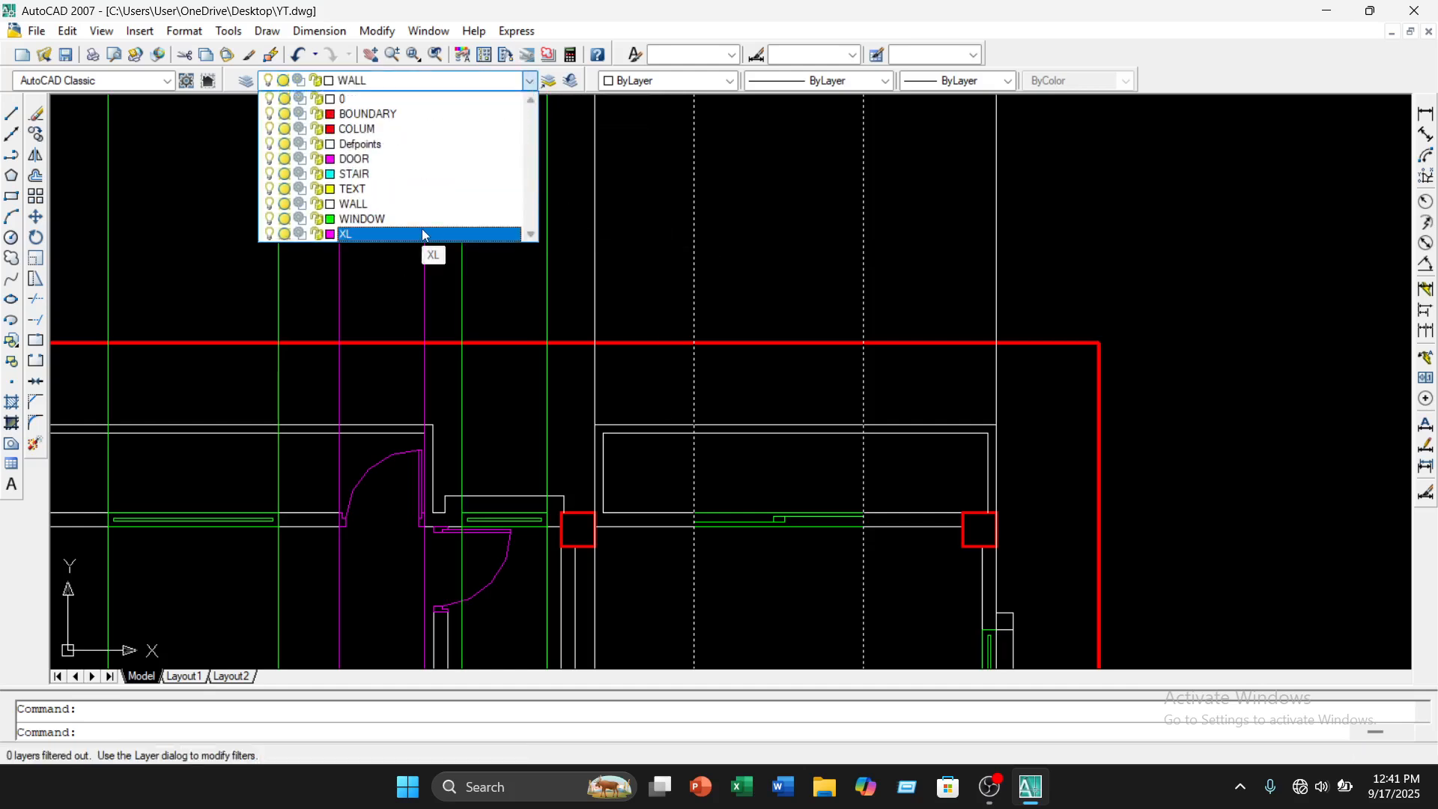
click(400, 160)
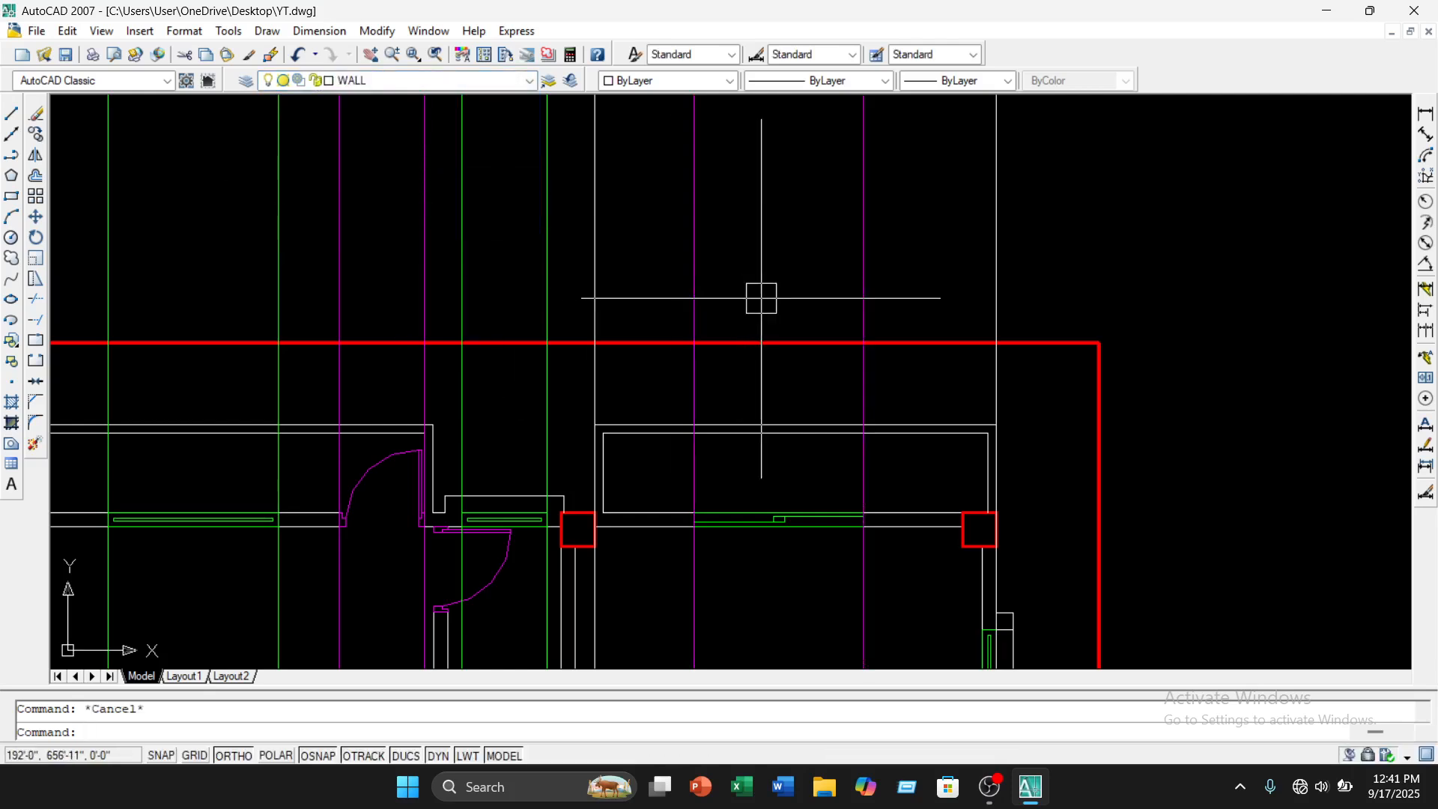
Examine the wall corner between the front-left veranda and the small toilet window on the typical floor plan
scroll(813, 304, down, 2)
middle_drag(825, 362, 899, 392)
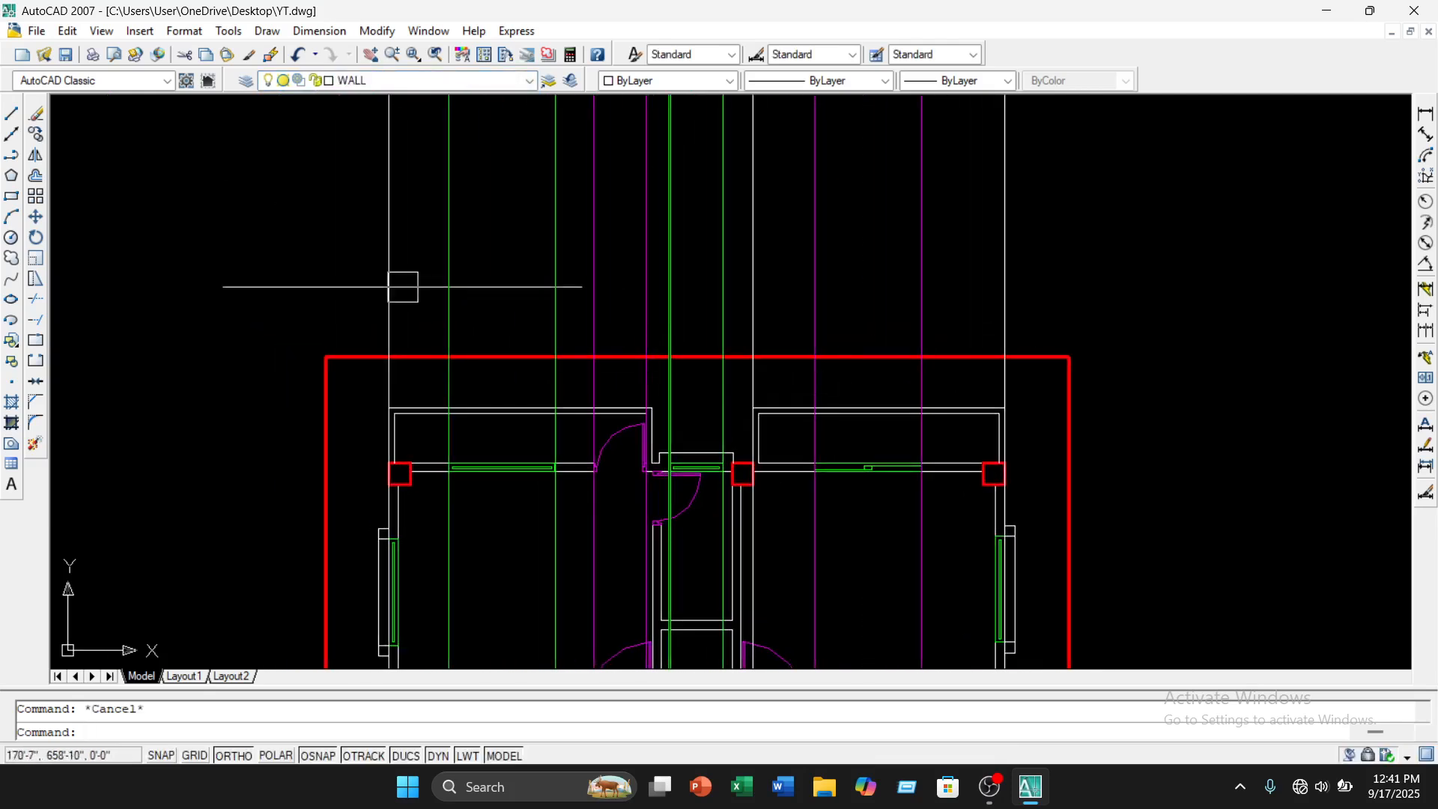
scroll(619, 364, down, 5)
middle_drag(629, 385, 626, 430)
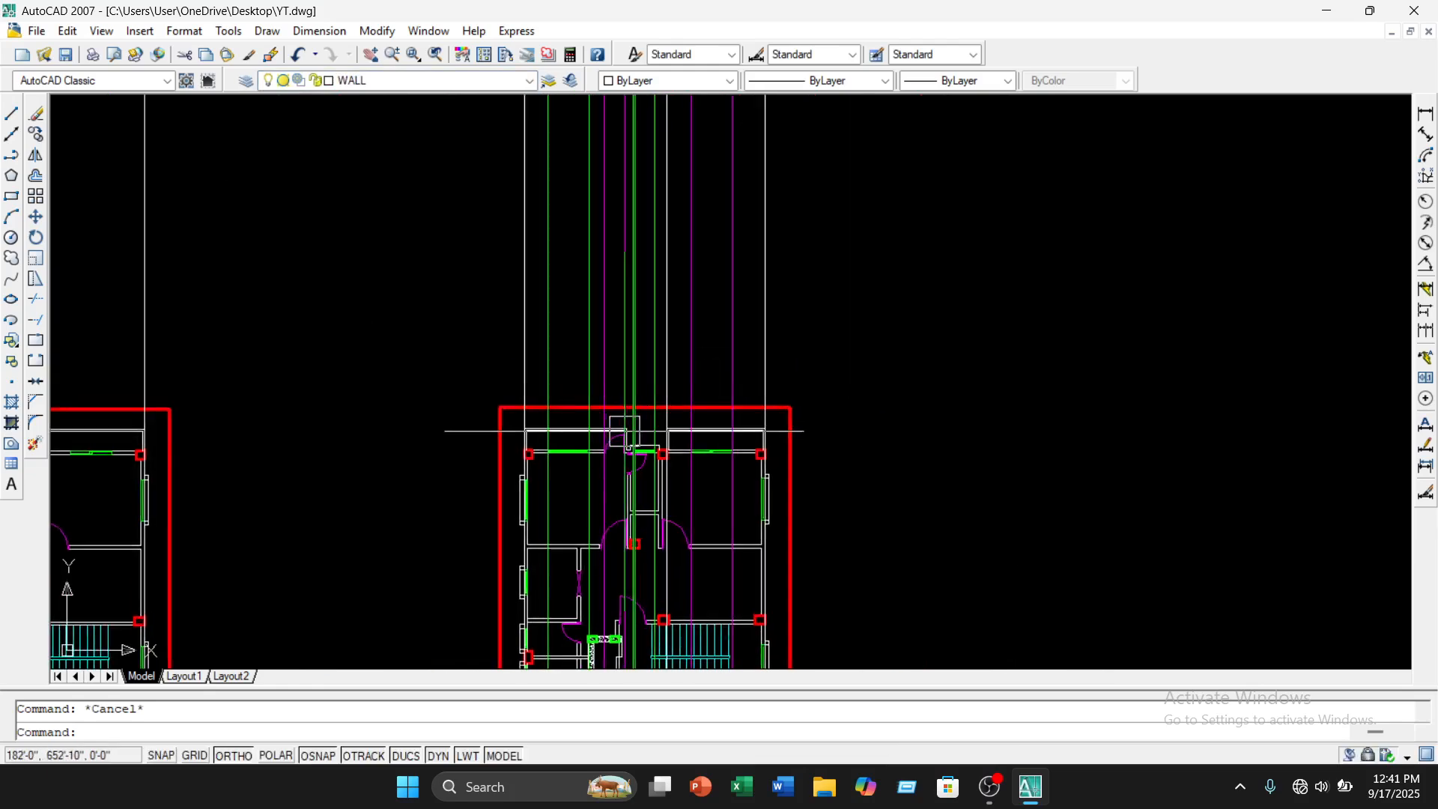
scroll(630, 459, up, 2)
scroll(630, 446, up, 6)
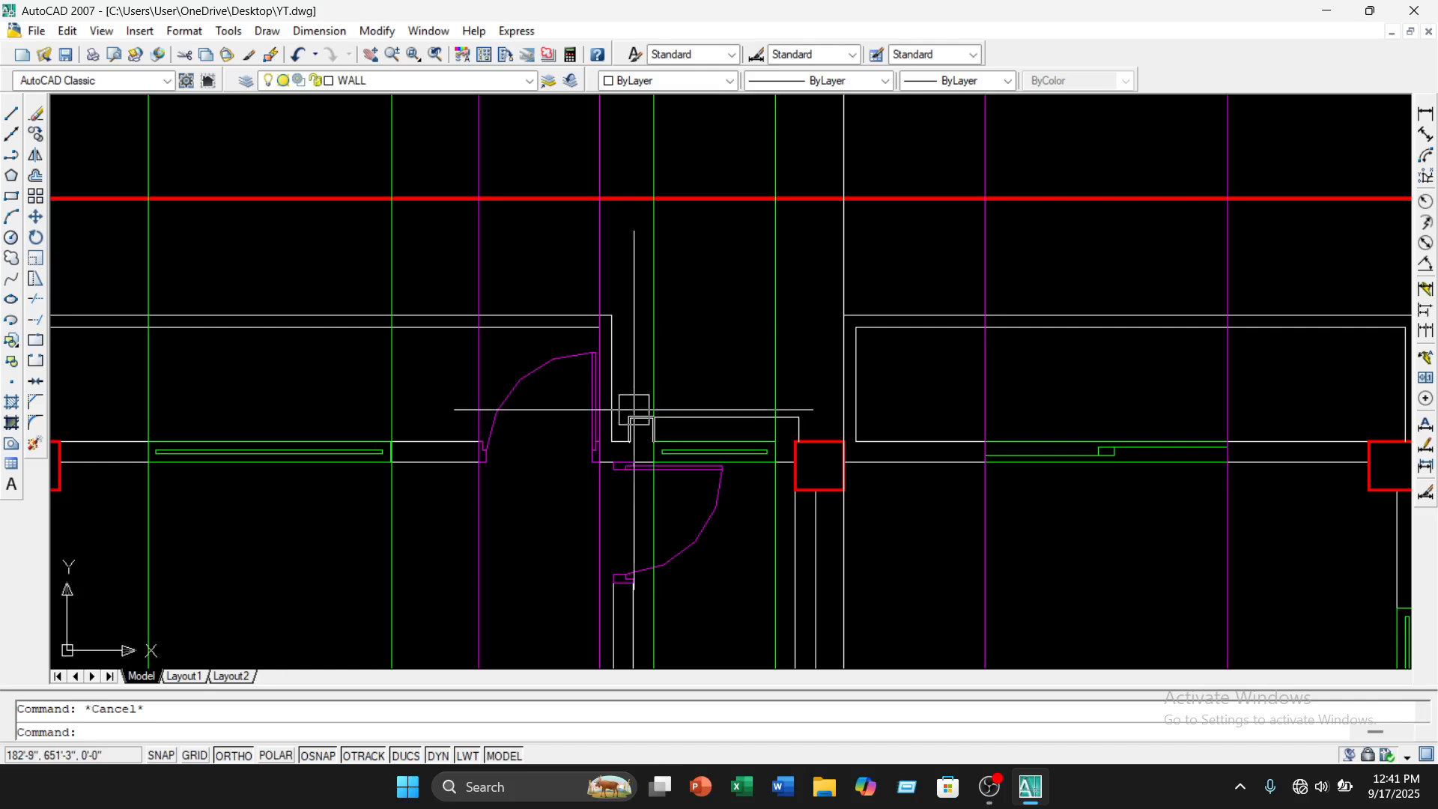
scroll(622, 389, up, 2)
scroll(623, 389, down, 3)
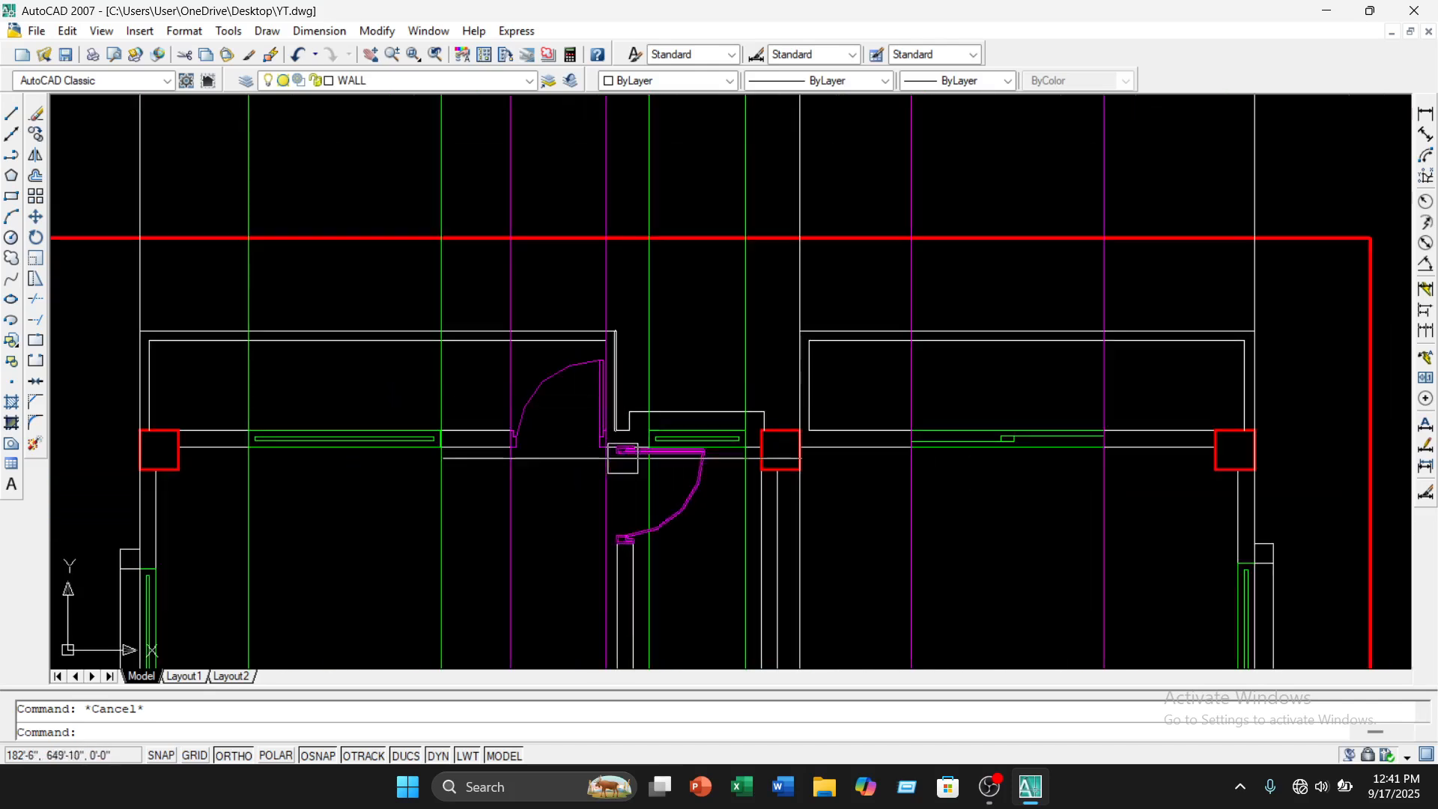
scroll(619, 470, up, 3)
scroll(619, 469, up, 2)
scroll(609, 472, down, 3)
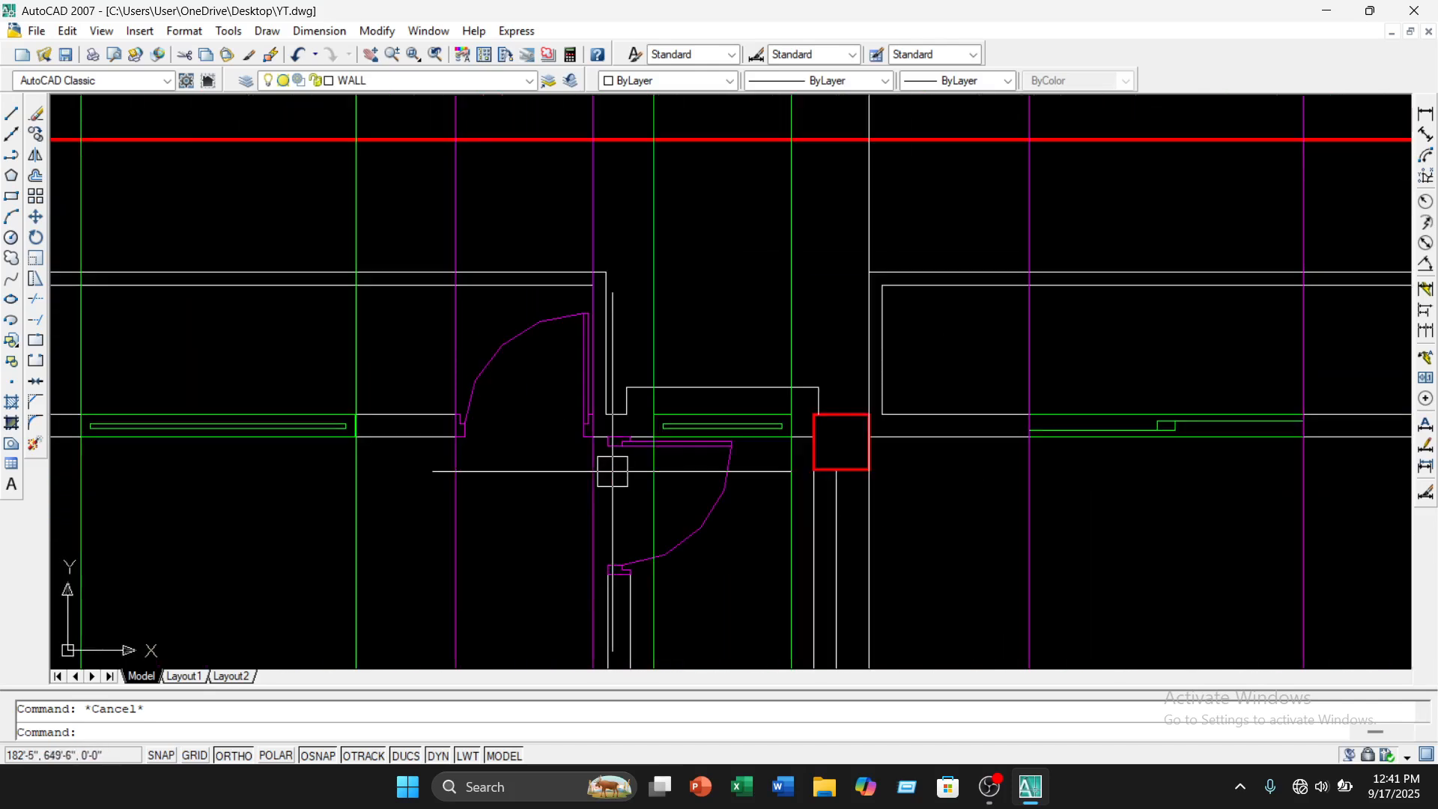
scroll(602, 385, up, 3)
scroll(597, 315, down, 4)
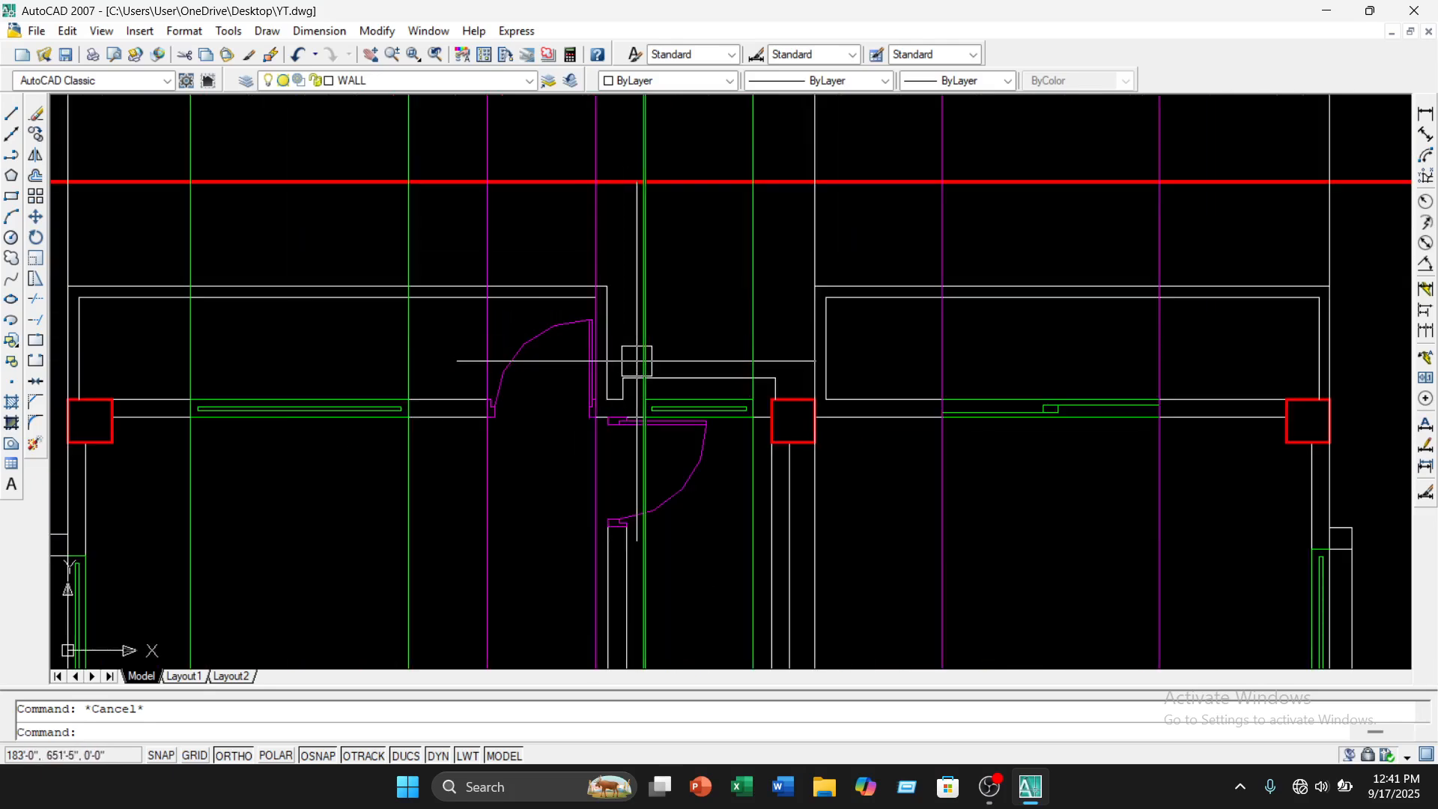
Place a vertical construction line through the front-left veranda's right outer corner on the typical floor plan
key(Return)
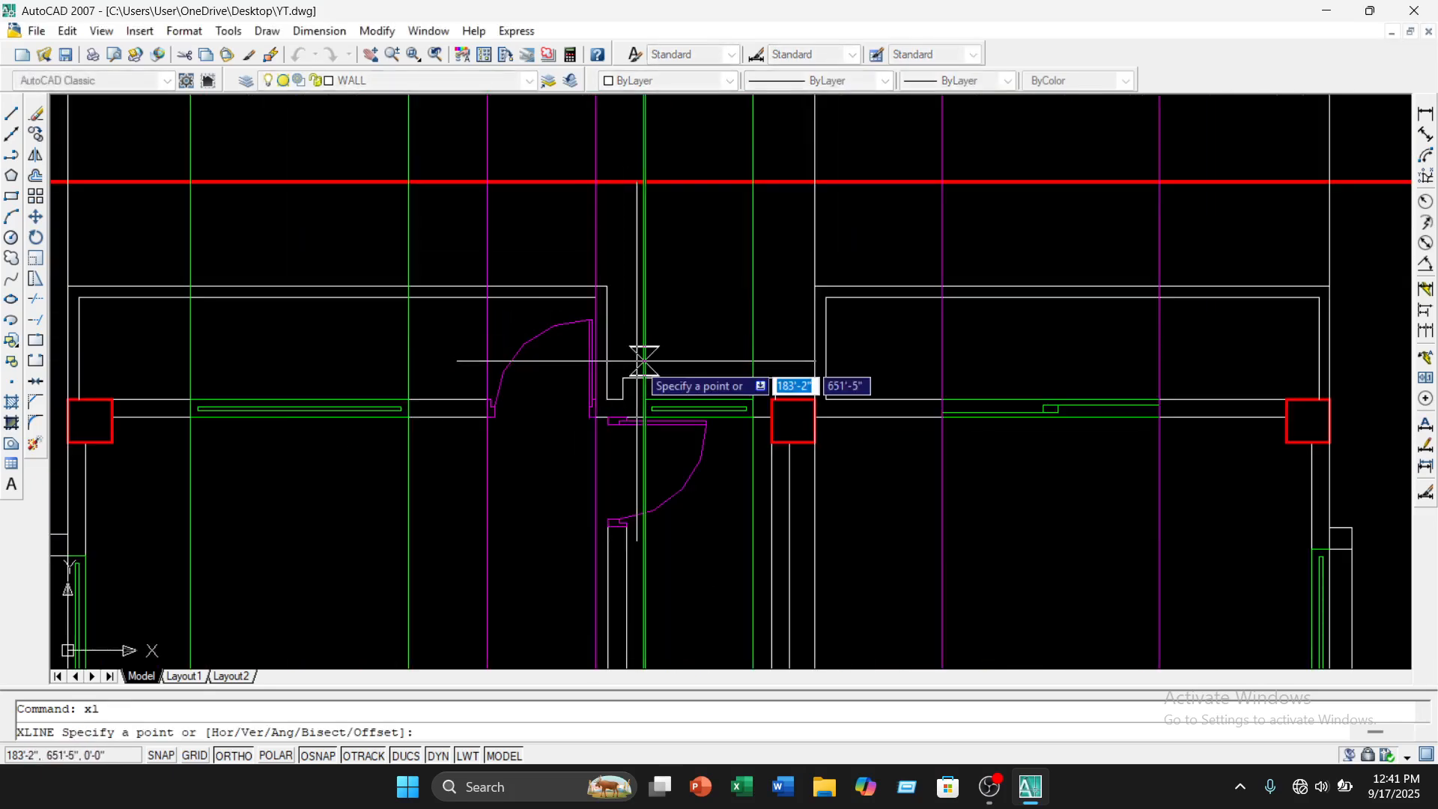
text(v)
key(Return)
scroll(610, 314, up, 4)
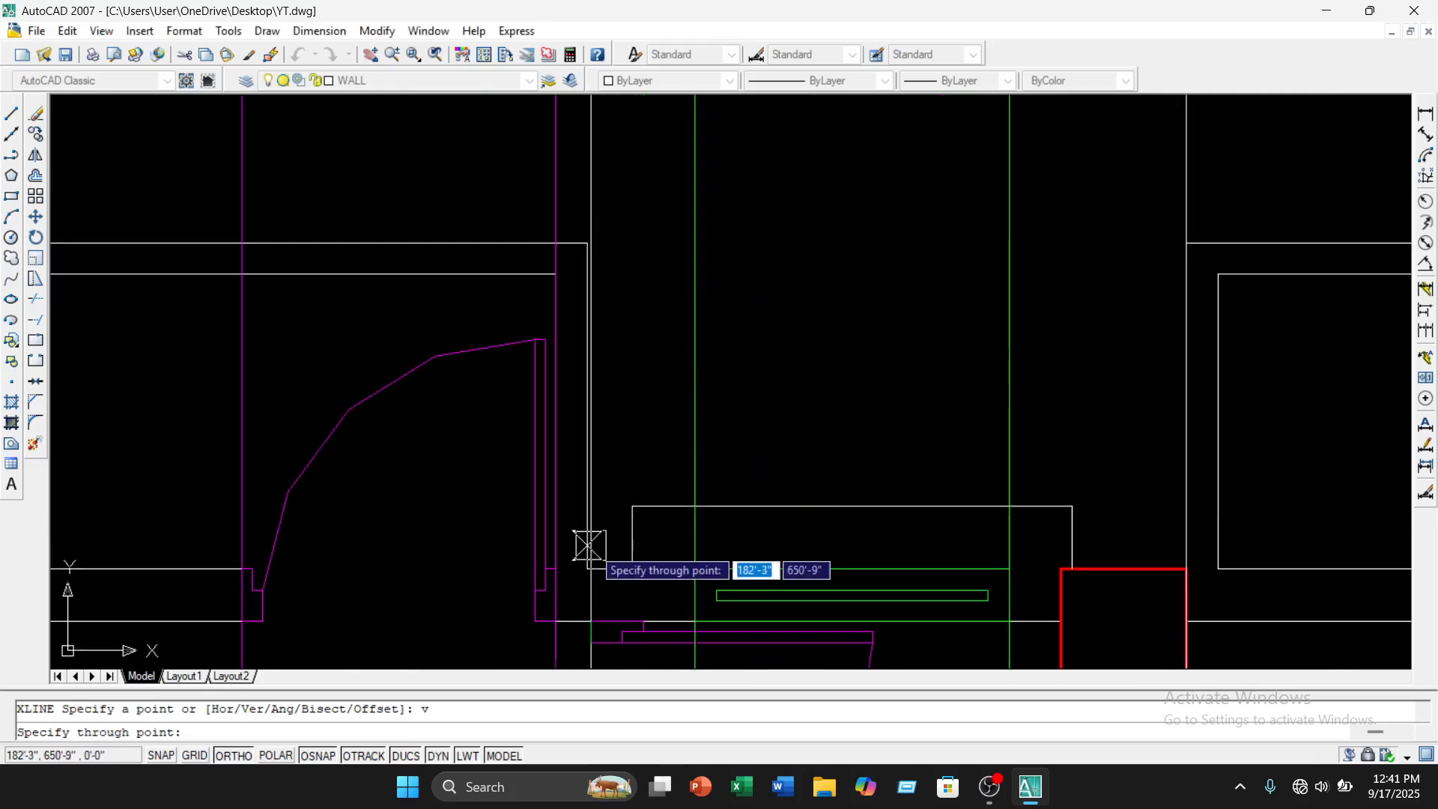
scroll(674, 456, down, 6)
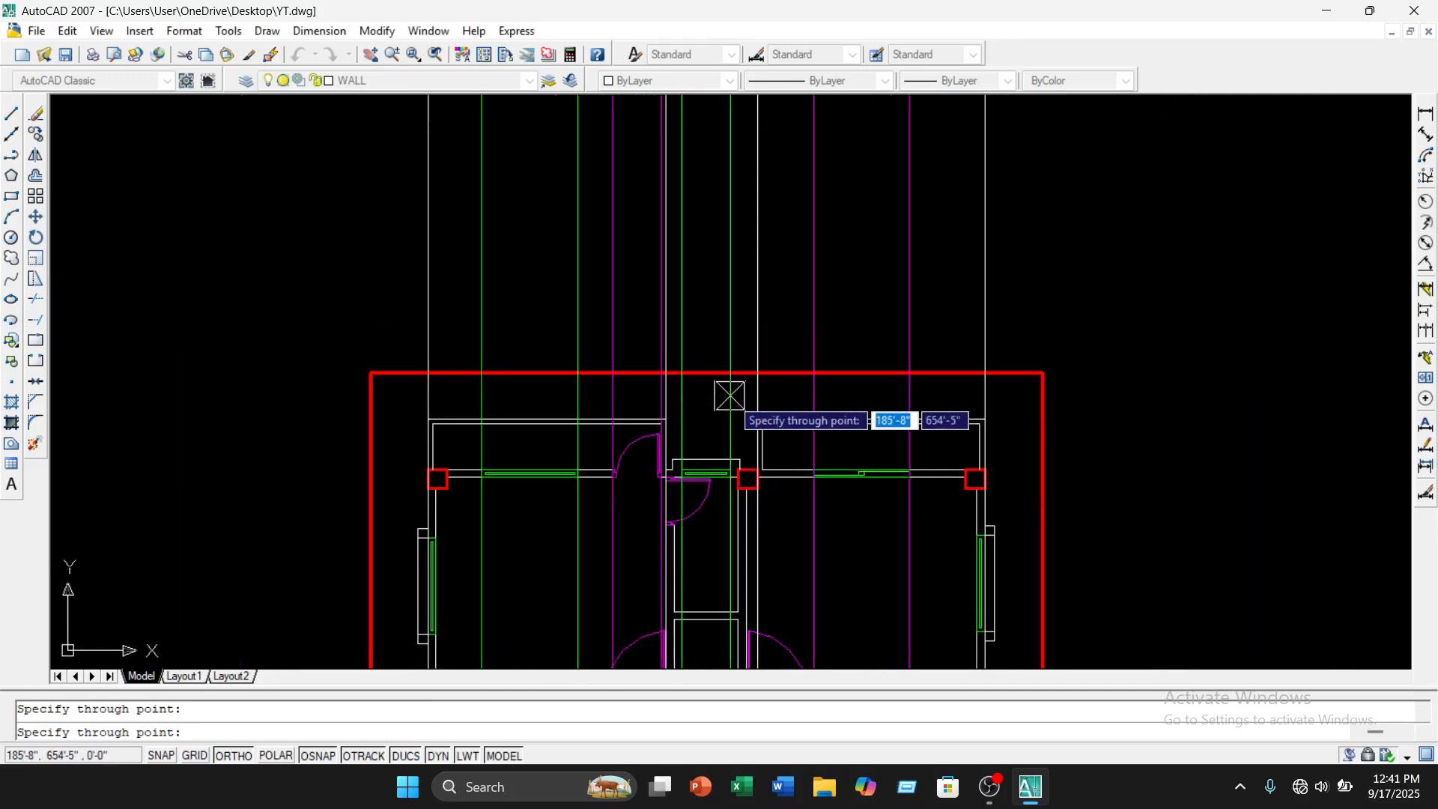
key(Escape)
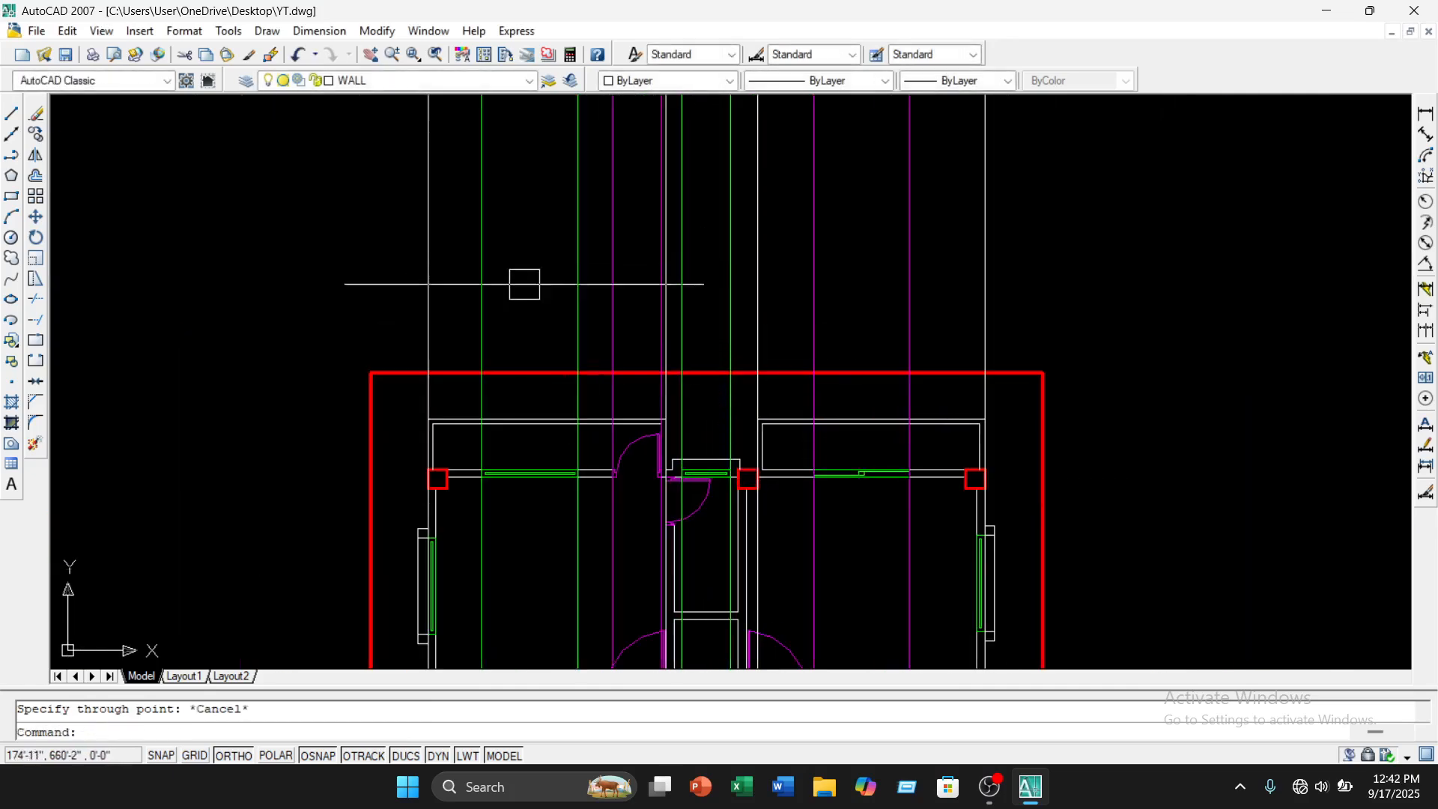
Check the construction lines against the veranda corners and openings along the typical floor's front
scroll(447, 275, up, 1)
scroll(684, 359, up, 5)
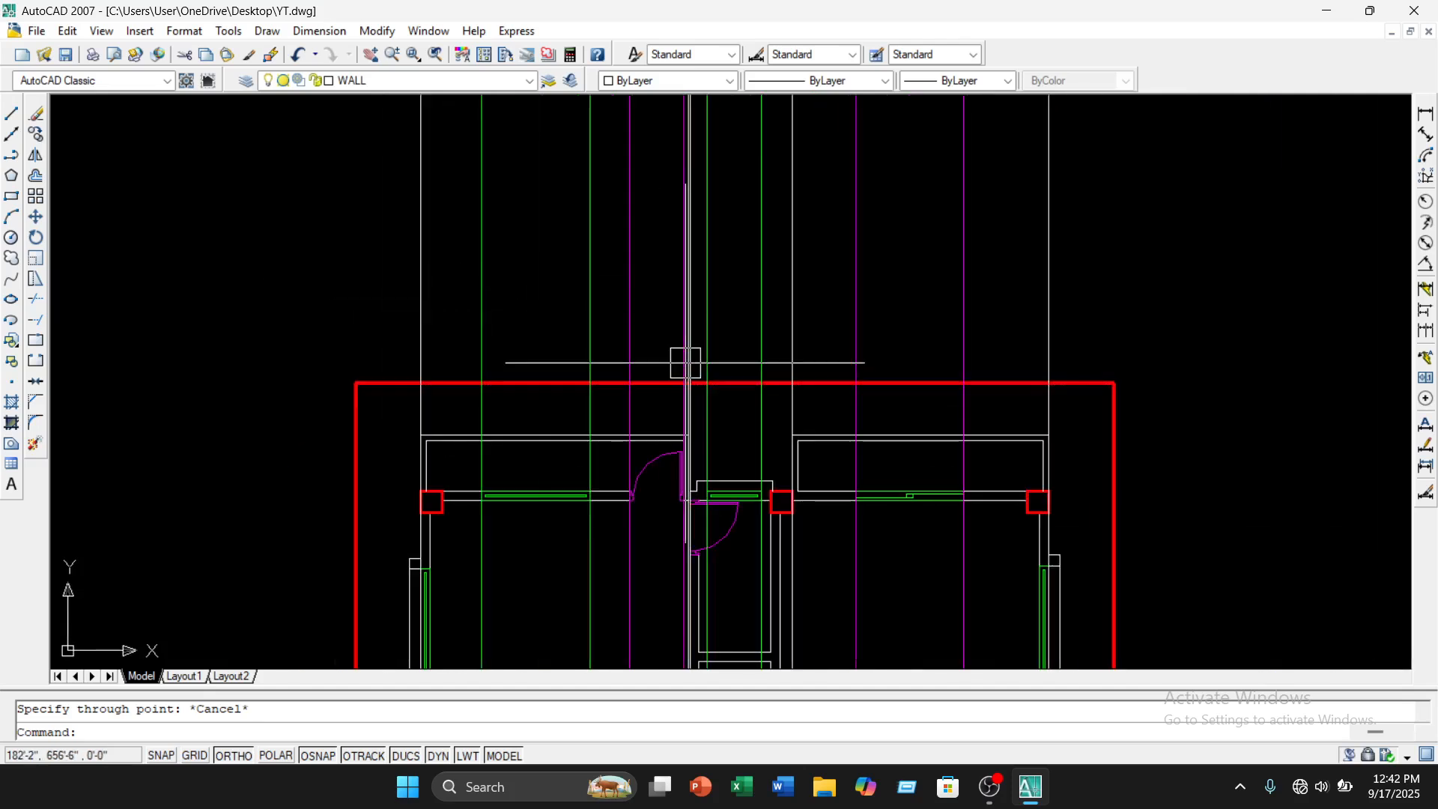
scroll(723, 373, down, 3)
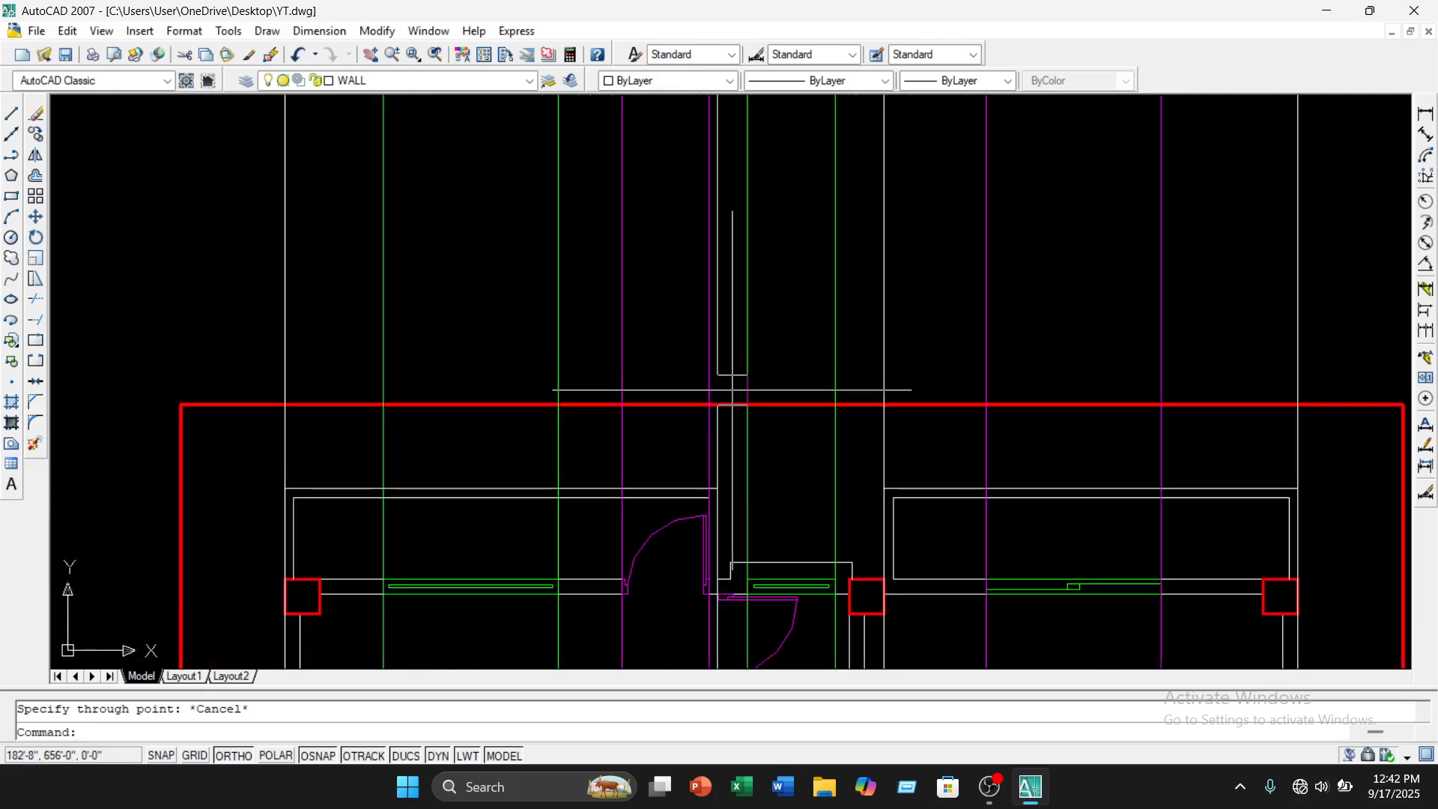
scroll(597, 417, down, 3)
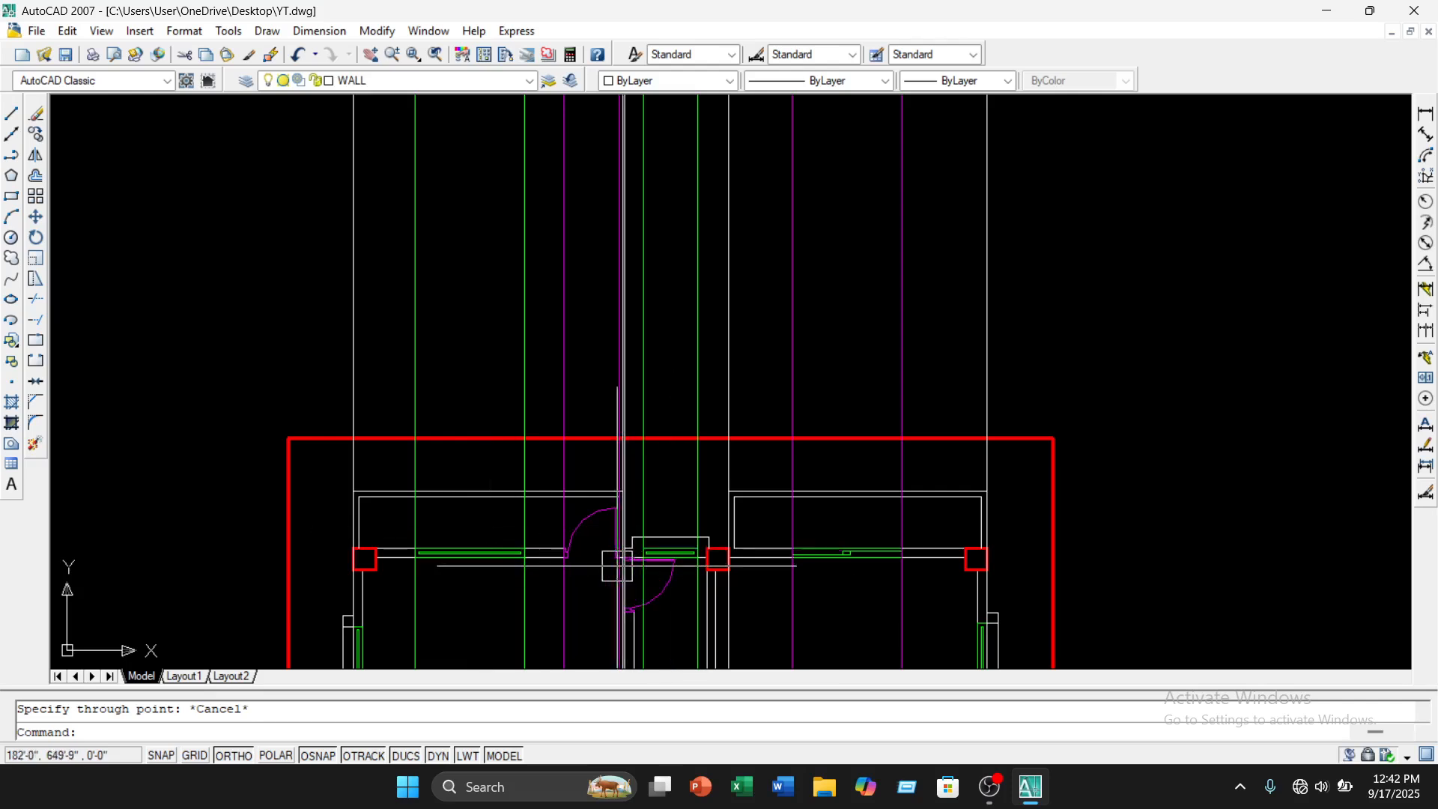
scroll(595, 558, up, 3)
scroll(777, 479, down, 10)
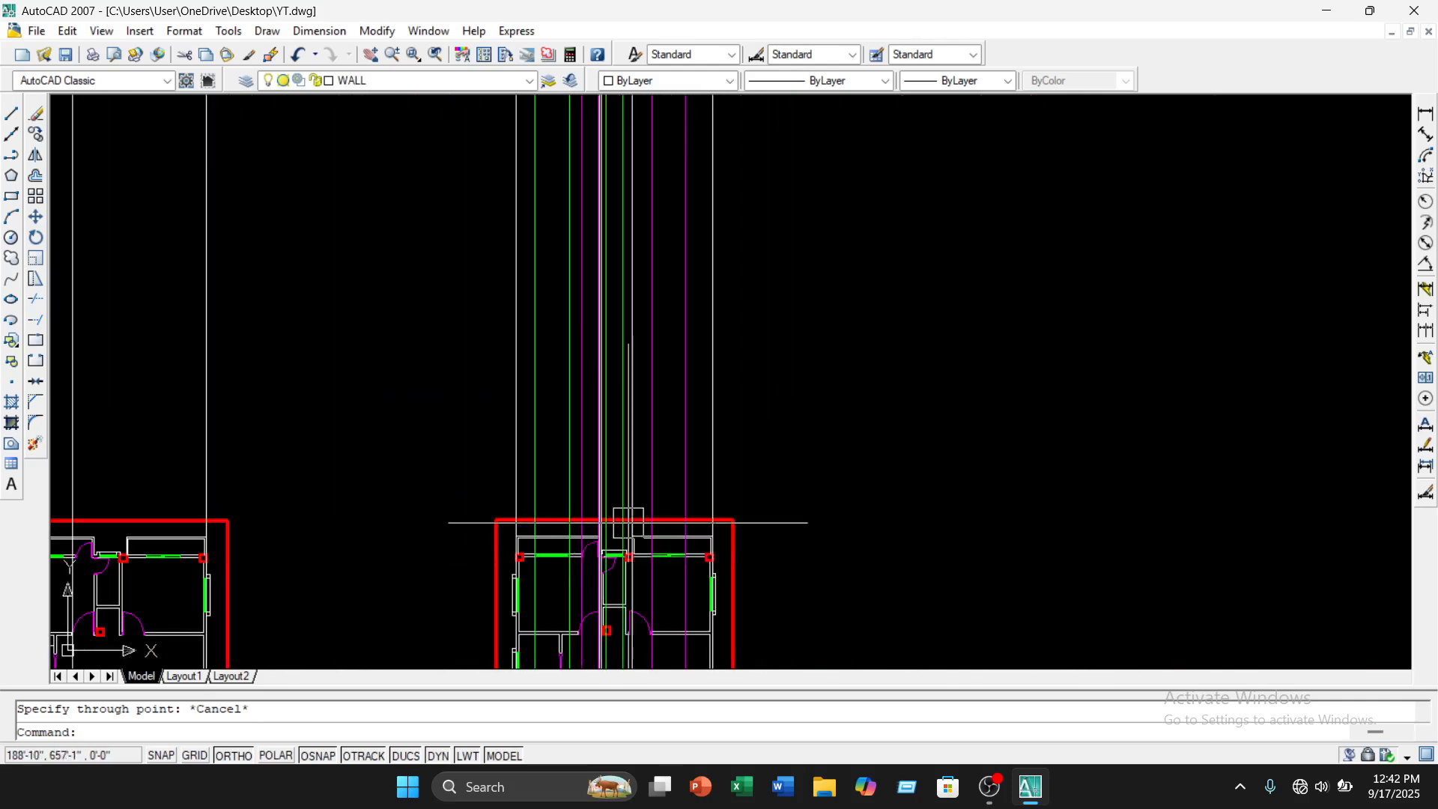
Draw a horizontal line across the vertical construction lines, just above the ground floor plan's boundary
middle_drag(777, 479, 1016, 446)
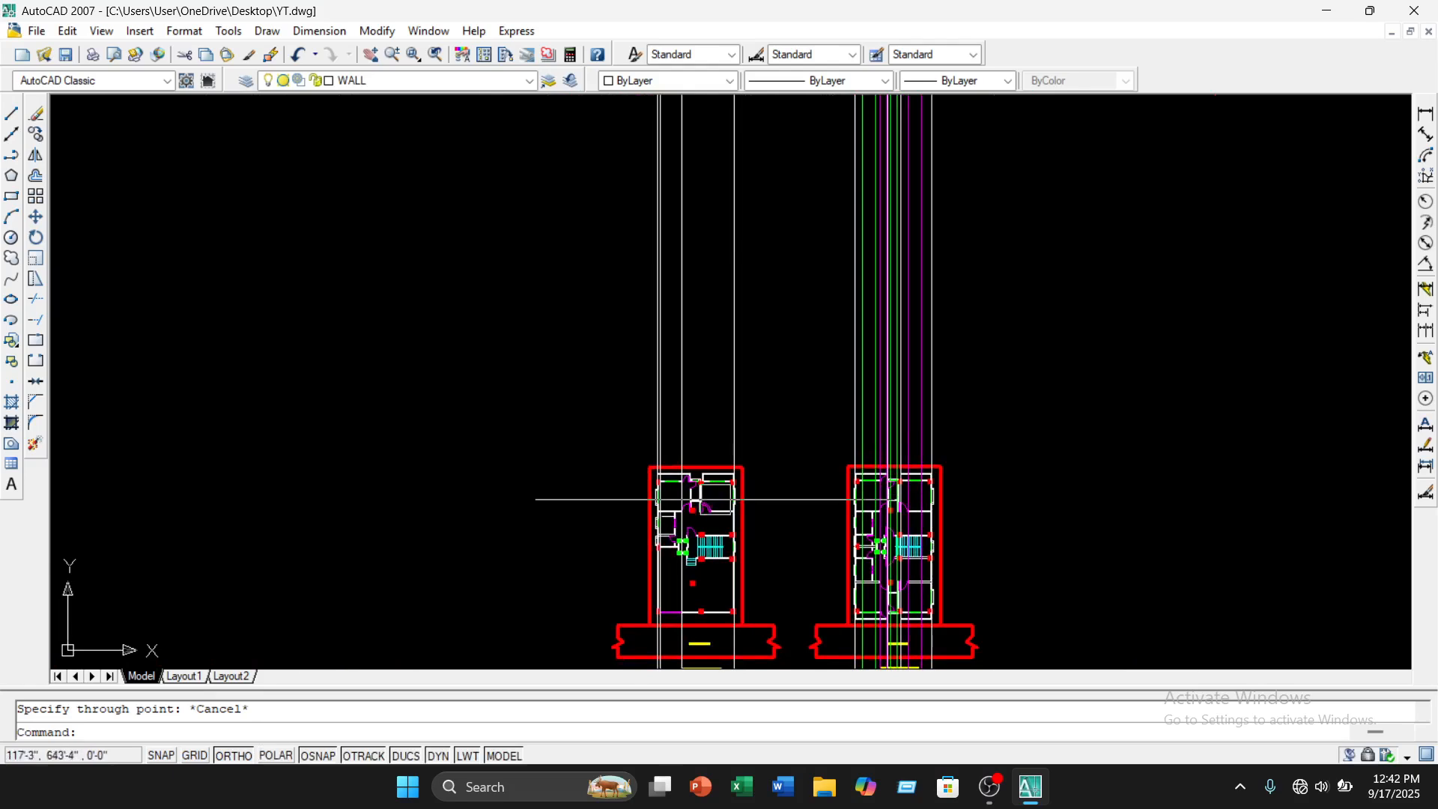
scroll(693, 432, up, 7)
scroll(505, 458, down, 4)
mouse_move(532, 457)
middle_down()
mouse_move(490, 346)
mouse_move(472, 135)
mouse_move(480, 279)
middle_up()
scroll(420, 257, up, 2)
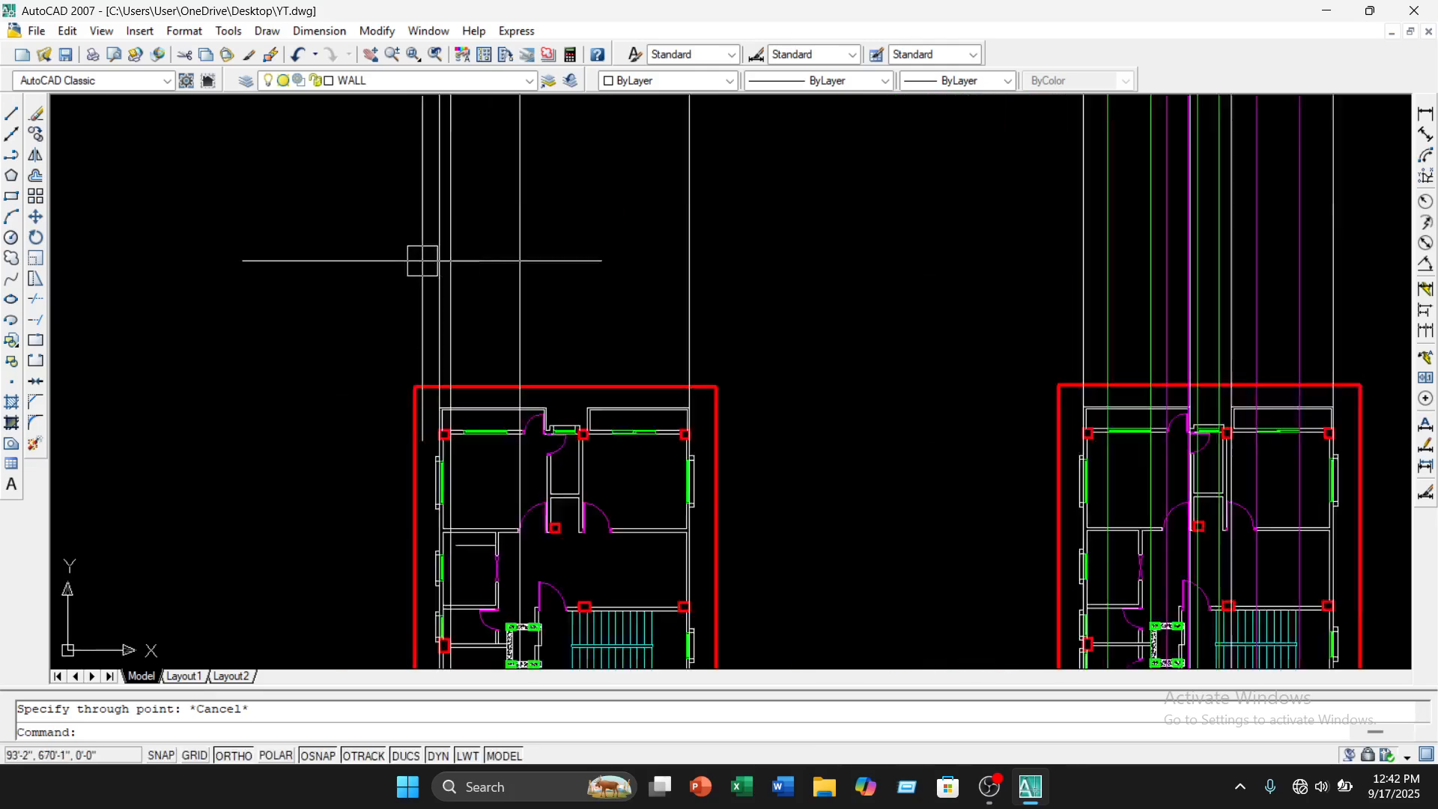
scroll(420, 263, down, 3)
click(11, 114)
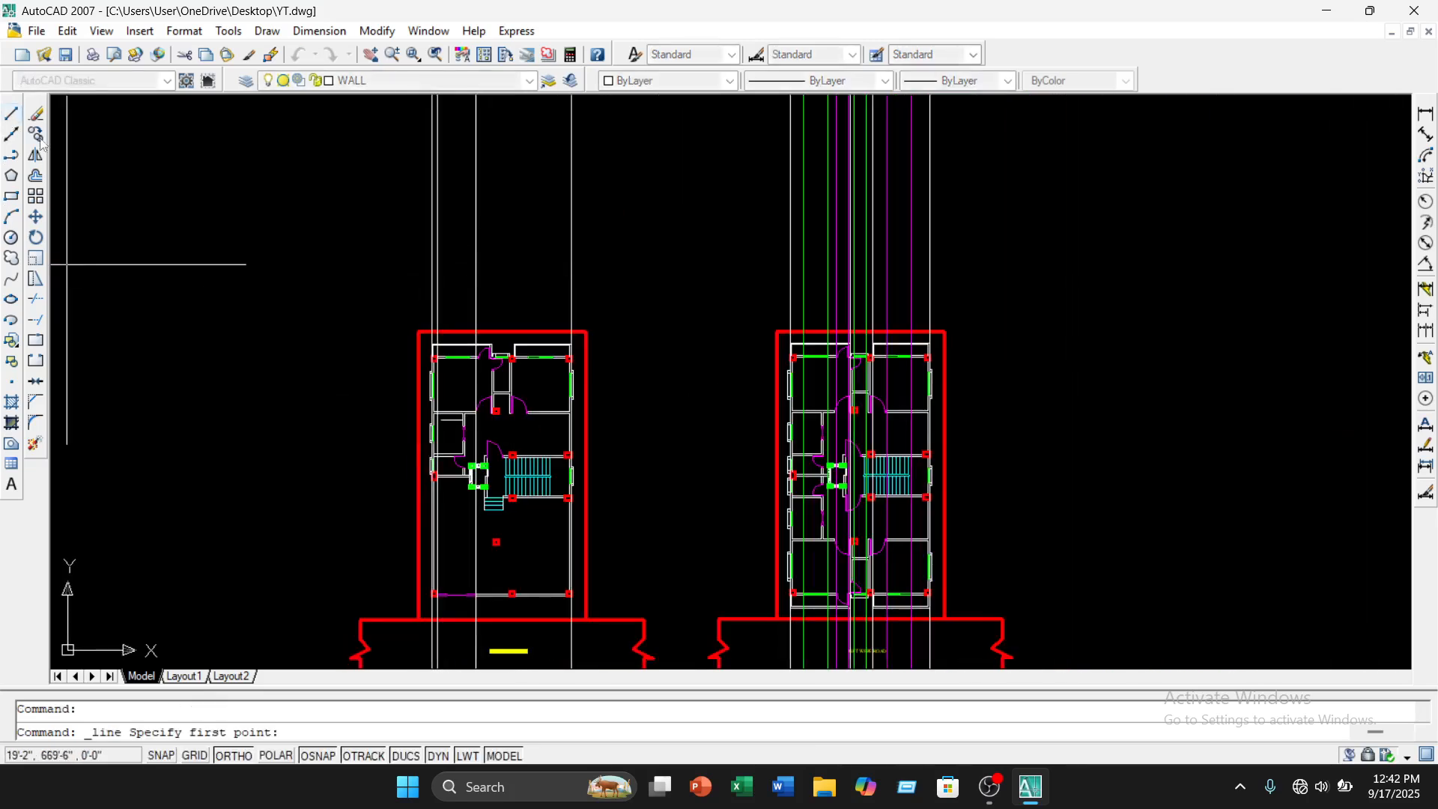
scroll(397, 273, up, 3)
click(419, 314)
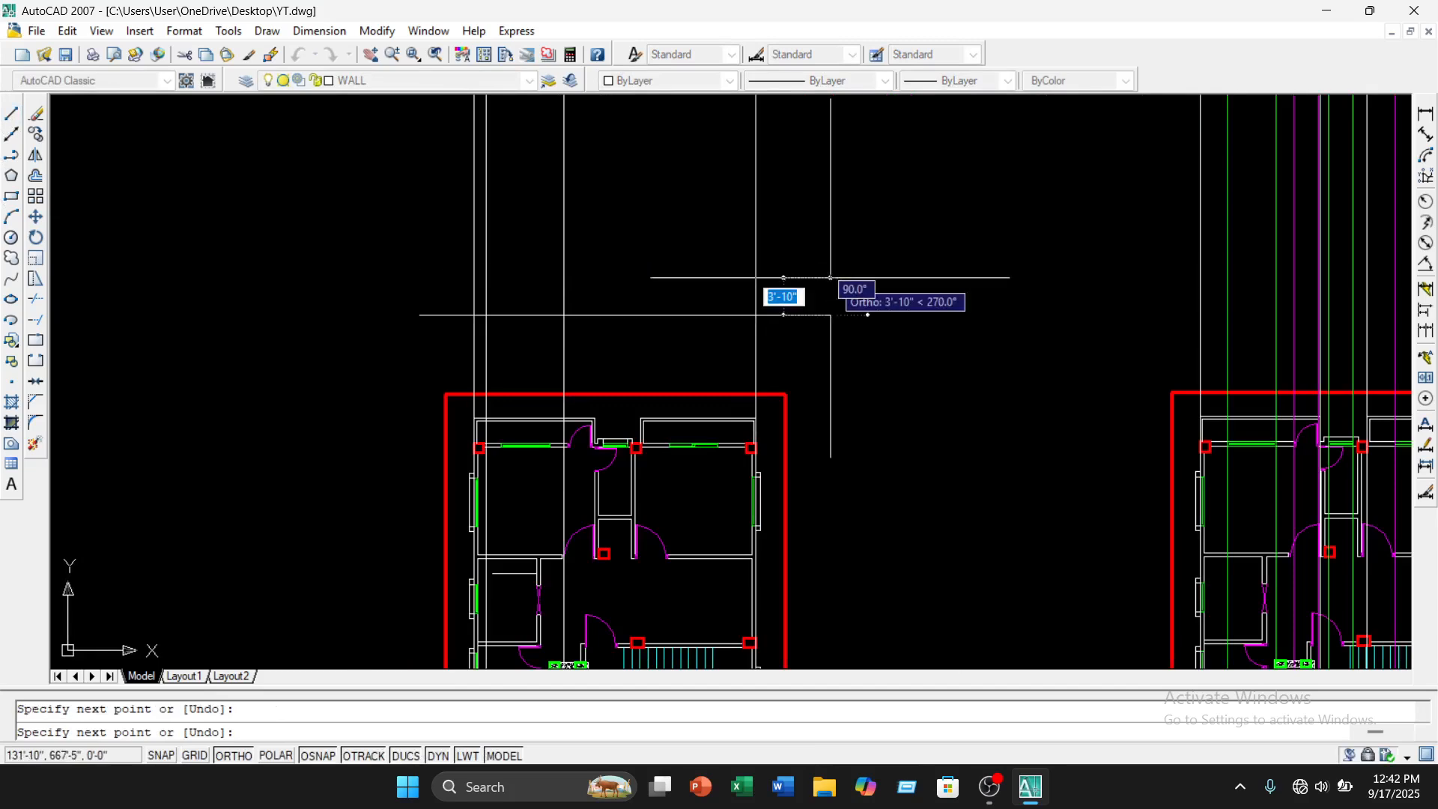
key(Escape)
scroll(733, 388, down, 2)
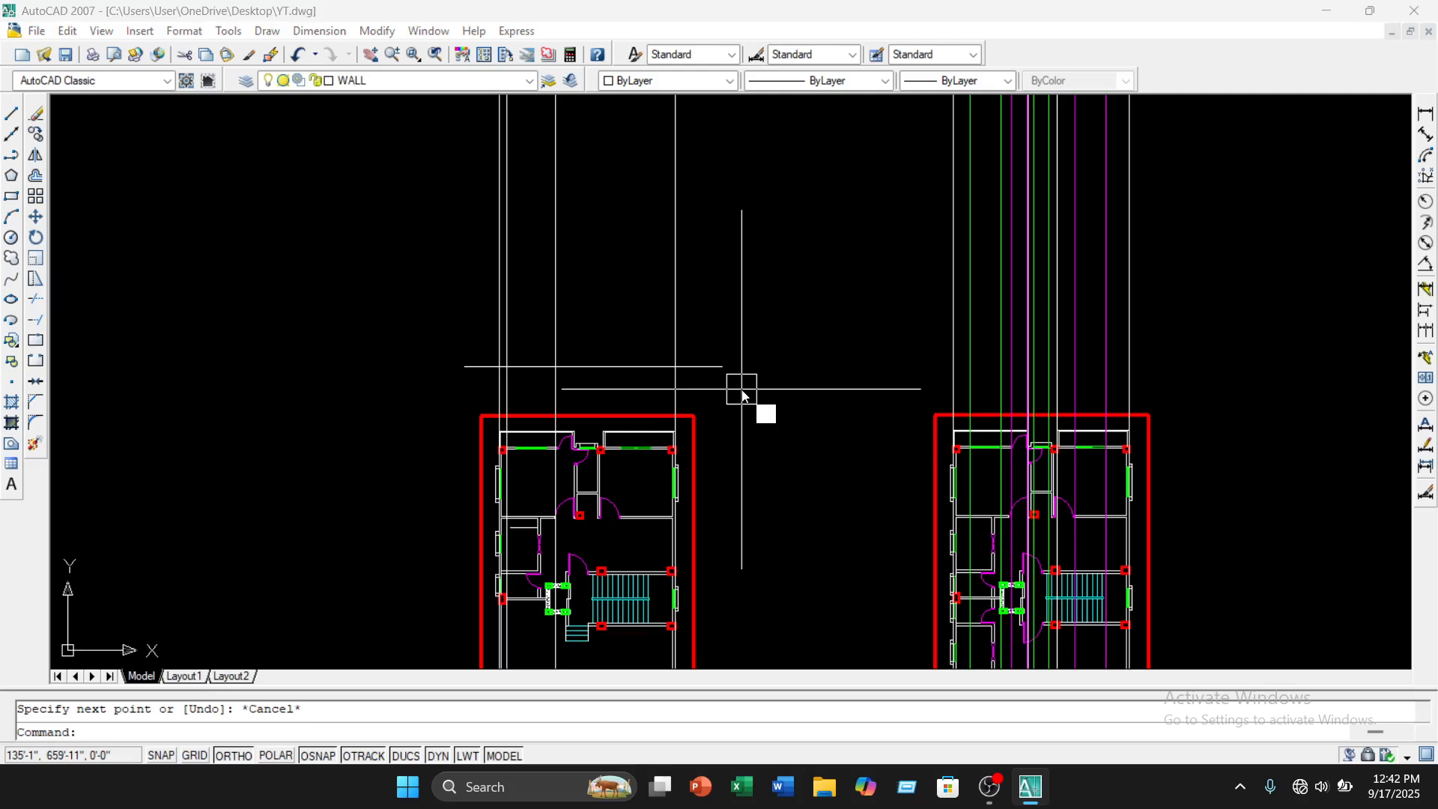
Offset the horizontal baseline above the ground floor plan 10' upward
text(o)
key(Return)
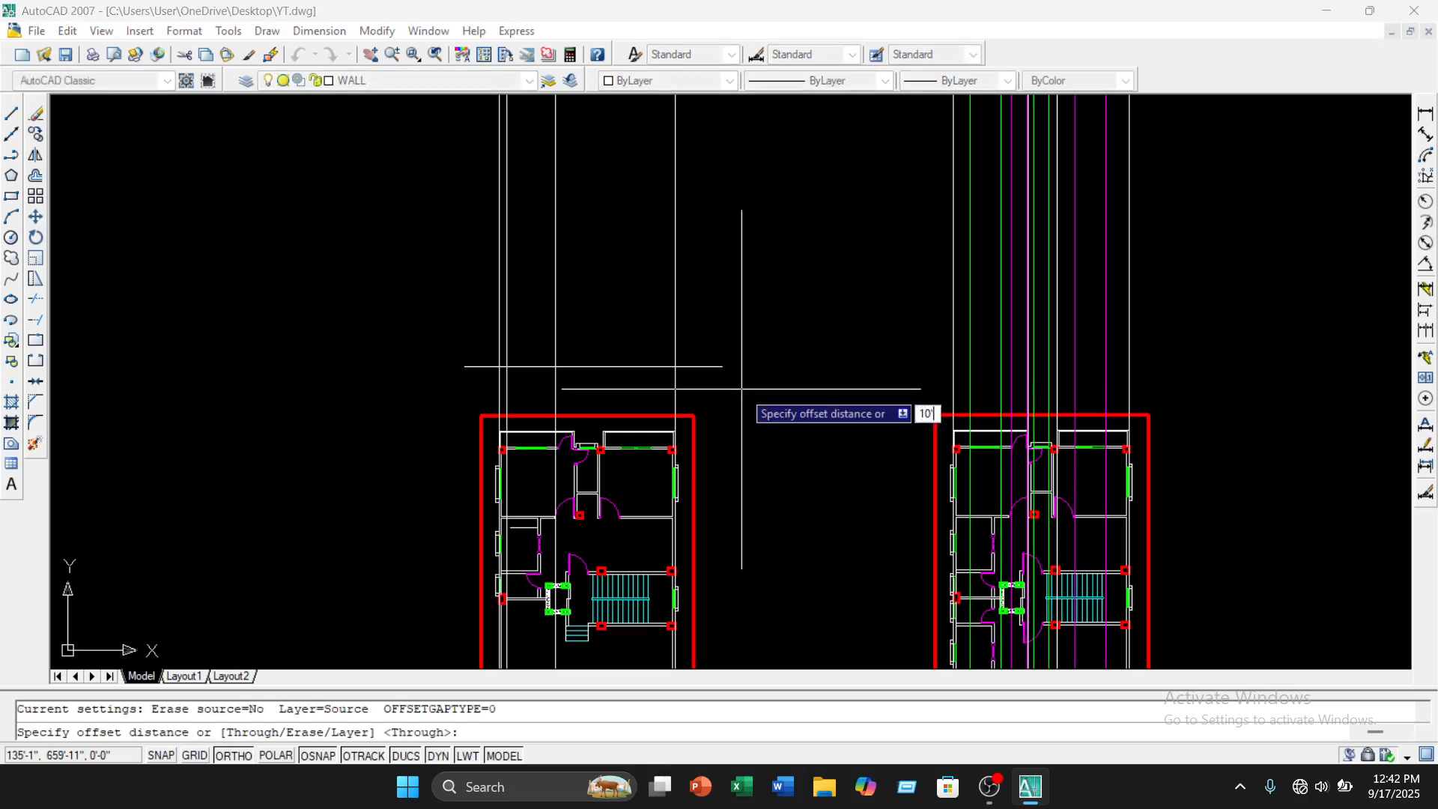
key(Return)
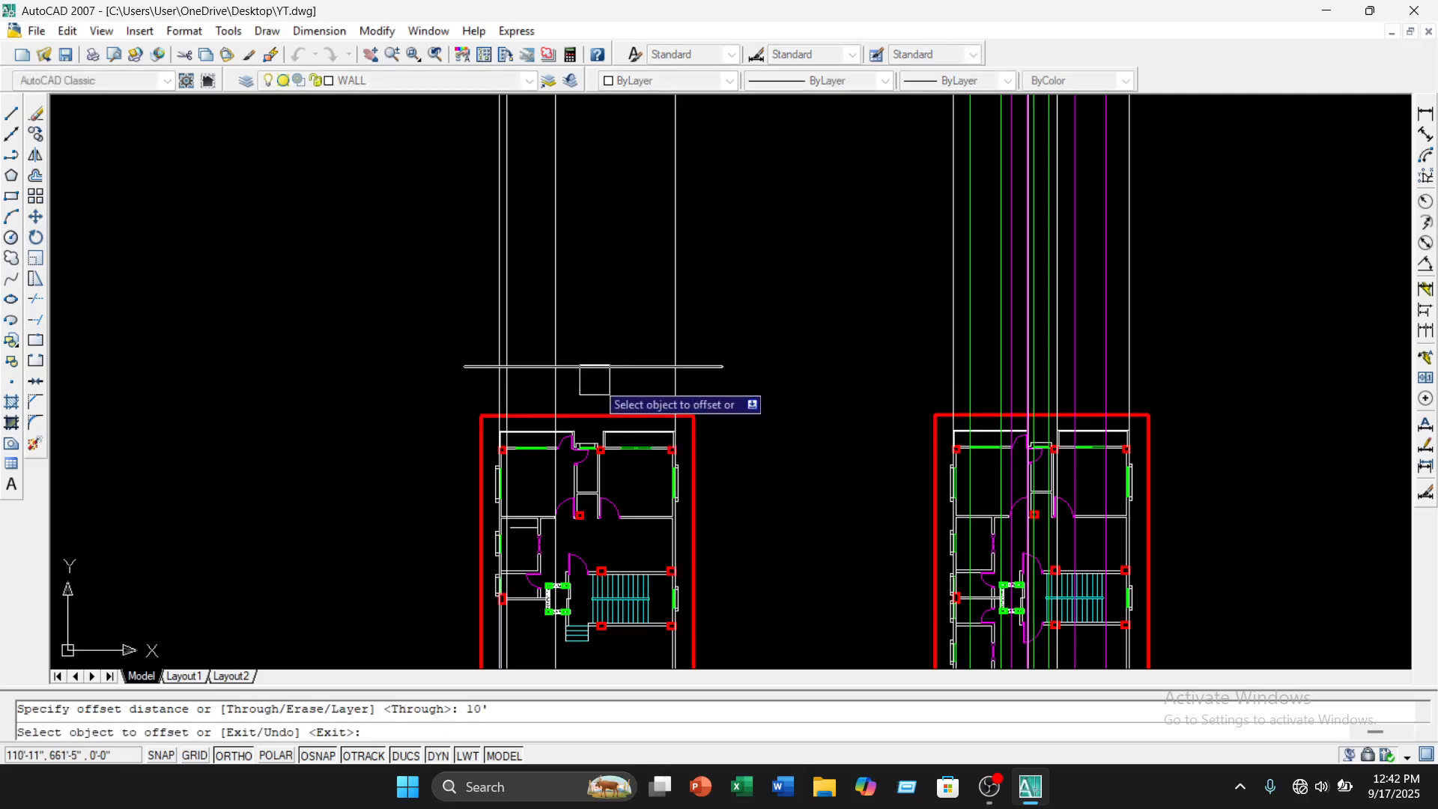
click(592, 366)
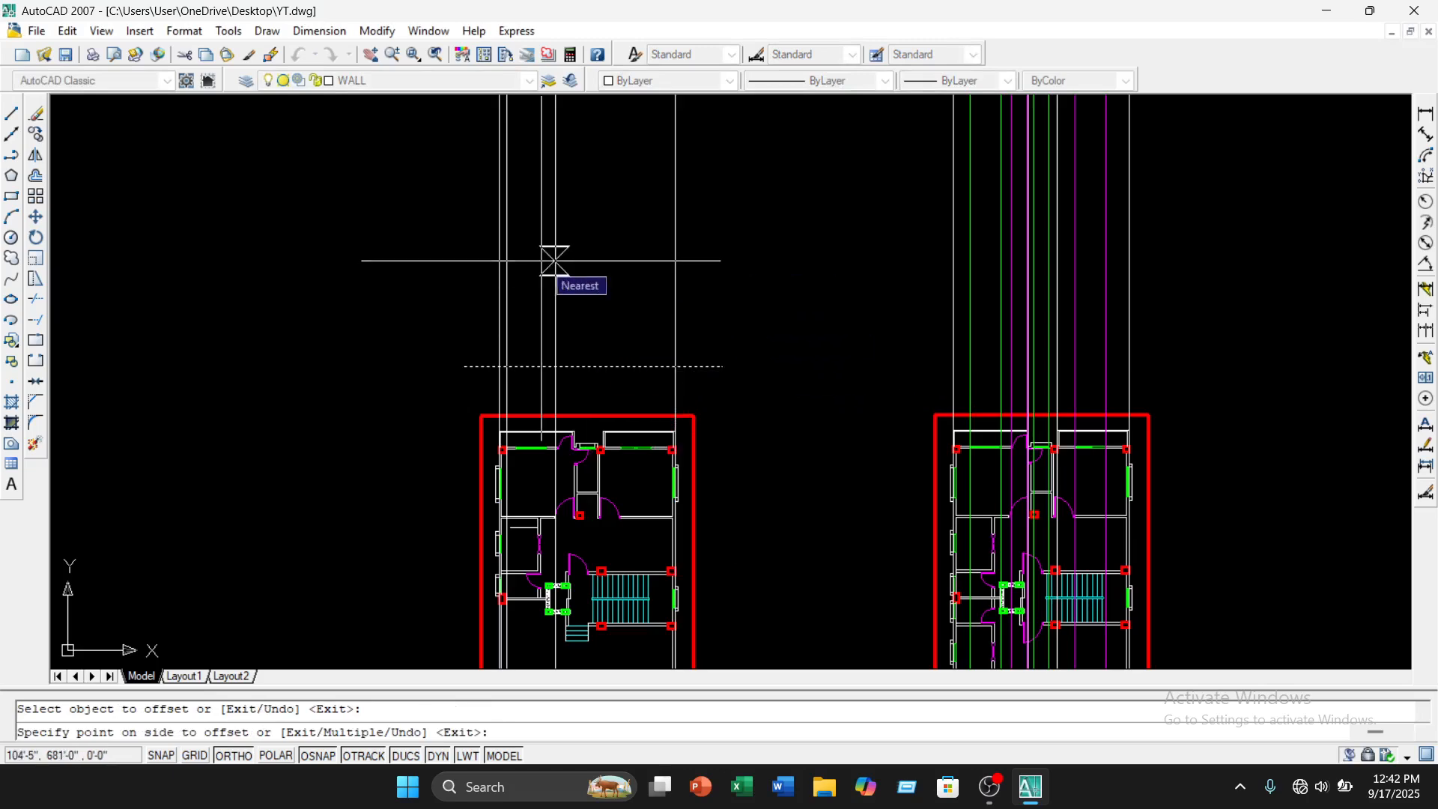
click(554, 261)
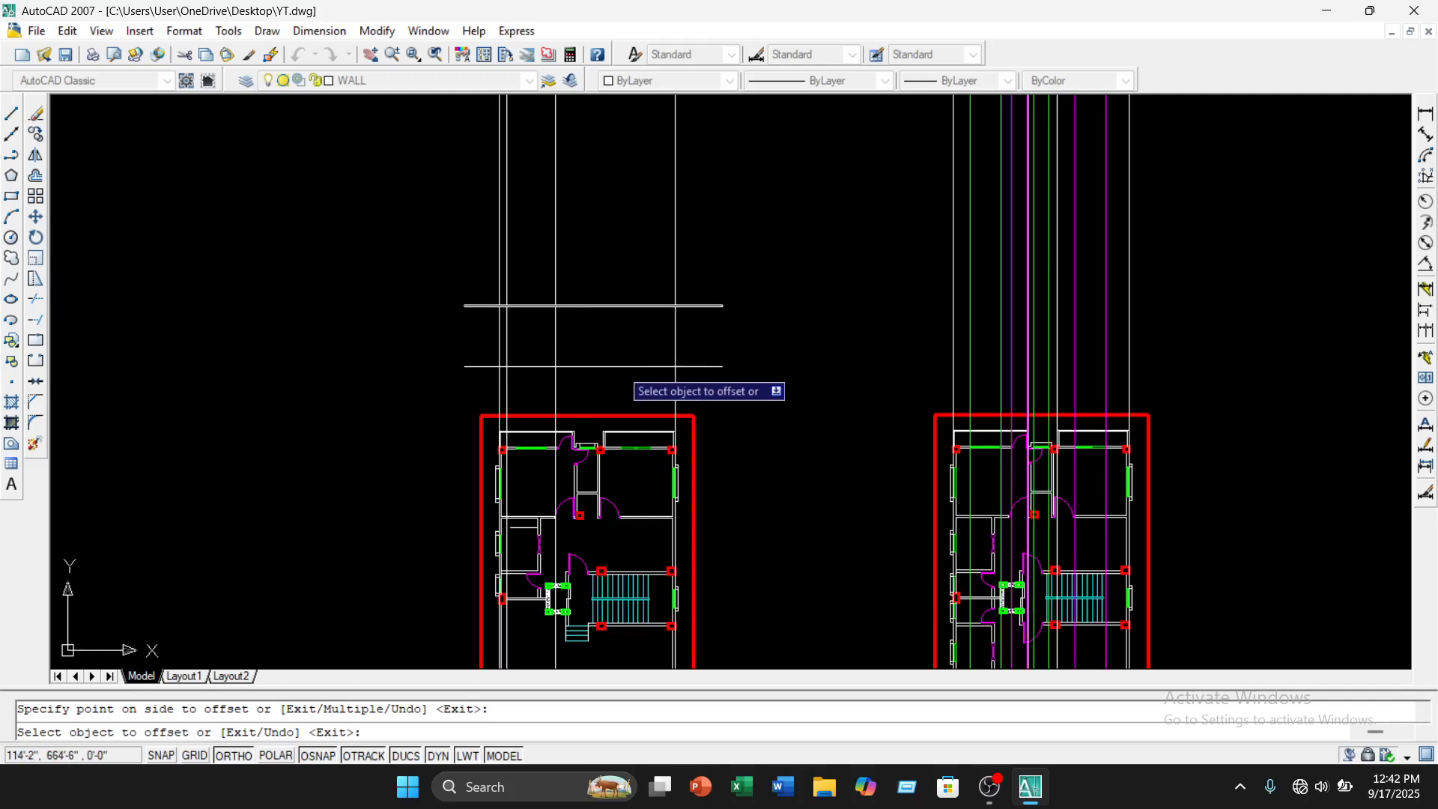
key(Escape)
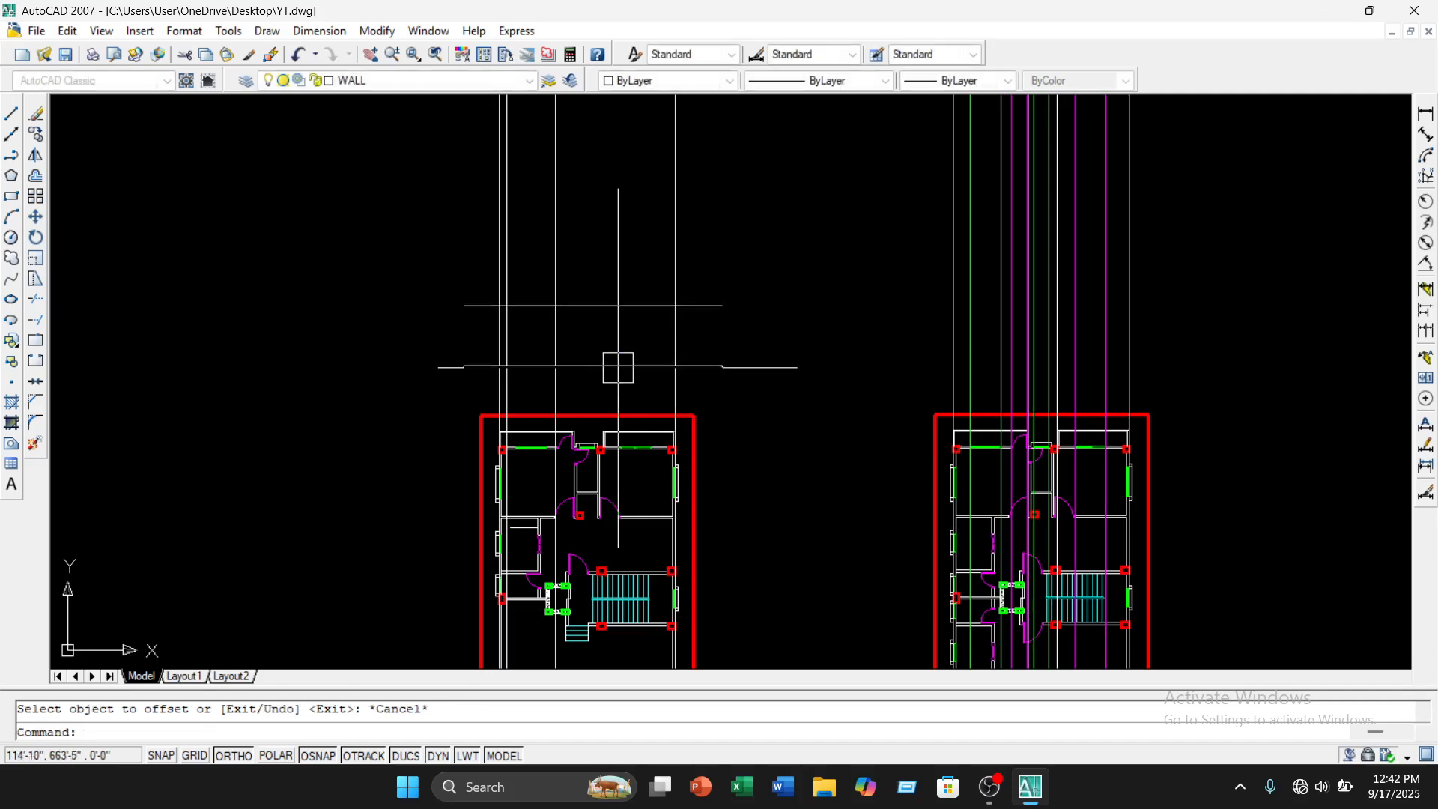
Trim the ground floor's vertical construction lines above the upper horizontal line
text(tr)
key(Return)
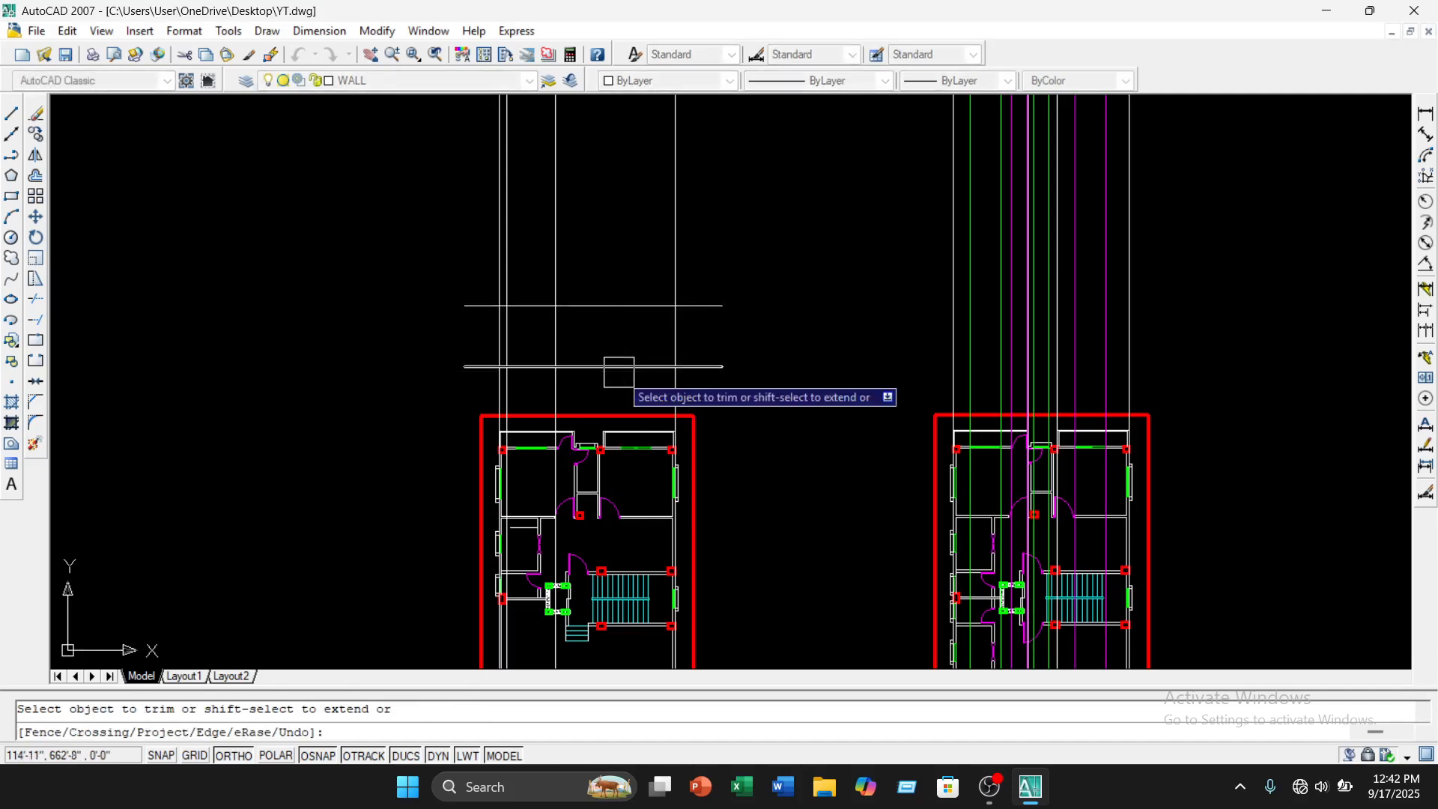
click(715, 207)
click(498, 254)
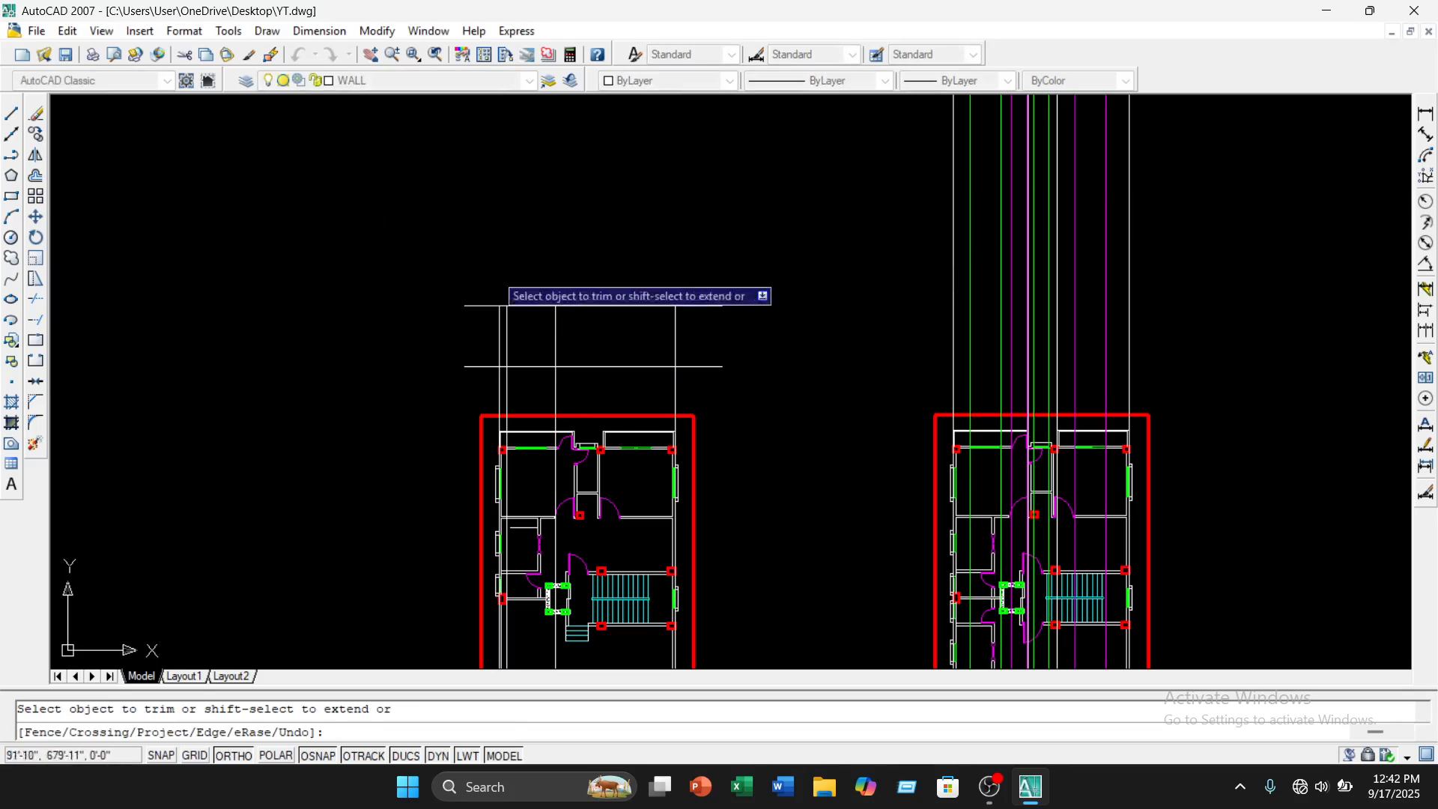
Trim the vertical construction lines between the baseline and the ground floor plan's red boundary
scroll(708, 386, up, 5)
click(680, 362)
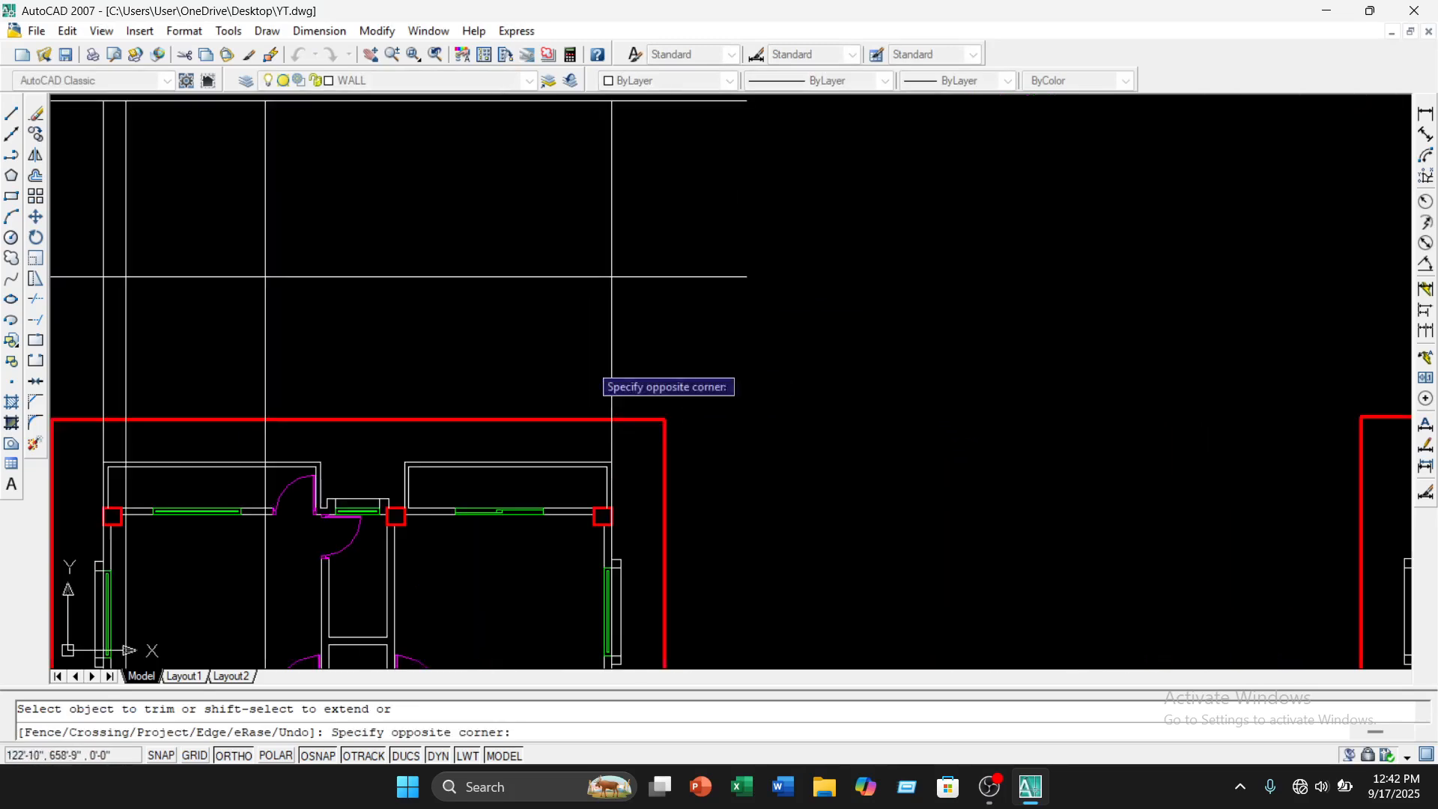
click(50, 362)
scroll(253, 454, down, 4)
scroll(265, 364, up, 1)
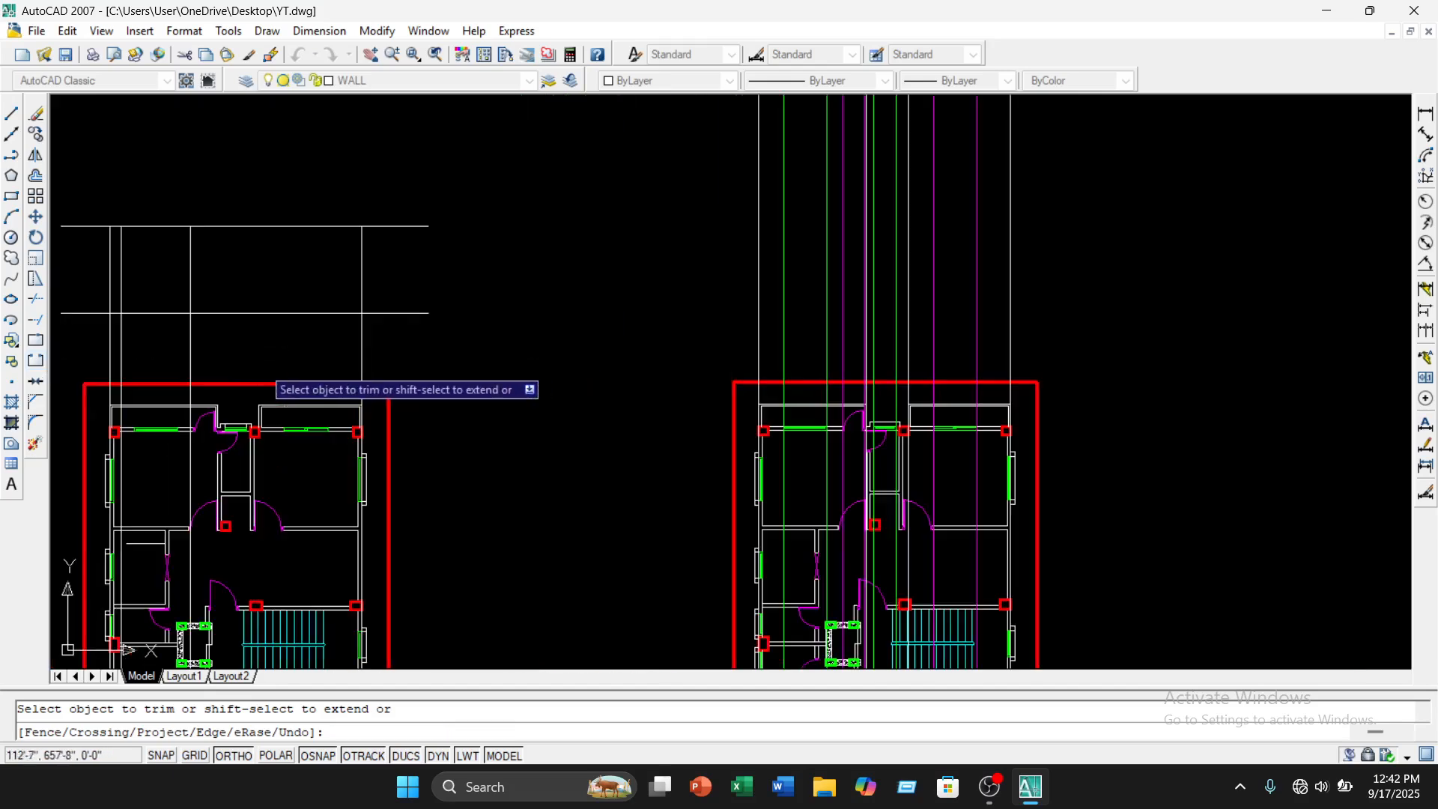
middle_drag(427, 383, 642, 393)
click(636, 364)
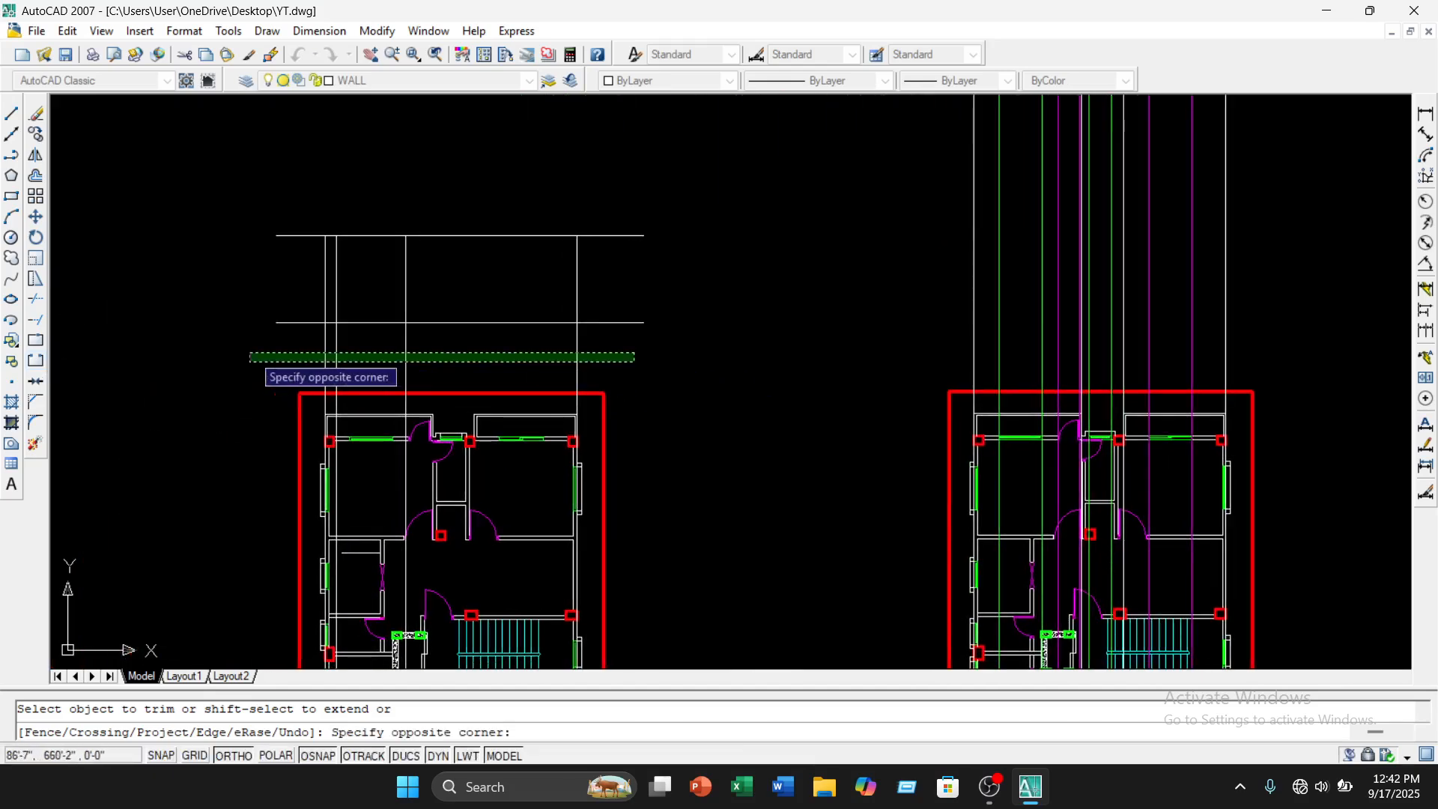
click(249, 352)
Trim the overhanging ends of both horizontal lines at the outer vertical lines to close the elevation rectangle
click(278, 311)
click(288, 246)
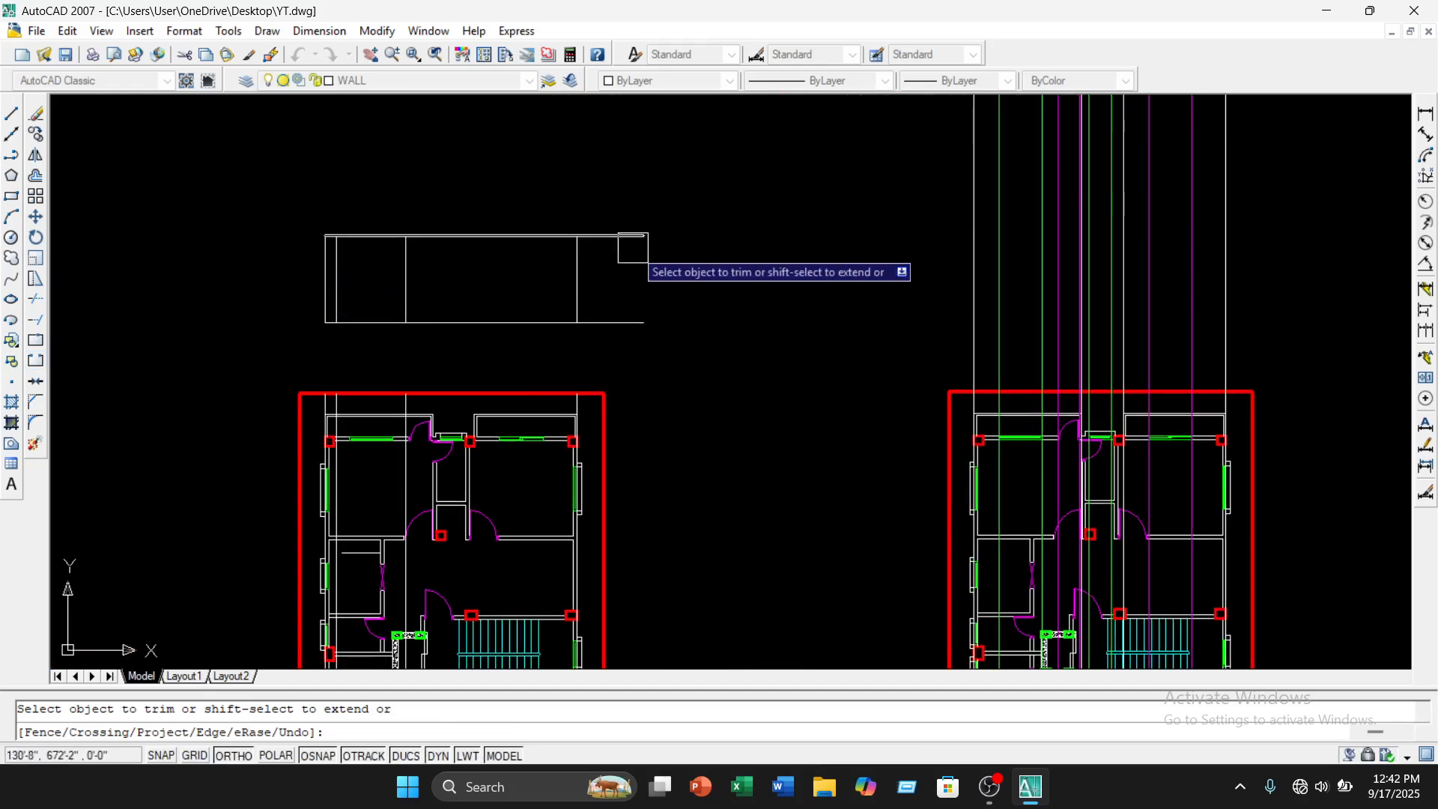
click(635, 246)
click(620, 317)
key(Escape)
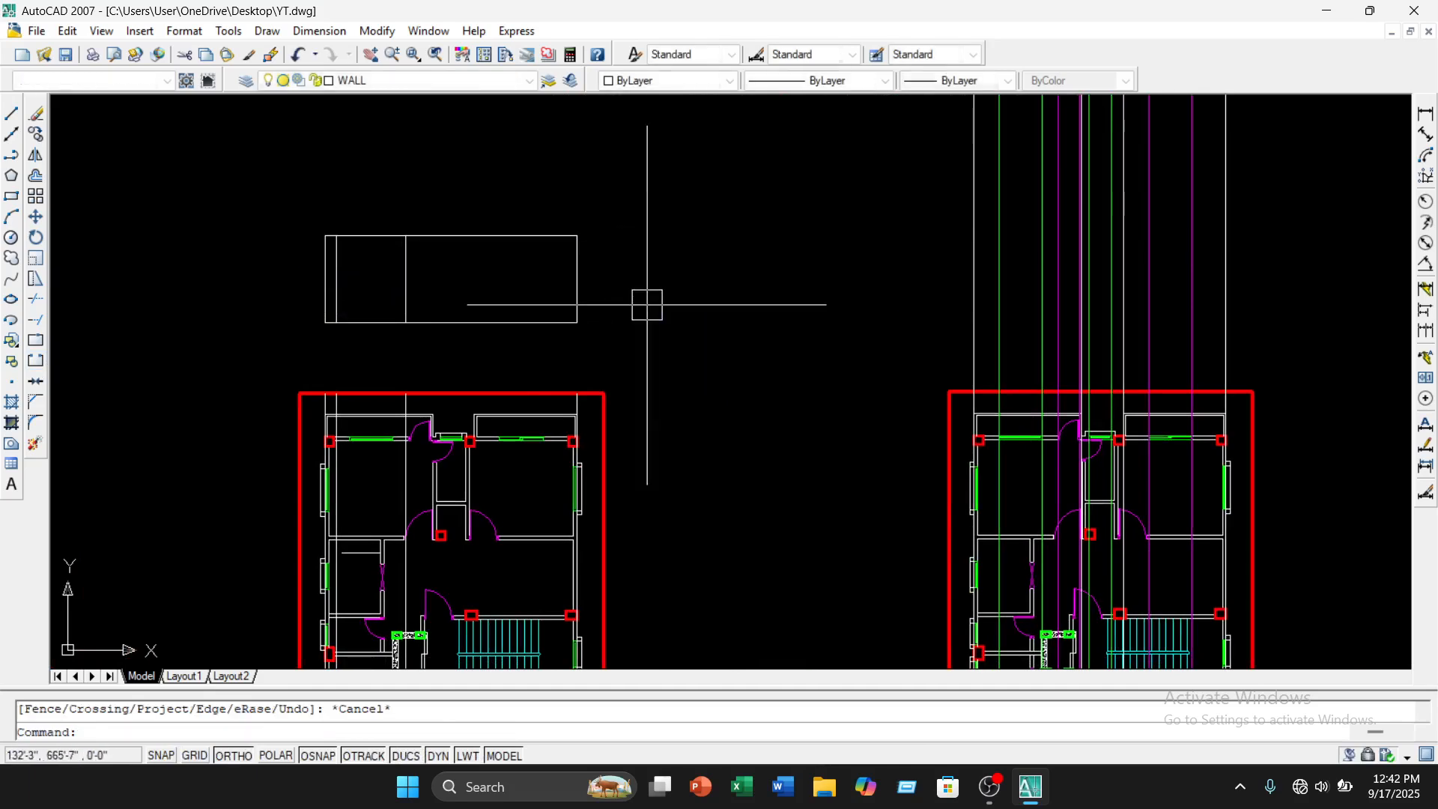
Trim the elevation's baseline between the two inner vertical lines, matching the front opening on the ground floor plan
middle_drag(646, 304, 666, 182)
scroll(669, 257, down, 2)
scroll(518, 594, up, 6)
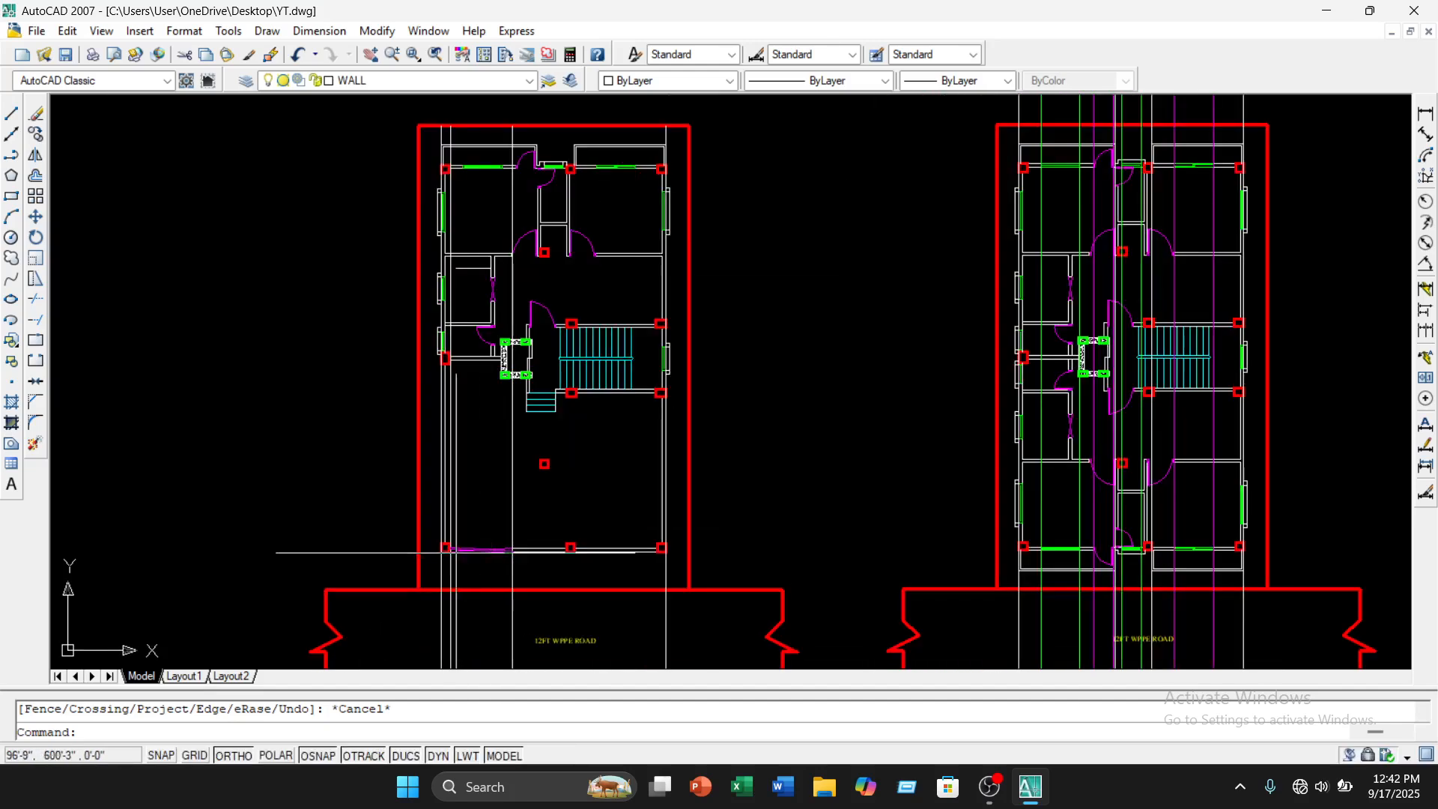
scroll(491, 534, down, 8)
middle_drag(490, 494, 485, 568)
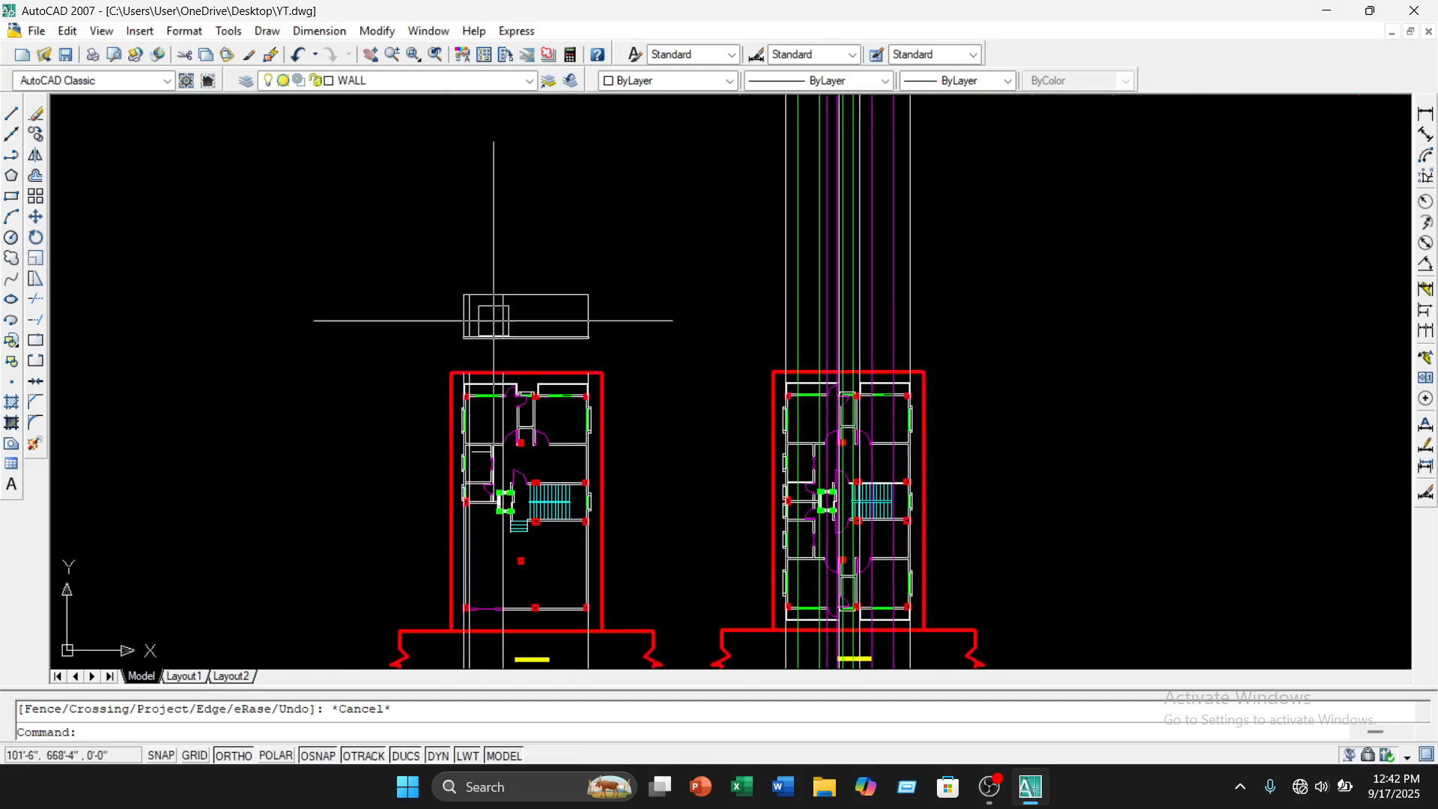
scroll(495, 321, up, 8)
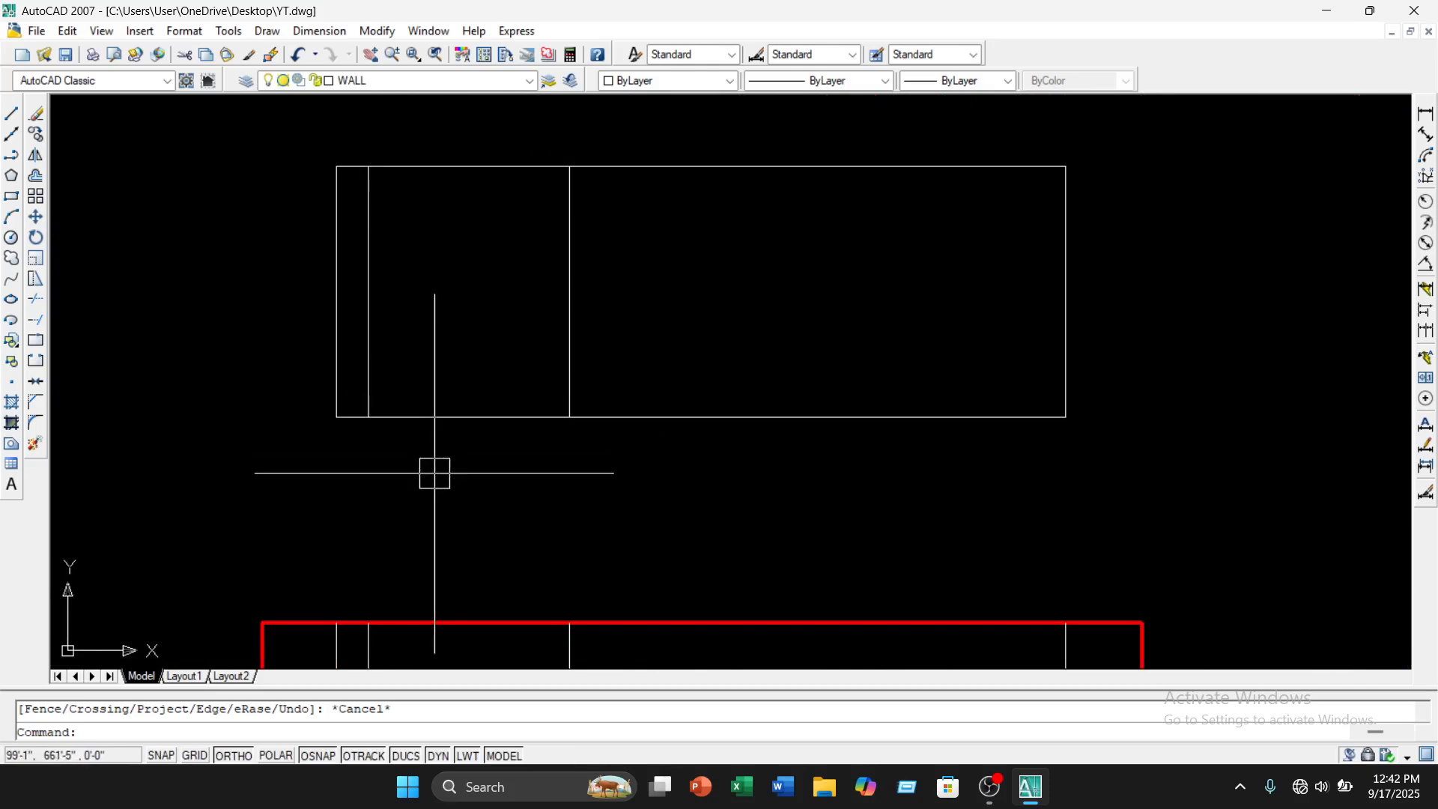
text(tr)
key(Return)
key(Return)
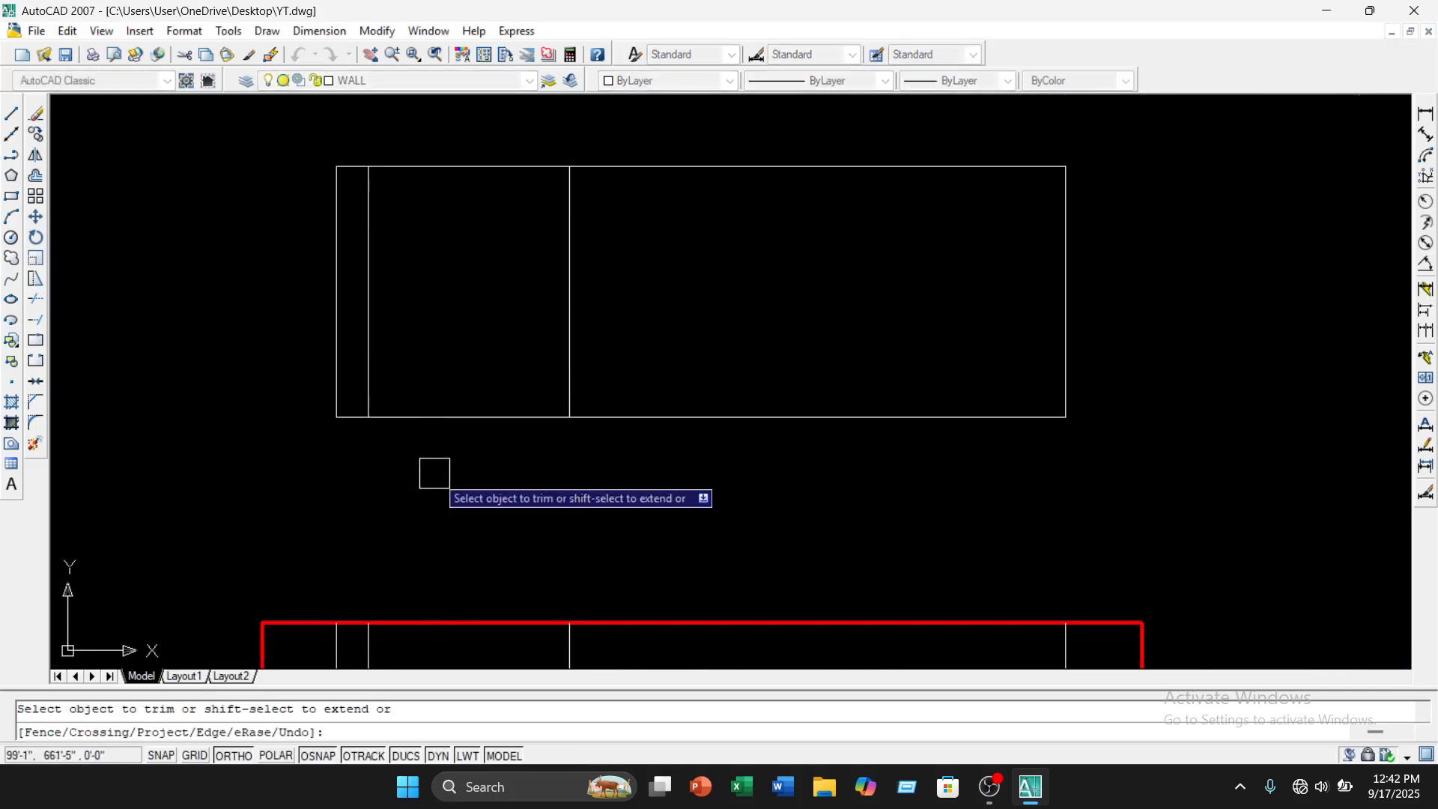
click(454, 417)
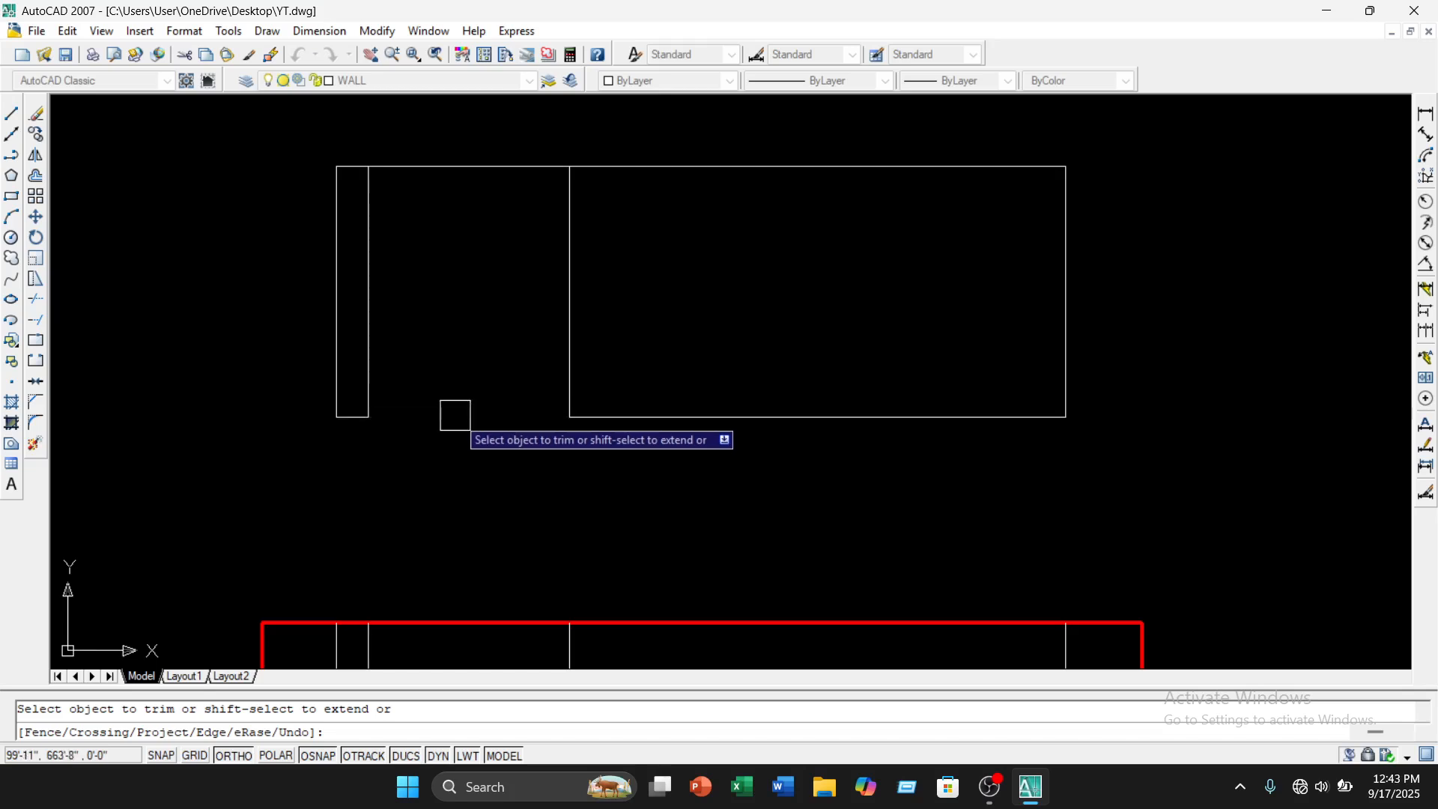
key(Escape)
Draw a separate line across the baseline gap between the two inner vertical lines
click(12, 113)
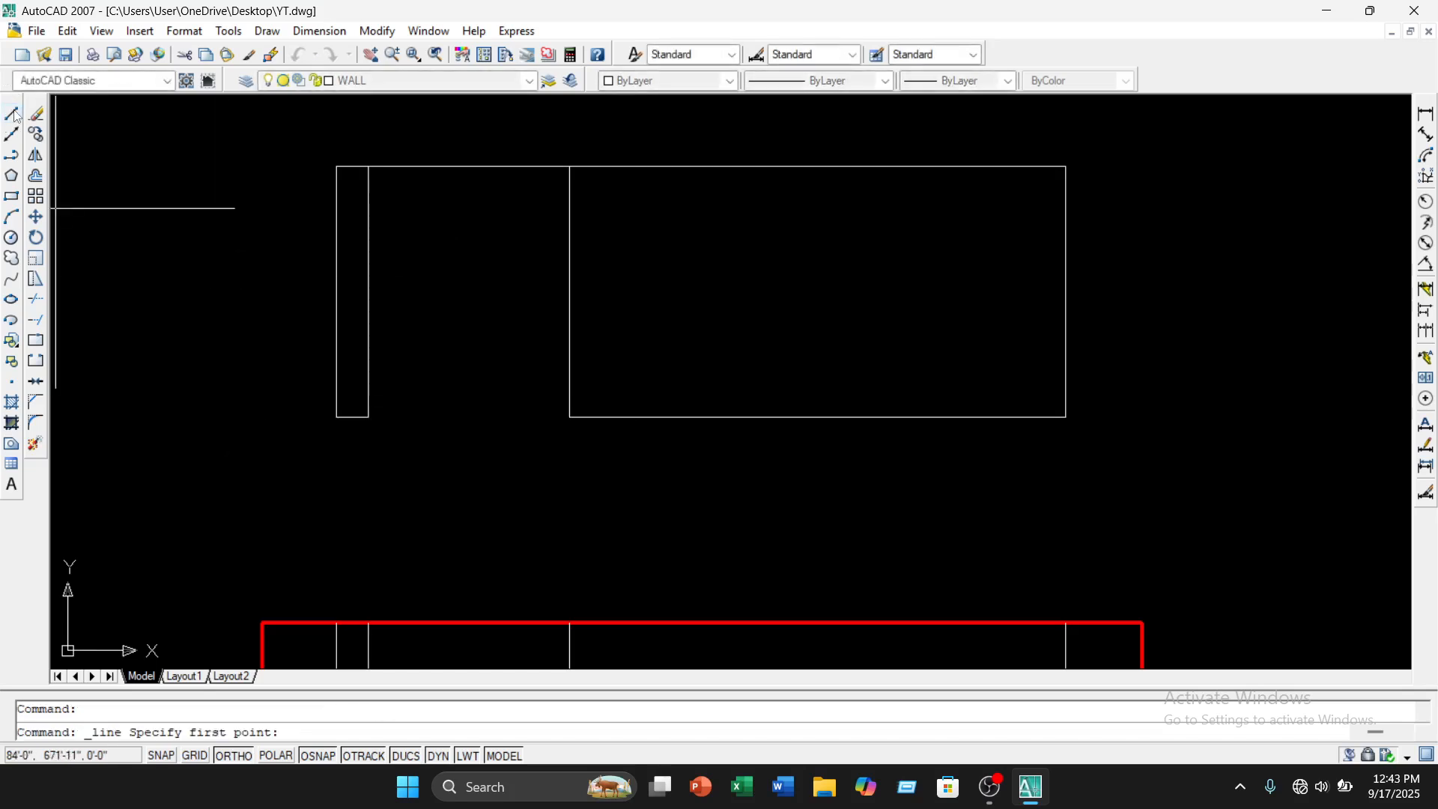
click(368, 416)
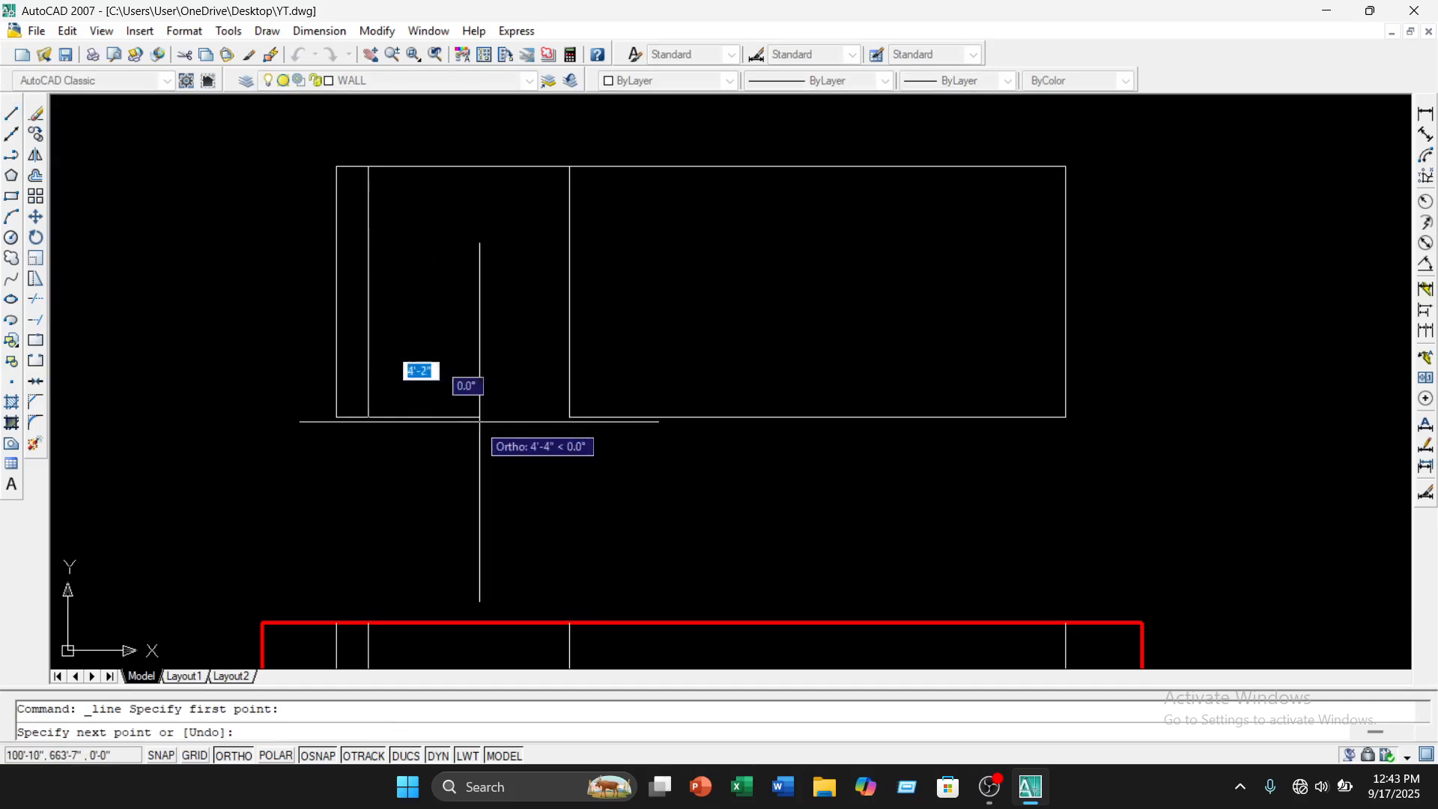
click(569, 416)
key(Escape)
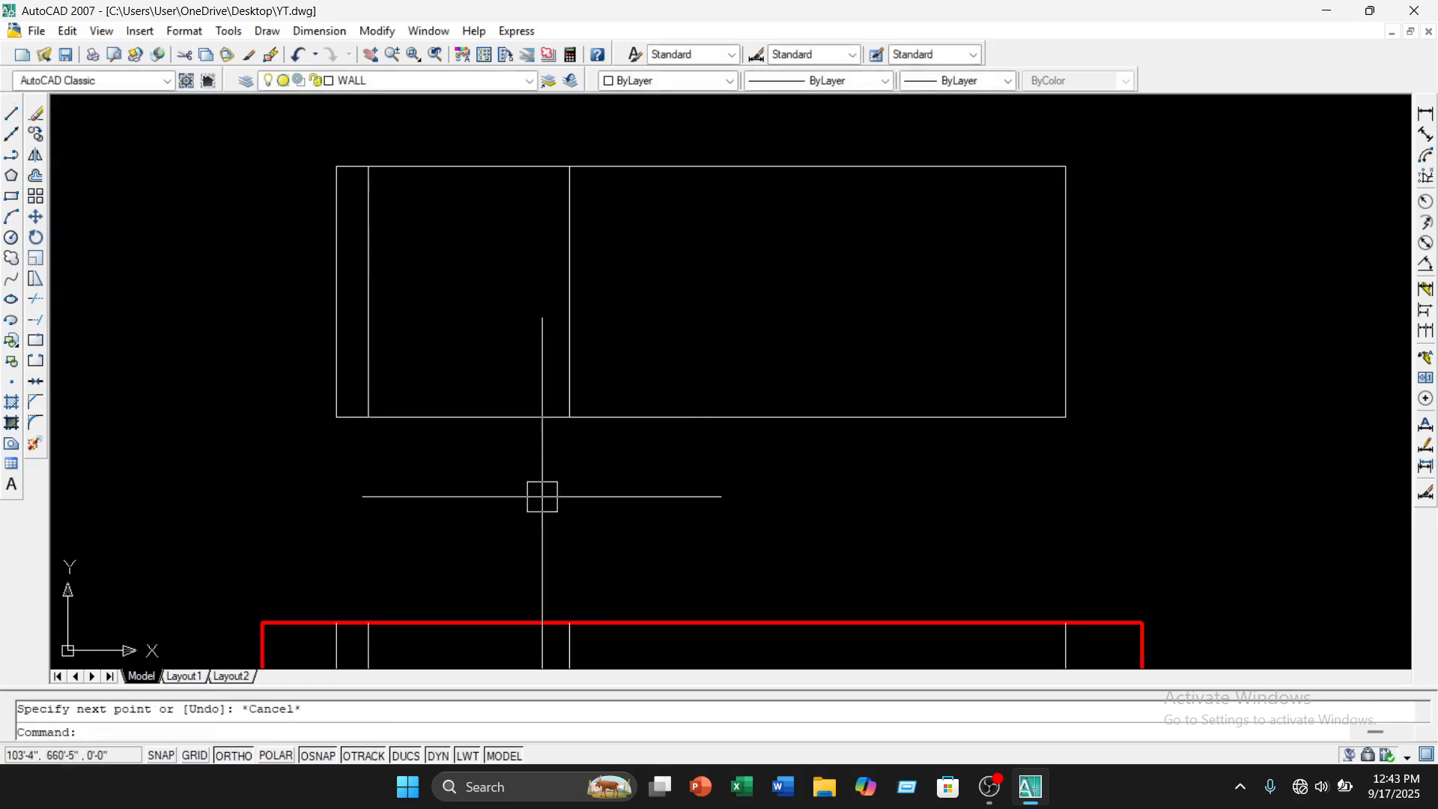
Offset the opening's base line 1' upward and 1' downward
text(o)
key(Return)
text(1)
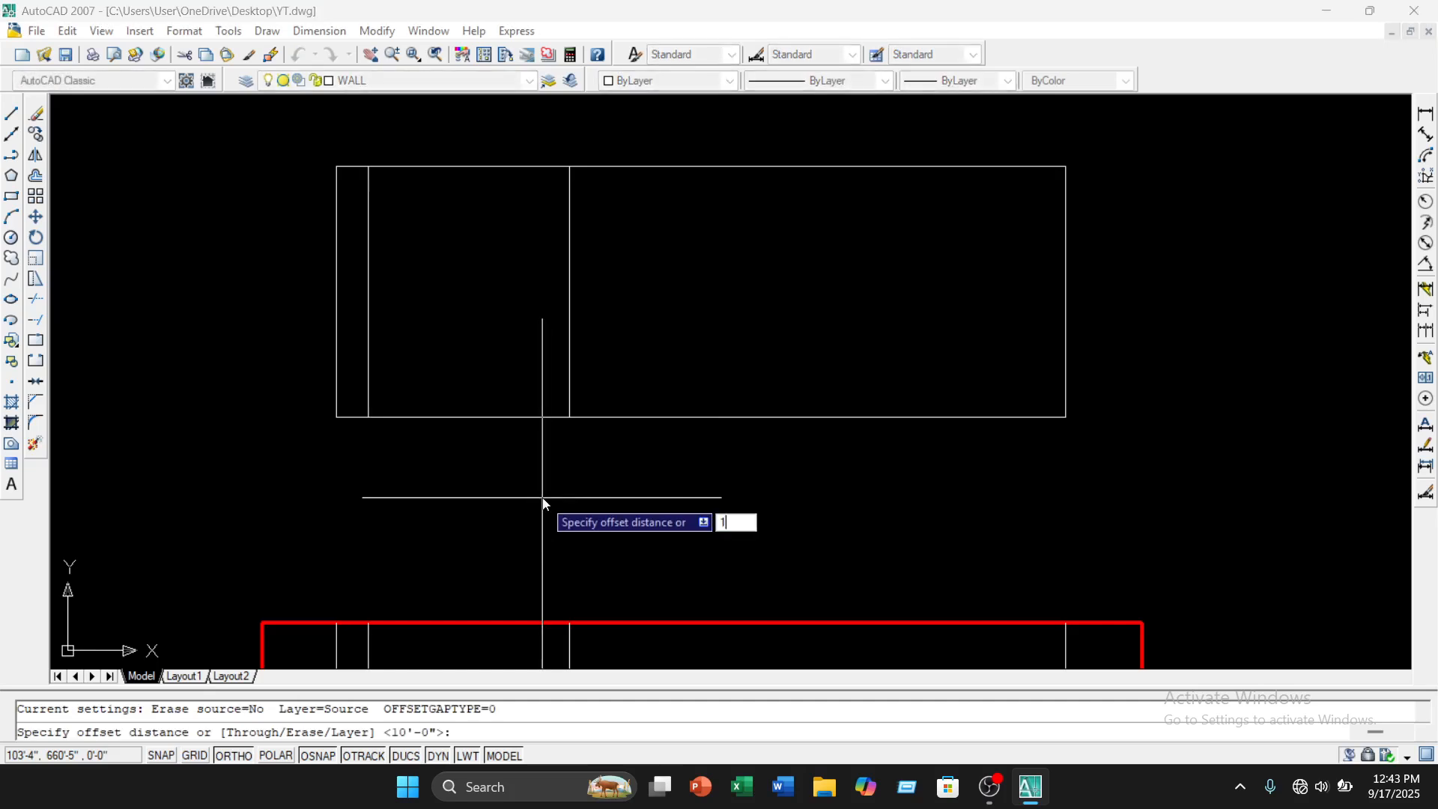
key(Return)
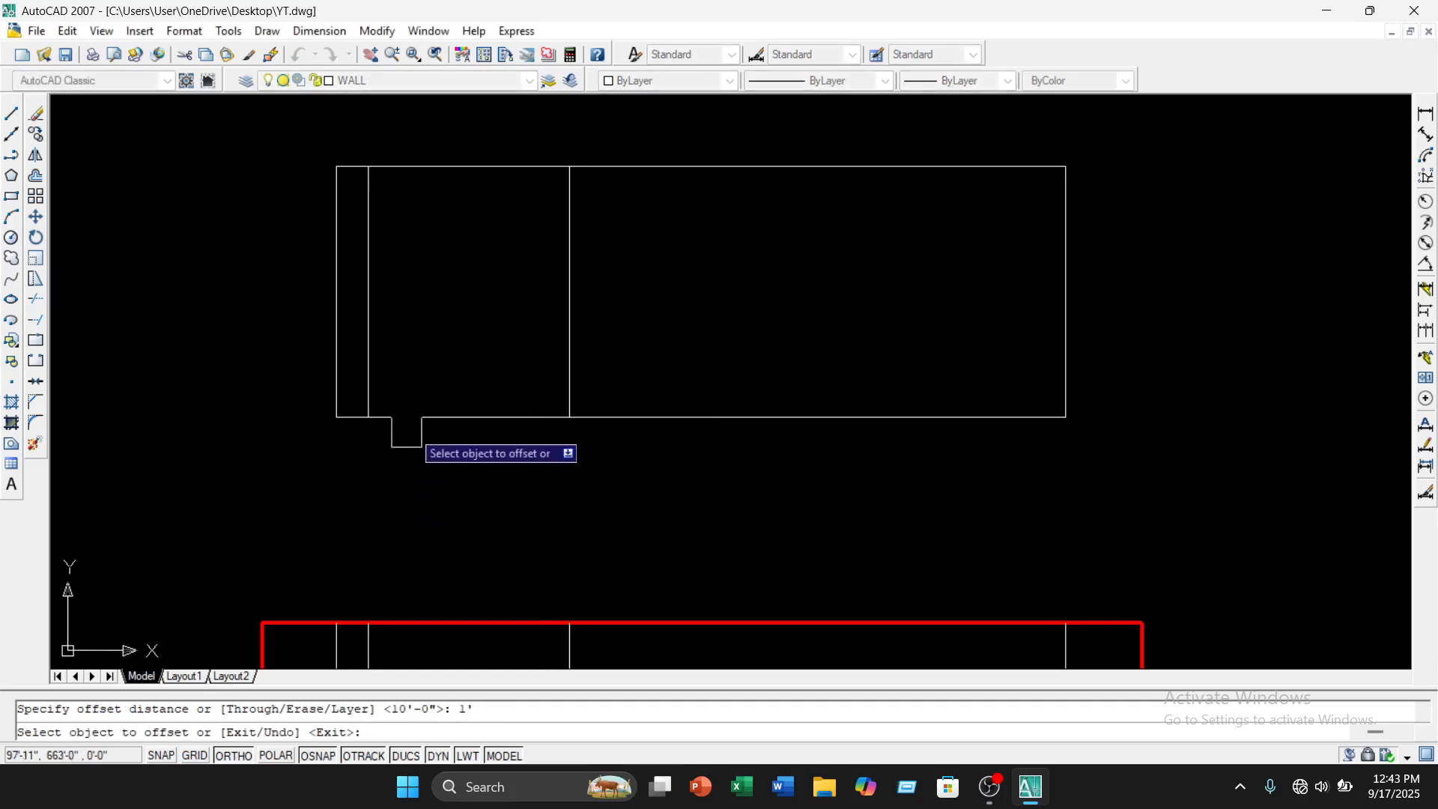
click(409, 416)
click(415, 345)
click(452, 416)
click(472, 510)
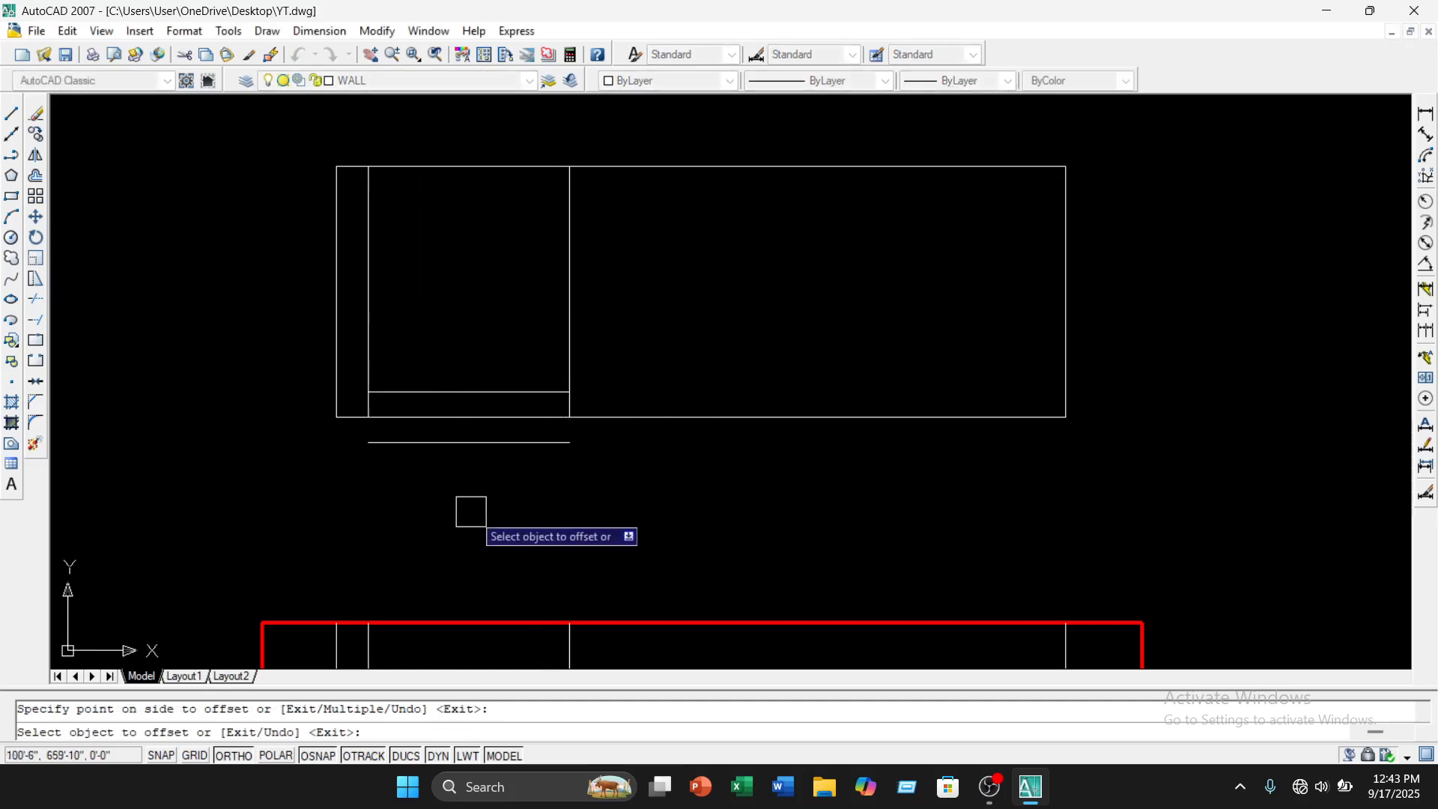
key(Escape)
Offset the opening's lowest line or the one below the baseline upward by 7' to mark the opening's head
text(o)
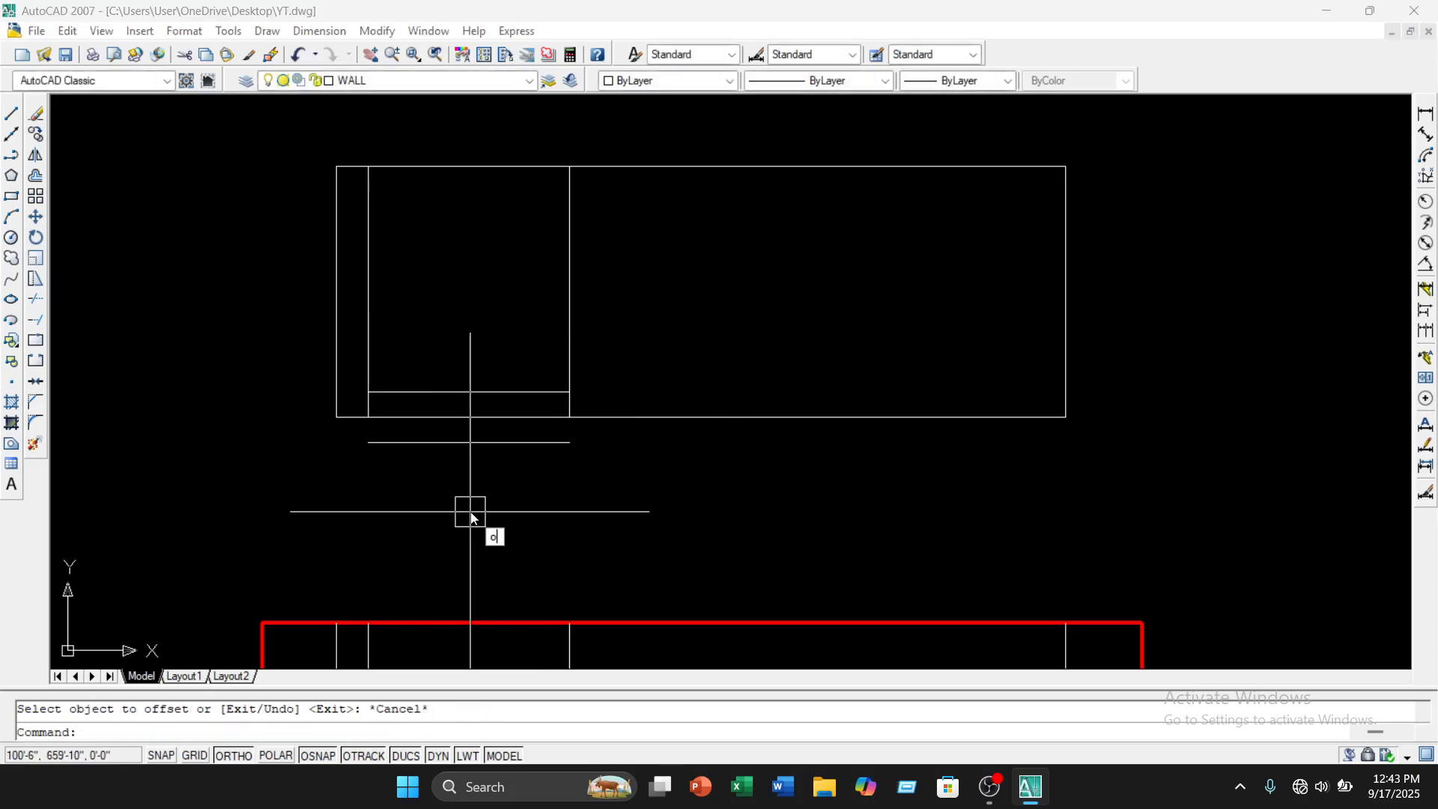
key(Return)
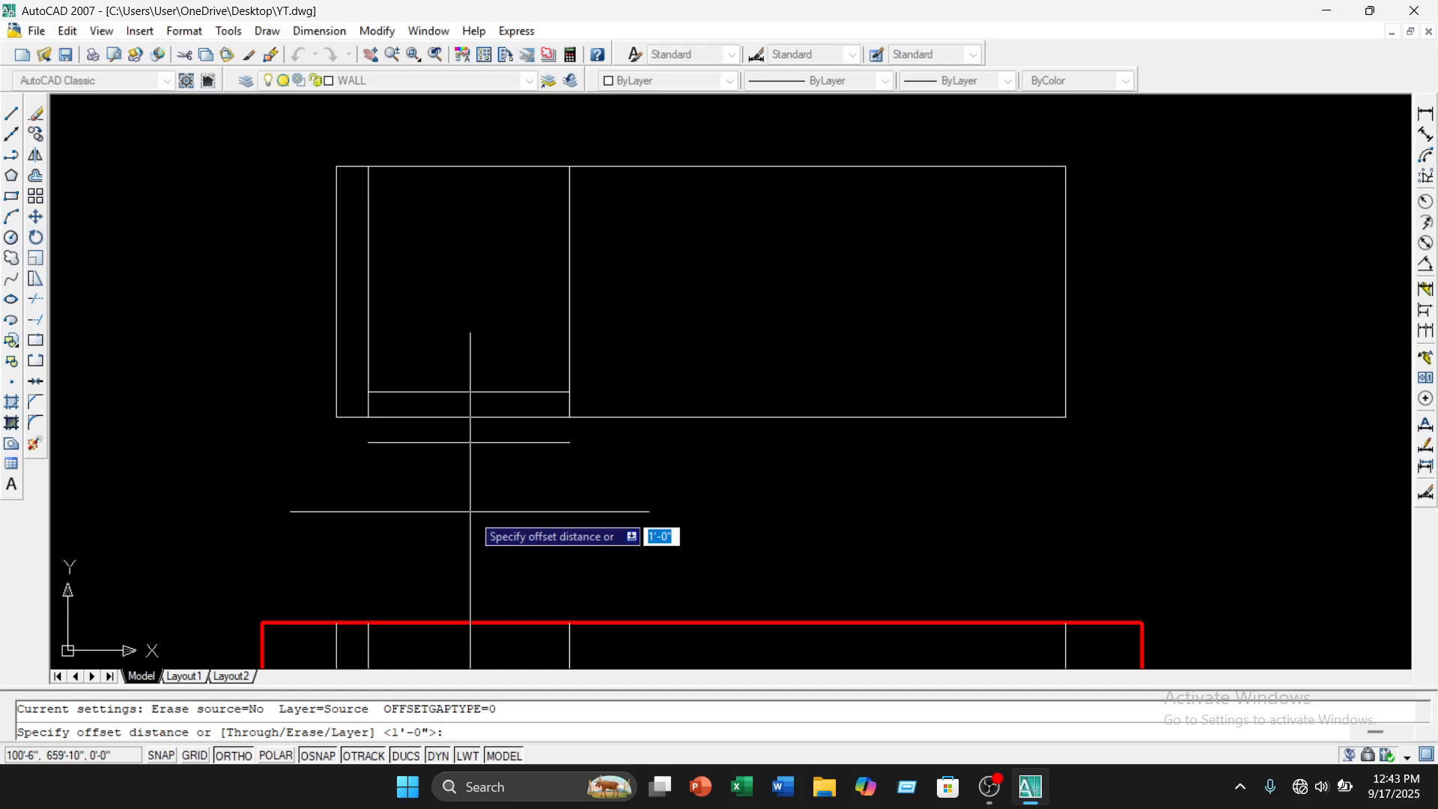
text(7)
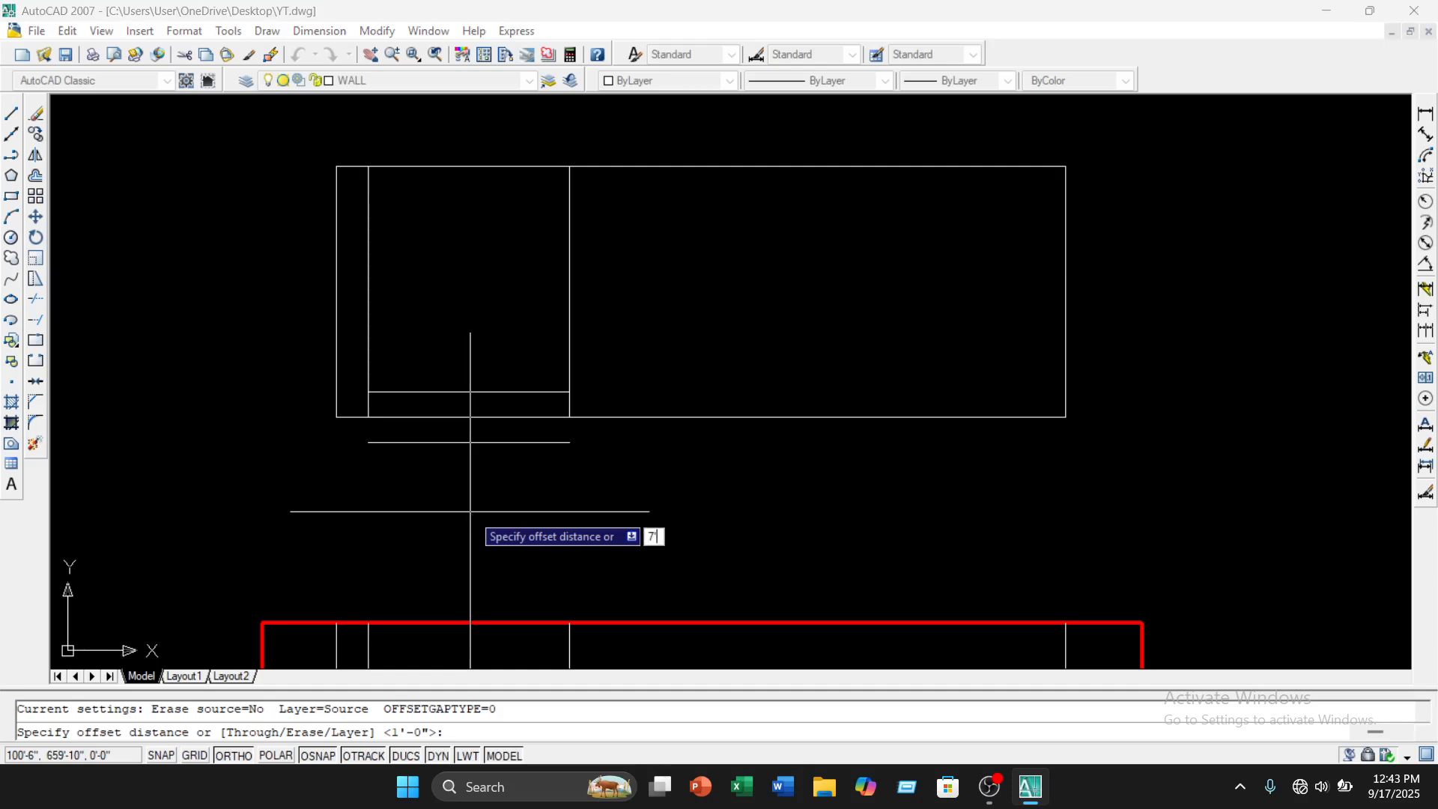
key(Return)
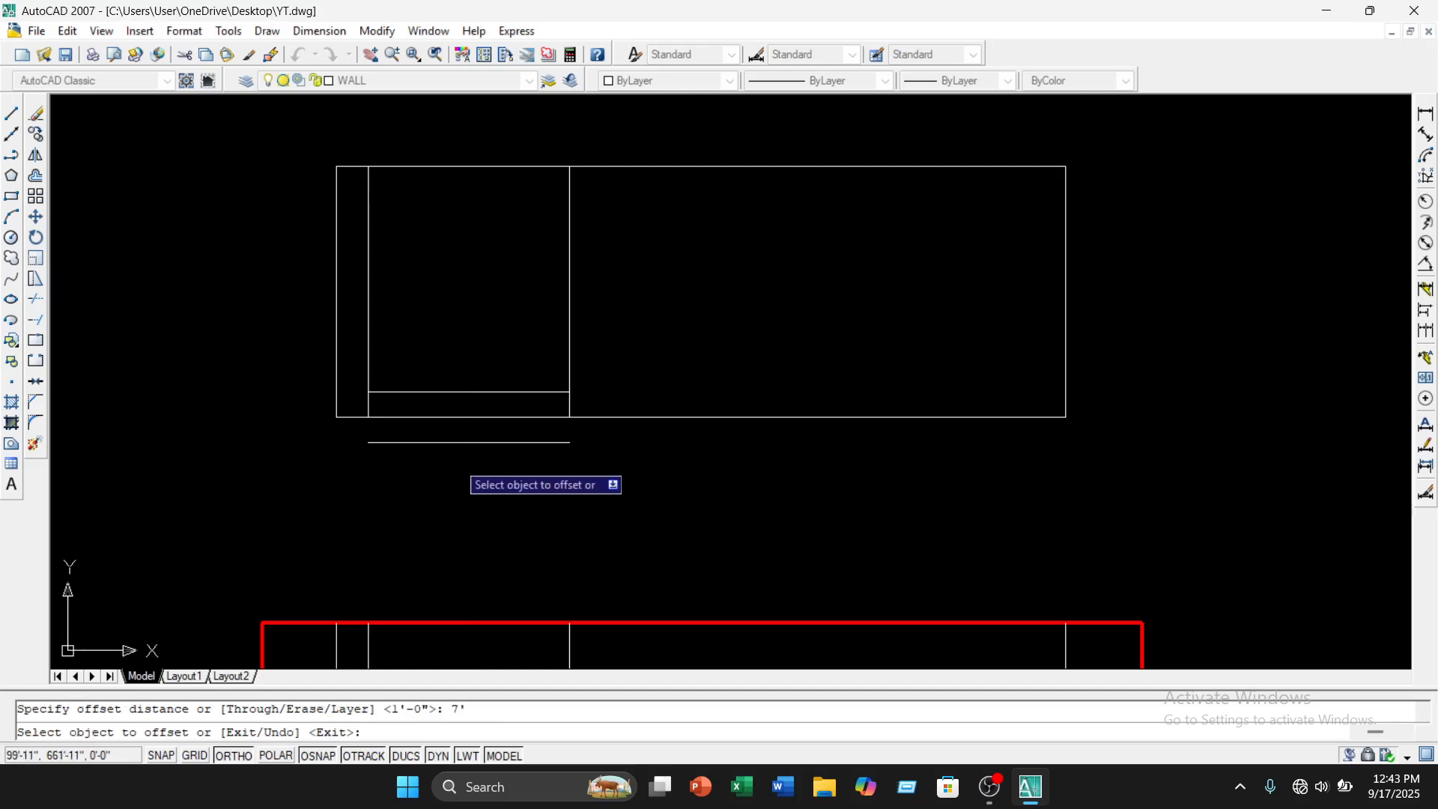
click(449, 443)
click(430, 341)
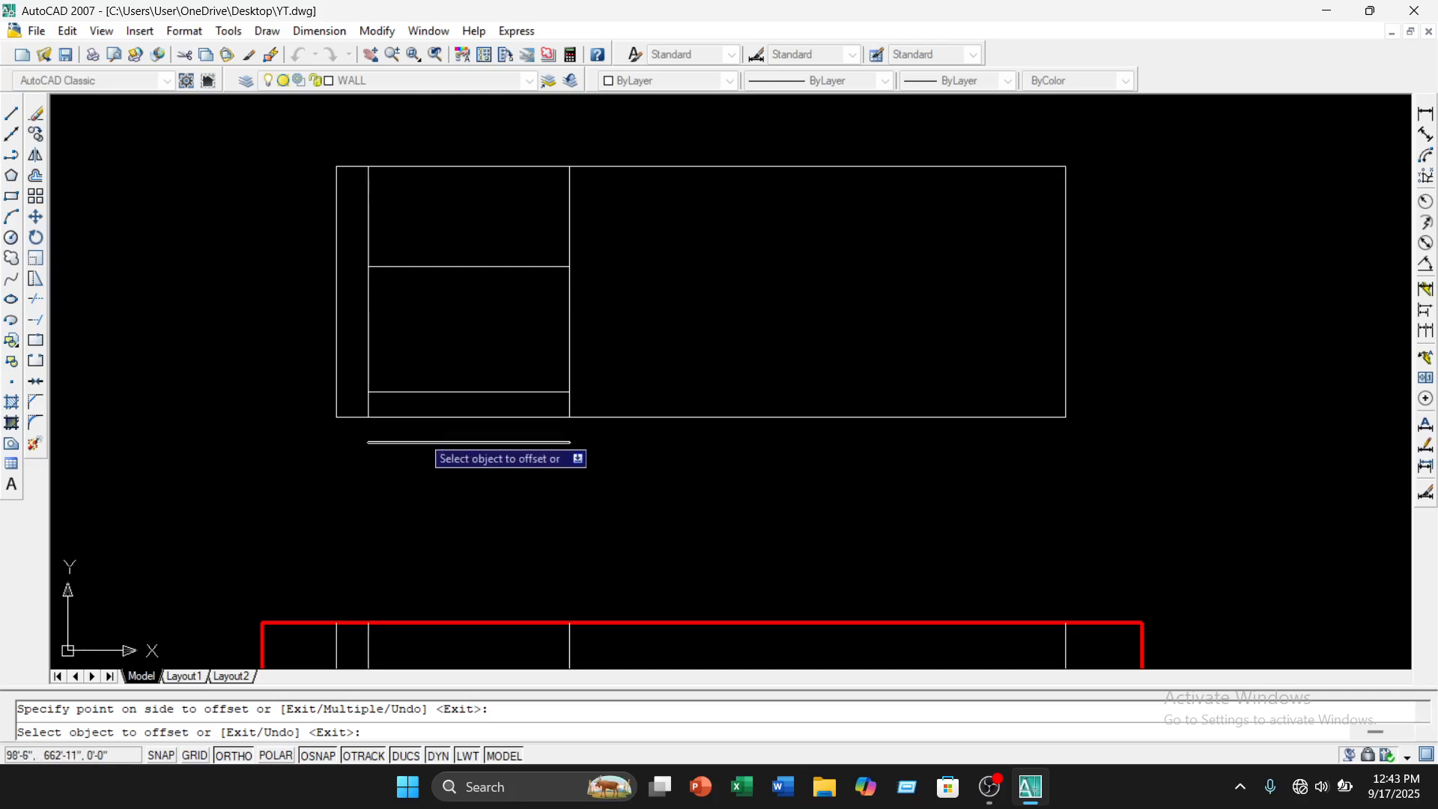
key(Escape)
Erase the opening's original base line and extend both side lines down to the line 1' below it
click(469, 416)
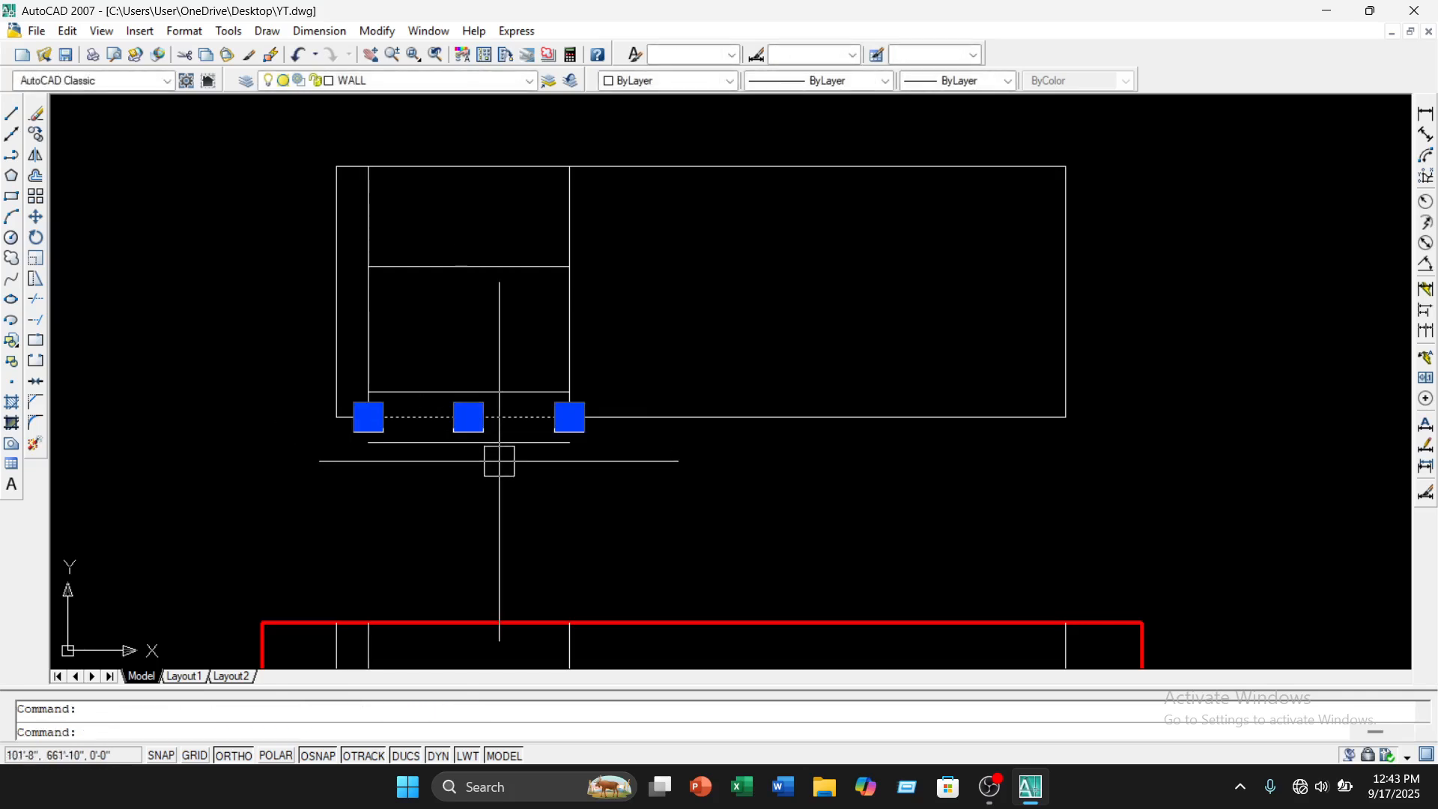
key(Delete)
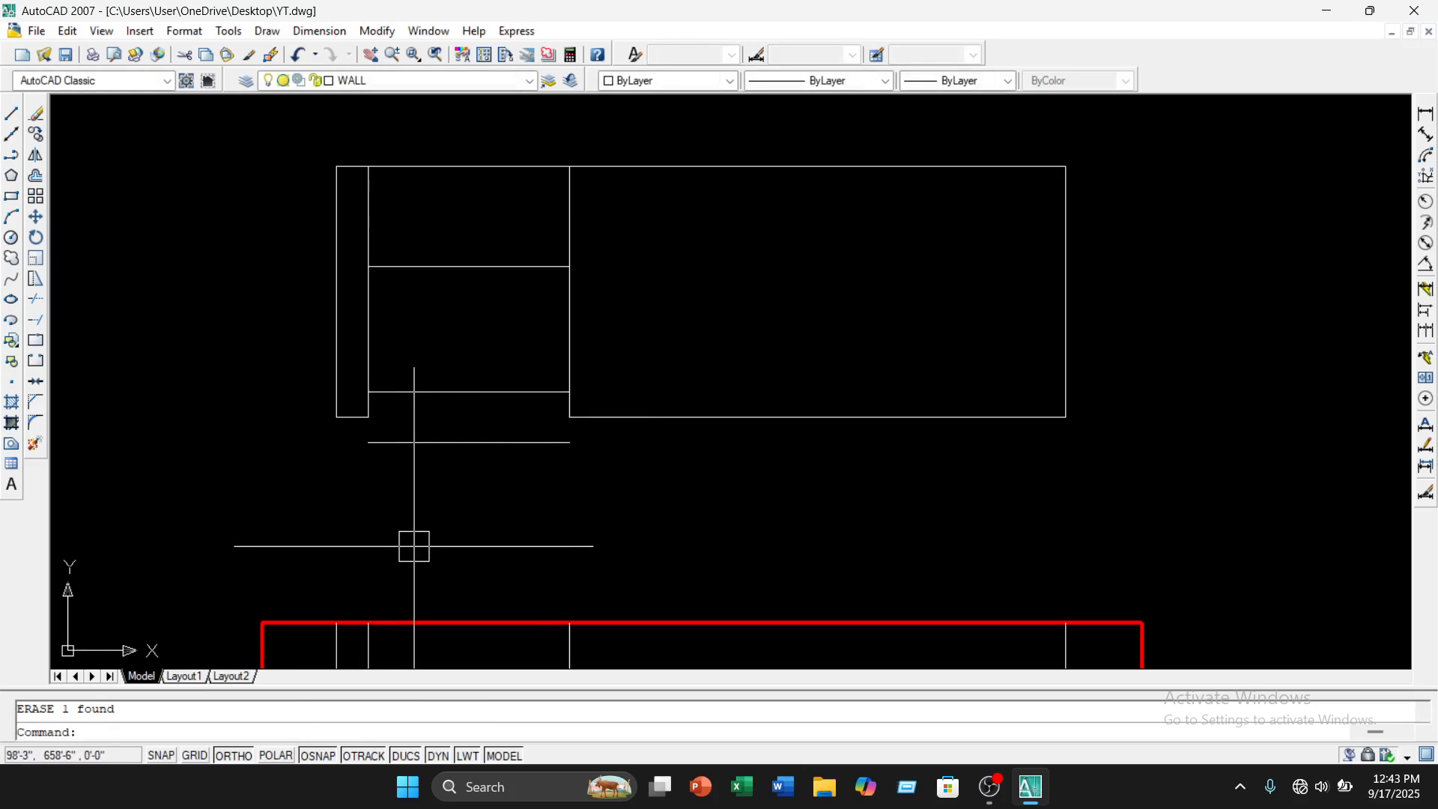
text(ex)
key(Return)
key(Return)
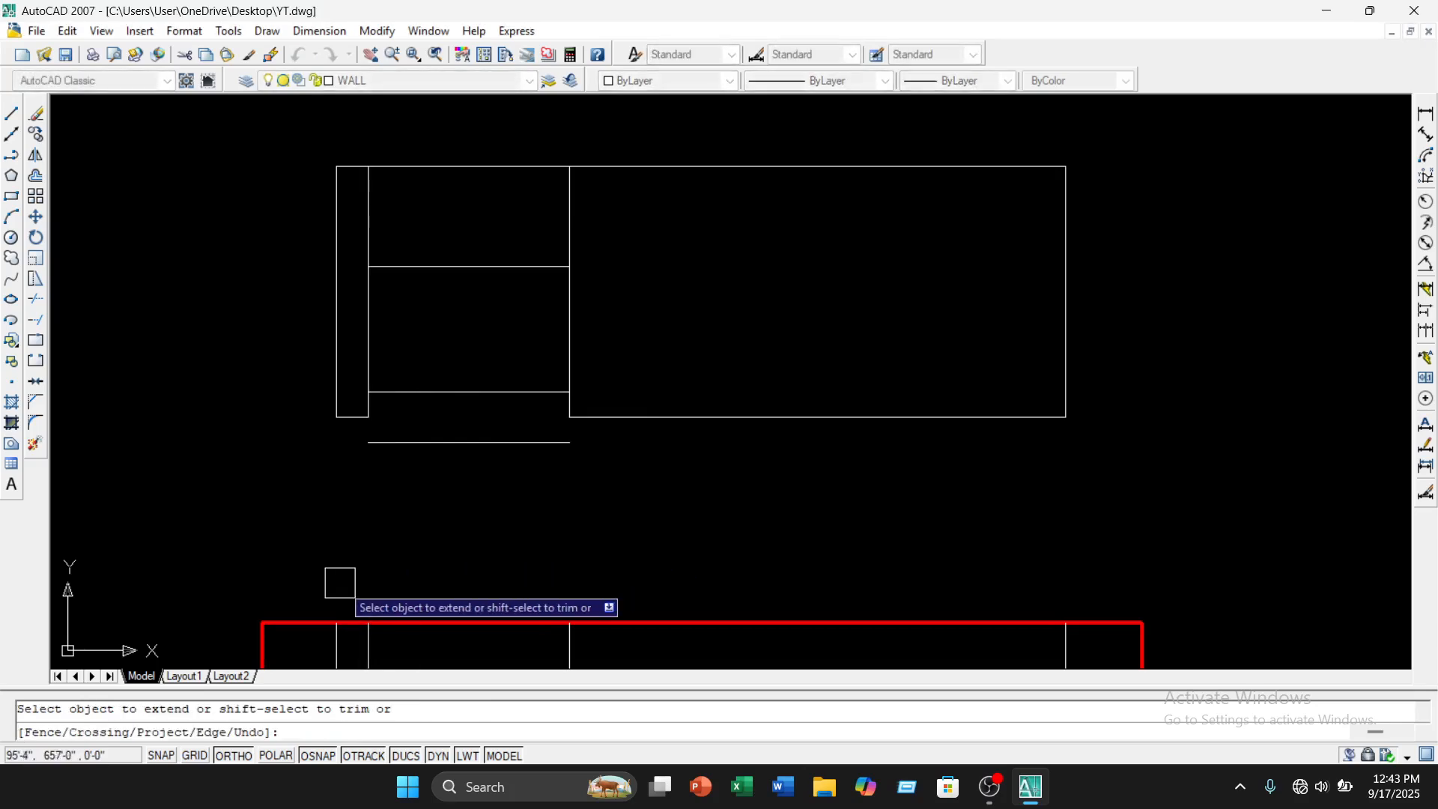
click(368, 337)
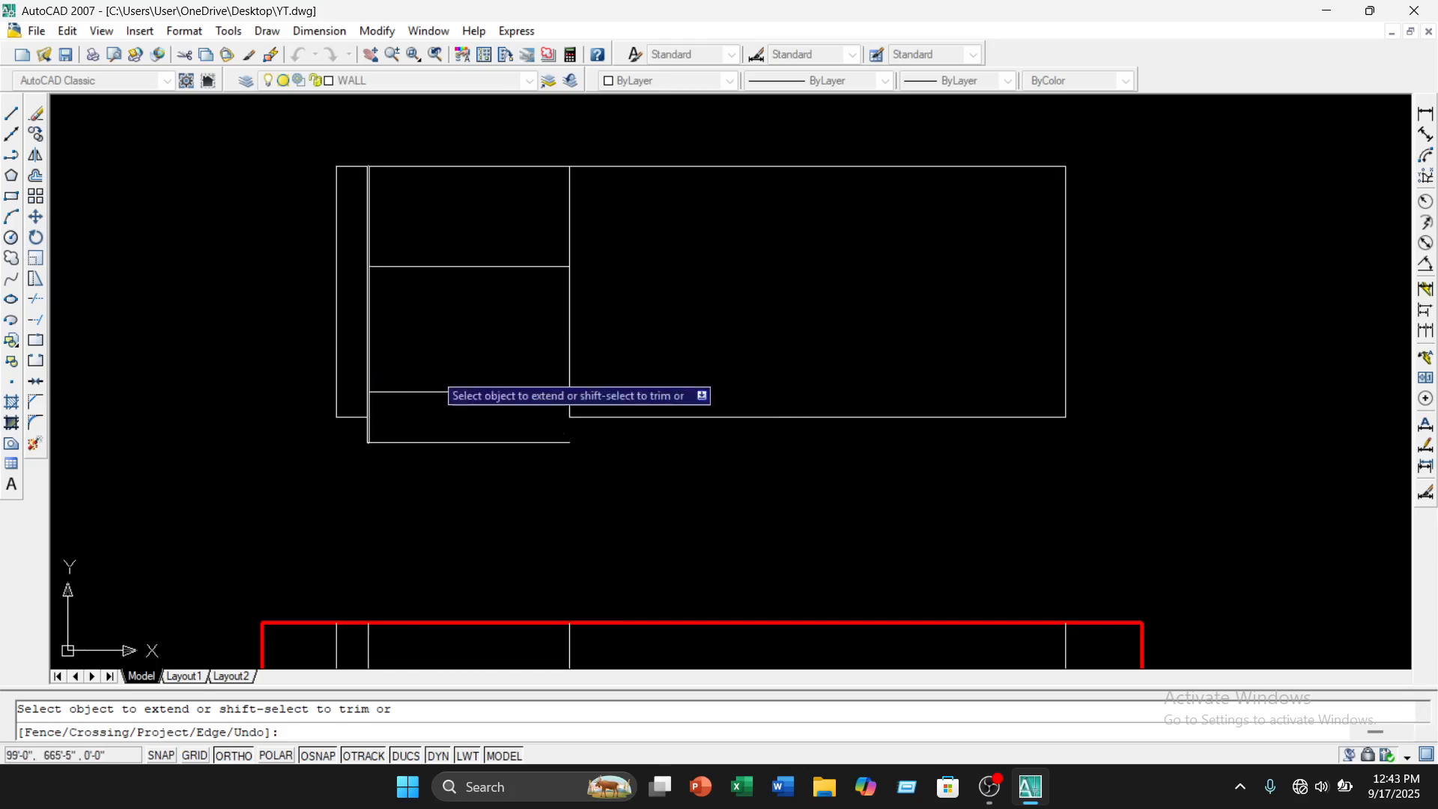
click(572, 347)
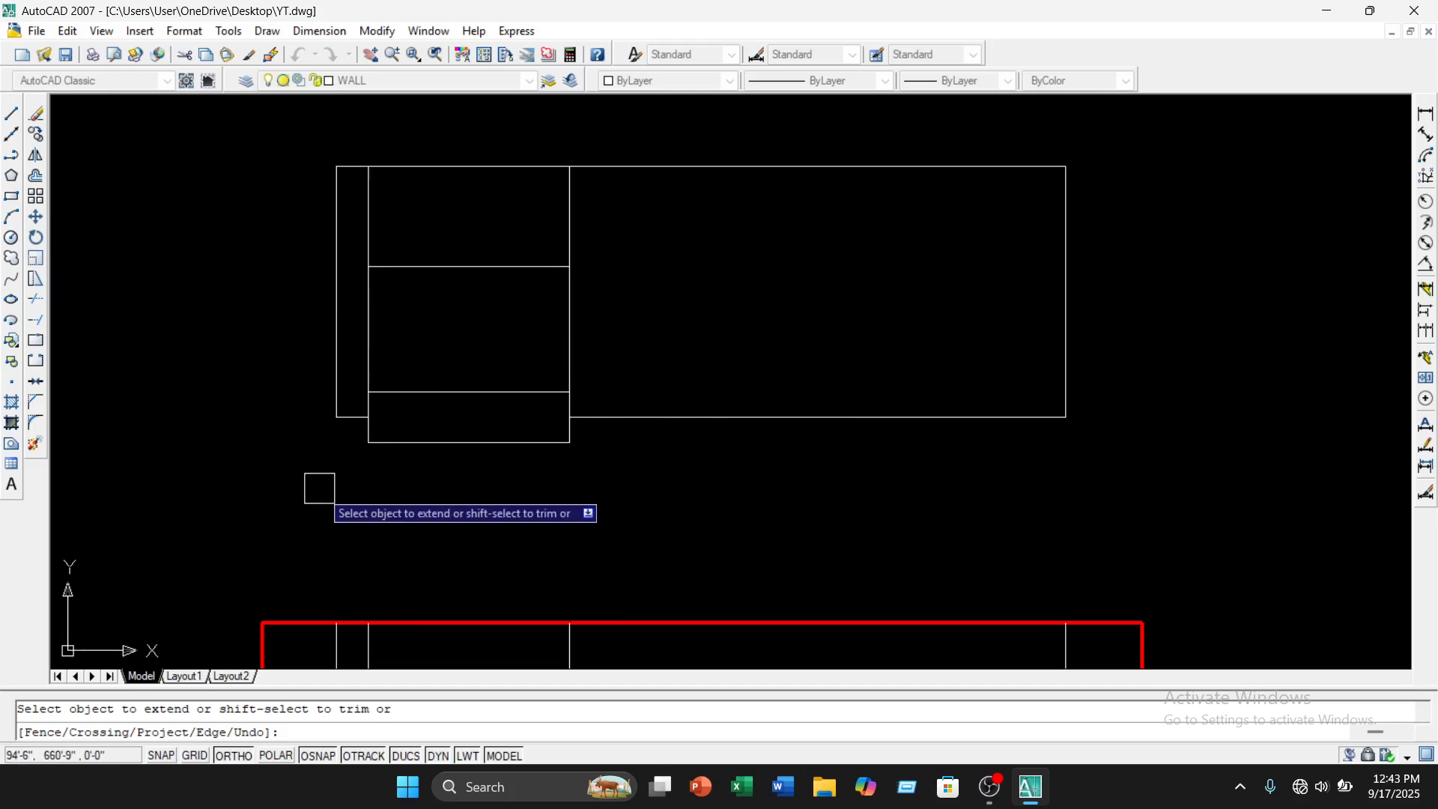
key(Escape)
Draw a vertical centre line through the opening from the midpoint of its head line down to its lowest line
middle_drag(323, 476, 358, 522)
scroll(450, 361, up, 2)
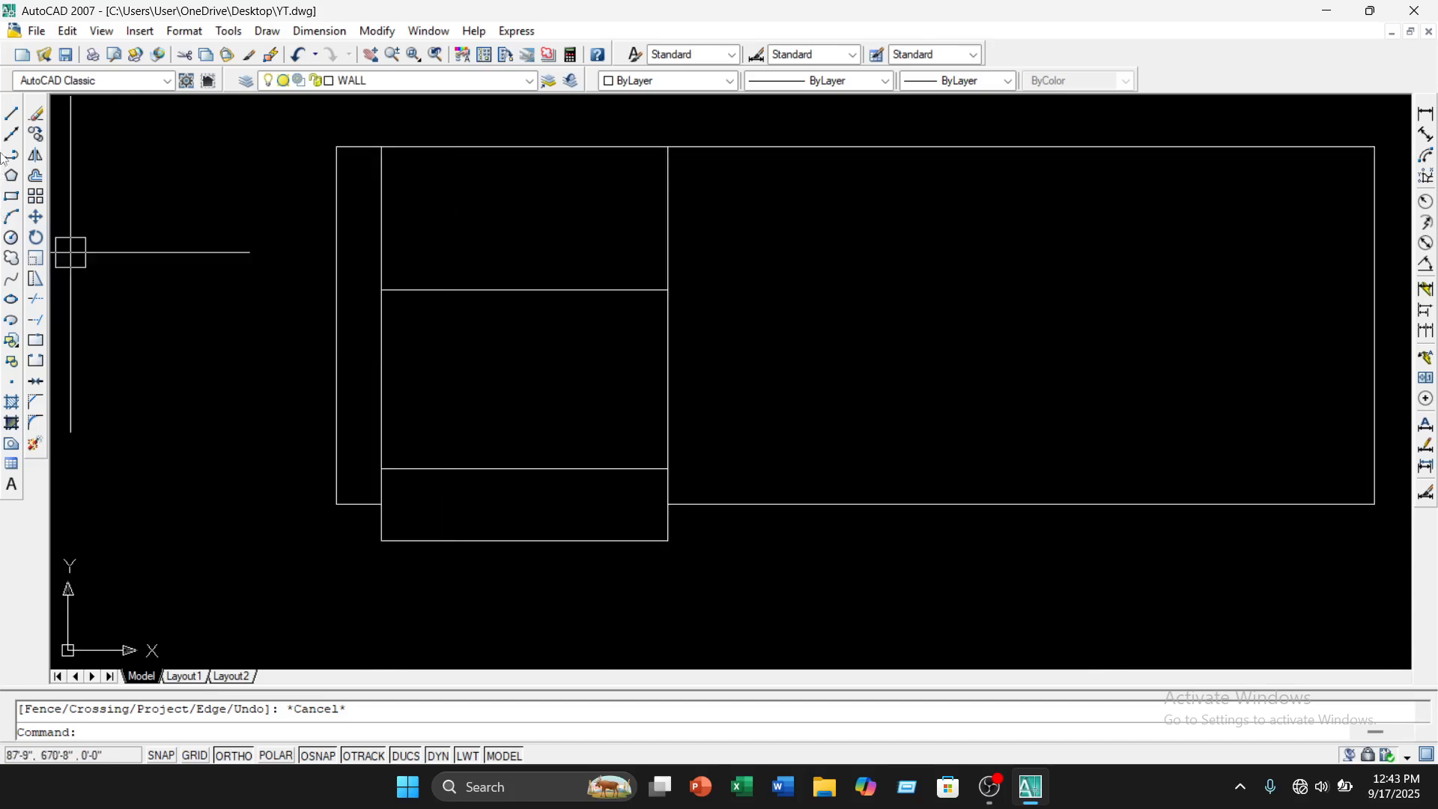
click(11, 115)
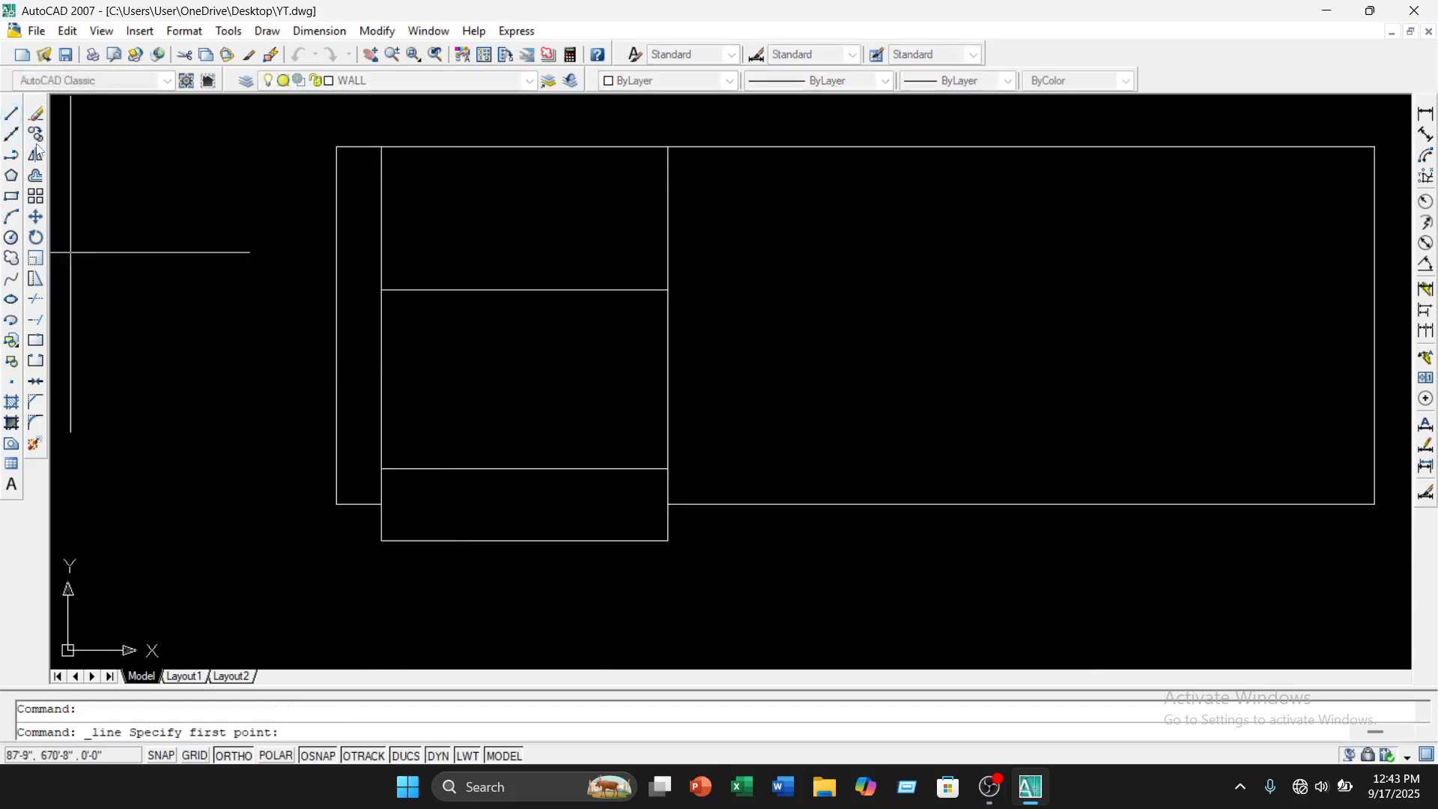
click(519, 295)
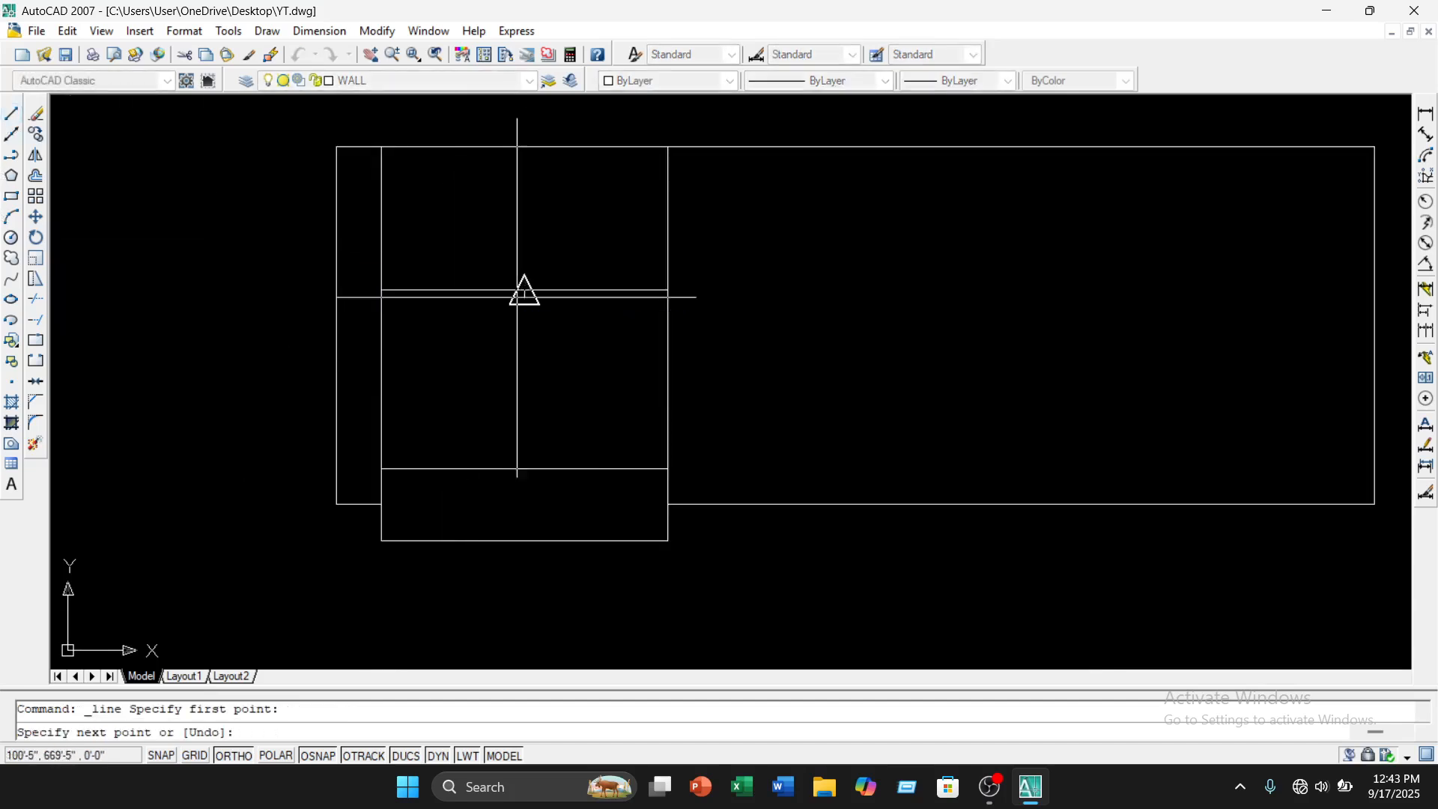
click(524, 540)
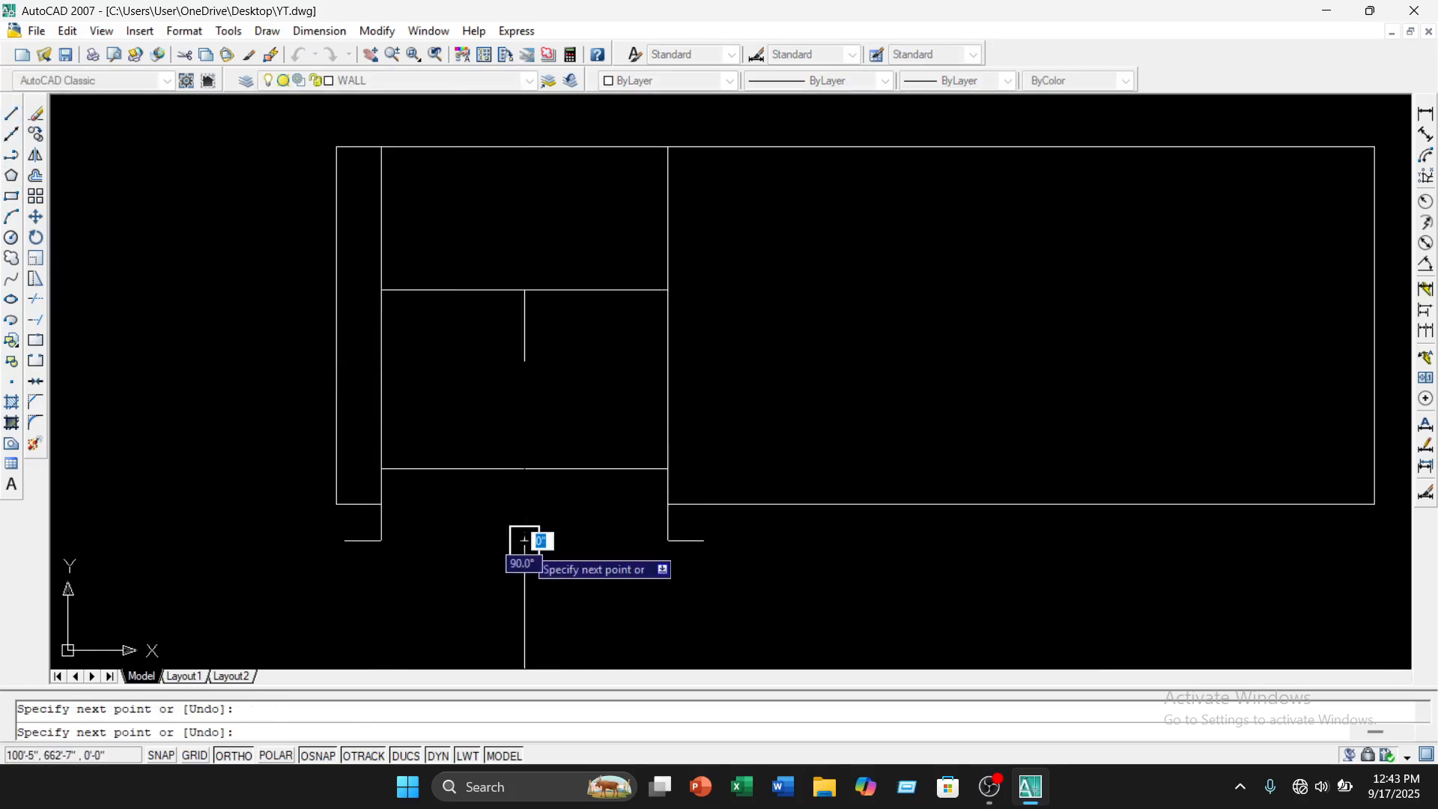
key(Escape)
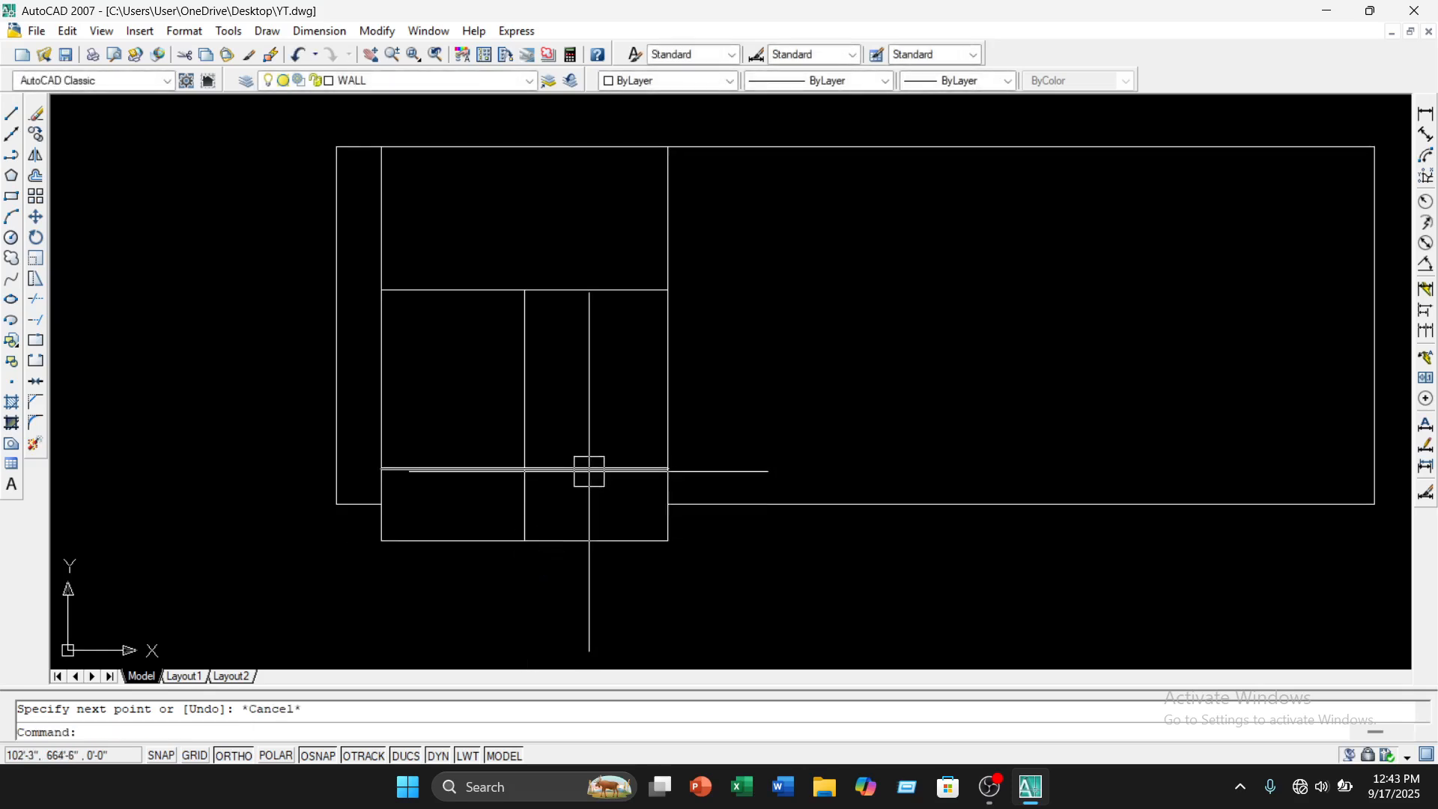
Trim away the parts of the opening's two side lines that rise above its head line
middle_drag(591, 443, 565, 393)
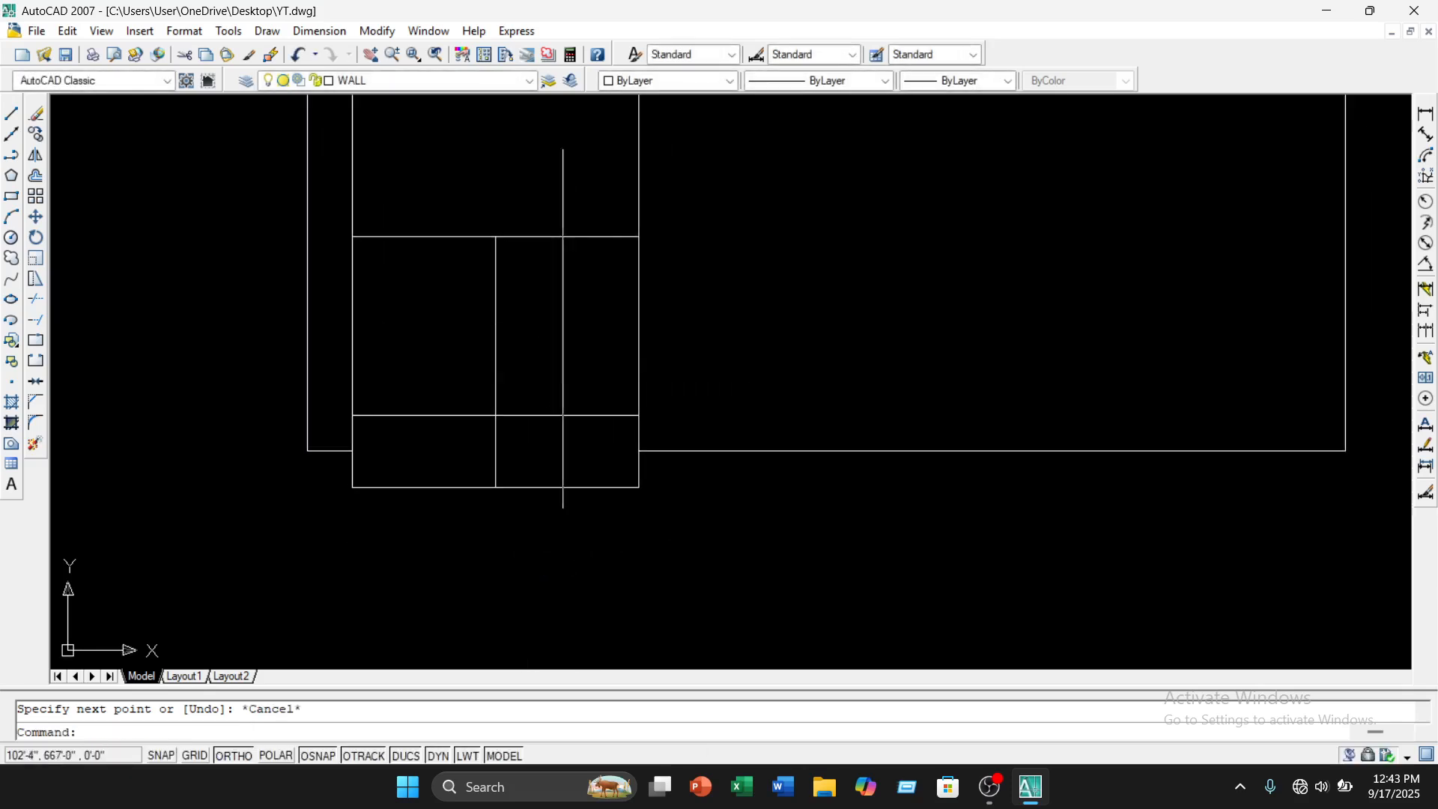
scroll(562, 329, down, 2)
text(t)
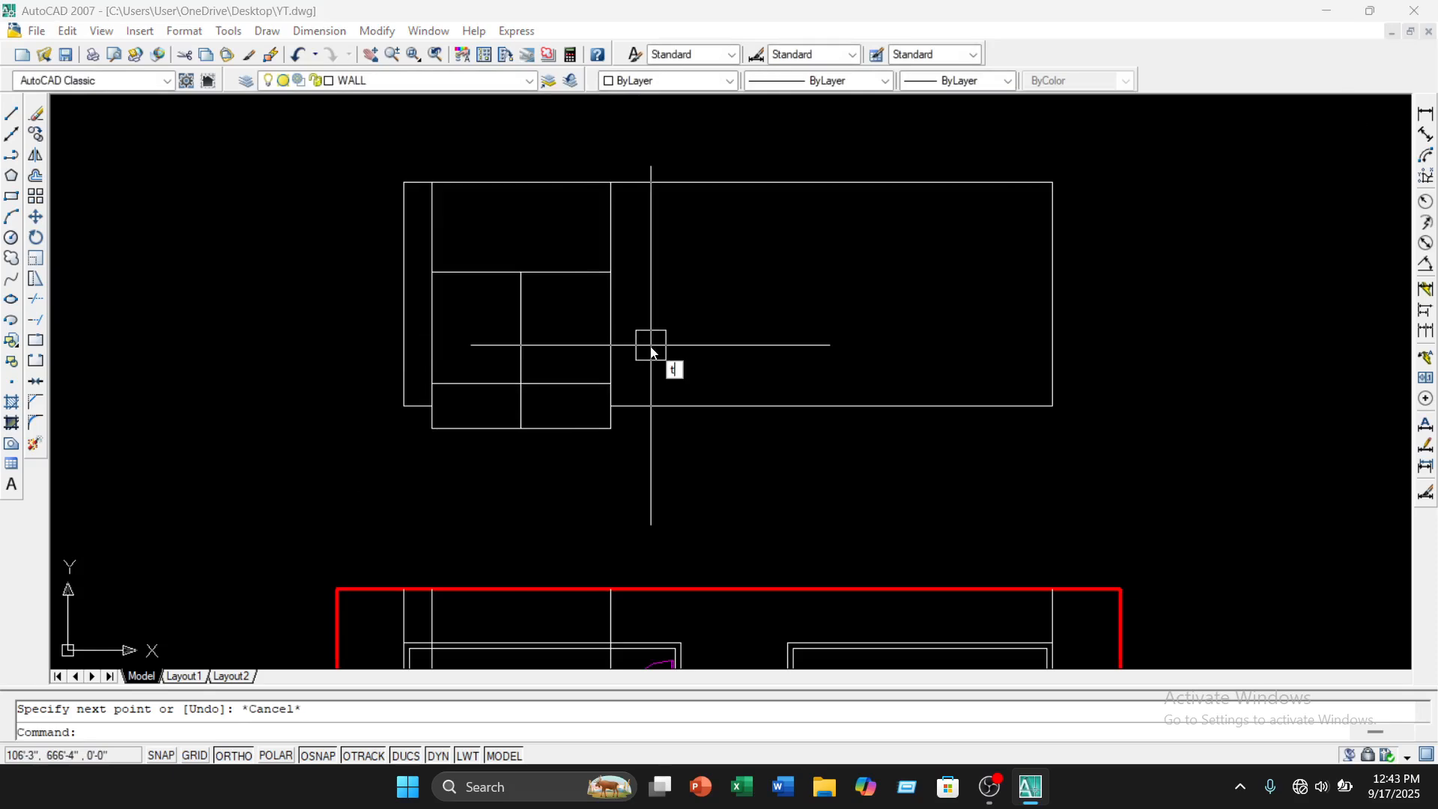
text(r)
key(Return)
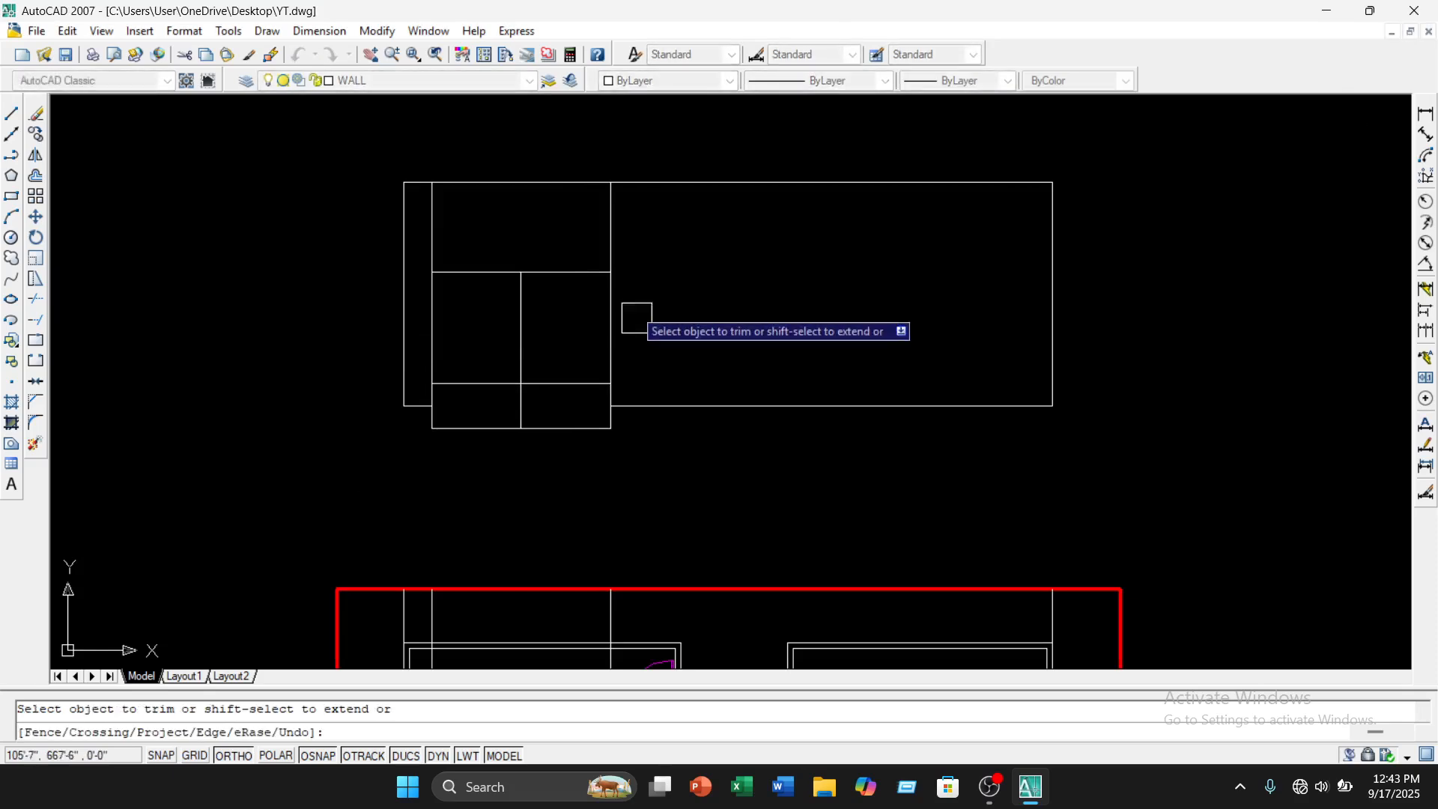
click(616, 217)
click(432, 228)
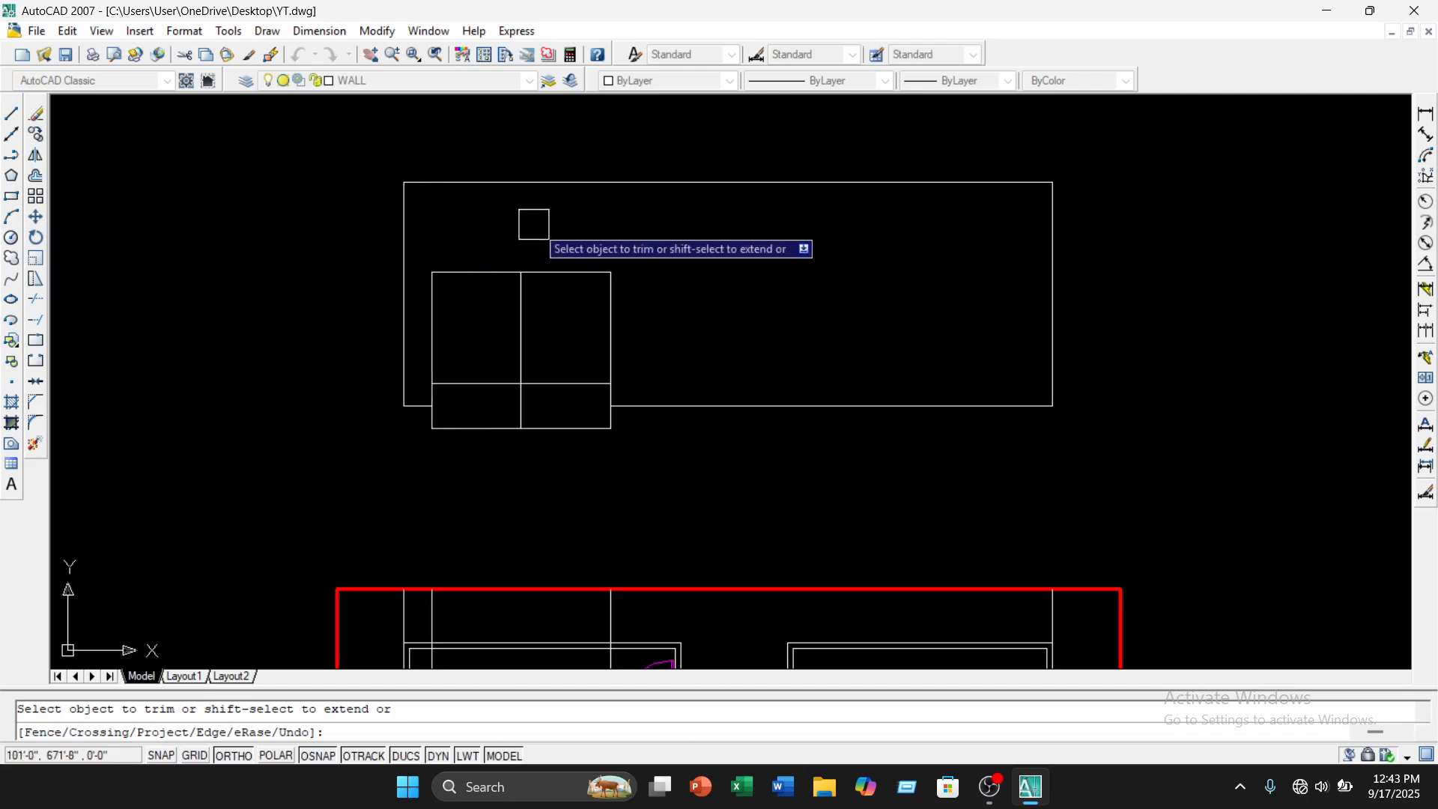
key(Escape)
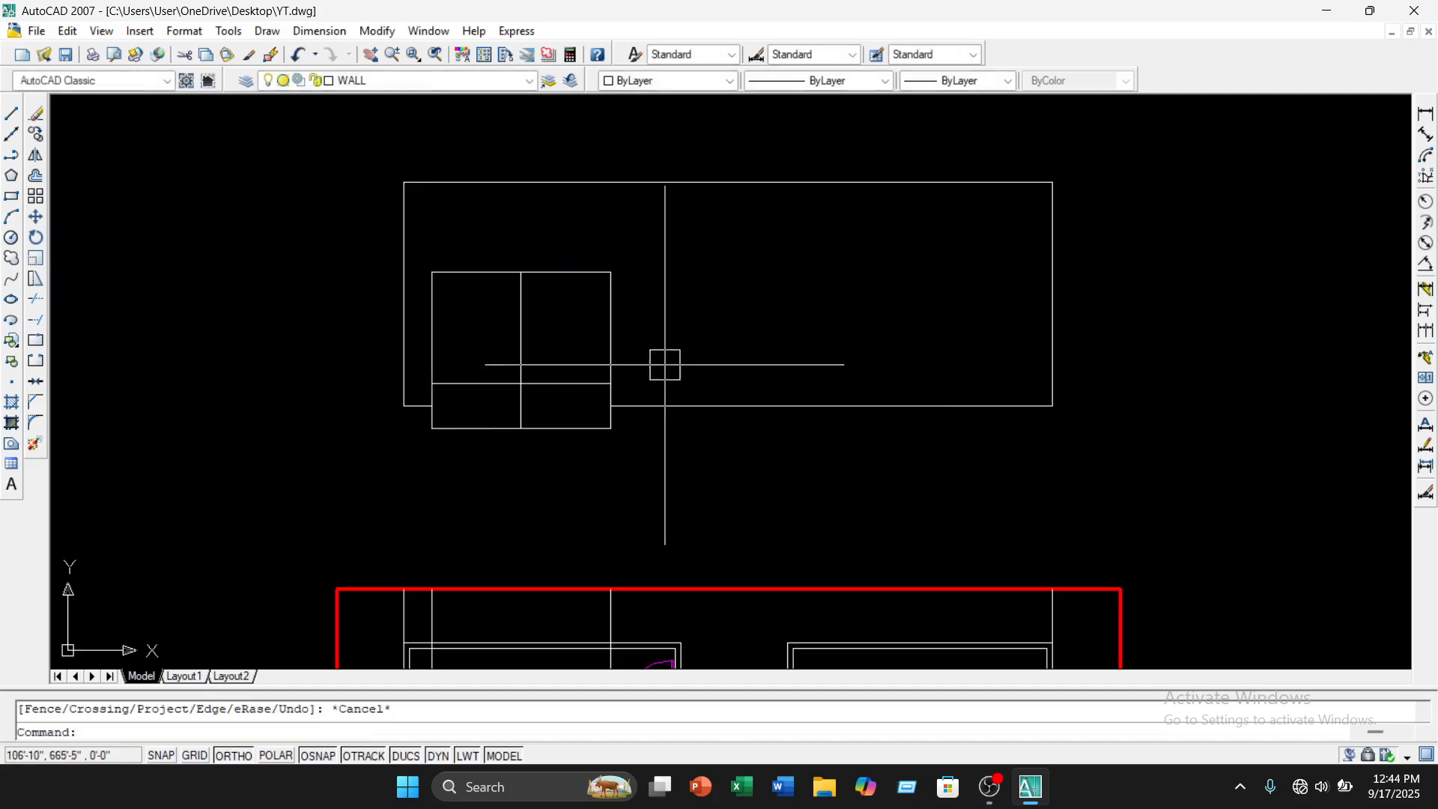
middle_drag(664, 362, 620, 294)
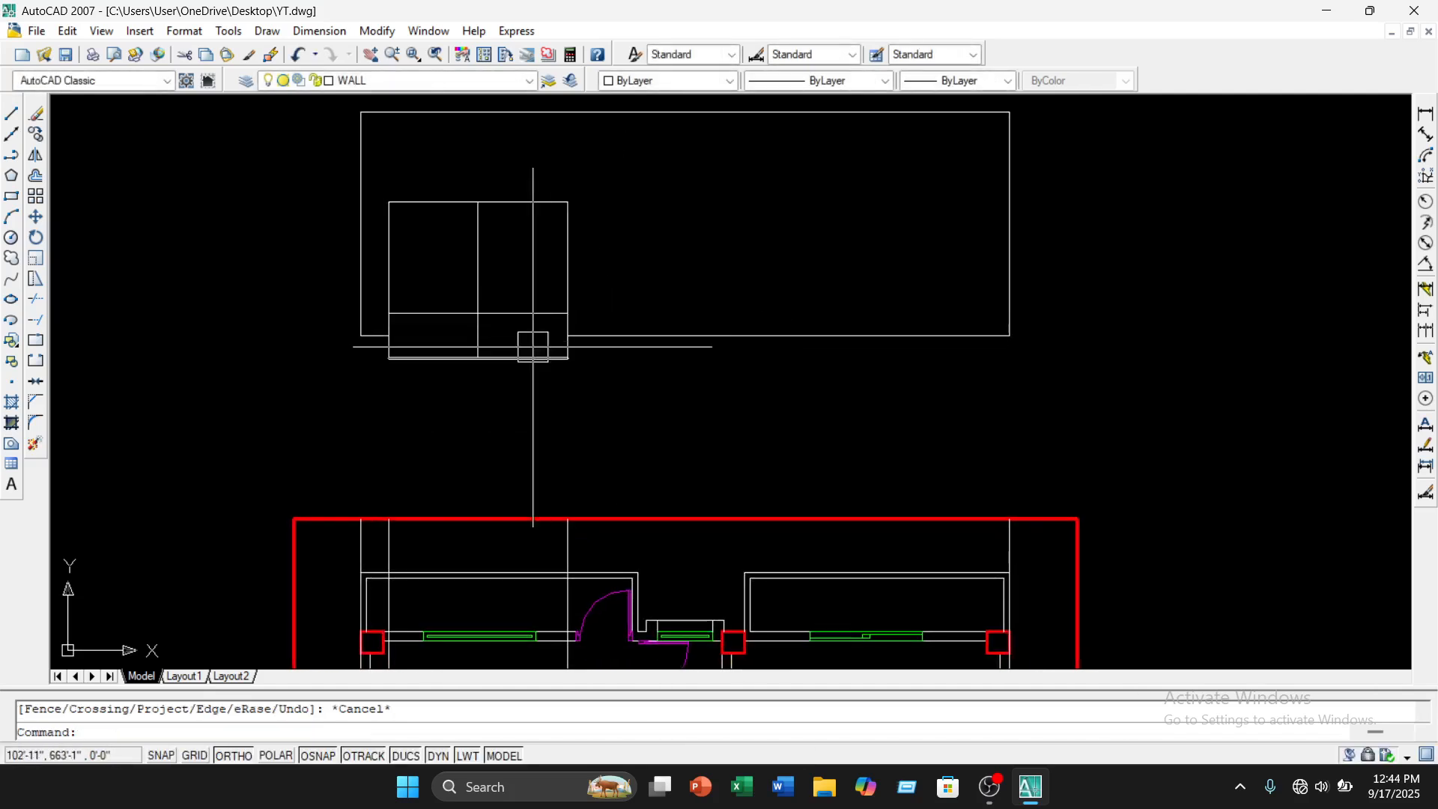
middle_drag(532, 344, 551, 386)
text(t)
key(Return)
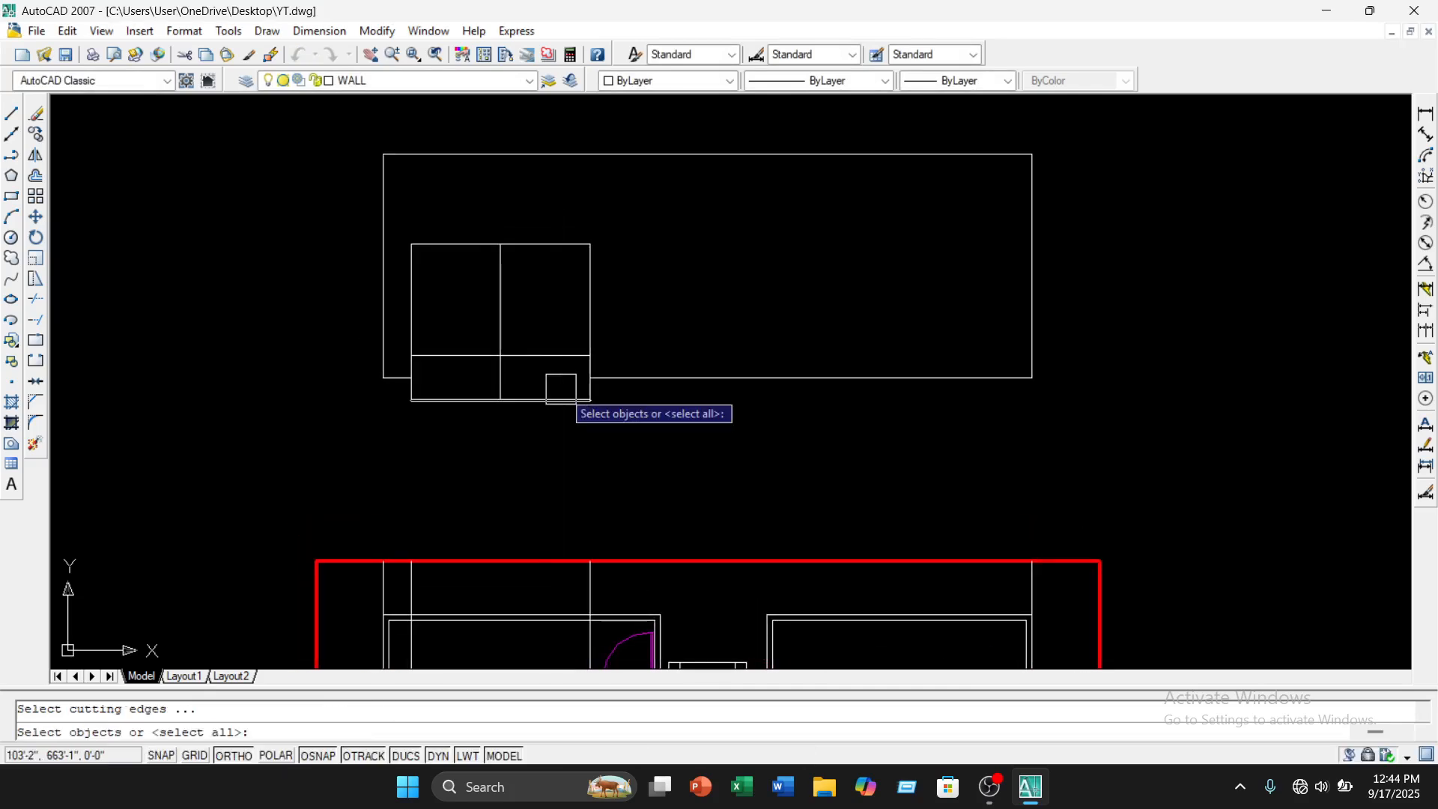
key(Return)
scroll(479, 400, up, 3)
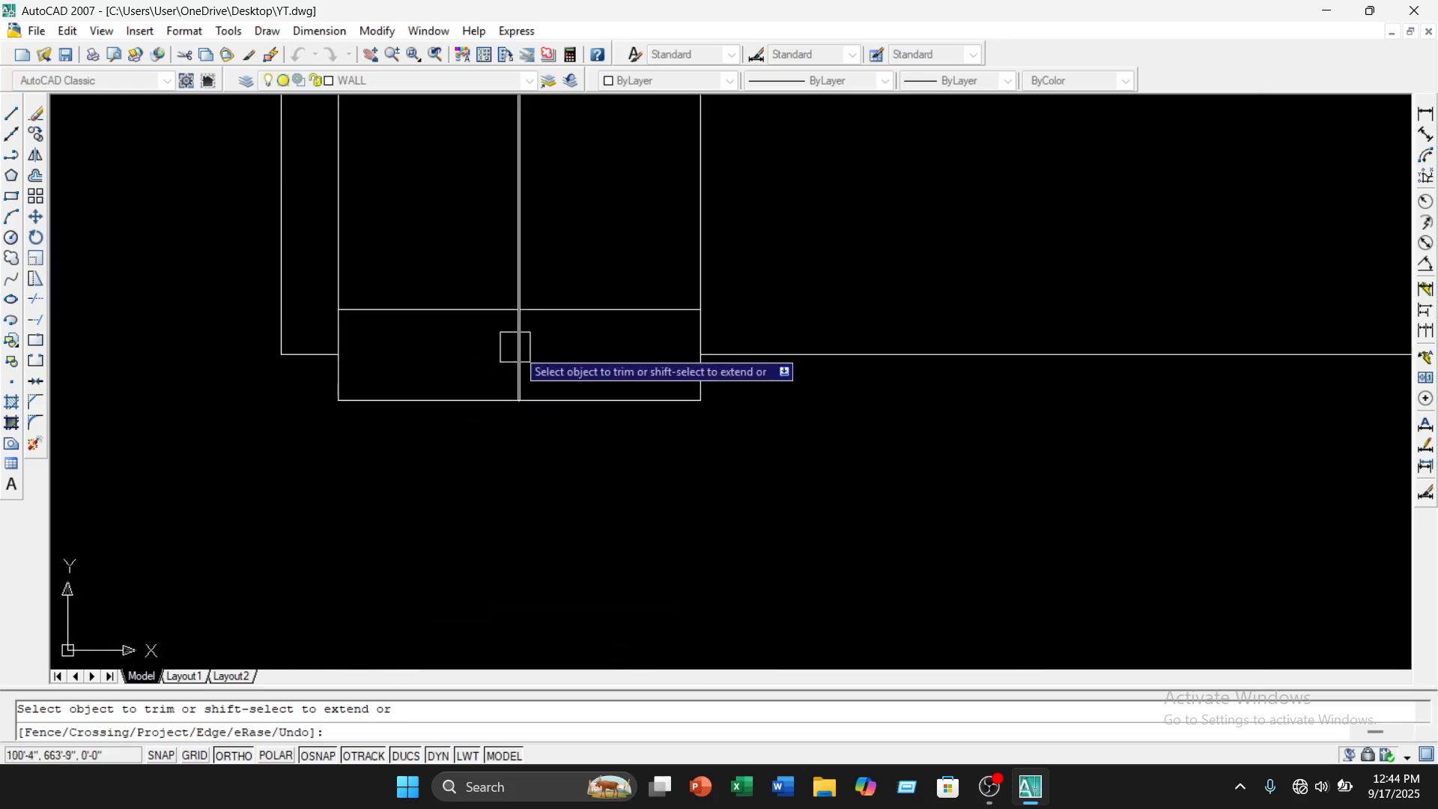
scroll(537, 353, down, 2)
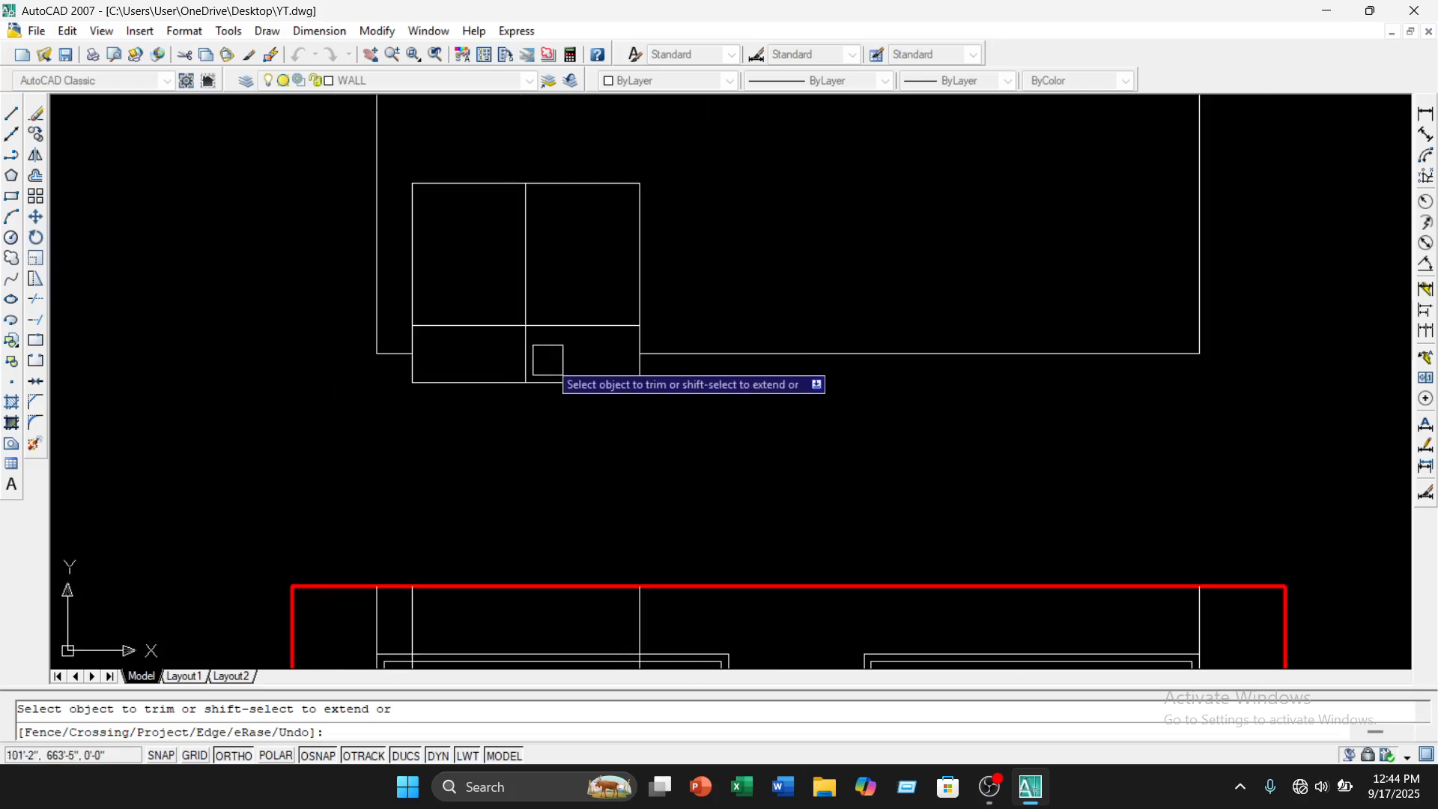
key(Escape)
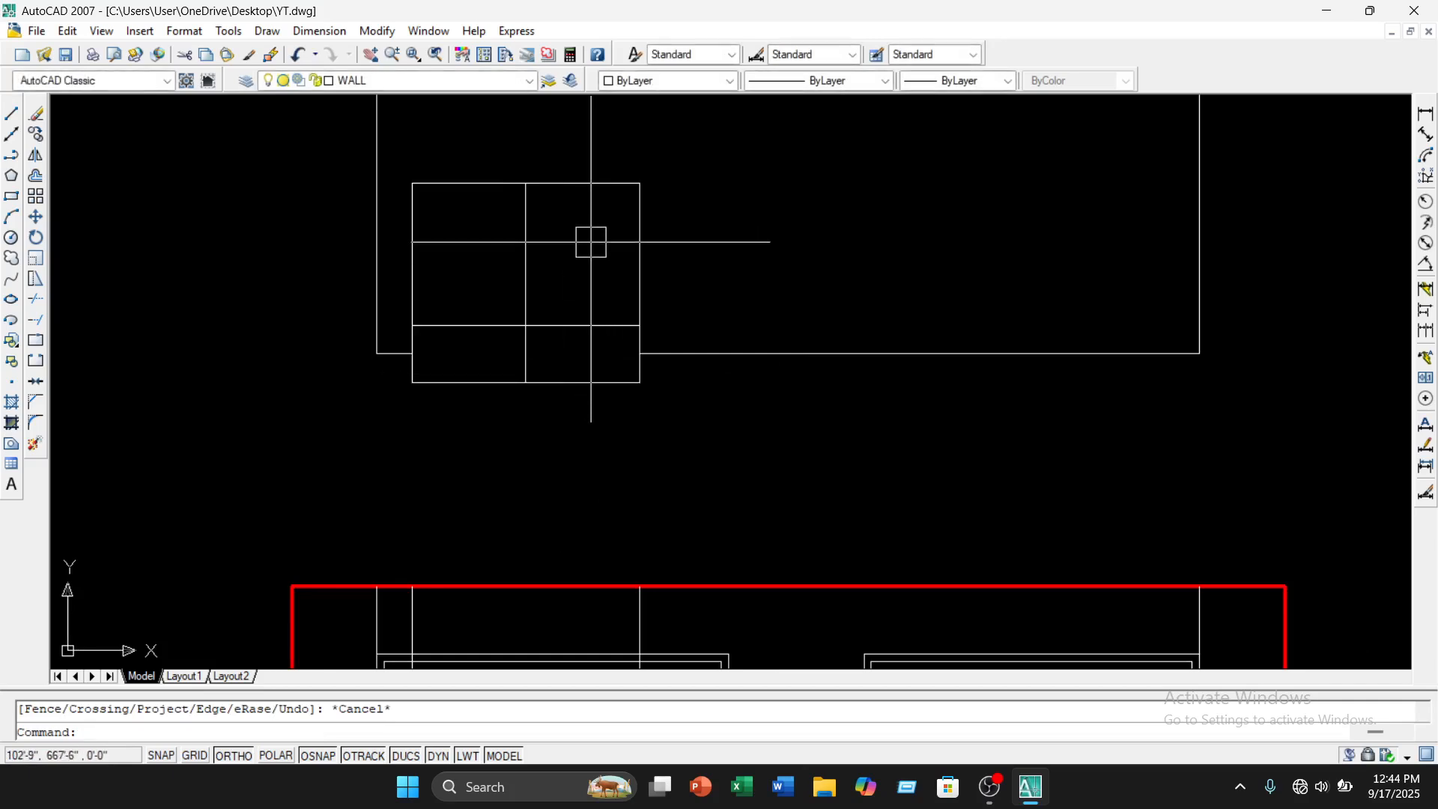
Offset the opening's head line and both side lines 3" inward to form the frame
text(o)
key(Return)
text(3)
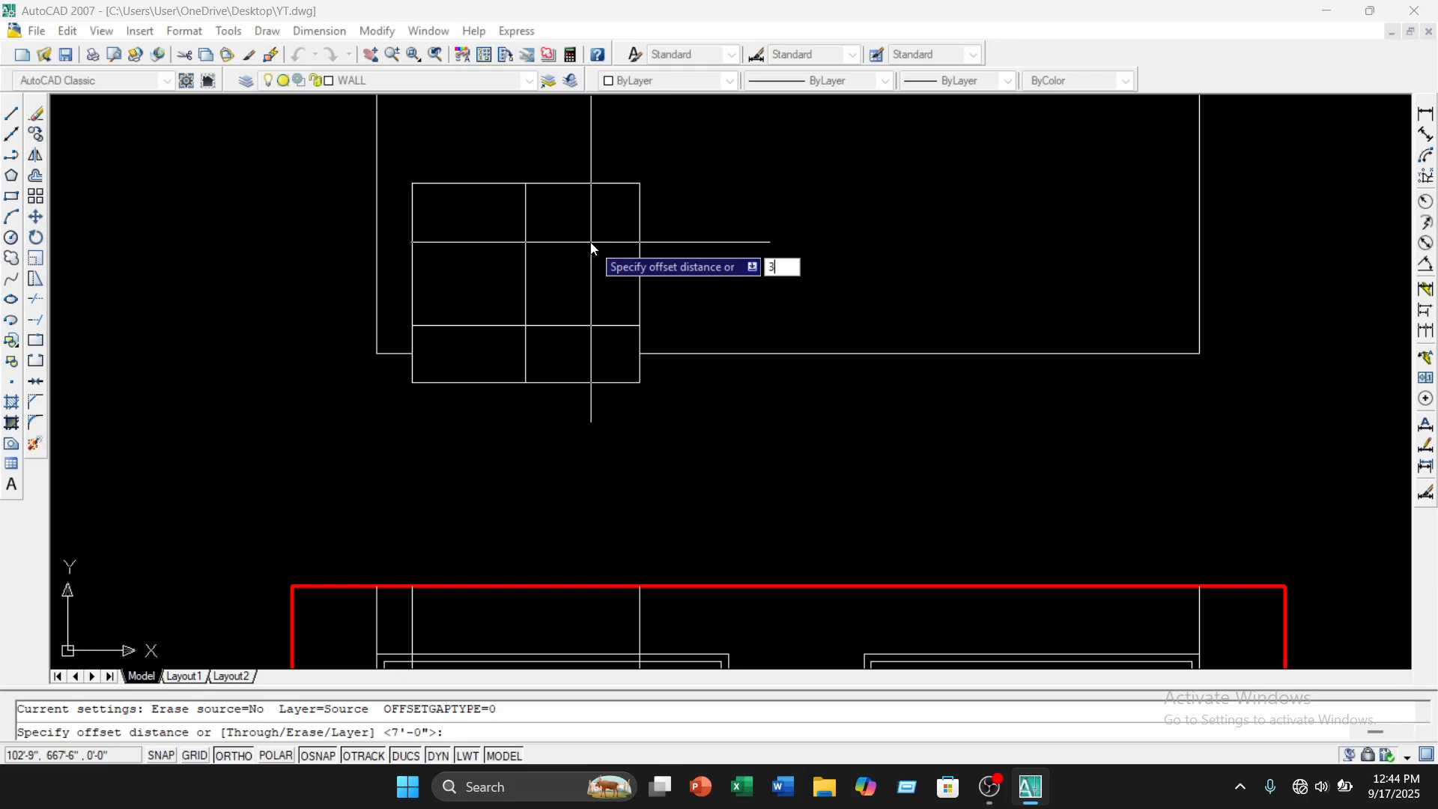
key(Return)
click(592, 184)
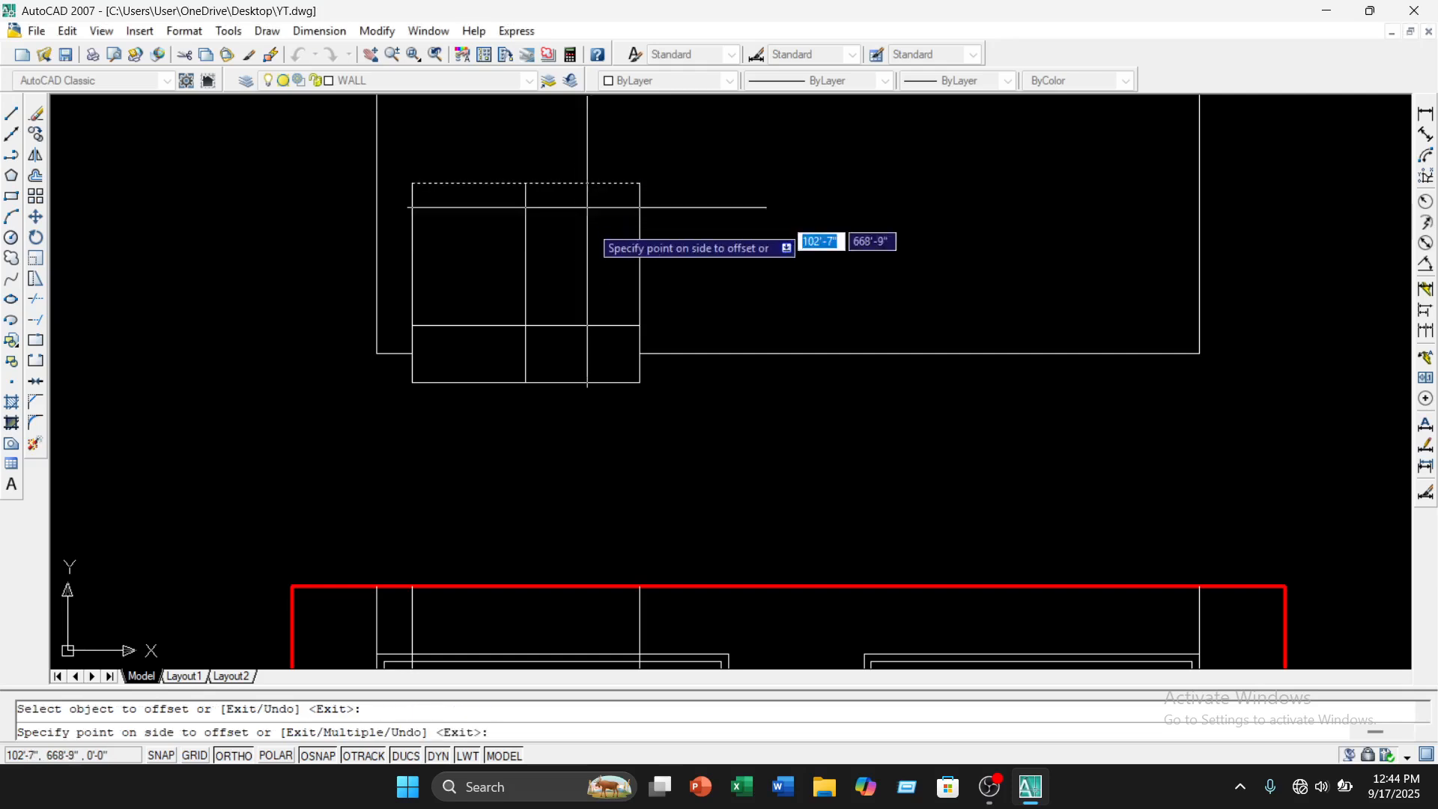
click(588, 224)
click(413, 271)
click(449, 269)
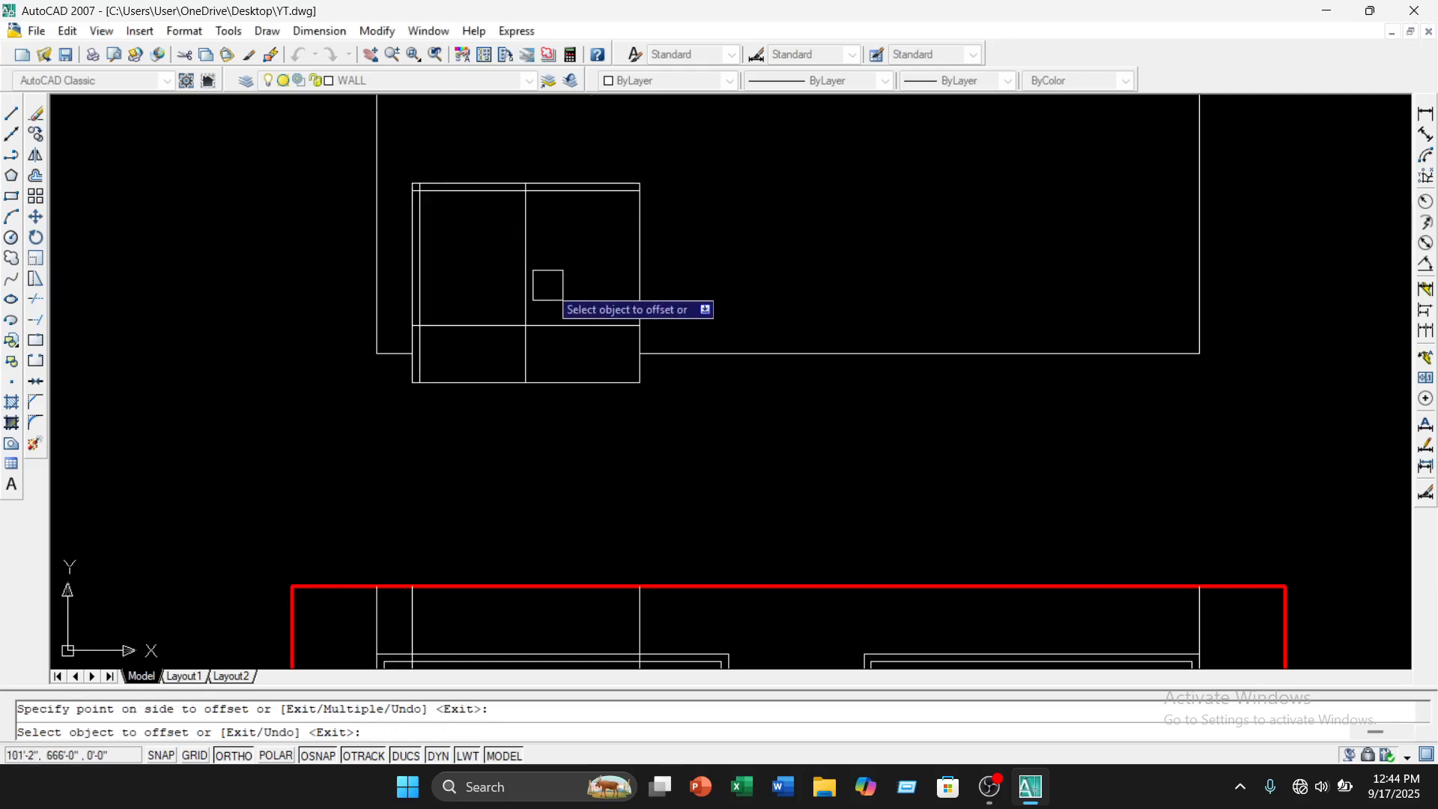
click(637, 279)
click(518, 347)
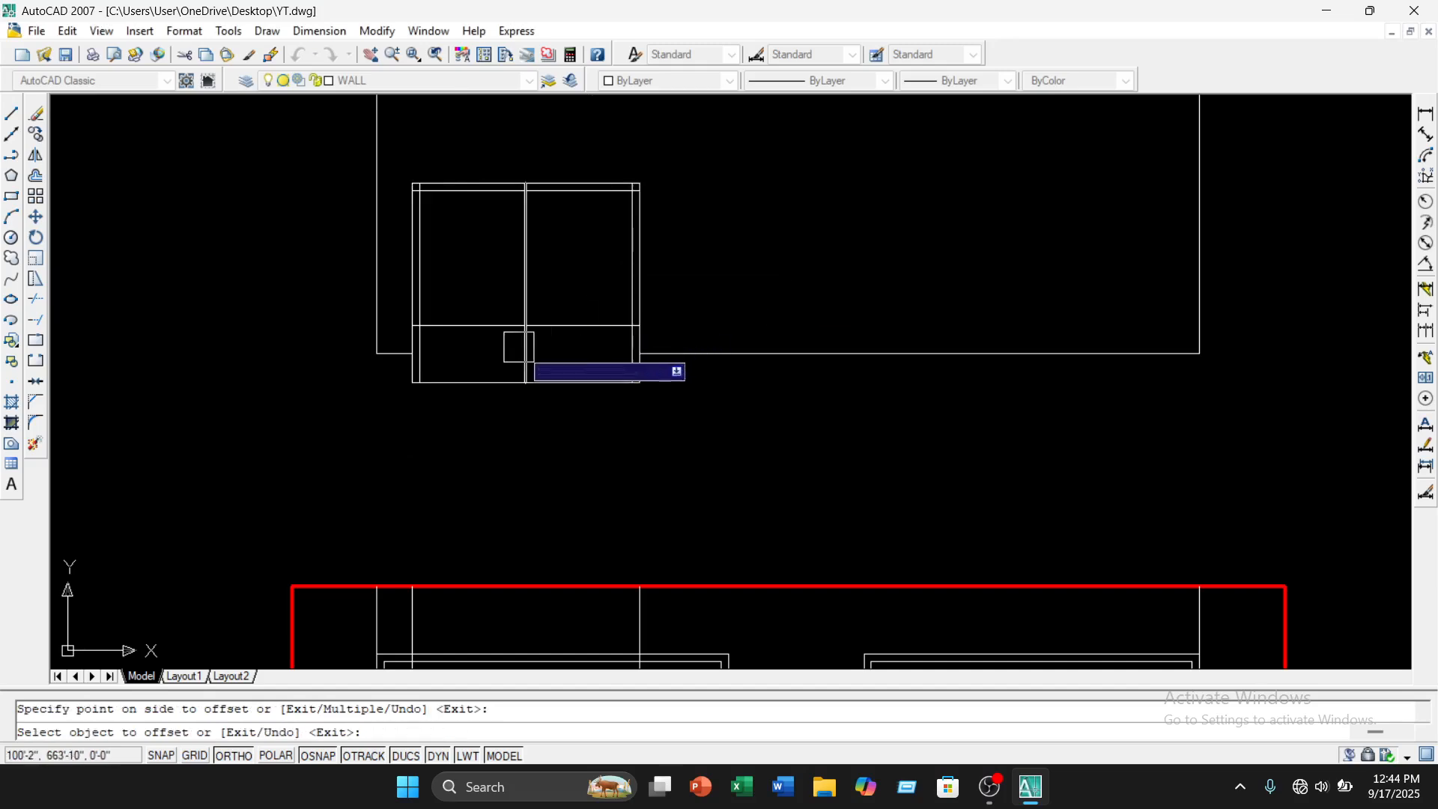
key(Escape)
Offset the opening's vertical centre line 1.5" to each side to form the middle post
middle_drag(545, 288, 573, 335)
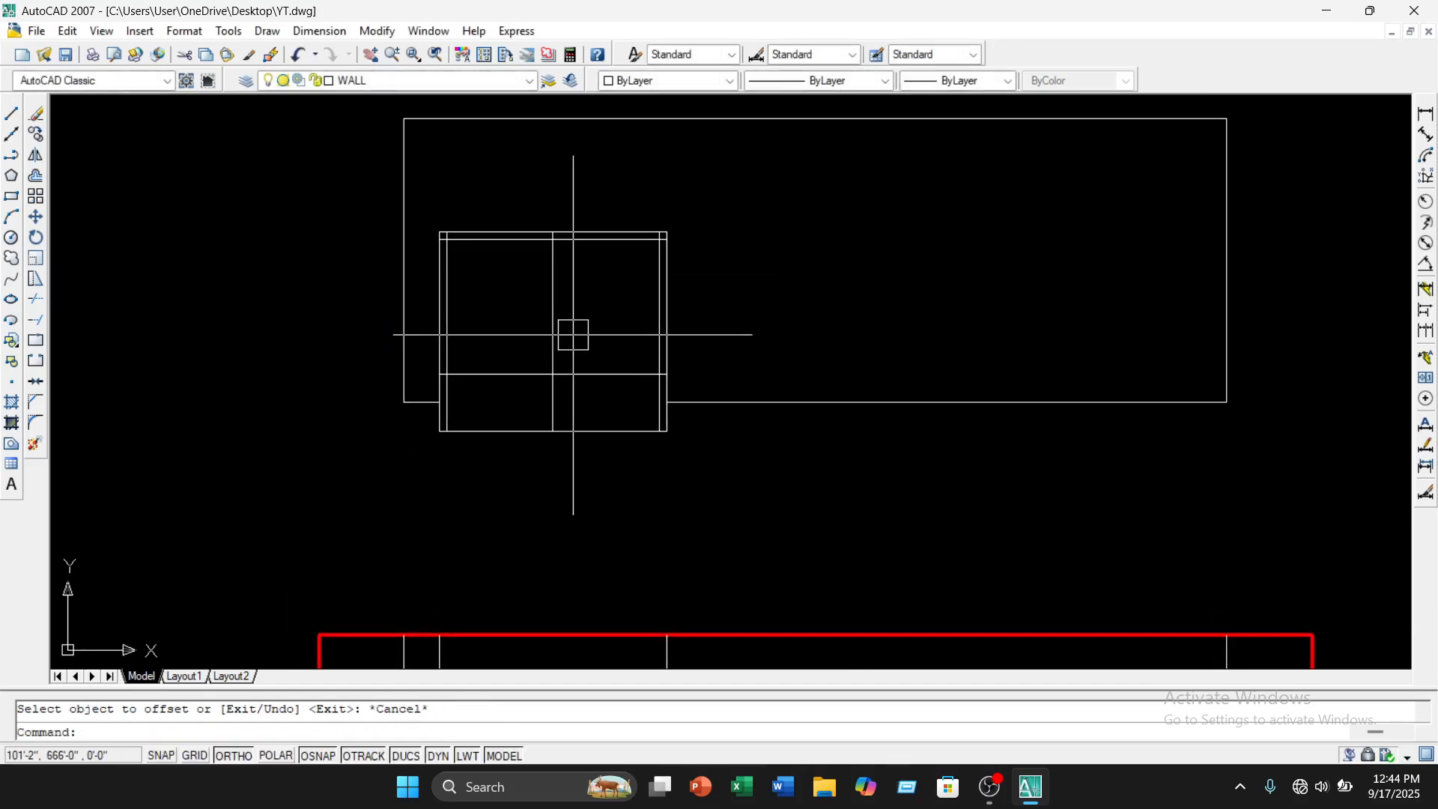
text(o)
key(Return)
text(1)
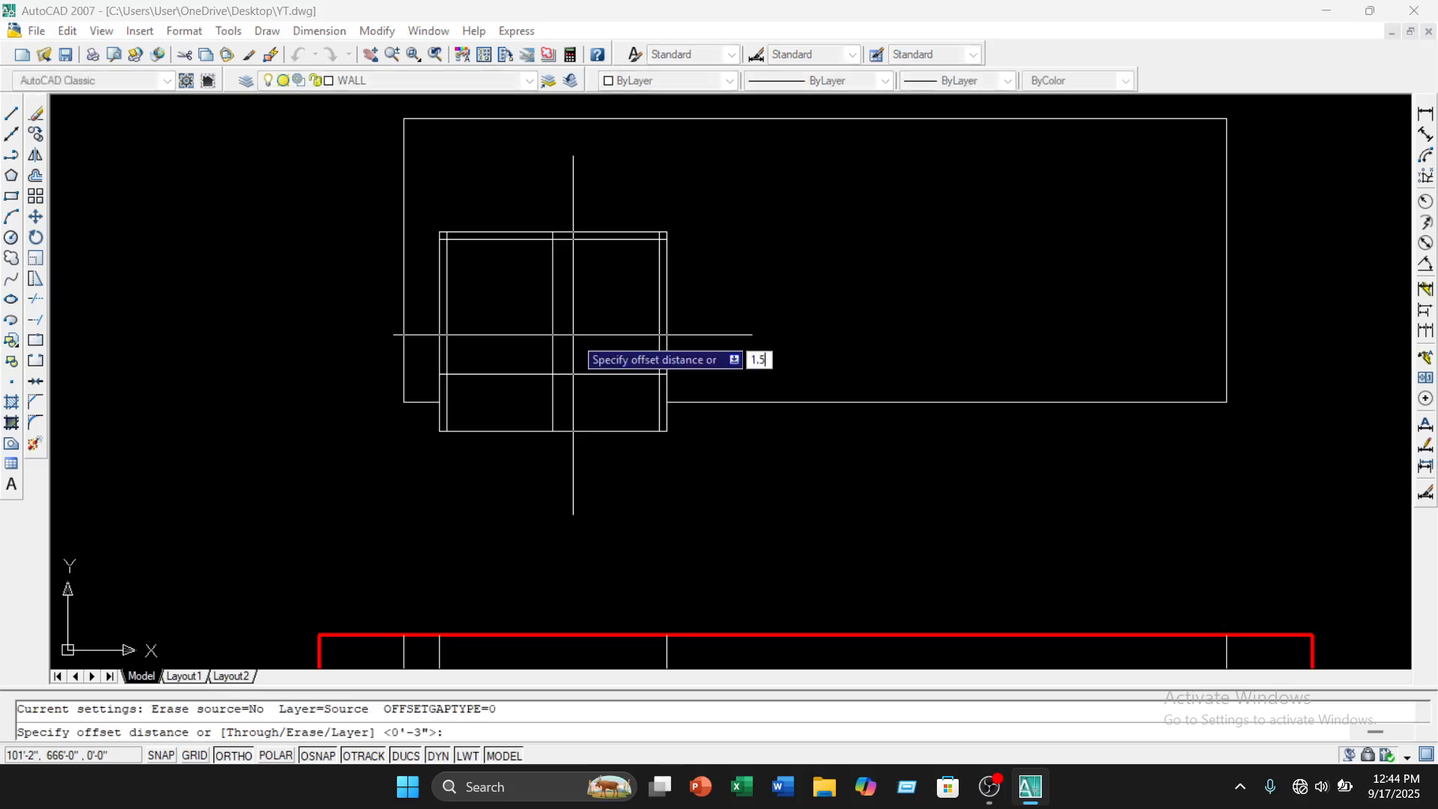
text(.5)
key(Return)
scroll(573, 335, up, 2)
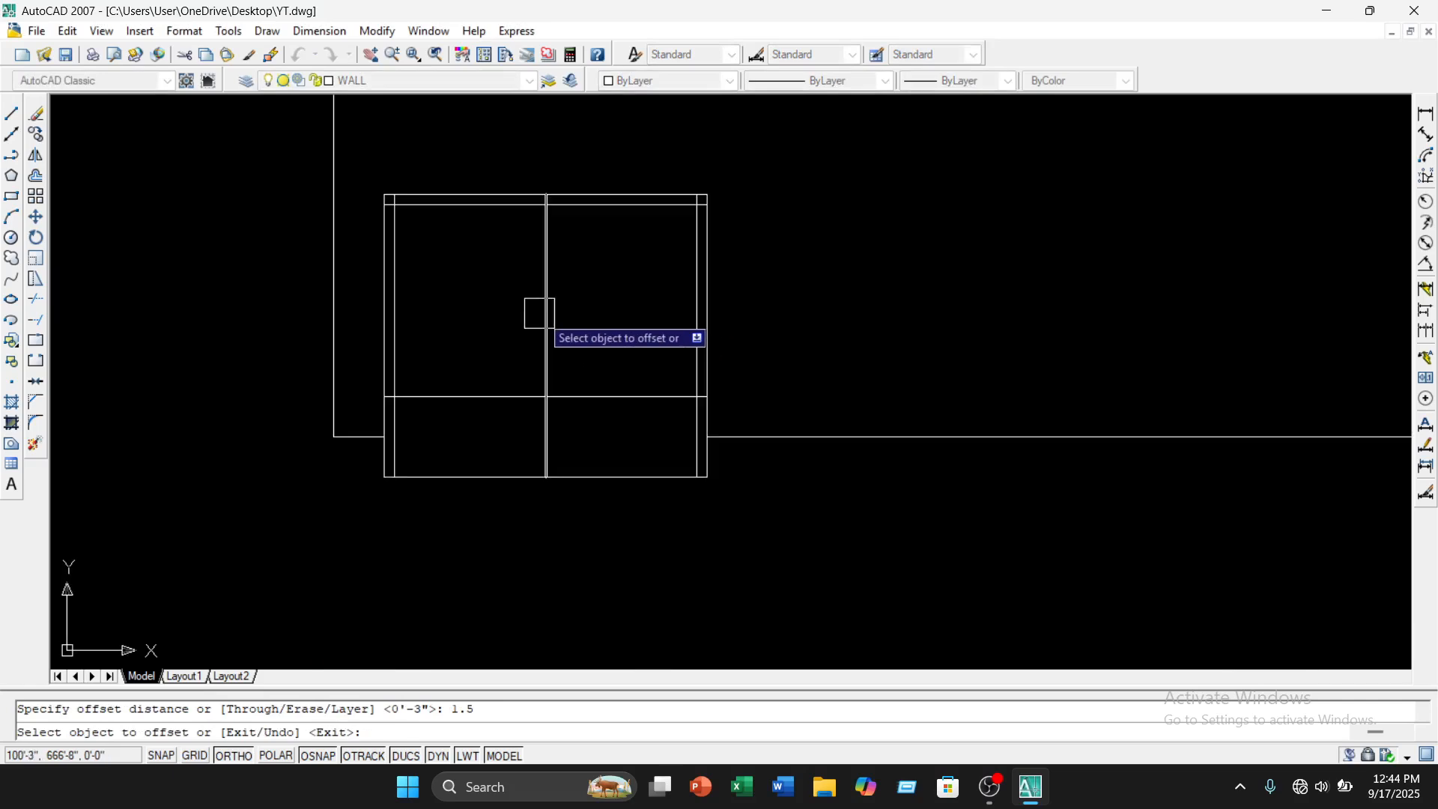
click(538, 314)
click(537, 330)
scroll(545, 330, up, 3)
click(544, 330)
click(562, 337)
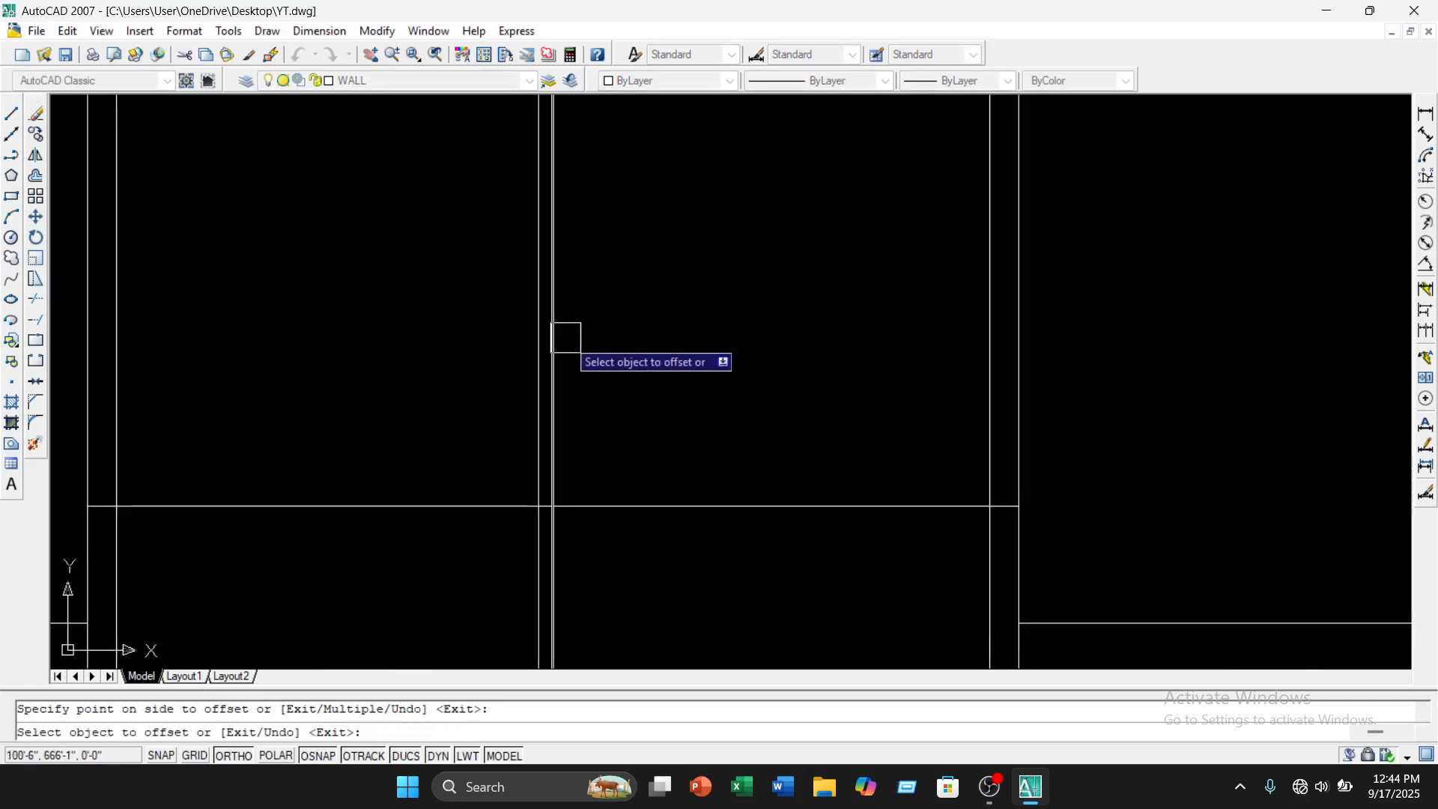
key(Escape)
Erase the original vertical centre line between the two middle post lines
scroll(562, 389, up, 4)
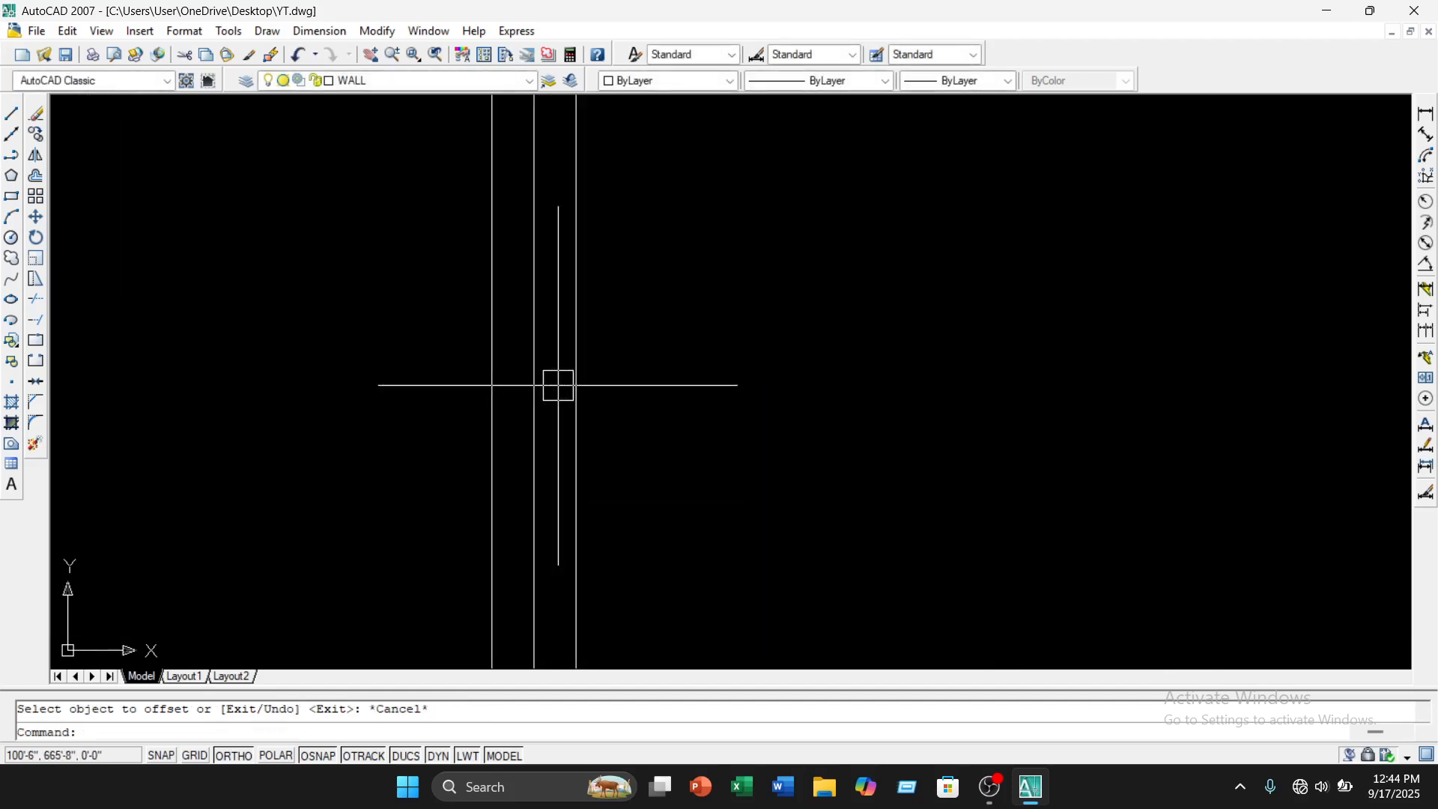
scroll(543, 376, down, 8)
click(633, 336)
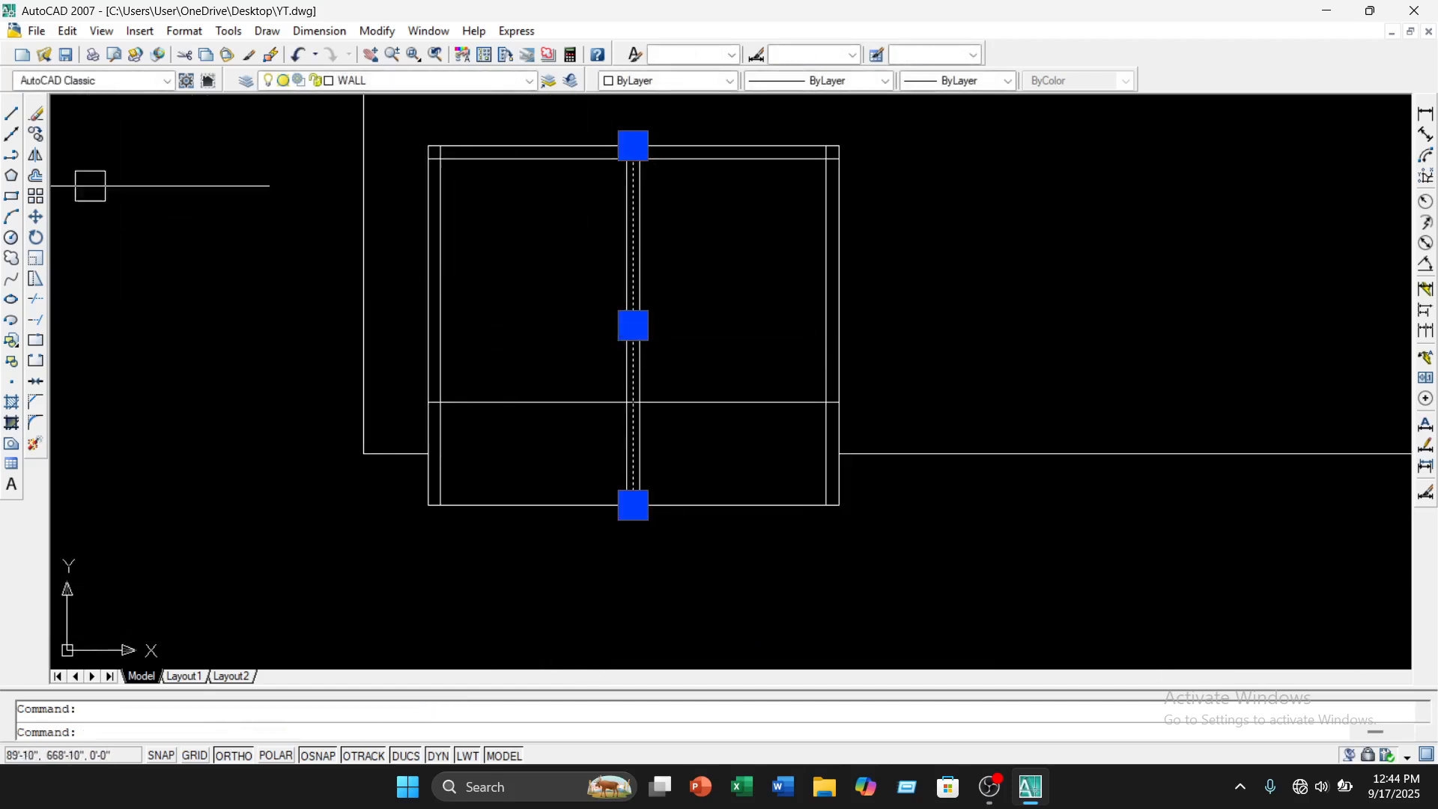
click(35, 114)
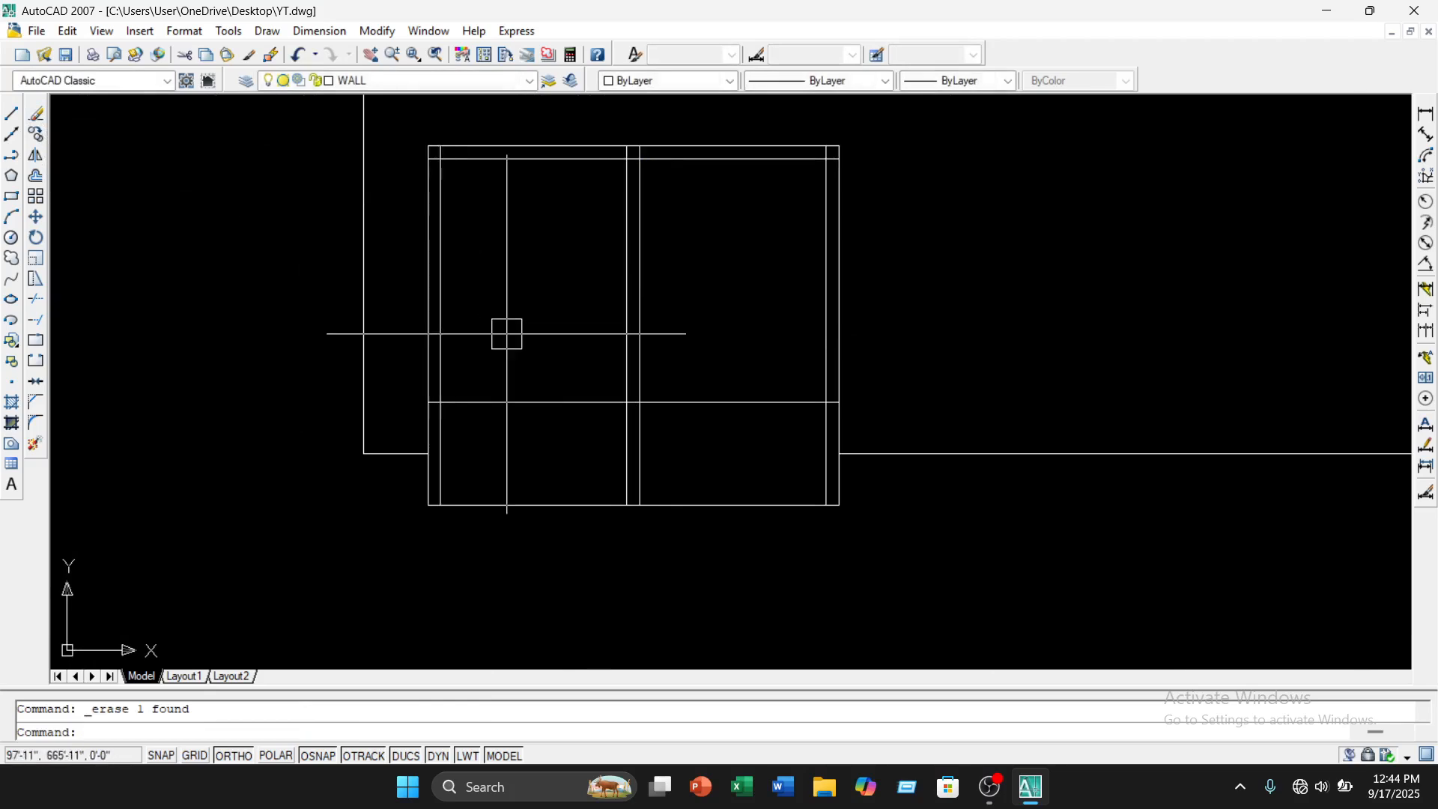
Trim the overlapping frame and middle post lines along the opening's head, including both upper corners
text(tr)
key(Return)
key(Return)
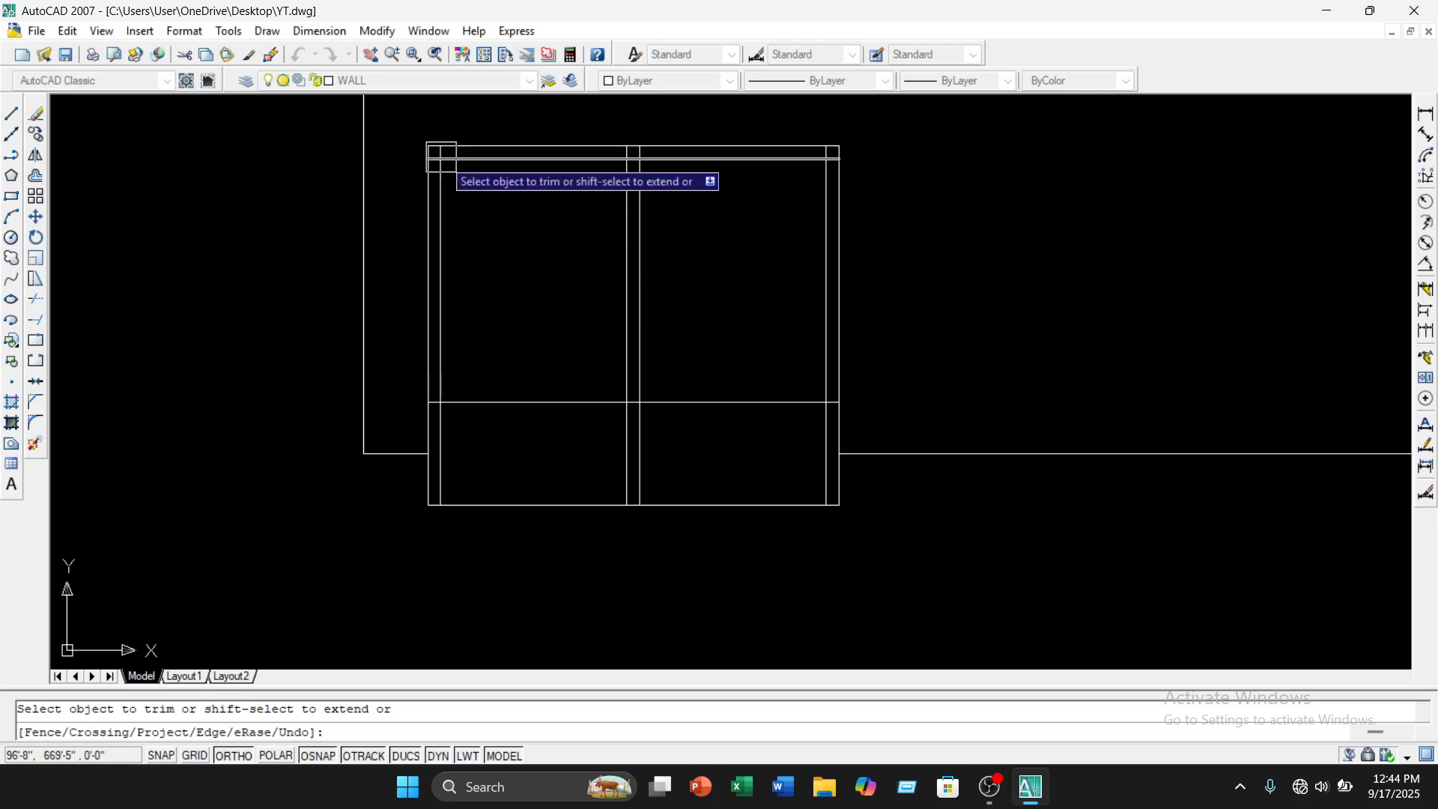
scroll(433, 154, up, 3)
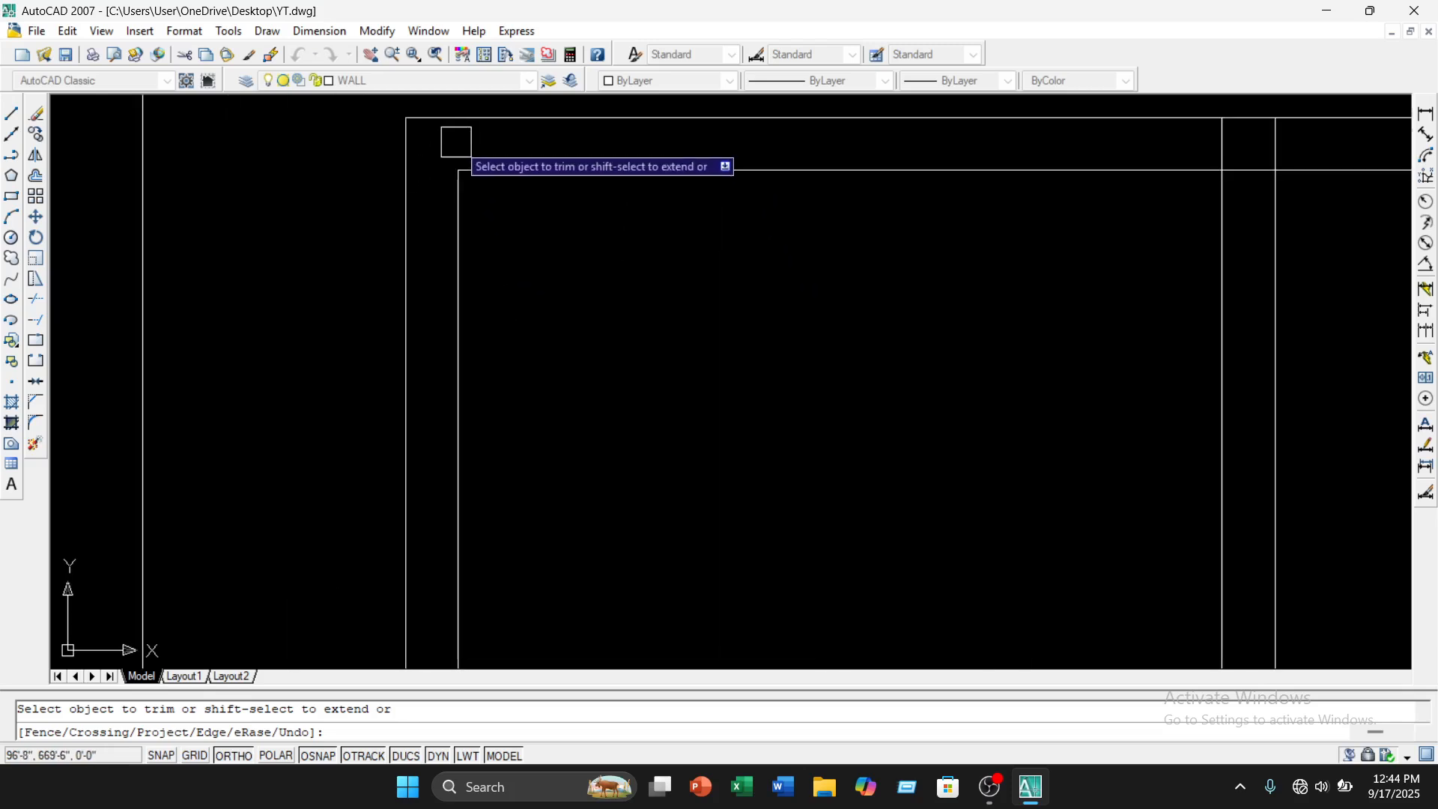
scroll(698, 255, down, 3)
scroll(517, 283, up, 9)
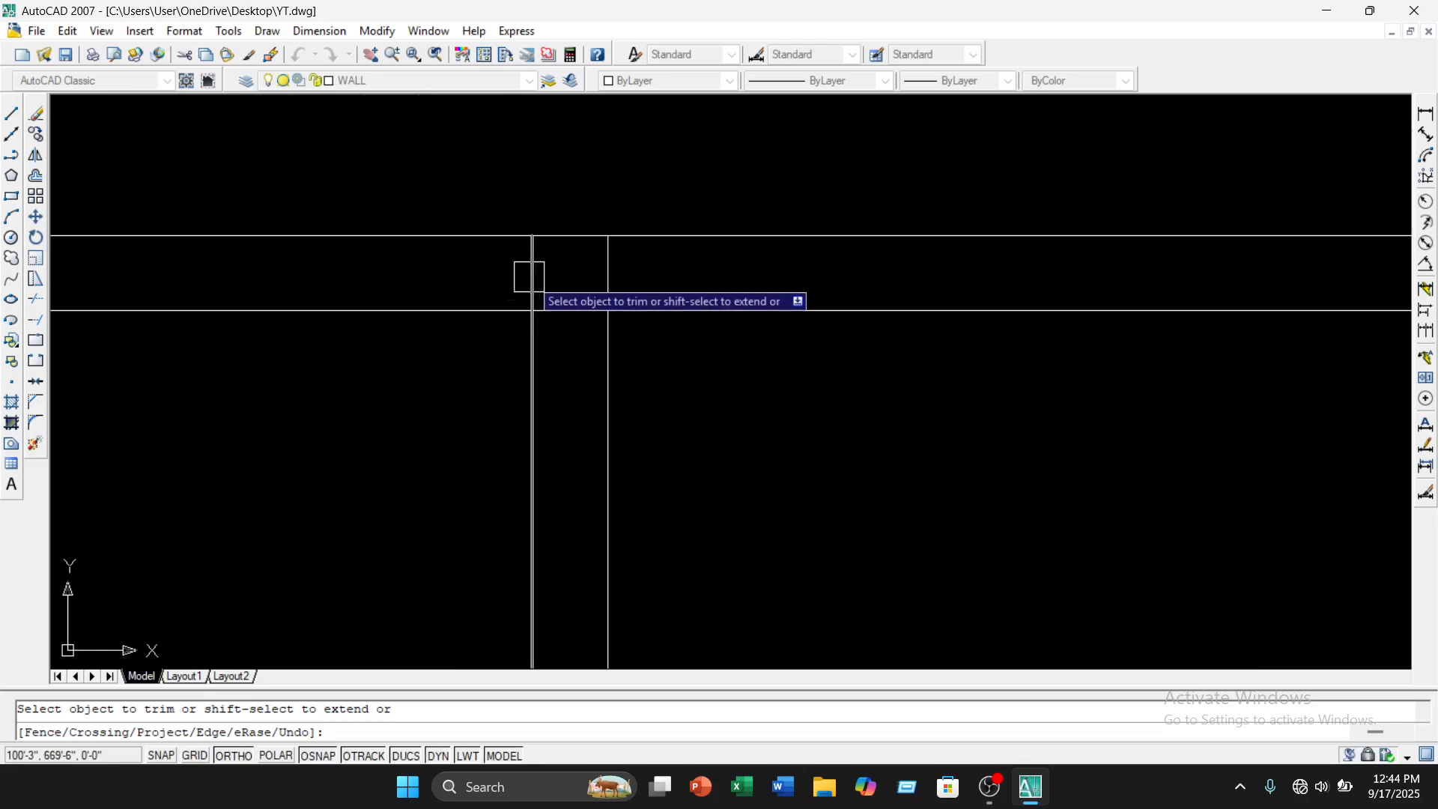
click(598, 281)
click(569, 308)
scroll(719, 324, down, 11)
middle_drag(810, 358, 775, 354)
scroll(876, 318, up, 2)
scroll(862, 318, up, 9)
click(703, 299)
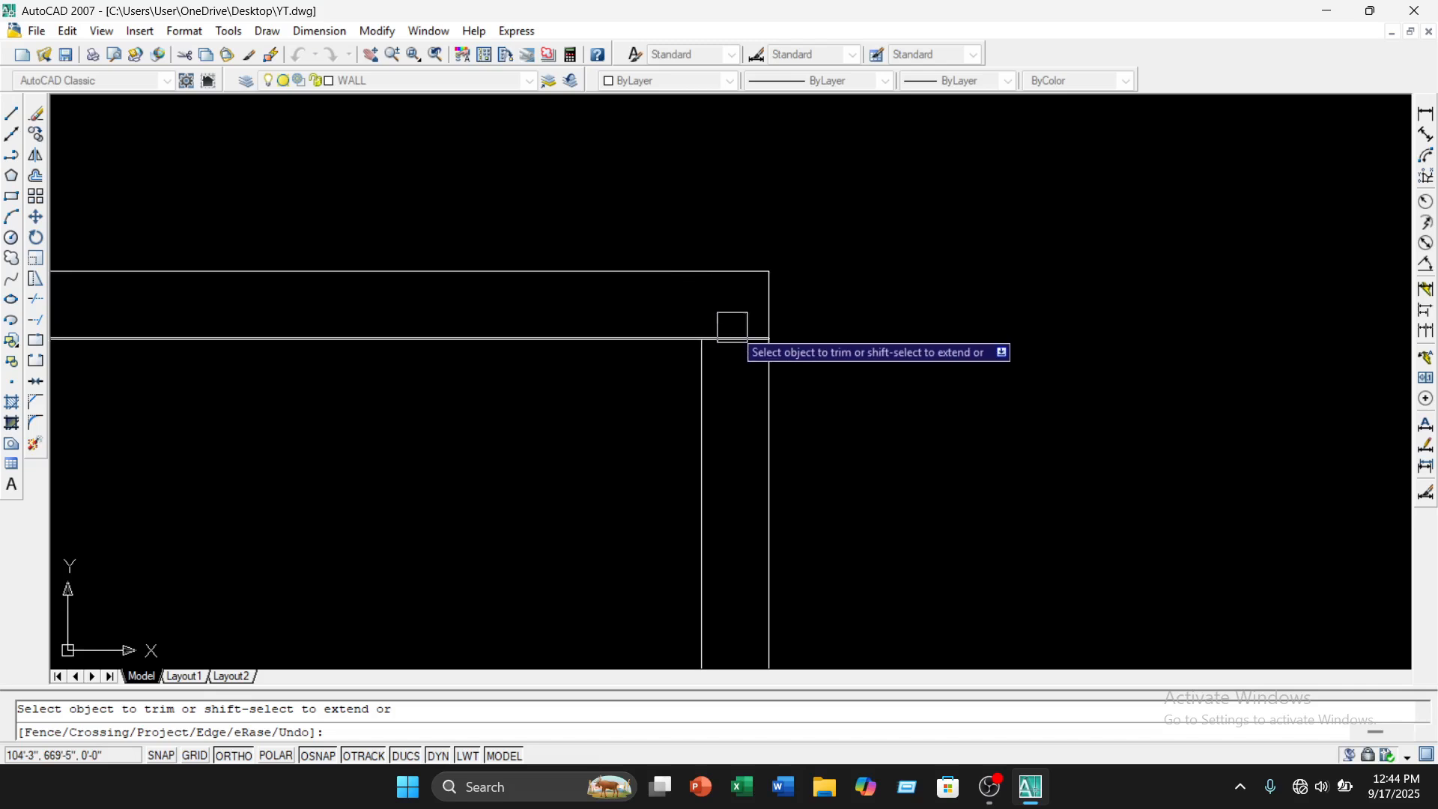
click(732, 328)
Trim the horizontal line 1' above the baseline where it crosses the frame on both sides of the opening
scroll(734, 359, down, 11)
middle_drag(672, 458, 648, 320)
scroll(713, 414, up, 12)
click(713, 414)
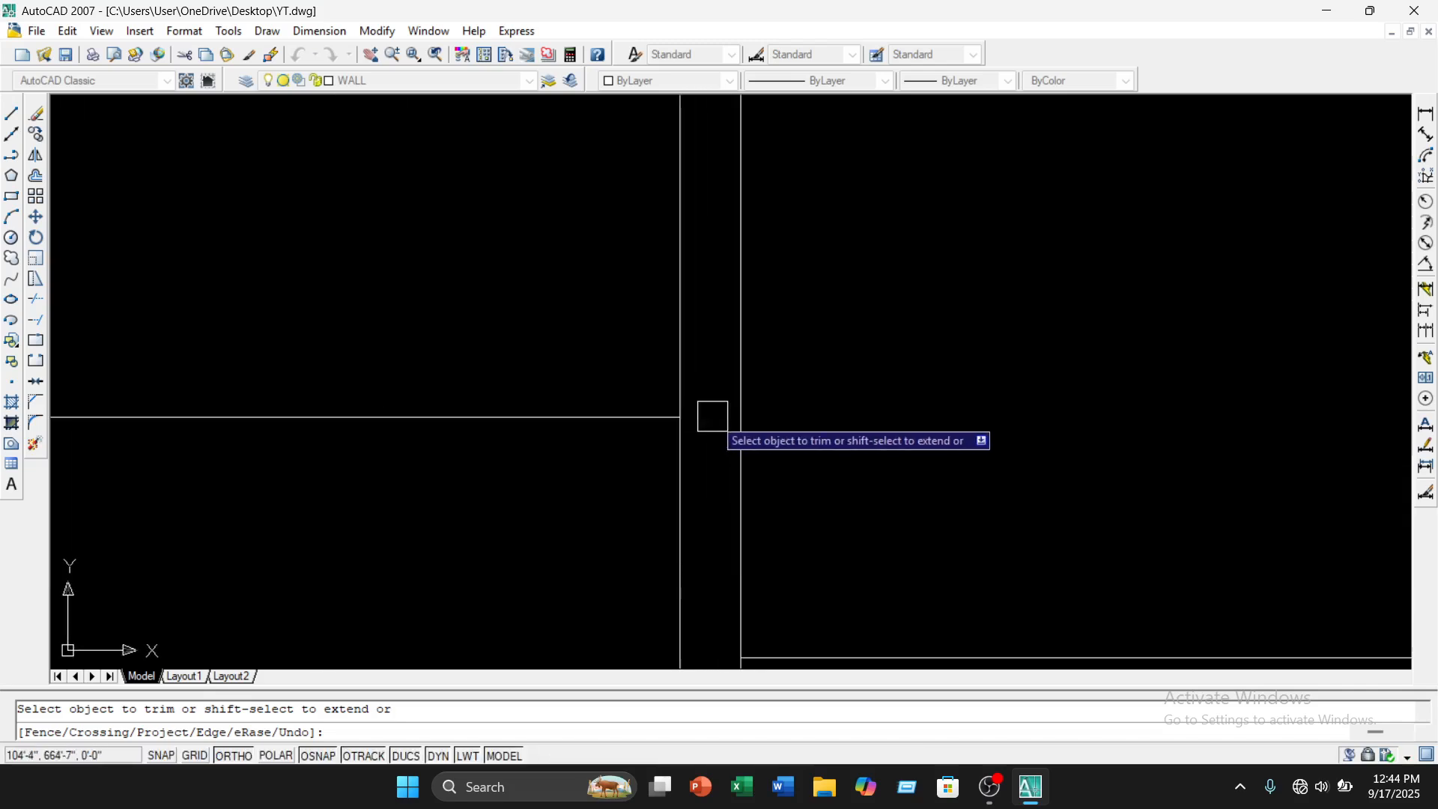
scroll(708, 416, down, 13)
scroll(420, 408, up, 10)
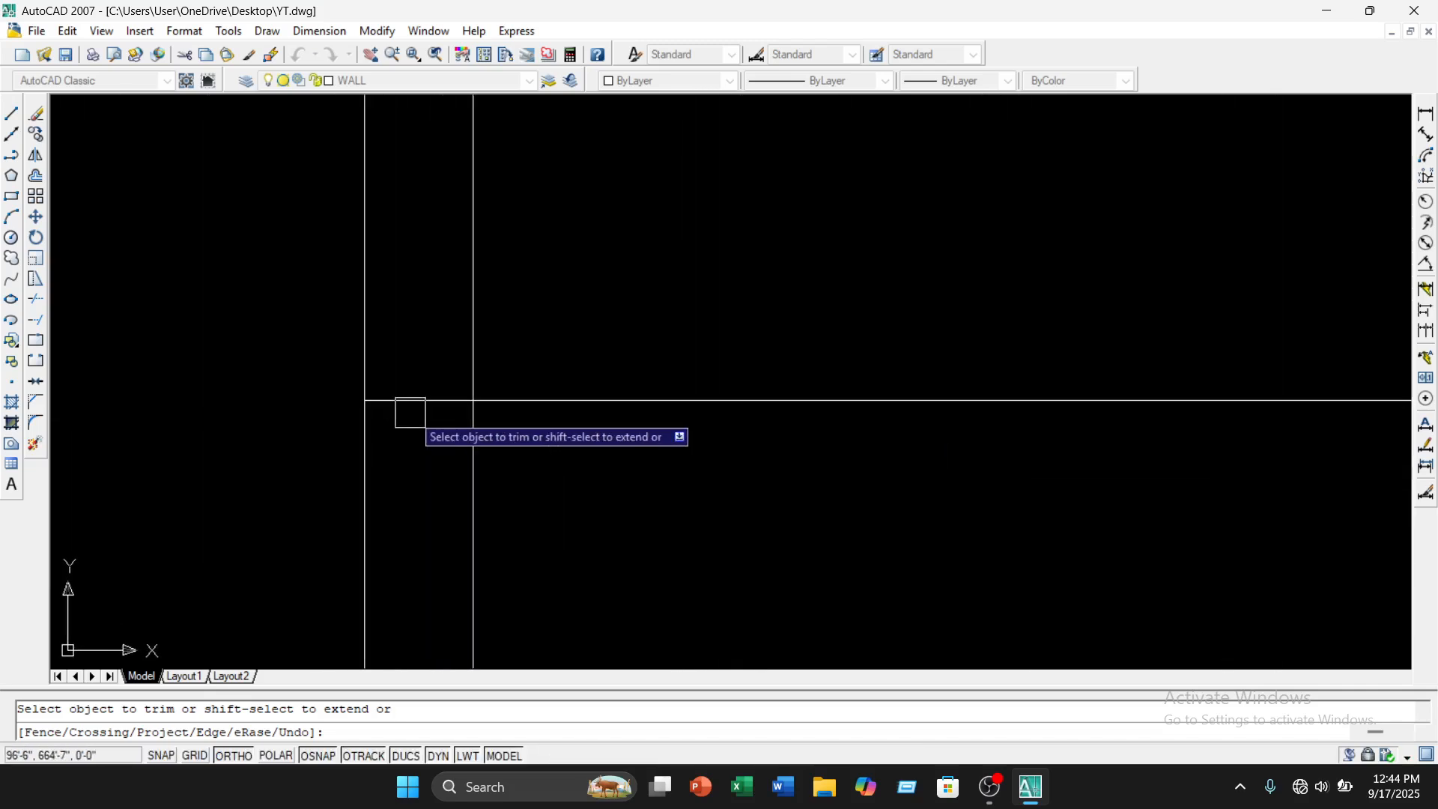
scroll(473, 403, down, 11)
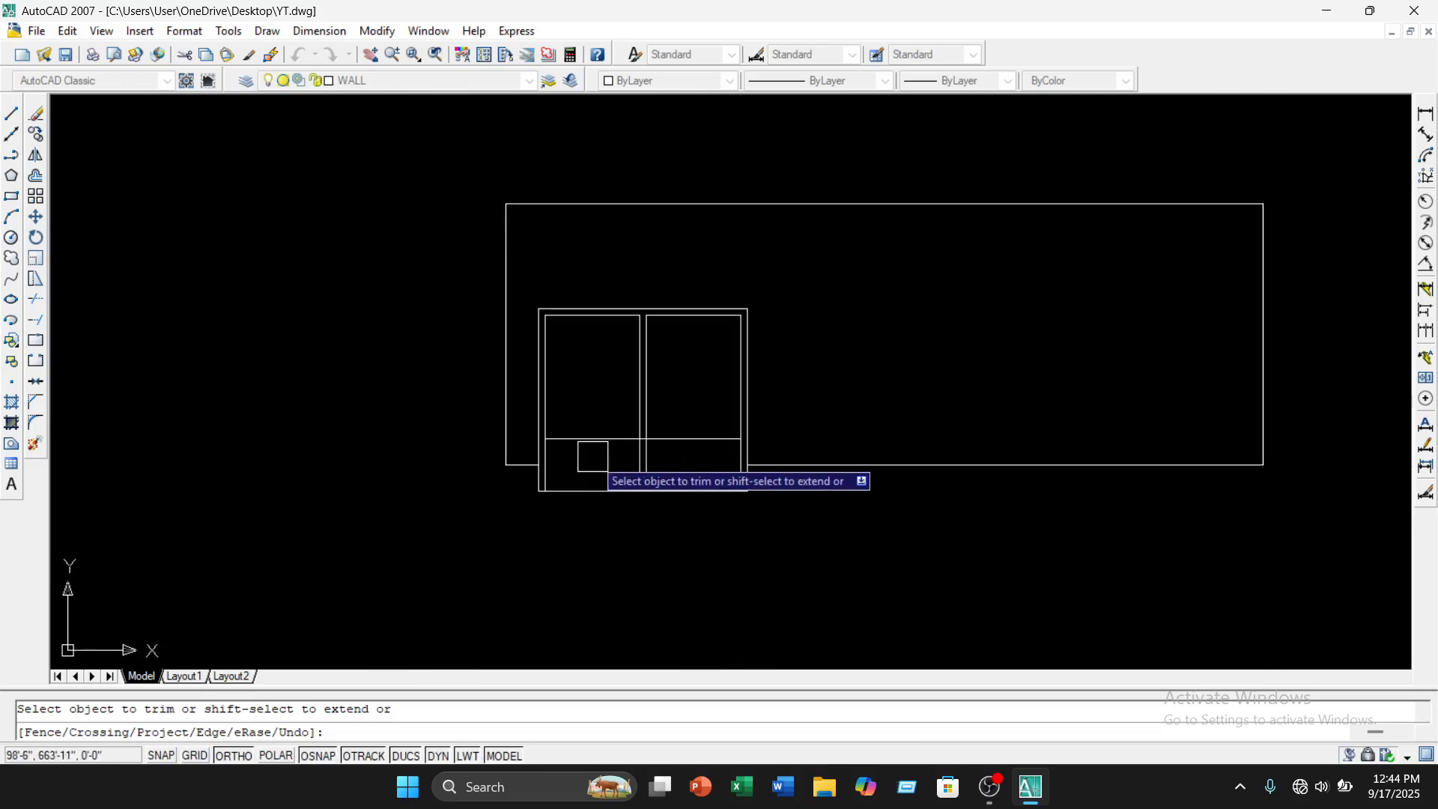
key(Down)
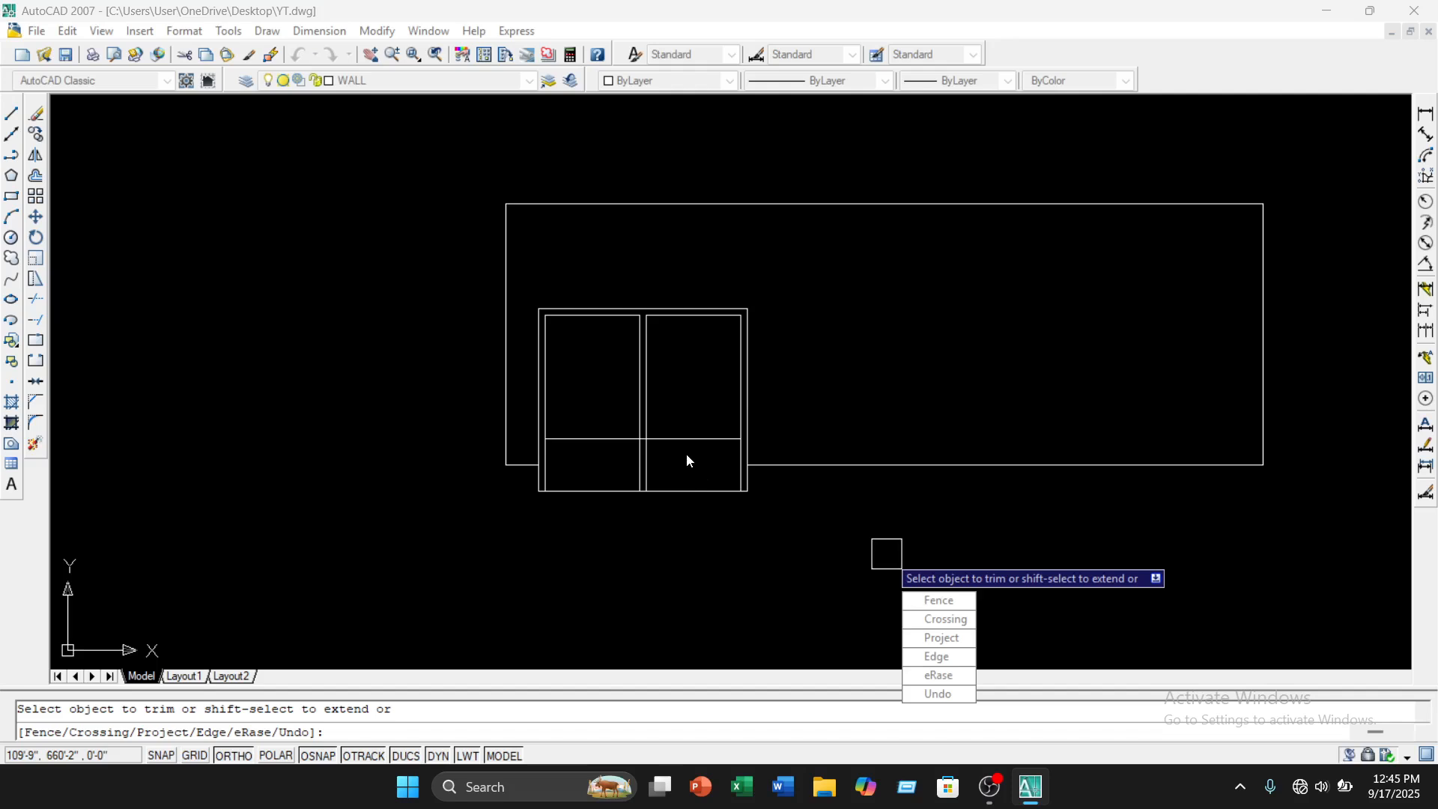
key(Escape)
Trim the horizontal line 1' above the baseline where it crosses the opening's middle post
text(tr)
key(Return)
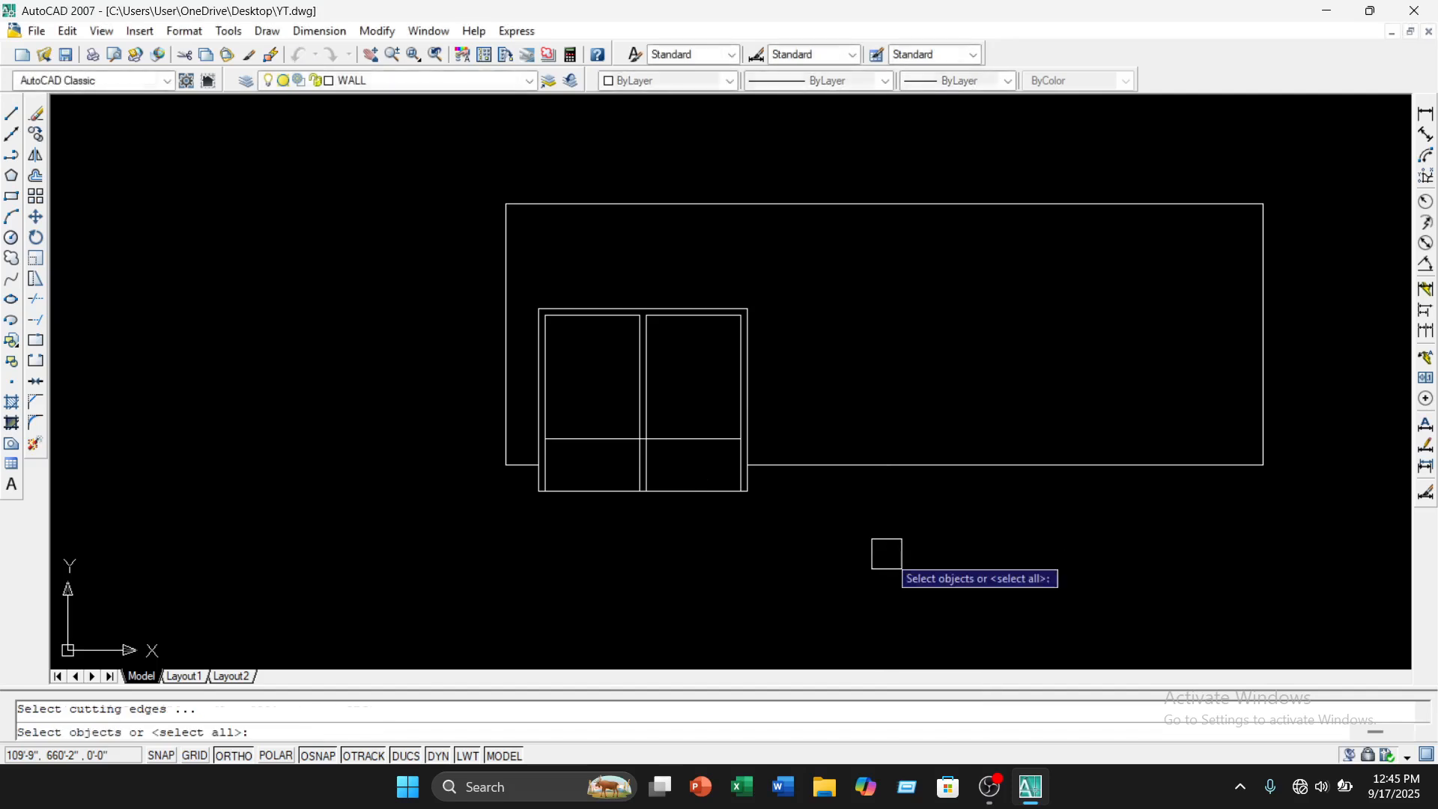
key(Return)
scroll(653, 445, up, 6)
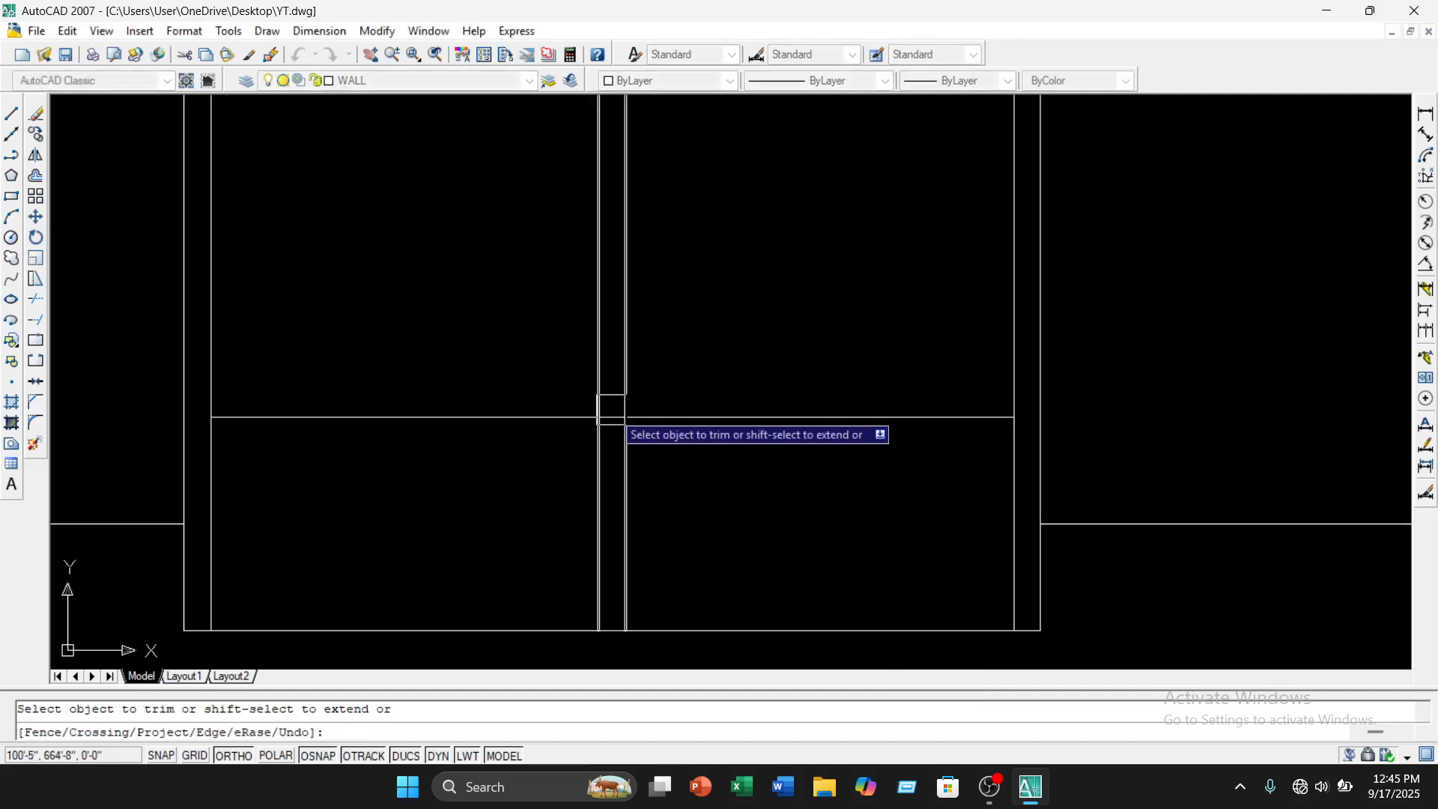
scroll(611, 409, down, 2)
scroll(689, 407, down, 4)
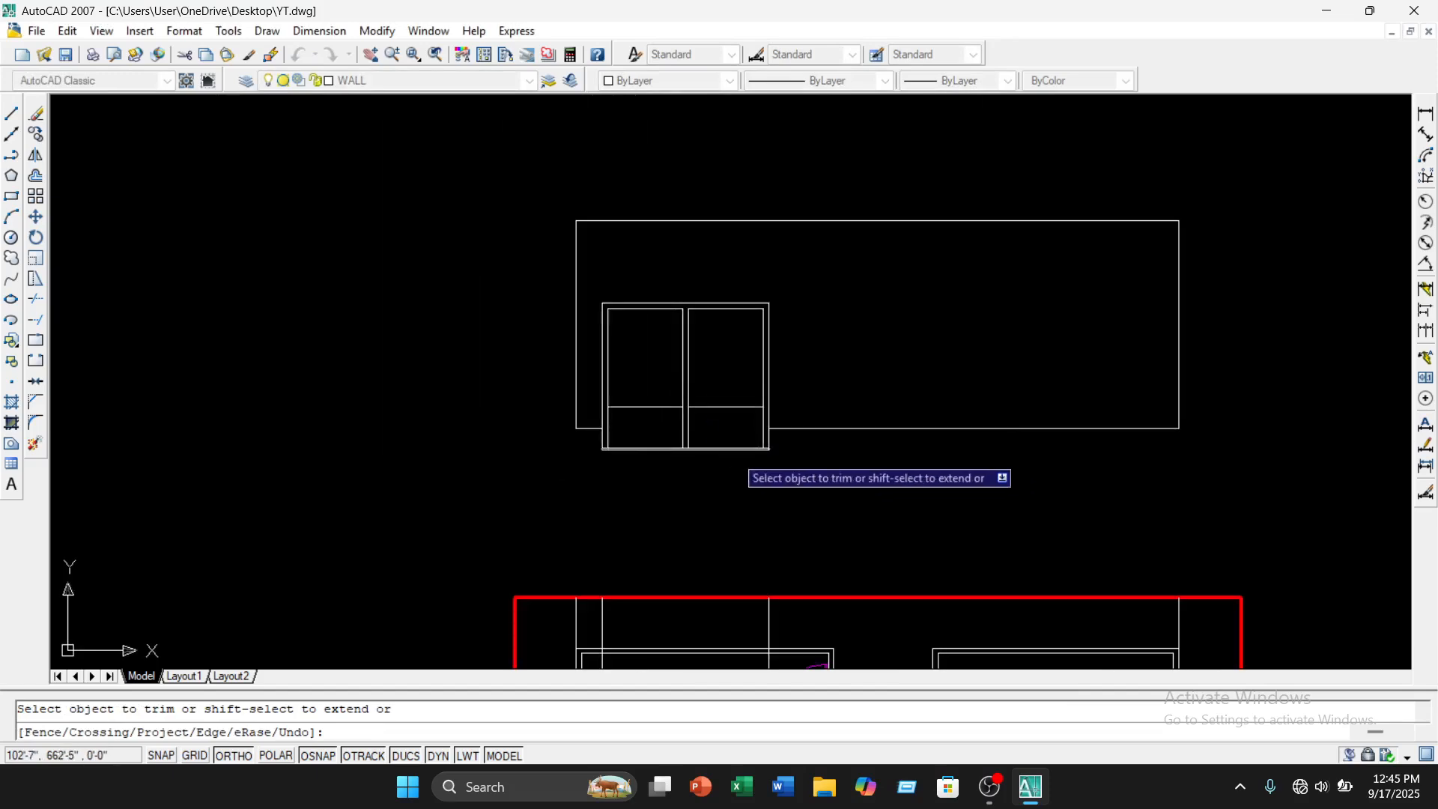
key(Escape)
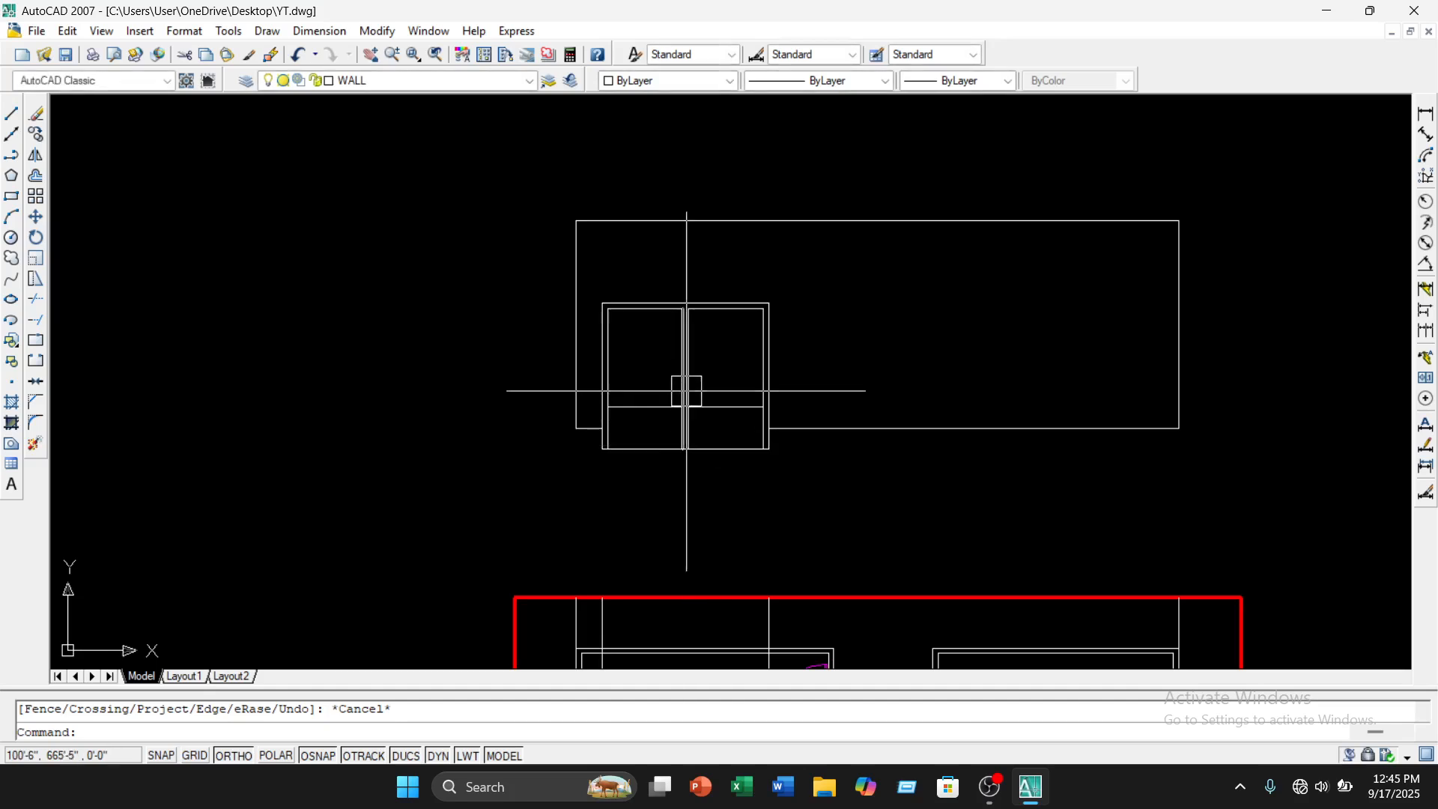
mouse_move(683, 395)
middle_down()
mouse_move(664, 452)
mouse_move(673, 374)
middle_up()
scroll(658, 434, up, 5)
scroll(693, 449, down, 3)
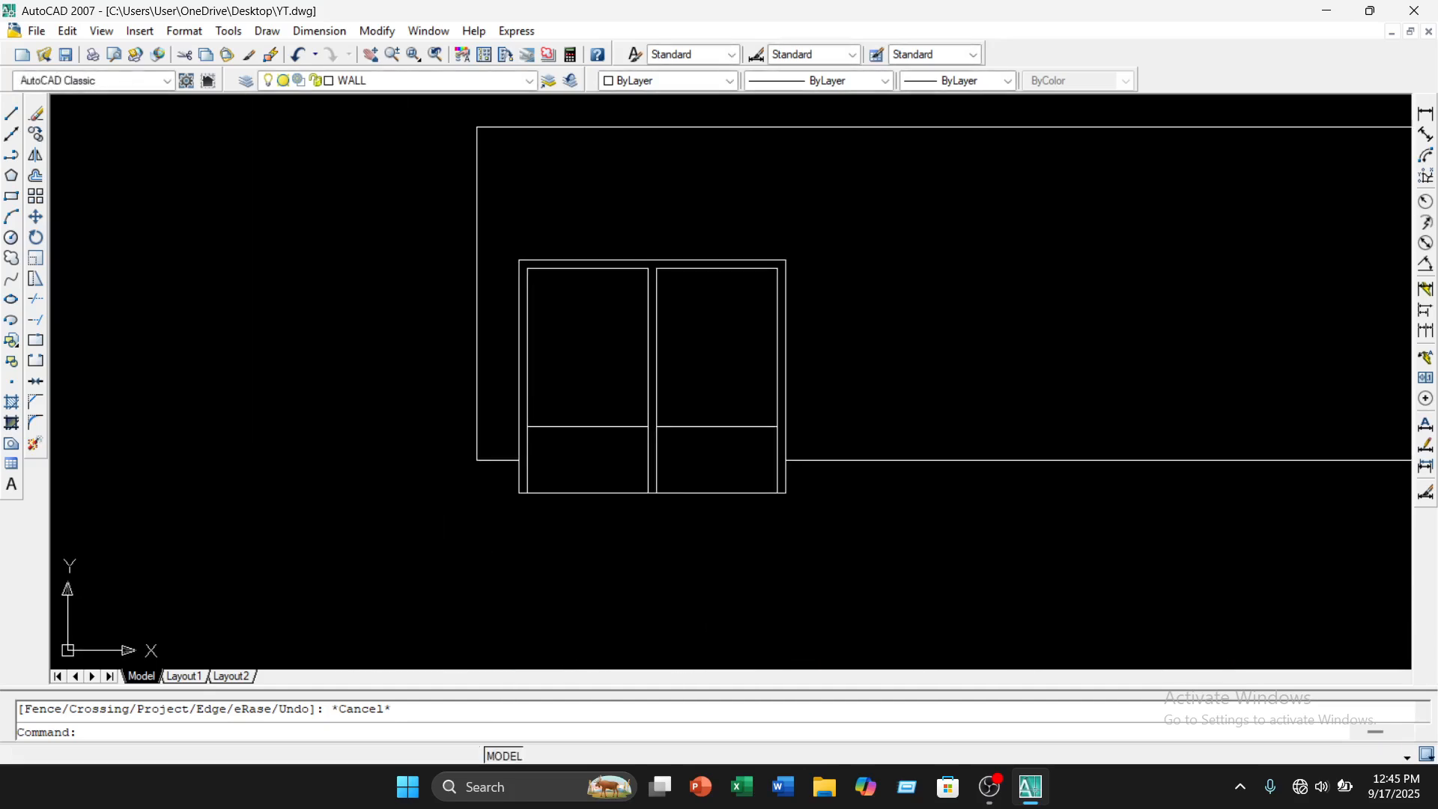
Draw a polyline from the midpoint of the left bay's horizontal line, 30" up and across to the middle post
click(12, 155)
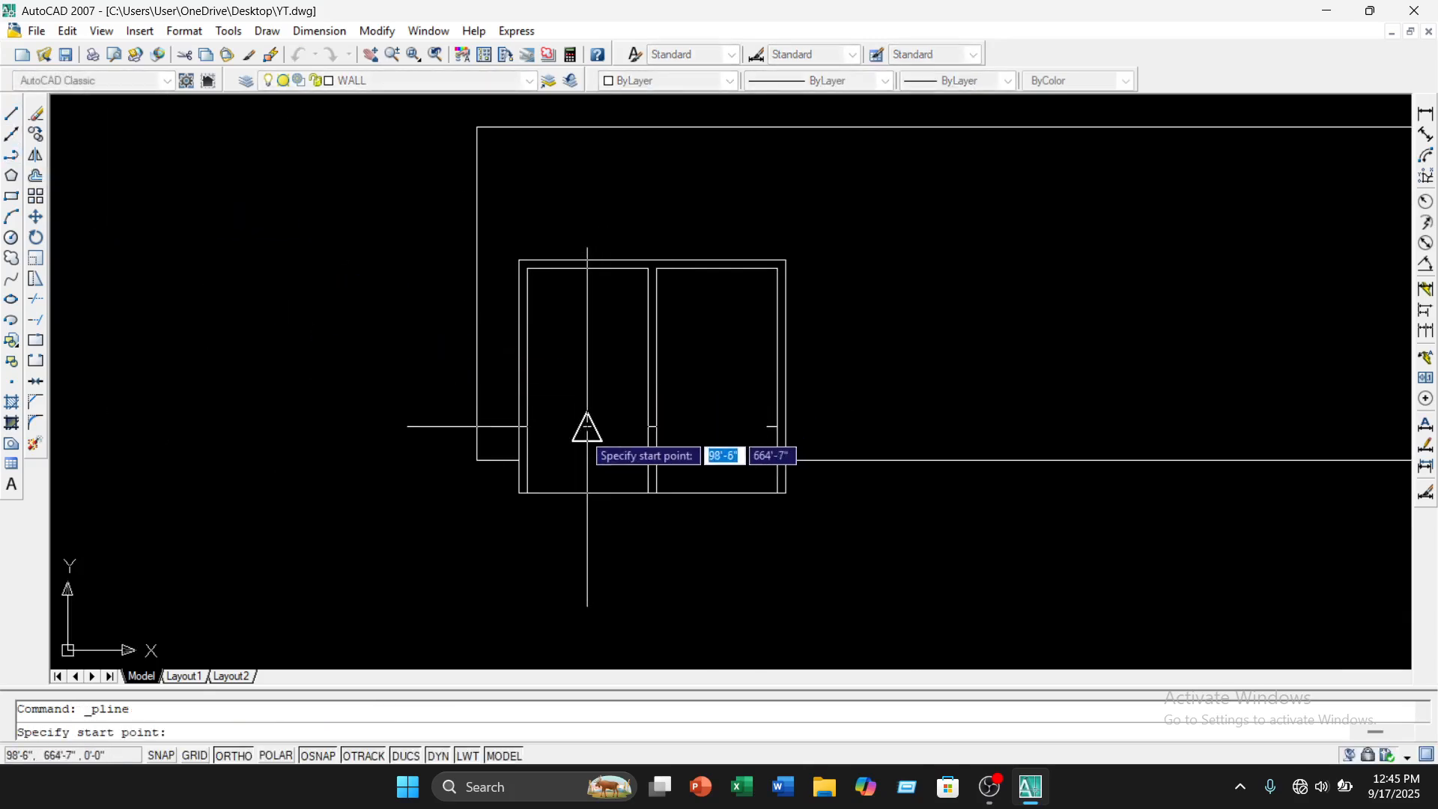
click(587, 427)
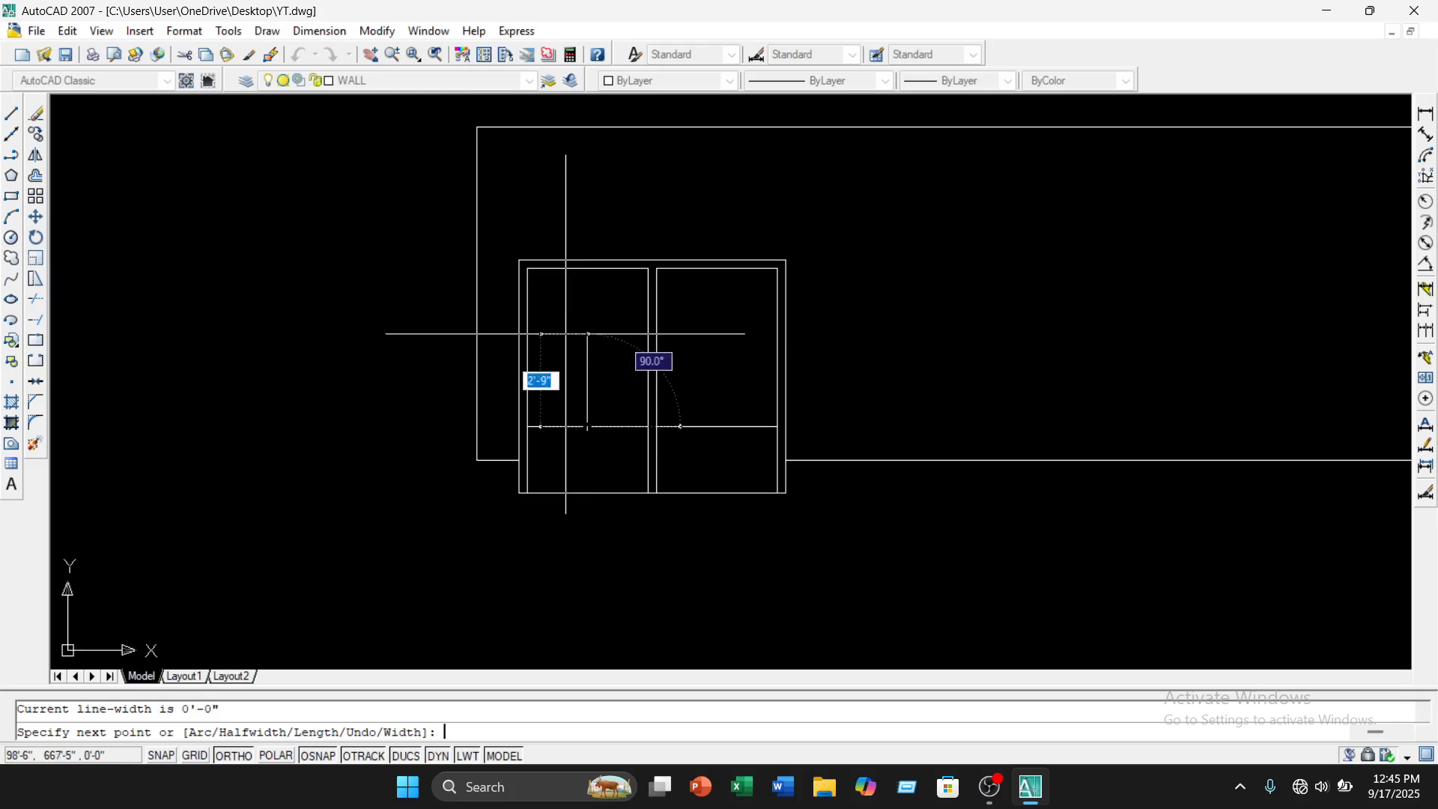
text(30)
key(Return)
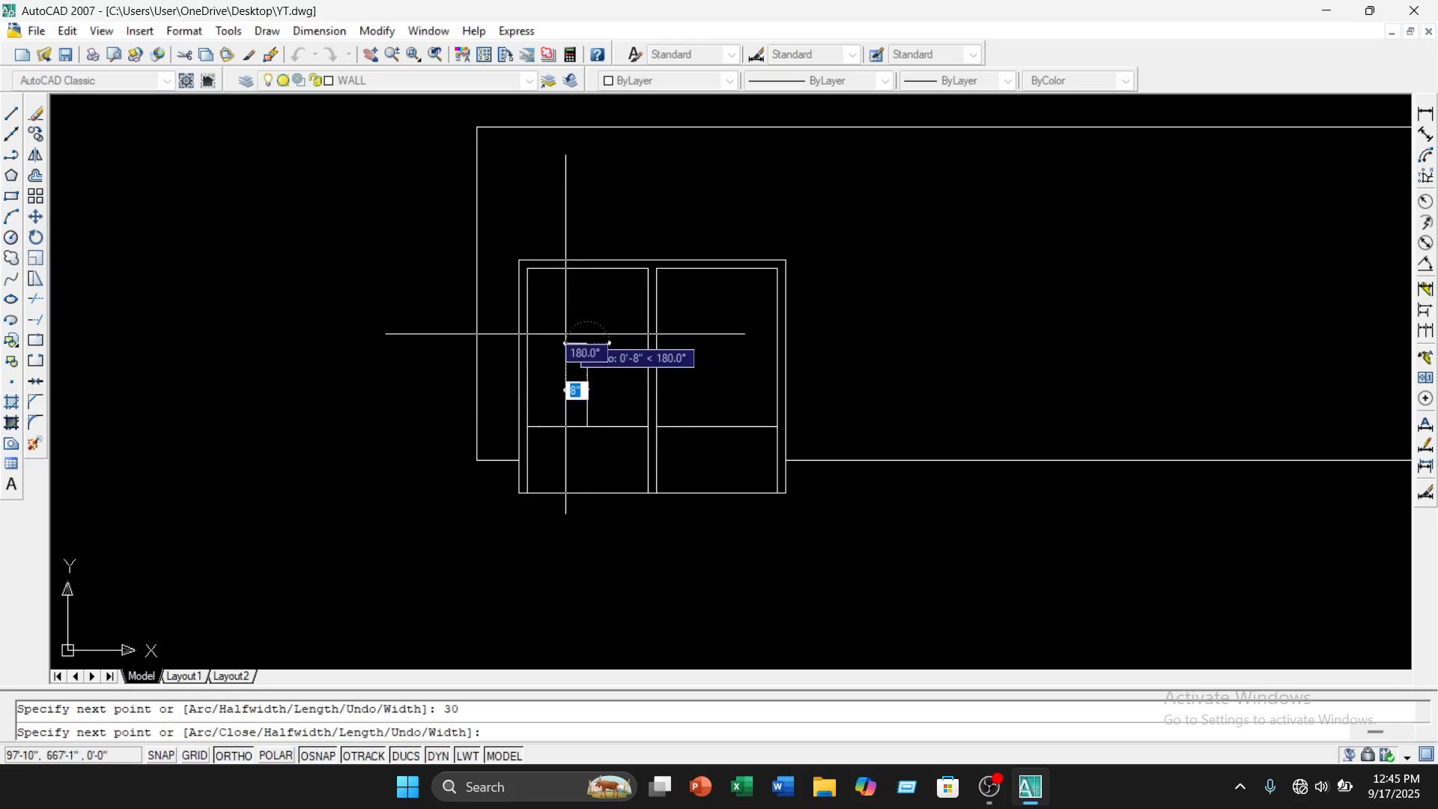
scroll(645, 337, up, 4)
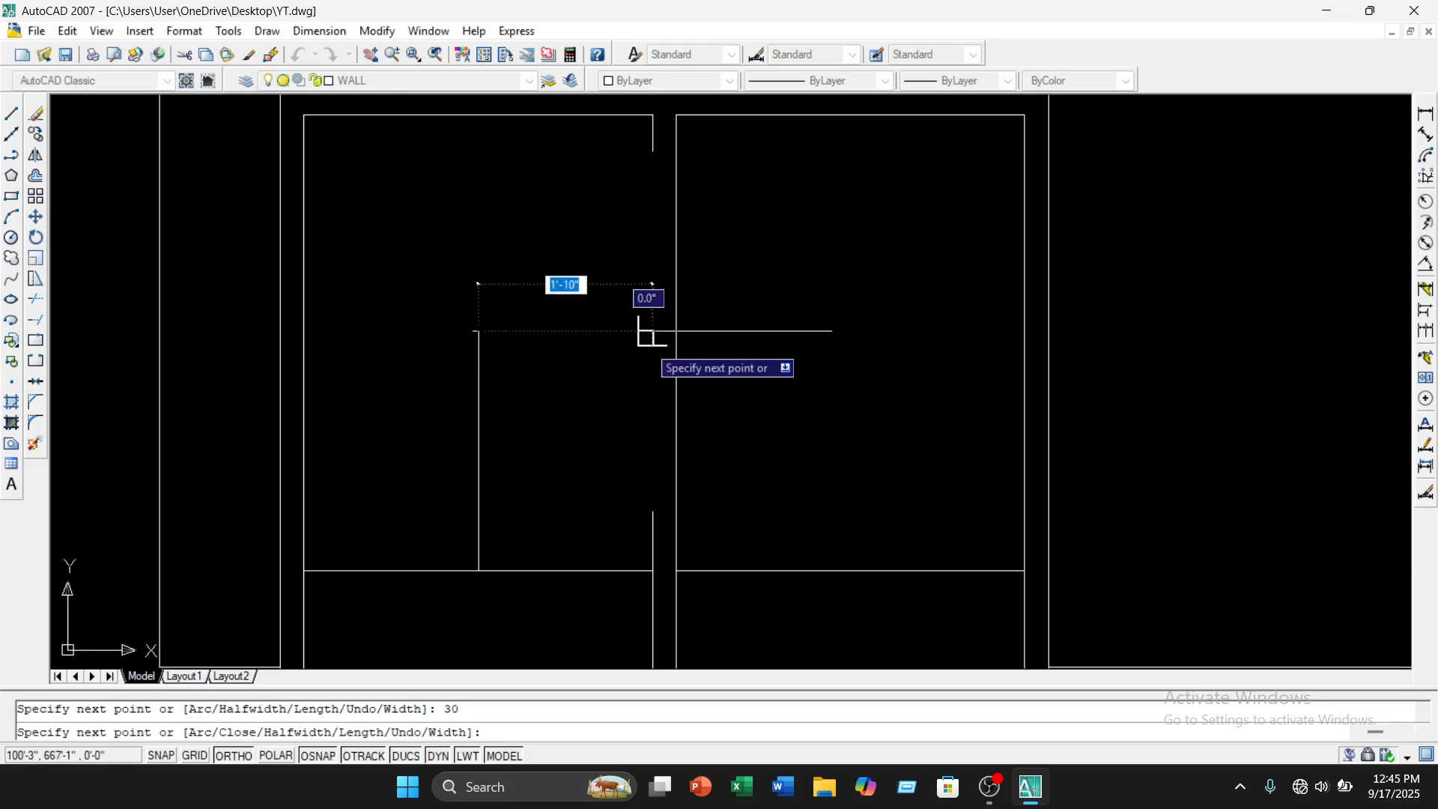
click(652, 331)
key(Escape)
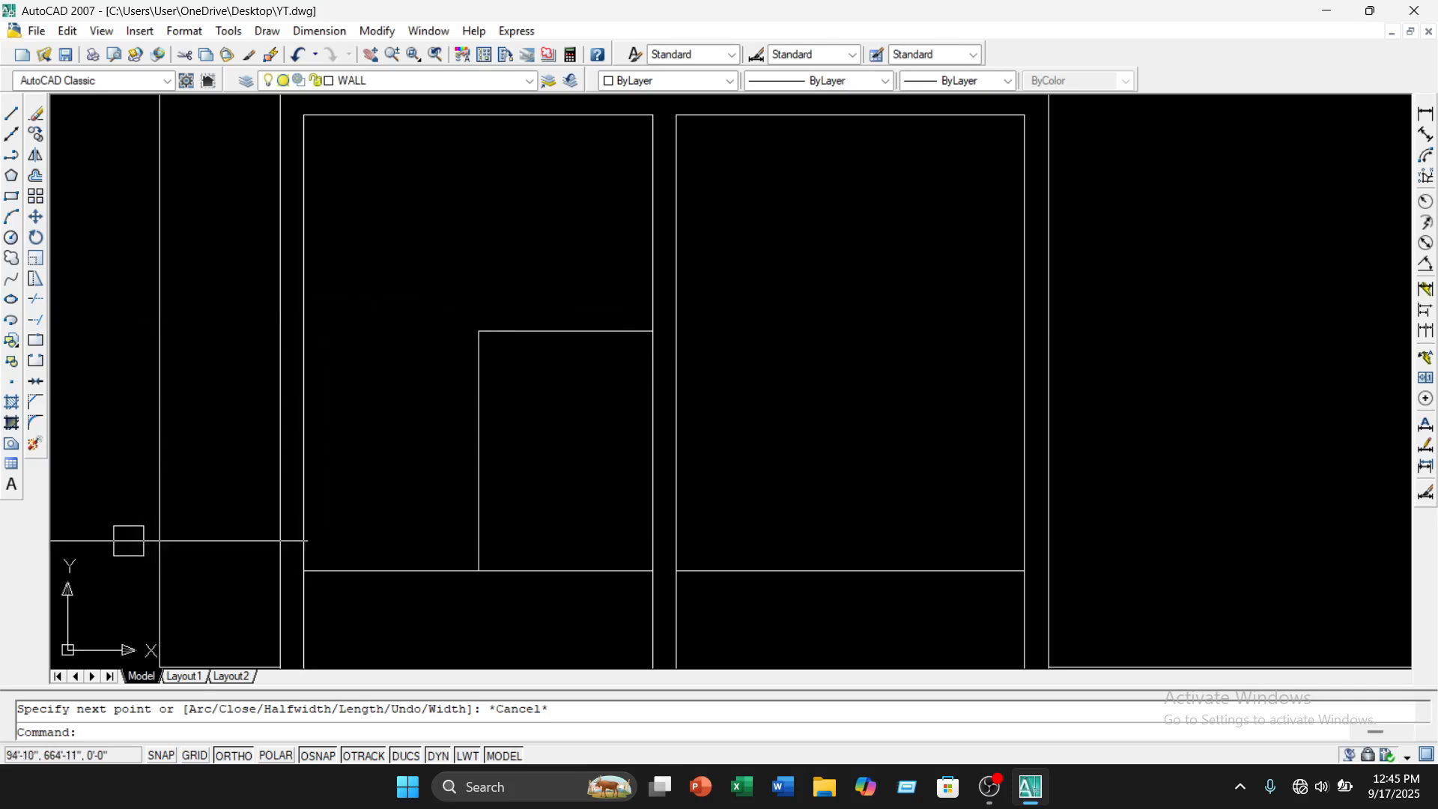
Explode the new polyline in the left bay into separate lines
click(514, 332)
click(33, 450)
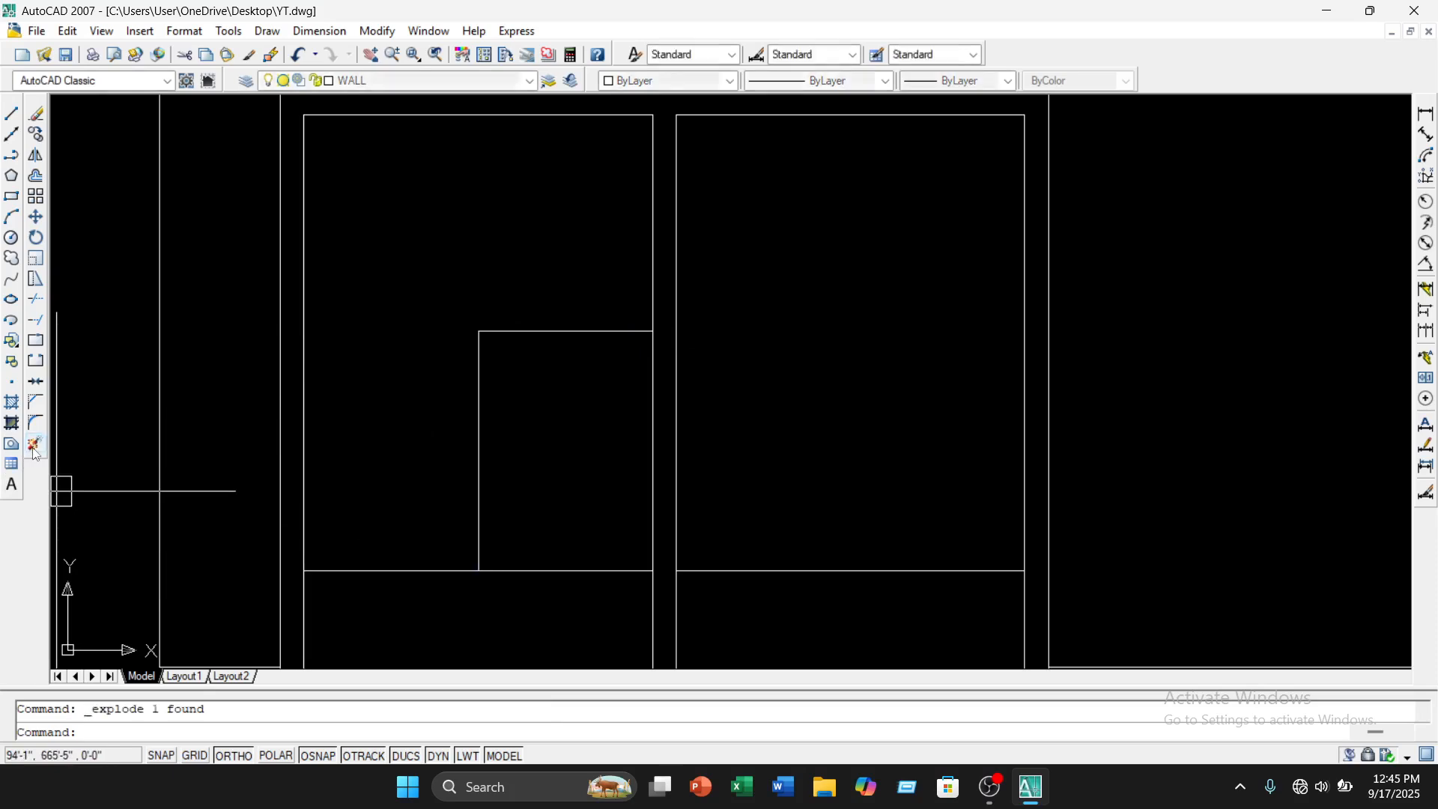
click(552, 330)
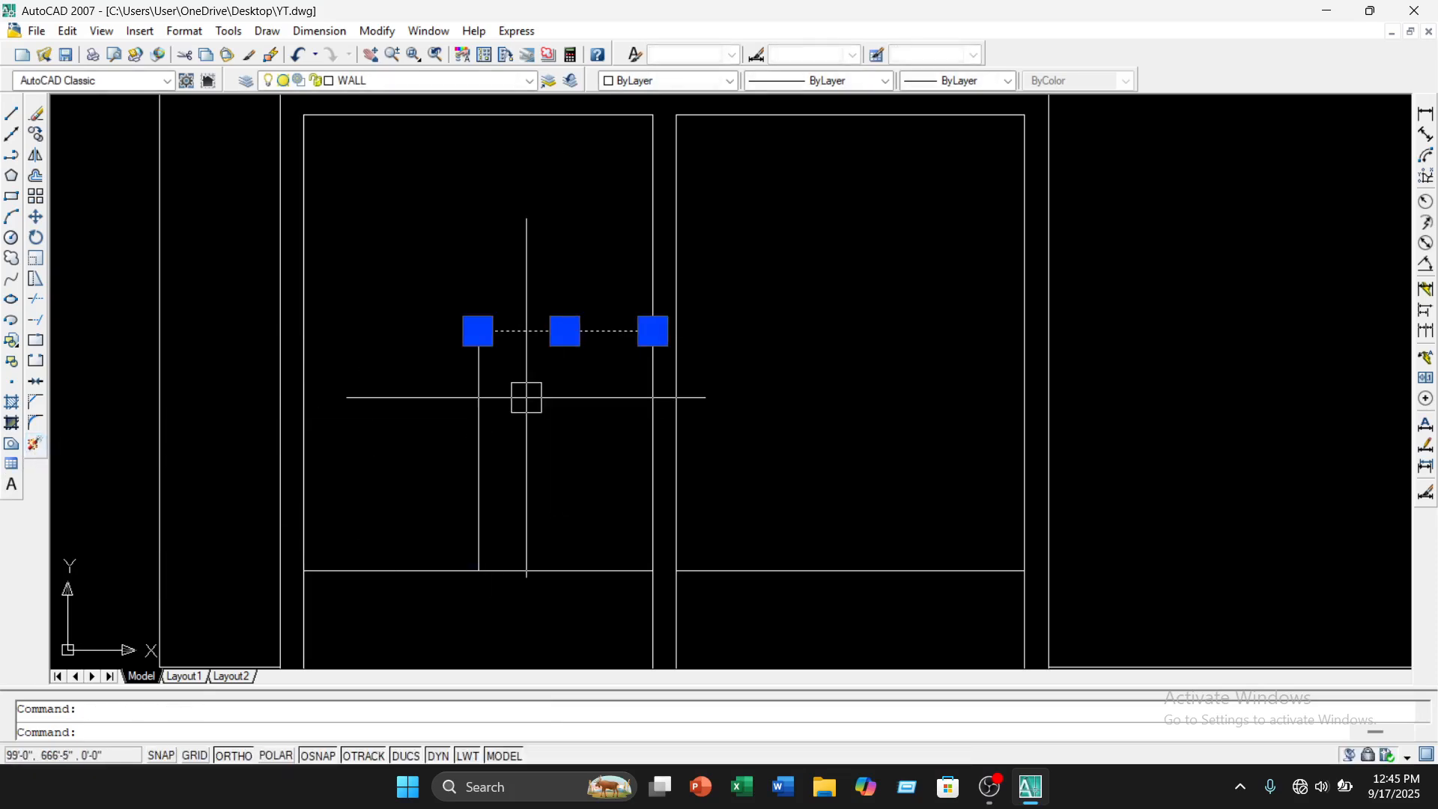
key(Escape)
Offset the exploded outline's top line 6" upward in the left bay
scroll(527, 398, down, 3)
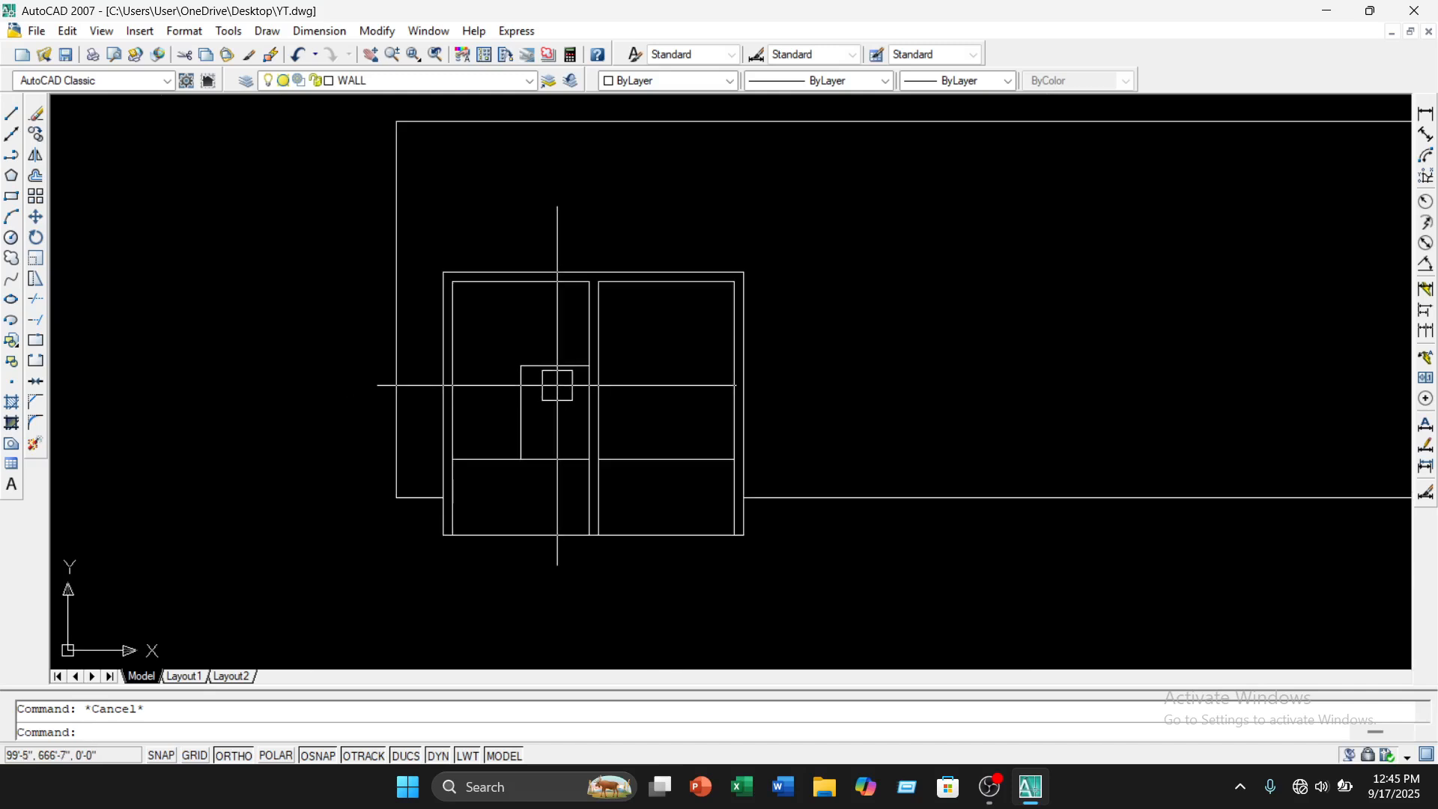
middle_drag(591, 411, 617, 385)
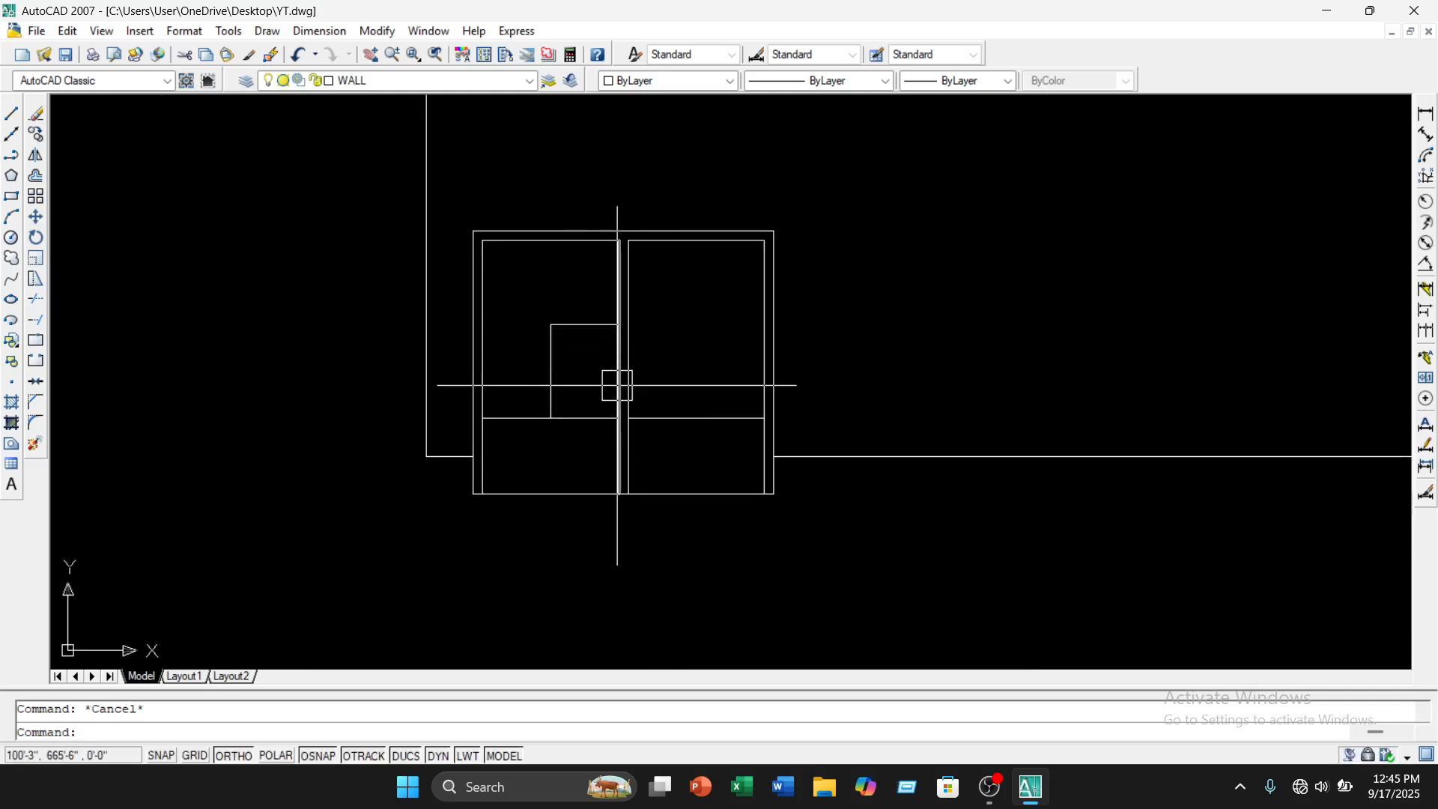
scroll(601, 385, up, 5)
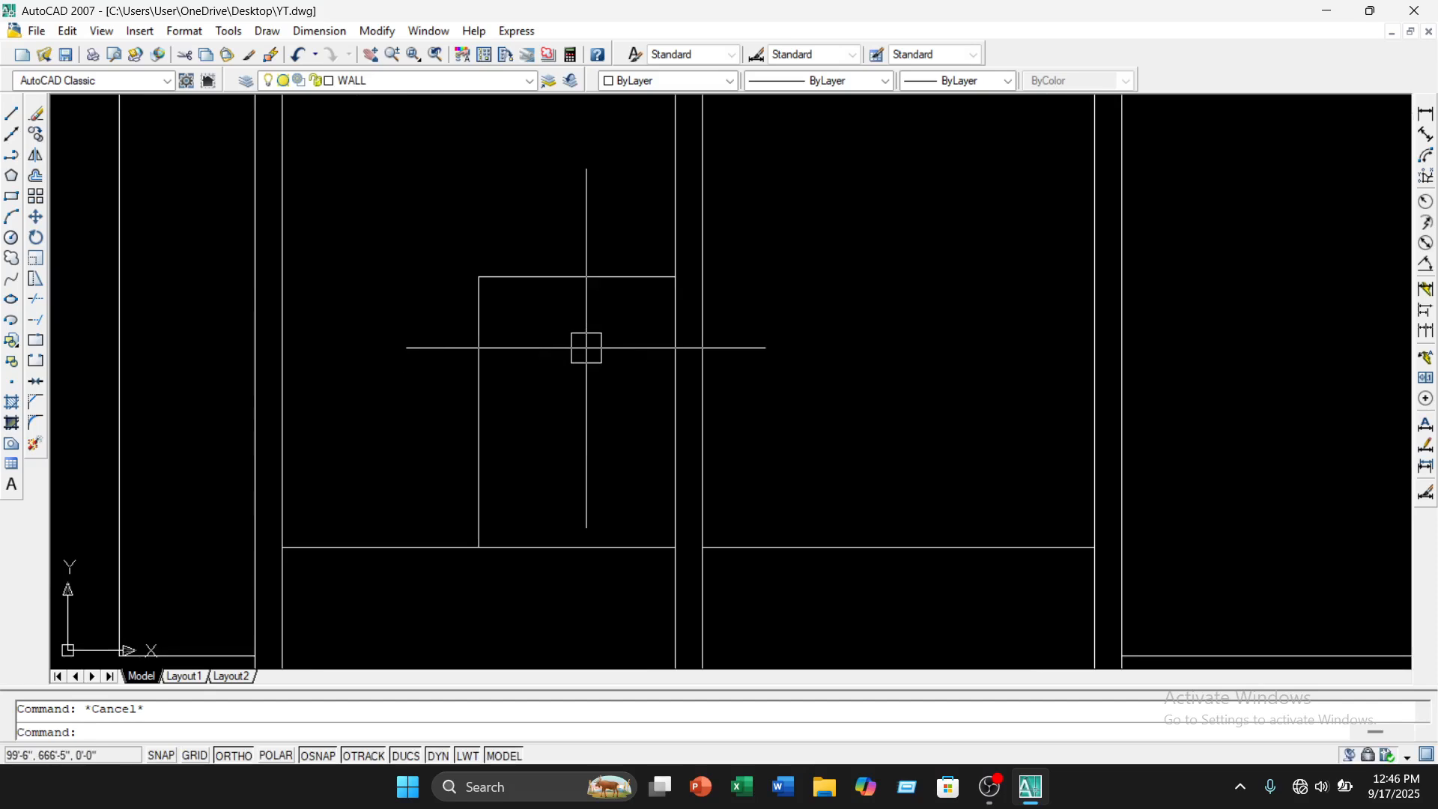
middle_drag(587, 347, 599, 387)
text(o)
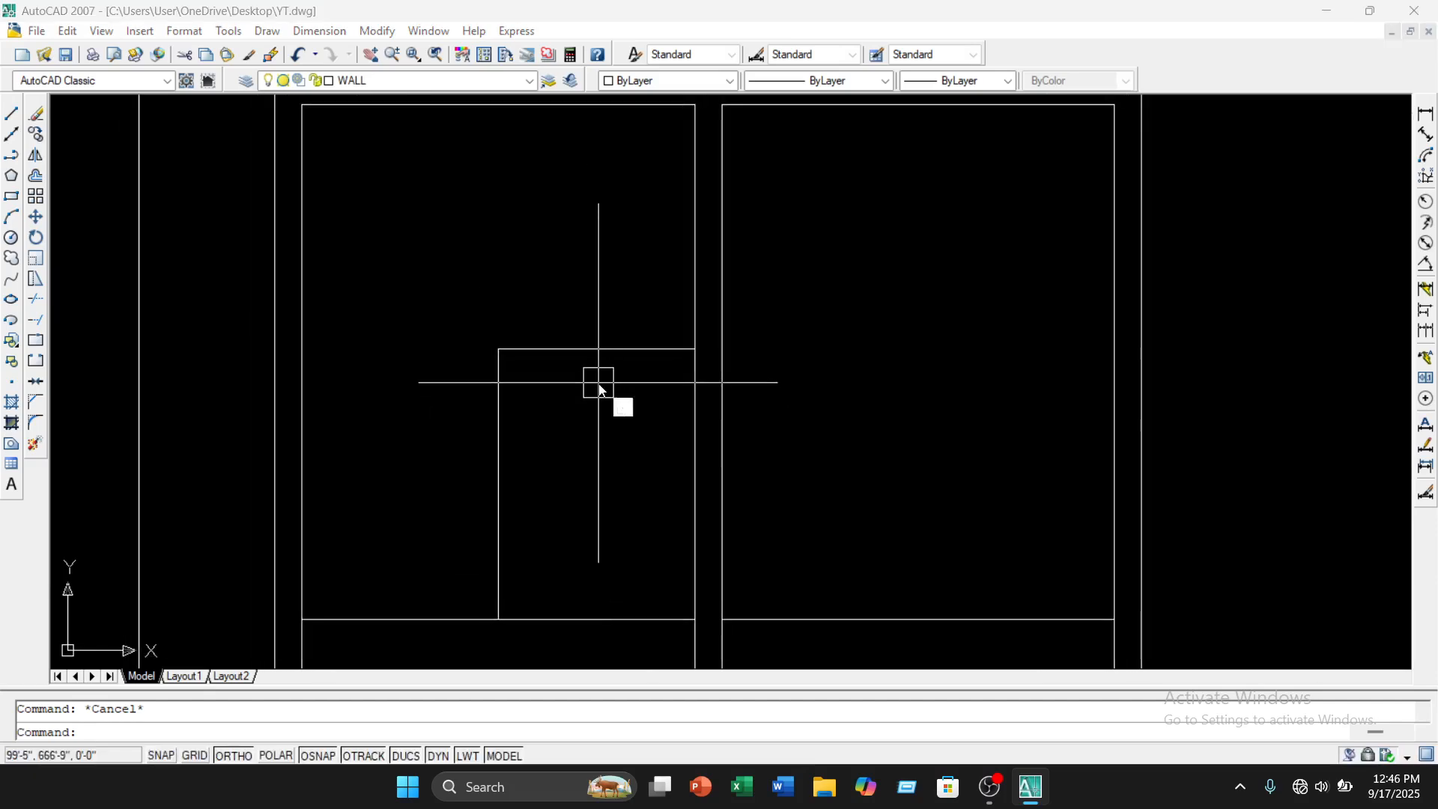
key(Return)
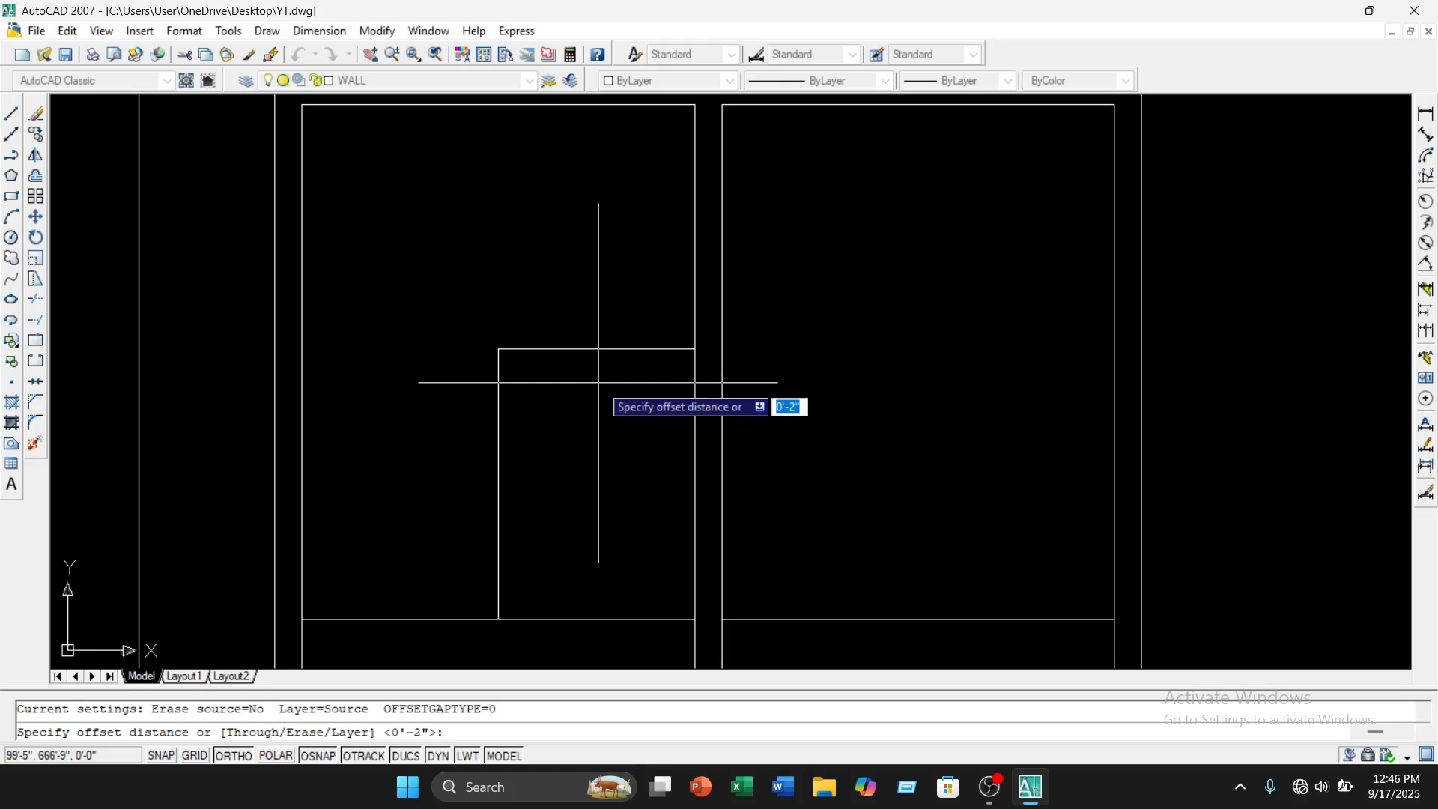
key(Escape)
text(o)
key(Return)
text(6)
key(Return)
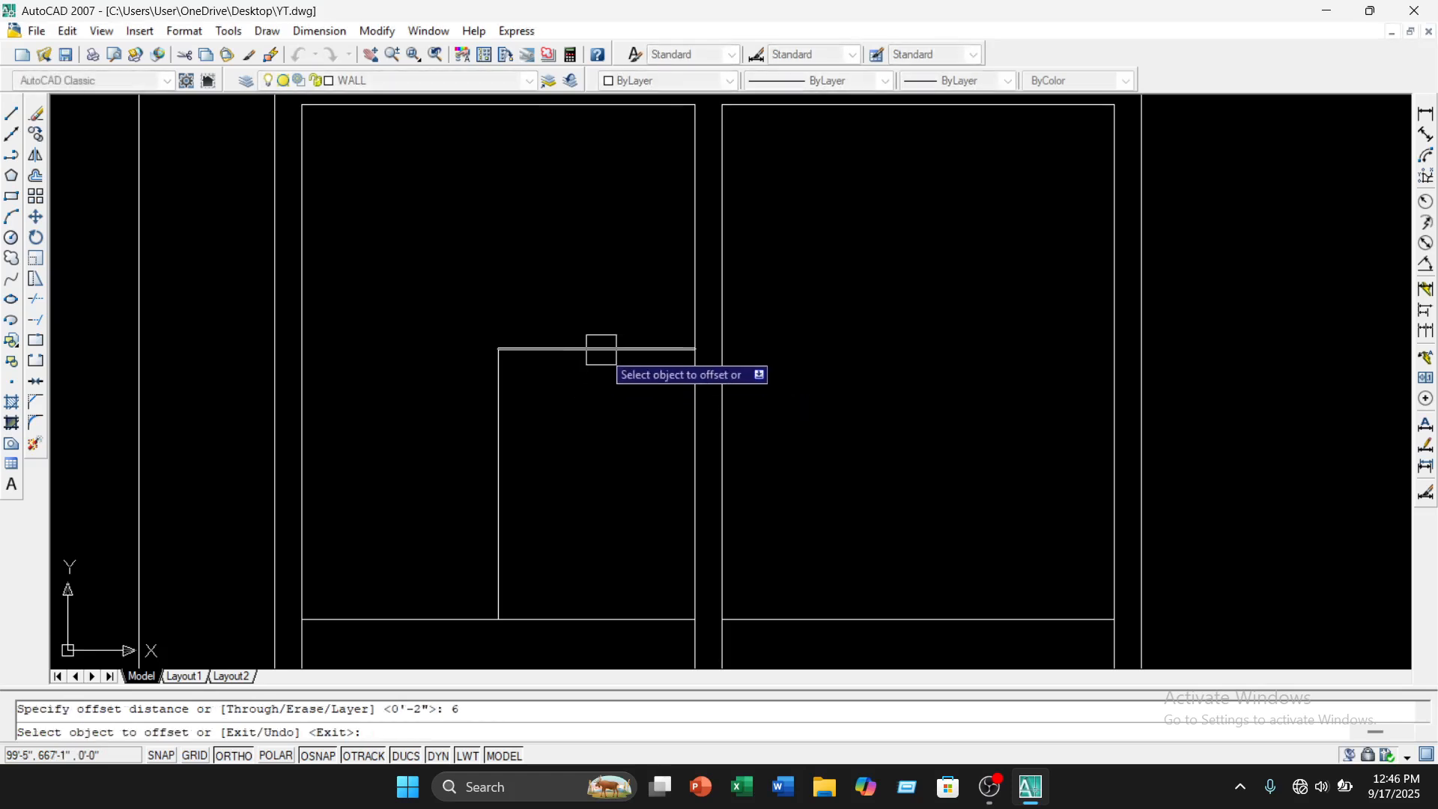
click(600, 348)
click(587, 263)
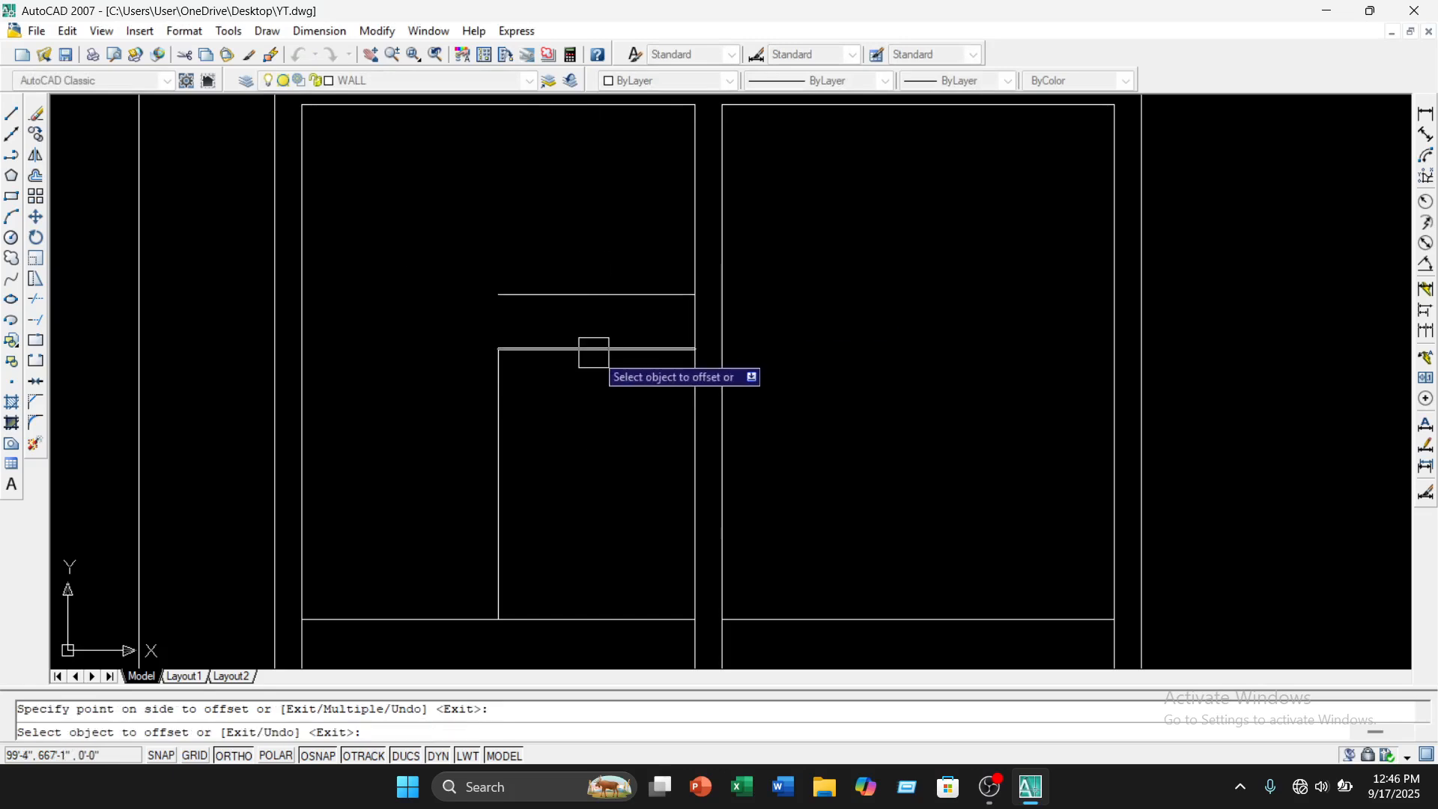
key(Escape)
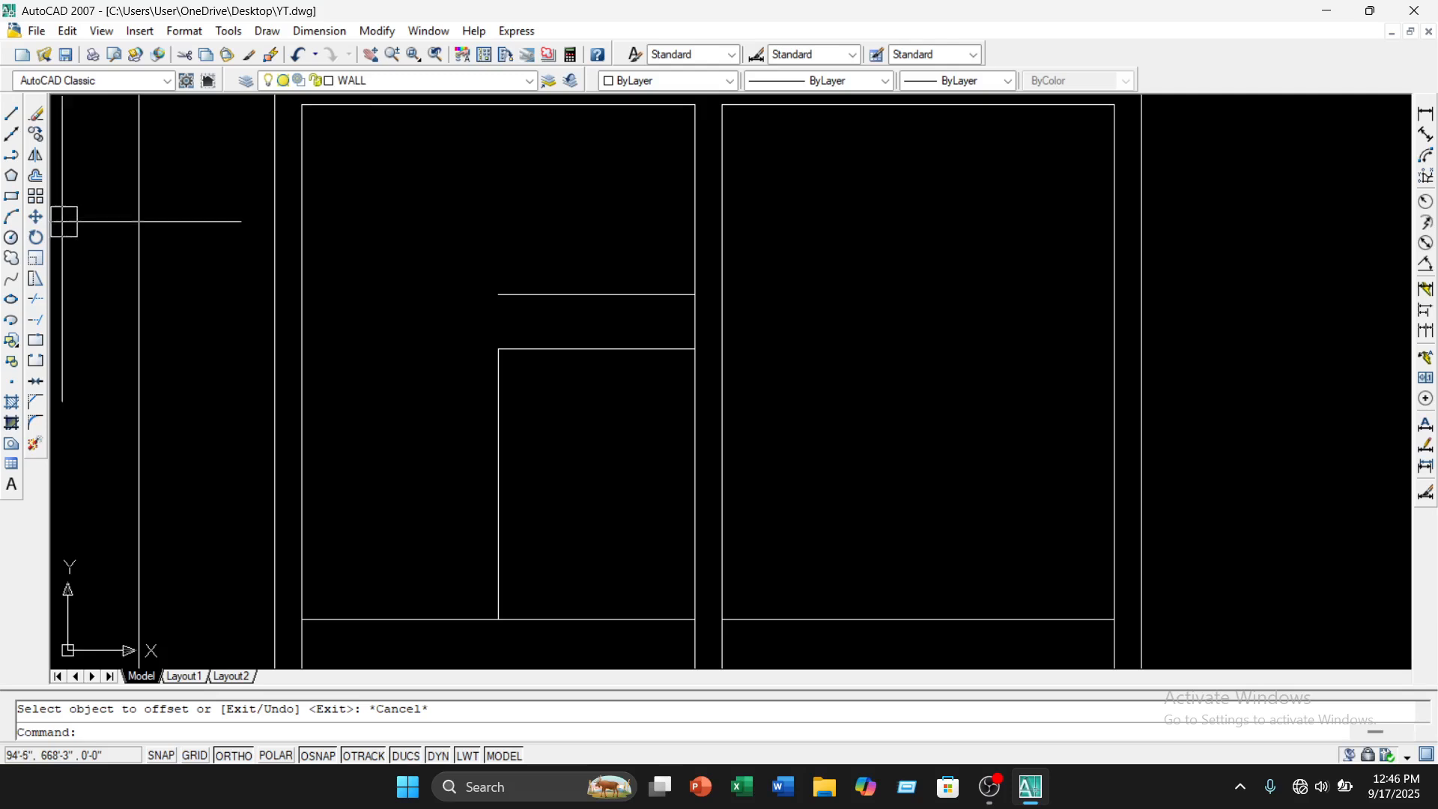
Draw a three-point arc between the outline's upper corners through the midpoint of the 6" offset line, and erase that offset line
click(12, 218)
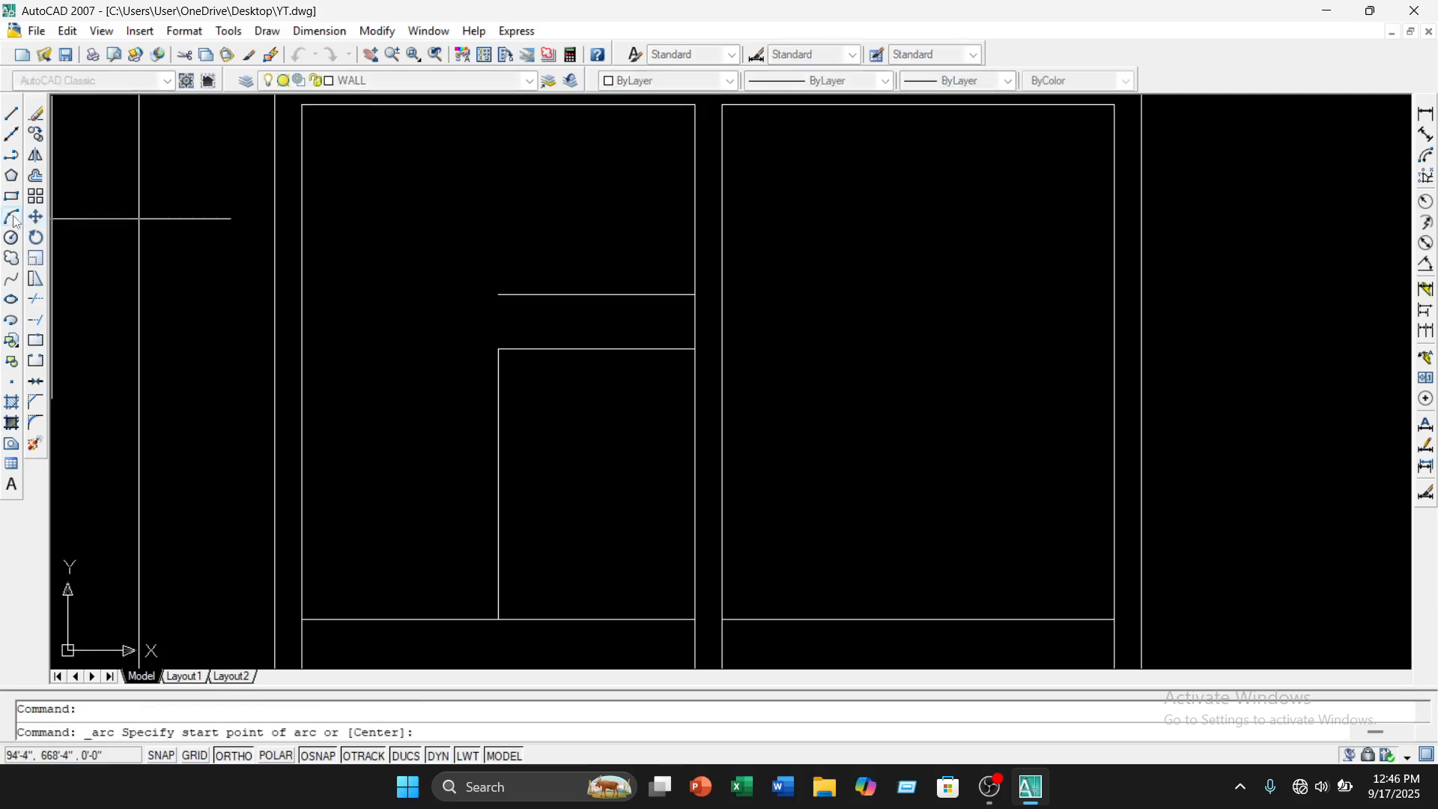
click(499, 349)
click(597, 295)
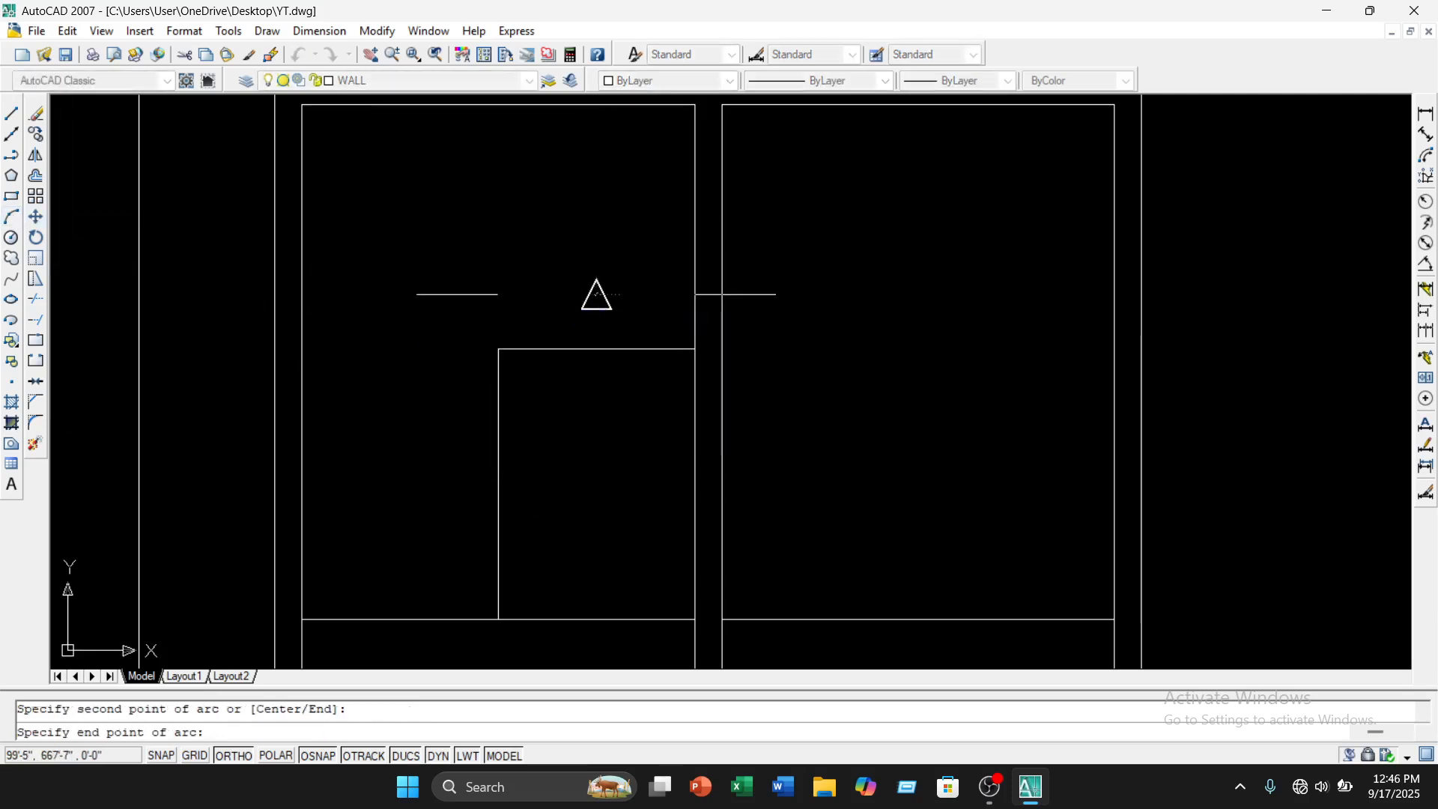
click(694, 349)
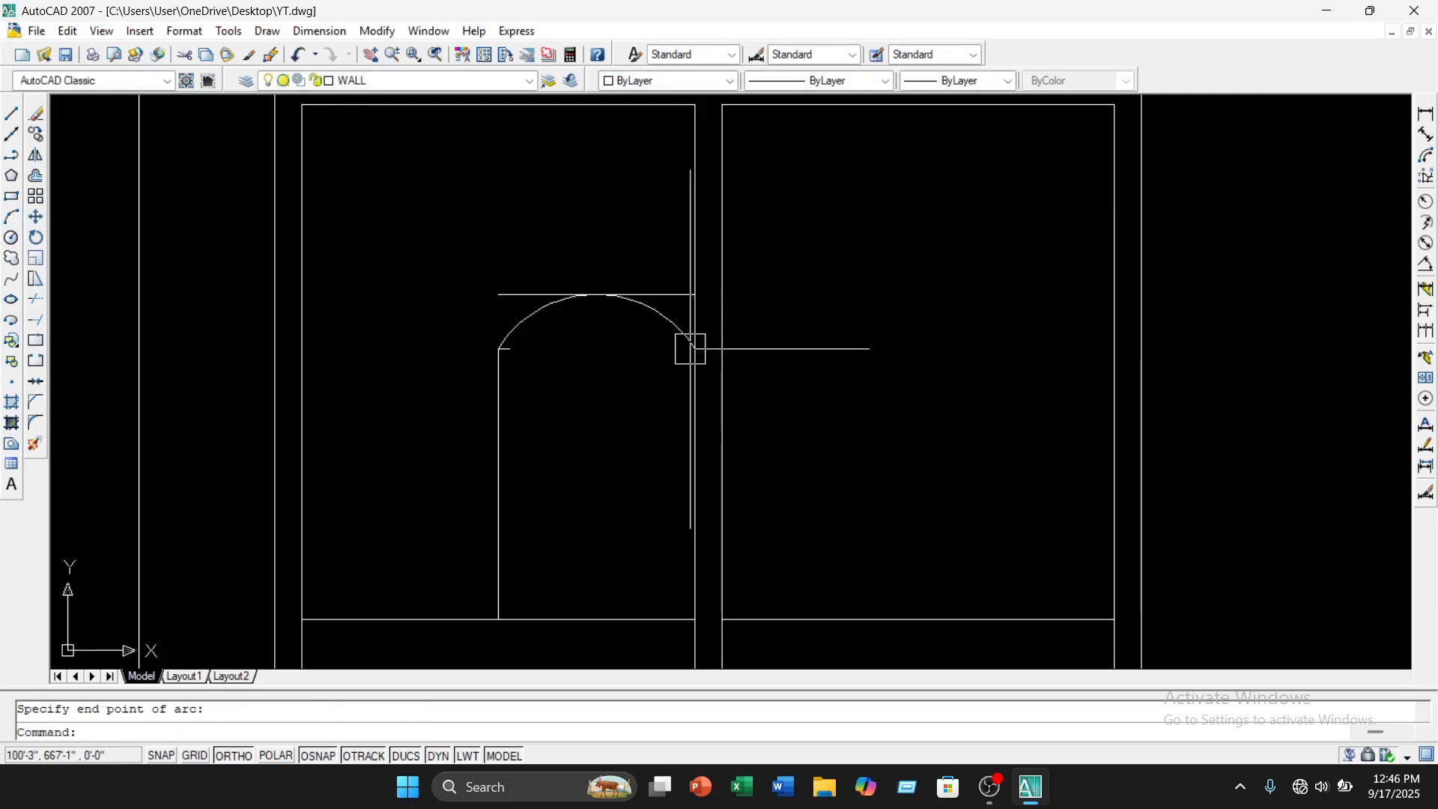
key(Escape)
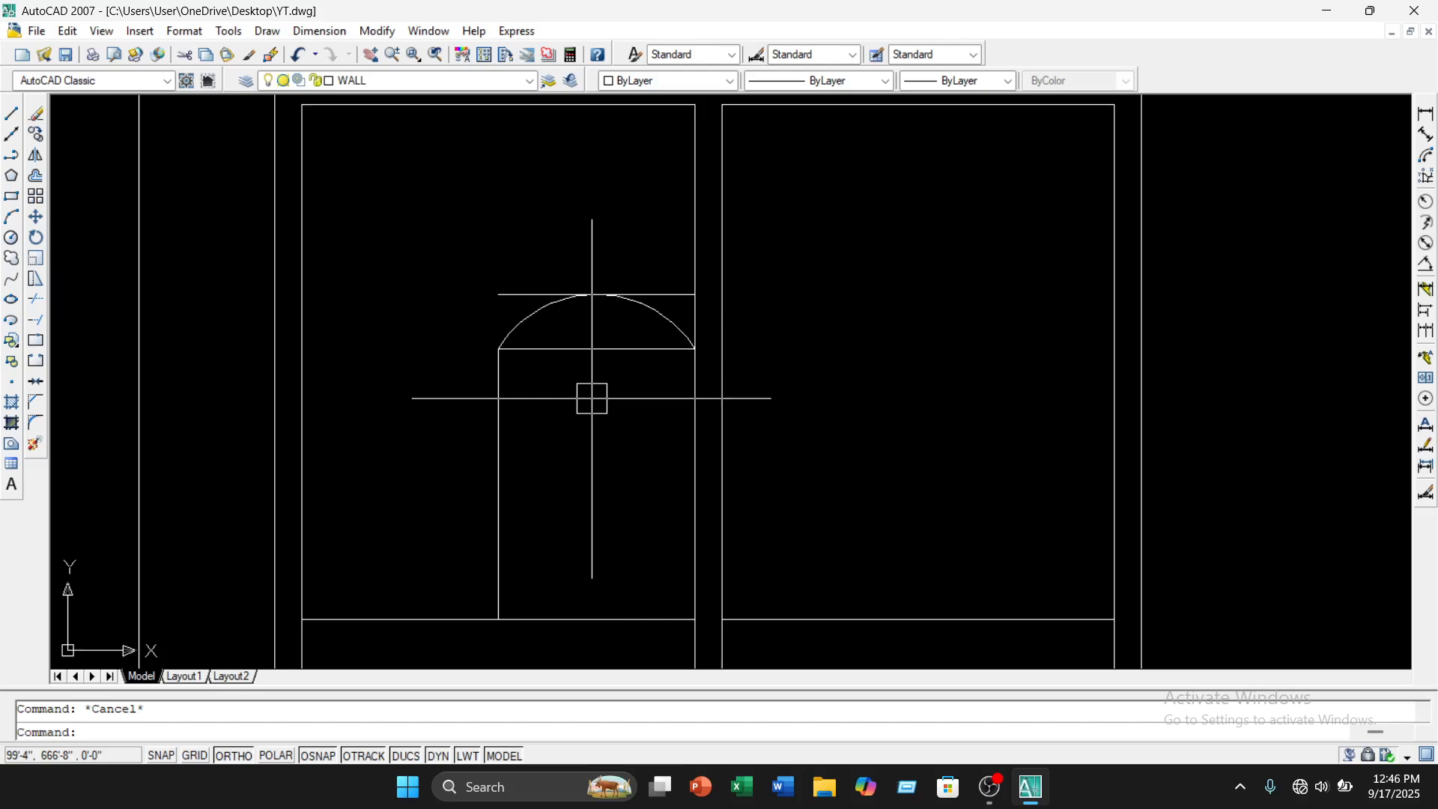
click(498, 295)
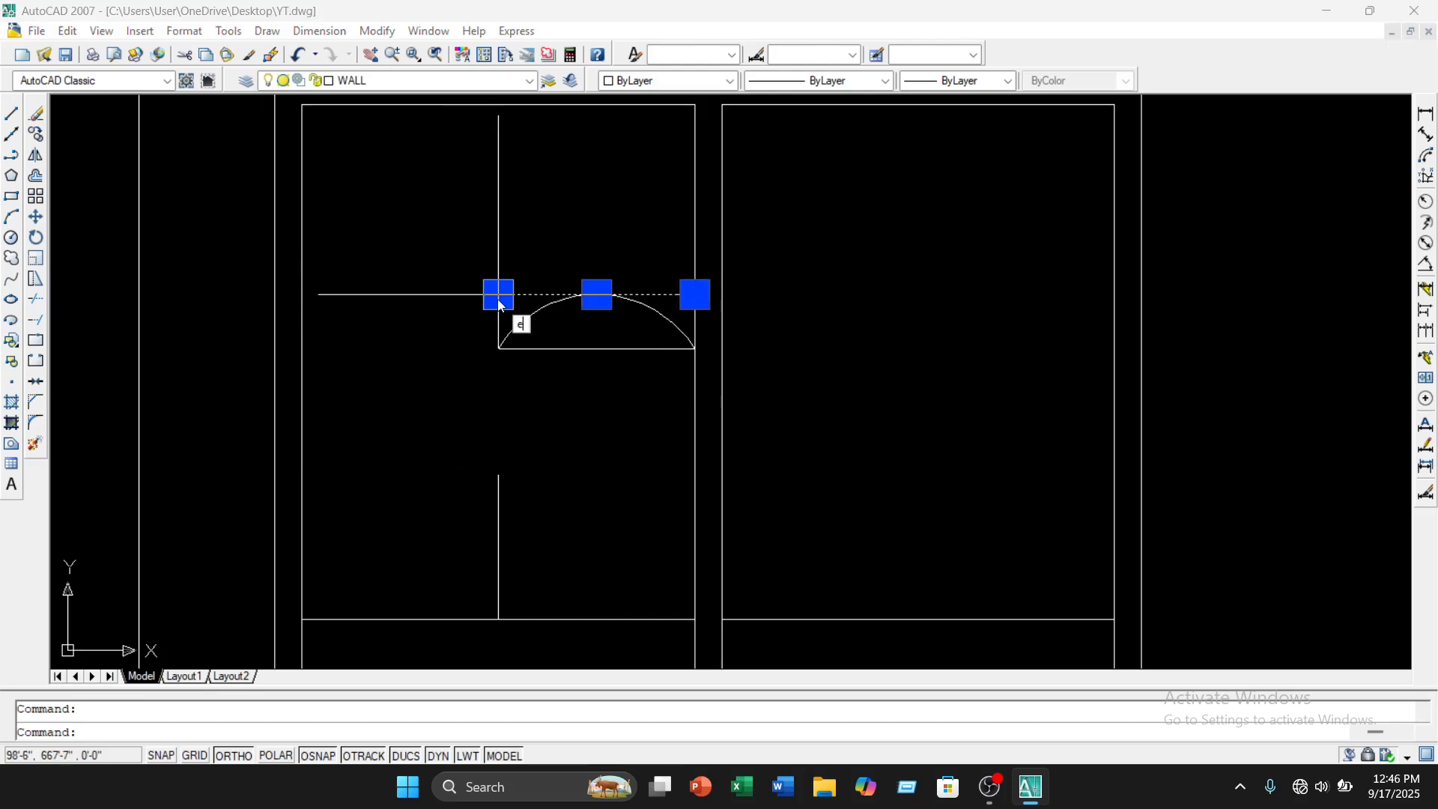
key(Delete)
Offset the left bay's lower horizontal line 2" upward
scroll(531, 302, down, 4)
mouse_move(545, 382)
middle_down()
mouse_move(623, 323)
mouse_move(597, 379)
mouse_move(596, 365)
middle_up()
scroll(608, 339, up, 3)
scroll(495, 514, up, 1)
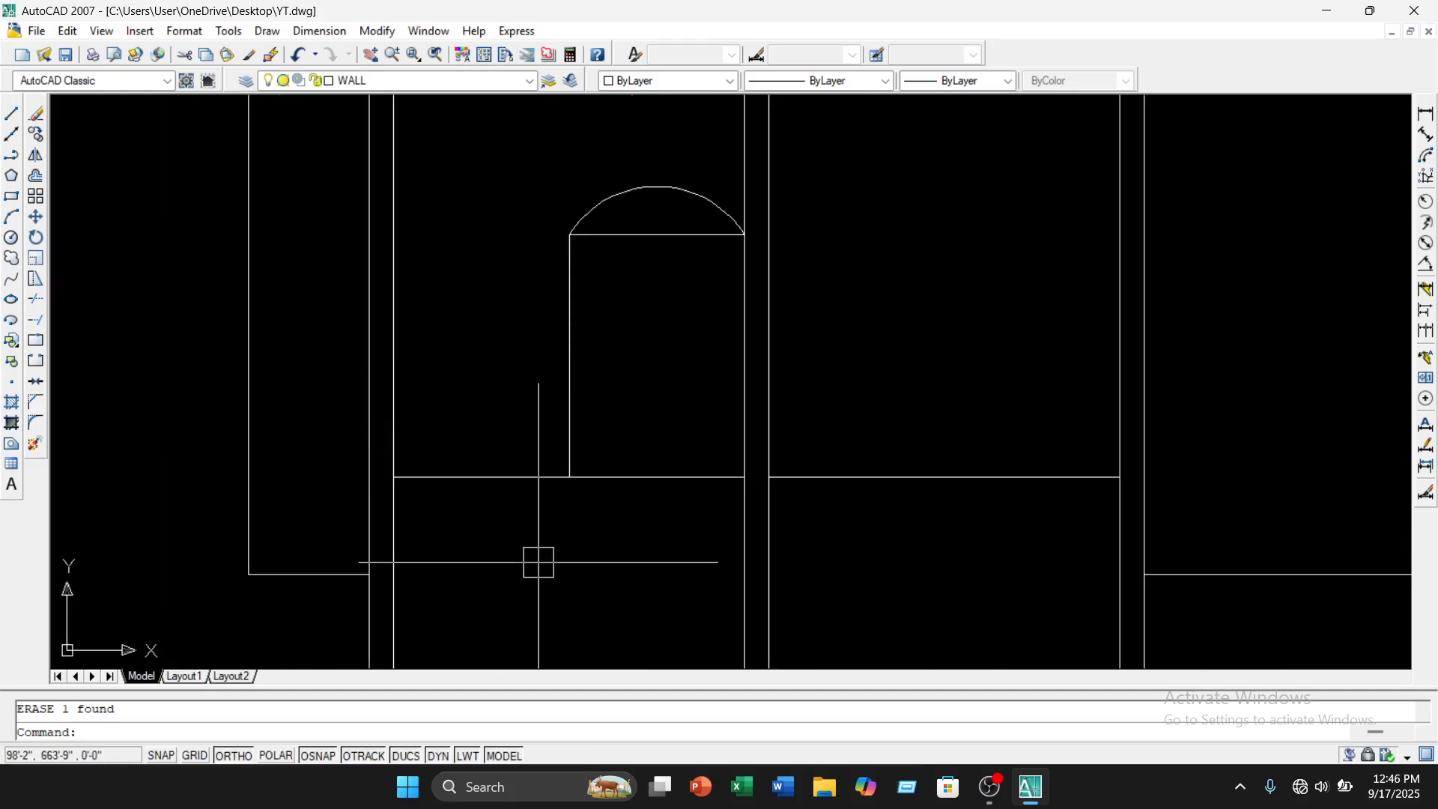
text(o)
key(Return)
text(2)
key(Return)
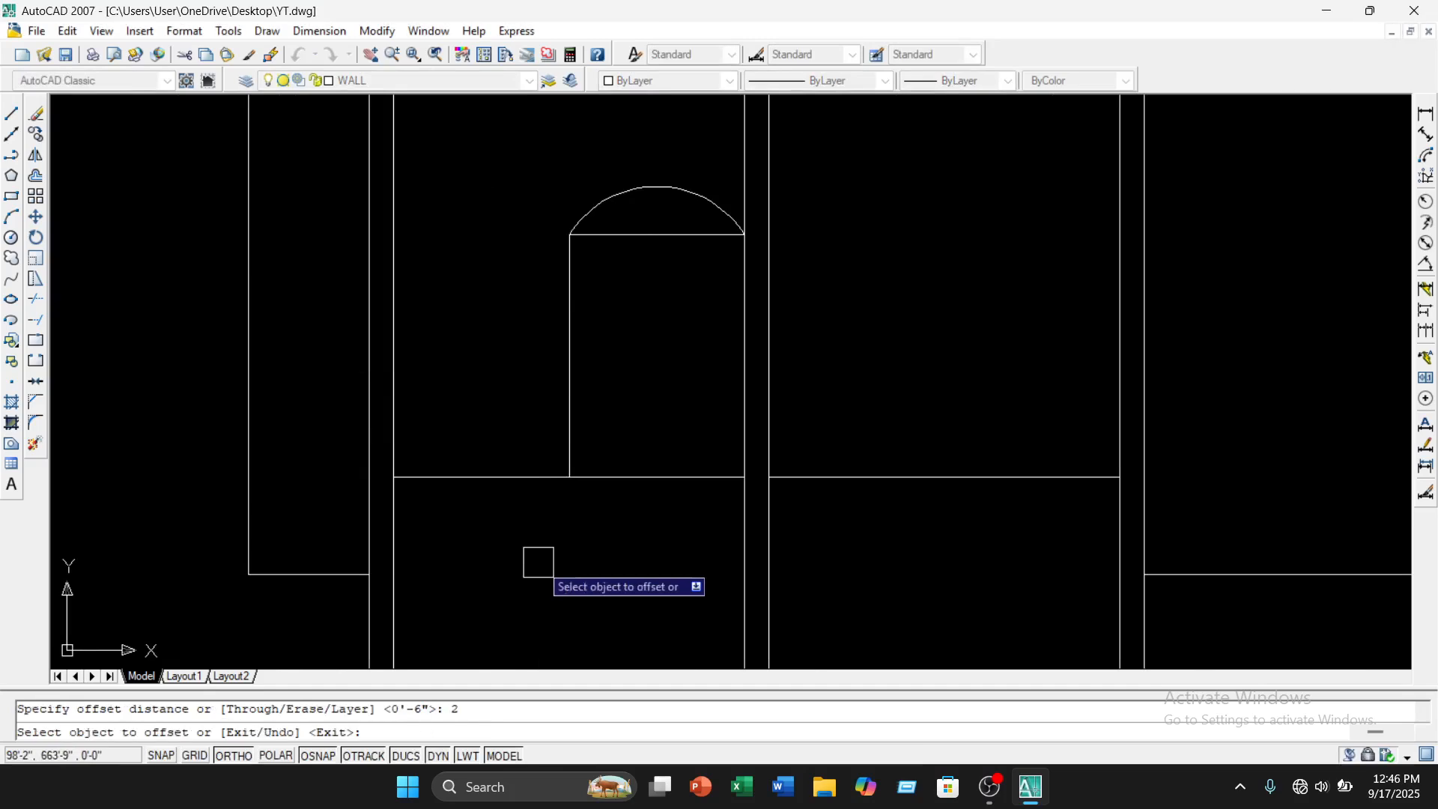
click(498, 477)
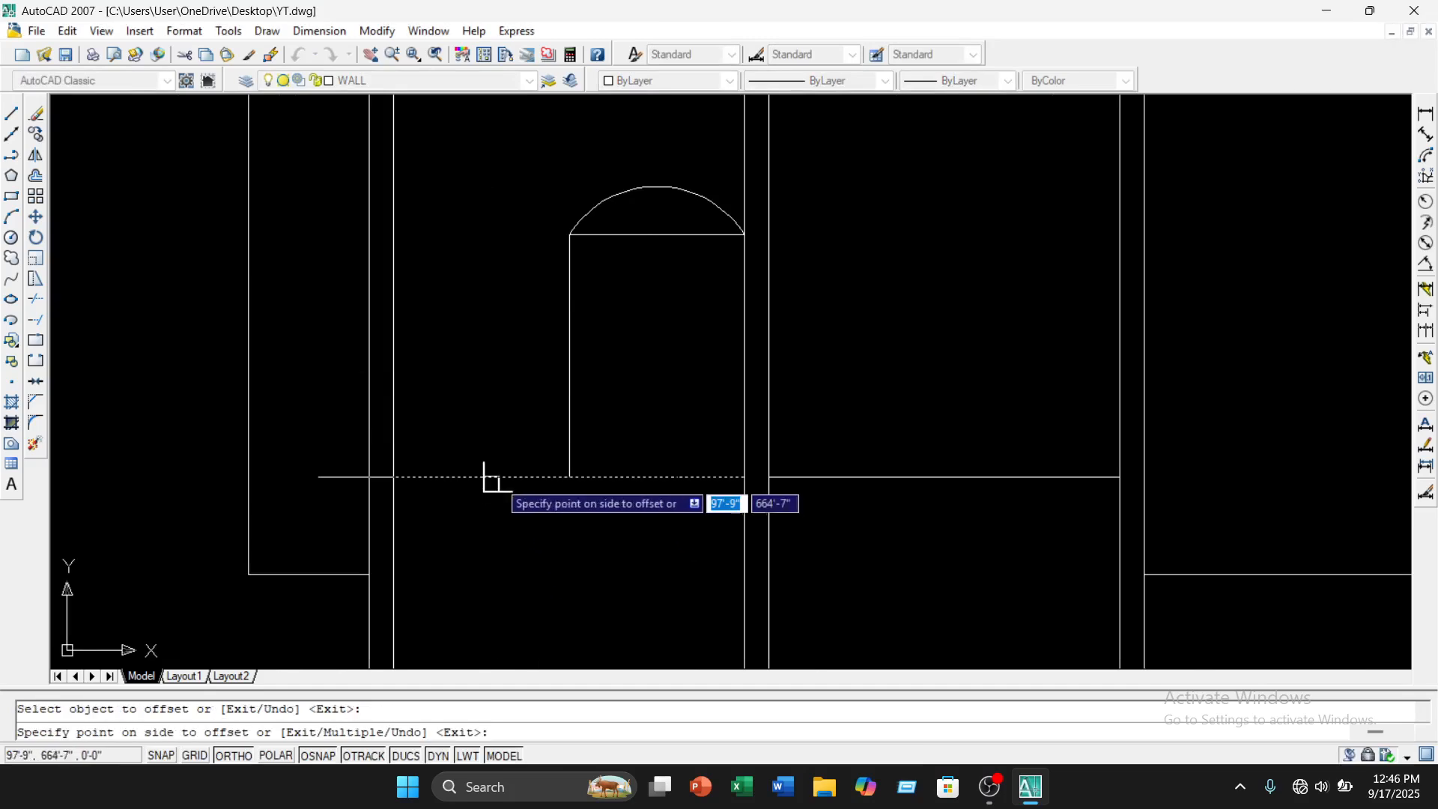
click(478, 420)
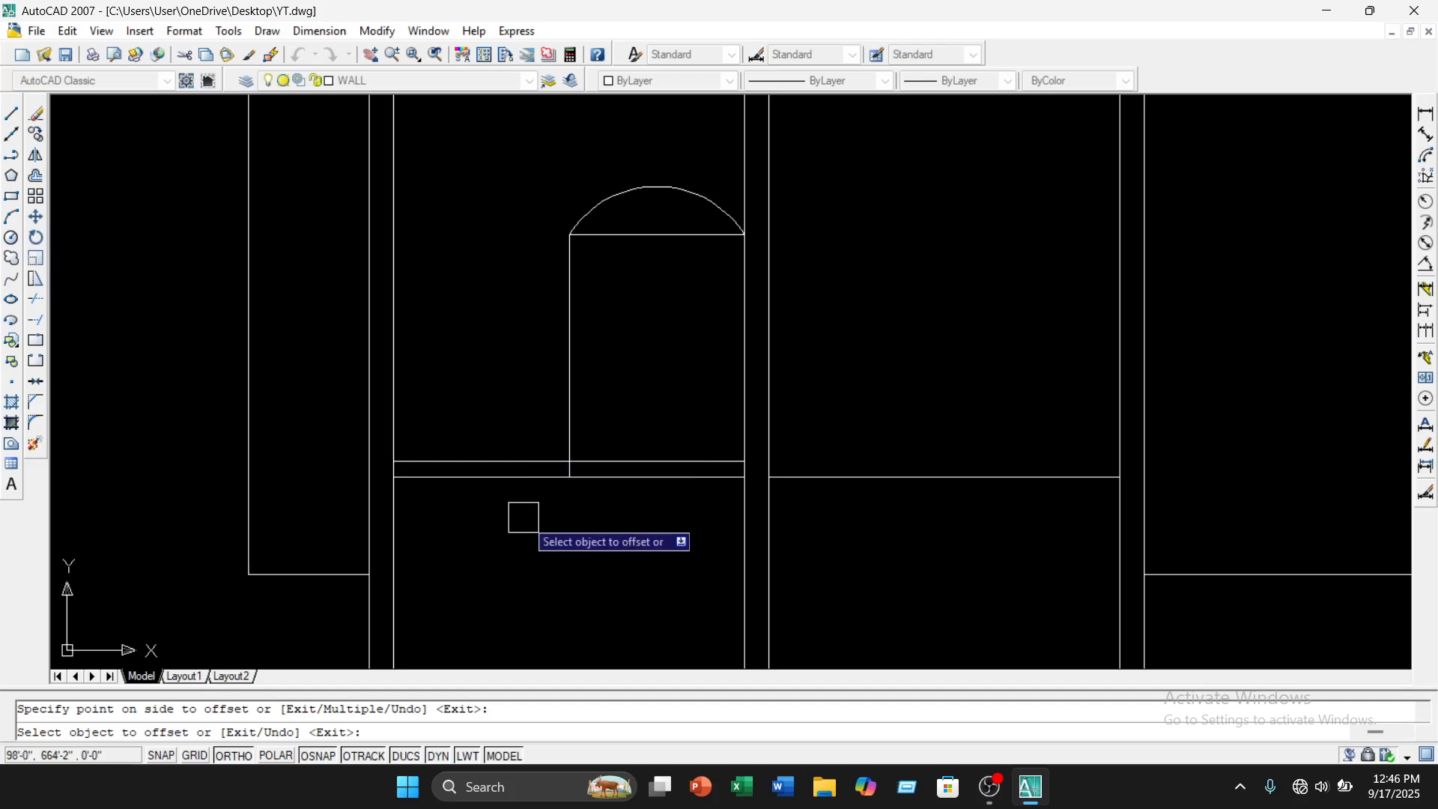
key(Escape)
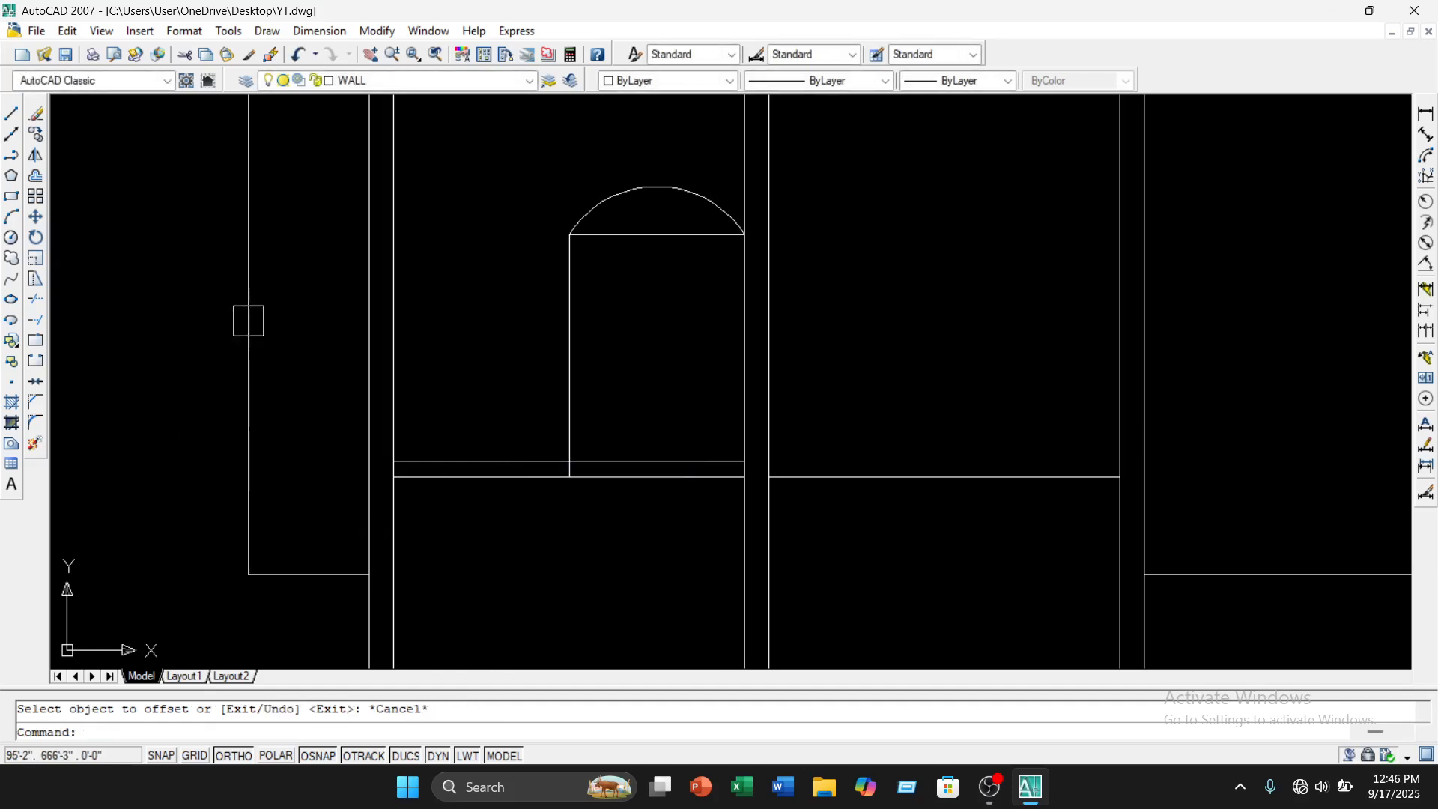
Draw a rectangle between the two horizontal lines 2" apart, from the frame's inner edge to the arched outline's vertical line
click(11, 195)
scroll(311, 382, up, 5)
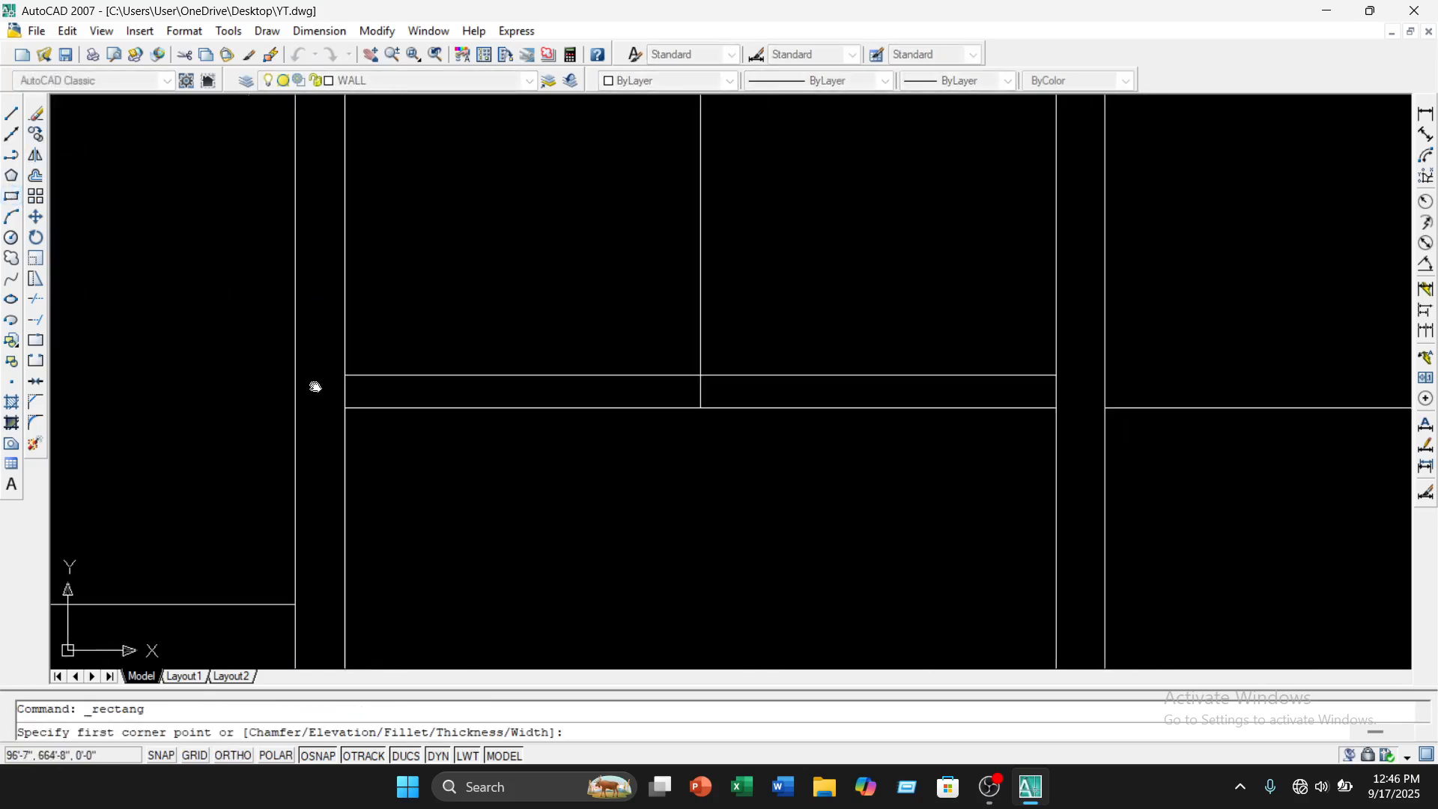
click(367, 356)
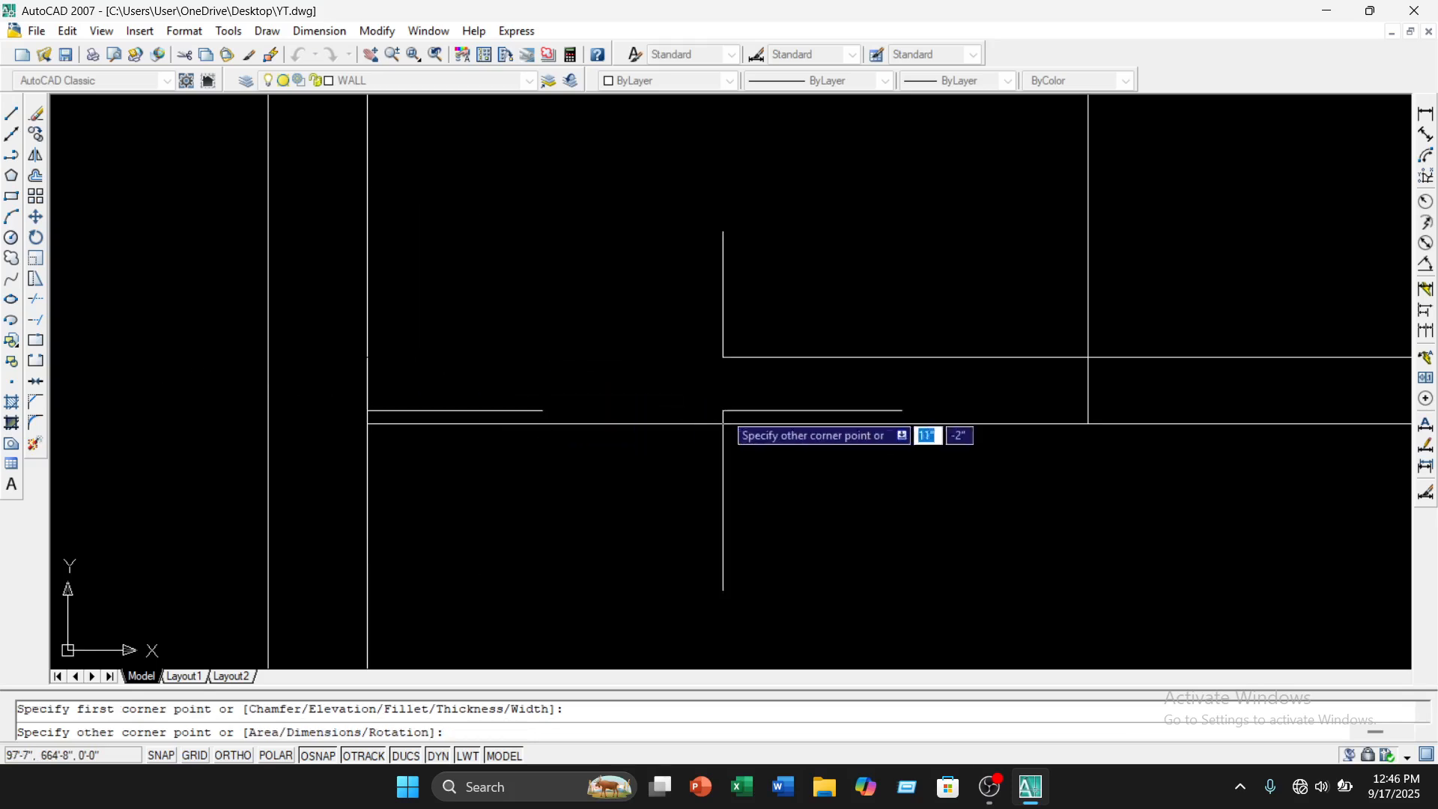
click(1086, 423)
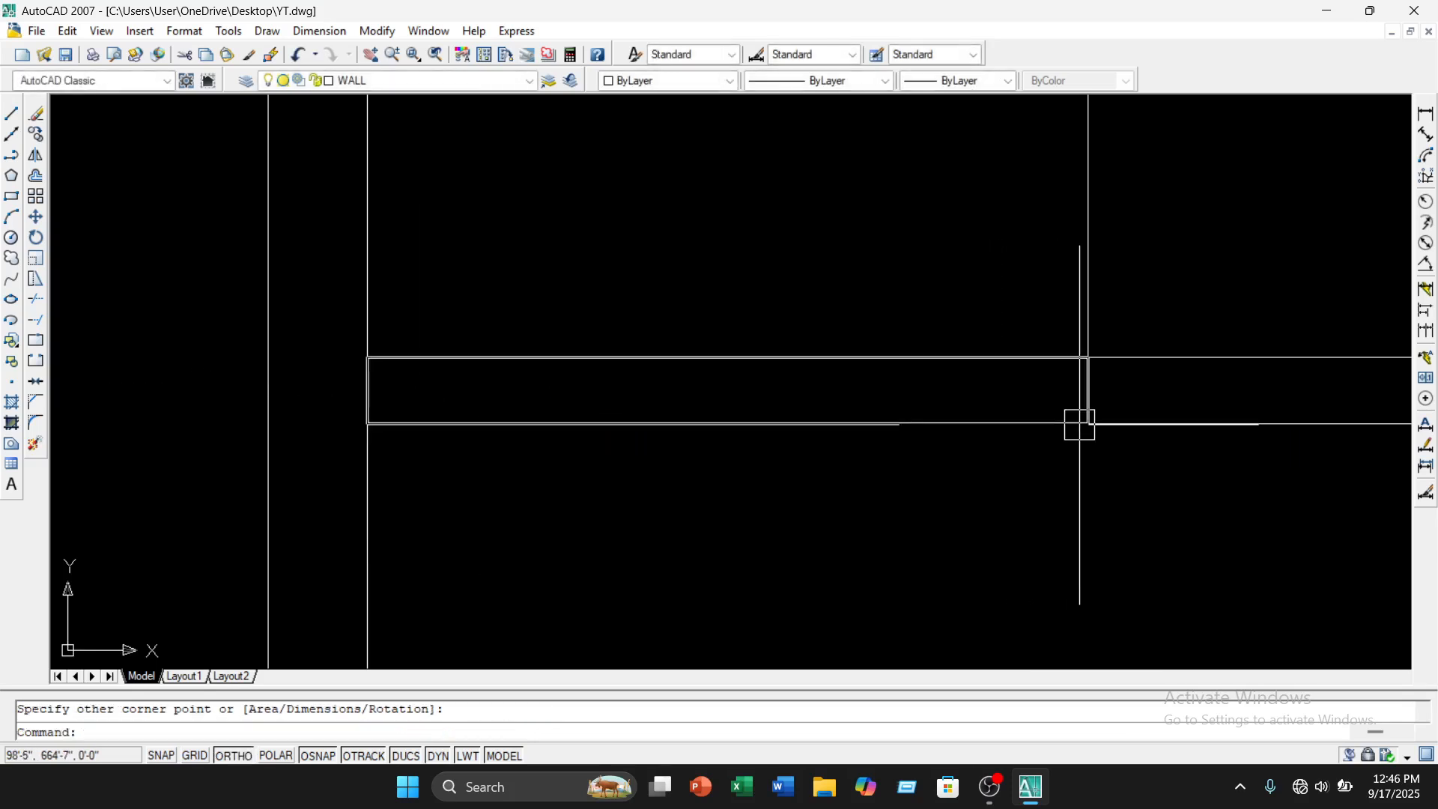
key(Escape)
Erase the full-width horizontal line offset 2" above the left bay's lower line, keeping the rail rectangle
middle_drag(995, 506, 768, 538)
scroll(779, 524, down, 4)
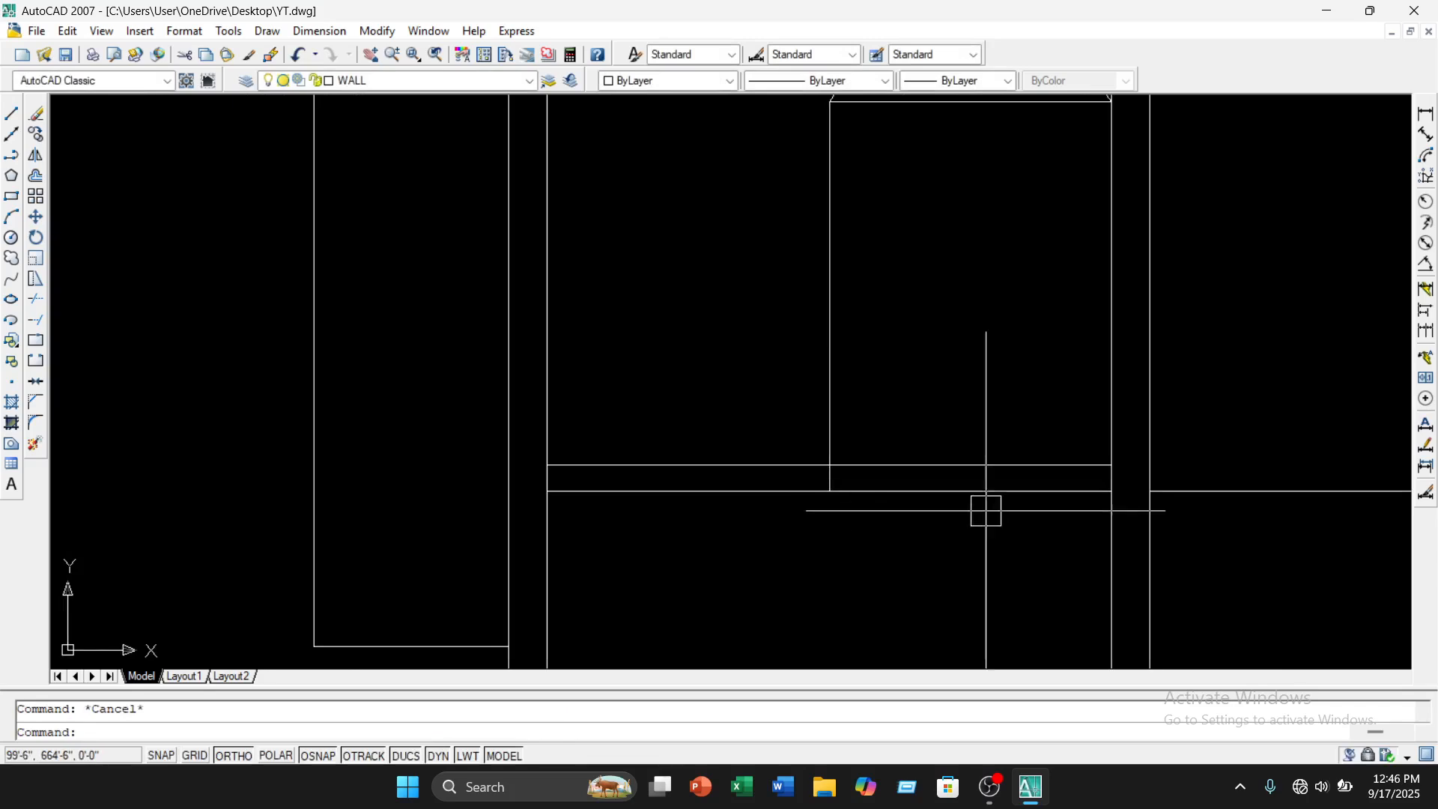
click(980, 474)
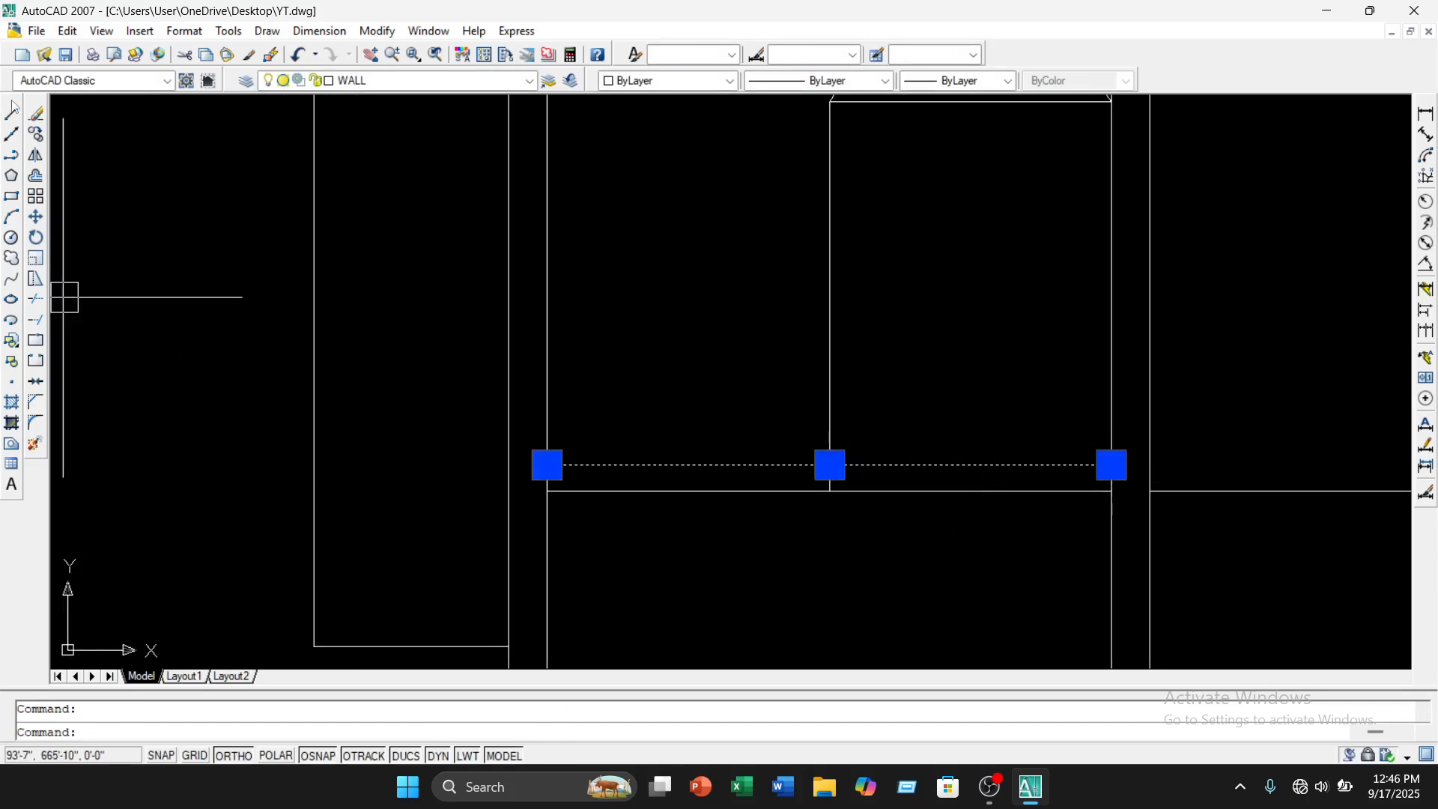
click(37, 116)
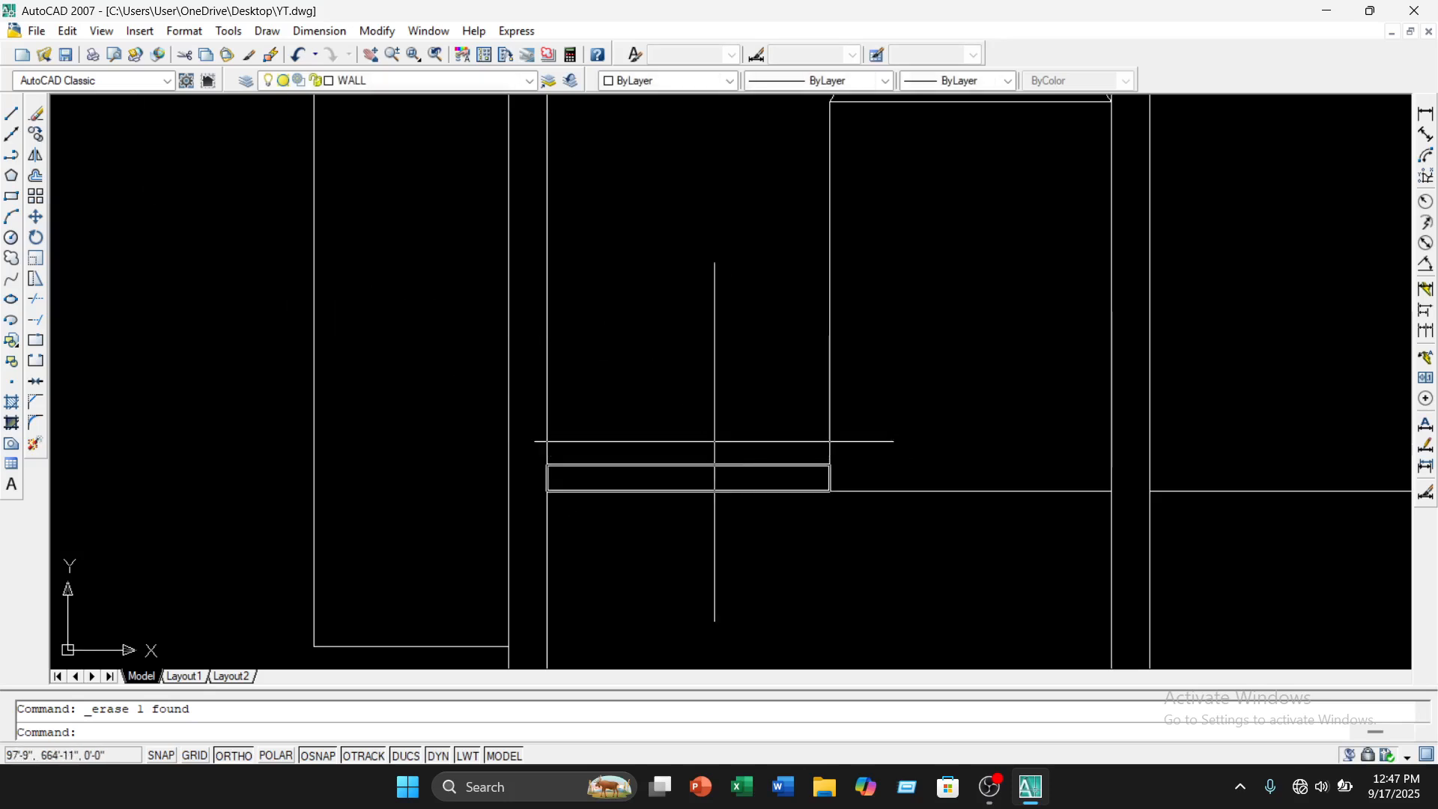
Try moving the 2" rail rectangle straight up by eye in the left bay, and undo that move
middle_drag(713, 444, 674, 386)
click(685, 407)
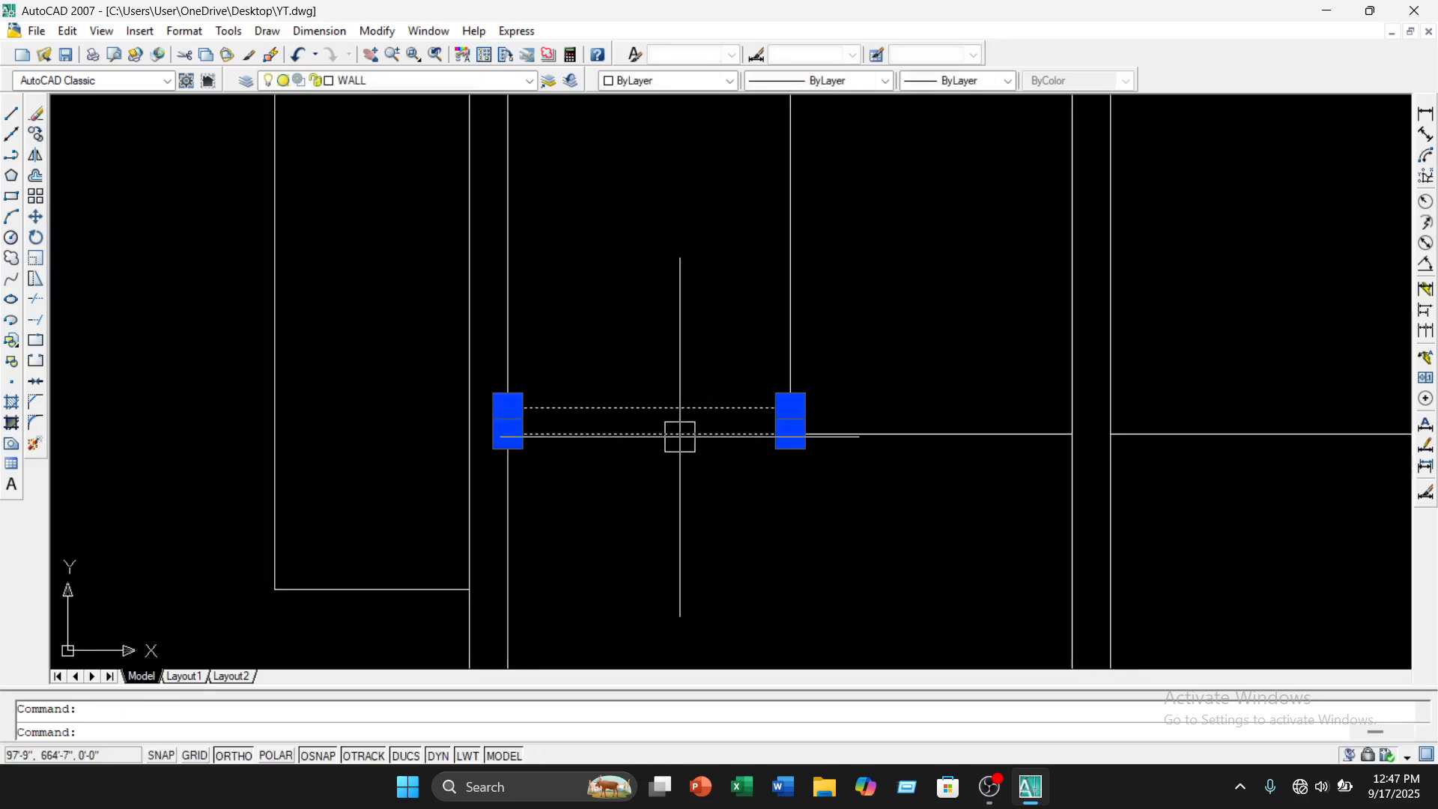
key(Return)
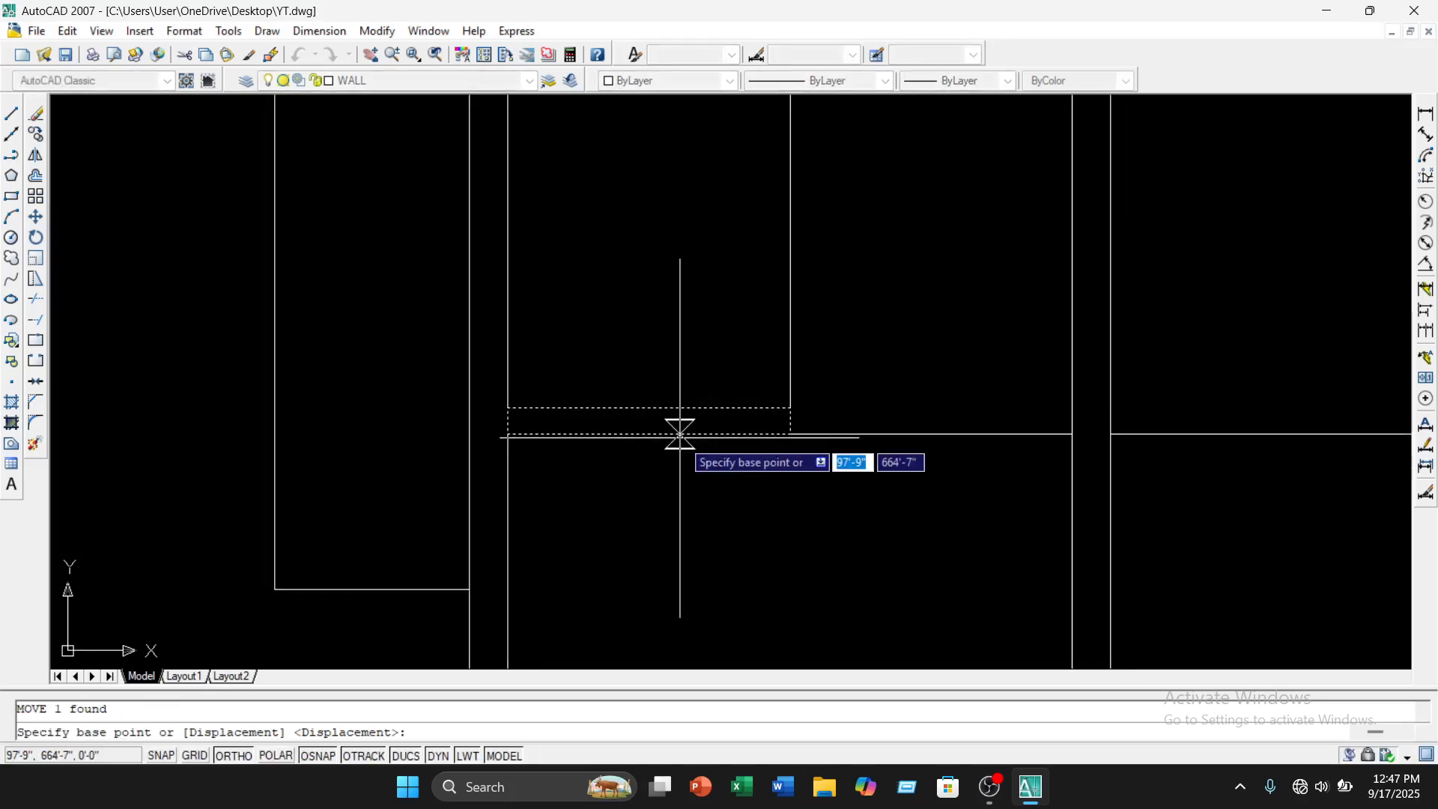
click(647, 408)
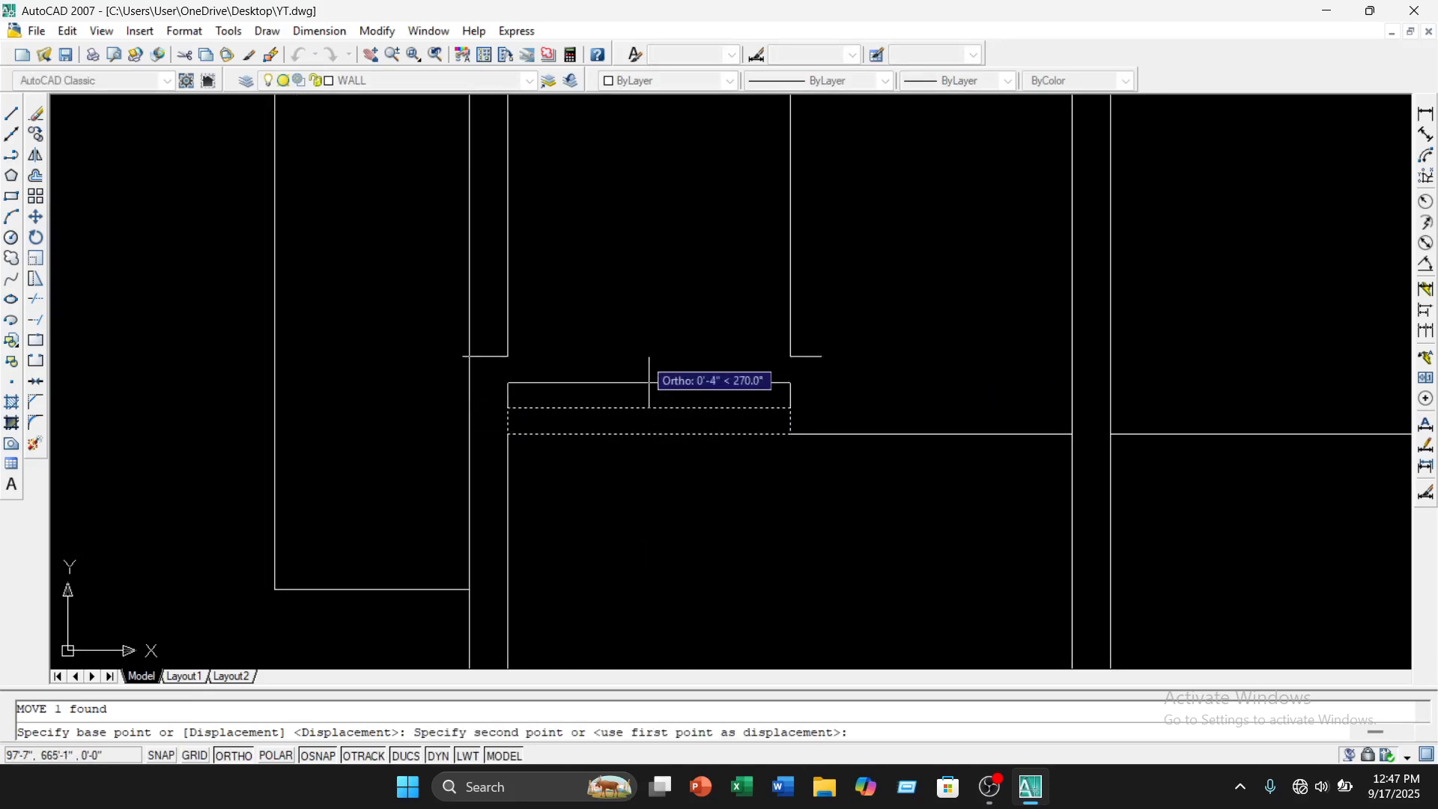
click(642, 342)
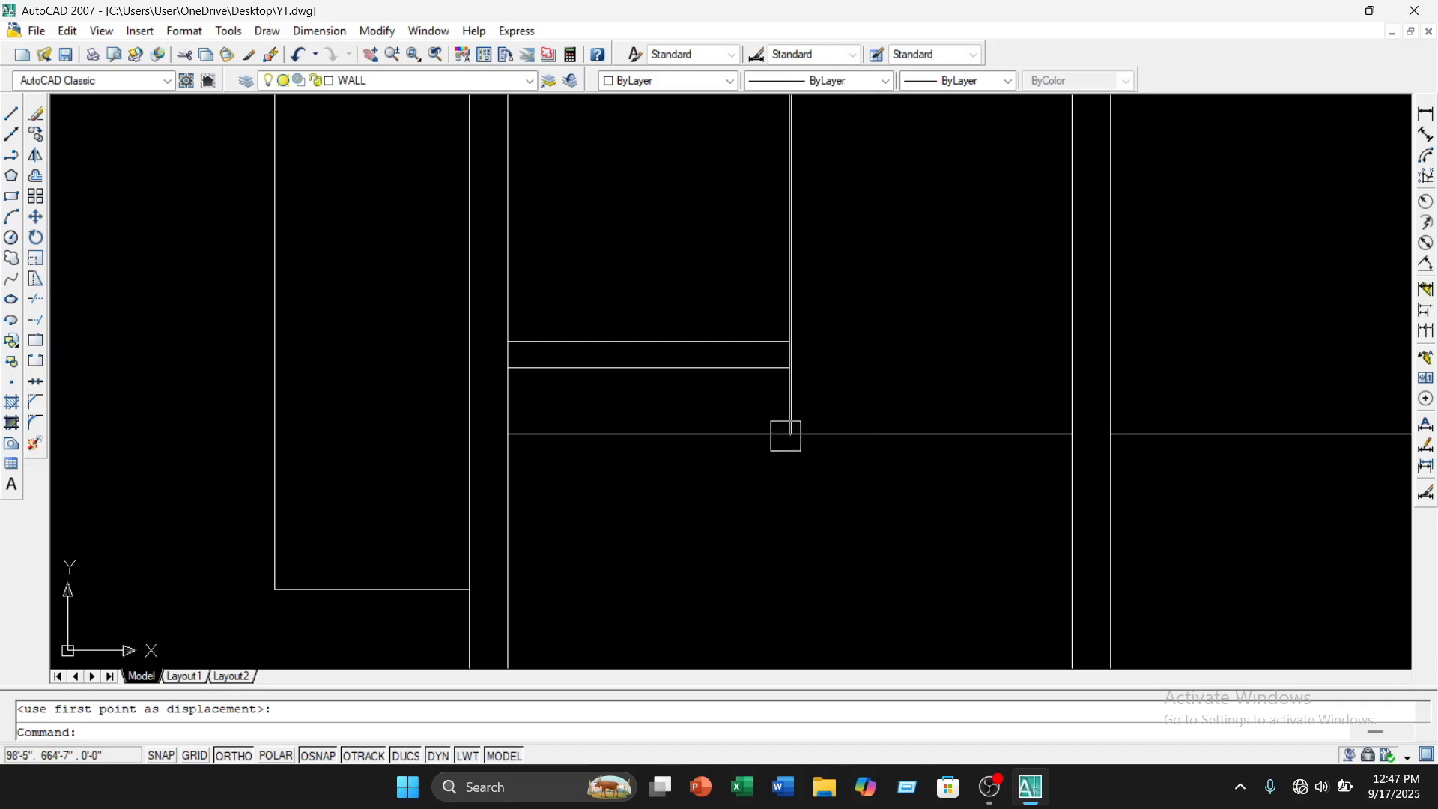
click(664, 367)
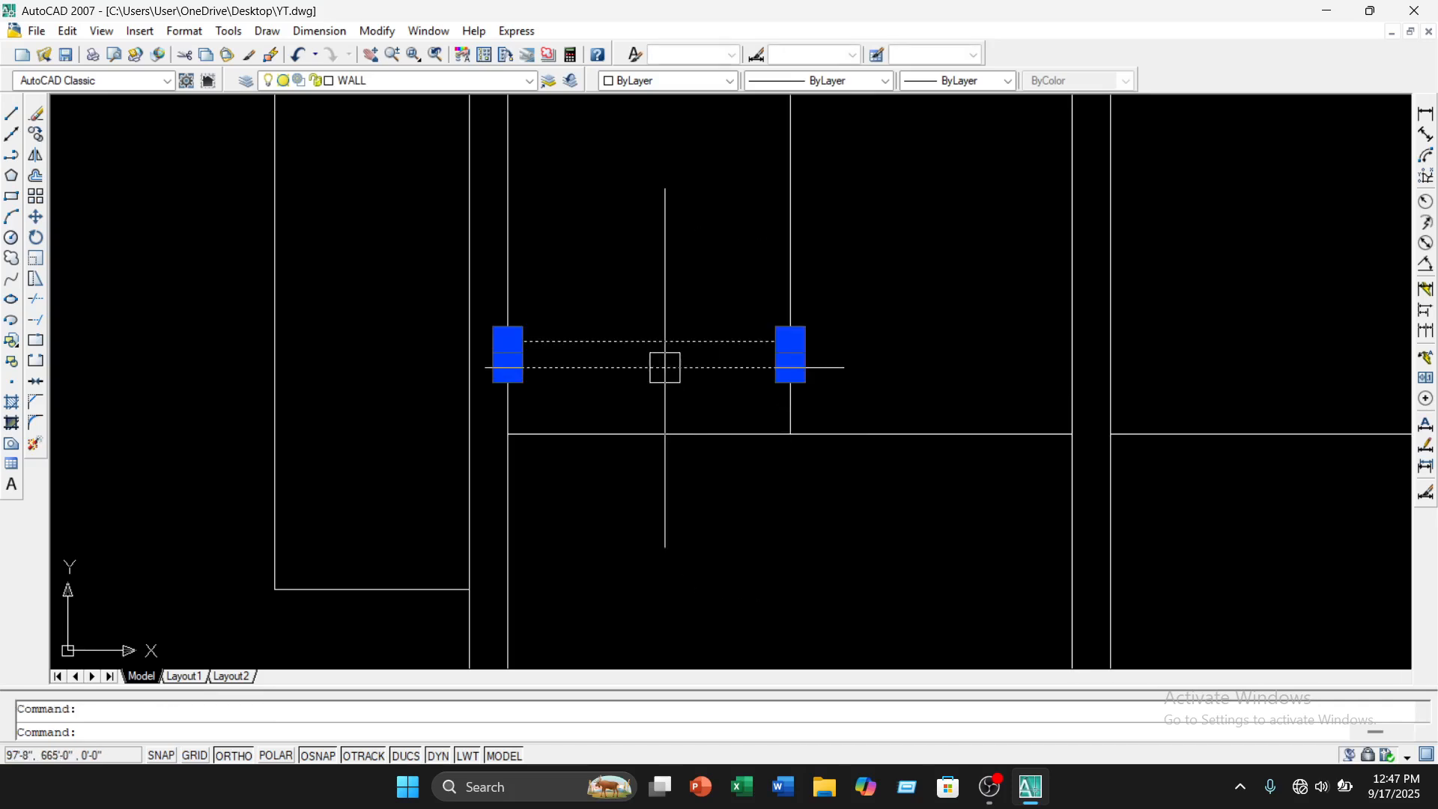
key(Escape)
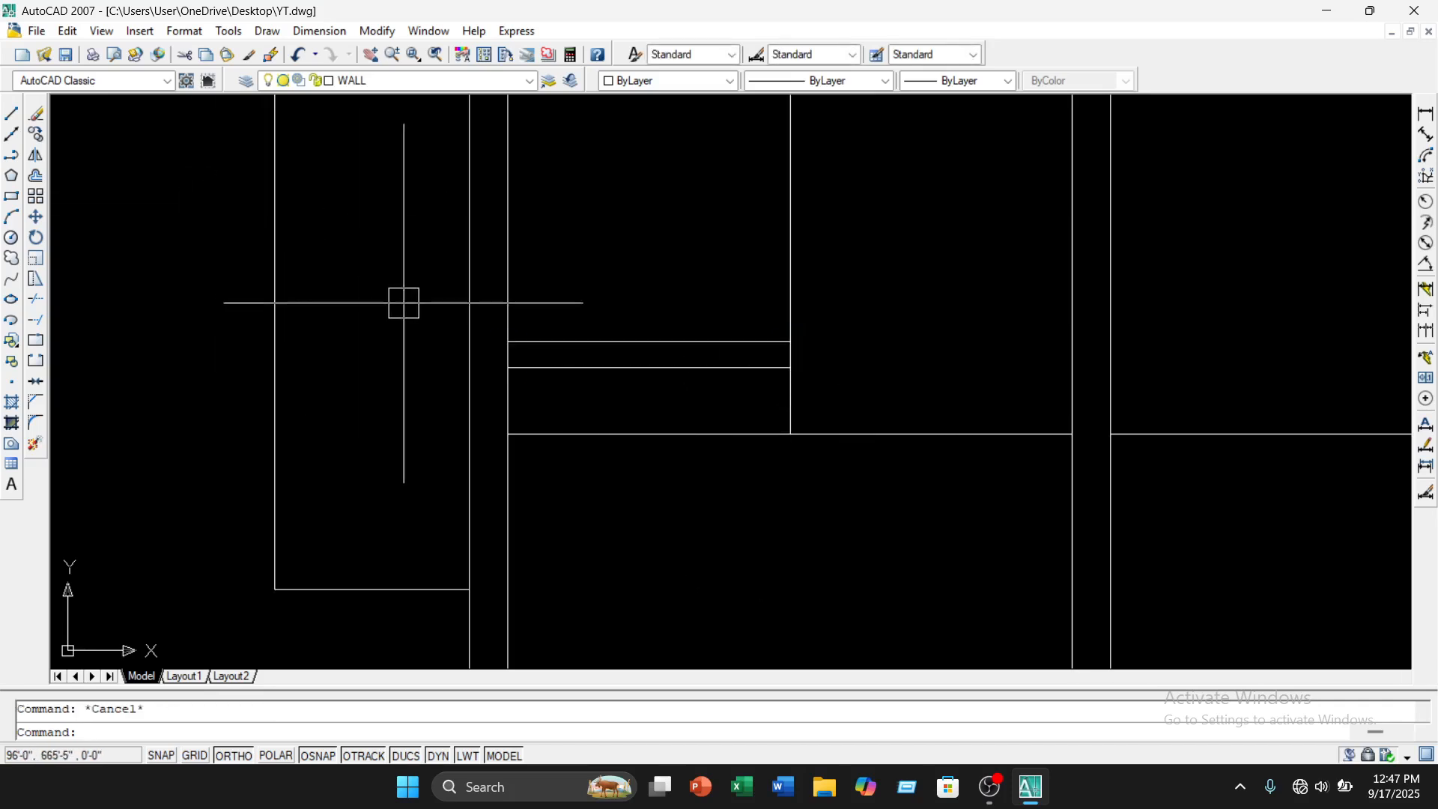
key(ctrl+z)
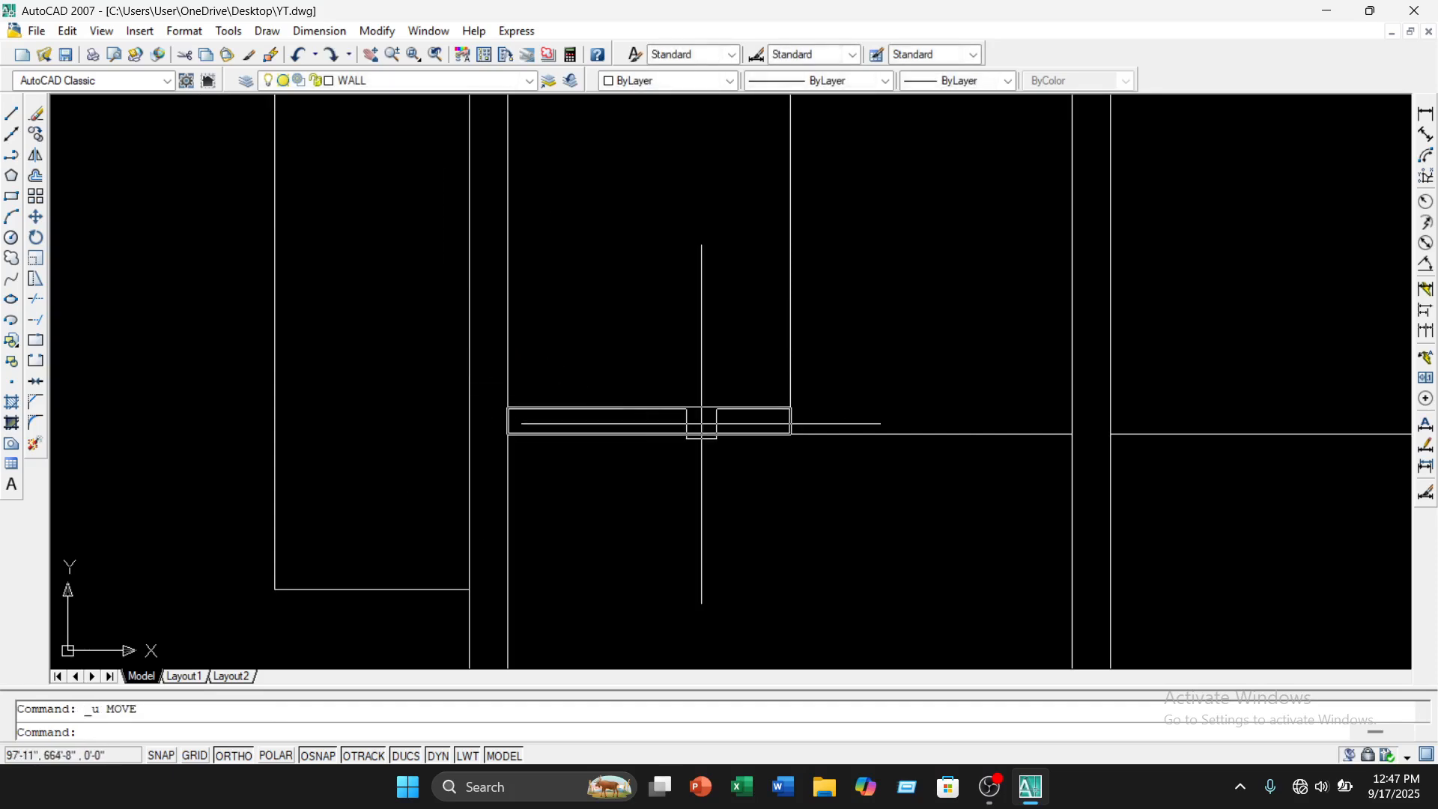
Move the 2" rail rectangle straight up 4" from the left bay's lower horizontal line
click(685, 412)
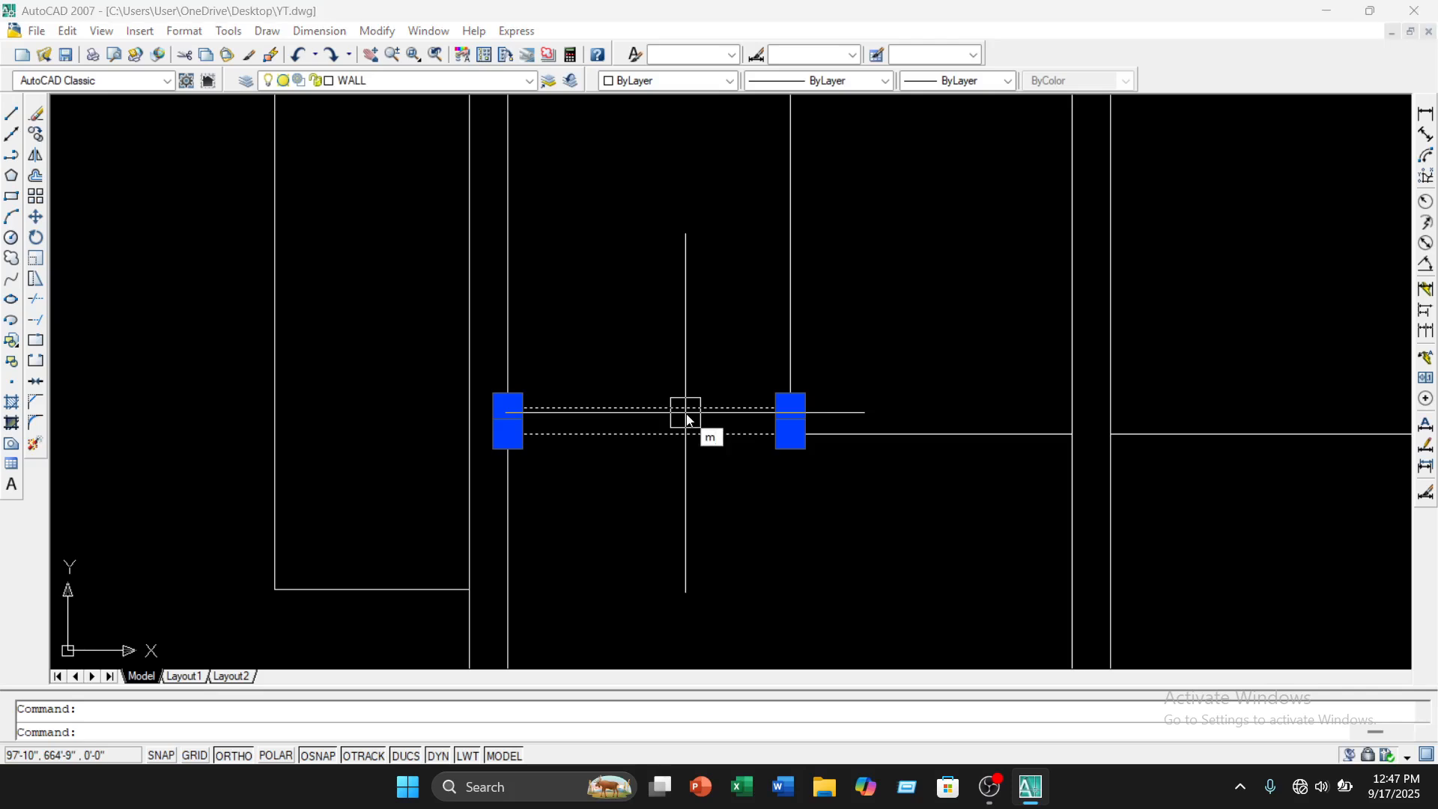
key(Return)
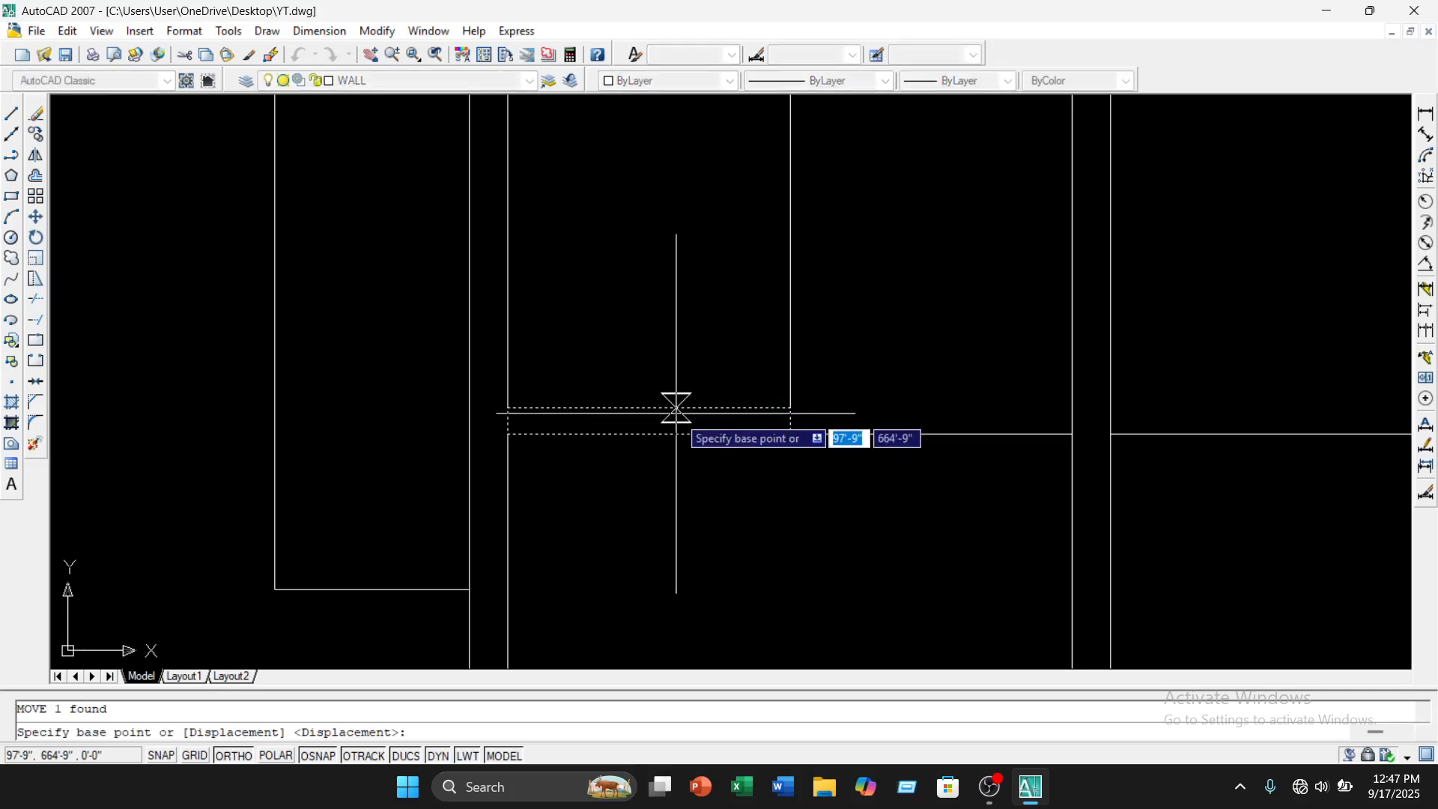
click(677, 409)
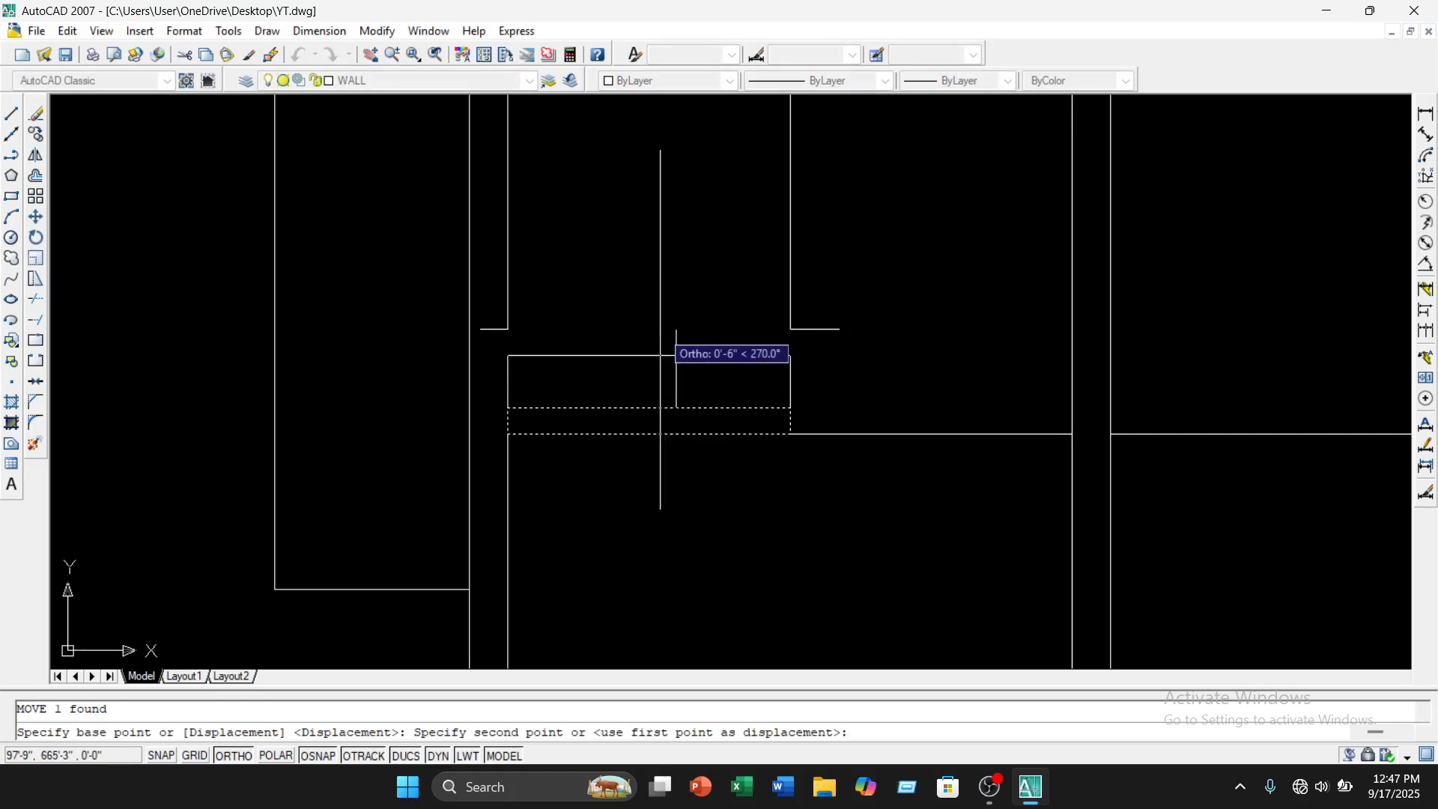
text(4)
key(Return)
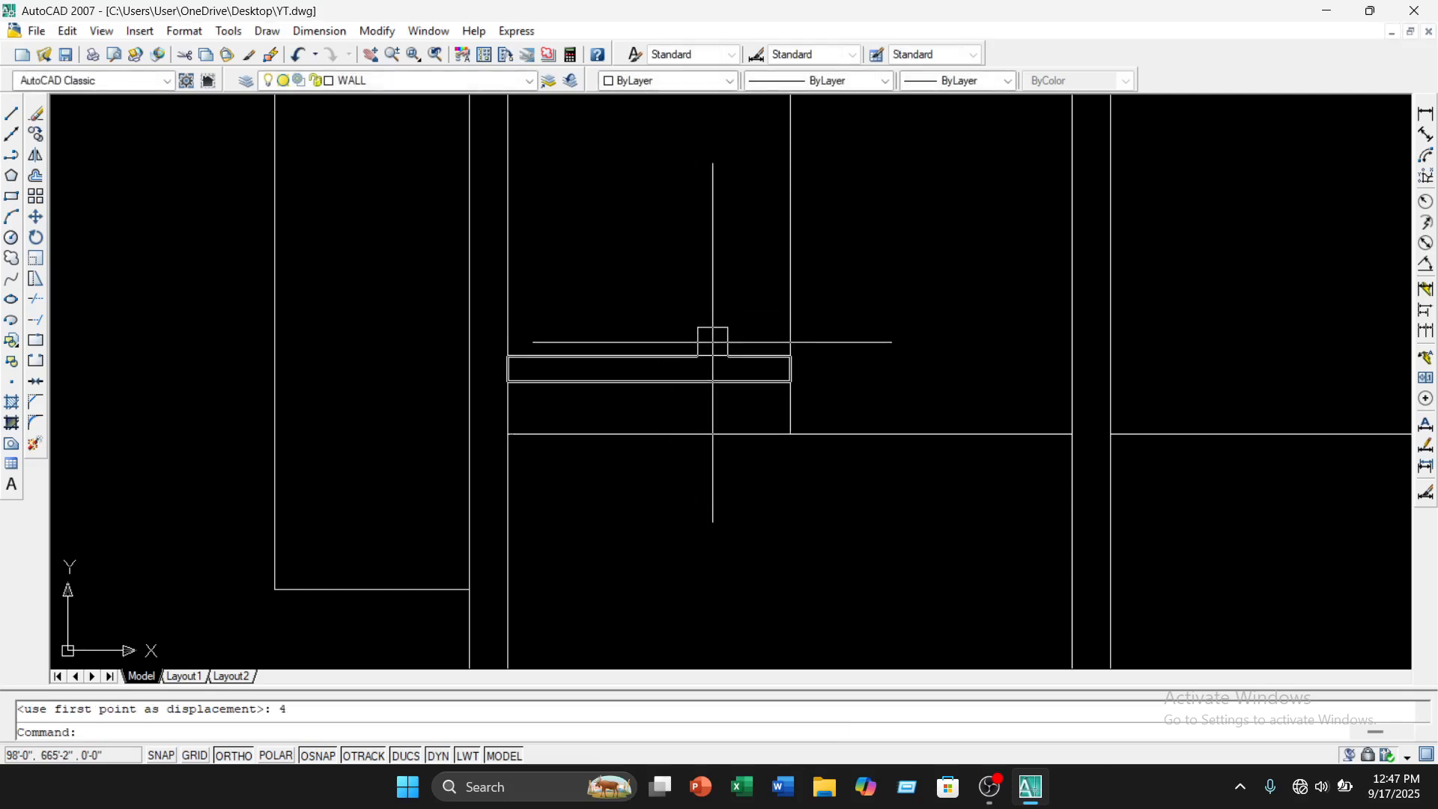
Copy the rail rectangle upward five times at 6" spacing, stacking the copies beside the arched panel
click(703, 358)
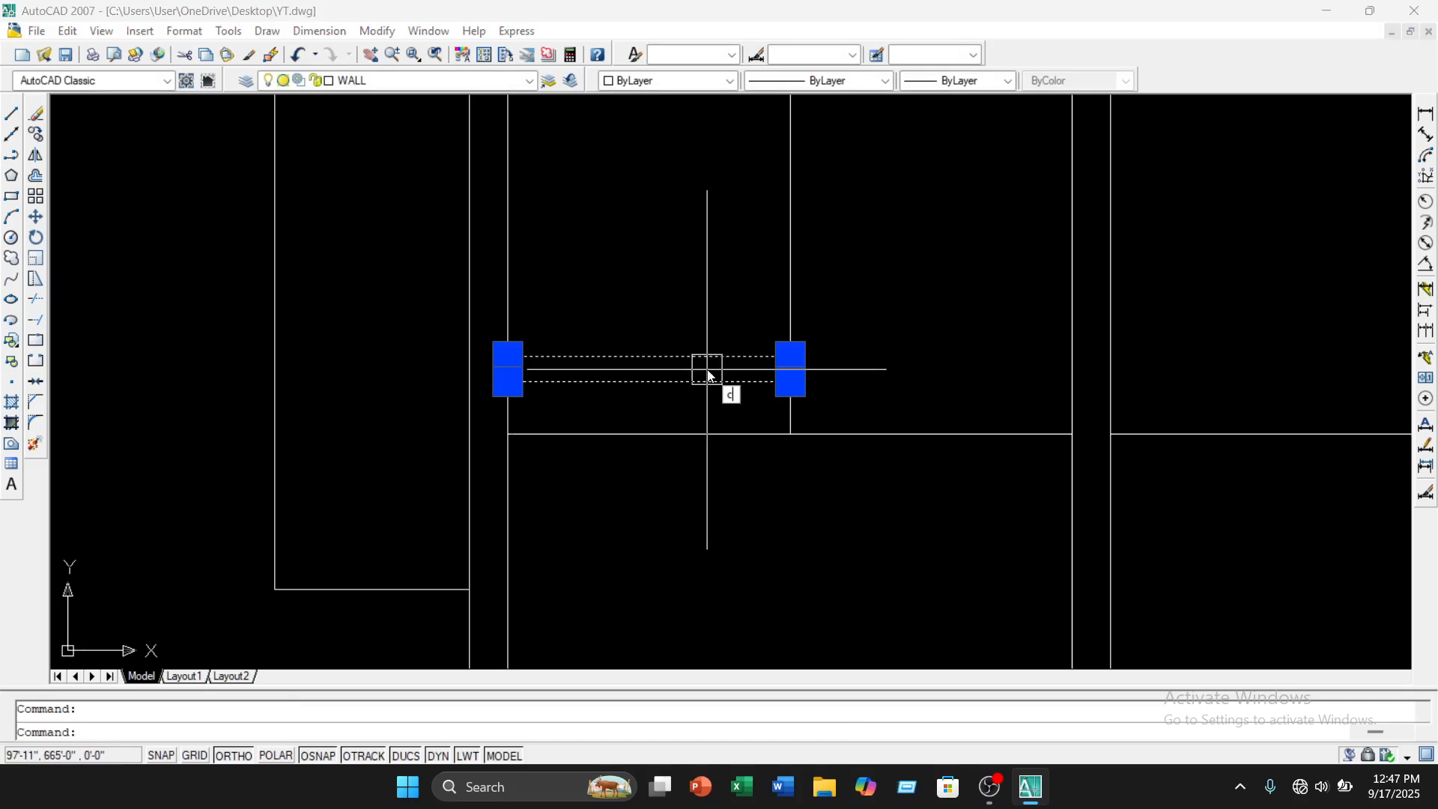
text(co)
key(Return)
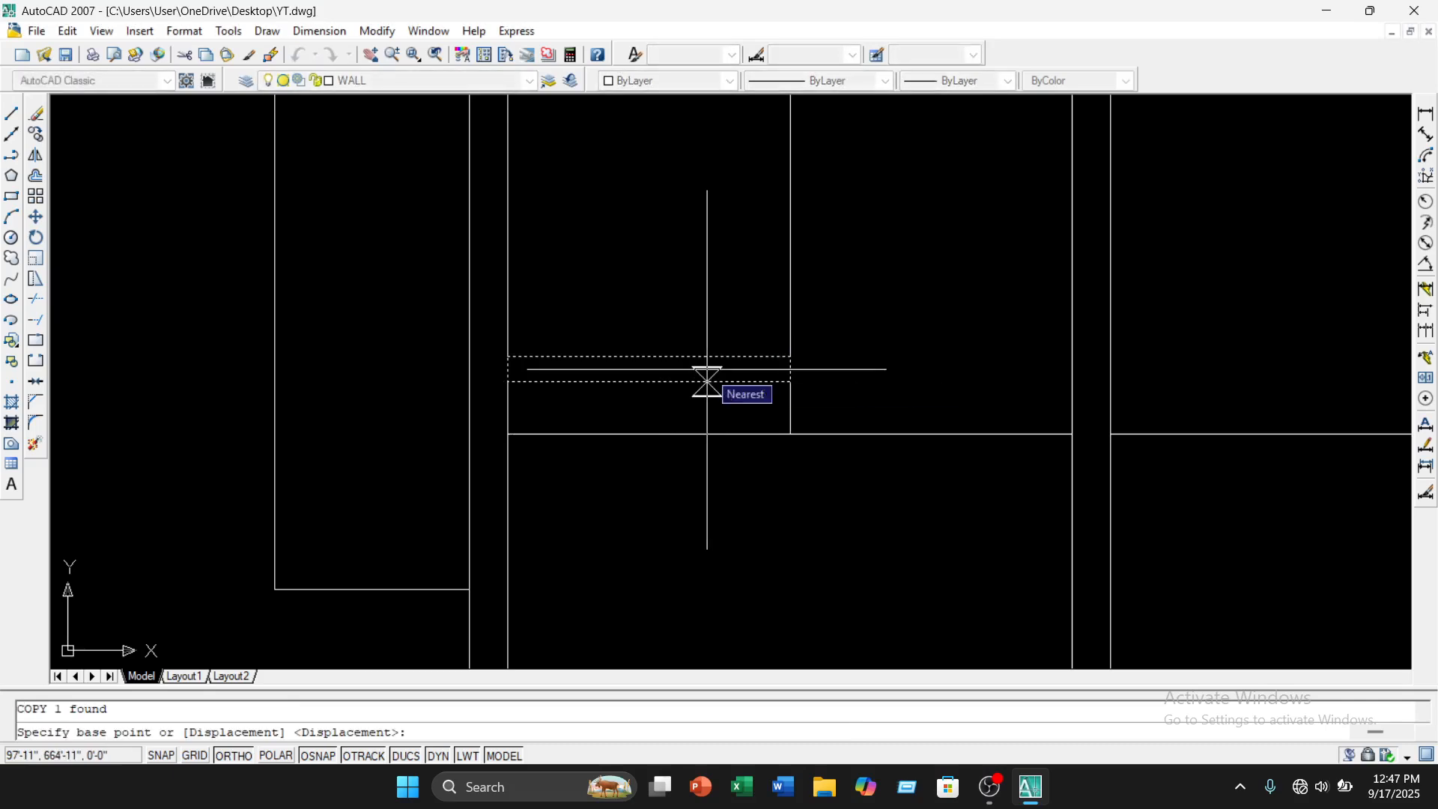
click(790, 433)
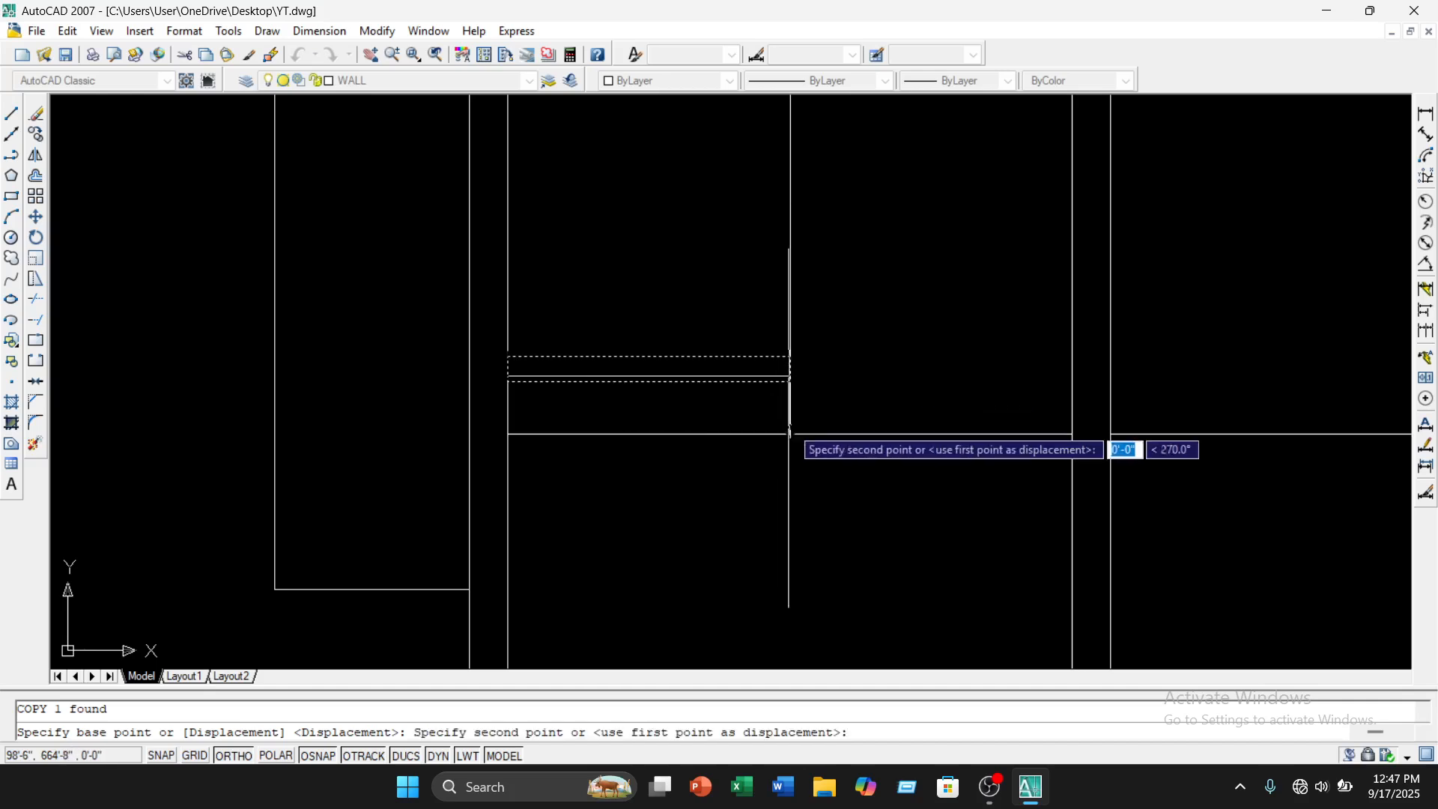
click(790, 356)
middle_drag(812, 308, 811, 405)
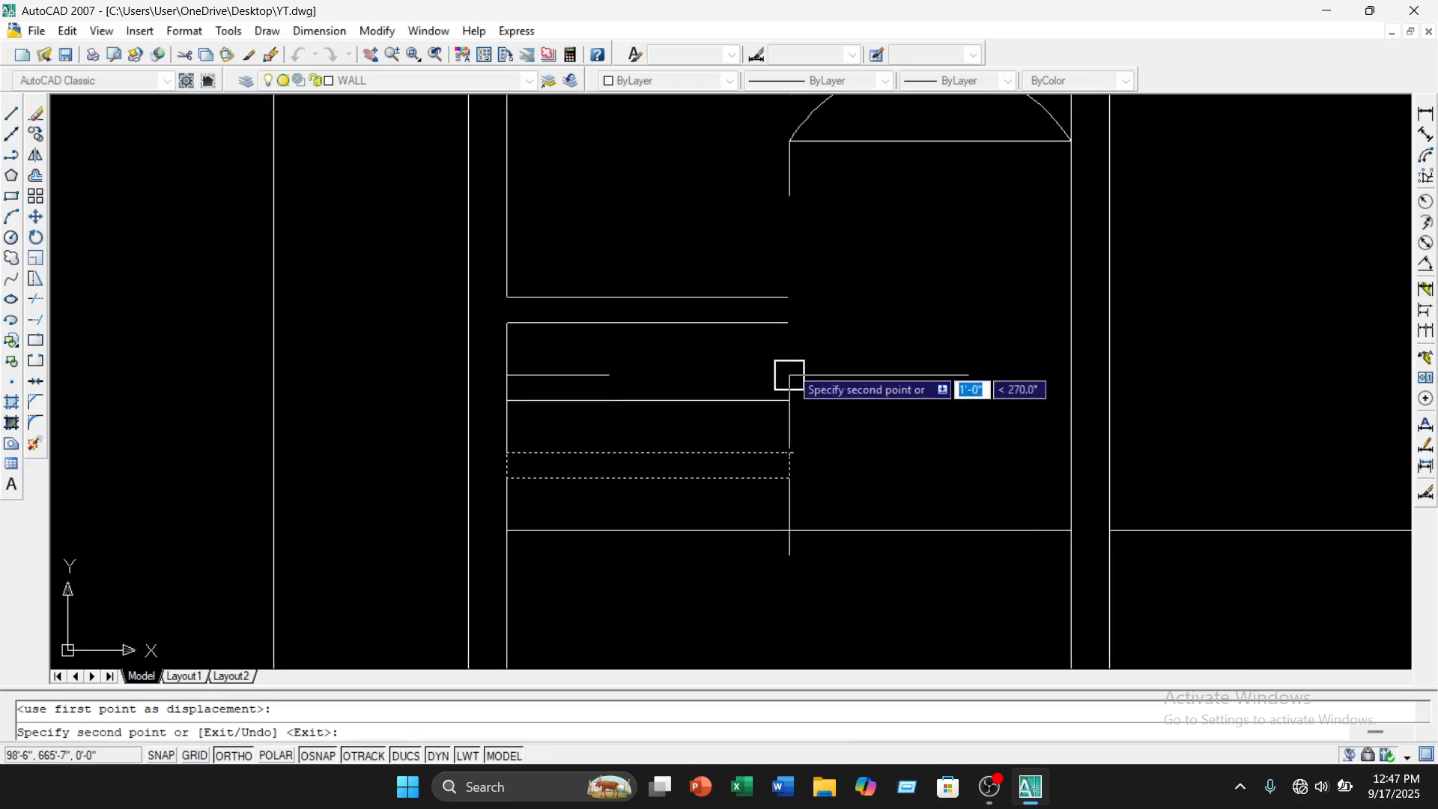
click(789, 375)
middle_drag(813, 304, 831, 394)
click(809, 377)
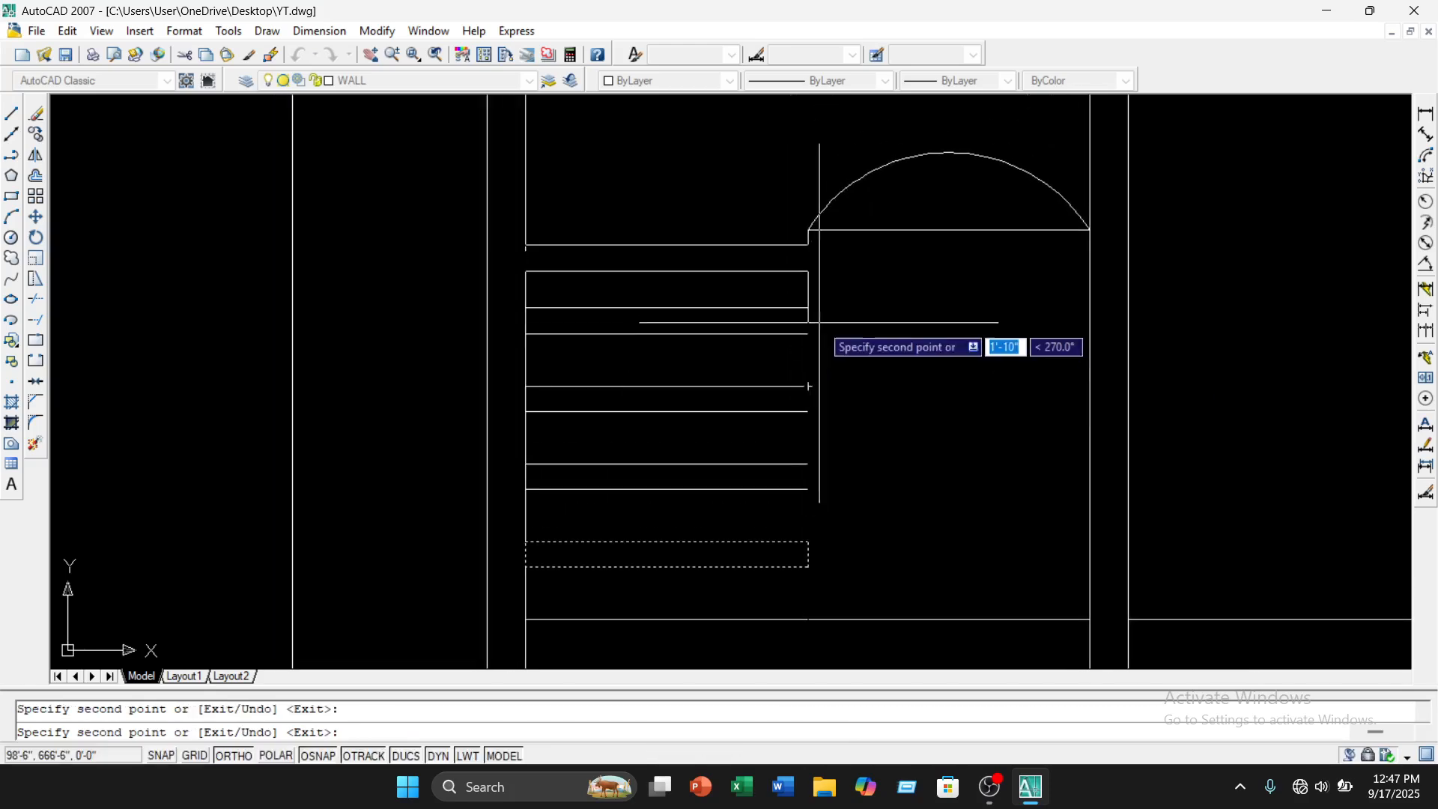
middle_drag(820, 322, 829, 421)
click(819, 366)
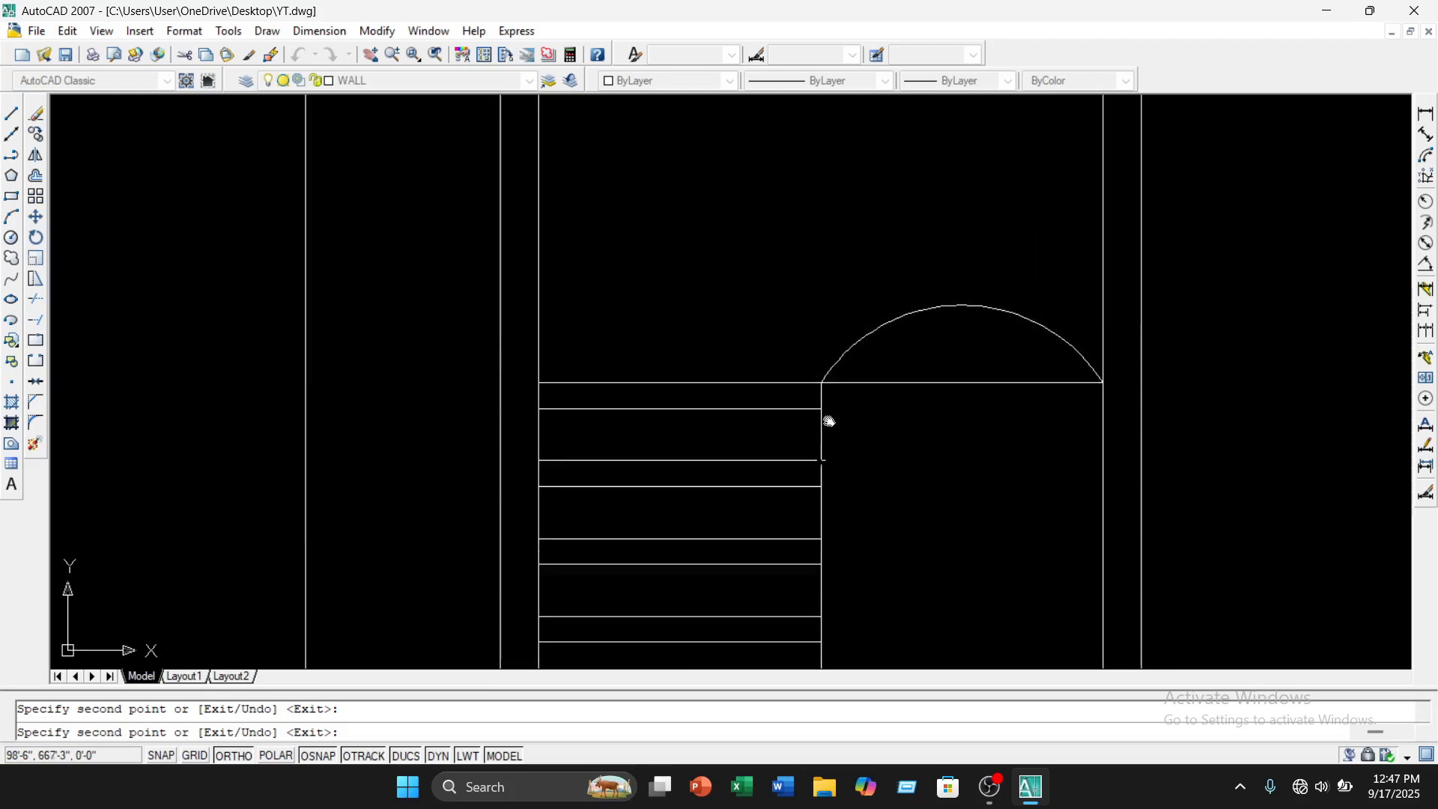
middle_drag(901, 459, 867, 326)
key(Escape)
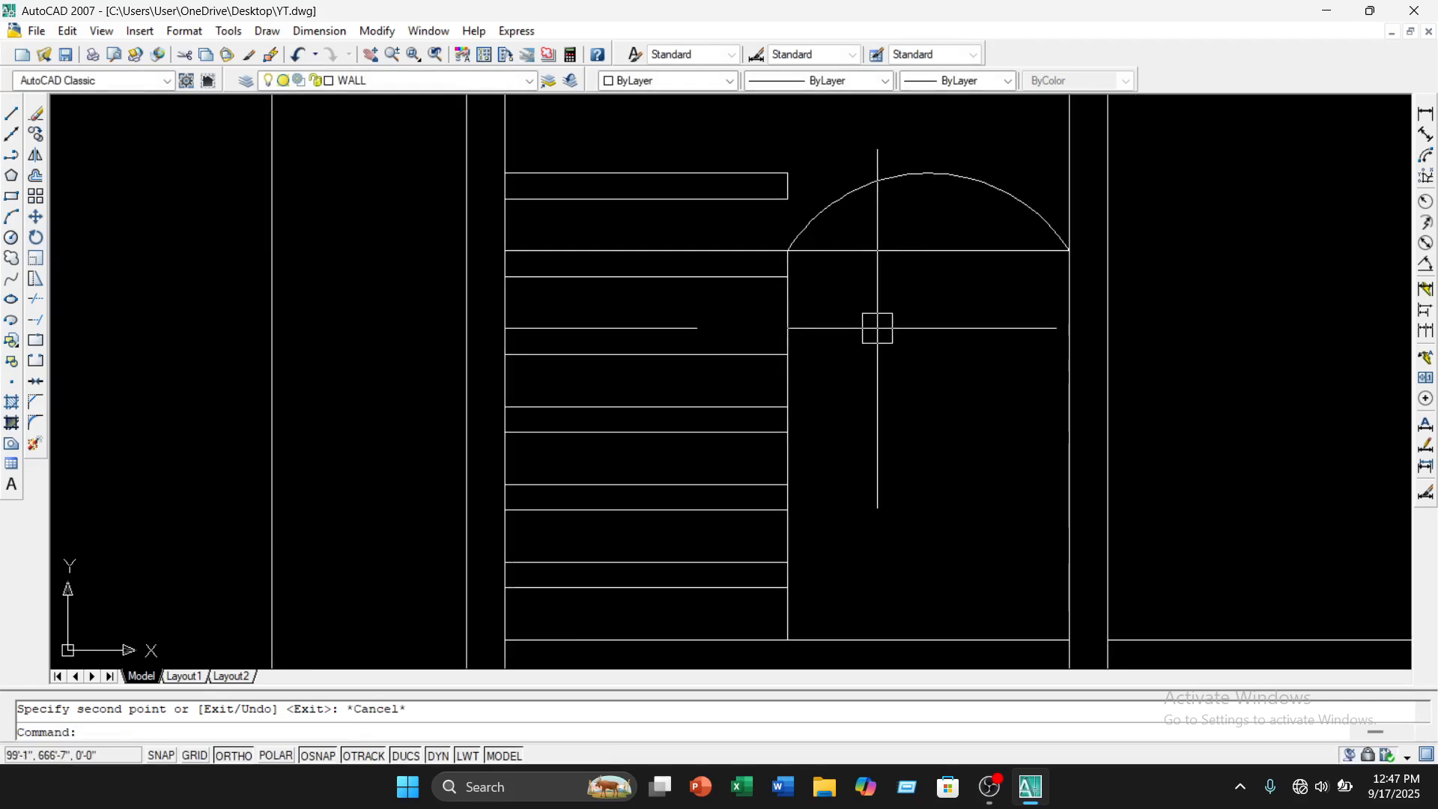
With ortho off, draw a short, slightly downward-sloping line from the topmost rail's lower inner corner to the arch
scroll(874, 333, down, 1)
middle_drag(872, 341, 855, 385)
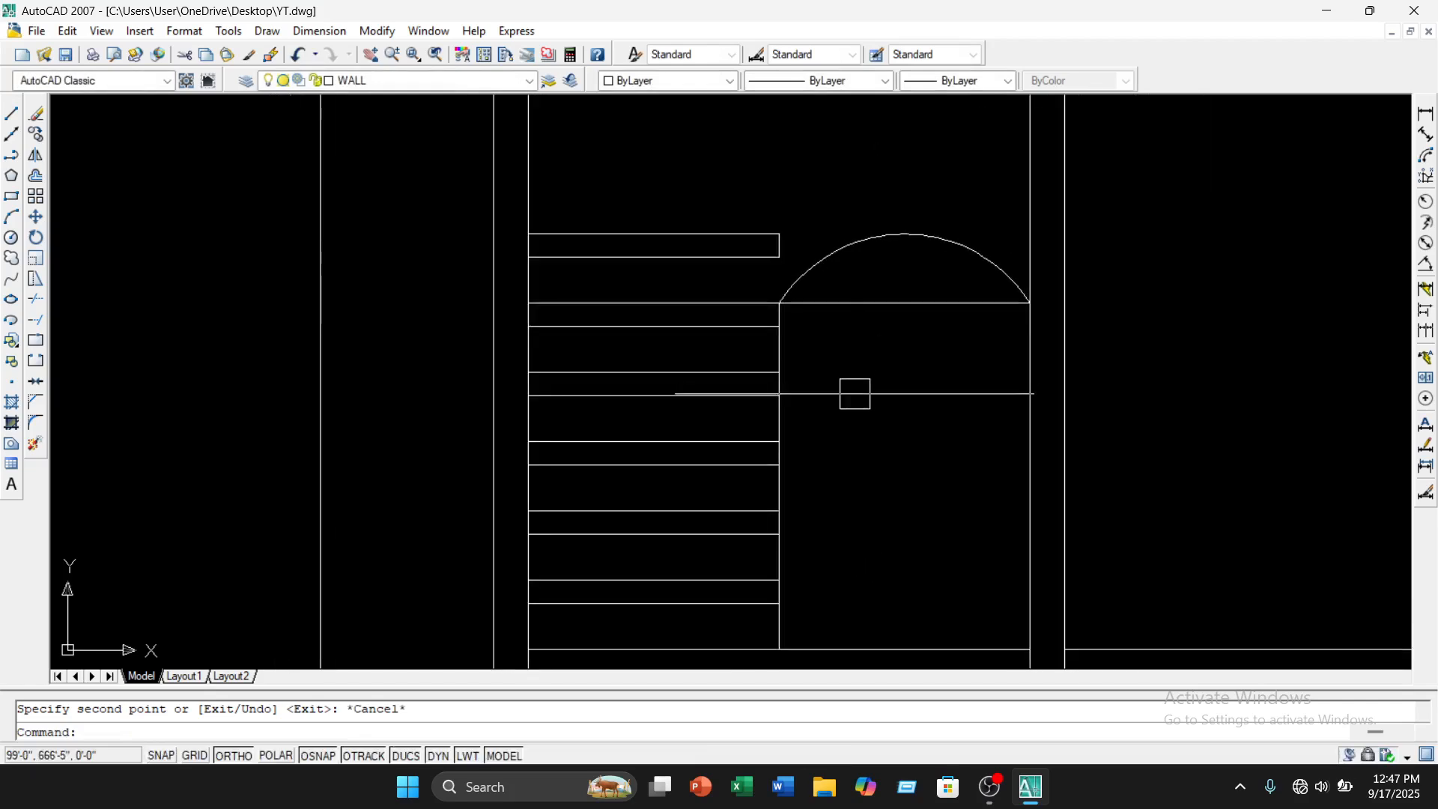
scroll(840, 392, down, 4)
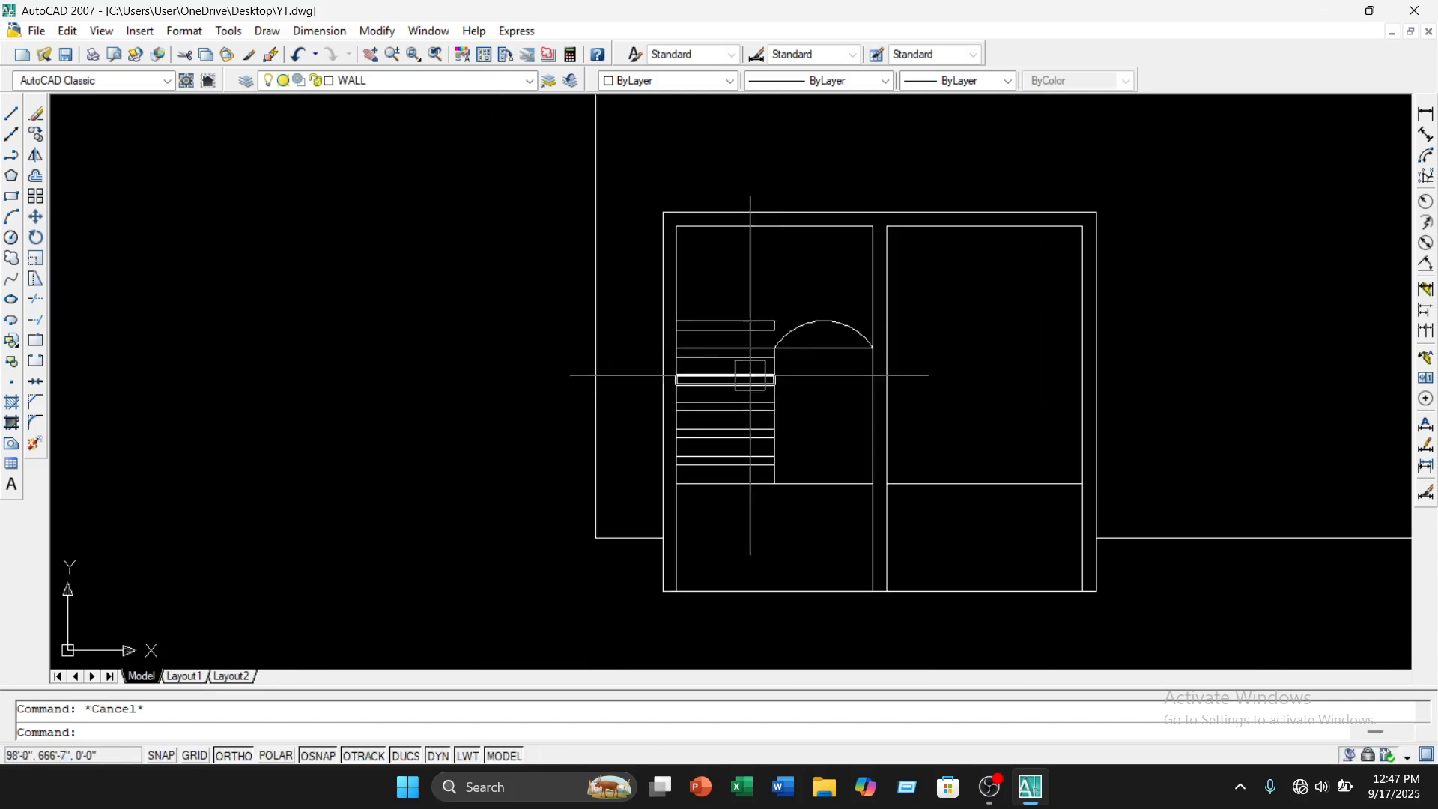
click(12, 114)
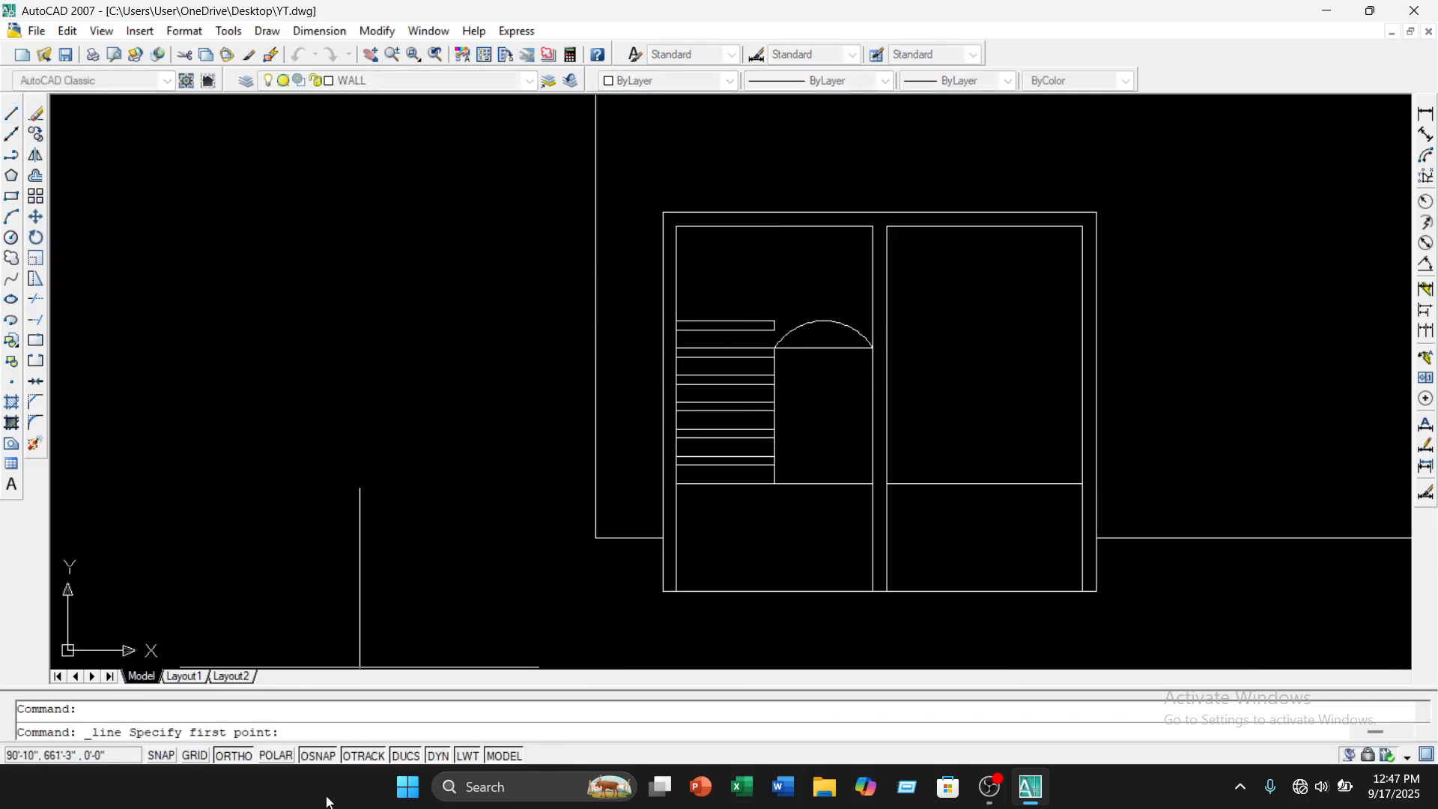
scroll(763, 332, up, 4)
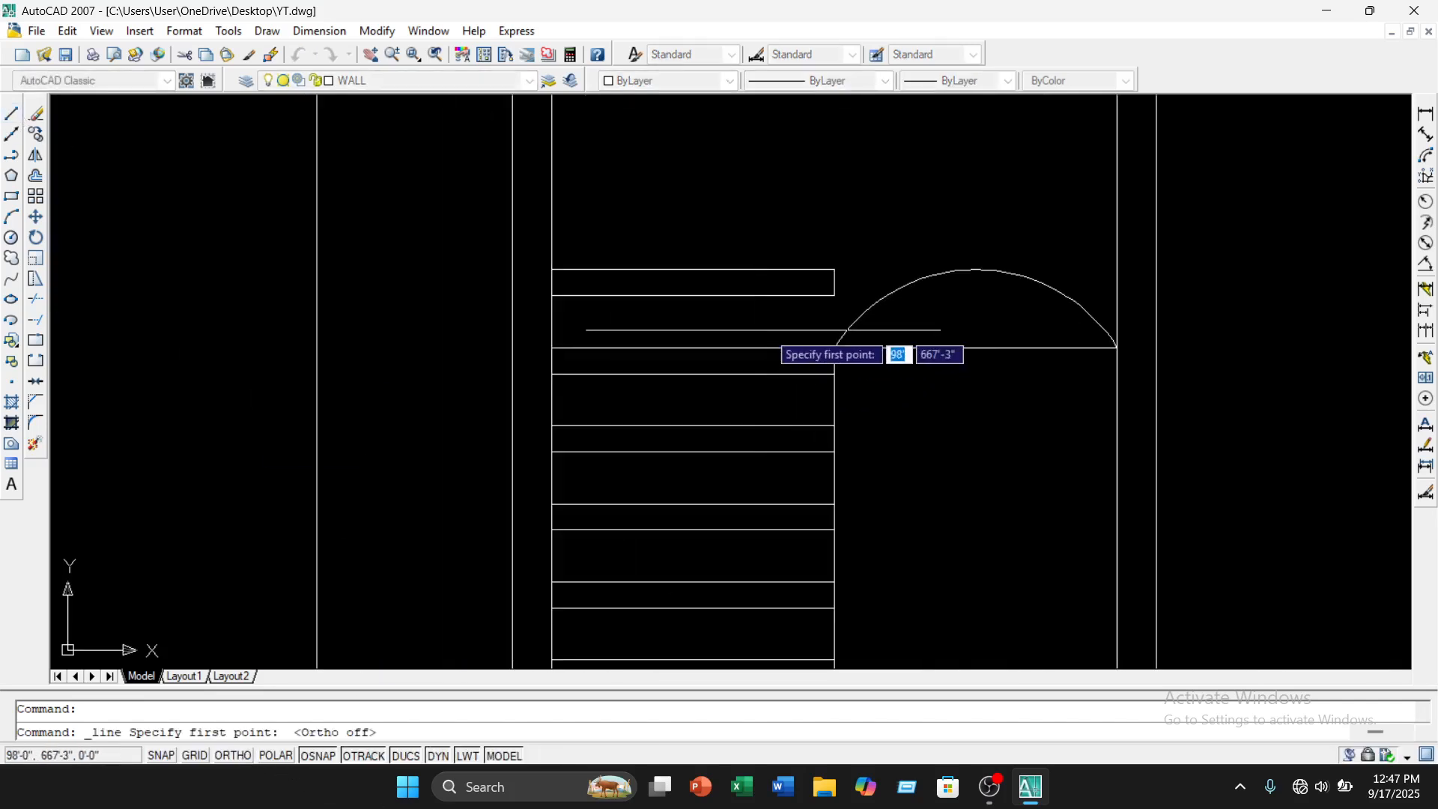
scroll(828, 262, up, 3)
click(863, 248)
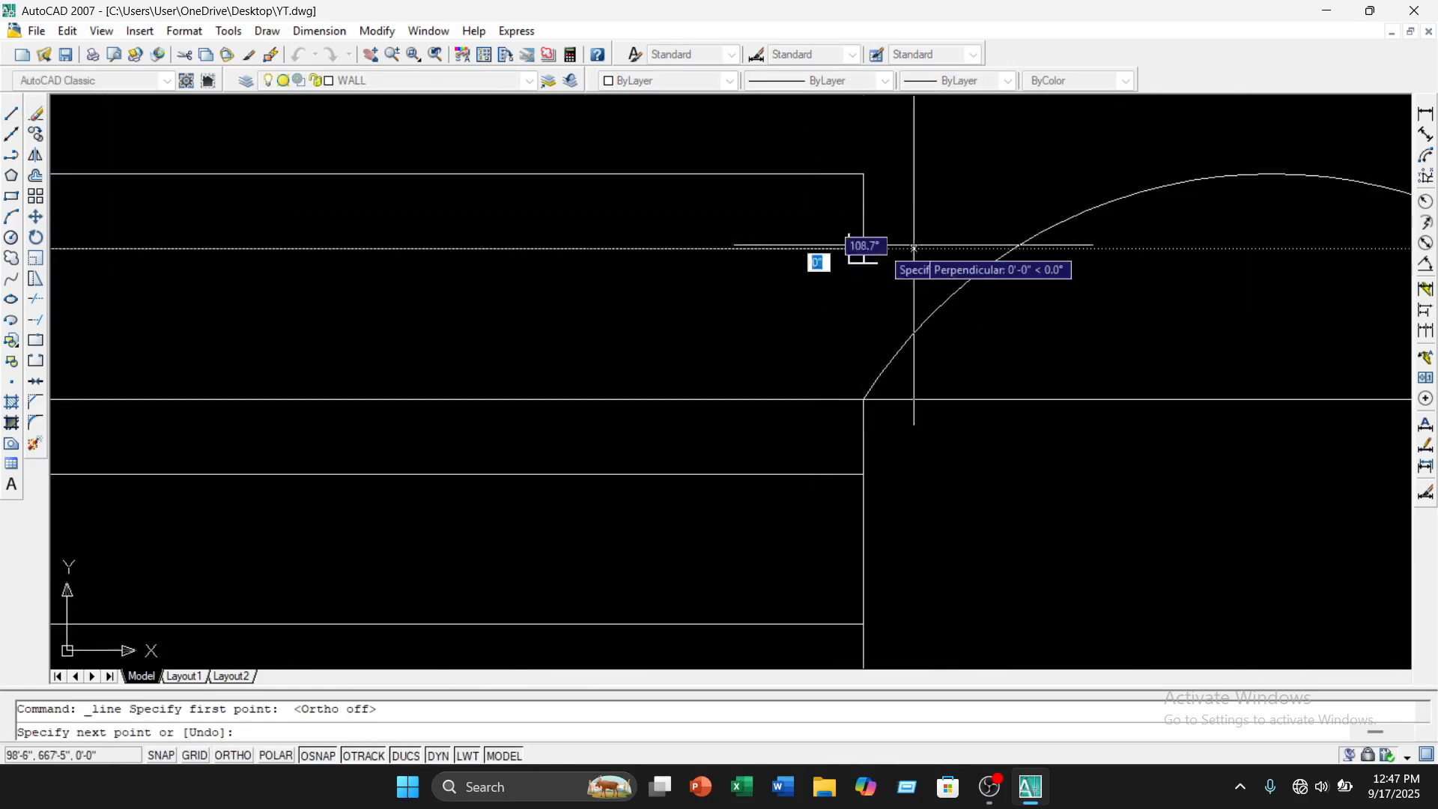
key(Escape)
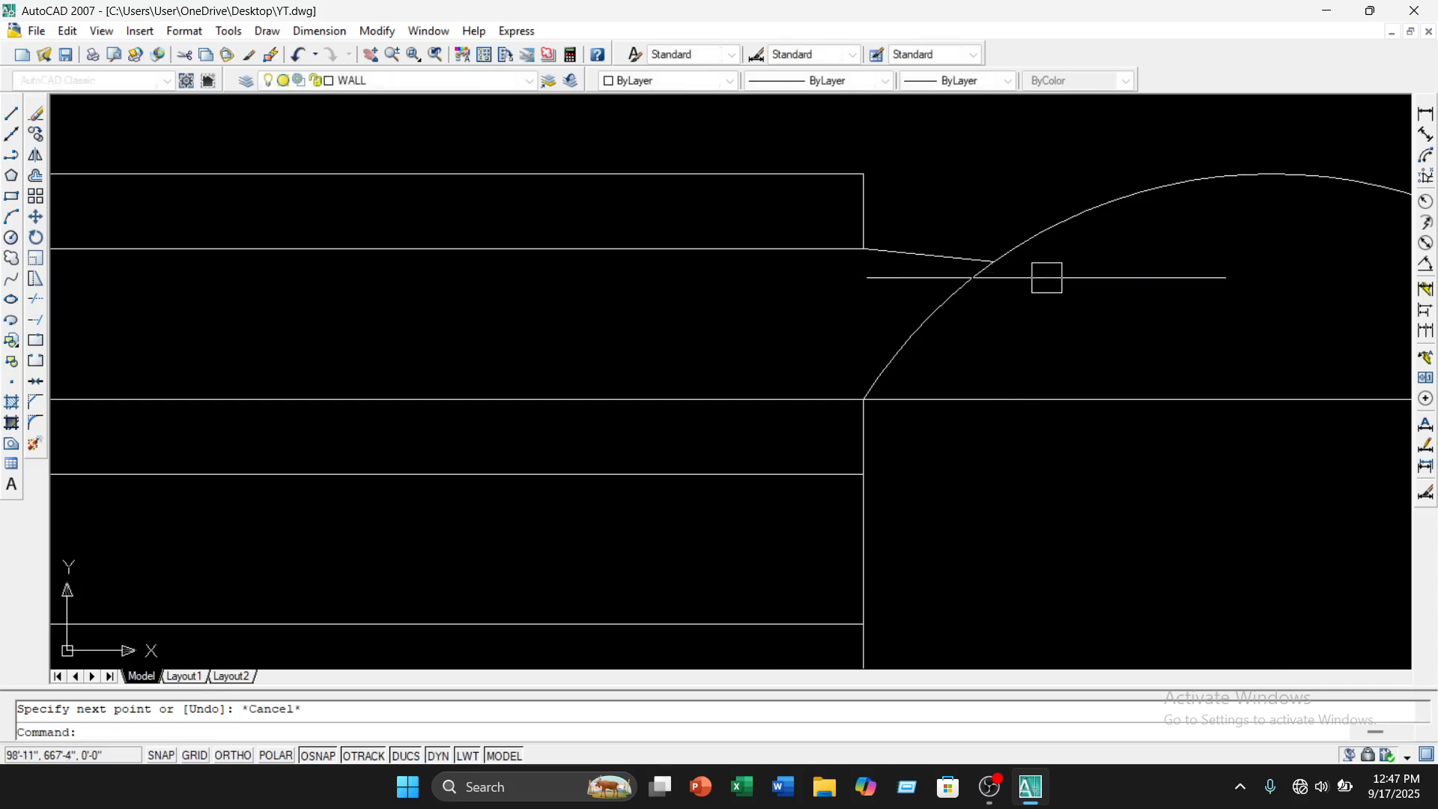
Copy the short sloping line from the topmost rail's lower inner corner to its upper inner corner
middle_drag(1044, 276, 947, 360)
scroll(841, 360, down, 2)
scroll(813, 352, up, 3)
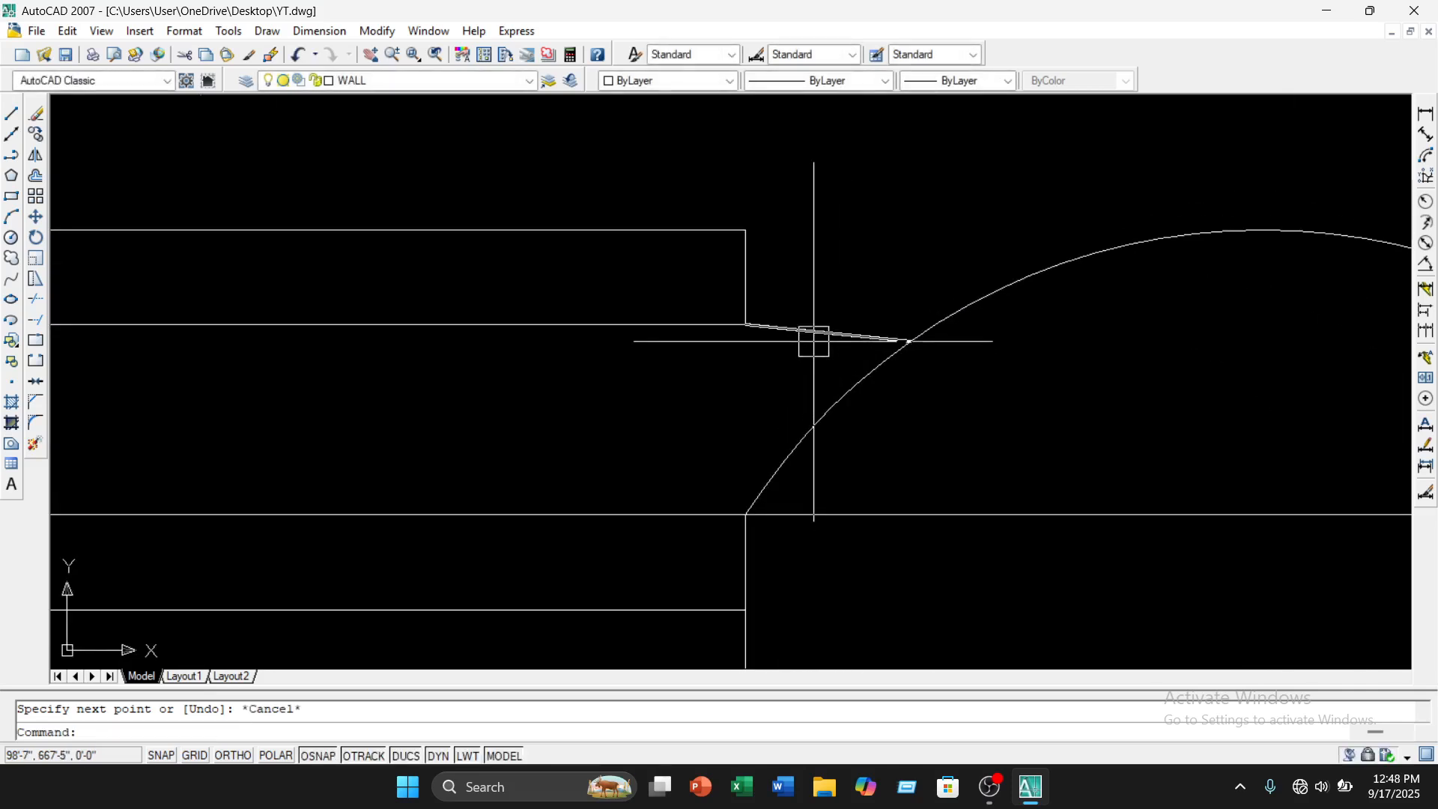
click(821, 333)
scroll(877, 374, down, 2)
text(co)
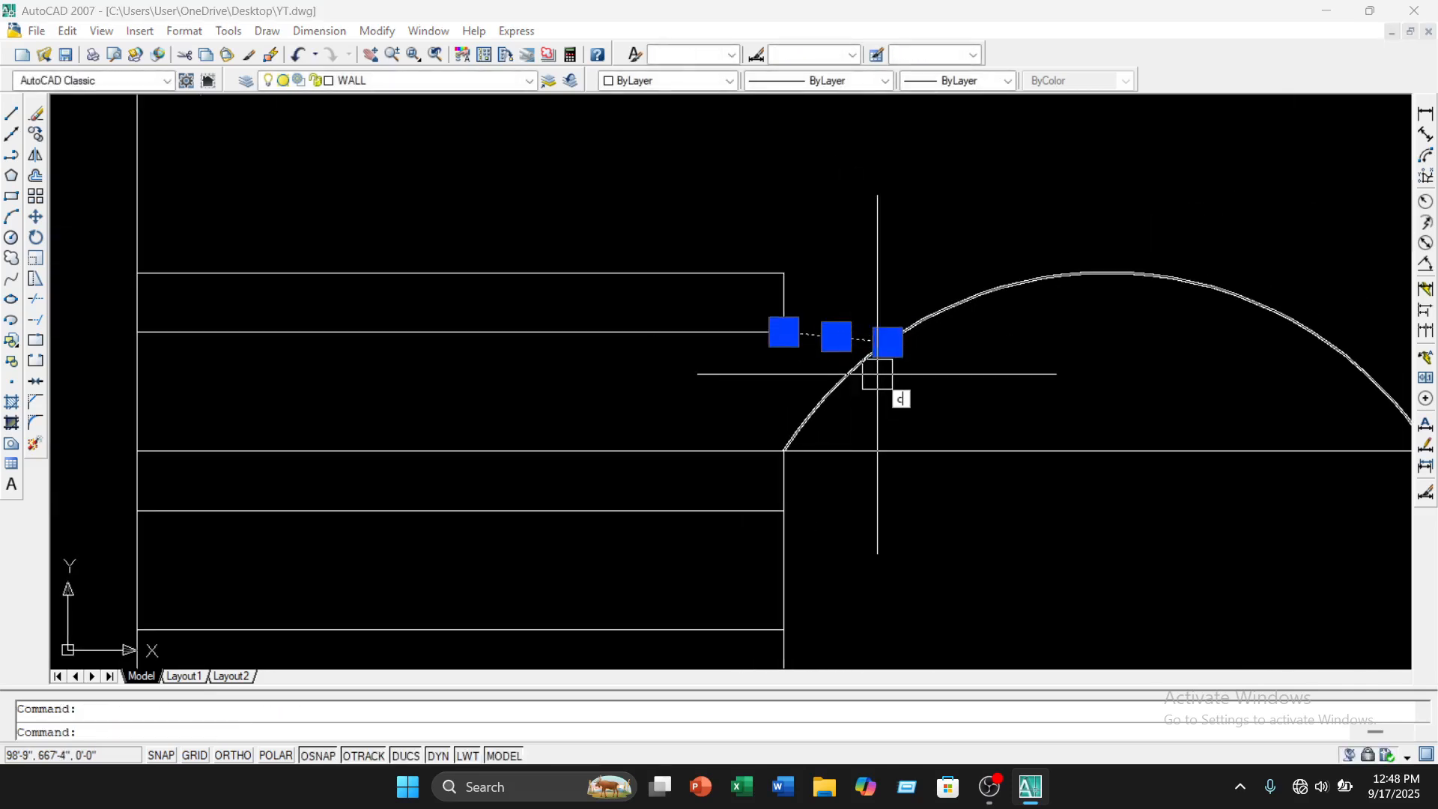
key(Return)
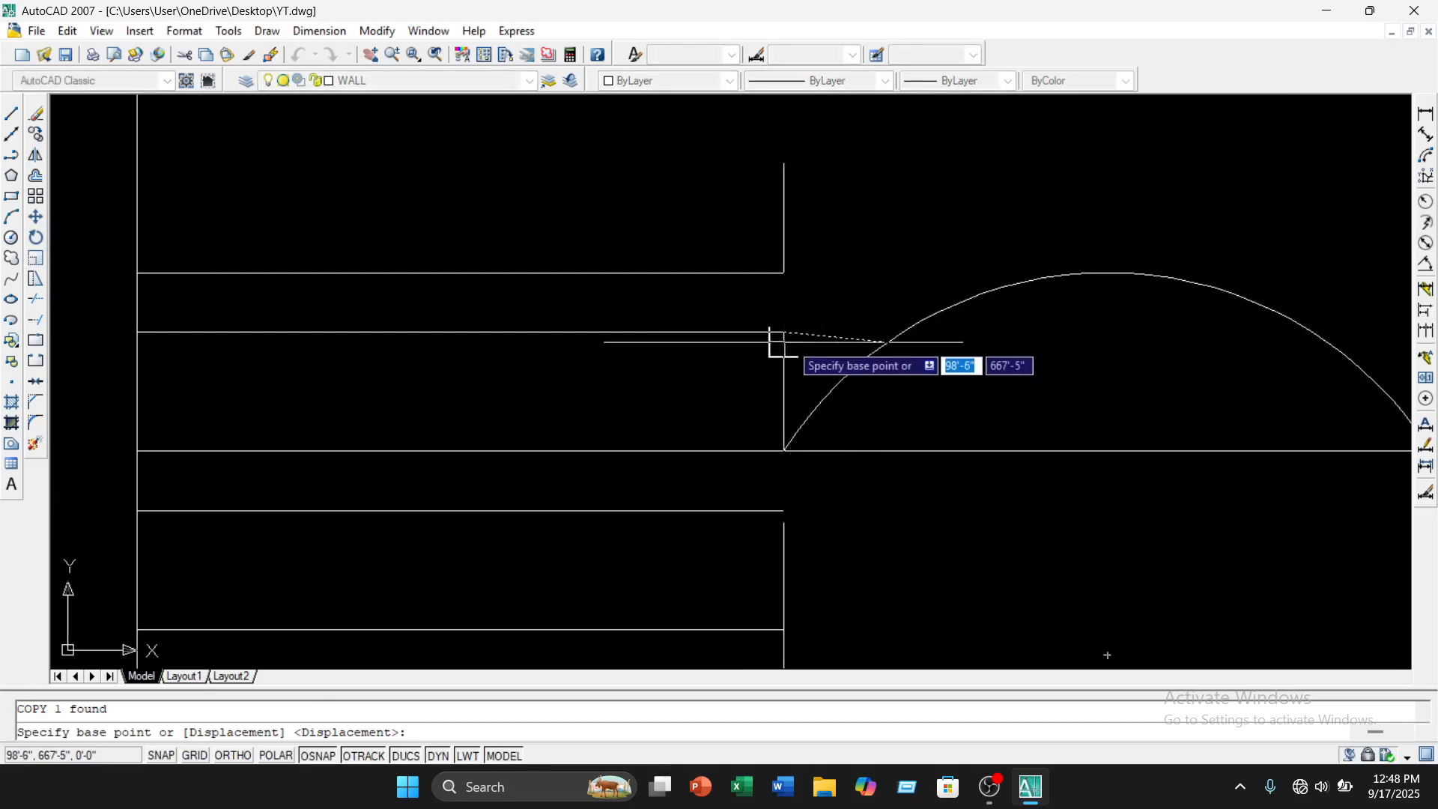
click(785, 331)
key(Escape)
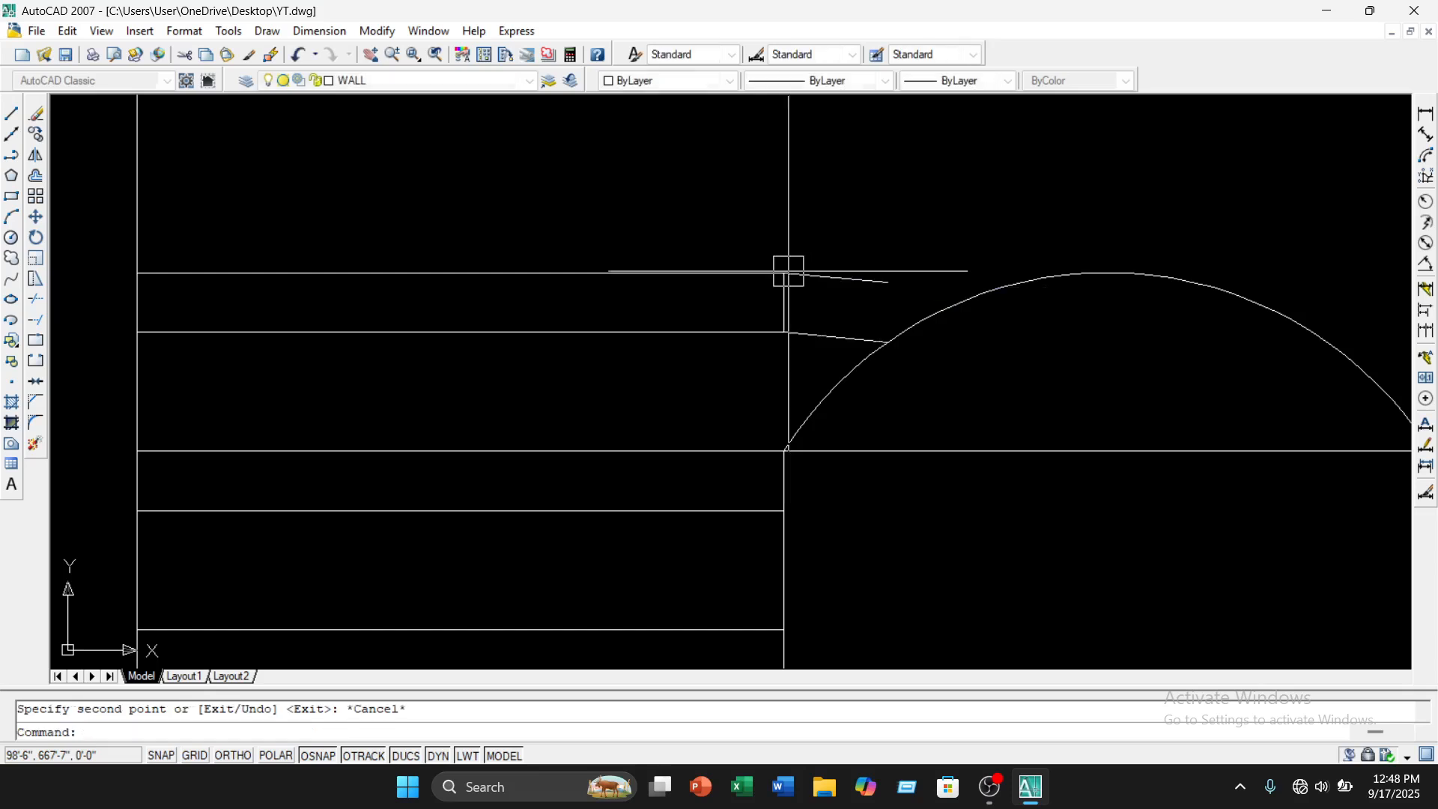
Extend the copied sloping line at the topmost rail's upper corner until it meets the arch
middle_drag(963, 392, 914, 403)
text(e)
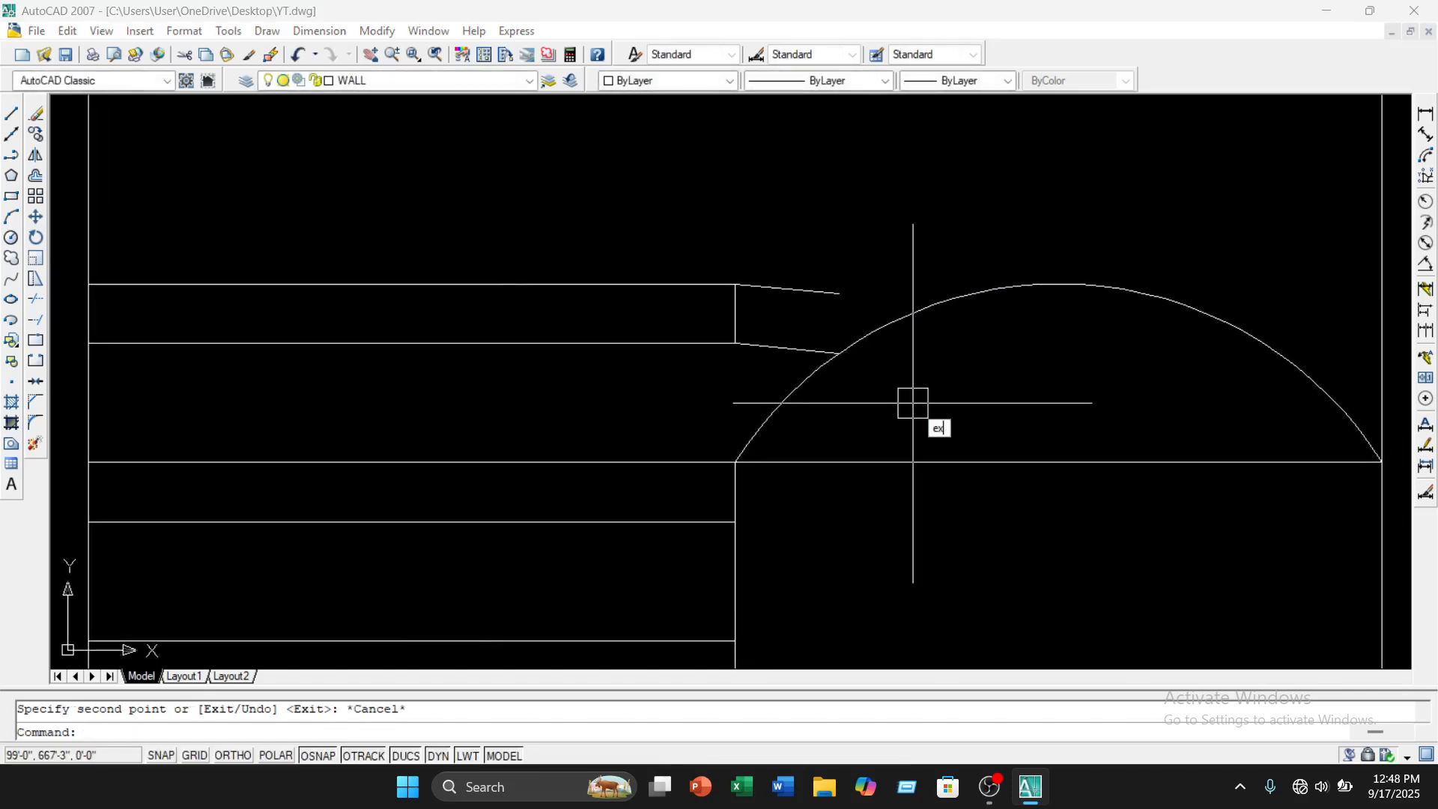
text(x)
key(Return)
key(Return)
scroll(929, 368, down, 6)
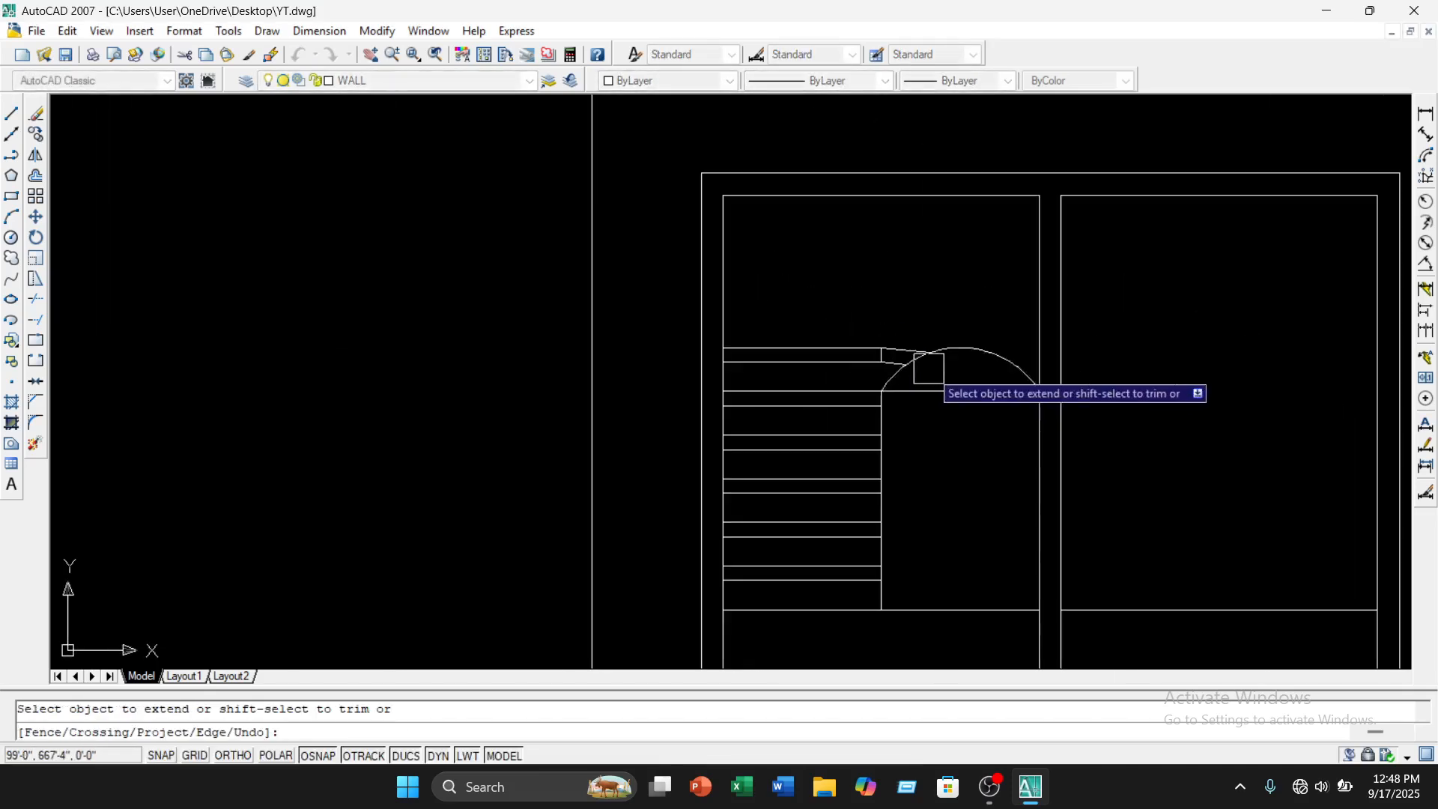
middle_drag(978, 434, 925, 367)
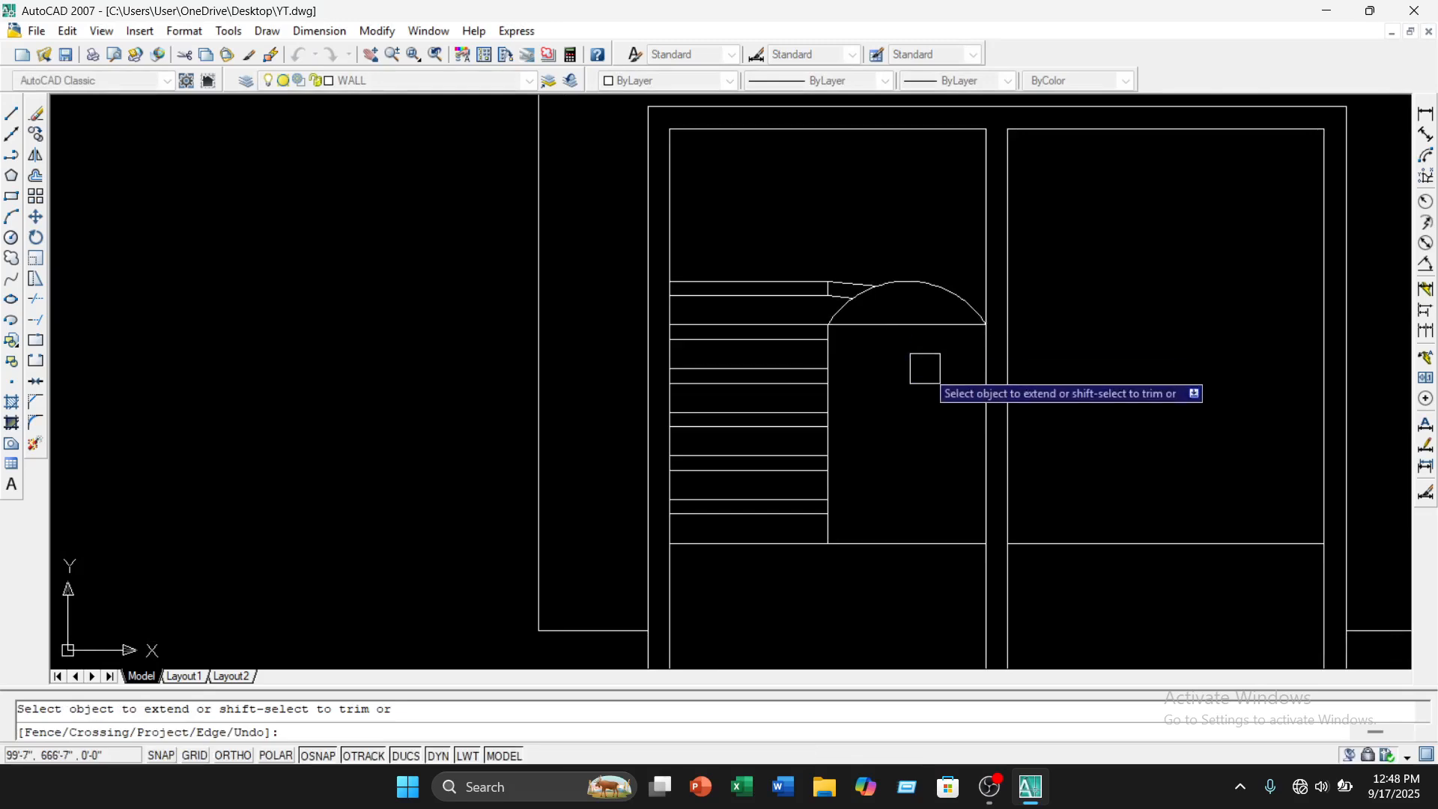
key(Escape)
Trim away the topmost rail's short inner end edge between the two sloping lines beside the arch
text(tr)
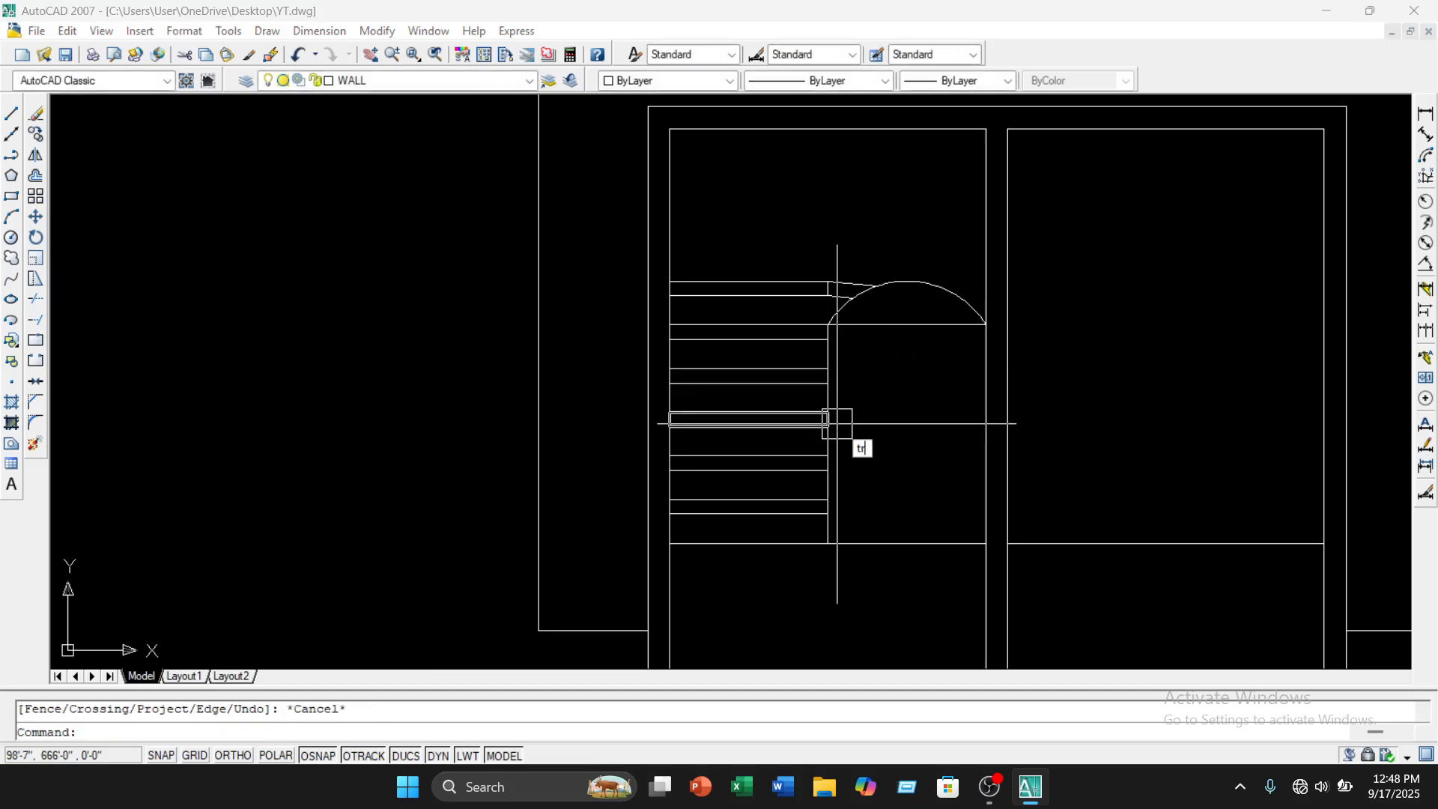
key(Return)
key(Return)
scroll(854, 277, up, 6)
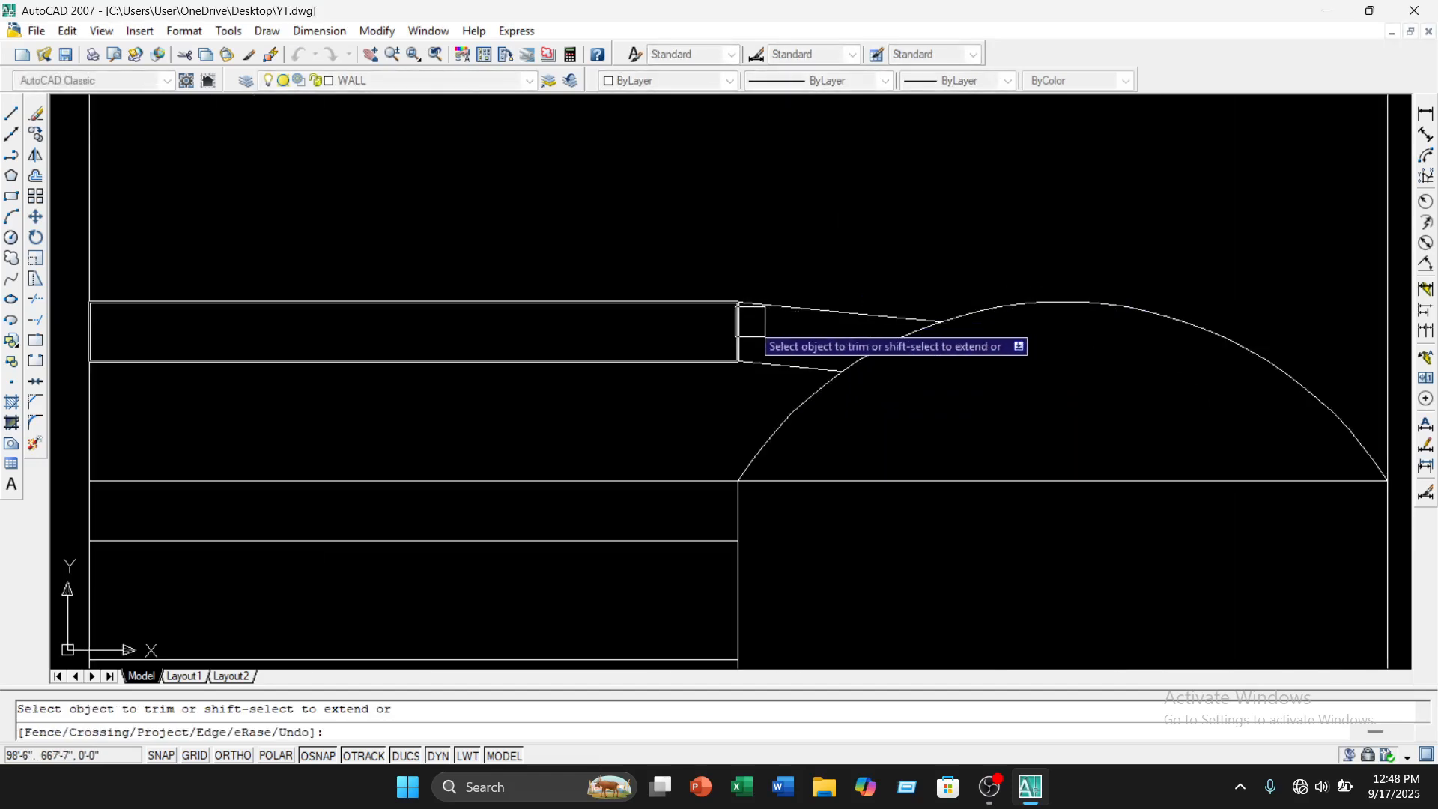
scroll(844, 370, down, 4)
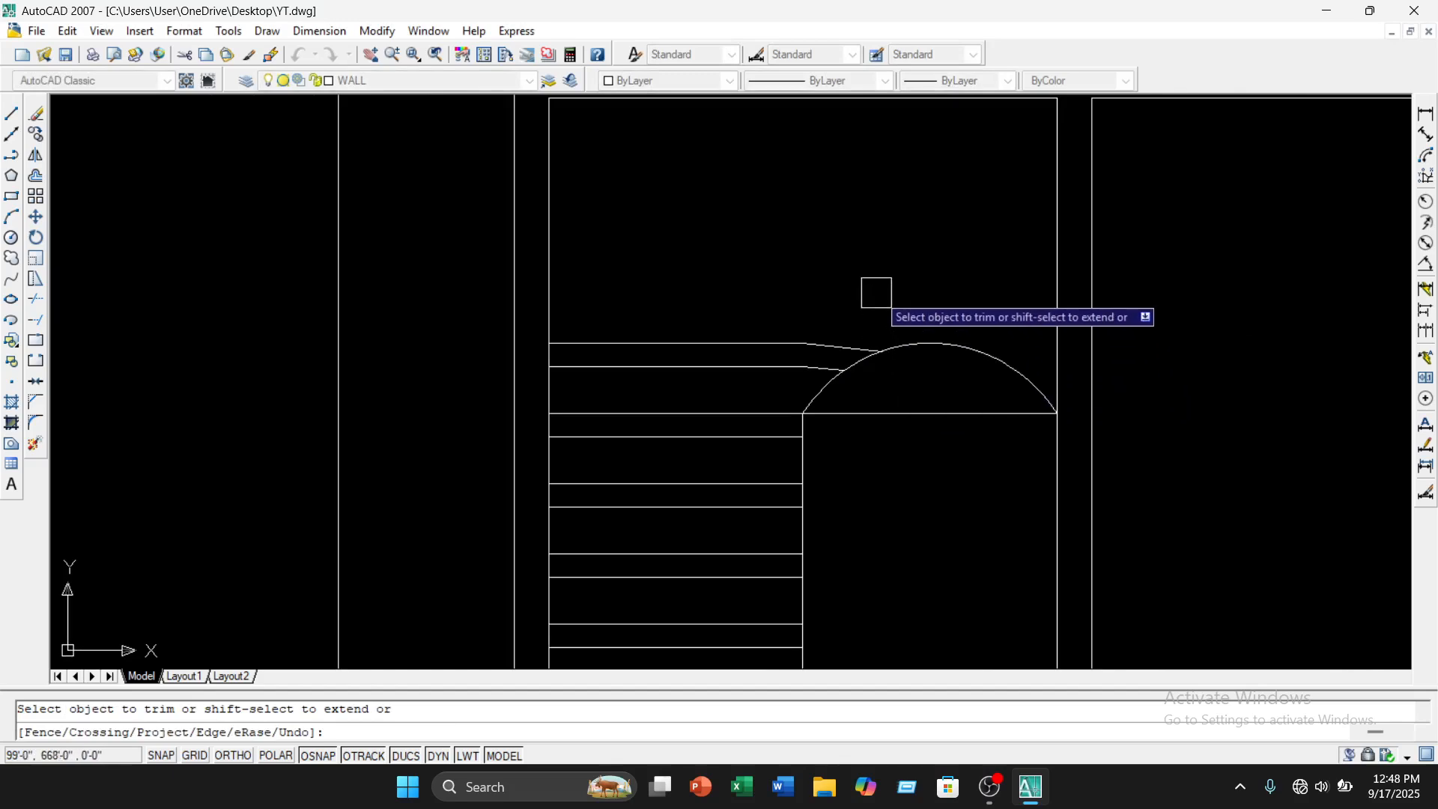
key(Escape)
Match the properties of the outer wall's vertical line onto the sloping lines beside the arch
click(717, 337)
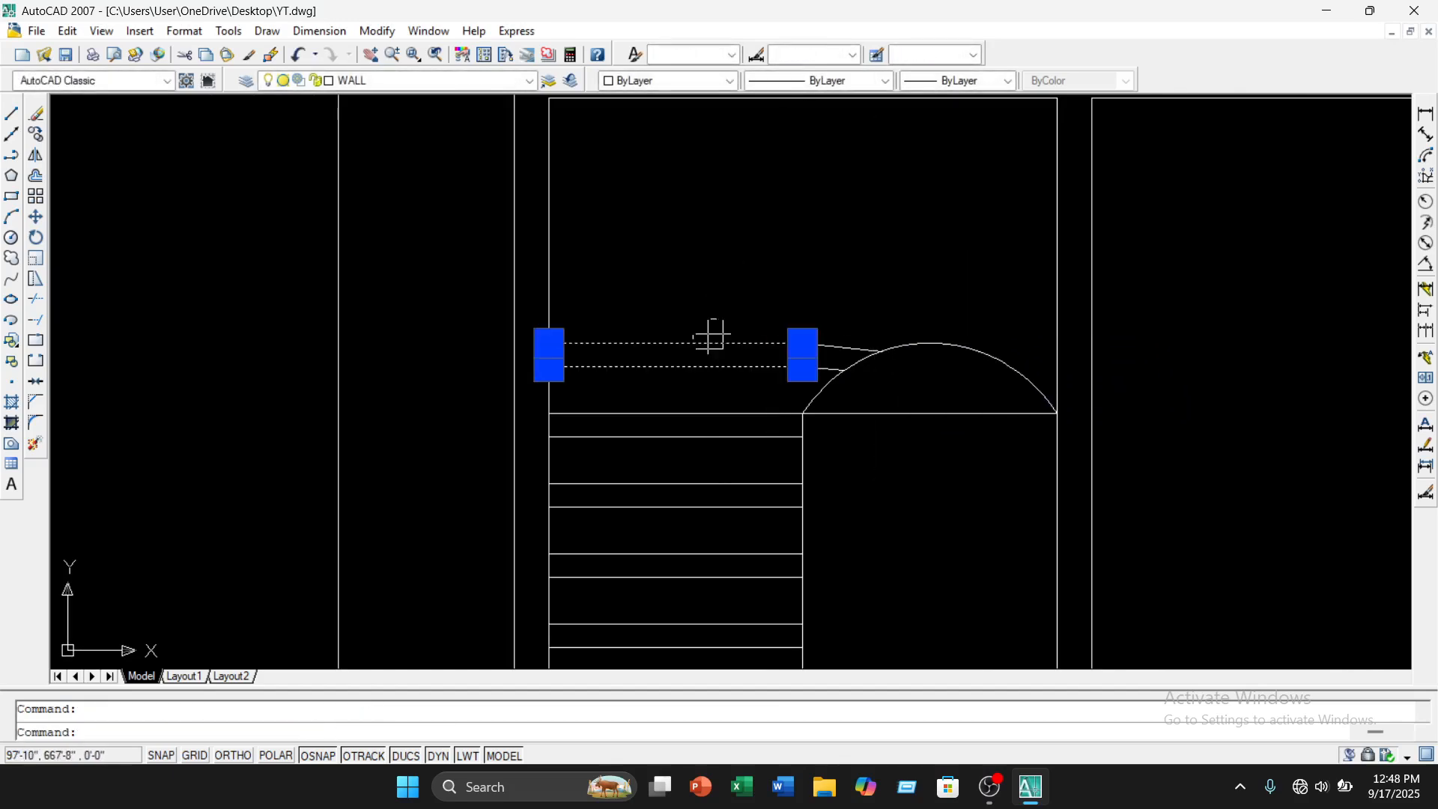
key(Escape)
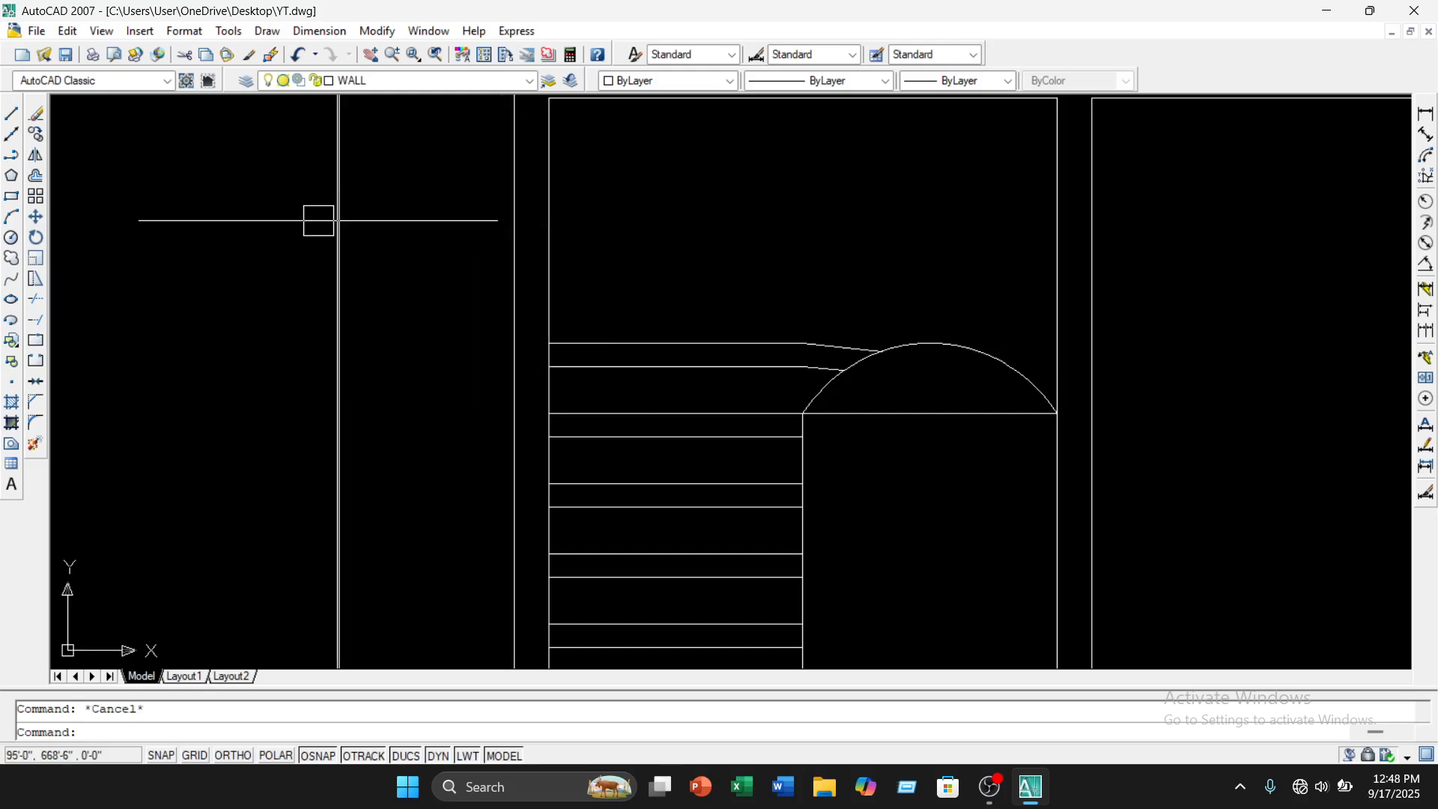
click(337, 204)
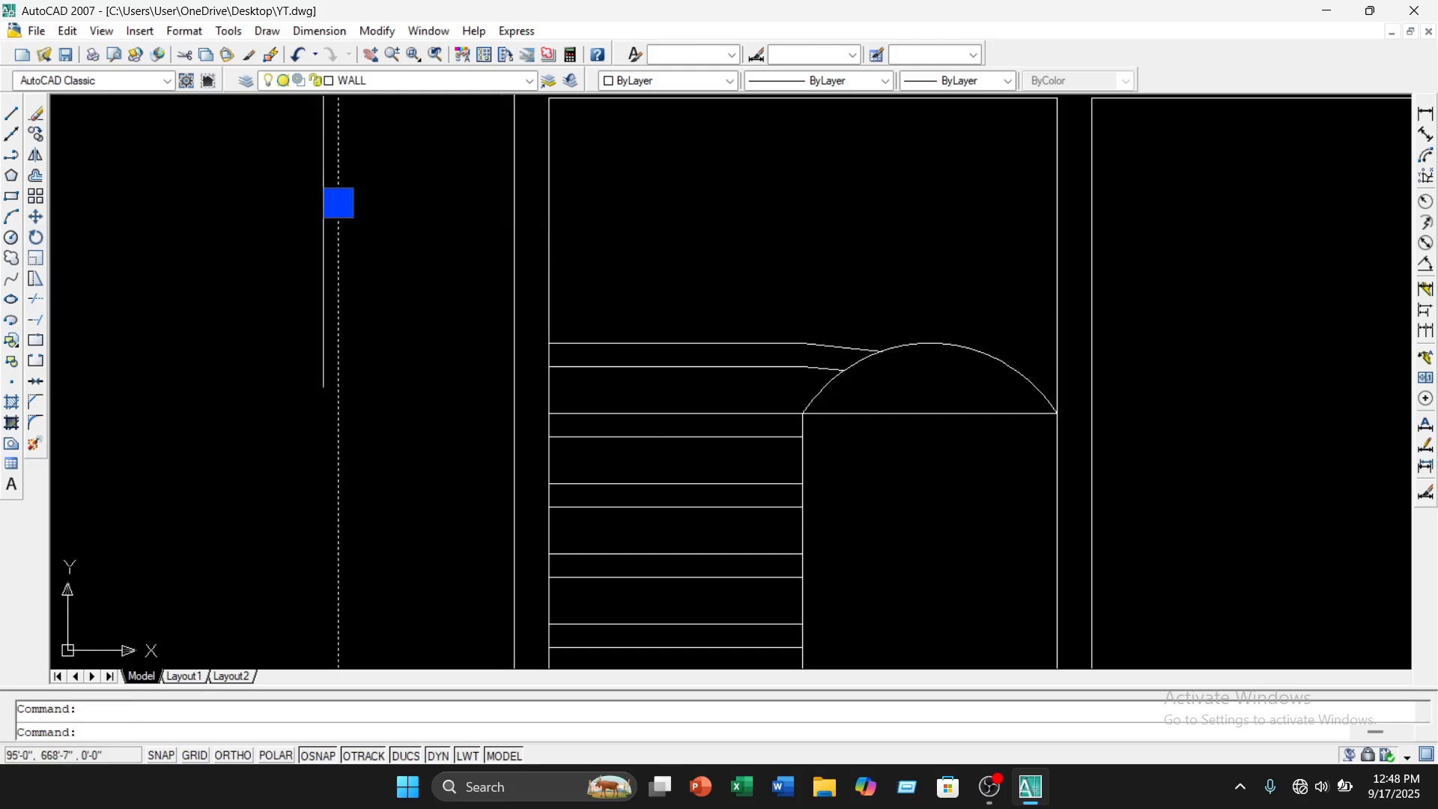
click(250, 54)
scroll(846, 349, up, 3)
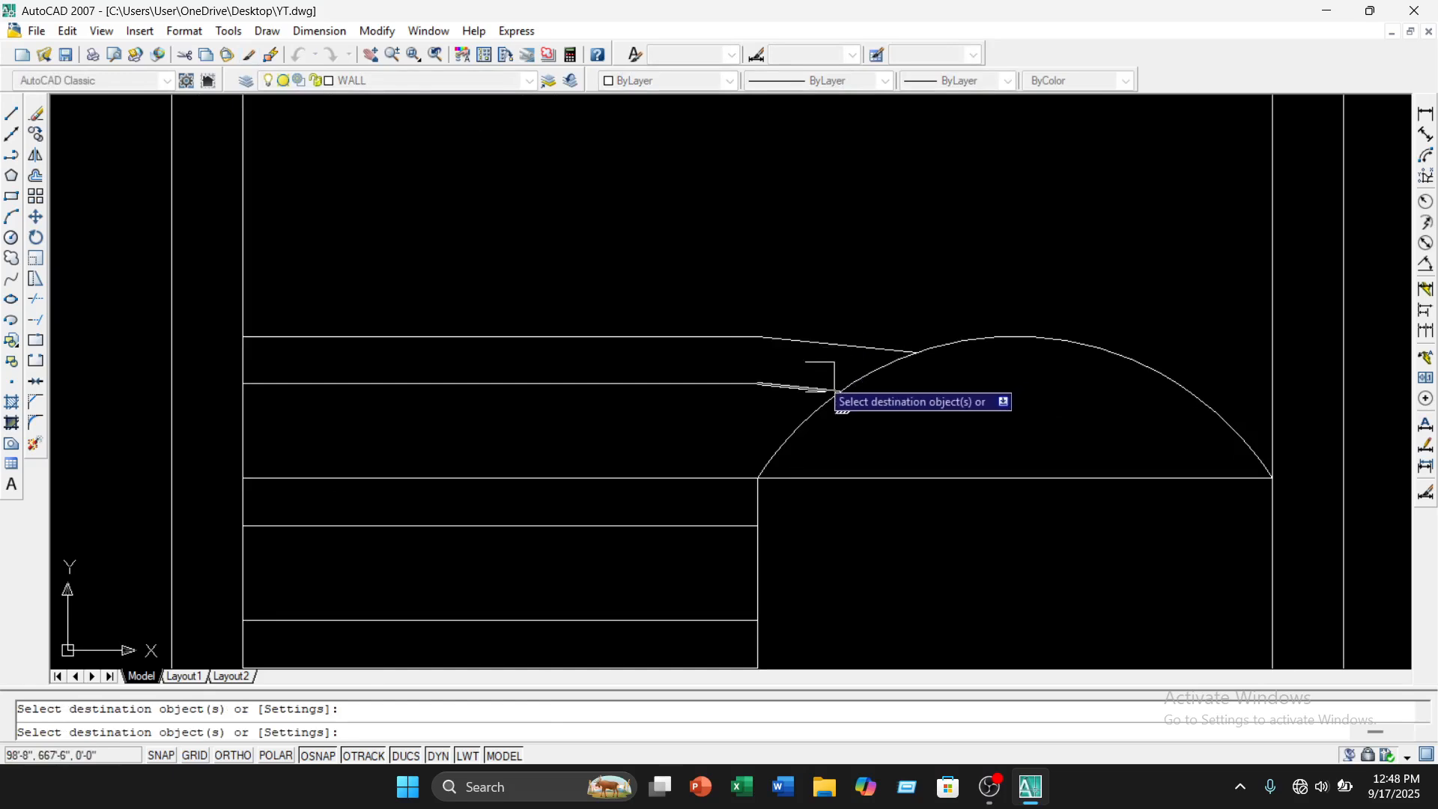
key(Escape)
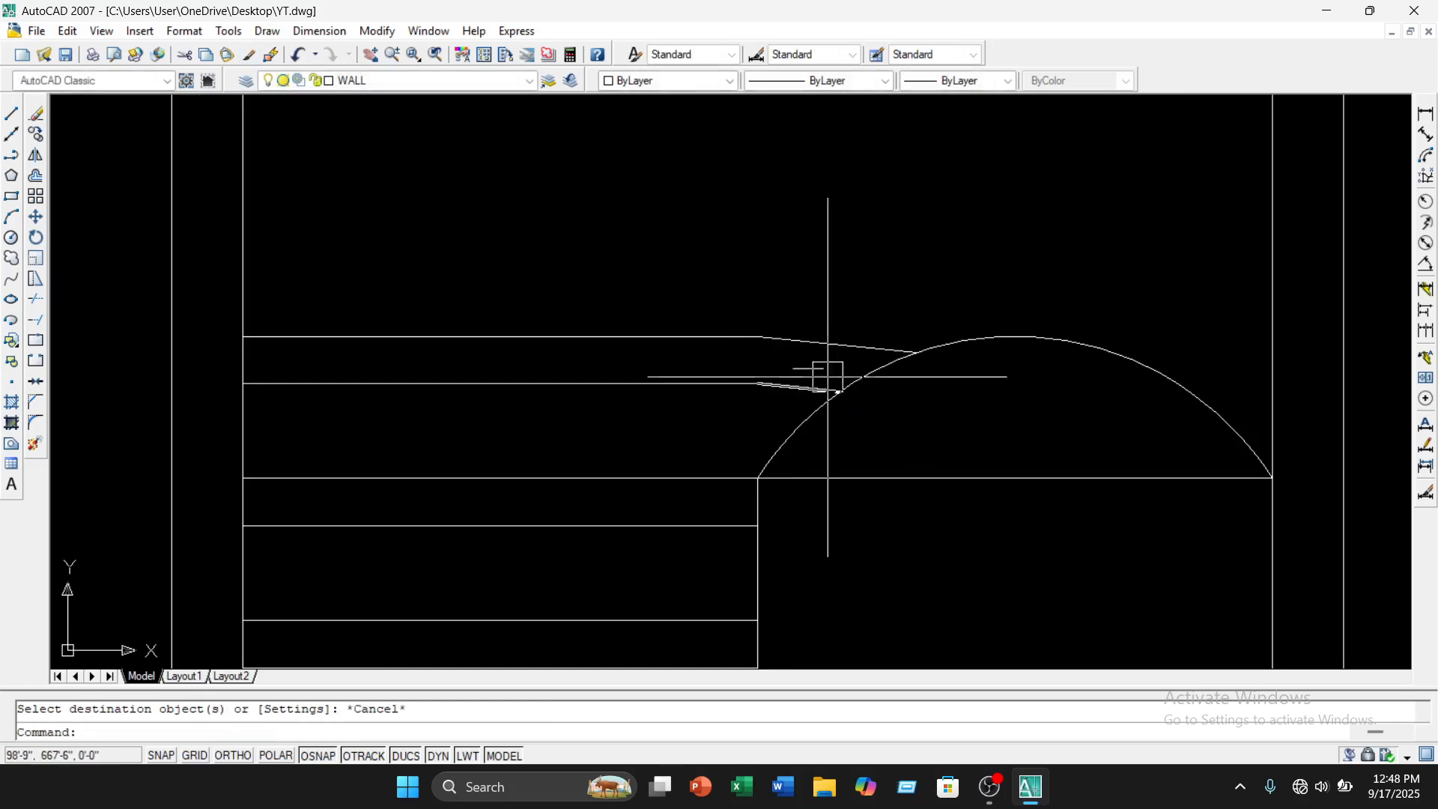
click(821, 373)
key(Escape)
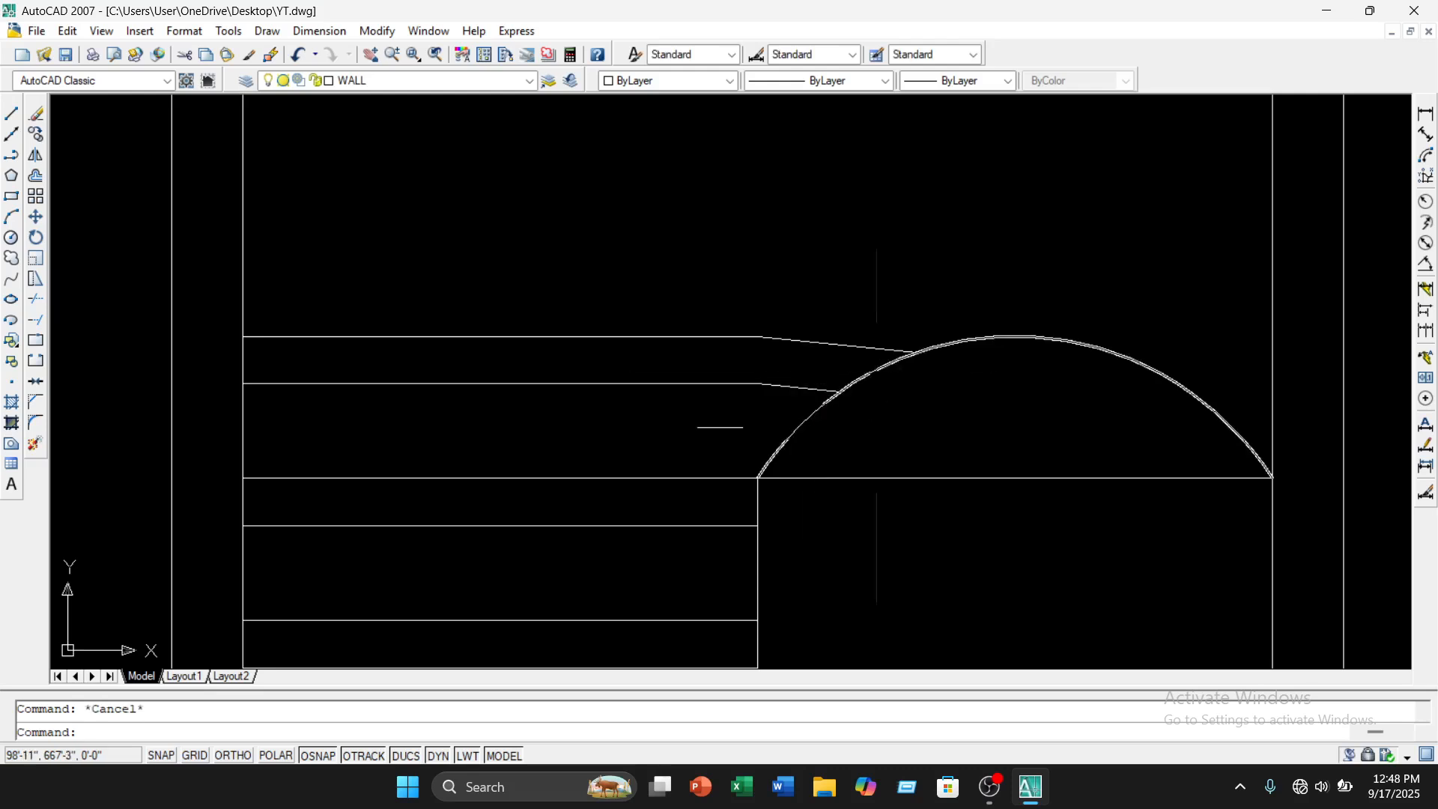
scroll(809, 370, down, 6)
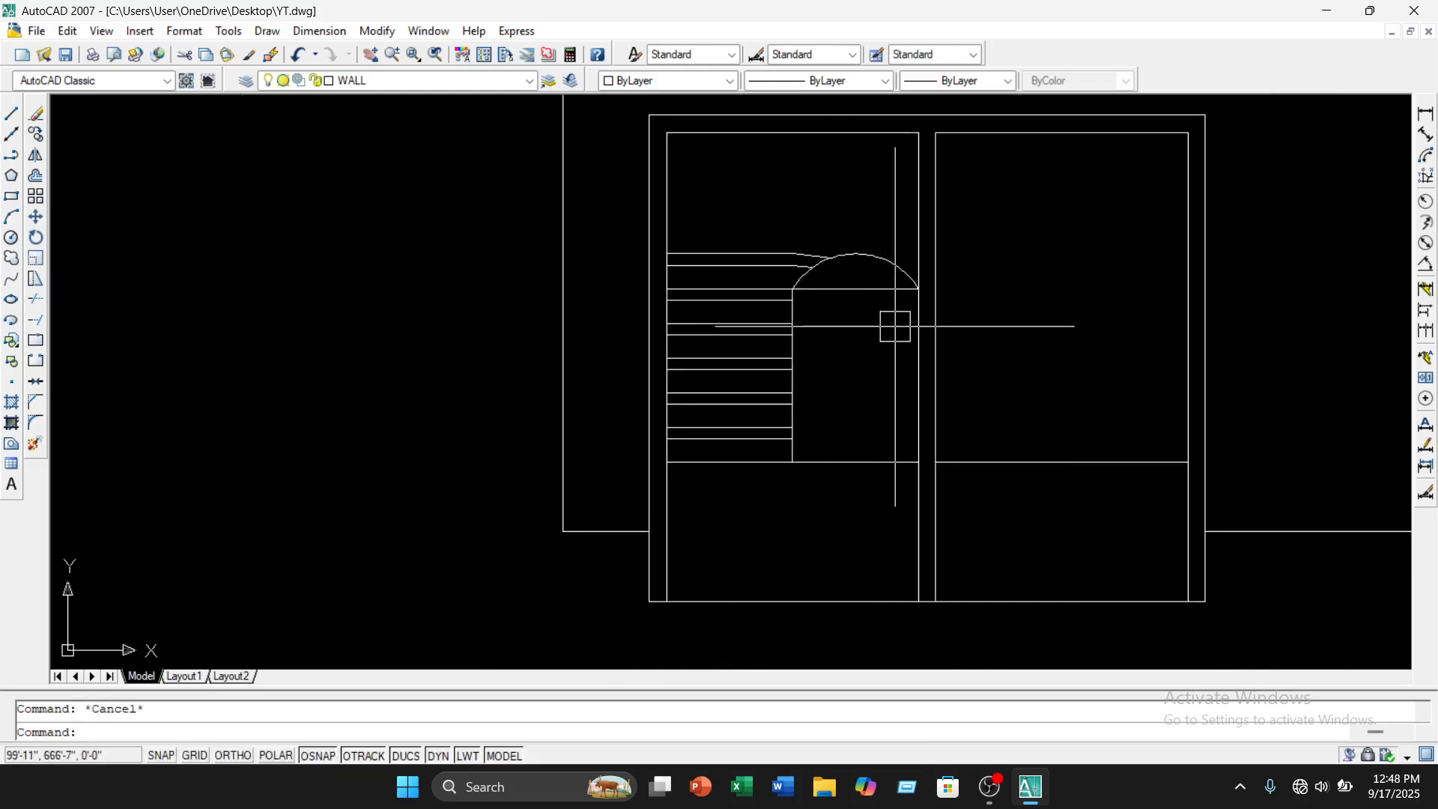
scroll(896, 326, down, 2)
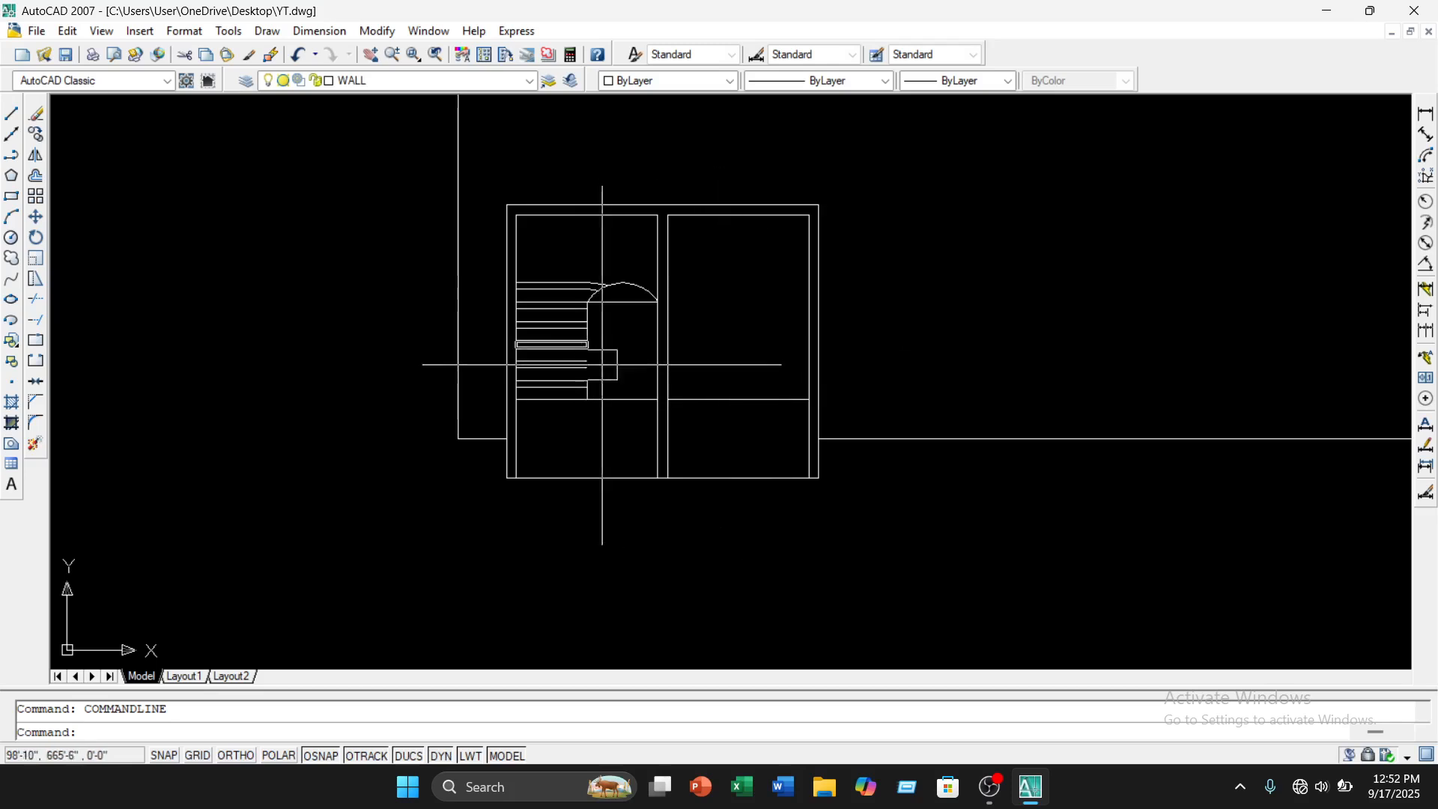
mouse_move(602, 364)
middle_down()
mouse_move(658, 417)
mouse_move(642, 404)
middle_up()
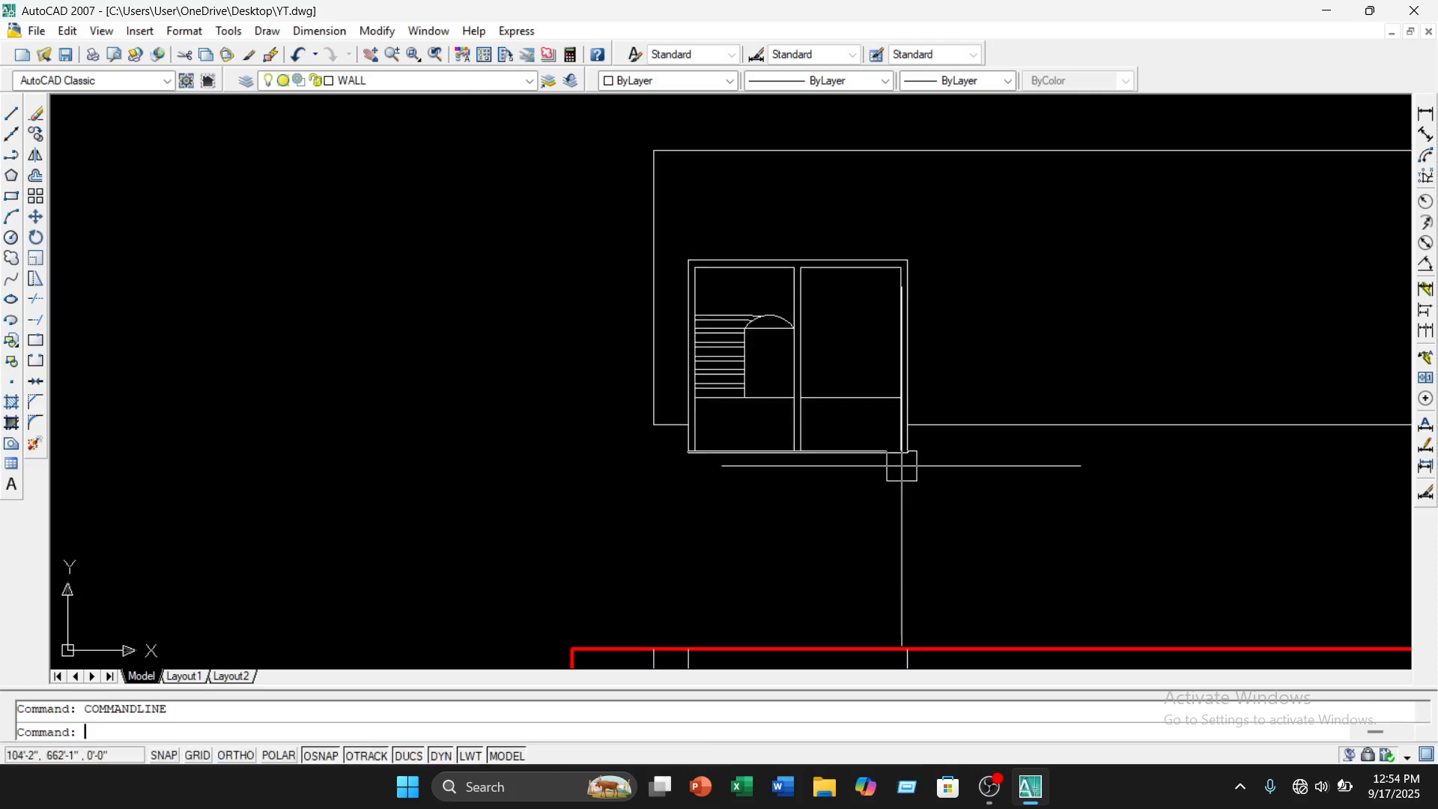
scroll(846, 440, up, 4)
scroll(748, 369, down, 4)
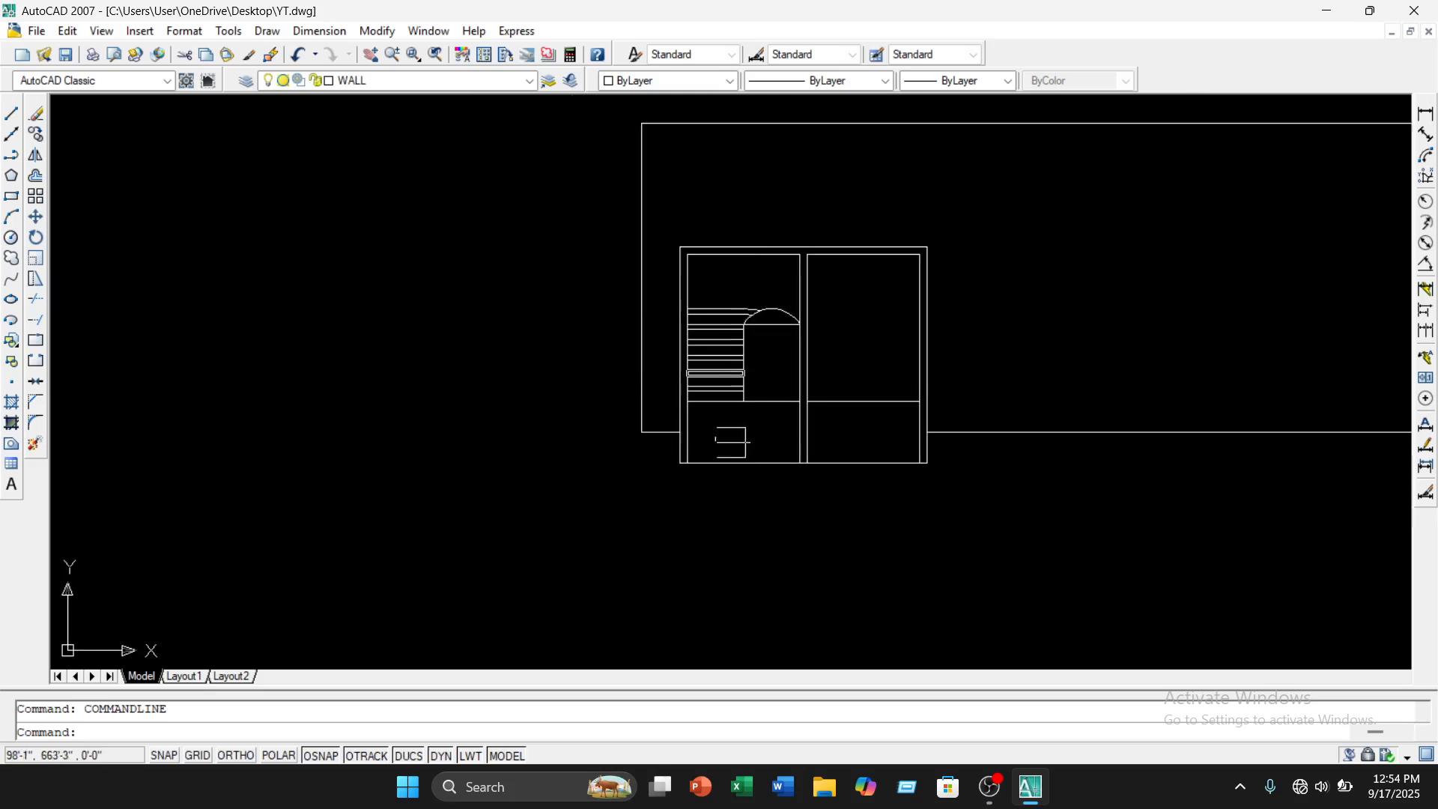
scroll(740, 410, up, 6)
scroll(740, 410, down, 4)
scroll(713, 459, down, 2)
scroll(735, 398, up, 5)
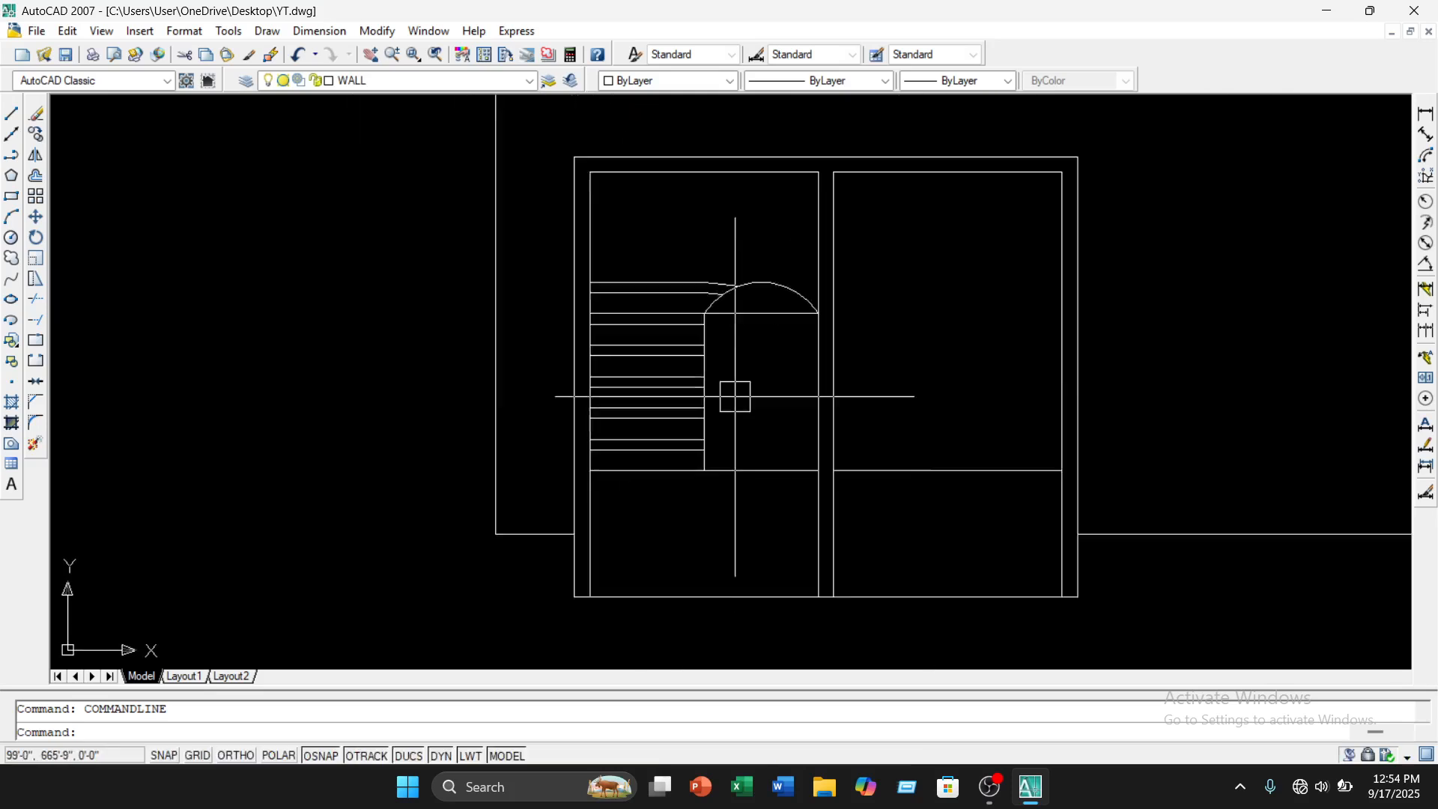
scroll(704, 448, down, 3)
scroll(693, 450, up, 1)
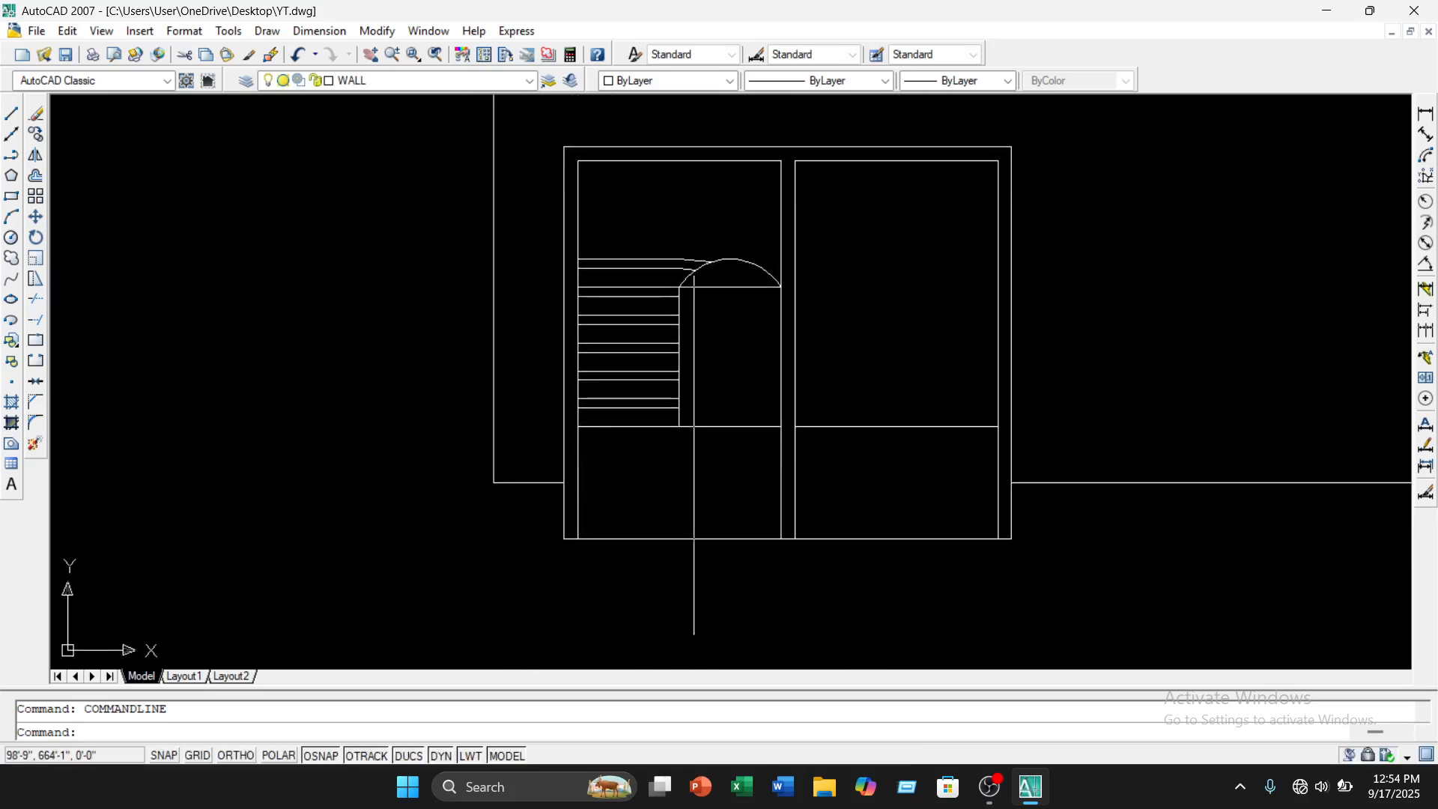
middle_drag(663, 528, 651, 493)
Offset the horizontal line below the arched panel and its right-bay counterpart 6" downward, and the opening's bottom line 6" upward
text(o)
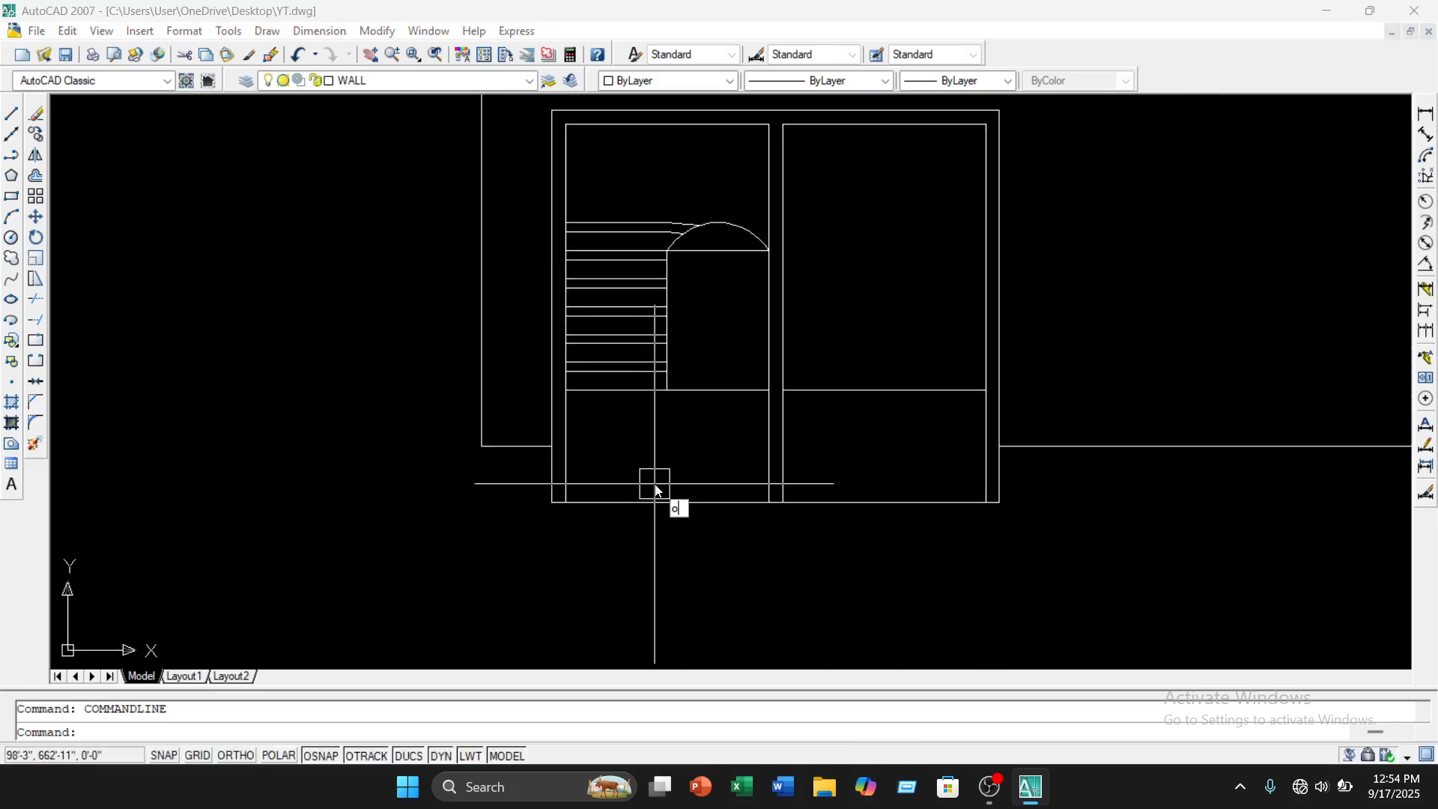
key(Return)
text(6)
key(Return)
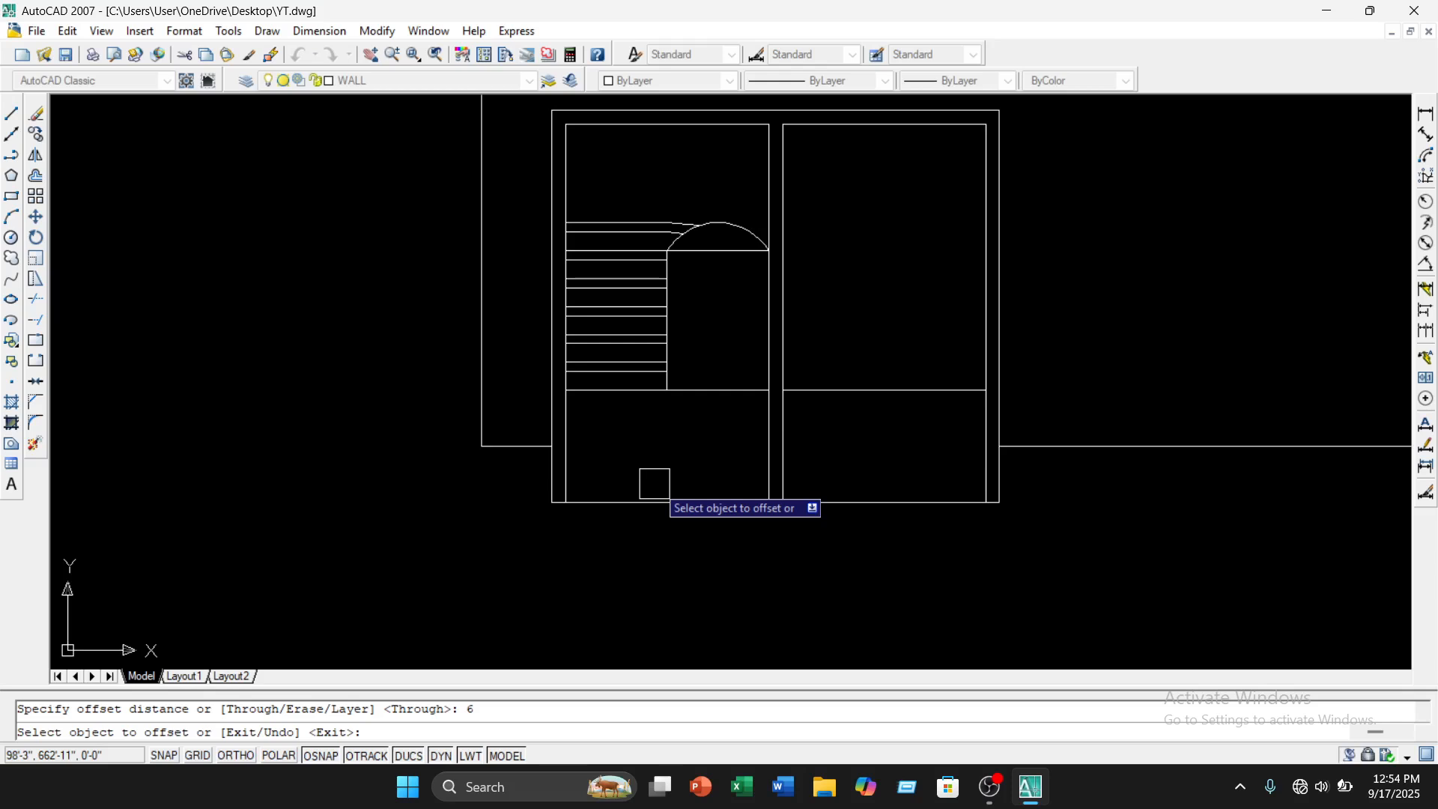
click(723, 390)
click(708, 451)
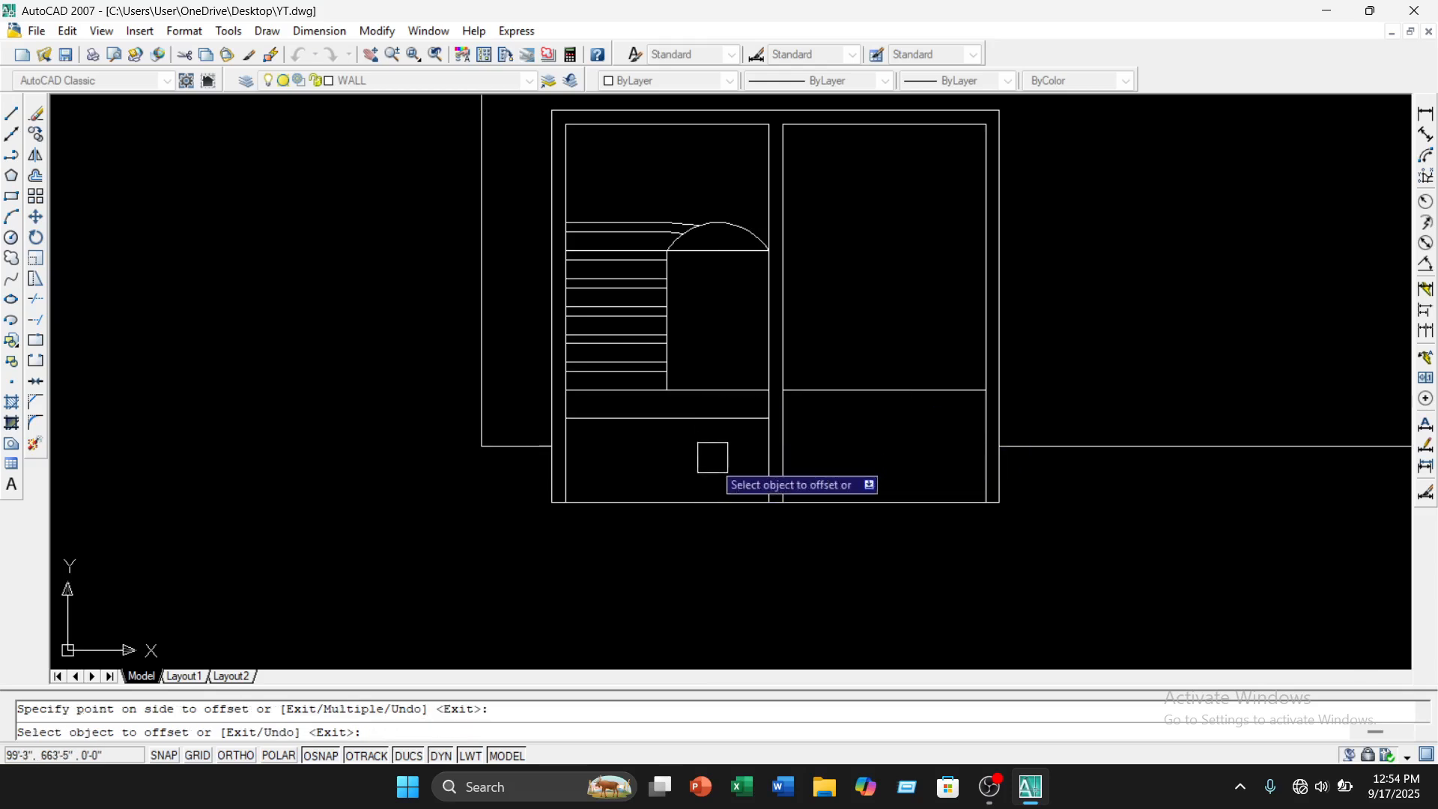
click(687, 505)
click(681, 469)
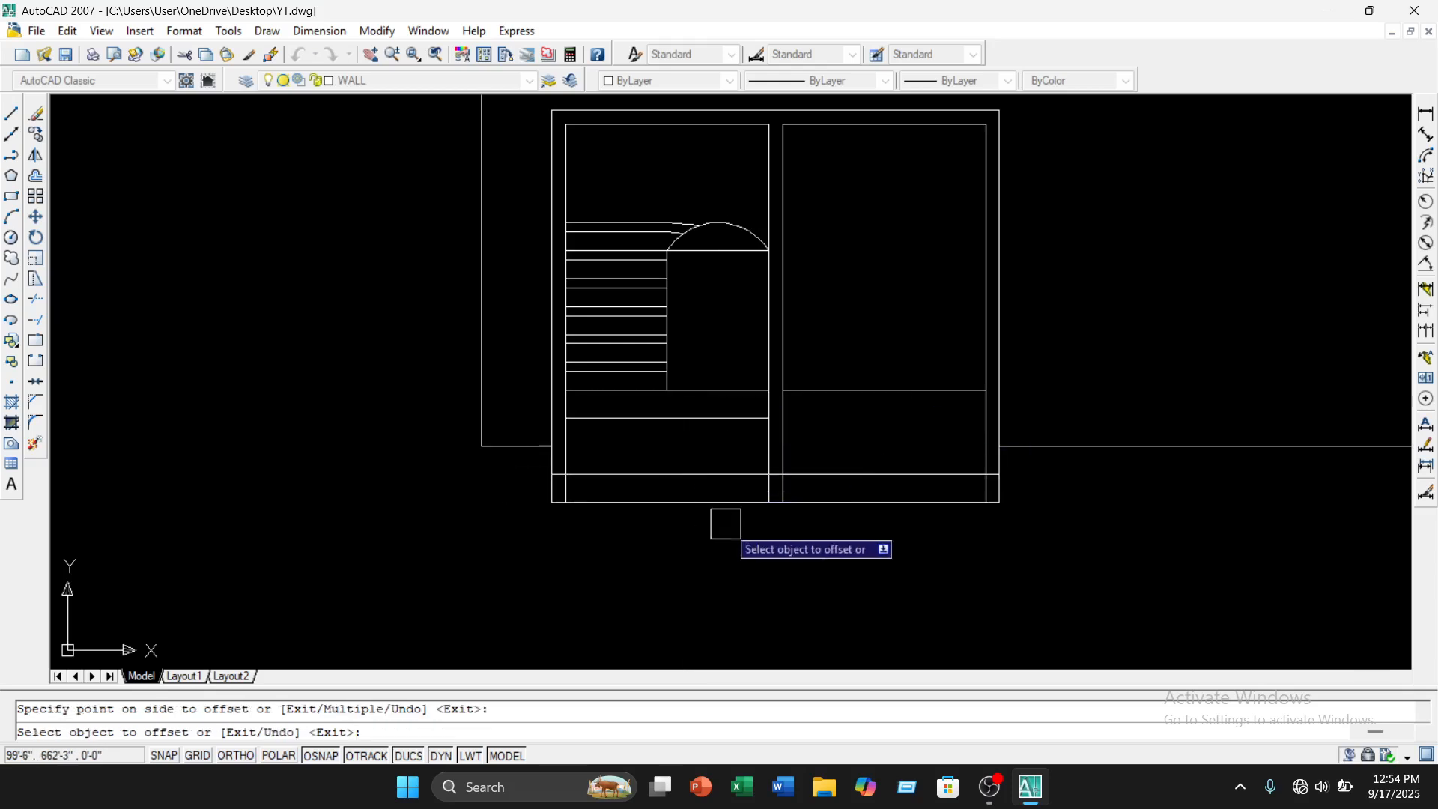
click(823, 389)
click(824, 424)
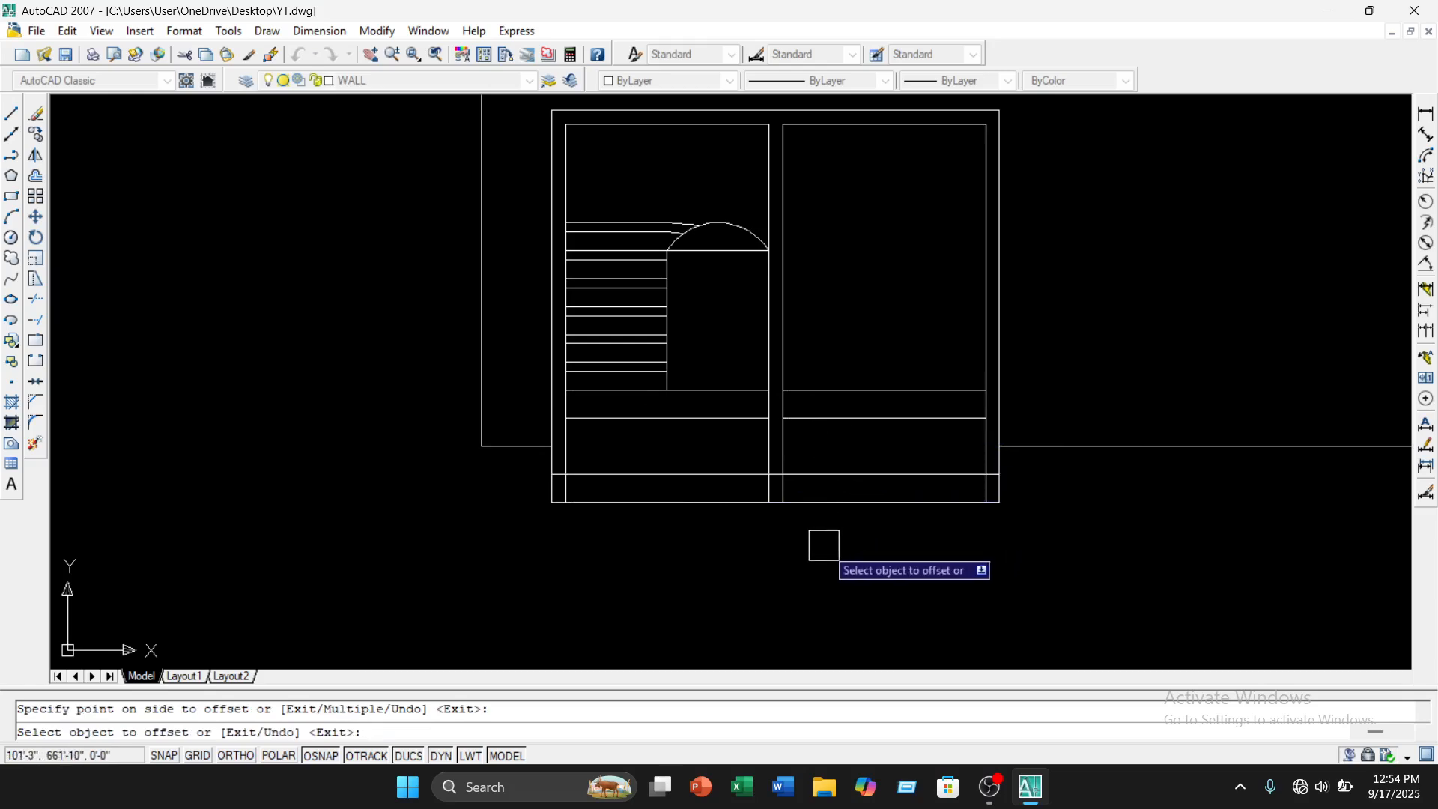
key(Escape)
Trim the lower offset line where it crosses the opening's left post and middle post
scroll(675, 517, up, 3)
scroll(645, 532, down, 2)
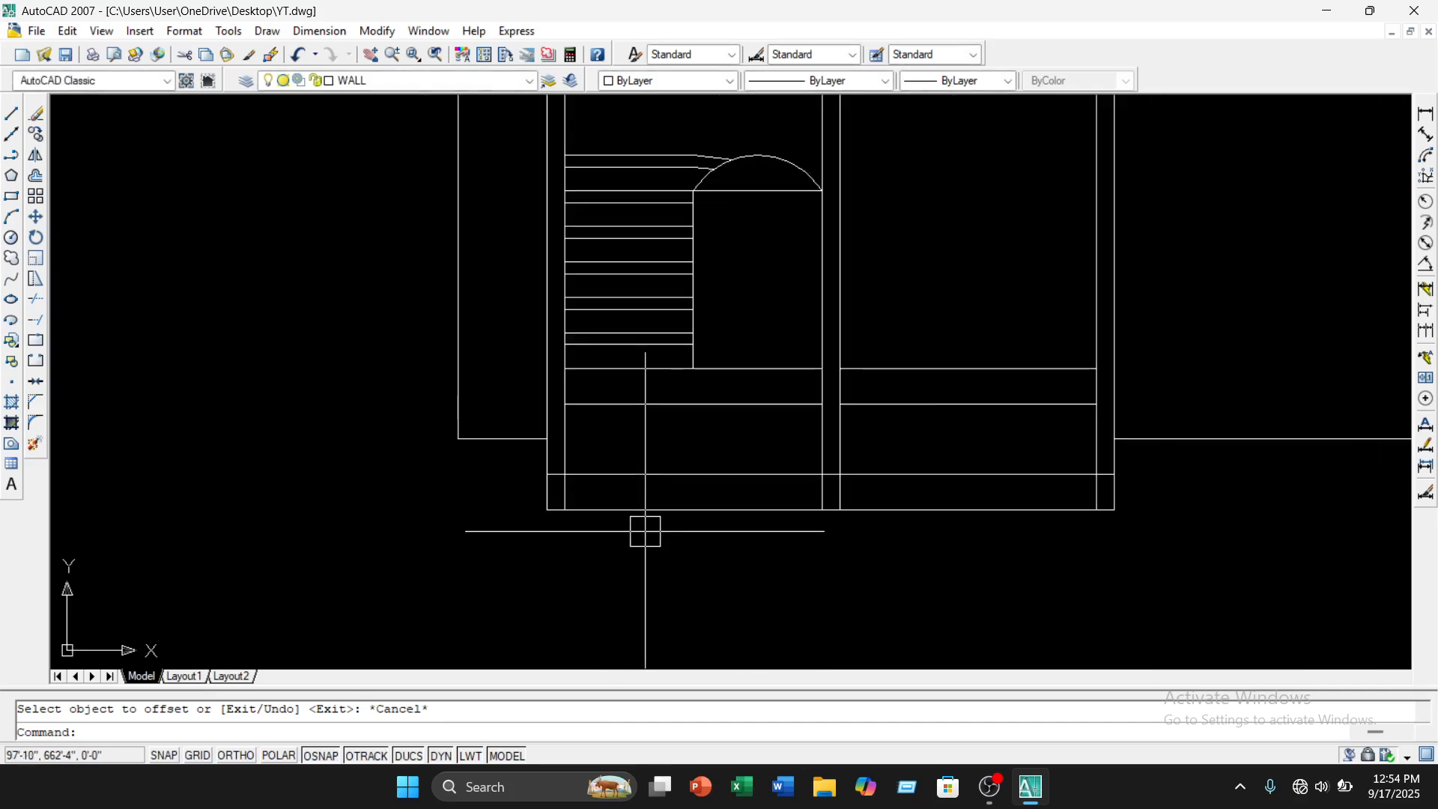
text(tr)
key(Return)
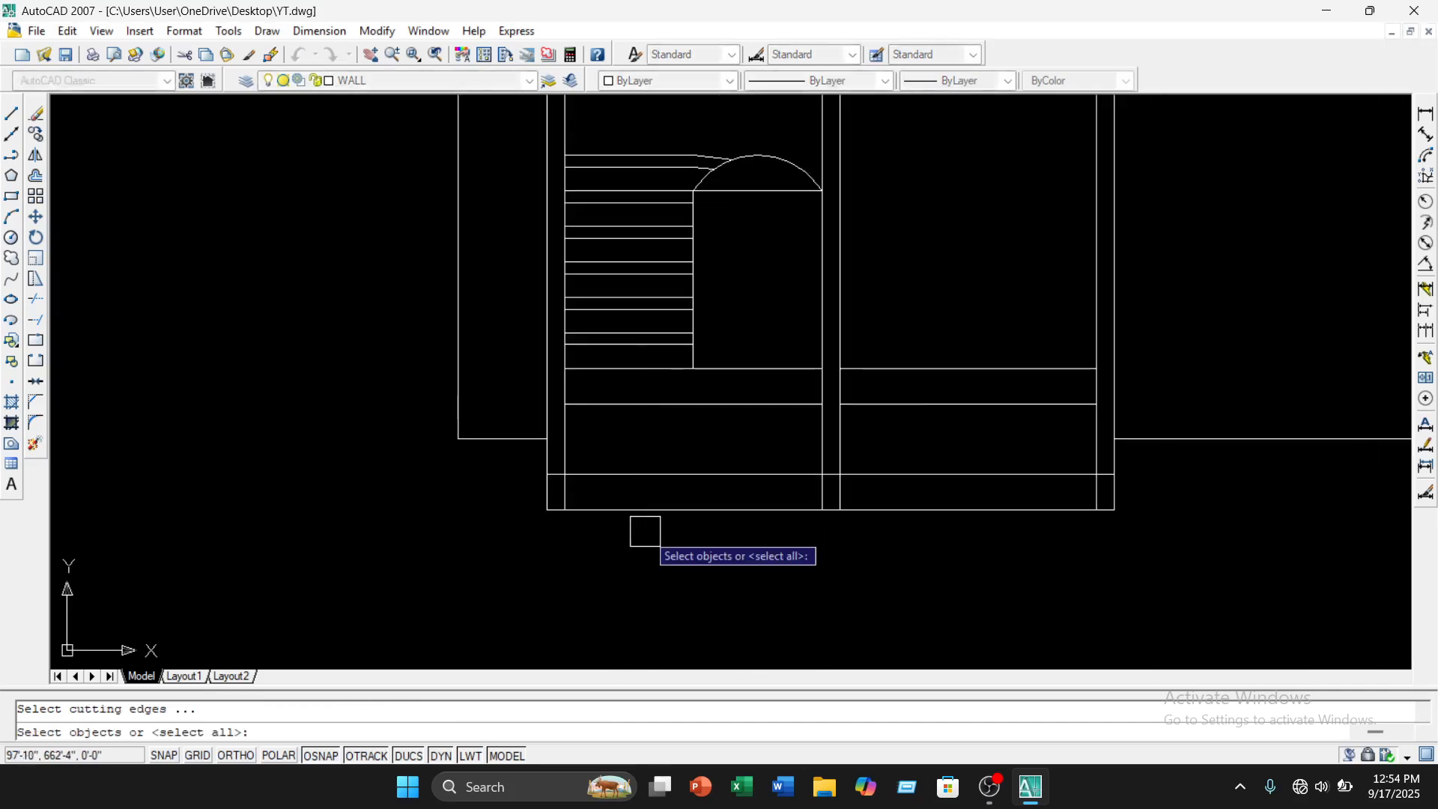
key(Return)
scroll(565, 479, up, 5)
click(552, 453)
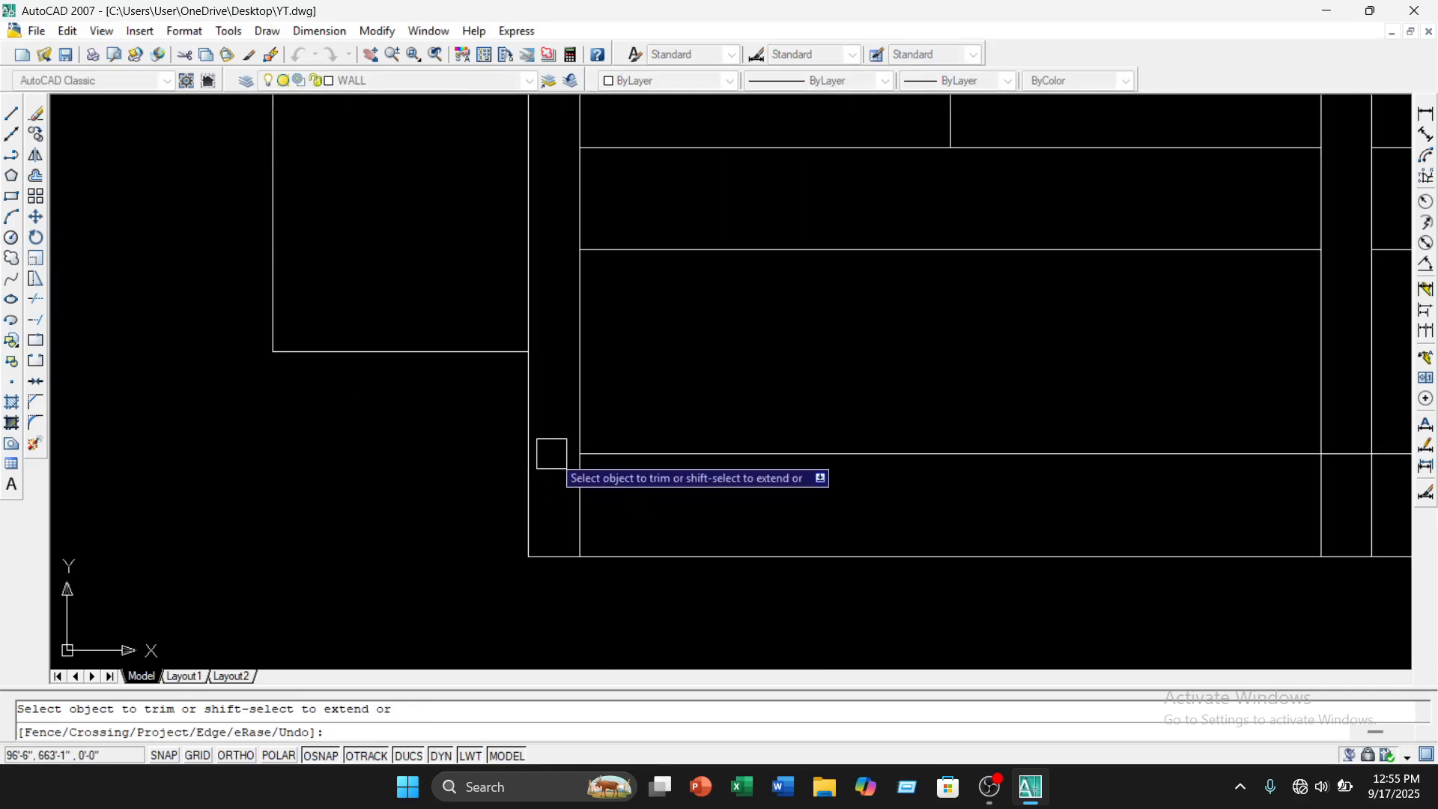
scroll(797, 494, down, 2)
middle_drag(825, 495, 535, 515)
scroll(847, 504, up, 3)
click(845, 472)
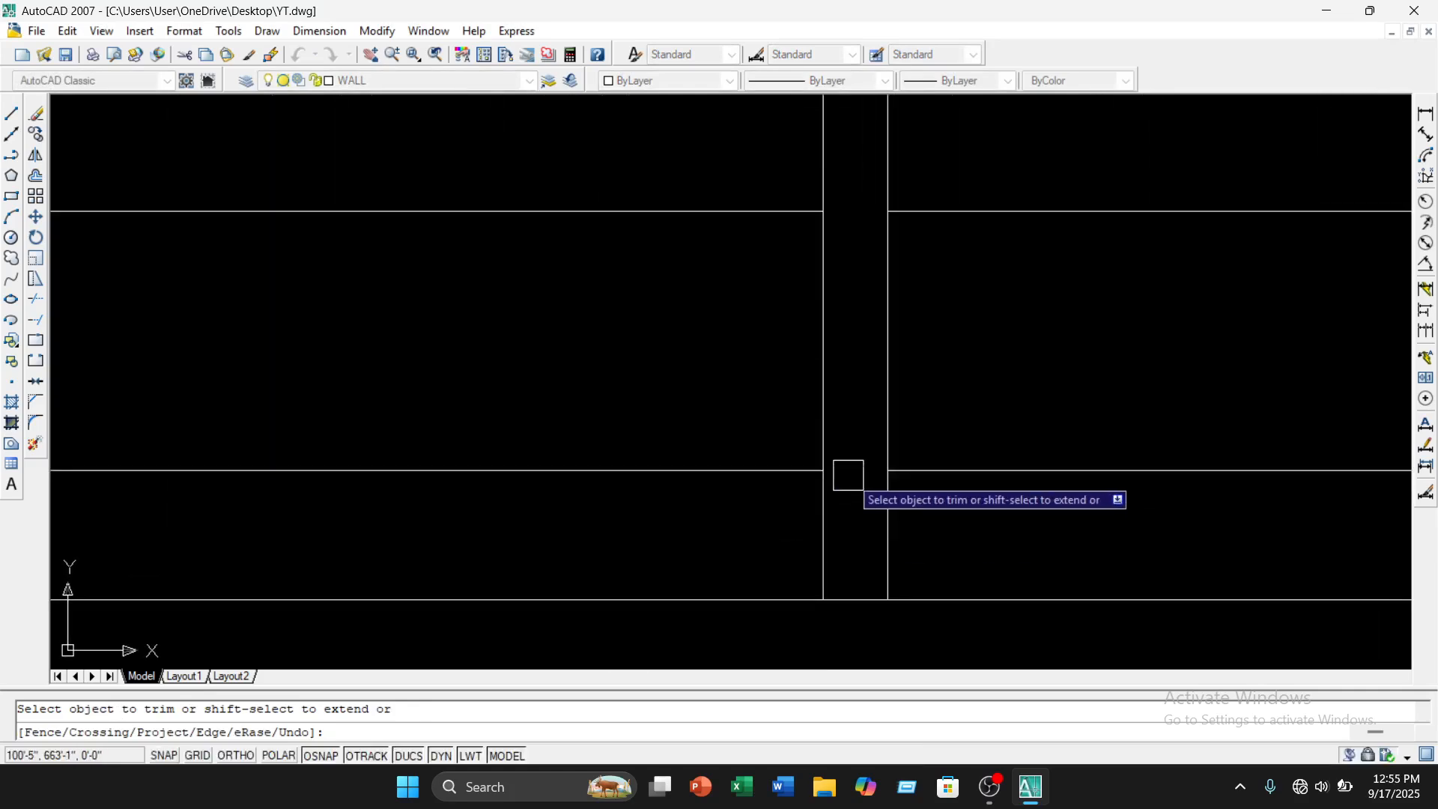
scroll(844, 475, down, 3)
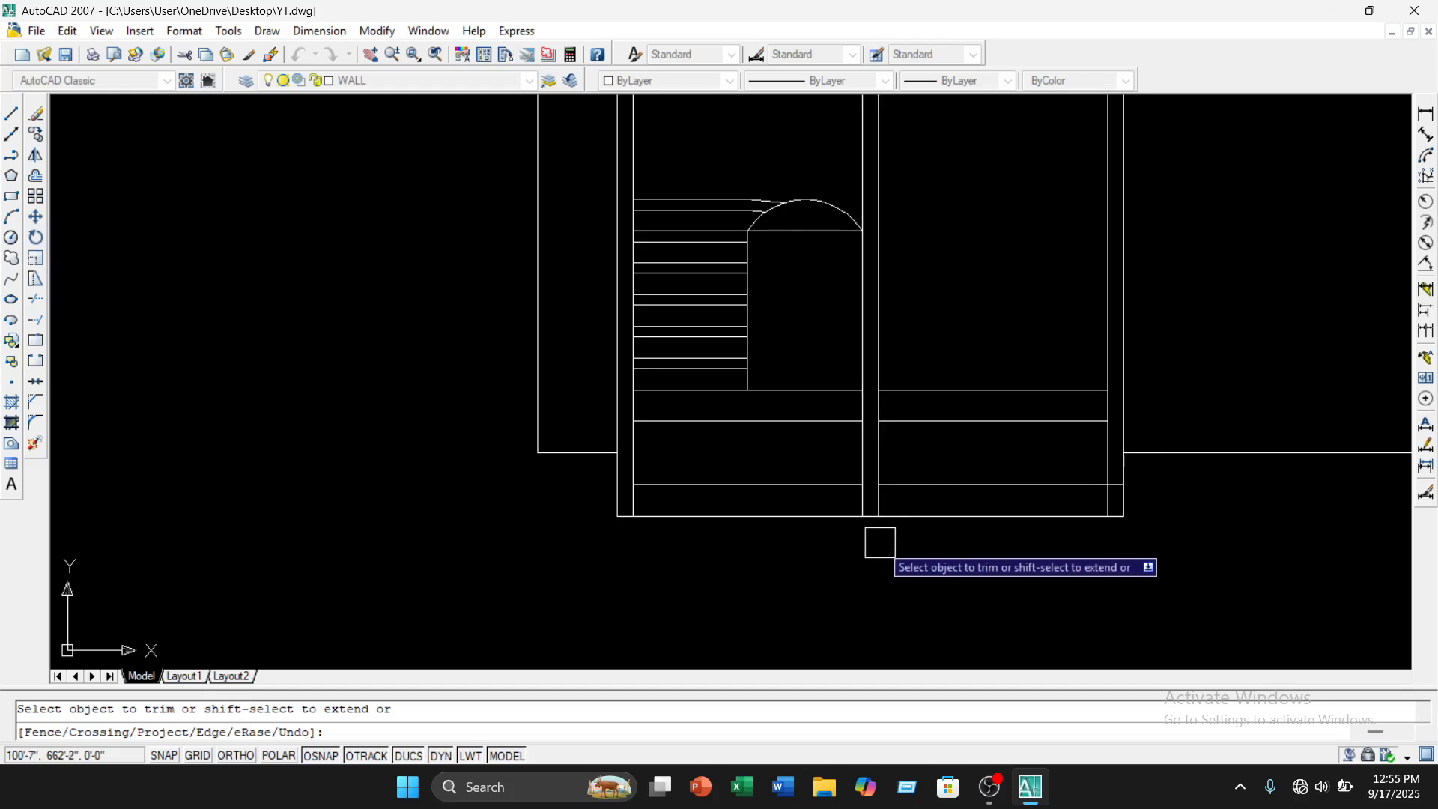
key(Escape)
Trim the left post's inner edge between the two offset horizontal lines of the left bay
scroll(638, 433, up, 3)
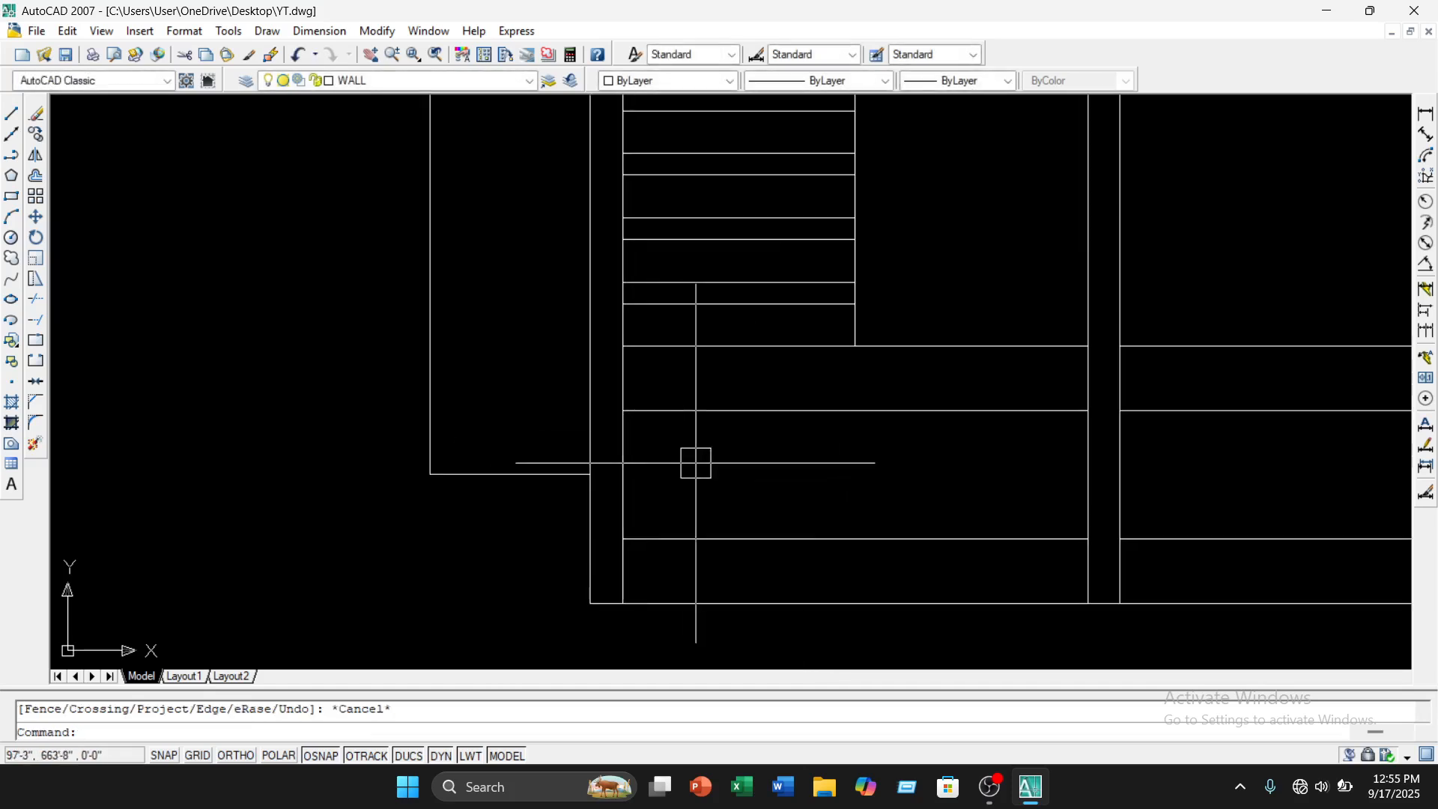
text(tr)
key(Return)
key(Return)
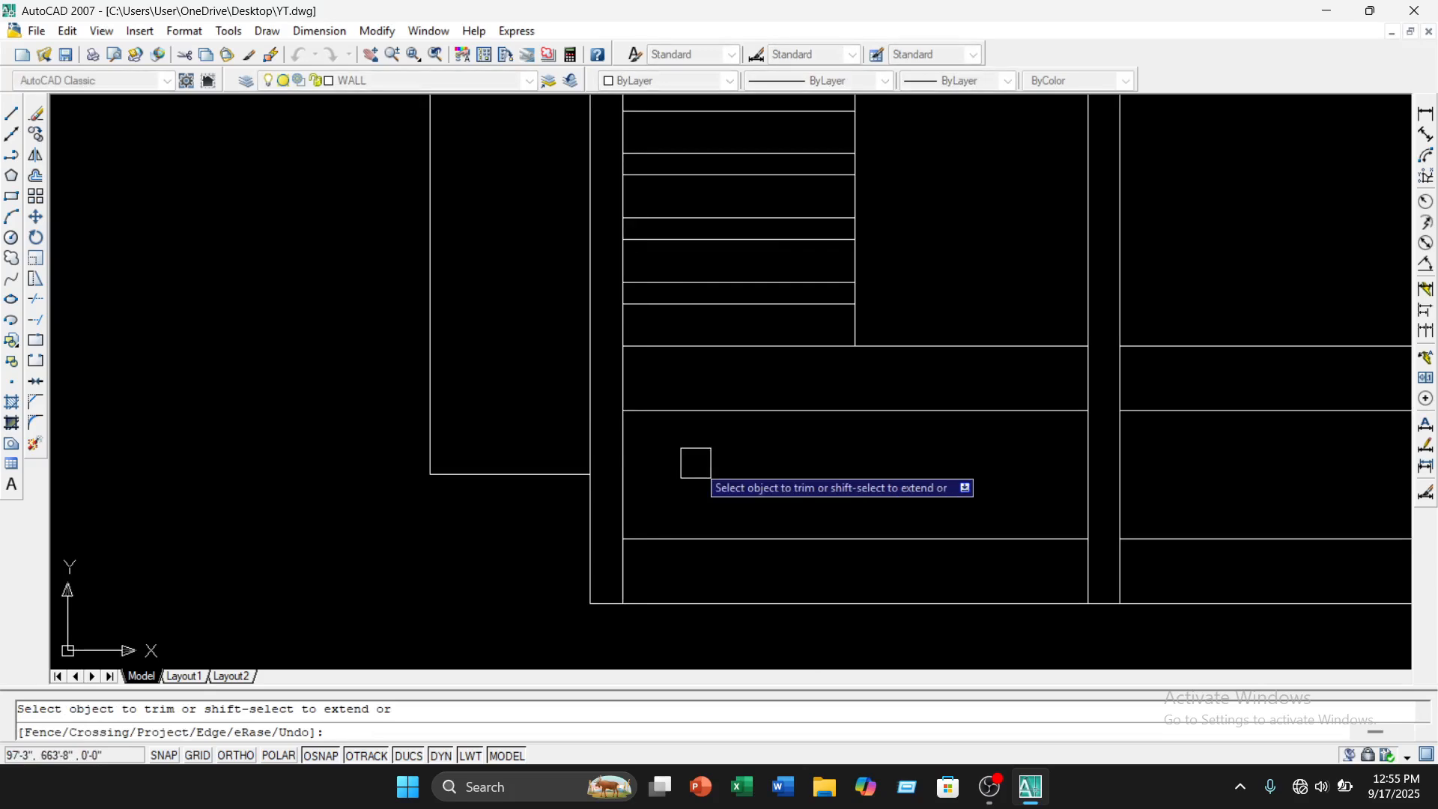
click(623, 459)
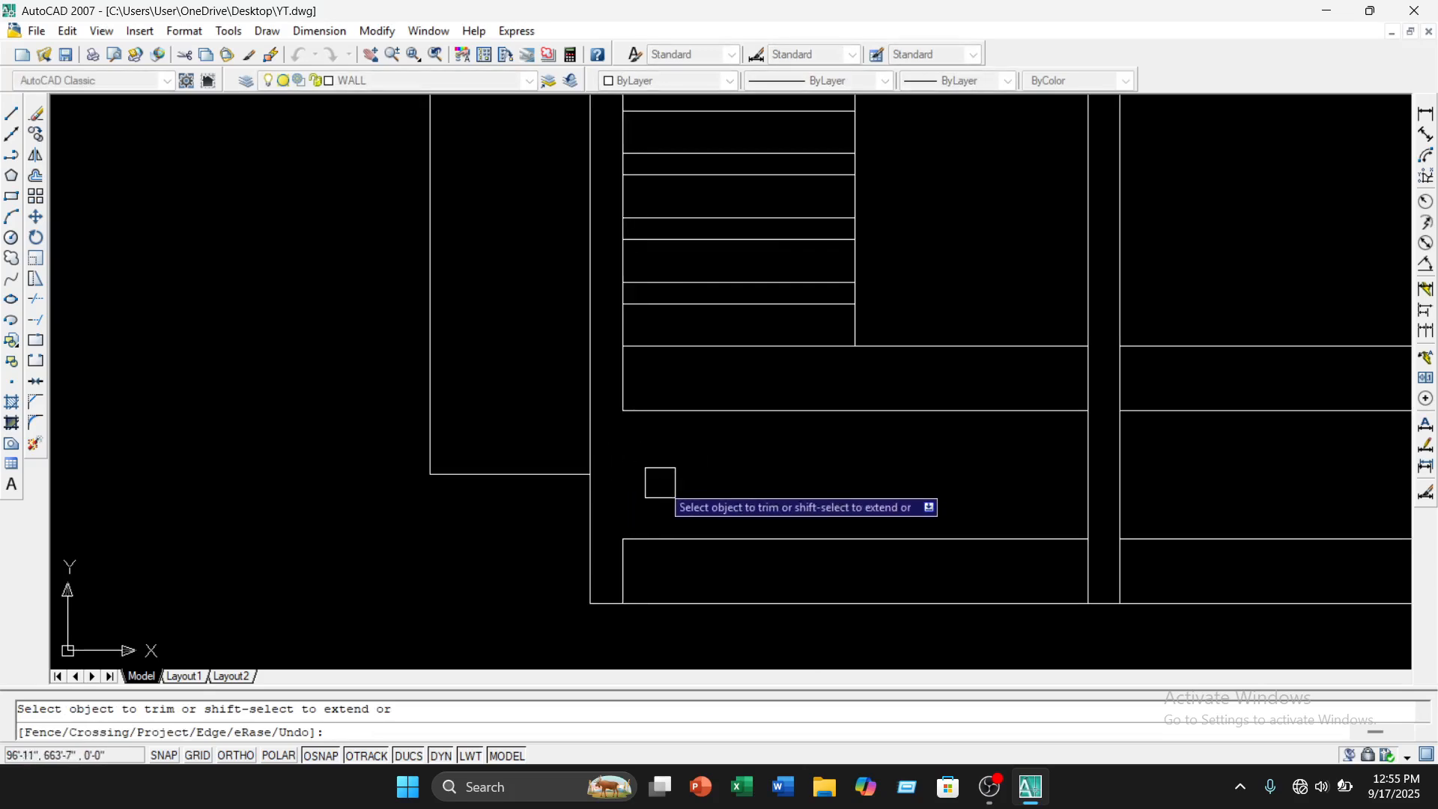
key(Escape)
Draw a separate vertical line closing the gap in the left post's inner edge between the two offset lines
click(18, 114)
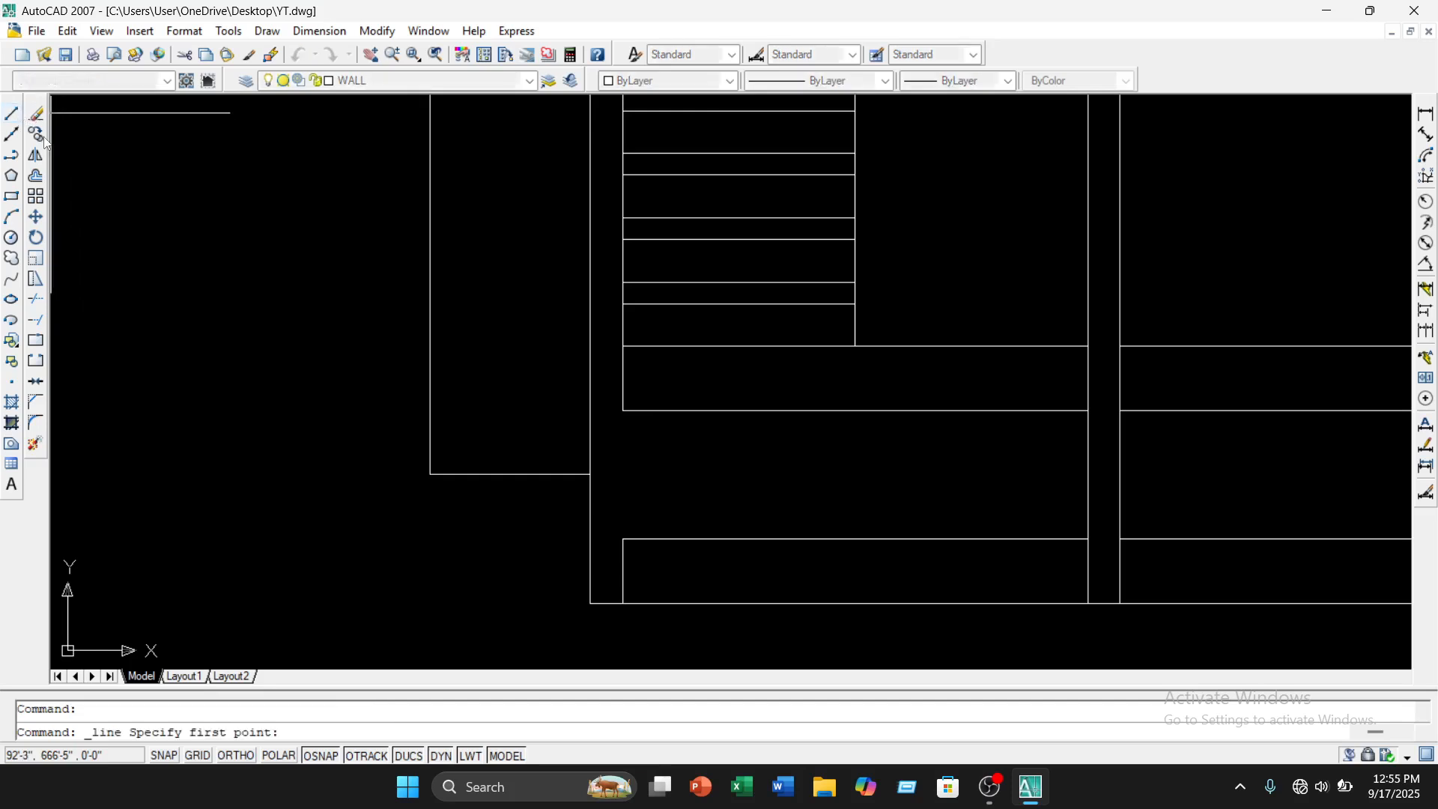
click(623, 411)
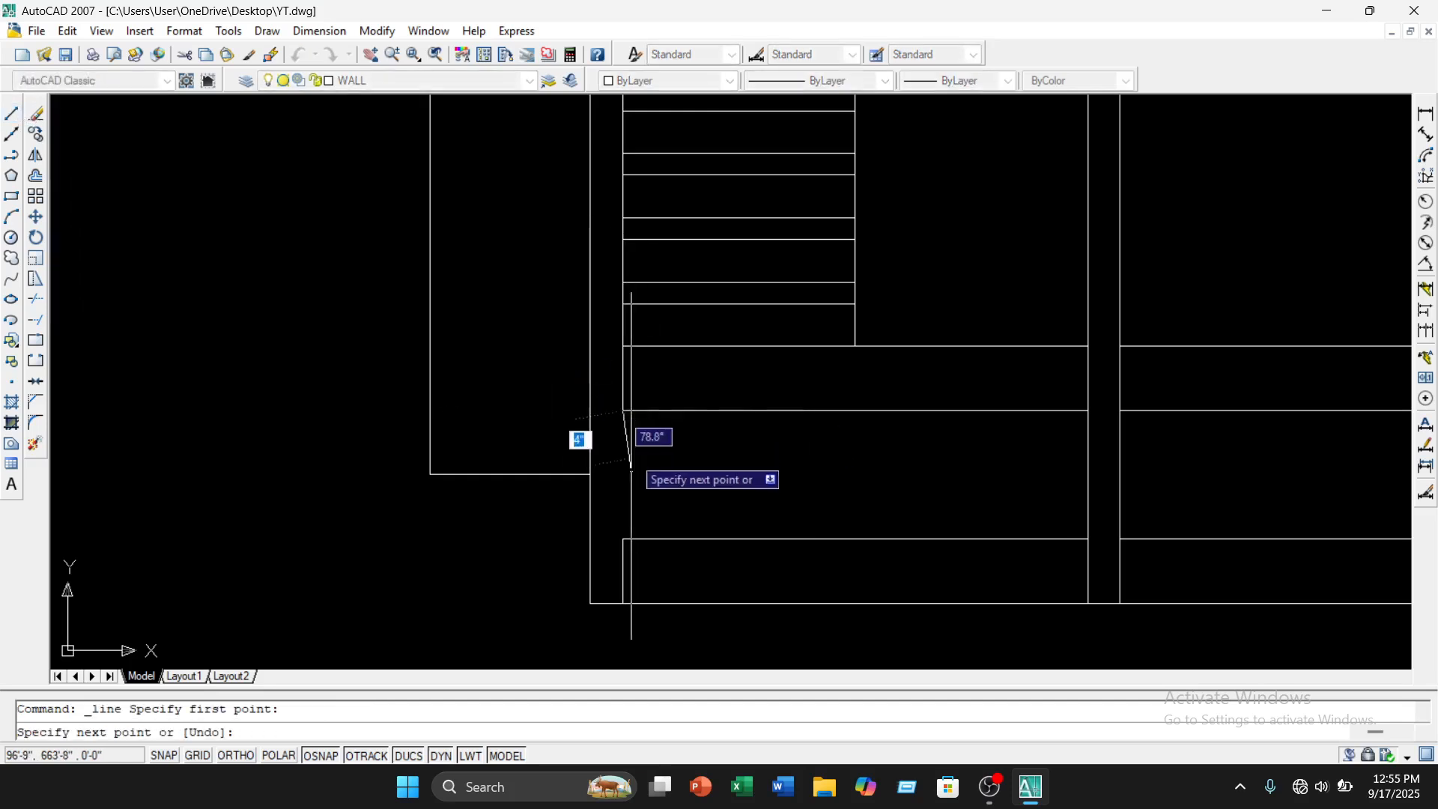
click(623, 539)
key(Escape)
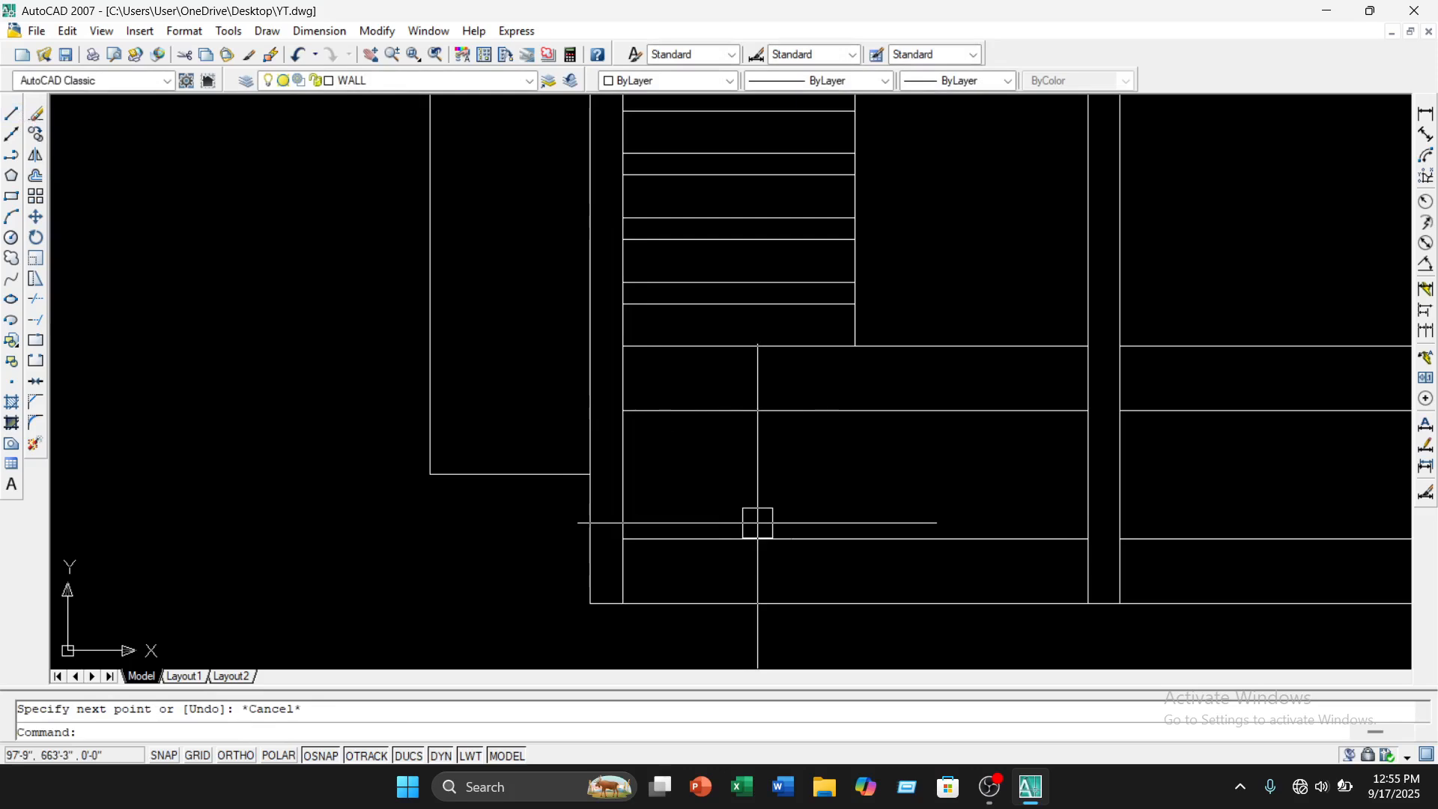
Offset the new vertical line at the left post 12" inward into the left bay's lower panel
text(o)
key(Return)
text(12)
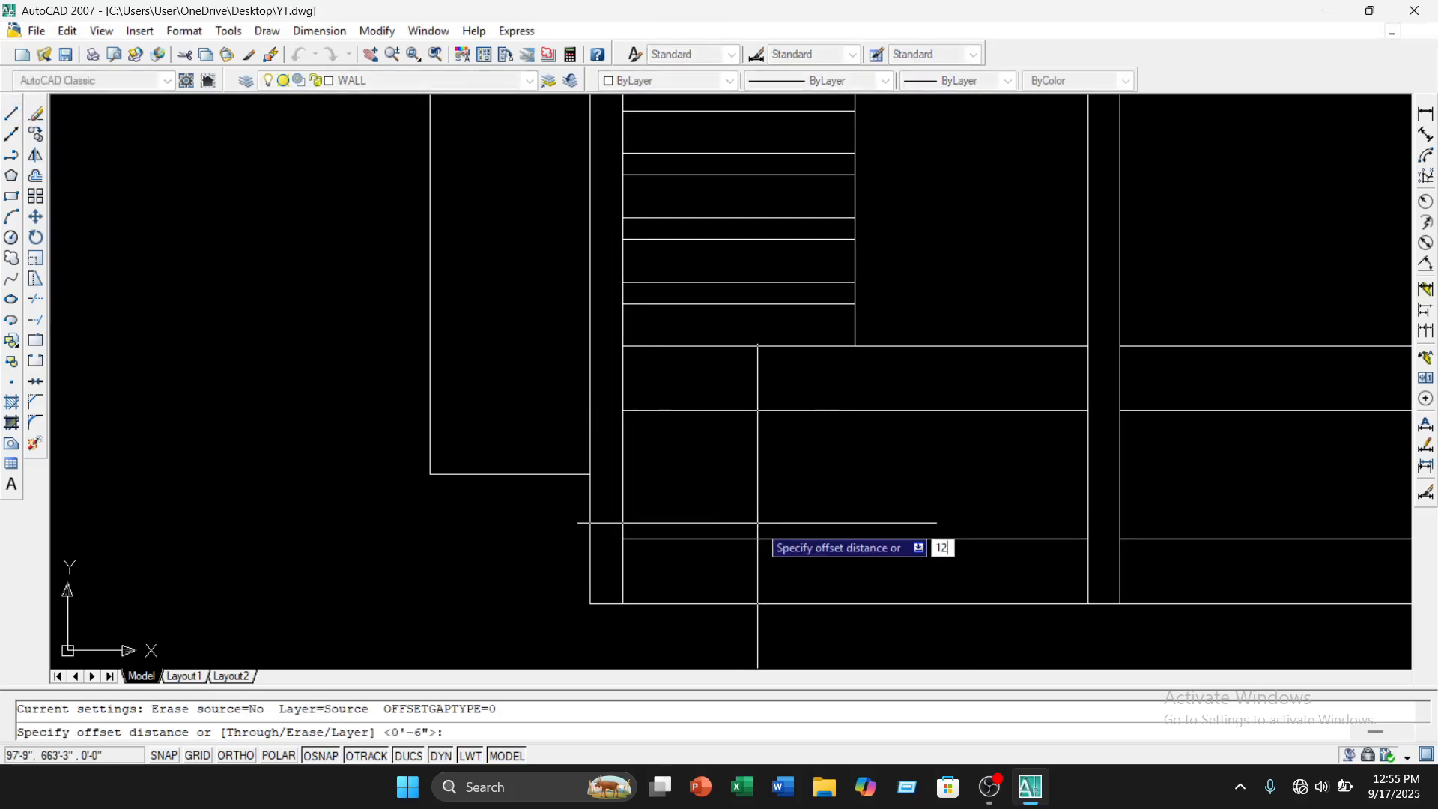
key(Return)
click(624, 461)
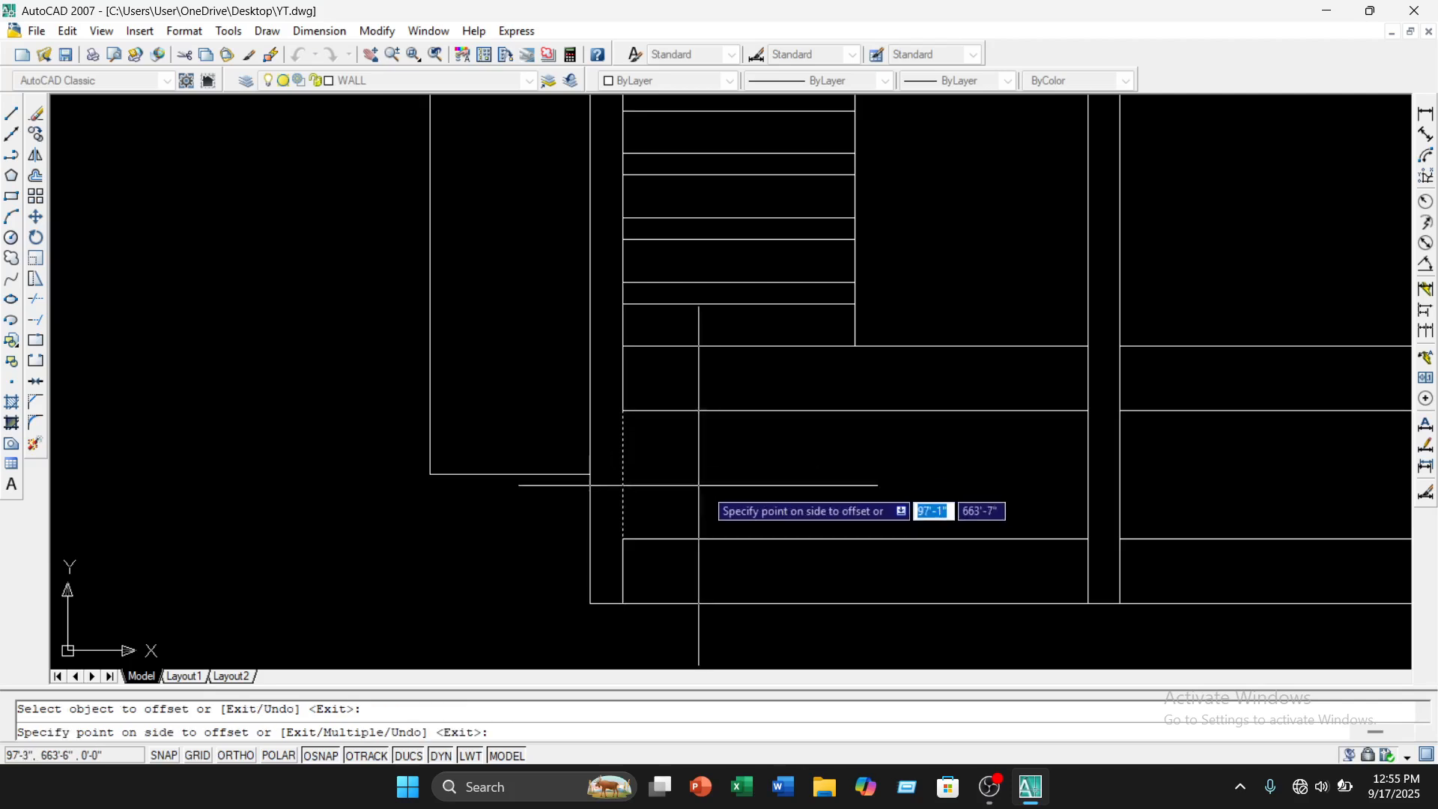
click(700, 485)
key(Escape)
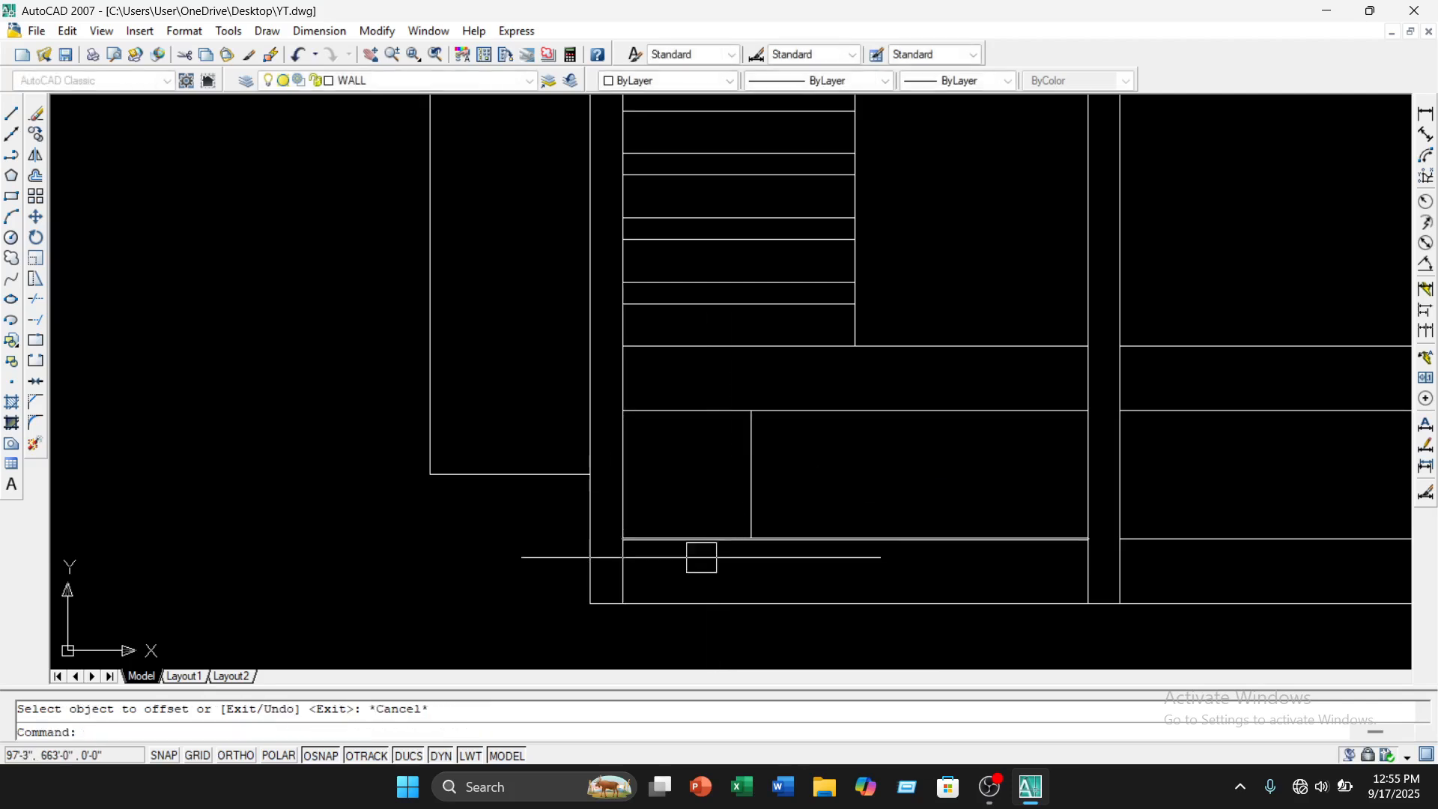
Draw a horizontal line at mid-height from the left post to the offset vertical line in the lower panel
click(12, 116)
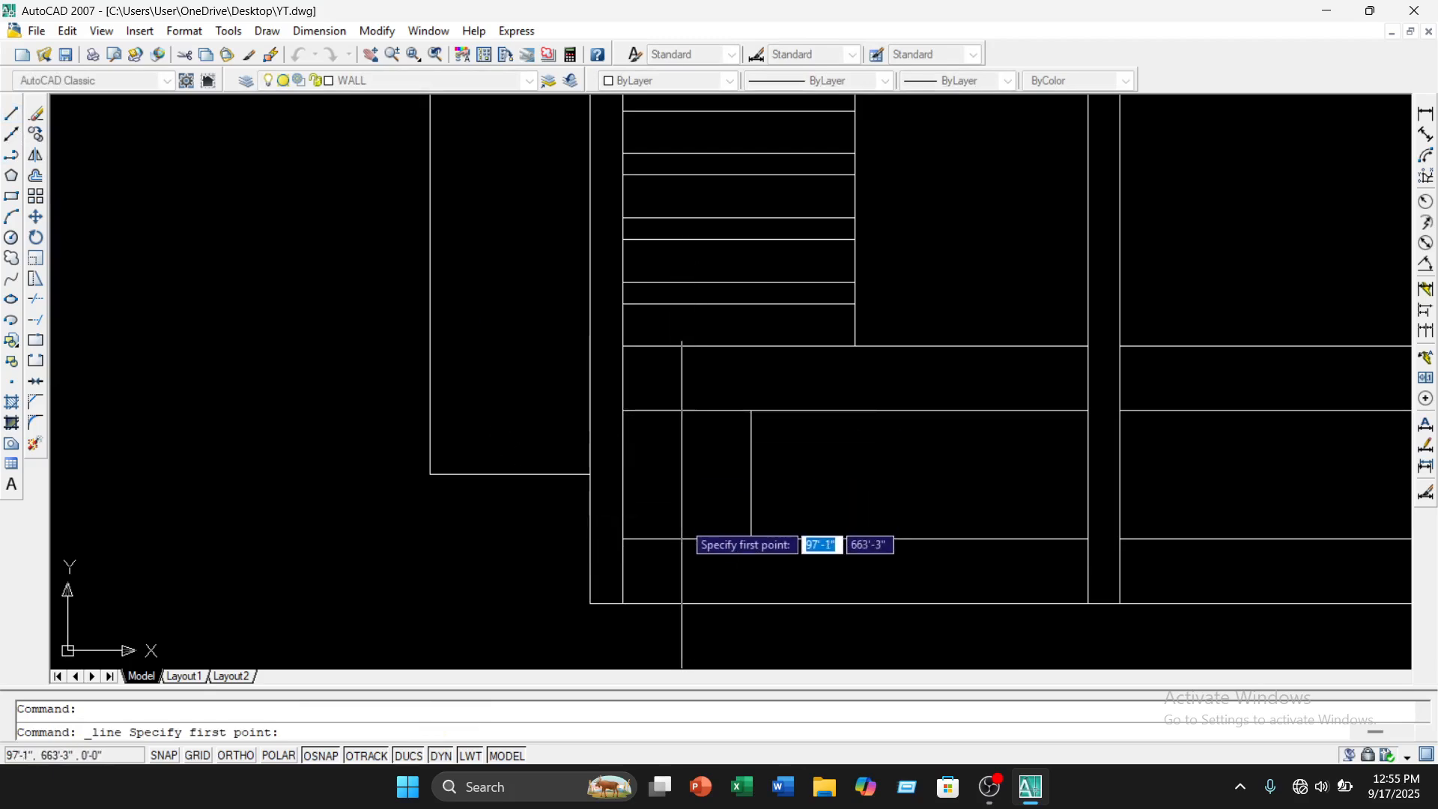
click(623, 473)
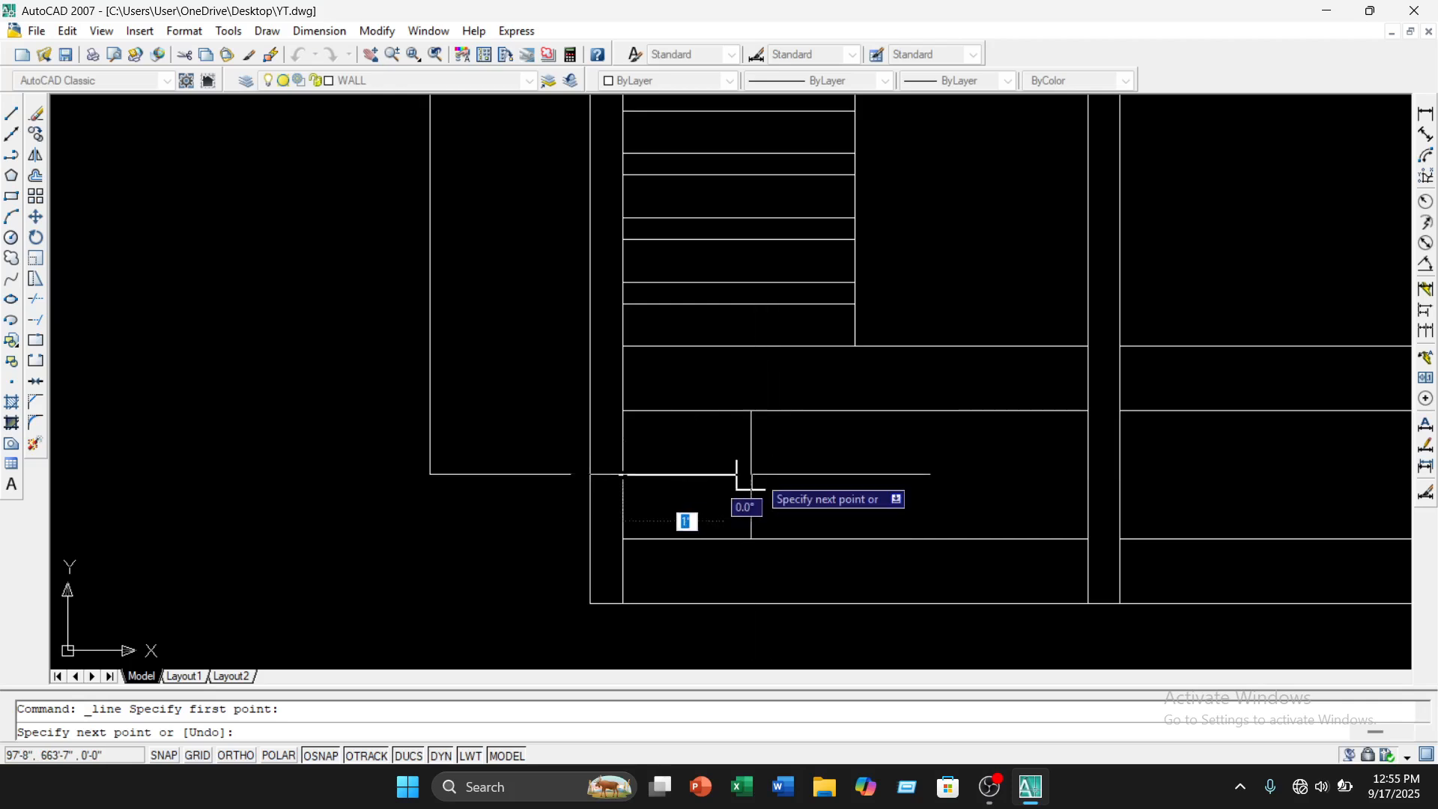
click(752, 473)
key(Escape)
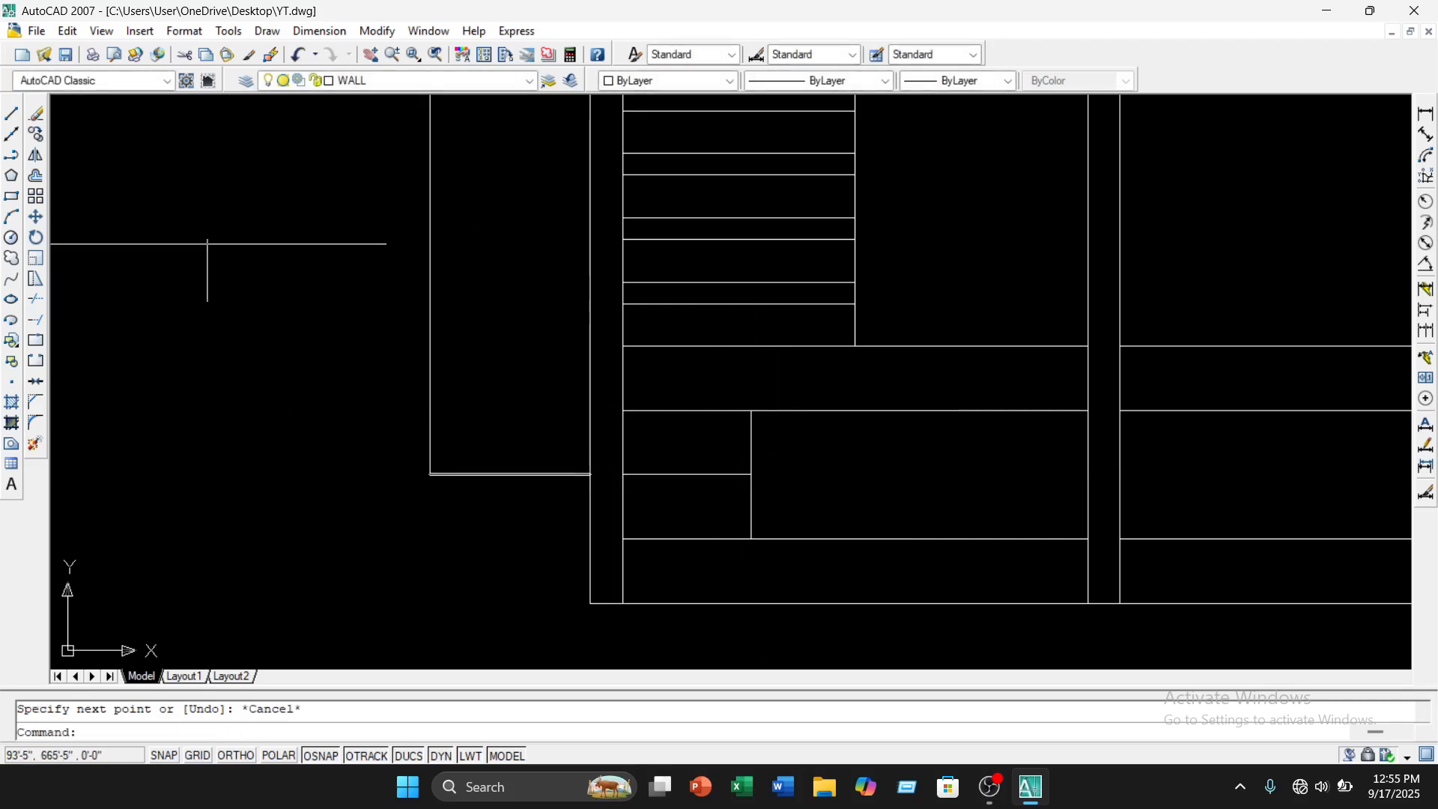
Draw a closed diamond polyline through the midpoints of the four sides of the square beside the left post
click(11, 155)
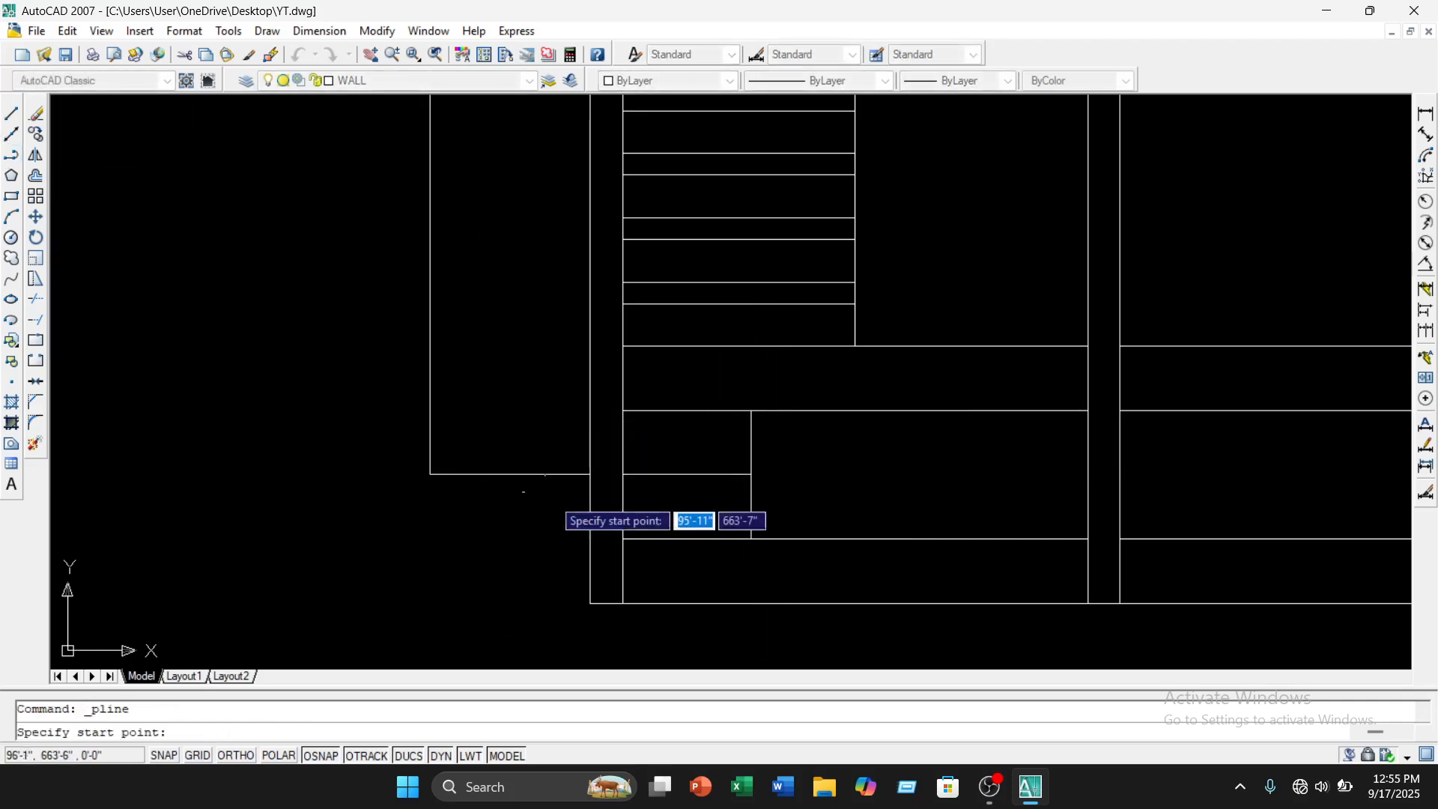
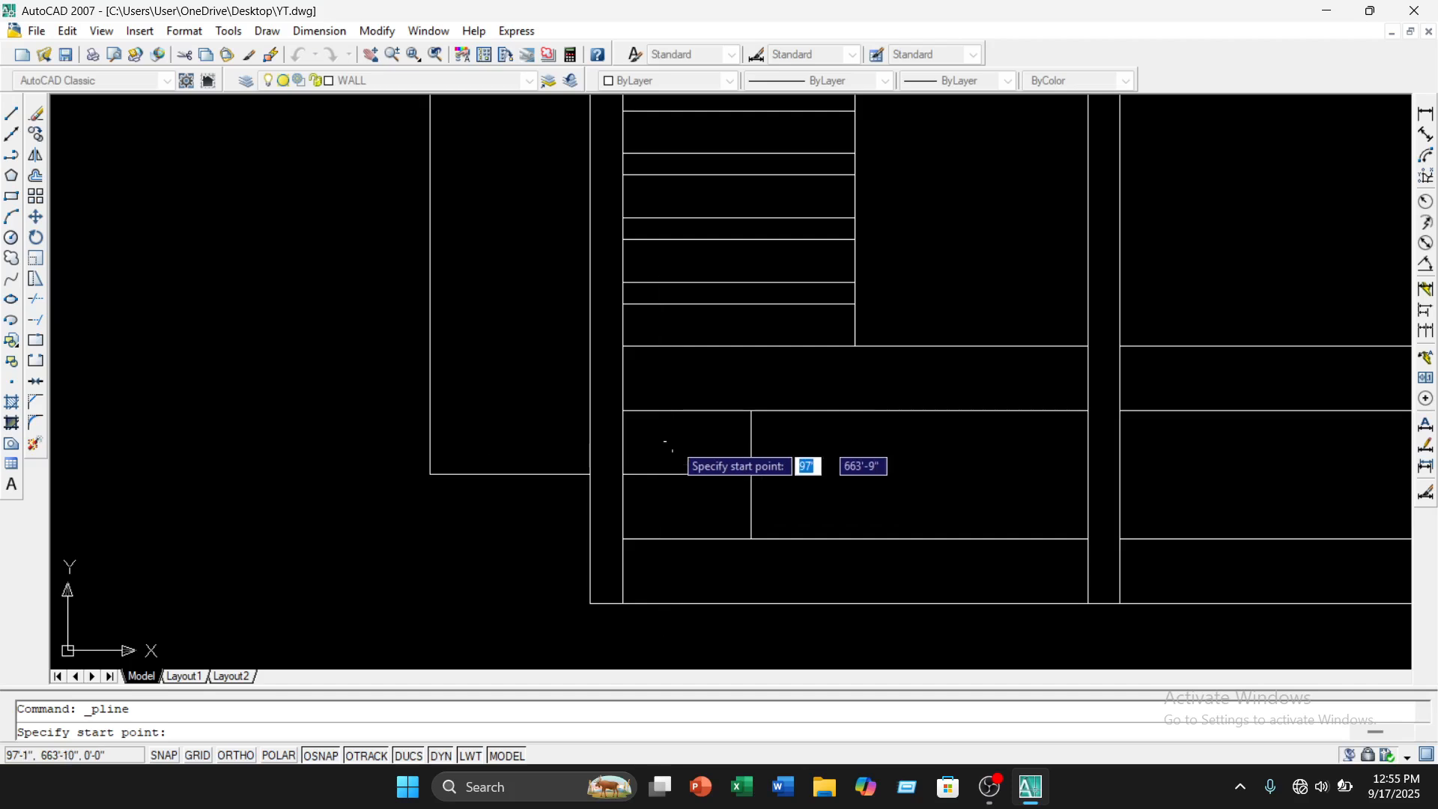
click(688, 410)
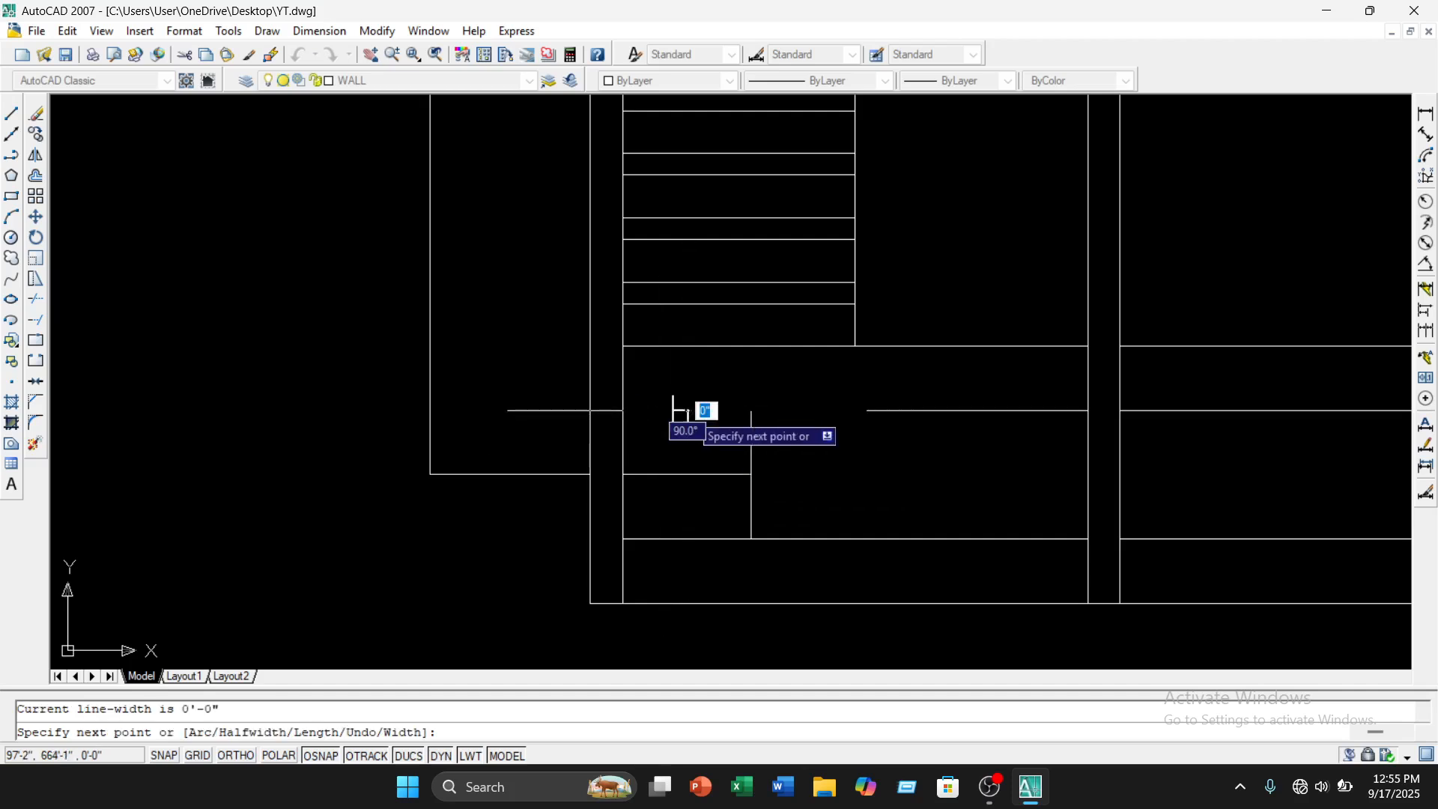
click(623, 474)
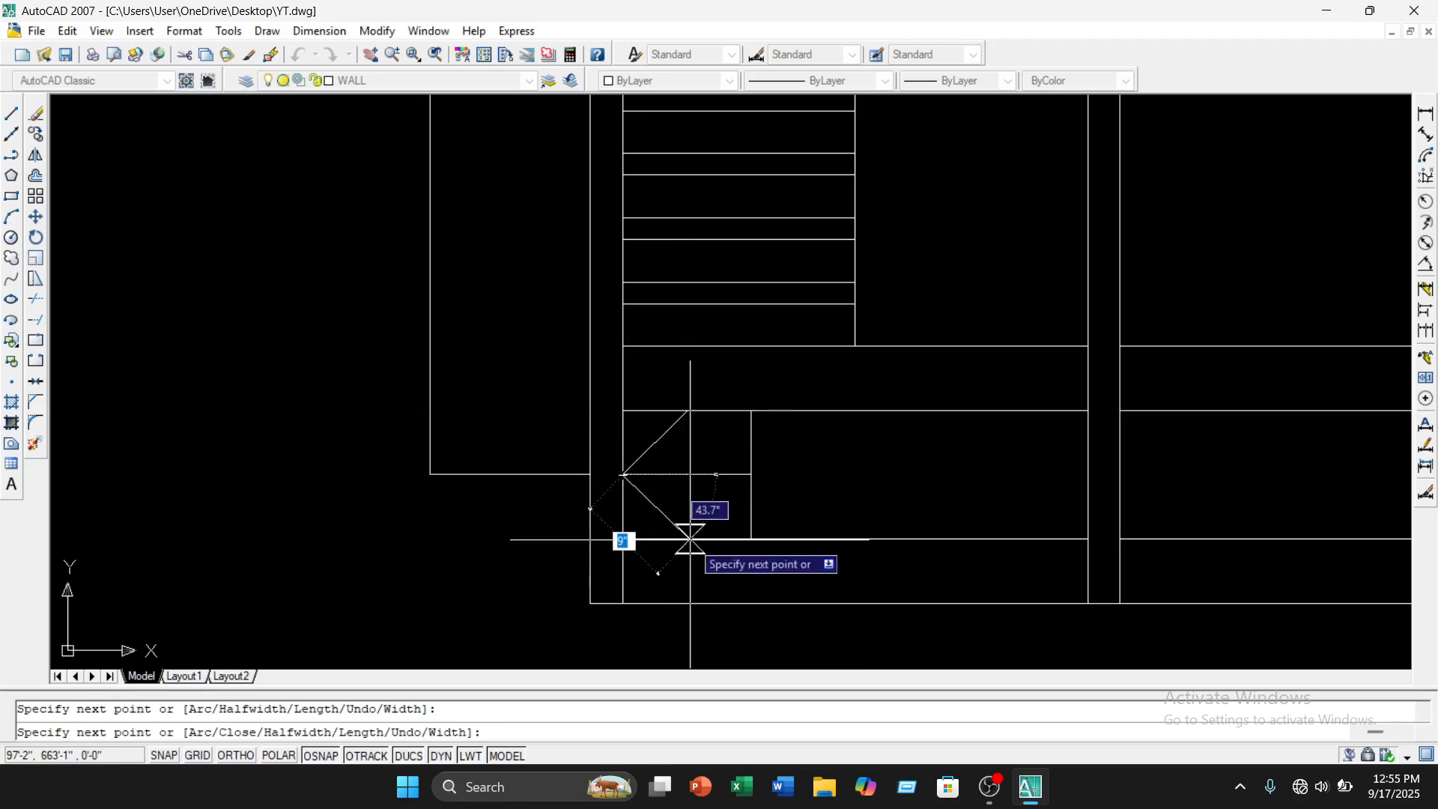
click(690, 539)
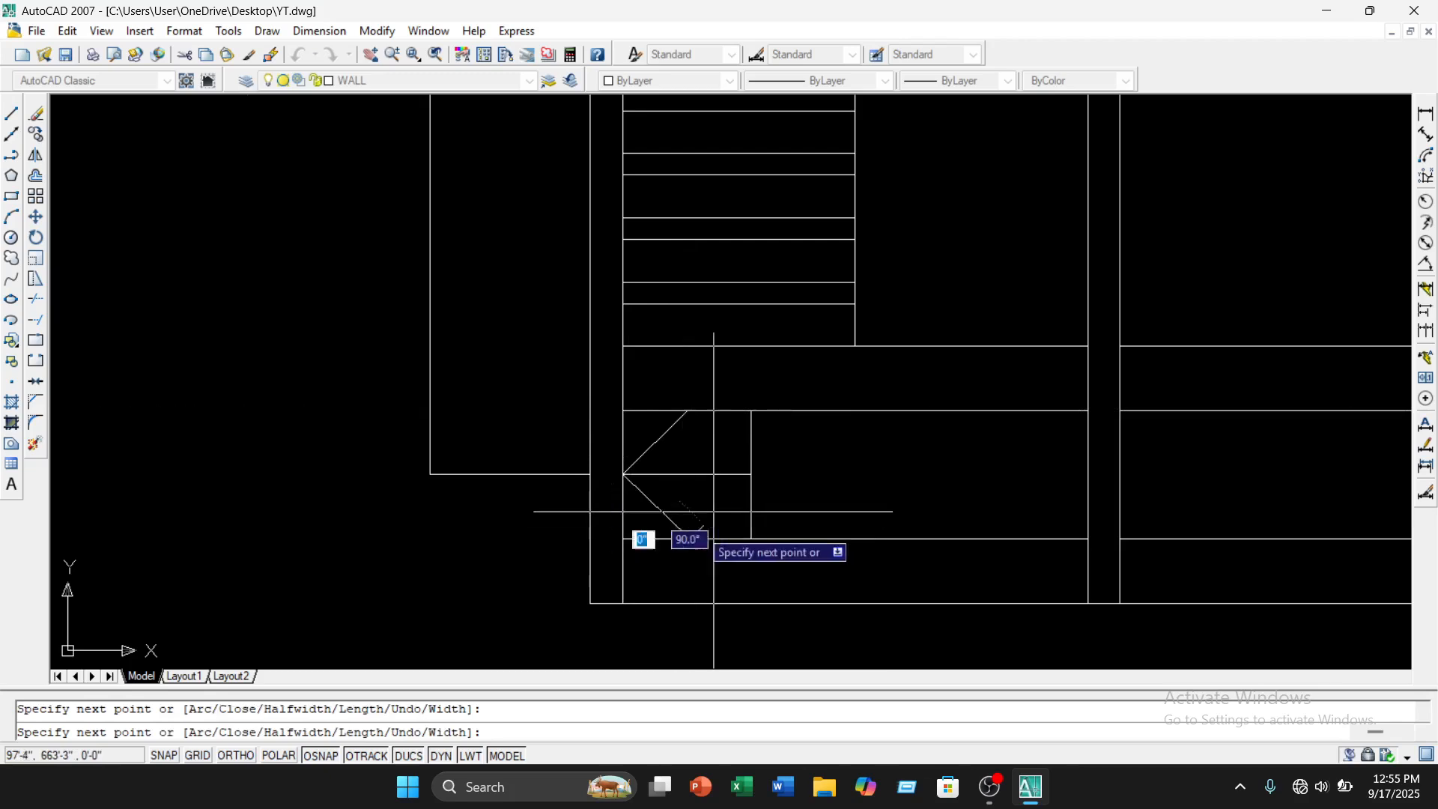
click(752, 474)
click(688, 410)
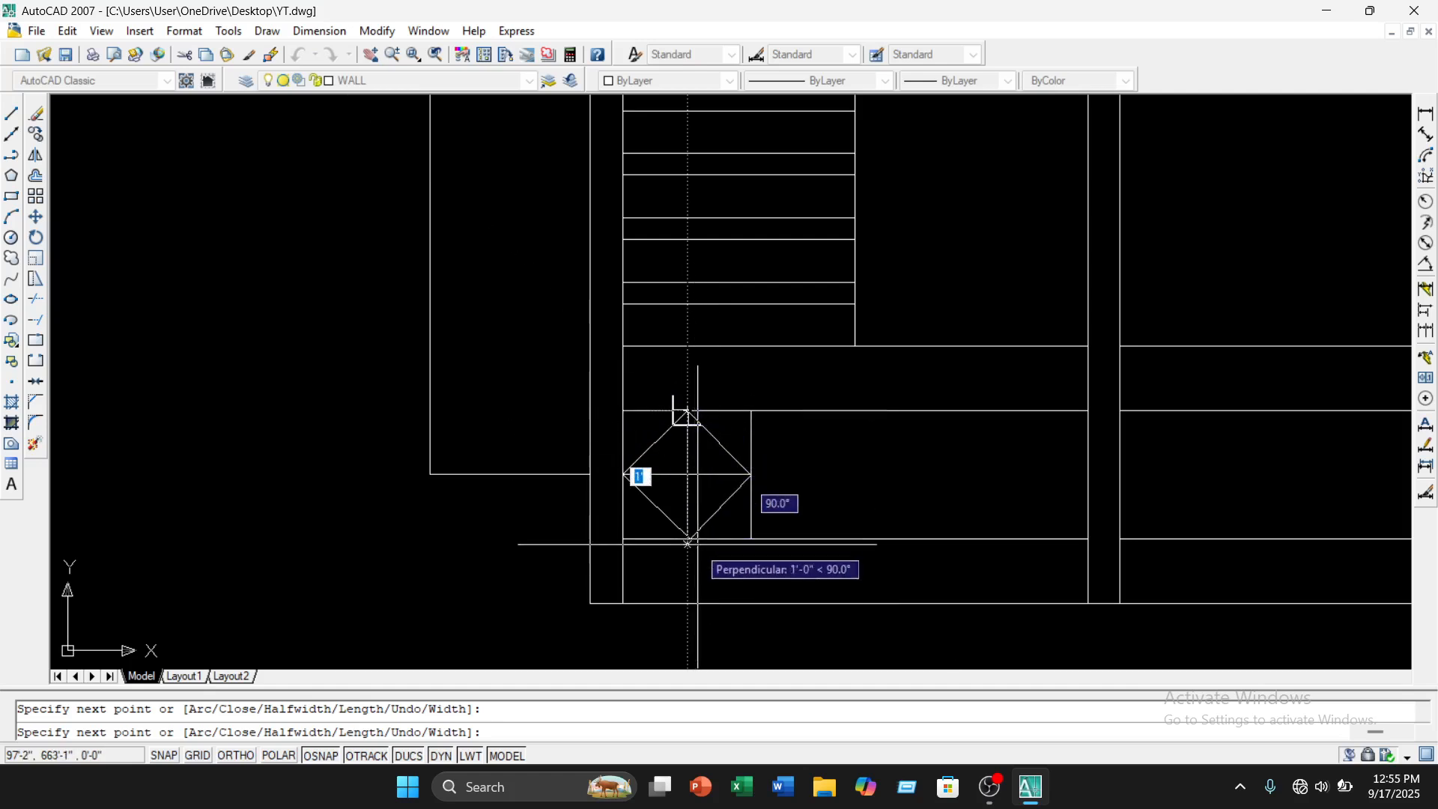
key(Escape)
Delete the horizontal and vertical construction lines around the diamond in the left bay's lower panel
scroll(708, 549, up, 3)
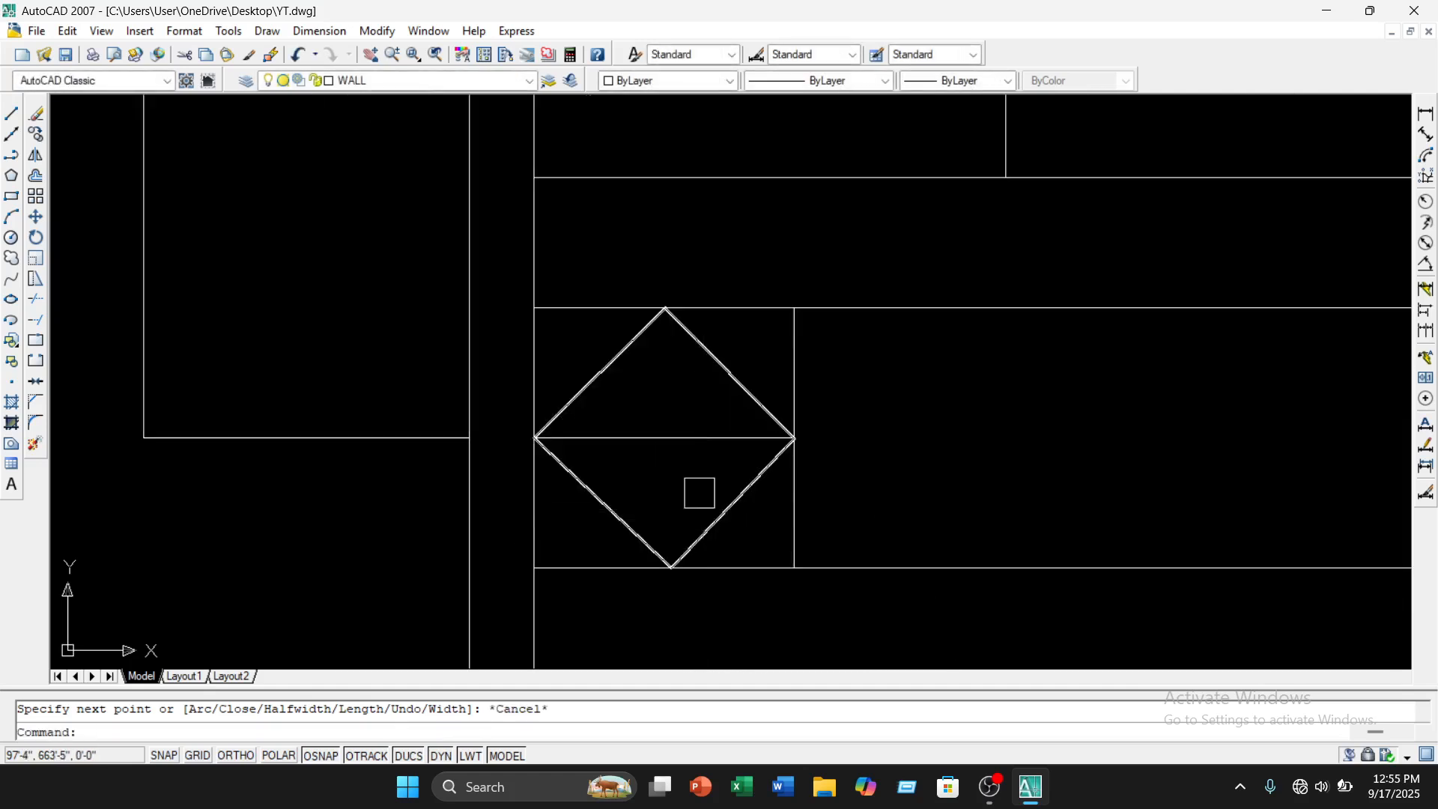
click(690, 442)
click(789, 548)
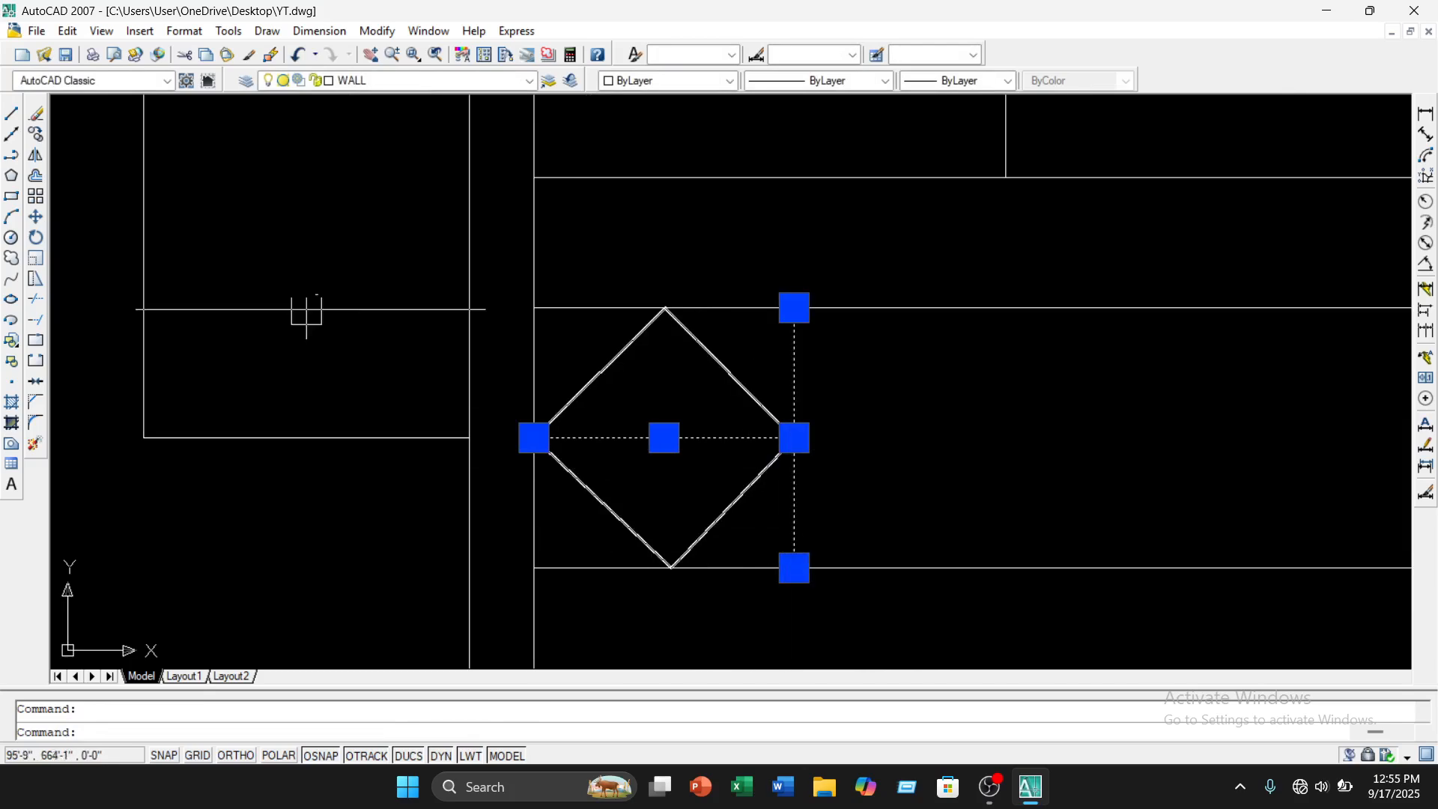
click(14, 114)
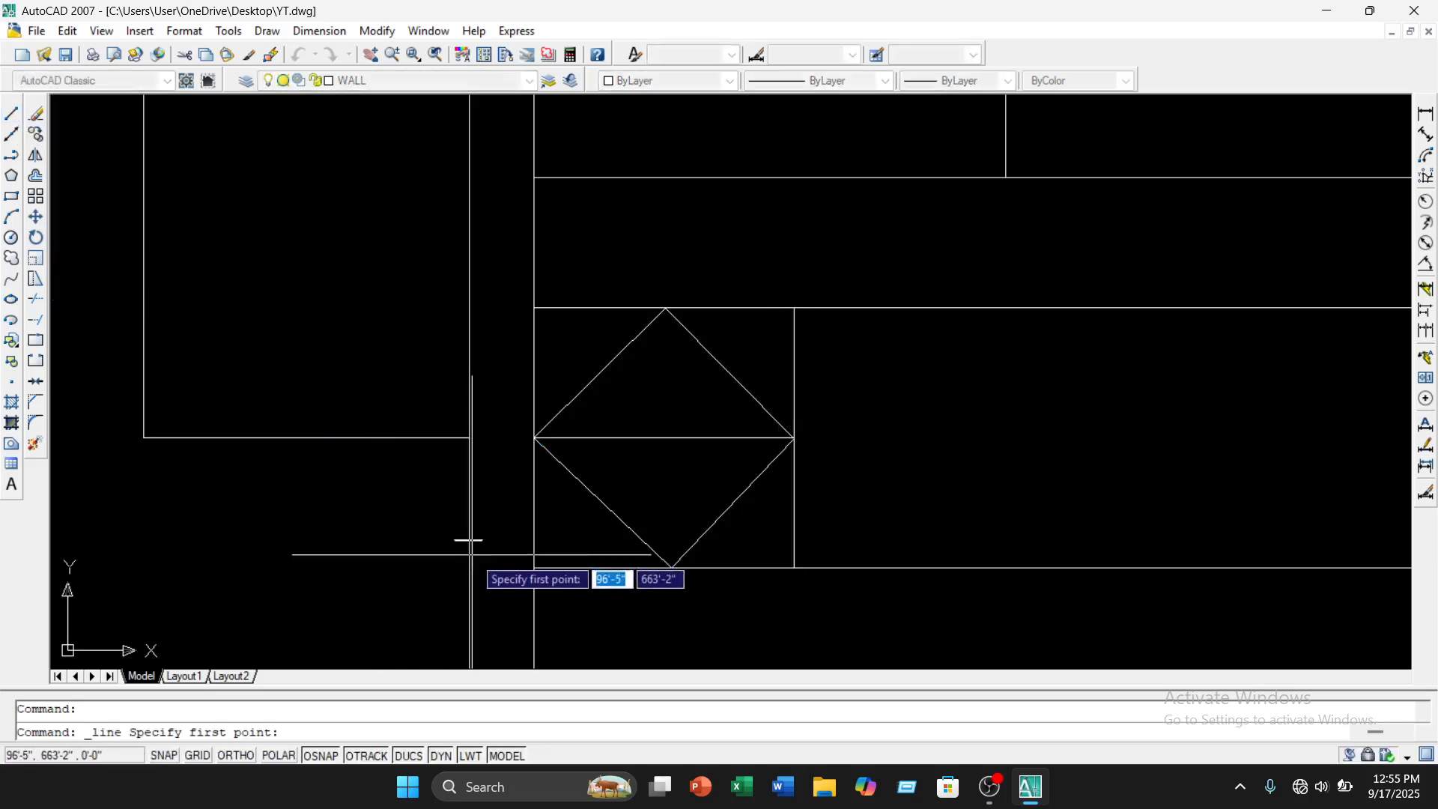
scroll(472, 553, down, 2)
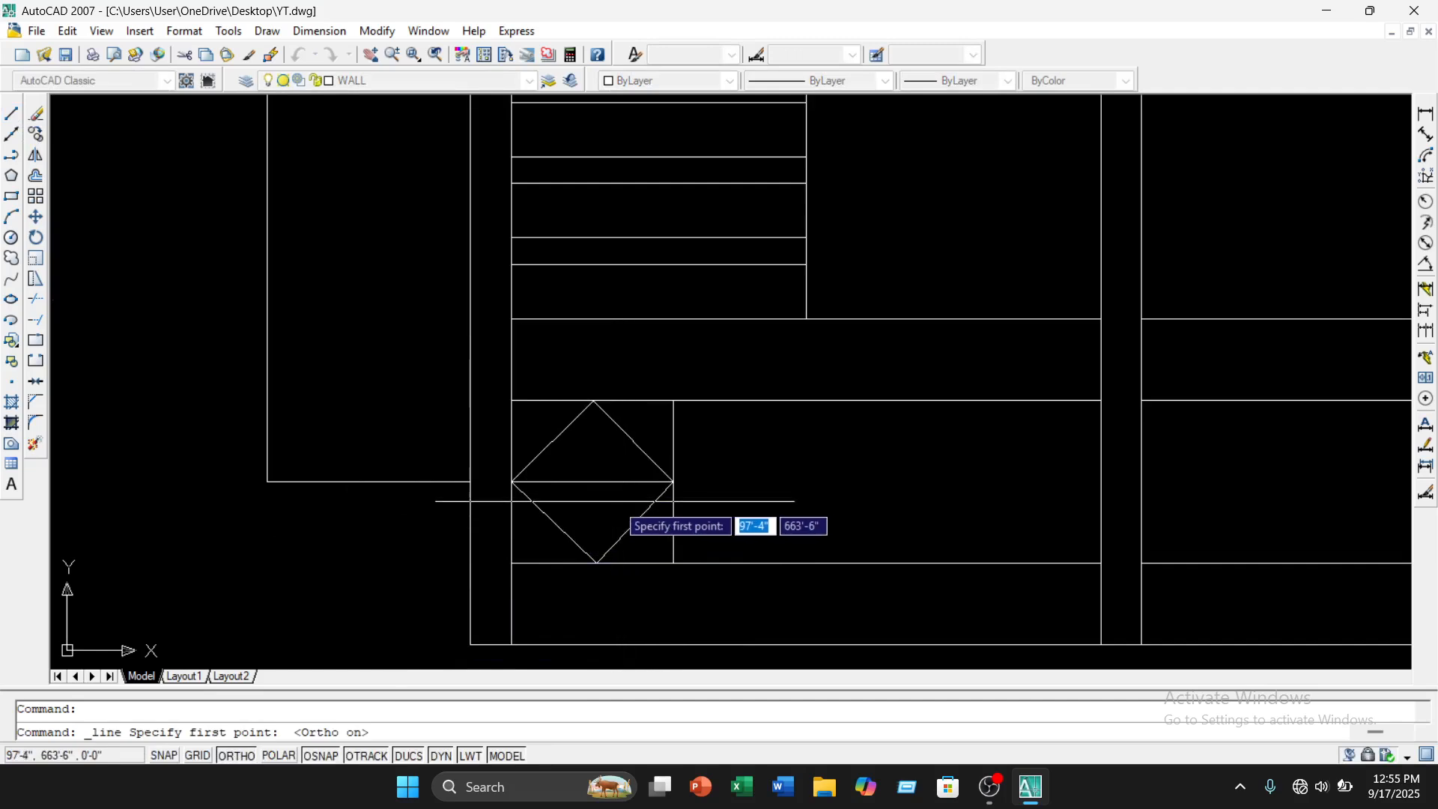
key(Escape)
click(653, 469)
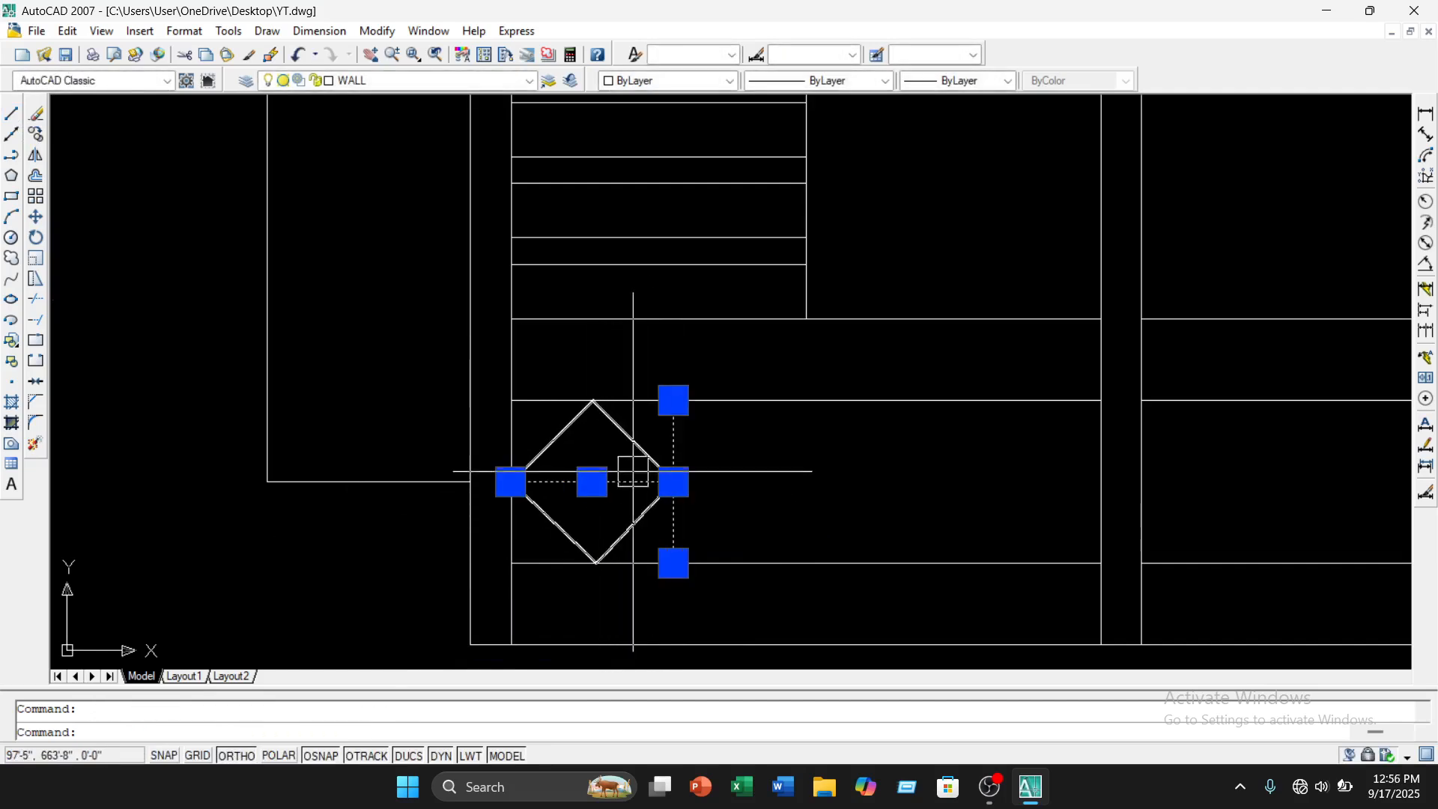
key(Delete)
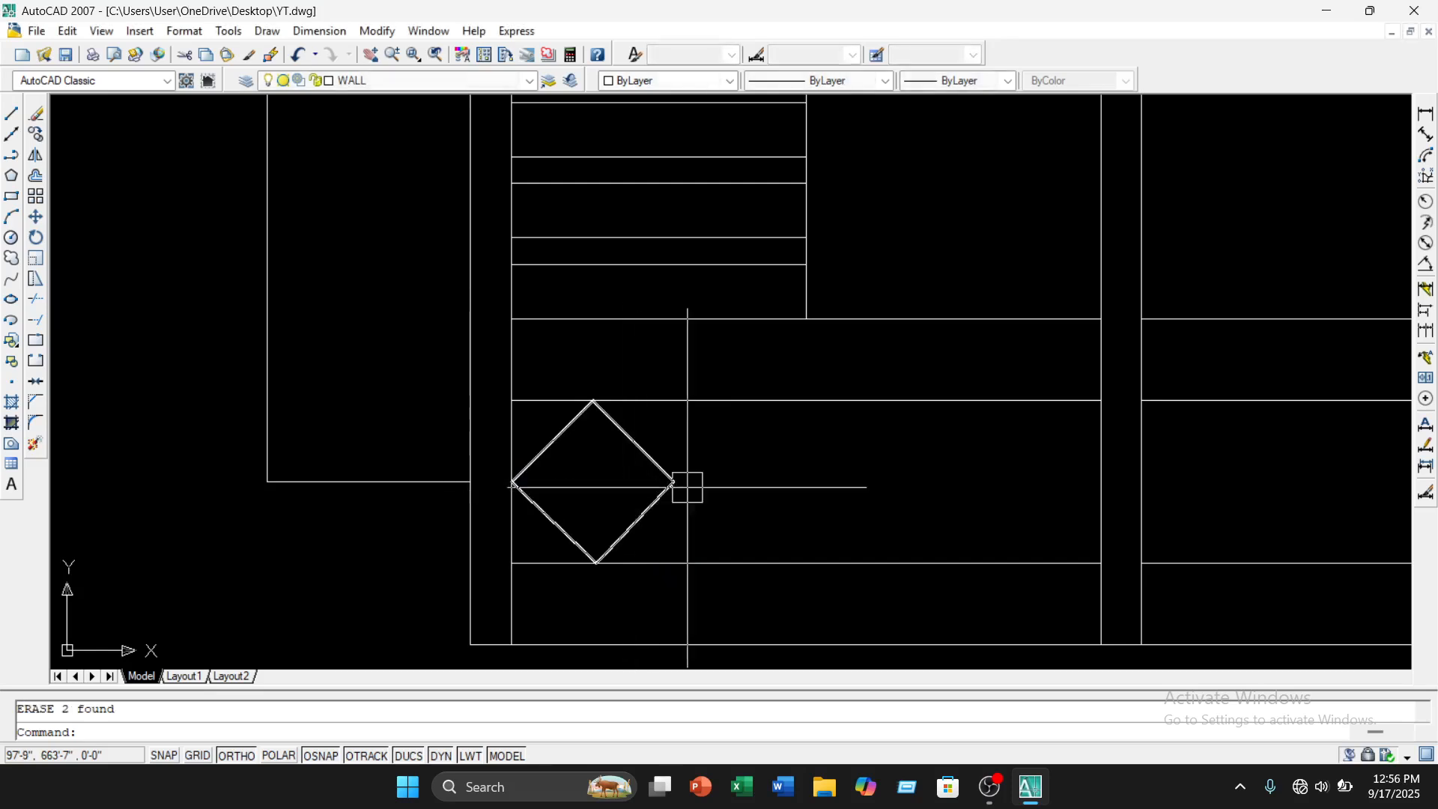
Offset the diamond in the left bay's lower panel 2" inward
scroll(684, 488, down, 2)
scroll(726, 481, up, 5)
scroll(721, 428, down, 2)
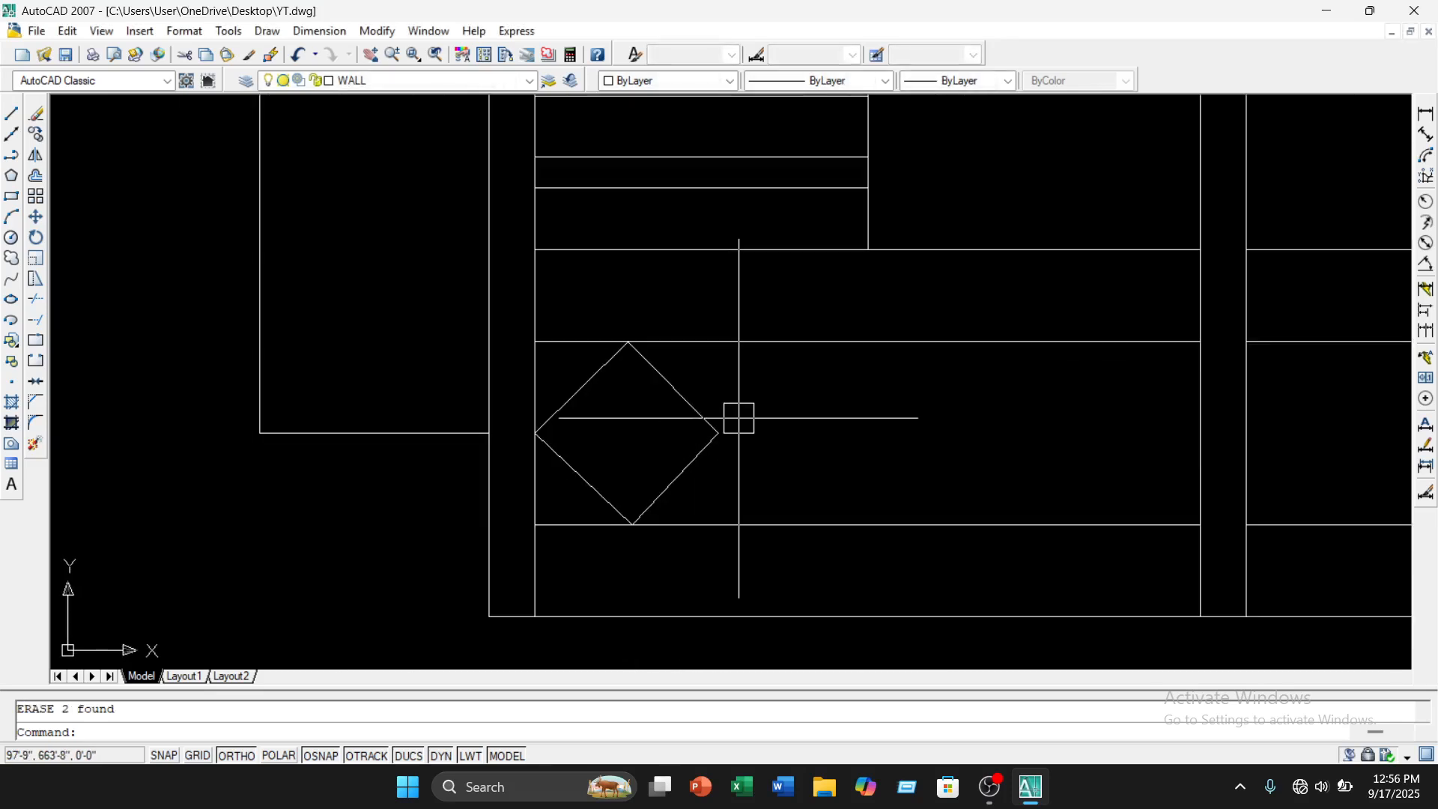
text(o)
key(Return)
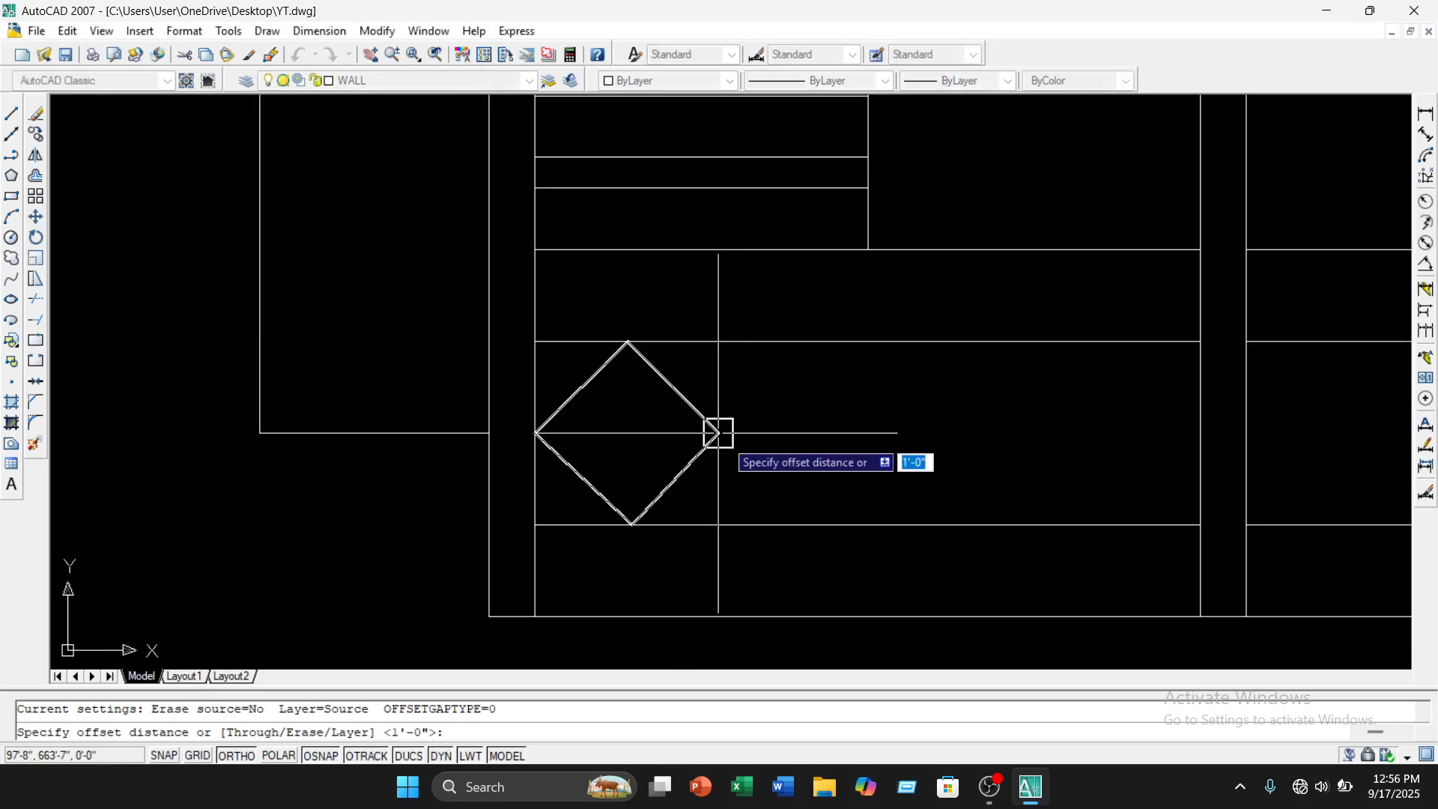
text(2)
key(Return)
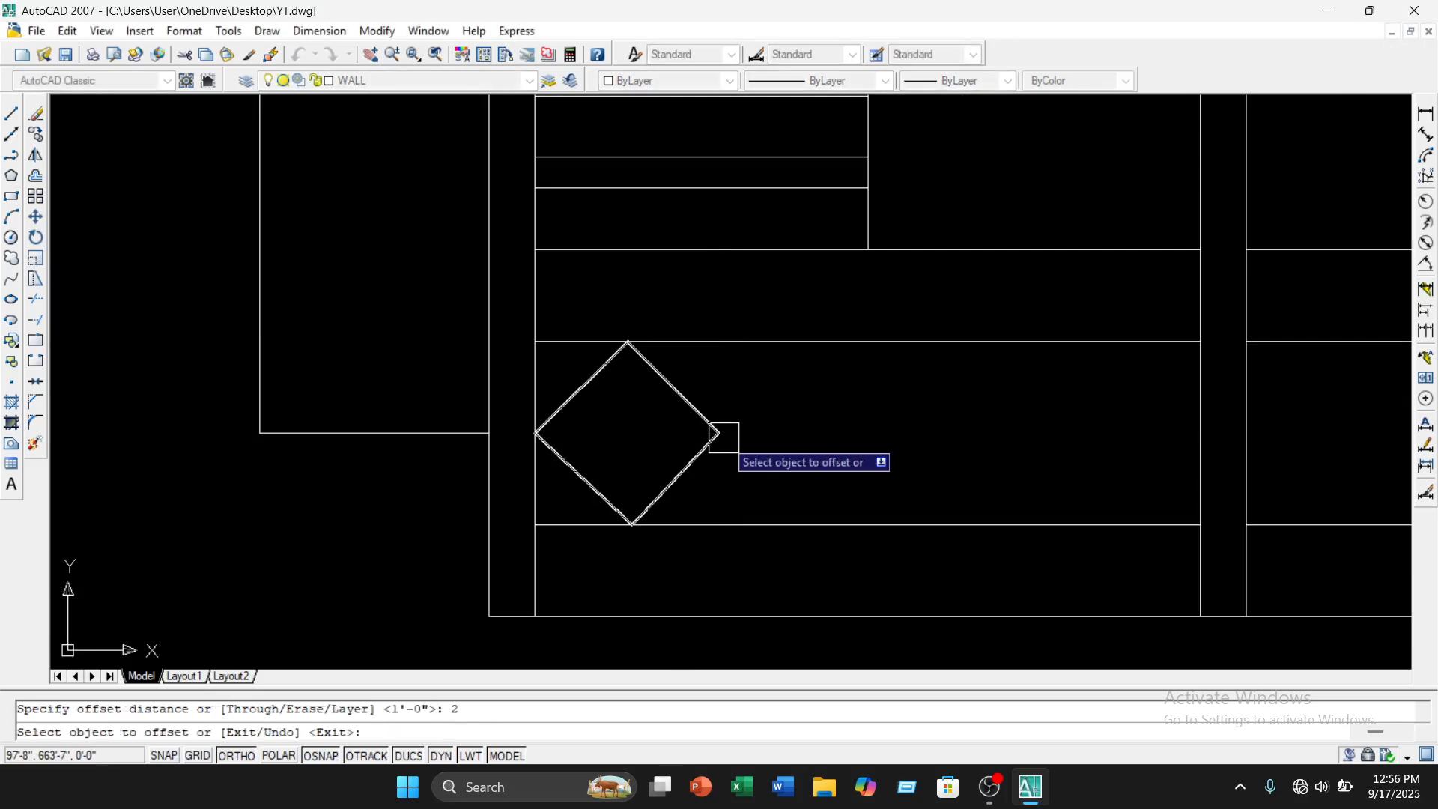
click(684, 400)
click(652, 458)
scroll(645, 424, up, 3)
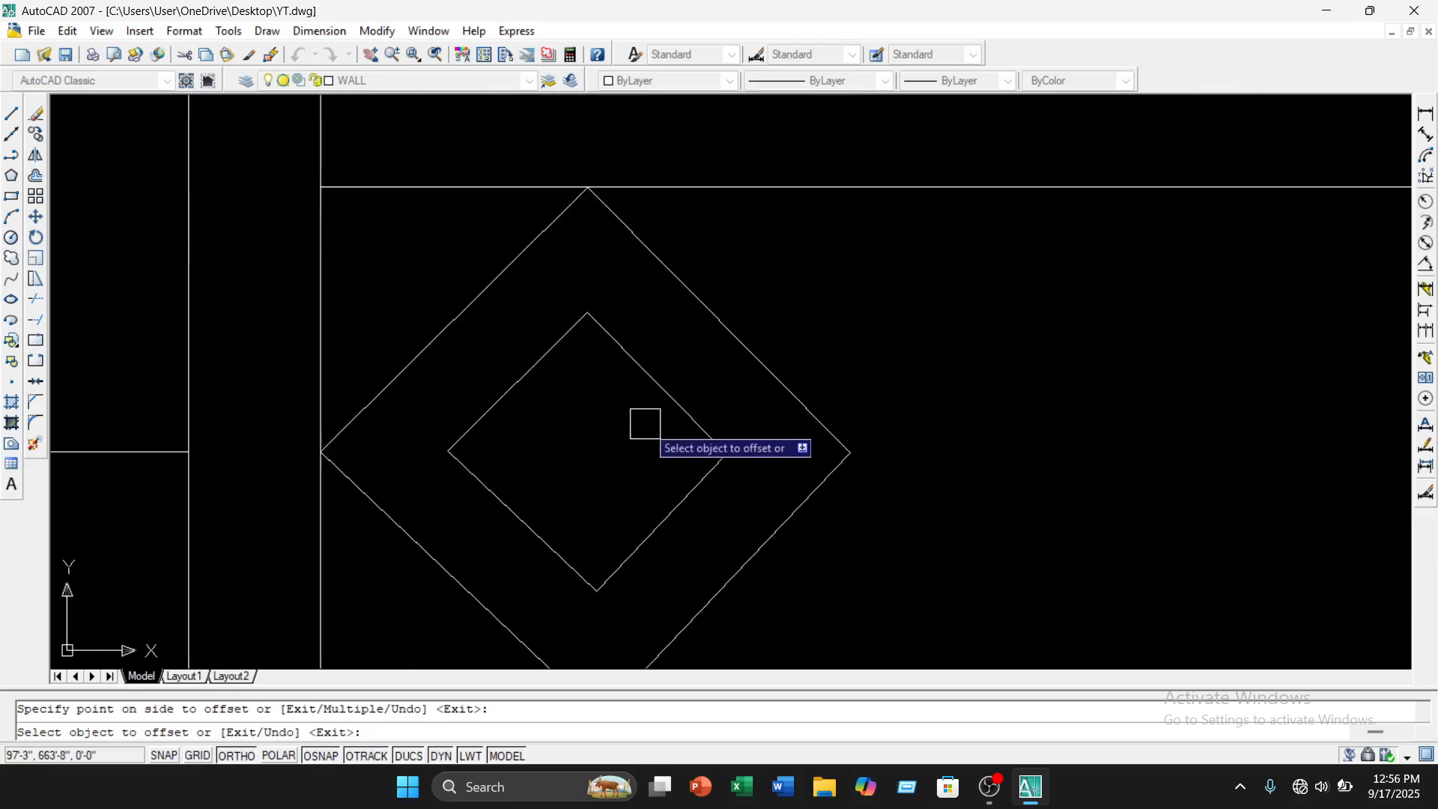
Offset the inner diamond another 2" inward to form a small third diamond at its centre
click(653, 396)
click(627, 432)
scroll(636, 453, up, 4)
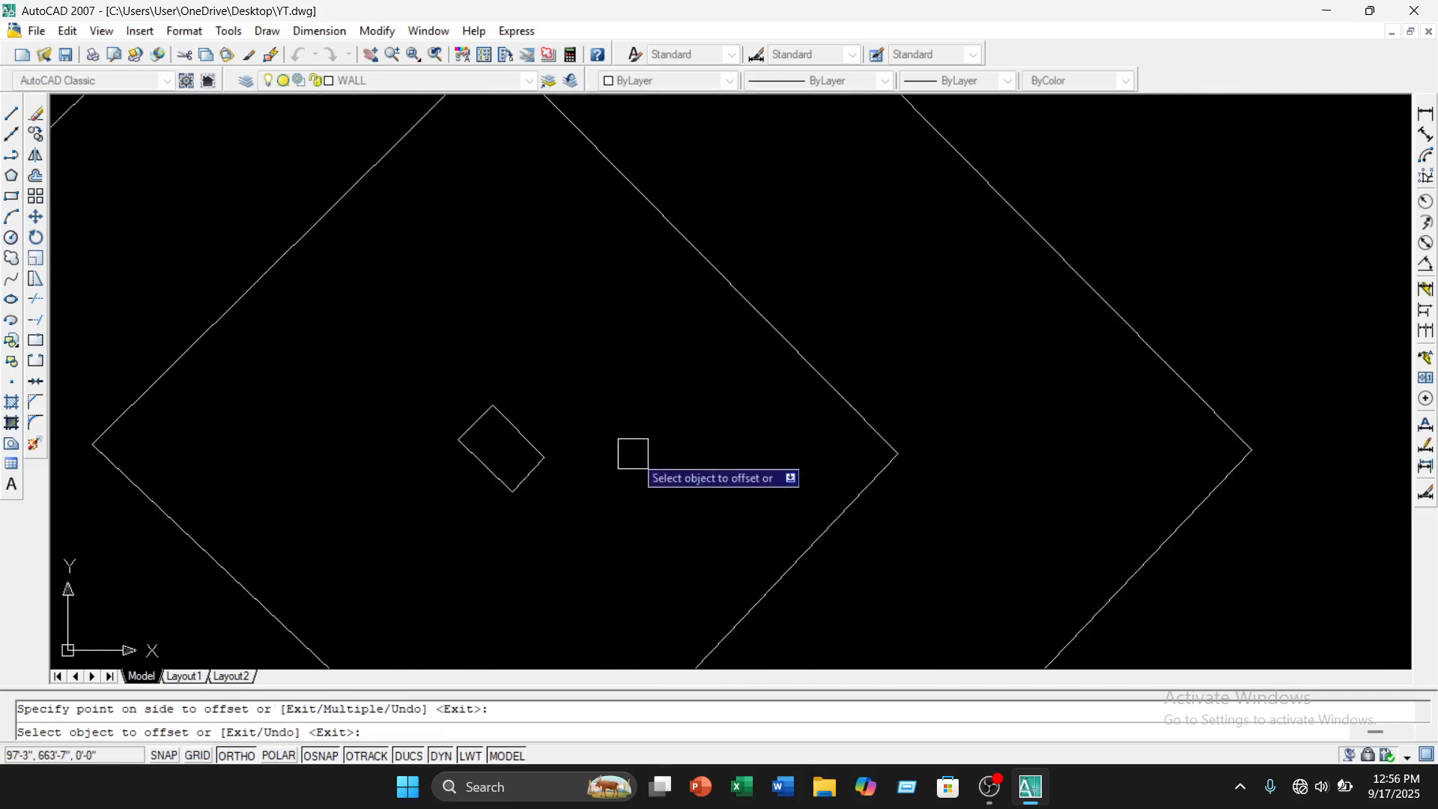
scroll(665, 453, down, 5)
scroll(690, 472, up, 4)
scroll(674, 462, down, 2)
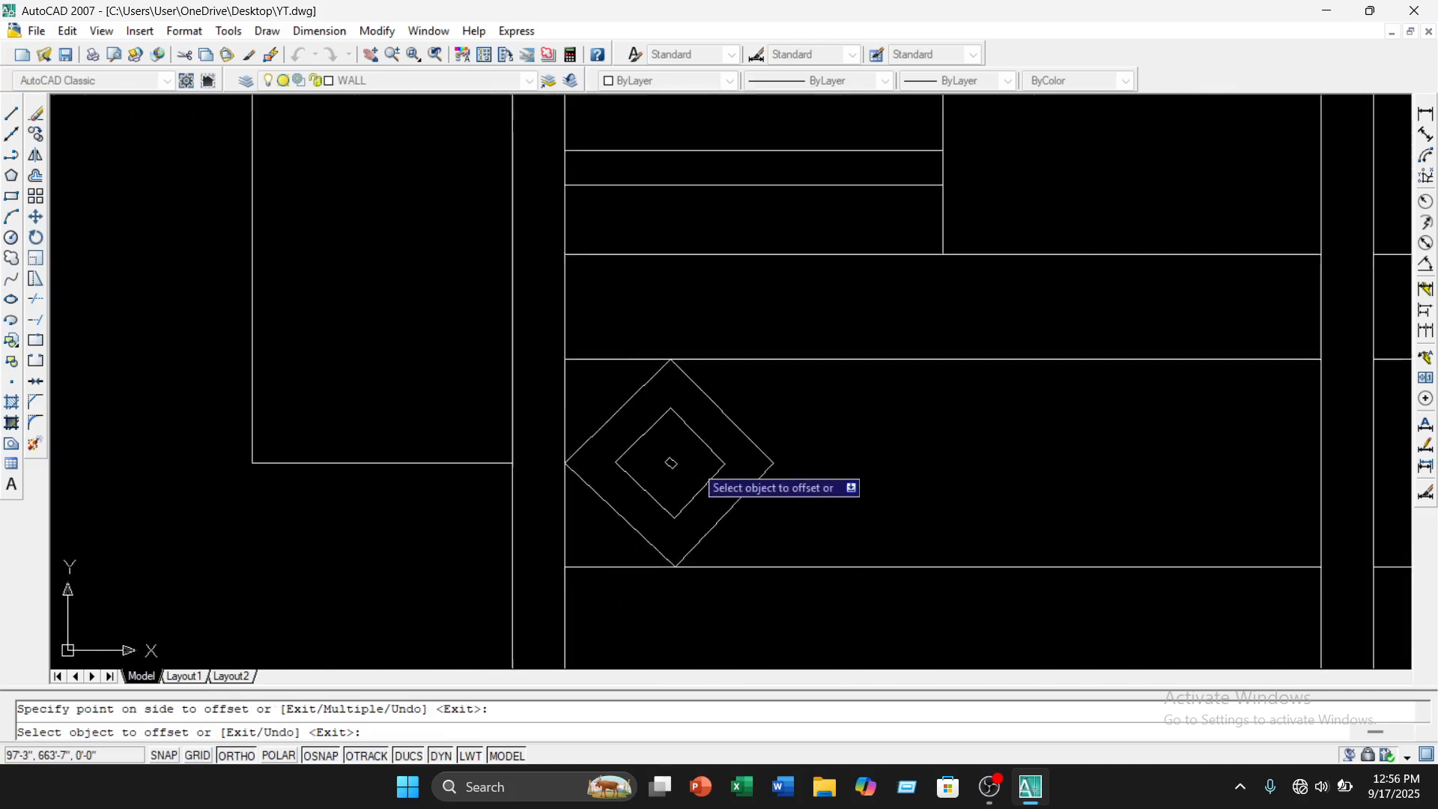
scroll(696, 461, down, 2)
key(Escape)
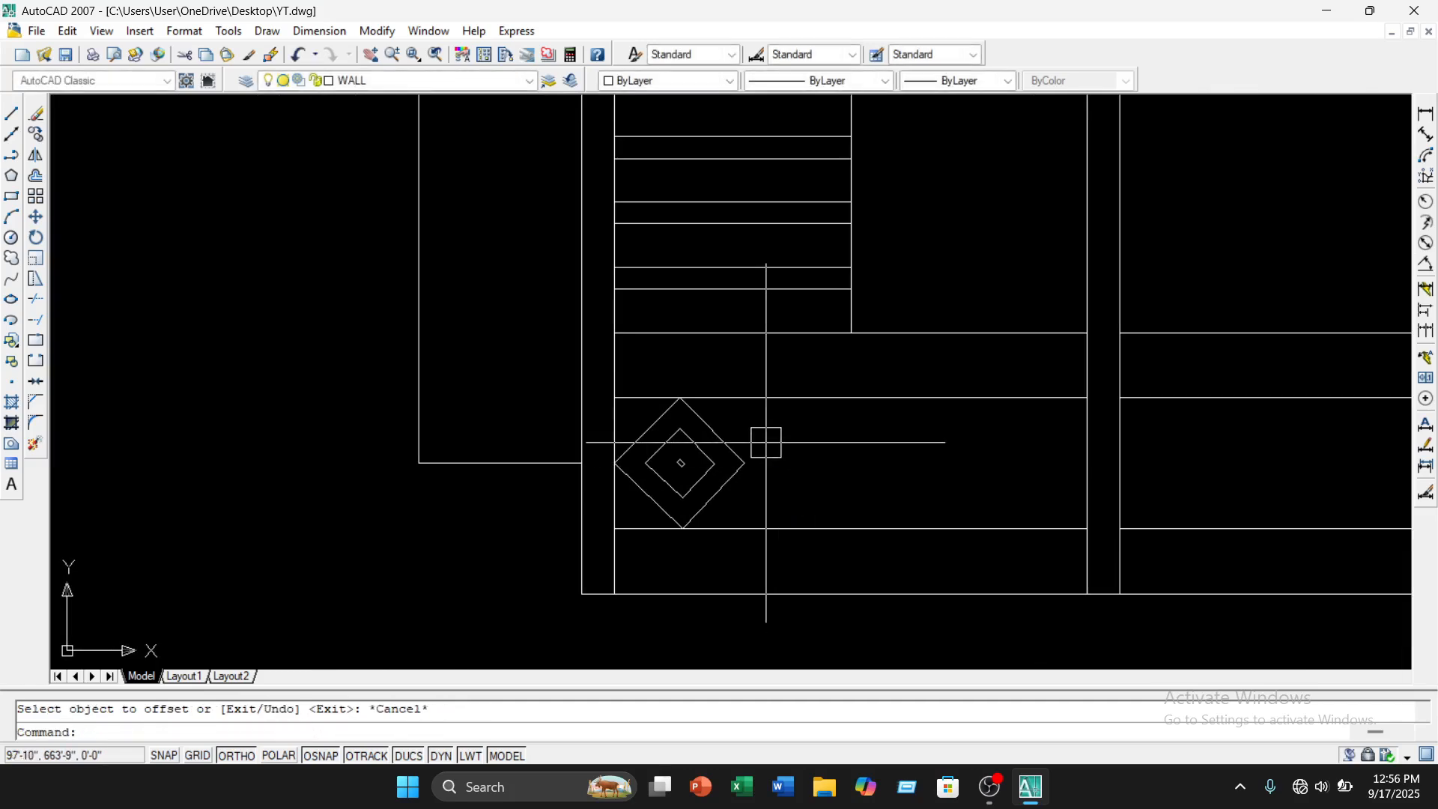
Move the three nested diamonds 3" to the right, away from the left post
scroll(765, 440, up, 3)
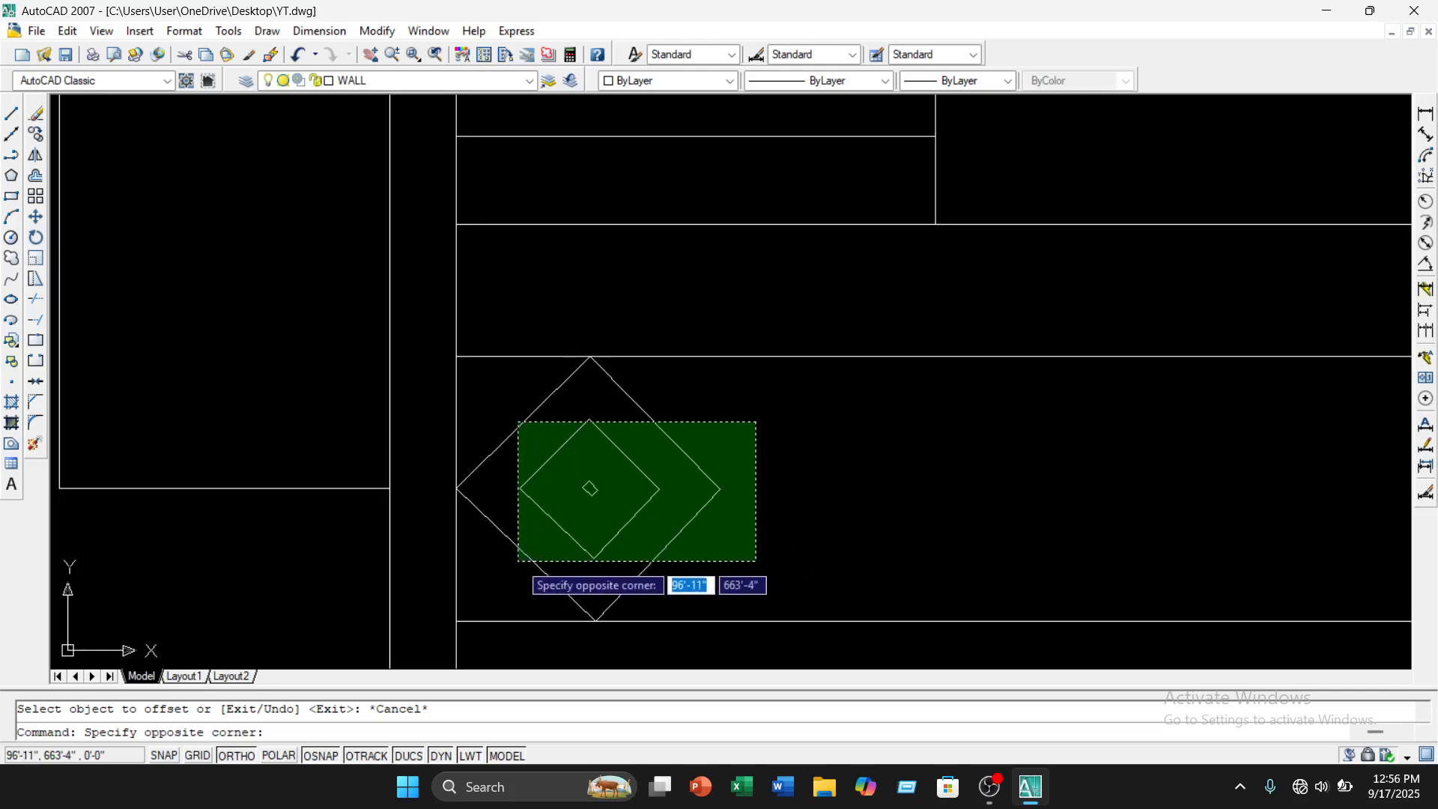
click(493, 567)
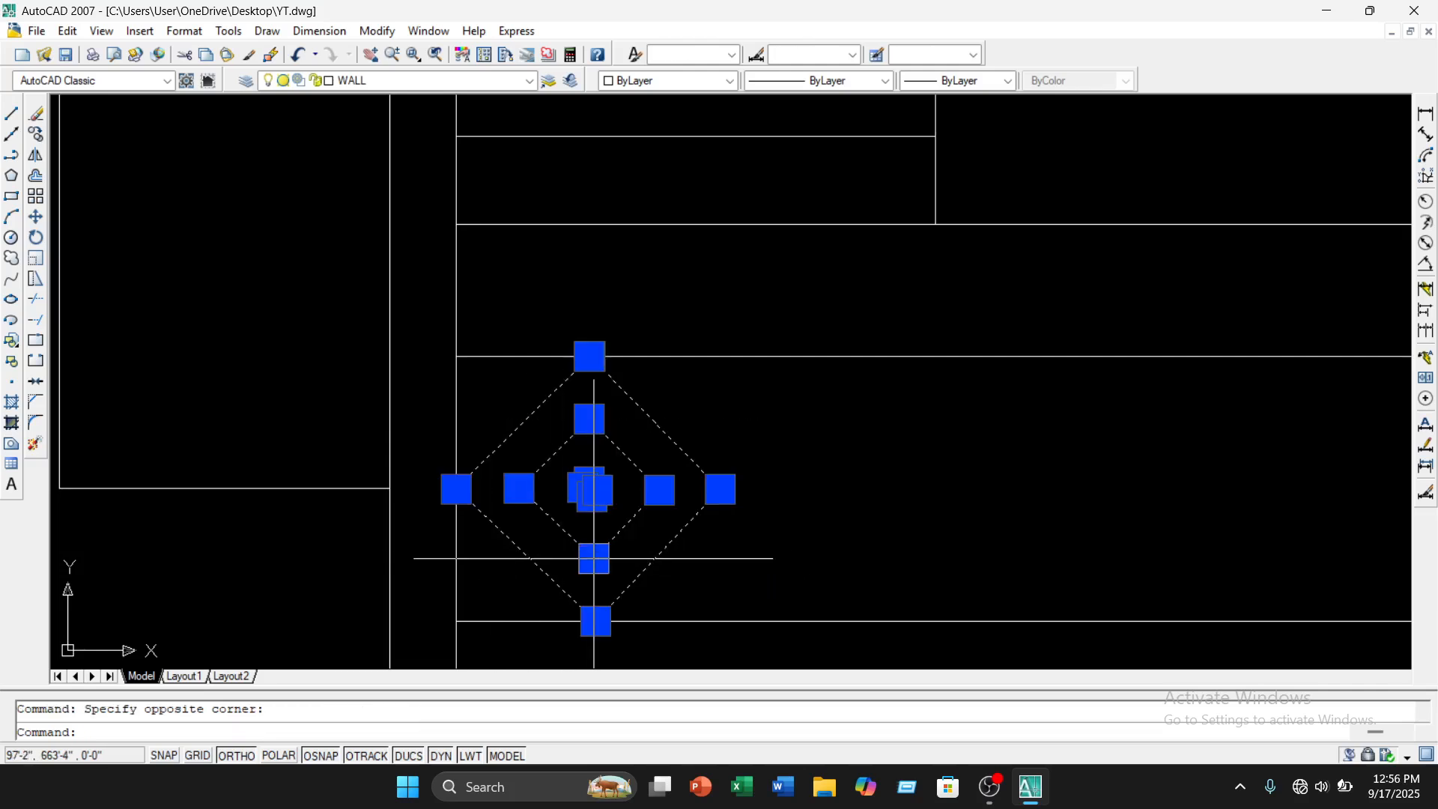
text(m)
key(Return)
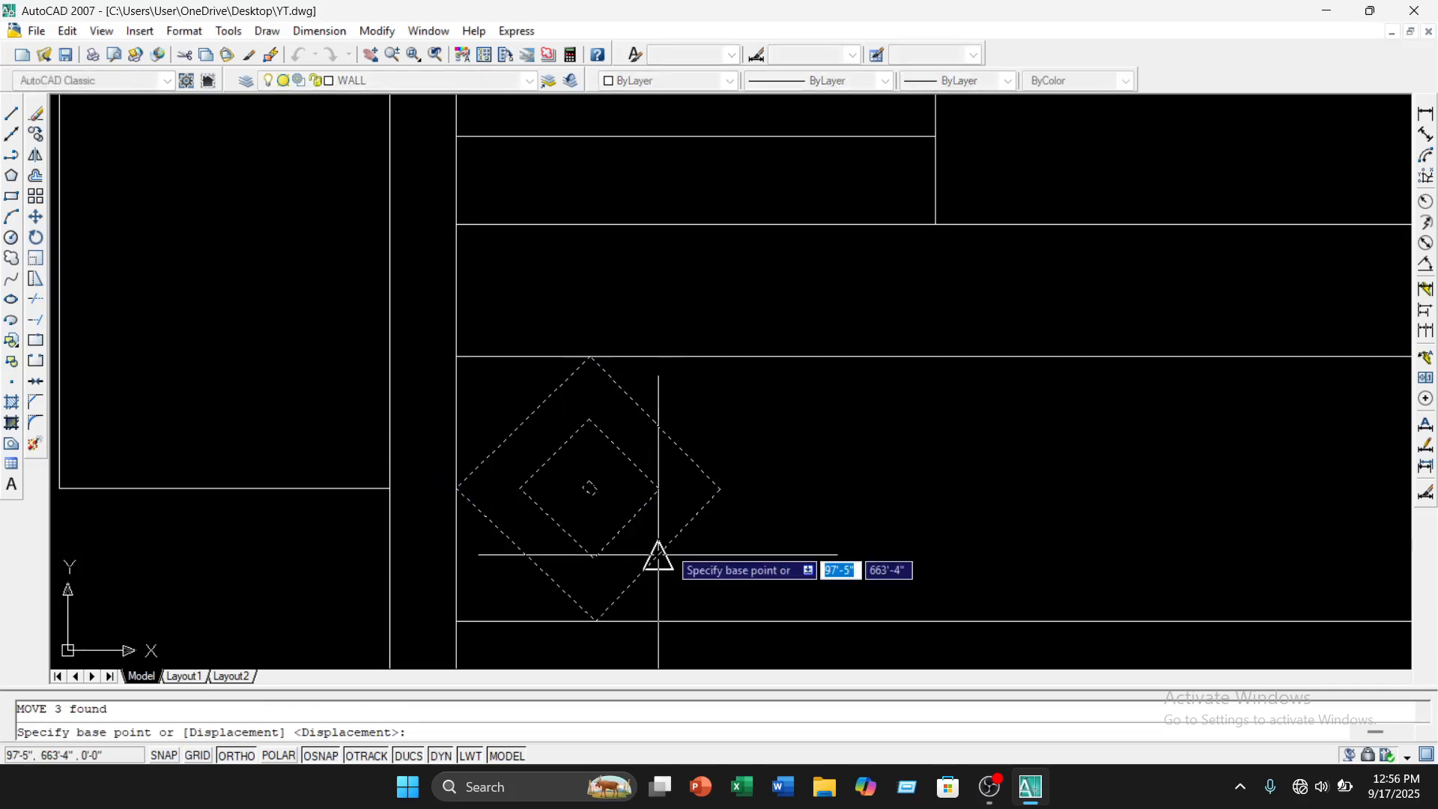
click(720, 490)
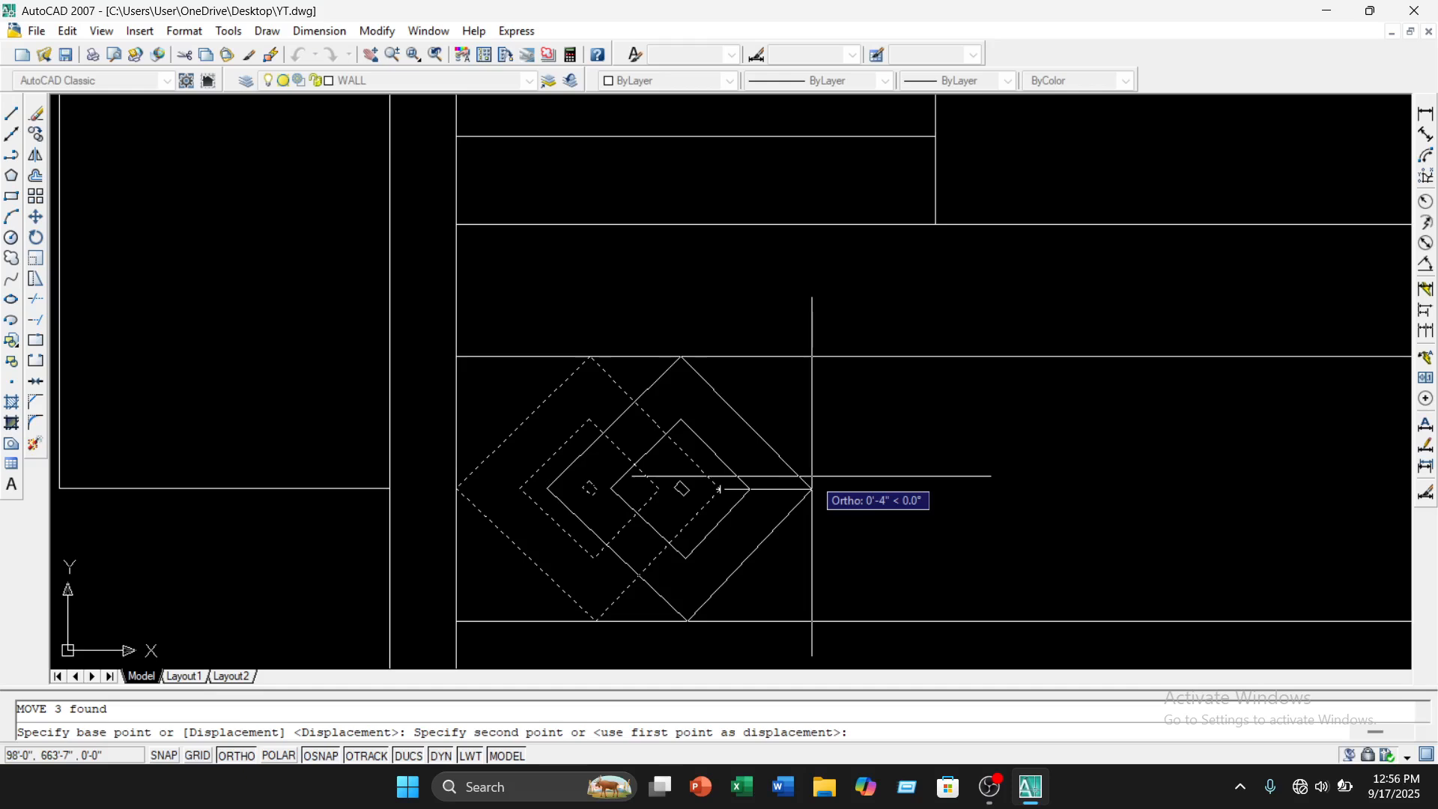
text(3)
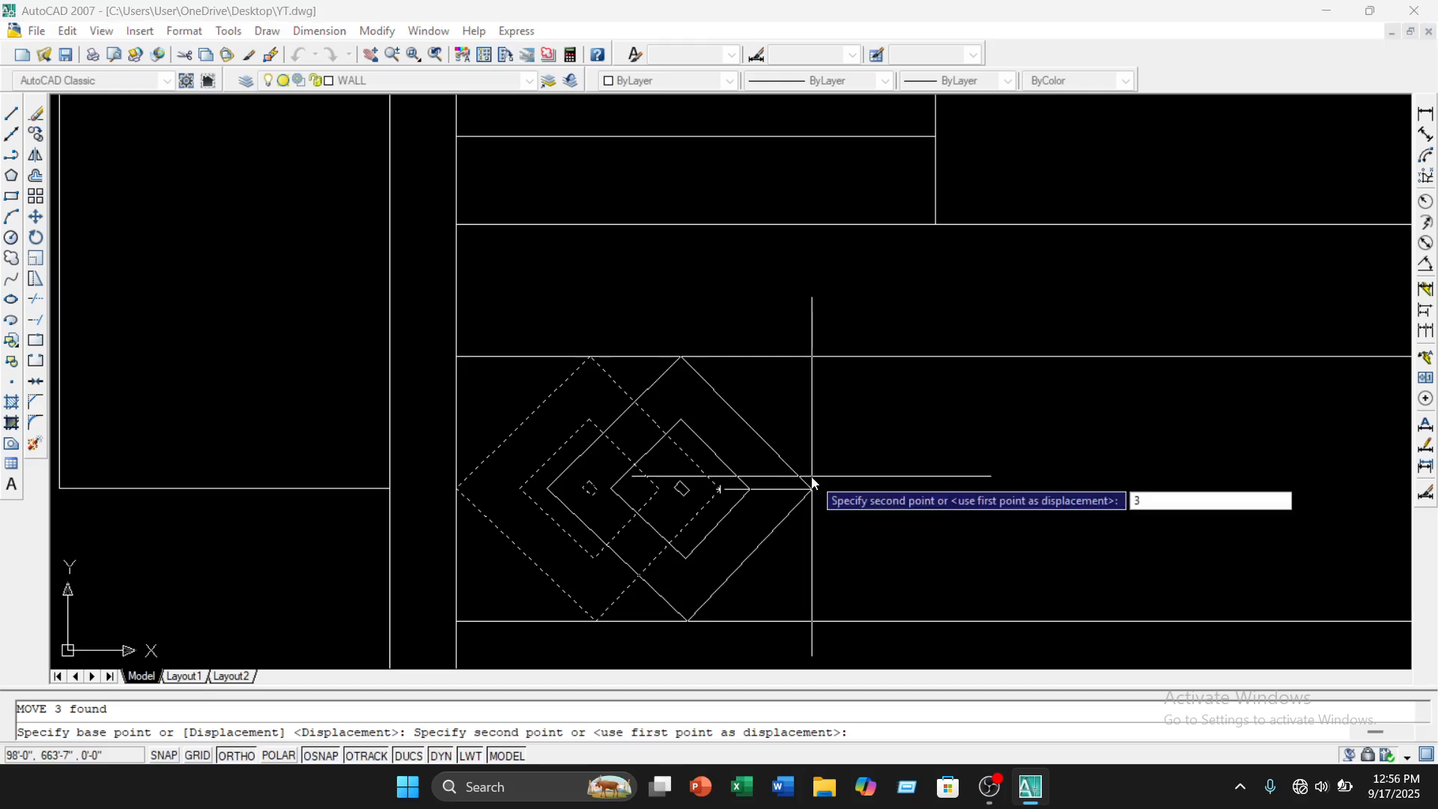
key(Return)
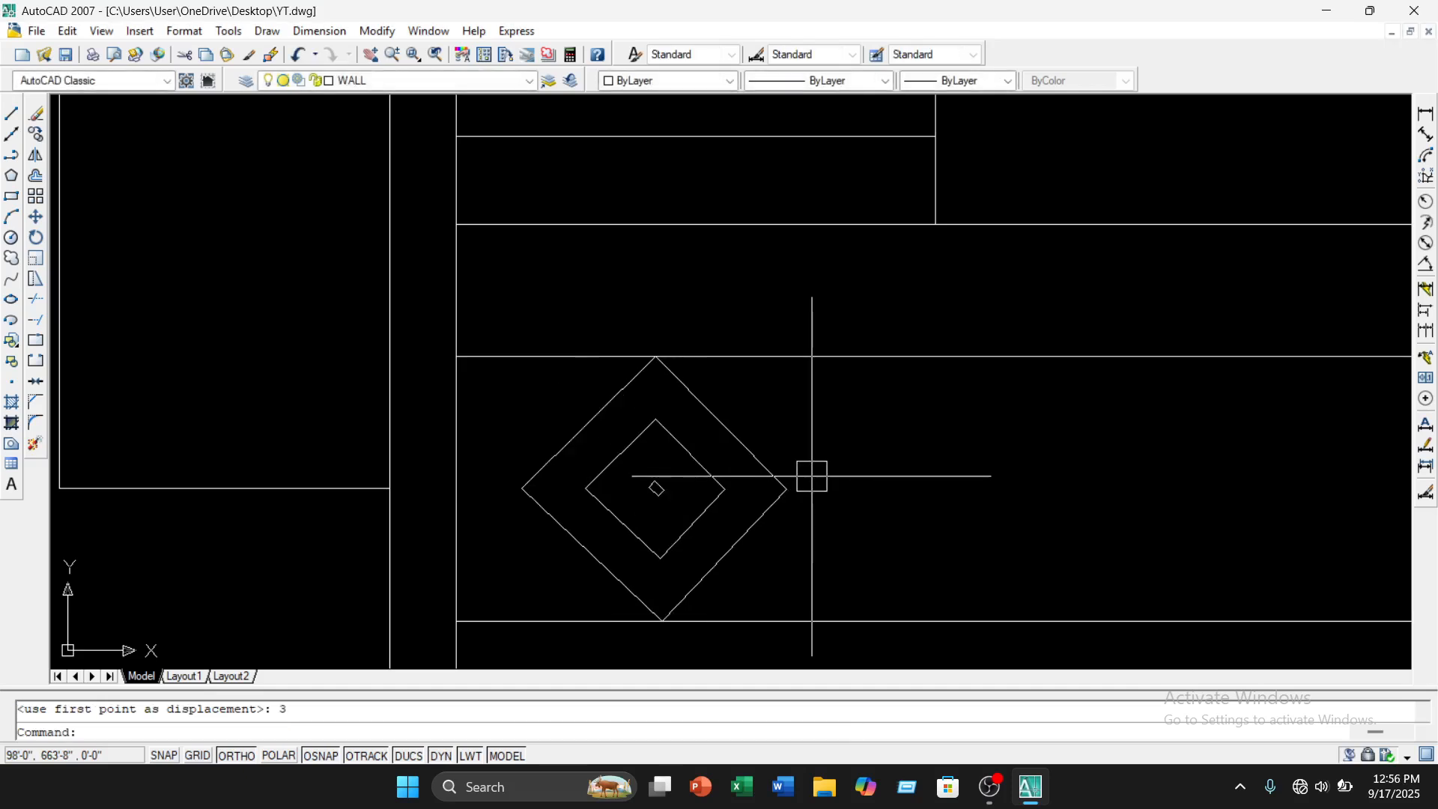
Mirror the three nested diamonds about the left bay's vertical centreline, keeping the originals
scroll(854, 475, down, 3)
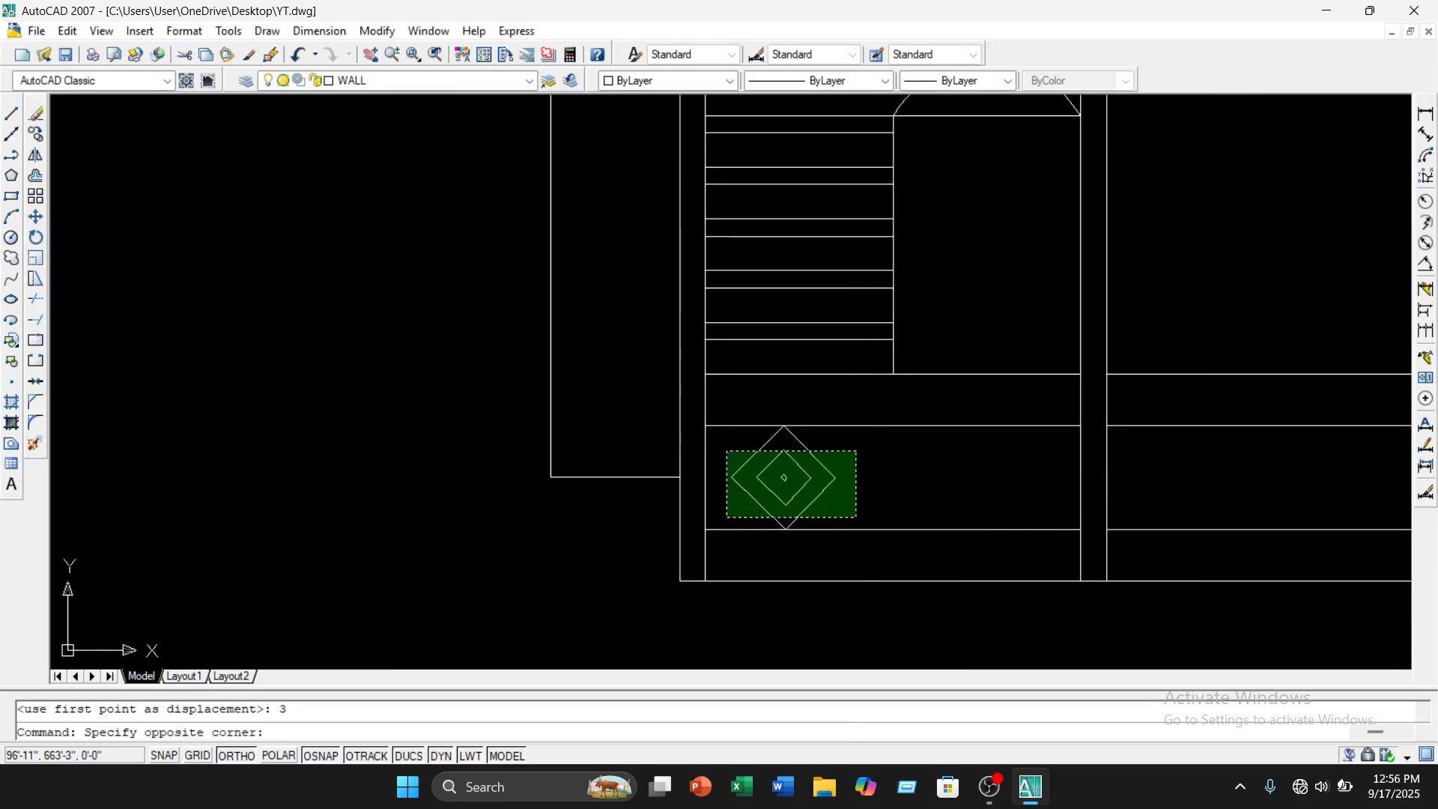
click(726, 525)
text(co)
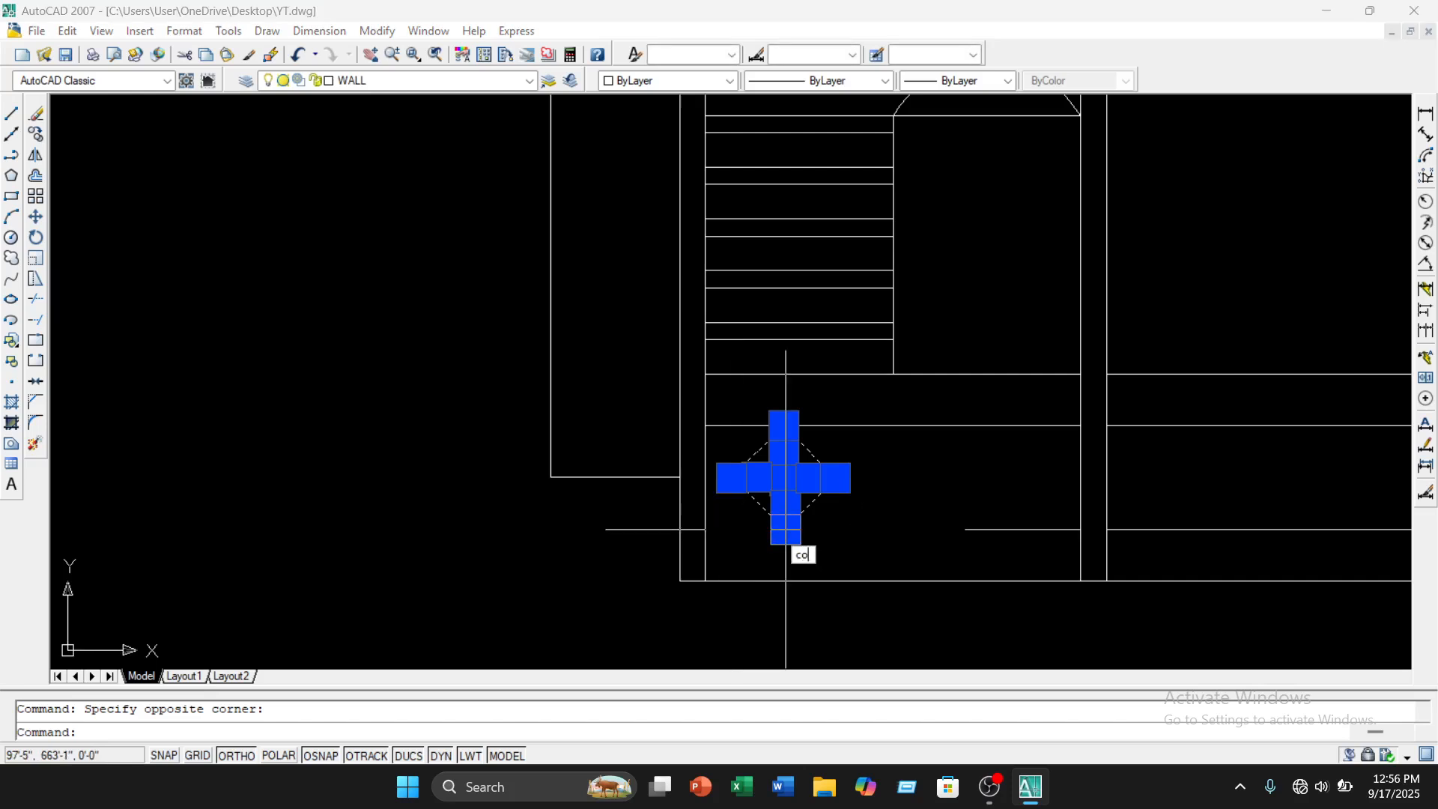
text(i)
key(Return)
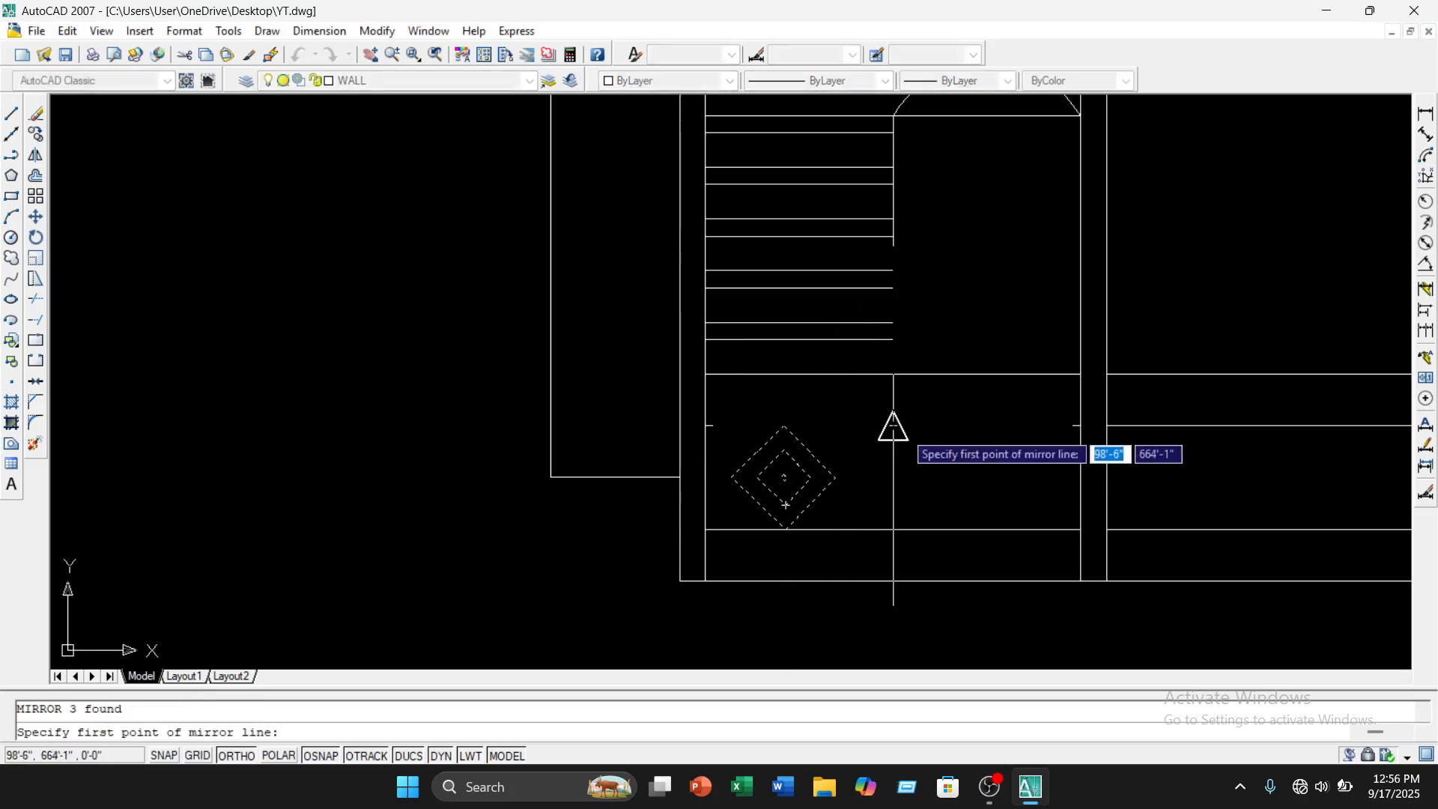
click(894, 427)
click(894, 322)
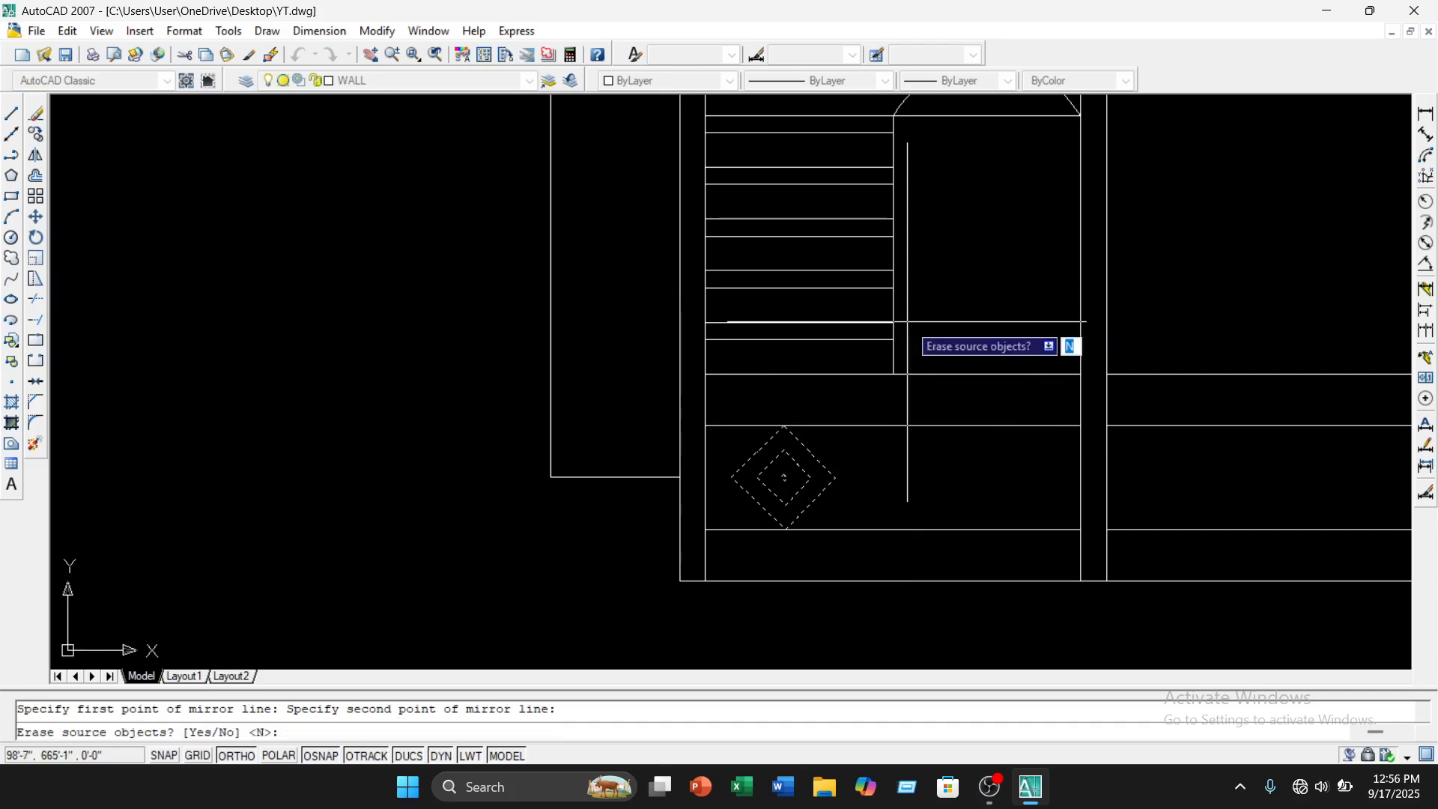
key(Return)
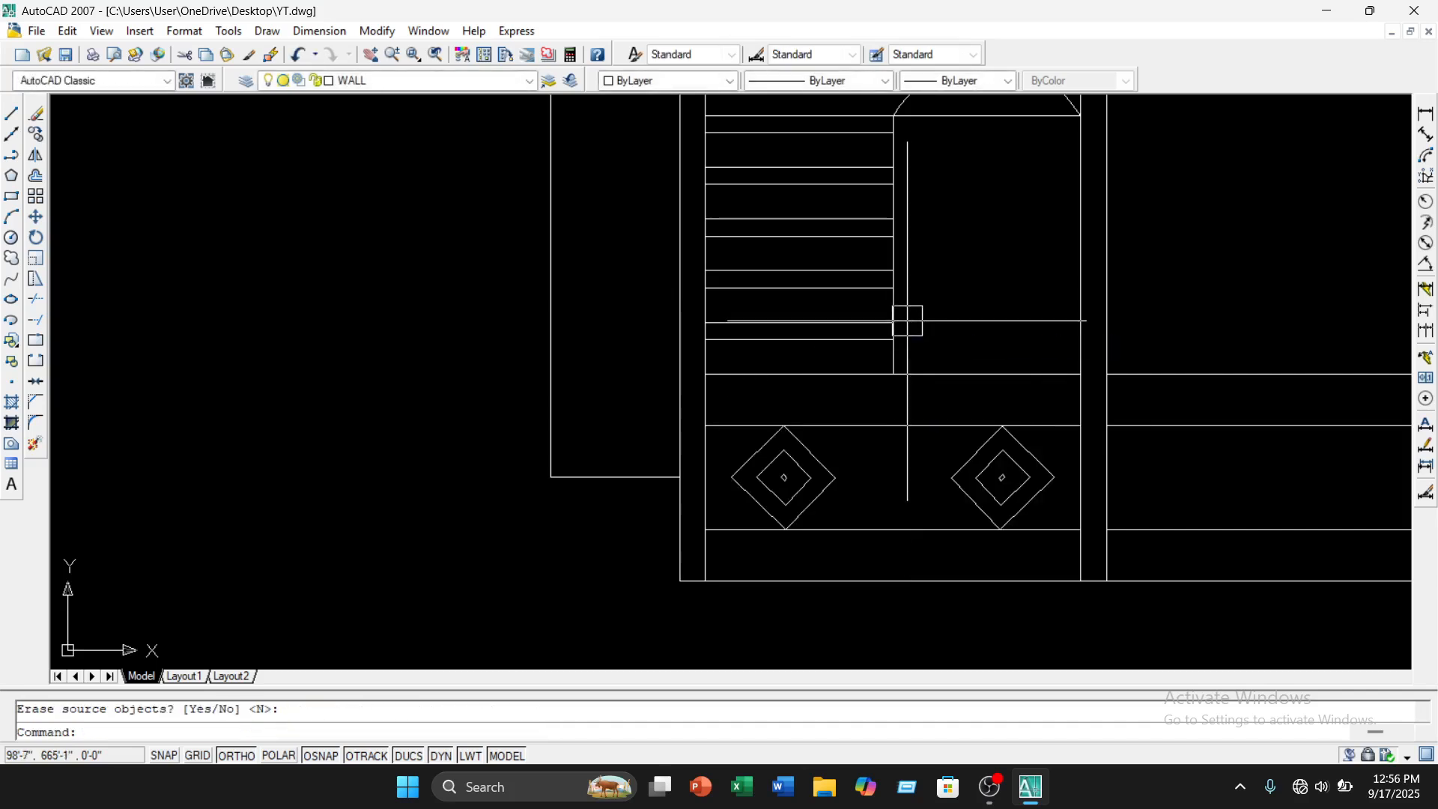
scroll(866, 420, up, 3)
click(830, 457)
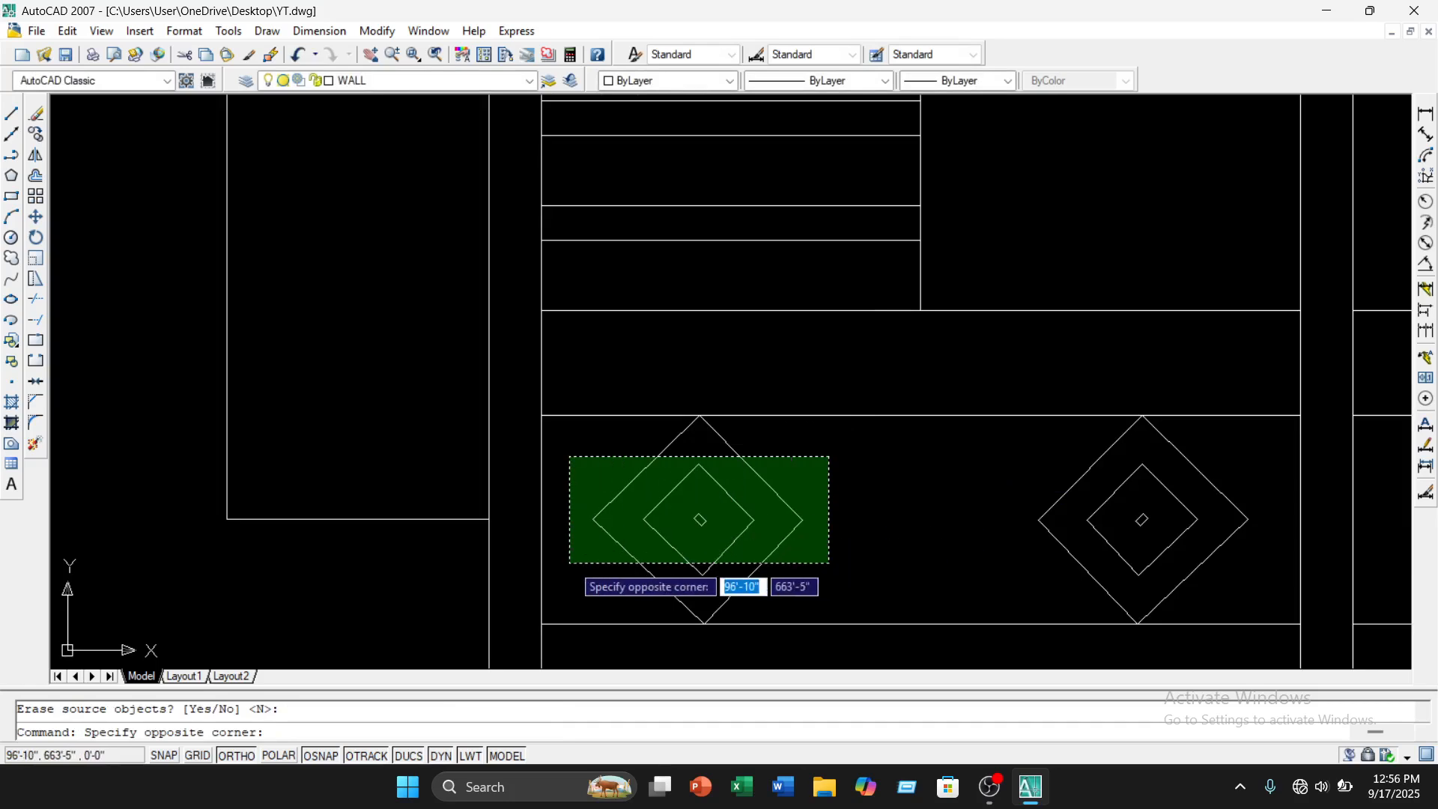
click(569, 563)
text(c)
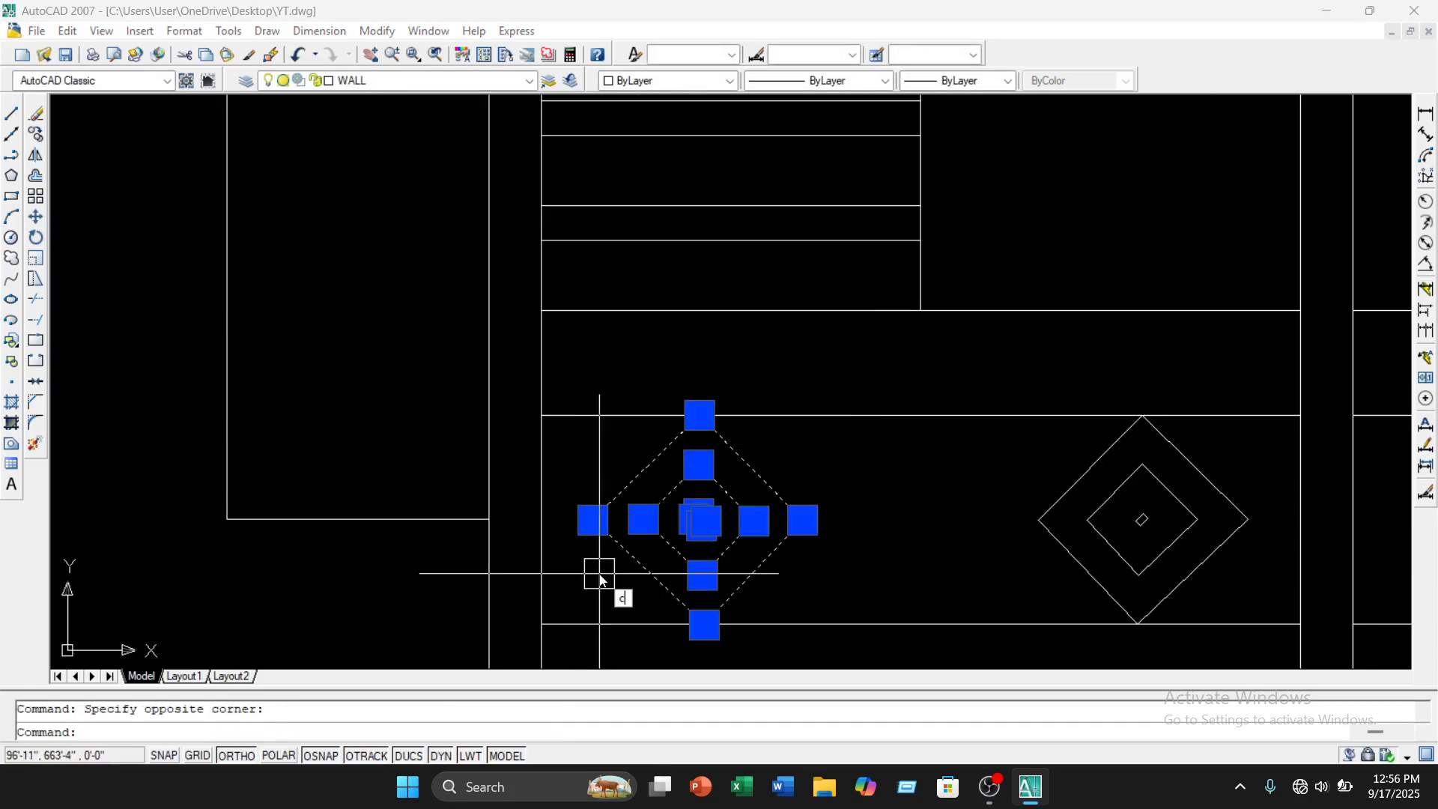
text(o)
key(Return)
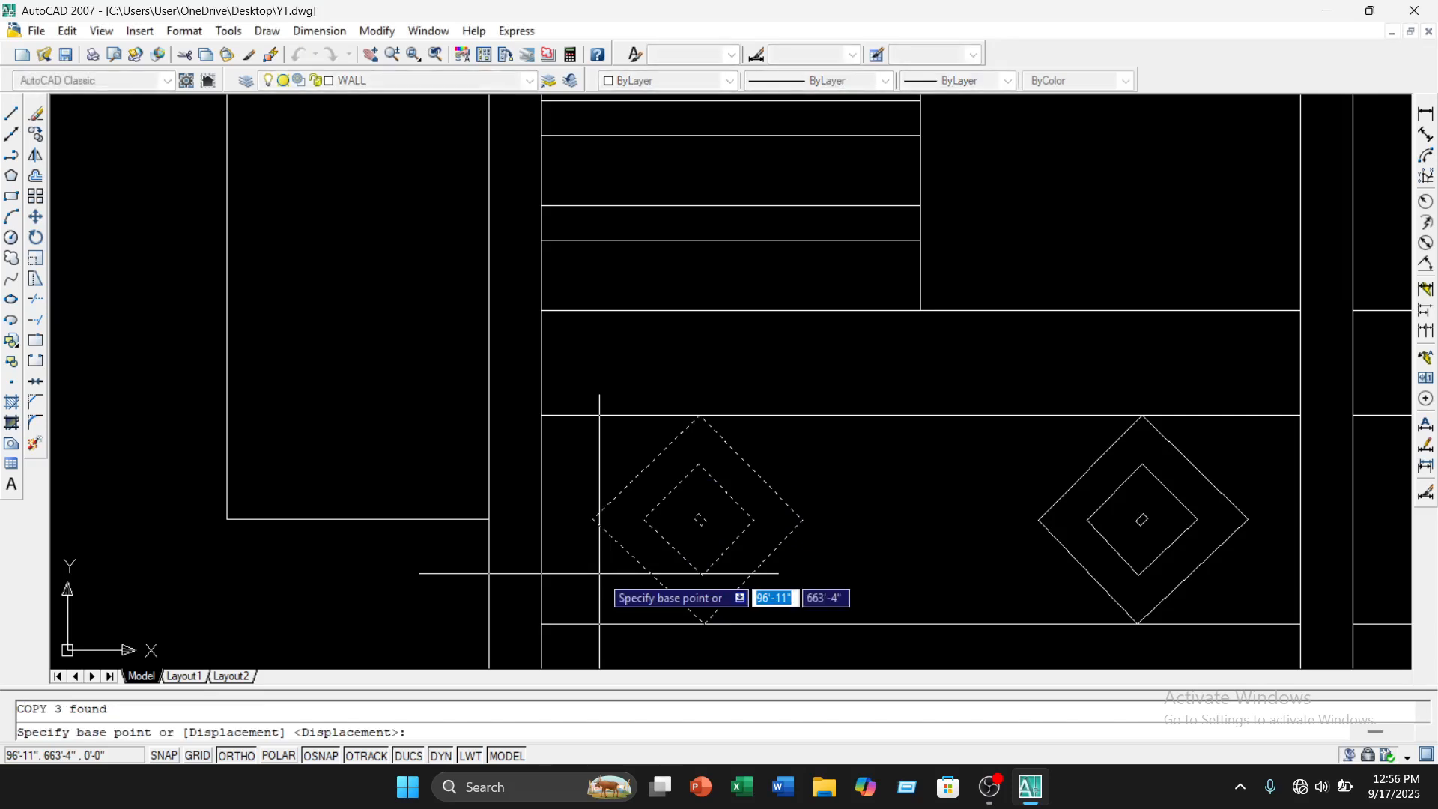
click(541, 624)
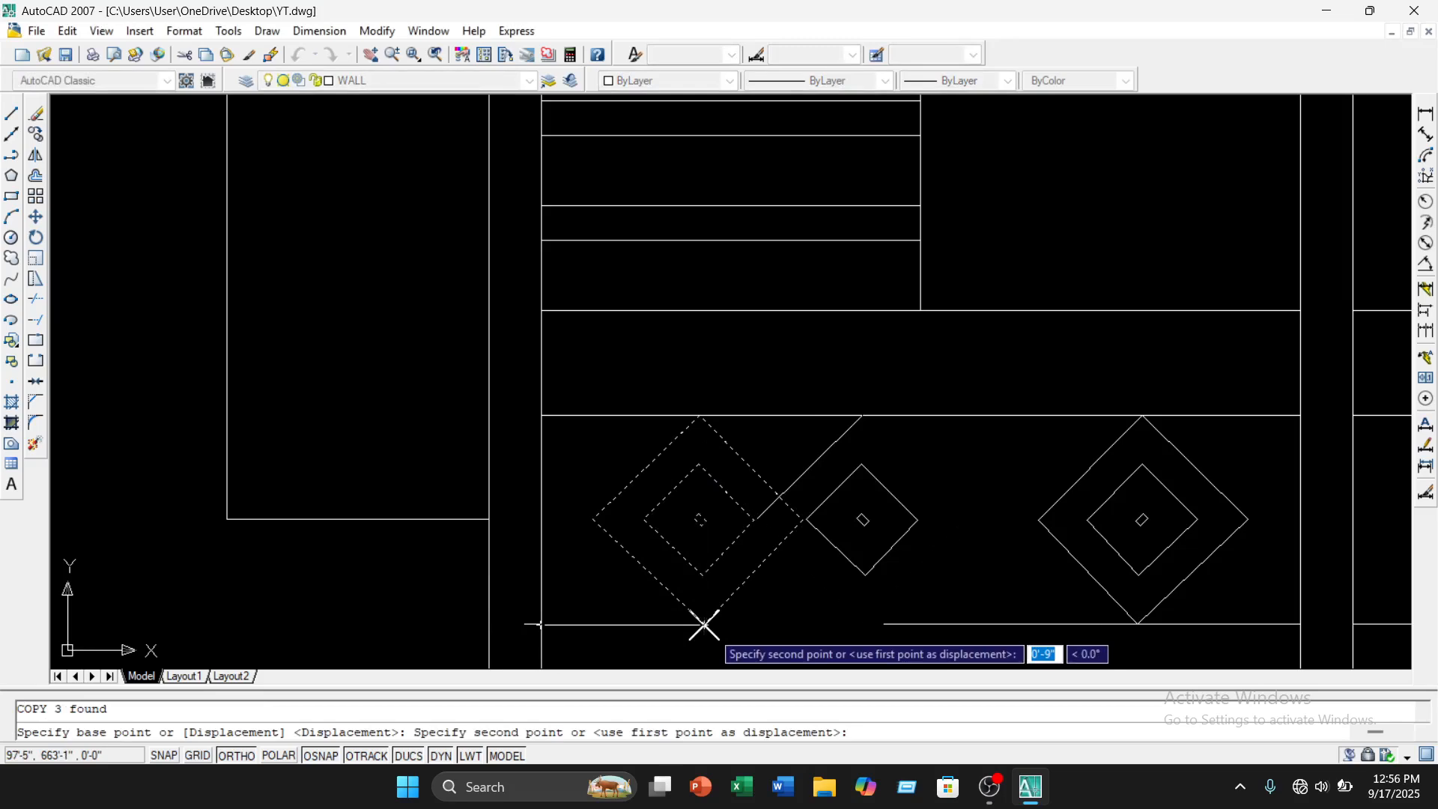
scroll(703, 626, up, 2)
scroll(701, 629, down, 3)
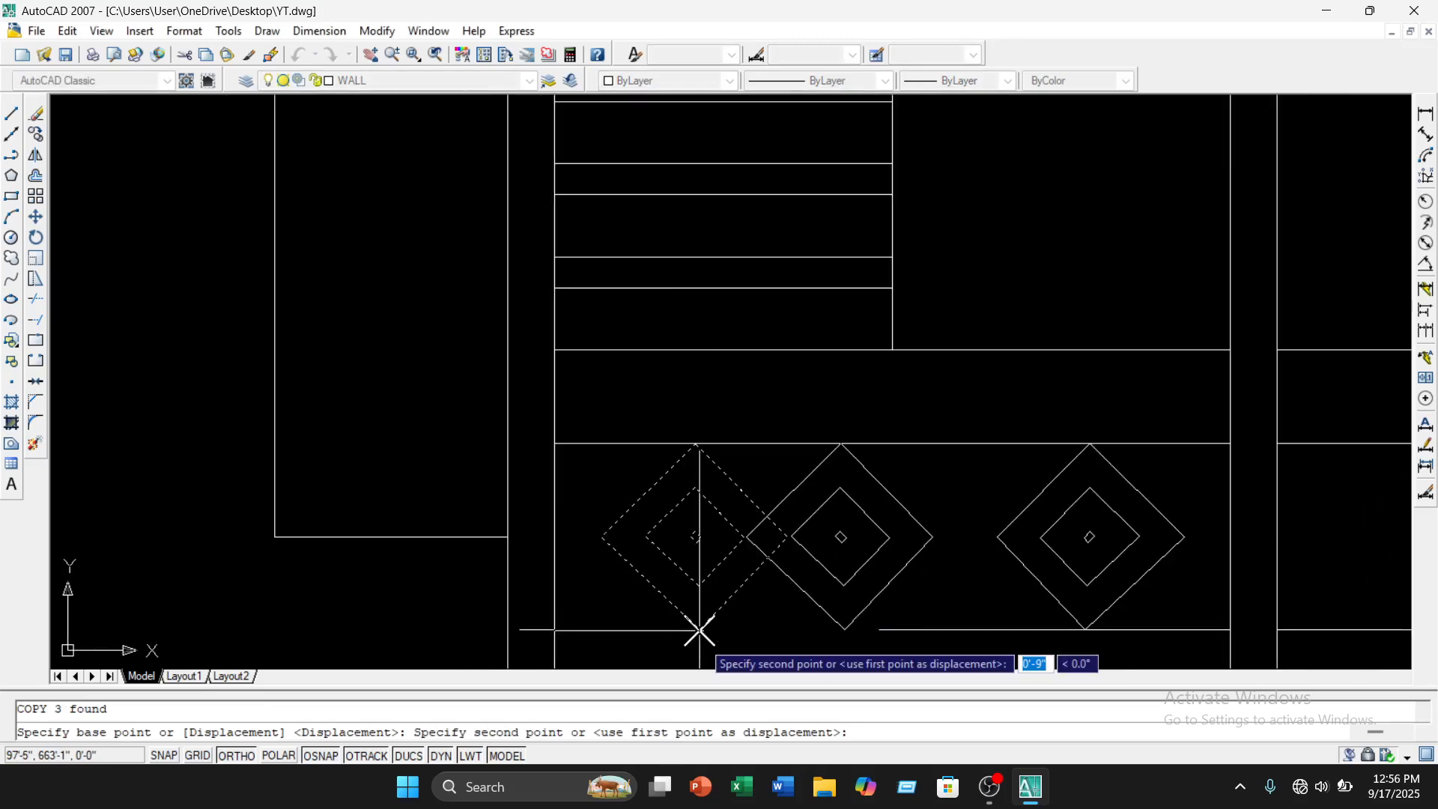
key(Escape)
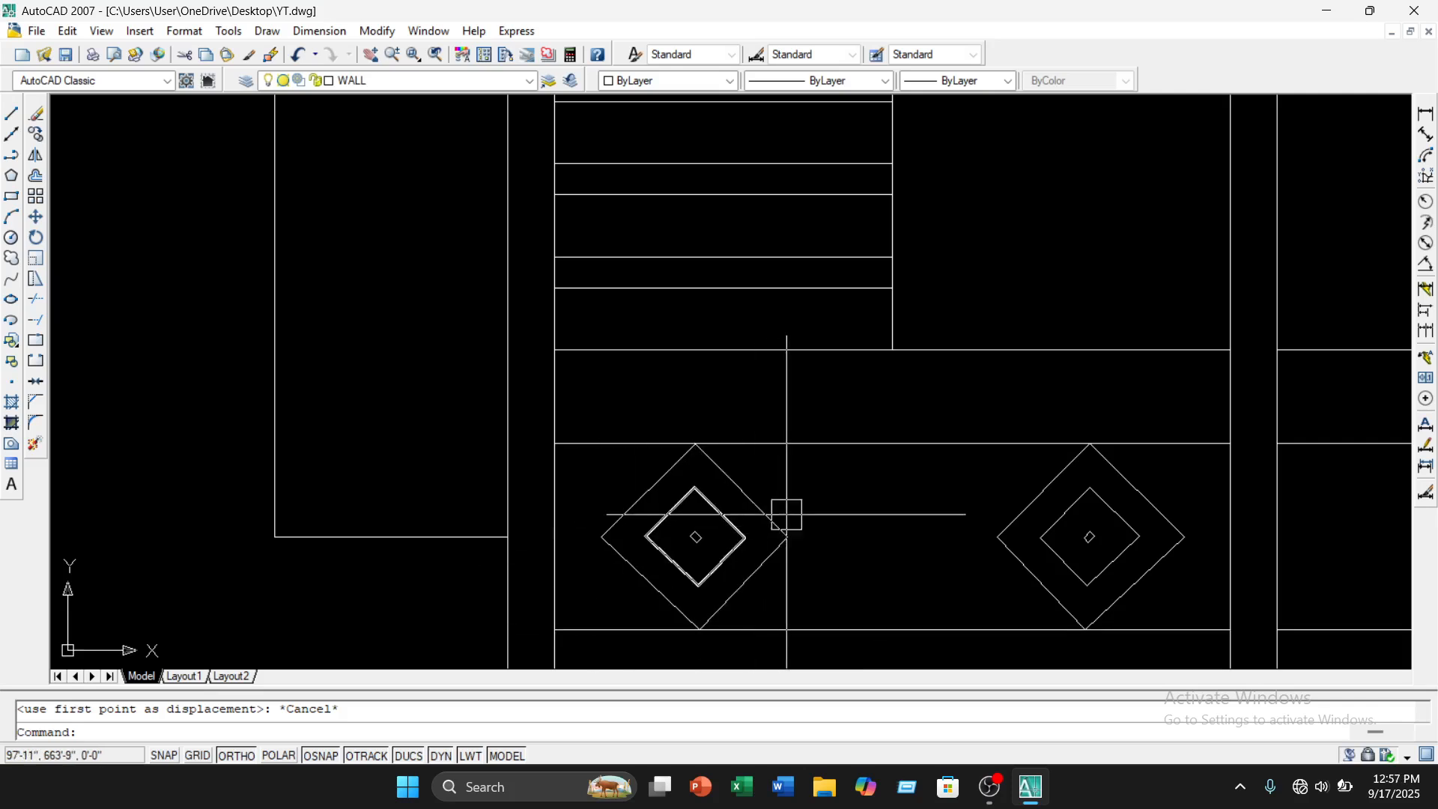
click(809, 499)
click(622, 598)
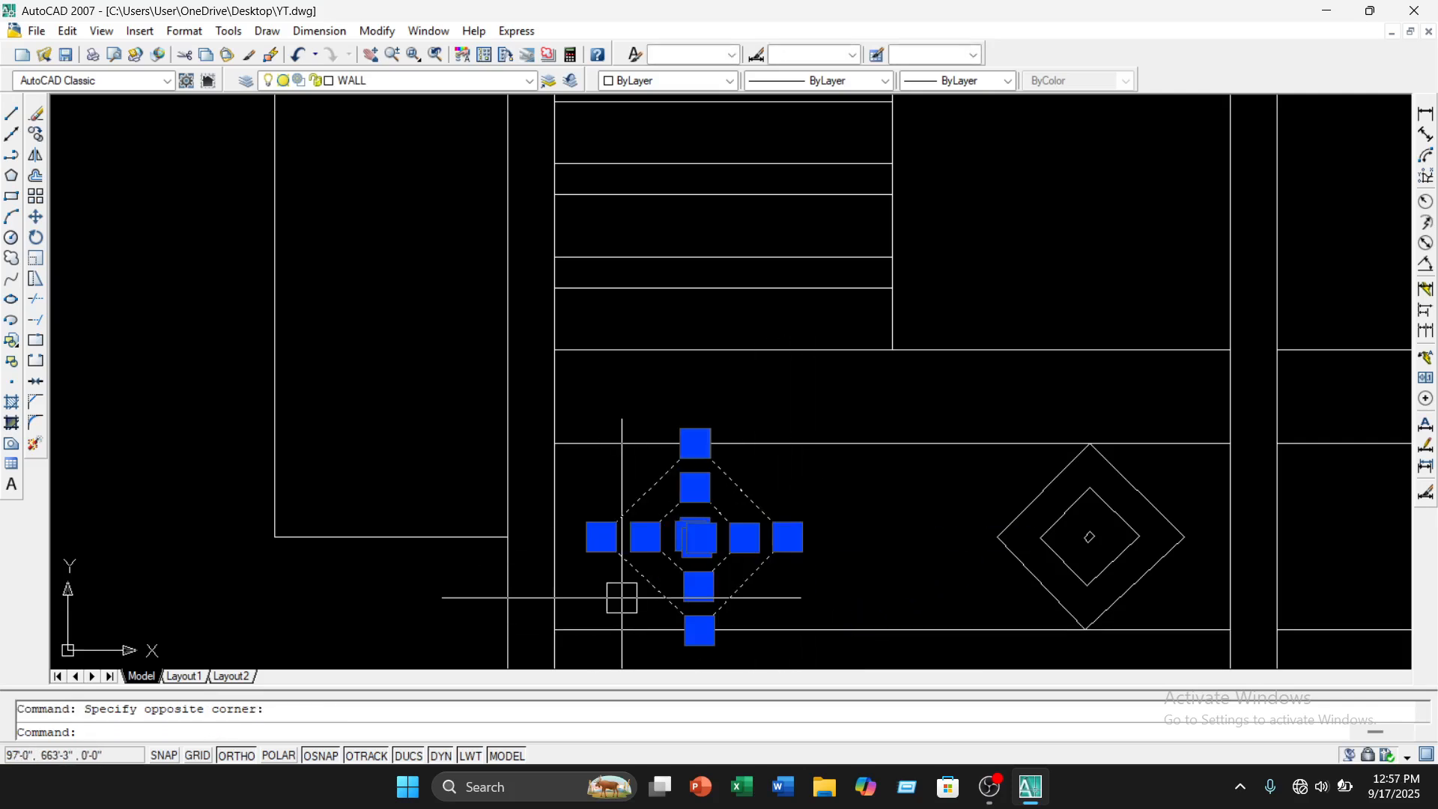
text(co)
key(Return)
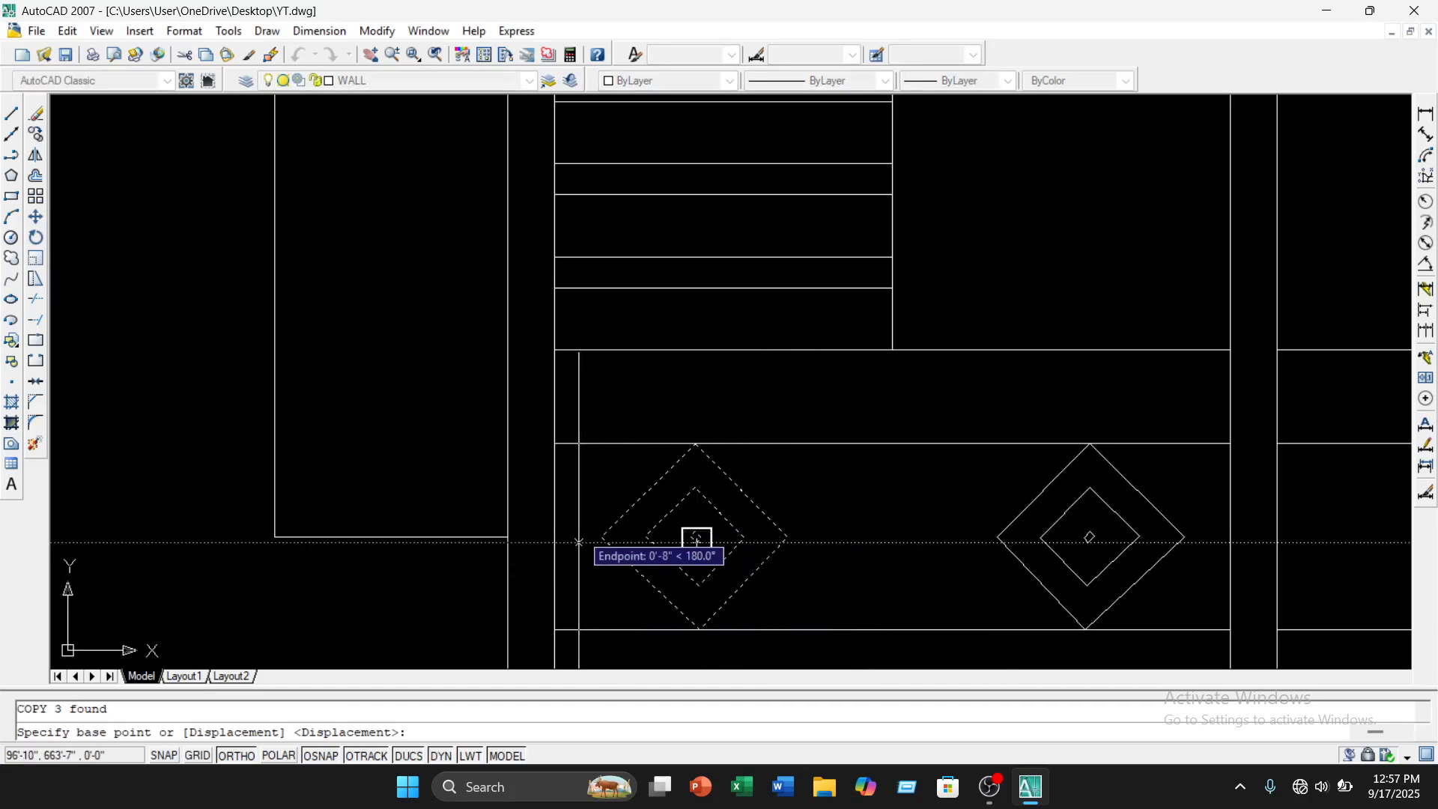
click(554, 538)
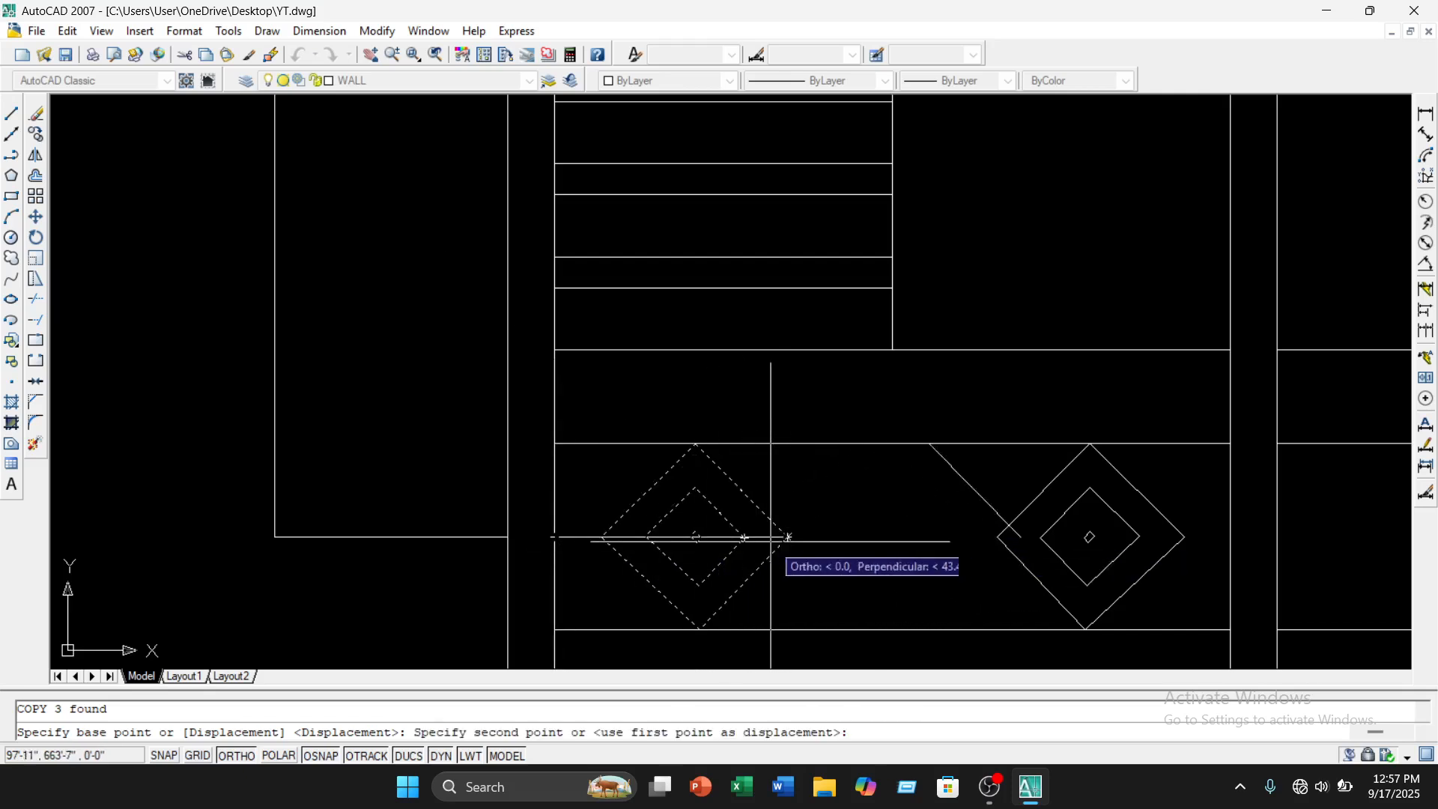
scroll(786, 537, up, 2)
middle_drag(785, 537, 629, 498)
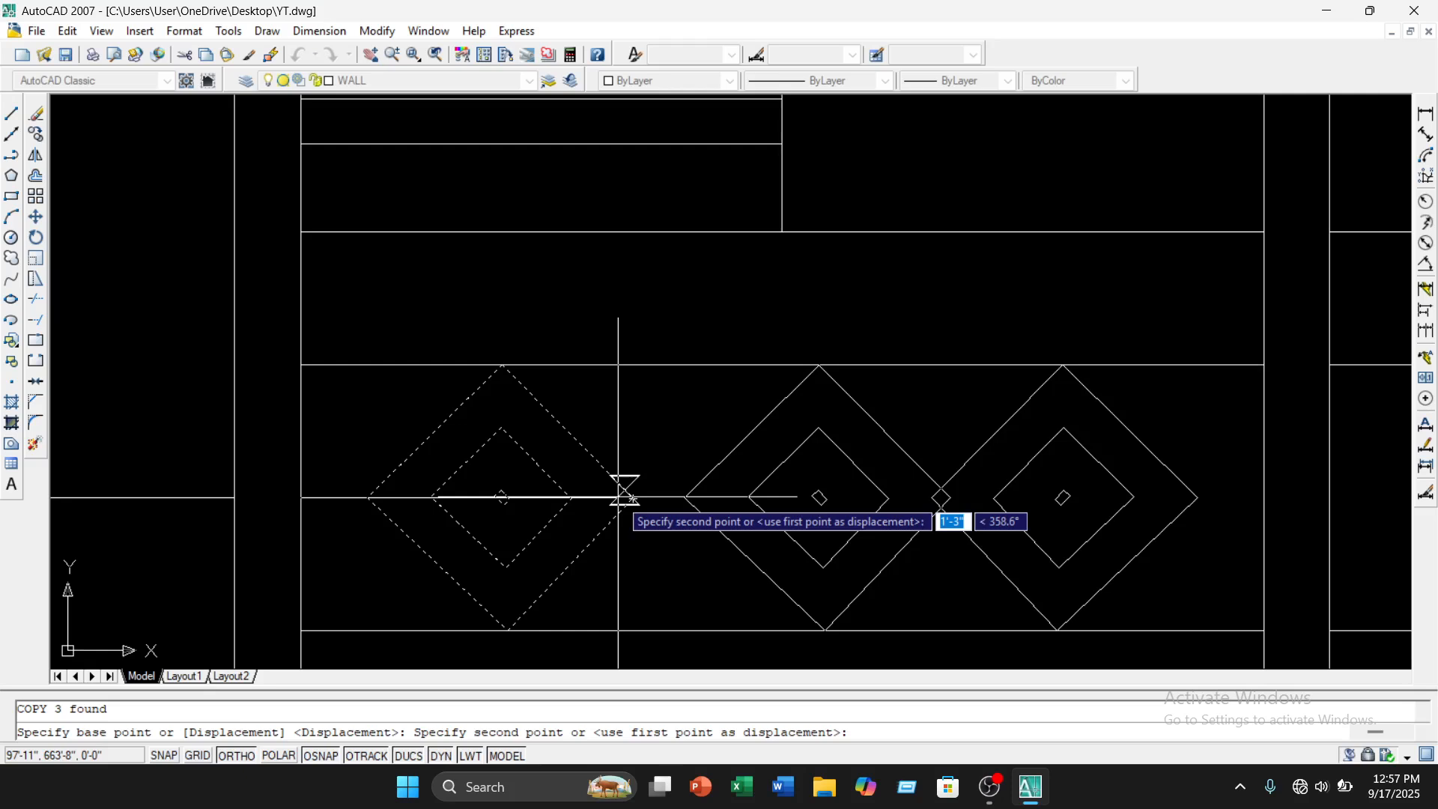
key(Escape)
Copy the left group of three nested diamonds to the midpoint of the left bay's lower panel, using its upper corner as base point
scroll(618, 497, down, 8)
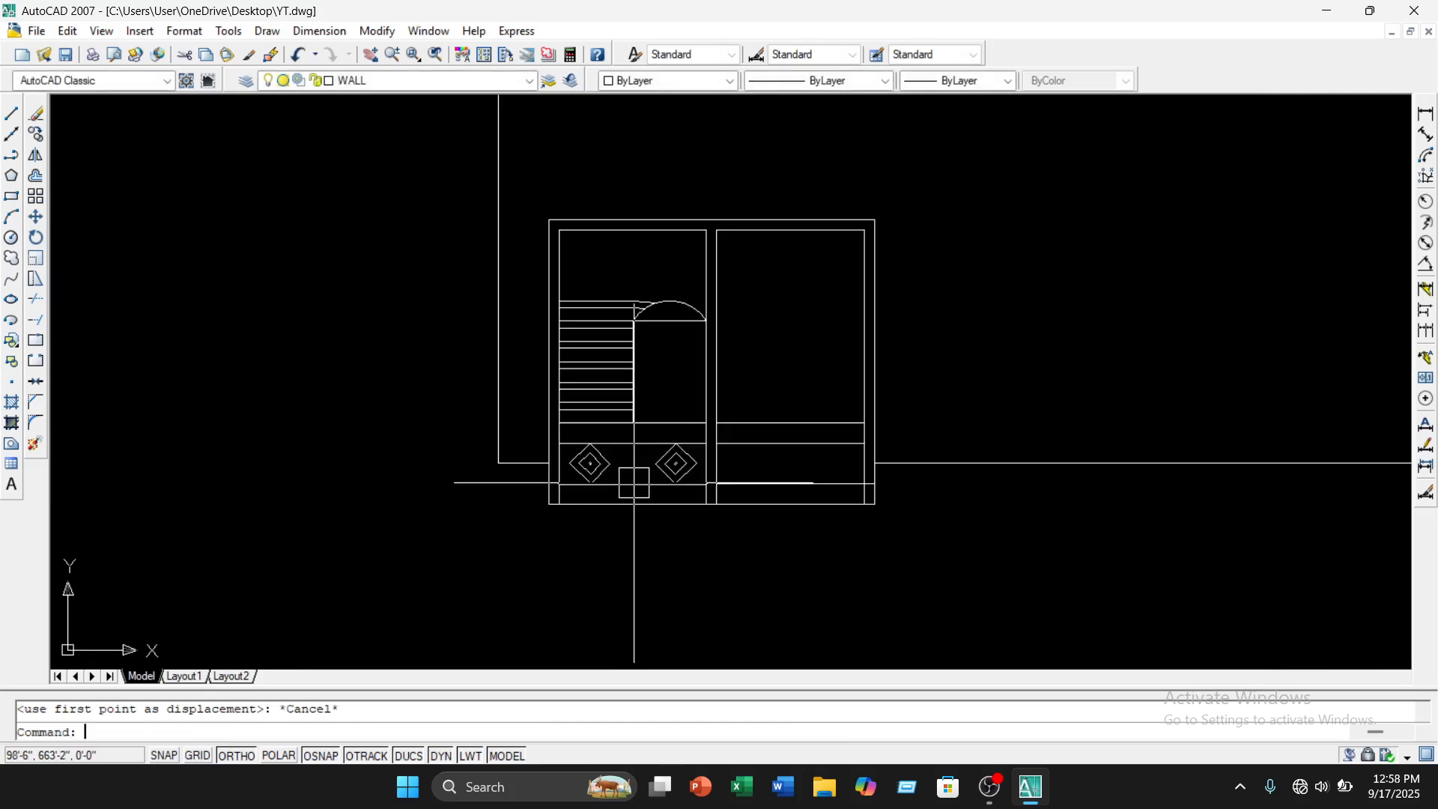
scroll(591, 453, up, 7)
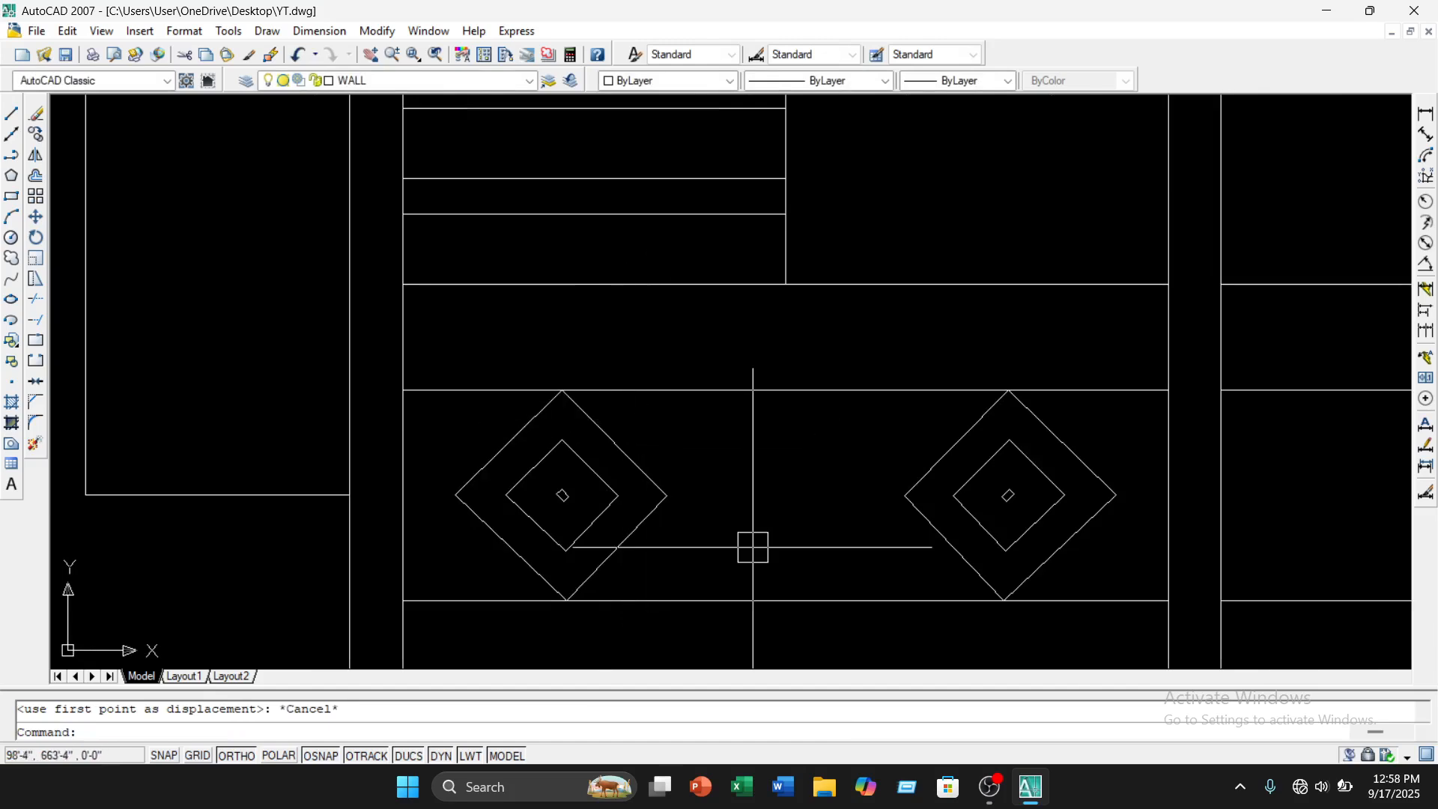
scroll(715, 517, down, 2)
click(792, 418)
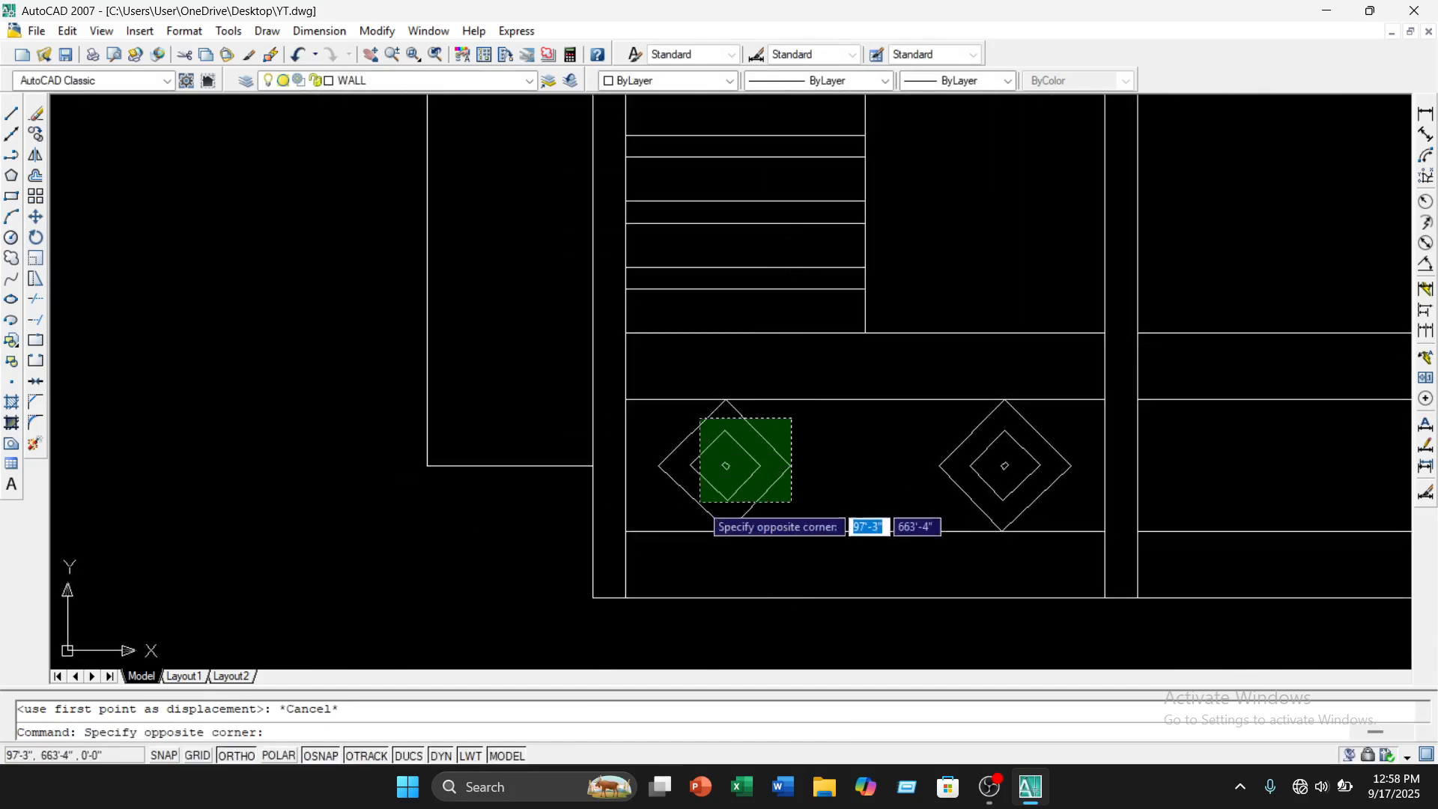
click(669, 514)
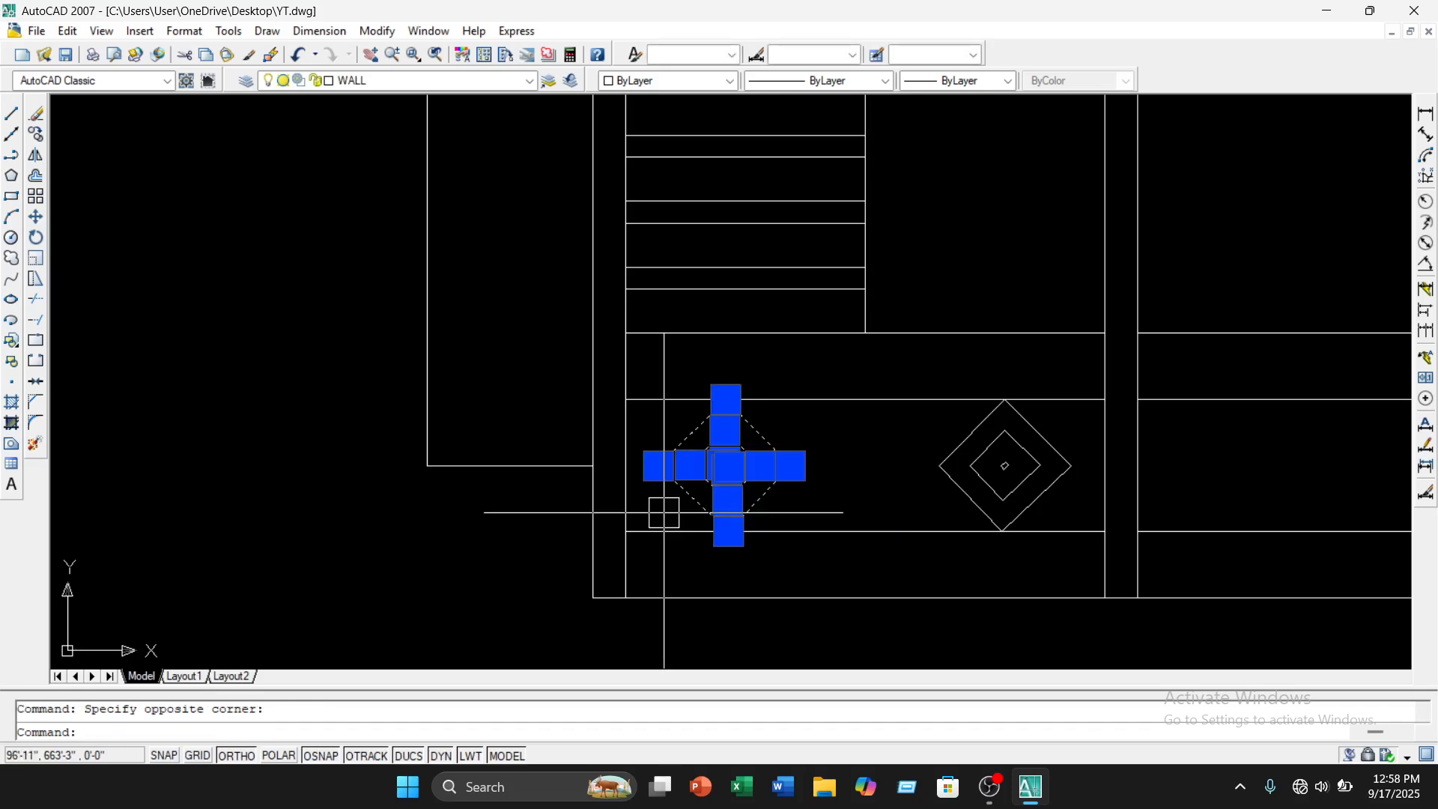
text(co)
key(Return)
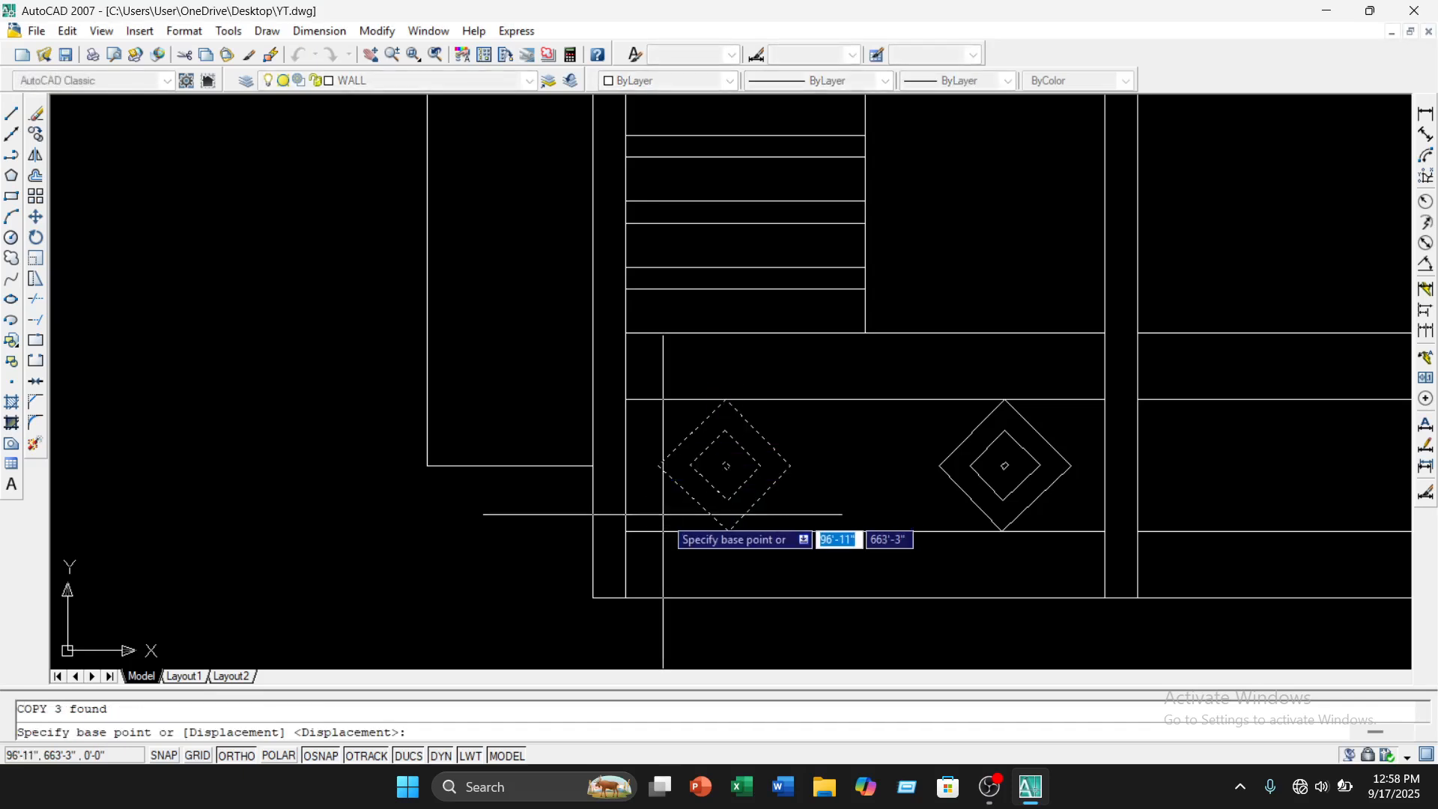
click(725, 400)
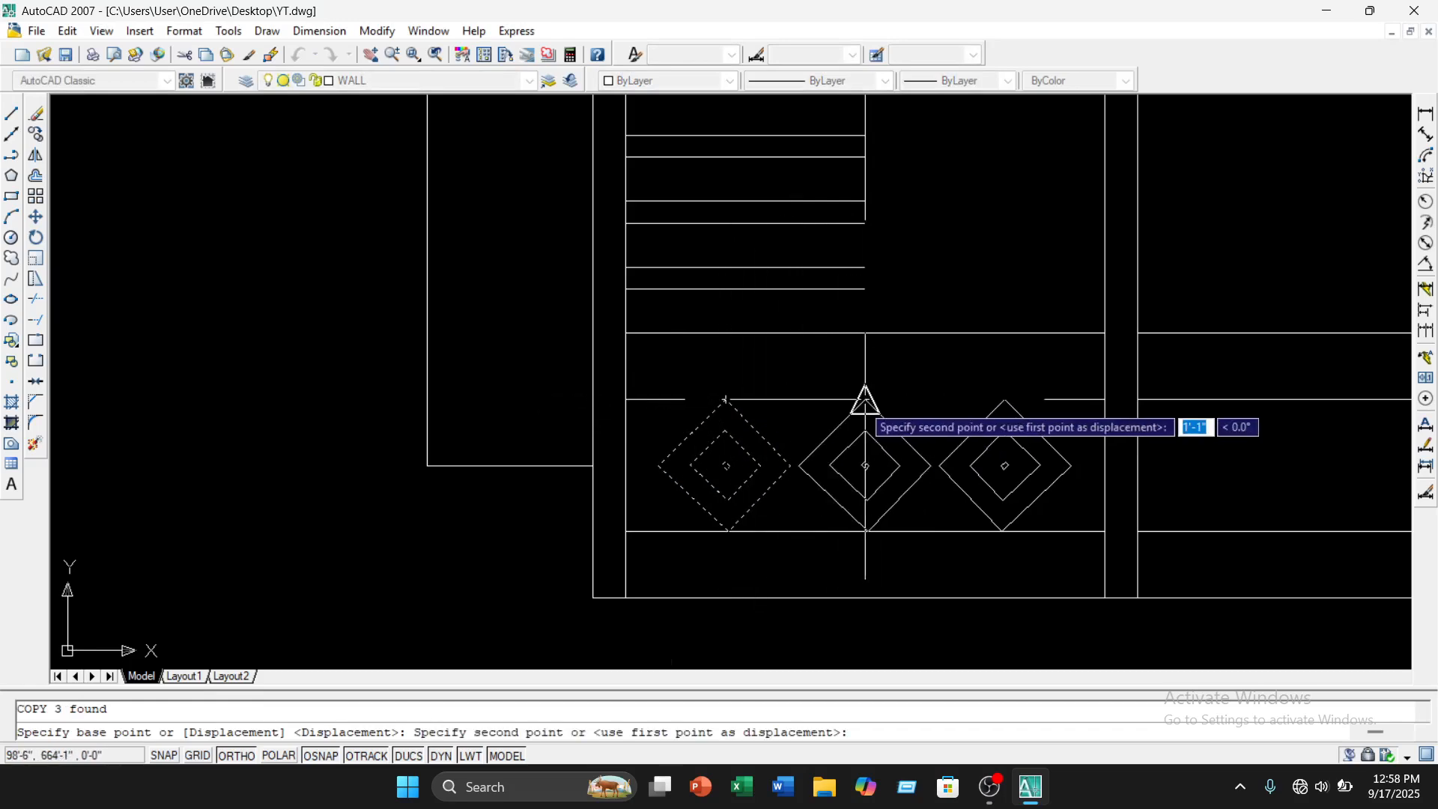
click(866, 401)
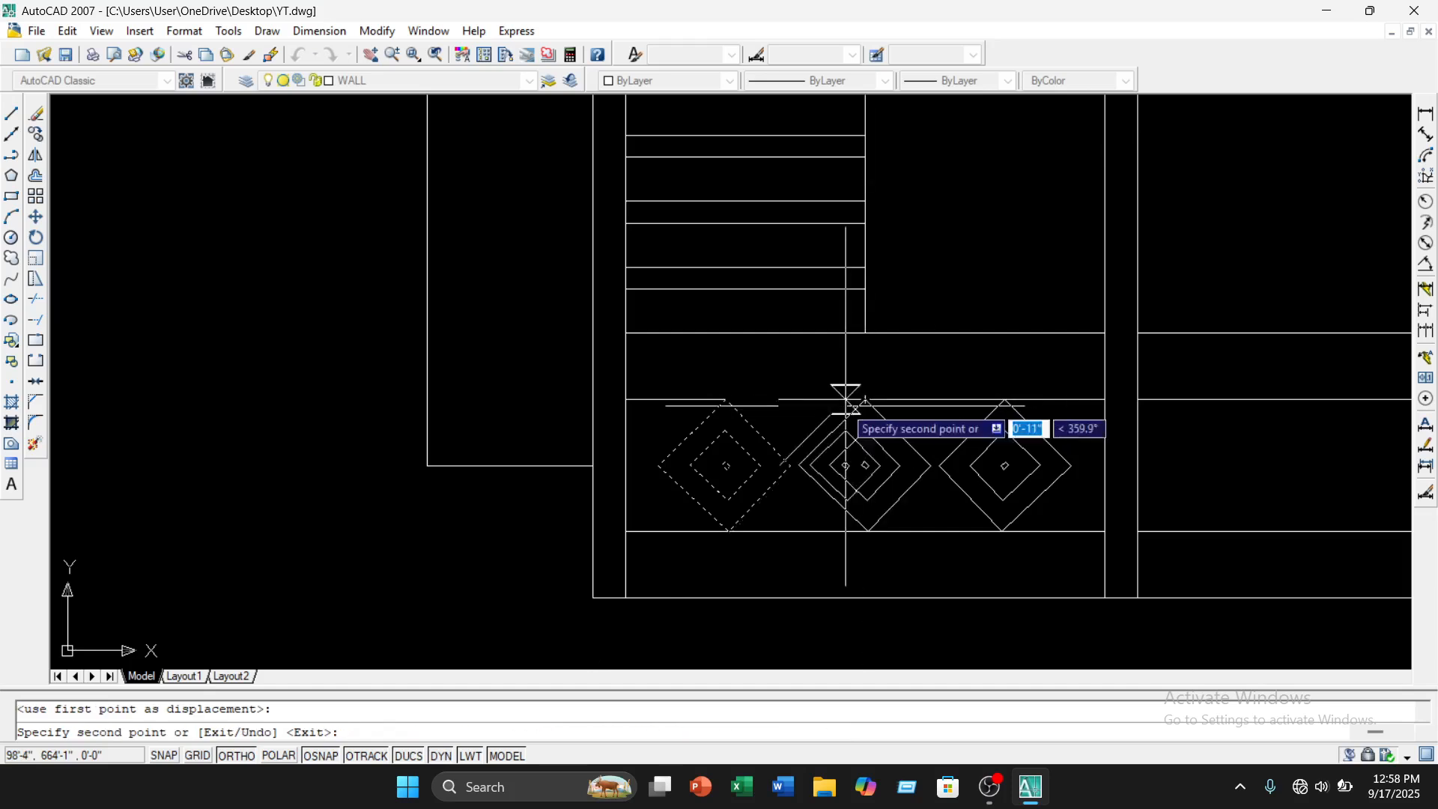
key(Escape)
Erase the two horizontal lines touching the upper and lower corners of the three diamond groups in the left bay
middle_drag(895, 555, 801, 513)
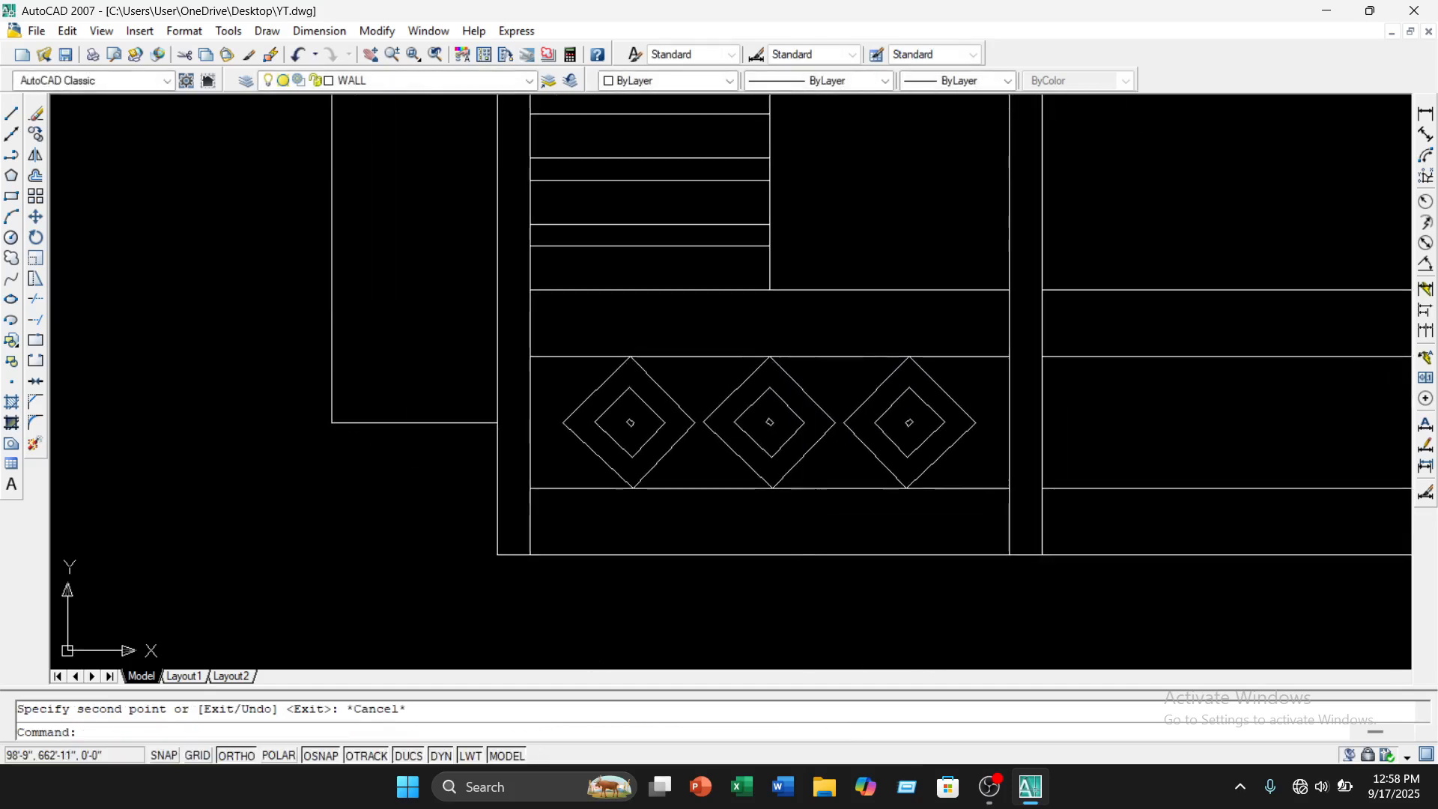
middle_drag(907, 629, 822, 591)
scroll(822, 524, up, 3)
scroll(828, 496, down, 2)
click(839, 490)
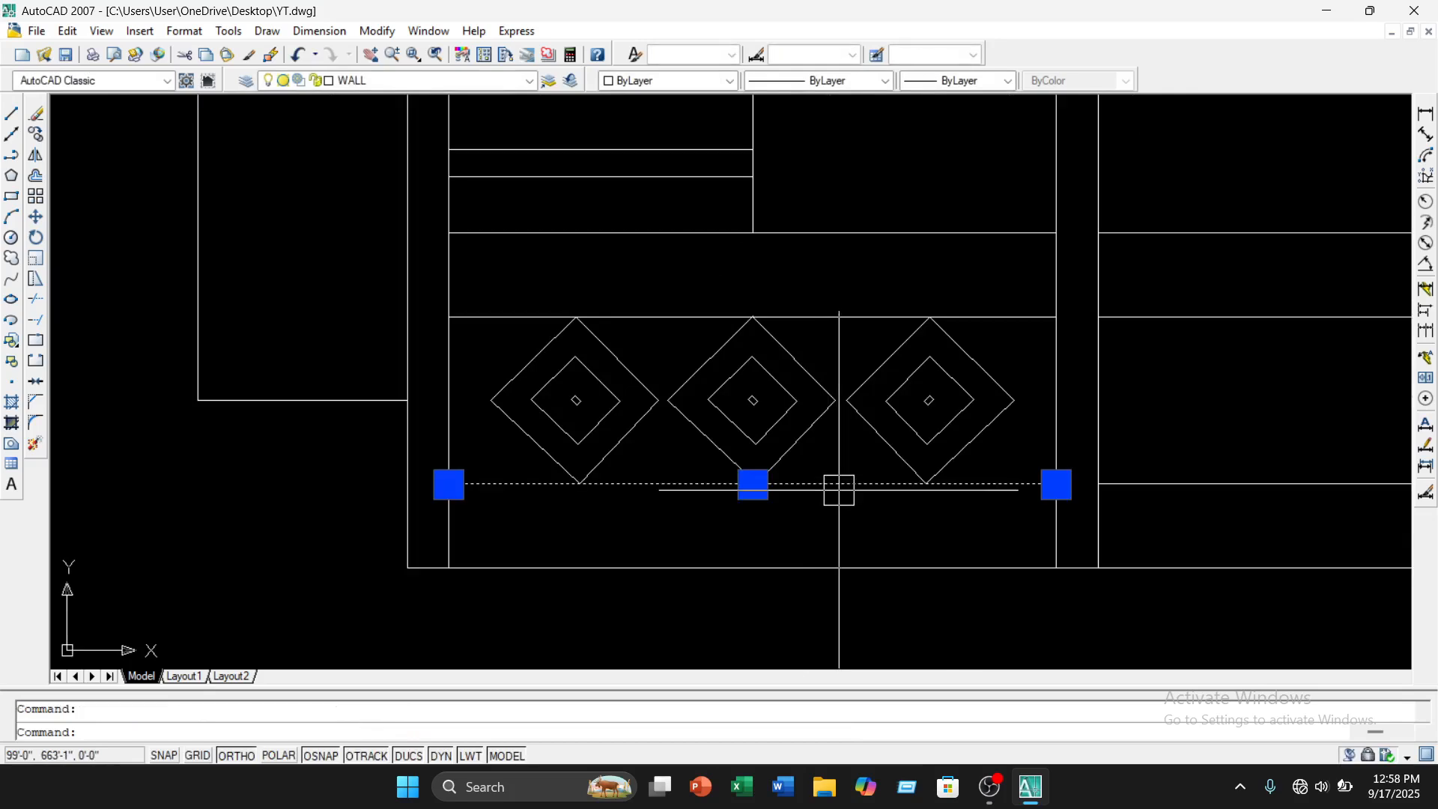
click(866, 322)
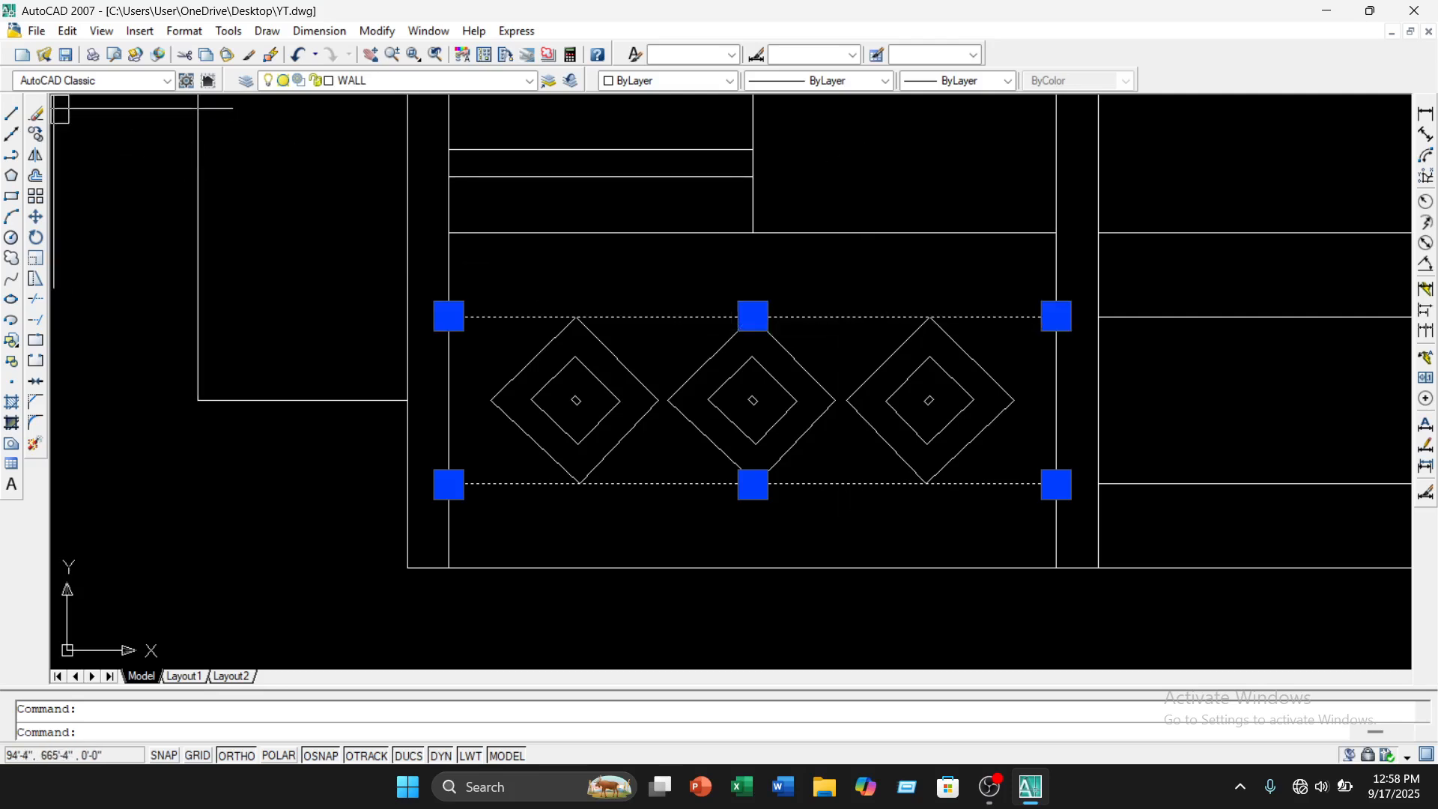
click(37, 113)
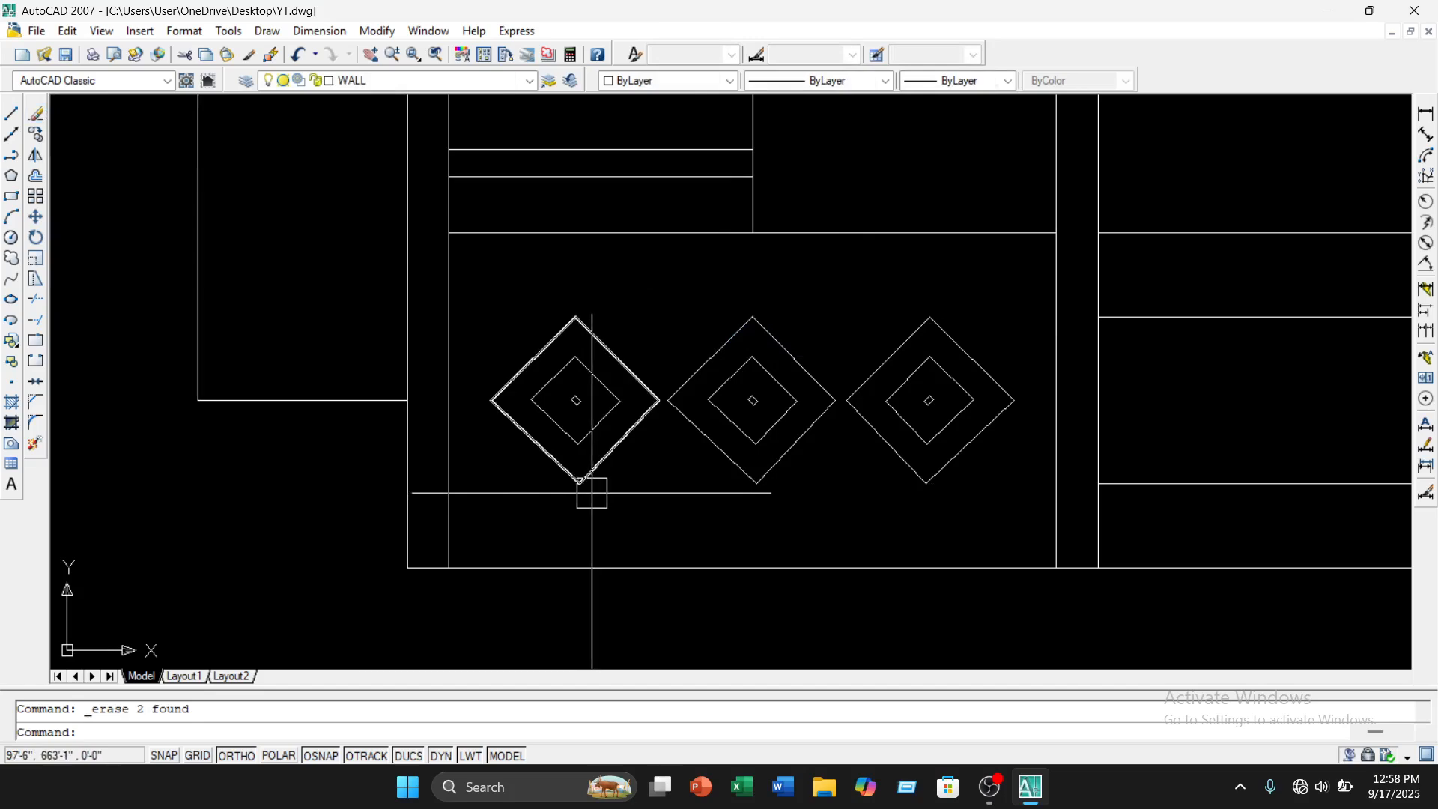
Draw a short horizontal line from the right diamond's outer corner to the adjacent middle post
scroll(591, 493, down, 2)
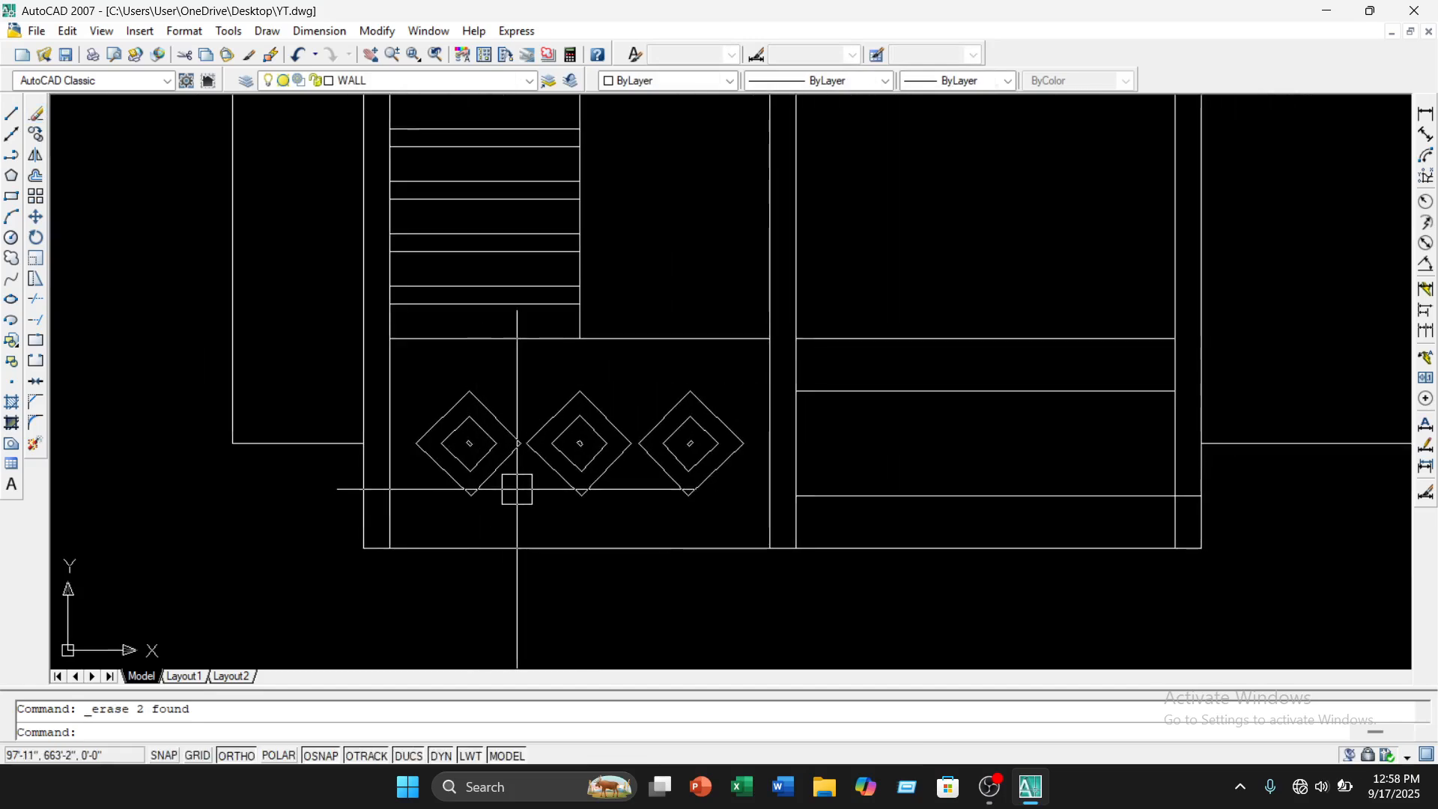
scroll(604, 489, up, 3)
scroll(612, 481, down, 3)
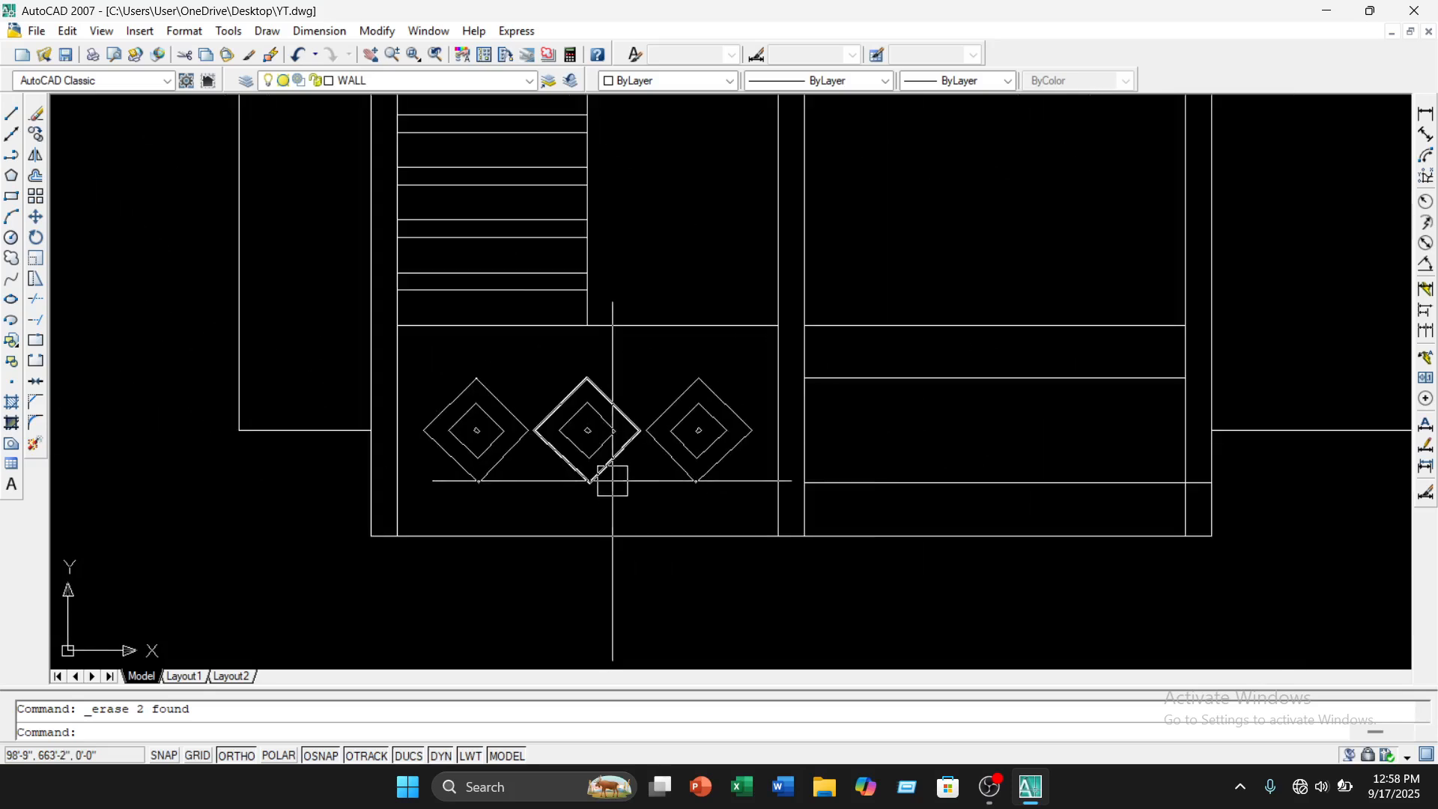
click(11, 114)
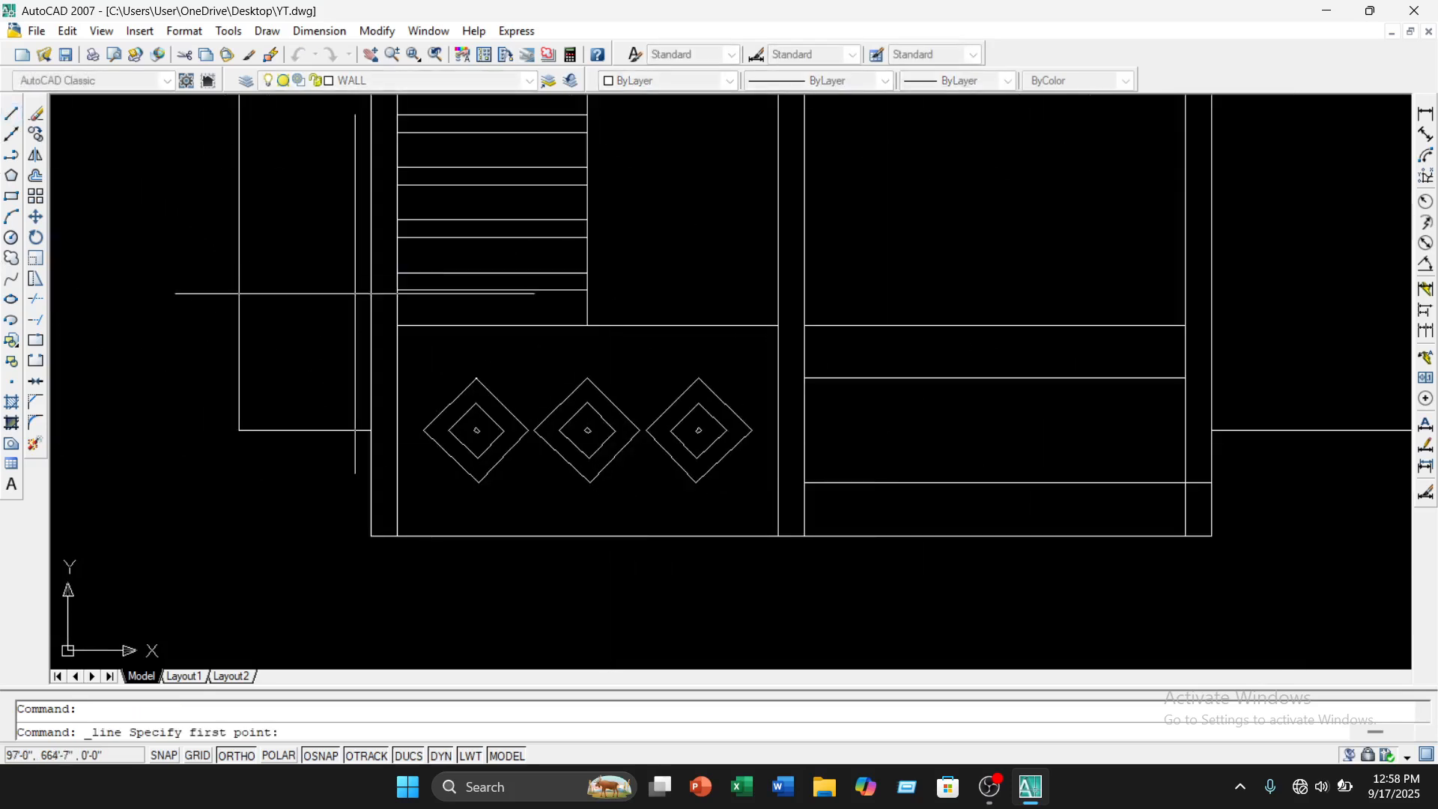
scroll(775, 453, up, 3)
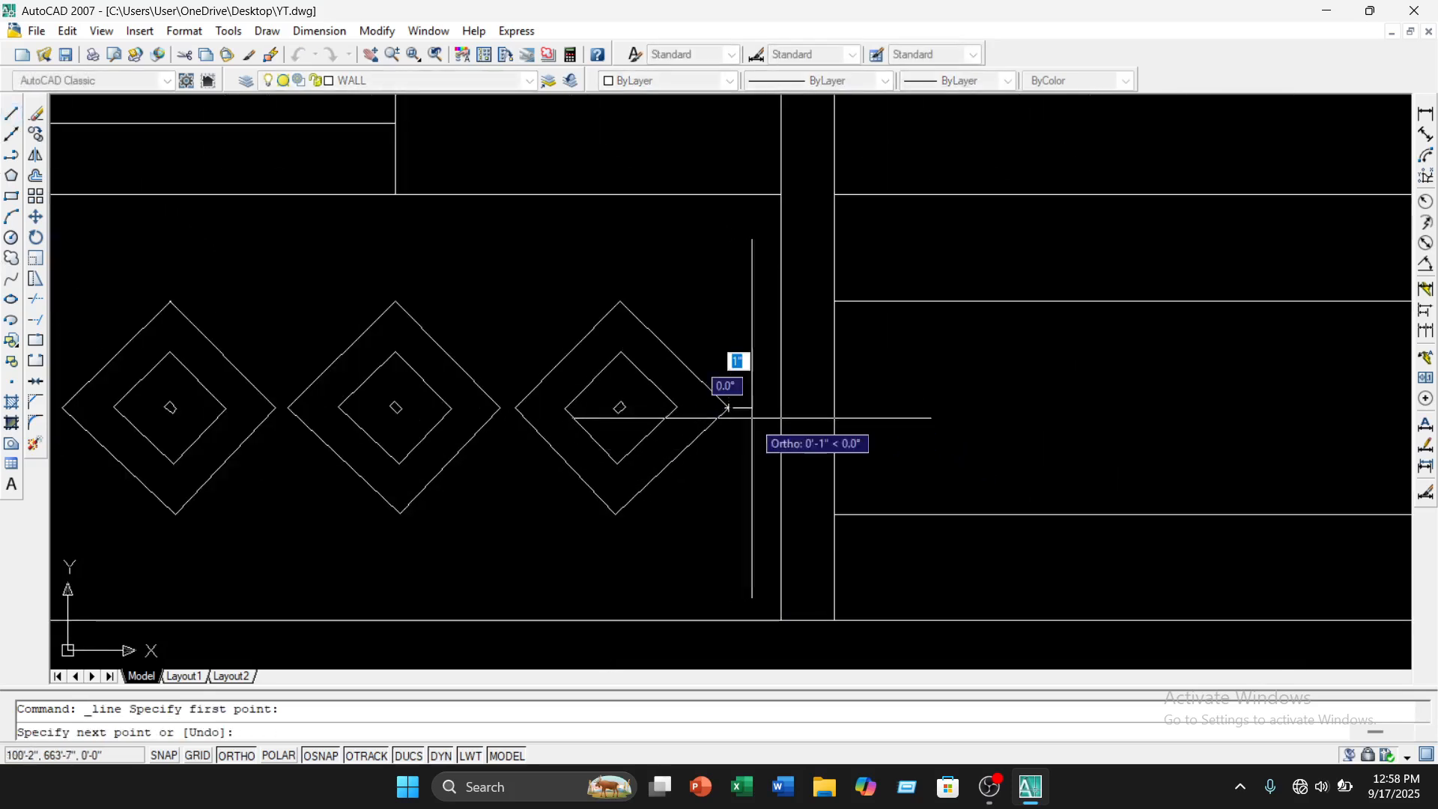
click(781, 407)
key(Escape)
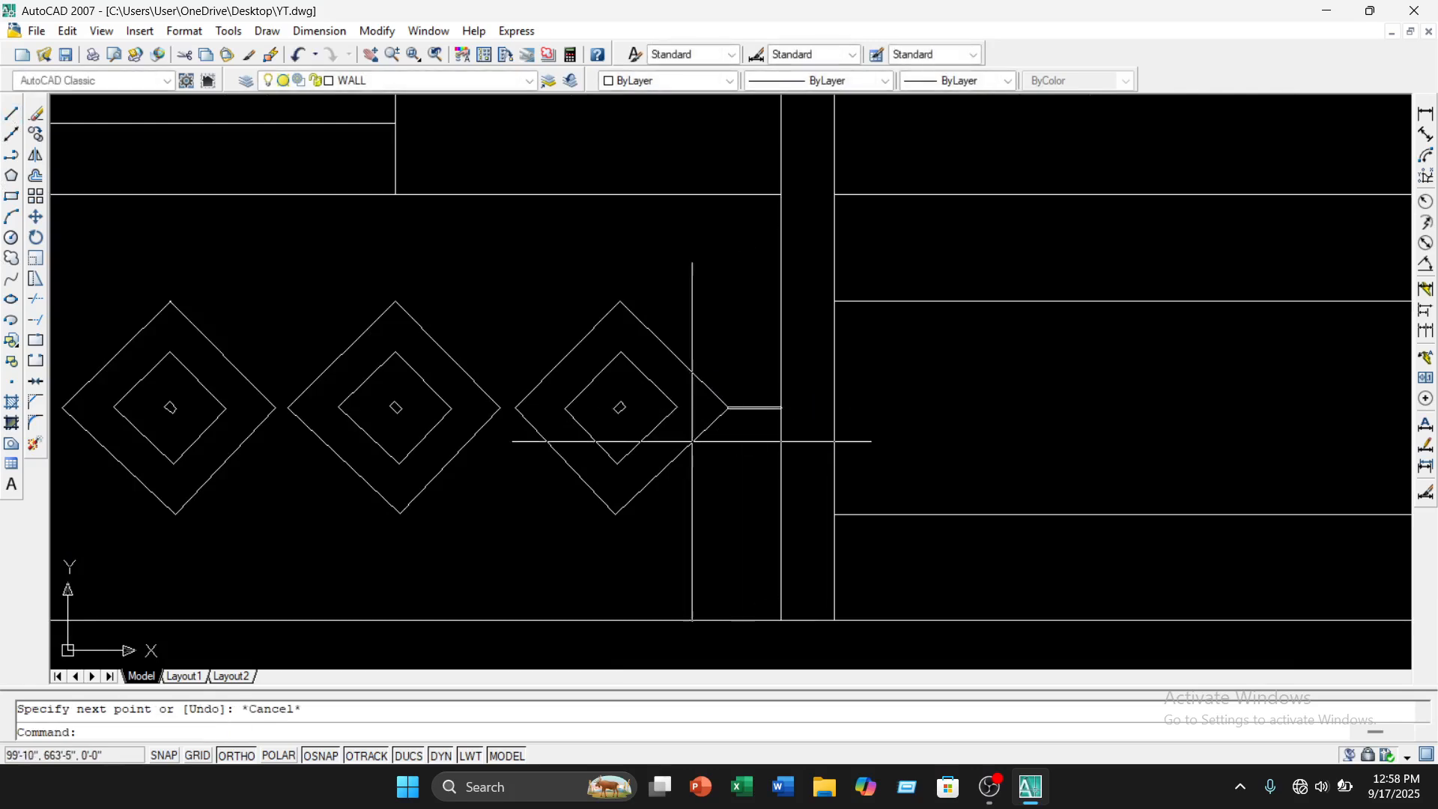
Draw a short horizontal line from the left post to the left diamond's outer corner
scroll(579, 435, down, 2)
middle_drag(579, 436, 771, 441)
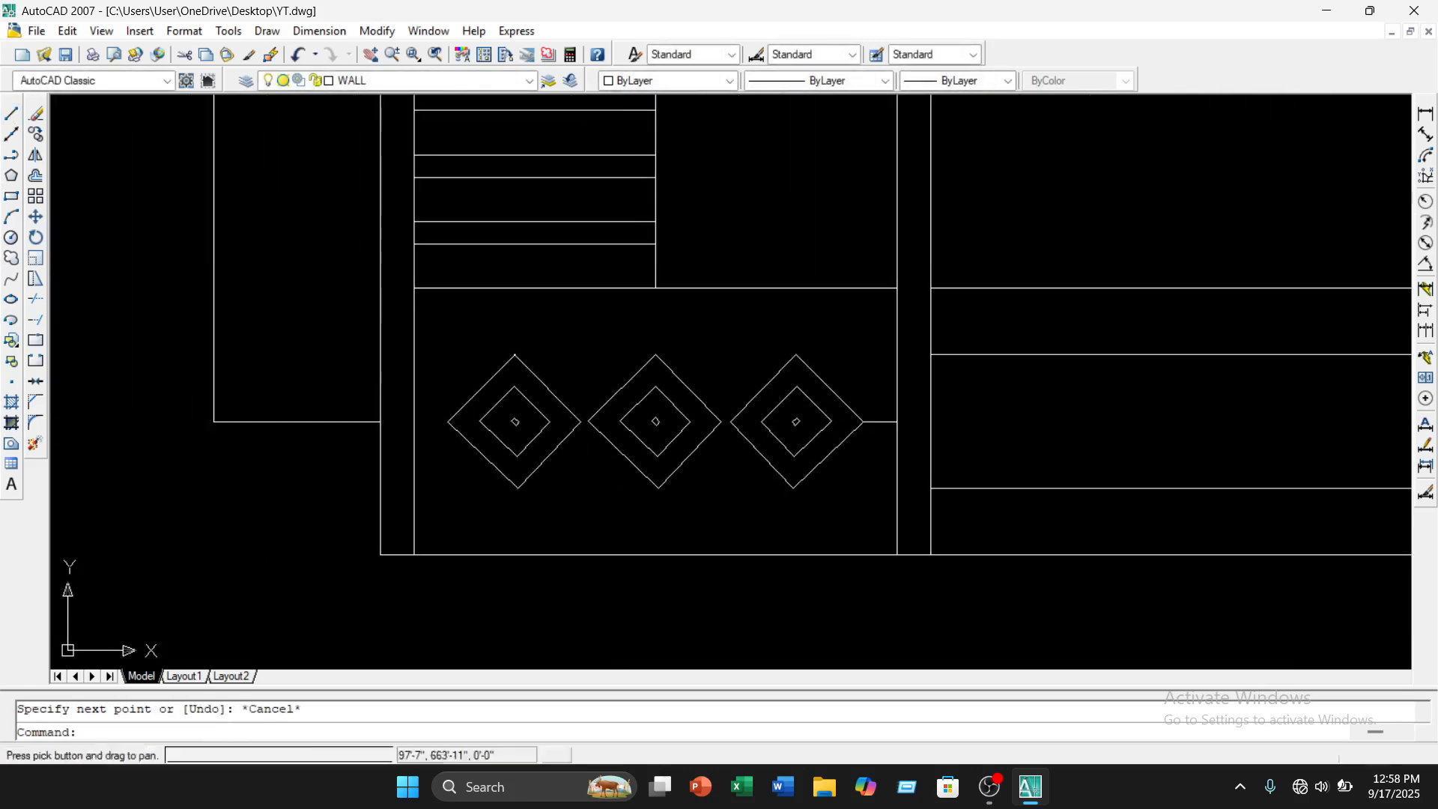
click(9, 114)
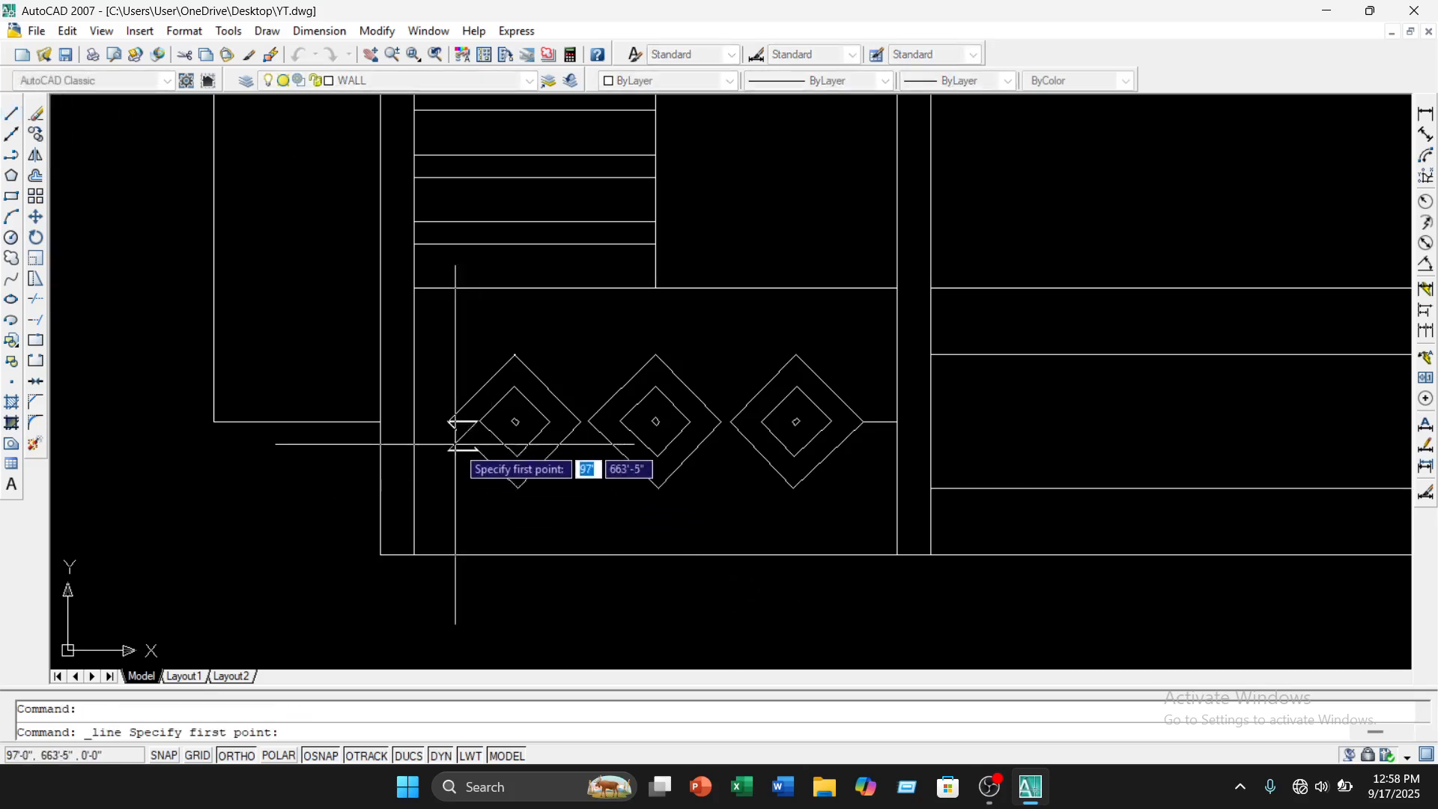
scroll(457, 438, up, 2)
click(396, 412)
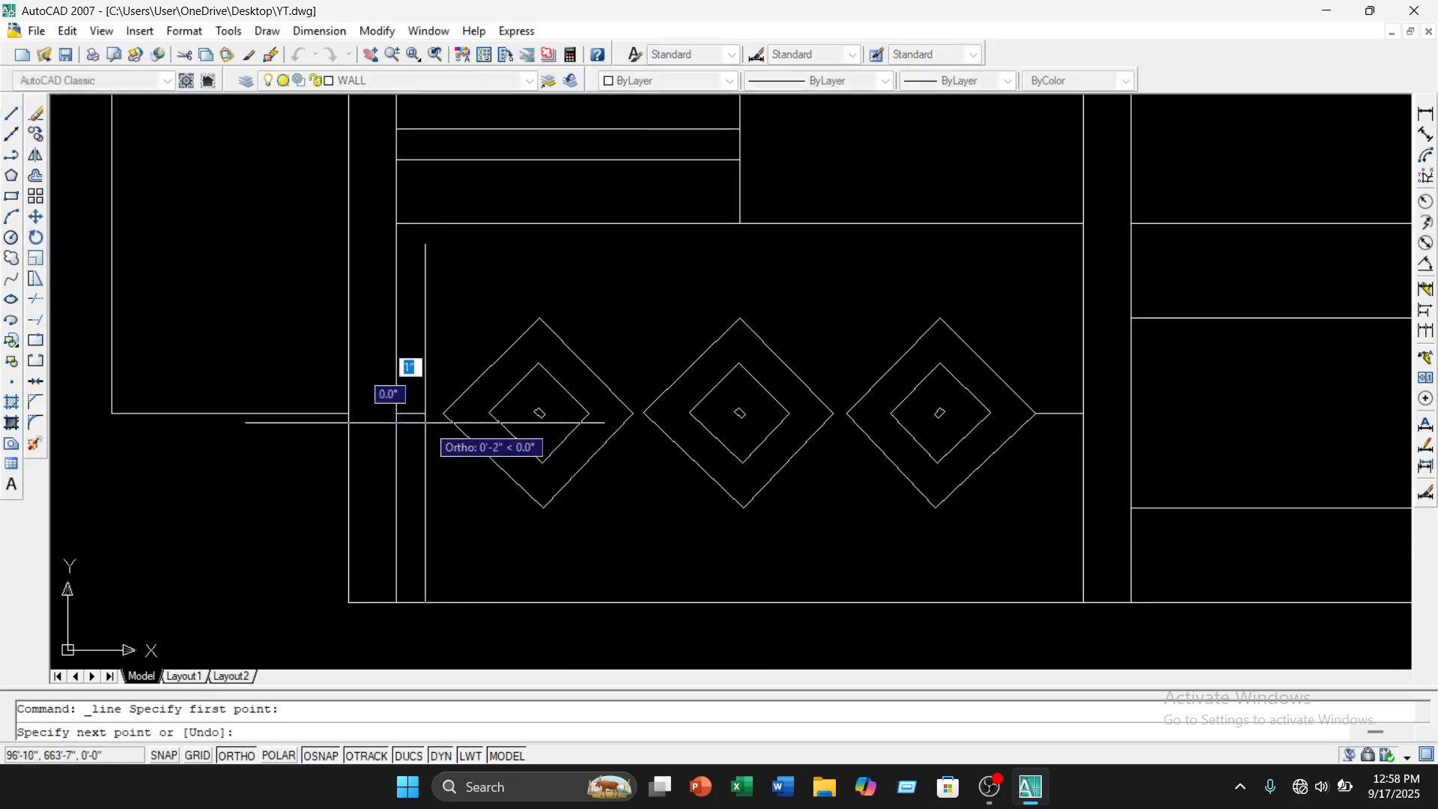
click(443, 413)
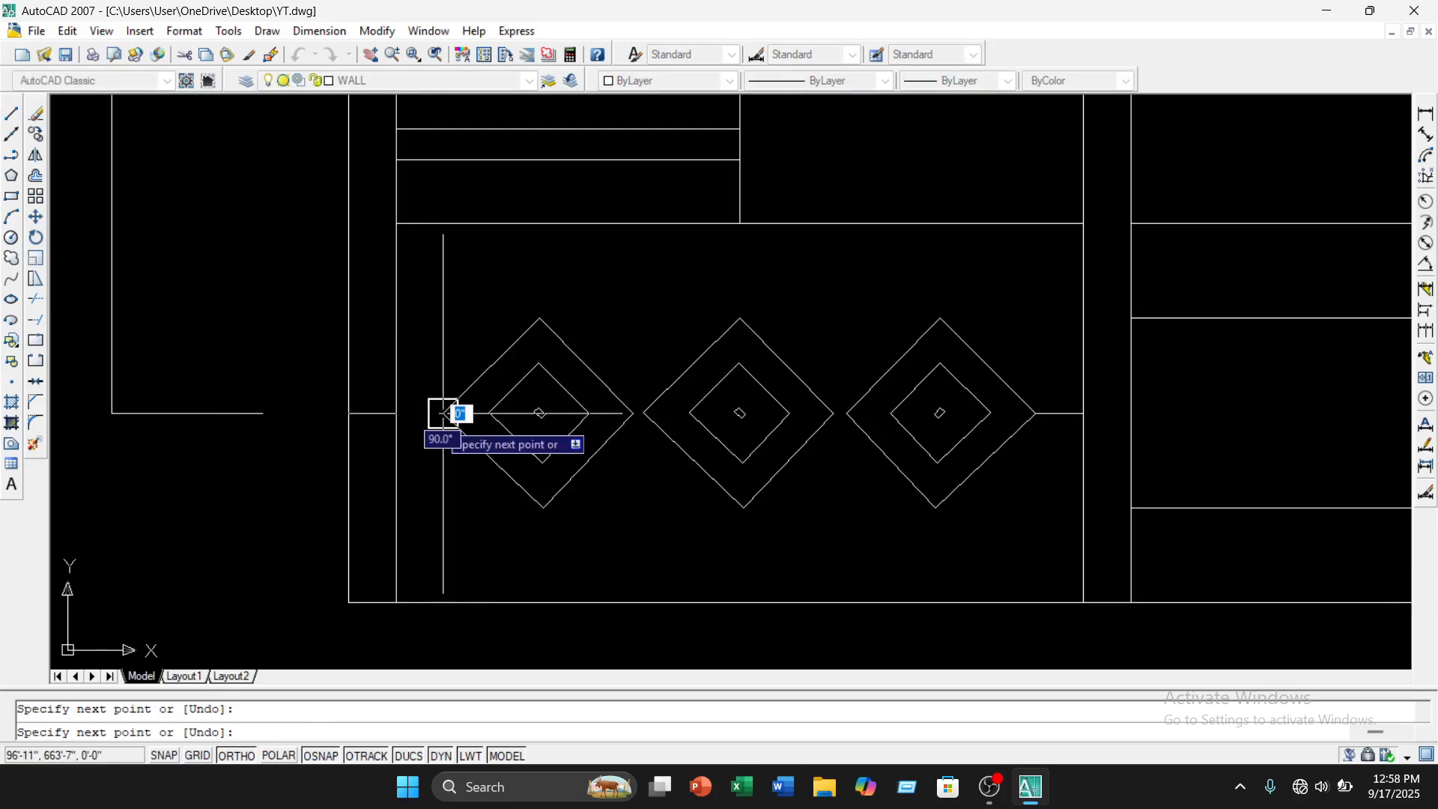
key(Escape)
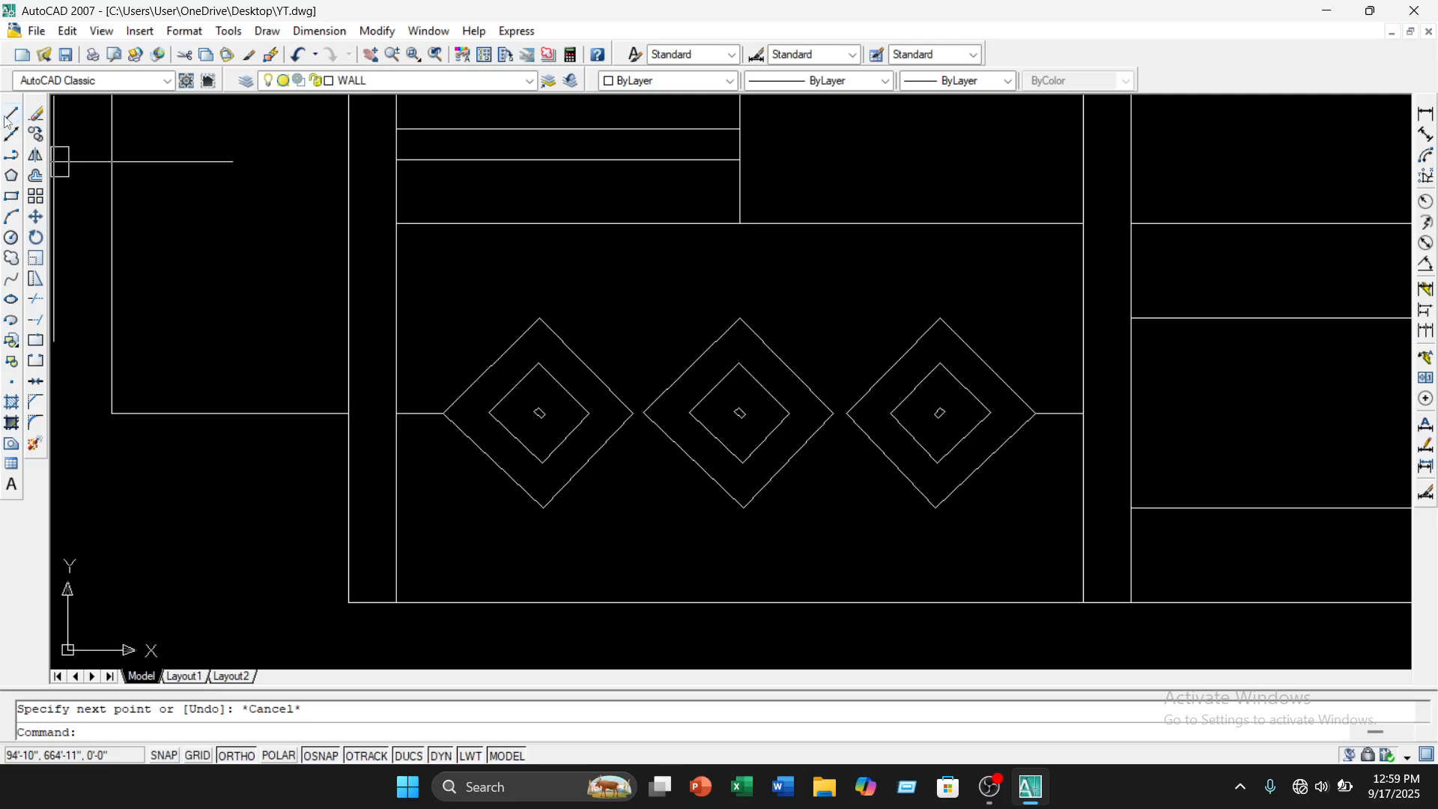
Try joining the facing corners of the left and middle diamonds with a short line, and erase that line
click(8, 114)
scroll(644, 423, up, 4)
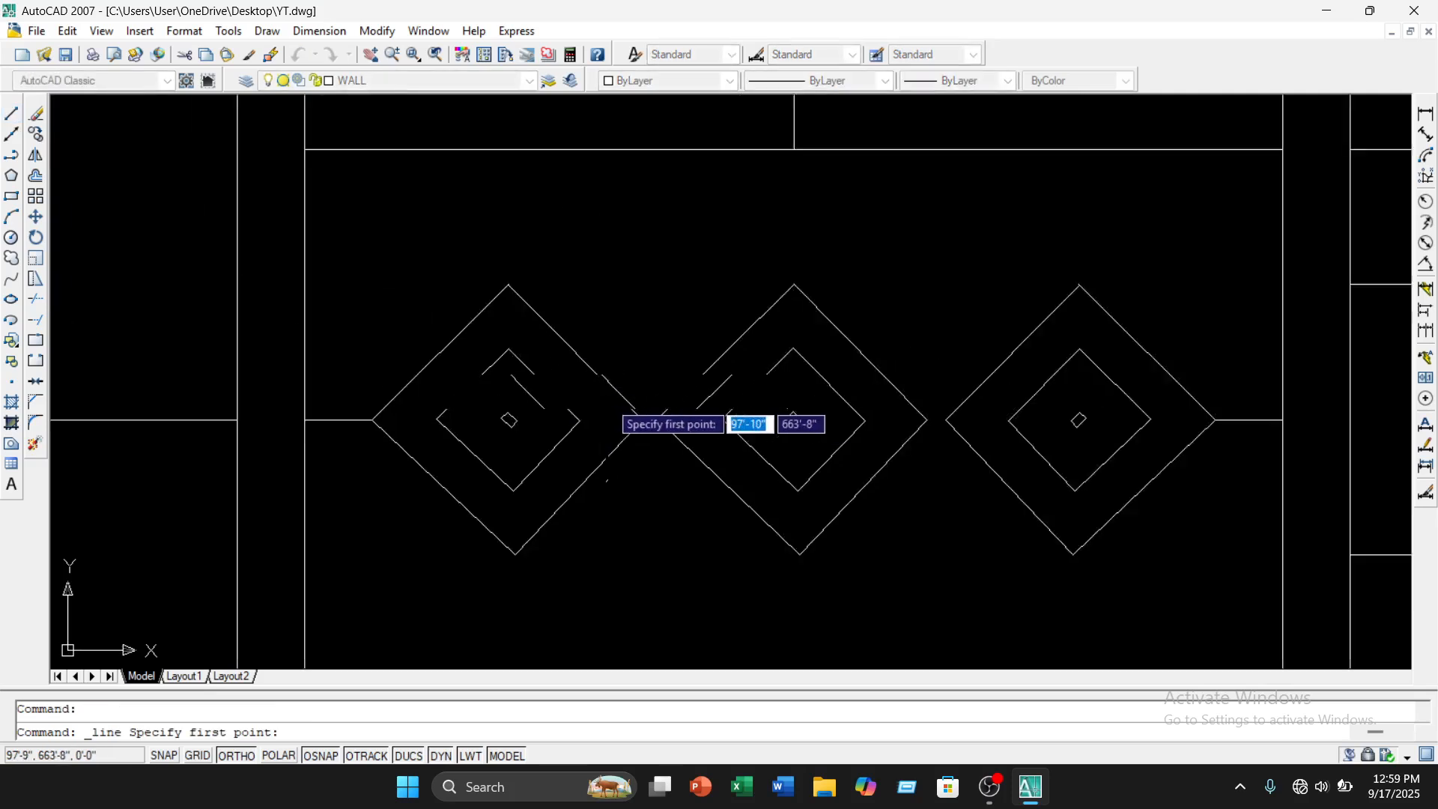
click(674, 442)
click(706, 441)
key(Escape)
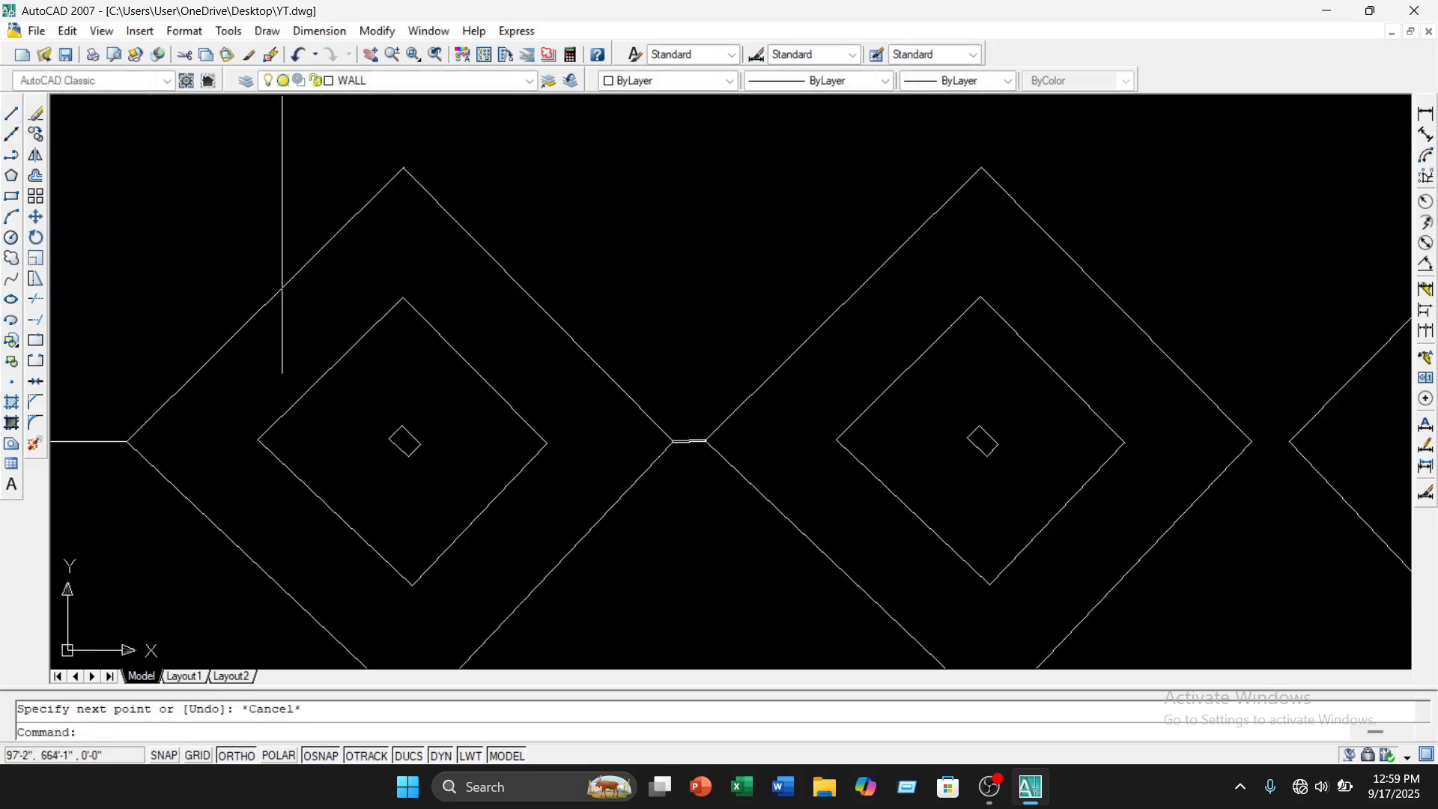
scroll(688, 423, up, 5)
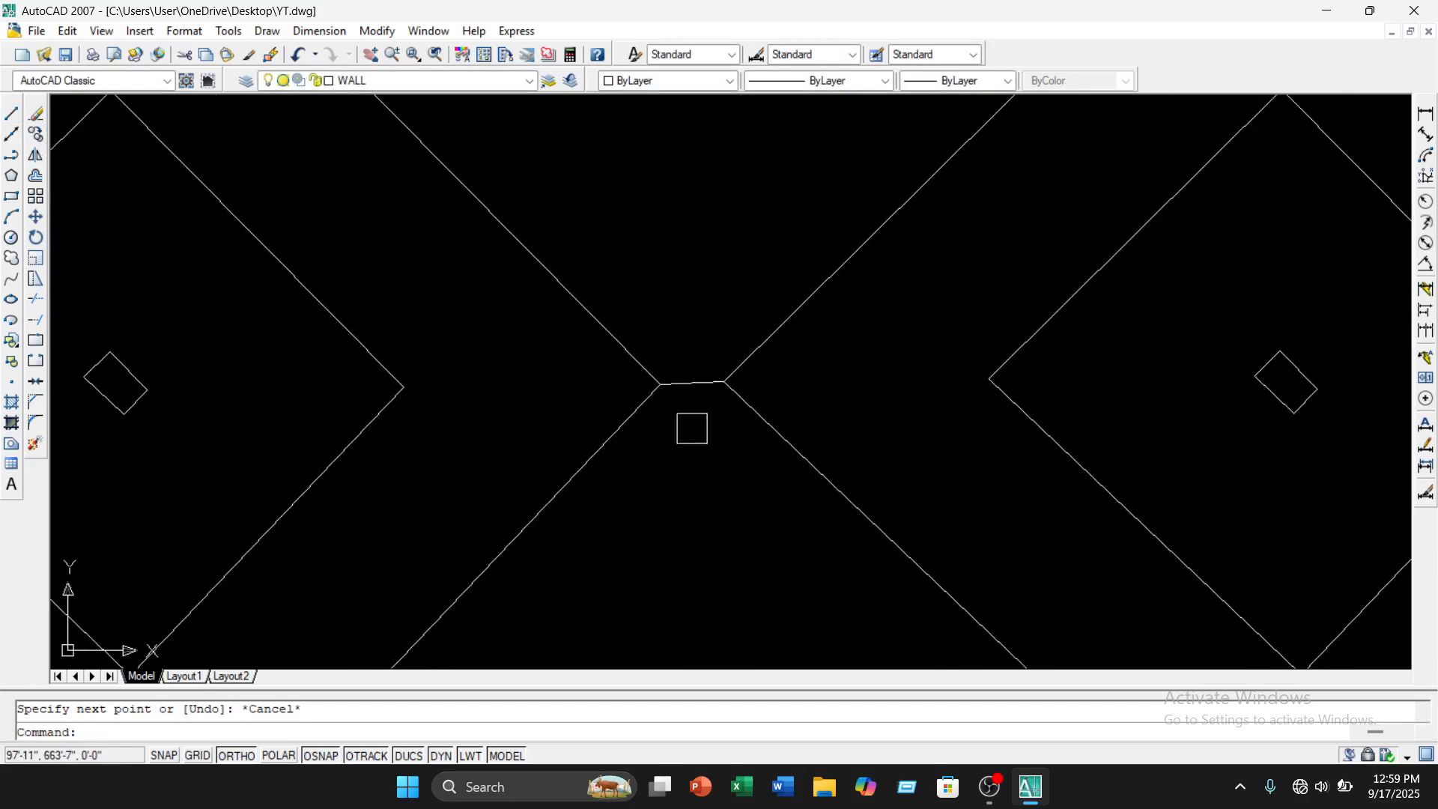
click(673, 385)
key(Delete)
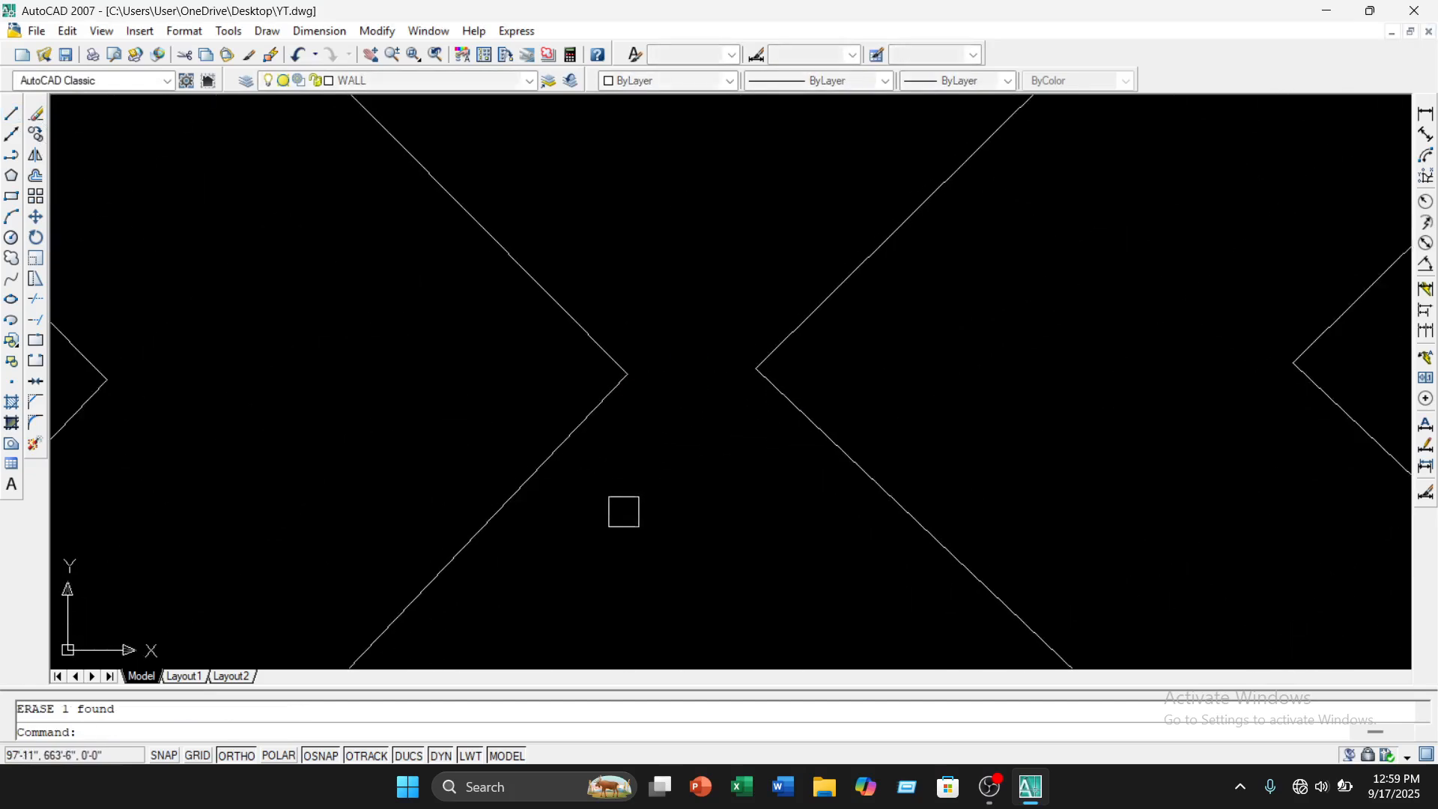
Draw a short line joining the facing corners of the left and middle outer diamonds
scroll(352, 506, down, 4)
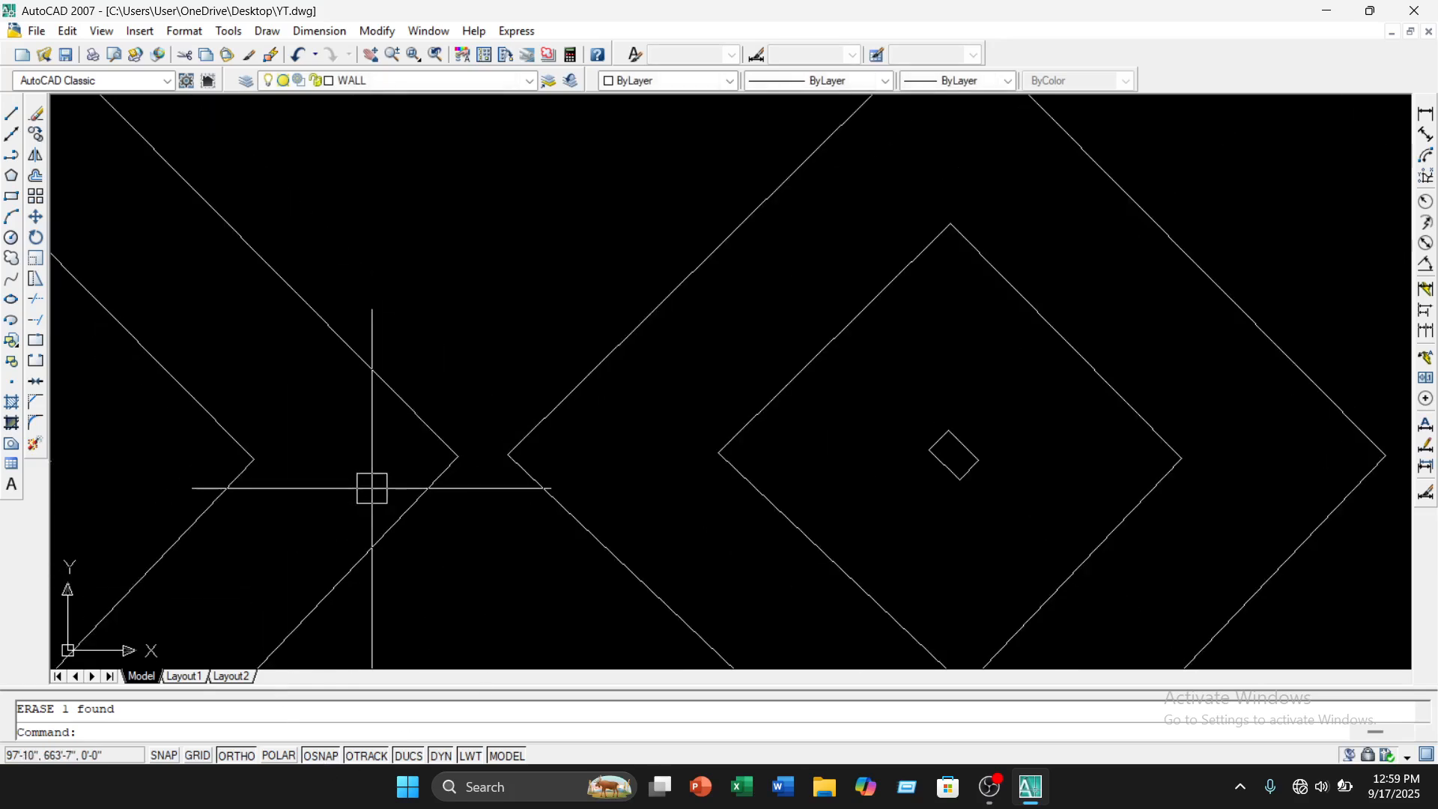
click(12, 112)
click(457, 454)
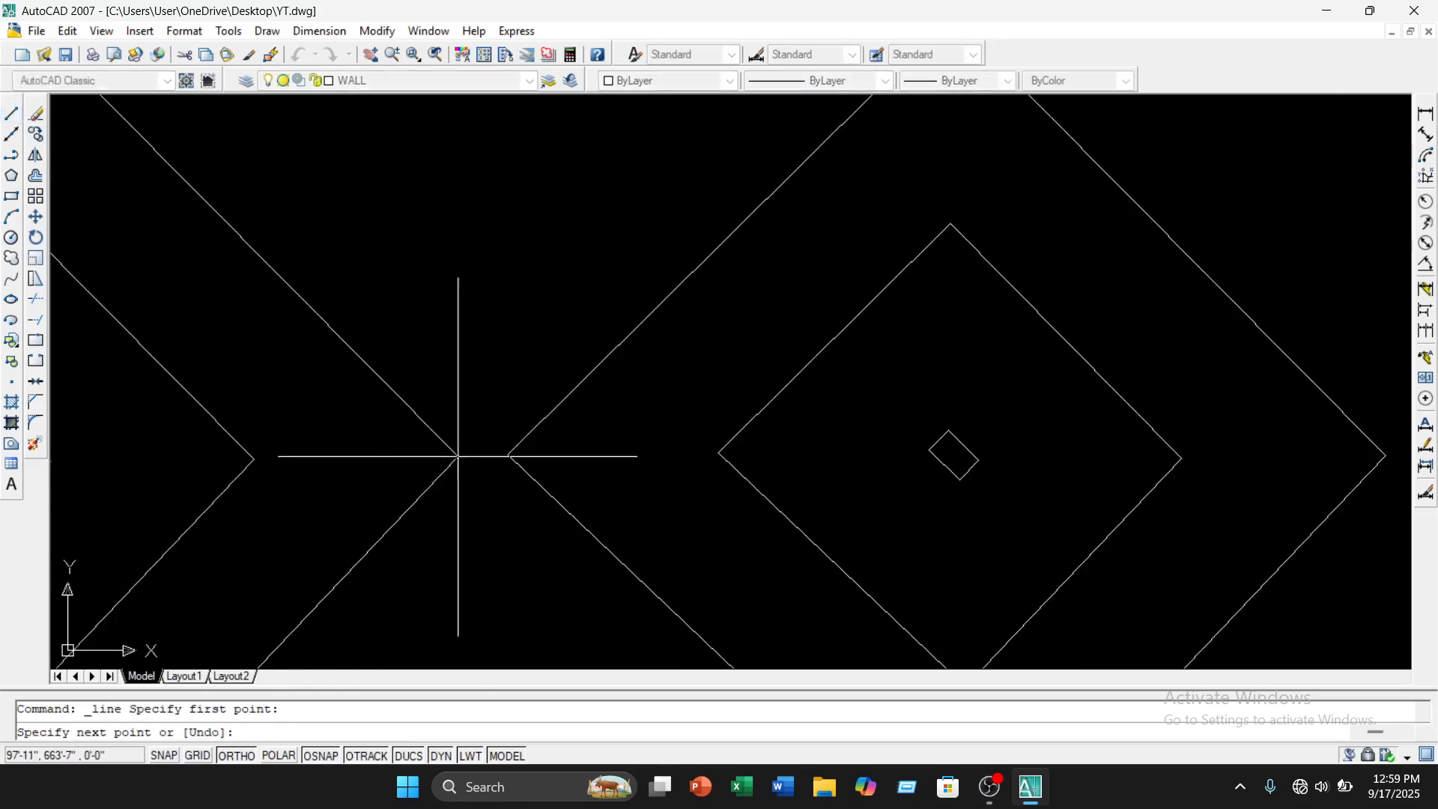
key(Escape)
scroll(561, 430, down, 4)
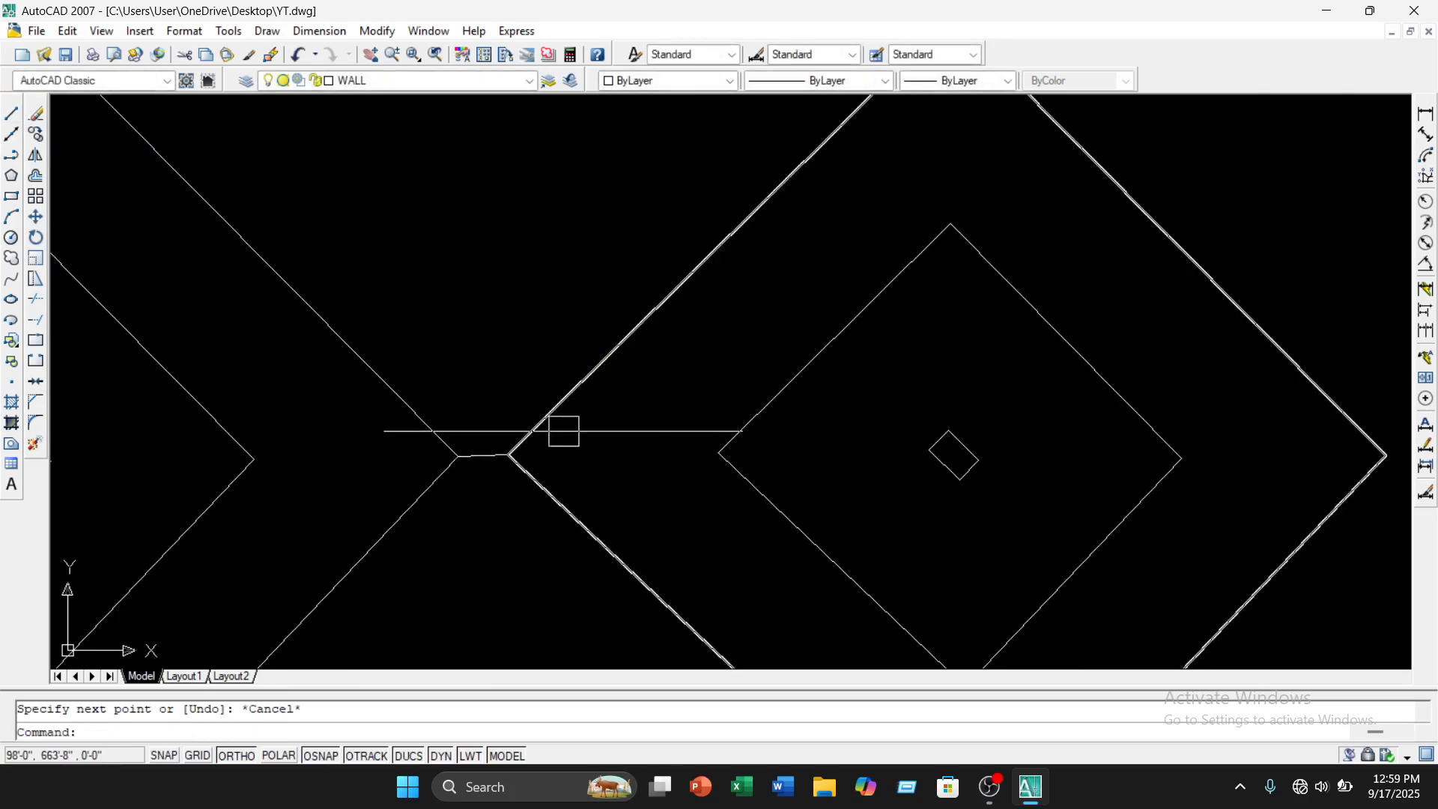
middle_drag(643, 463, 526, 432)
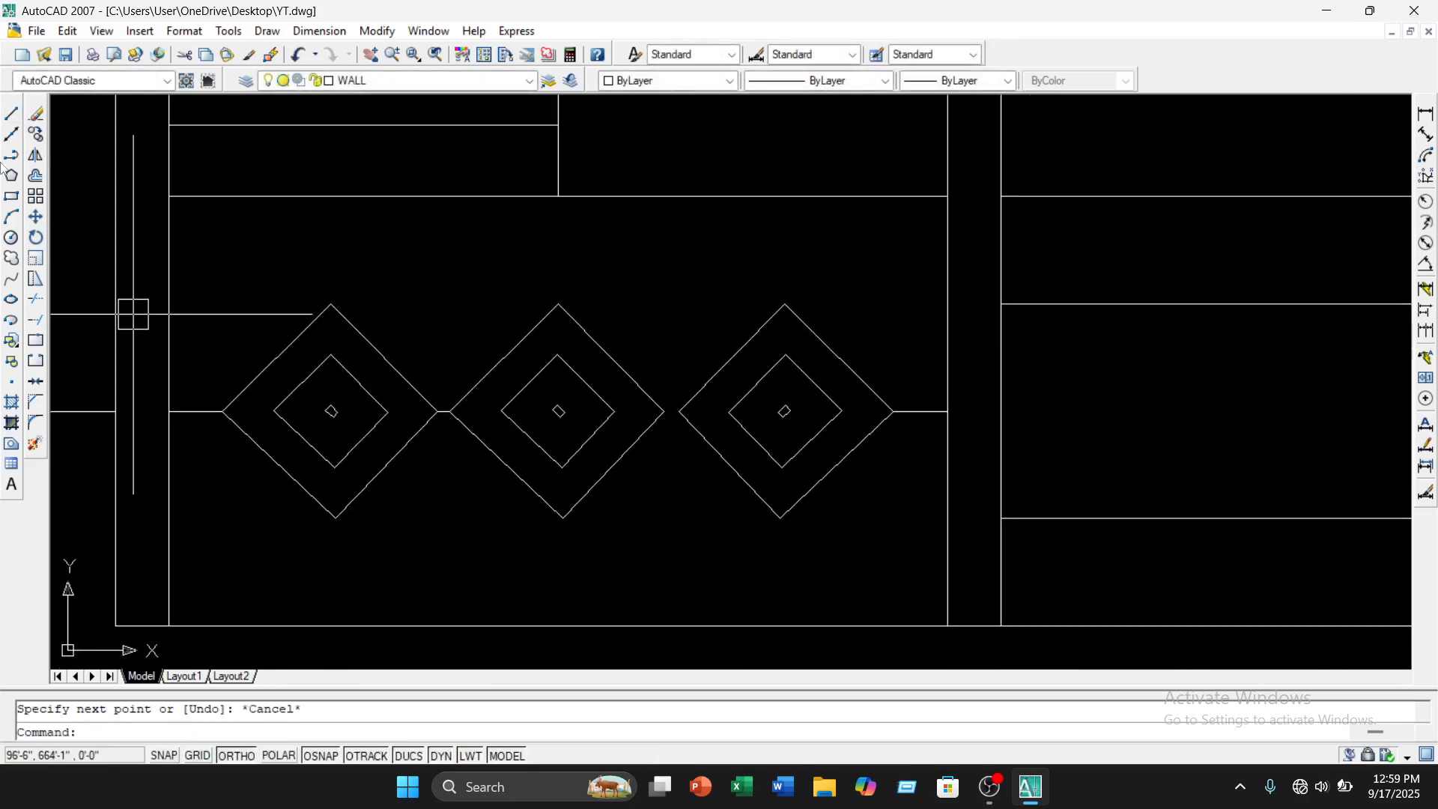
Draw a short line joining the facing corners of the middle and right outer diamonds
click(12, 114)
scroll(692, 411, up, 4)
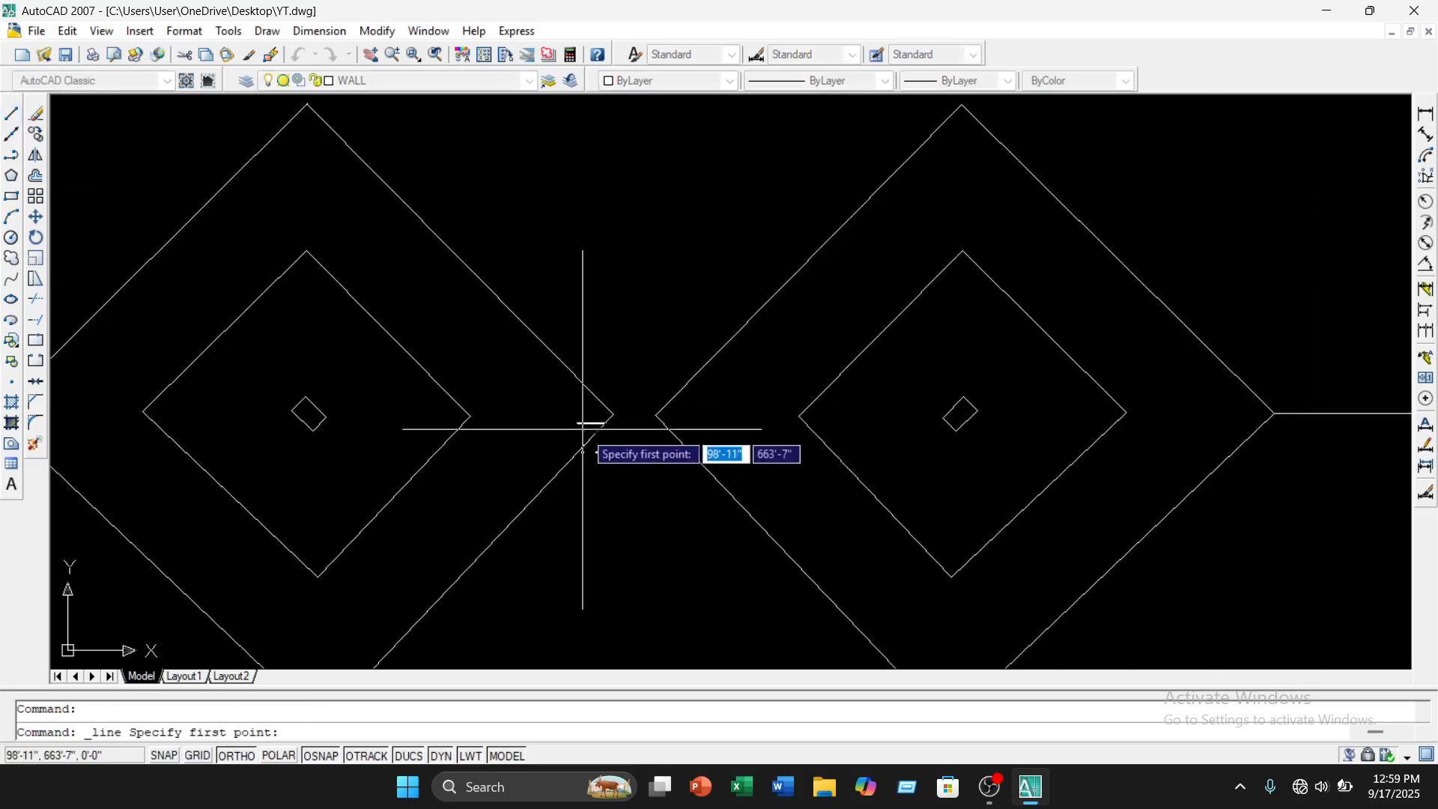
click(612, 413)
click(656, 414)
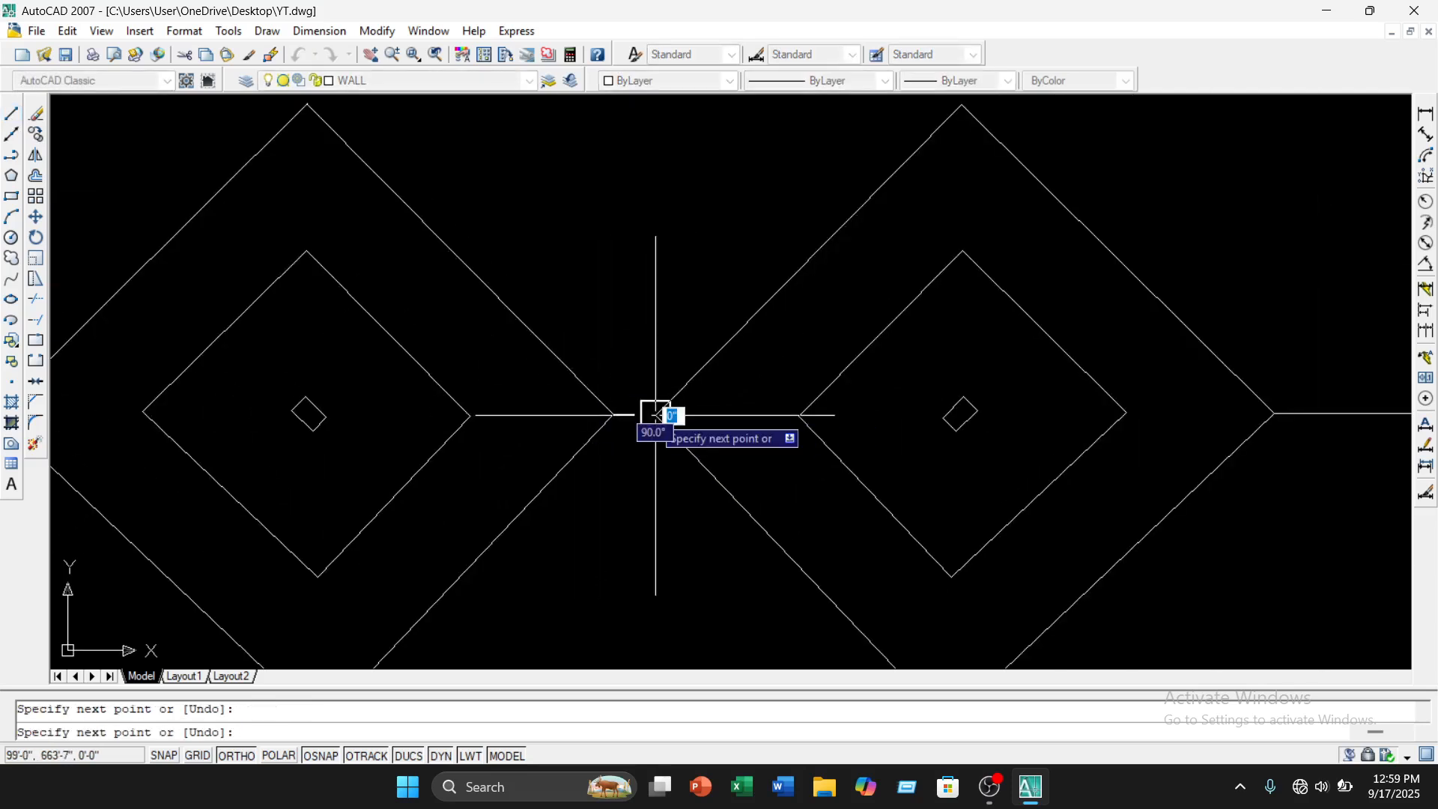
key(Escape)
scroll(737, 423, down, 8)
middle_drag(724, 454, 693, 458)
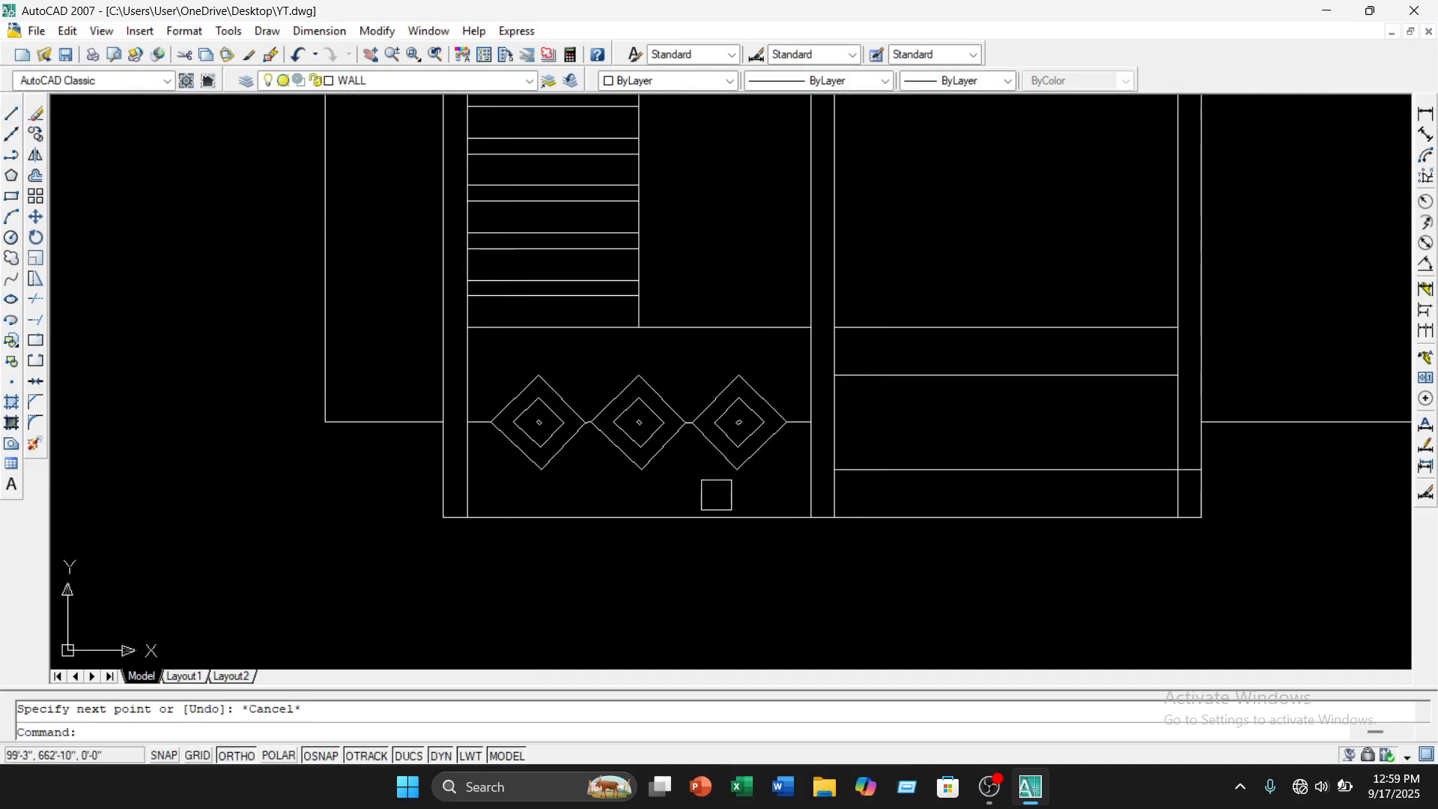
text(o)
key(Return)
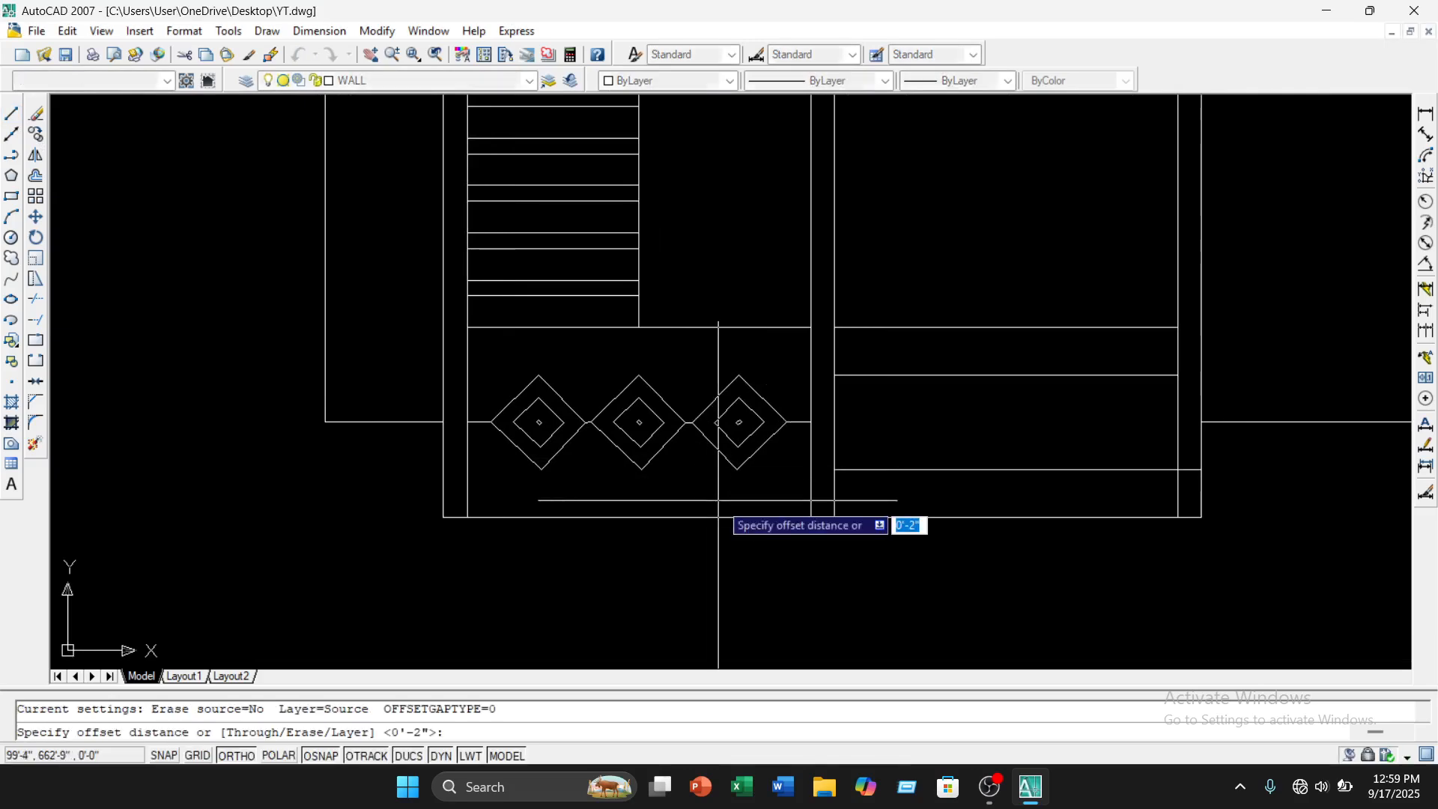
key(Return)
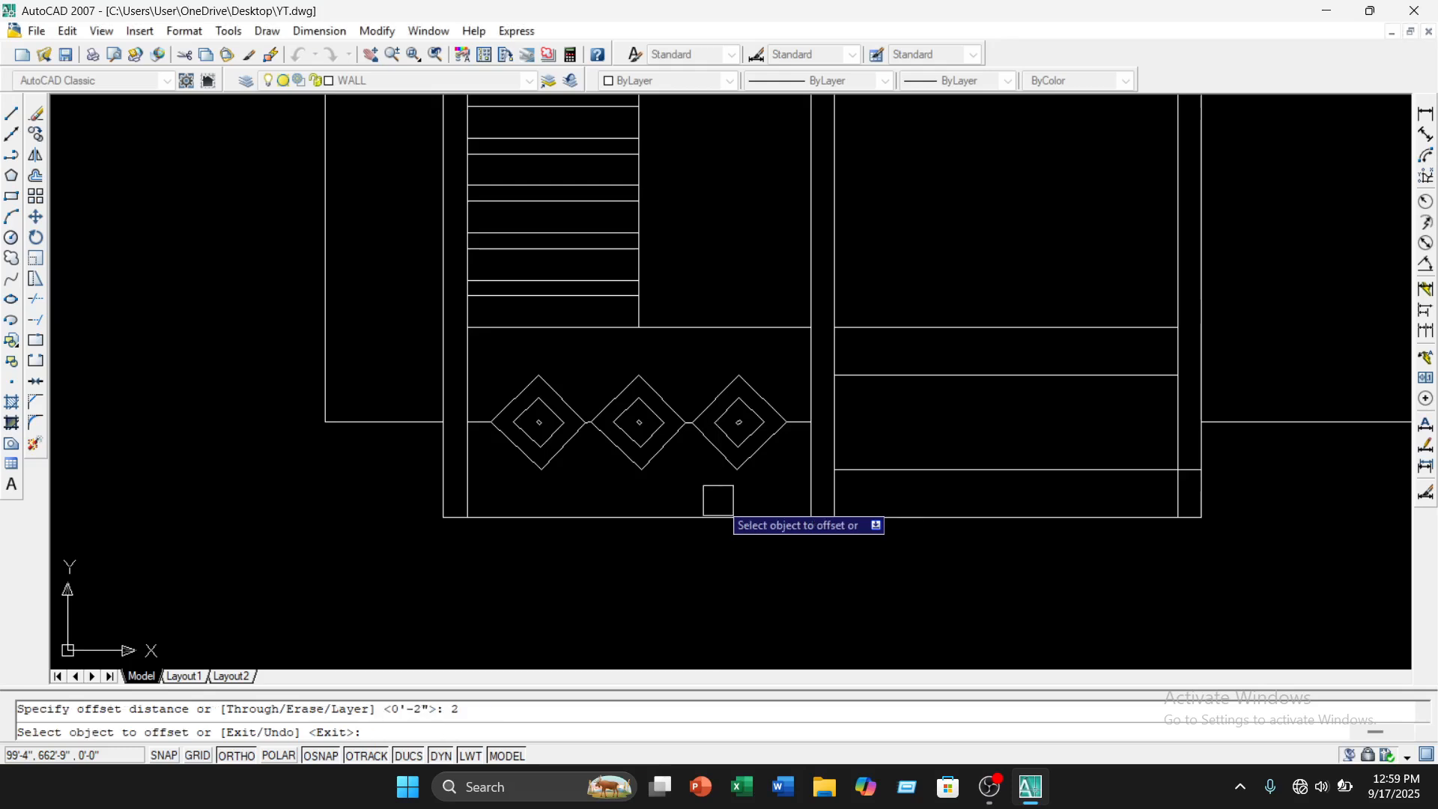
key(Escape)
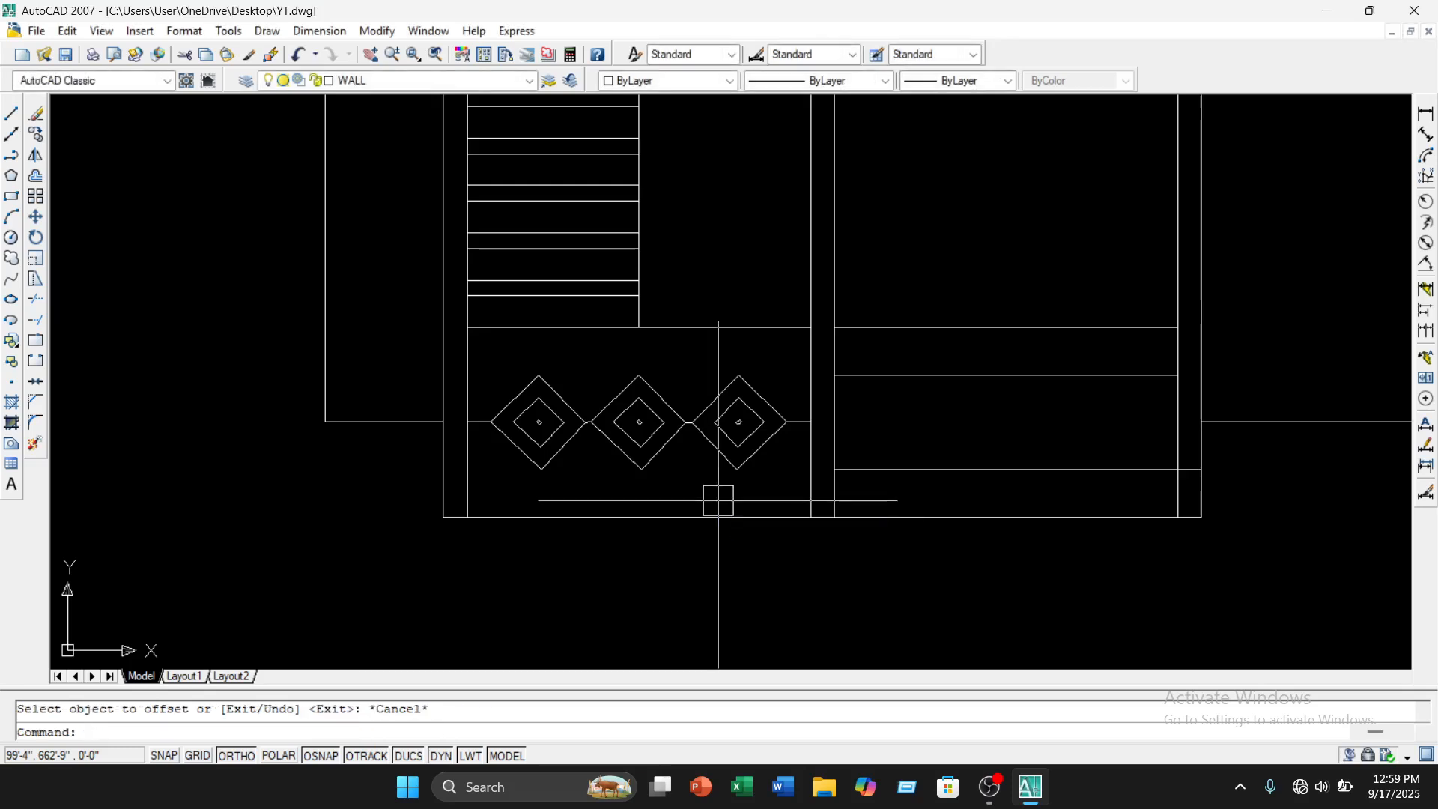
Try offsetting the line between the right diamond and the middle post upward by 2'
key(Return)
text(2)
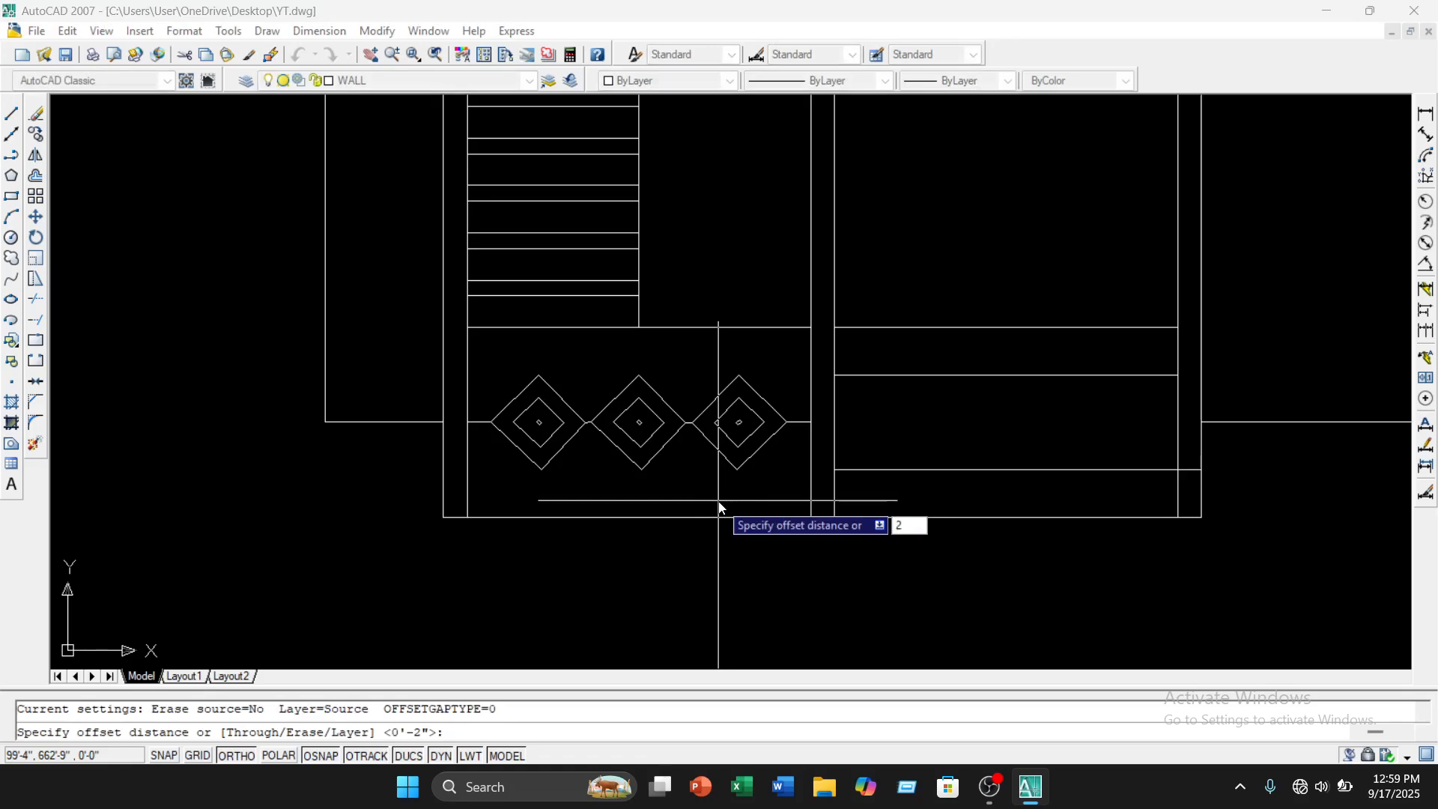
key(Return)
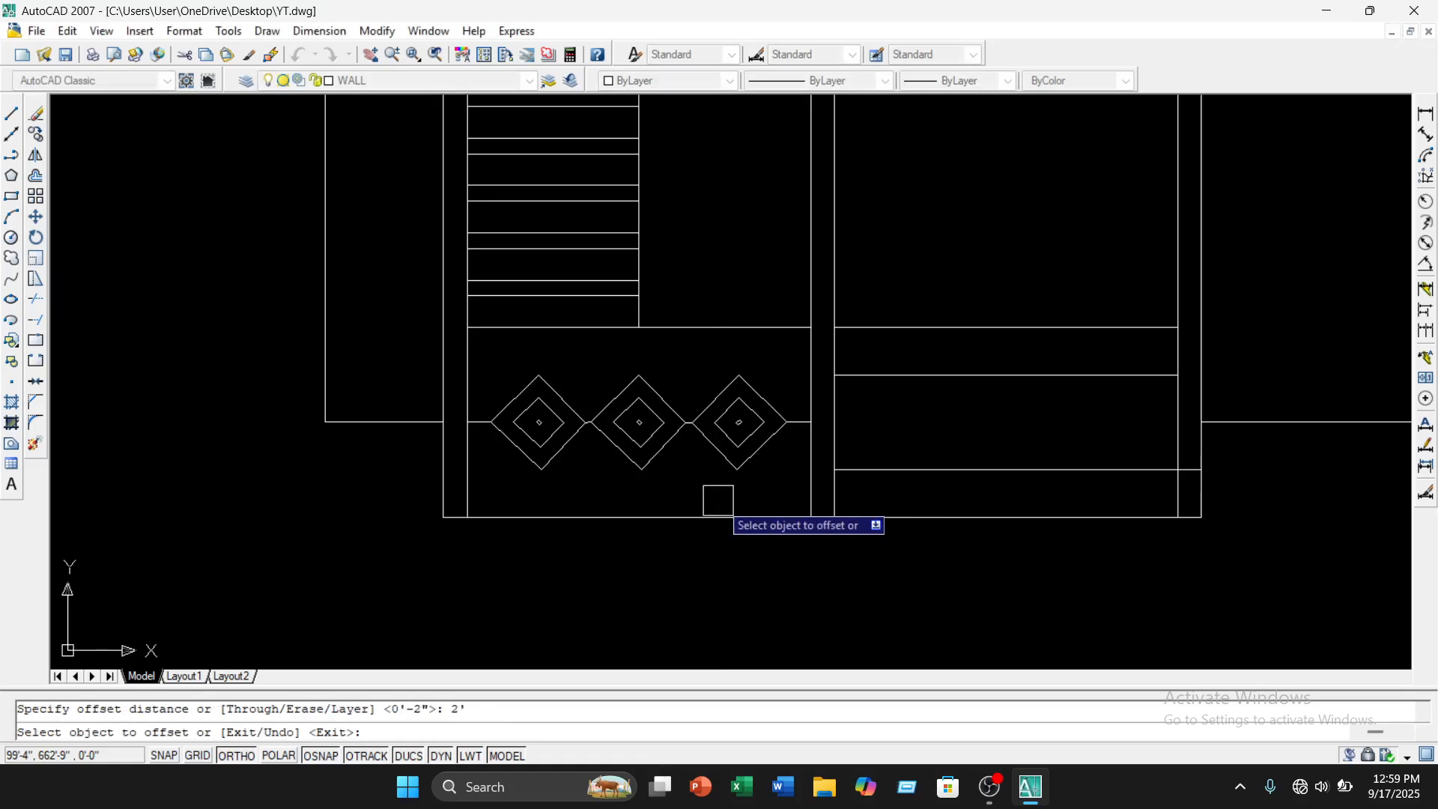
scroll(792, 432, up, 4)
click(813, 395)
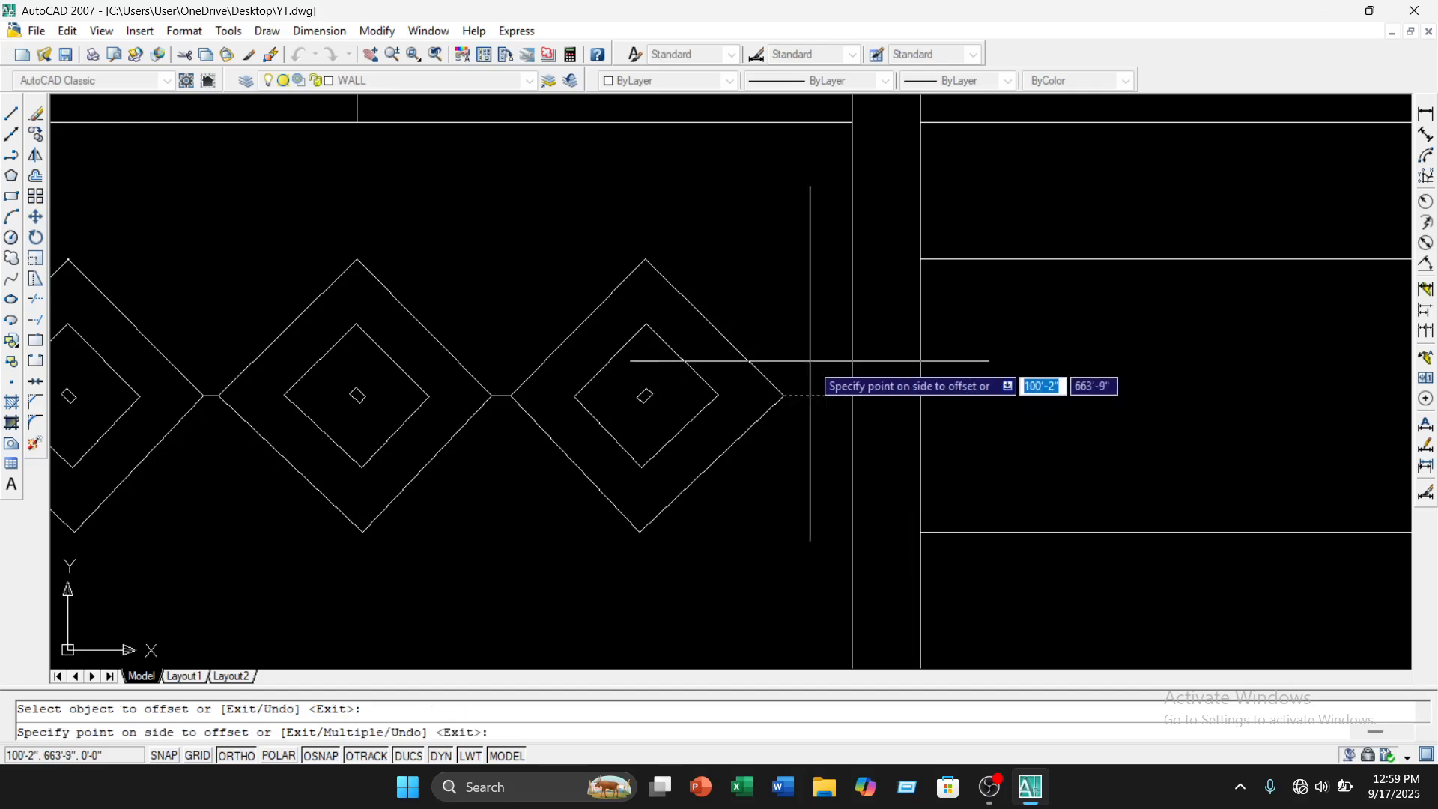
click(810, 360)
click(815, 395)
click(817, 333)
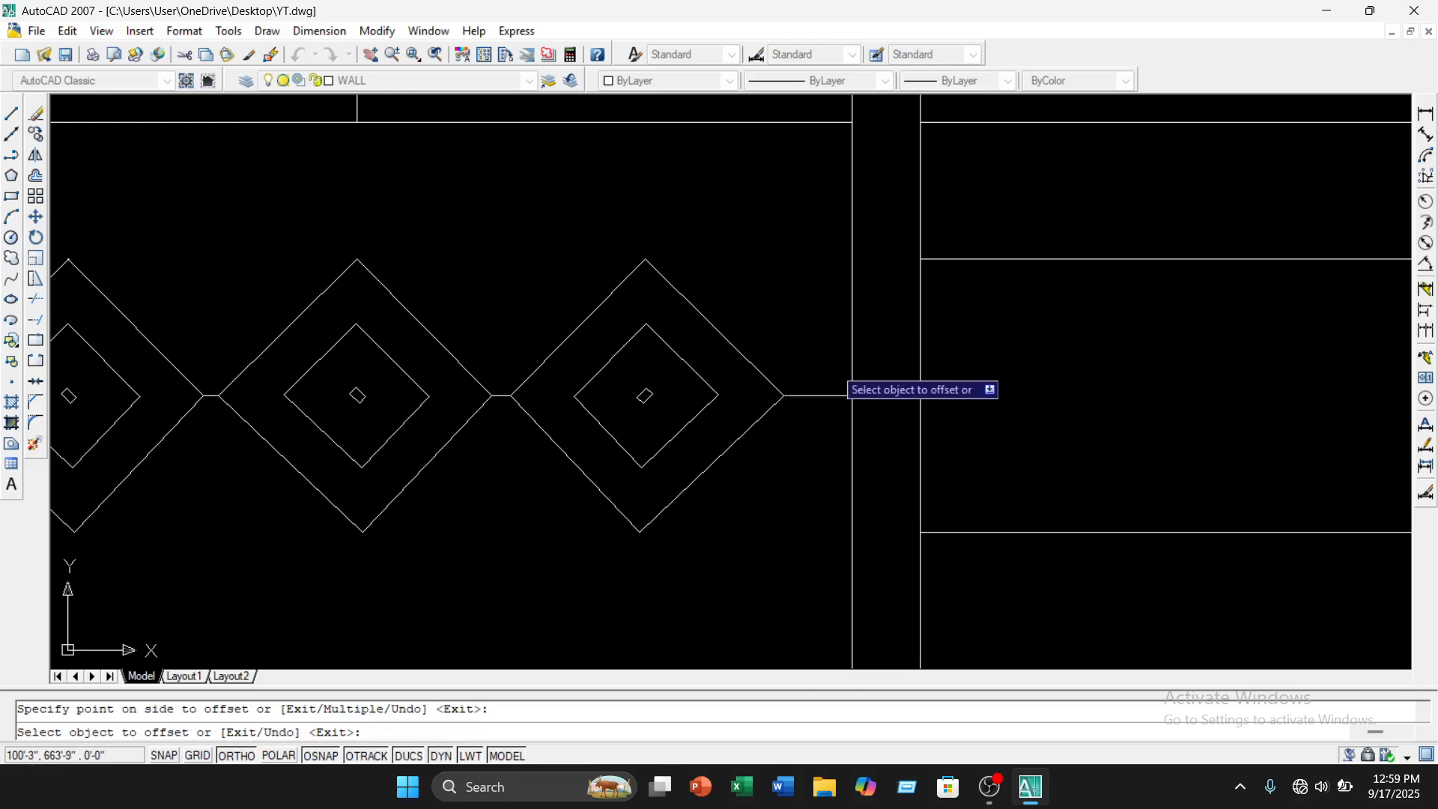
scroll(827, 382, down, 4)
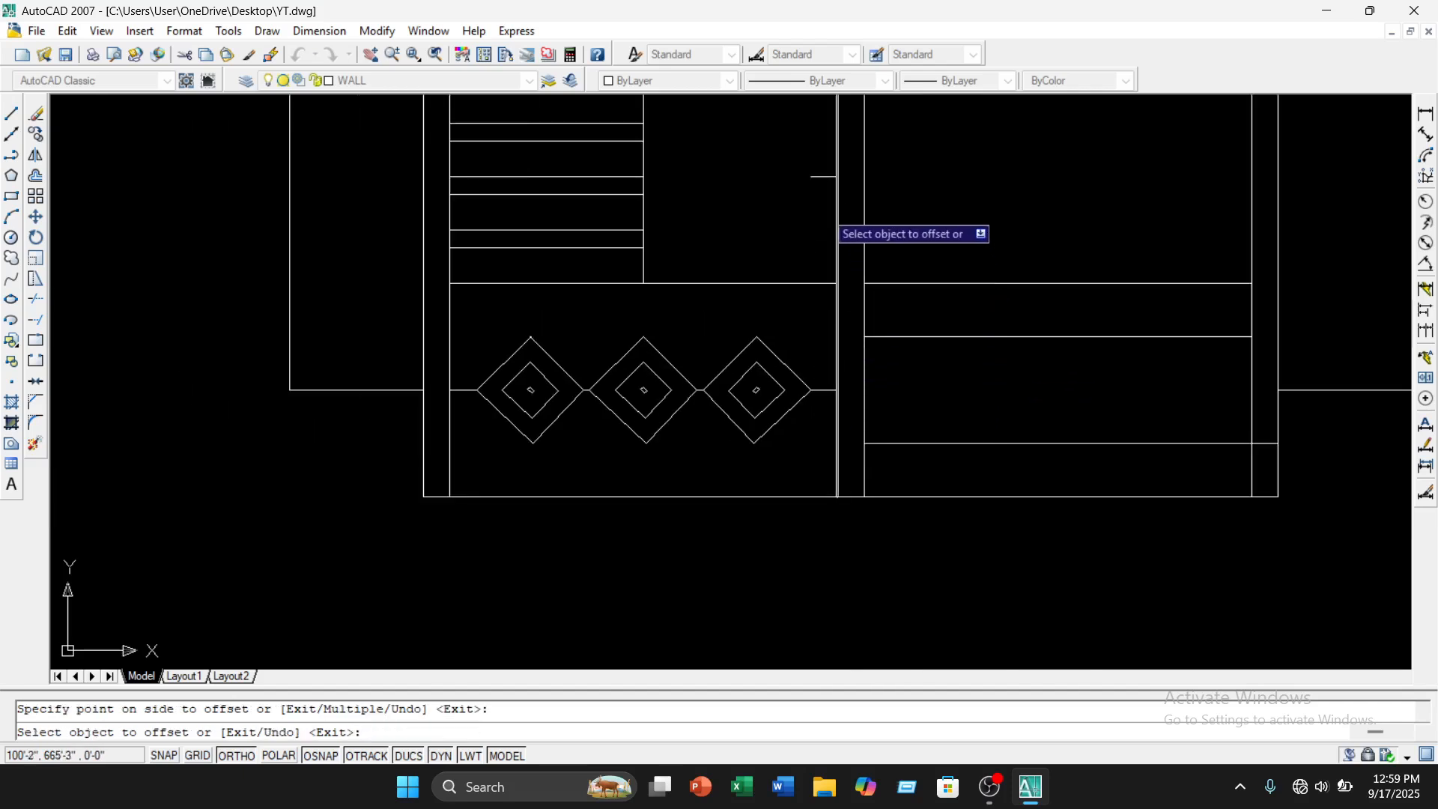
click(816, 177)
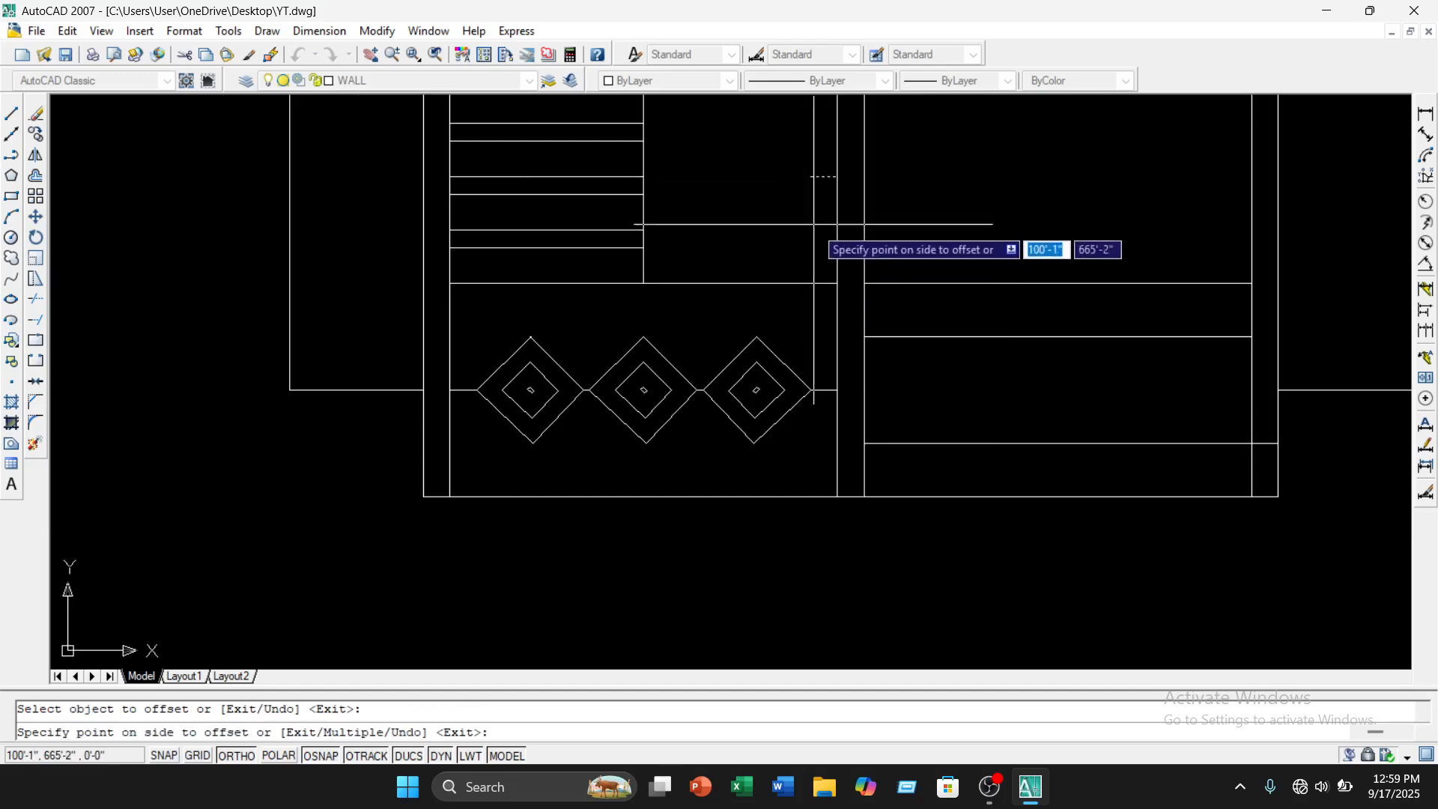
key(Return)
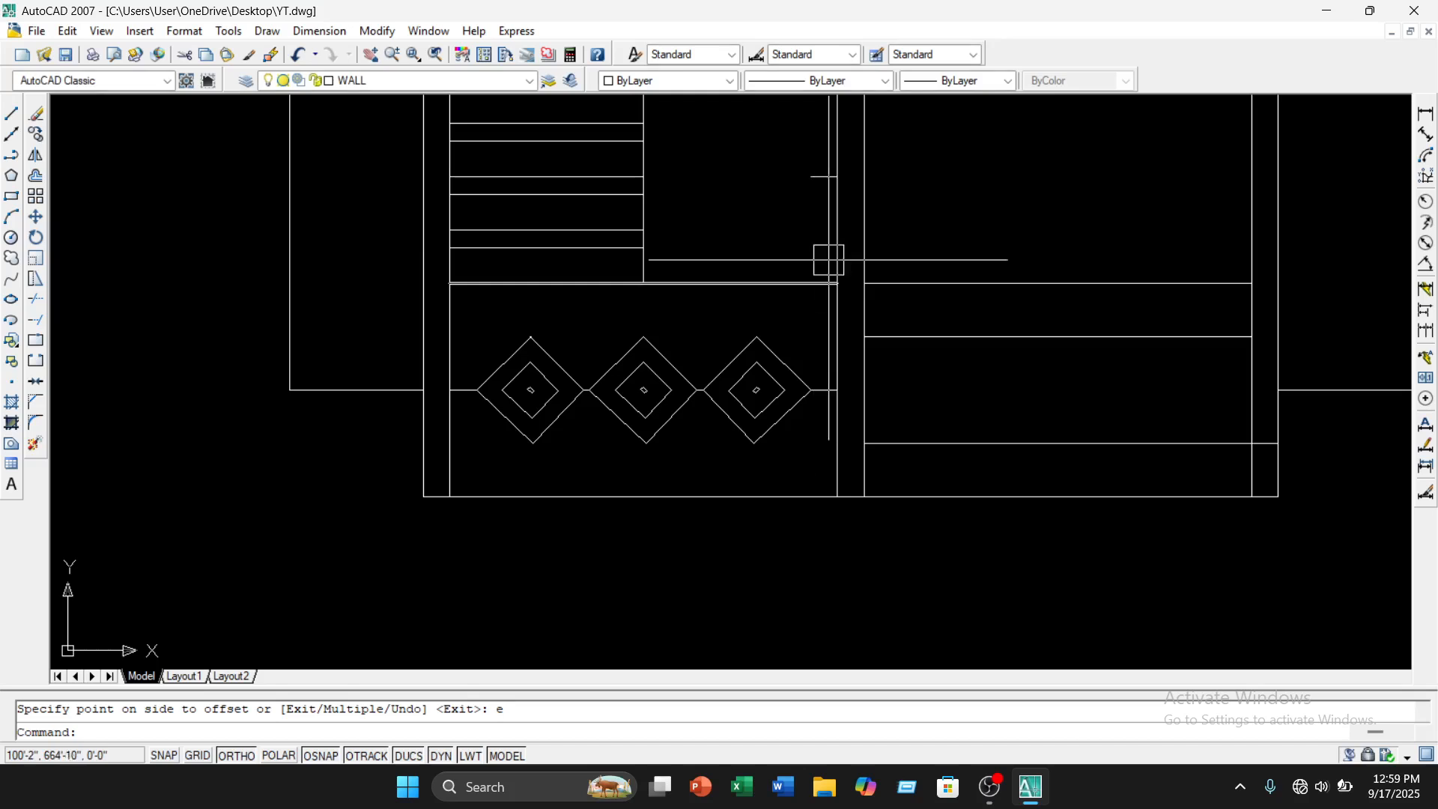
Erase the two overlapping short lines offset 2' above the right diamond's connecting line
click(822, 178)
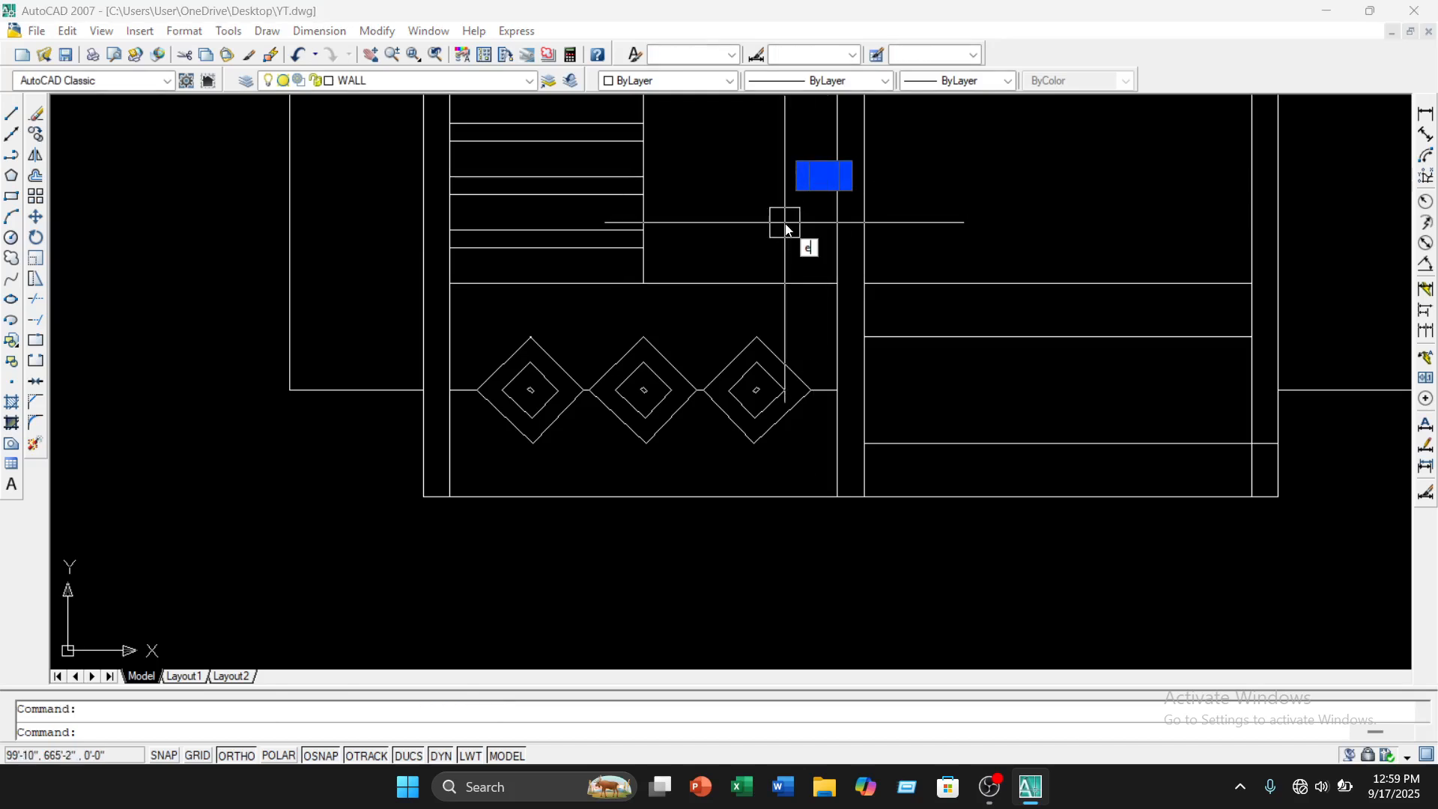
key(Delete)
scroll(785, 224, down, 4)
scroll(808, 255, up, 6)
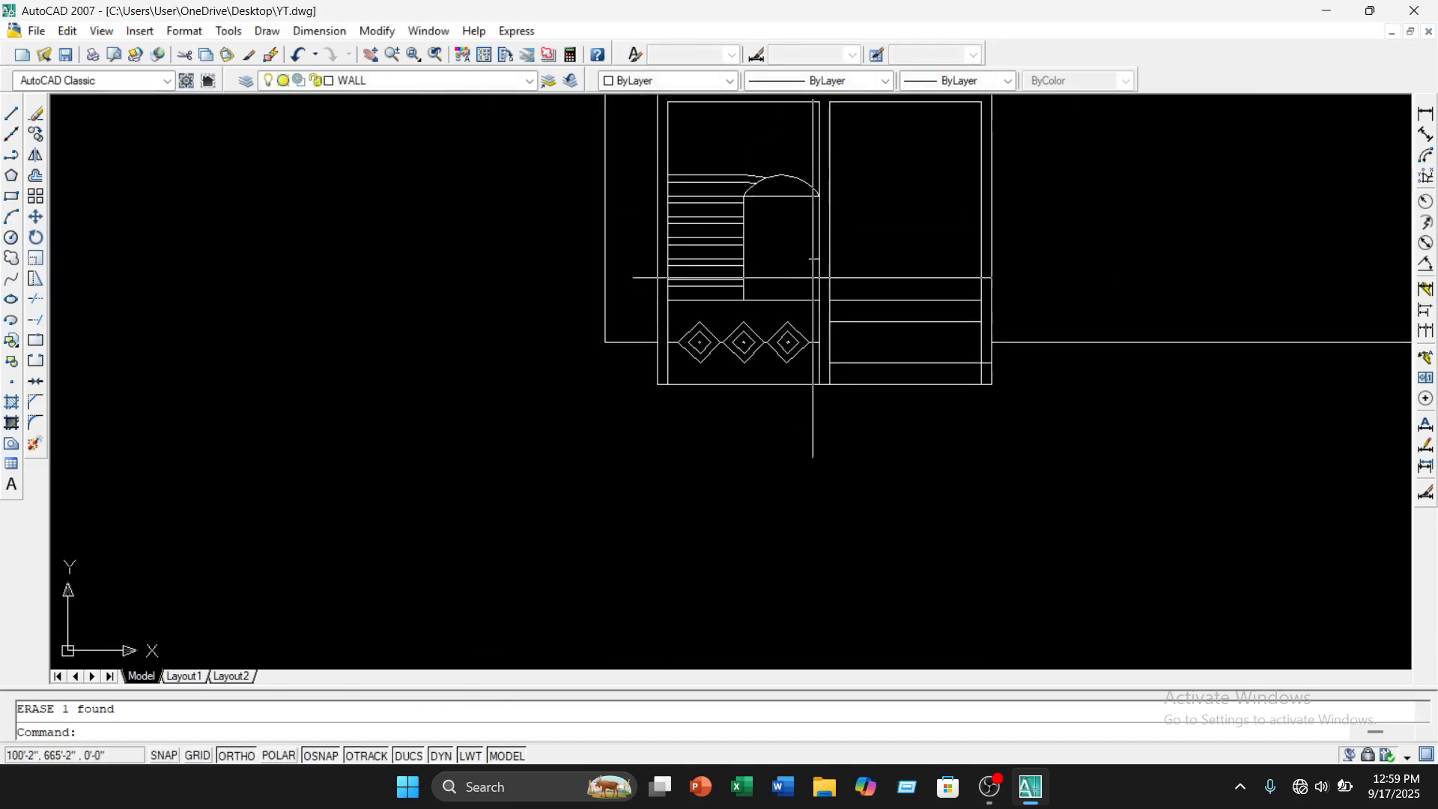
click(806, 239)
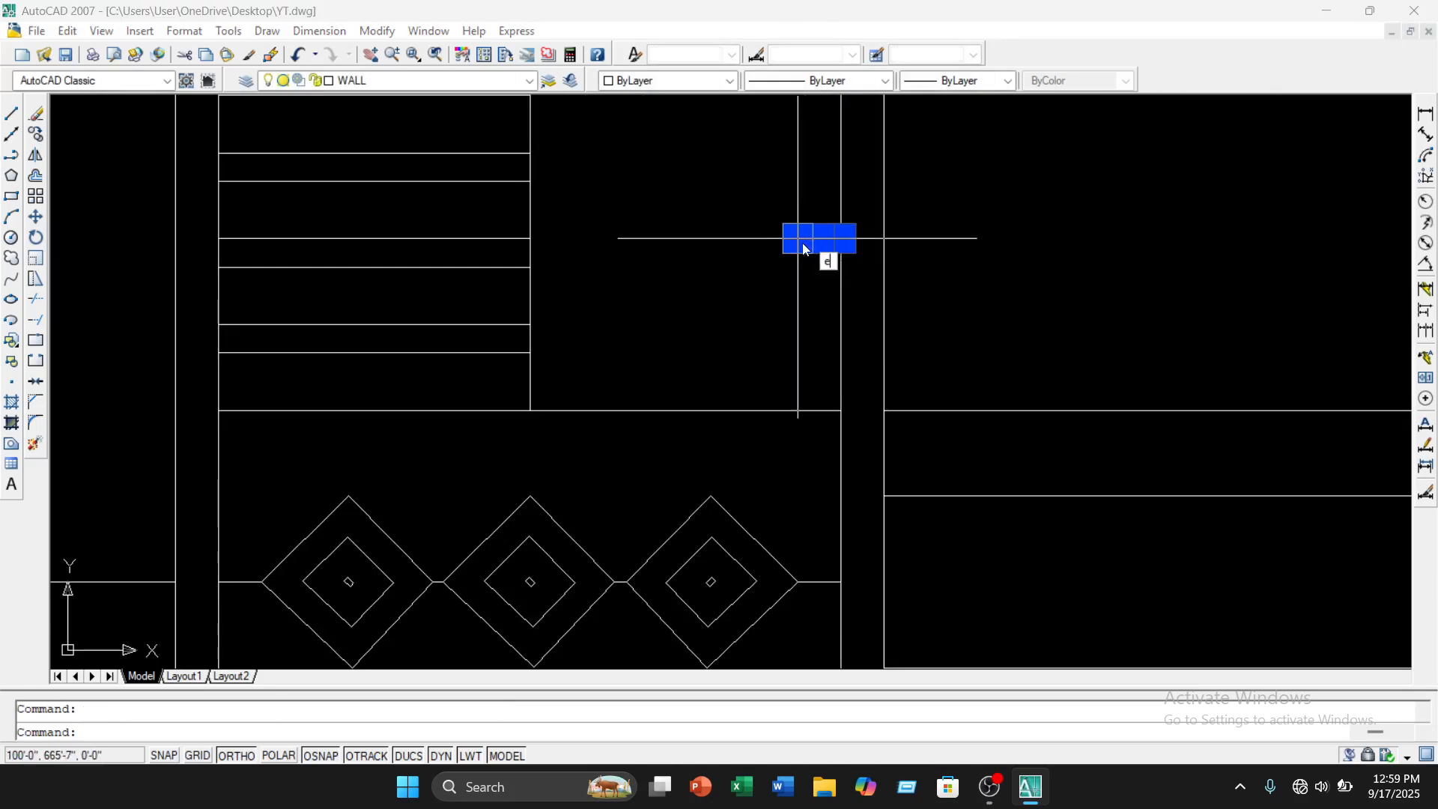
key(Delete)
Offset the line between the right diamond and the middle post upward by 2"
scroll(802, 253, down, 5)
scroll(828, 316, up, 4)
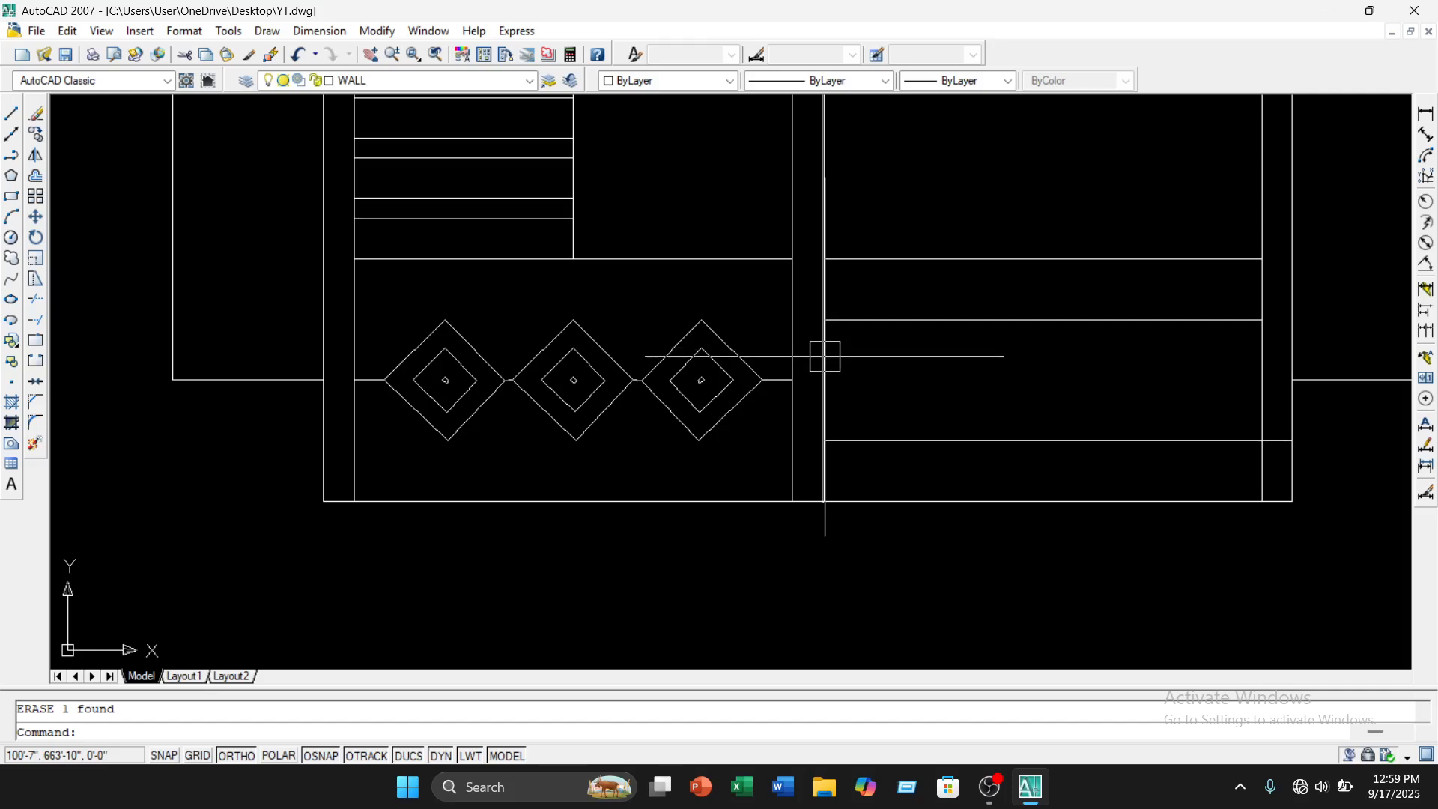
text(o)
key(Return)
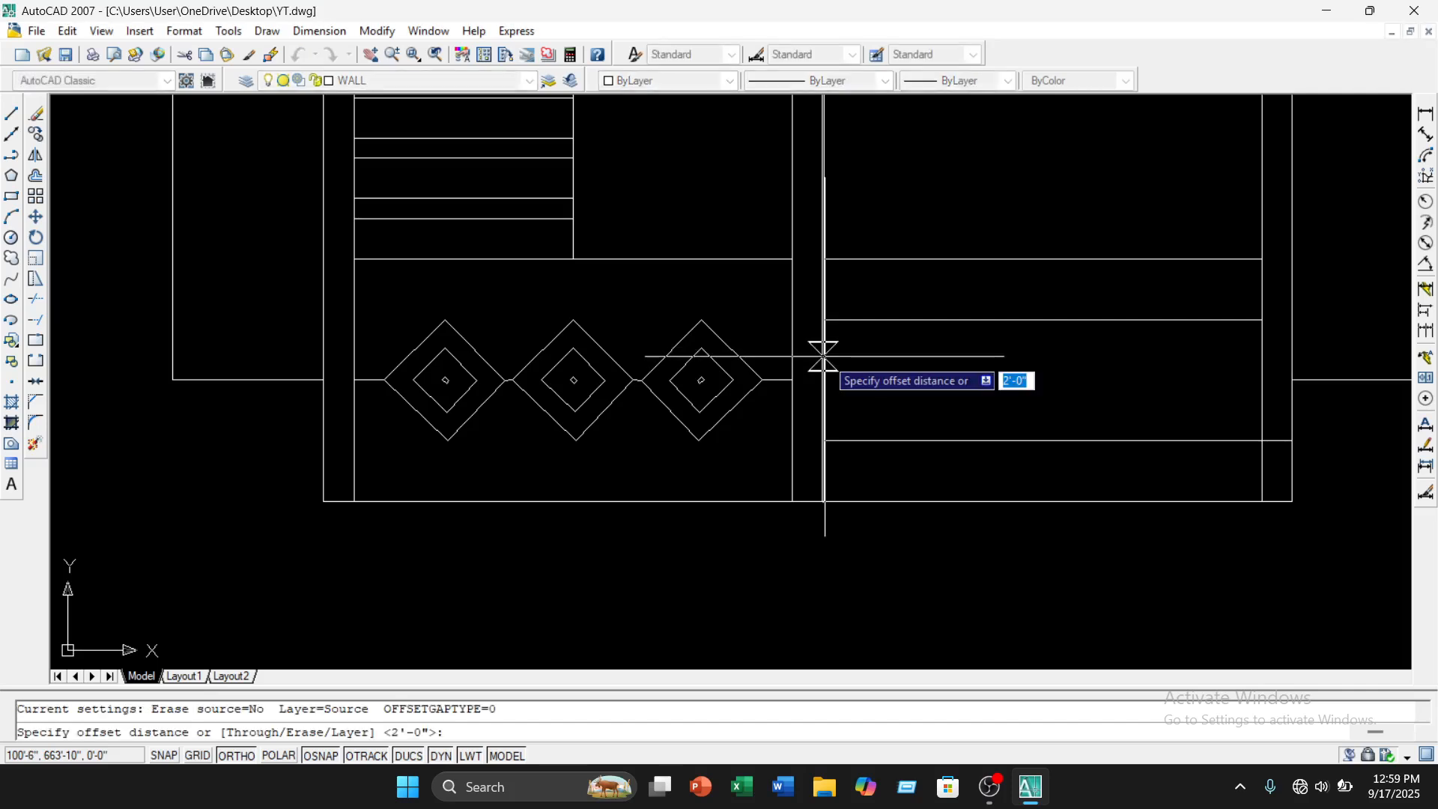
text(2)
key(Return)
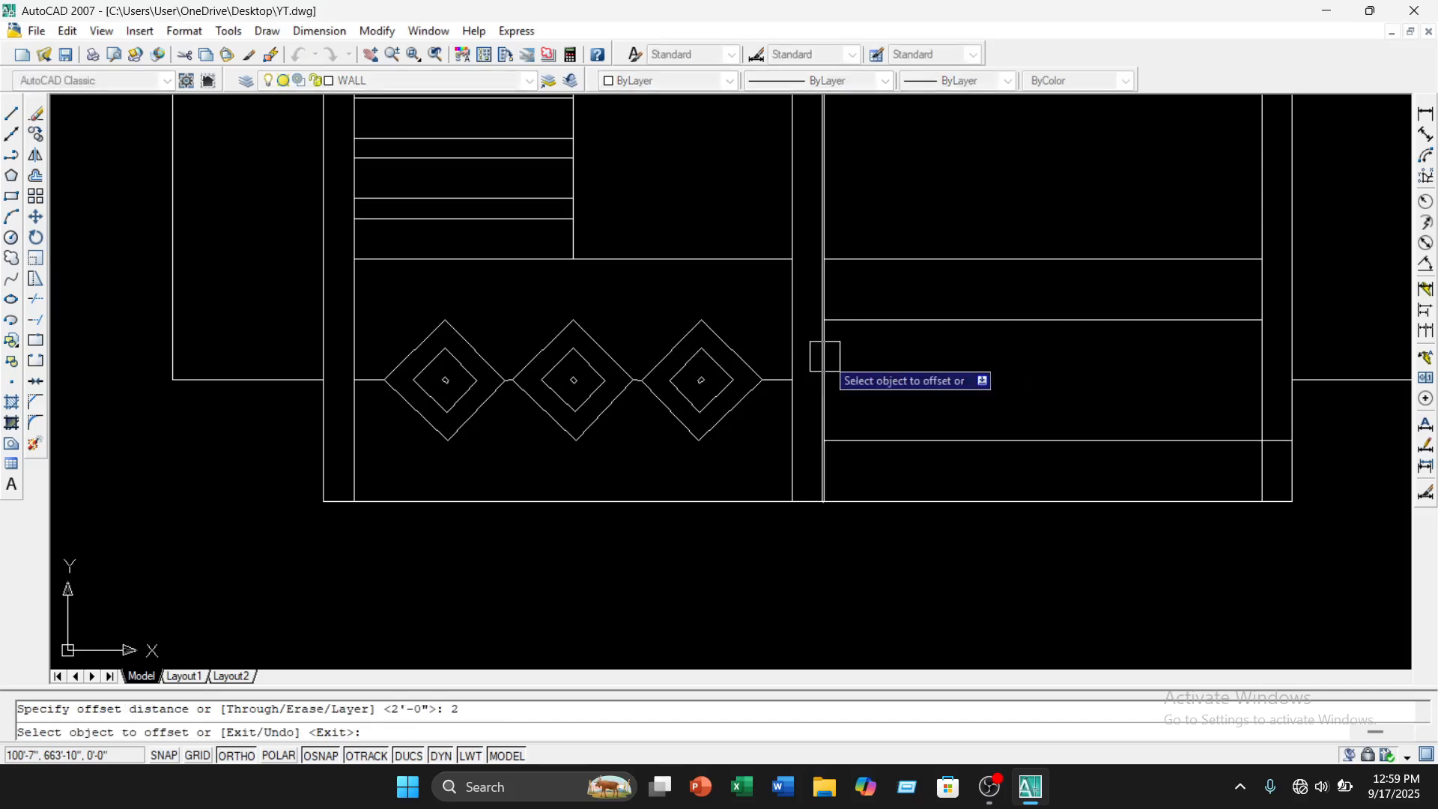
scroll(769, 377, up, 5)
click(758, 388)
click(770, 313)
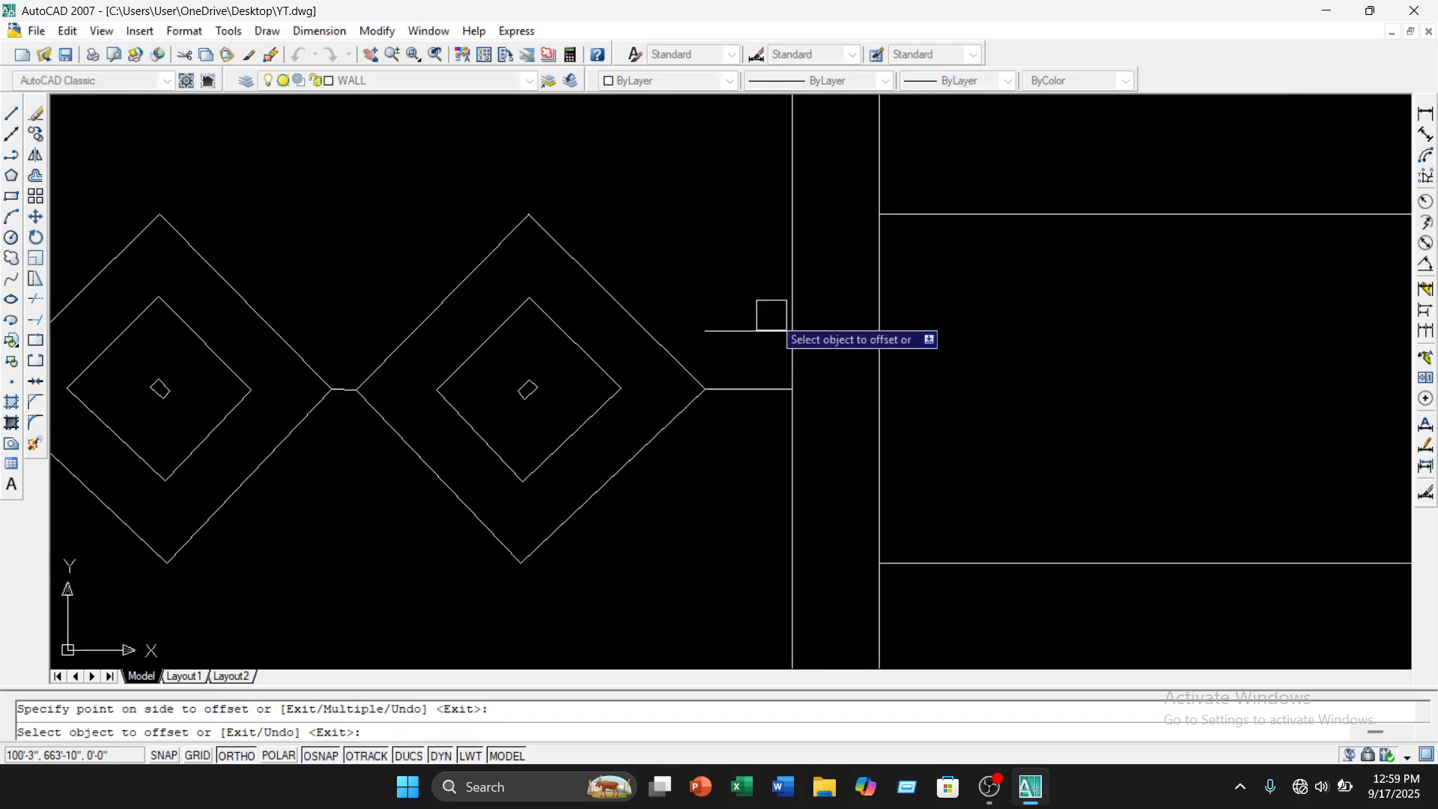
Offset the right diamond's connecting line downward three times at 2" spacing, reaching the level of the diamond's lower corner
click(764, 389)
click(756, 452)
click(757, 447)
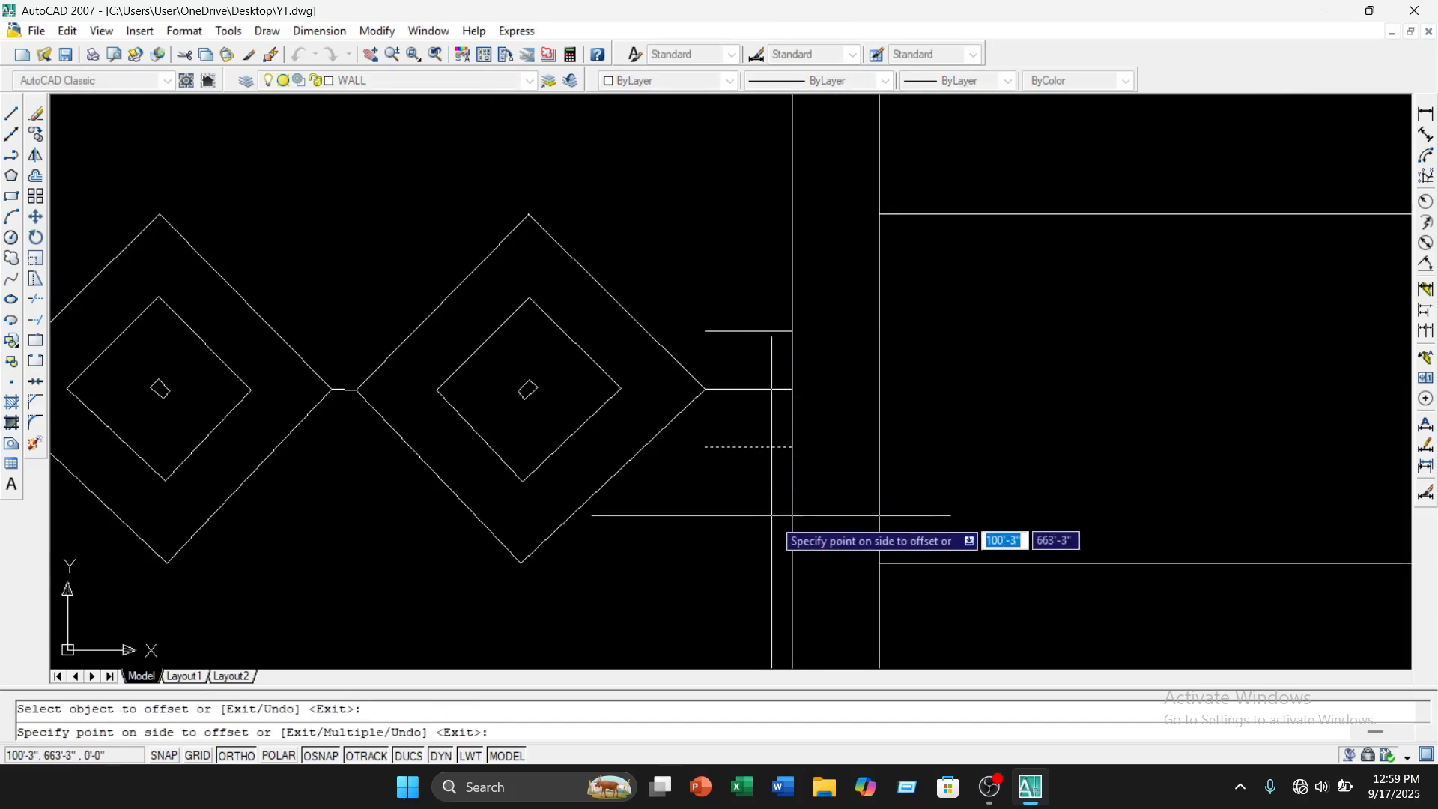
click(757, 494)
click(757, 506)
click(753, 577)
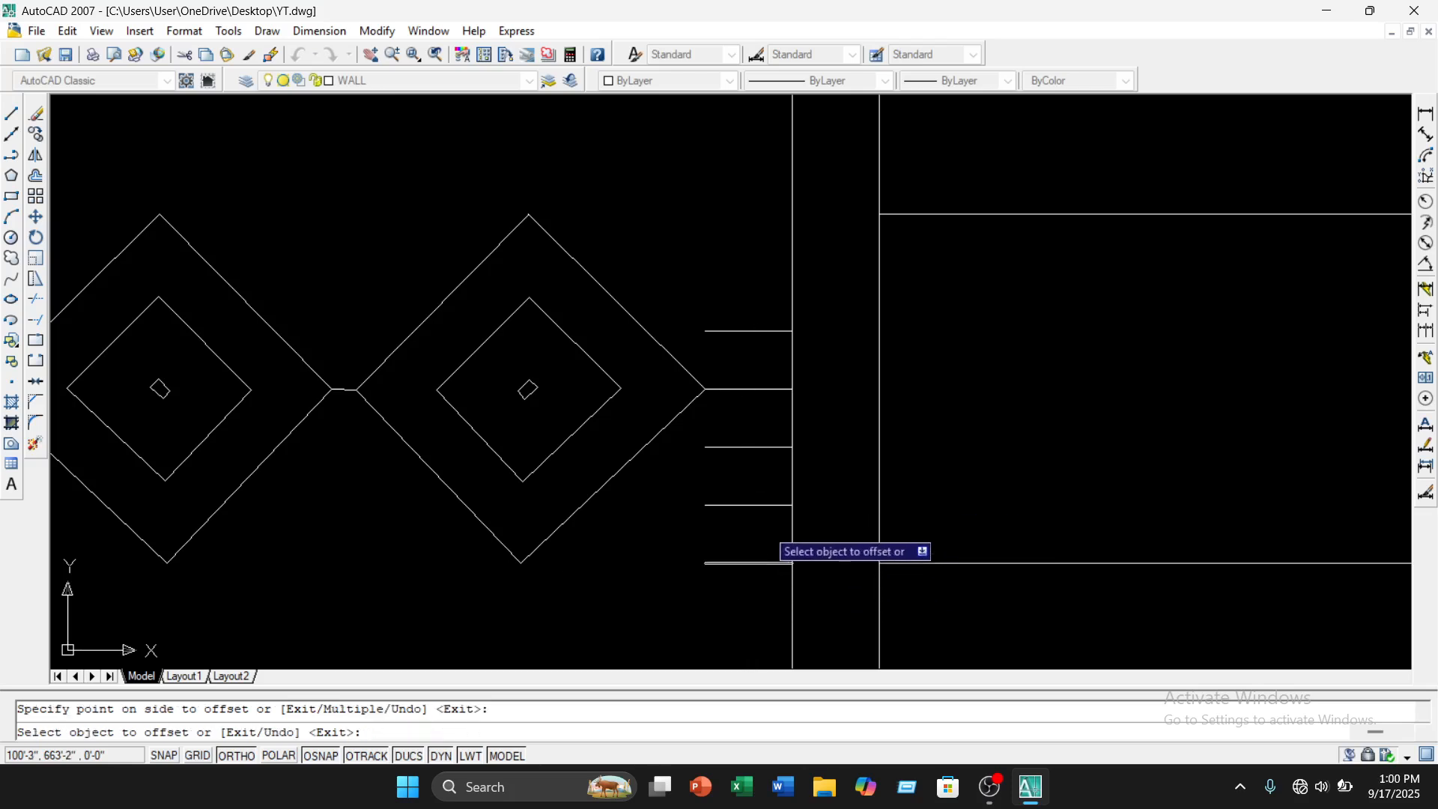
Add two more 2" offsets above the upper short line beside the middle post, reaching the diamond's upper corner level
click(737, 329)
click(741, 280)
click(741, 274)
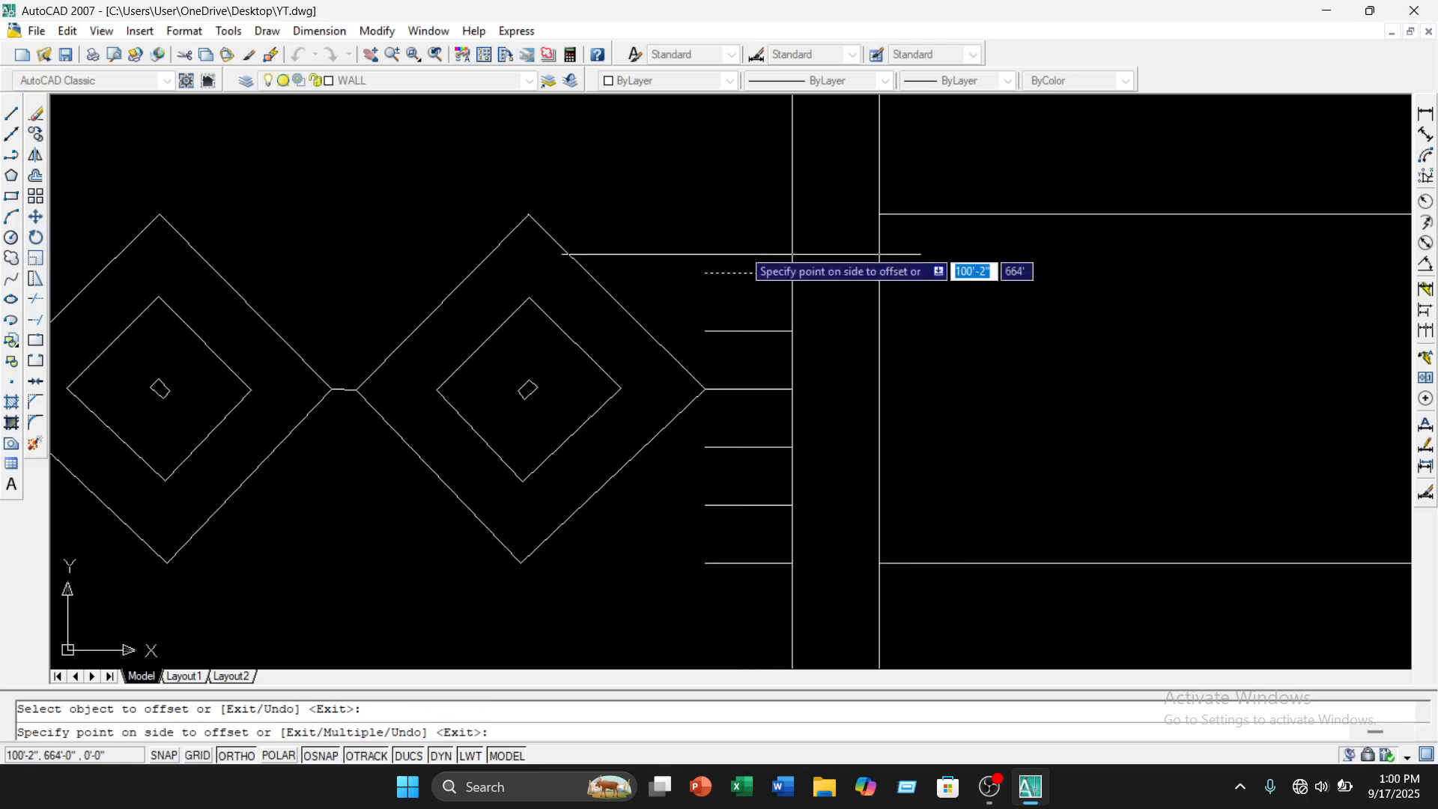
click(737, 219)
Offset the short line between the middle and right diamonds downward three times at 2" spacing
scroll(738, 266, down, 3)
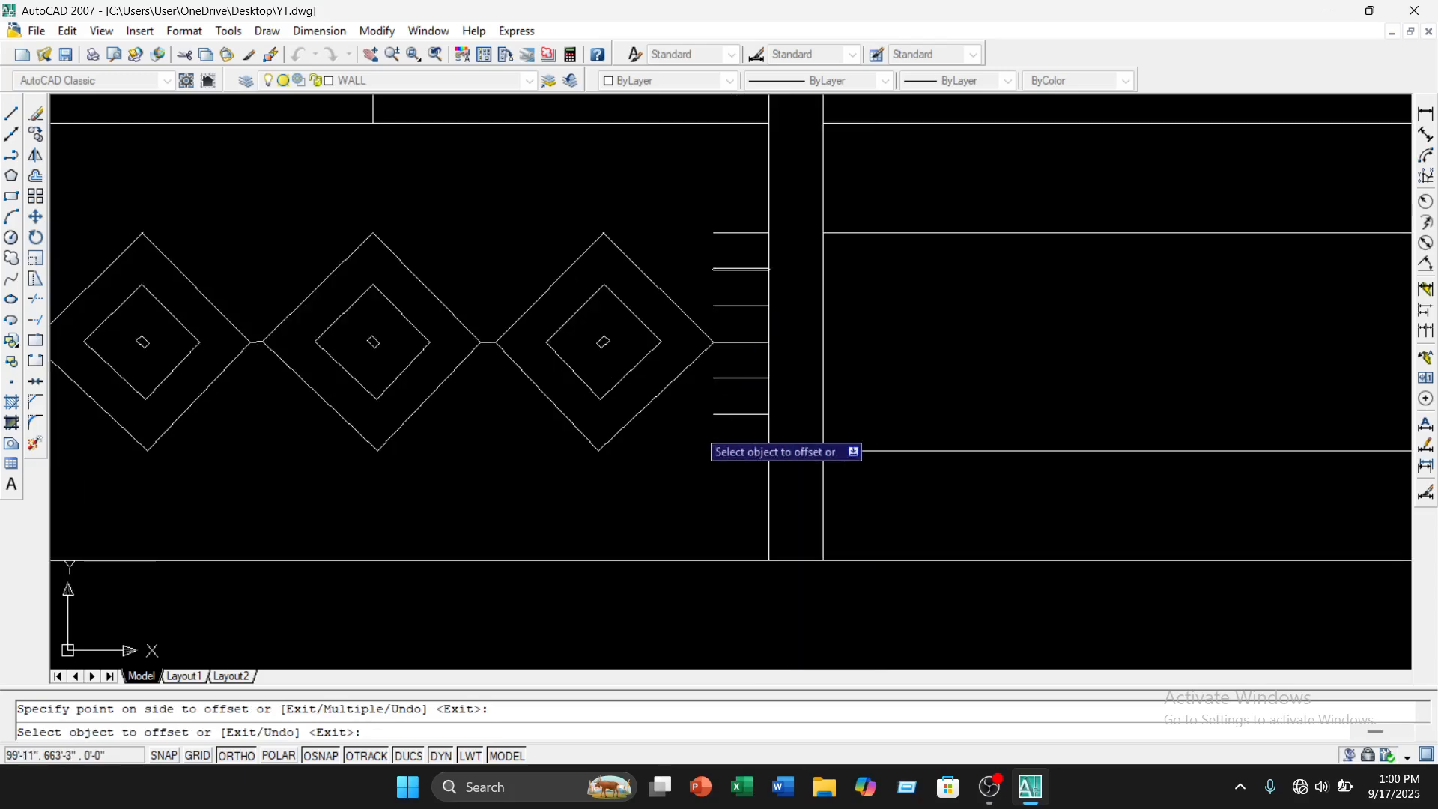
scroll(498, 319, up, 5)
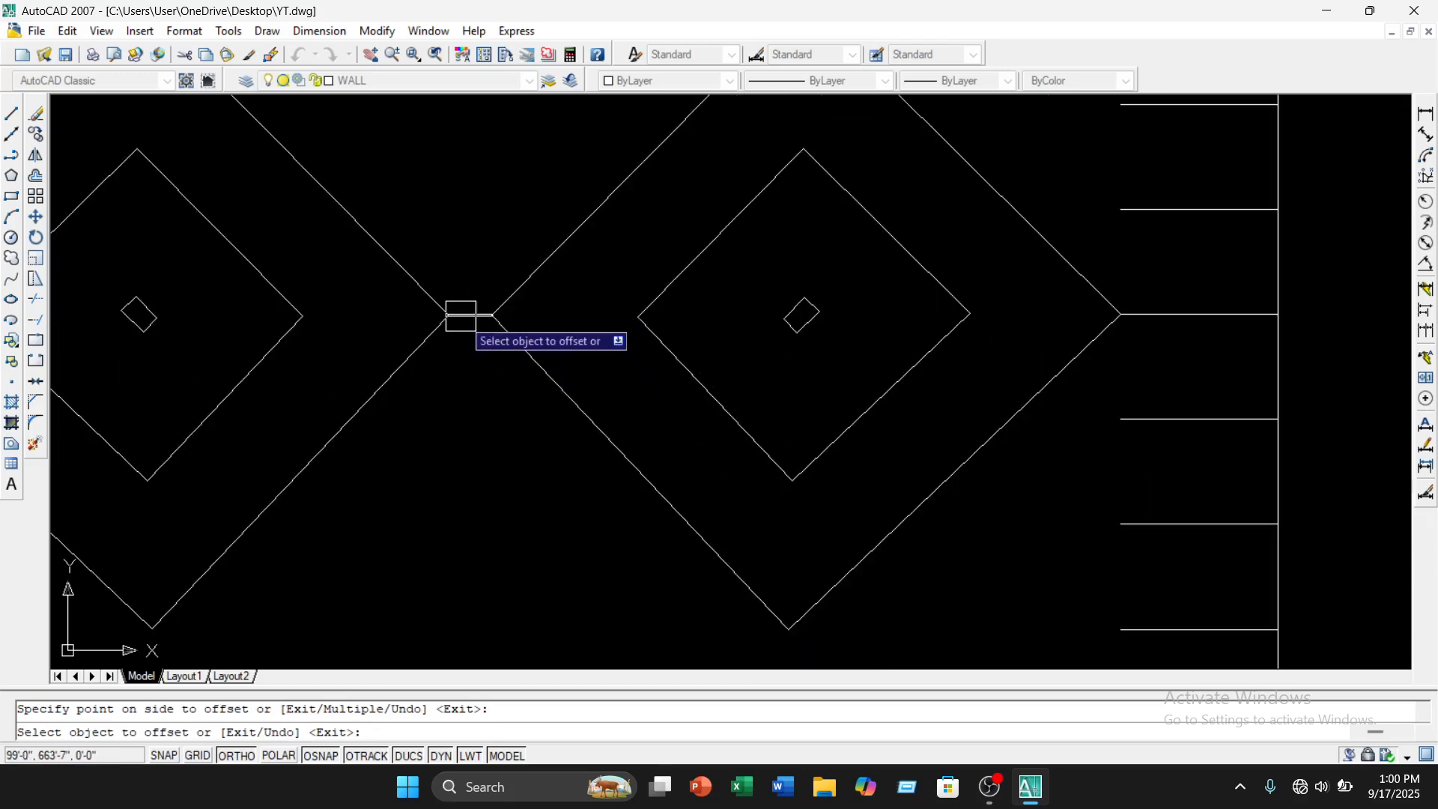
scroll(466, 322, up, 3)
click(466, 310)
click(466, 419)
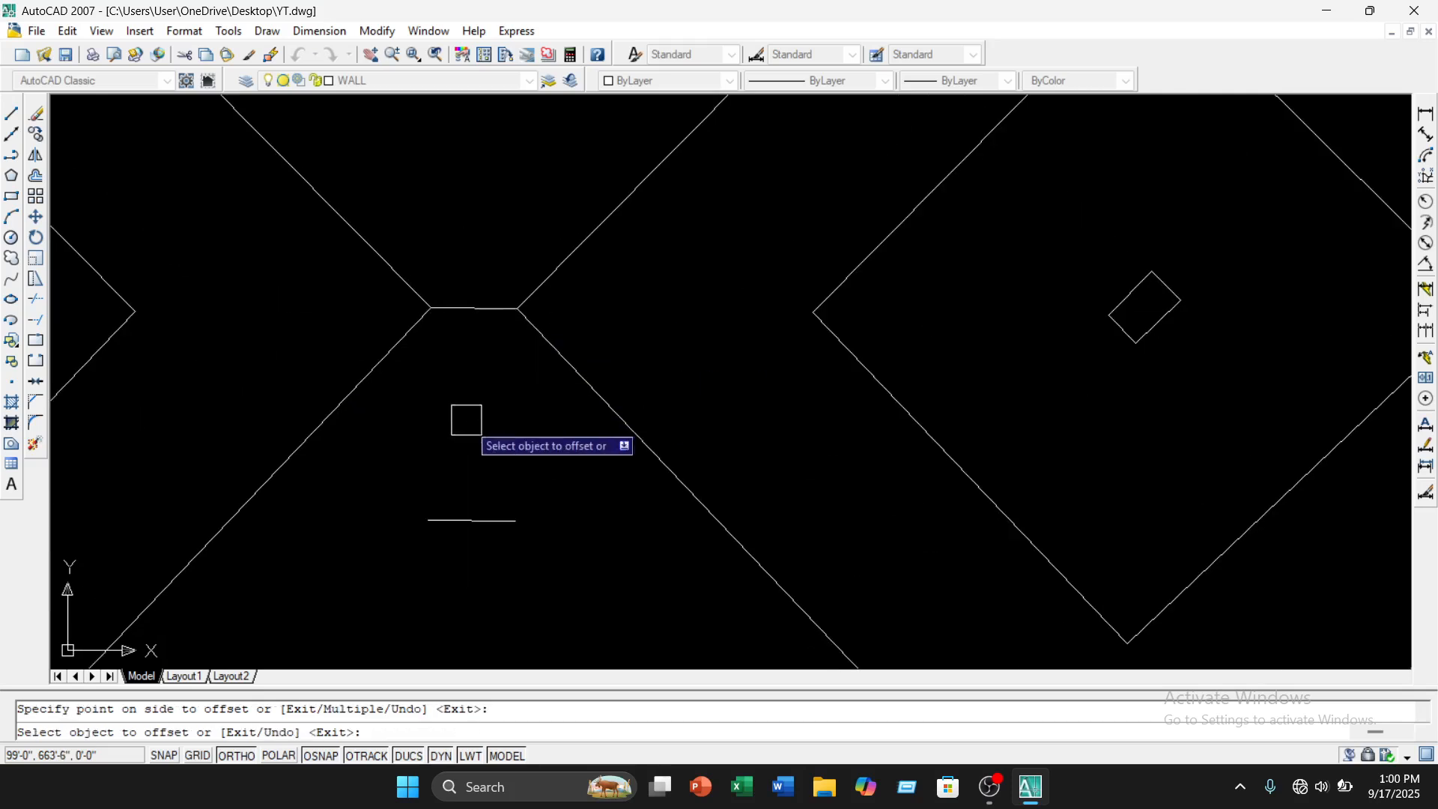
click(452, 520)
click(466, 577)
scroll(490, 561, down, 4)
middle_drag(506, 513, 535, 339)
click(542, 444)
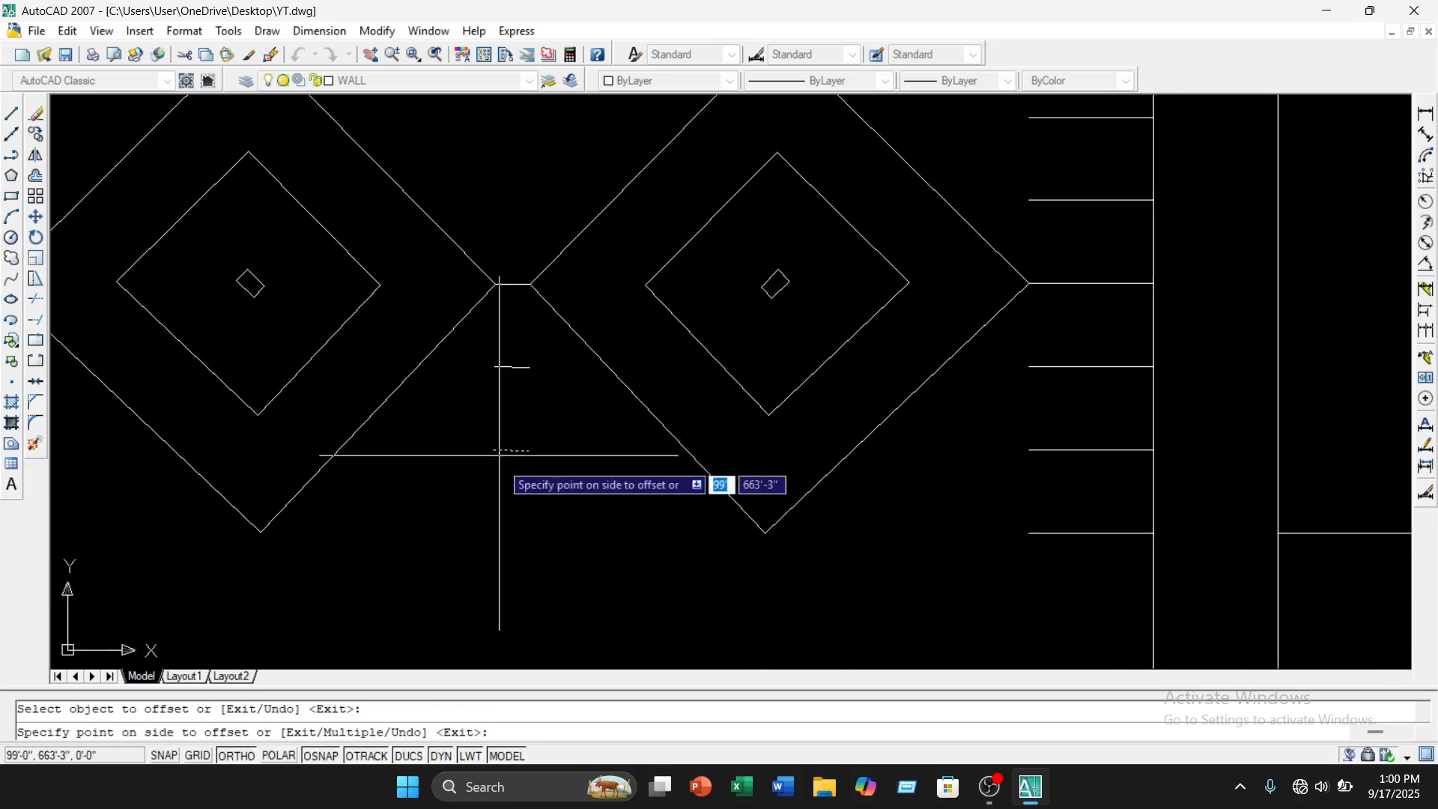
click(498, 550)
Offset the short line between the middle and right diamonds upward three times at 2" spacing
scroll(529, 434, down, 4)
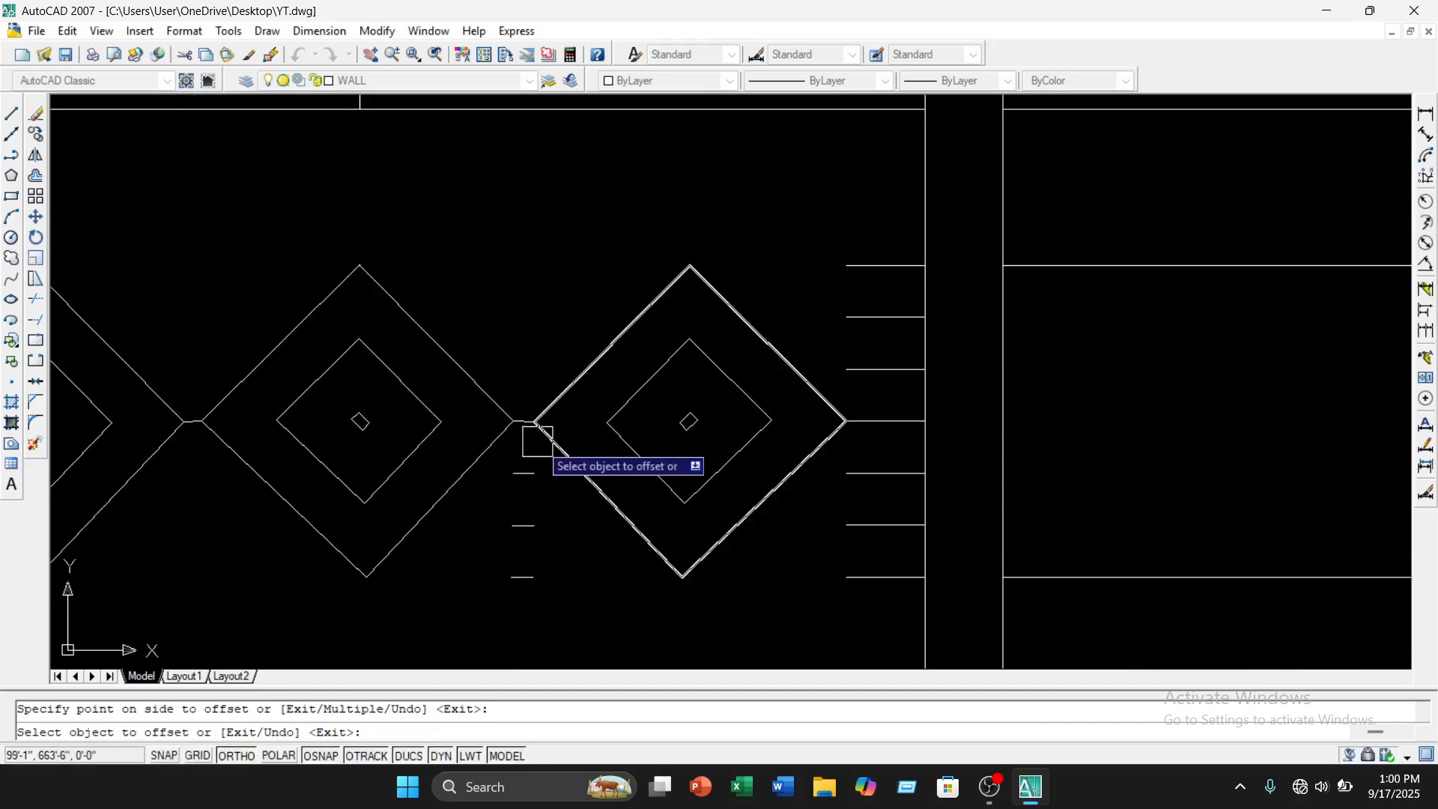
scroll(530, 434, up, 5)
click(523, 421)
click(521, 375)
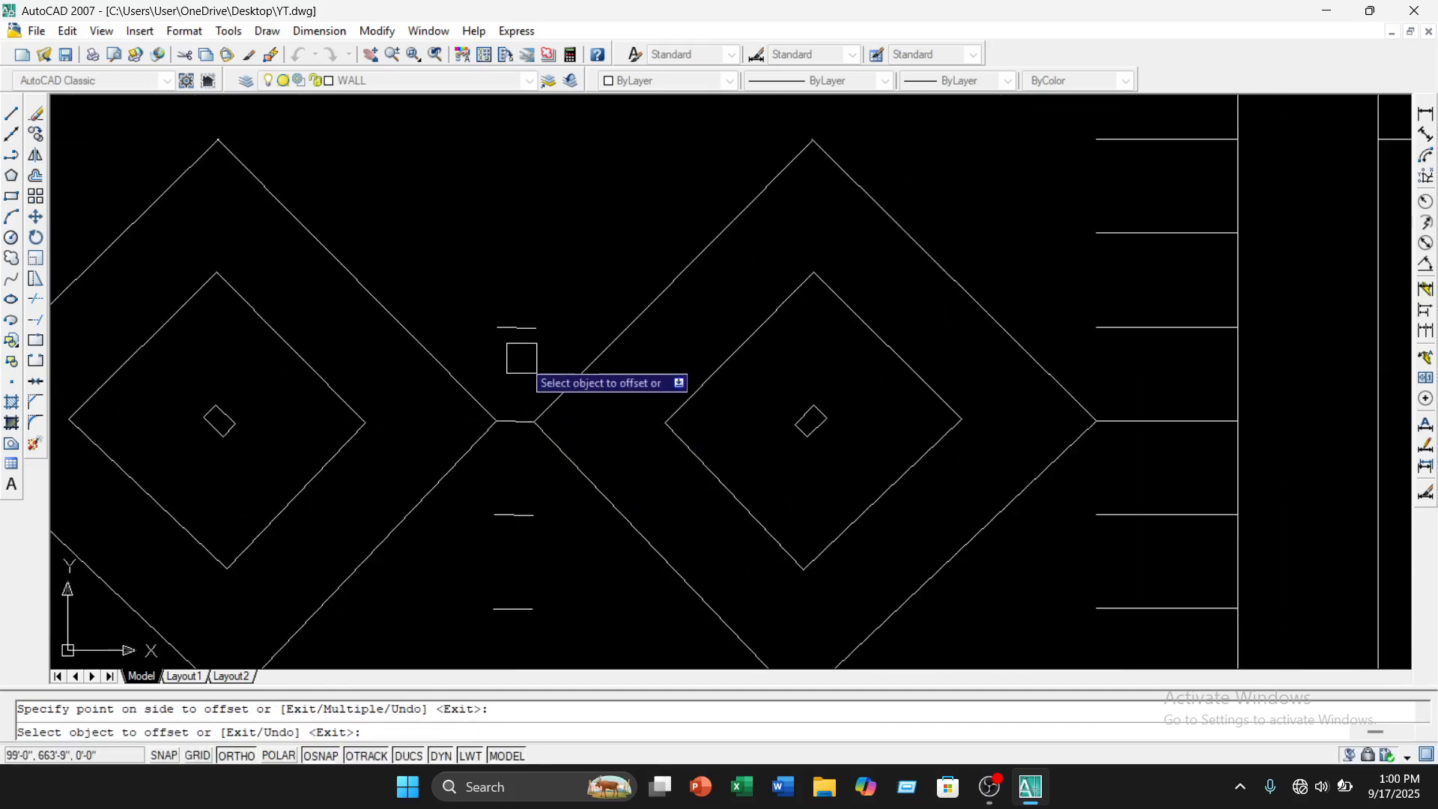
click(517, 327)
click(541, 251)
click(525, 233)
click(511, 144)
Offset the short line between the left and middle diamonds downward three times and upward once at 2" spacing
scroll(552, 257, down, 4)
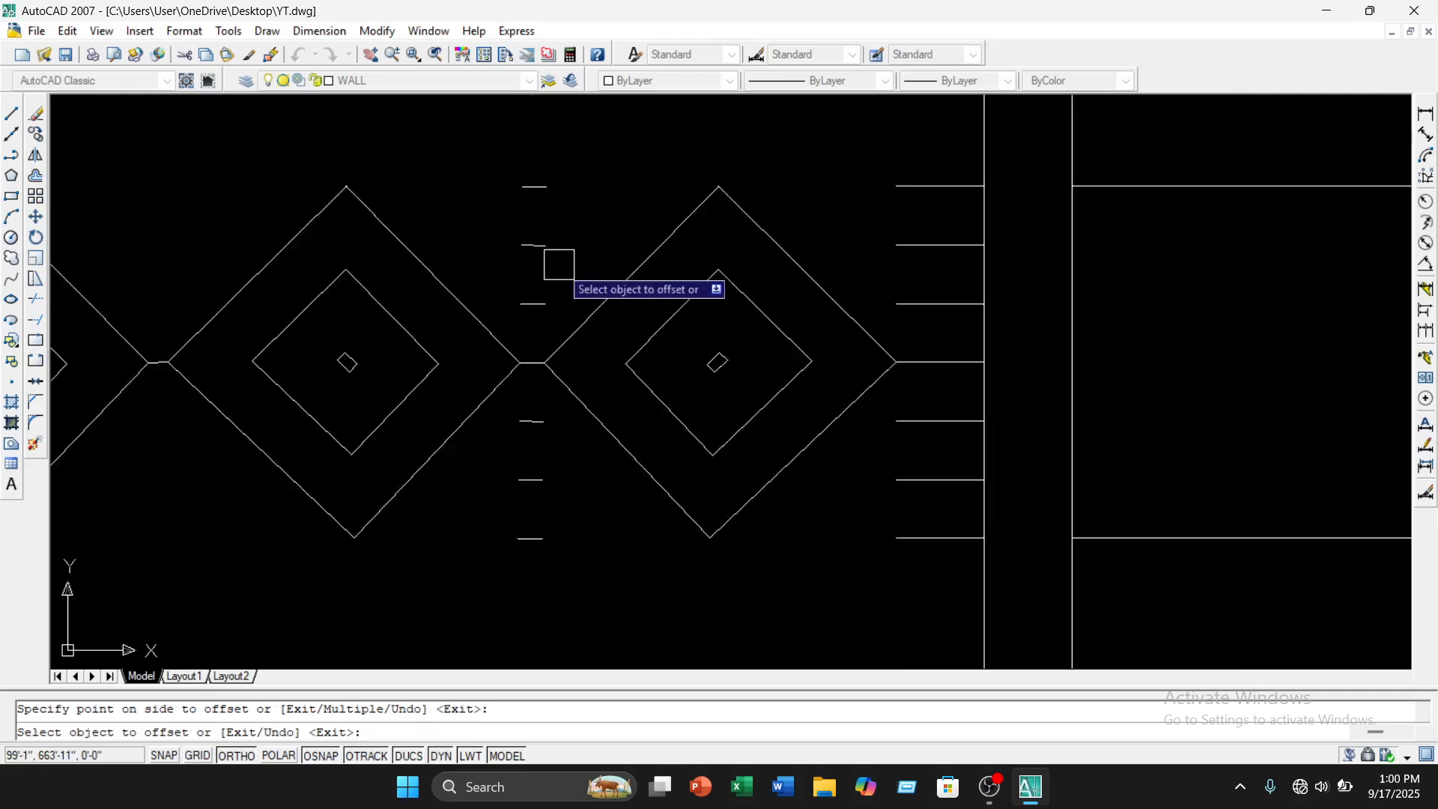
scroll(600, 383, up, 5)
scroll(546, 319, up, 3)
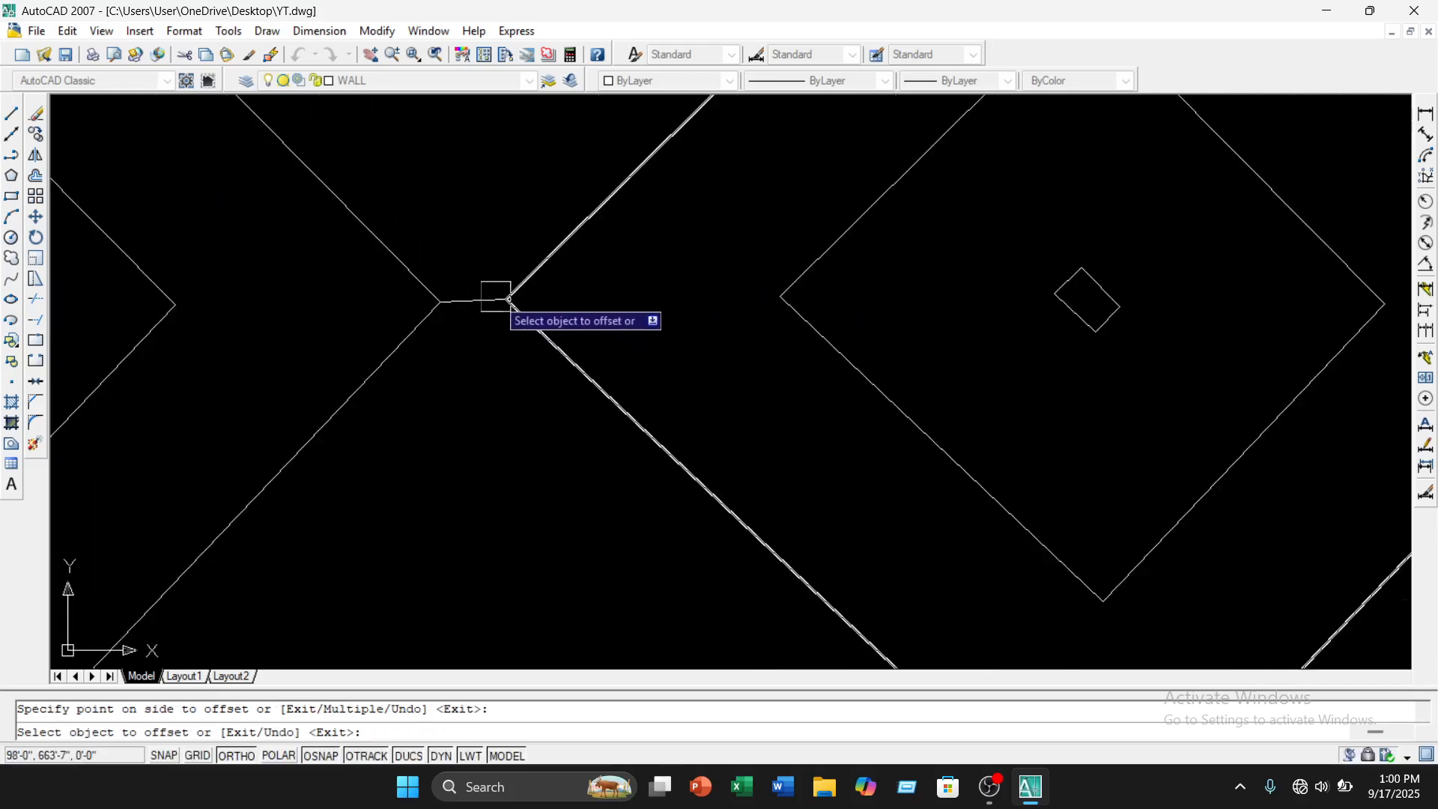
click(489, 299)
click(483, 419)
click(480, 491)
click(480, 565)
scroll(514, 491, down, 3)
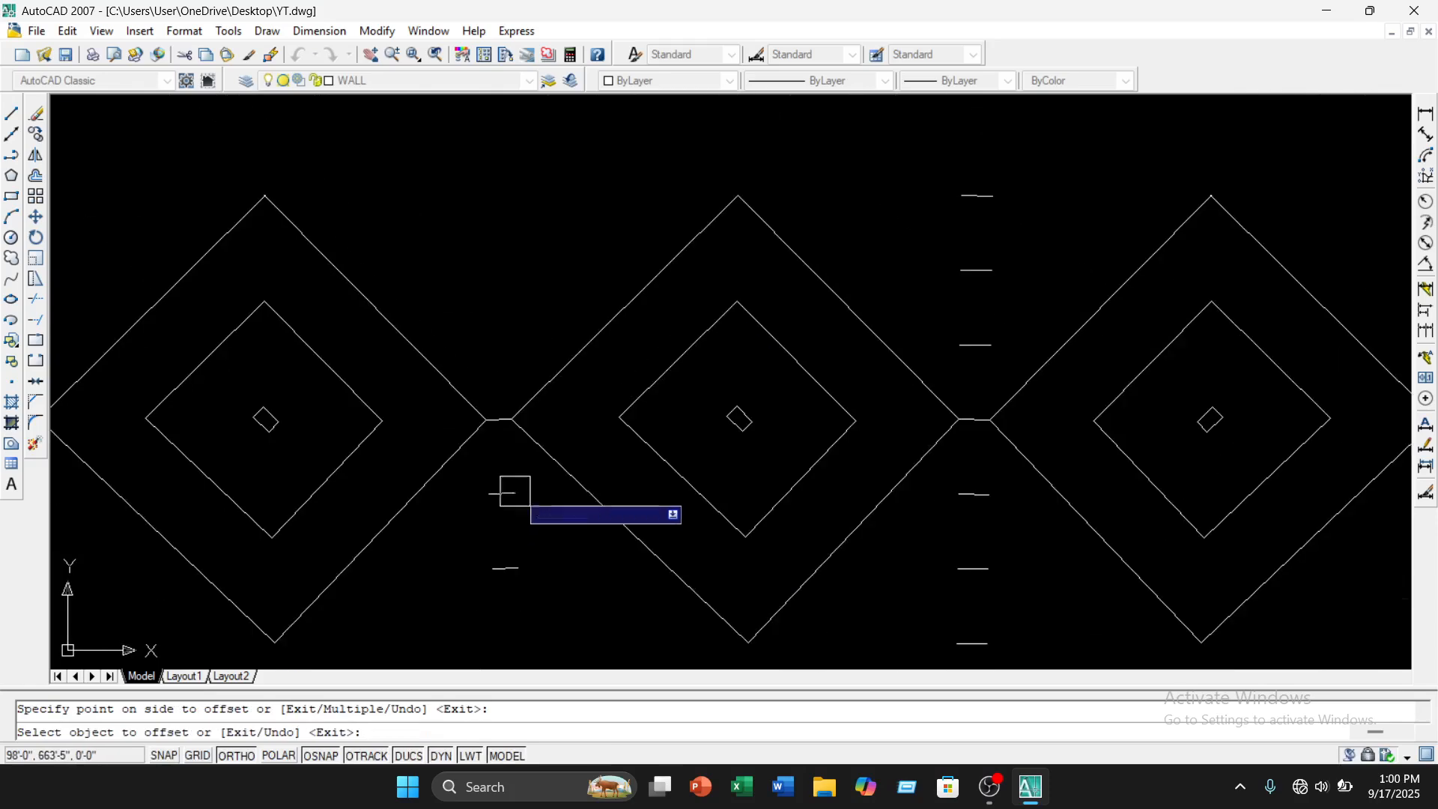
scroll(494, 442, up, 5)
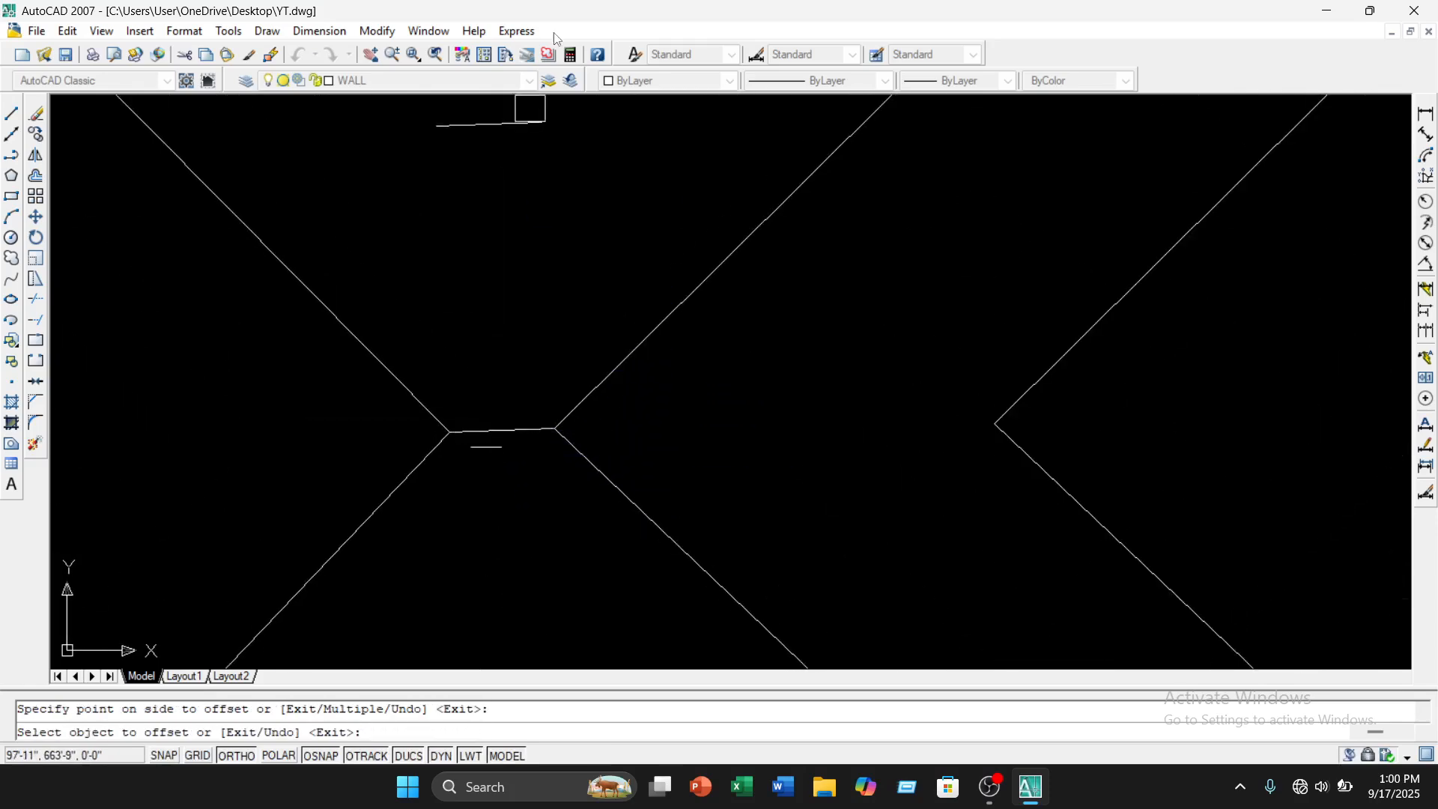
scroll(469, 244, down, 4)
click(484, 522)
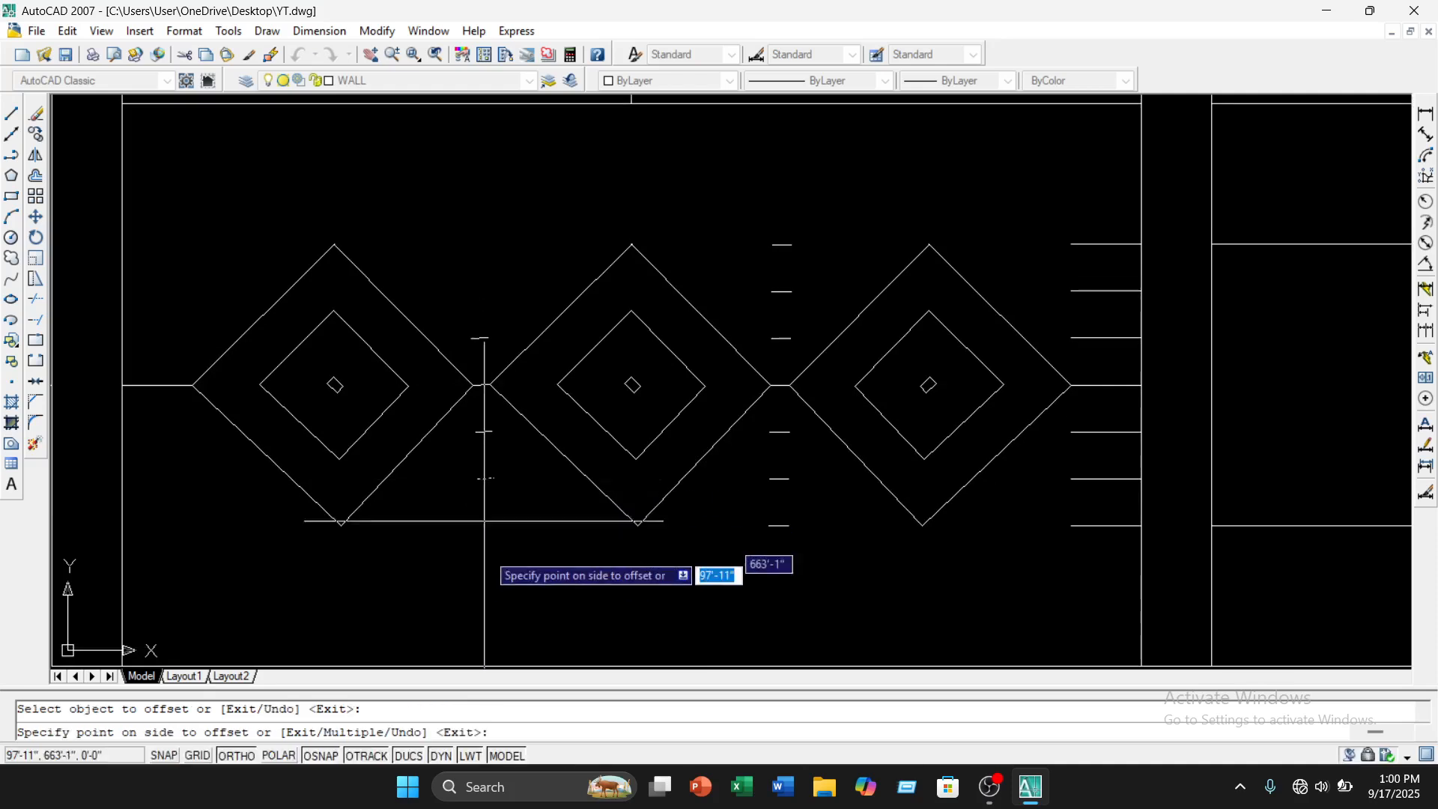
click(485, 521)
Add two more 2" offsets above the upper short line between the left and middle diamonds, reaching their upper corner level
click(484, 338)
click(483, 309)
click(483, 291)
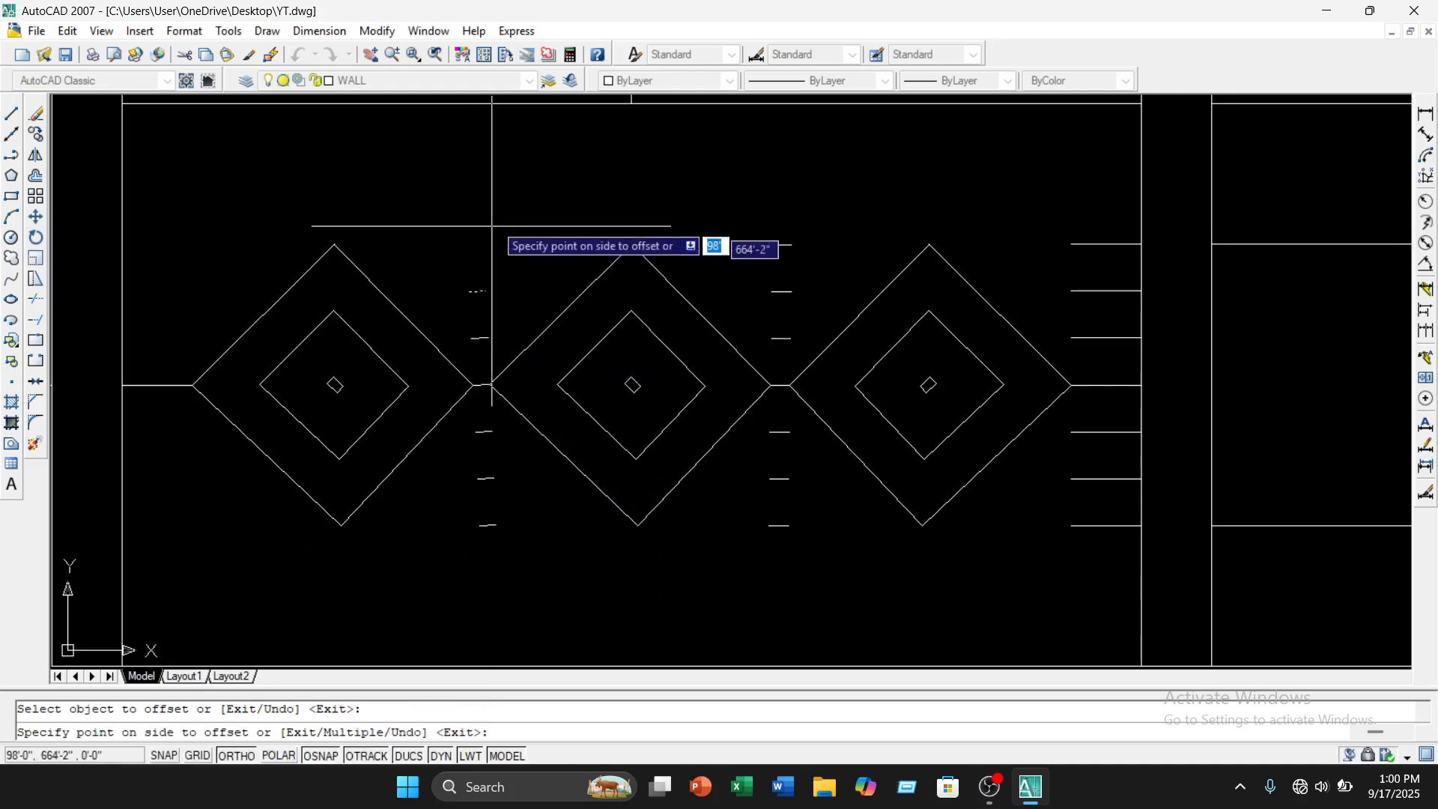
click(492, 225)
Offset the line connecting the left post to the left diamond upward three times at 2" spacing
middle_drag(232, 360, 344, 362)
scroll(329, 370, up, 2)
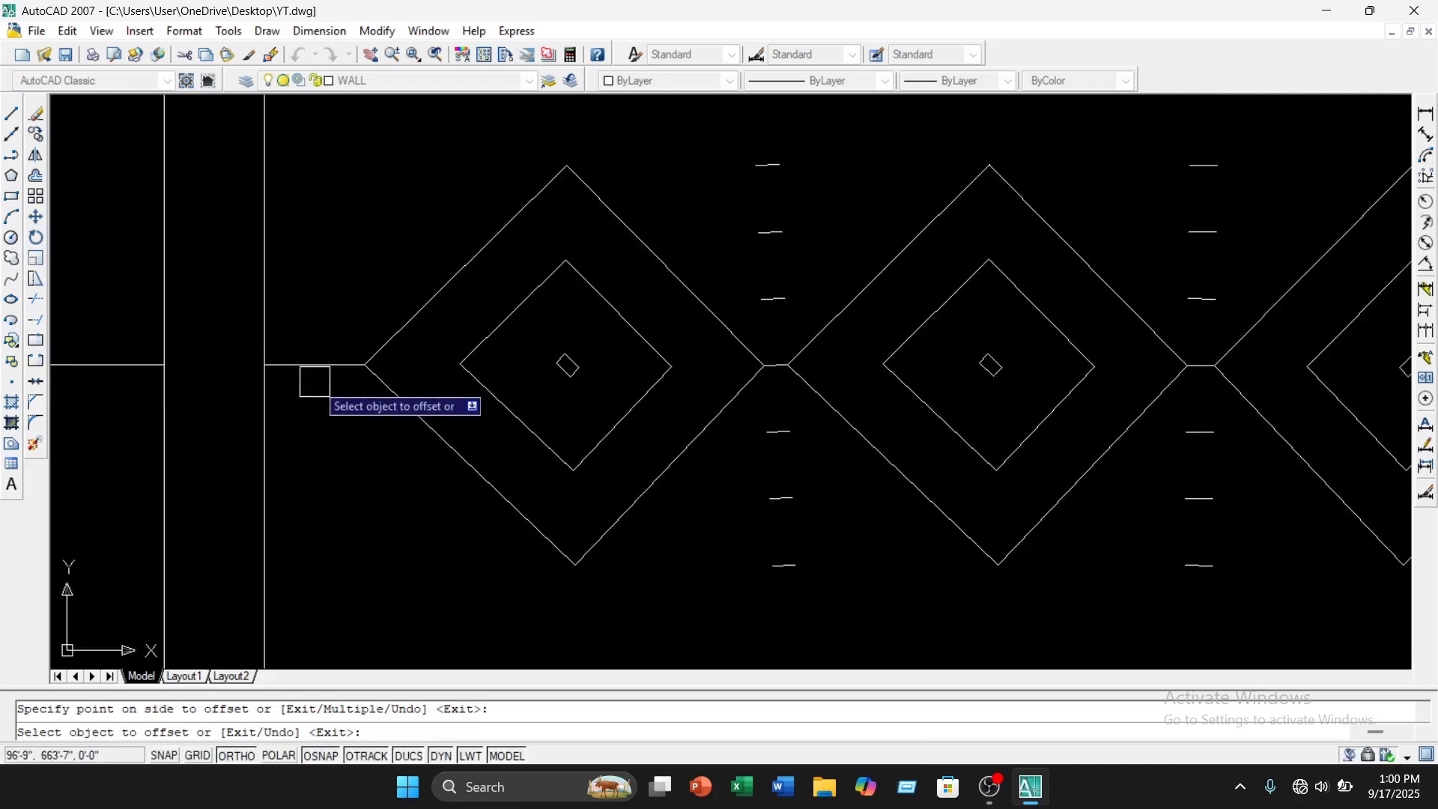
click(315, 367)
click(343, 304)
click(345, 298)
click(367, 247)
click(361, 232)
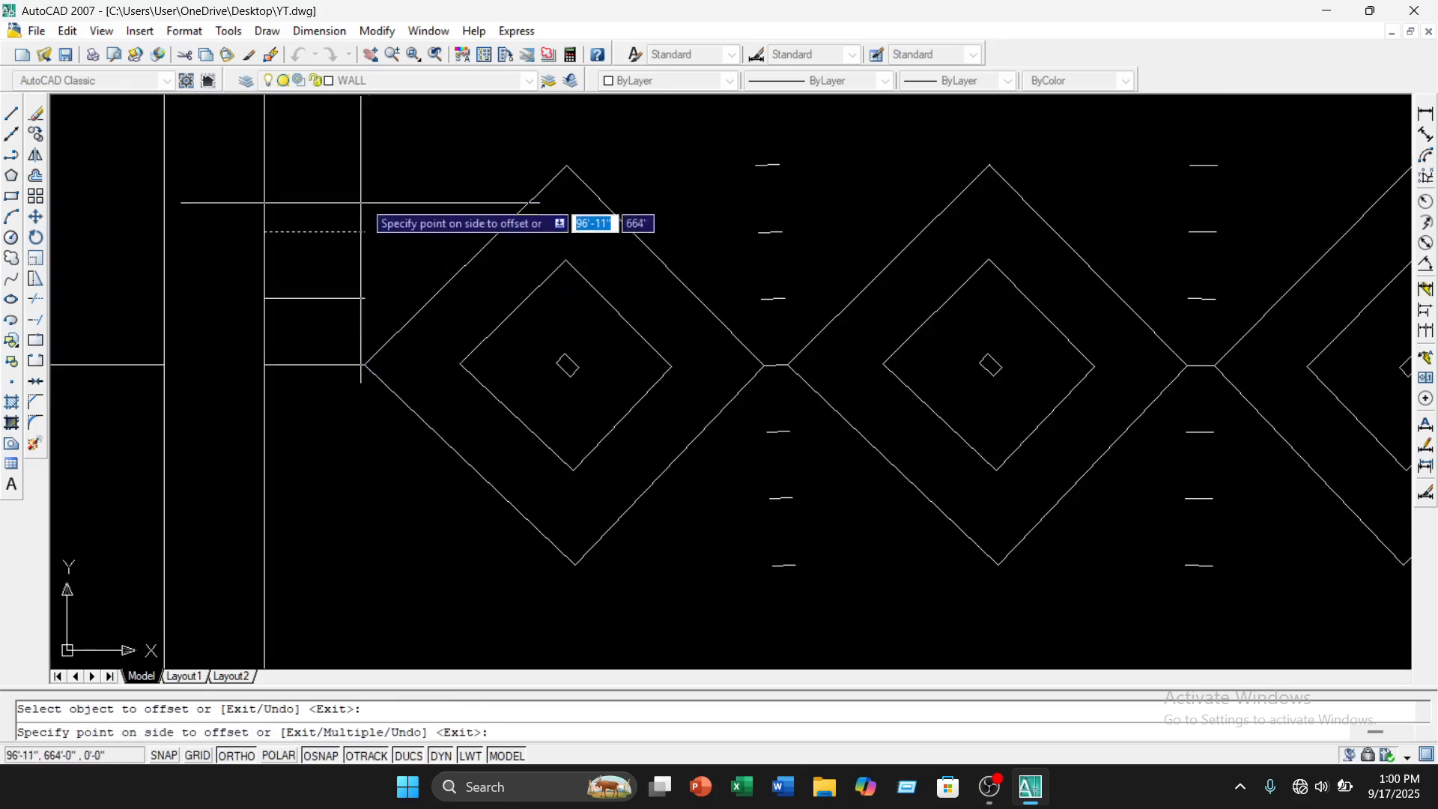
click(361, 202)
Offset the line connecting the left post to the left diamond downward three times at 2" spacing
click(330, 364)
click(346, 410)
click(337, 439)
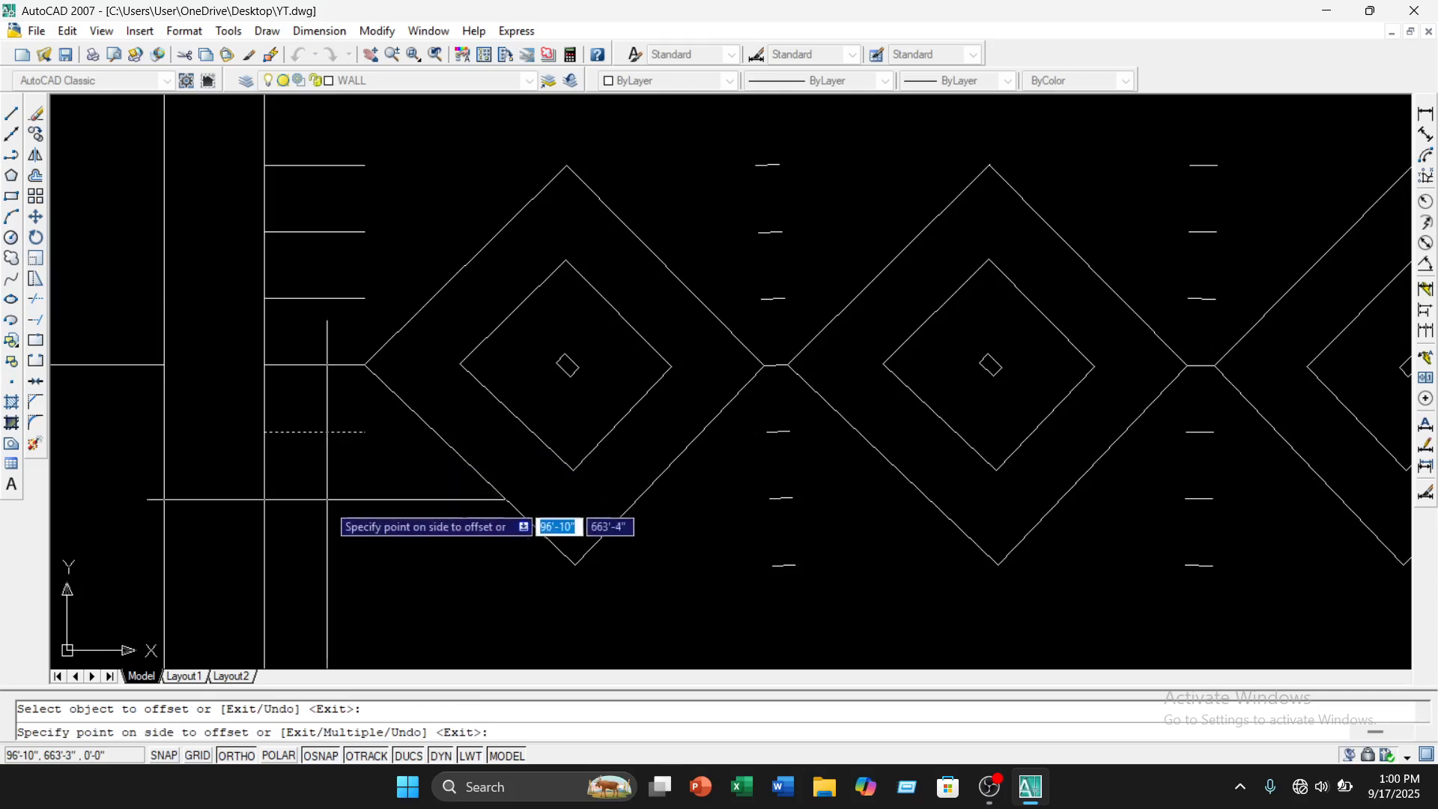
click(343, 500)
click(341, 502)
click(345, 569)
scroll(345, 572, down, 3)
scroll(398, 546, up, 1)
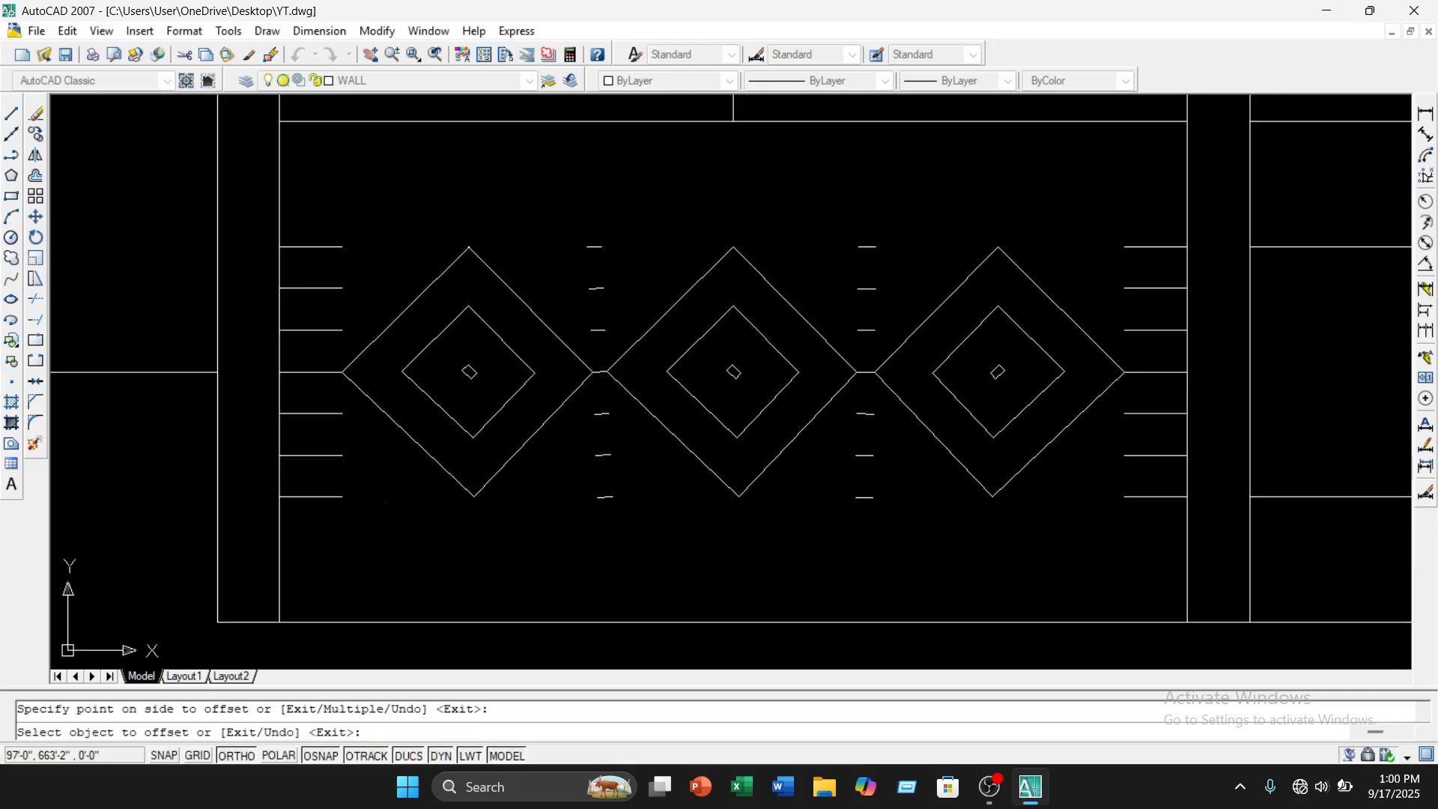
key(Escape)
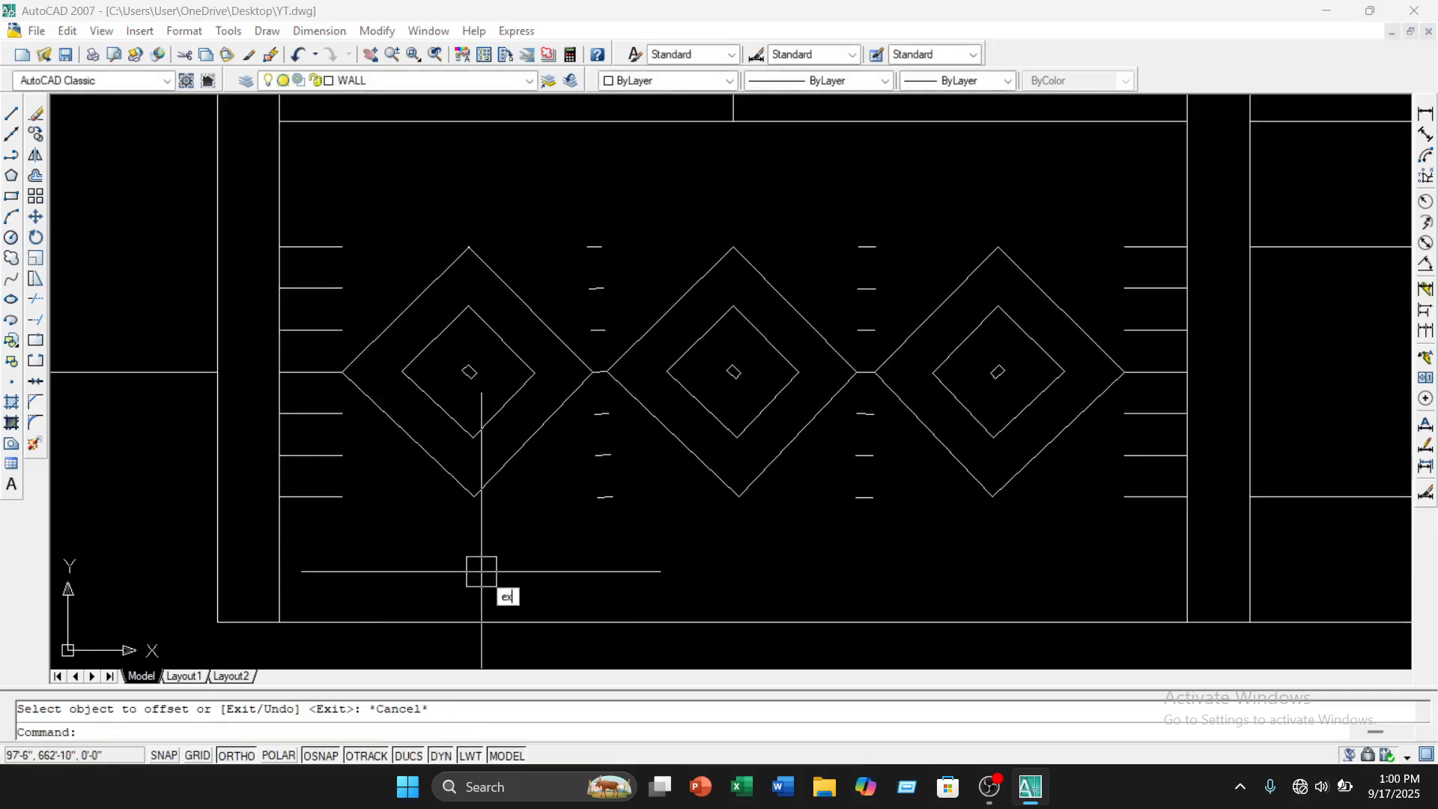
Extend the six offset lines beside the middle post to the edges of the right diamond, using all objects as boundaries
text(ex)
key(Return)
key(Return)
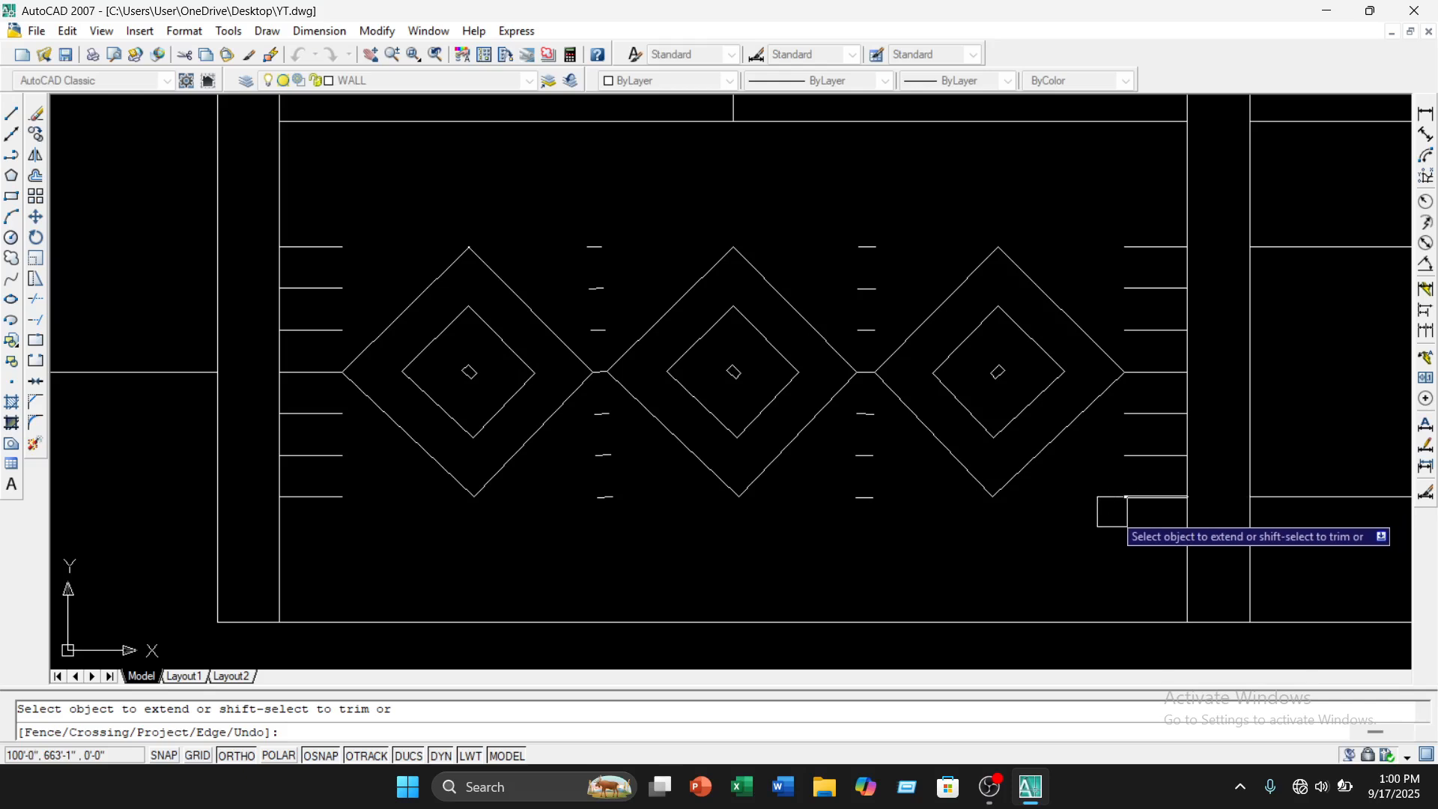
scroll(1139, 500, up, 2)
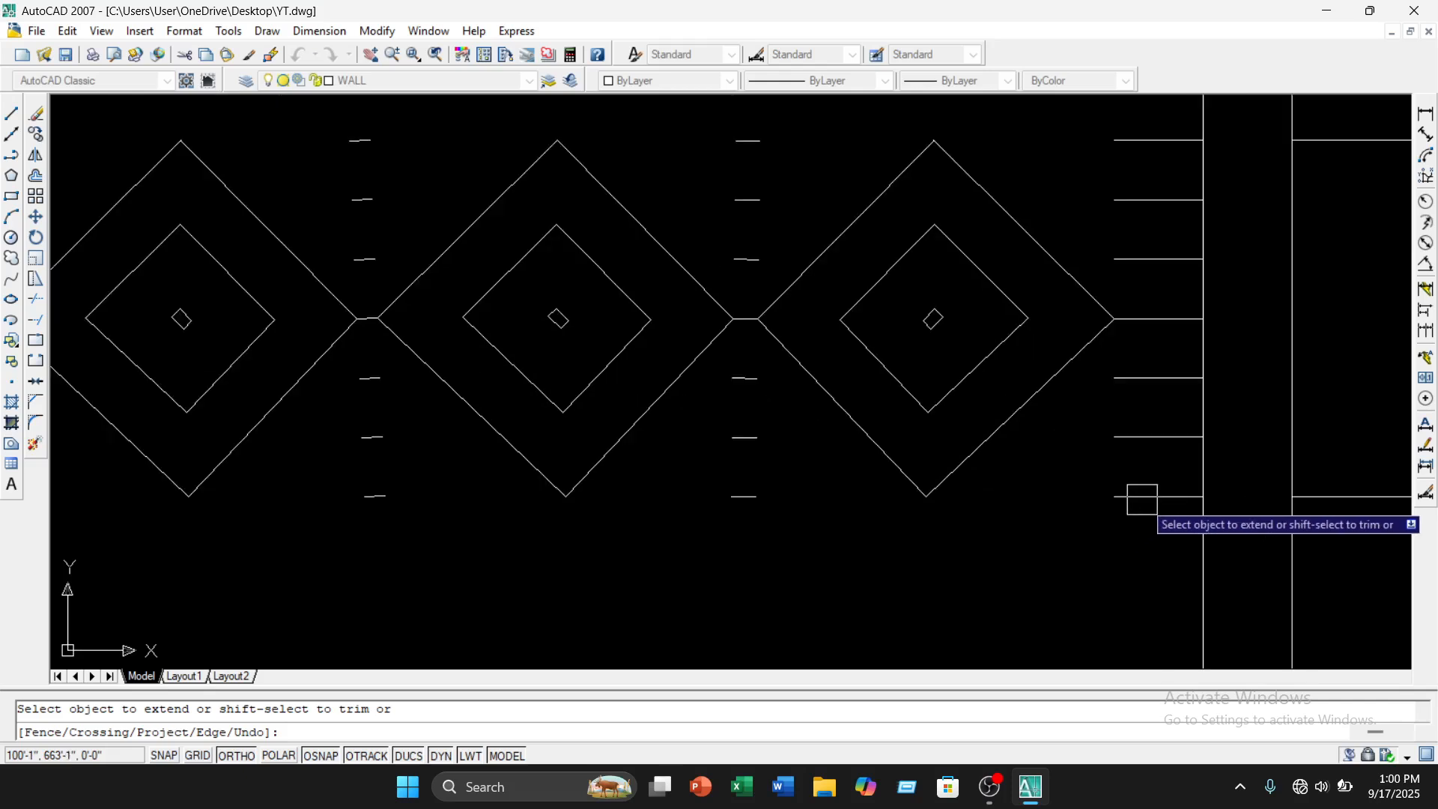
click(1138, 436)
click(1142, 377)
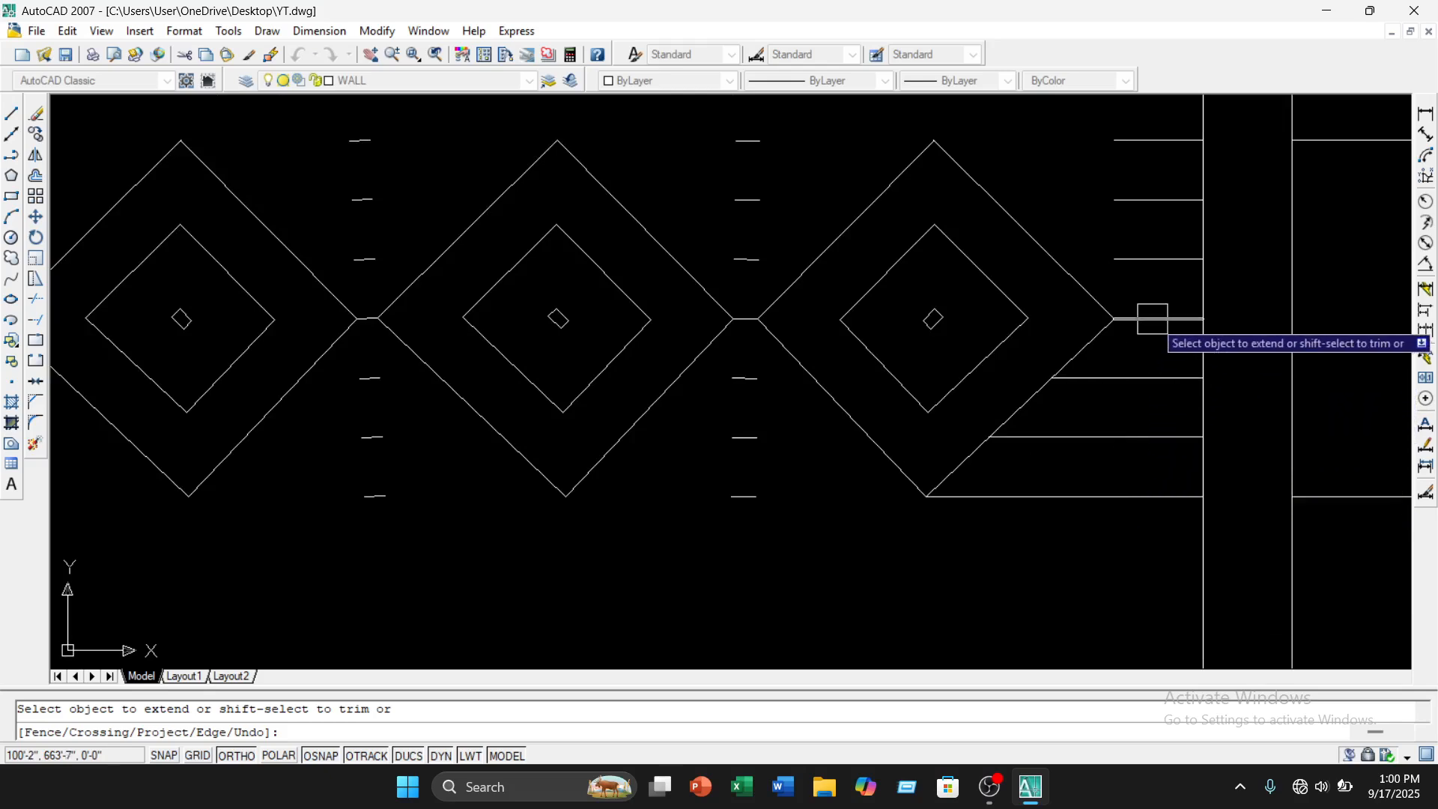
click(1146, 260)
click(1129, 200)
click(1133, 141)
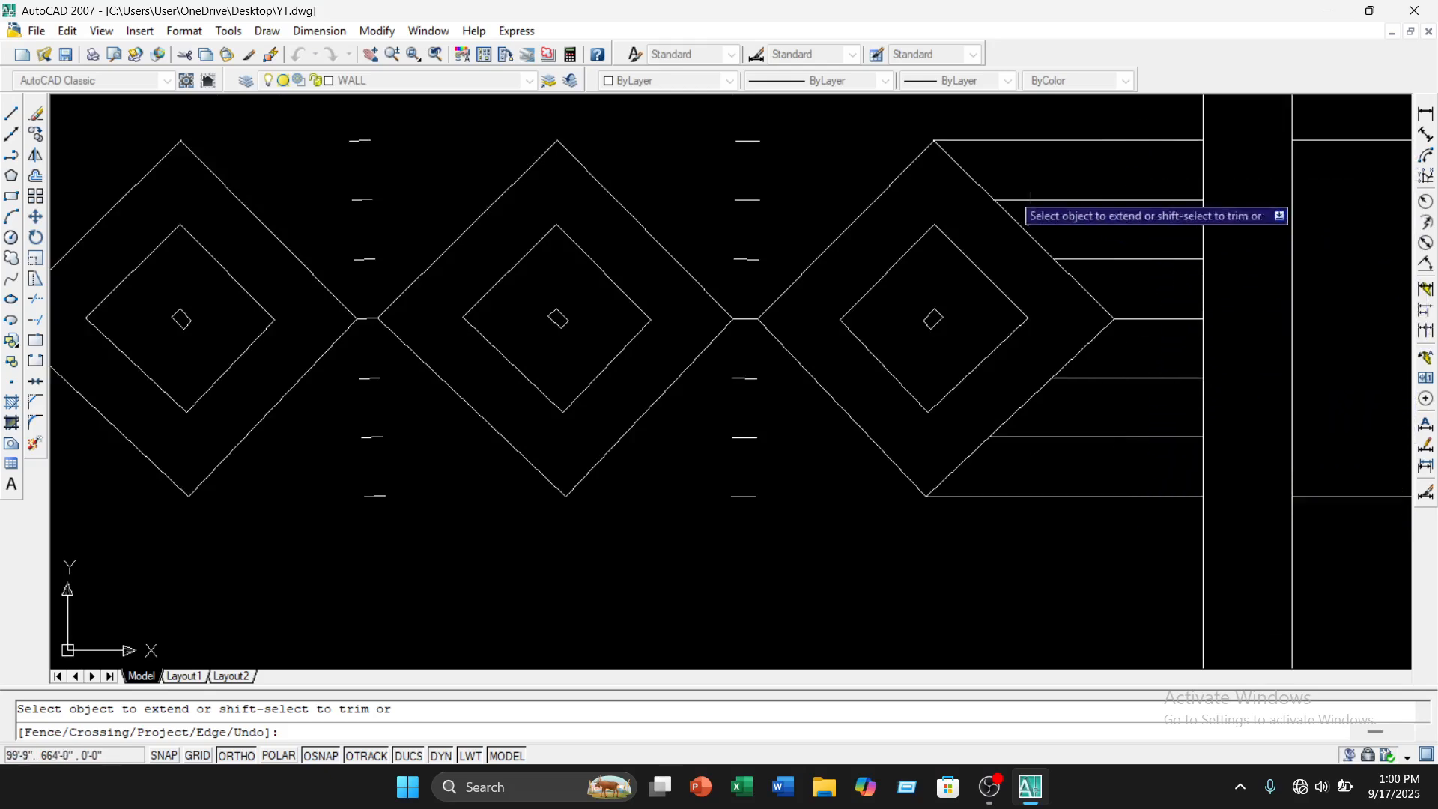
Extend the six short lines between the middle and right diamonds toward the right diamond
click(761, 141)
click(763, 200)
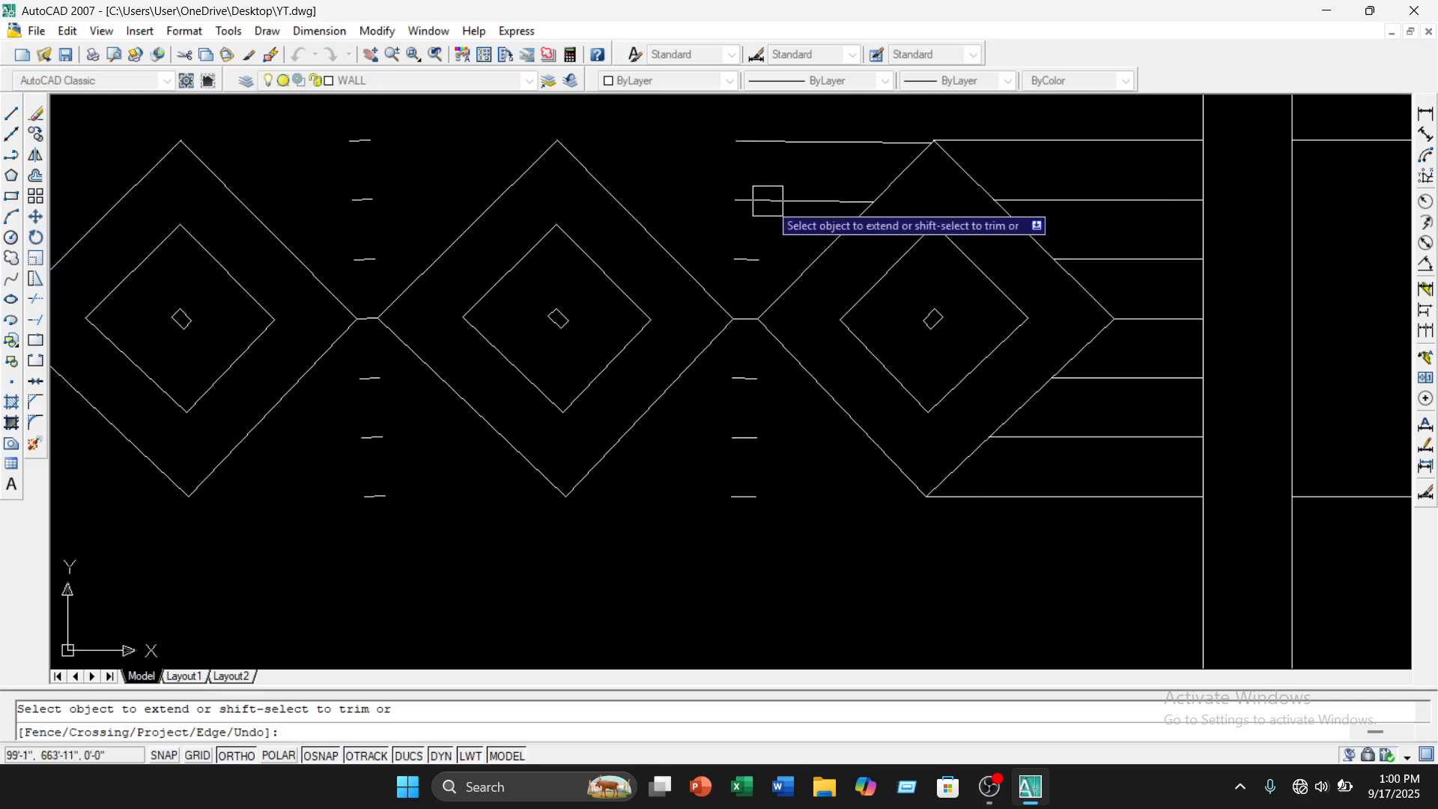
click(749, 259)
click(744, 379)
click(744, 438)
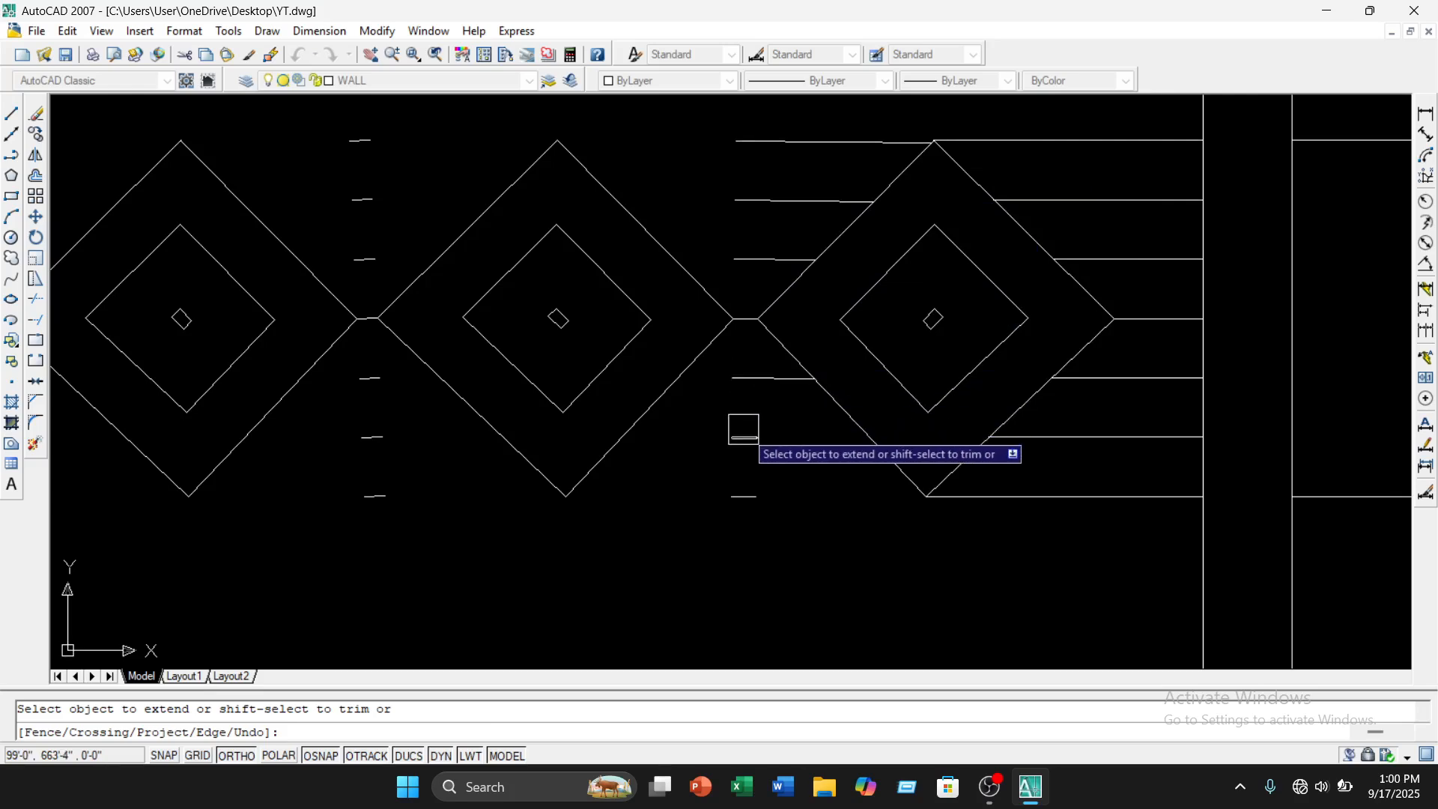
click(752, 496)
Extend the other ends of the short lines between the middle and right diamonds toward the middle diamond
scroll(754, 510, up, 3)
click(728, 483)
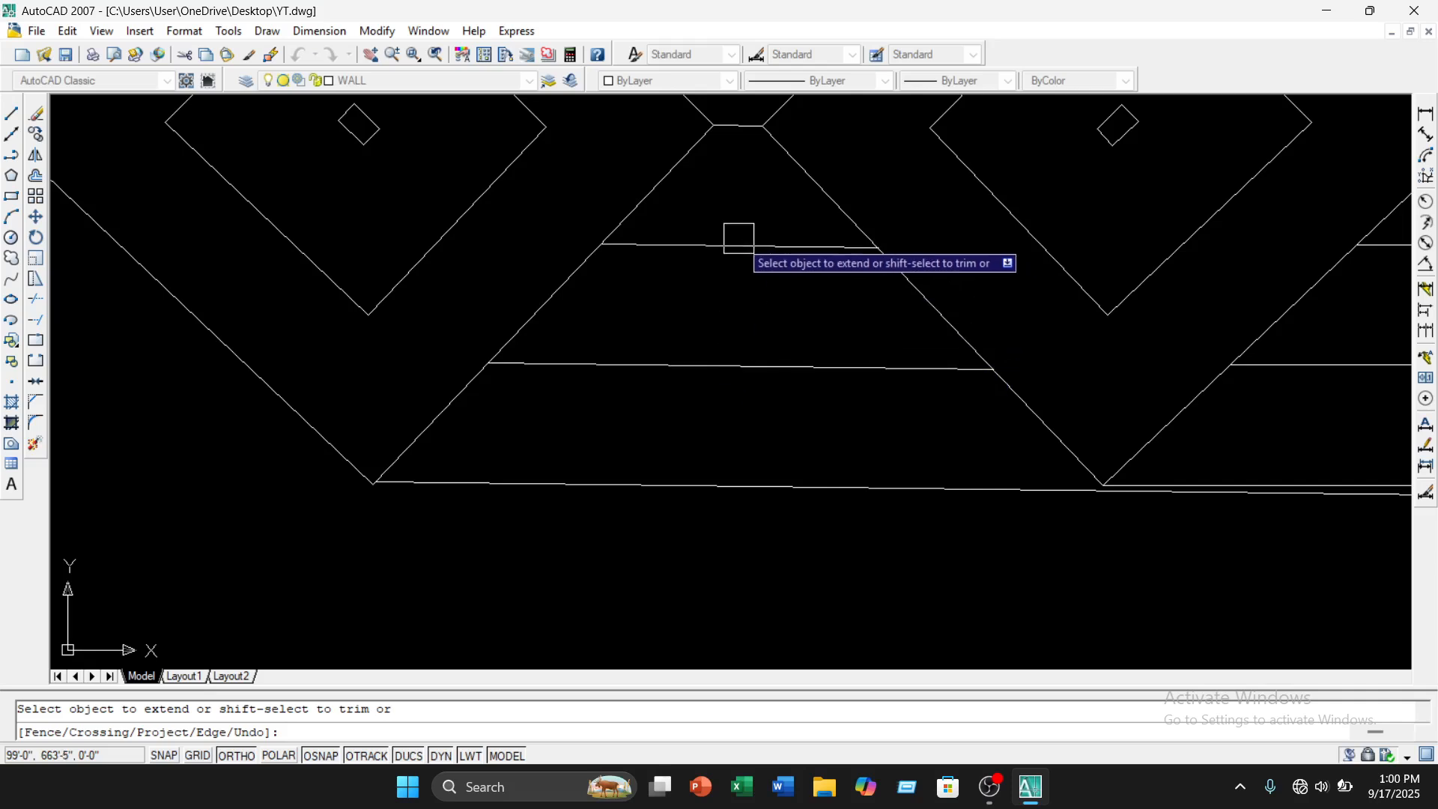
scroll(747, 238, down, 4)
middle_drag(746, 239, 740, 380)
click(744, 287)
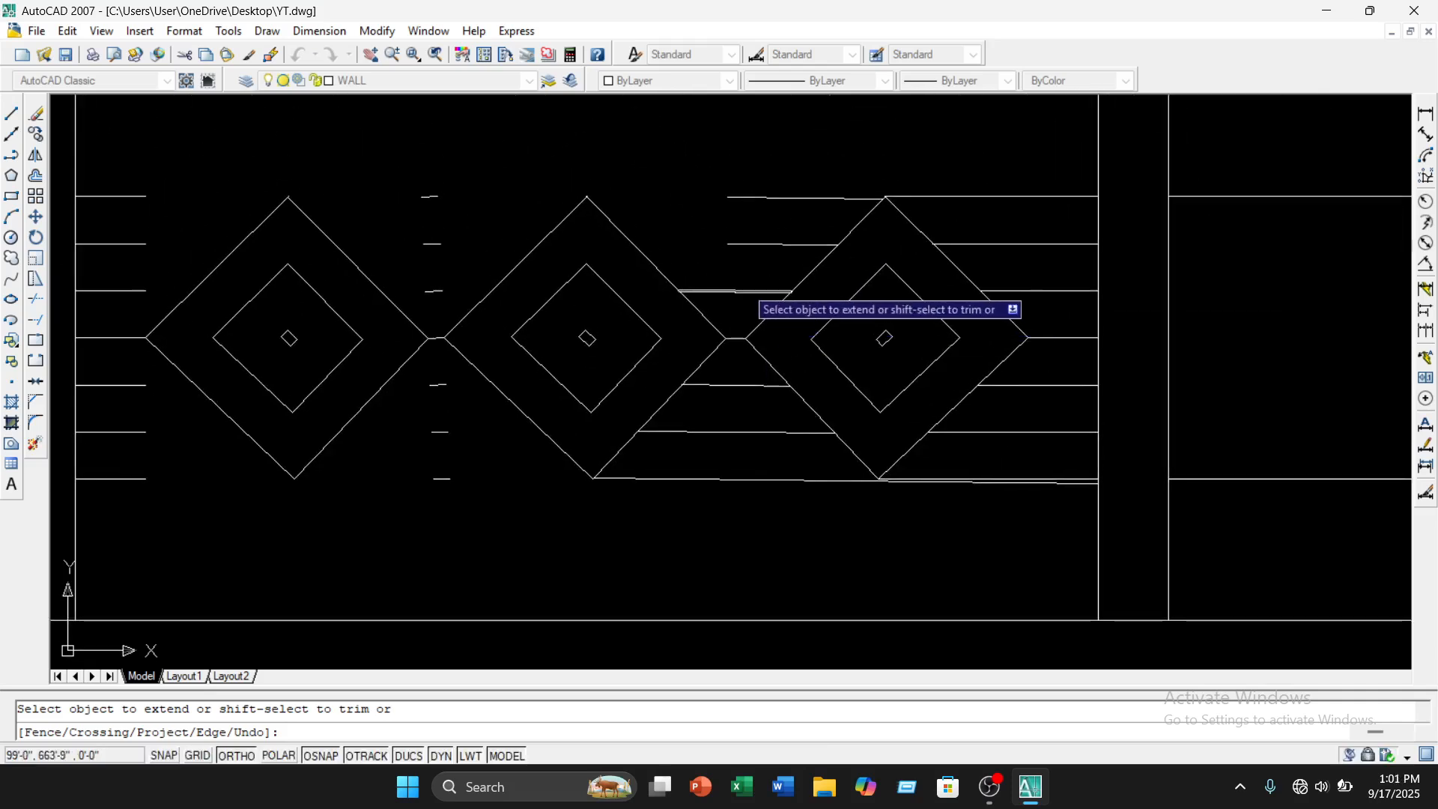
click(744, 243)
click(740, 199)
Extend the inner short lines between the left and middle diamonds to both diamonds, and the lowest one to the middle diamond
scroll(674, 219, down, 2)
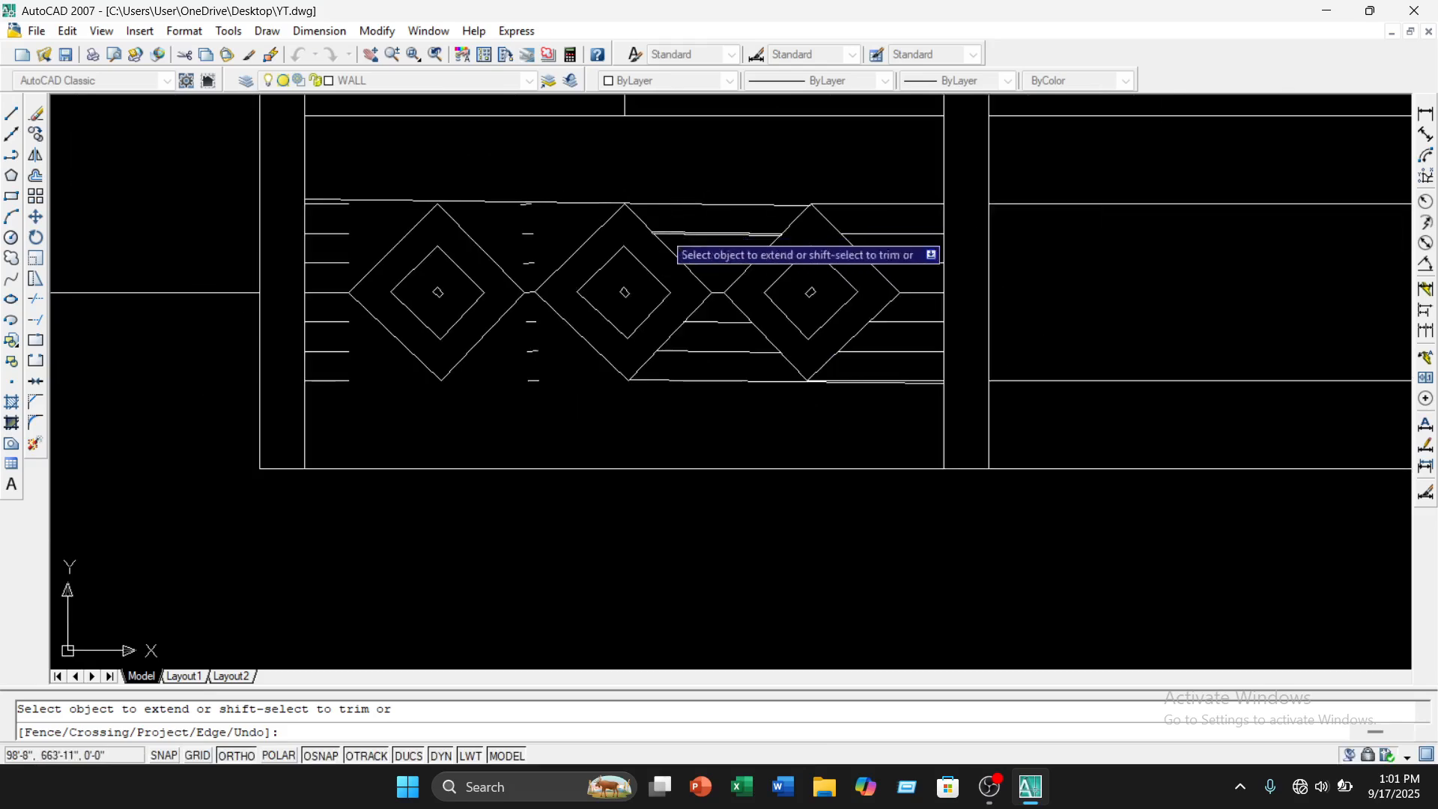
scroll(502, 228, up, 5)
scroll(577, 226, down, 3)
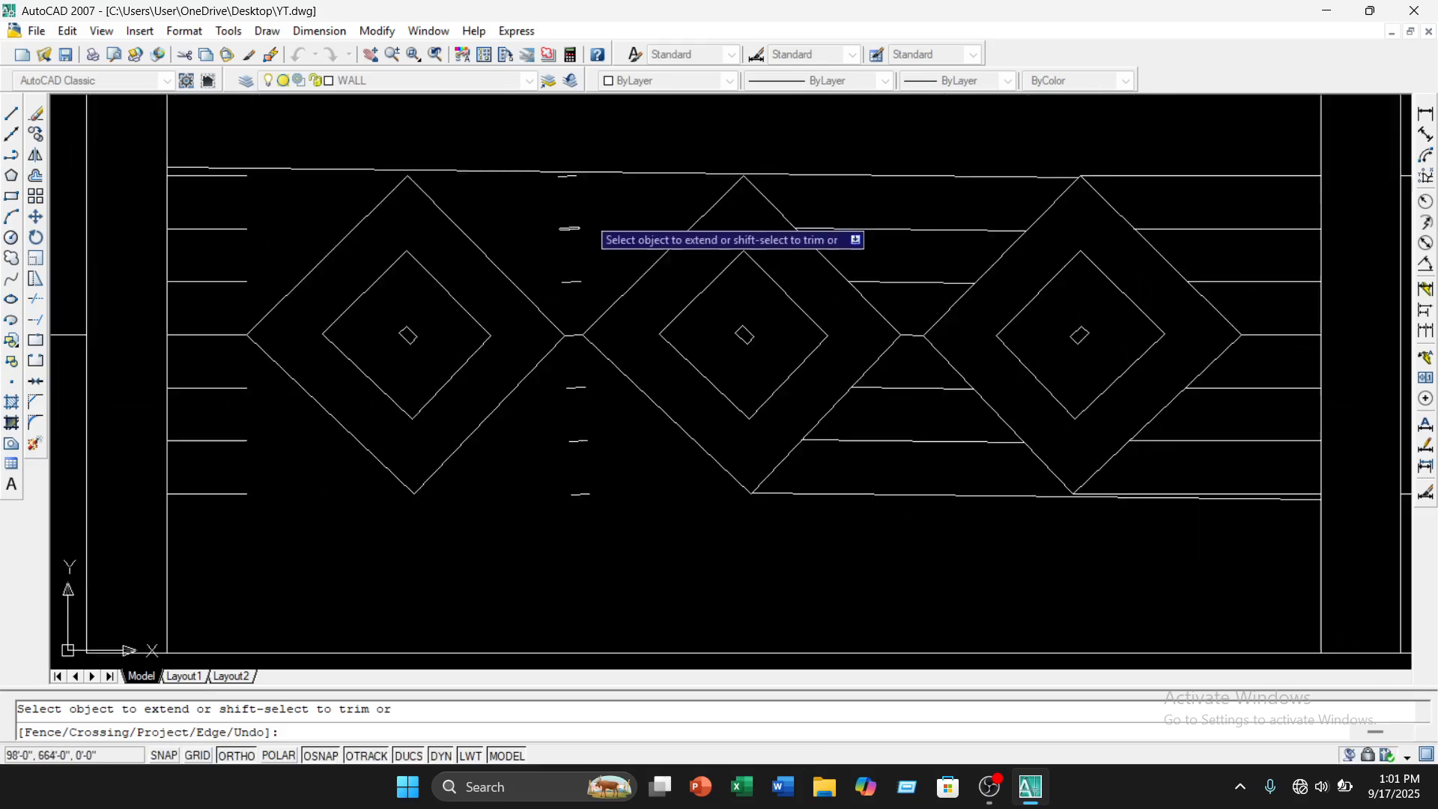
scroll(582, 235, up, 1)
click(577, 232)
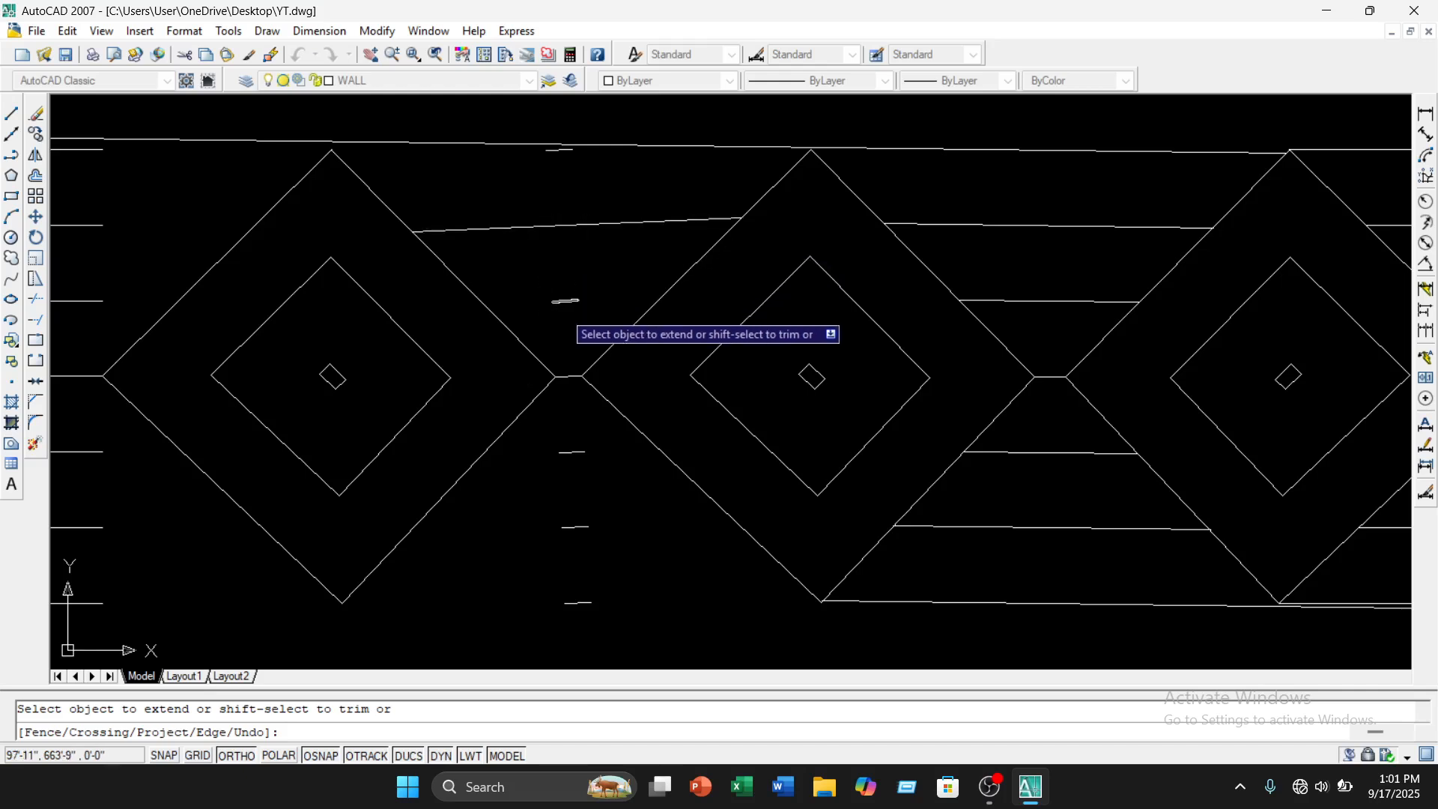
click(558, 302)
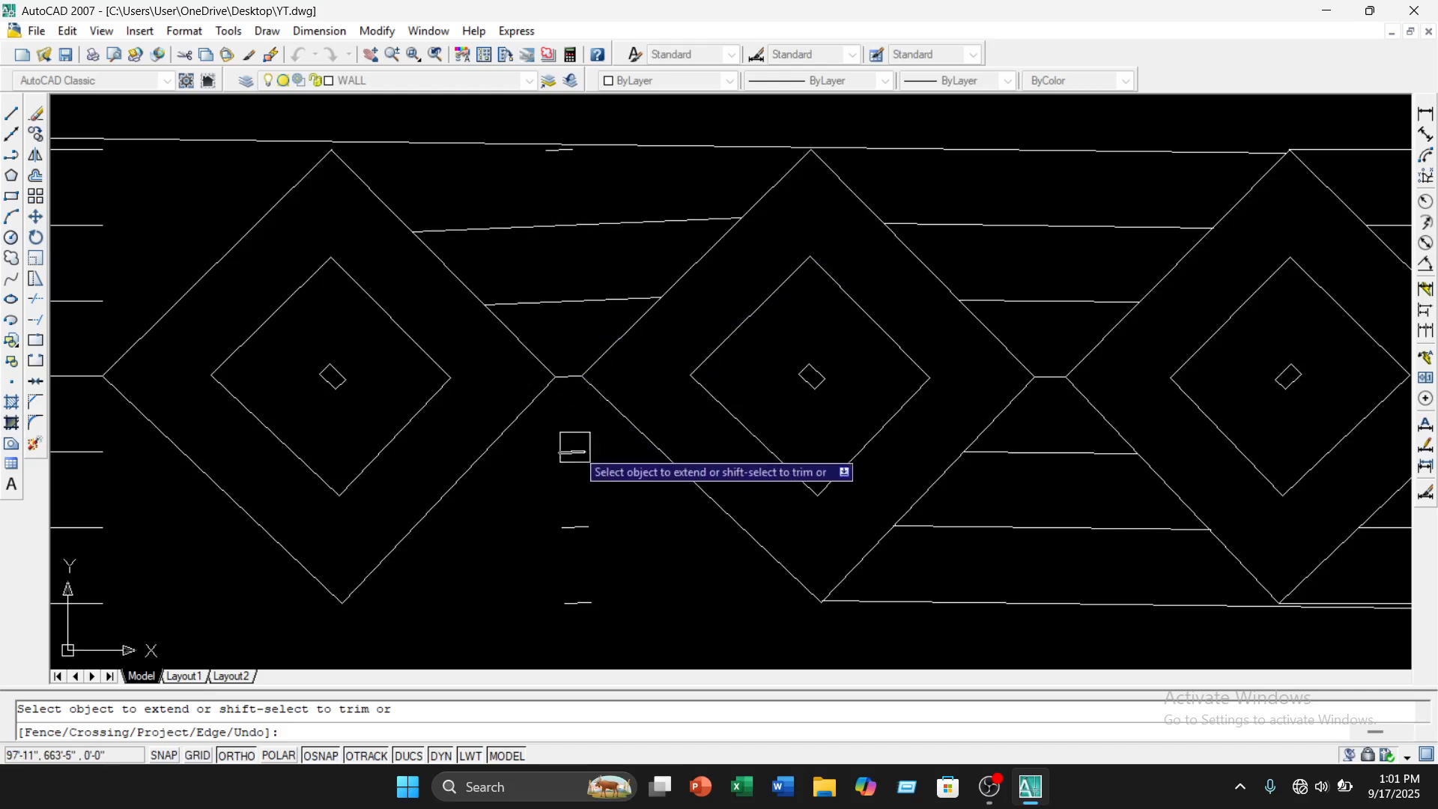
click(578, 452)
click(575, 527)
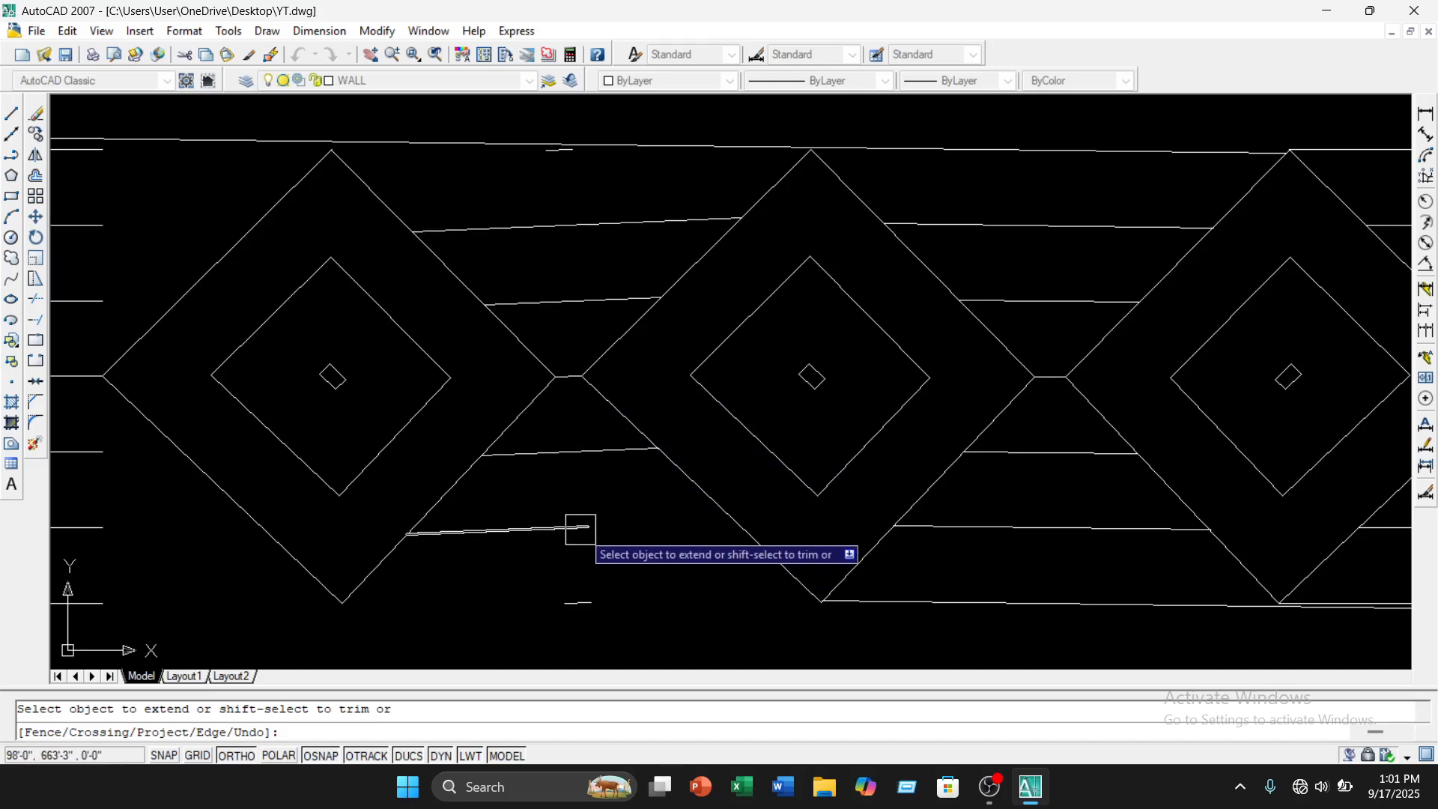
click(581, 529)
click(583, 602)
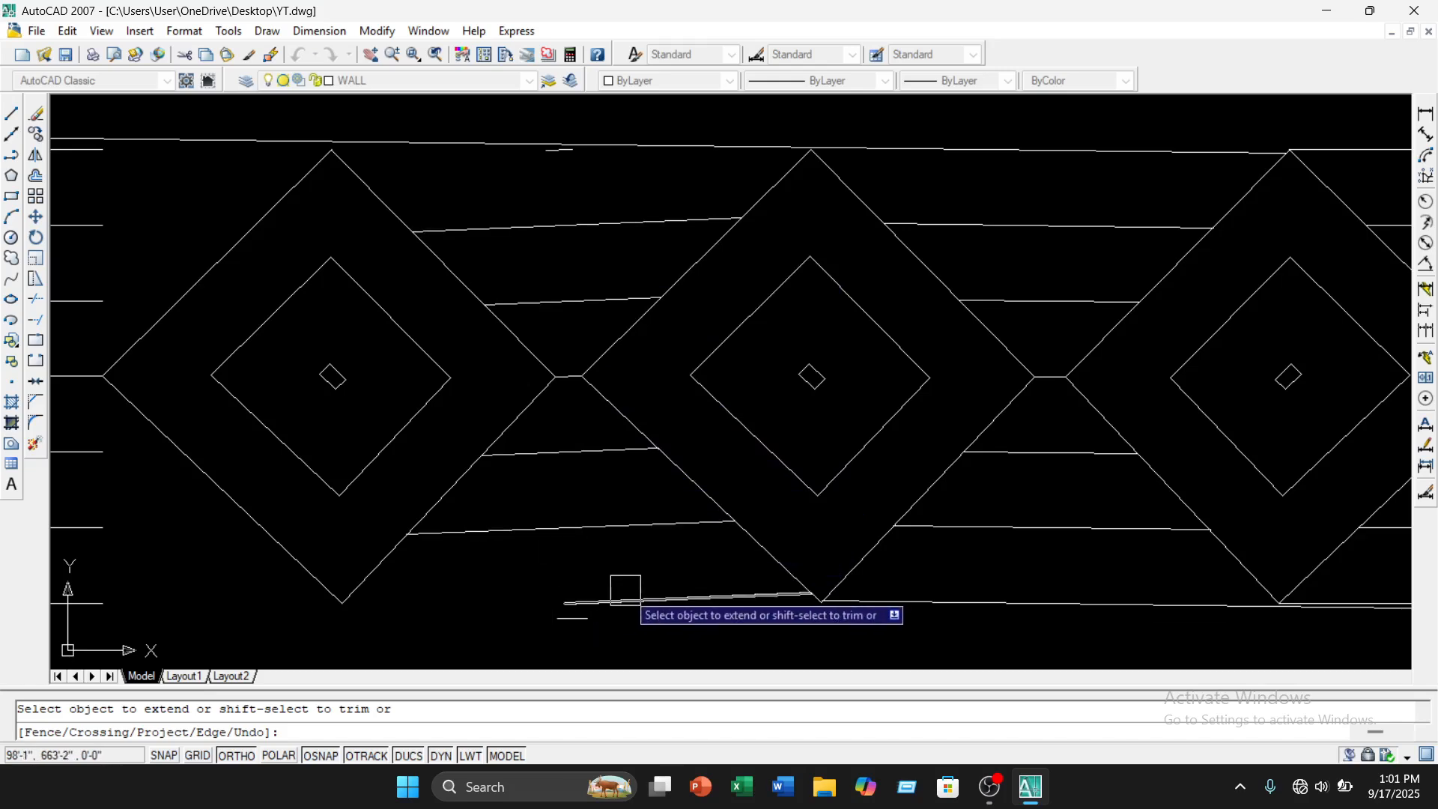
Try to extend the lowest line between the left and middle diamonds to the left diamond's lower corner
click(589, 626)
click(588, 593)
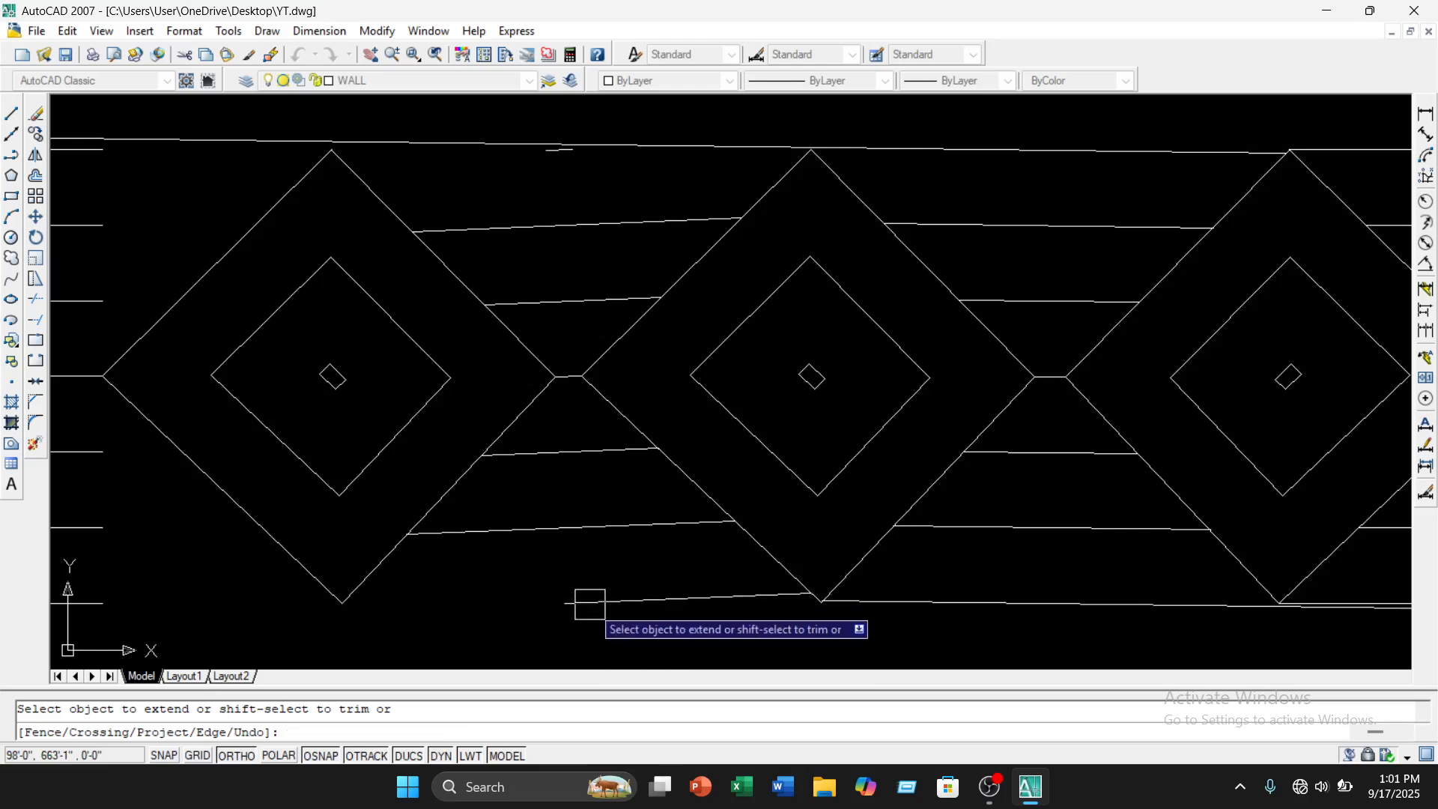
click(550, 529)
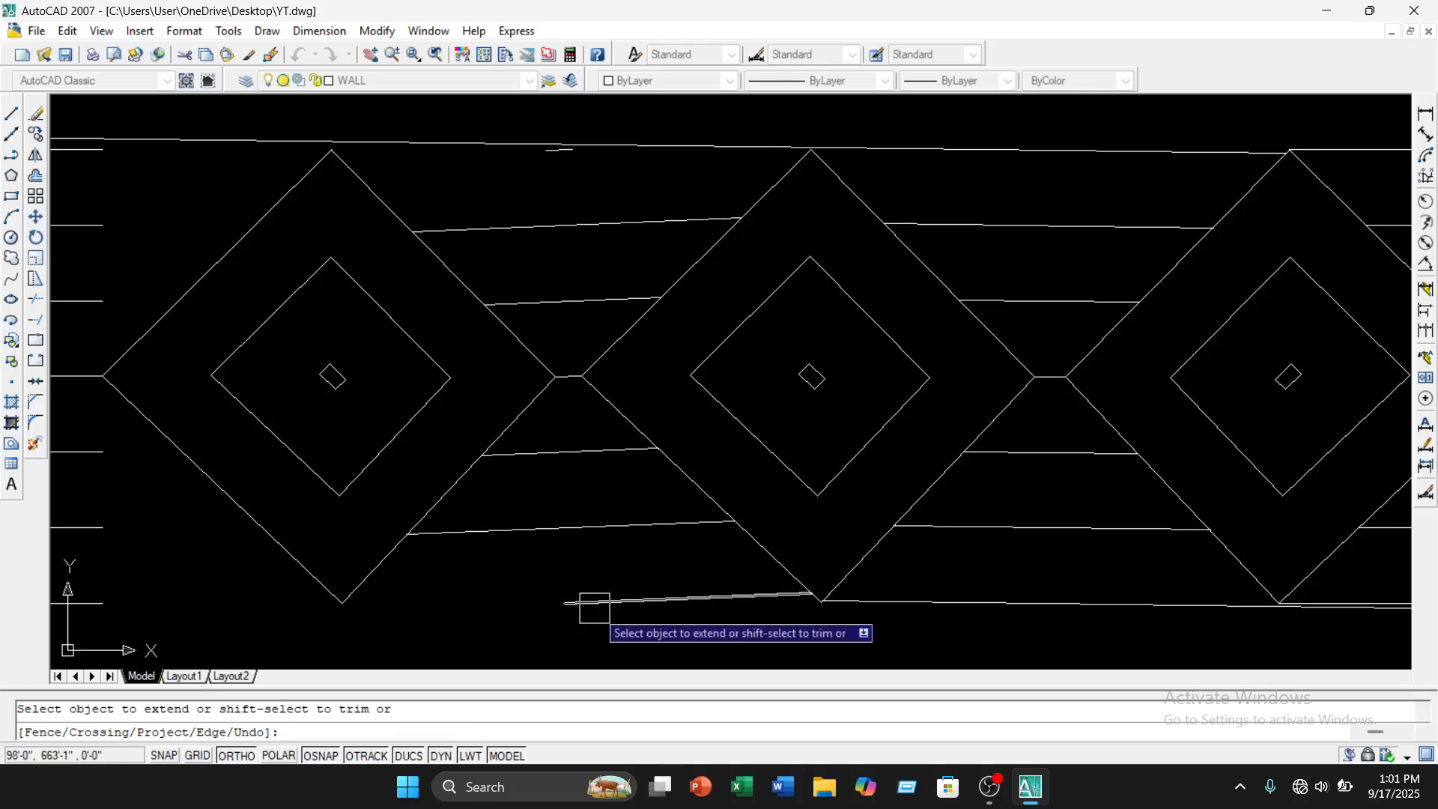
Extend the six offset lines beside the left post to the edges of the left diamond
scroll(588, 599, down, 4)
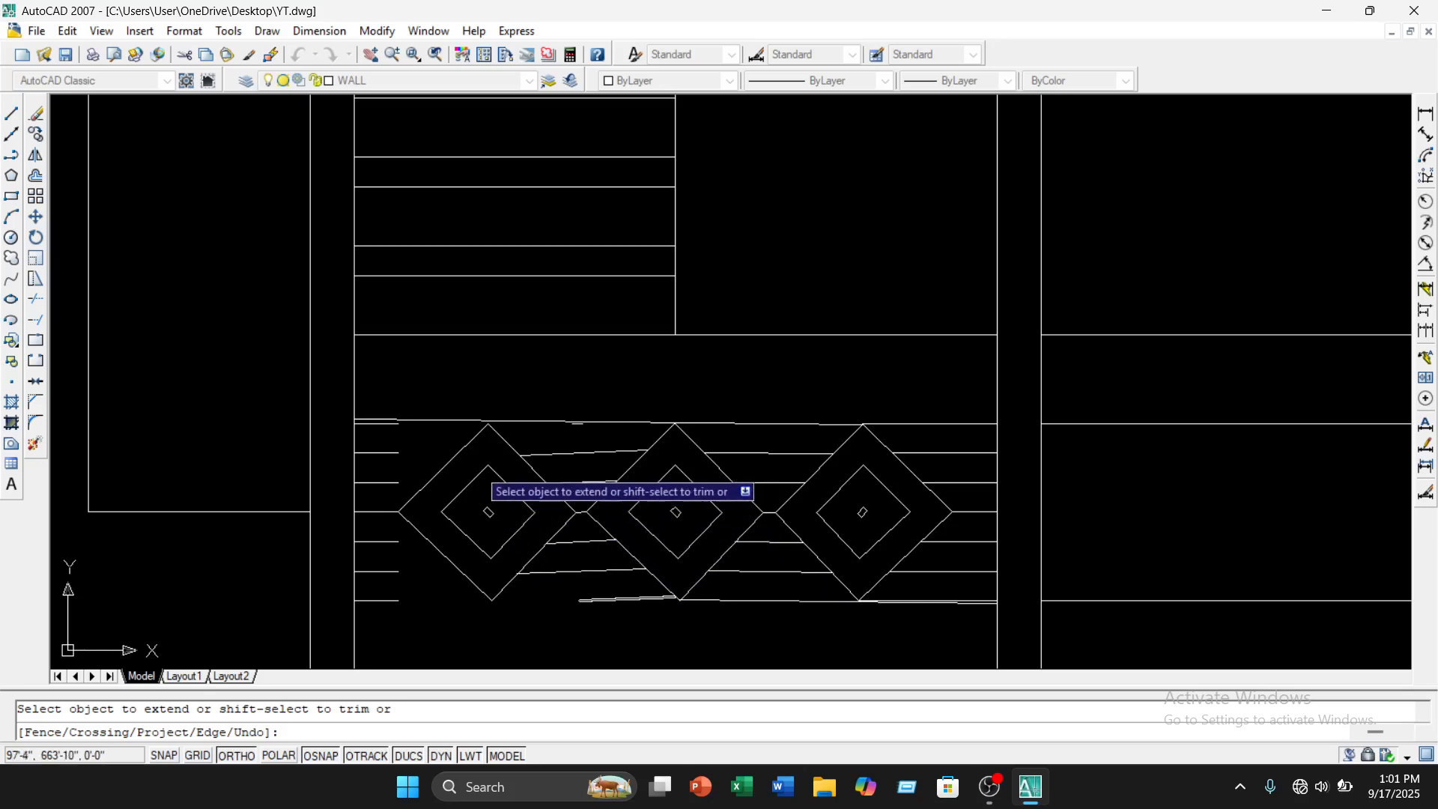
scroll(375, 430, up, 3)
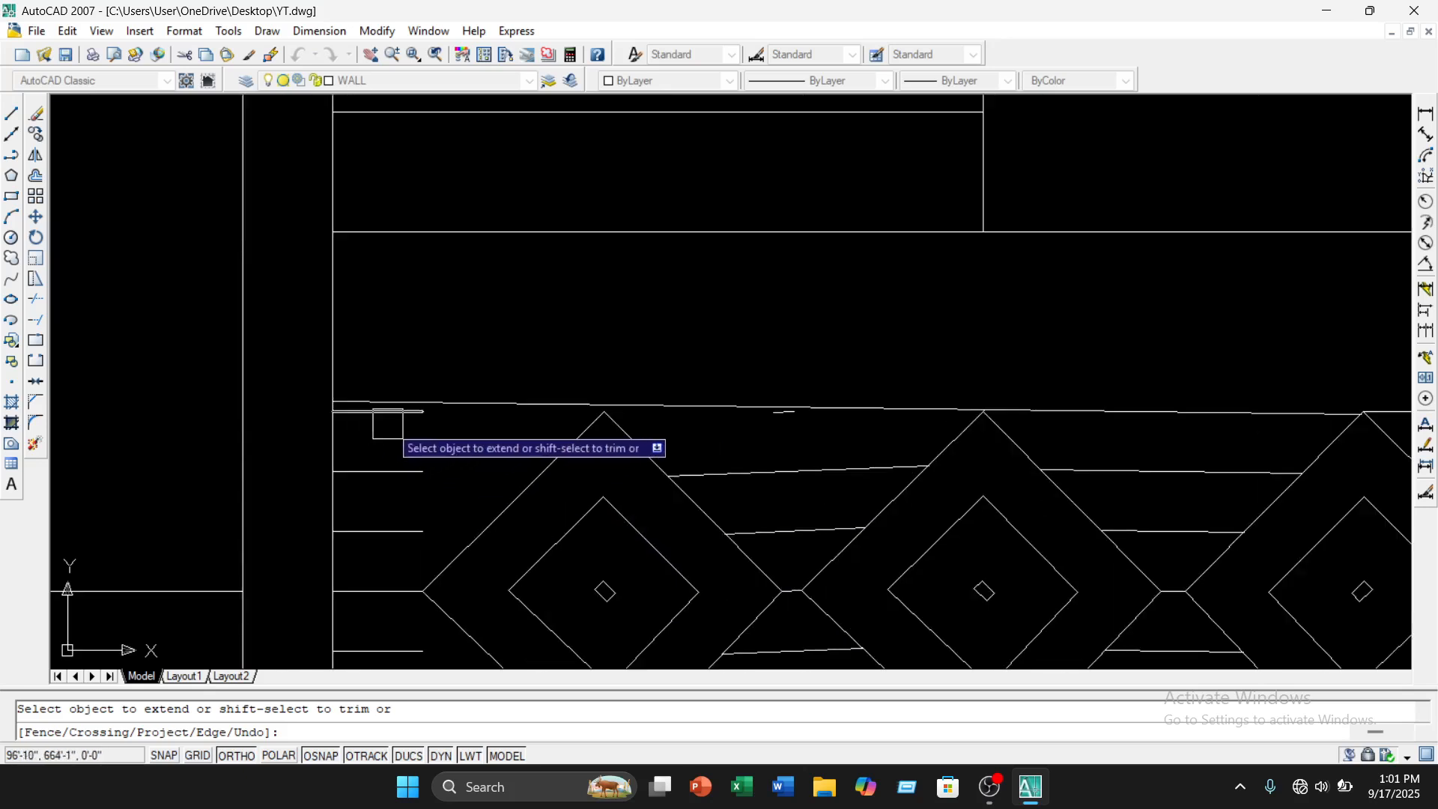
click(388, 471)
click(390, 531)
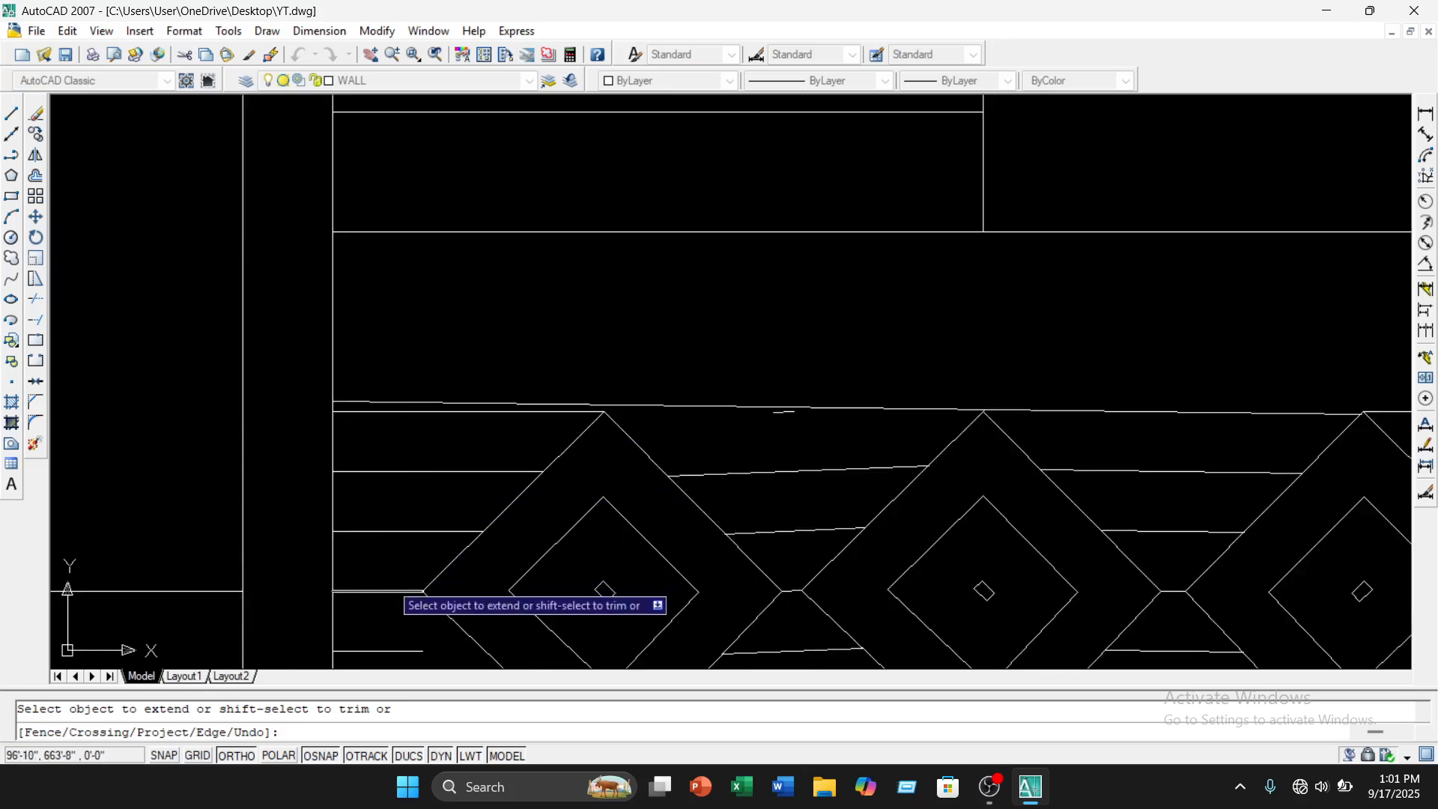
middle_drag(390, 584, 413, 418)
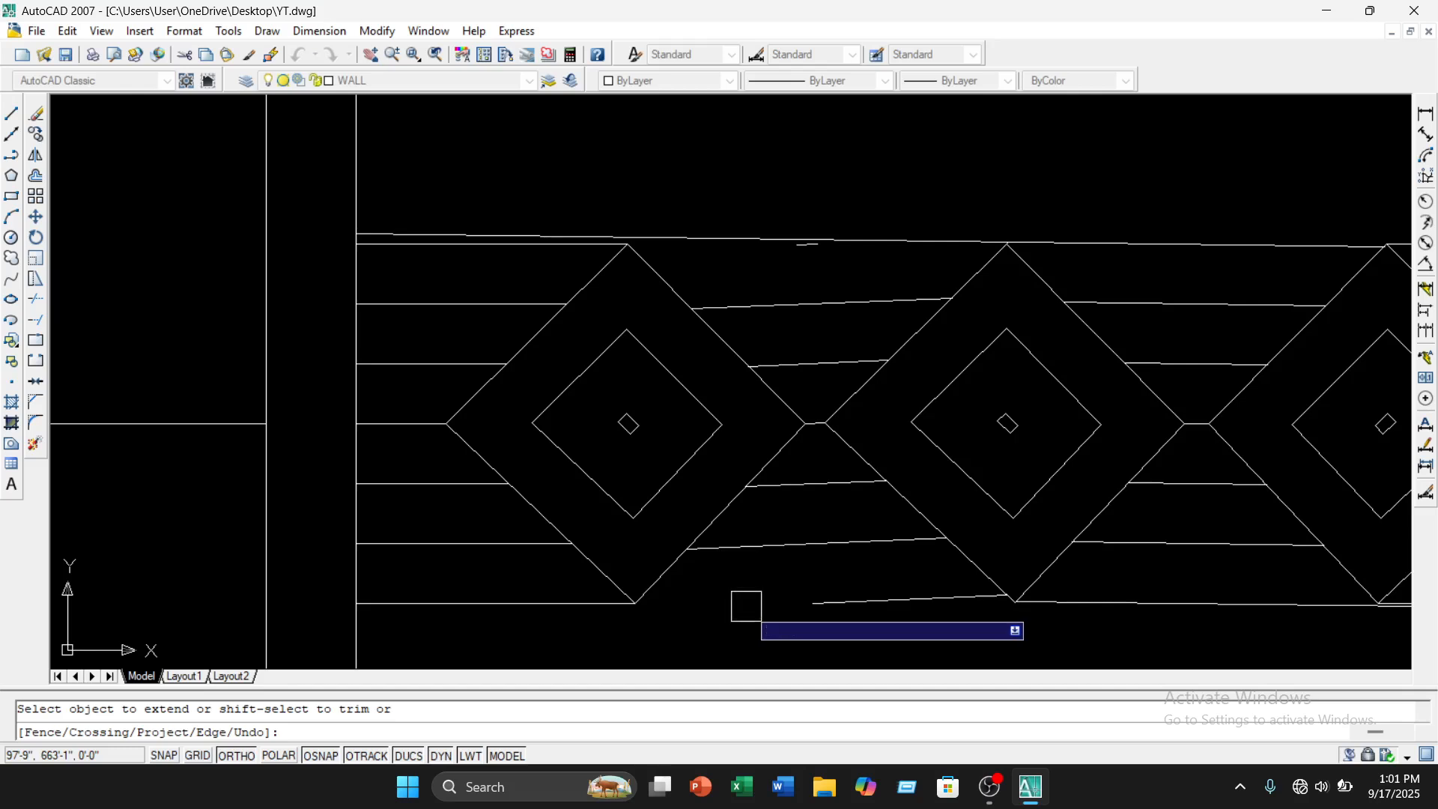
key(Escape)
click(796, 603)
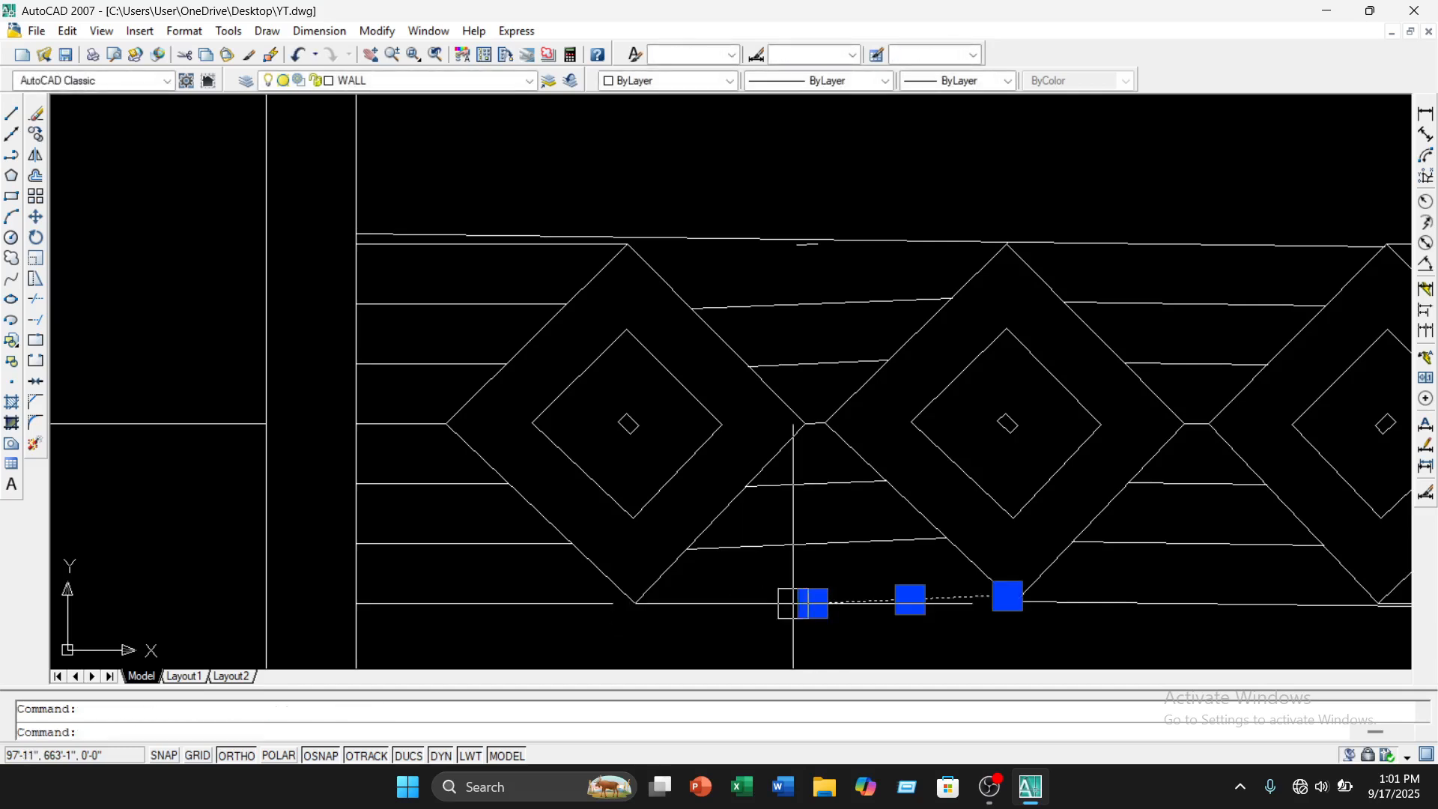
click(11, 114)
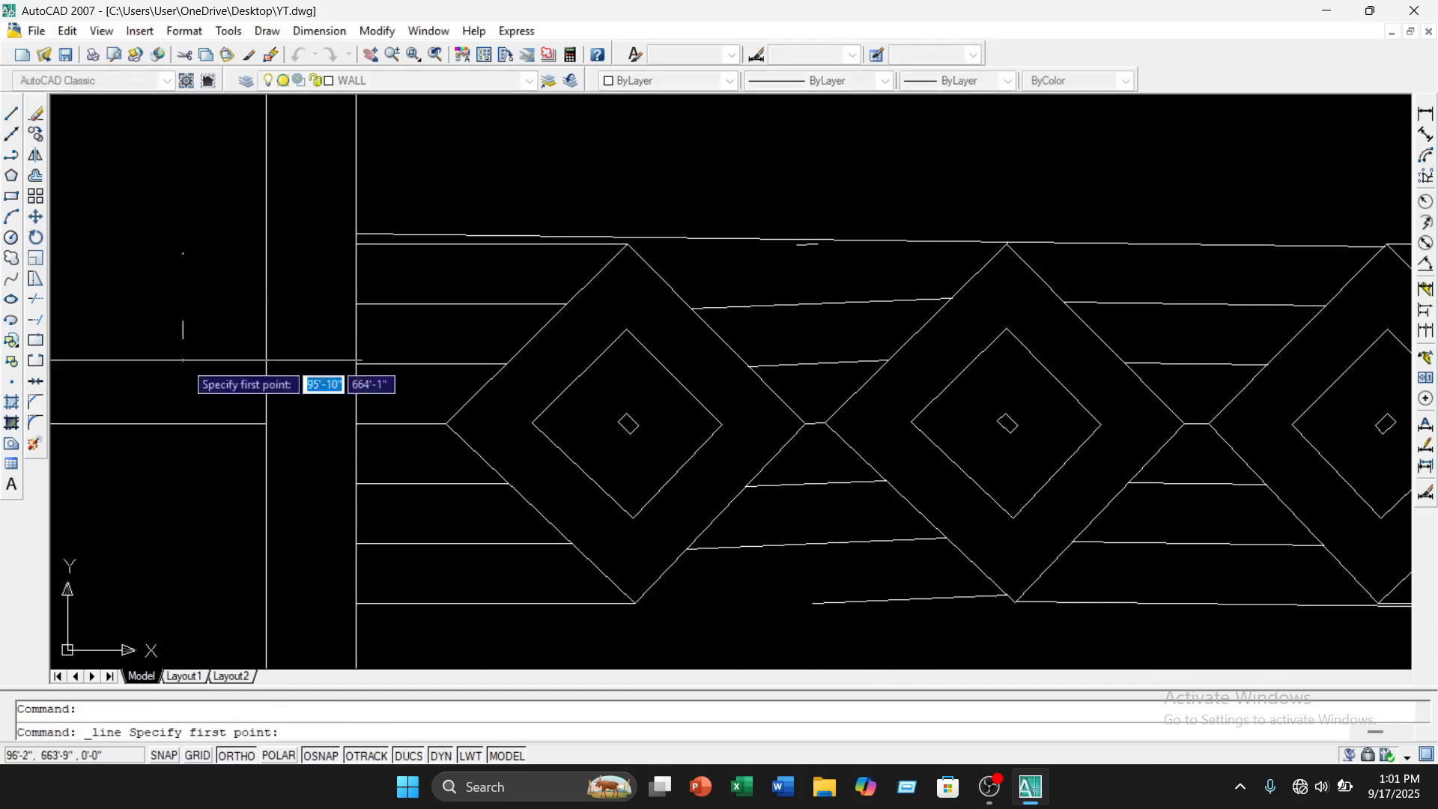
click(899, 630)
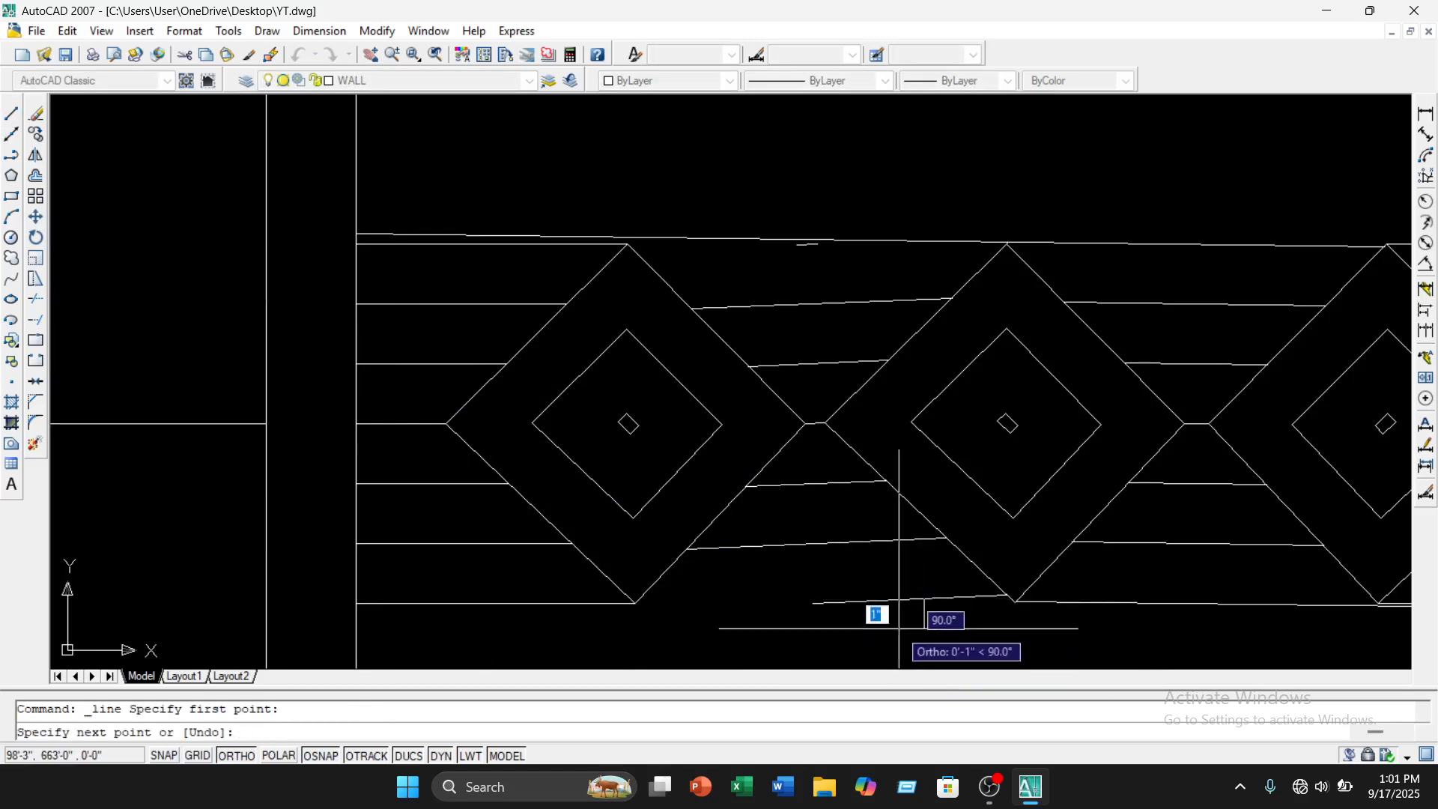
key(Escape)
Replace the lowest short line between the left and middle diamonds with a new line joining their lower corners
click(876, 599)
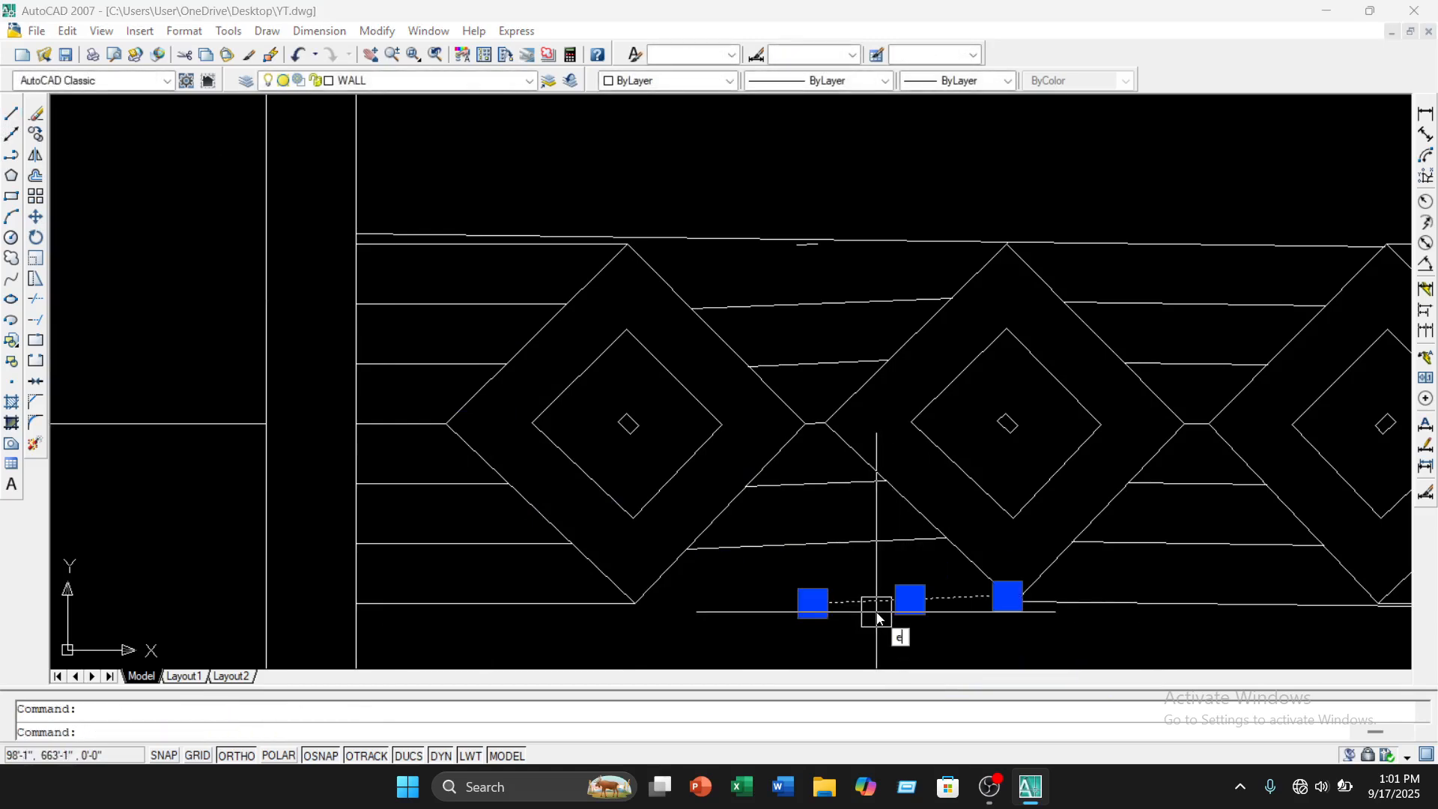
key(Delete)
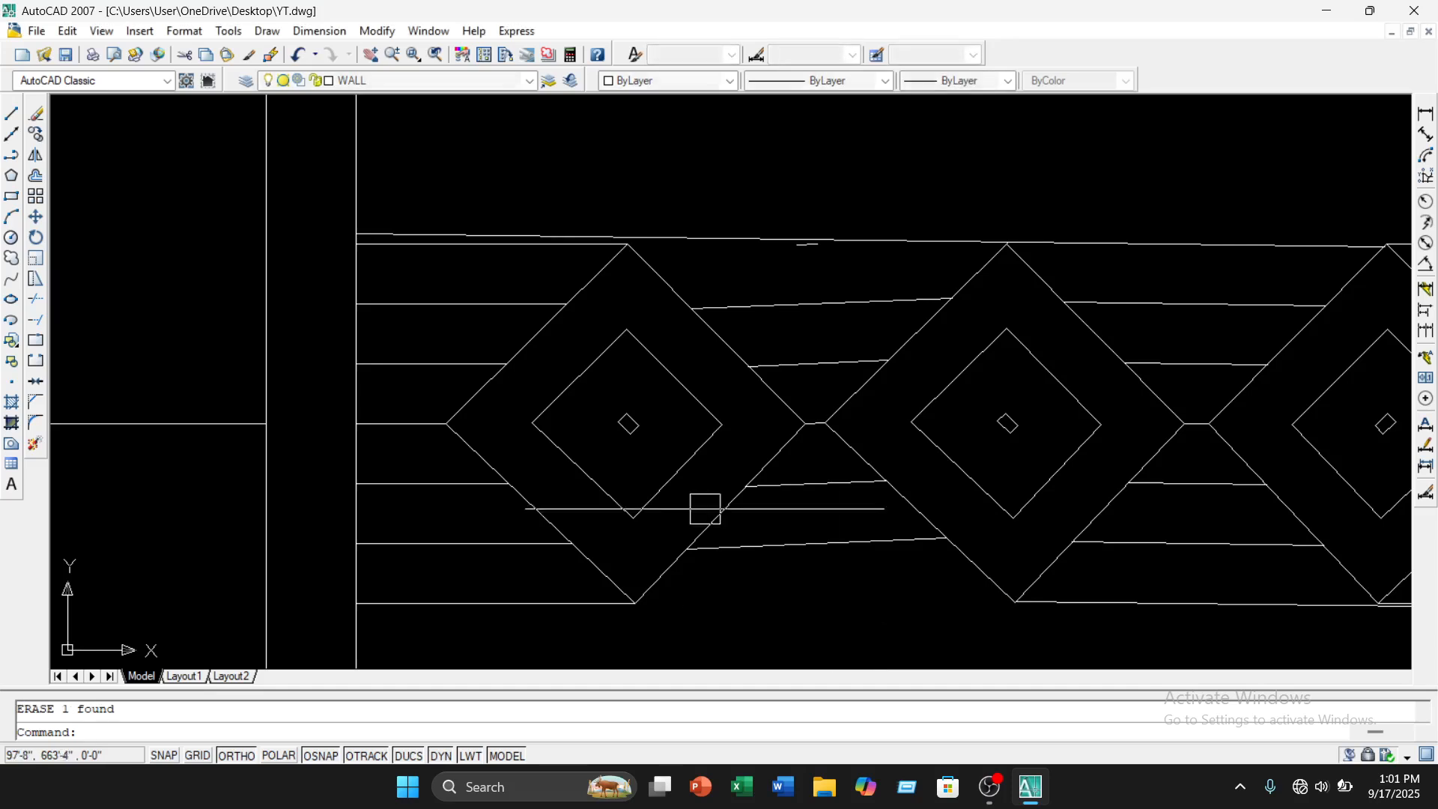
click(11, 114)
click(1015, 602)
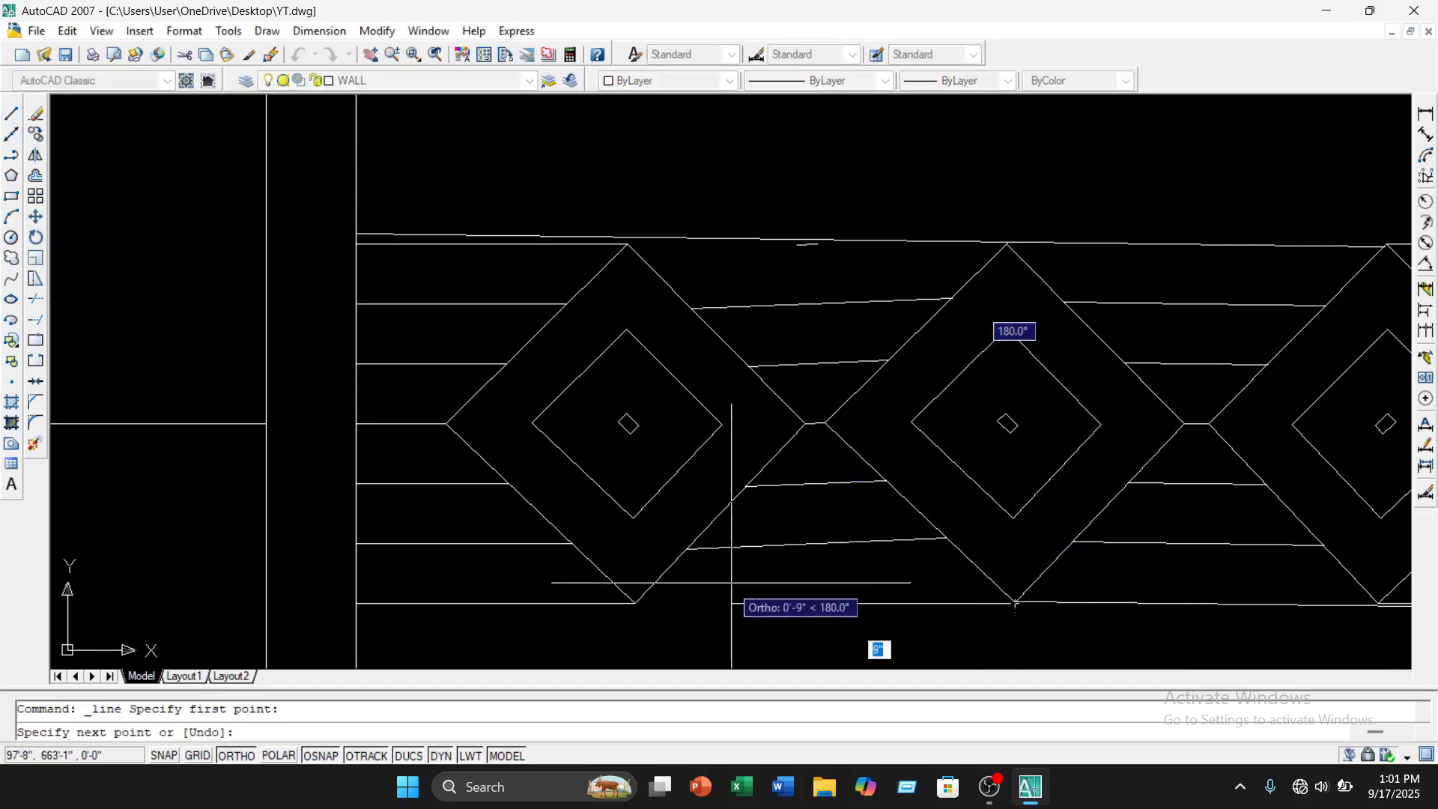
click(635, 603)
key(Escape)
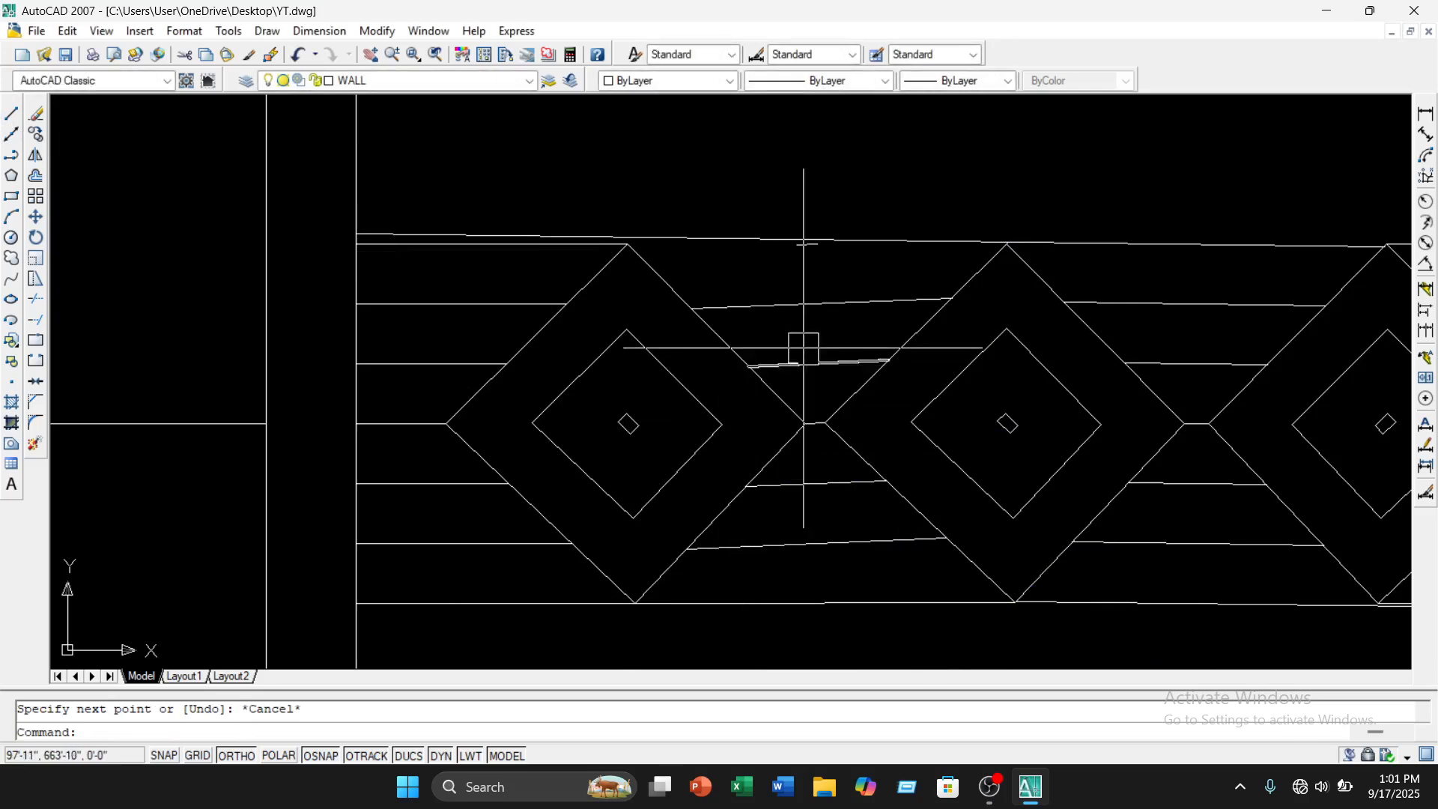
Erase the short stub between the tops of the left and middle diamonds and the slanted line running above the diamonds
scroll(814, 252, up, 4)
click(803, 245)
text(e)
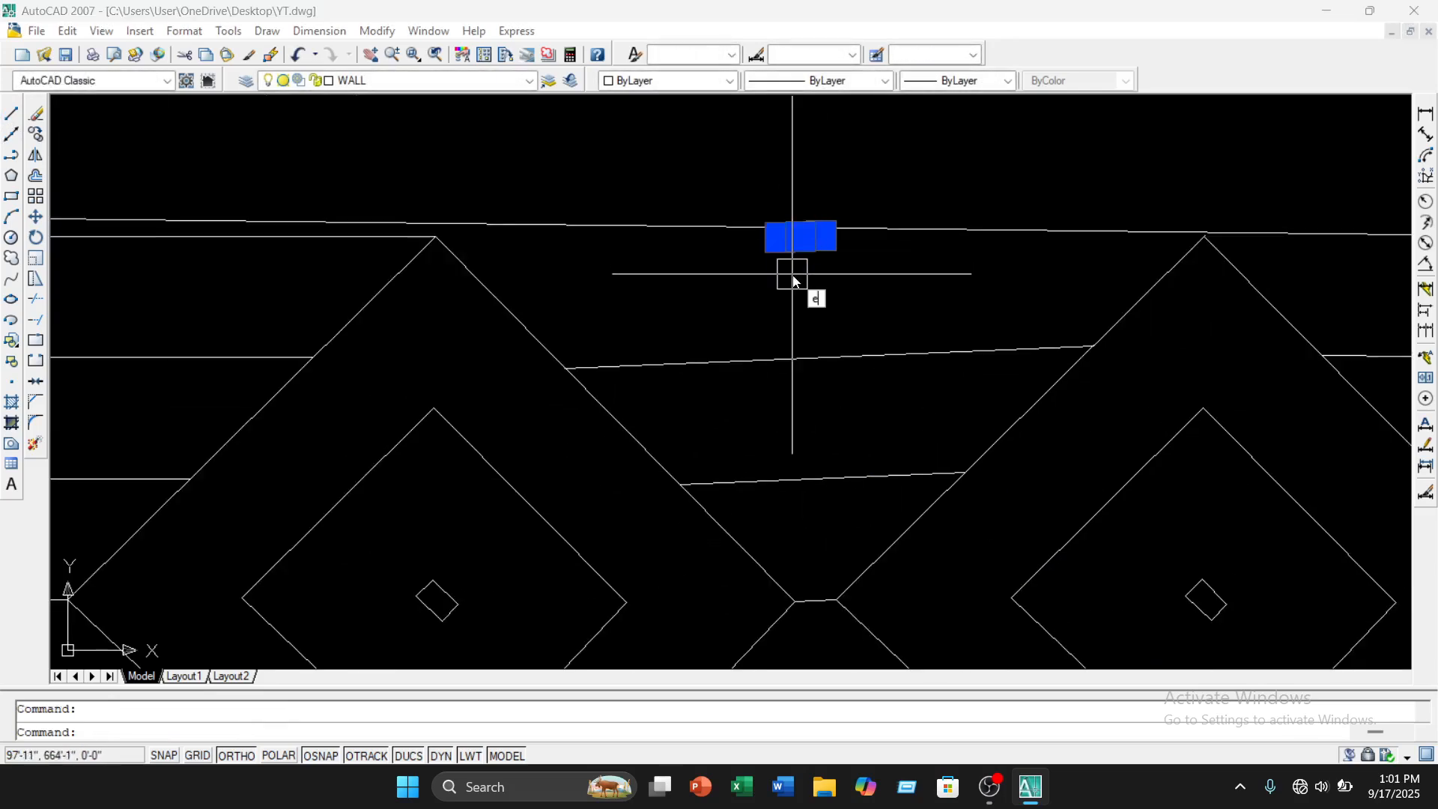
key(Return)
scroll(792, 277, down, 3)
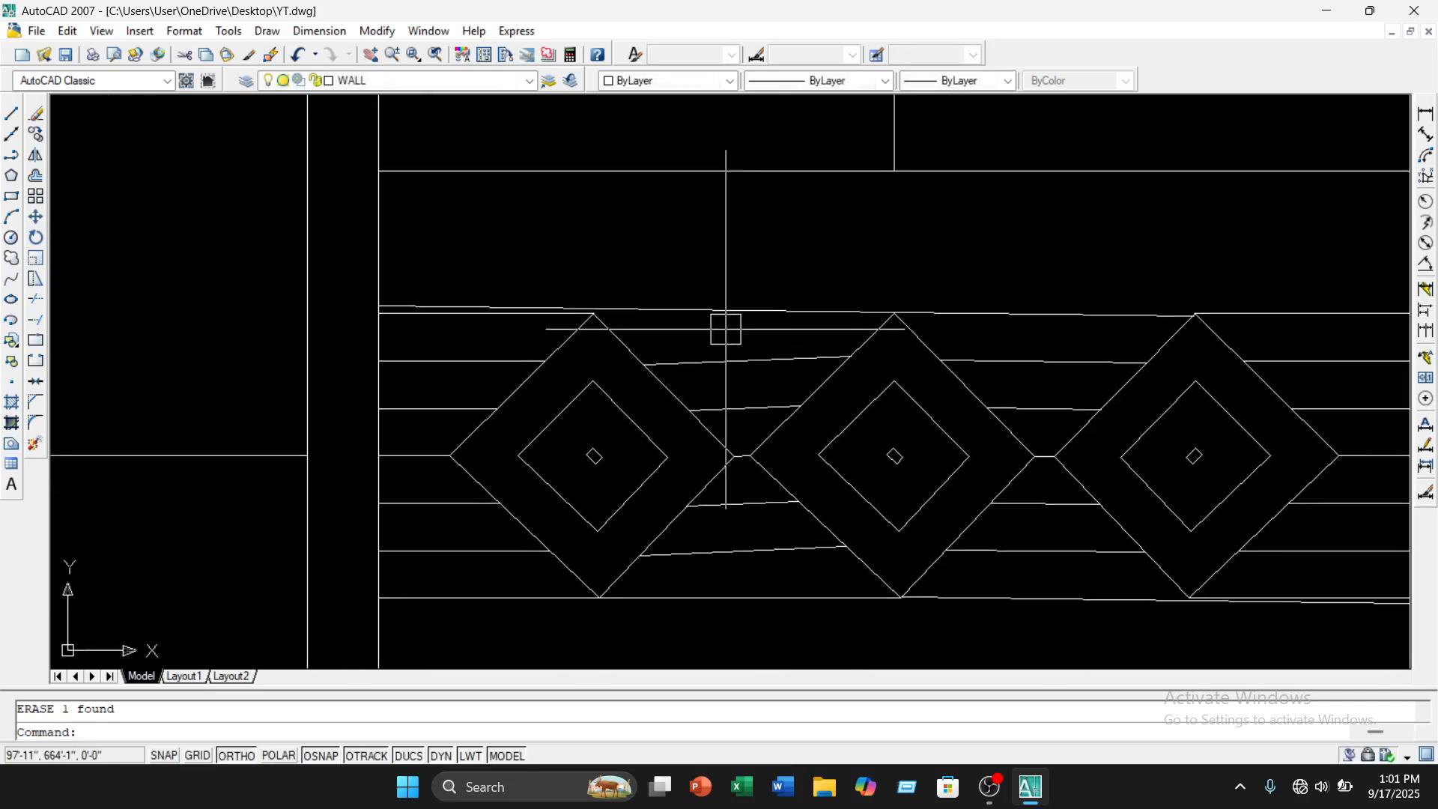
click(725, 310)
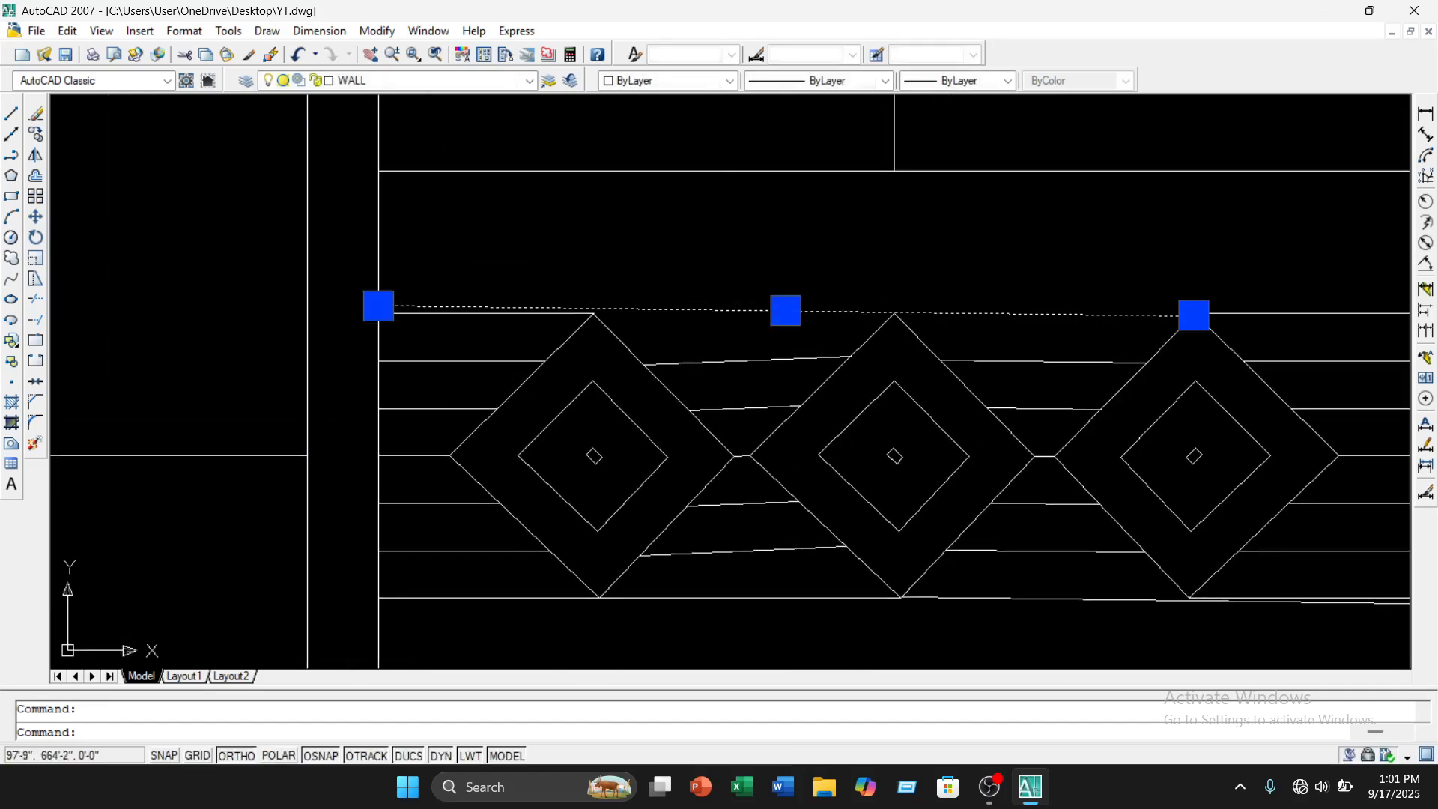
click(37, 116)
Extend the line at the left diamond's top corner across to the right diamond's top and over the left post
middle_drag(505, 278, 370, 318)
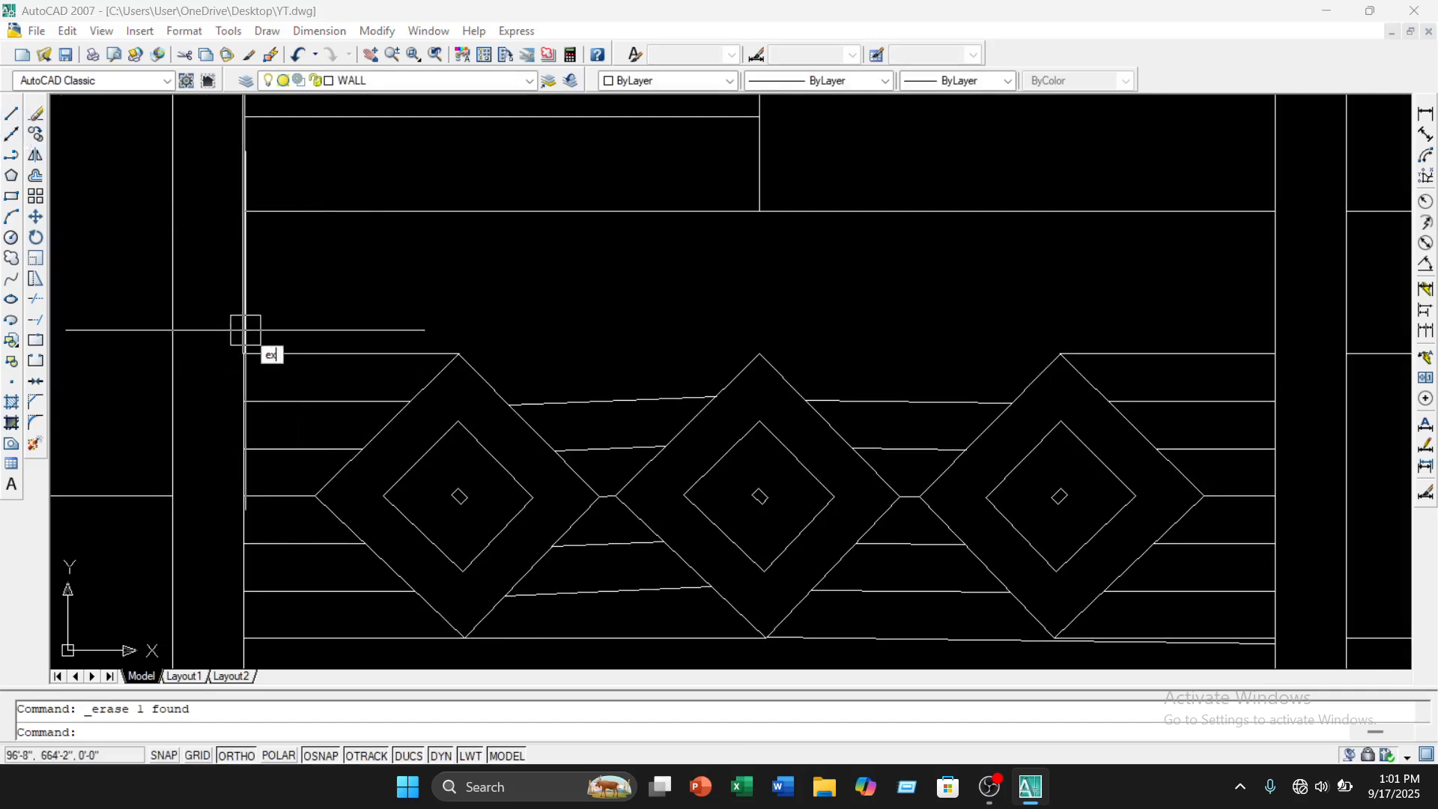
key(Return)
key(Return)
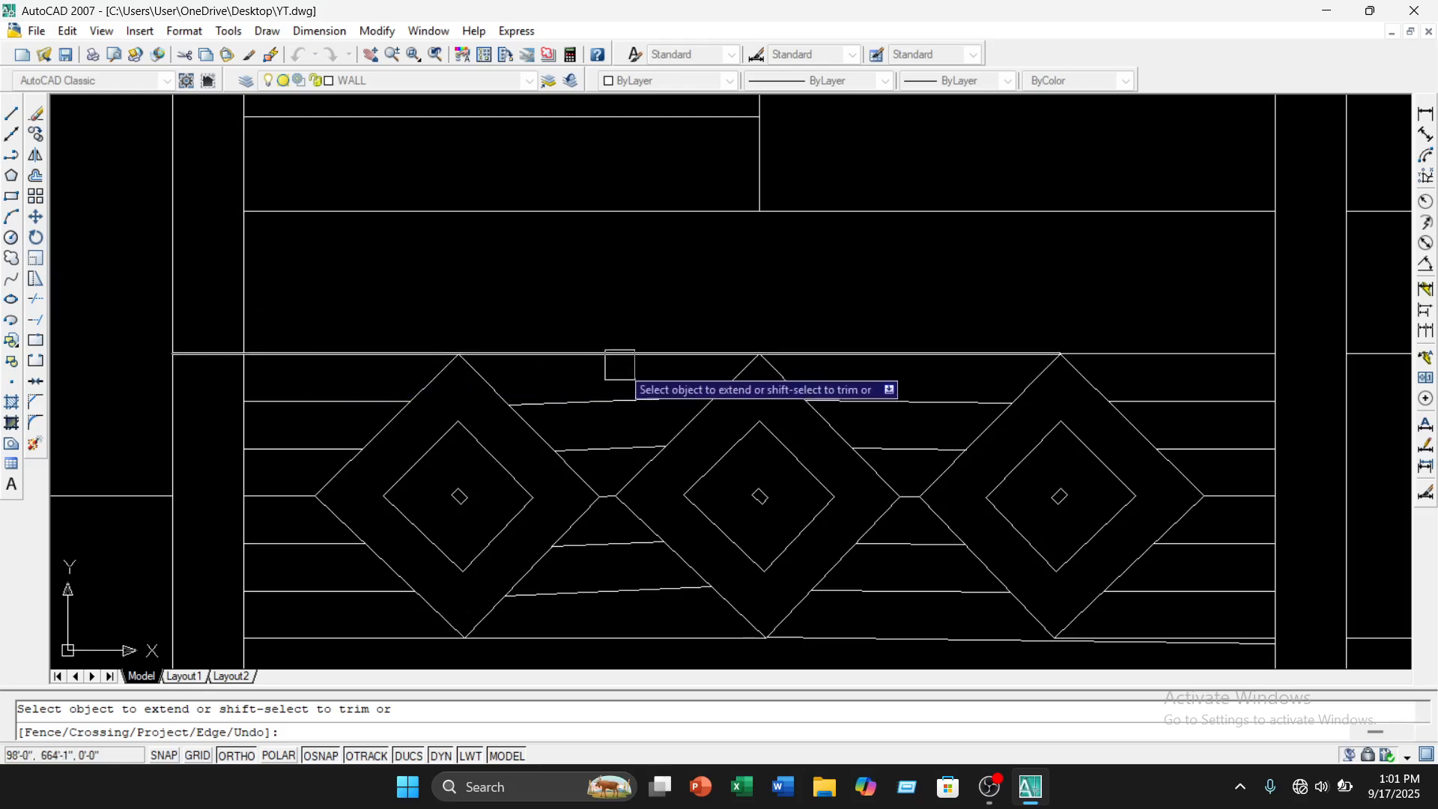
key(Escape)
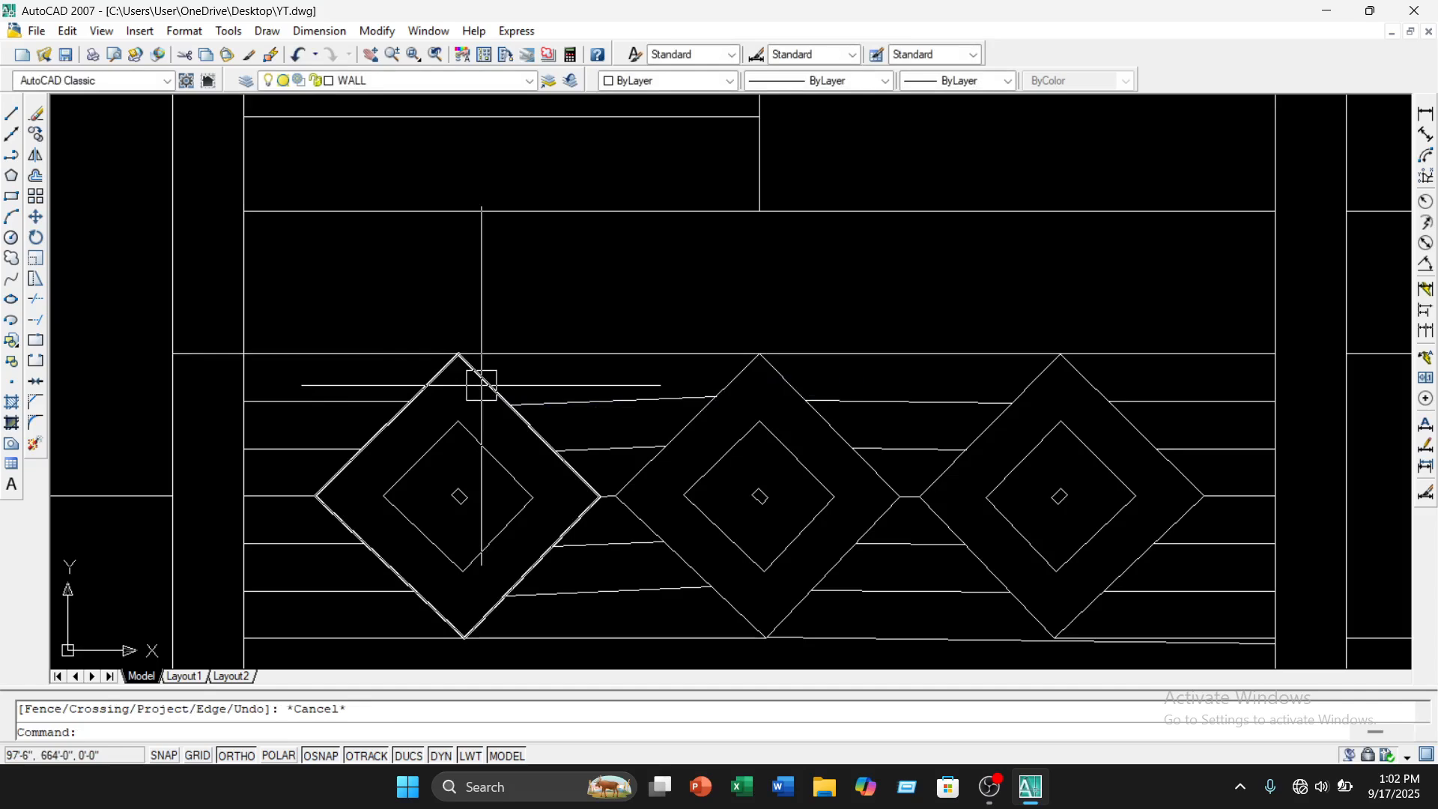
Trim the part of the diamond panel's top line that crosses the left post
text(tr)
key(Return)
key(Return)
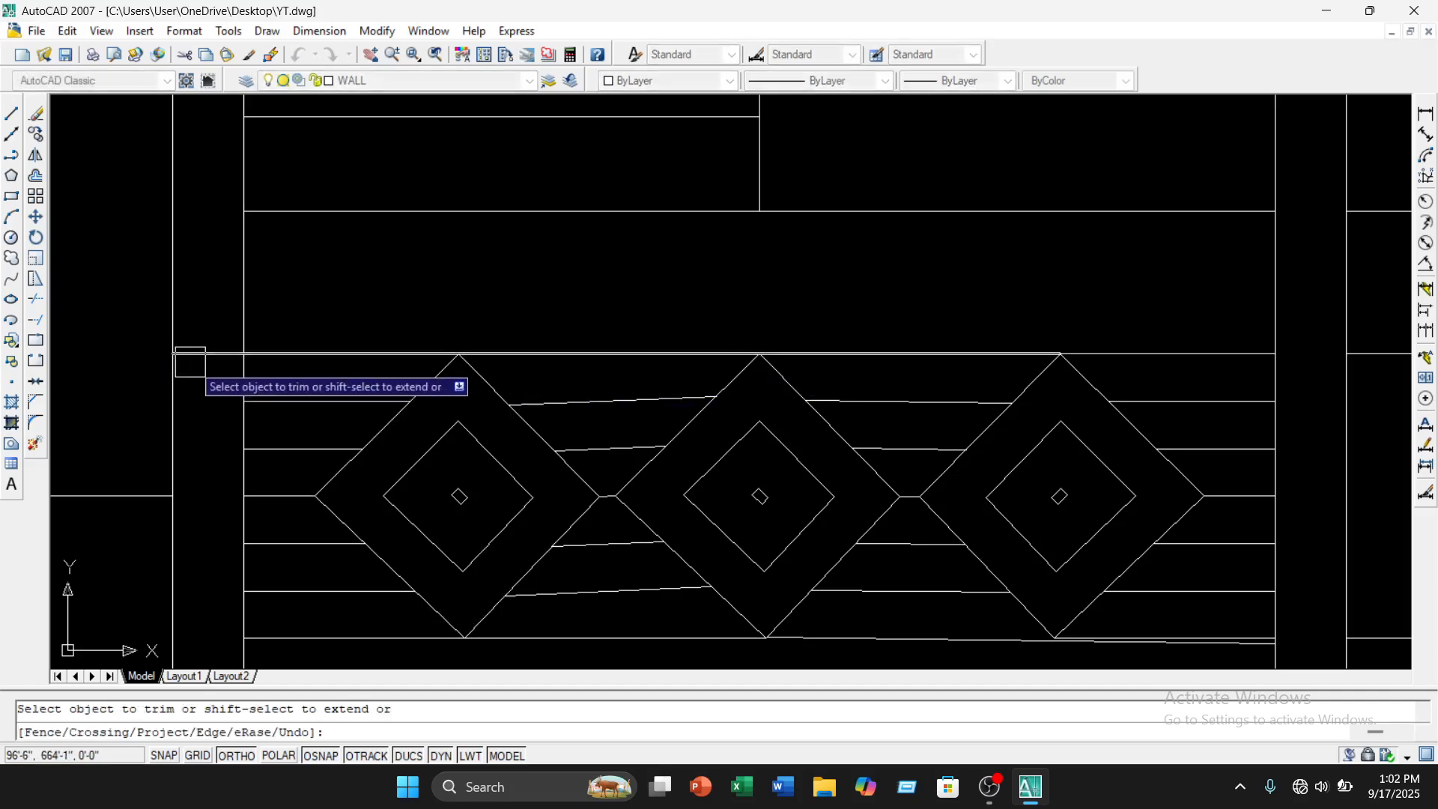
scroll(193, 356, down, 5)
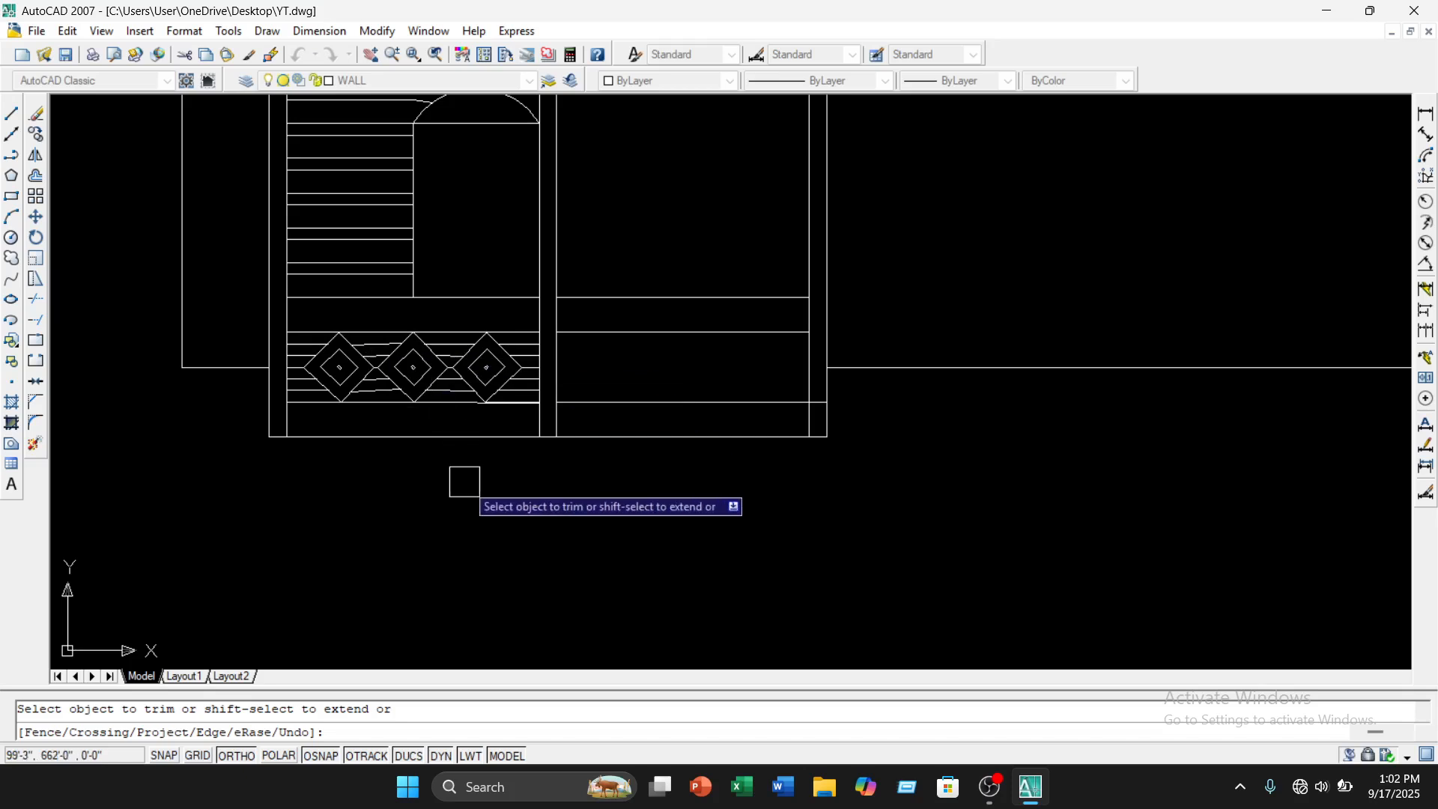
key(Escape)
Examine the left bay's diamond panel, horizontal slats and arched opening, along with the surrounding frame of the elevation
scroll(411, 359, up, 3)
scroll(517, 417, down, 2)
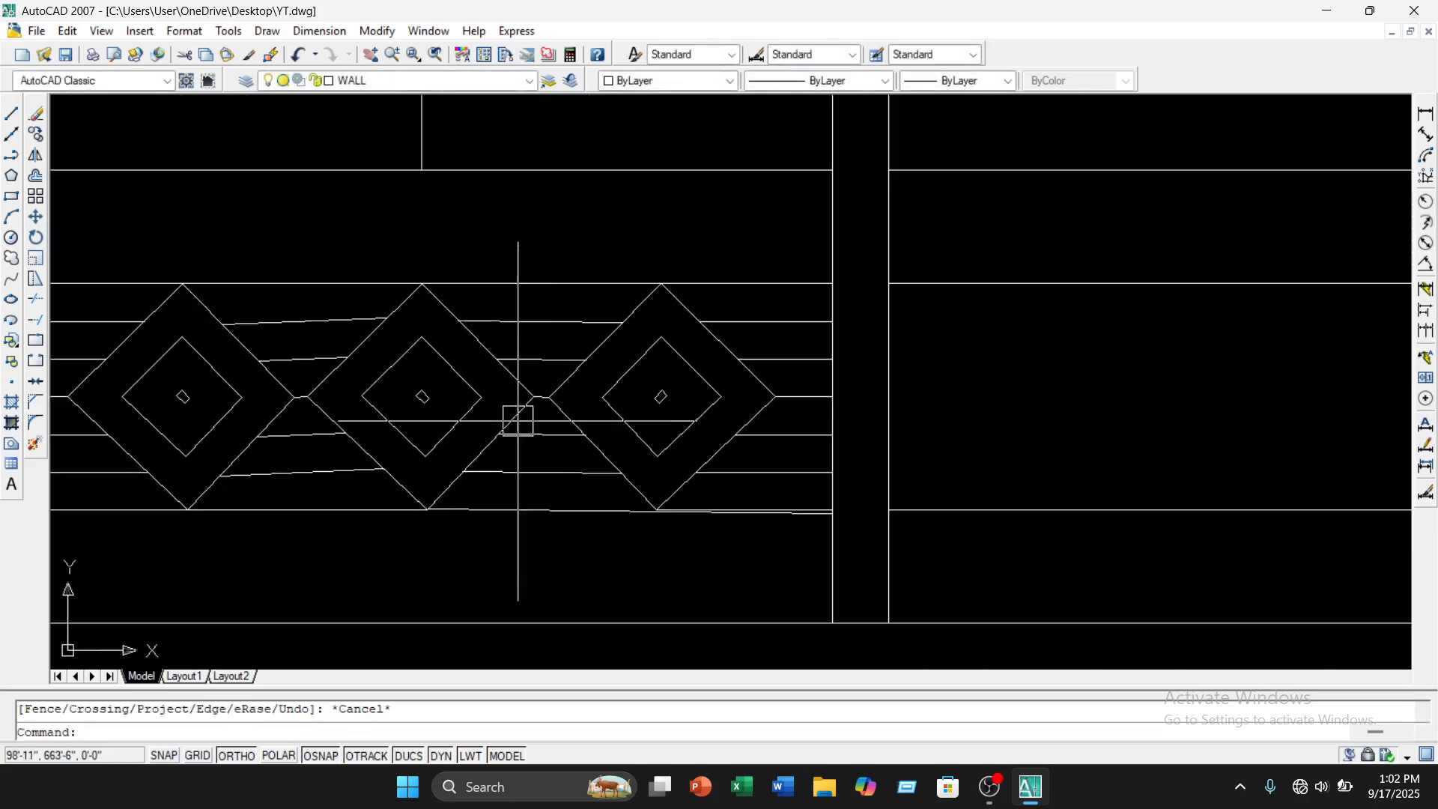
scroll(579, 378, down, 2)
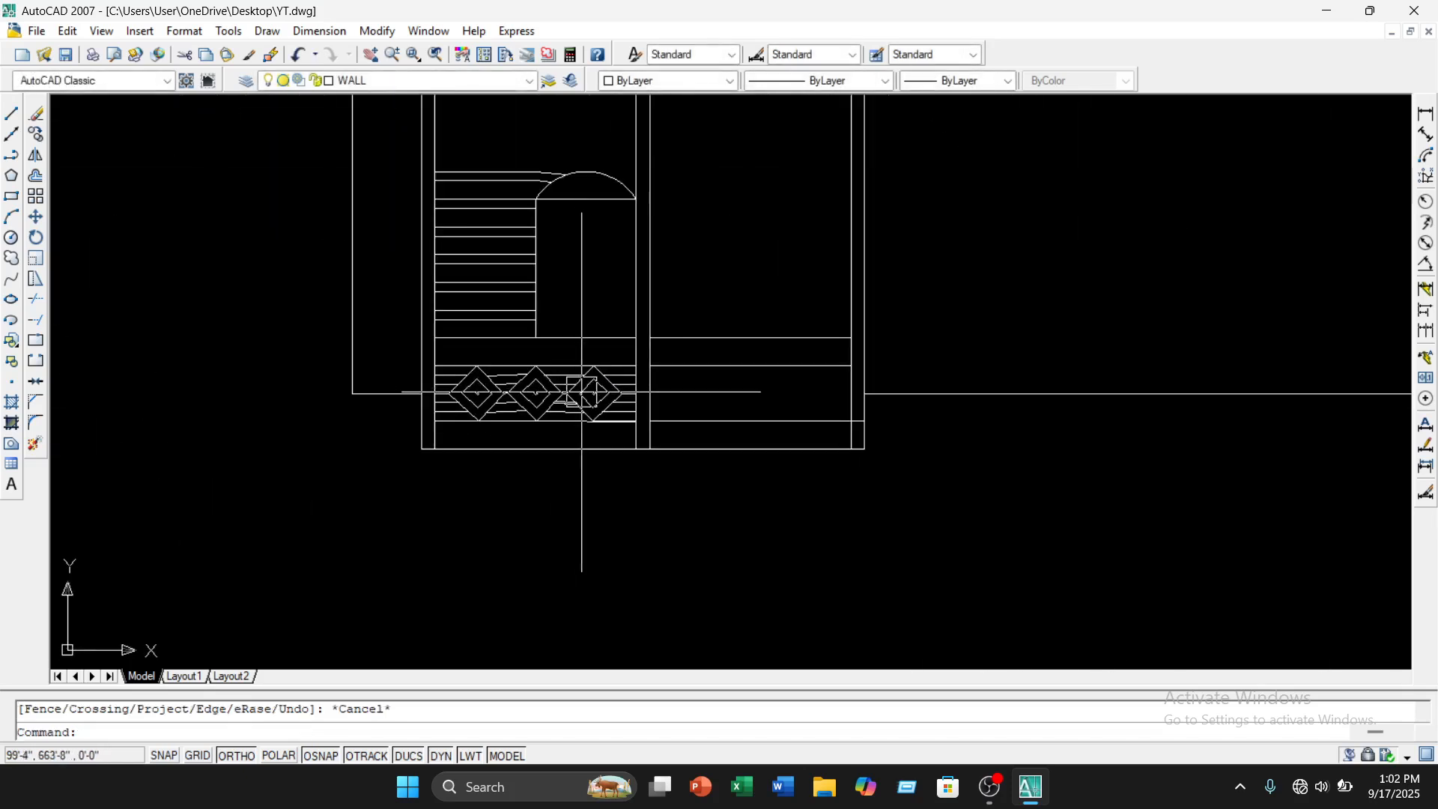
scroll(577, 408, down, 3)
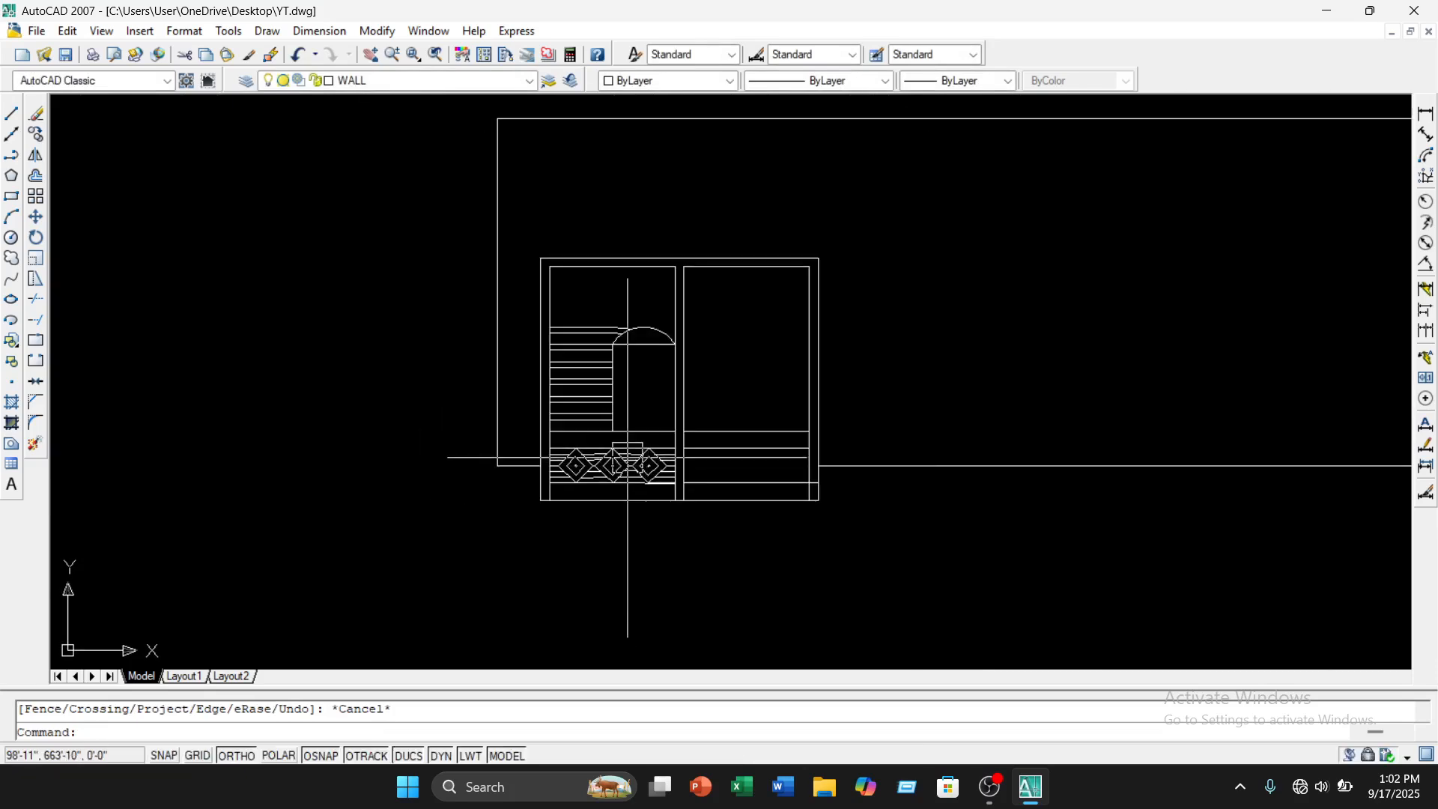
middle_drag(623, 372, 625, 423)
scroll(607, 370, up, 4)
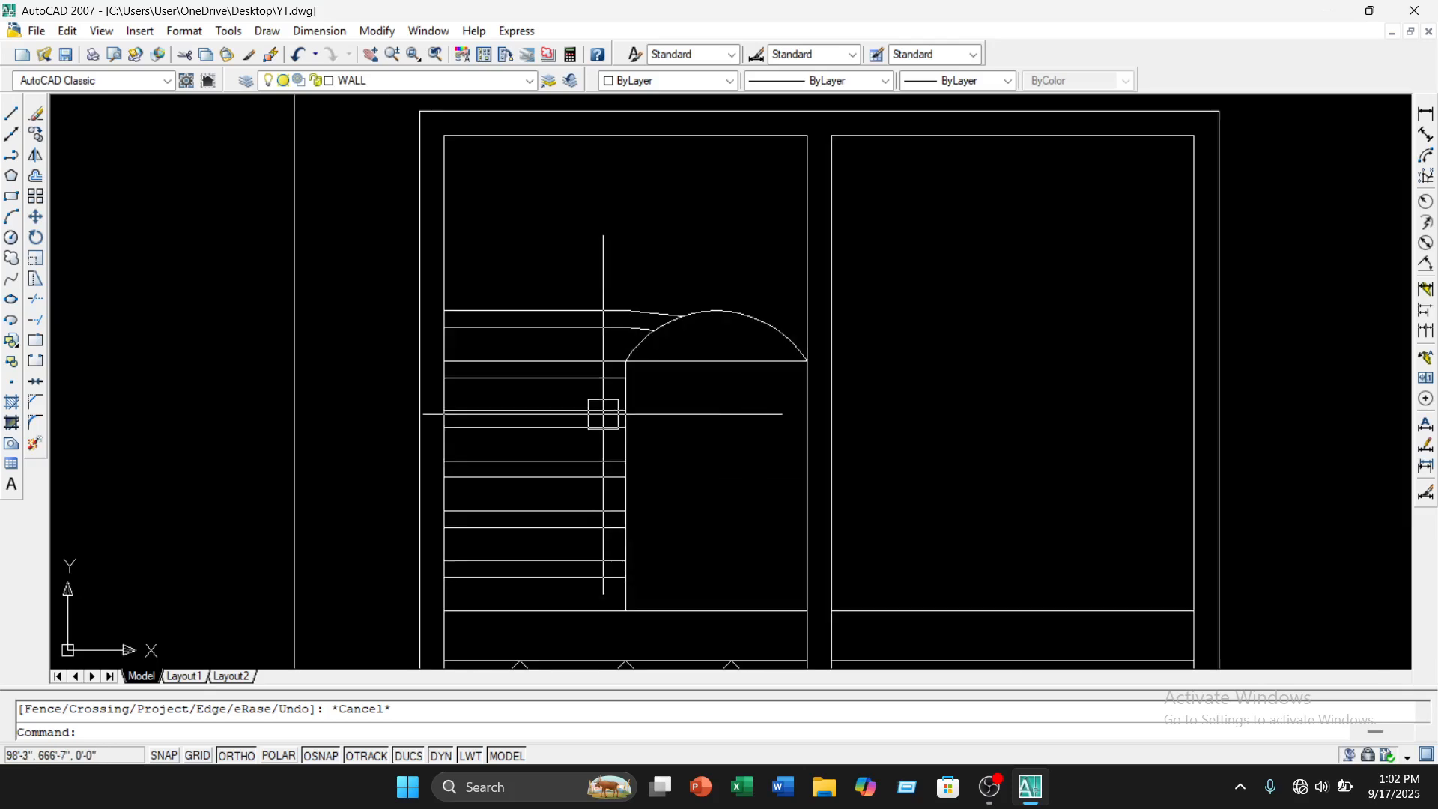
scroll(604, 414, down, 2)
scroll(669, 327, up, 2)
scroll(669, 340, down, 2)
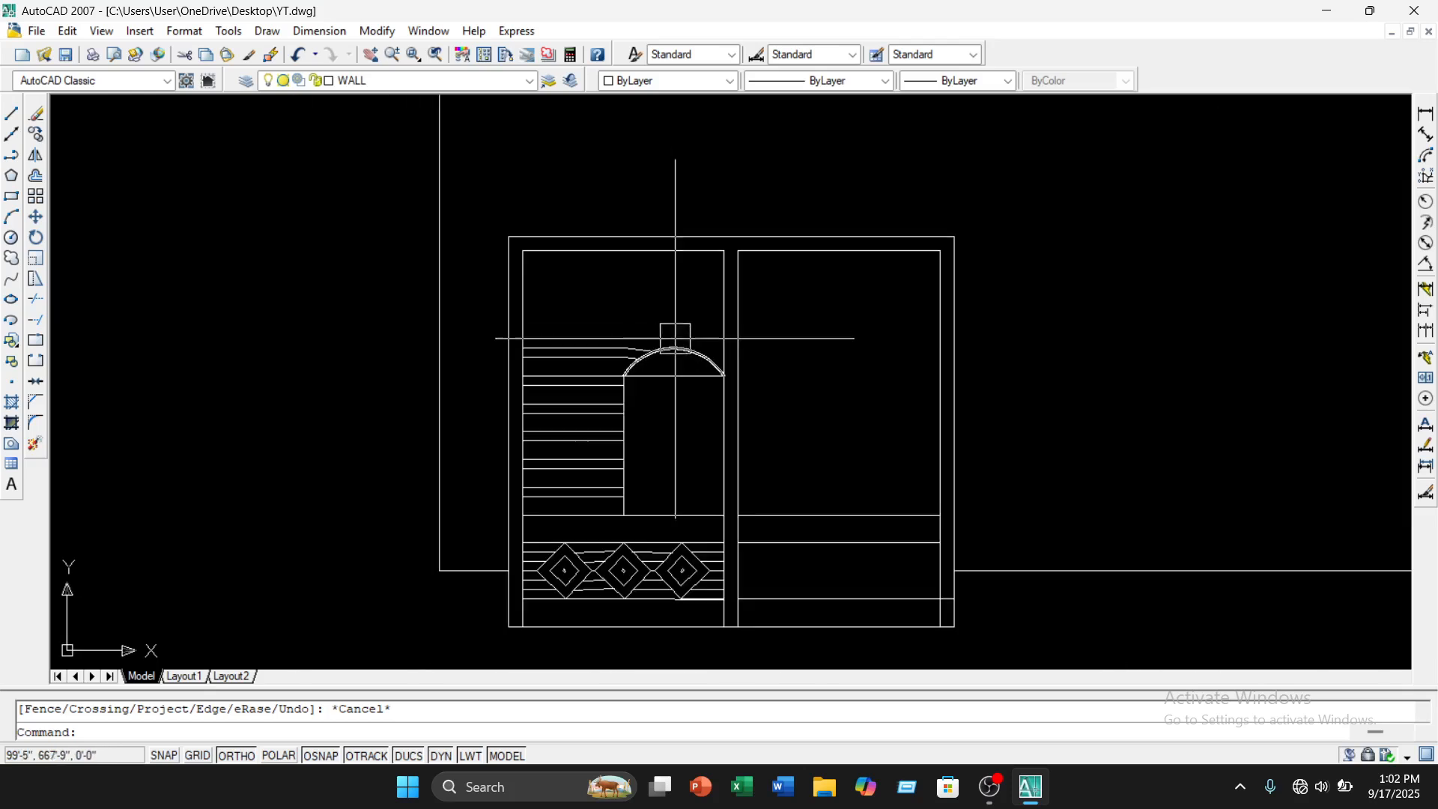
middle_drag(638, 299, 659, 346)
scroll(686, 378, down, 2)
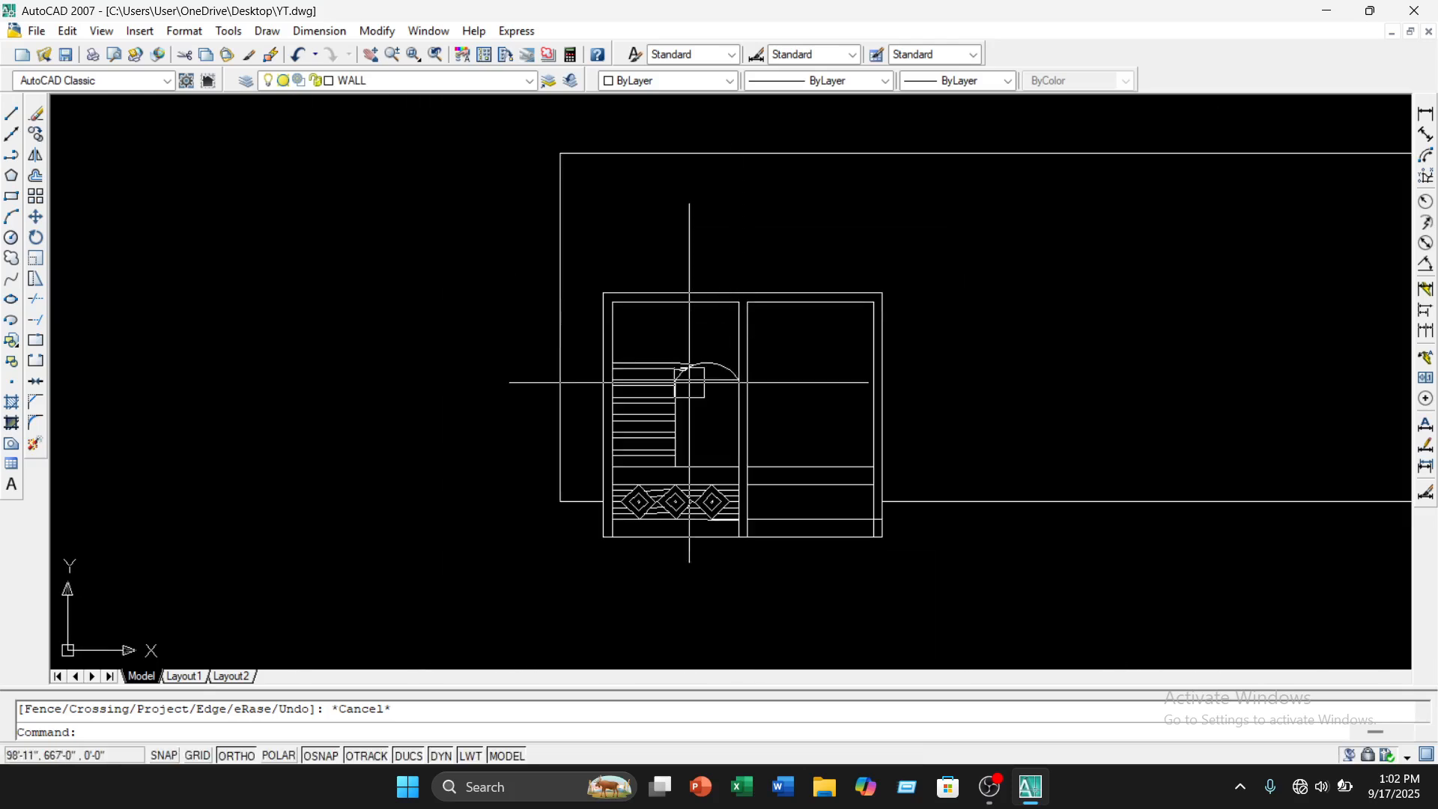
scroll(695, 359, up, 2)
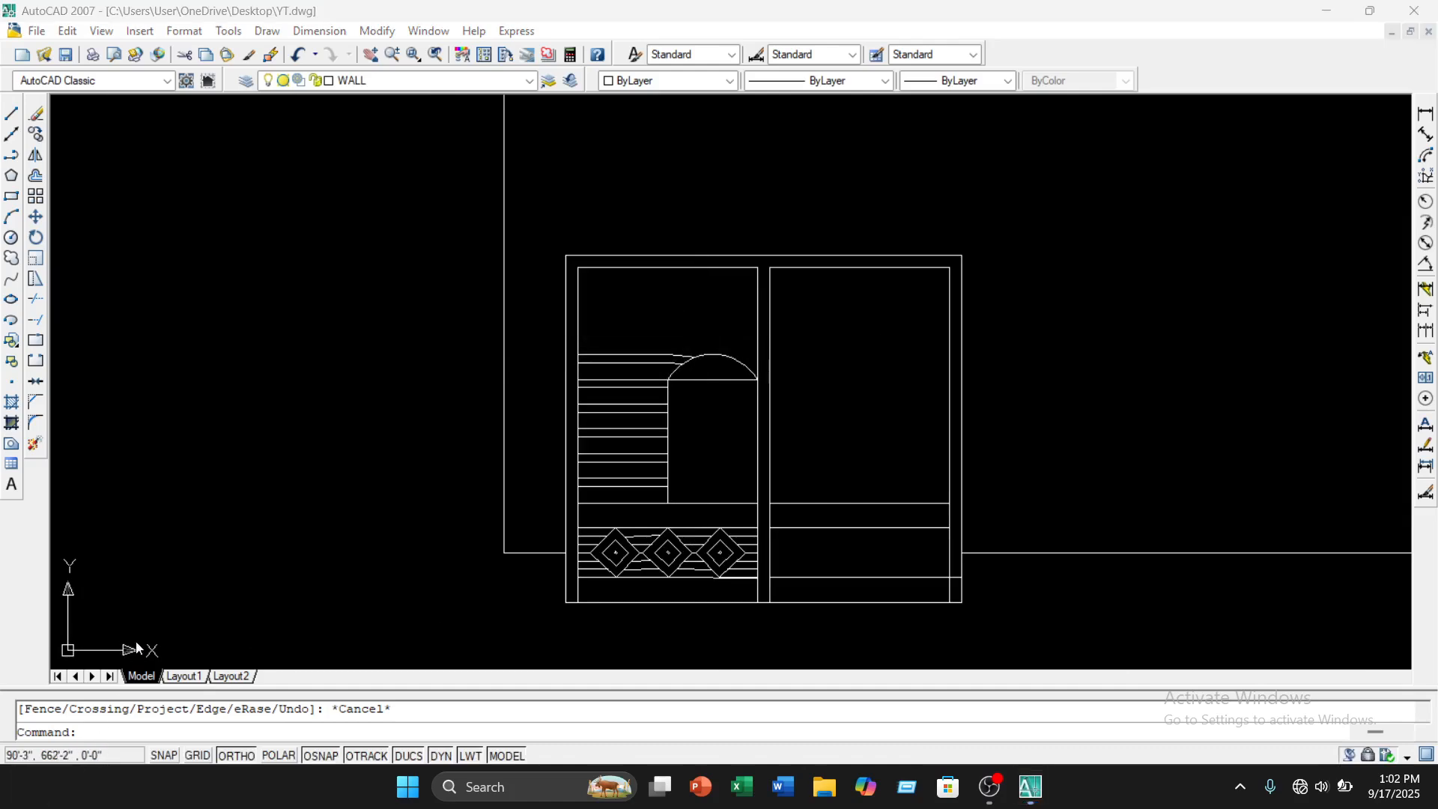
scroll(645, 390, down, 1)
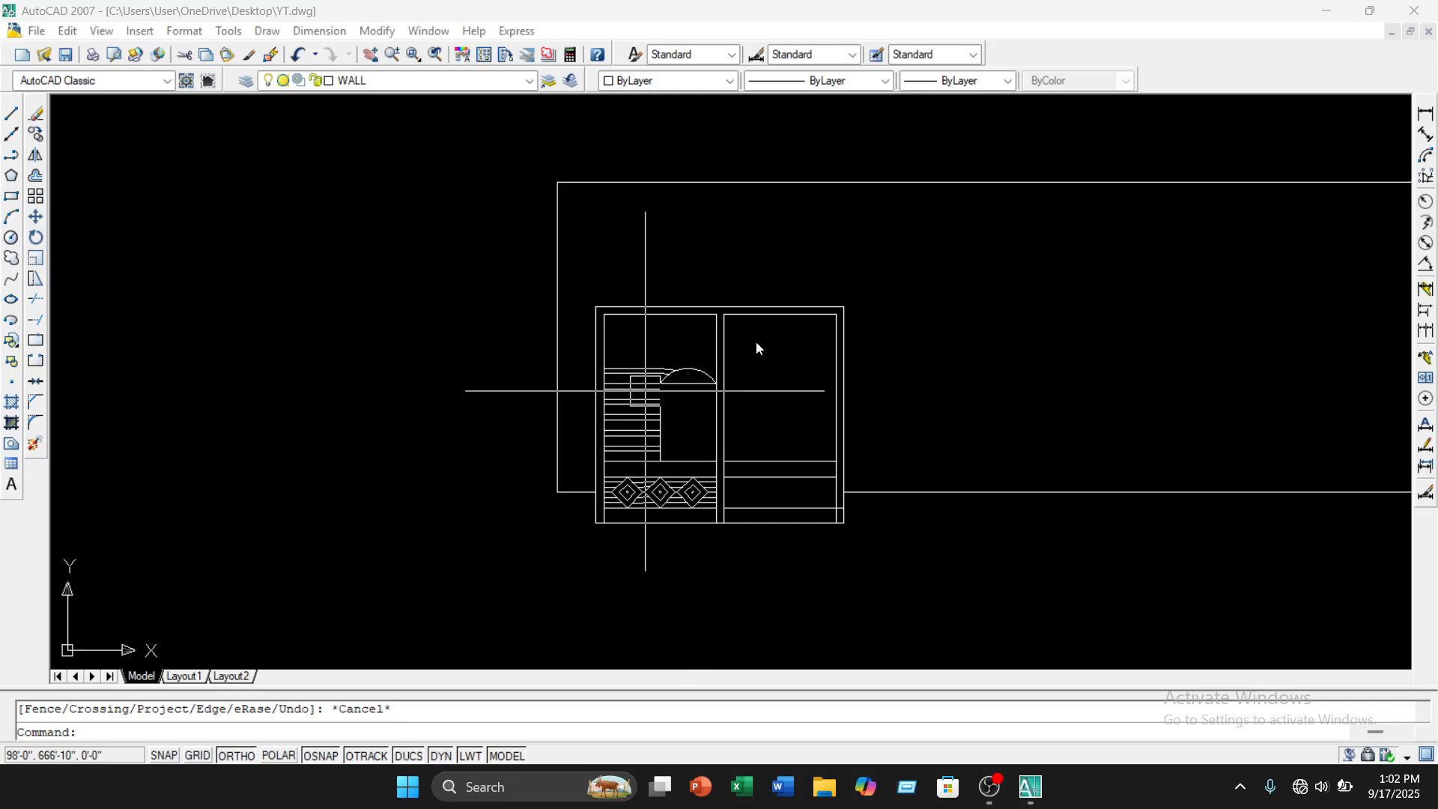
scroll(750, 356, up, 3)
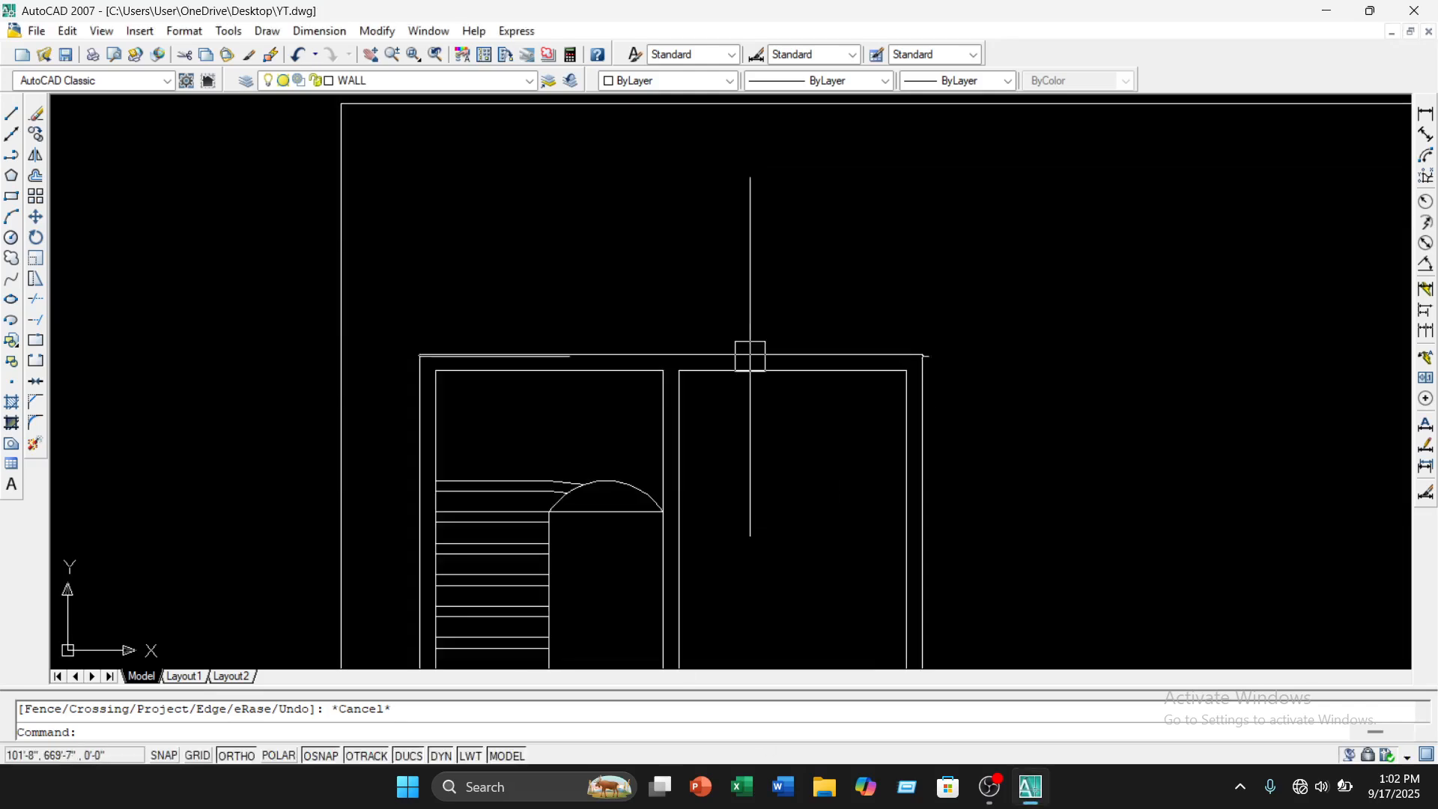
scroll(750, 356, down, 2)
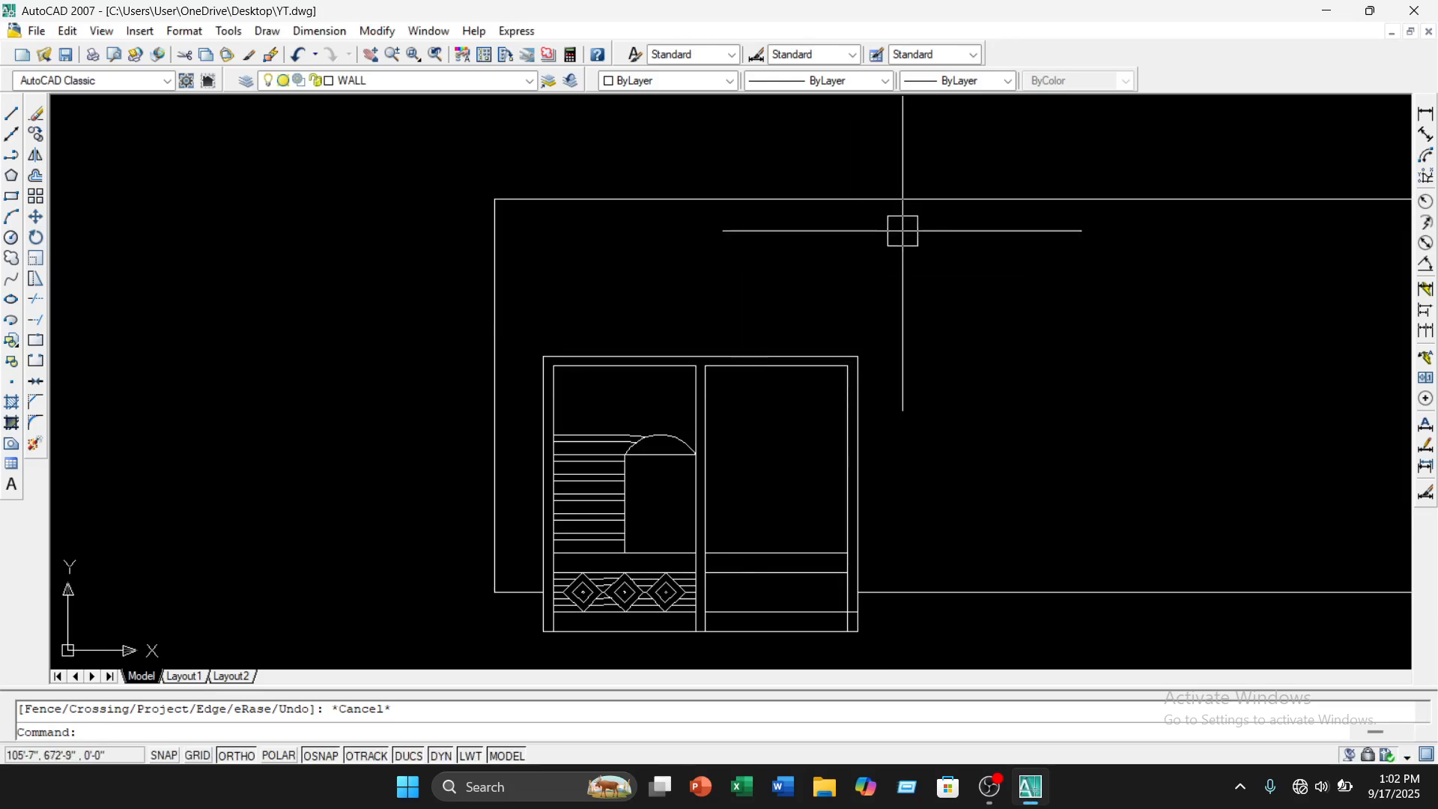
Stretch the right end of the frame's outer top line outward by 12
scroll(851, 379, up, 3)
click(832, 335)
click(865, 334)
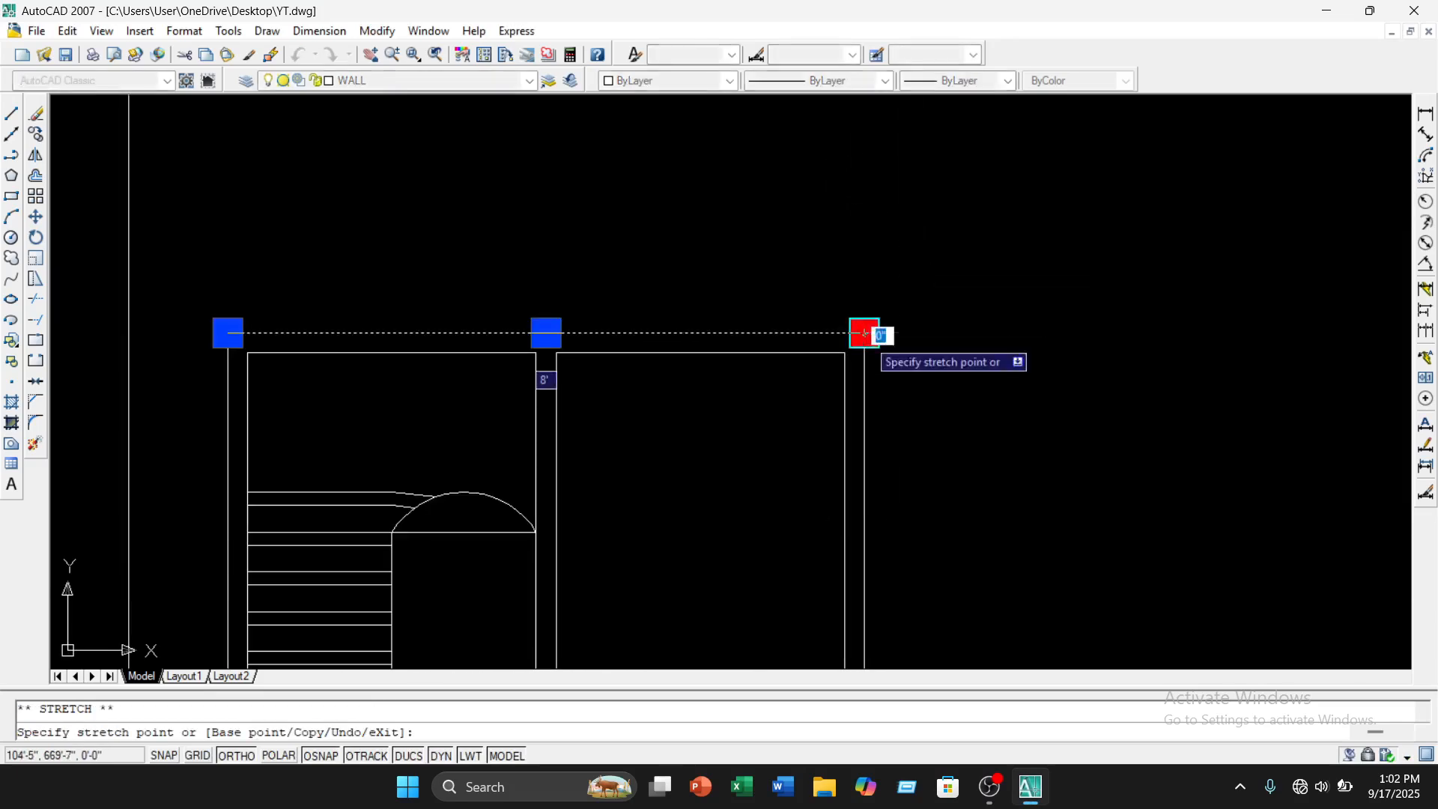
text(12)
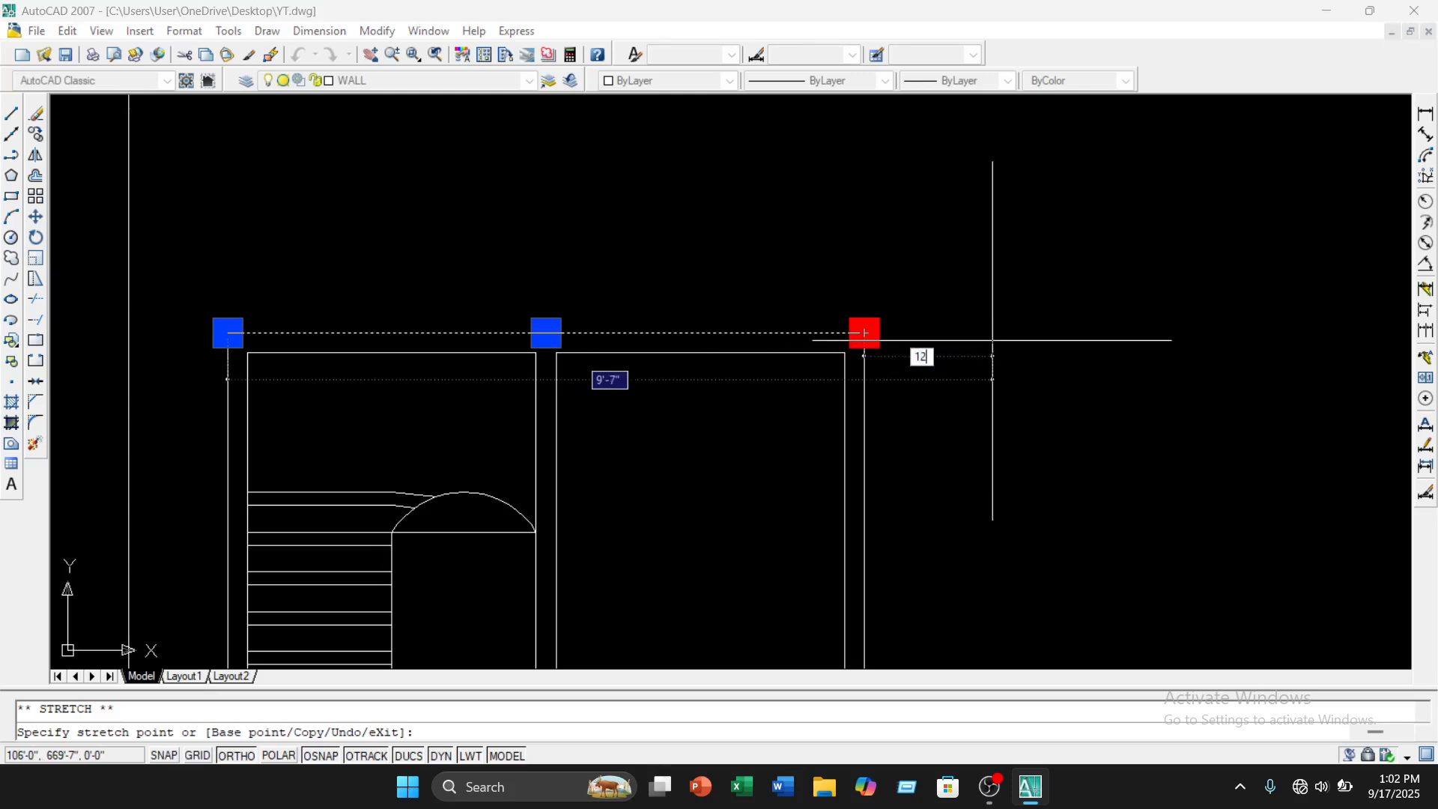
Lengthen the top wall line 12 inches beyond the right wall and offset it 12 inches upward
key(Return)
key(Escape)
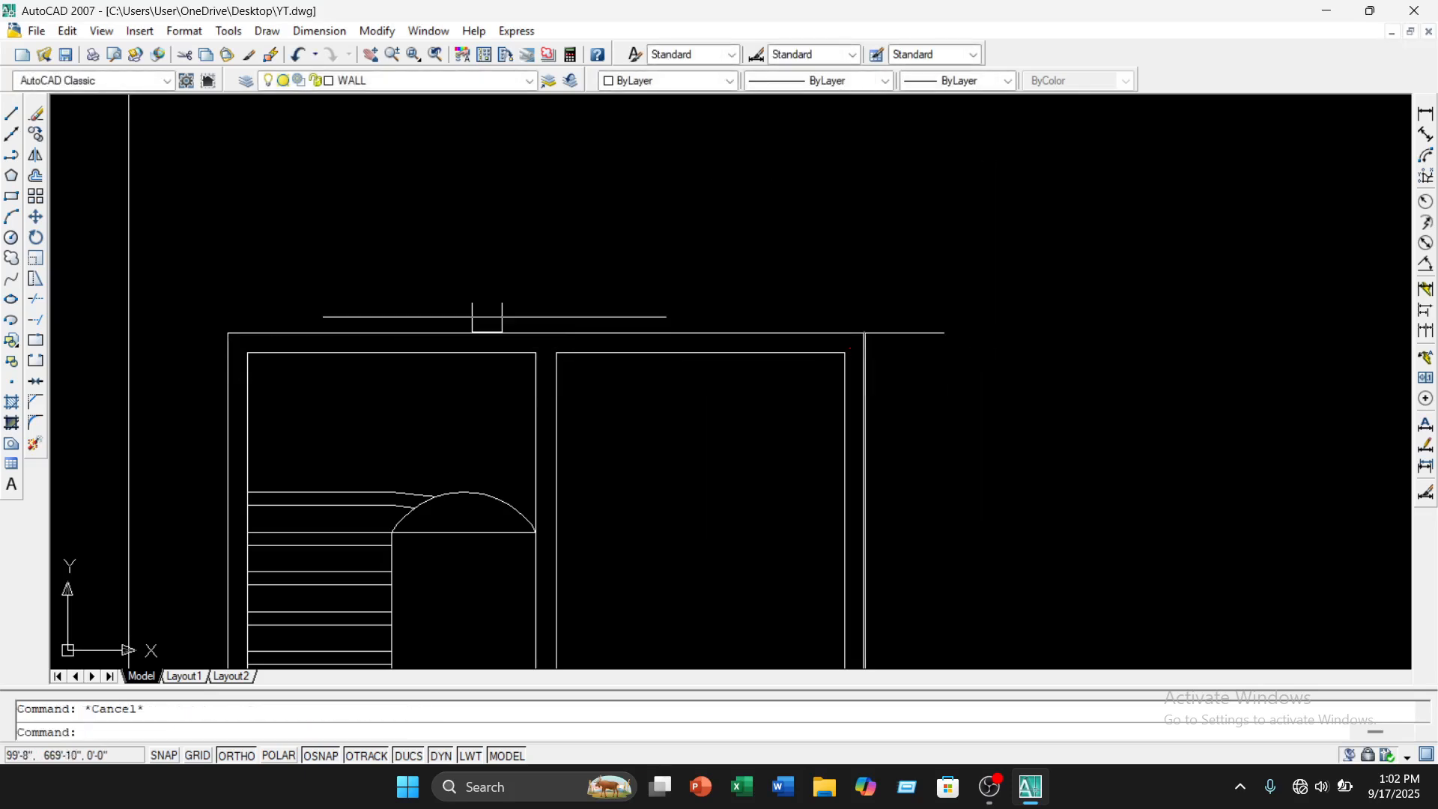
middle_drag(454, 309, 830, 319)
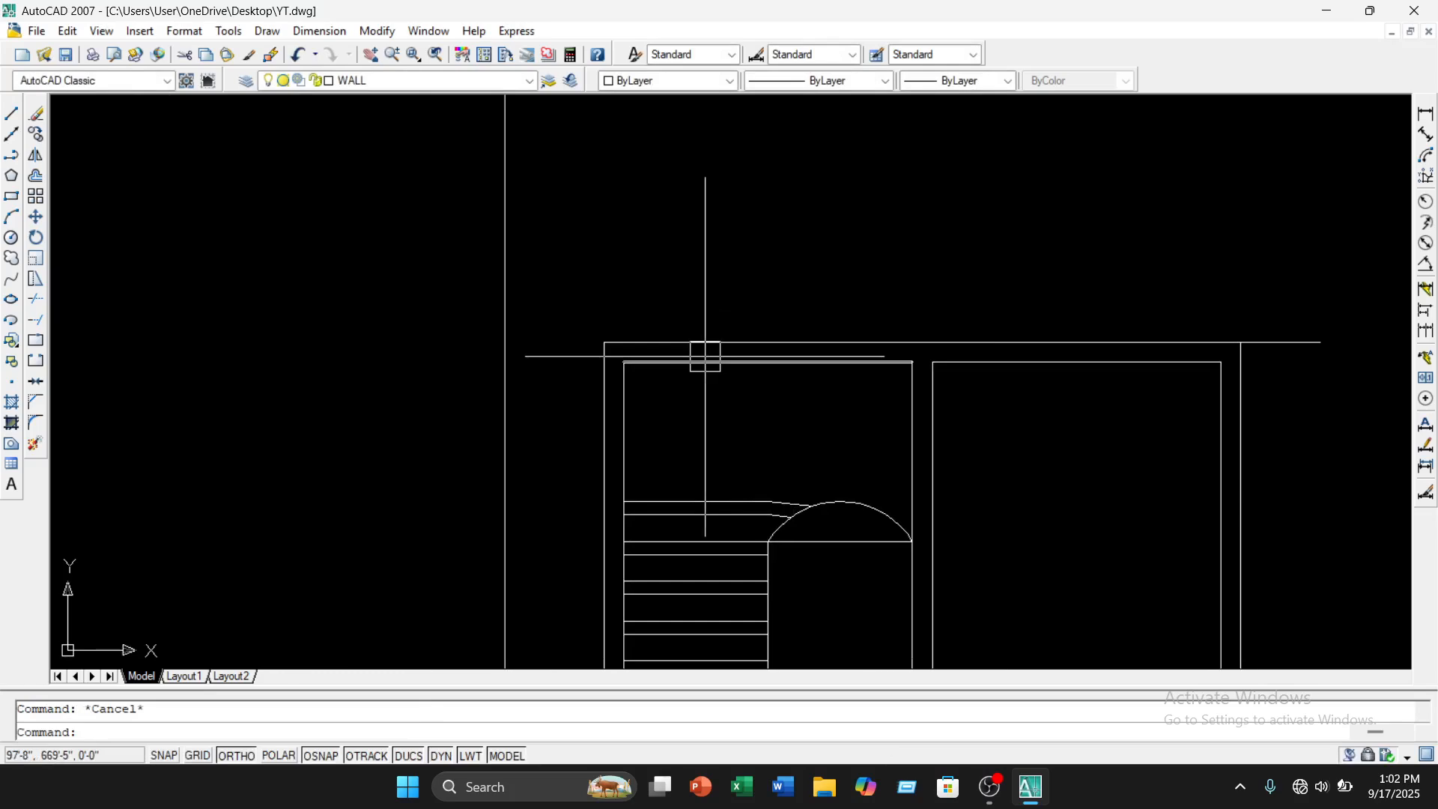
scroll(705, 356, down, 1)
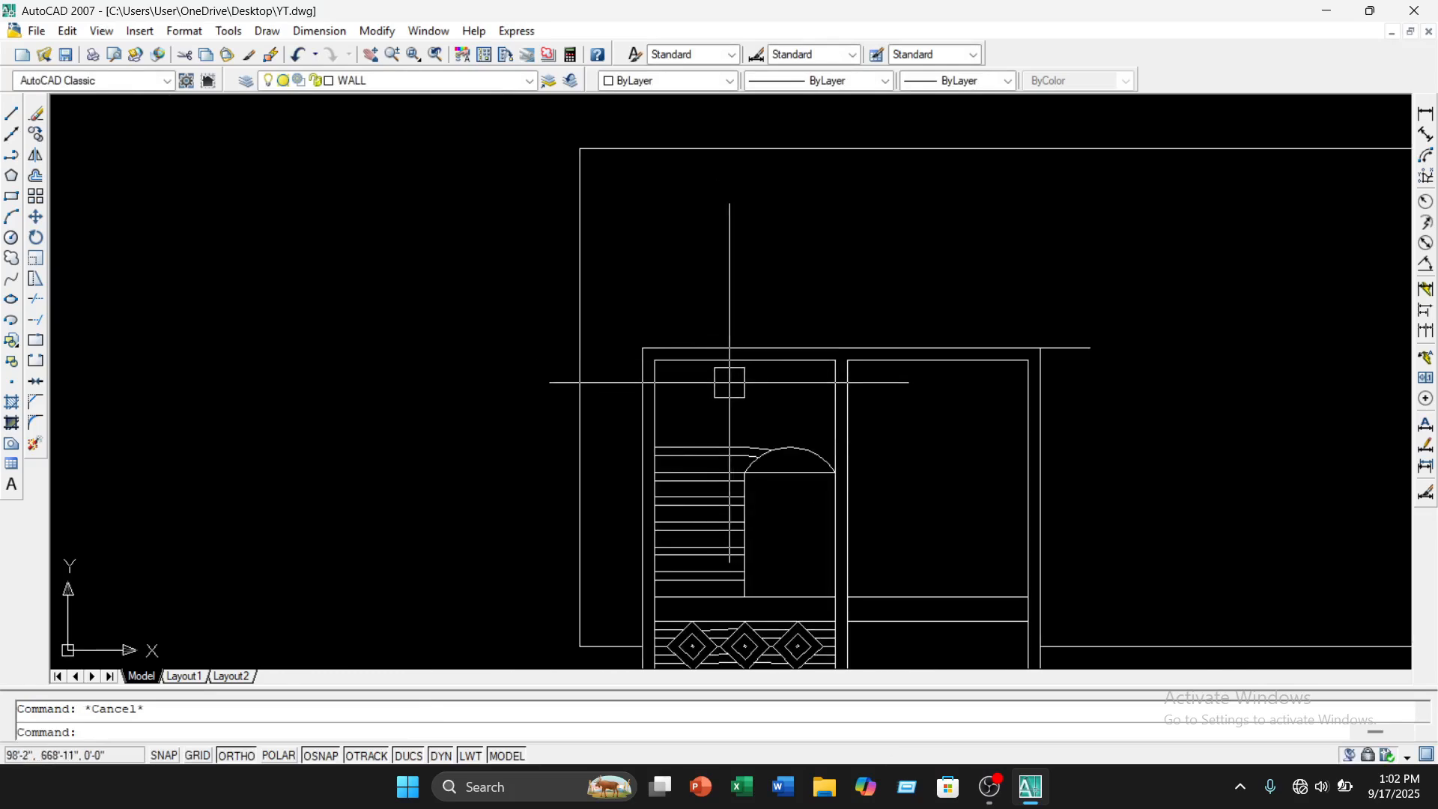
middle_drag(717, 379, 698, 384)
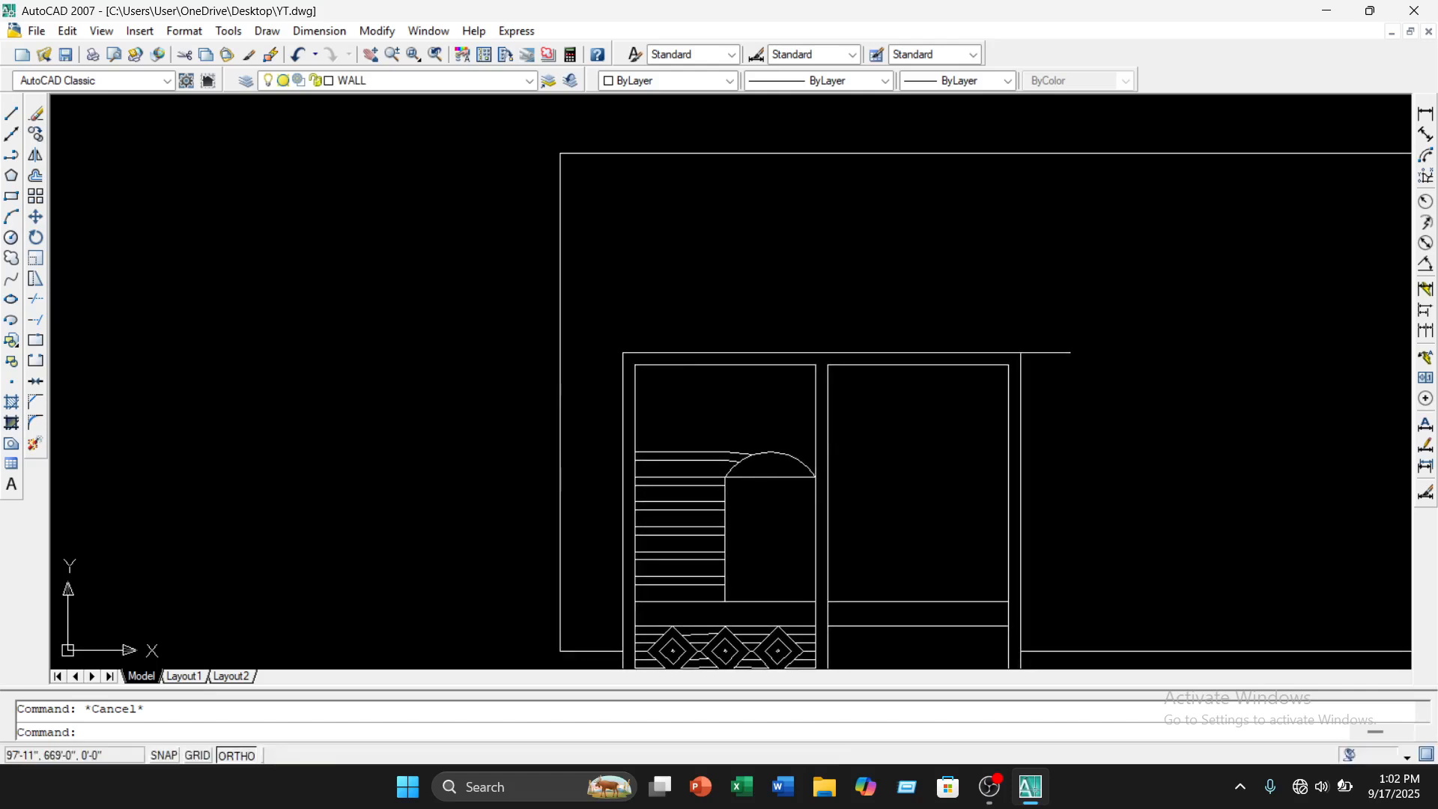
key(Return)
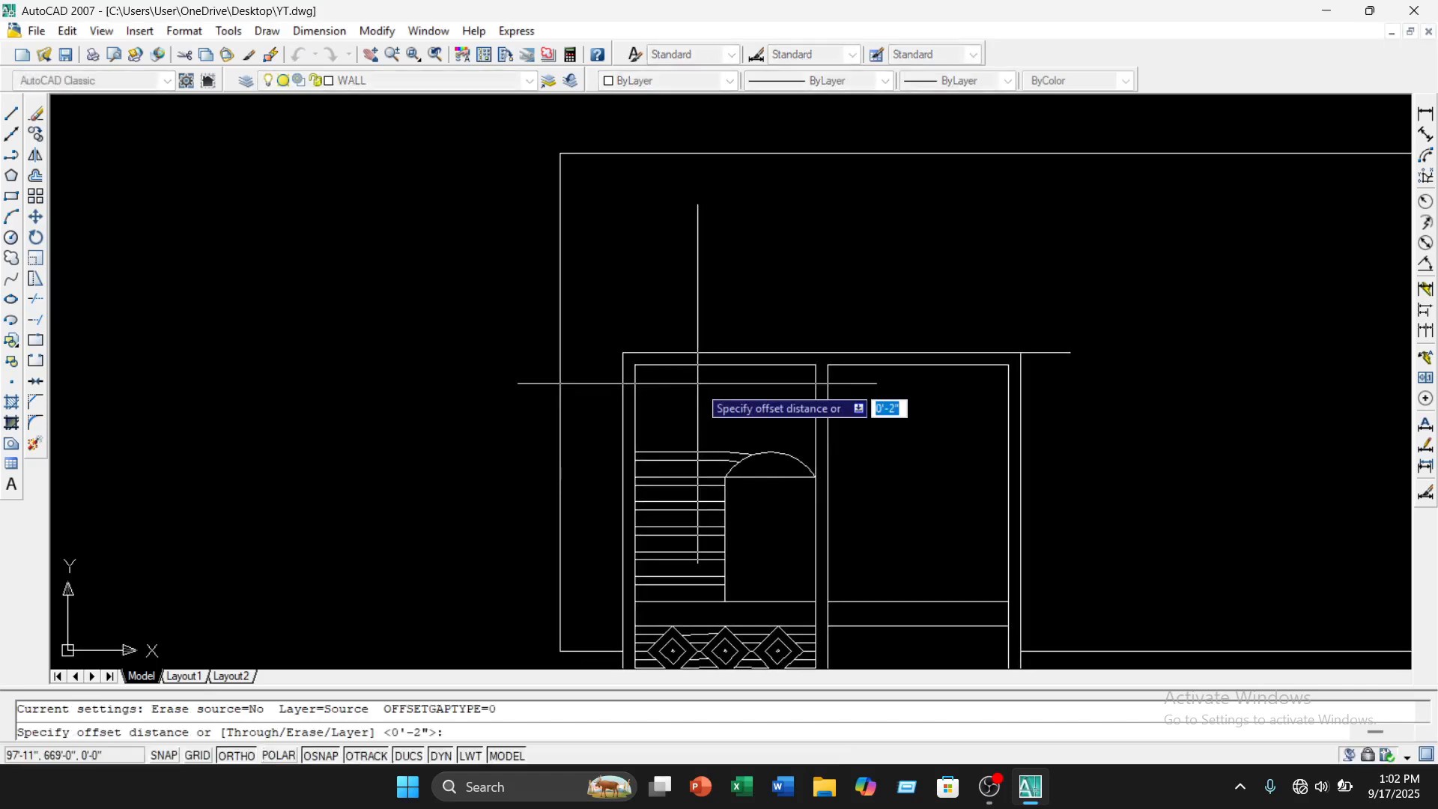
key(Return)
scroll(721, 339, up, 9)
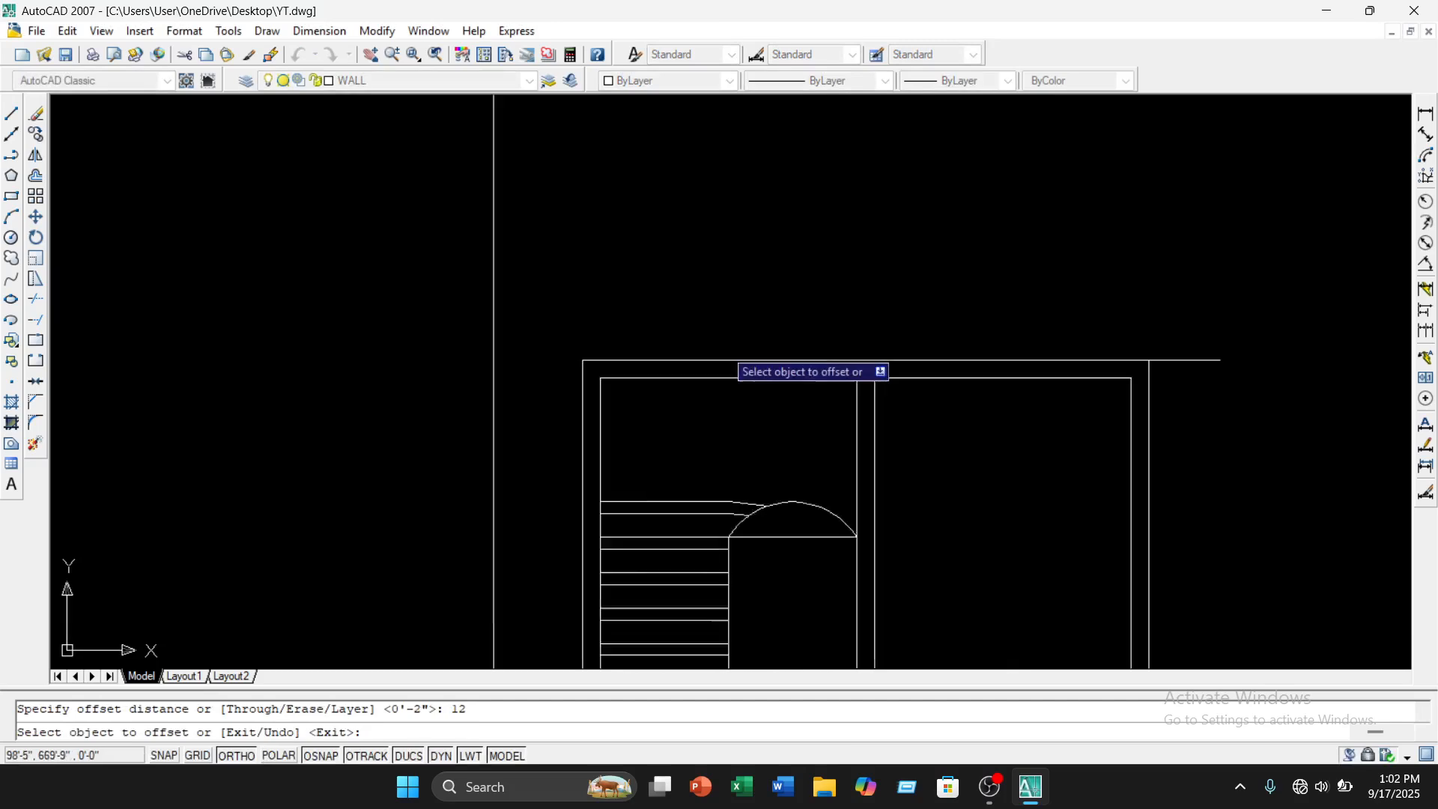
click(735, 373)
click(811, 324)
scroll(813, 356, down, 8)
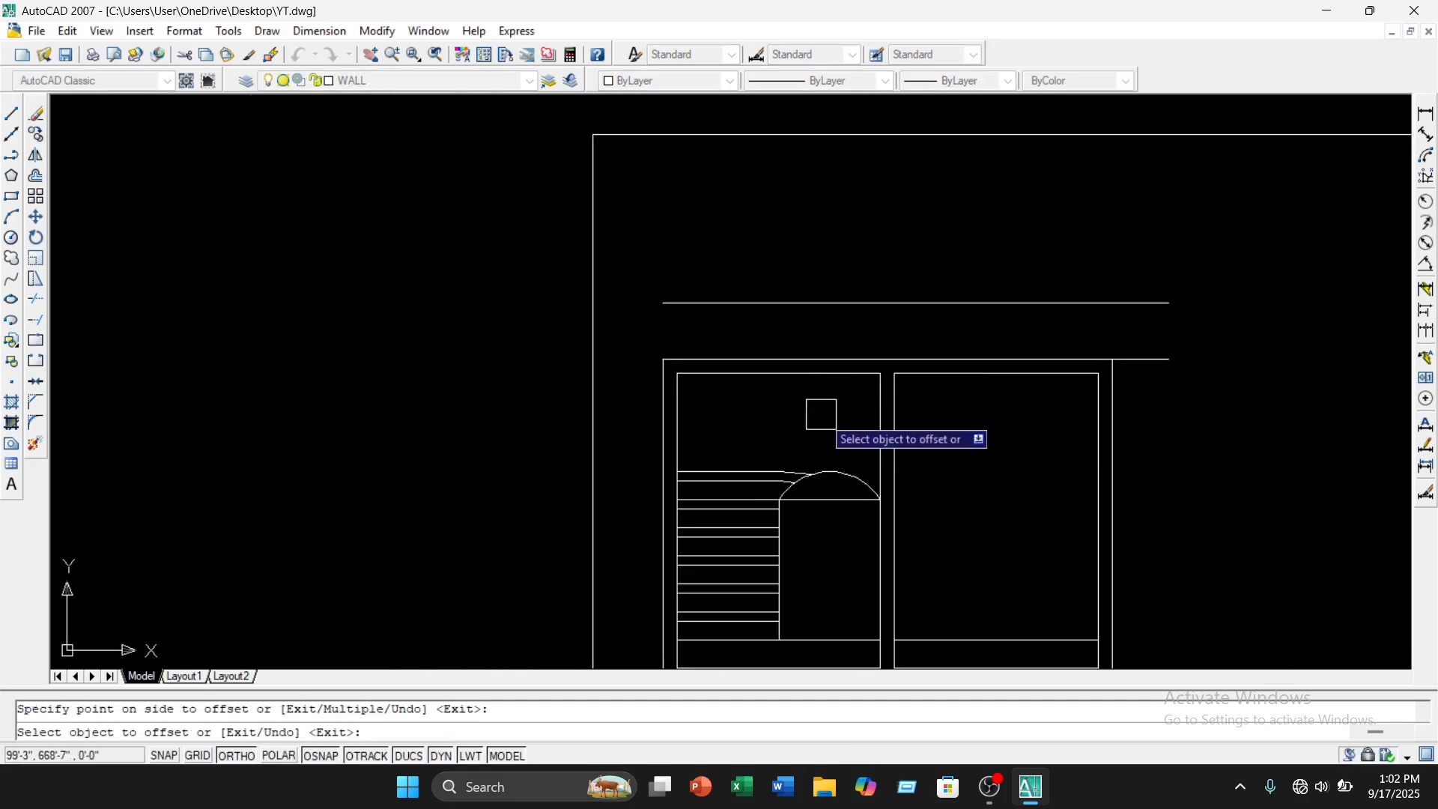
key(Escape)
Close both ends of the roof slab with vertical lines joining its upper and lower edges
middle_drag(987, 324, 790, 315)
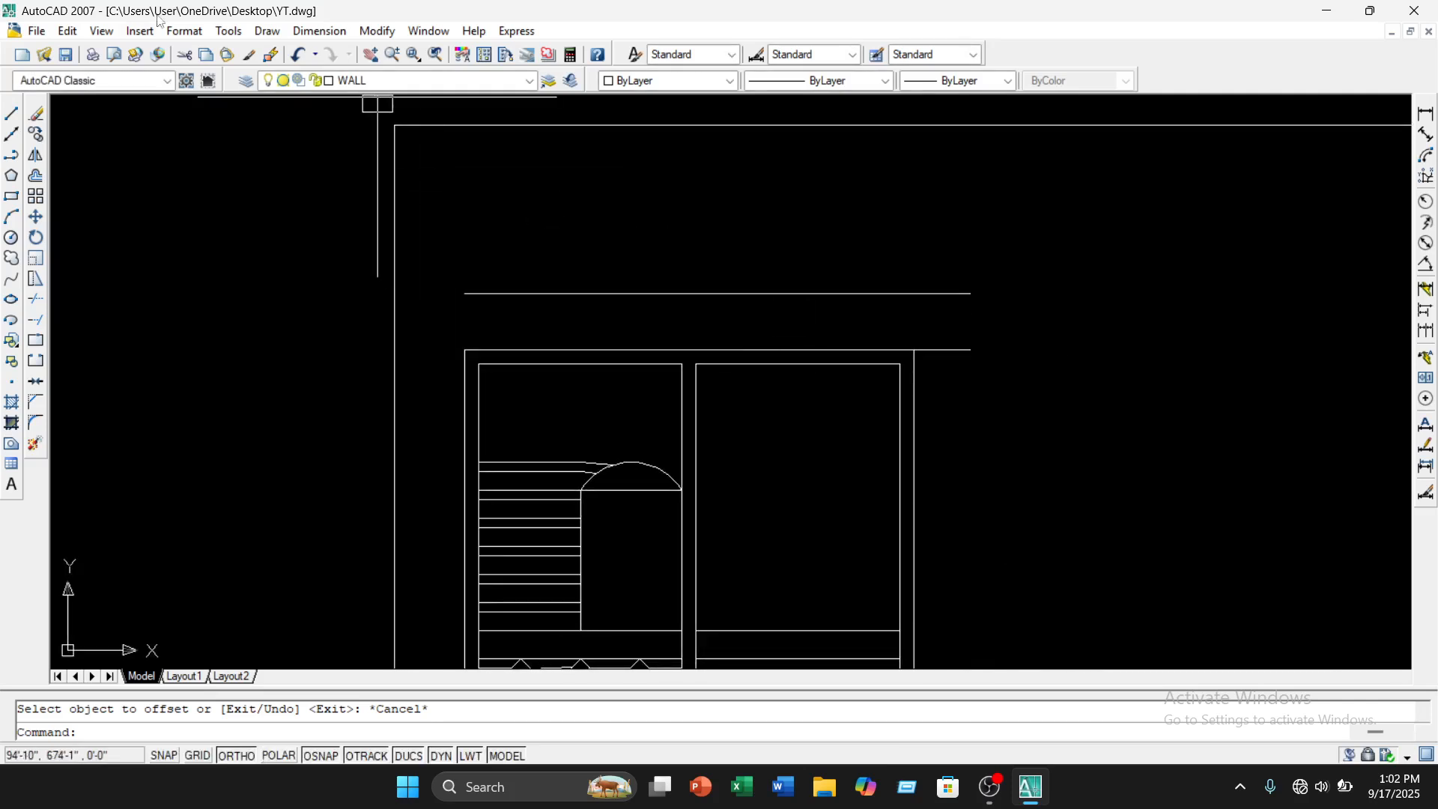
click(15, 113)
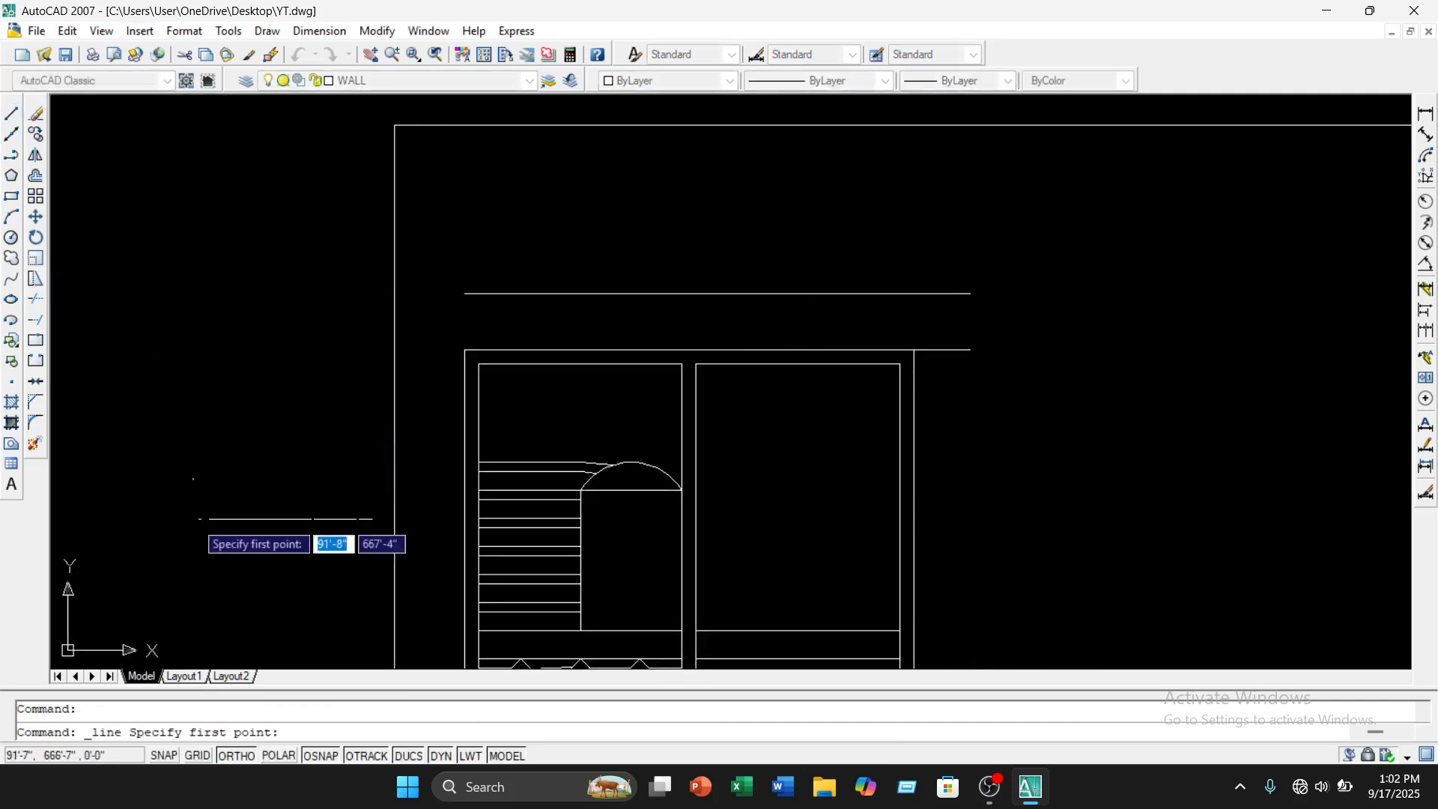
click(970, 293)
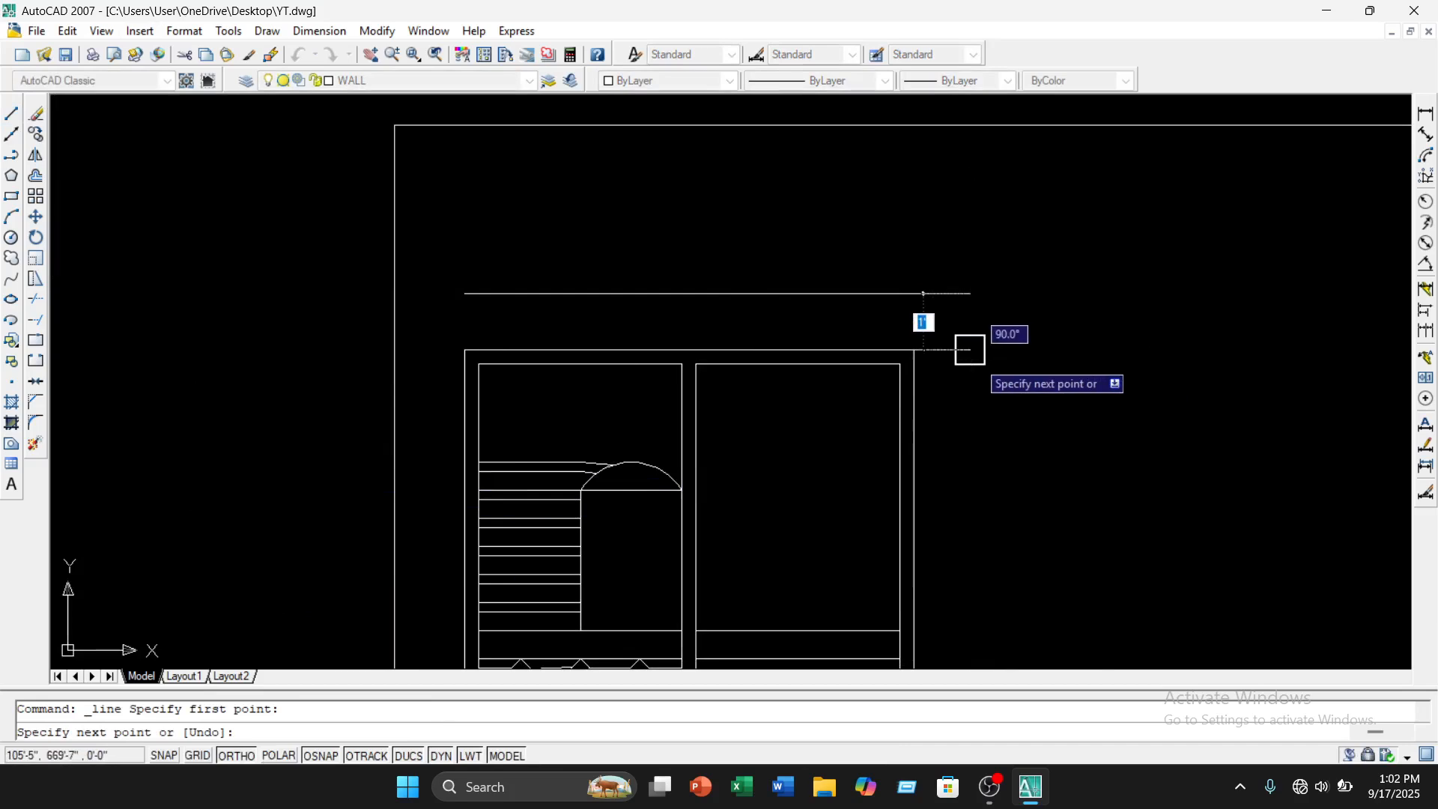
click(970, 350)
click(915, 349)
key(Escape)
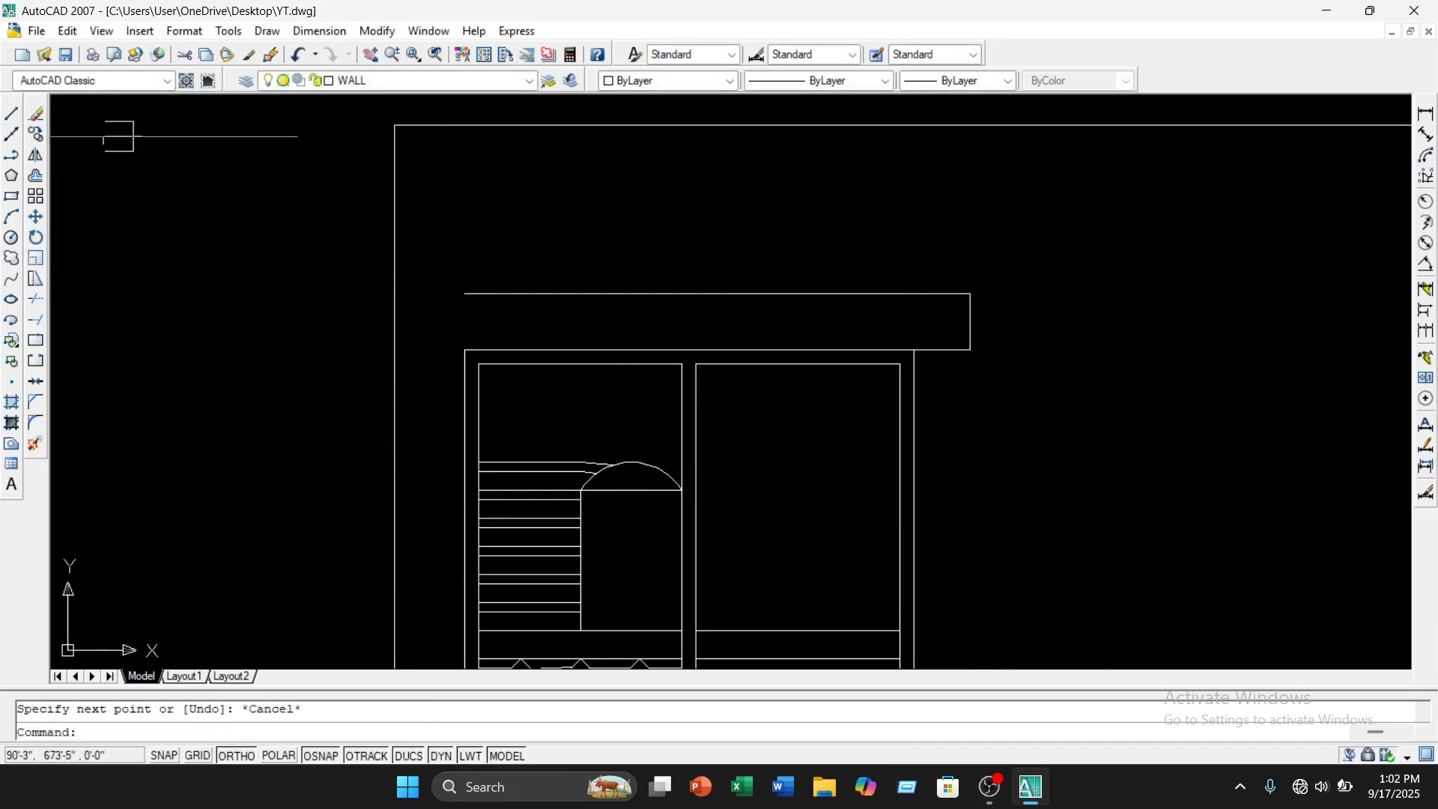
click(11, 113)
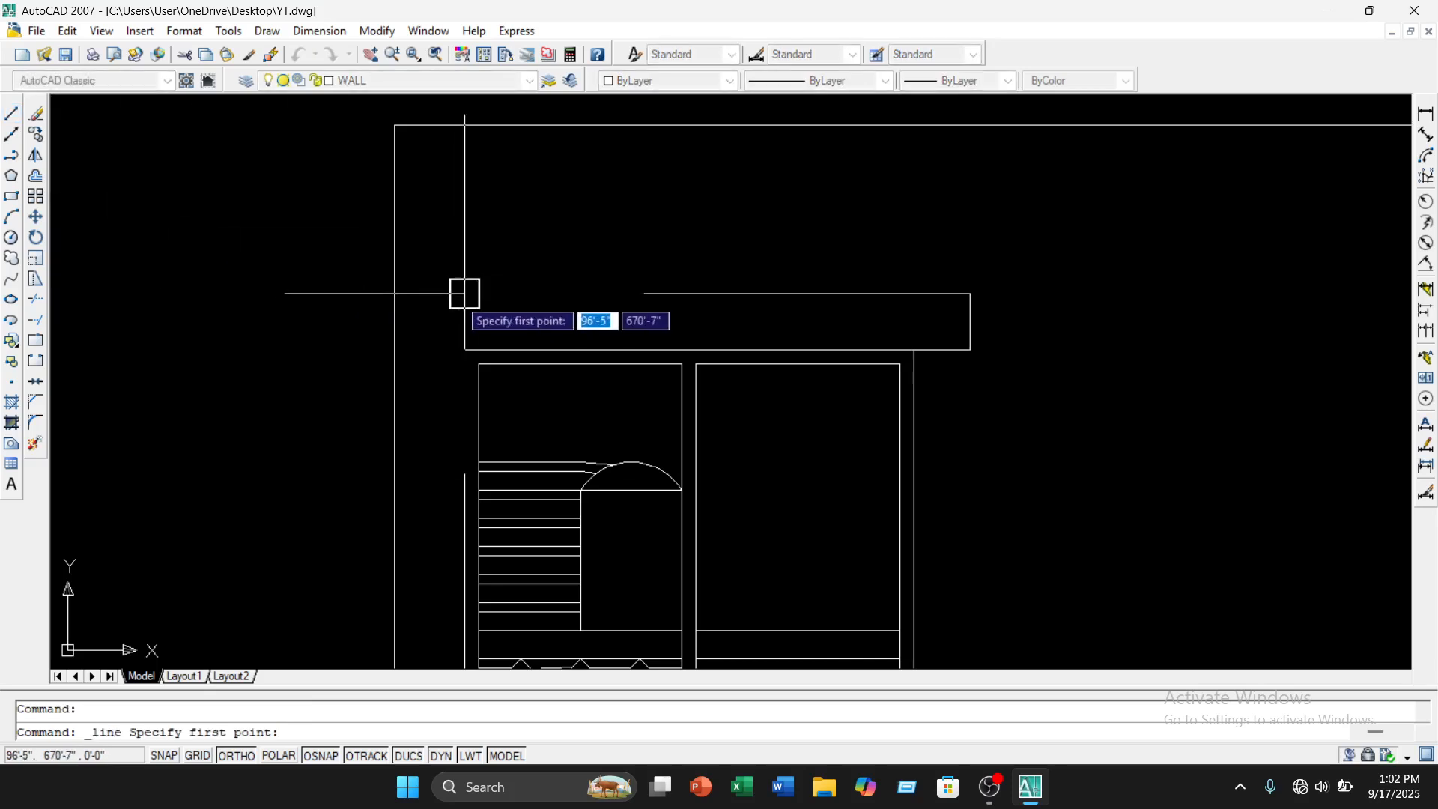
click(464, 293)
click(464, 349)
key(Escape)
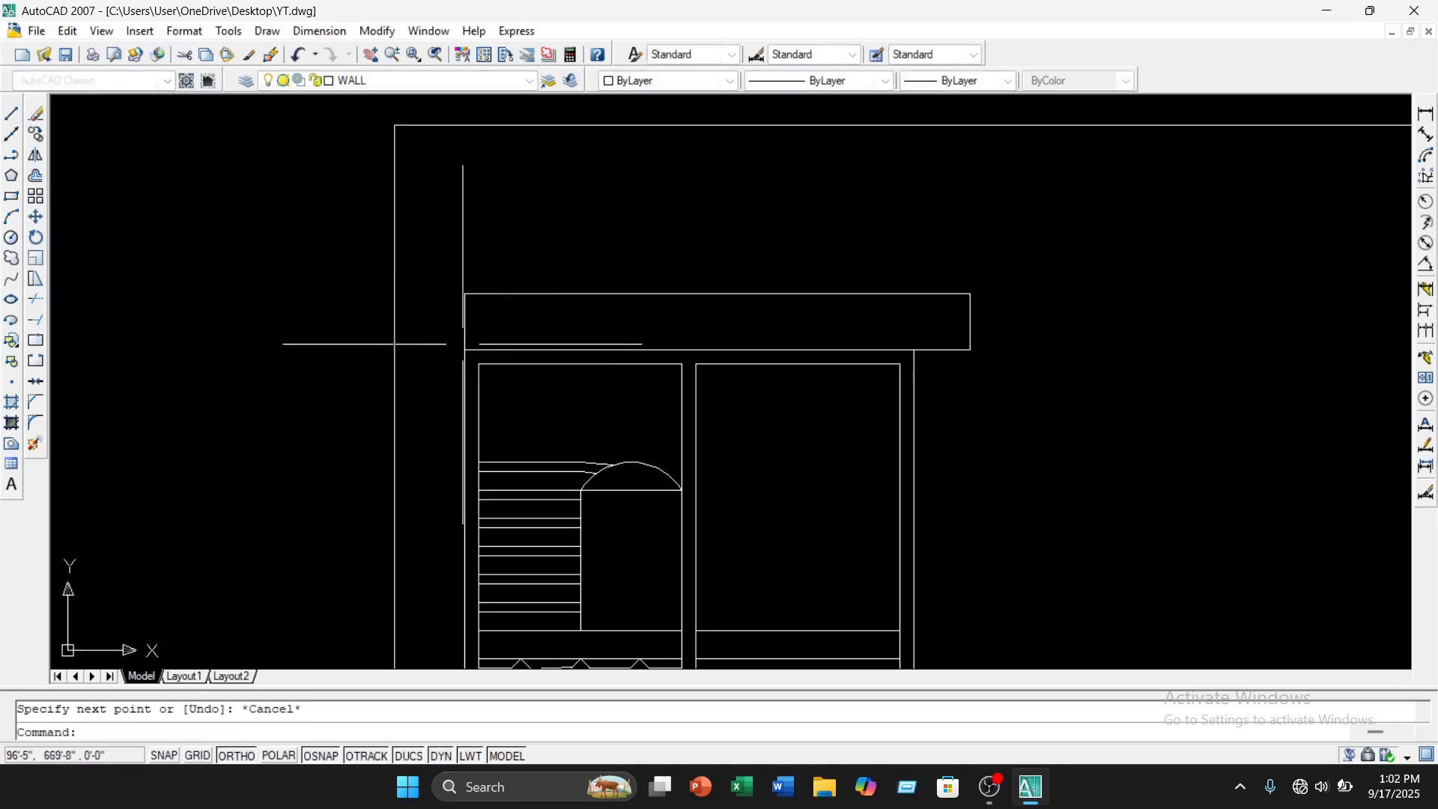
Examine the elevation from the closed roof slab down to the base of the decorated wall section
middle_drag(600, 369, 585, 339)
scroll(599, 349, down, 2)
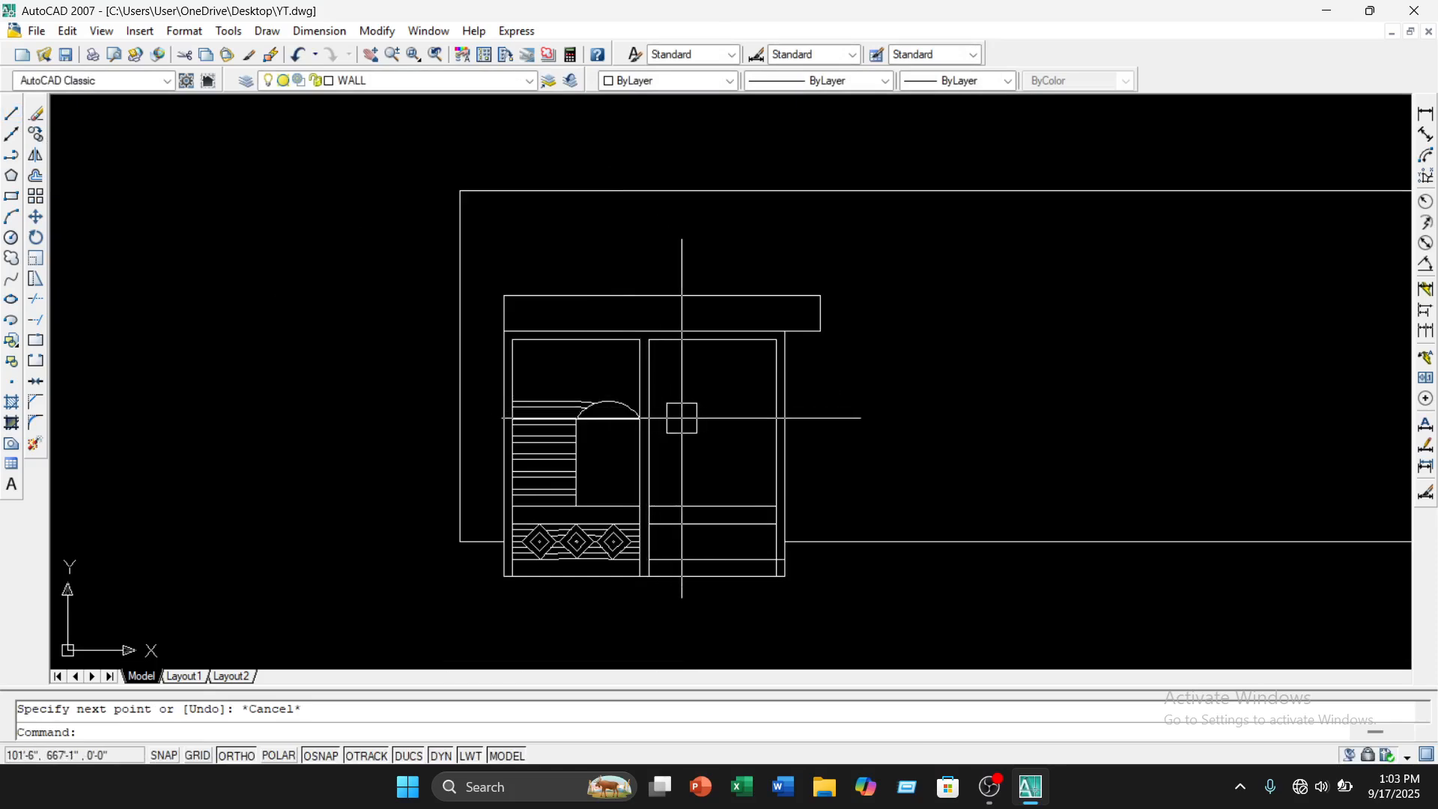
mouse_move(697, 454)
middle_down()
mouse_move(652, 447)
mouse_move(687, 446)
middle_up()
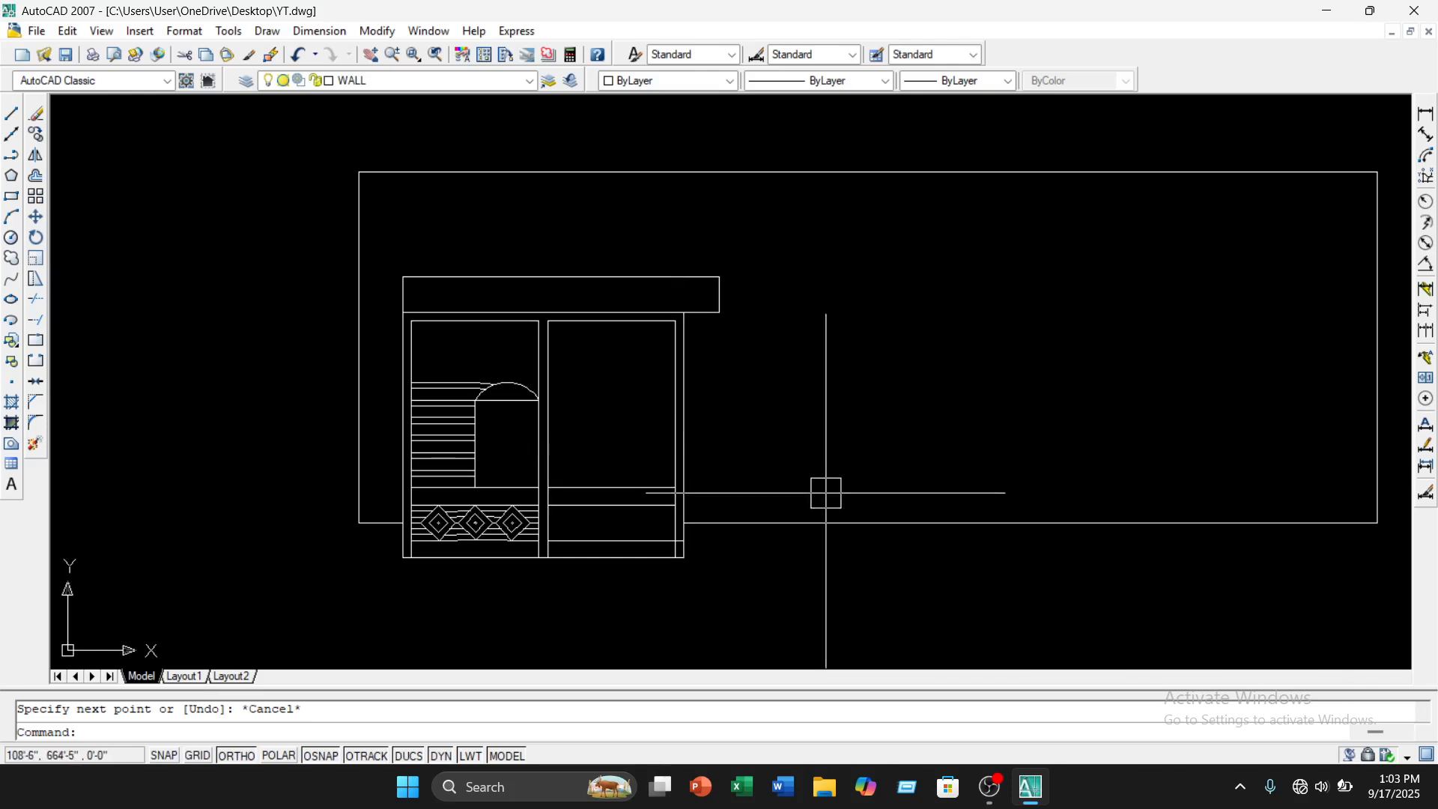
mouse_move(851, 528)
middle_down()
mouse_move(841, 546)
mouse_move(662, 527)
mouse_move(771, 469)
middle_up()
scroll(734, 471, down, 2)
scroll(659, 330, up, 3)
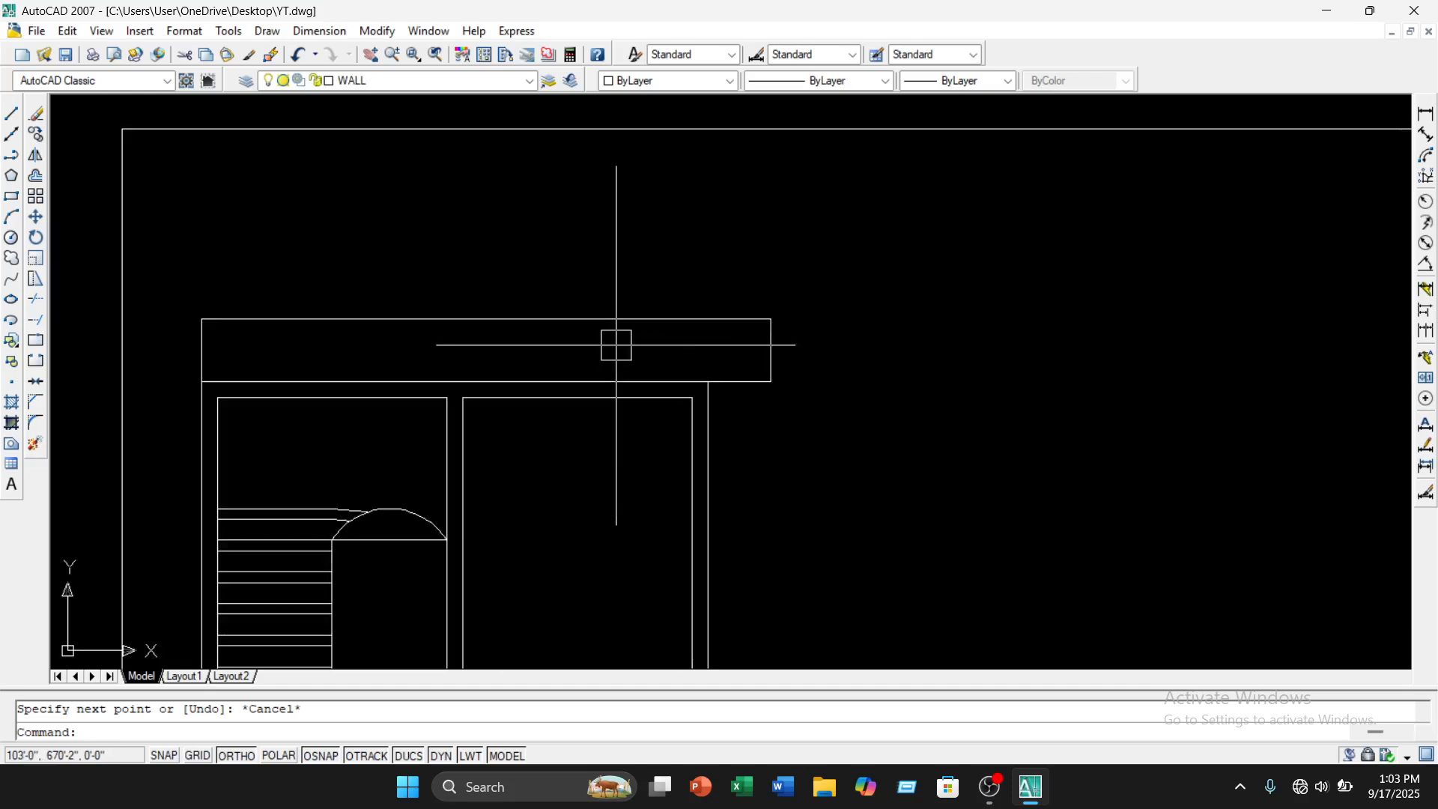
scroll(613, 345, down, 1)
middle_drag(614, 347, 683, 288)
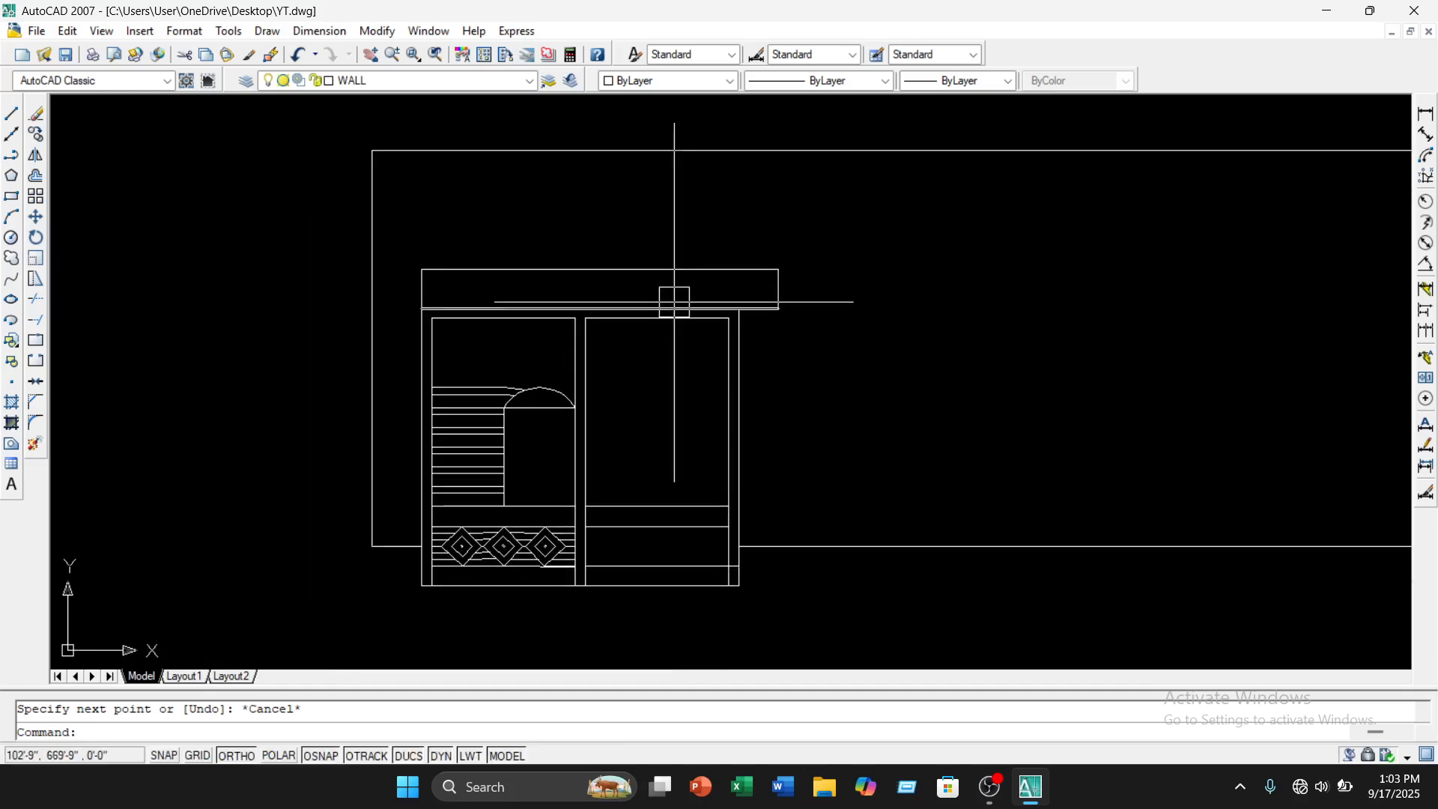
scroll(709, 347, down, 2)
middle_drag(816, 409, 651, 401)
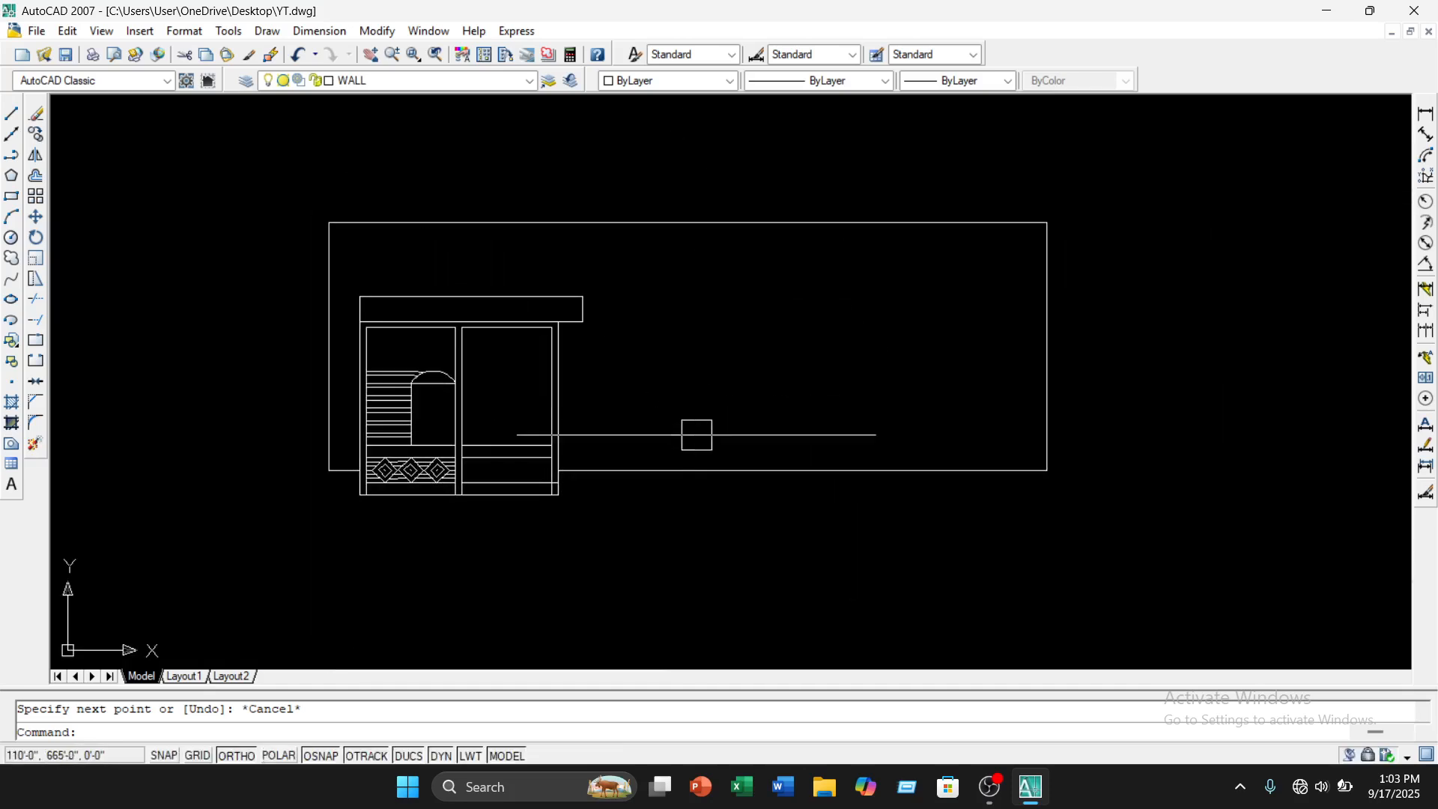
scroll(577, 511, up, 4)
middle_drag(576, 511, 788, 541)
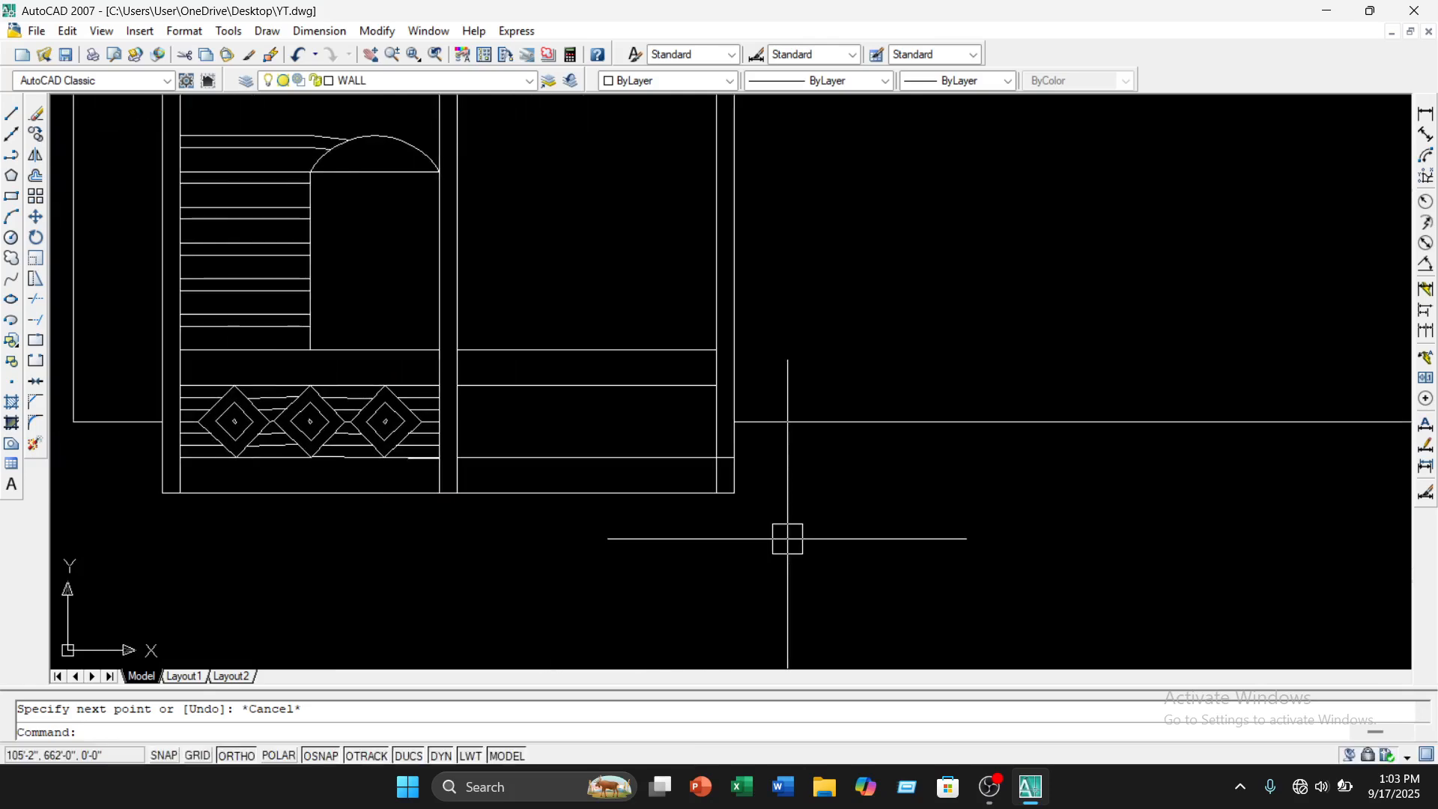
key(Return)
key(Return)
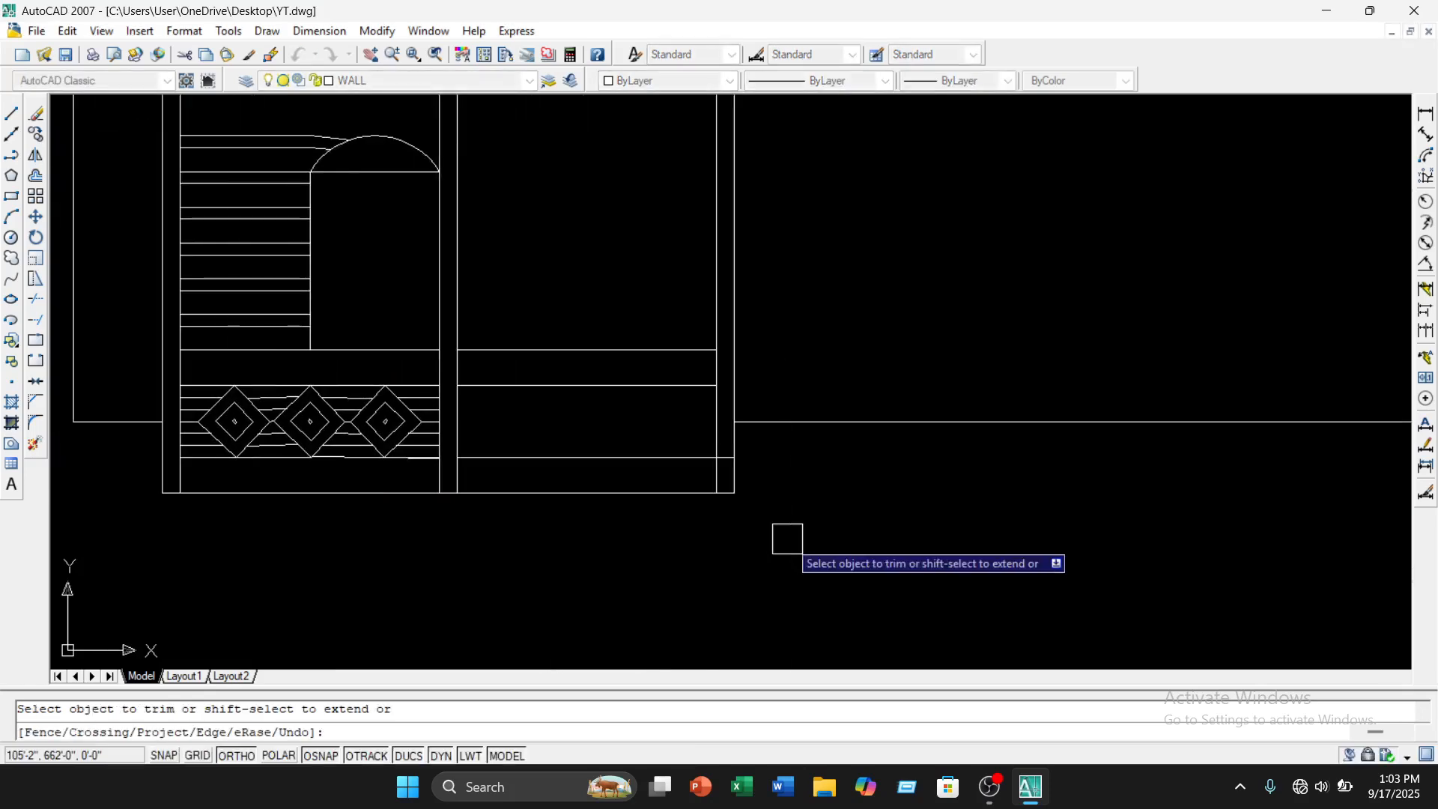
scroll(745, 449, up, 6)
scroll(674, 322, down, 7)
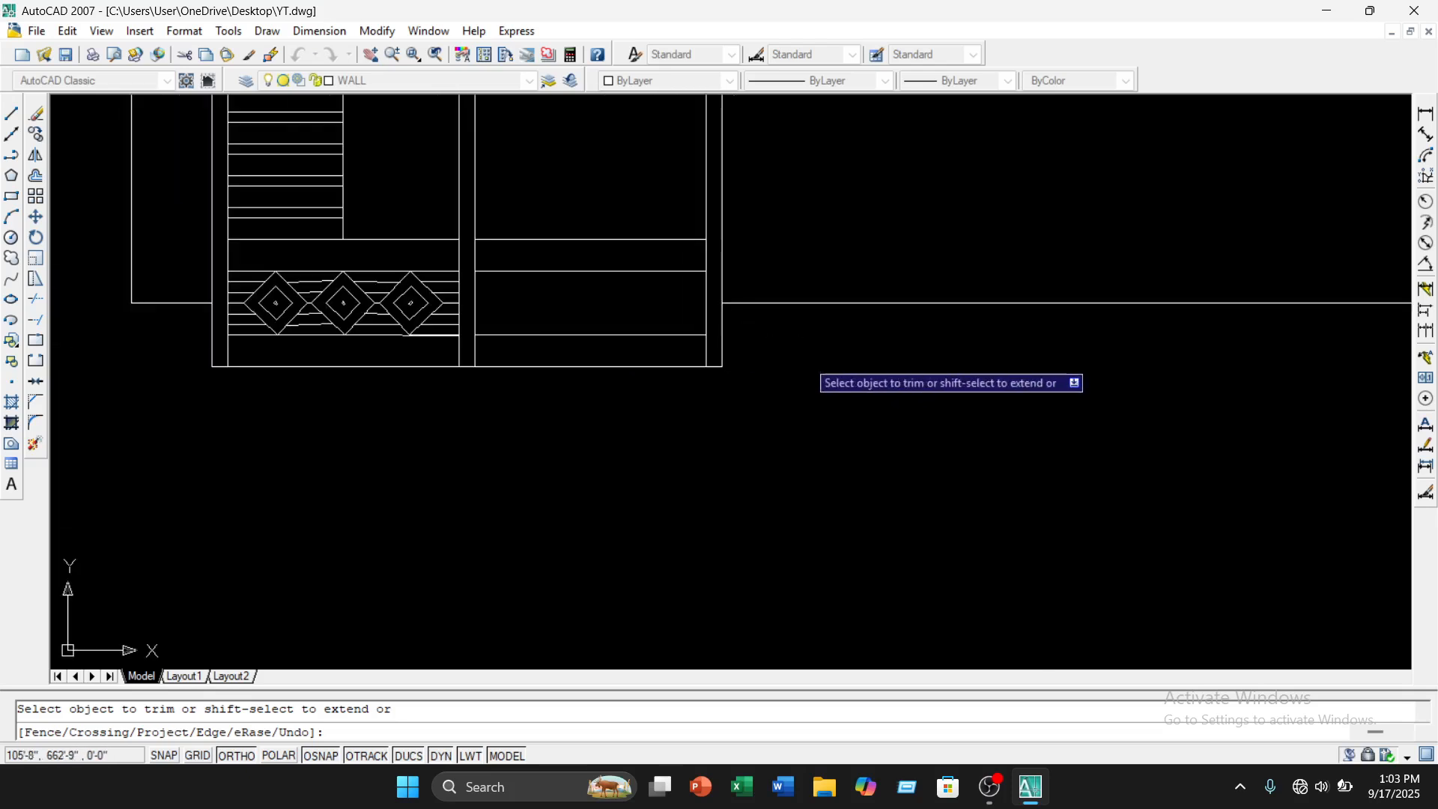
scroll(801, 364, down, 1)
key(Escape)
Offset the elevation outline's bottom line 2.5' upward and 2.5' downward
scroll(713, 581, down, 2)
scroll(787, 392, down, 2)
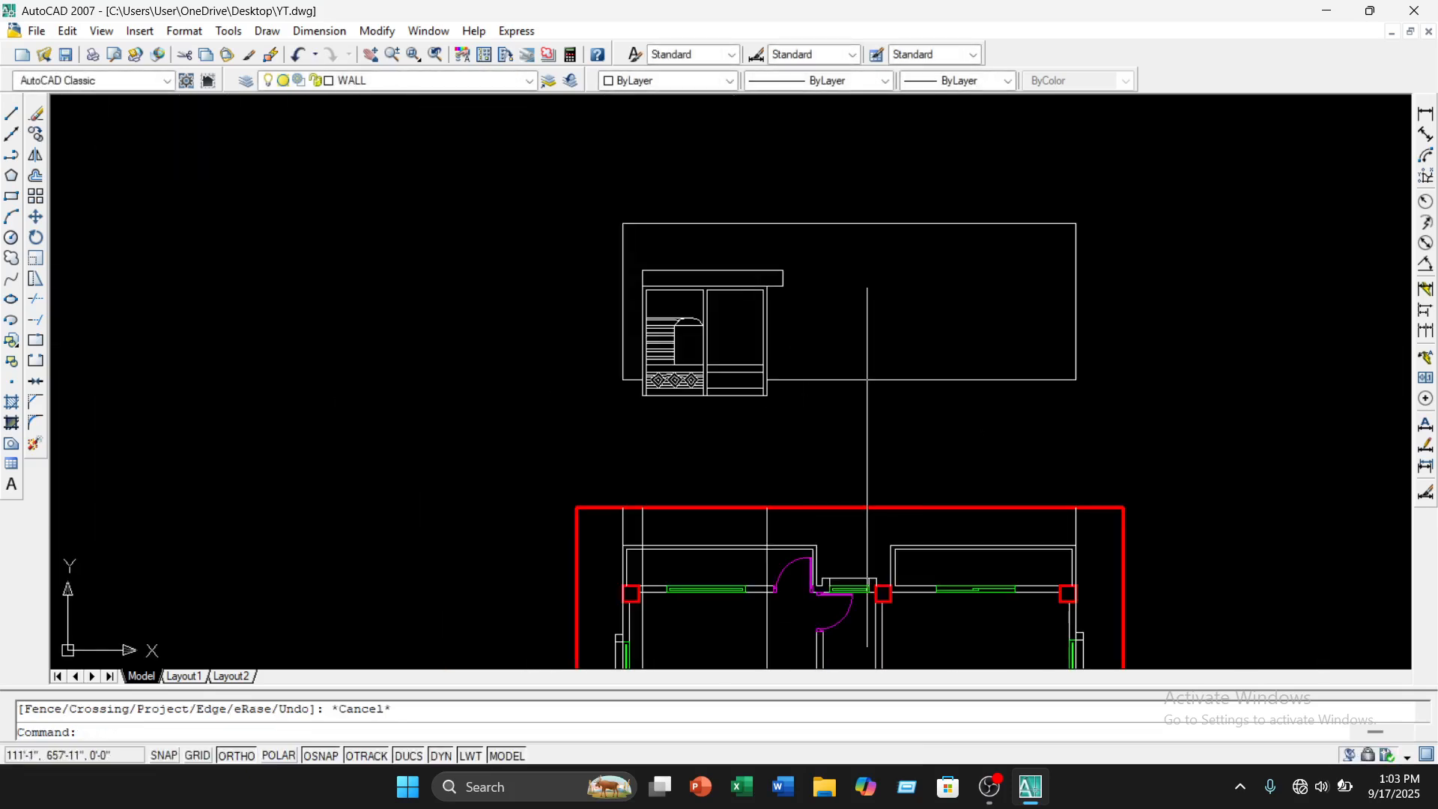
middle_drag(868, 442, 818, 471)
text(o)
key(Return)
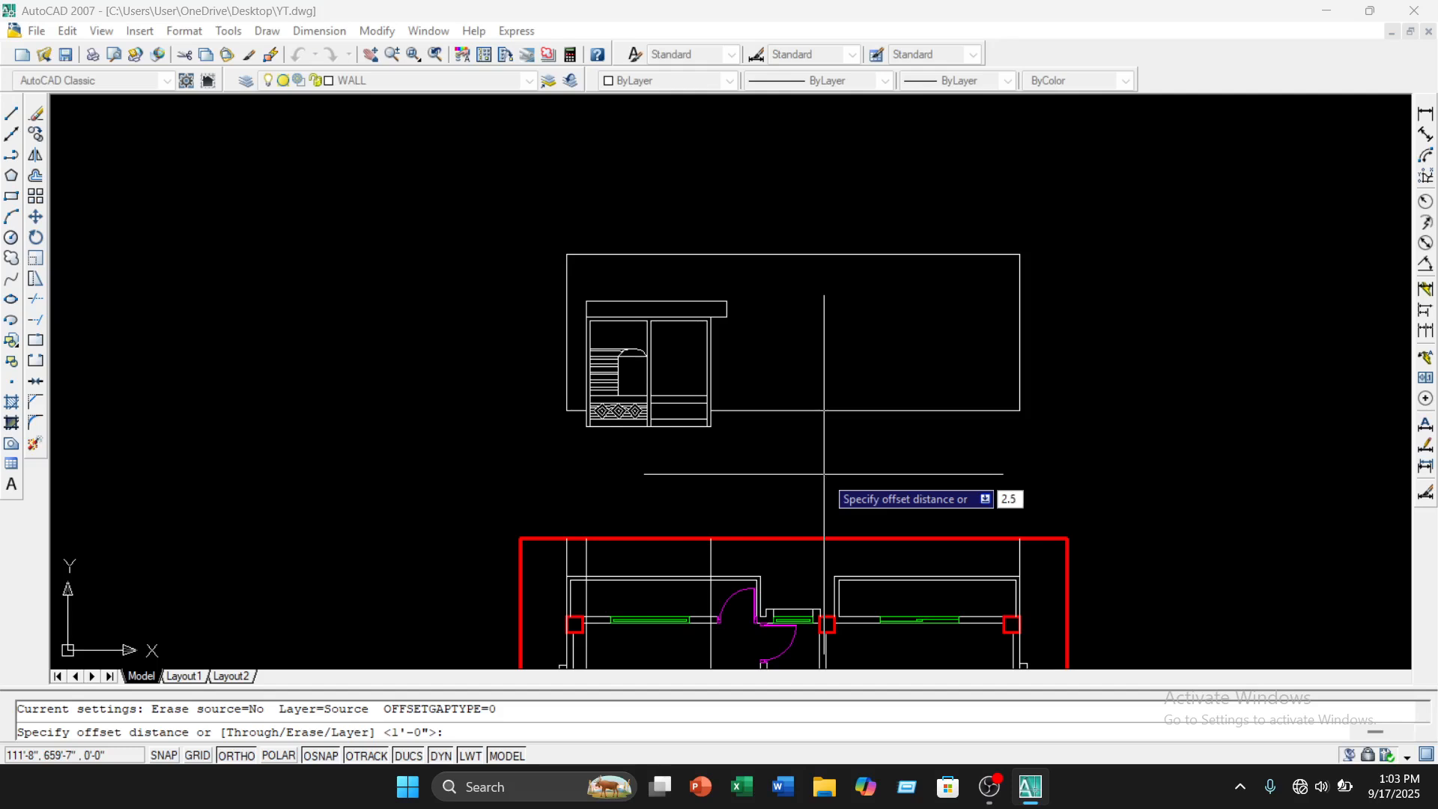
key(Return)
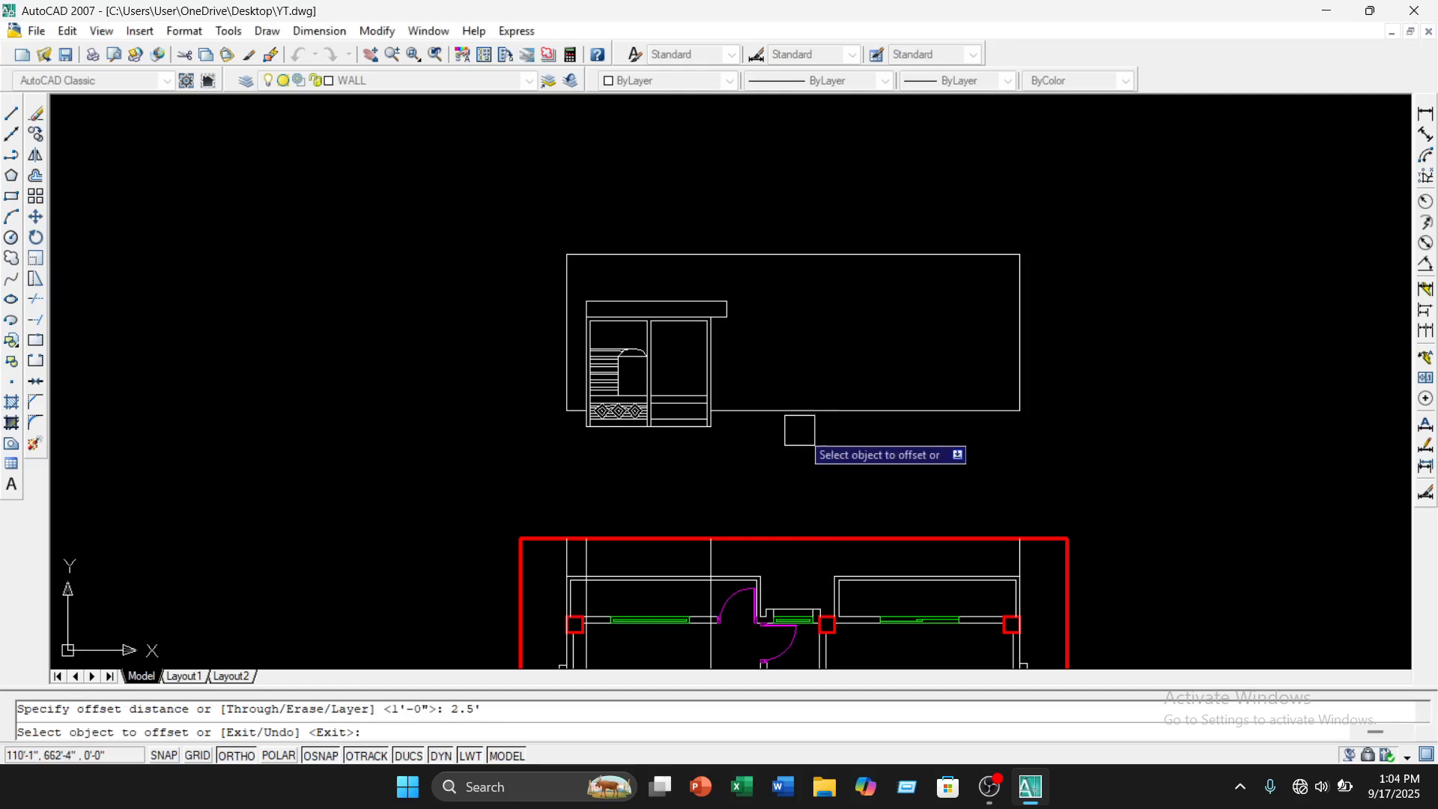
click(786, 410)
click(799, 382)
click(826, 416)
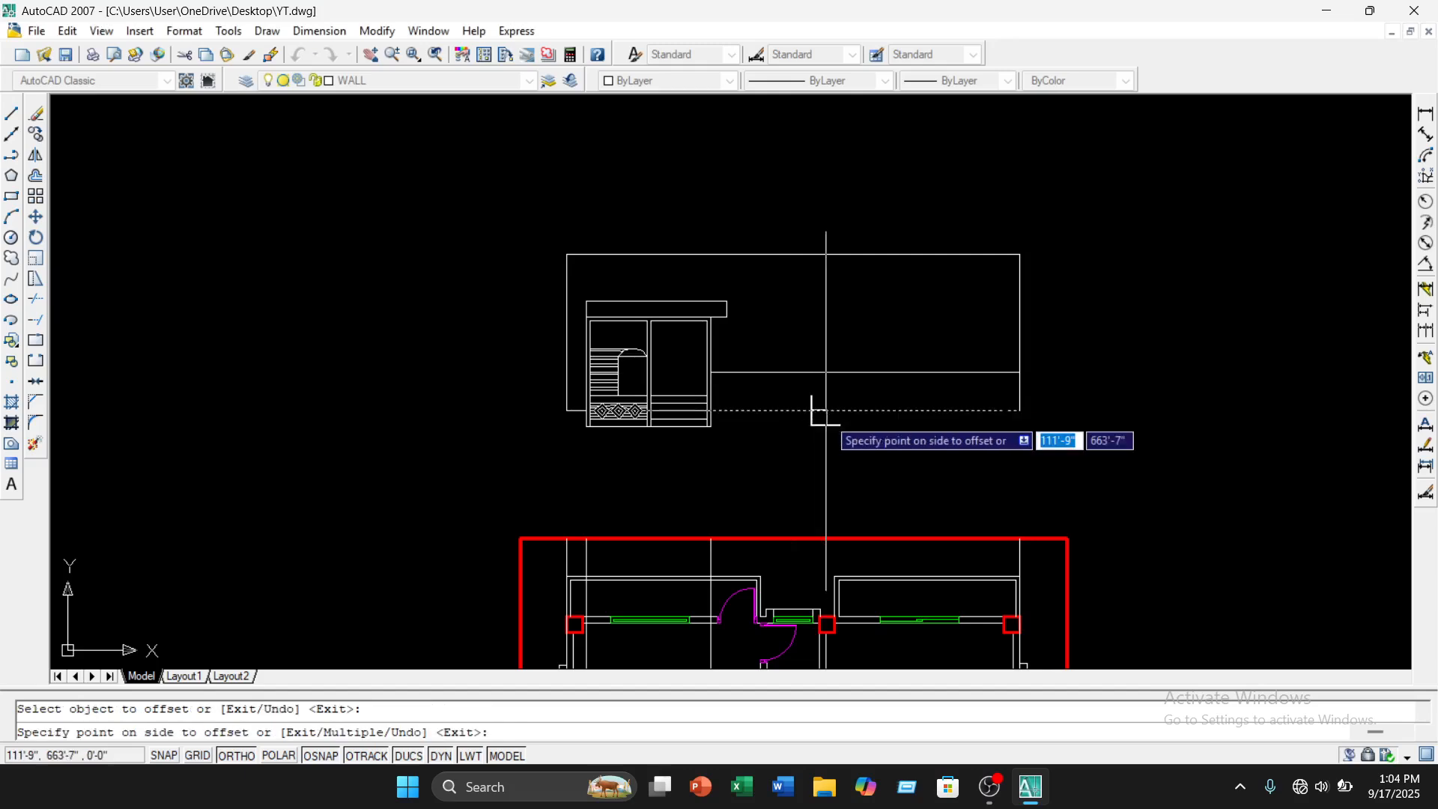
click(820, 480)
middle_drag(820, 486, 806, 468)
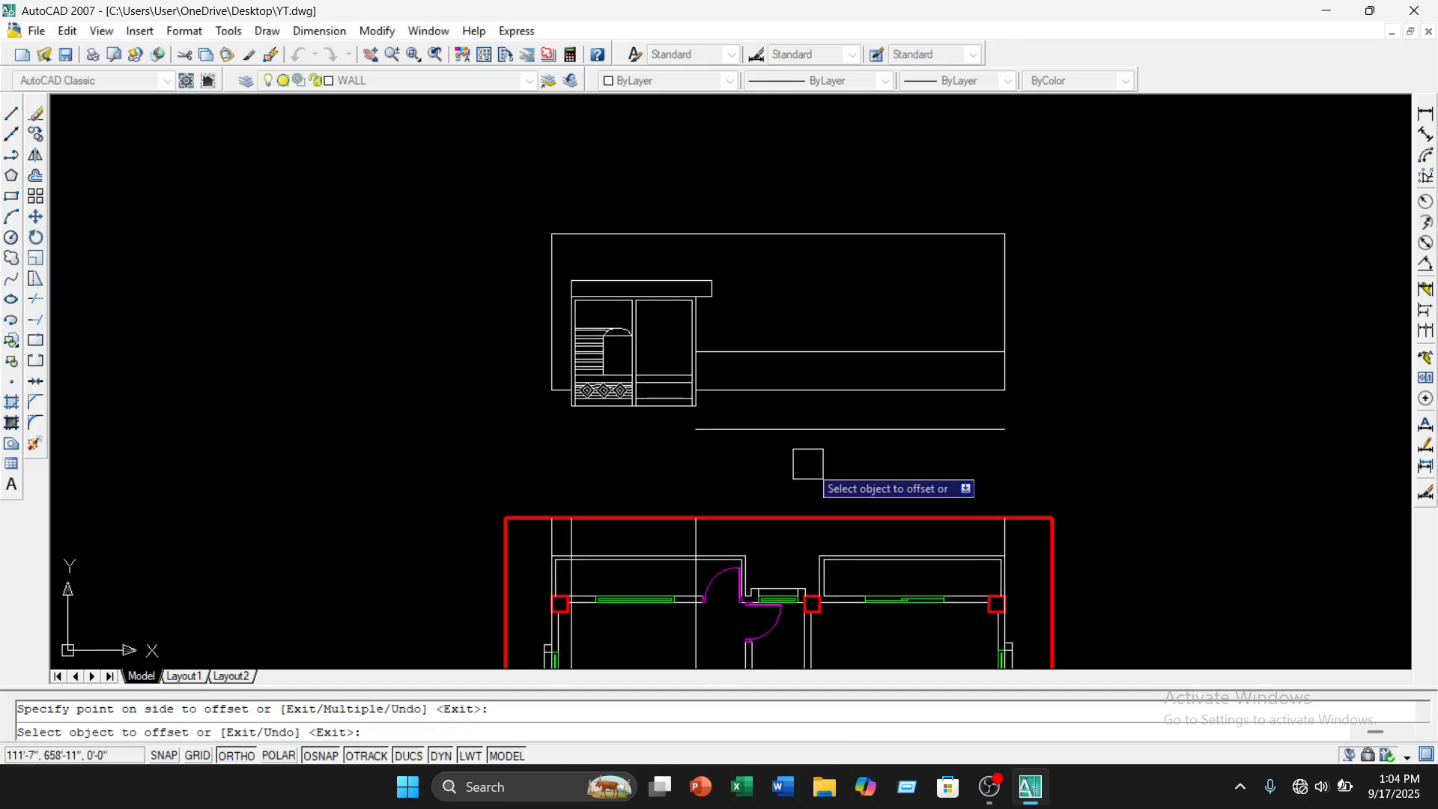
key(Escape)
Stretch the lowest offset line's left end horizontally past the left side of the elevation outline
click(750, 429)
click(696, 429)
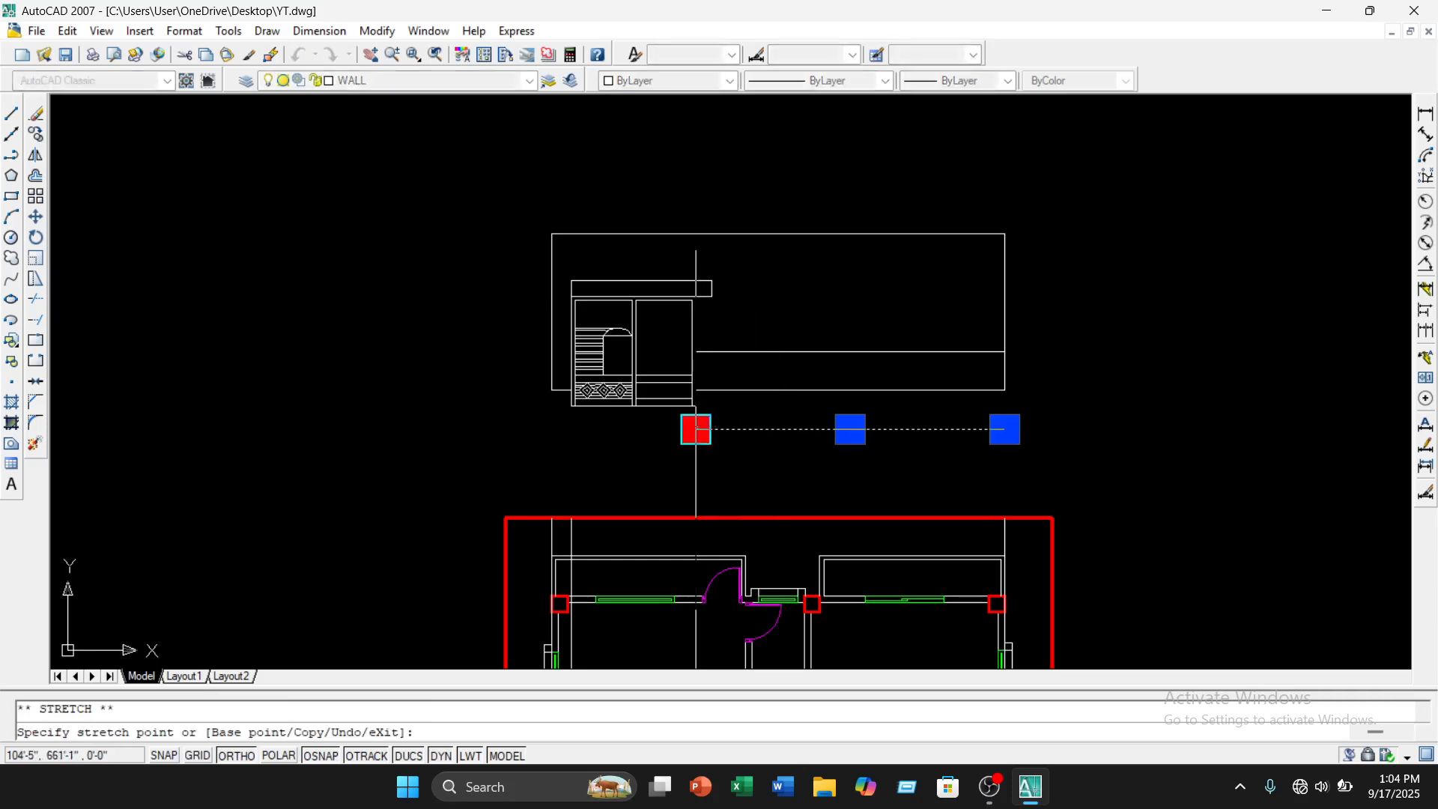
click(523, 429)
key(Escape)
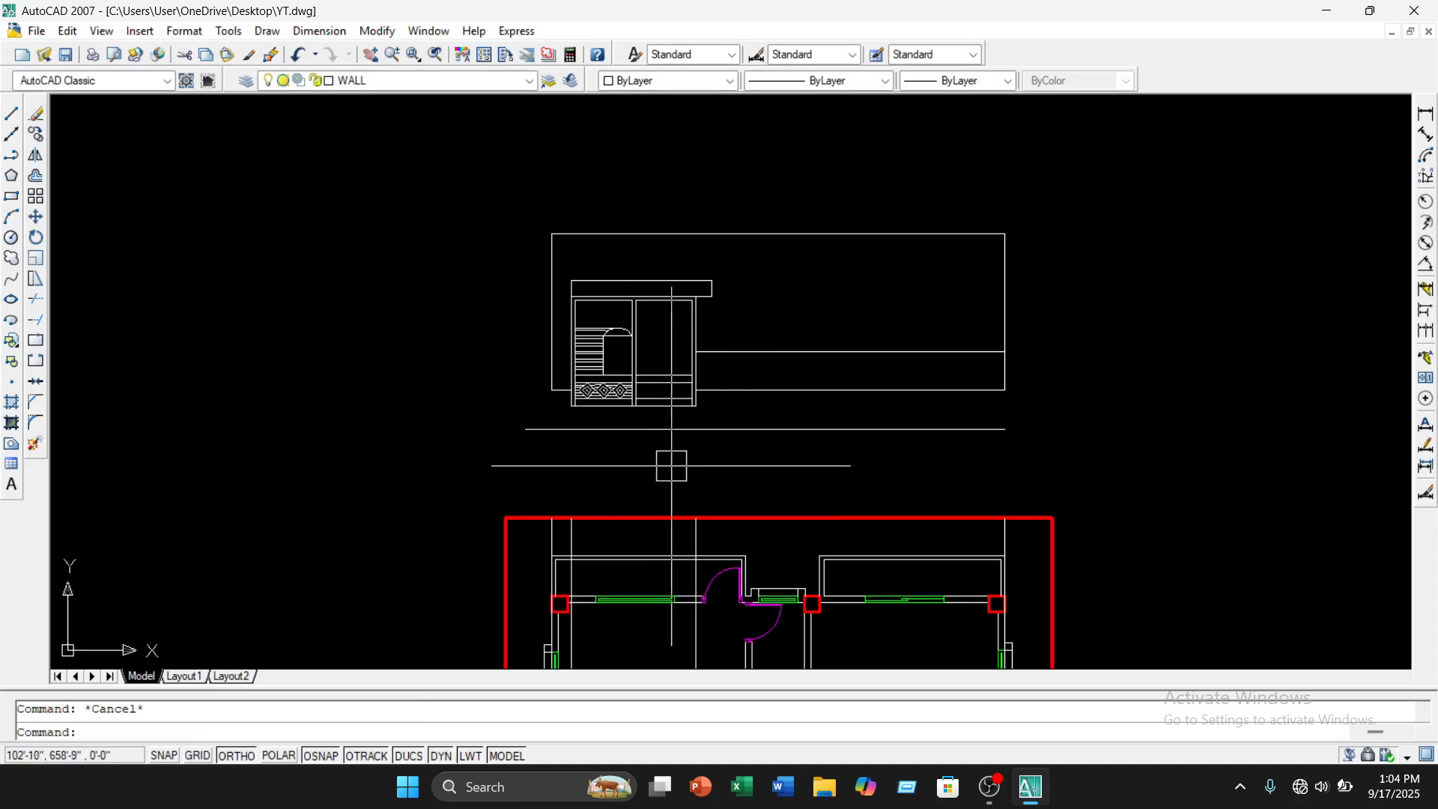
Measure the vertical distance from the upper offset line to the level of the roof slab's top edge
middle_drag(684, 469, 661, 474)
scroll(719, 465, down, 1)
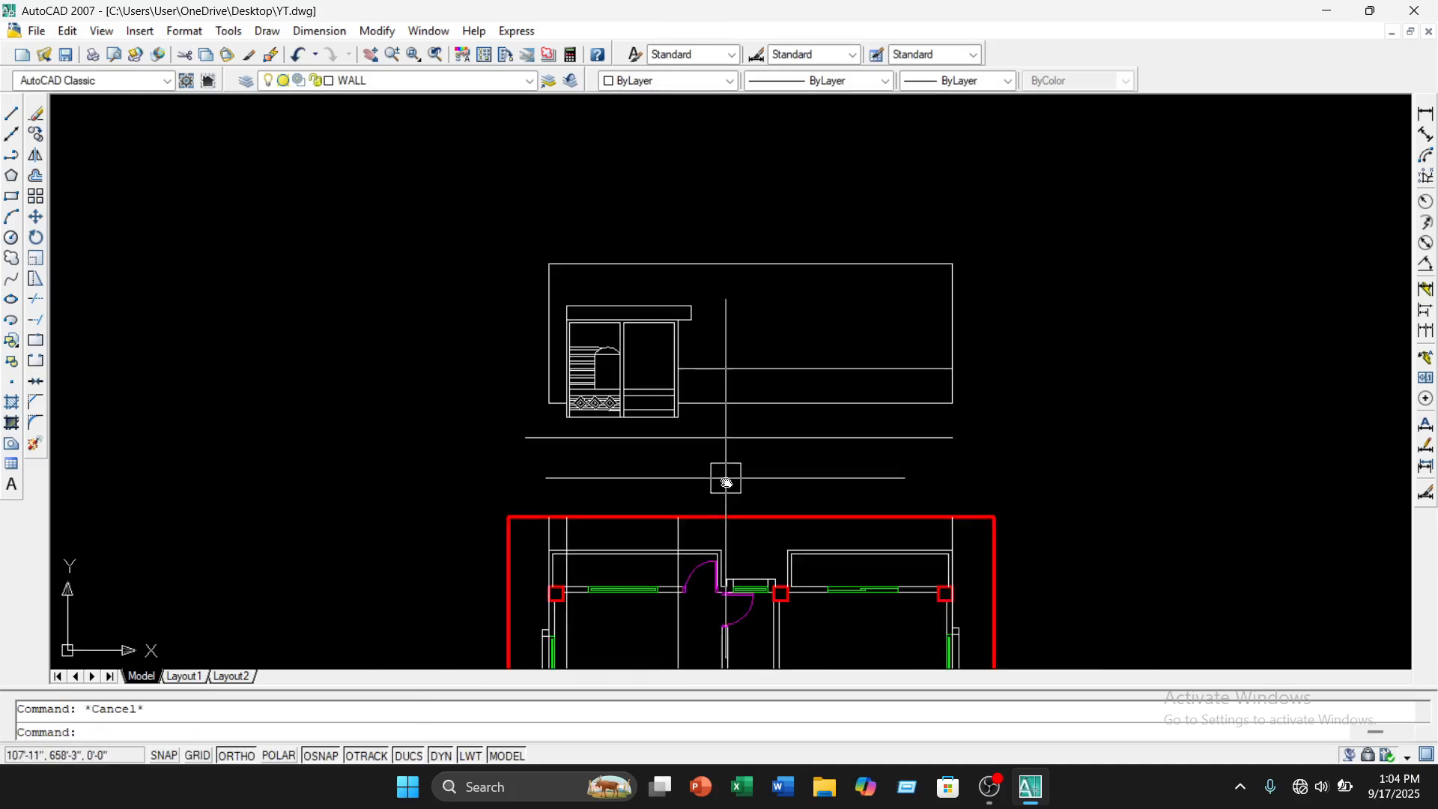
scroll(745, 475, up, 3)
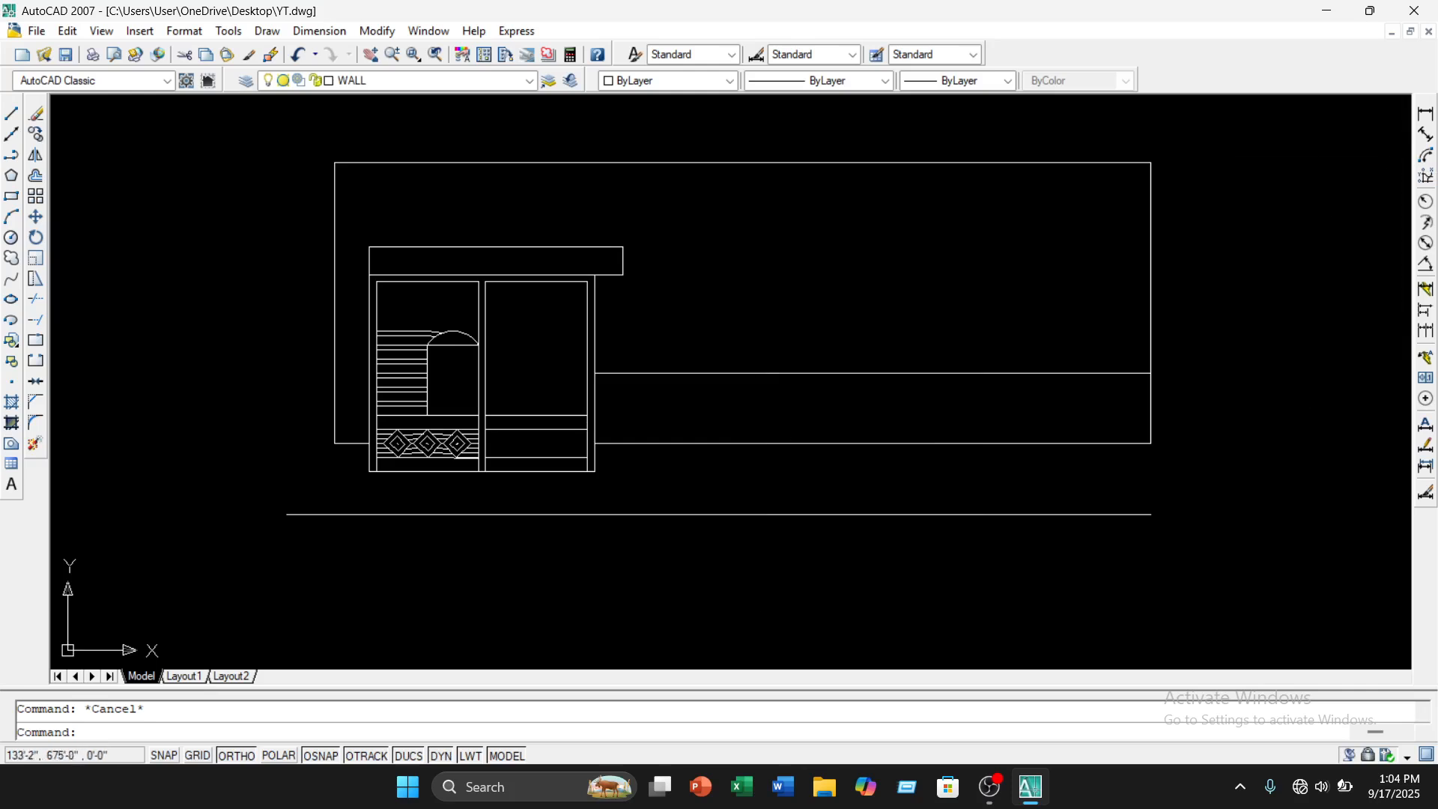
click(1425, 114)
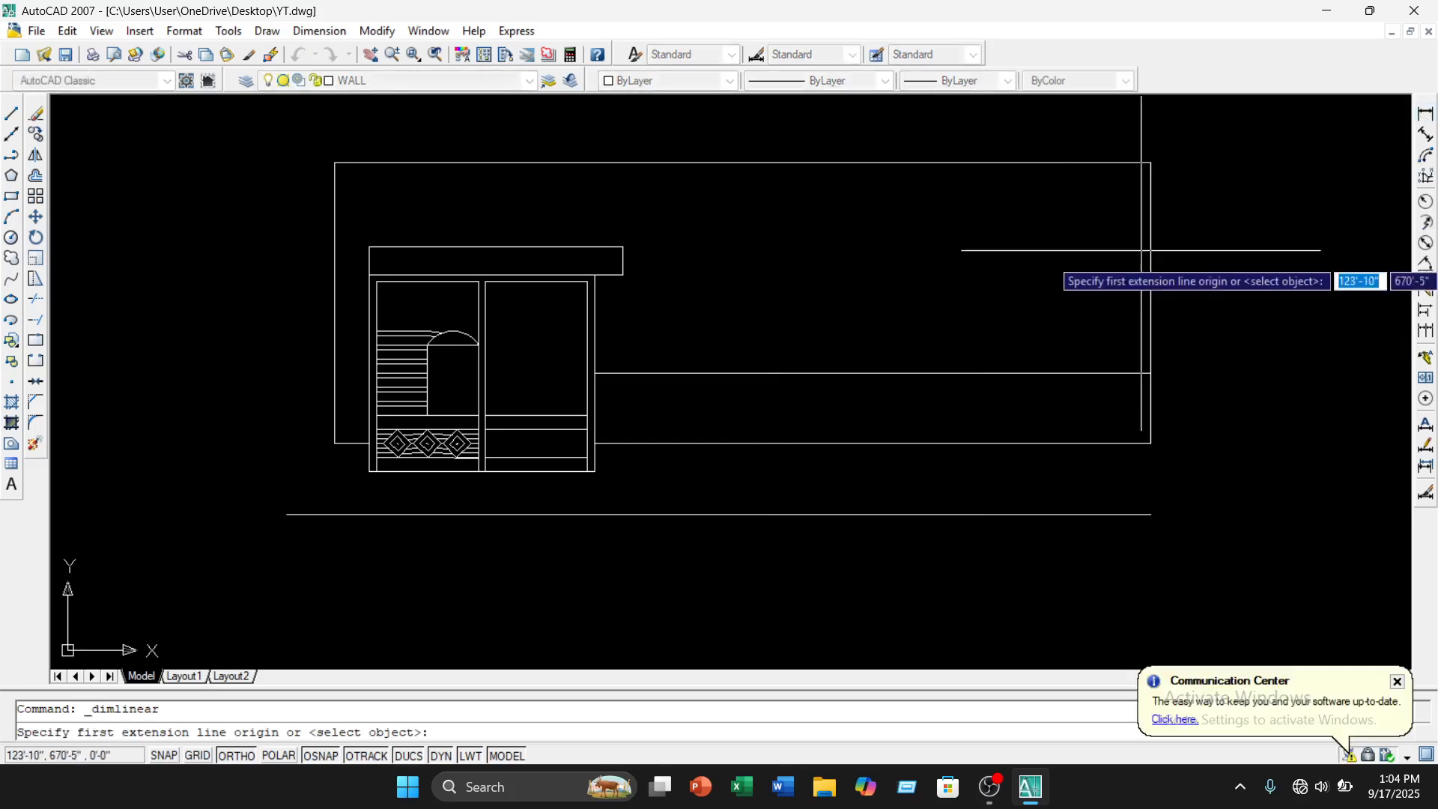
click(777, 372)
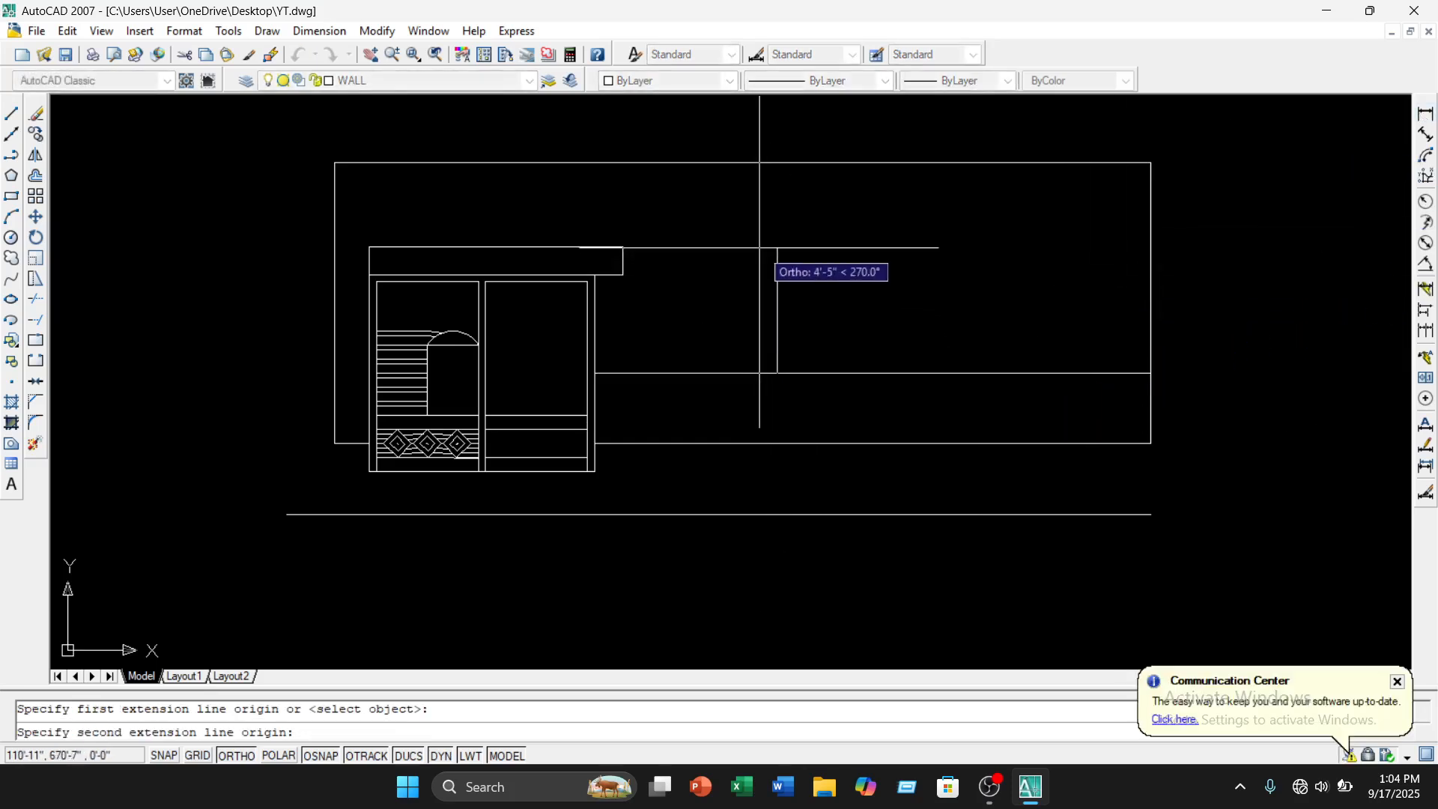
click(759, 248)
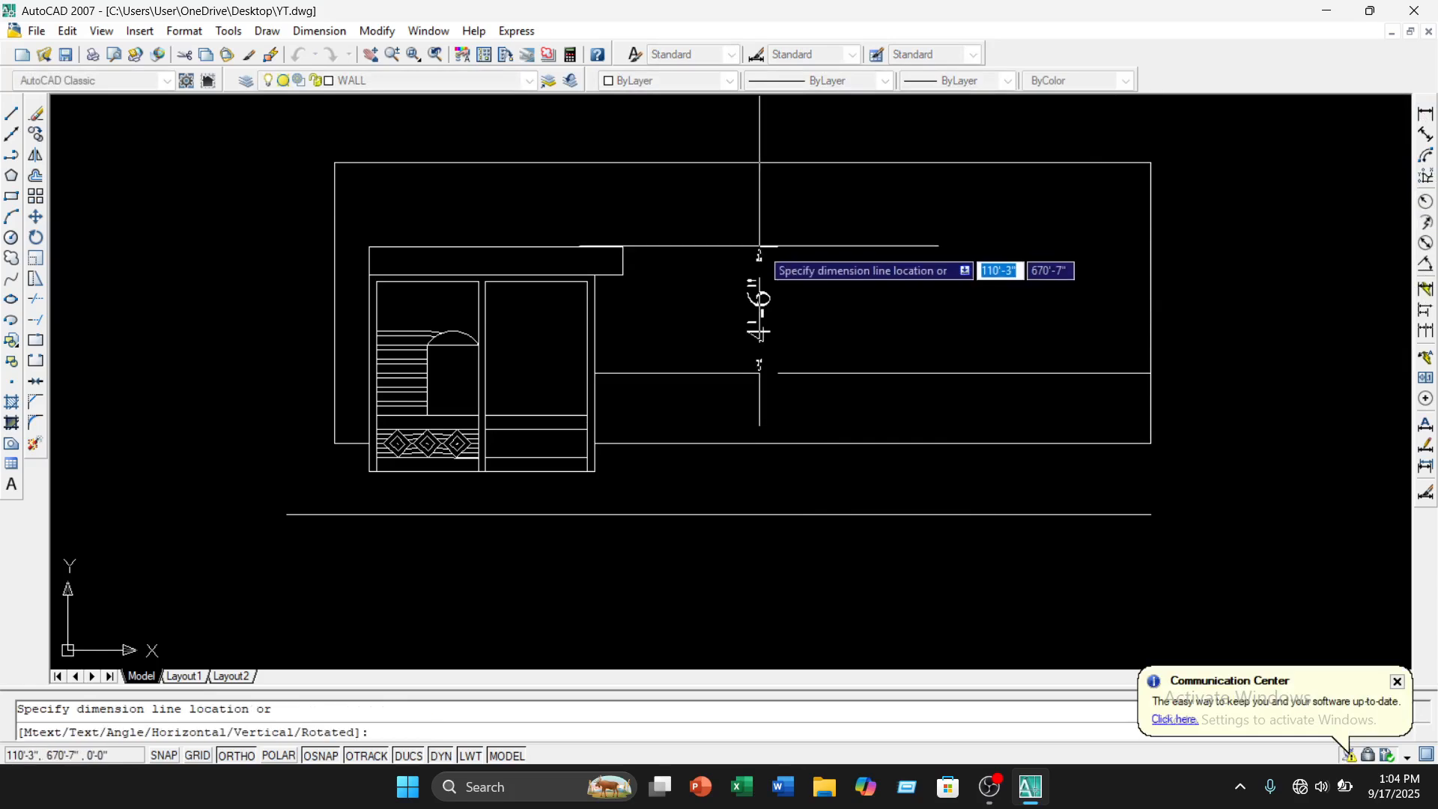
key(Escape)
scroll(812, 257, down, 5)
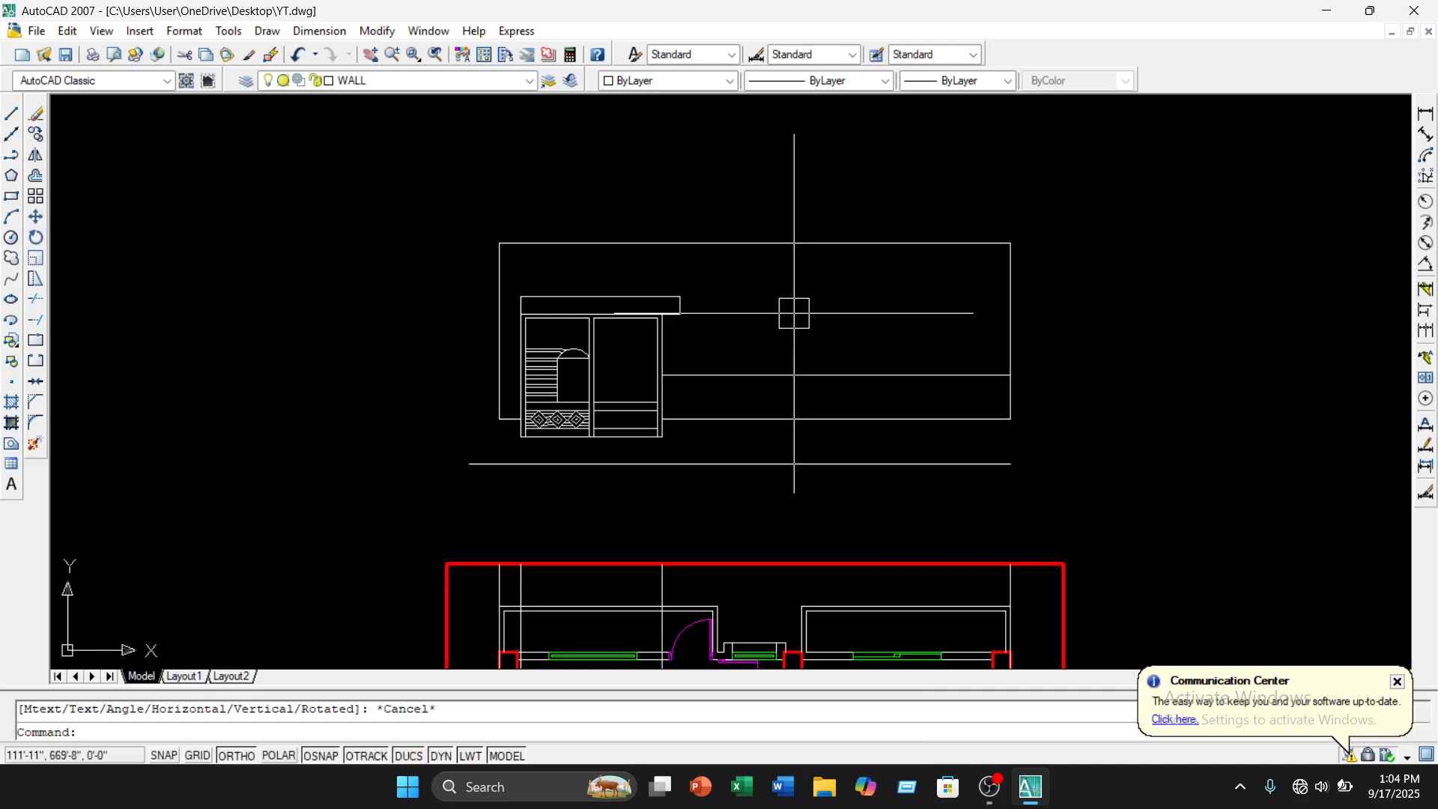
text(ex)
key(Return)
key(Return)
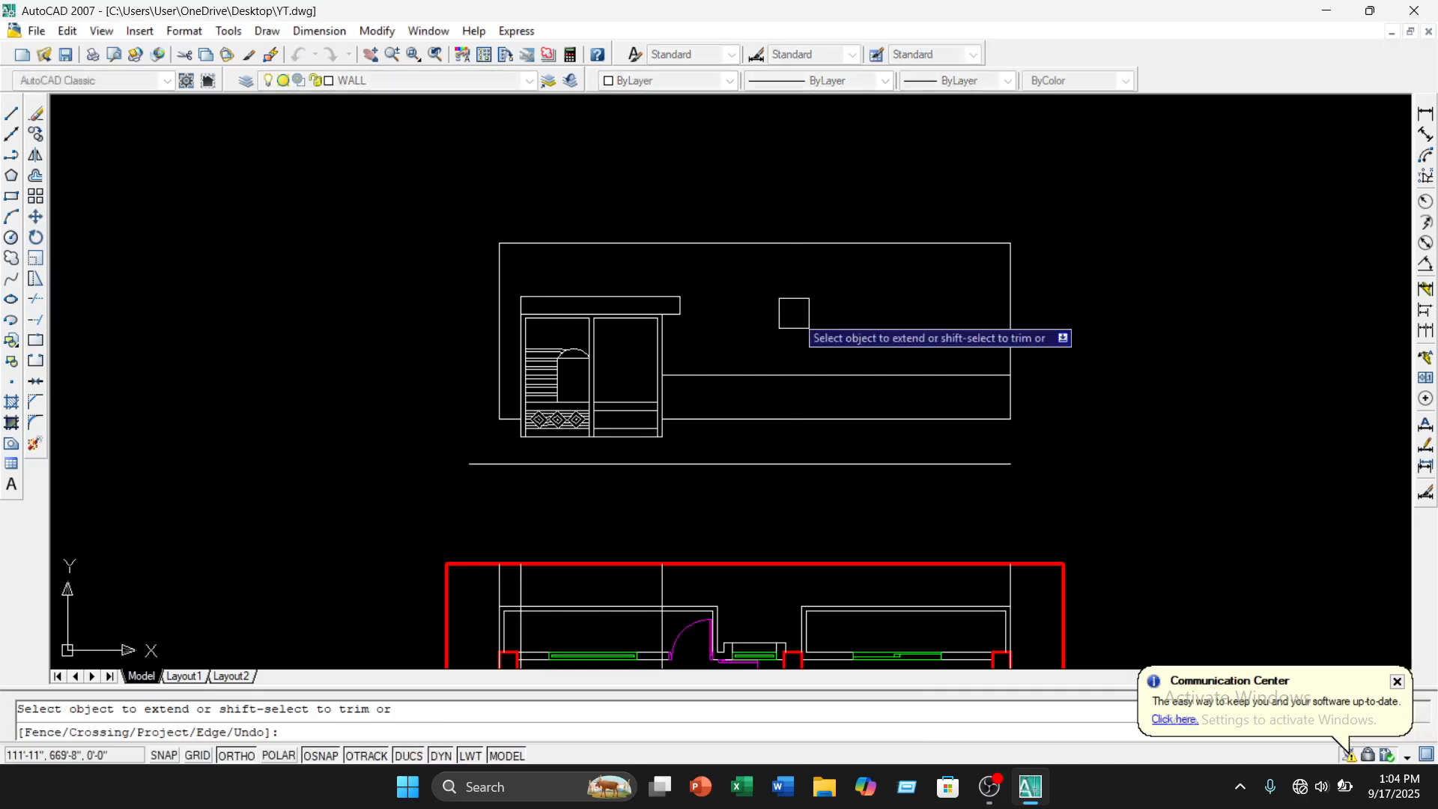
scroll(609, 269, up, 3)
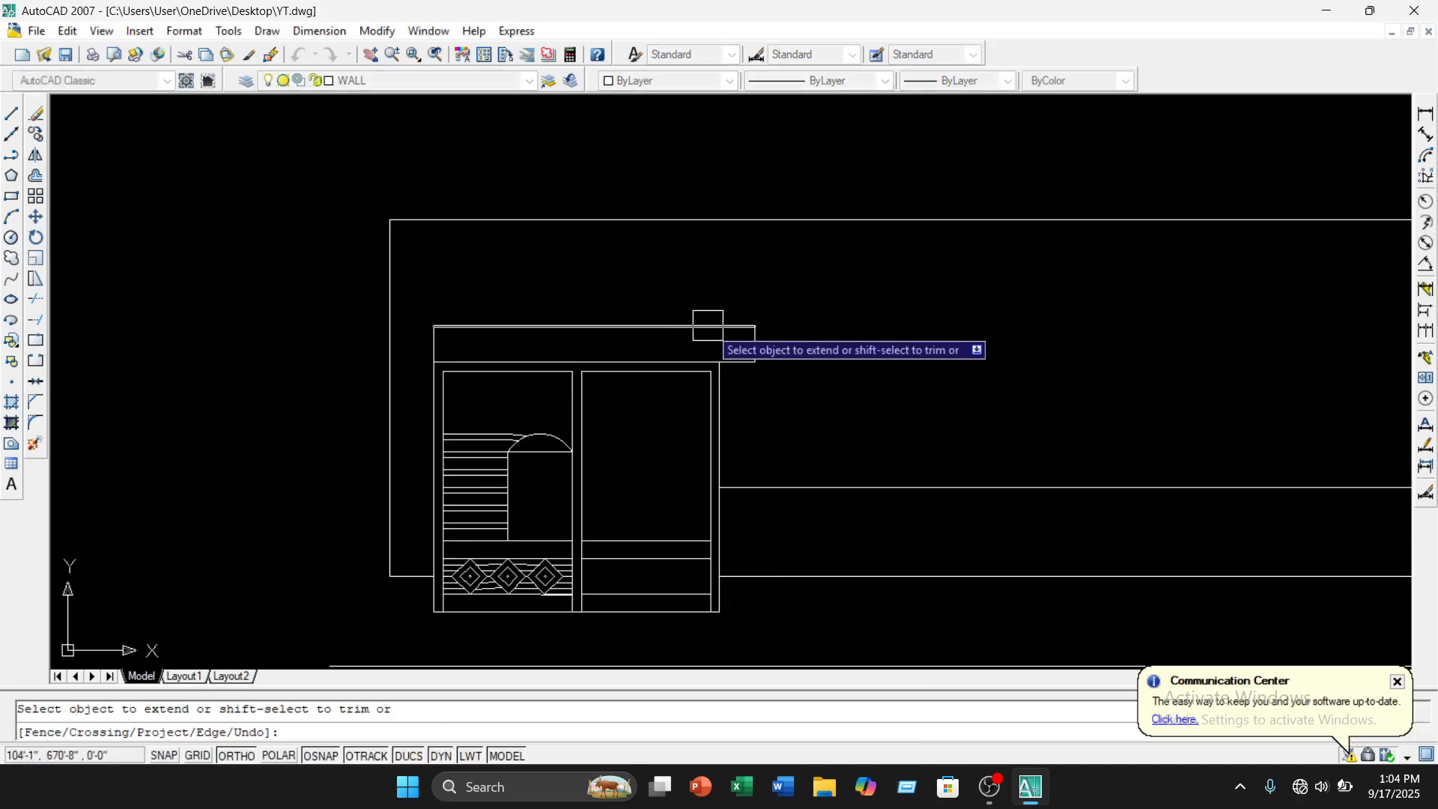
scroll(745, 385, down, 2)
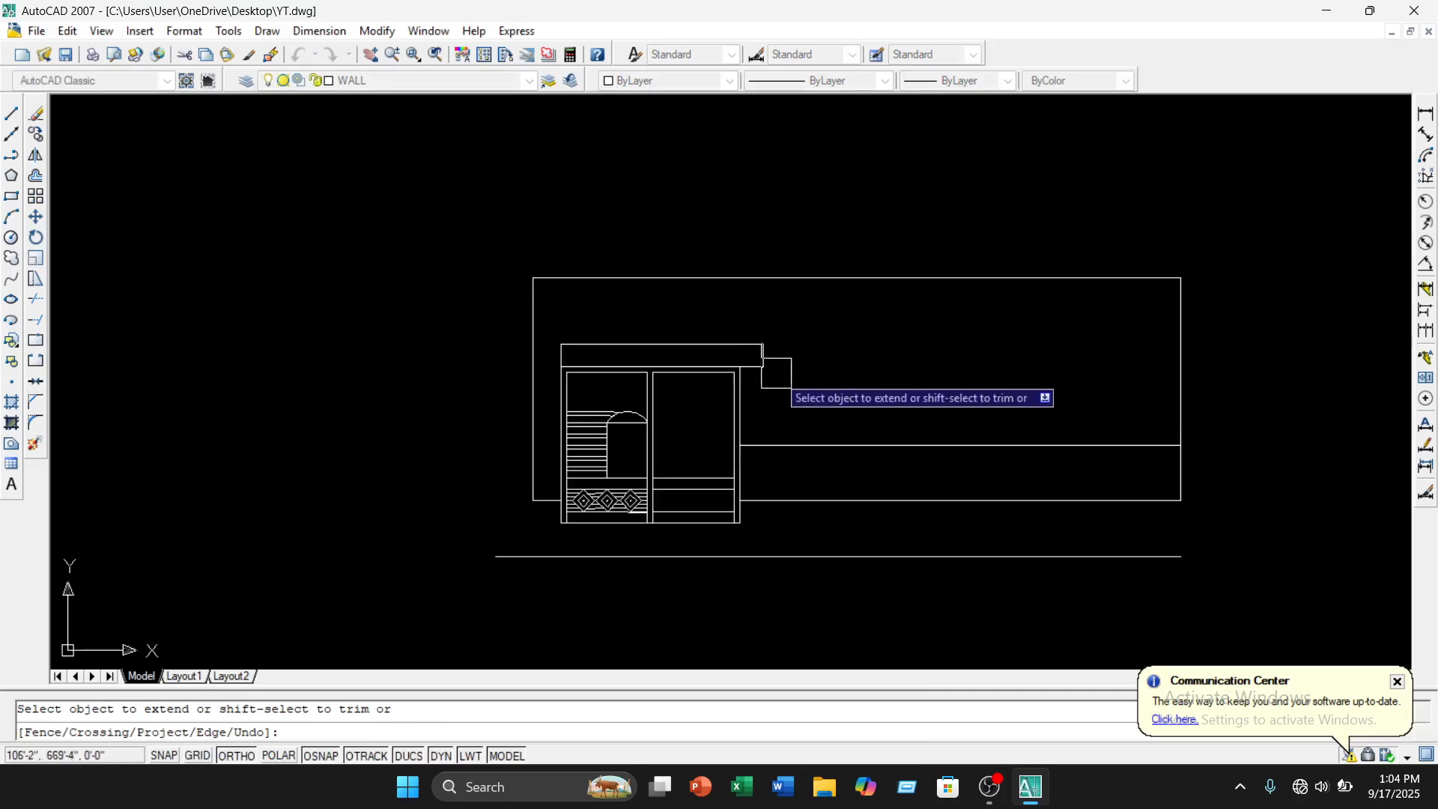
key(Escape)
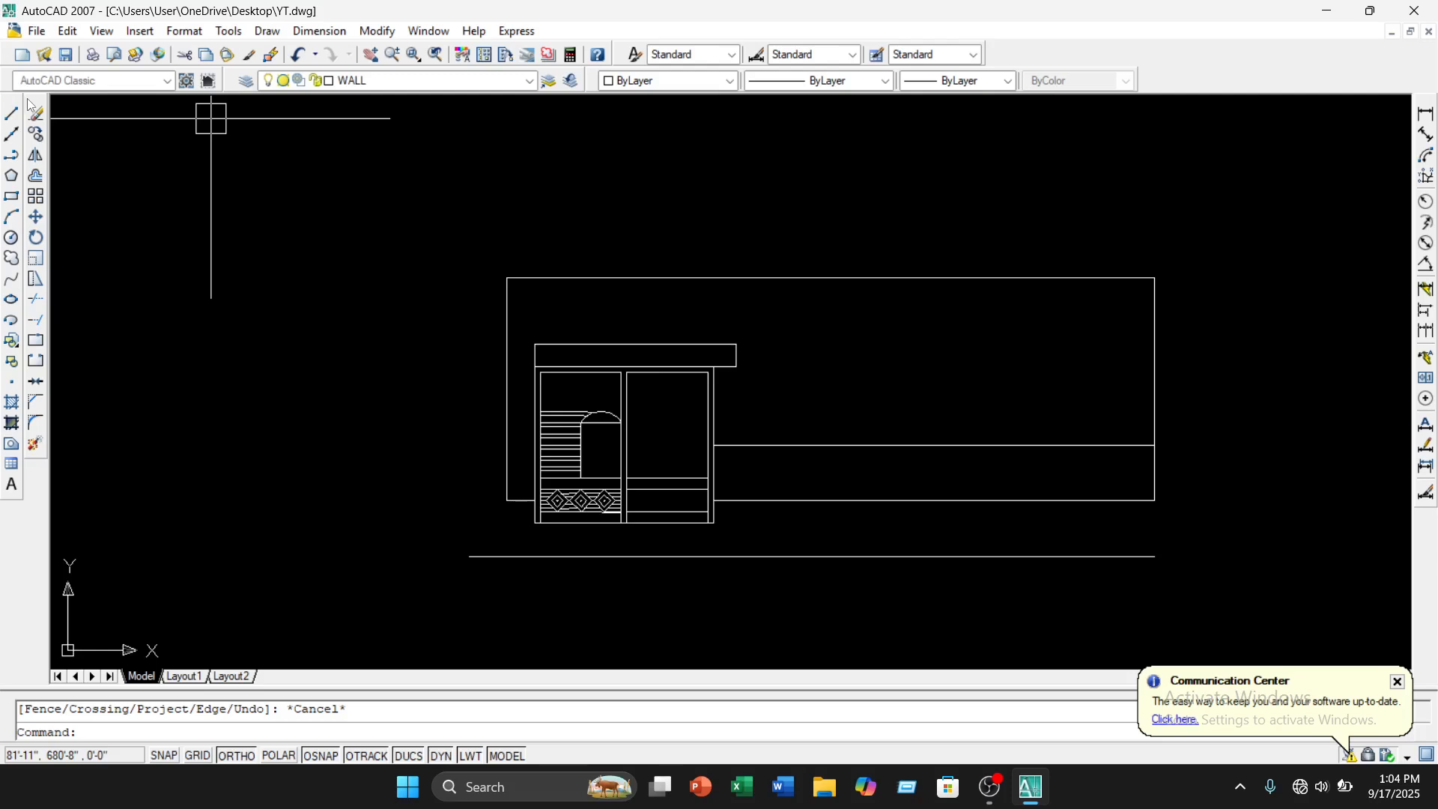
click(12, 113)
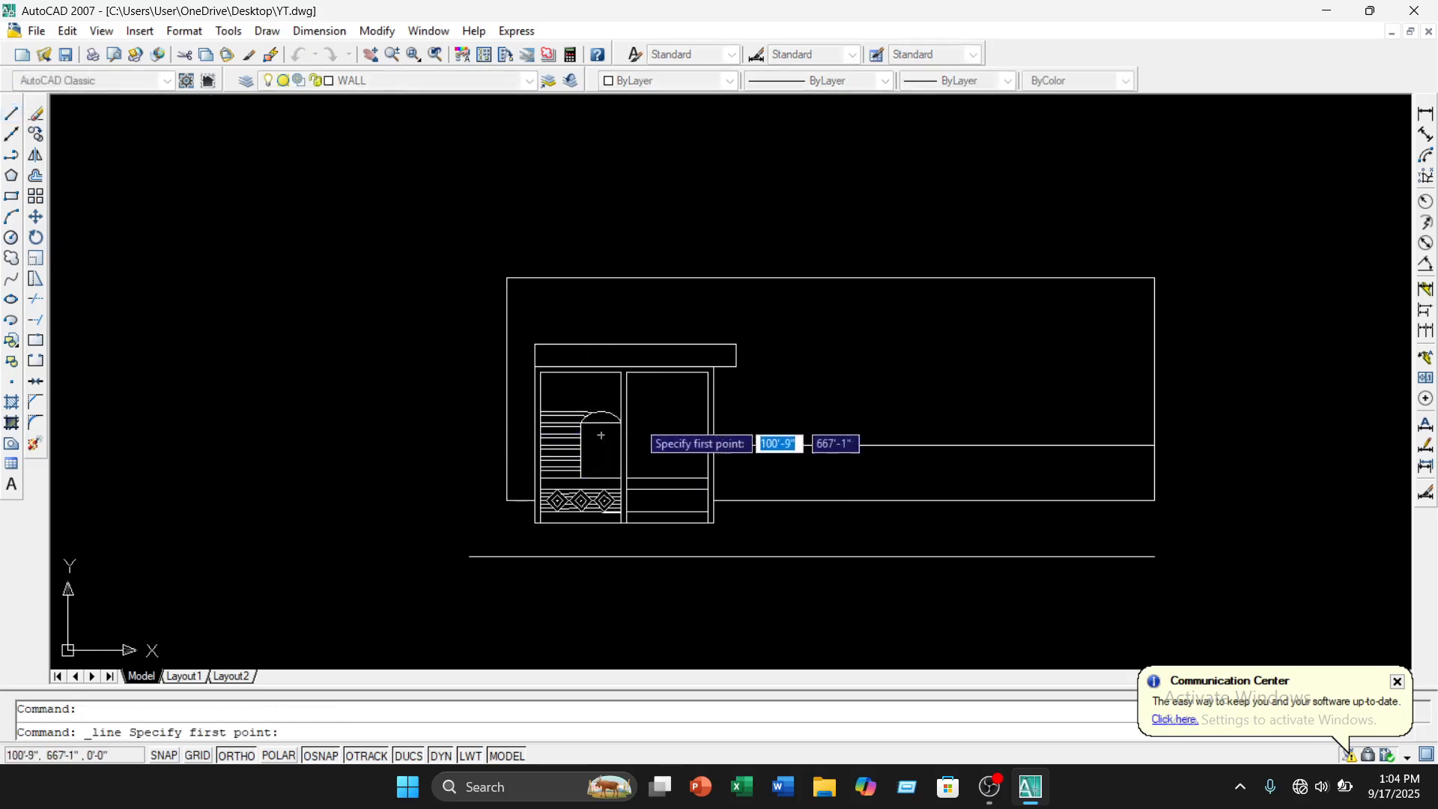
key(Escape)
Try to trim away the roof slab's short vertical line at its right end
middle_drag(783, 417, 739, 416)
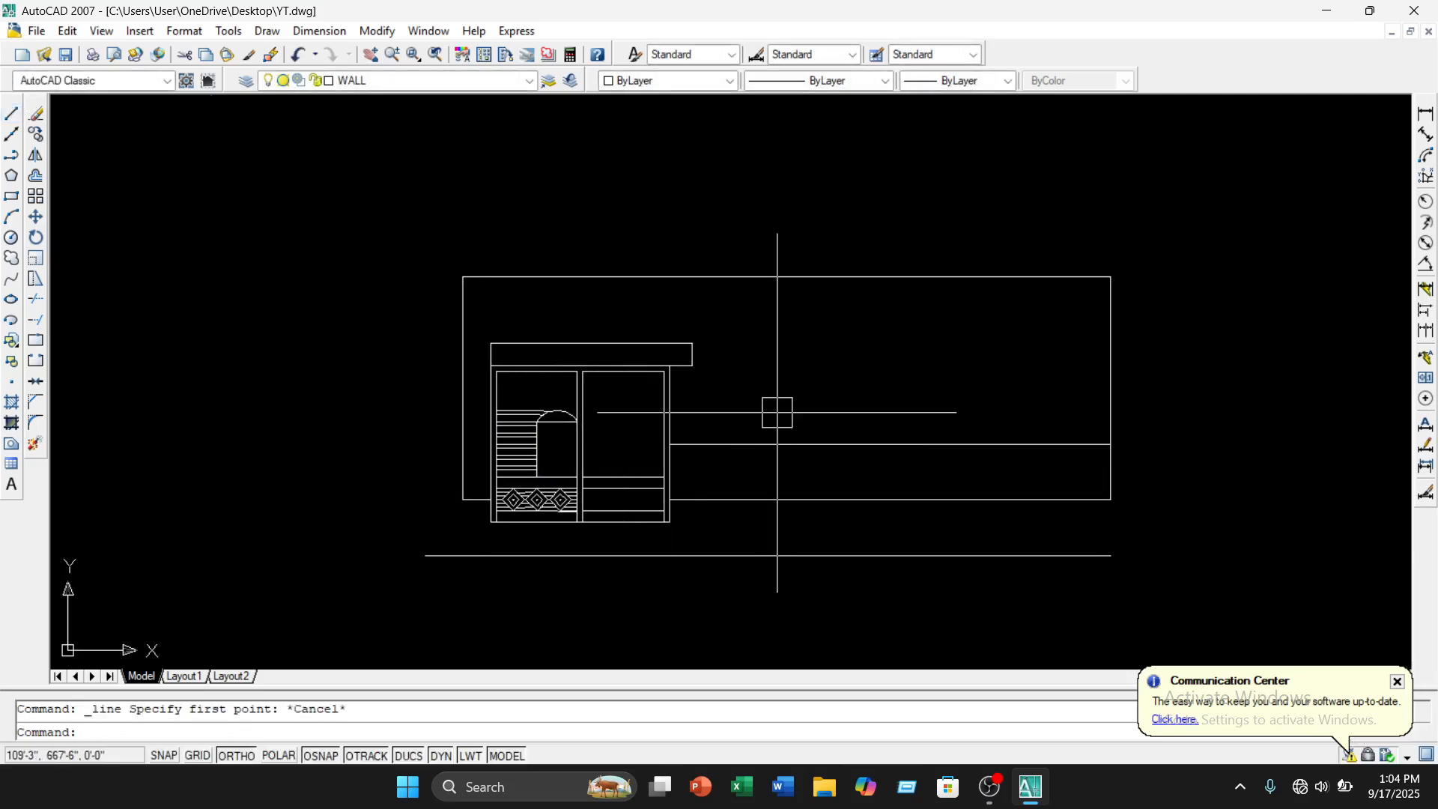
key(Return)
key(Return)
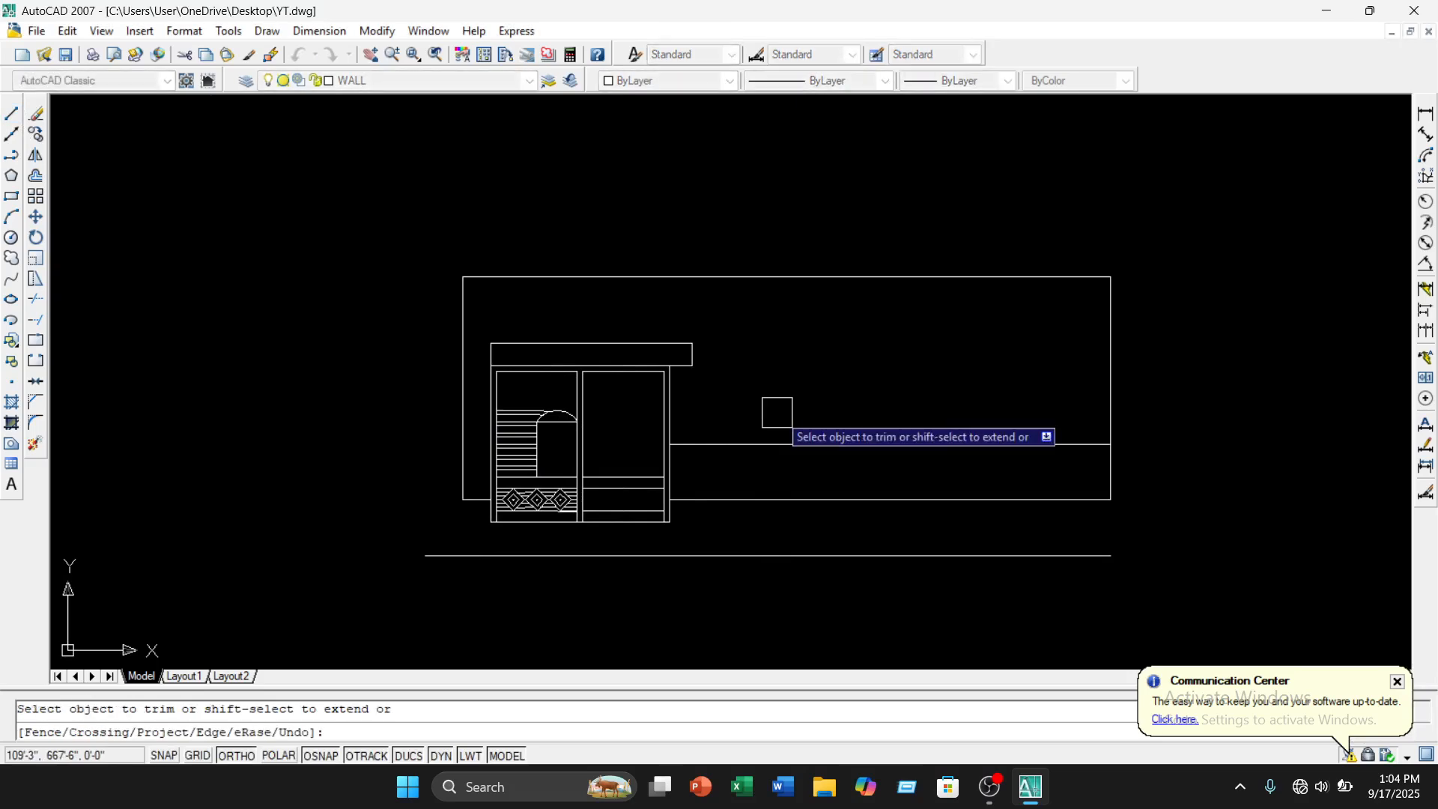
scroll(708, 358, up, 3)
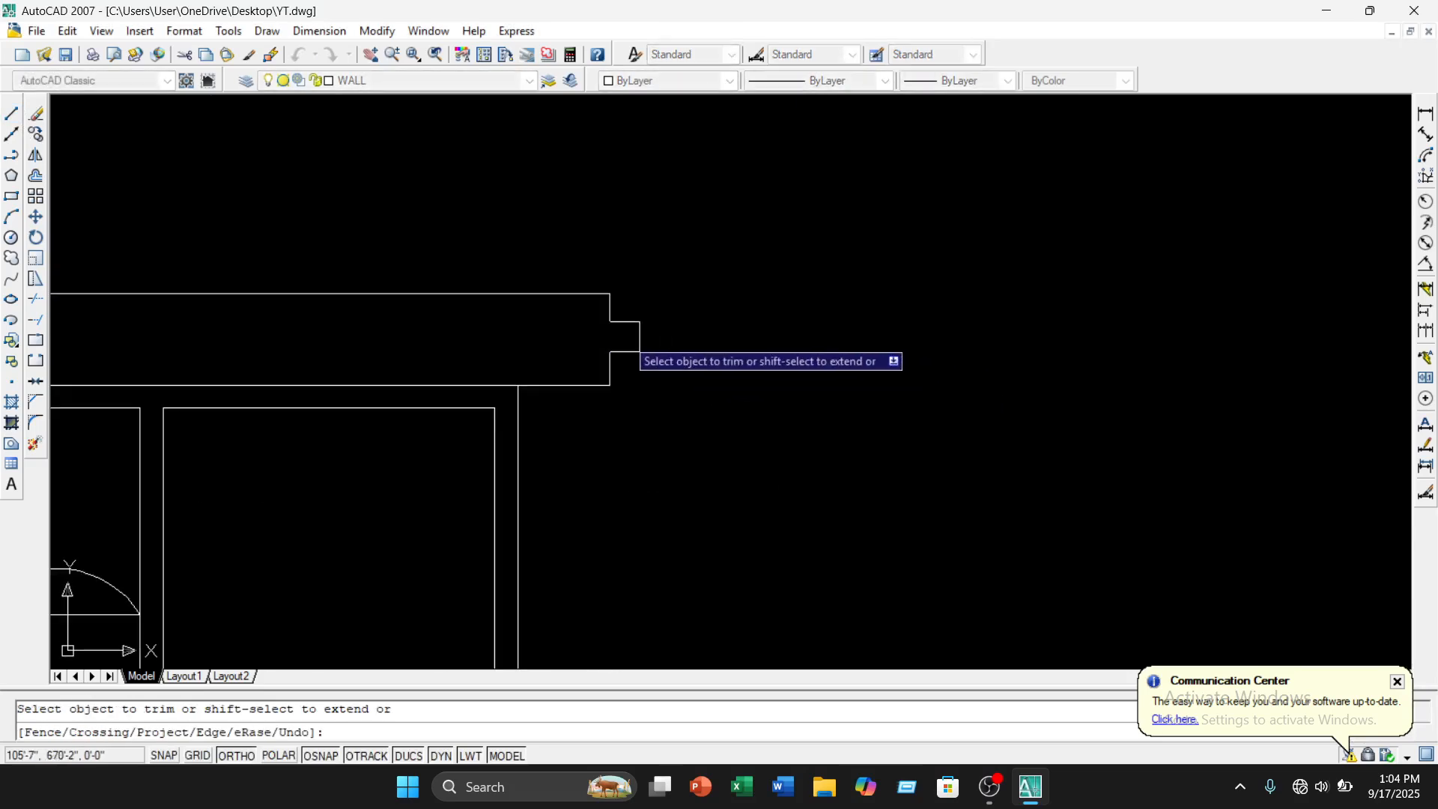
click(626, 337)
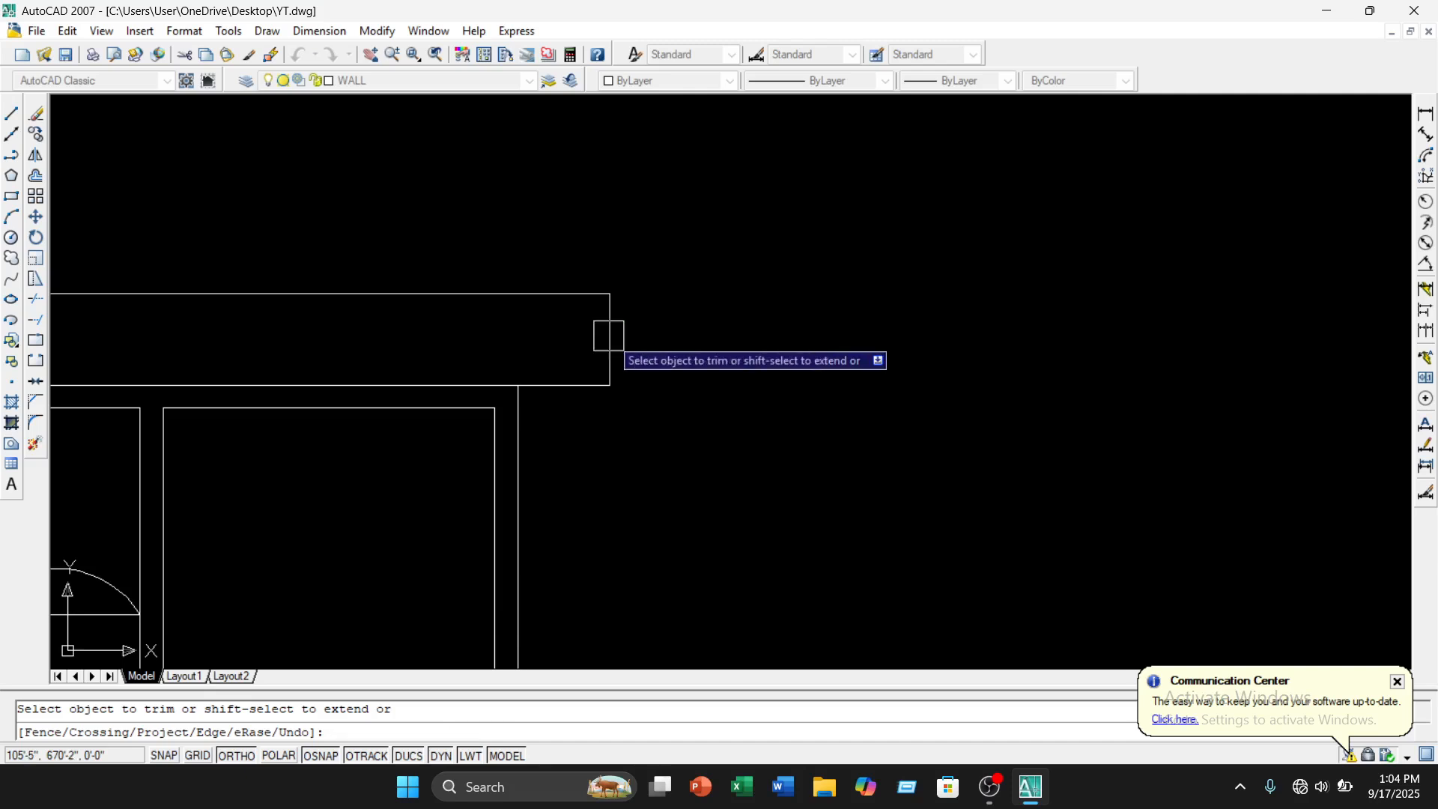
key(Return)
Erase the short vertical line closing the roof slab's right end
click(610, 340)
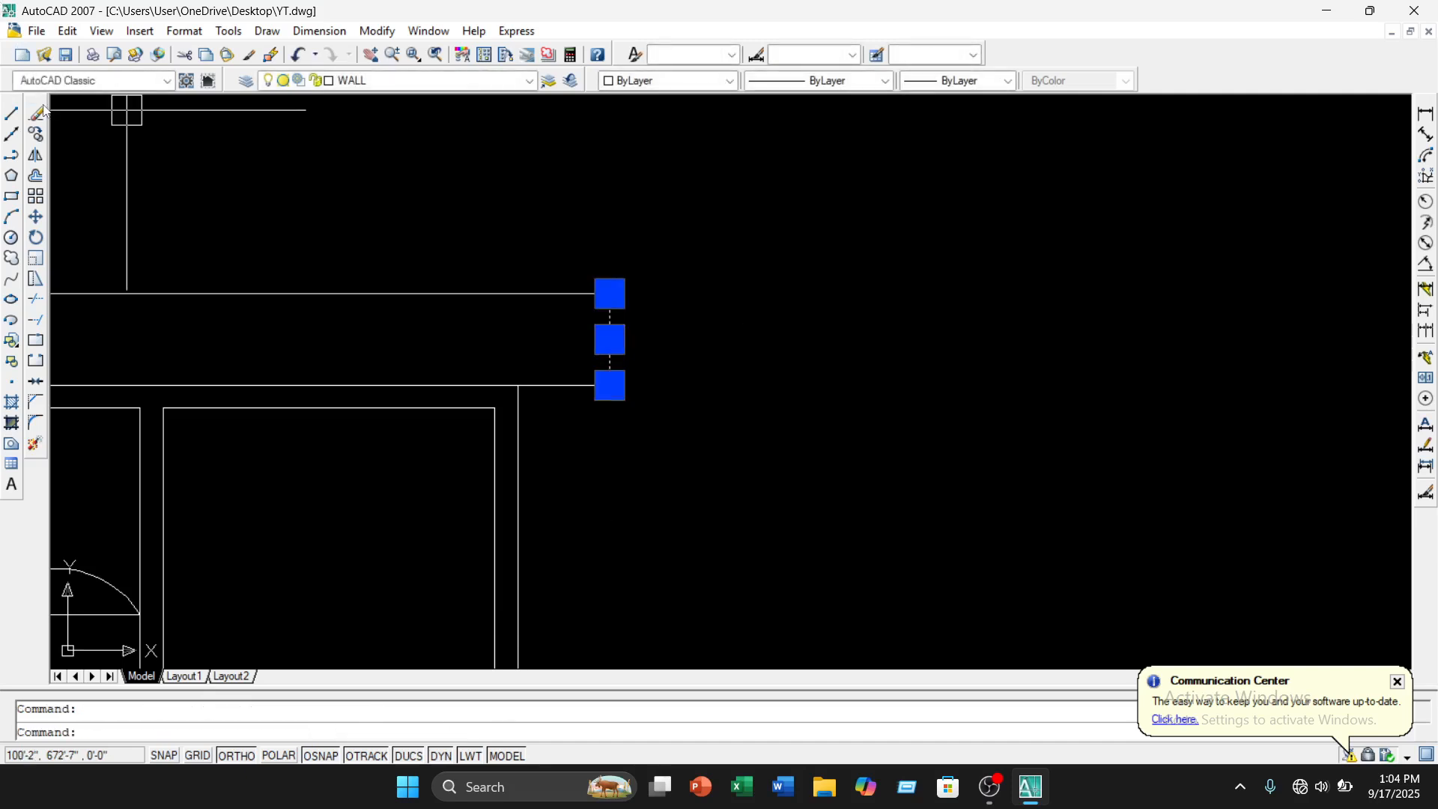
click(36, 113)
scroll(344, 192, down, 3)
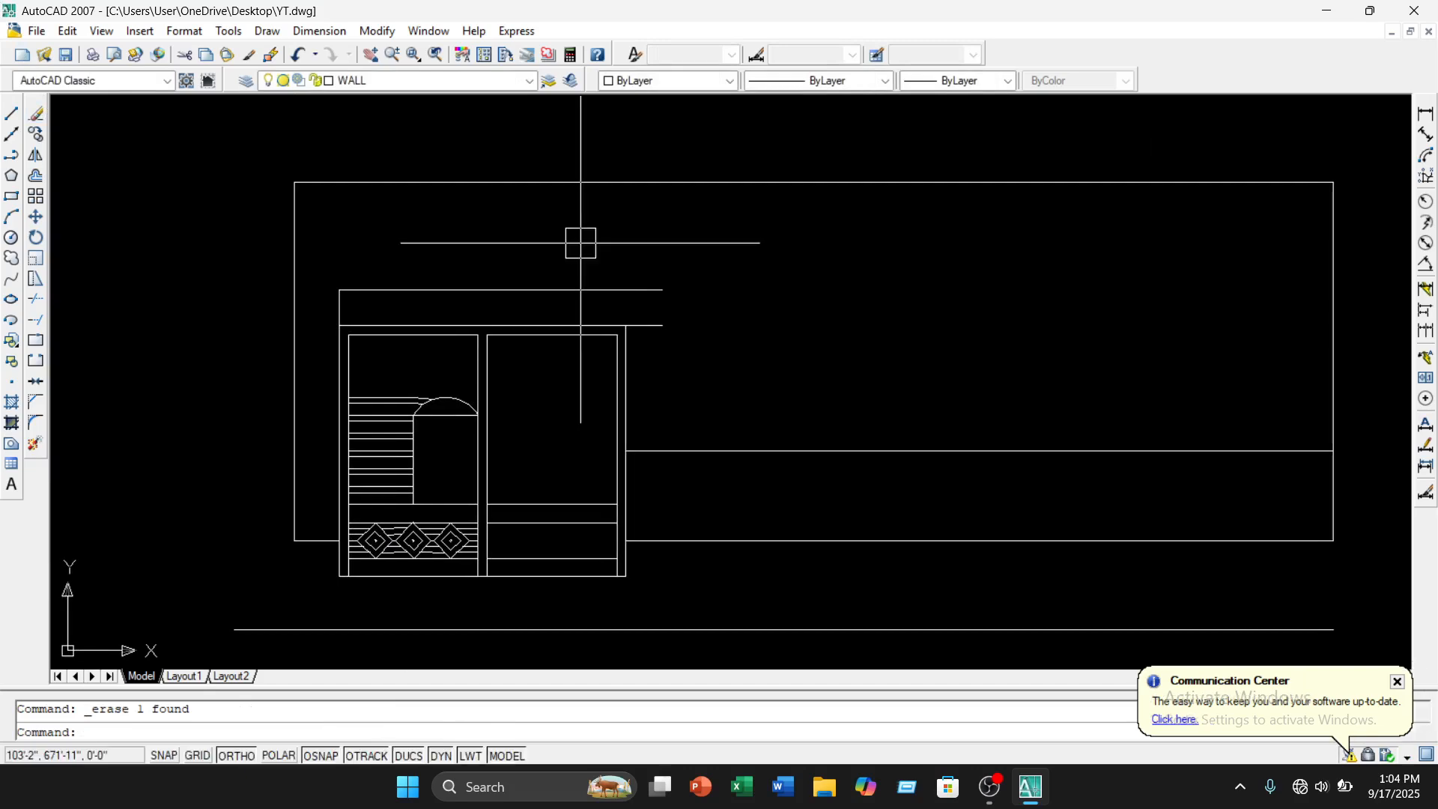
Try to extend the roof slab's top edge to the right side of the elevation outline
text(ex)
key(Return)
key(Return)
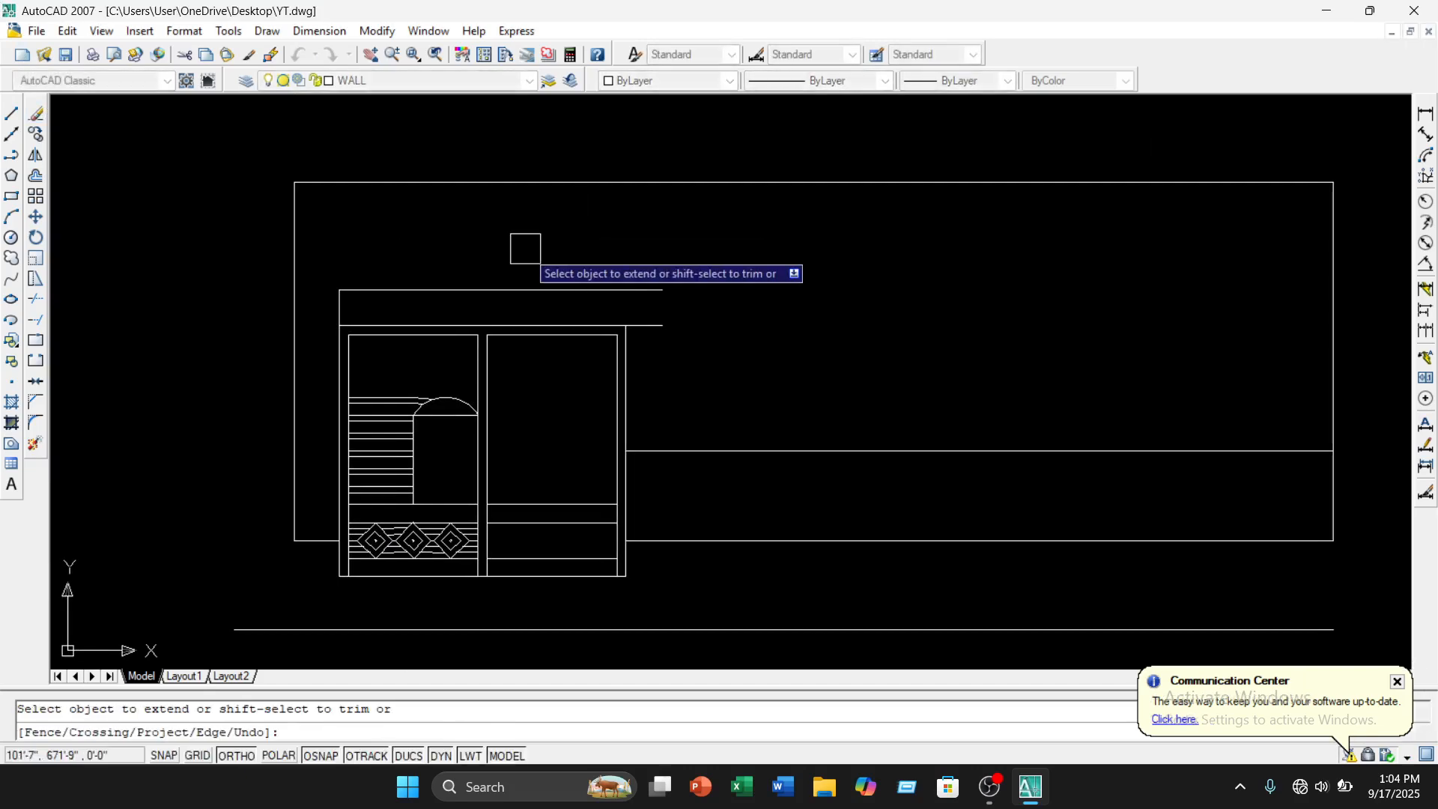
click(618, 325)
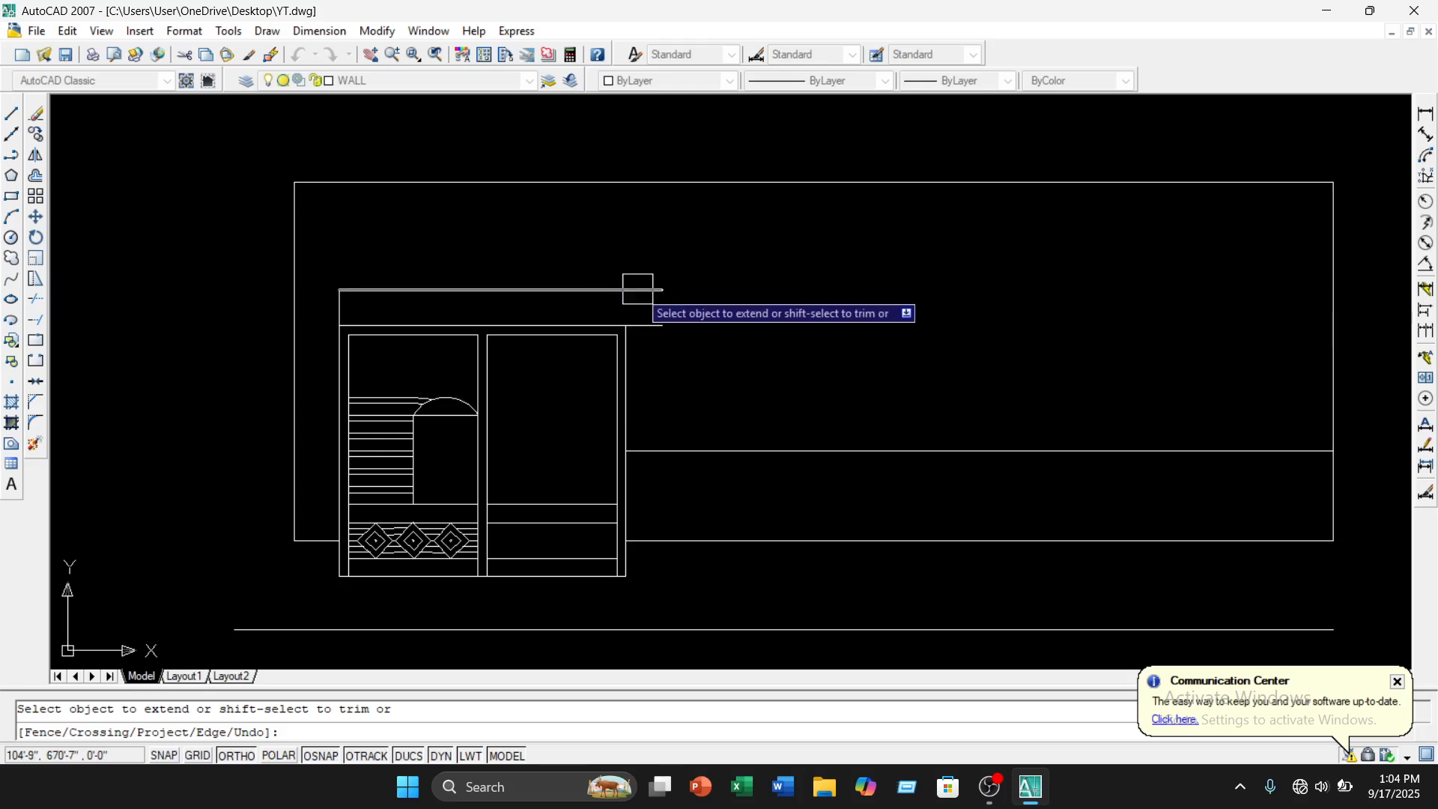
scroll(637, 288, up, 2)
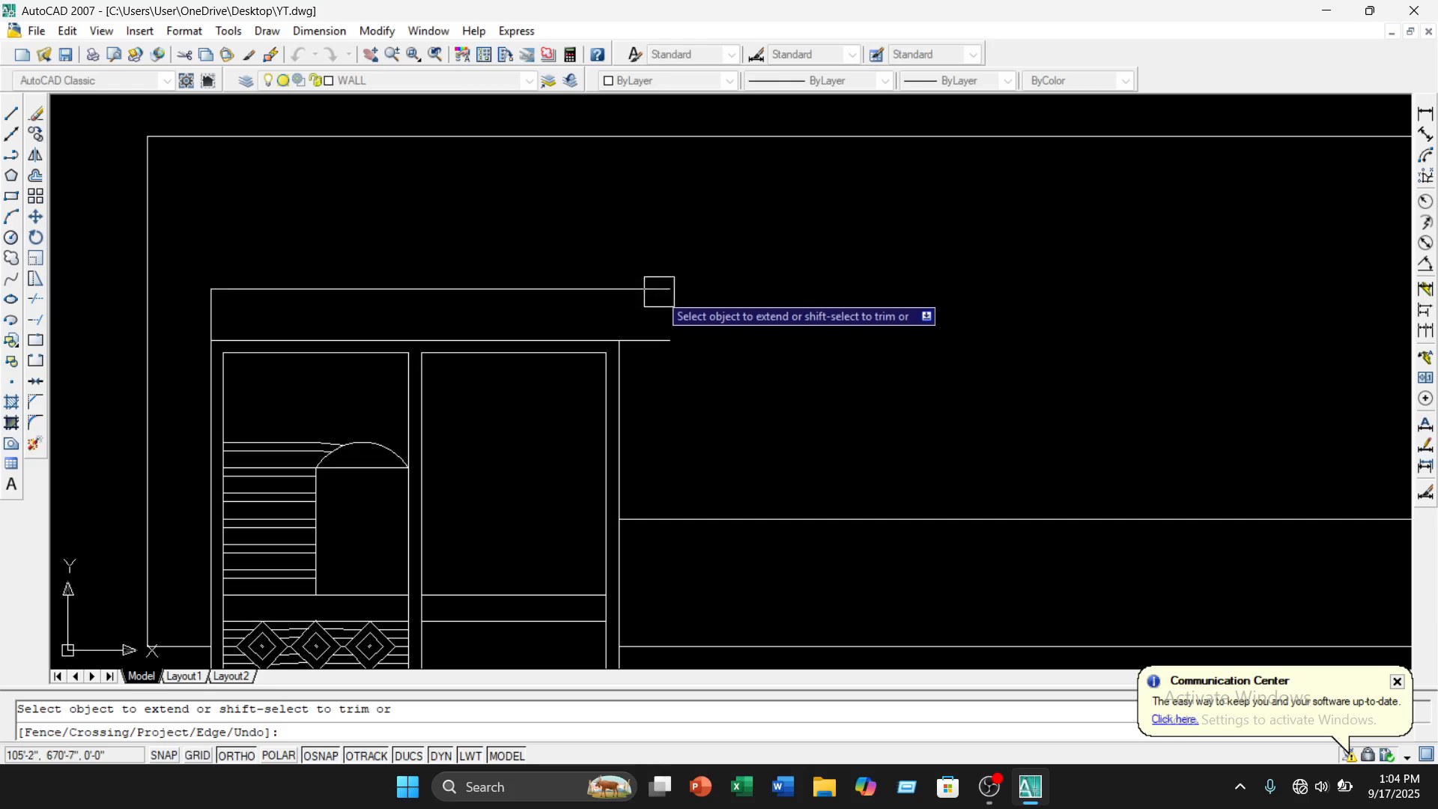
key(Escape)
scroll(650, 290, down, 4)
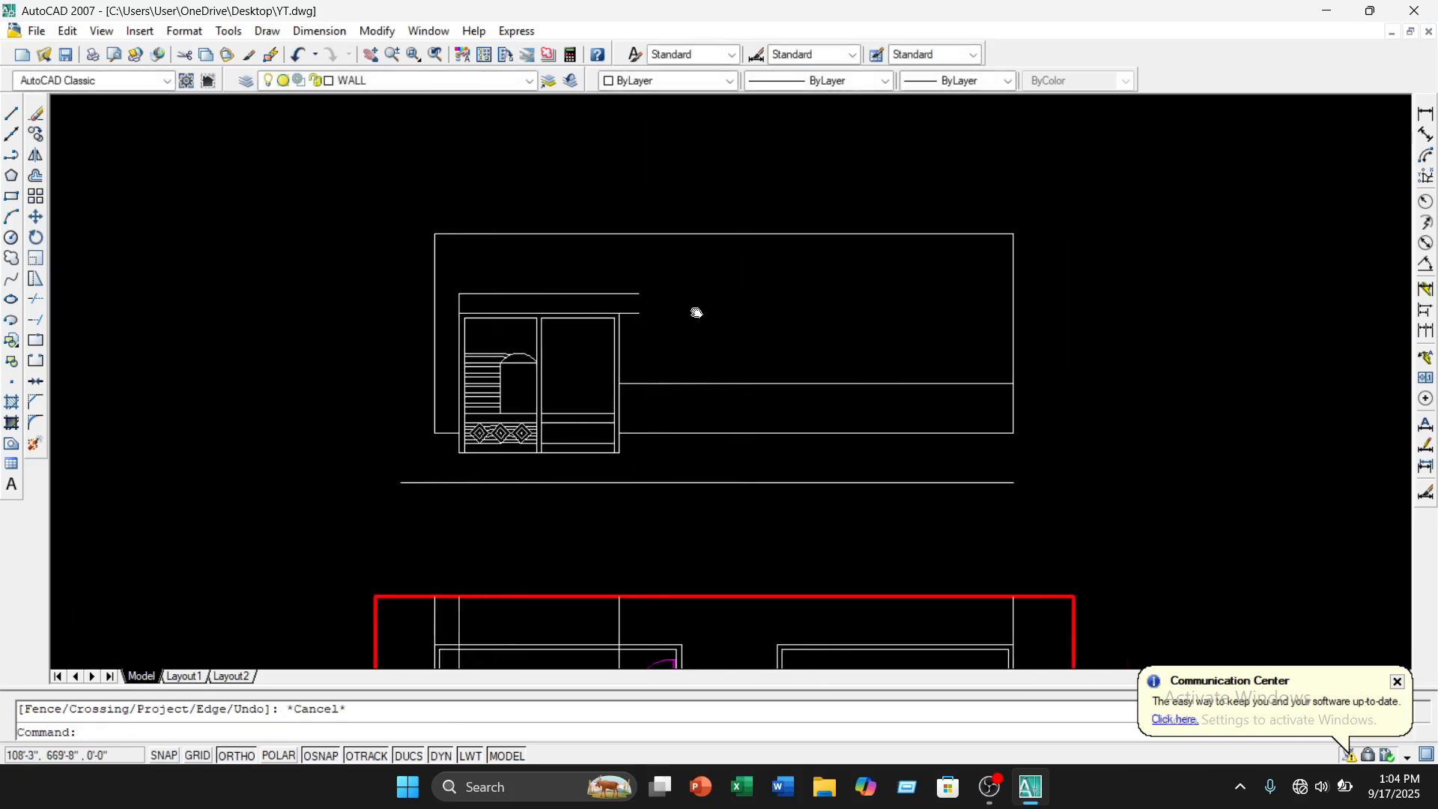
Stretch the right end of the roof slab's top line horizontally to the right side of the elevation outline
click(597, 298)
click(636, 293)
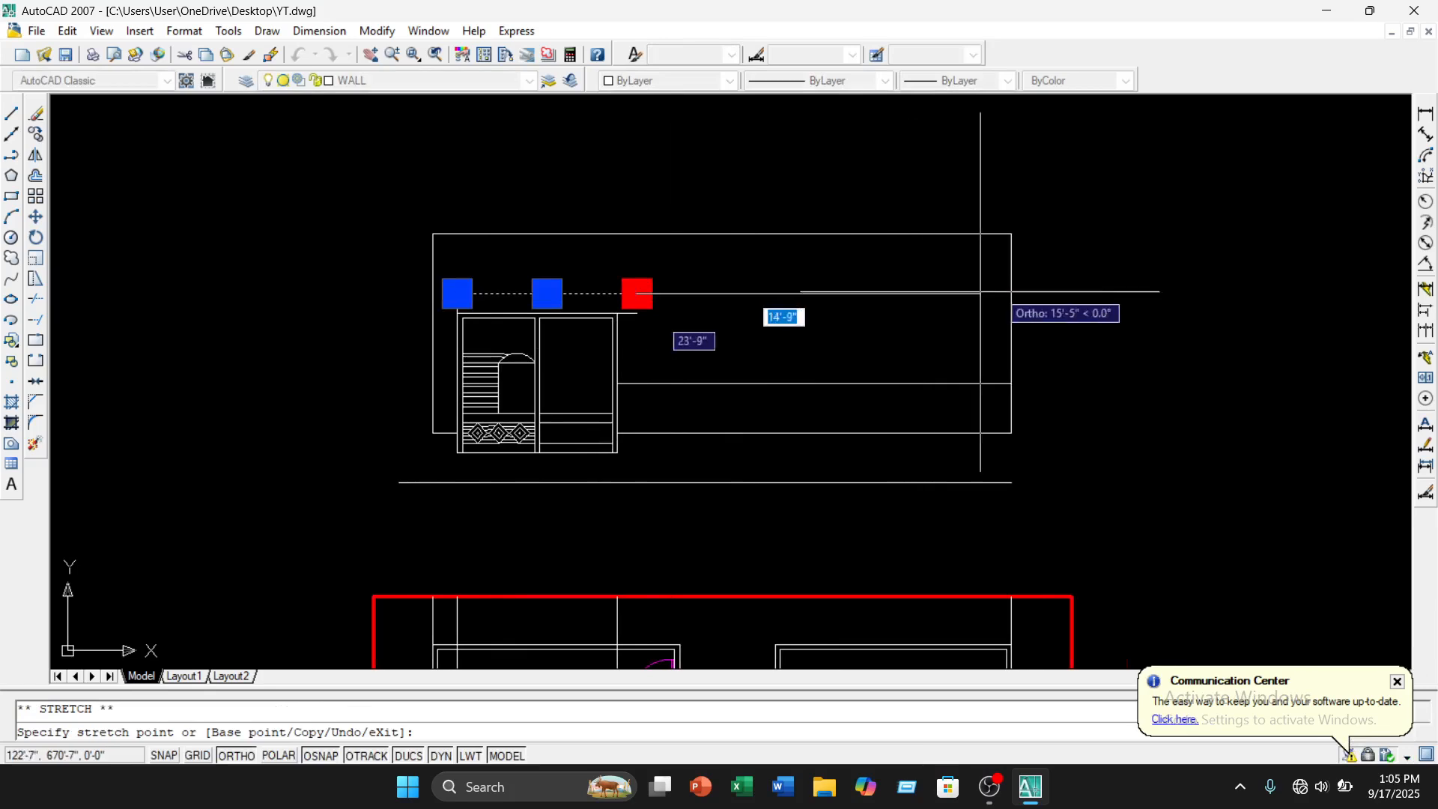
click(1011, 293)
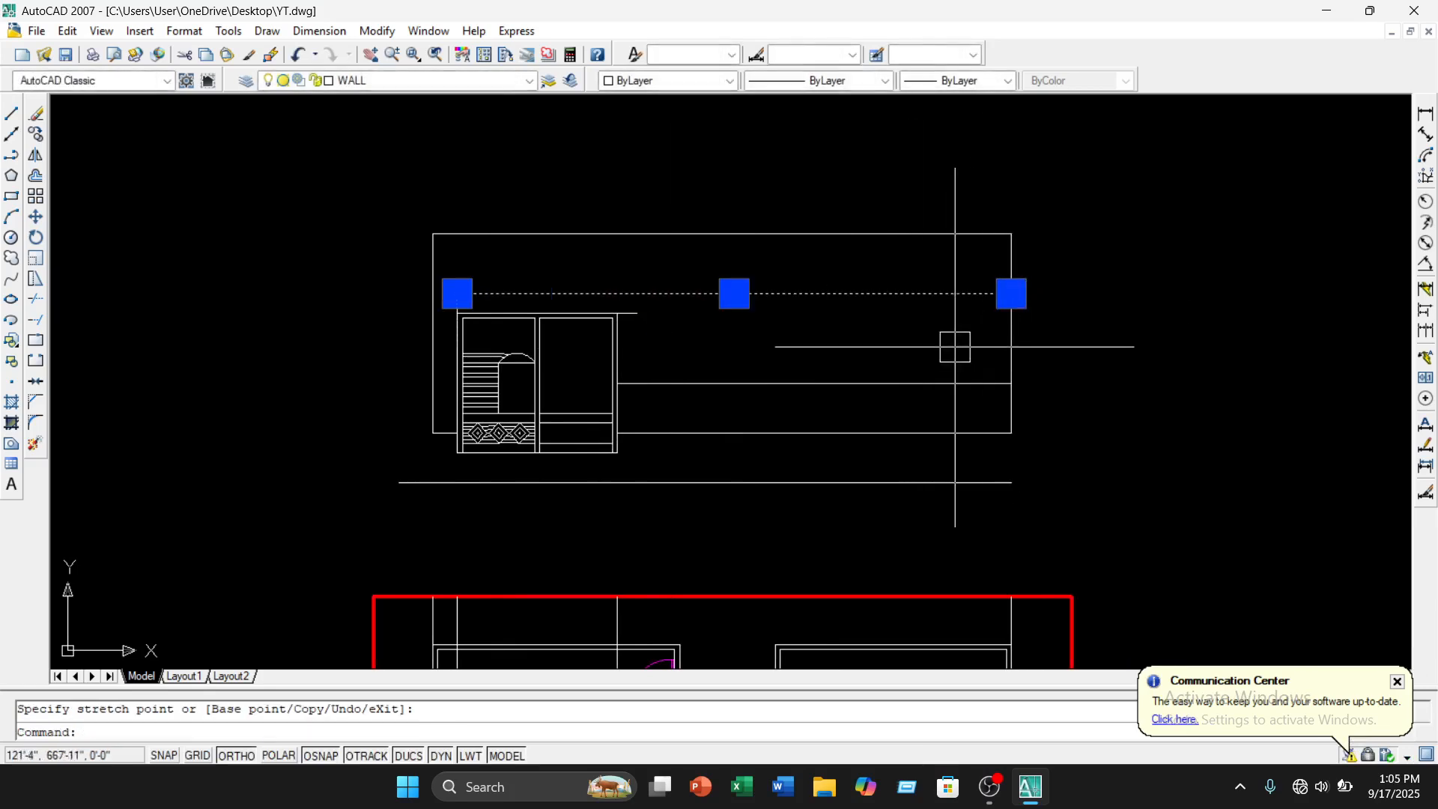
key(Escape)
Draw a vertical line from the right end of the slab's bottom edge up to its top line
scroll(607, 351, up, 3)
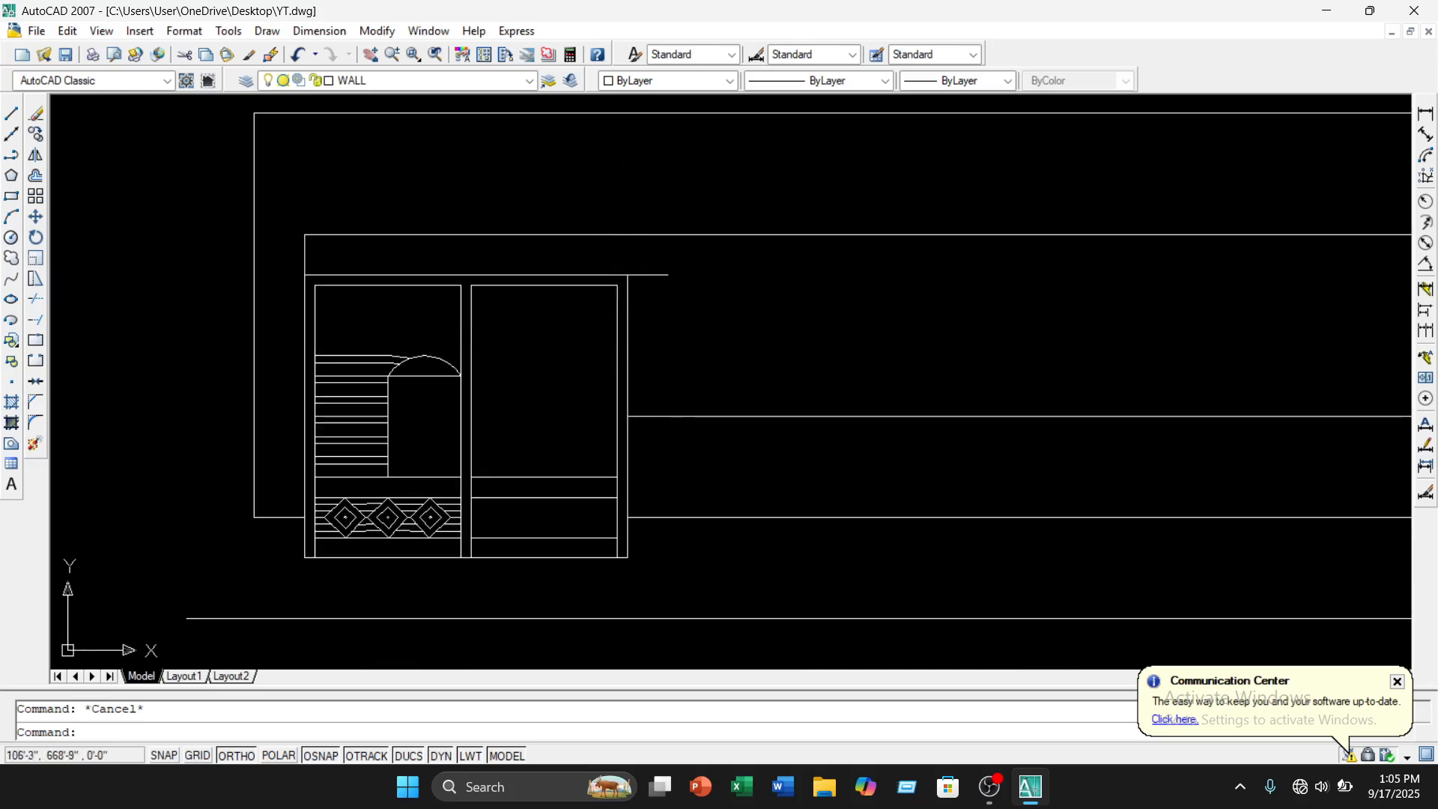
click(11, 113)
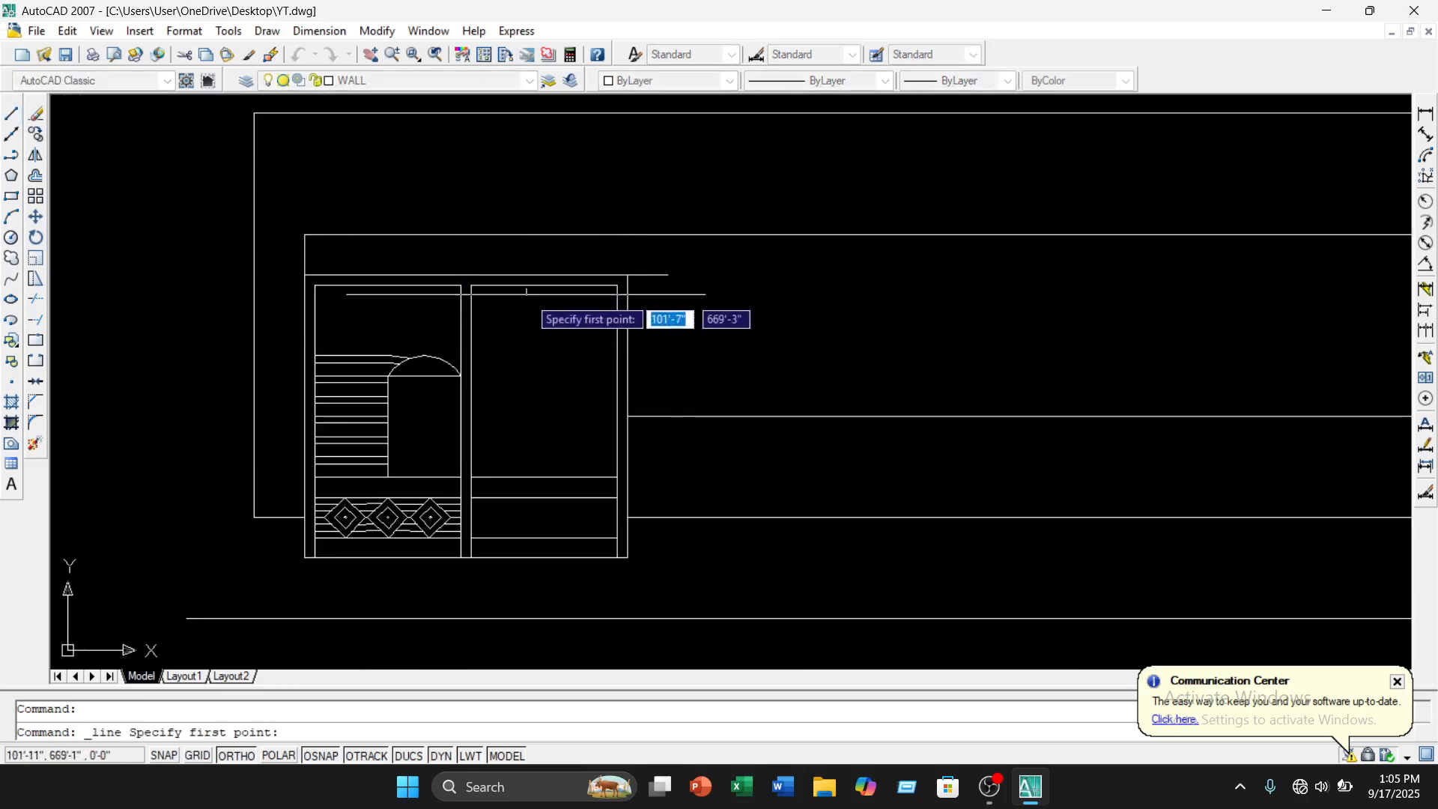
click(668, 274)
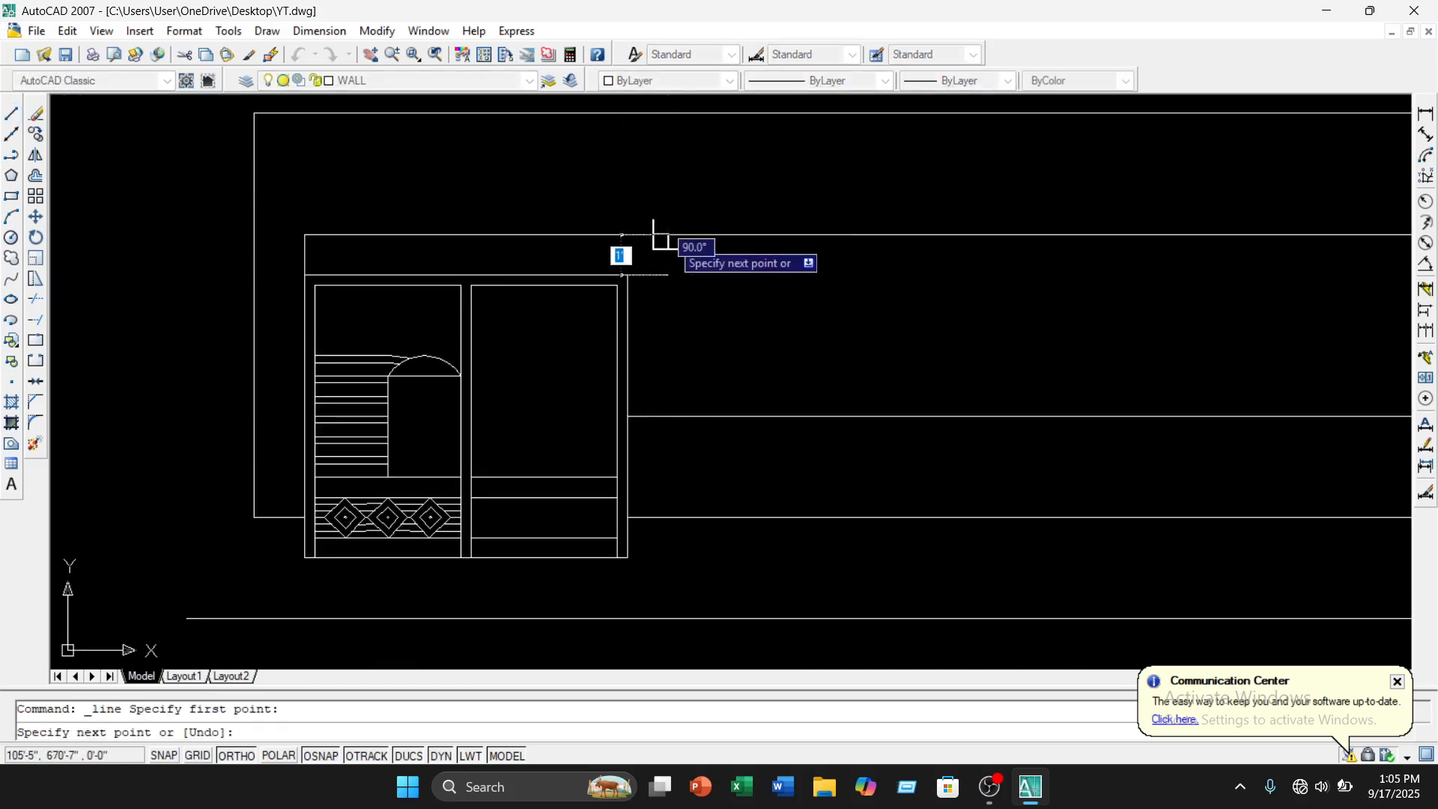
click(668, 234)
key(Escape)
scroll(700, 245, down, 3)
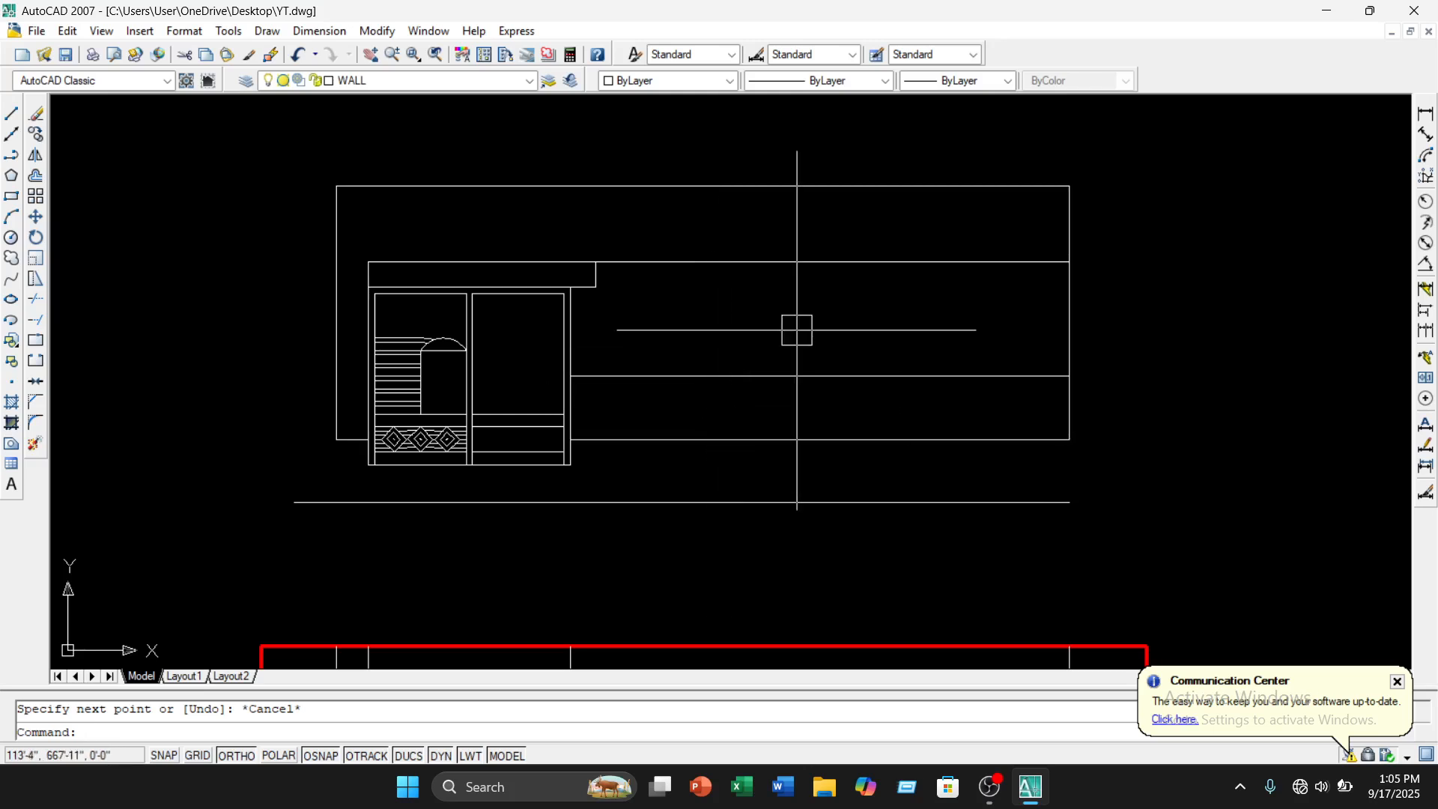
Stretch the lower end of the elevation outline's right side down to the lowest horizontal line
middle_drag(974, 421, 764, 337)
click(860, 333)
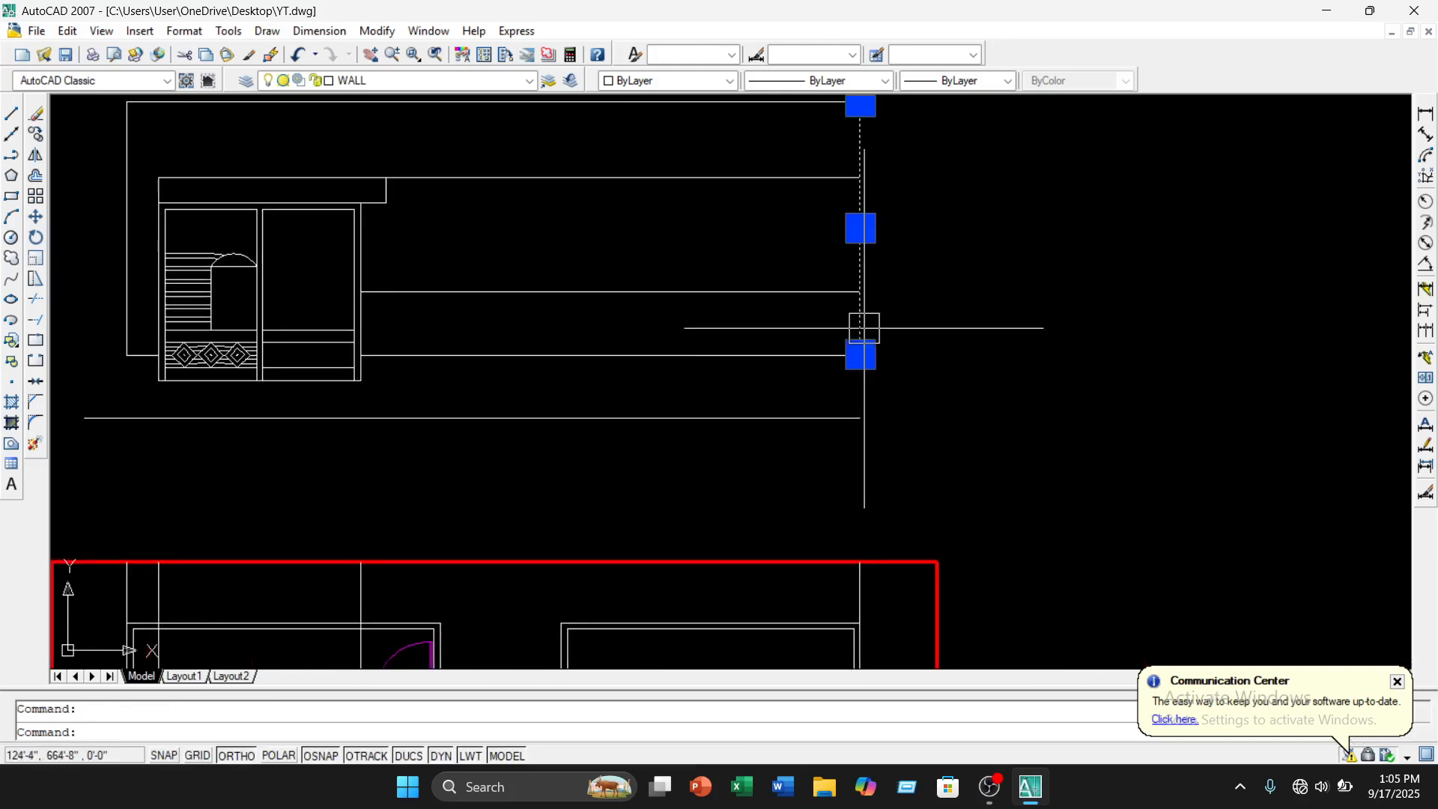
click(860, 354)
click(860, 417)
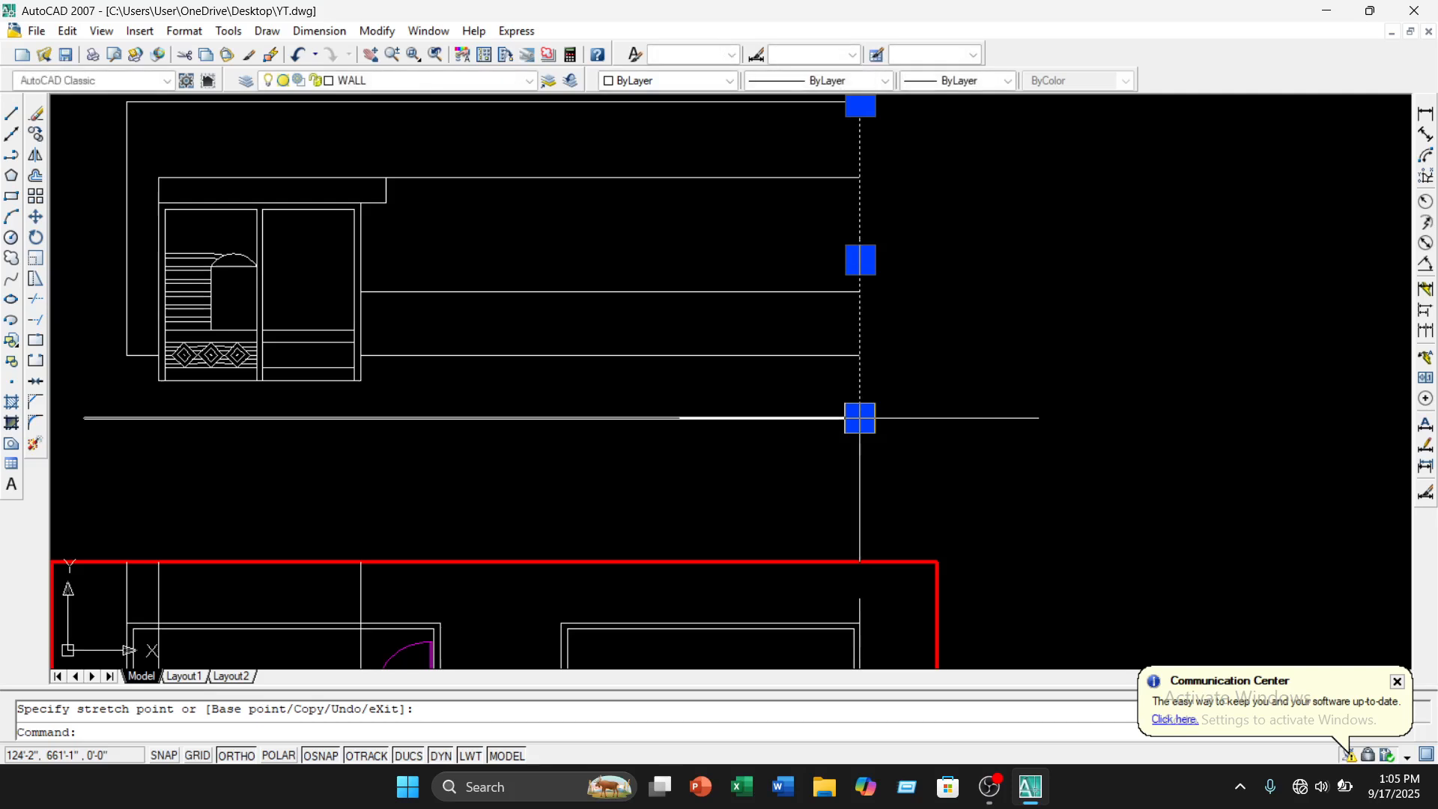
key(Escape)
Stretch the lower end of the elevation outline's left side down to the lowest horizontal line
scroll(780, 411, down, 2)
middle_drag(780, 411, 1124, 378)
scroll(757, 373, up, 3)
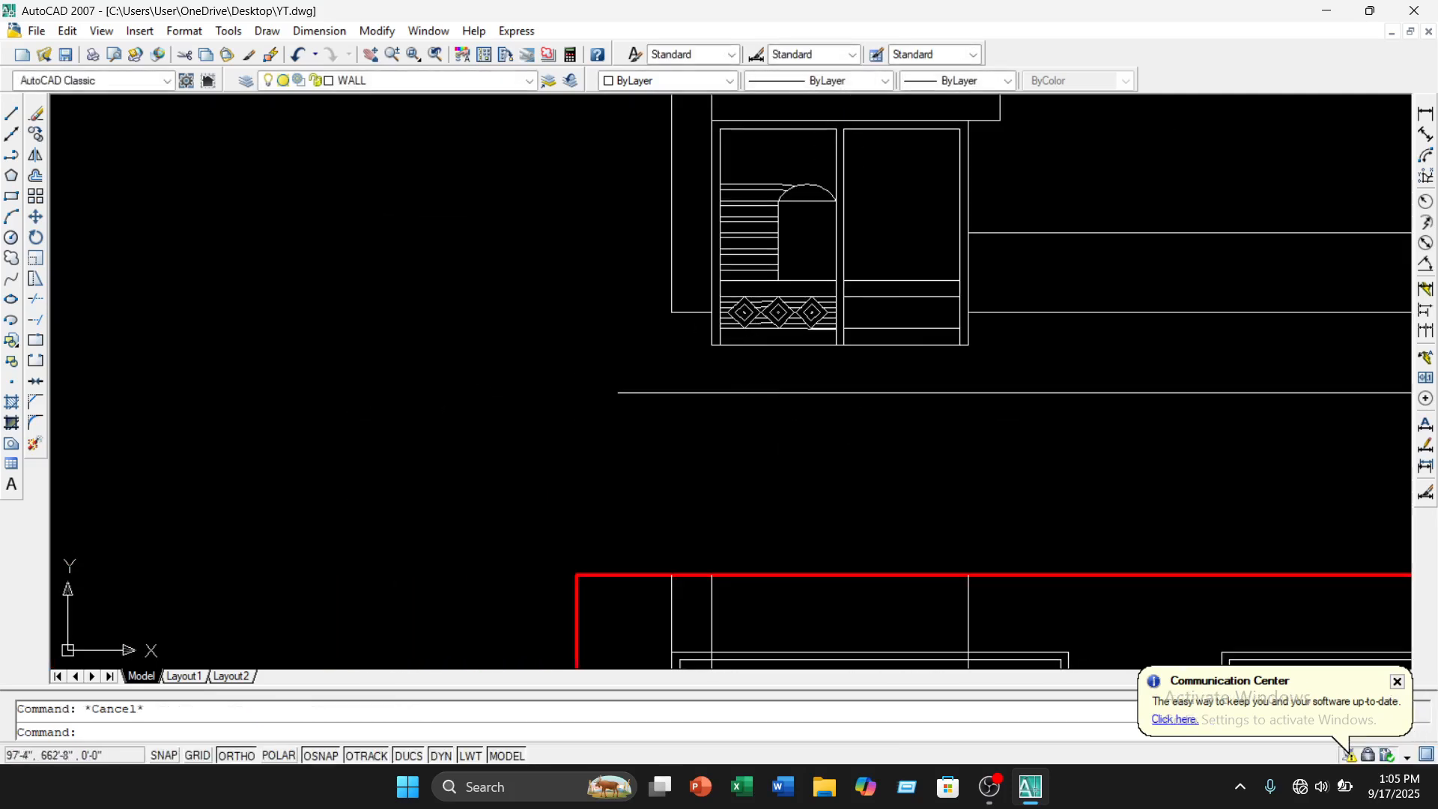
click(671, 311)
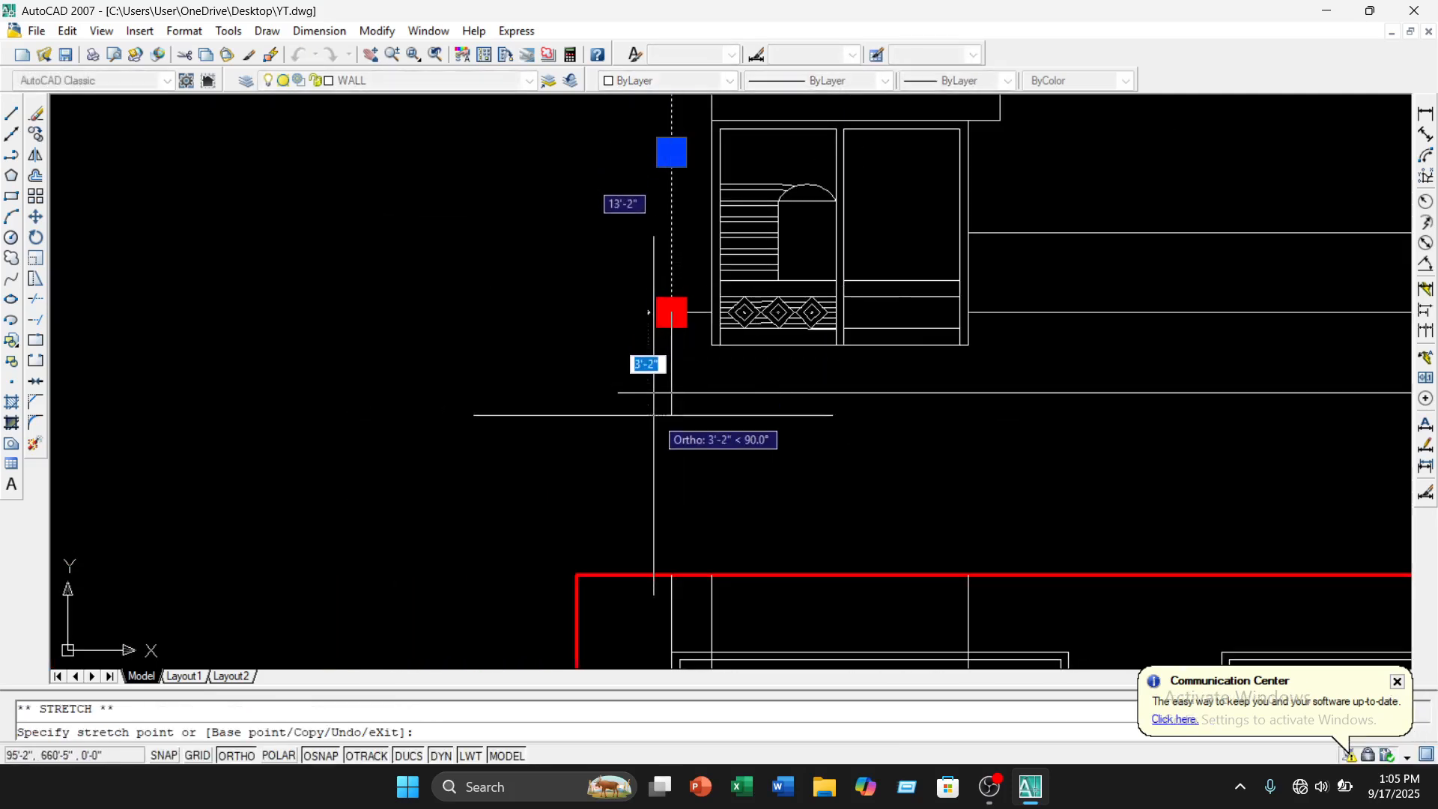
click(671, 391)
key(Escape)
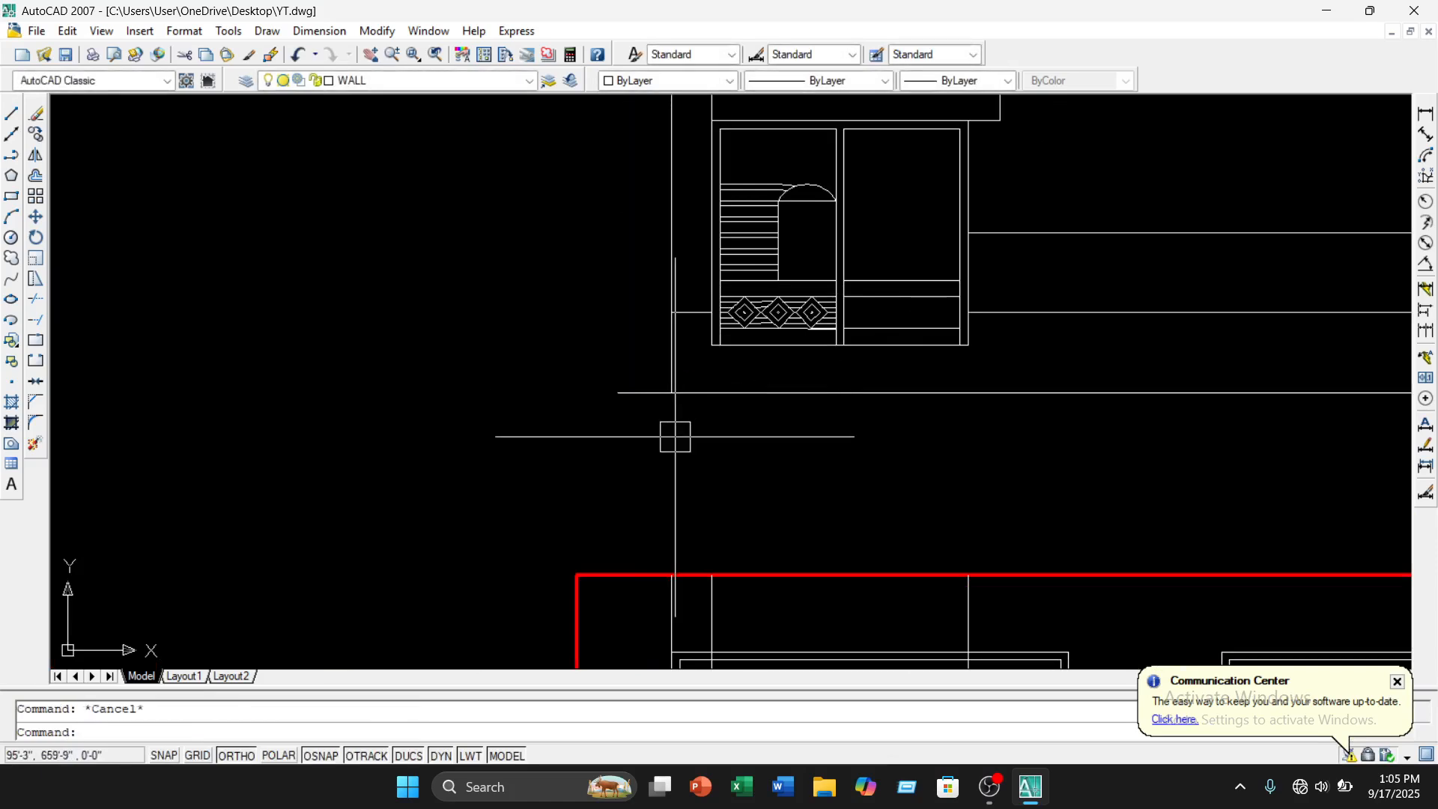
Trim the lowest horizontal line where it overhangs the left side of the elevation outline
text(tr)
key(Return)
key(Return)
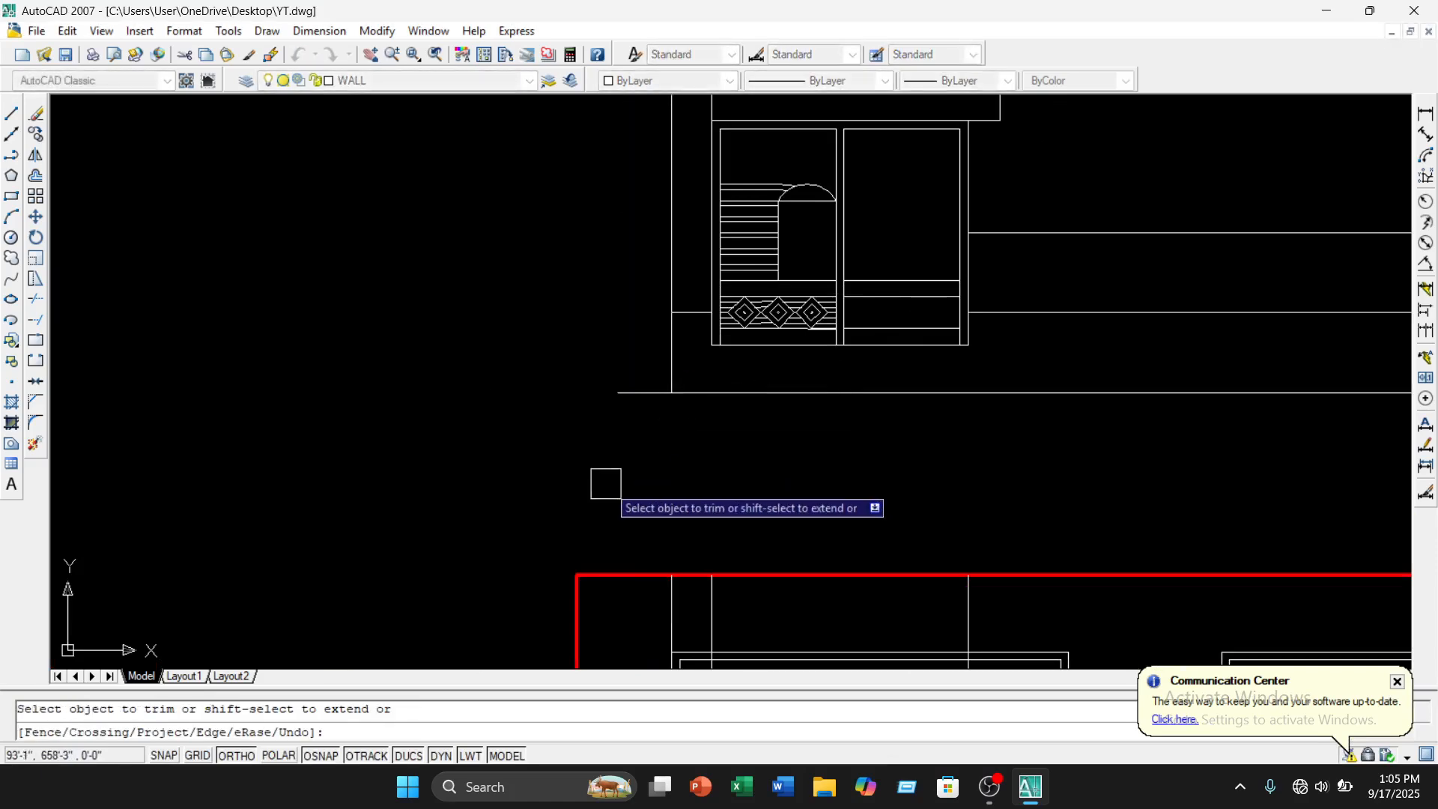
click(633, 391)
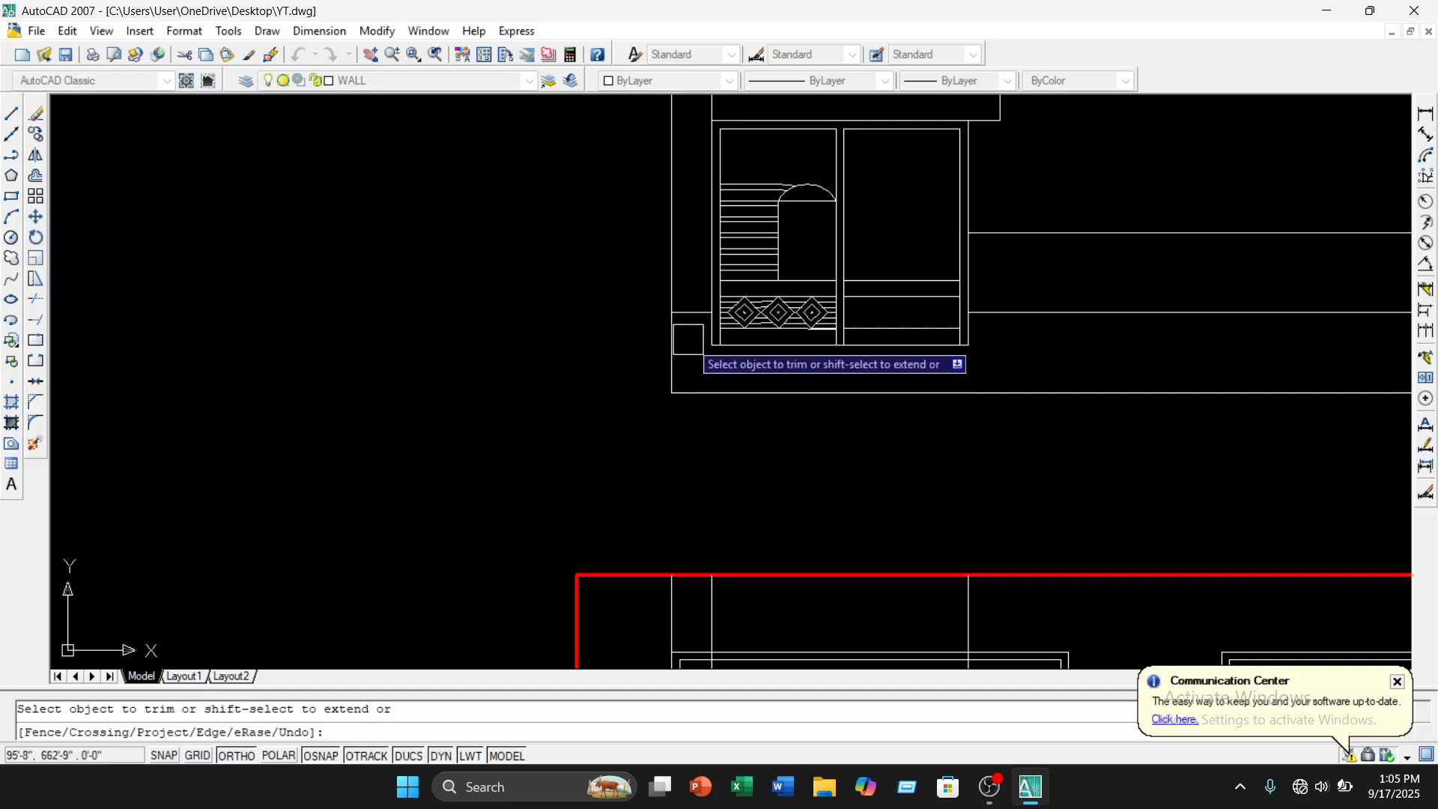
scroll(687, 339, up, 2)
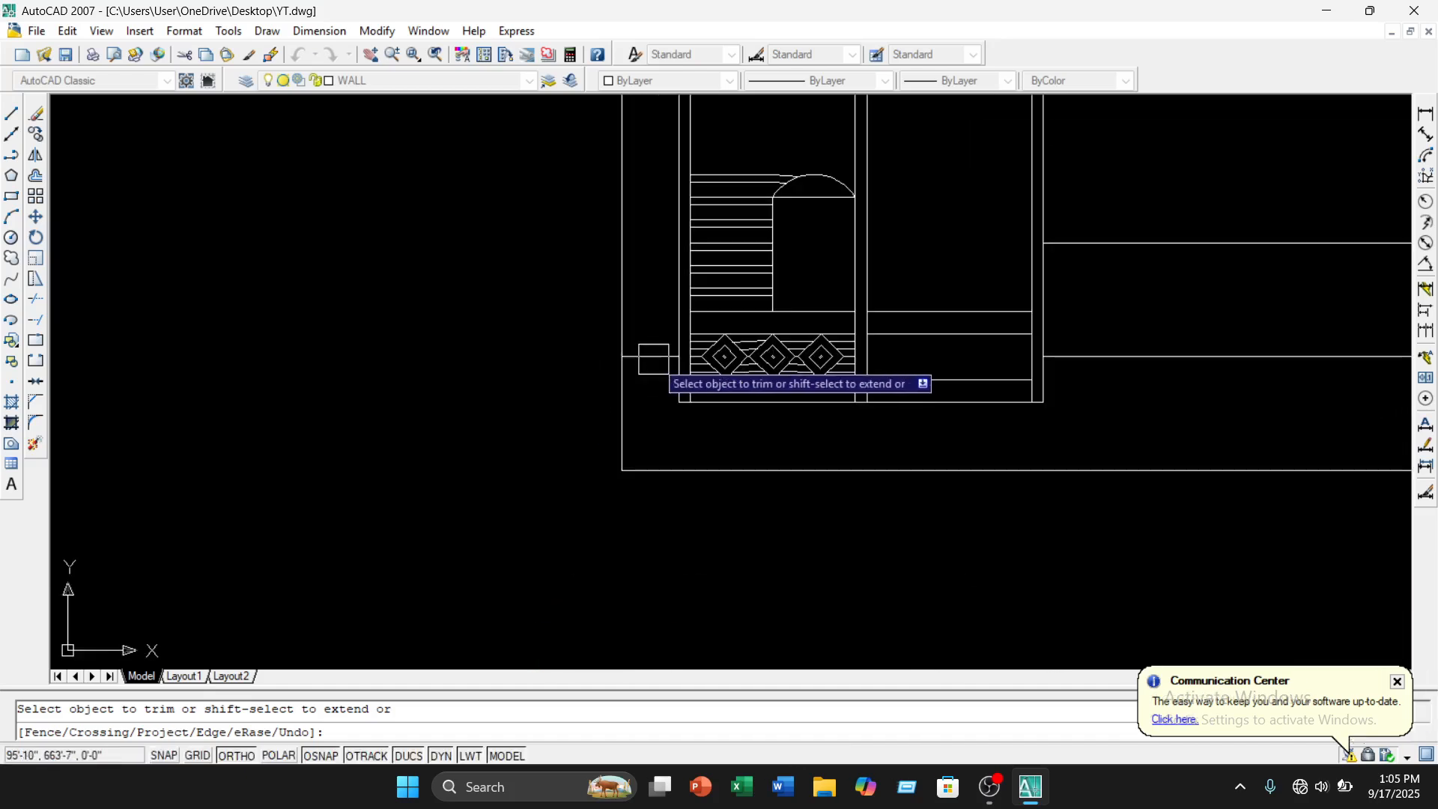
key(Escape)
Erase the short horizontal stub between the outline's left side and the decorated wall section
click(653, 358)
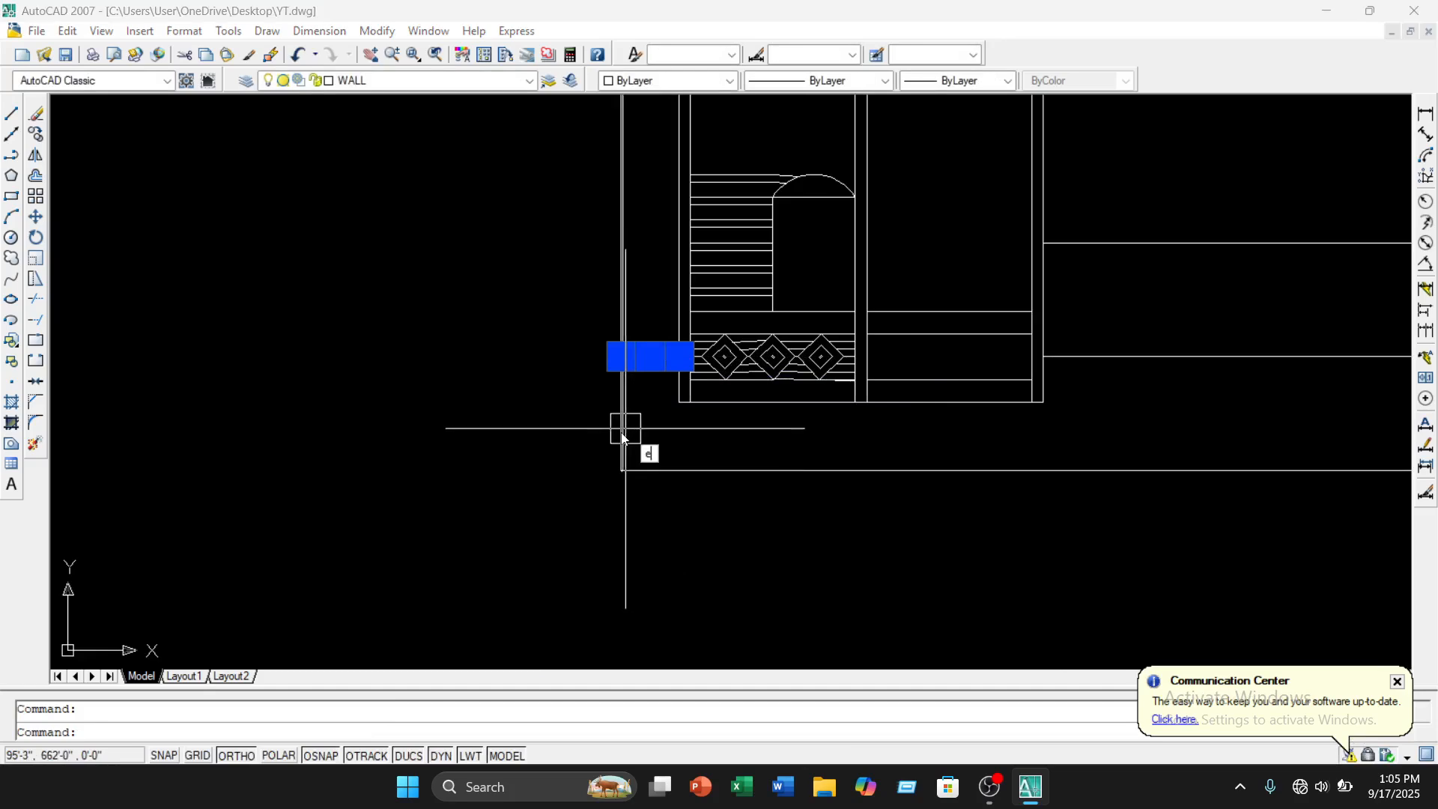
key(Delete)
scroll(849, 430, down, 3)
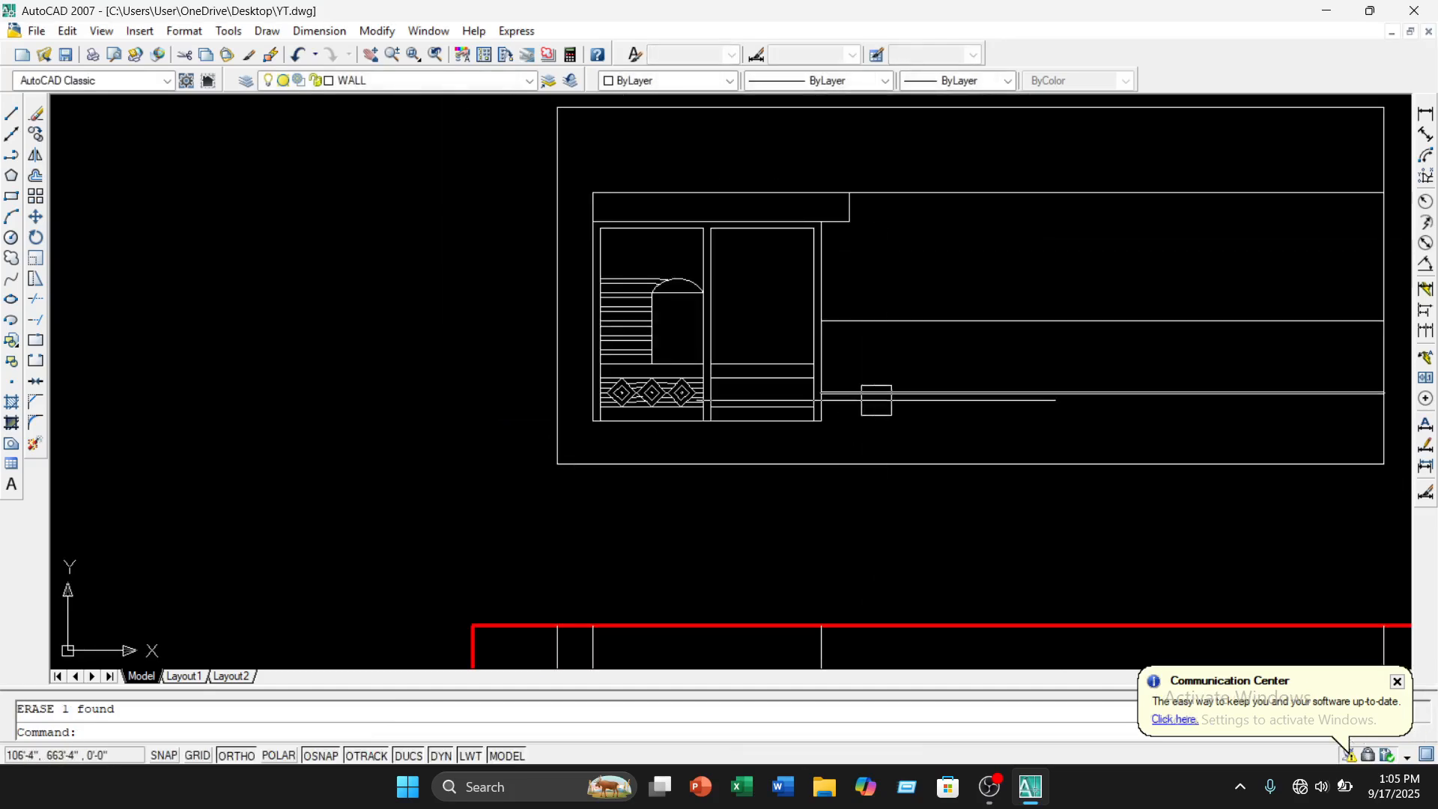
Extend the middle horizontal line leftward across the framed section to the large outline's left side
scroll(876, 400, up, 2)
click(866, 396)
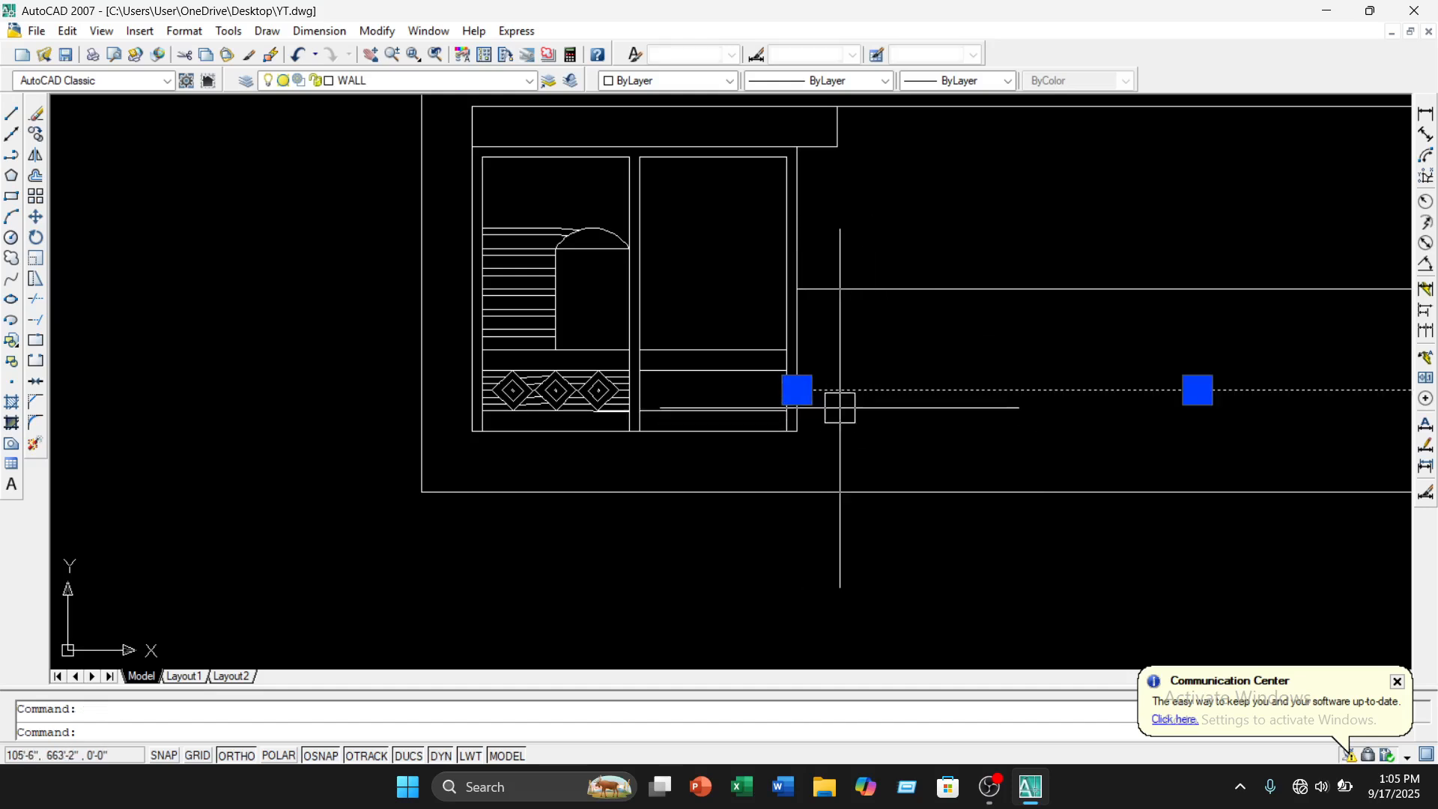
key(Escape)
text(ex)
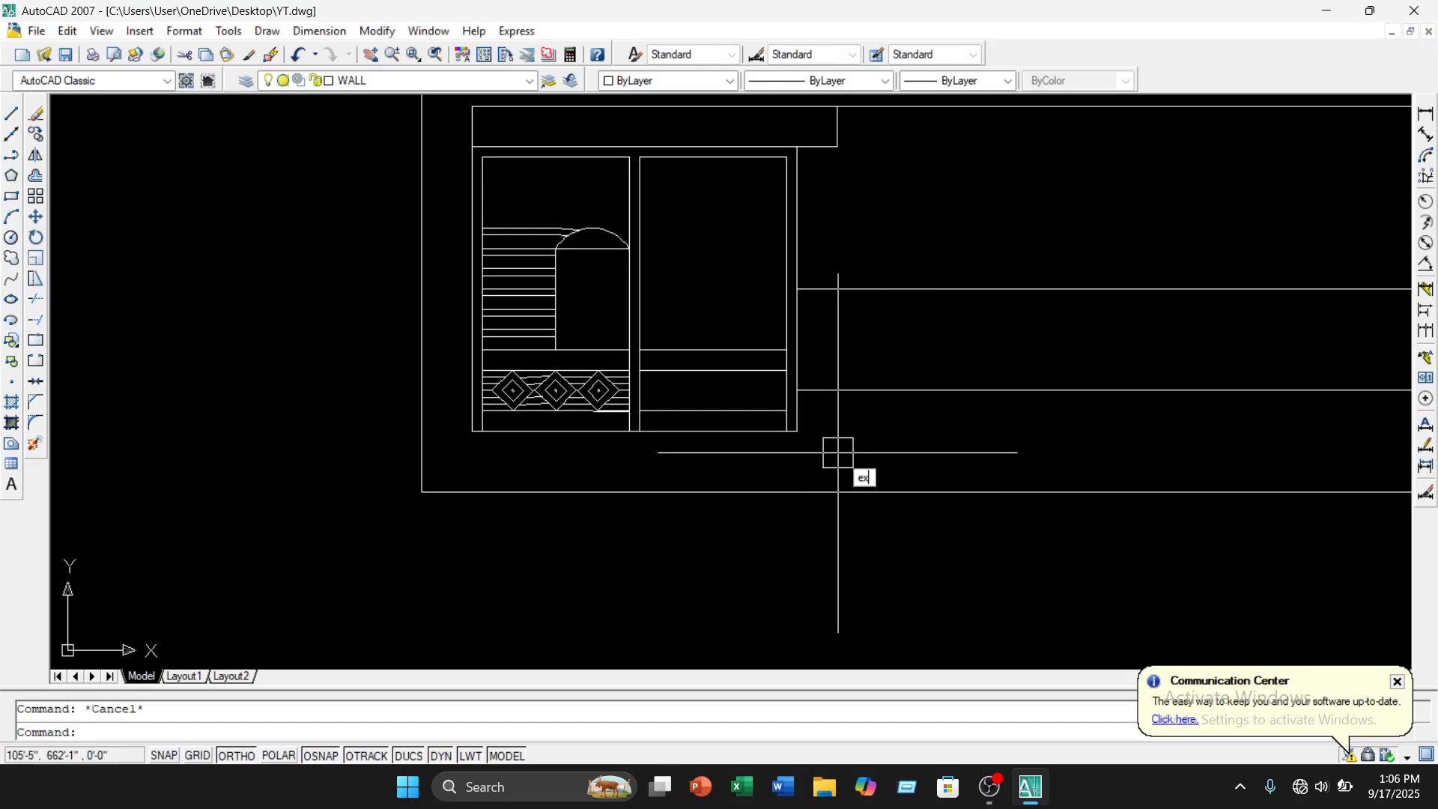
key(Return)
key(Return)
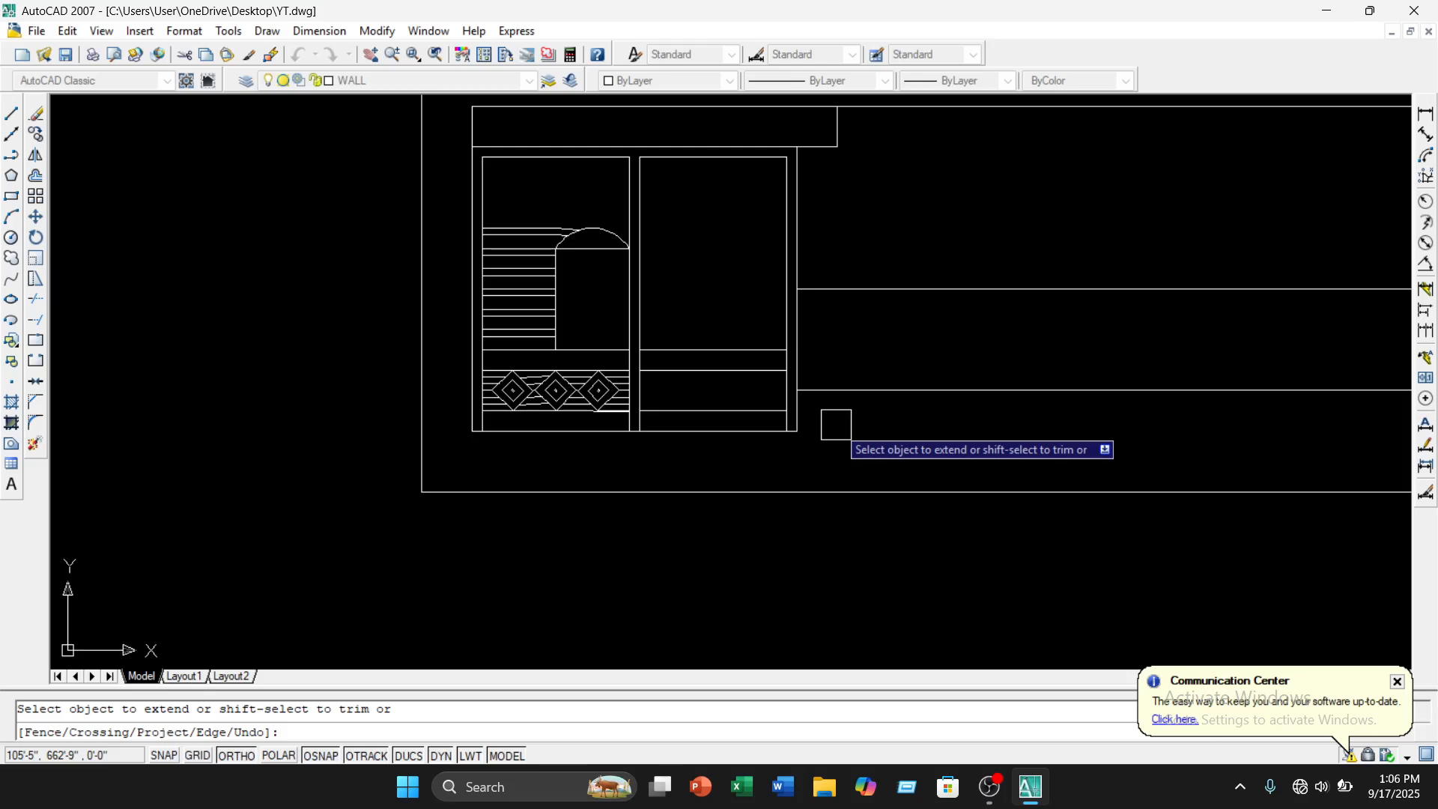
middle_drag(877, 372, 846, 410)
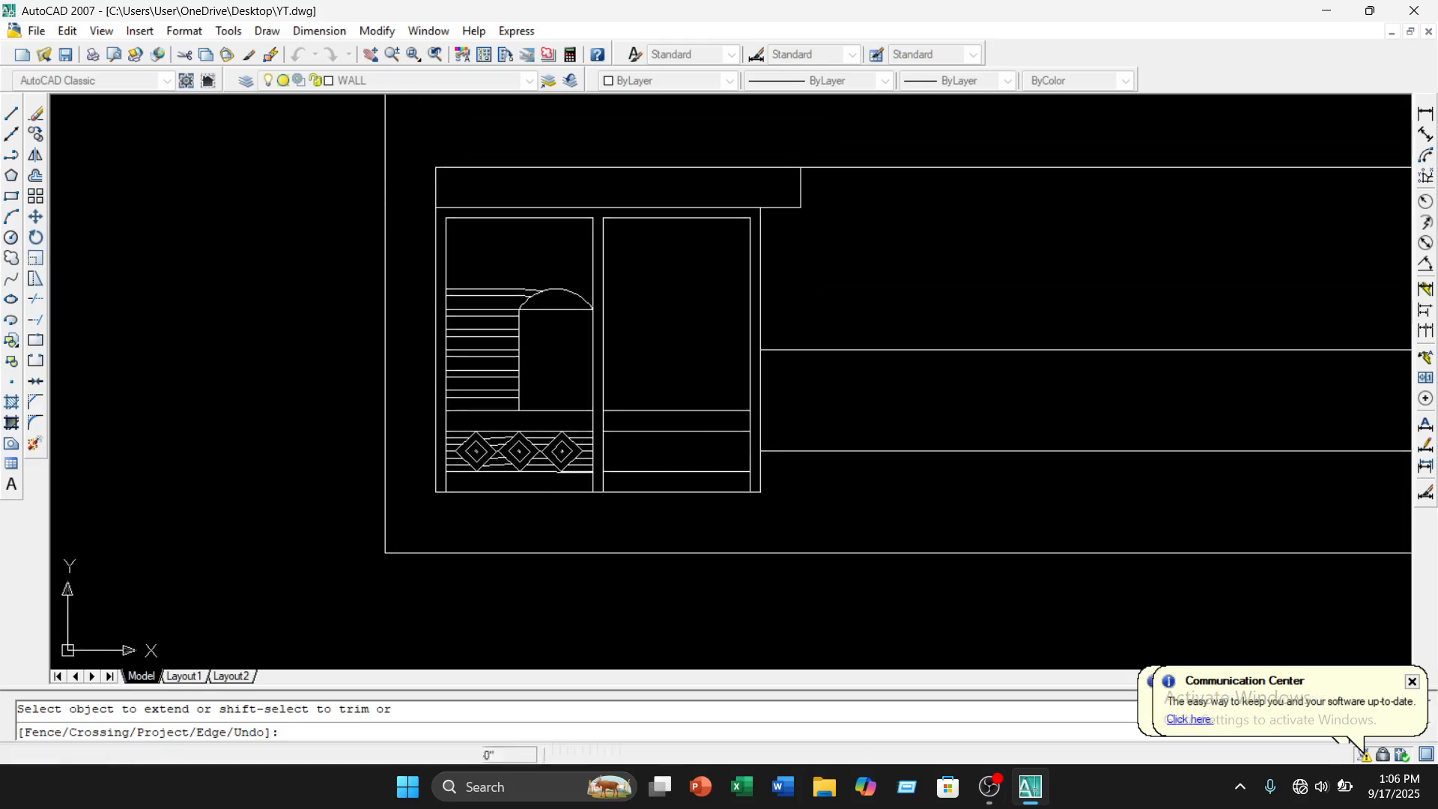
click(848, 350)
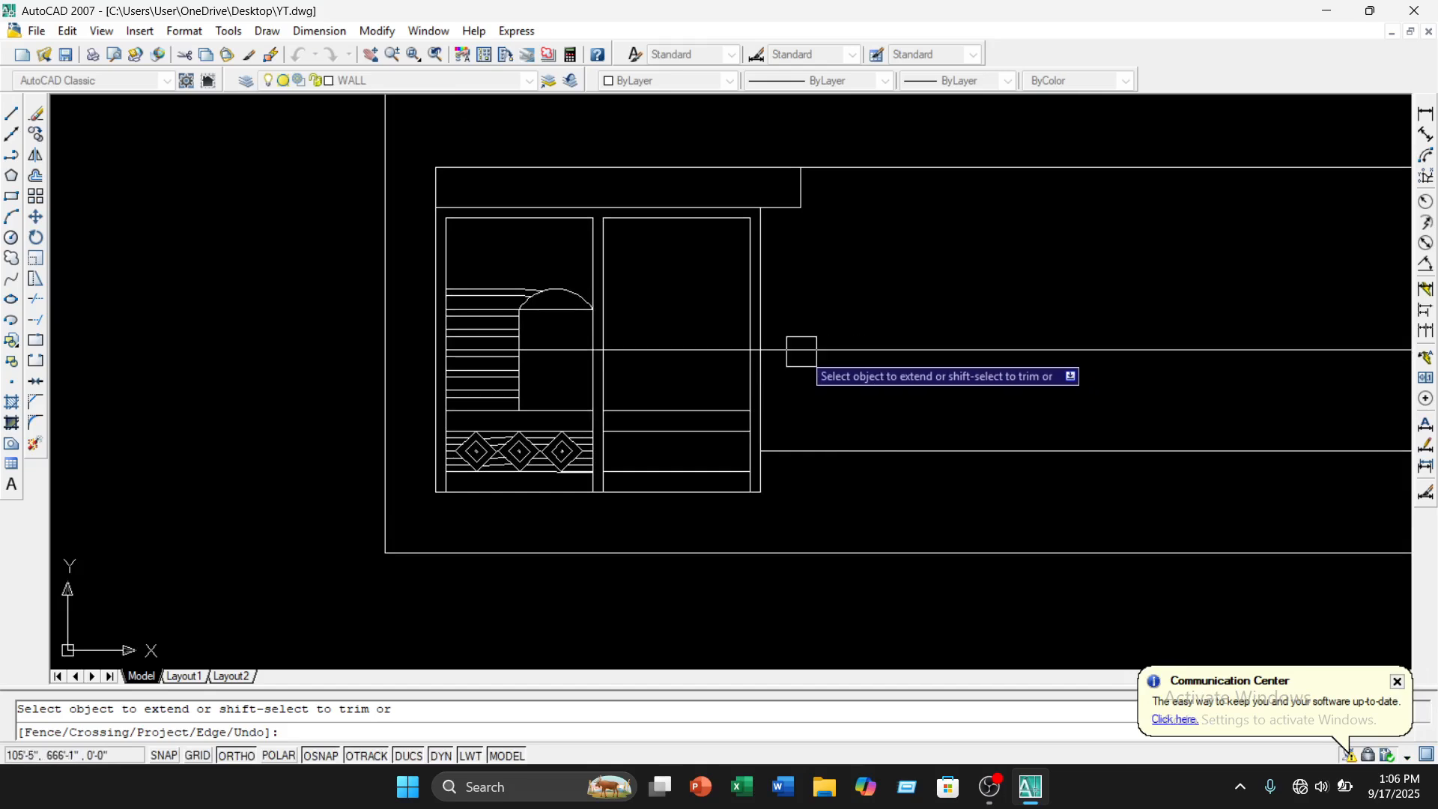
click(640, 349)
click(644, 349)
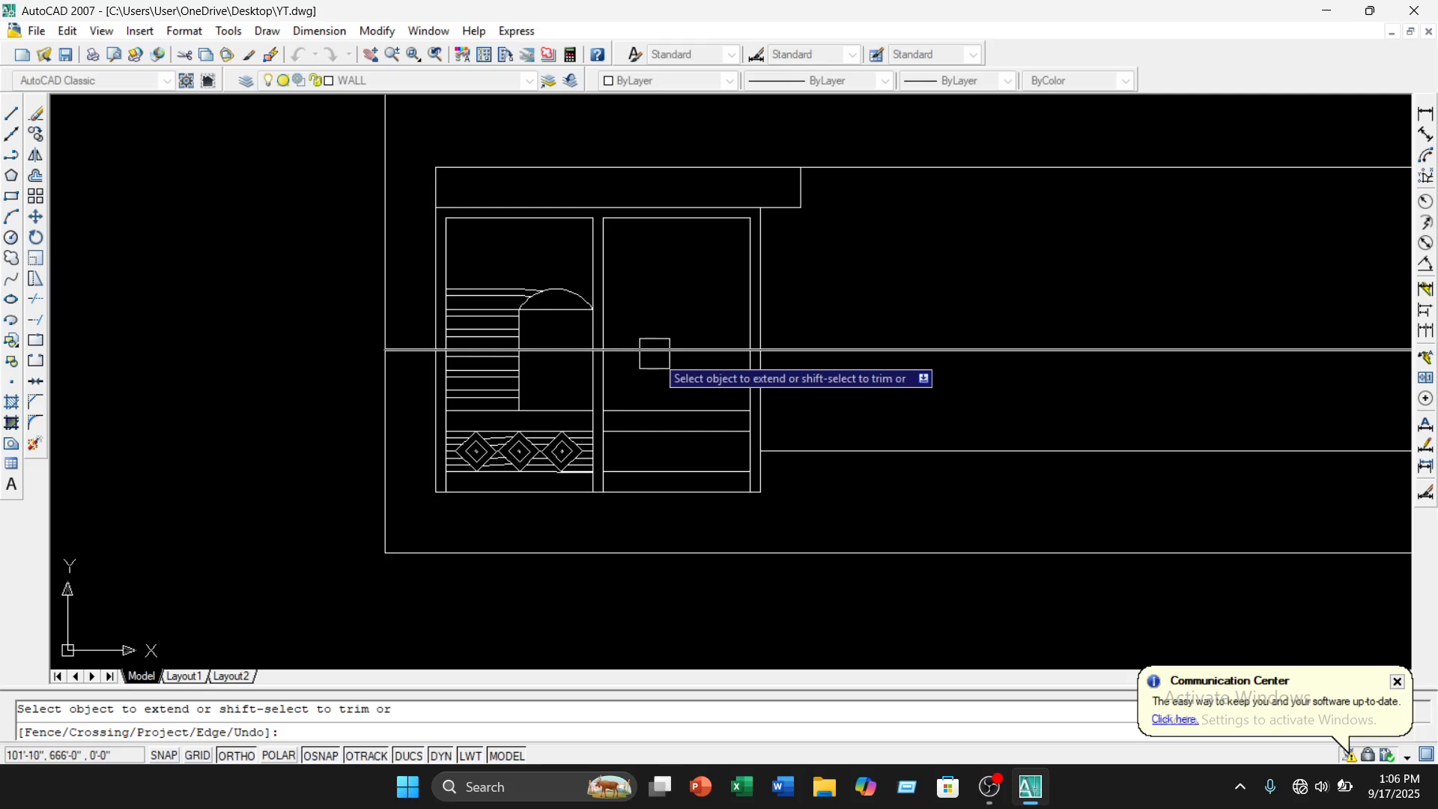
key(Escape)
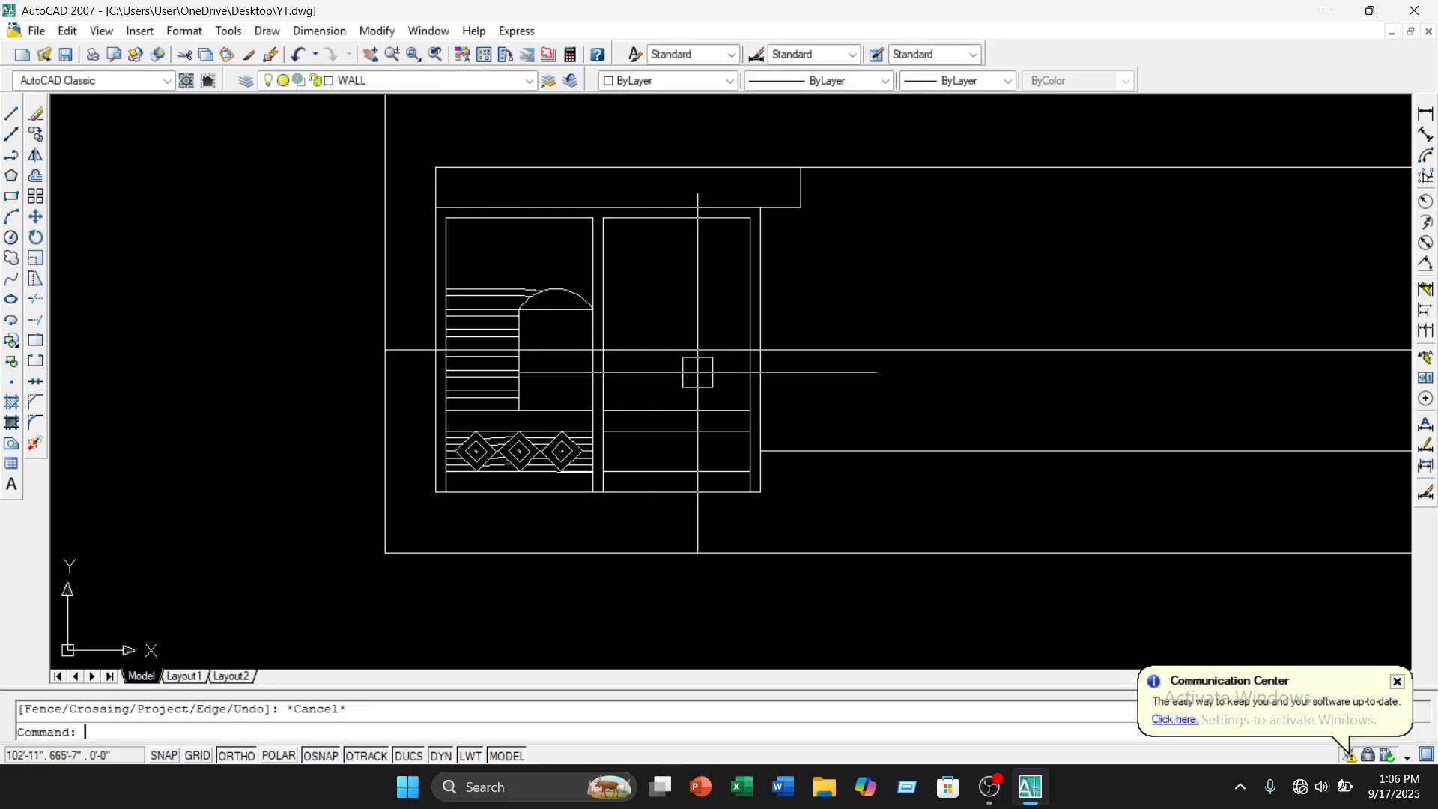
Trim the extended horizontal line out of the outer wall strips on both sides of the framed section
scroll(764, 436, up, 5)
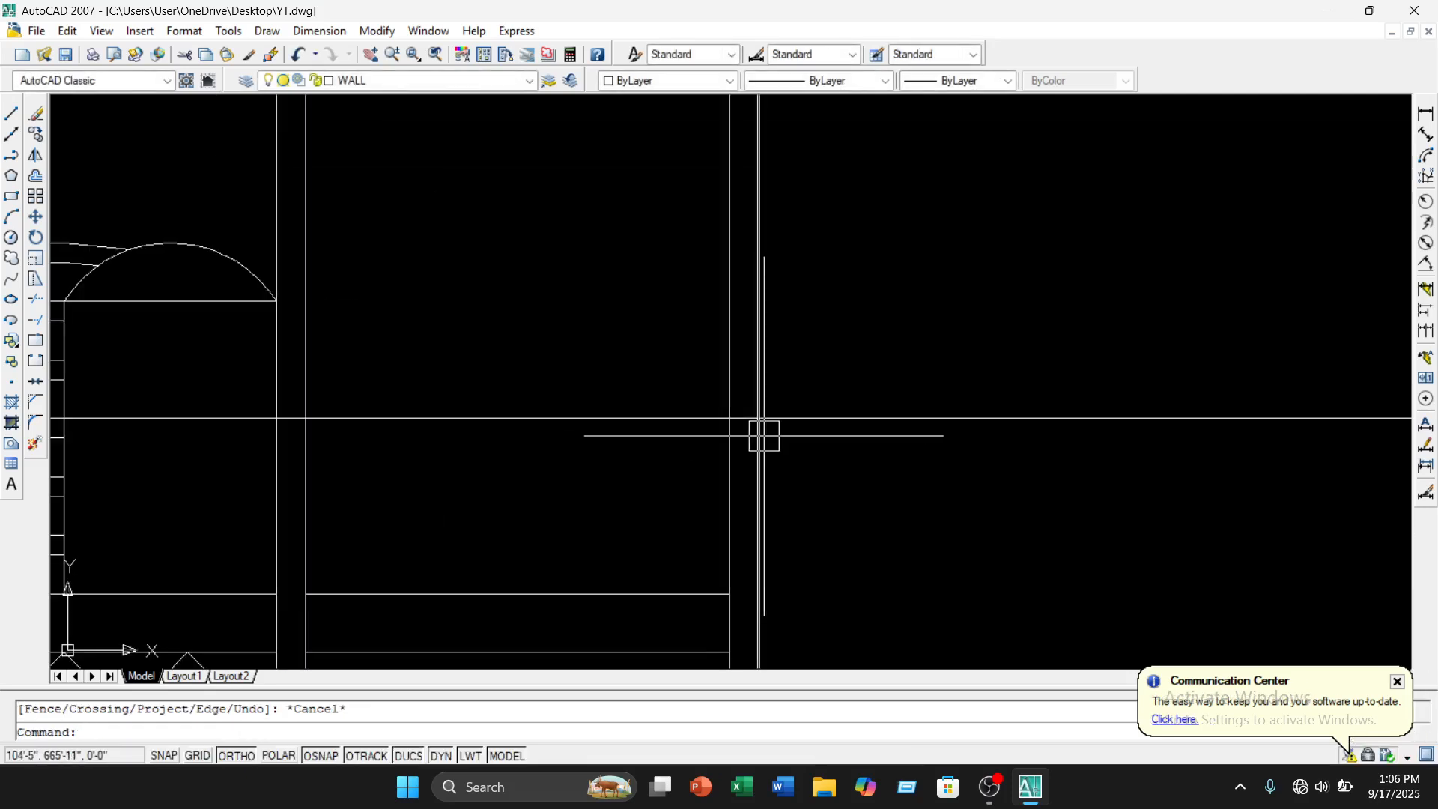
text(tr)
key(Return)
key(Return)
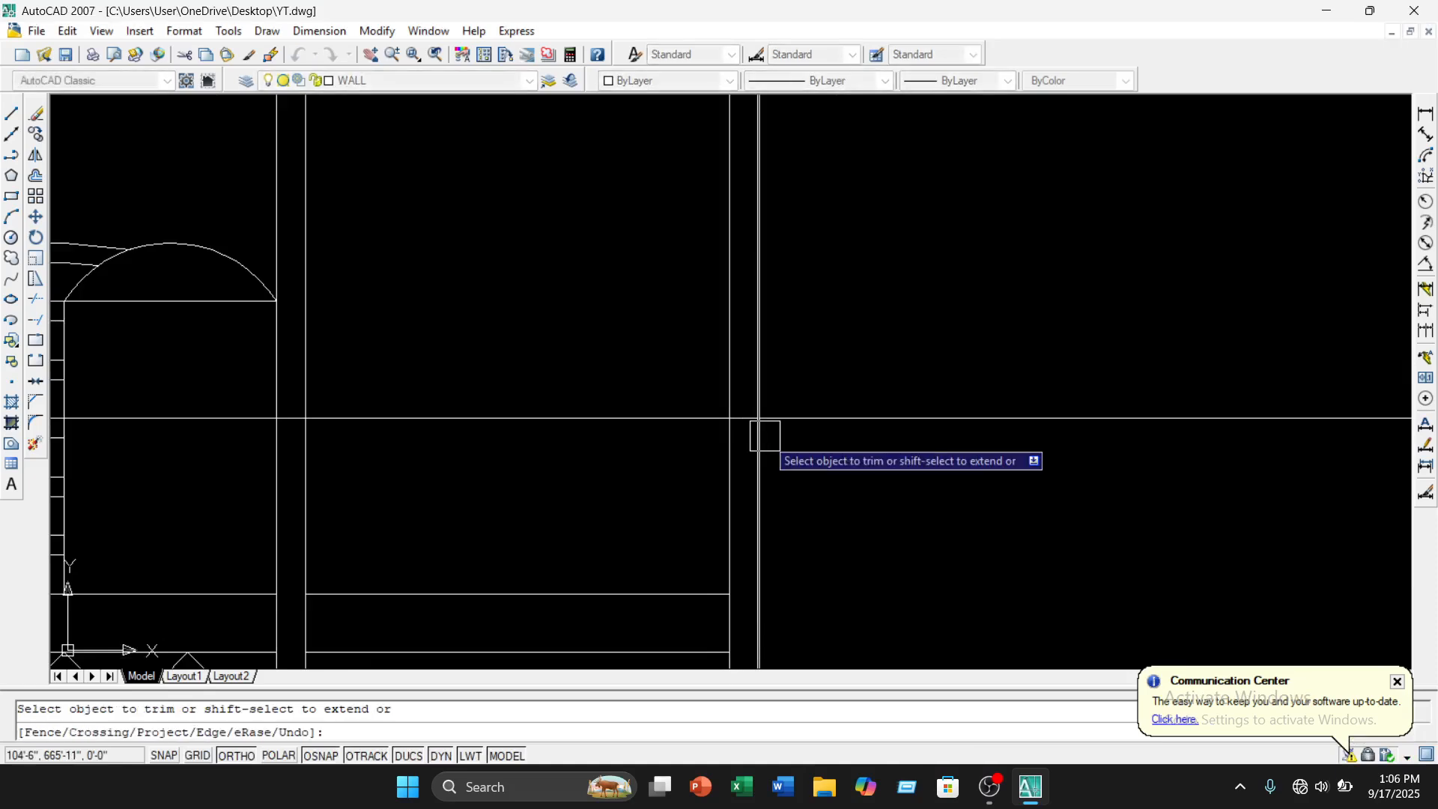
scroll(765, 435, down, 6)
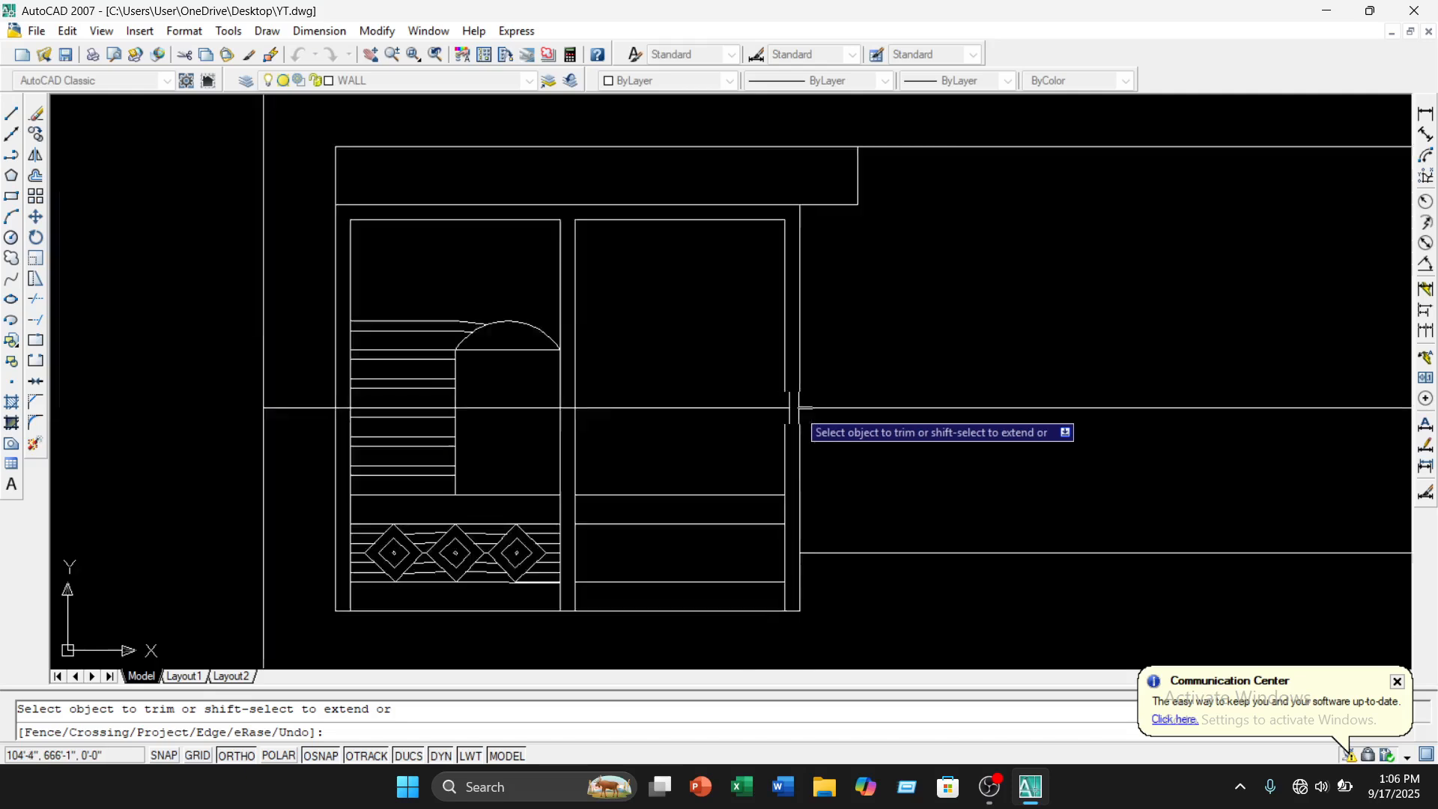
scroll(532, 447, up, 5)
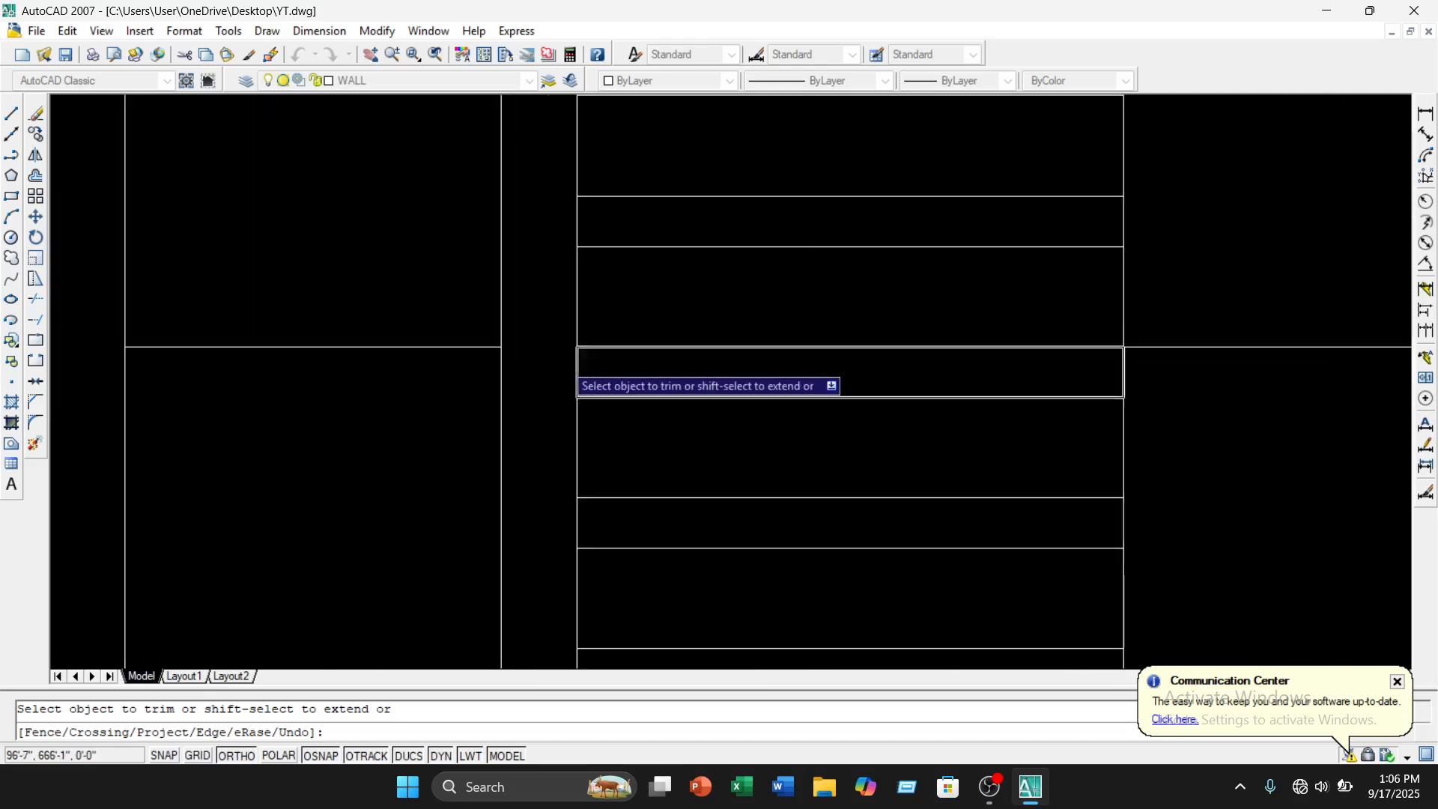
key(Escape)
Erase the remaining piece of the horizontal line that crosses the arched opening and the adjacent plain panel
scroll(667, 427, down, 2)
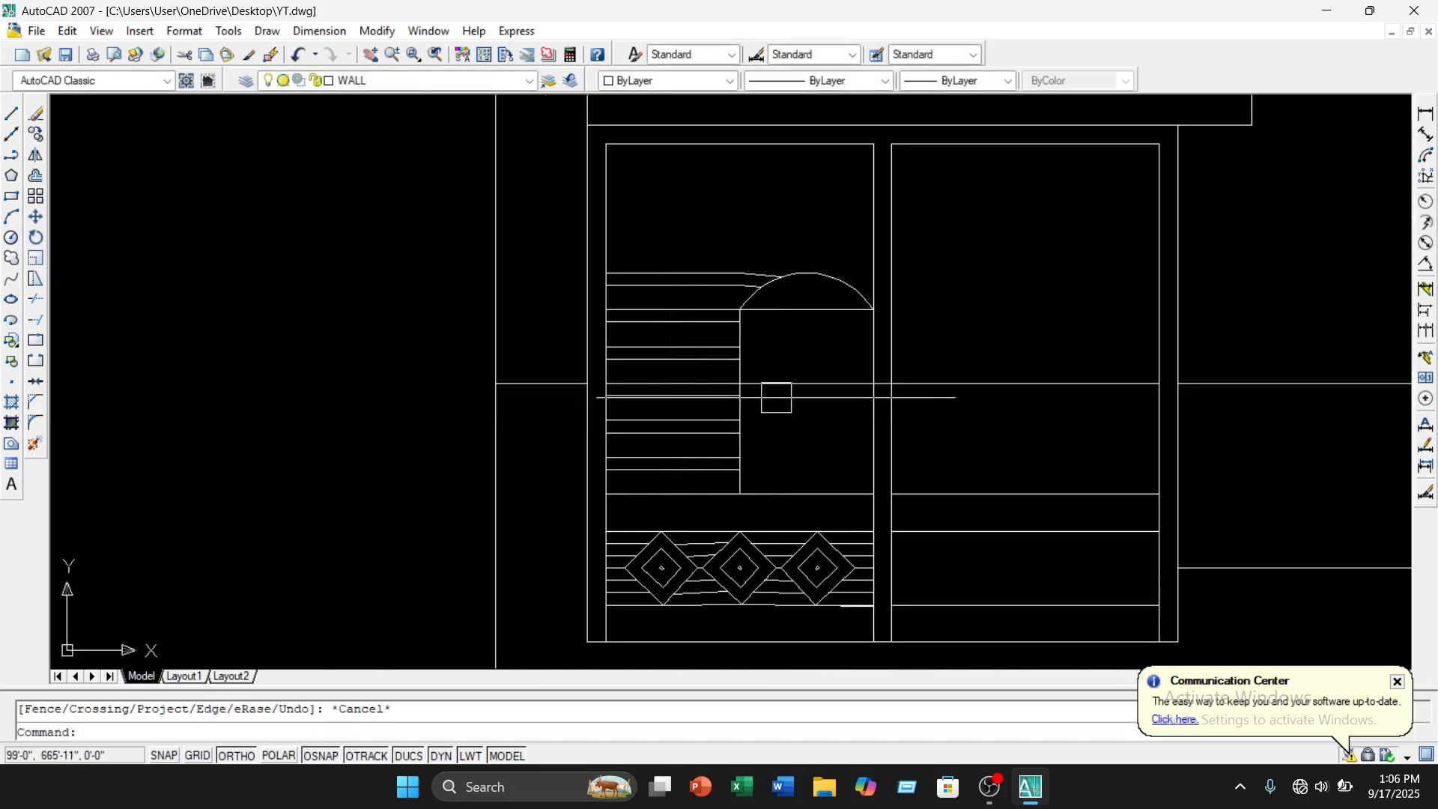
click(790, 387)
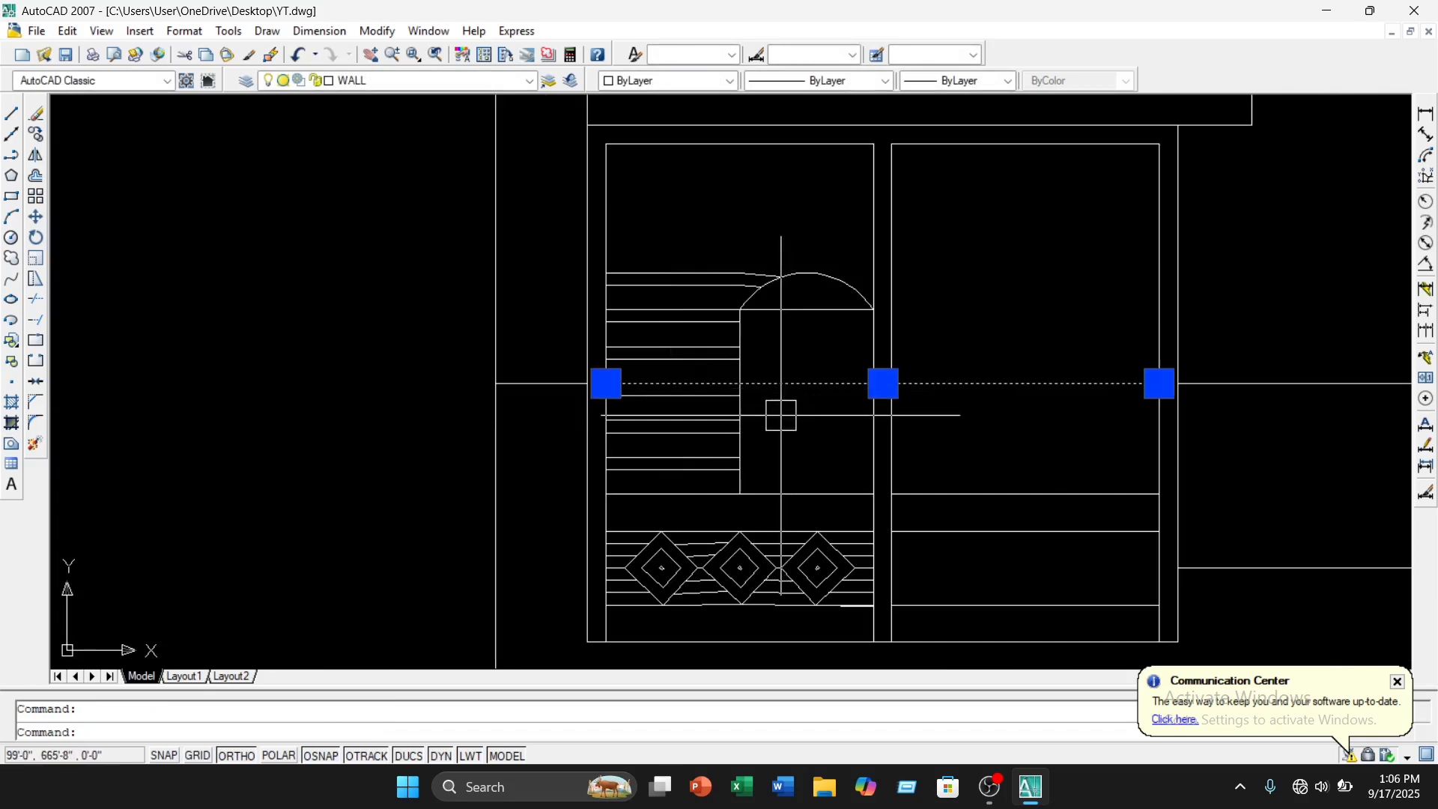
key(Delete)
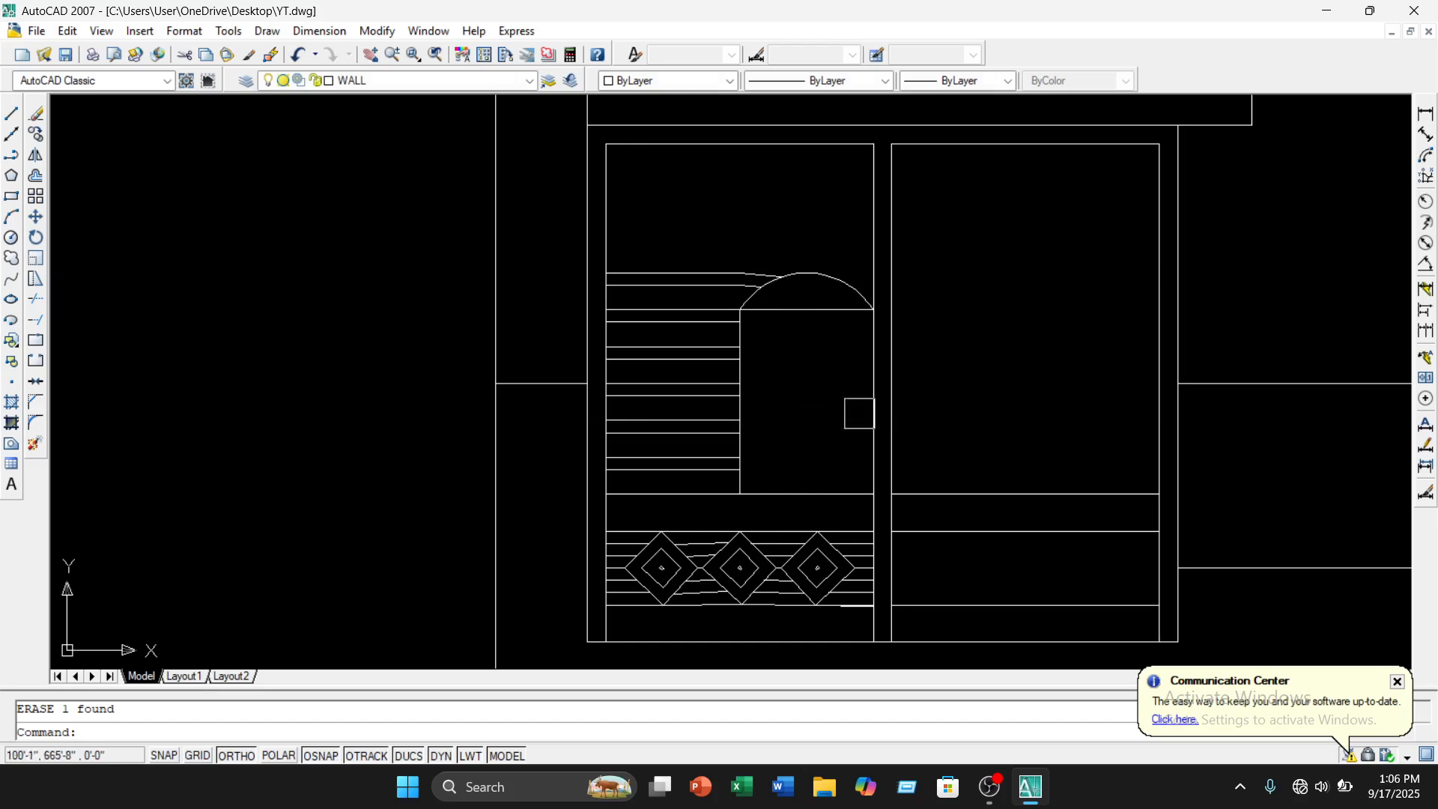
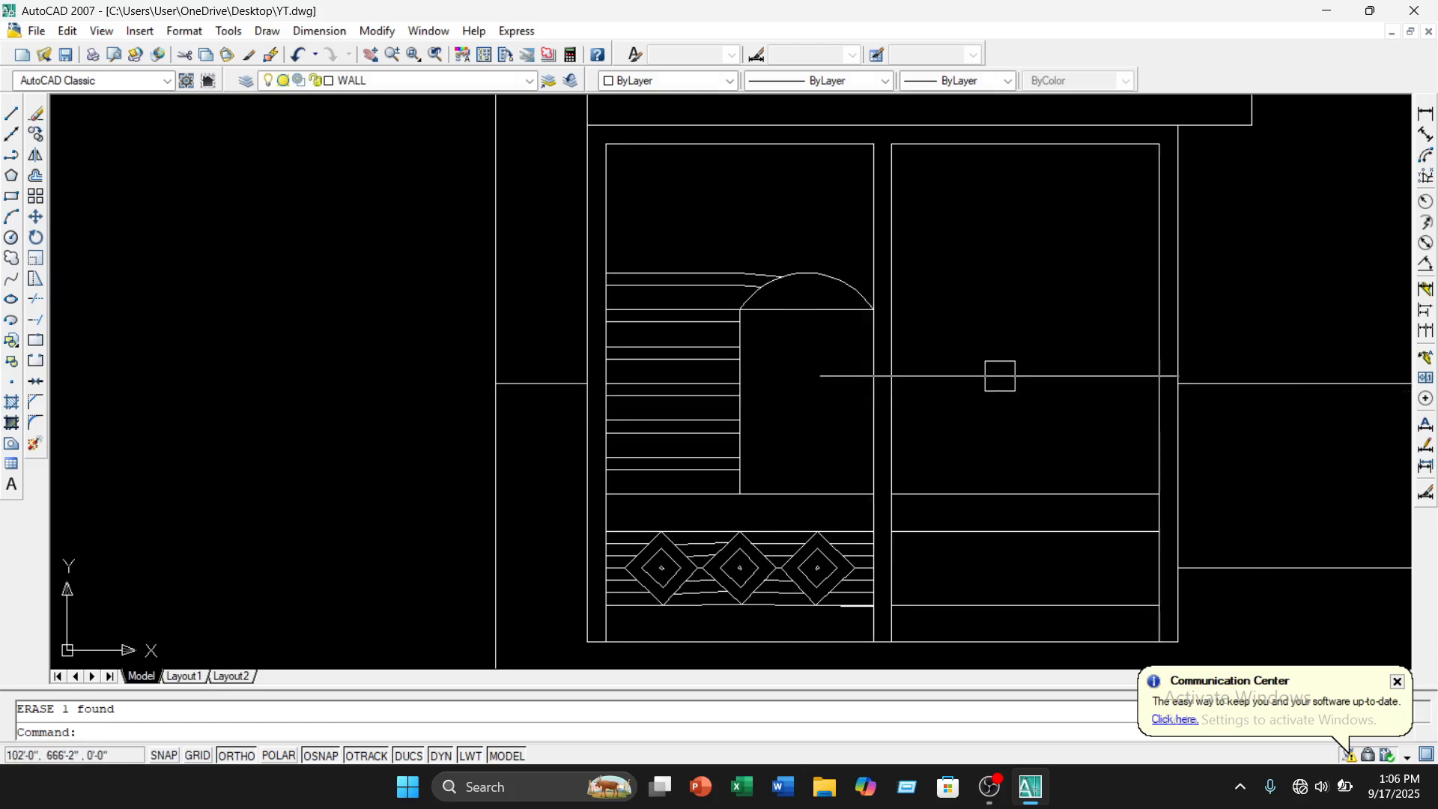
Stretch the left end of the roof slab's upper line to the large outline's left side
scroll(1015, 383, down, 2)
middle_drag(1015, 384, 783, 379)
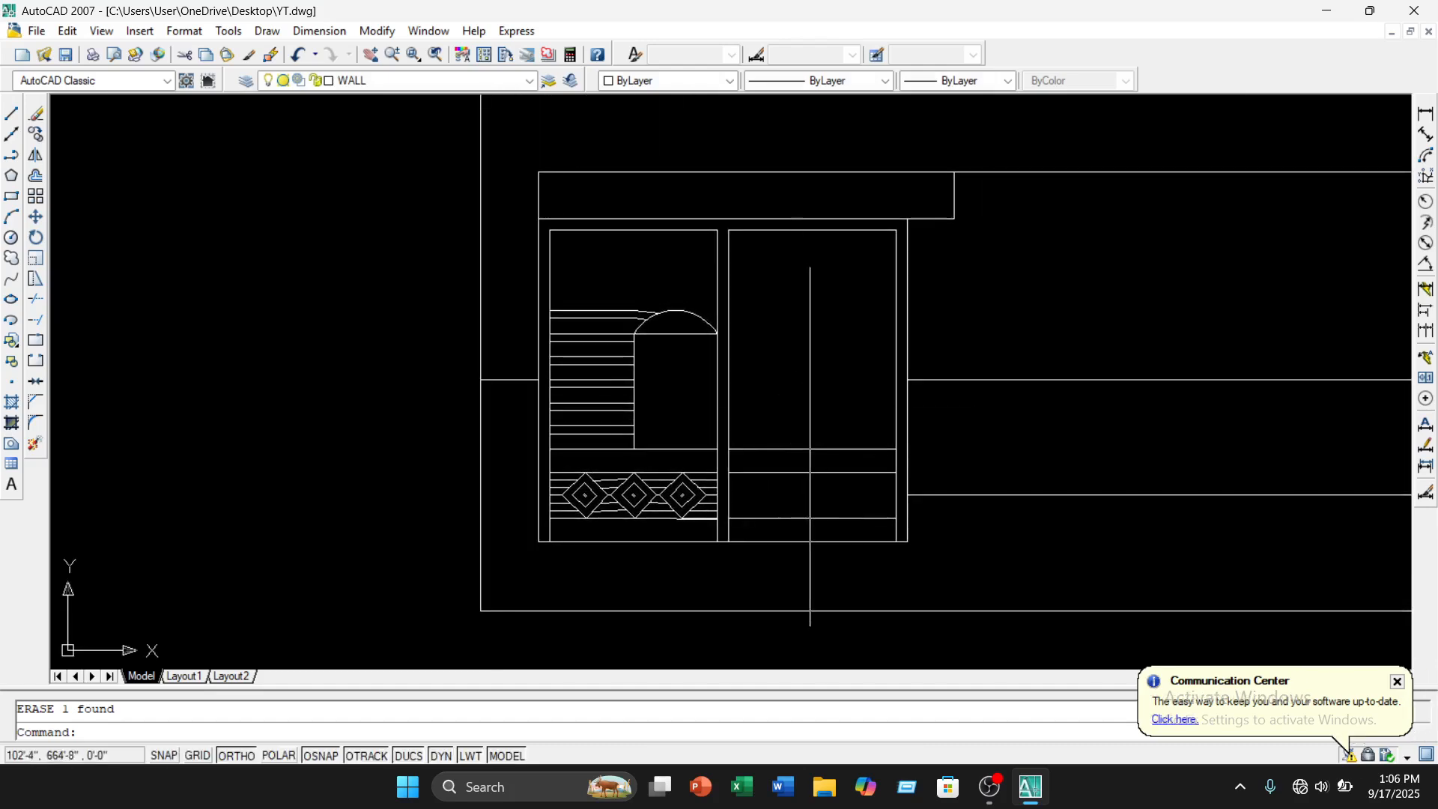
scroll(811, 458, down, 2)
scroll(806, 412, down, 2)
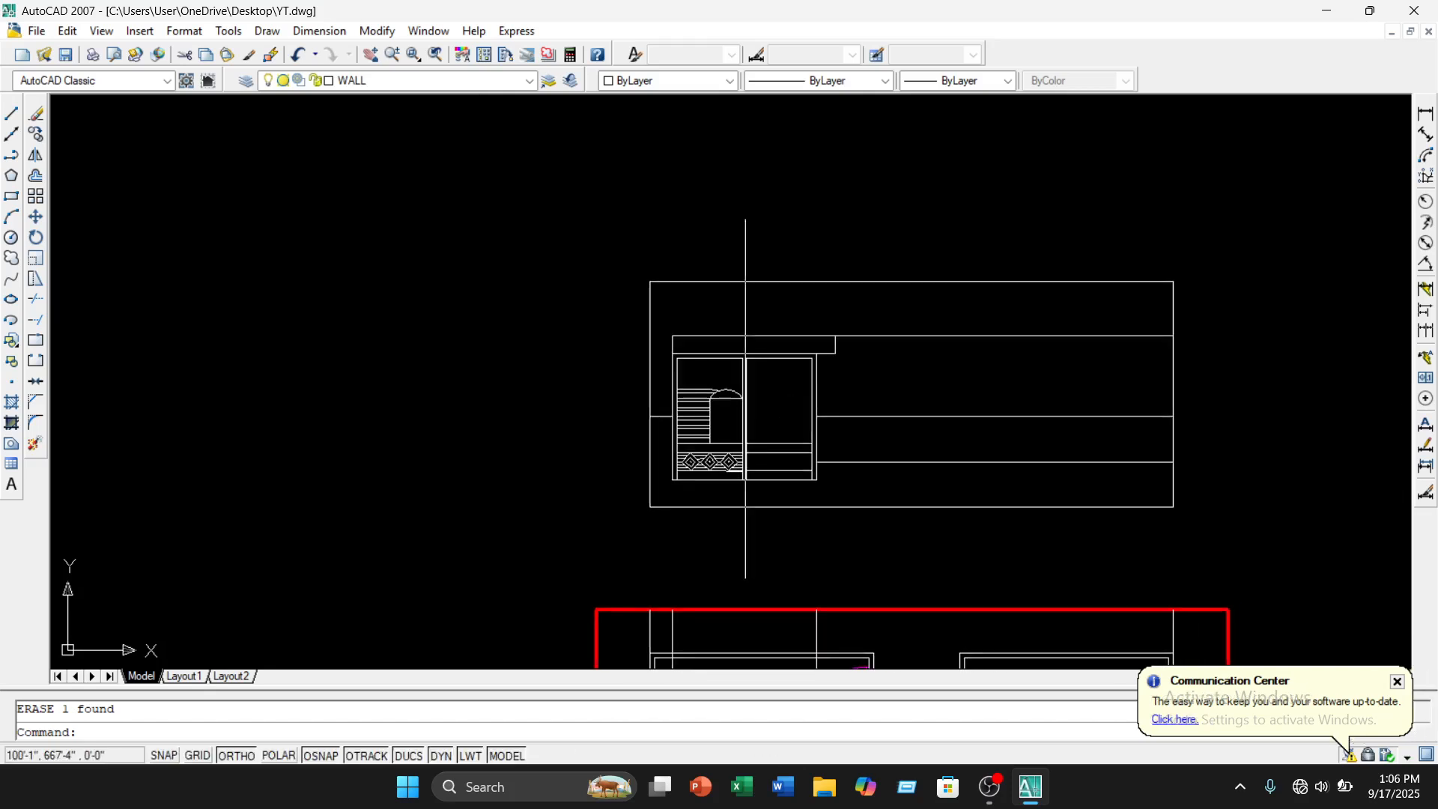
scroll(645, 355, up, 3)
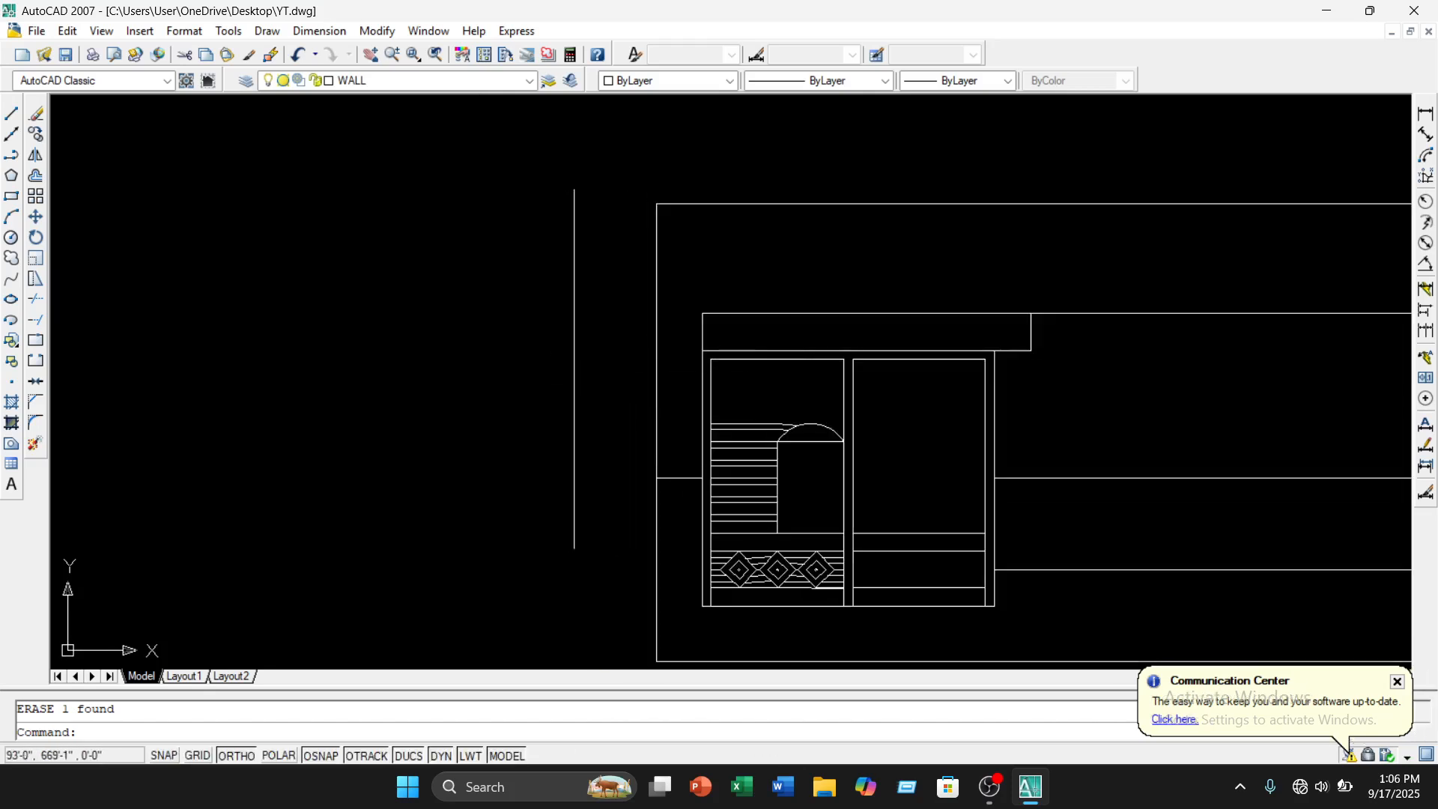
click(703, 313)
click(702, 313)
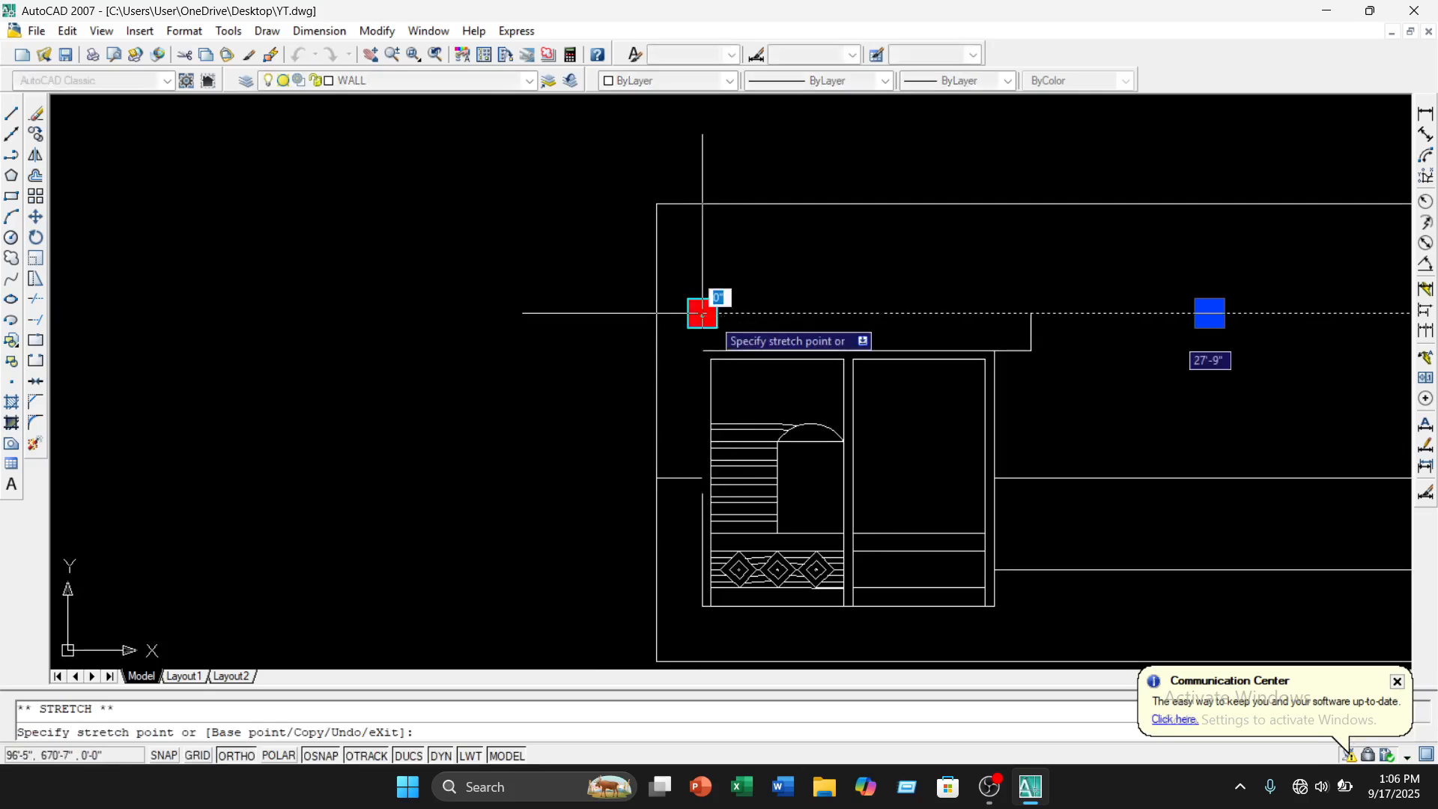
click(657, 314)
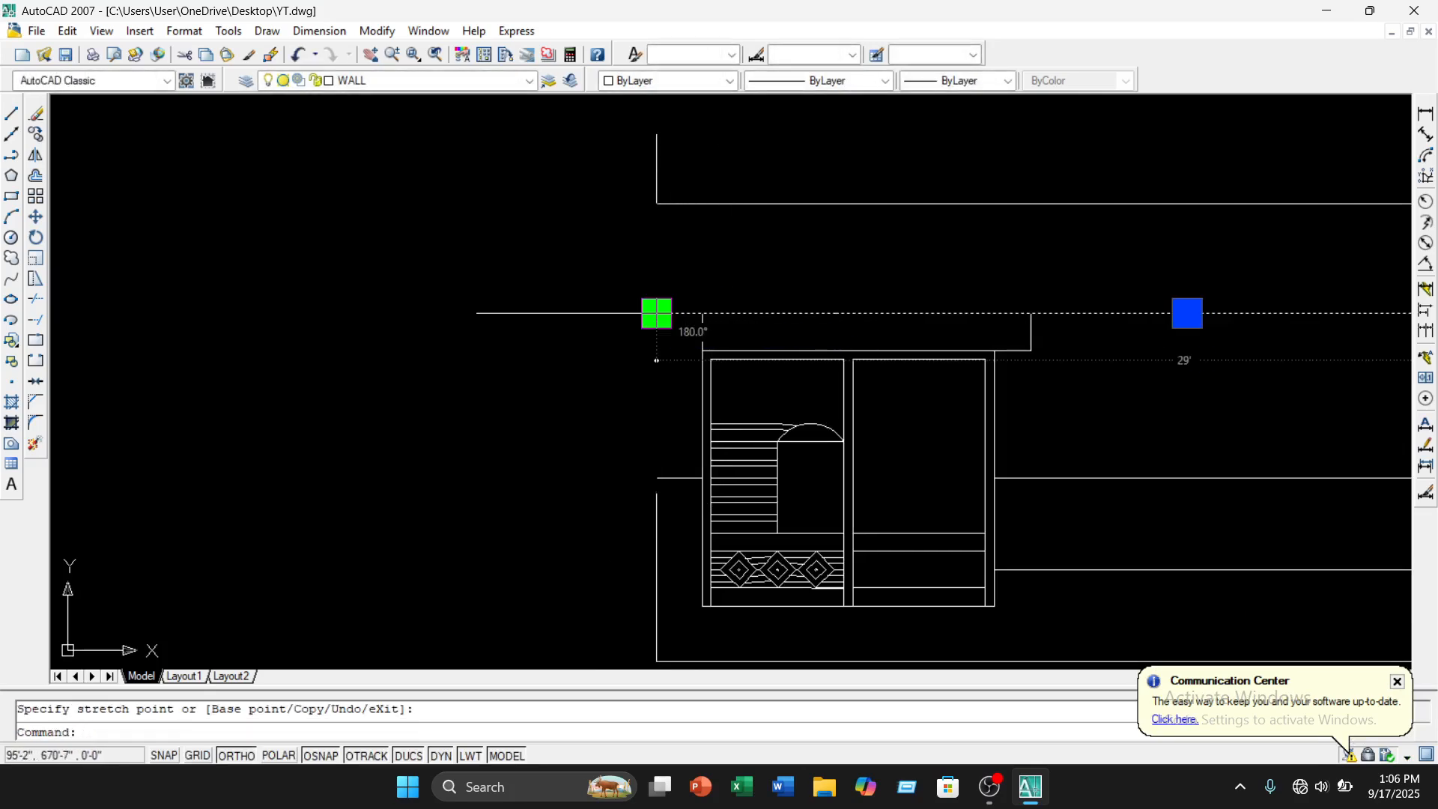
key(Escape)
scroll(816, 282, down, 5)
scroll(695, 319, up, 3)
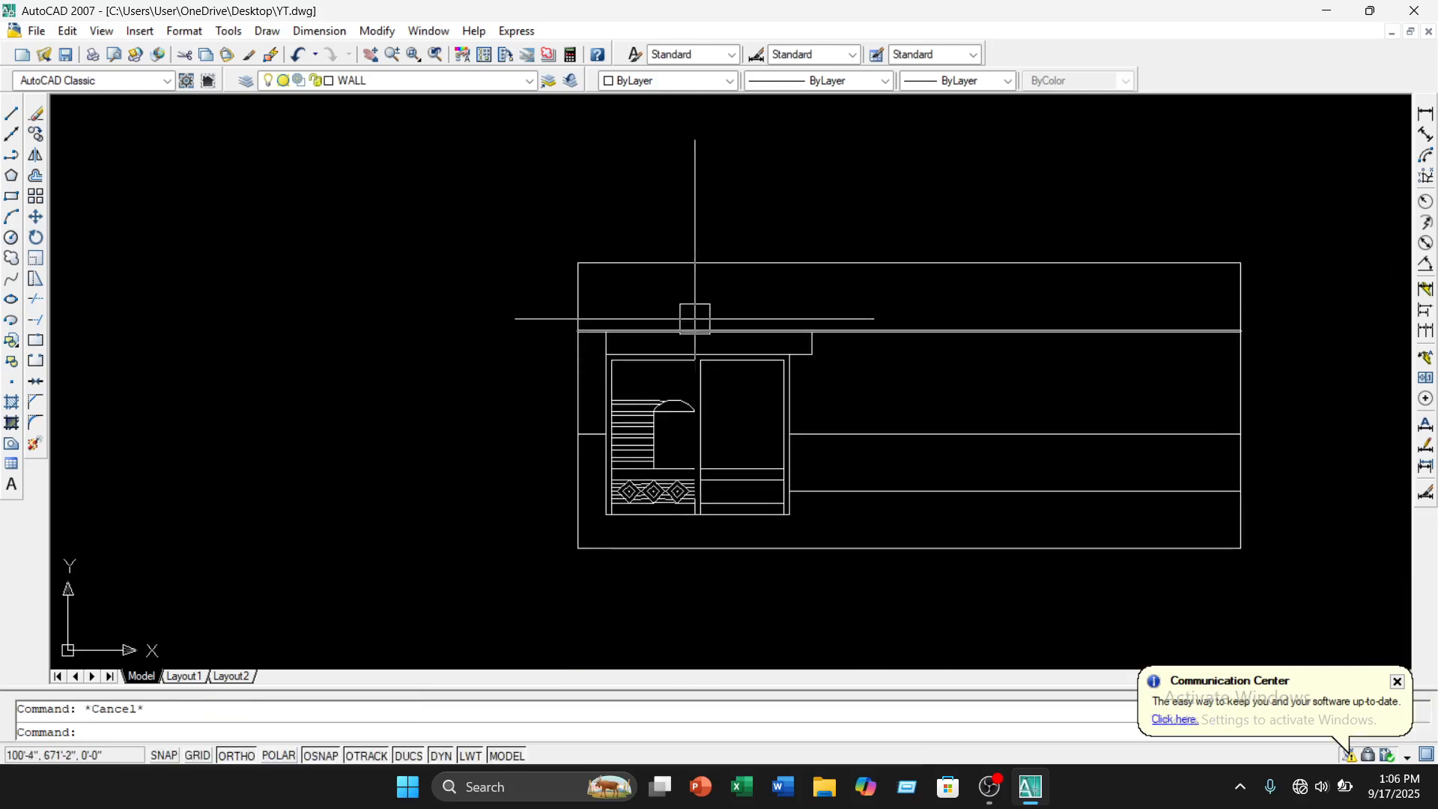
scroll(862, 300, up, 4)
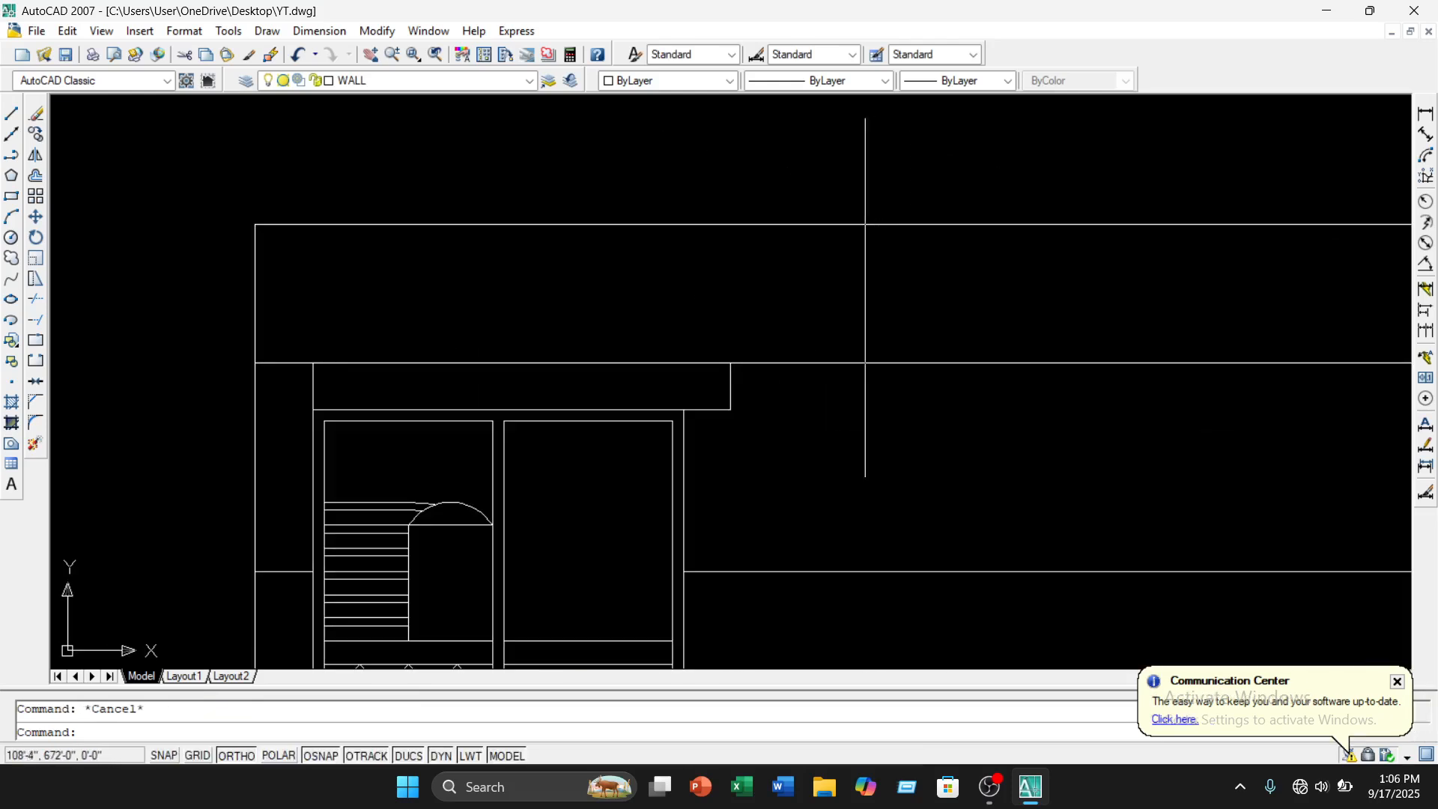
scroll(763, 312, down, 3)
scroll(854, 323, down, 4)
middle_drag(881, 315, 546, 318)
scroll(540, 317, up, 9)
scroll(767, 317, down, 5)
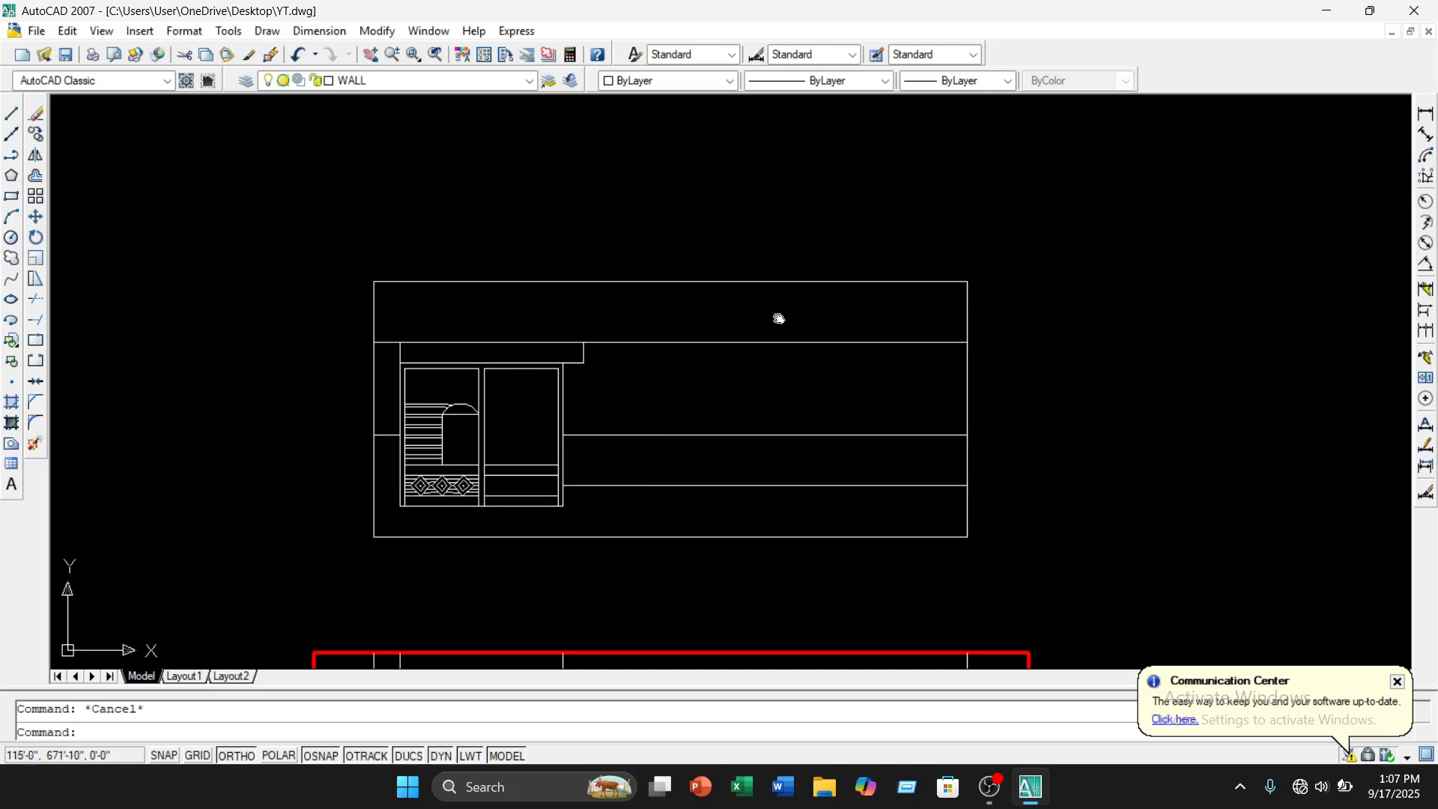
Trim away the part of the outline's left side between the top line and the roof slab's upper line
middle_drag(779, 318, 896, 320)
scroll(718, 311, up, 4)
middle_drag(723, 311, 835, 313)
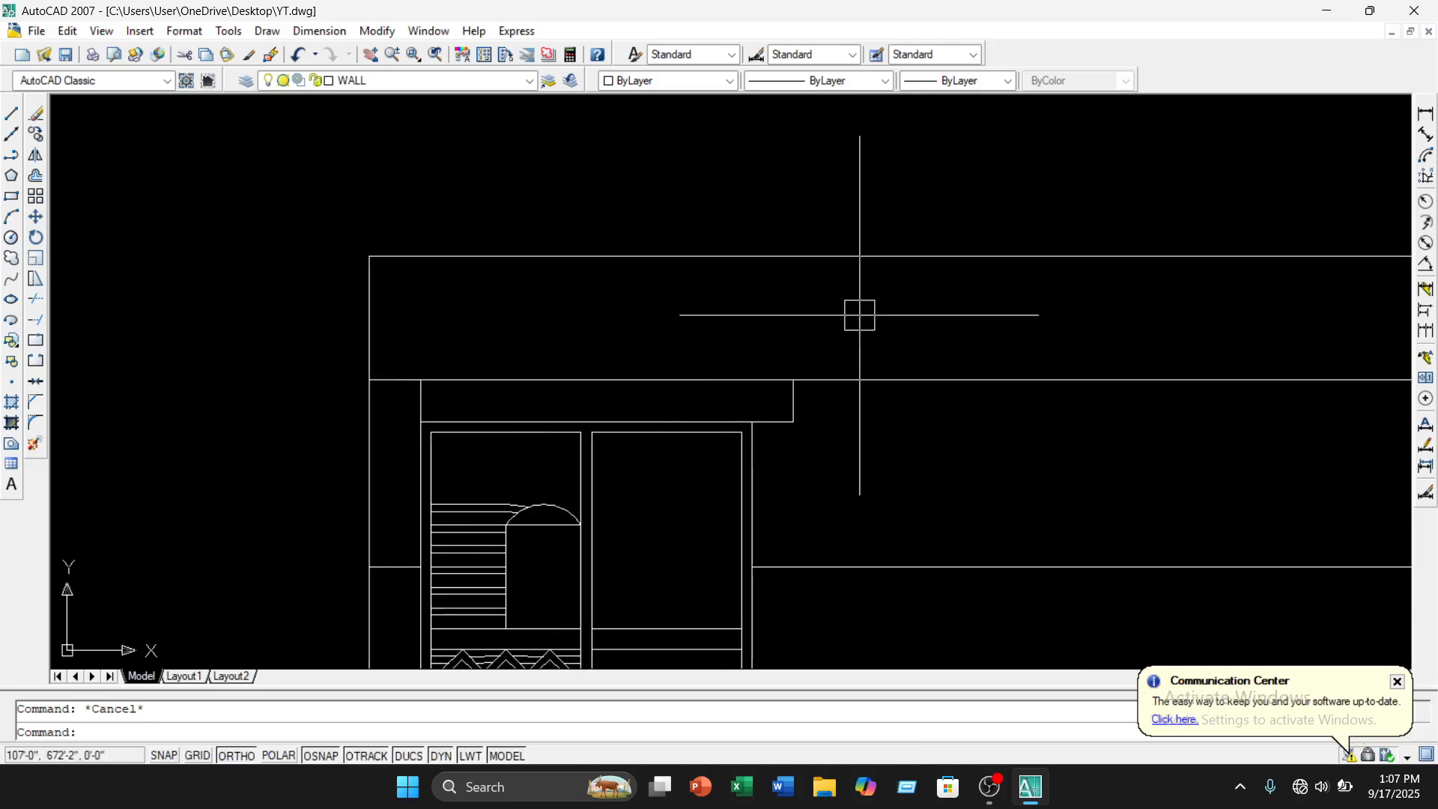
key(Return)
key(Return)
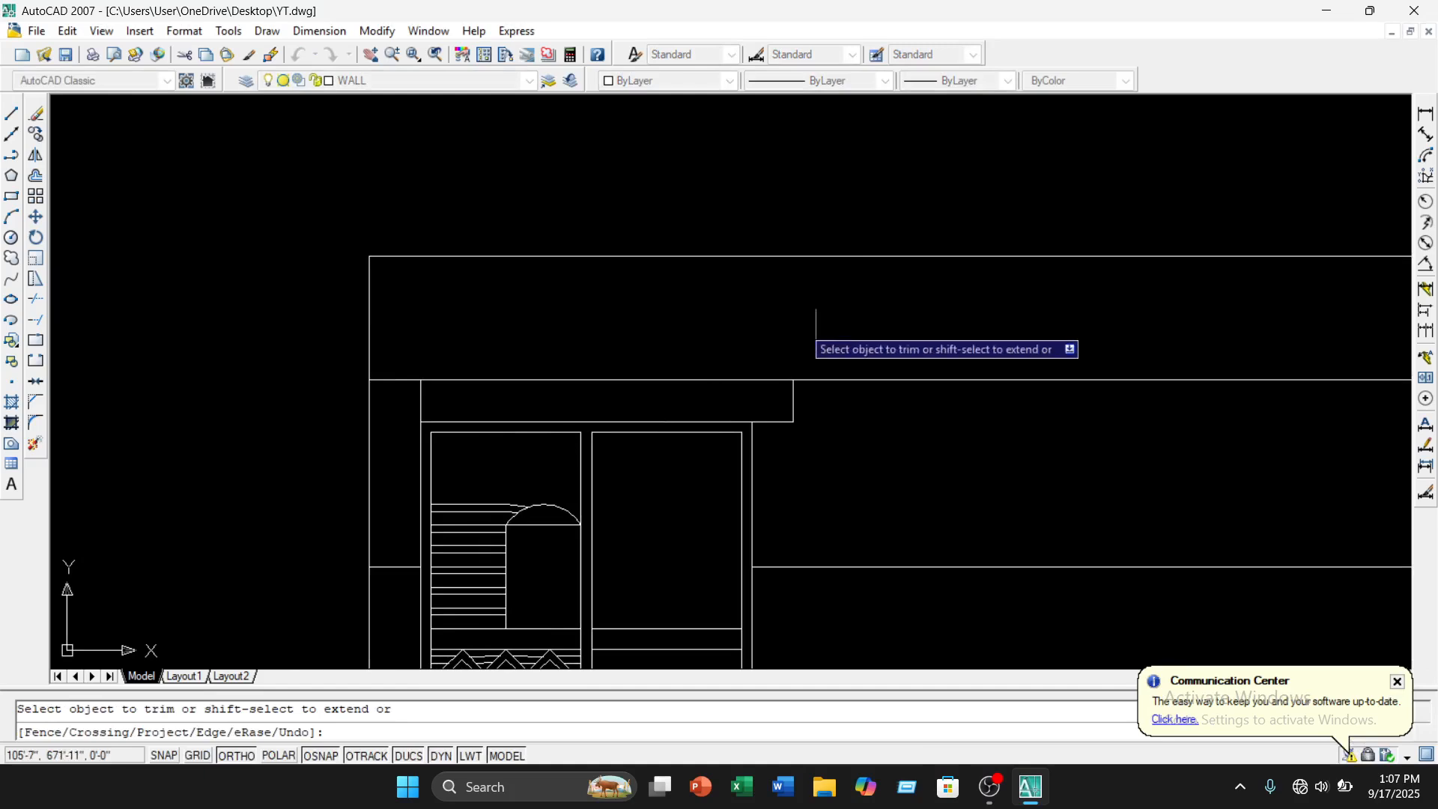
click(363, 303)
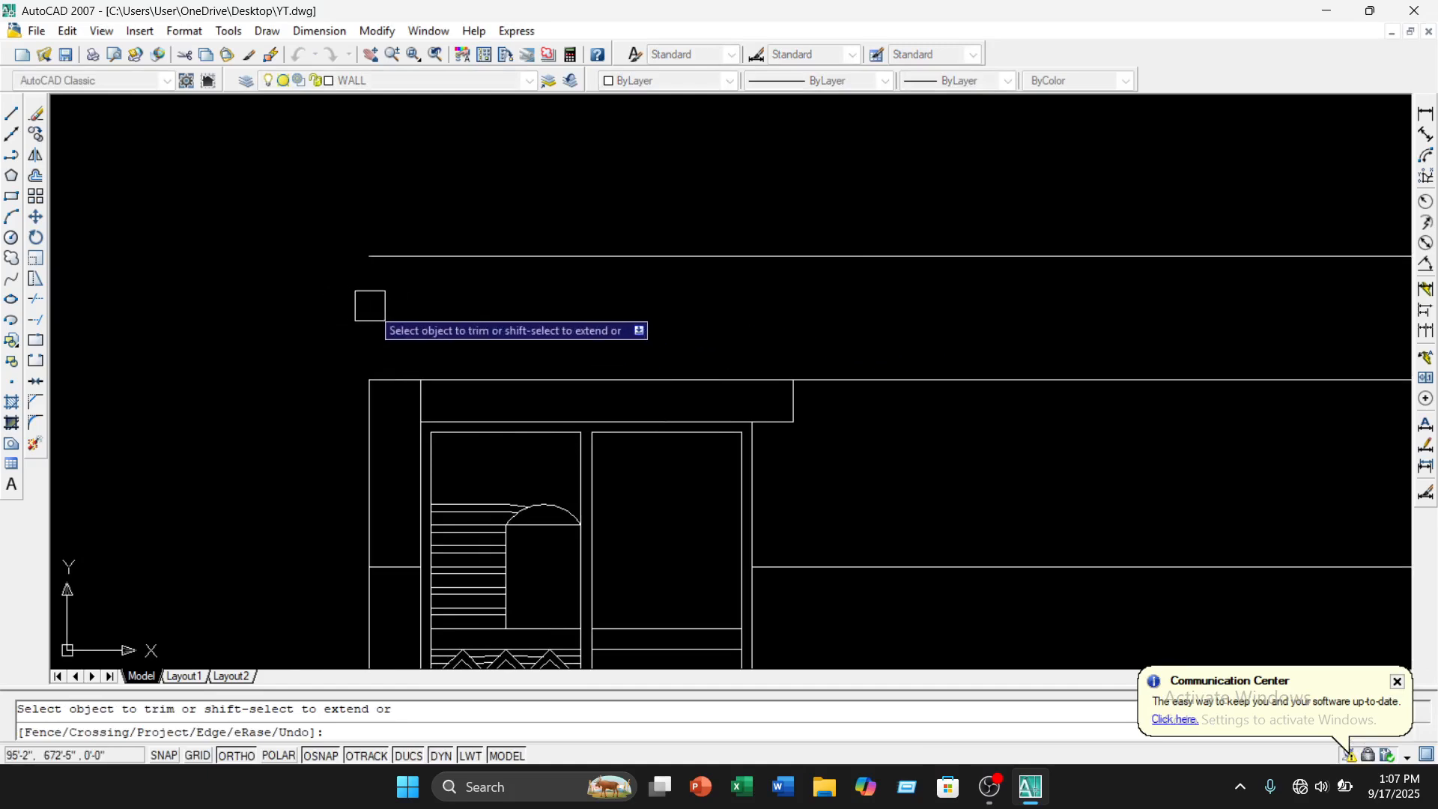
key(Escape)
Draw a separate vertical line from the outline's upper-left corner down to the roof slab's upper line
click(12, 114)
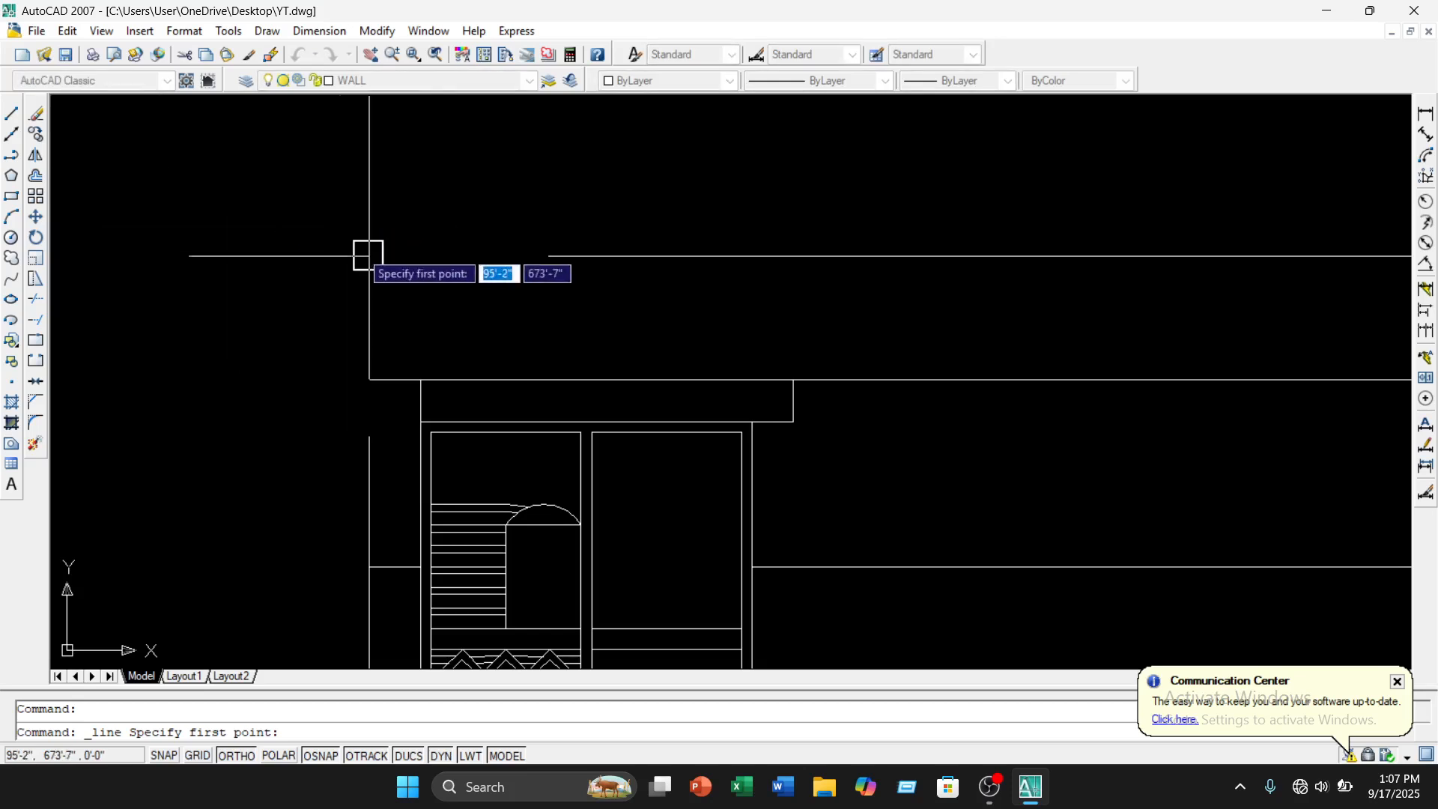
click(369, 256)
click(370, 379)
key(Escape)
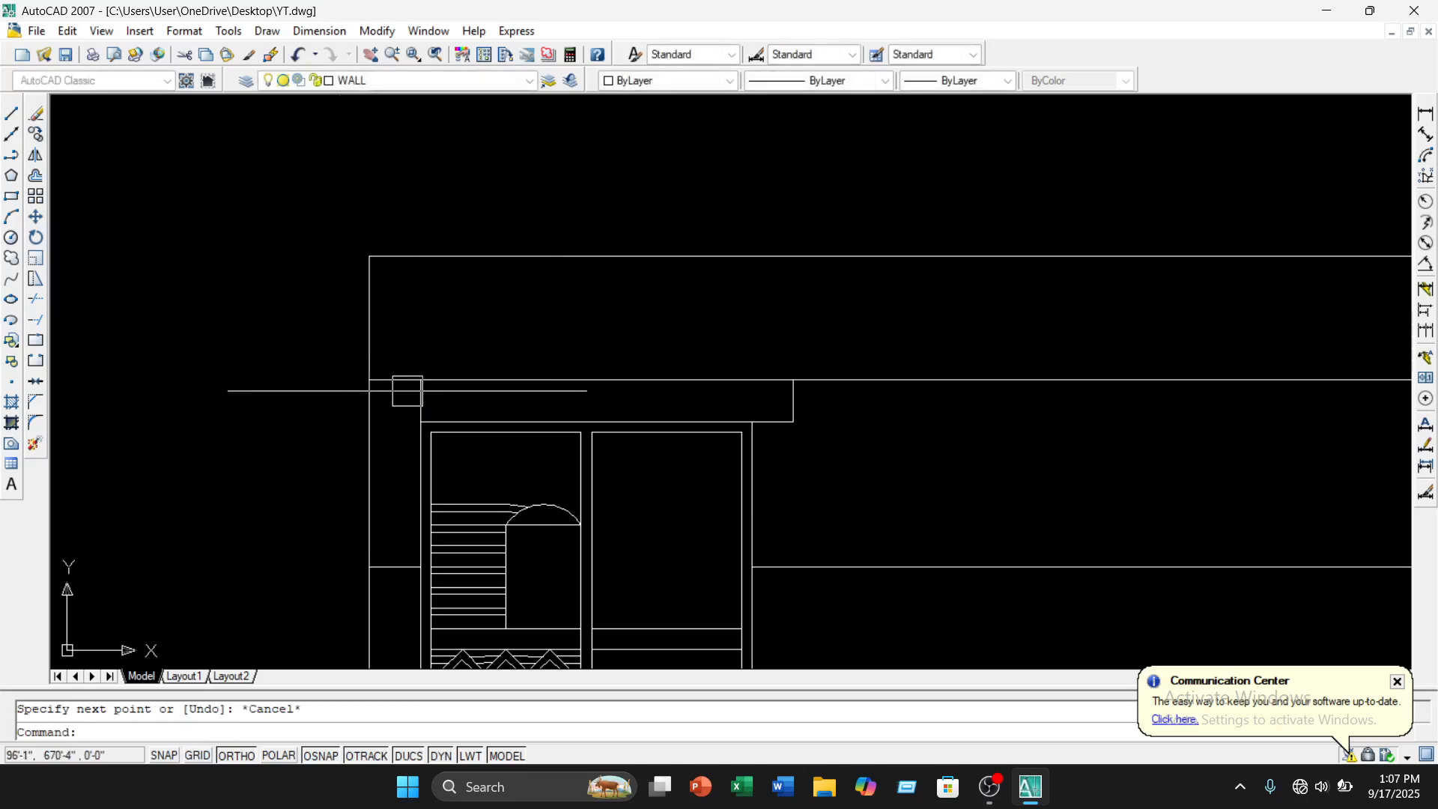
Offset the roof band's left vertical line repeatedly to the right by 6 inches, adding 21 evenly spaced lines
text(o)
key(Return)
text(6)
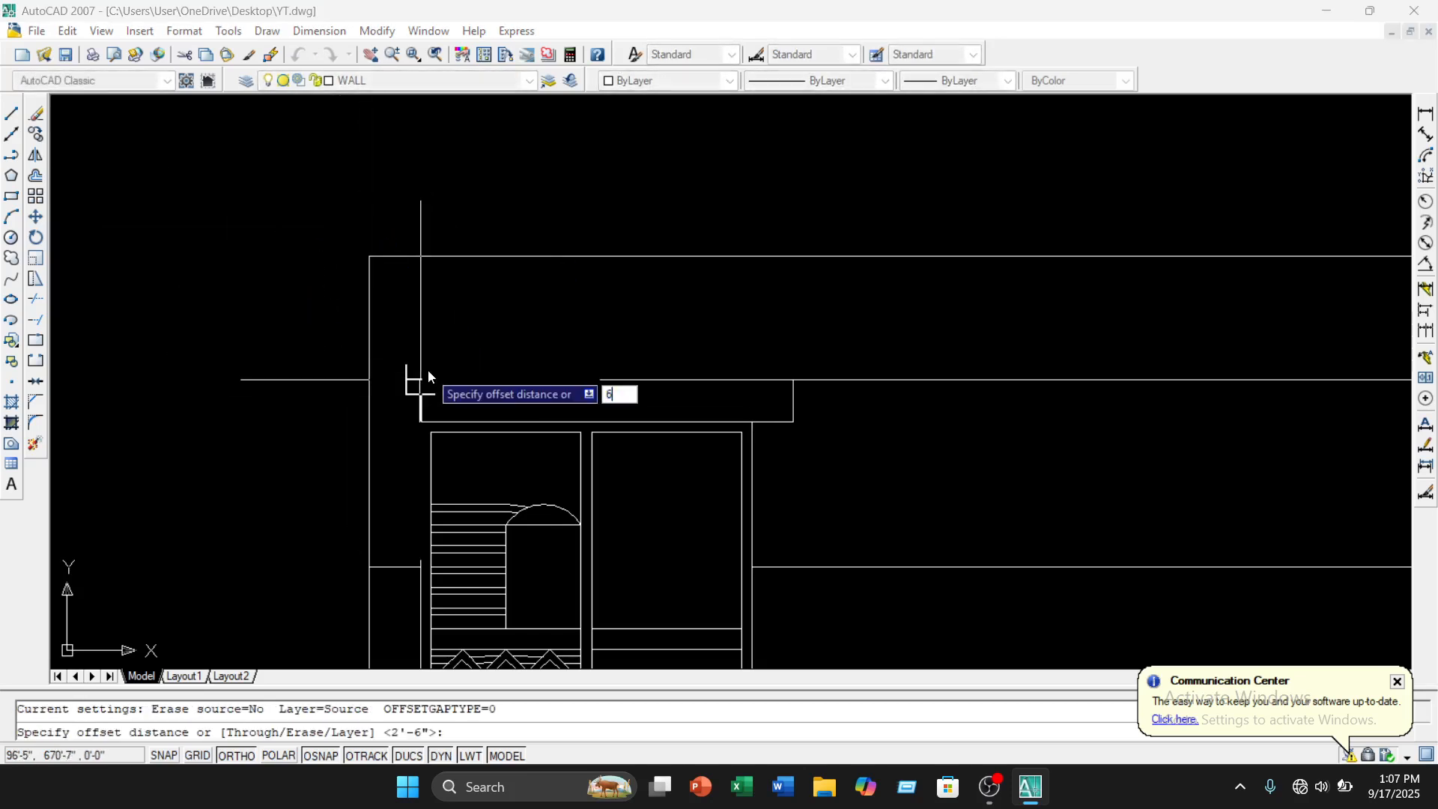
key(Return)
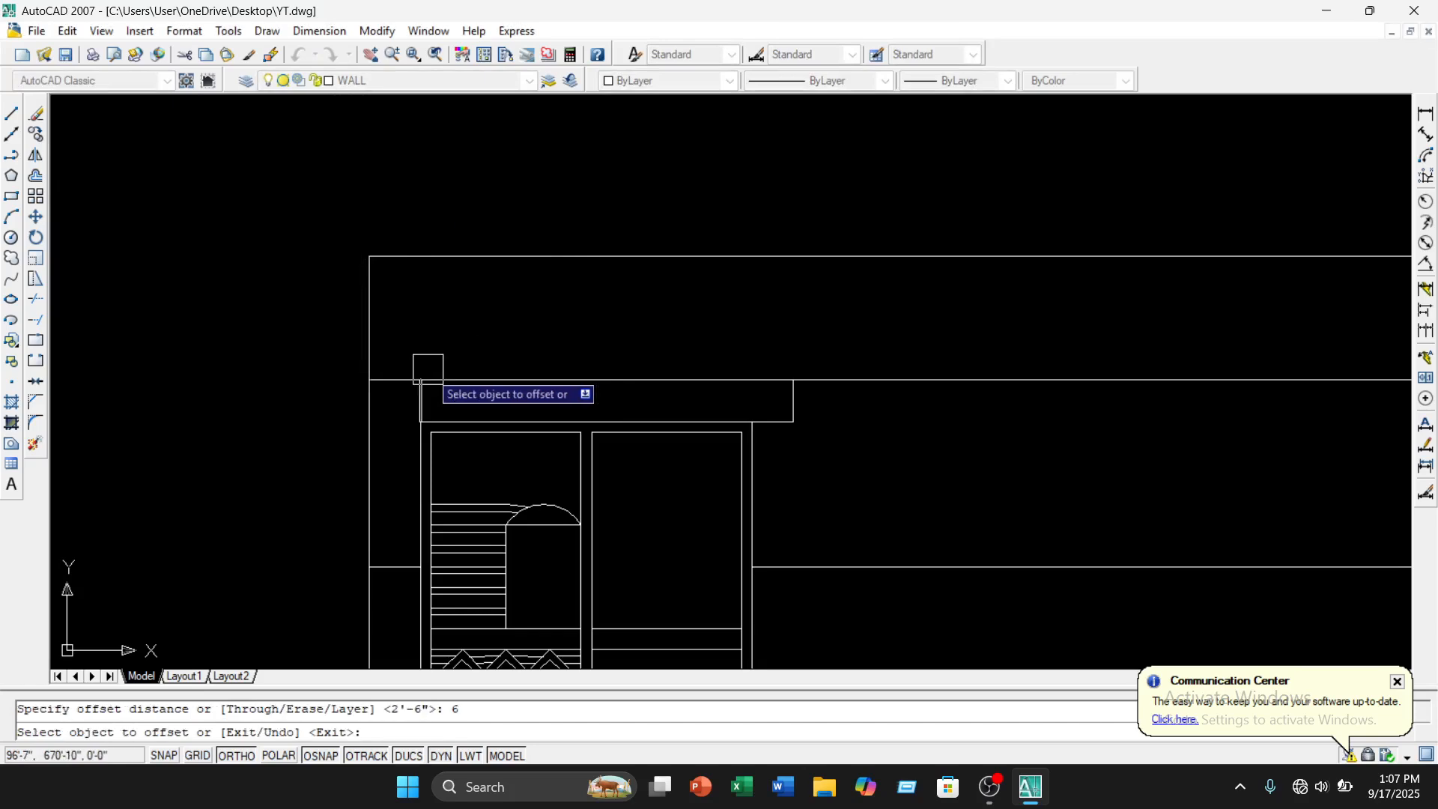
click(368, 321)
click(468, 314)
click(390, 321)
click(437, 321)
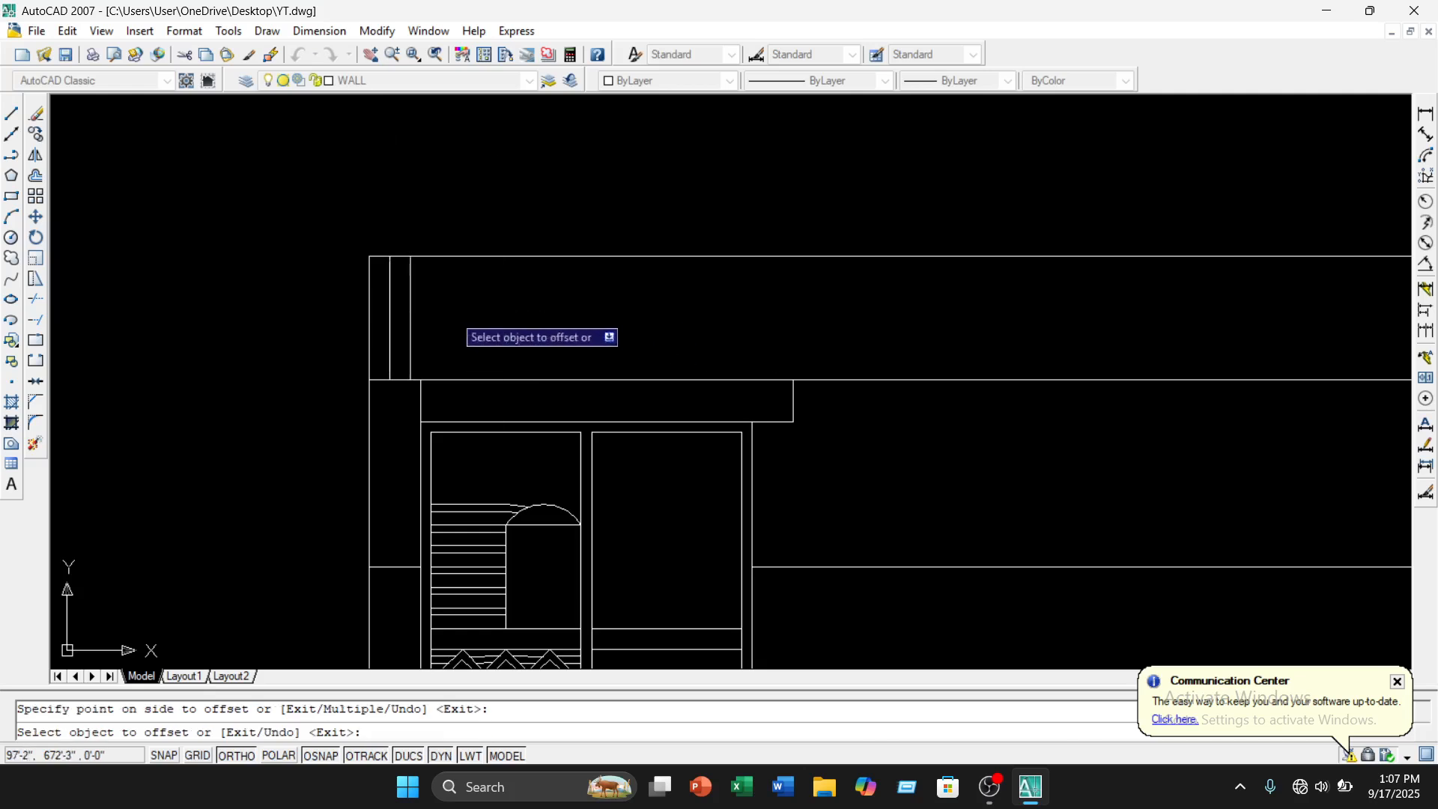
click(411, 302)
click(452, 318)
click(432, 315)
click(472, 315)
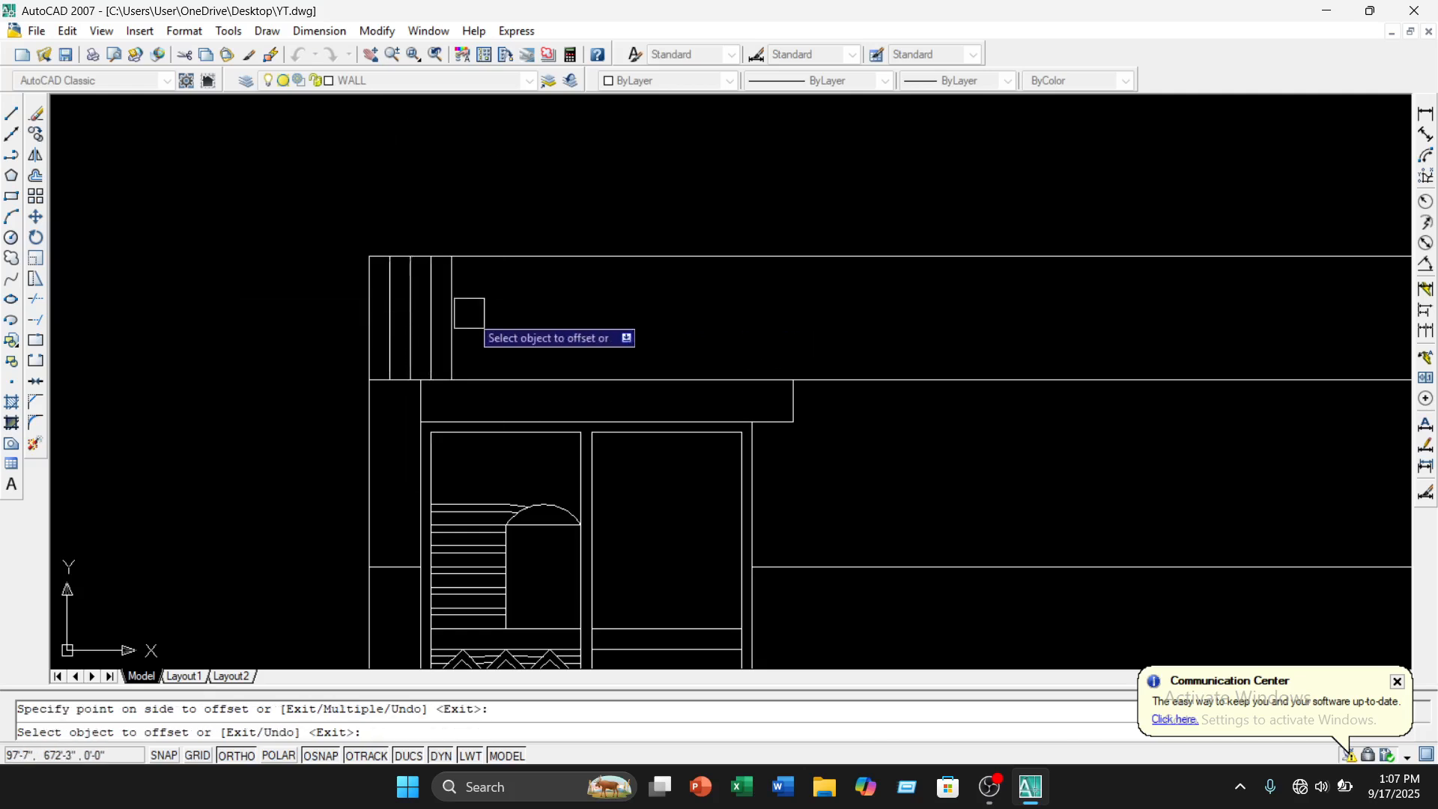
click(452, 313)
click(561, 315)
click(473, 315)
click(575, 313)
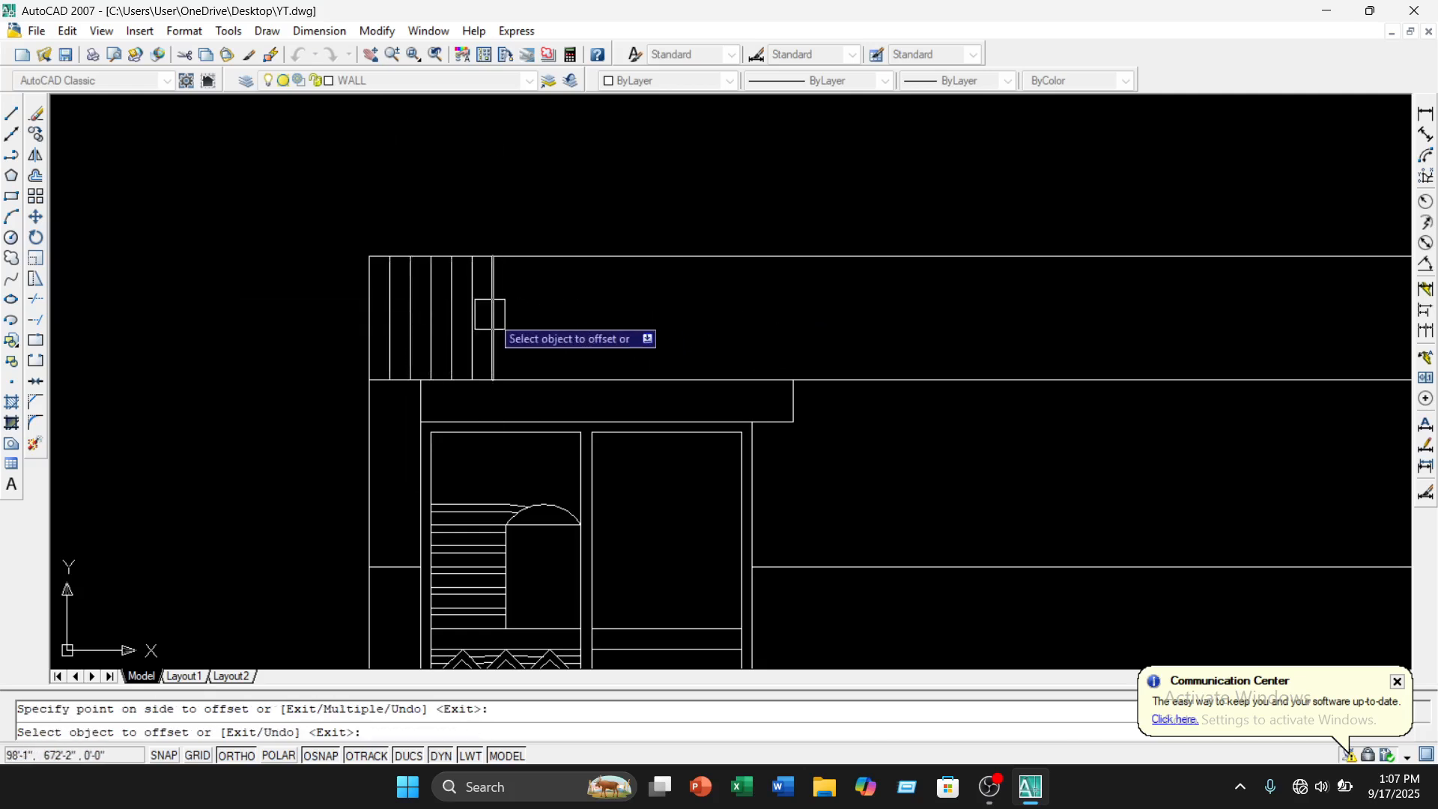
click(493, 314)
click(554, 314)
click(514, 315)
click(551, 323)
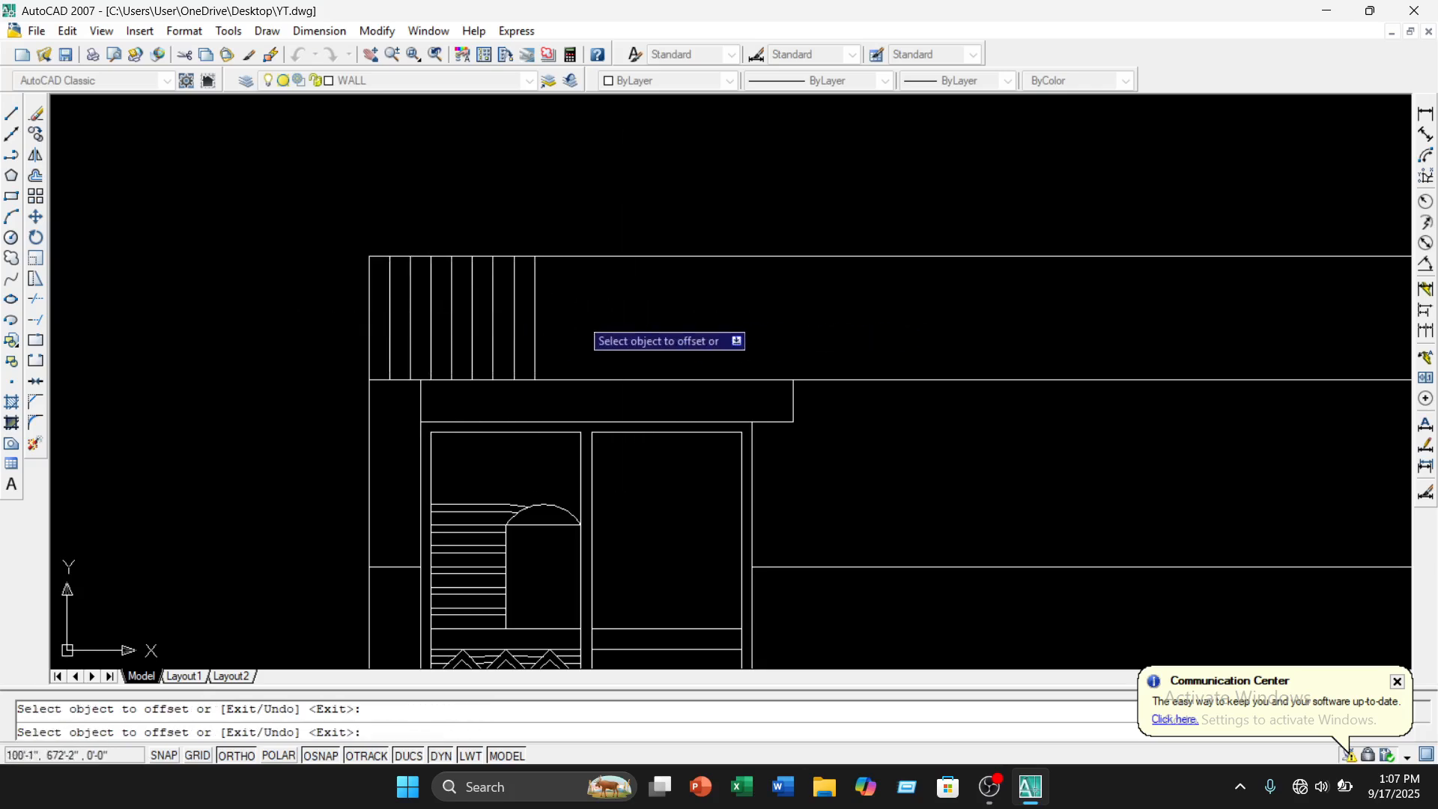
click(535, 318)
click(633, 323)
click(555, 322)
click(587, 328)
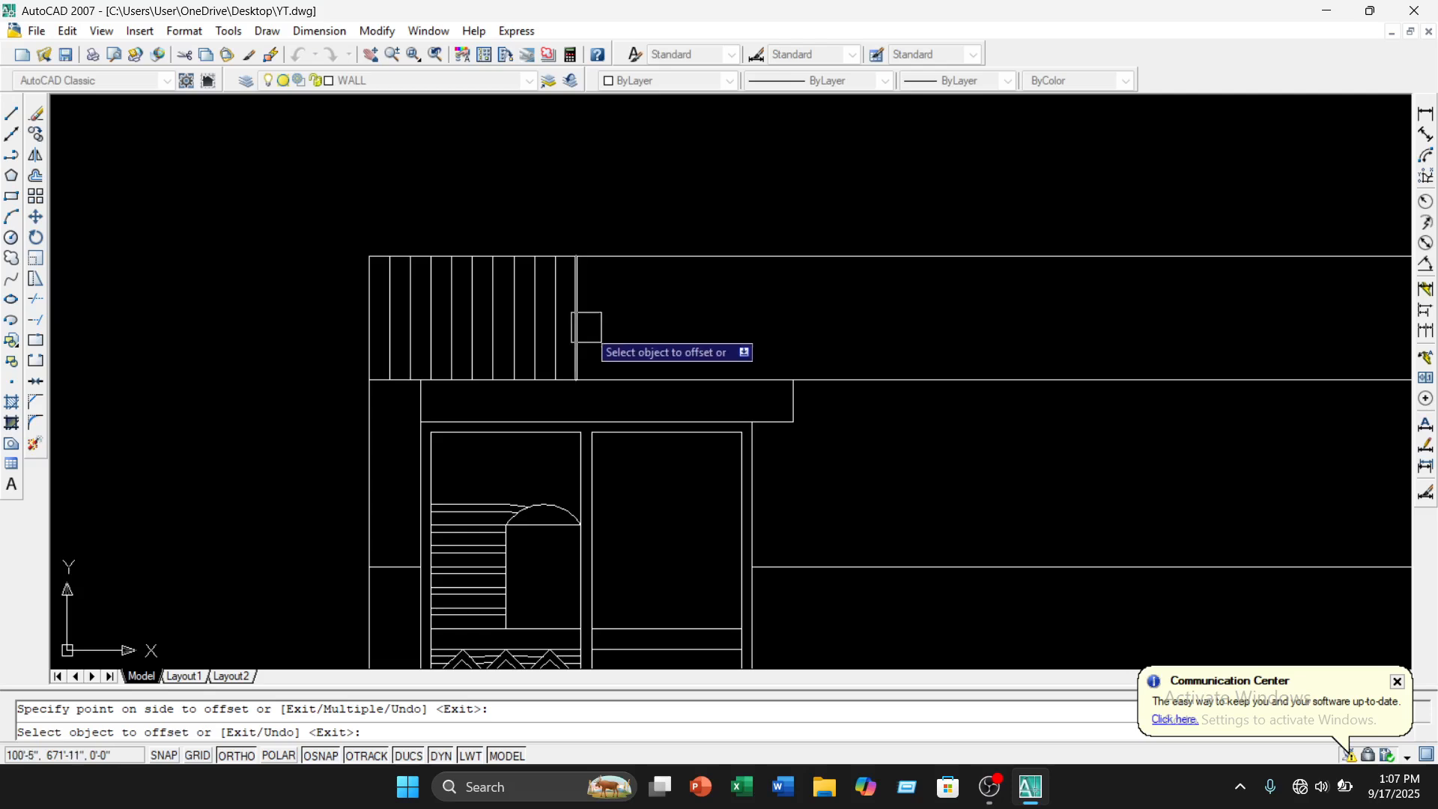
click(587, 327)
click(668, 330)
click(605, 335)
click(656, 334)
click(622, 330)
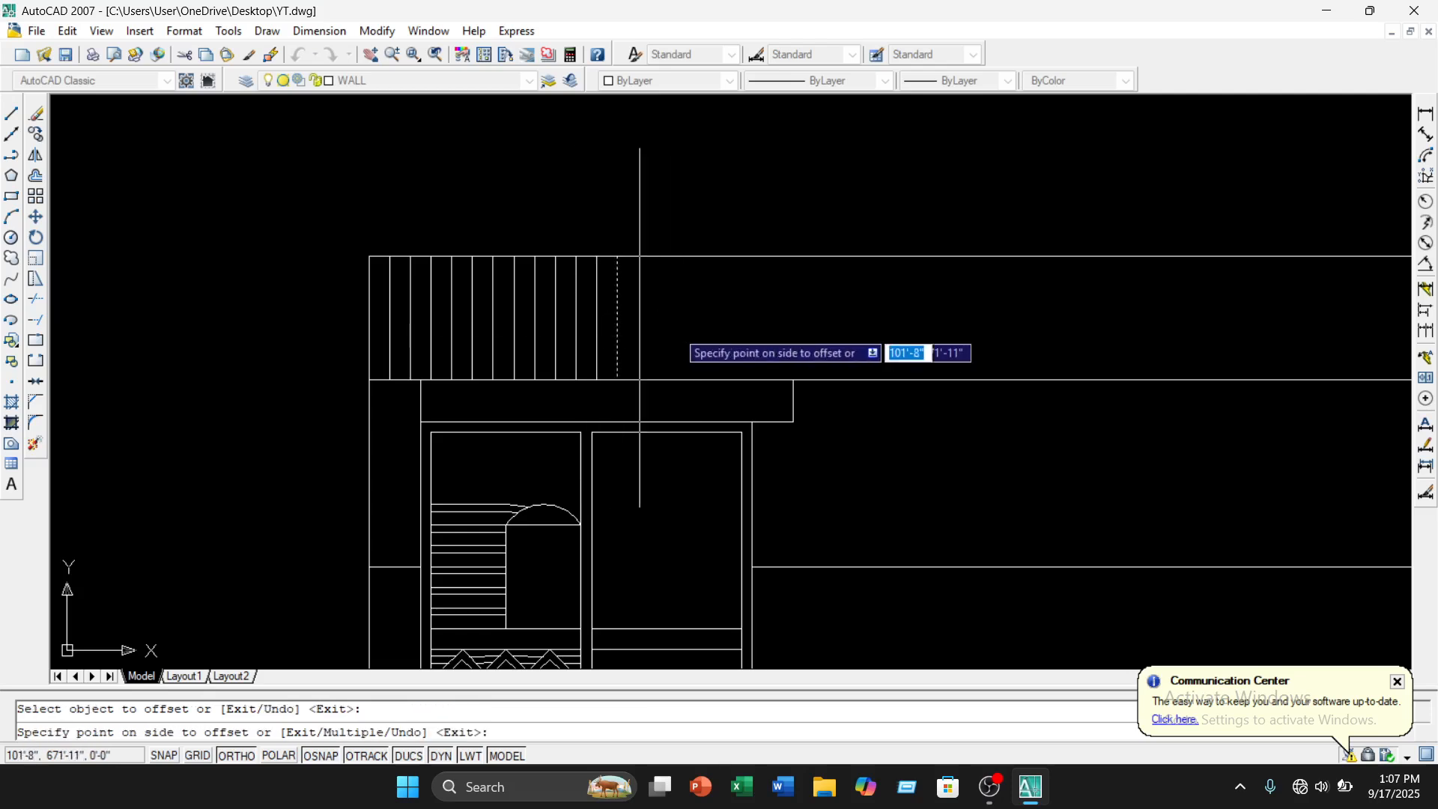
click(663, 323)
click(642, 321)
click(738, 324)
click(665, 327)
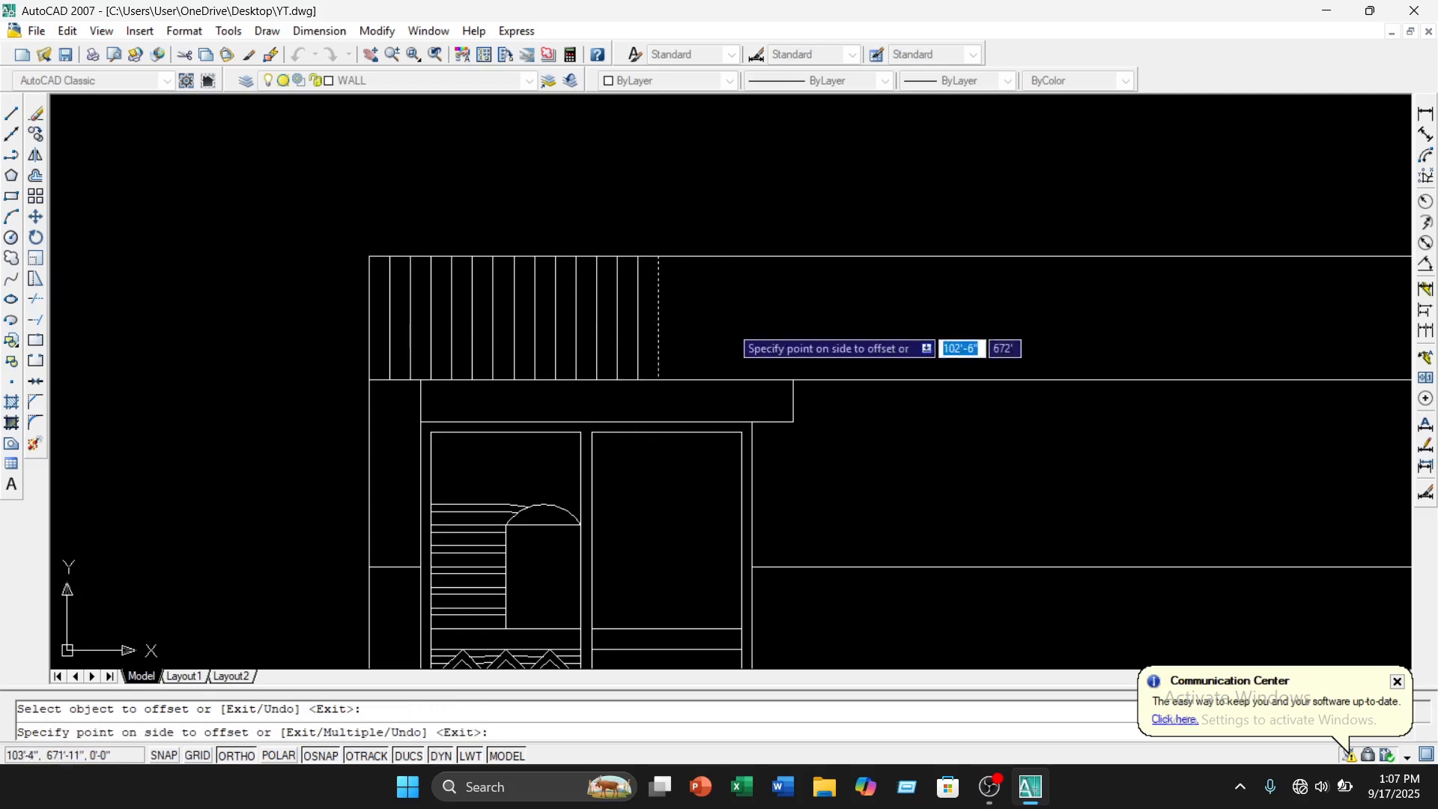
click(731, 326)
click(691, 322)
click(788, 321)
click(705, 321)
click(809, 321)
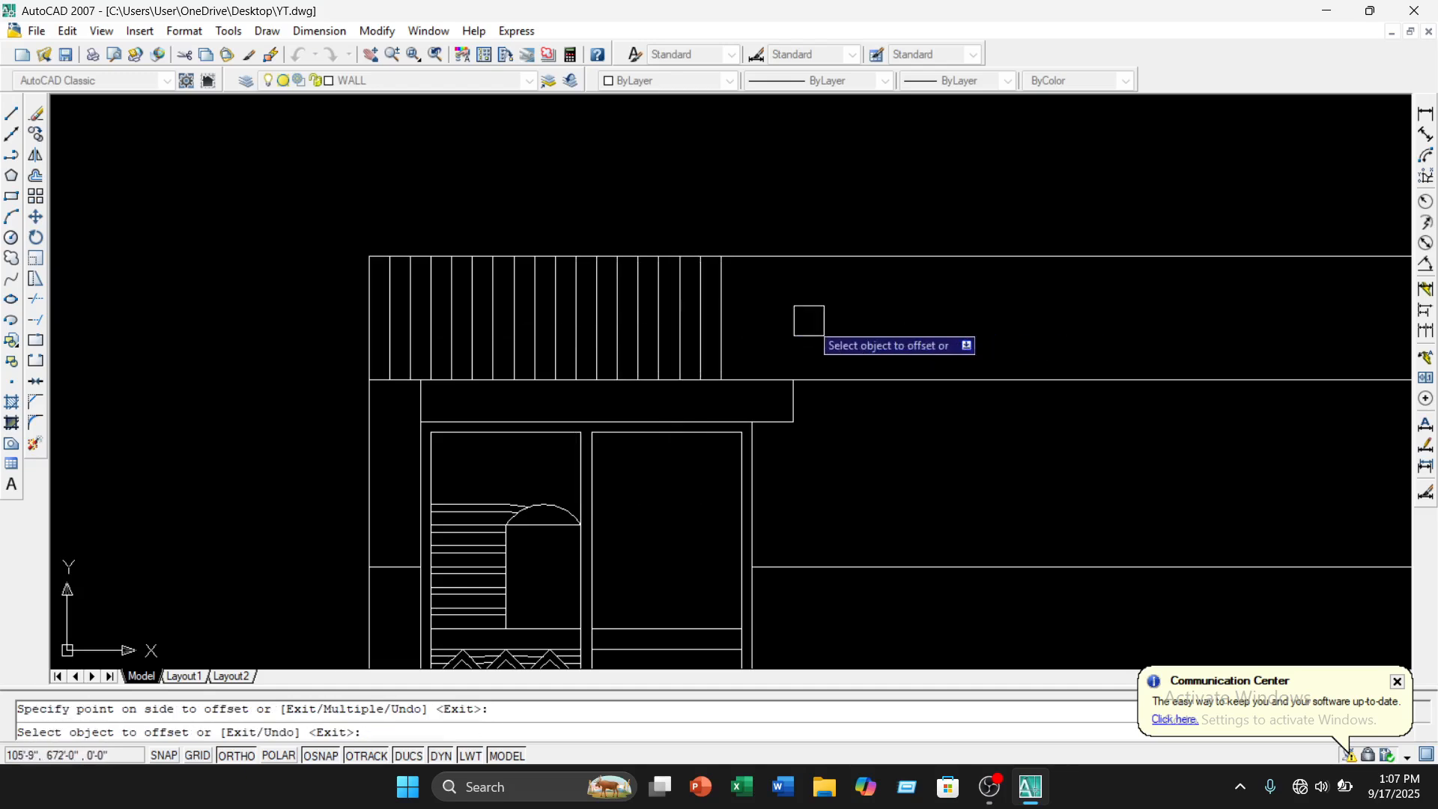
click(719, 334)
click(771, 339)
click(743, 336)
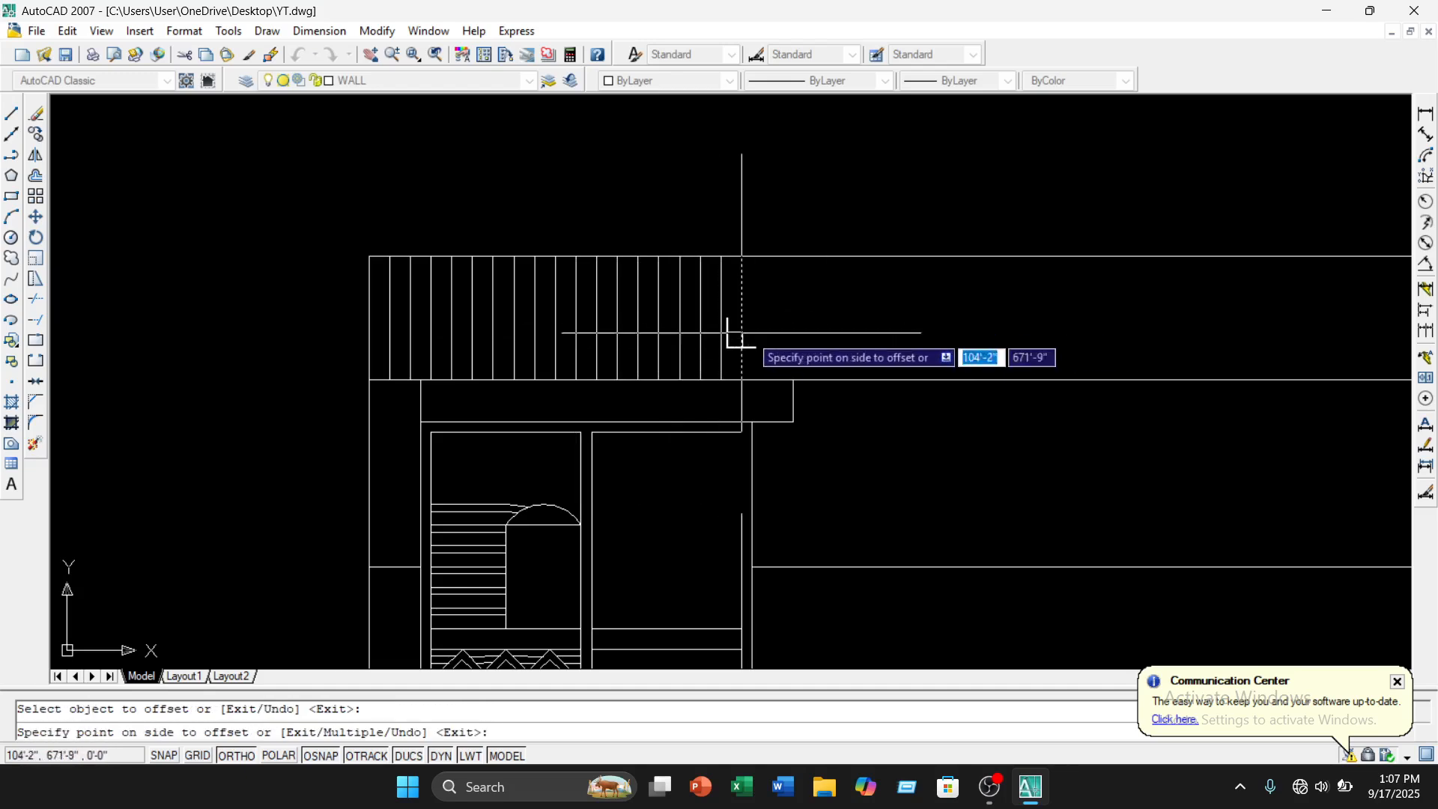
click(762, 350)
click(762, 353)
click(821, 344)
click(782, 353)
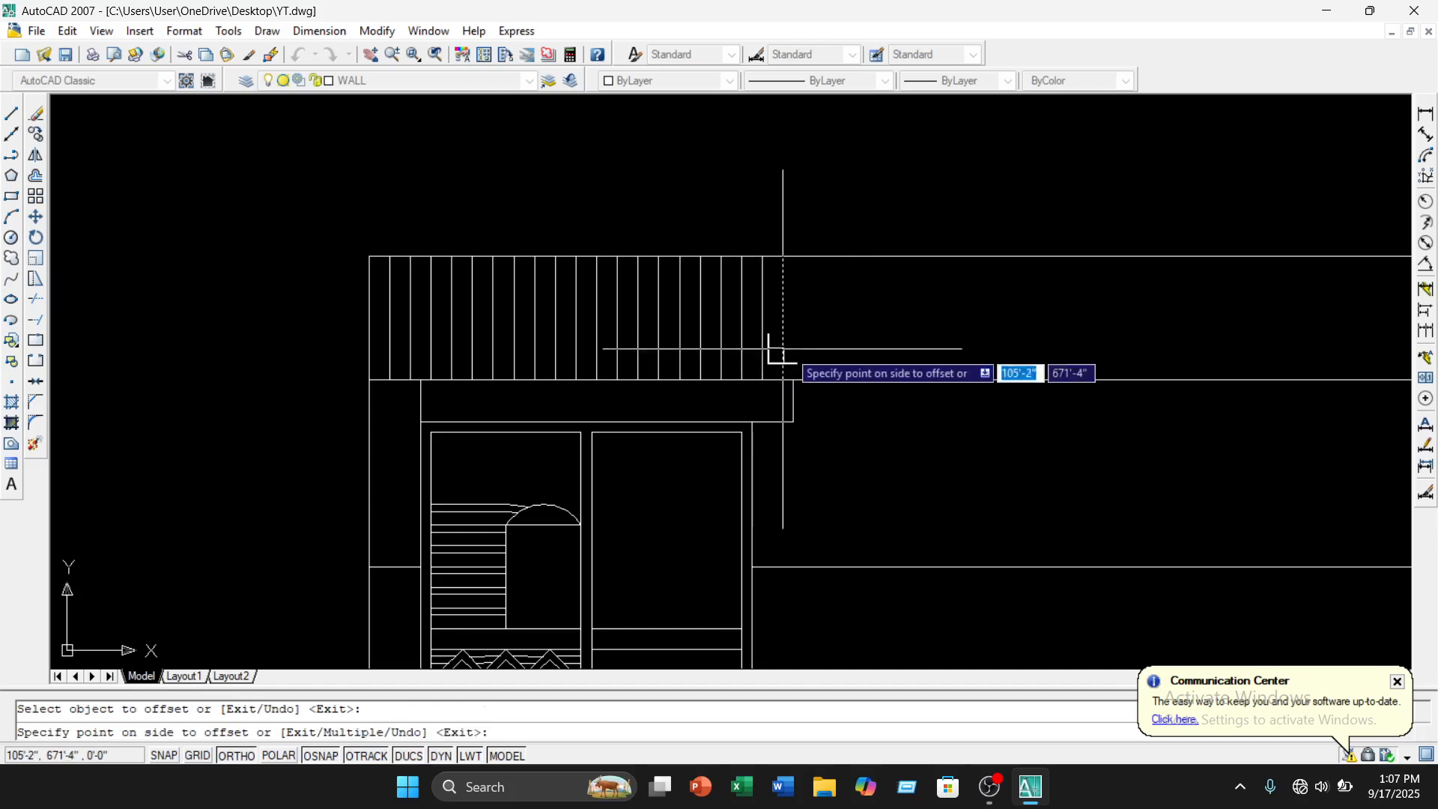
click(847, 348)
key(Escape)
Copy the 21 offset lines twice to the right, end to end, to continue the pattern across the roof band
click(877, 327)
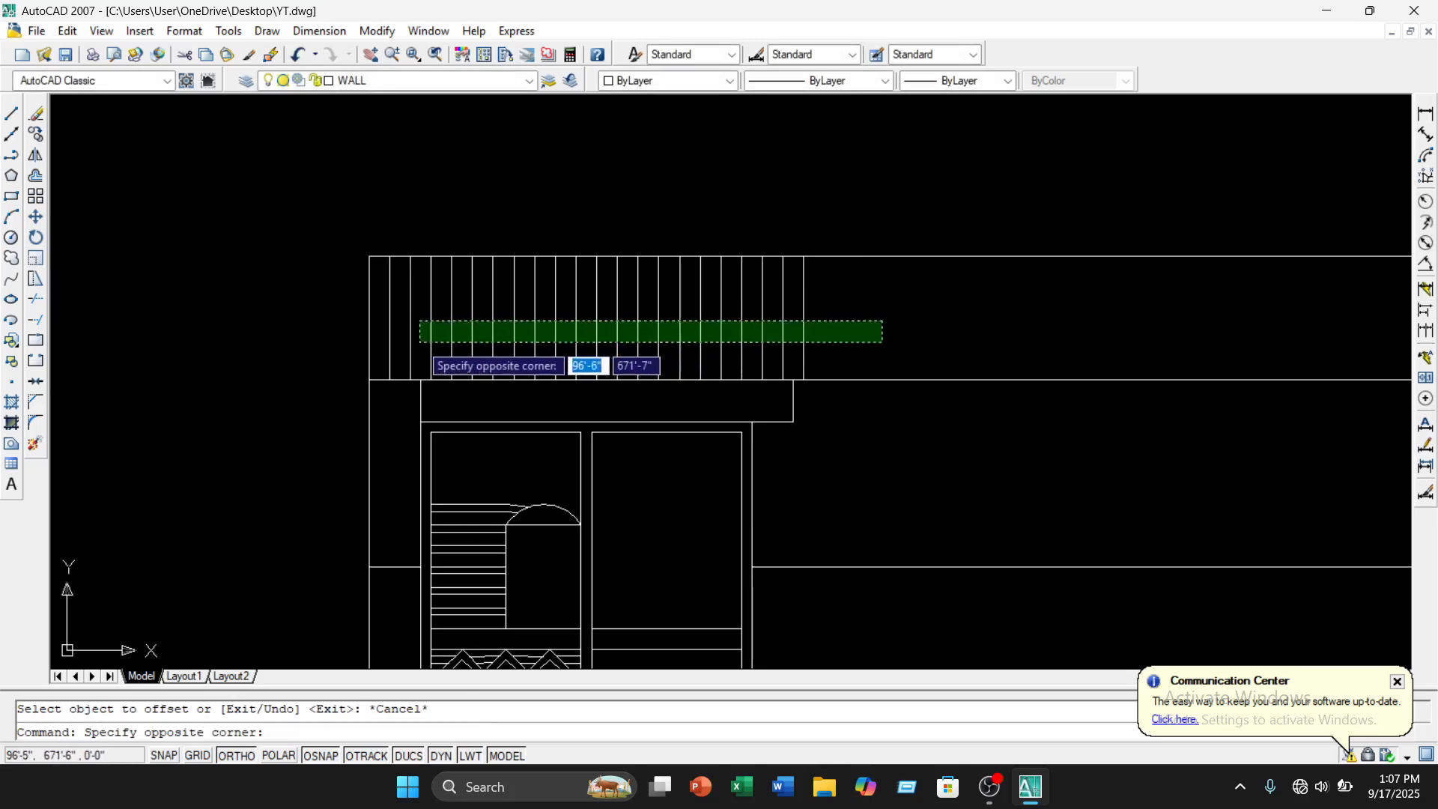
click(385, 341)
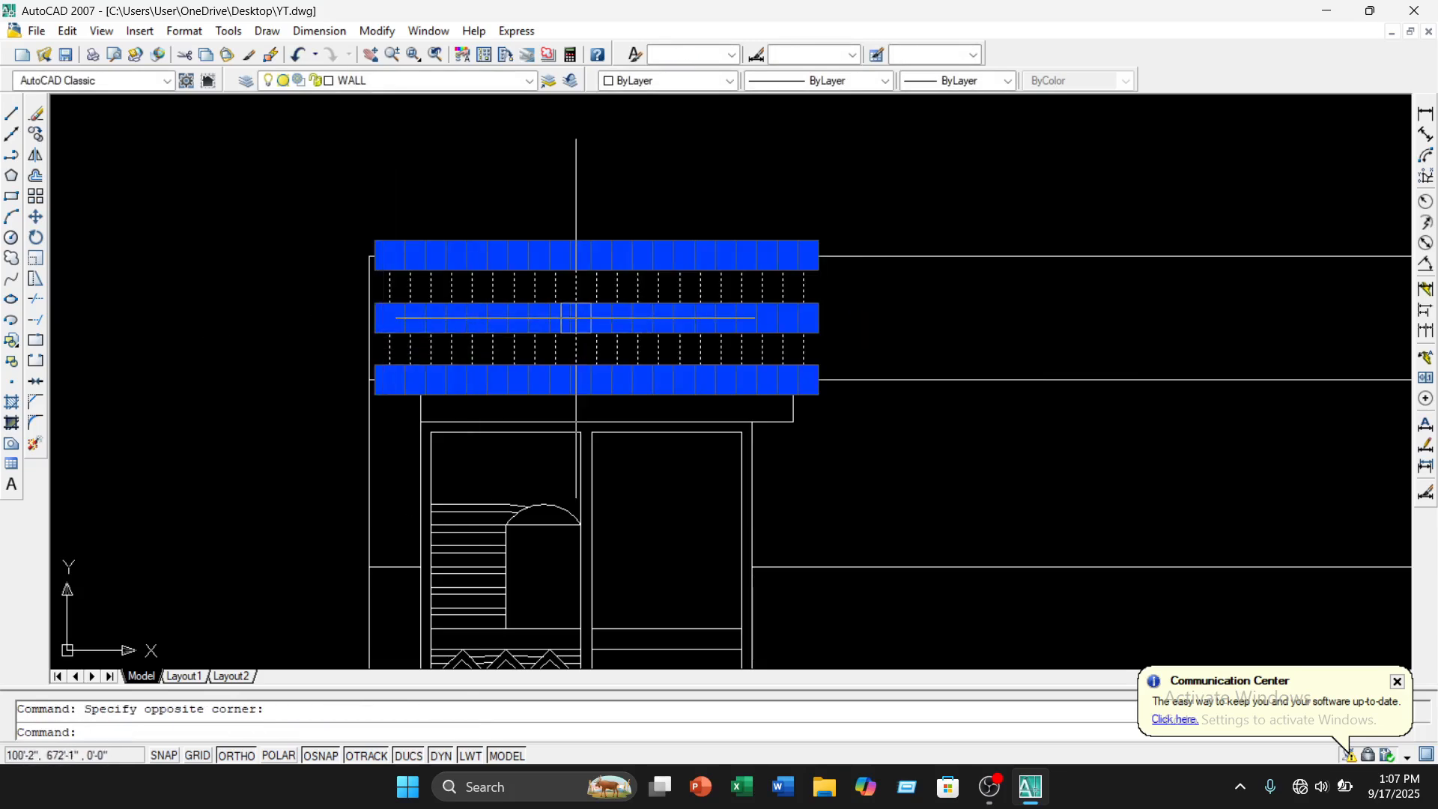
text(d)
text(o)
key(Return)
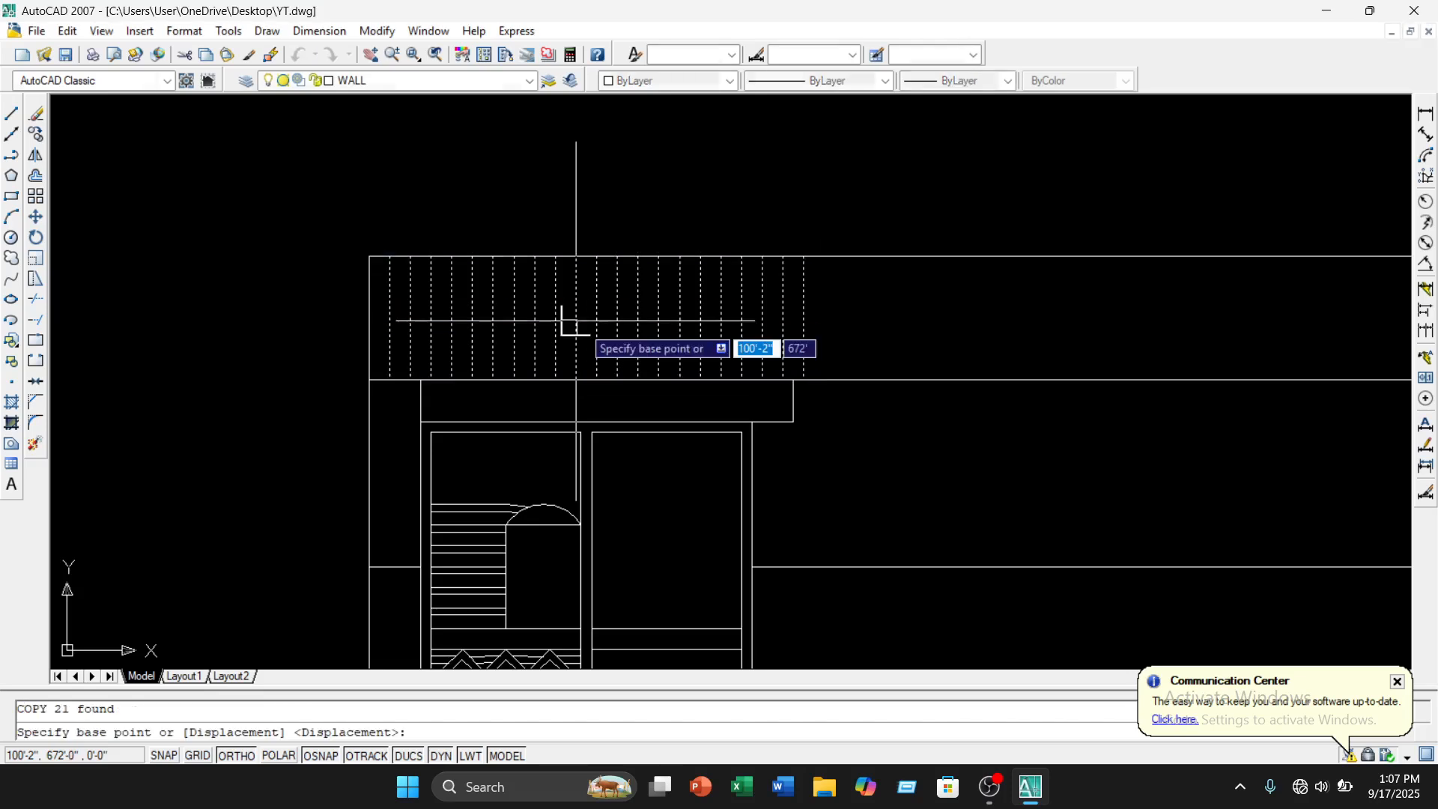
scroll(418, 397, up, 3)
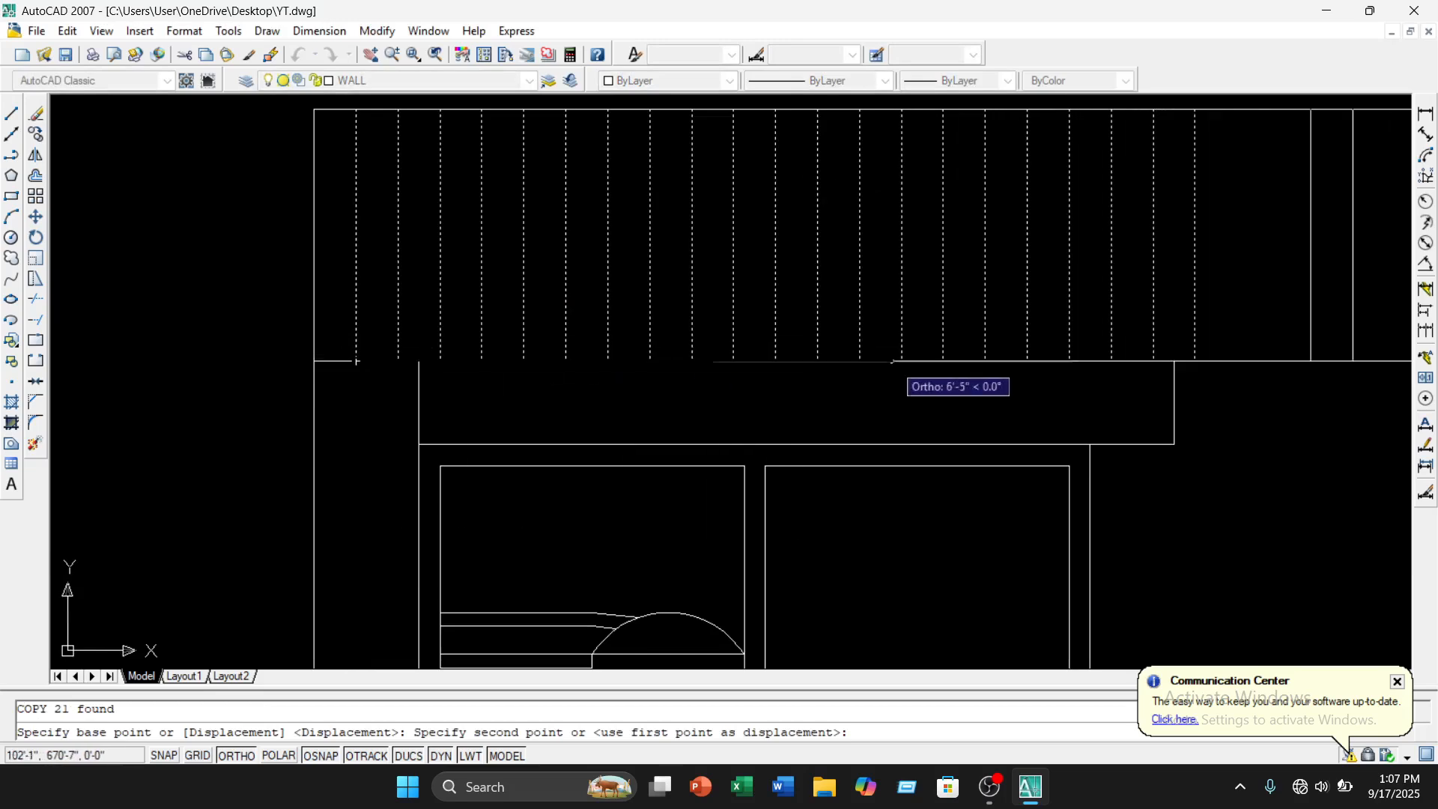
scroll(869, 371, down, 4)
scroll(804, 374, up, 3)
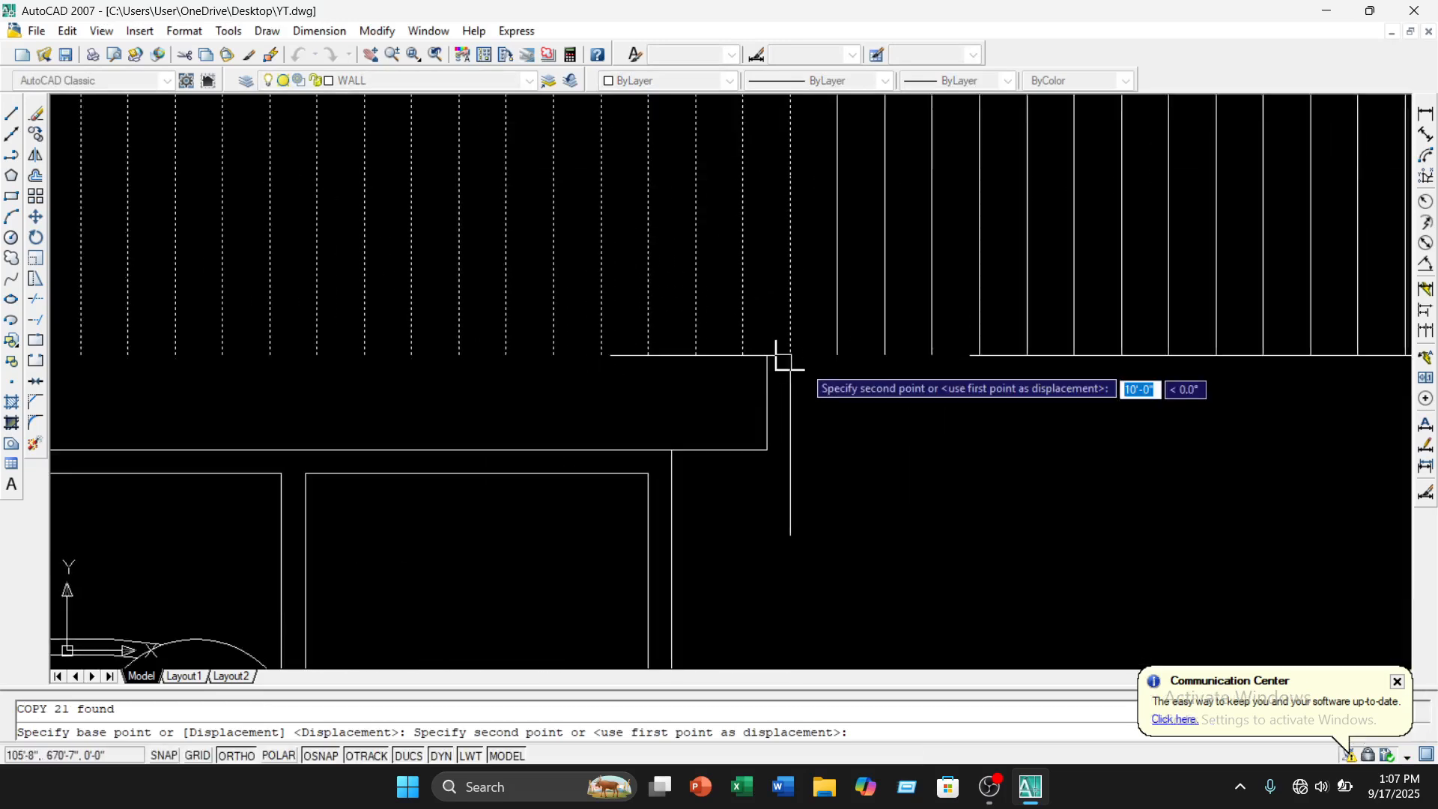
click(791, 354)
scroll(829, 363, down, 3)
scroll(824, 404, up, 5)
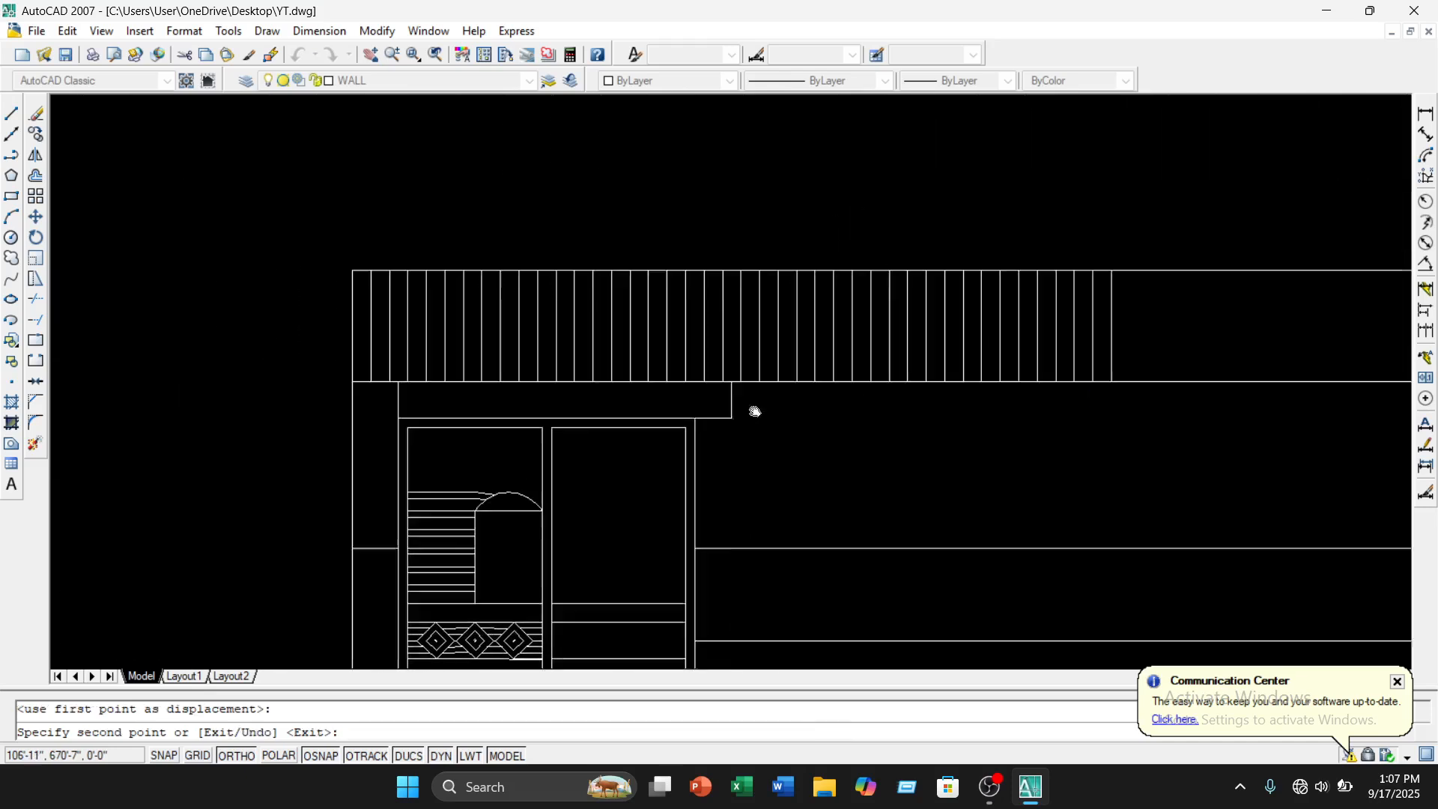
click(827, 417)
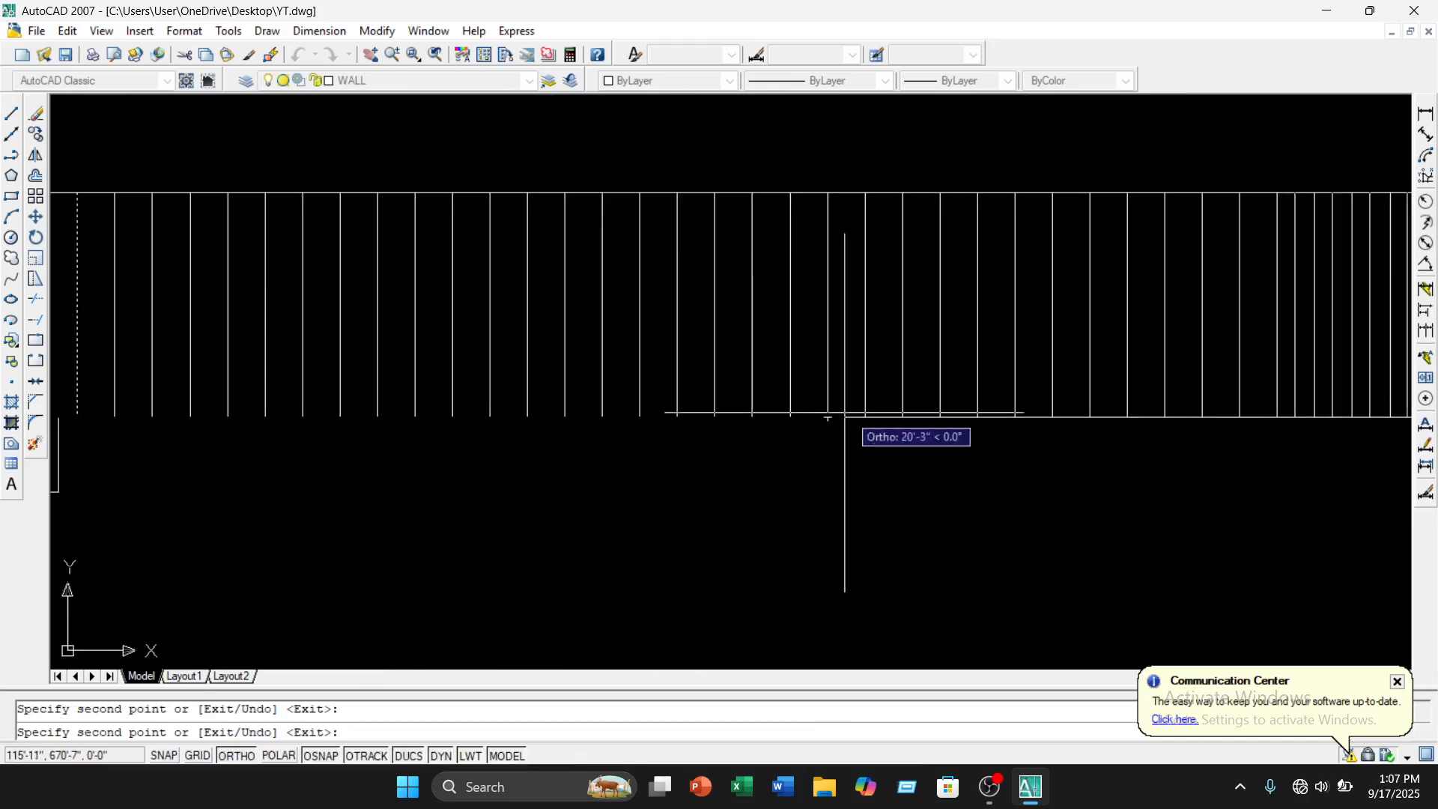
scroll(857, 427, down, 5)
scroll(742, 417, up, 1)
key(Escape)
Erase the three surplus vertical lines beyond the right end of the roof band
scroll(914, 415, up, 5)
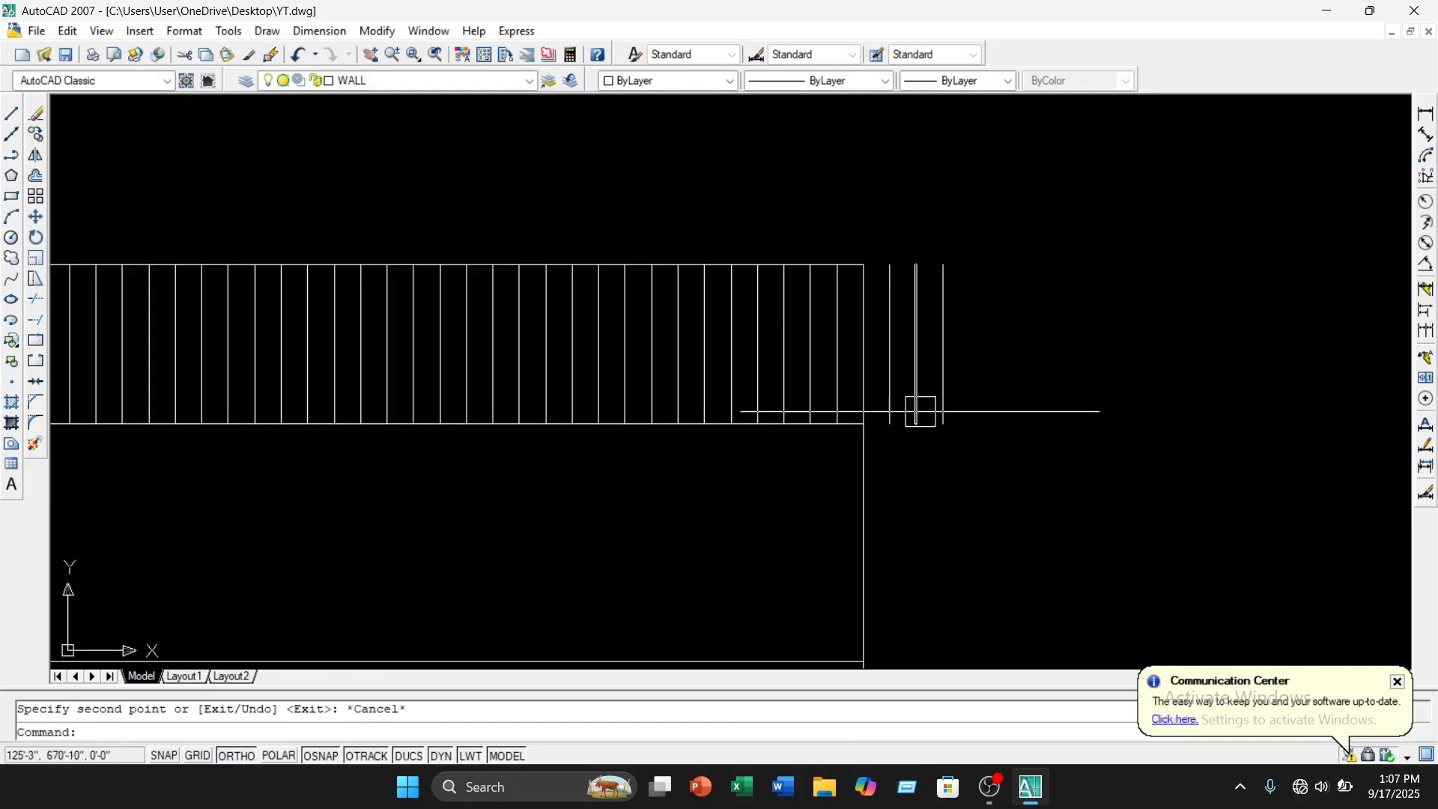
click(881, 413)
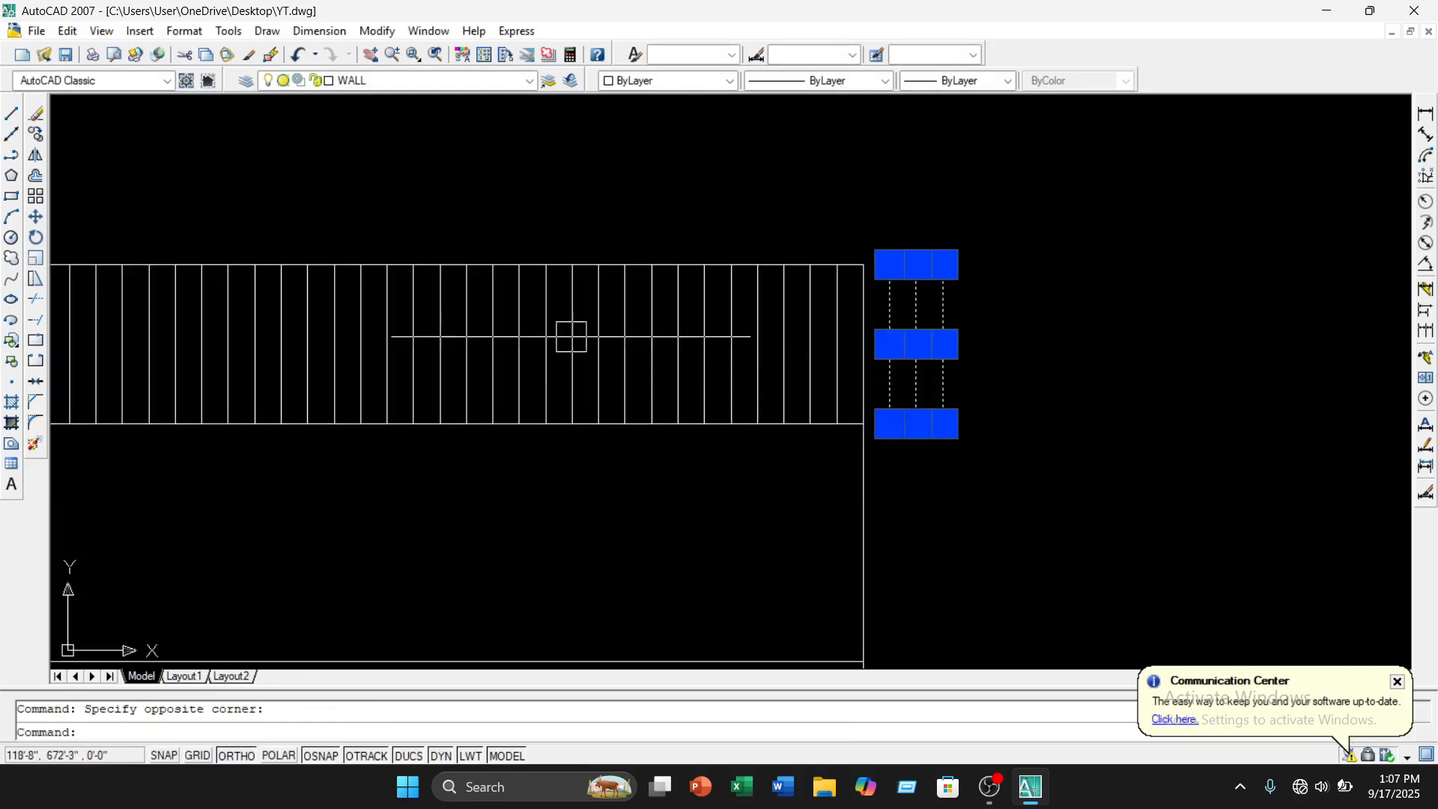
click(41, 113)
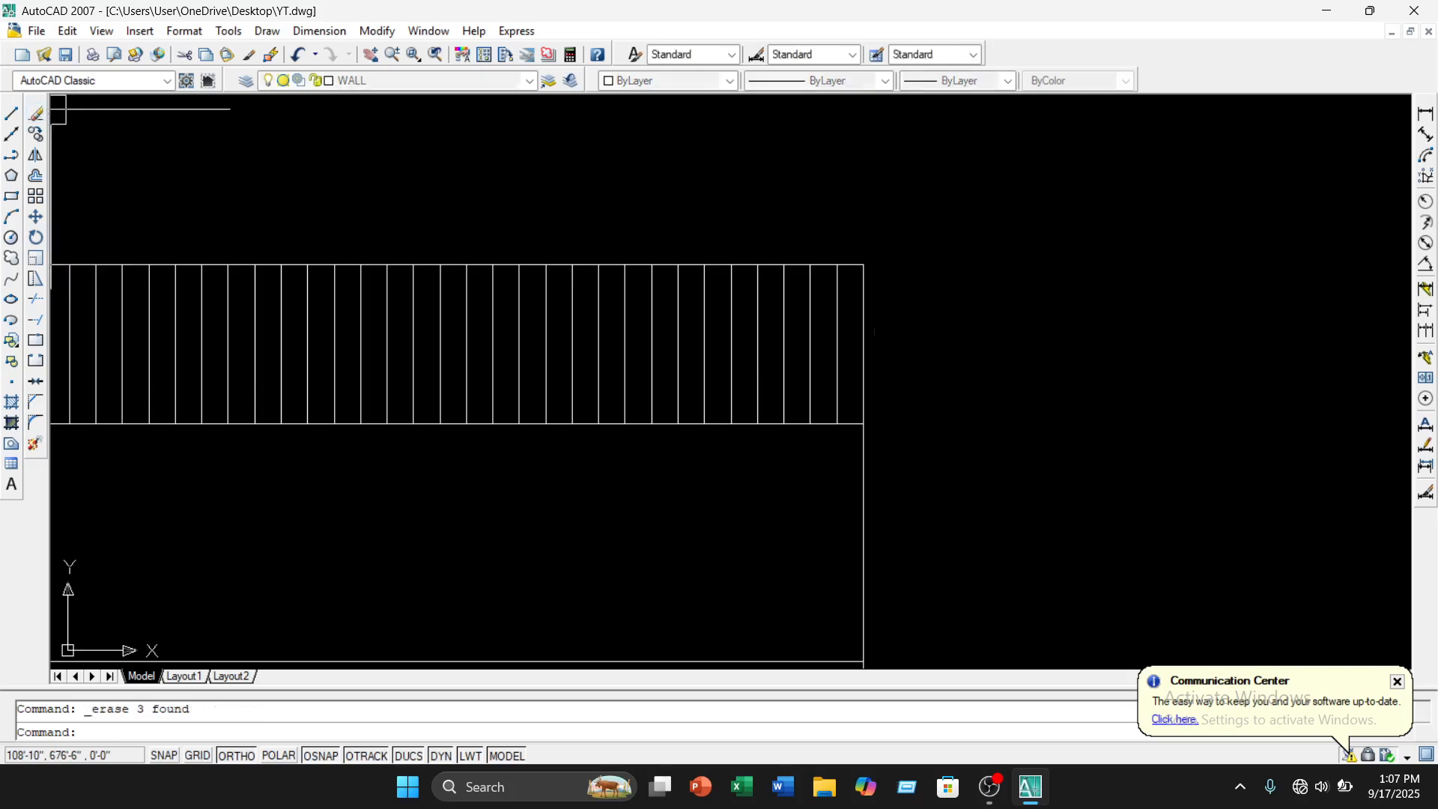
Erase the three horizontal lines across the lower part of the plain panel beside the arched opening
scroll(340, 189, down, 5)
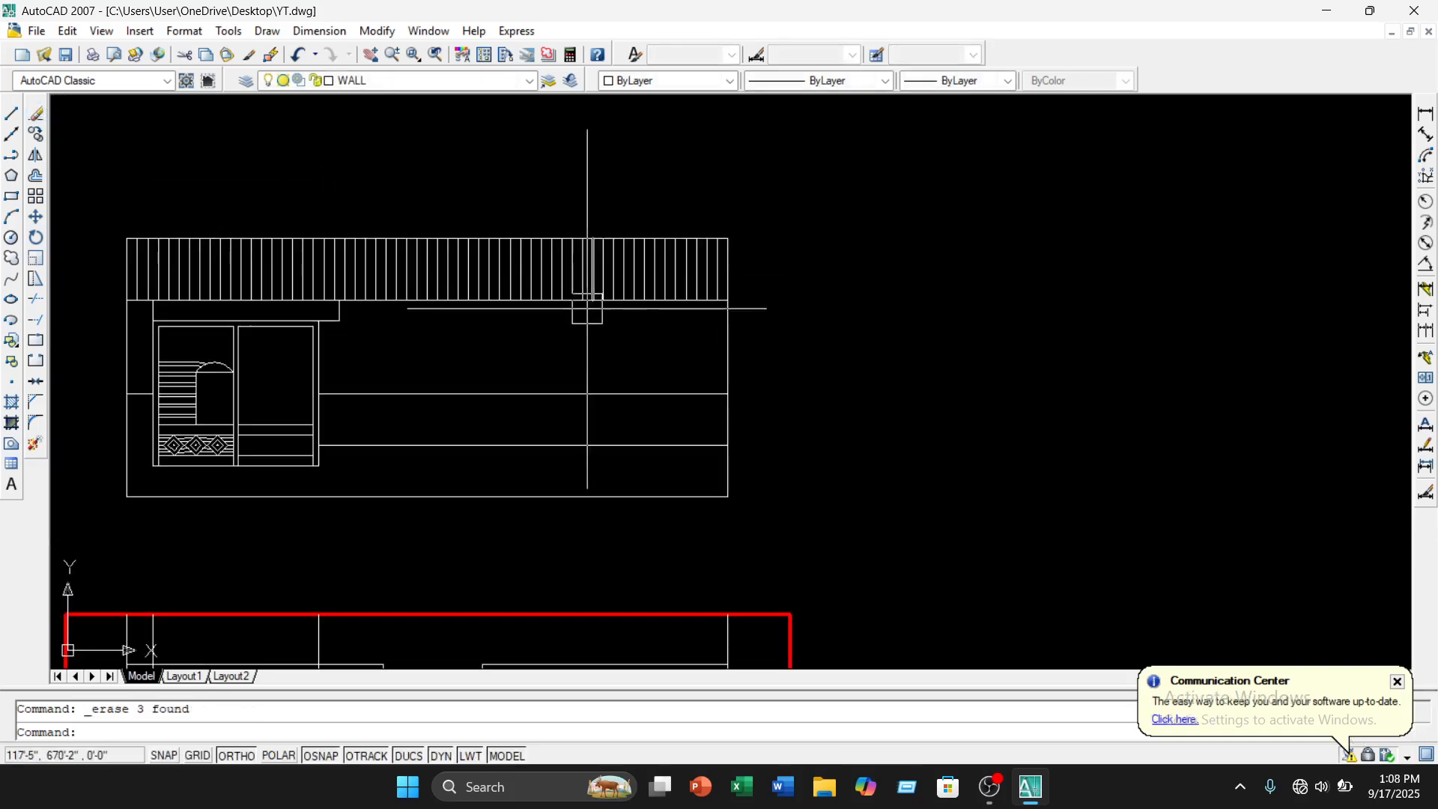
scroll(587, 308, down, 2)
scroll(665, 295, up, 4)
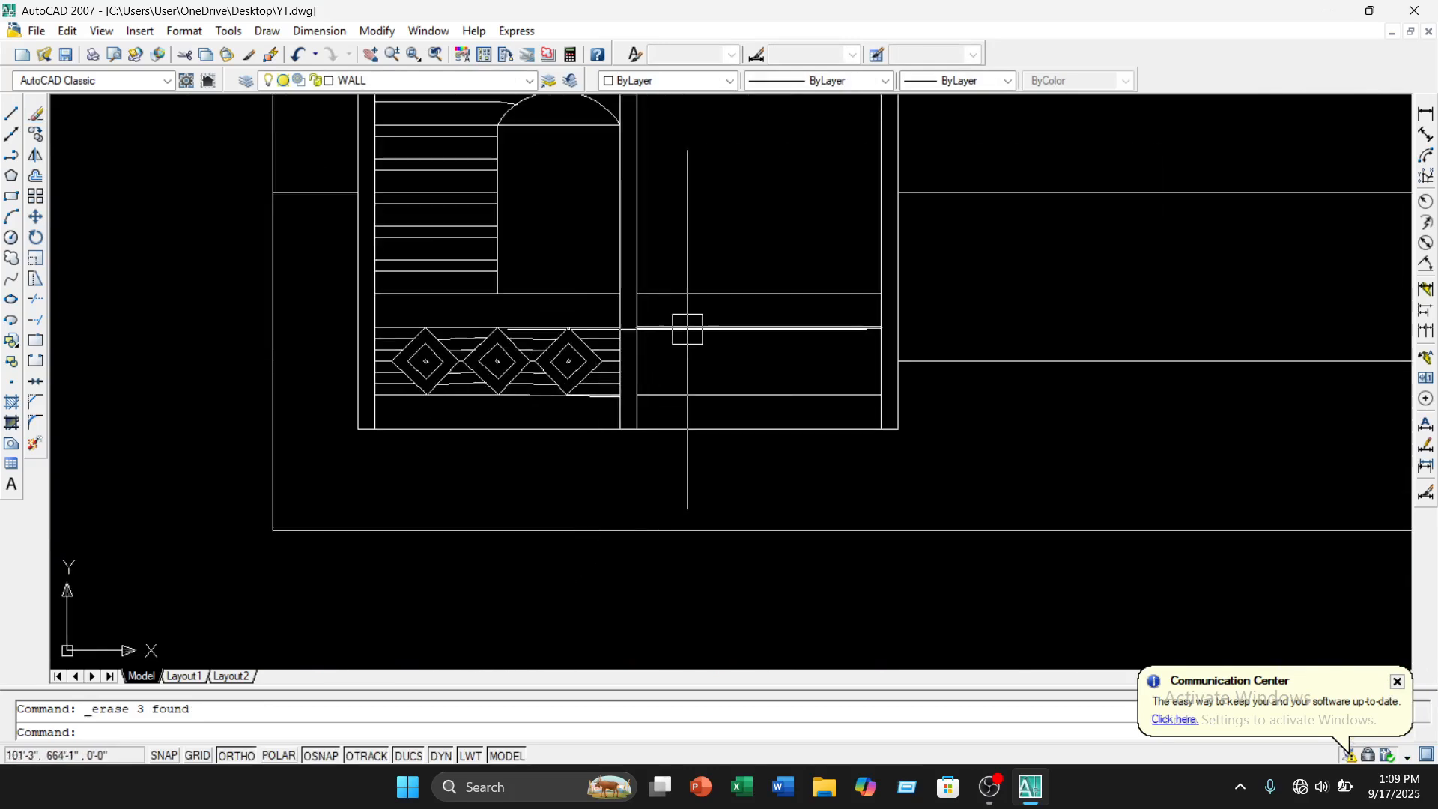
scroll(687, 329, up, 3)
scroll(693, 325, down, 2)
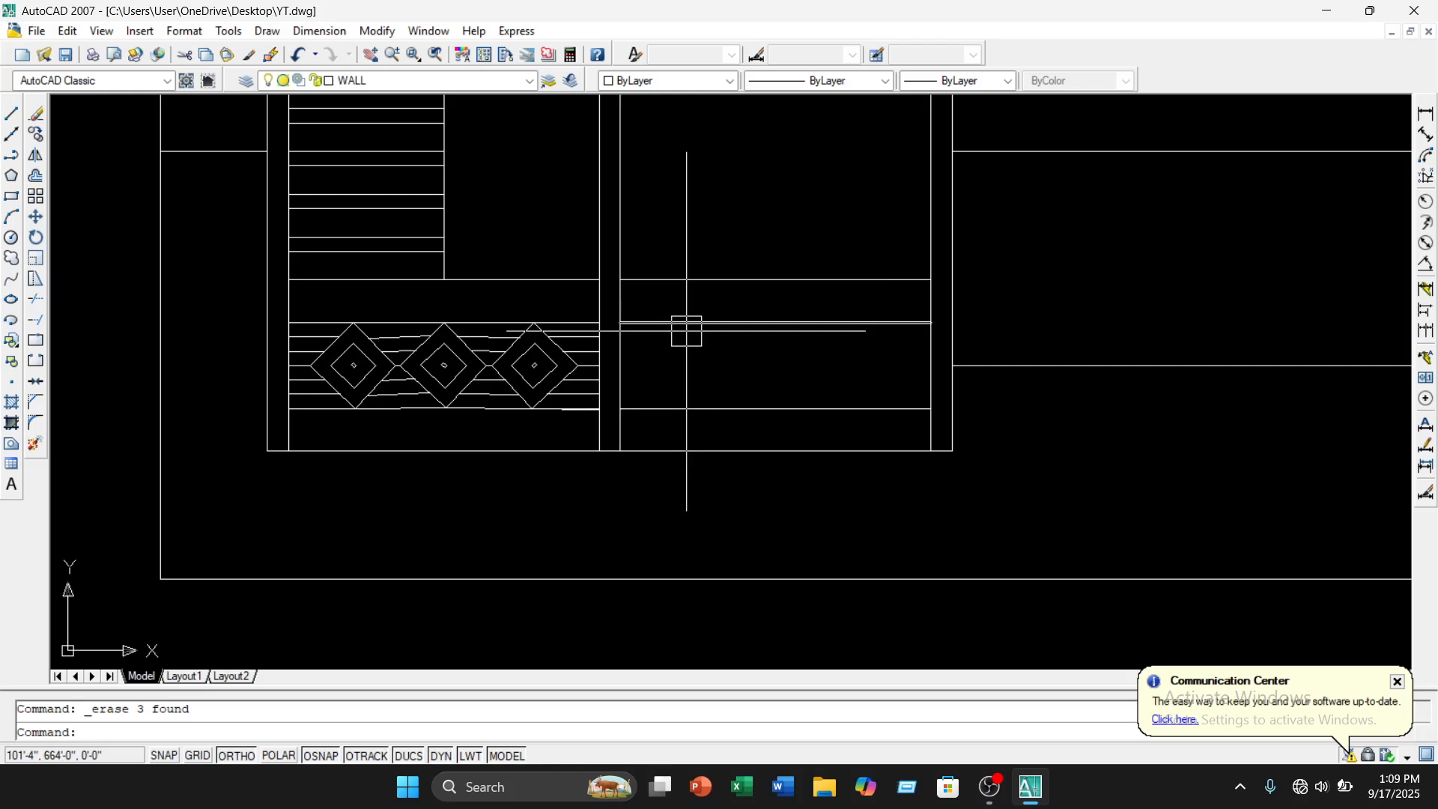
click(707, 294)
click(693, 322)
click(652, 409)
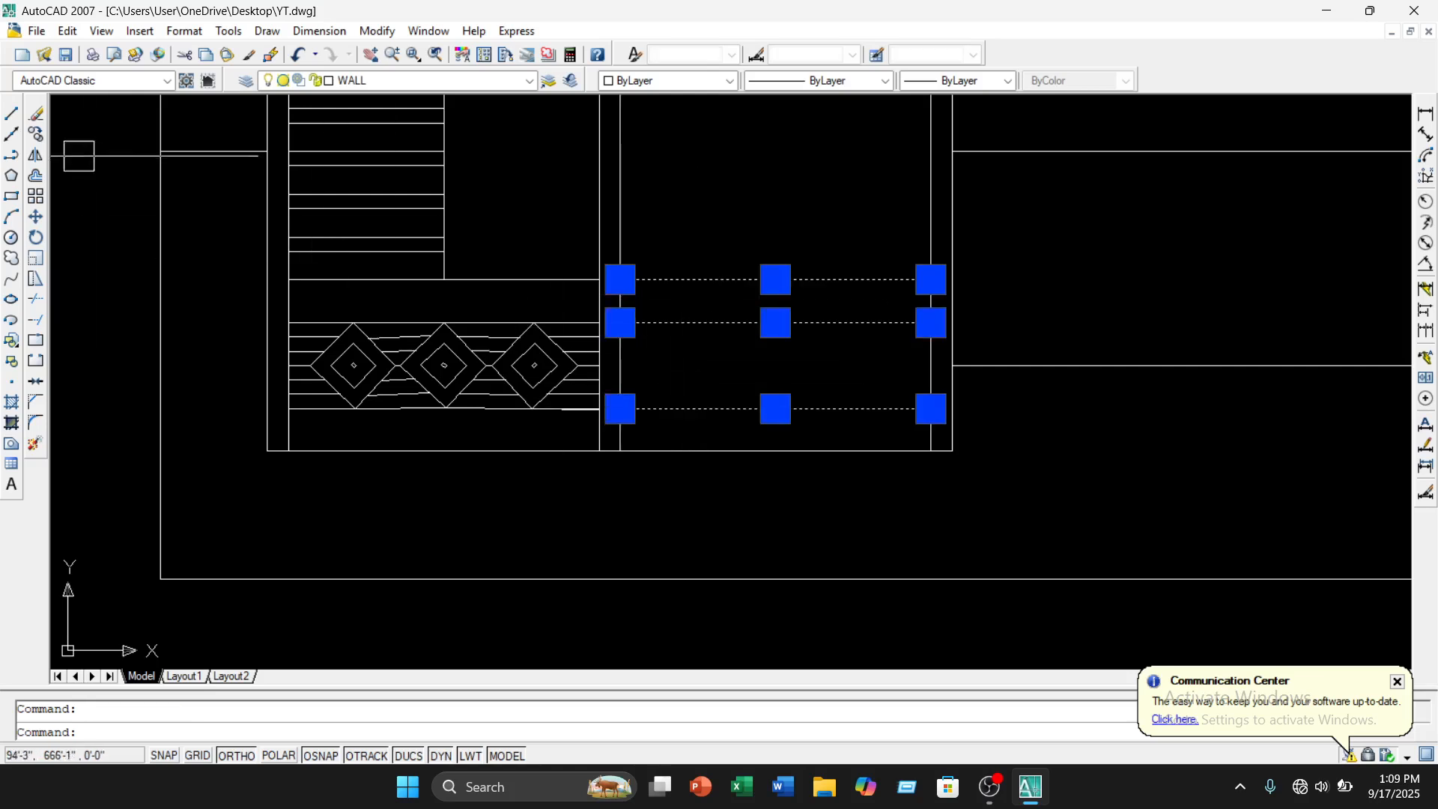
click(36, 115)
Draw a small rectangular polyline 3 inches wide and 7 inches high against the right side of the arched opening
scroll(417, 257, down, 4)
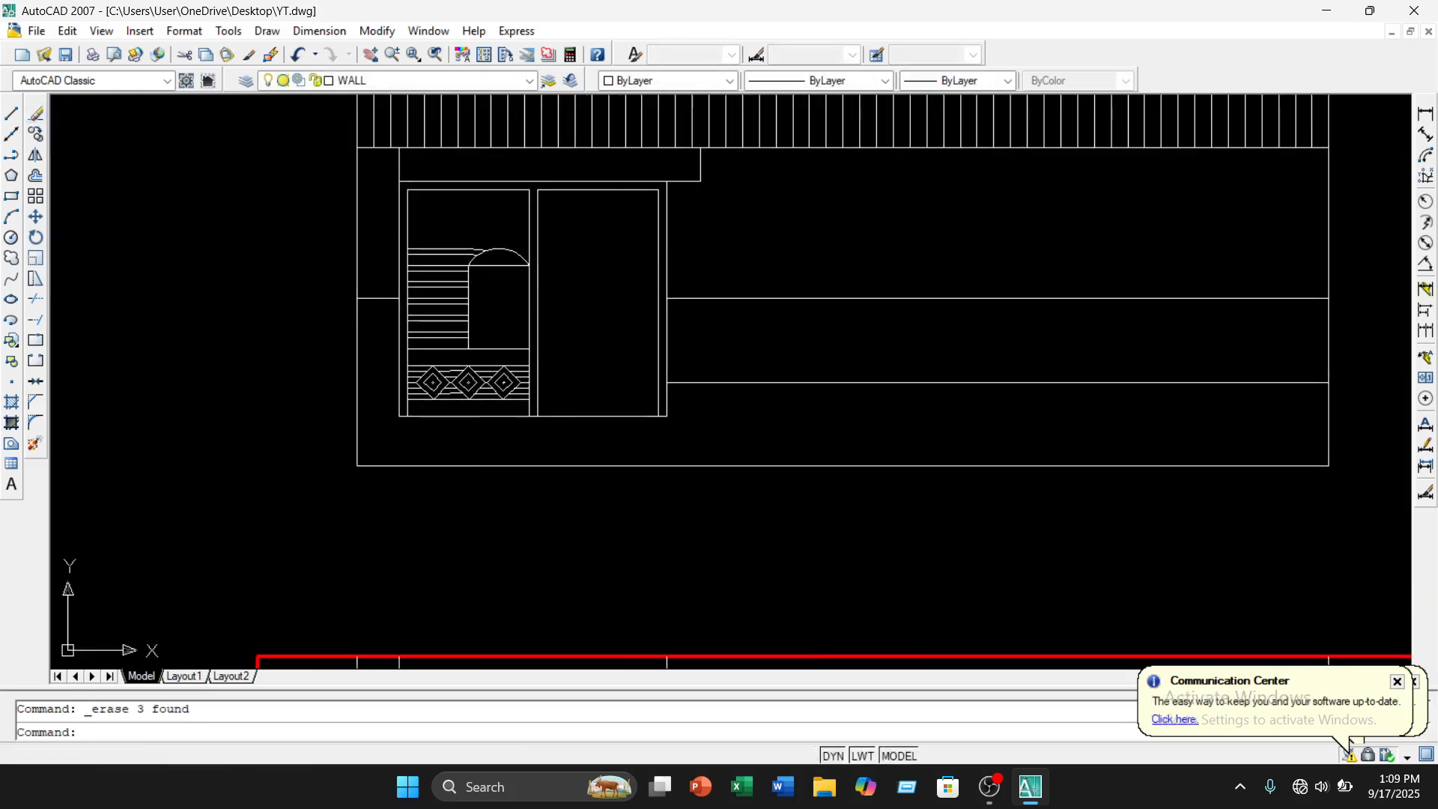
scroll(493, 272, up, 4)
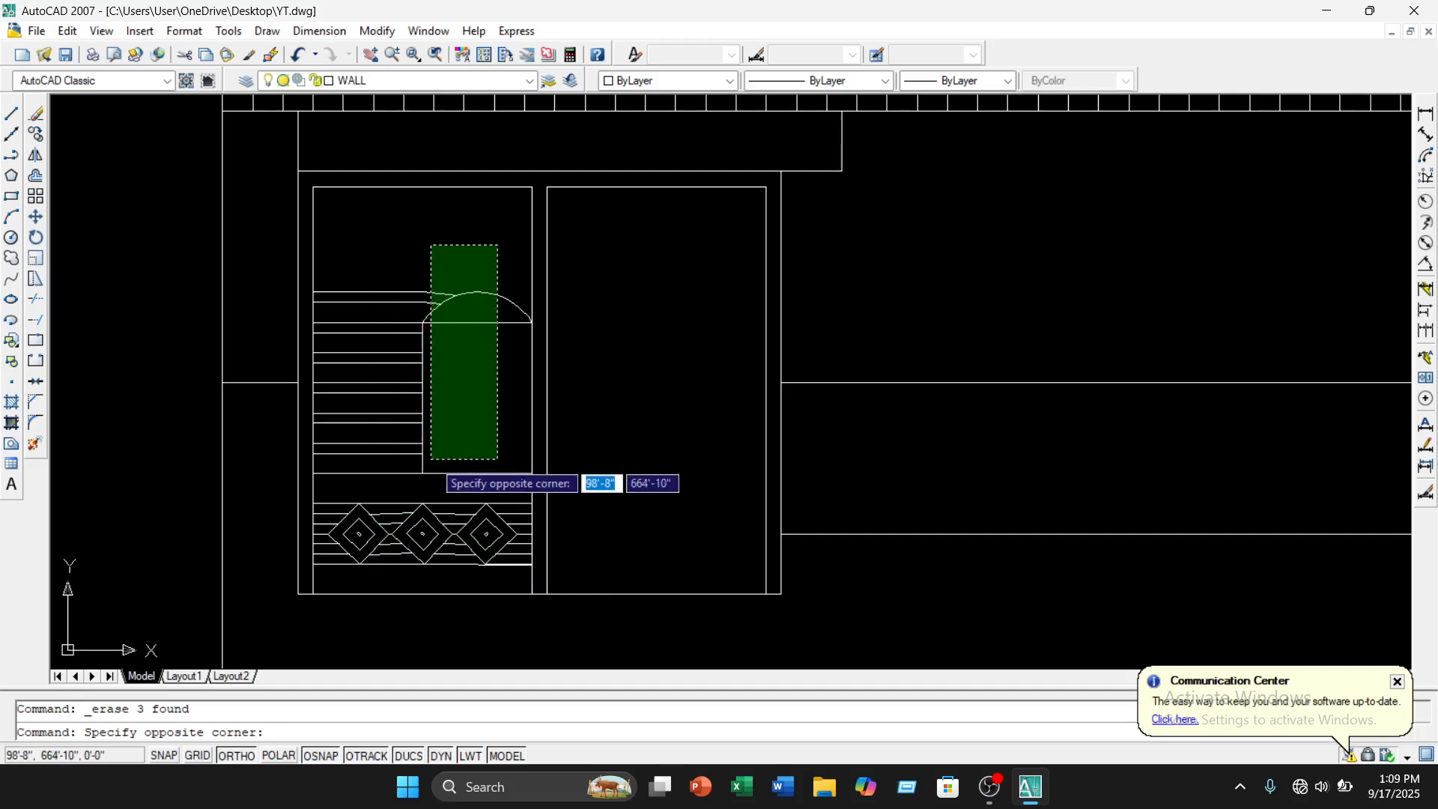
key(Escape)
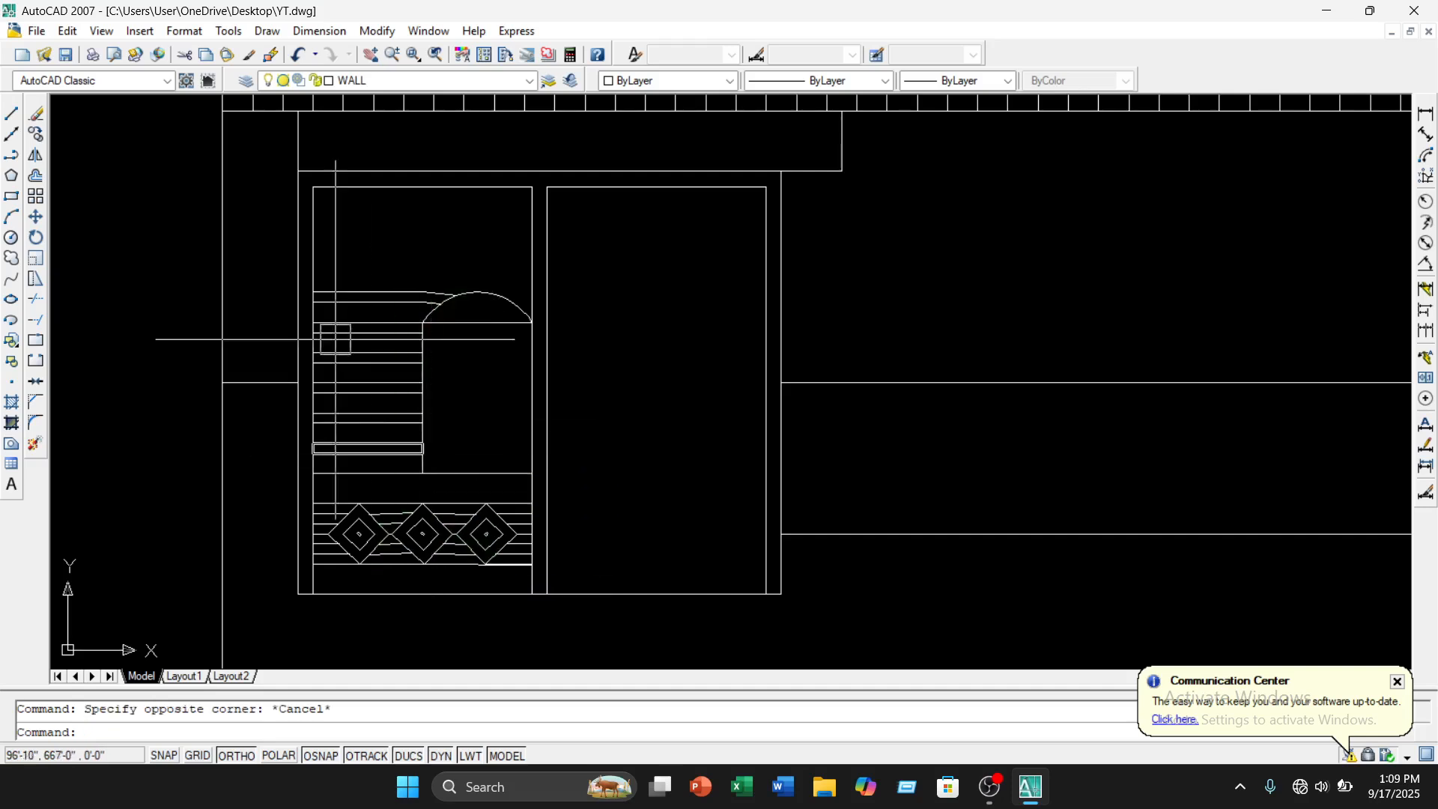
click(16, 159)
scroll(479, 417, up, 3)
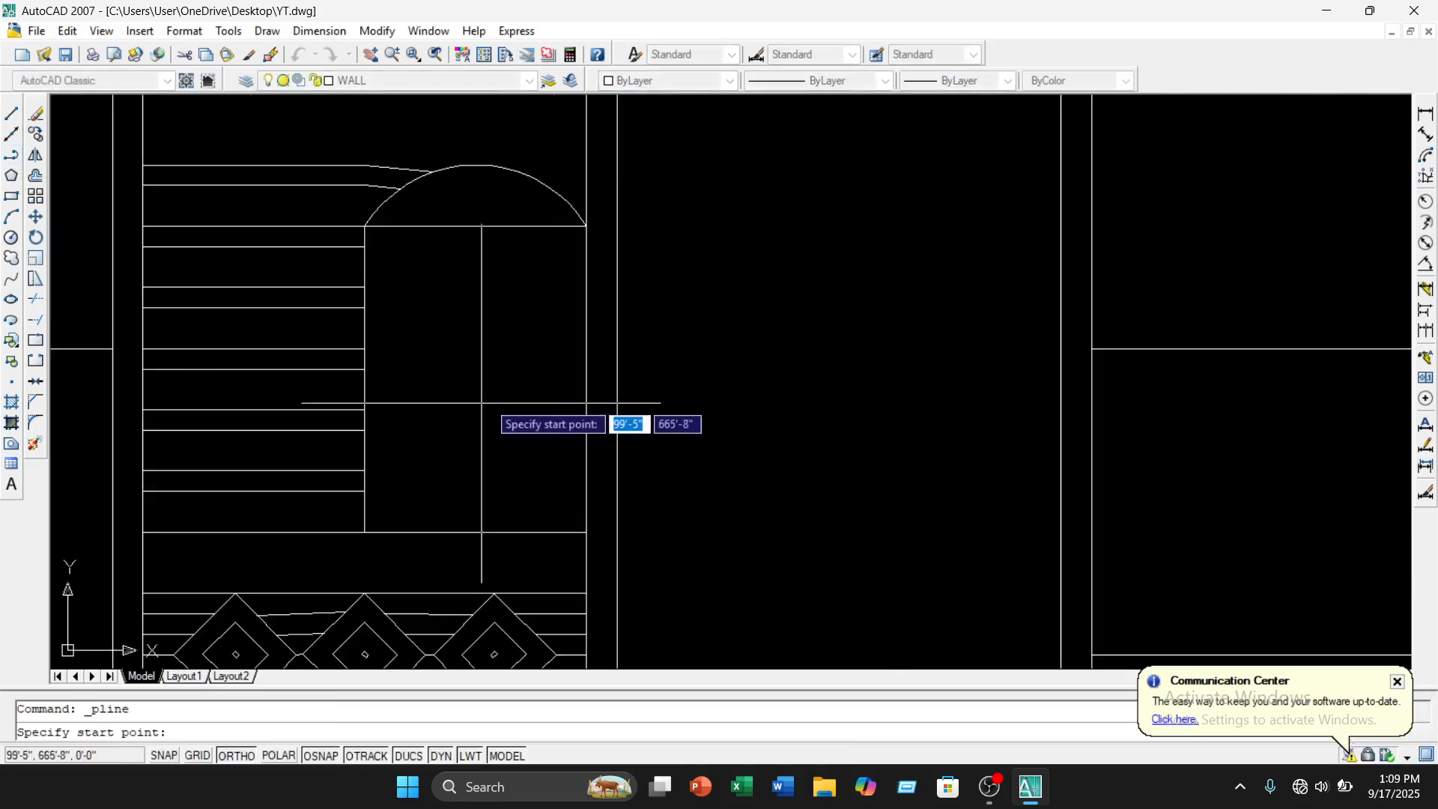
click(586, 364)
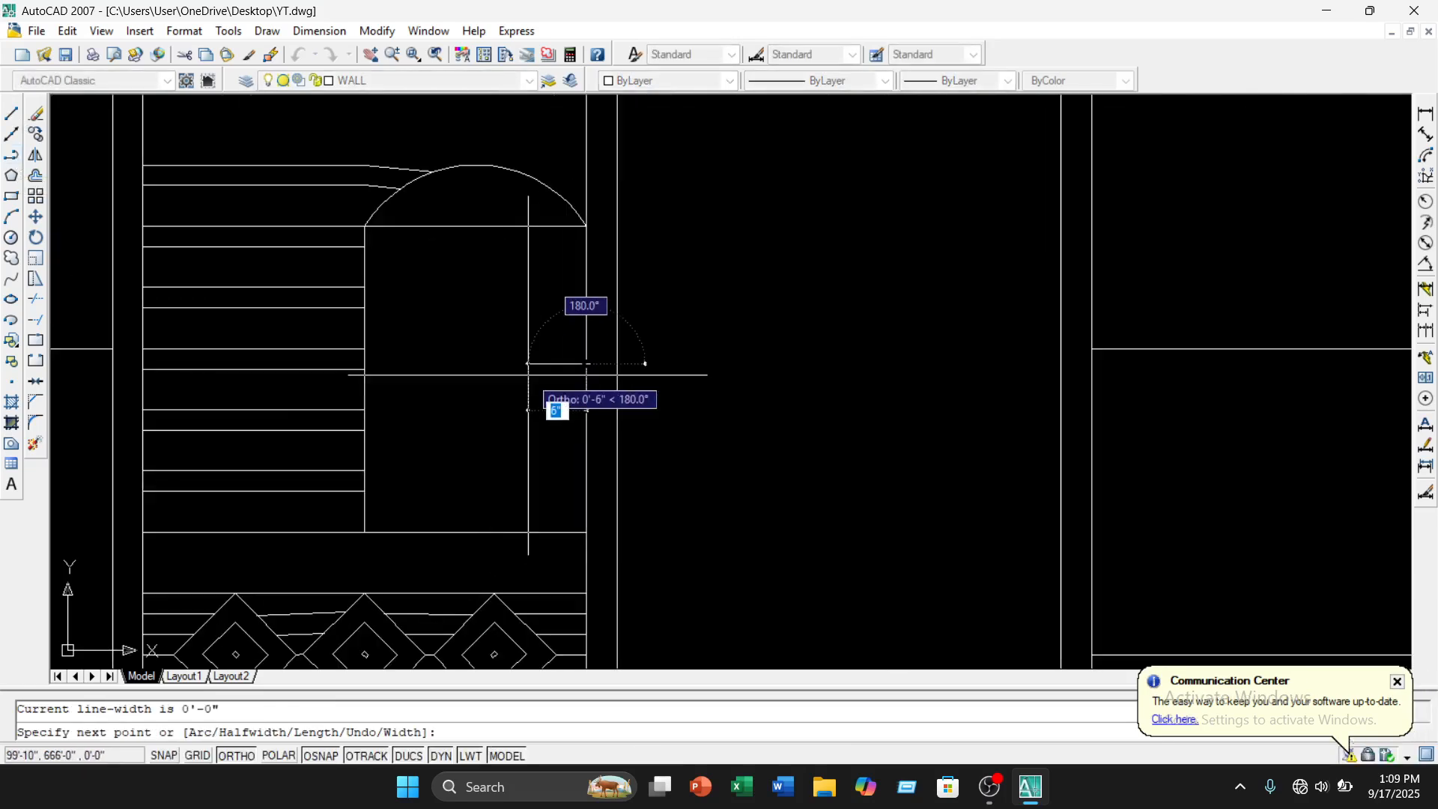
text(3)
key(Return)
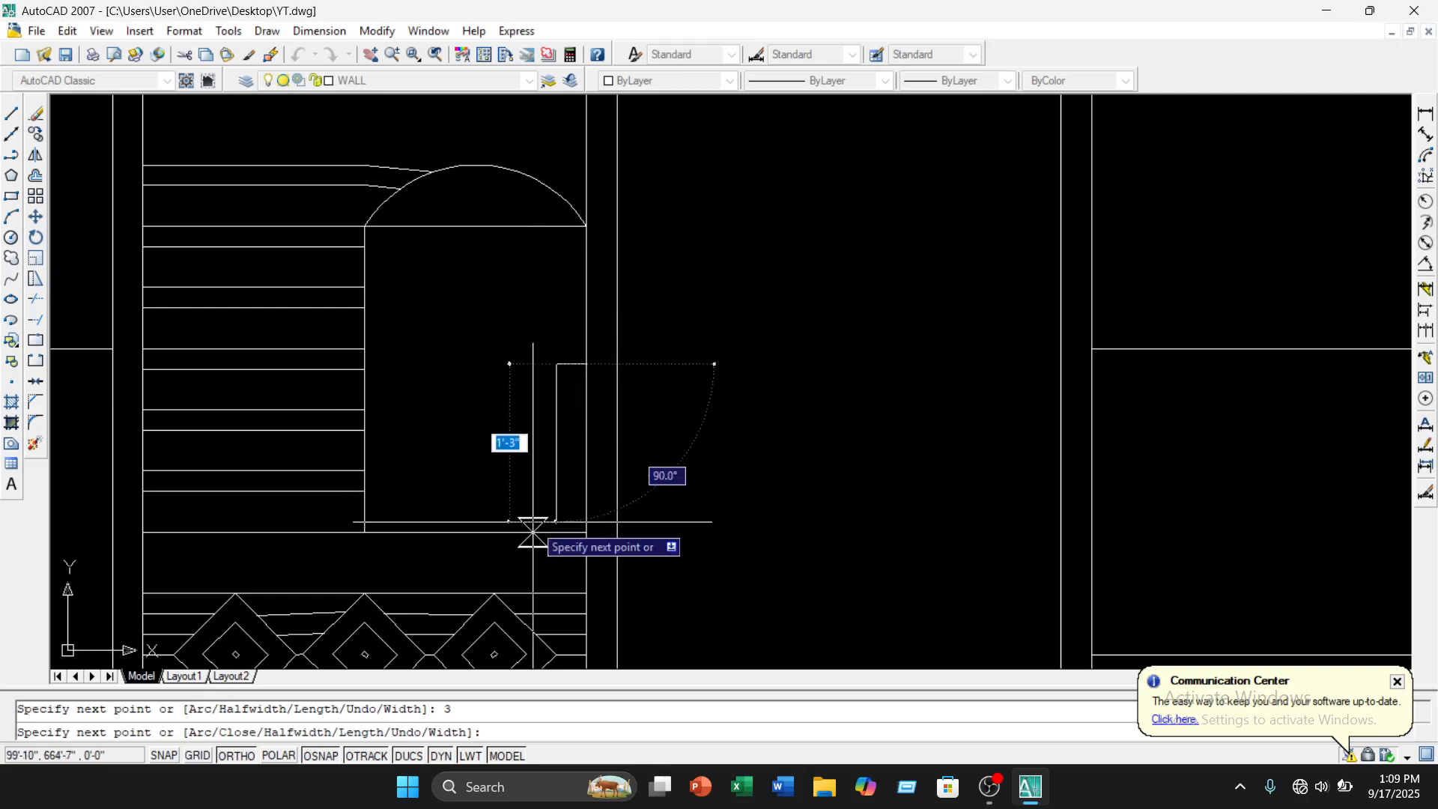
text(7)
key(Return)
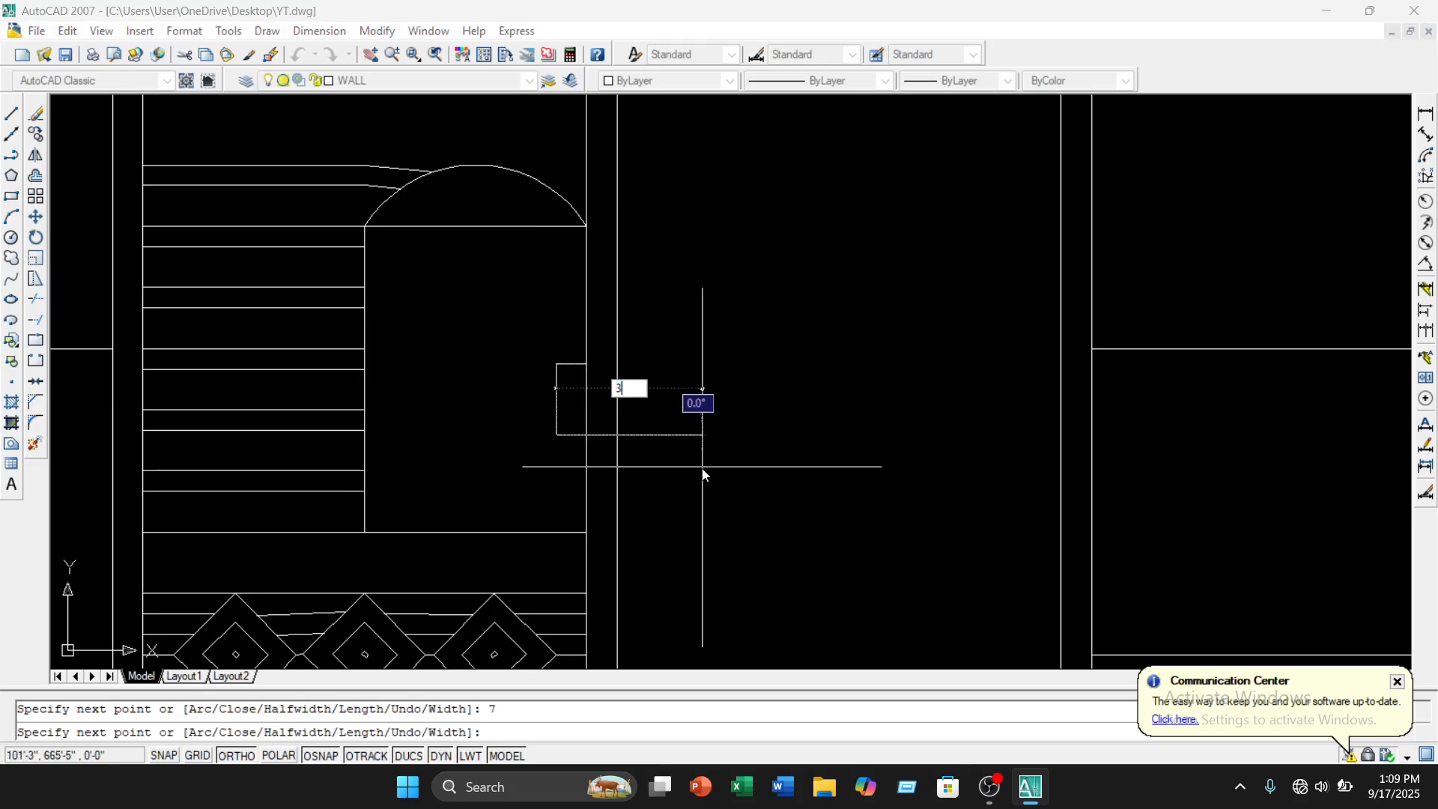
key(Escape)
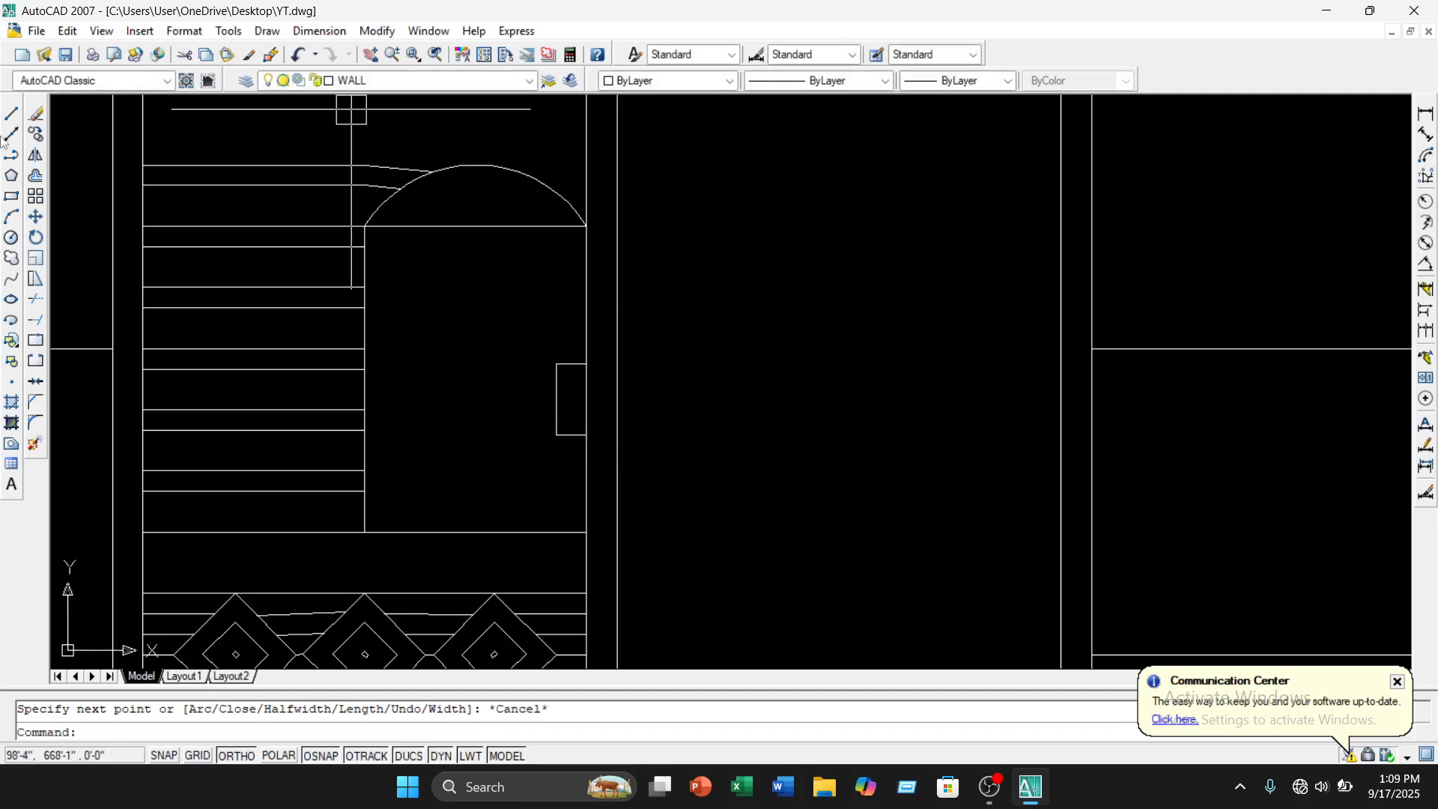
Draw a circle with a radius of 1 inch inside the small rectangle beside the arched opening
click(10, 238)
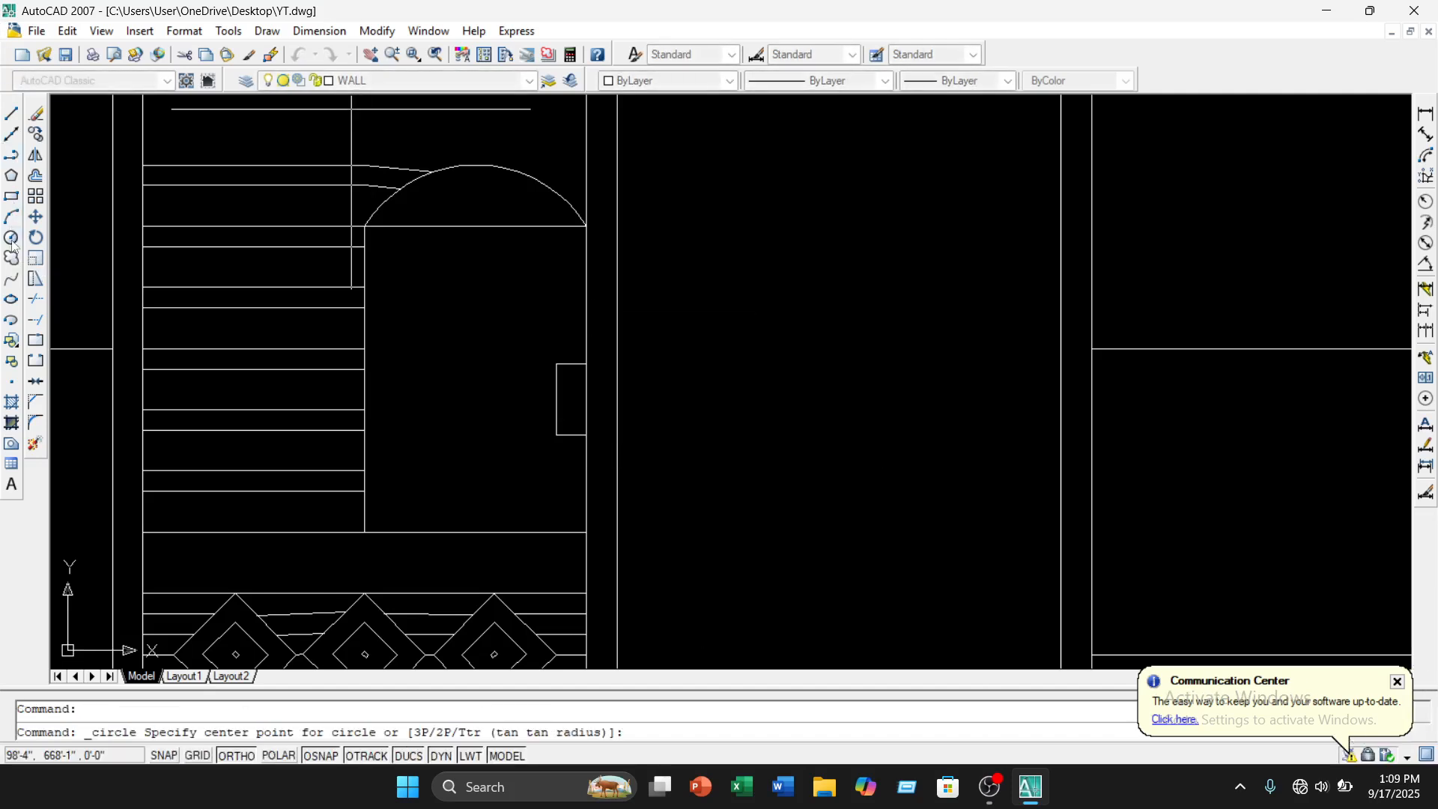
scroll(524, 397, up, 4)
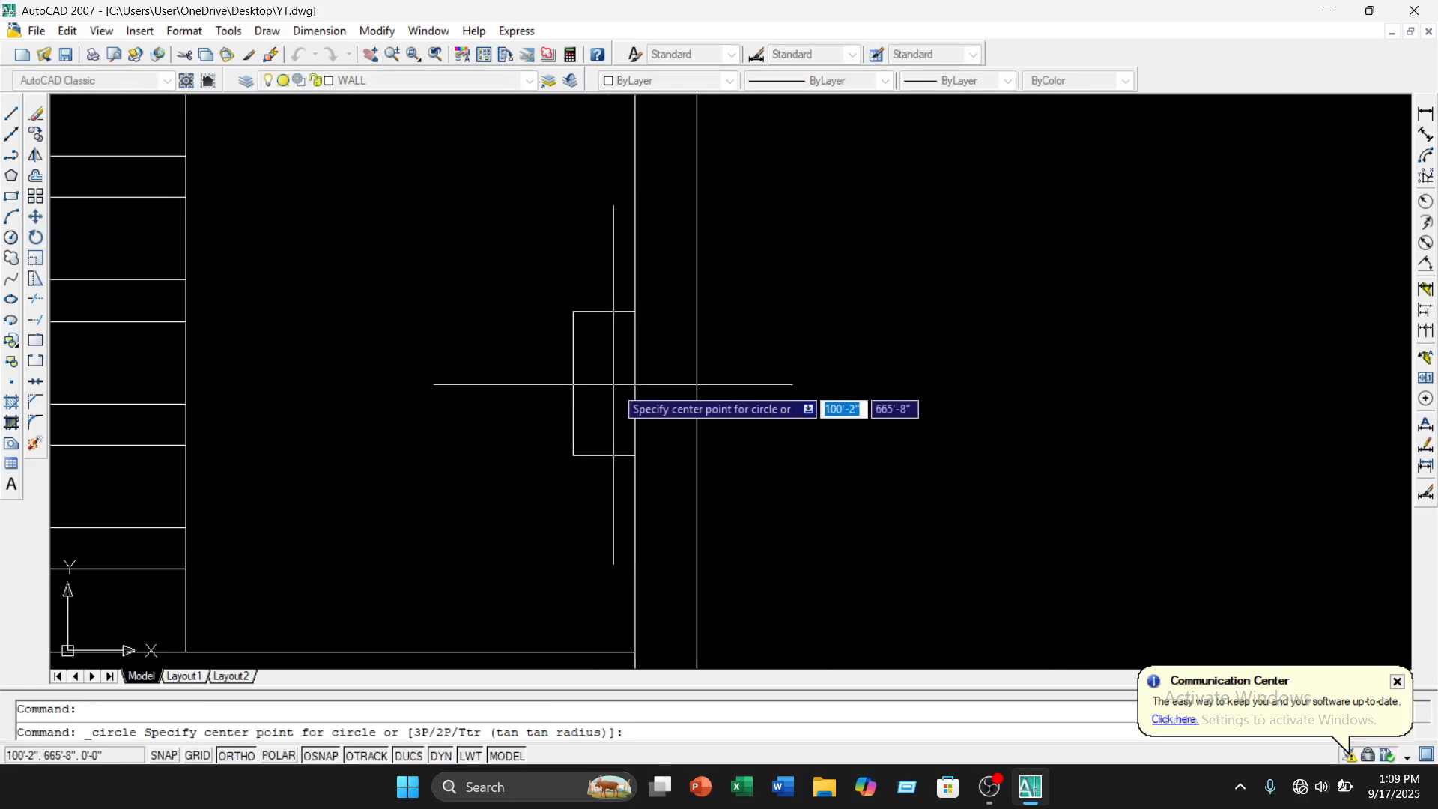
click(606, 384)
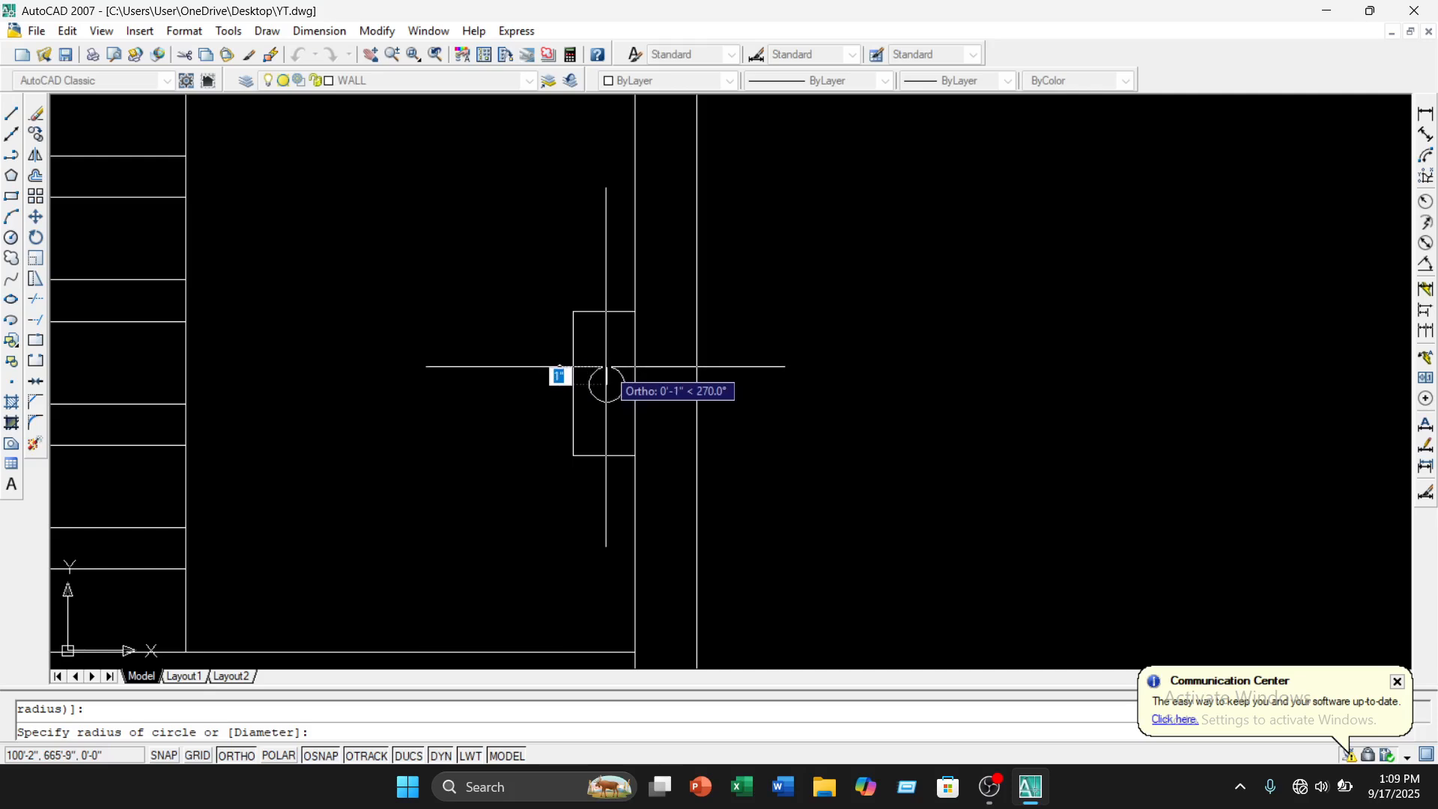
text(1)
key(Return)
Move the circle horizontally so that its right quadrant touches the vertical edge at the rectangle's right side
scroll(626, 437, down, 2)
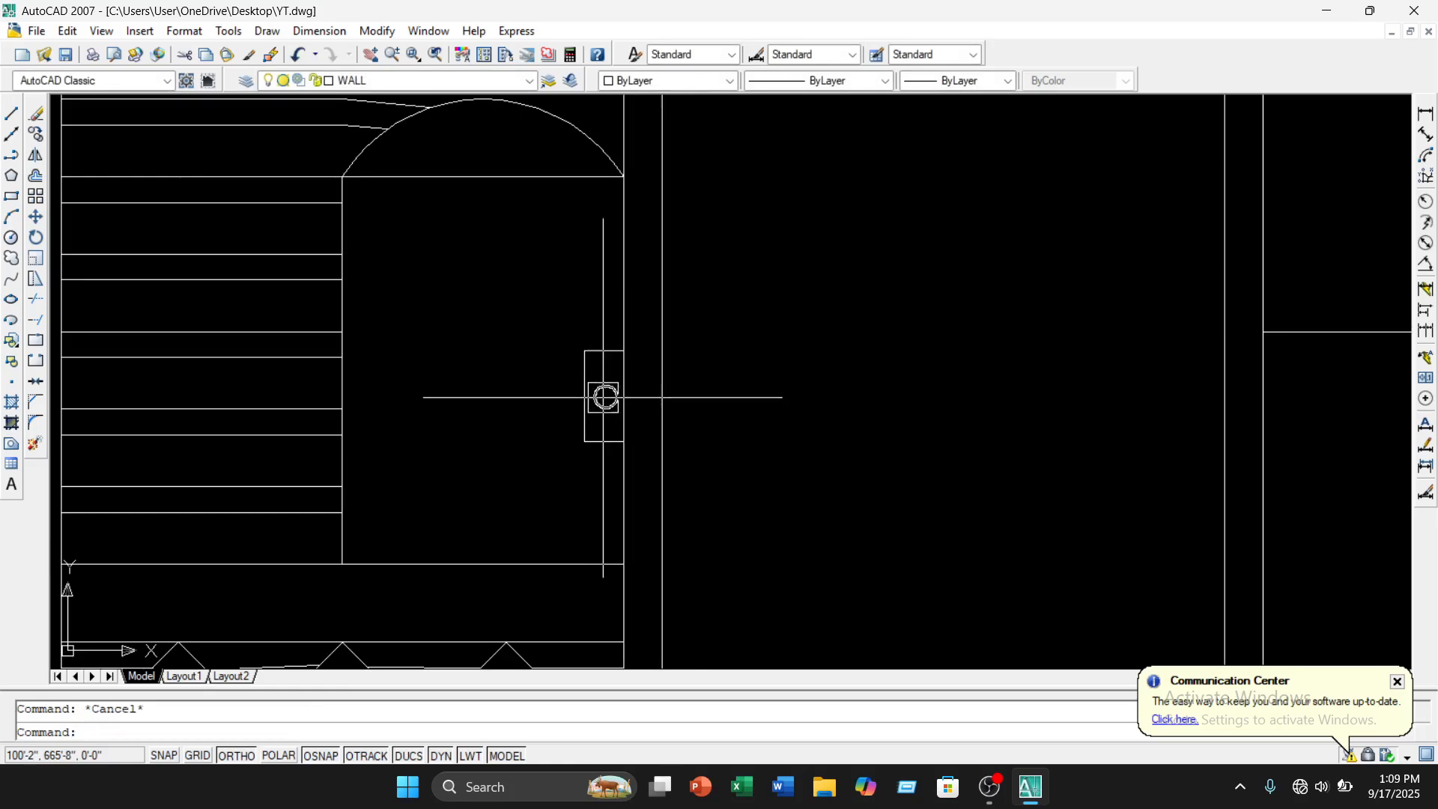
key(Return)
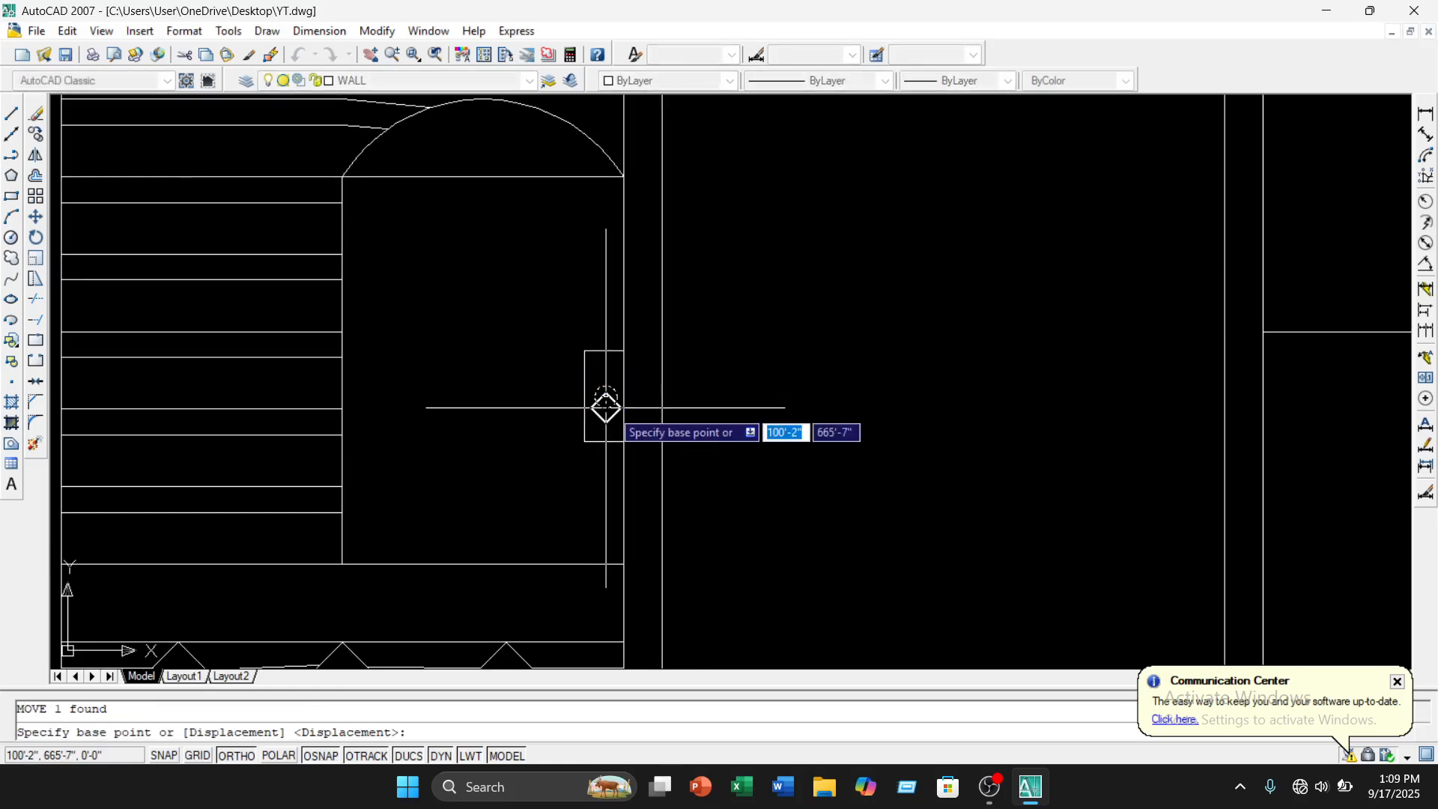
scroll(606, 408, up, 3)
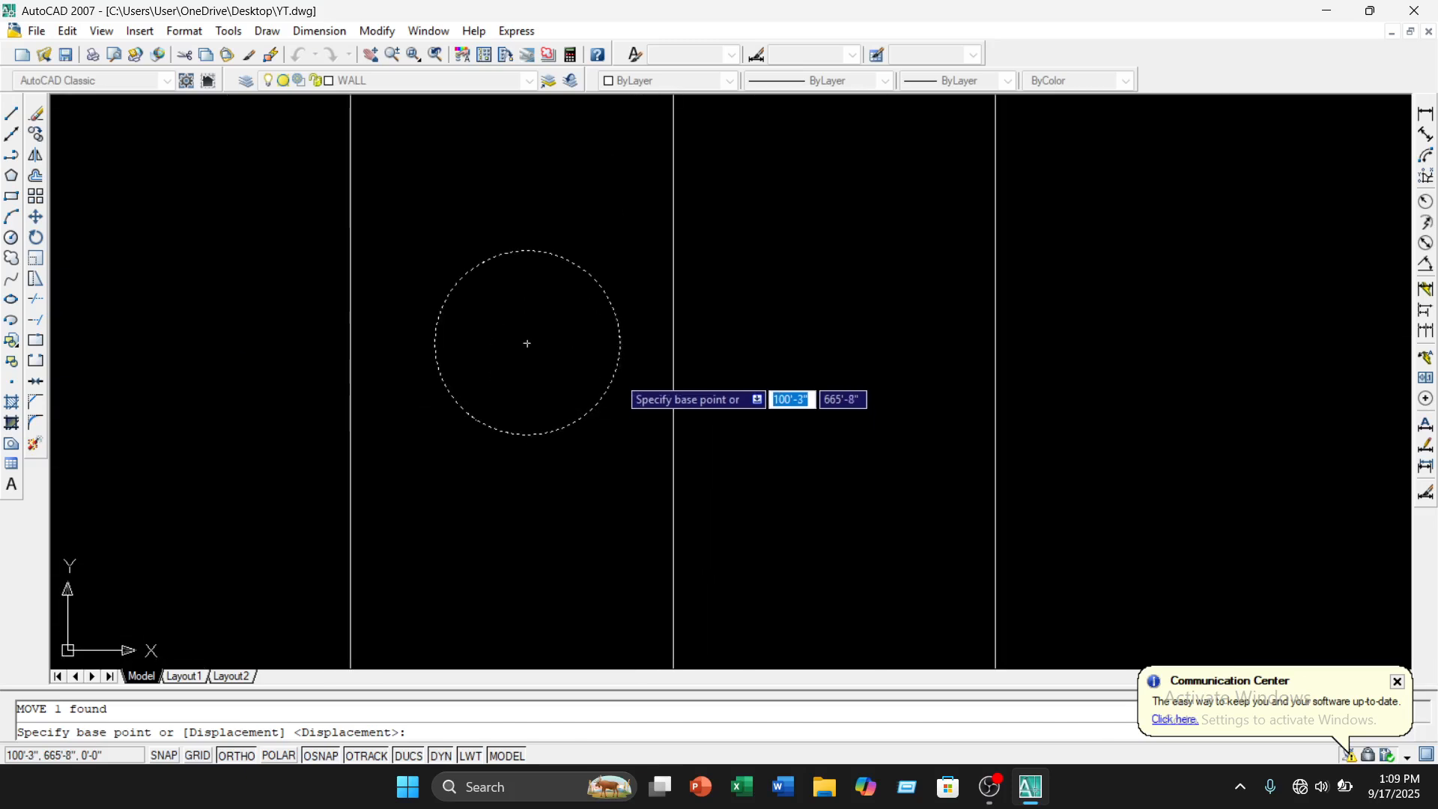
click(619, 344)
click(674, 346)
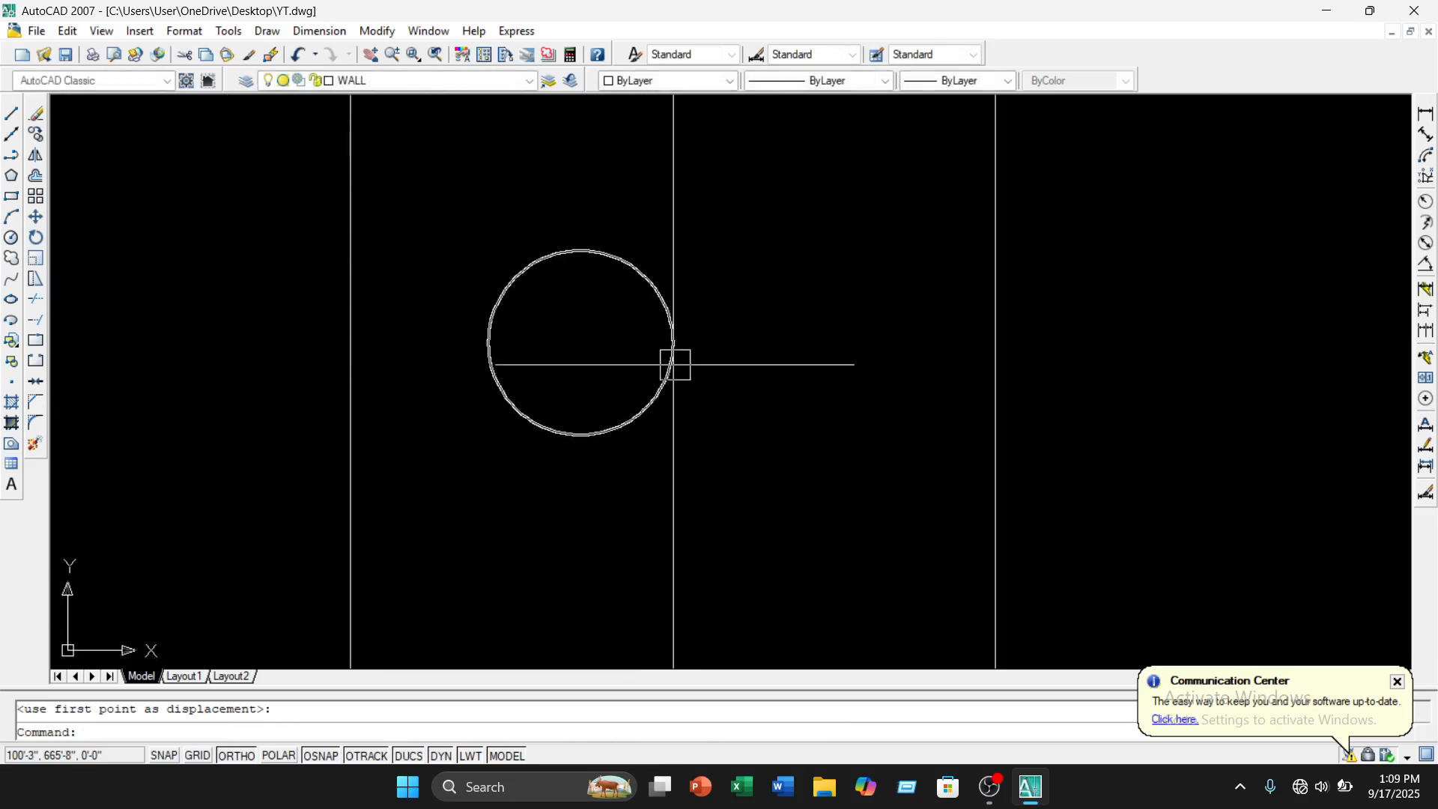
scroll(726, 417, down, 4)
scroll(778, 441, down, 8)
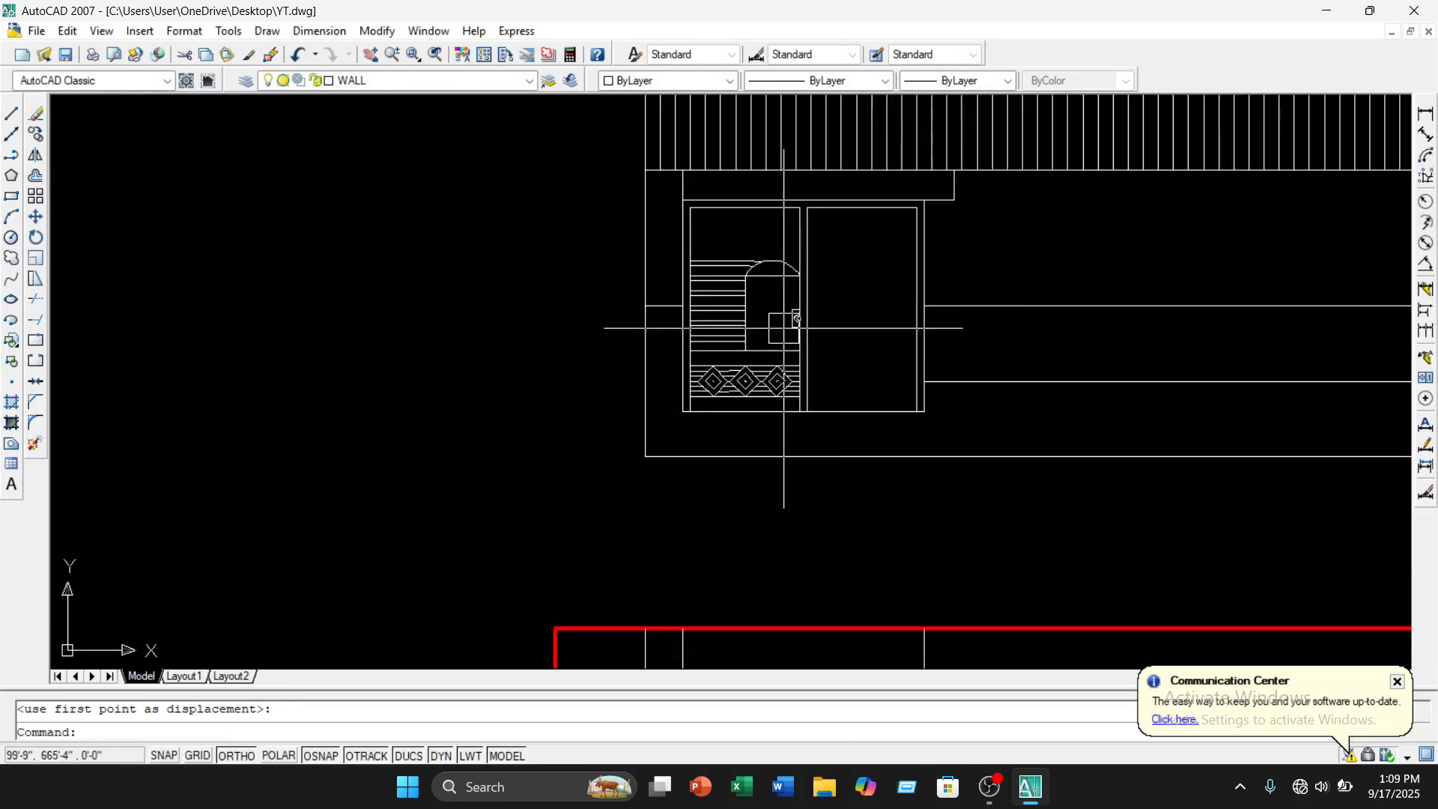
middle_drag(784, 325, 623, 398)
scroll(668, 393, up, 3)
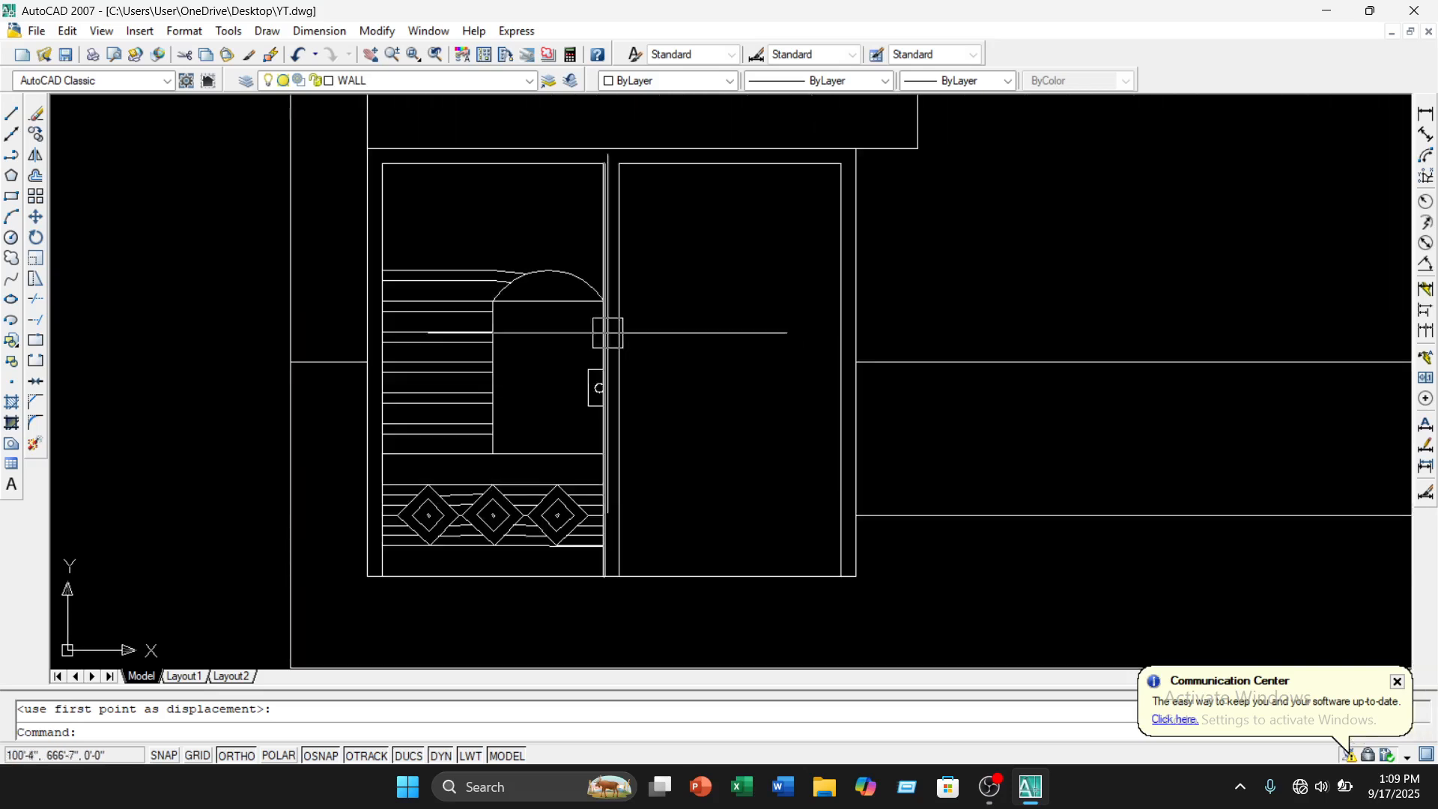
click(575, 224)
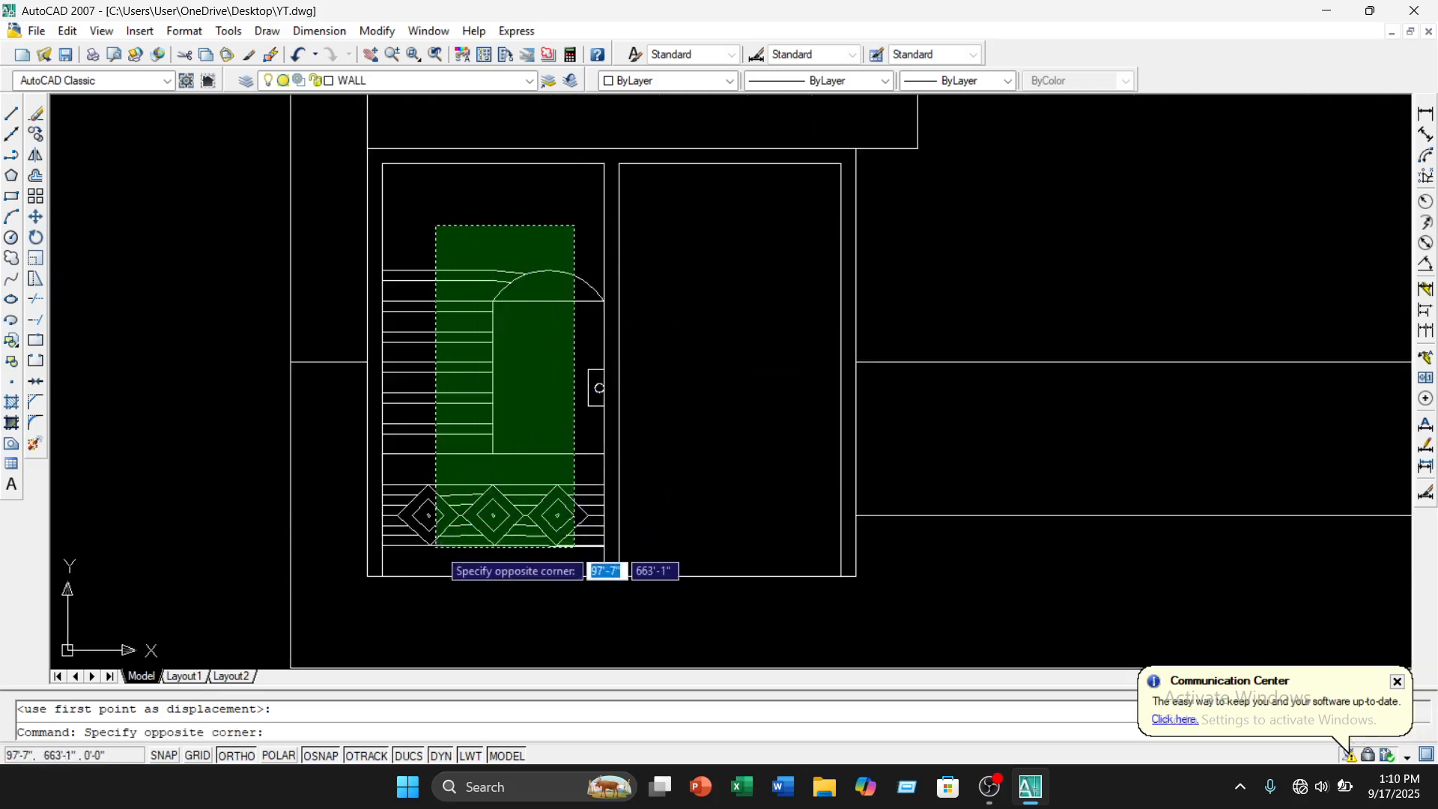
click(432, 559)
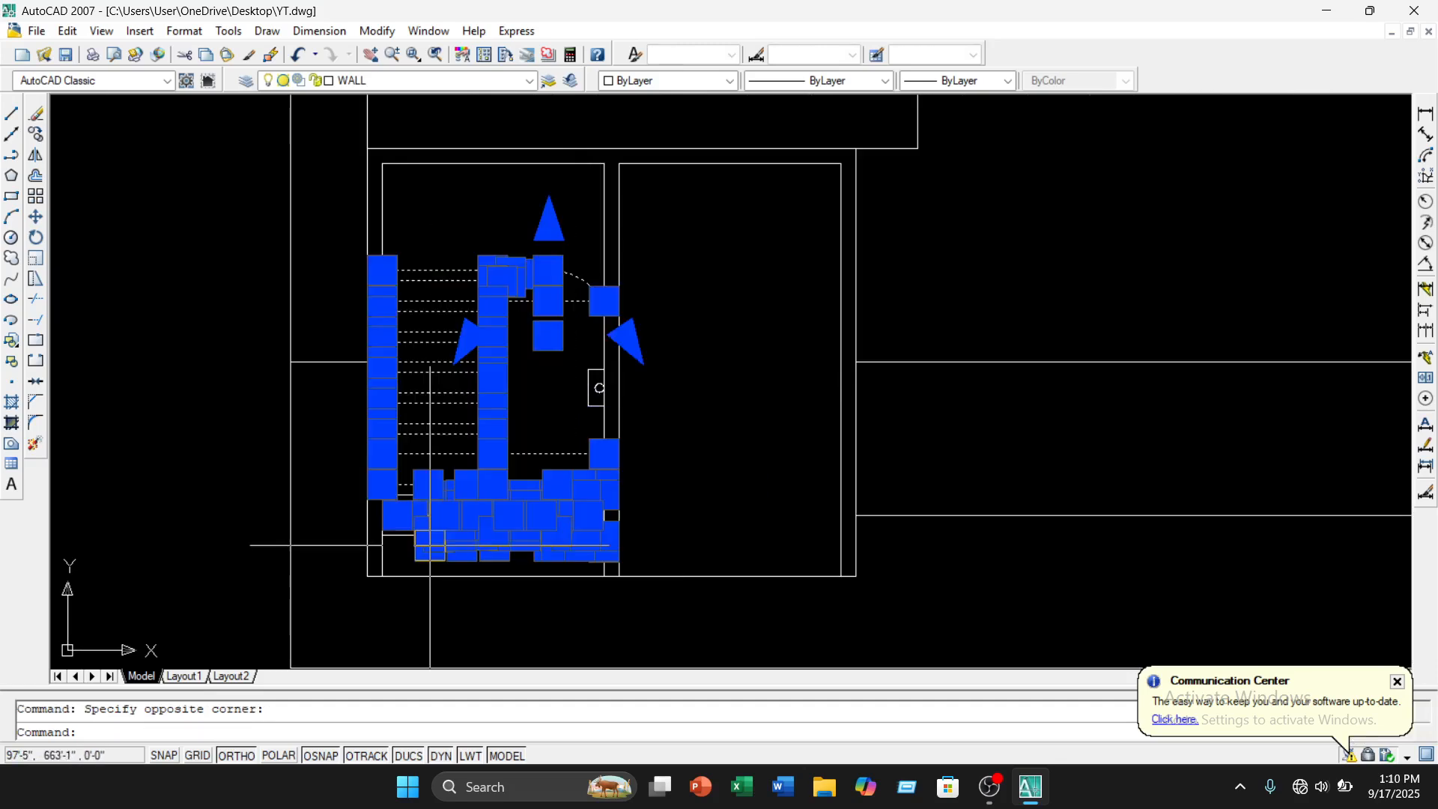
scroll(600, 387, up, 3)
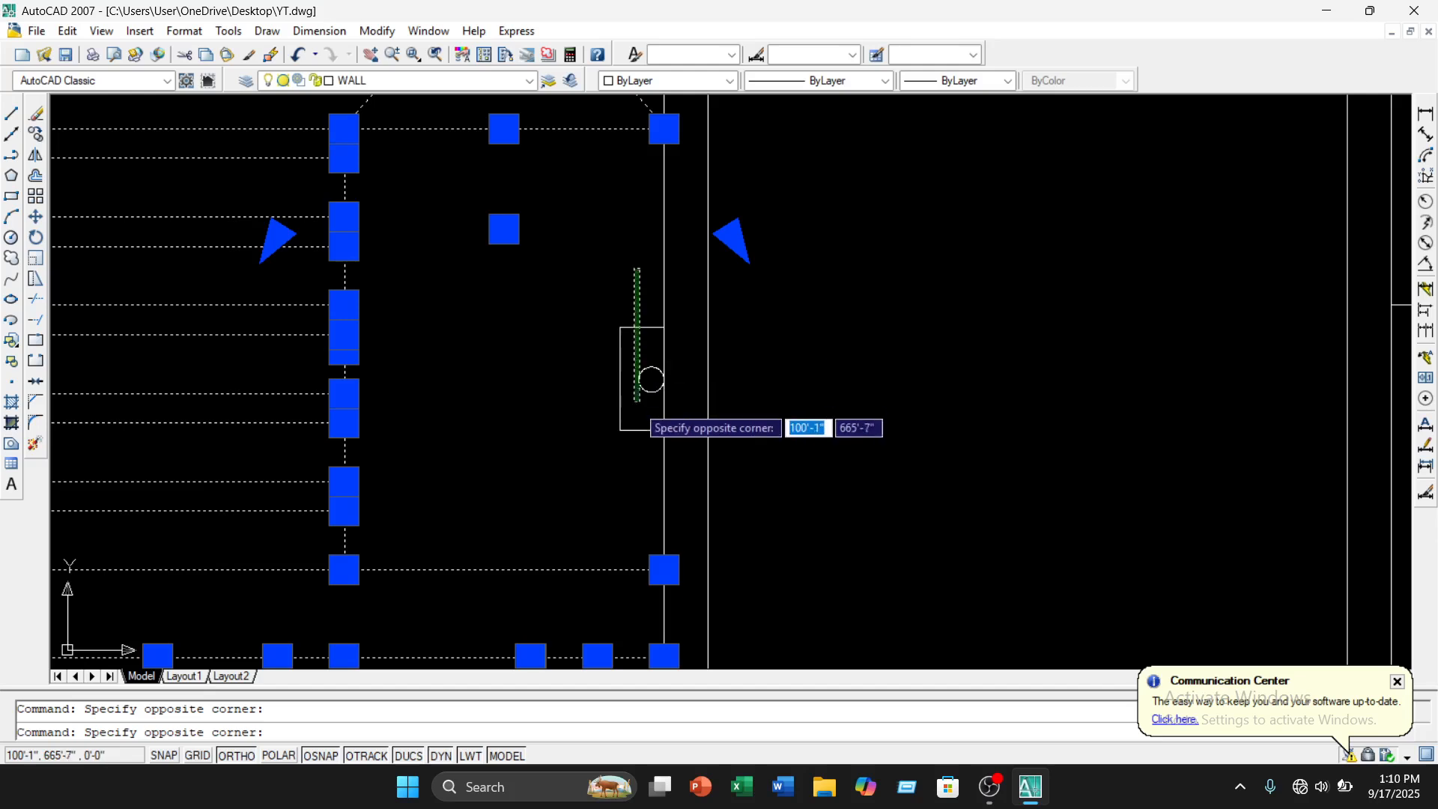
click(603, 481)
scroll(627, 414, up, 4)
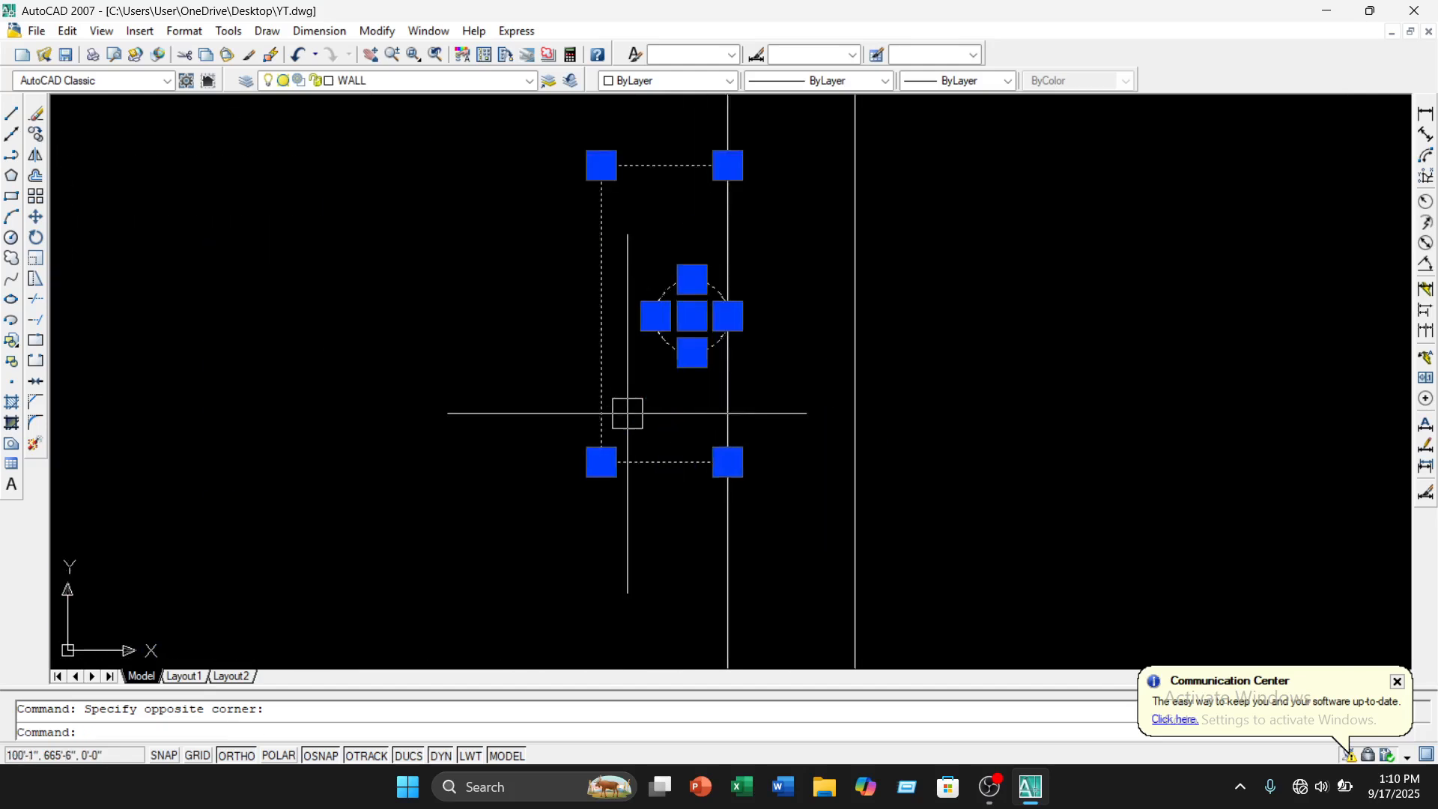
scroll(628, 414, up, 2)
scroll(760, 401, down, 10)
middle_drag(833, 404, 771, 454)
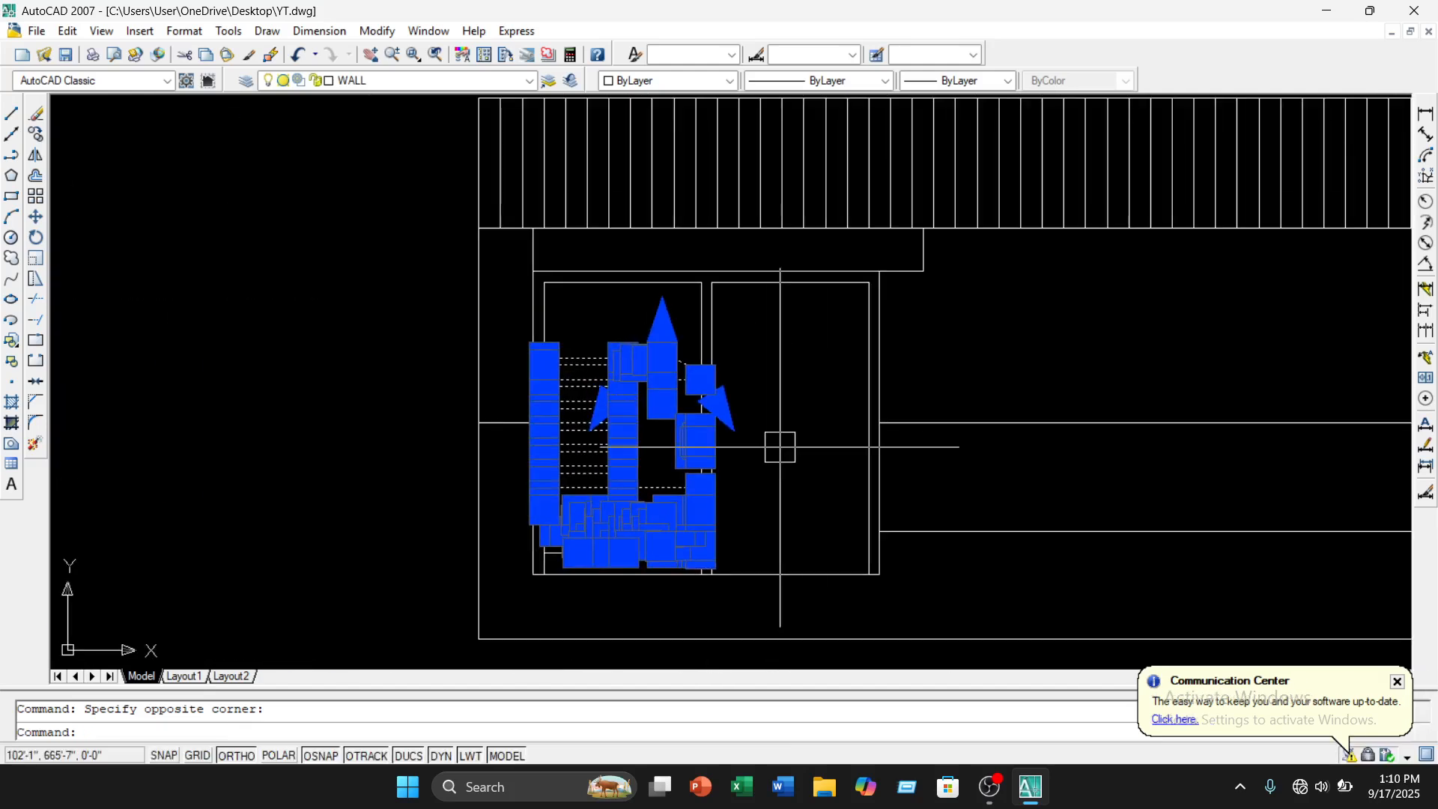
key(Return)
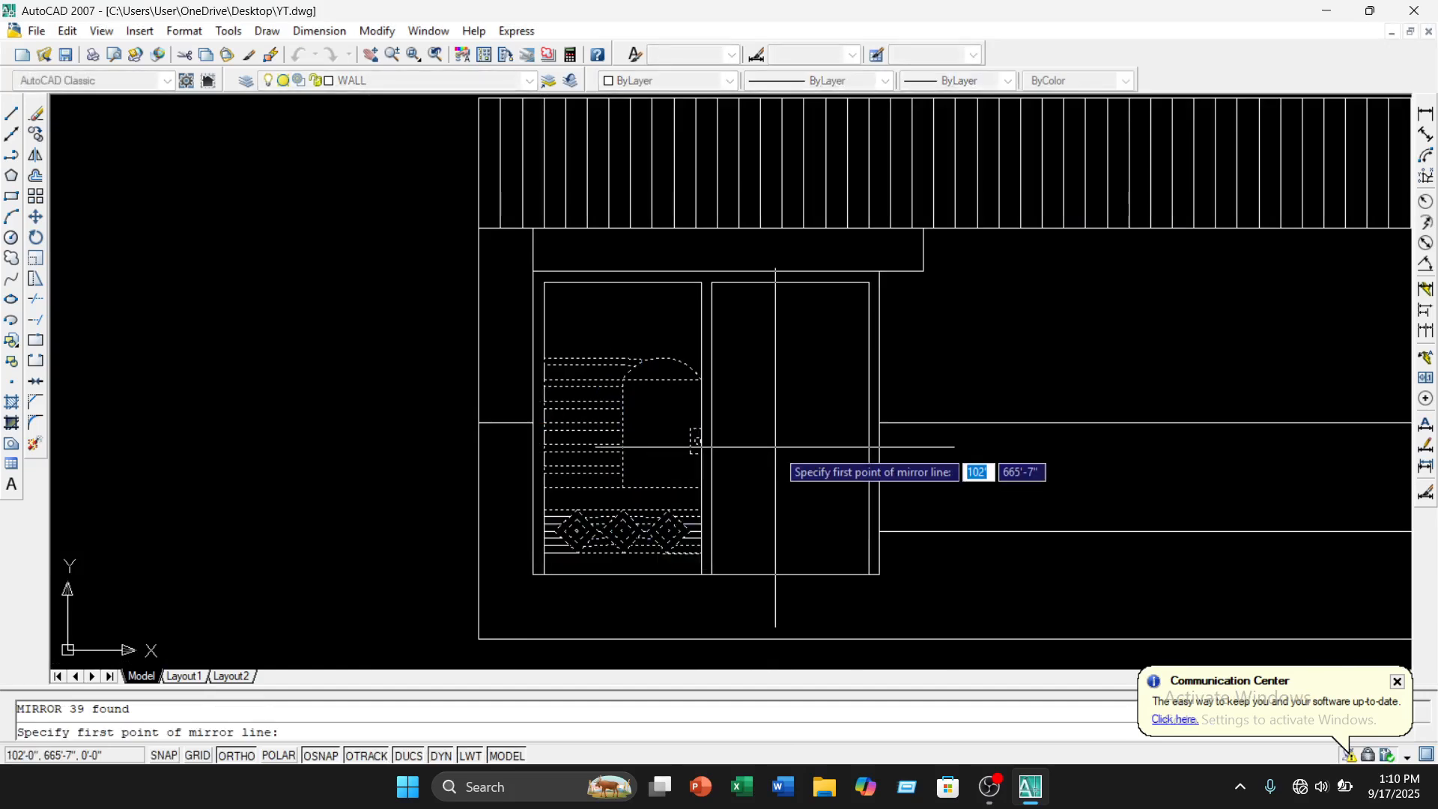
middle_drag(781, 393, 787, 481)
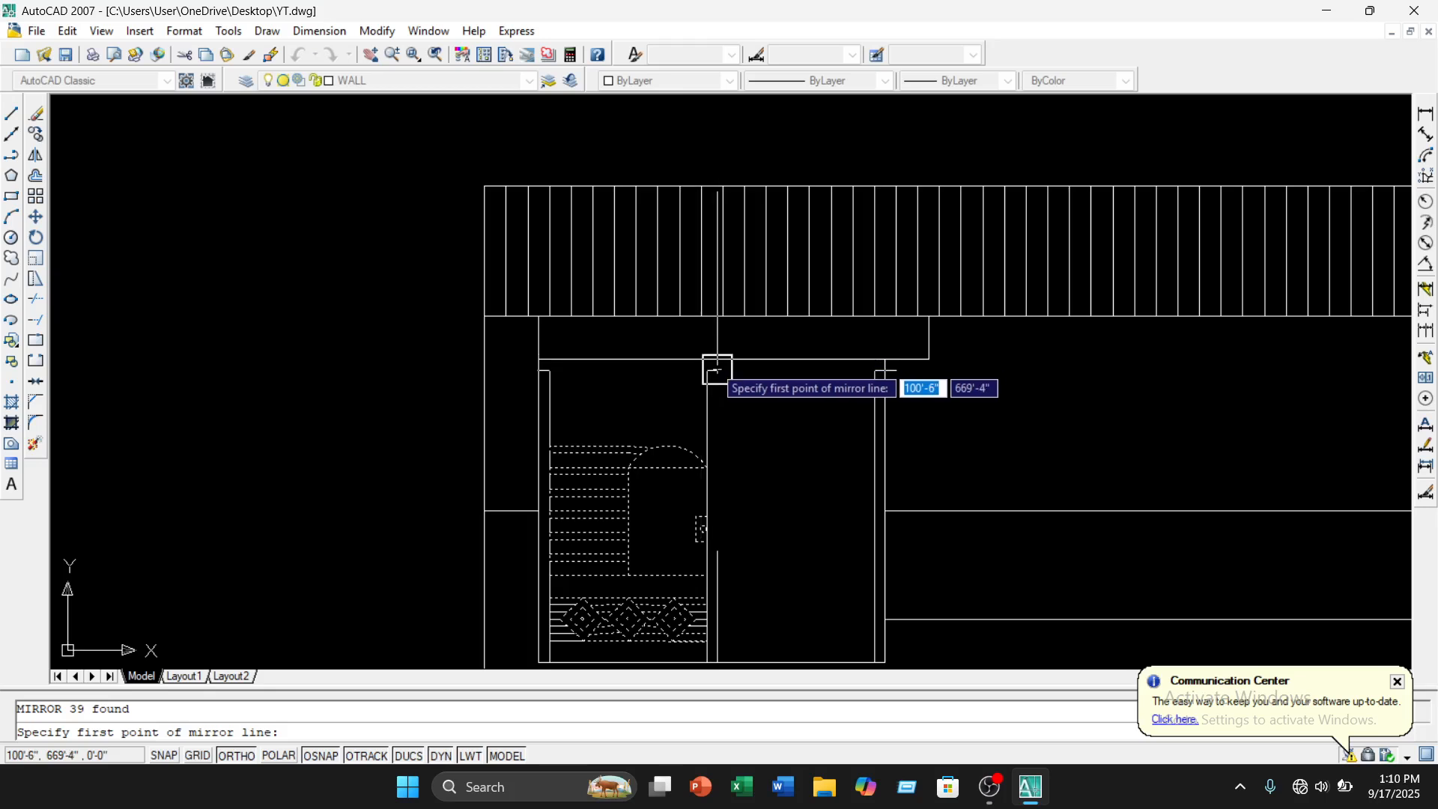
scroll(723, 405, down, 2)
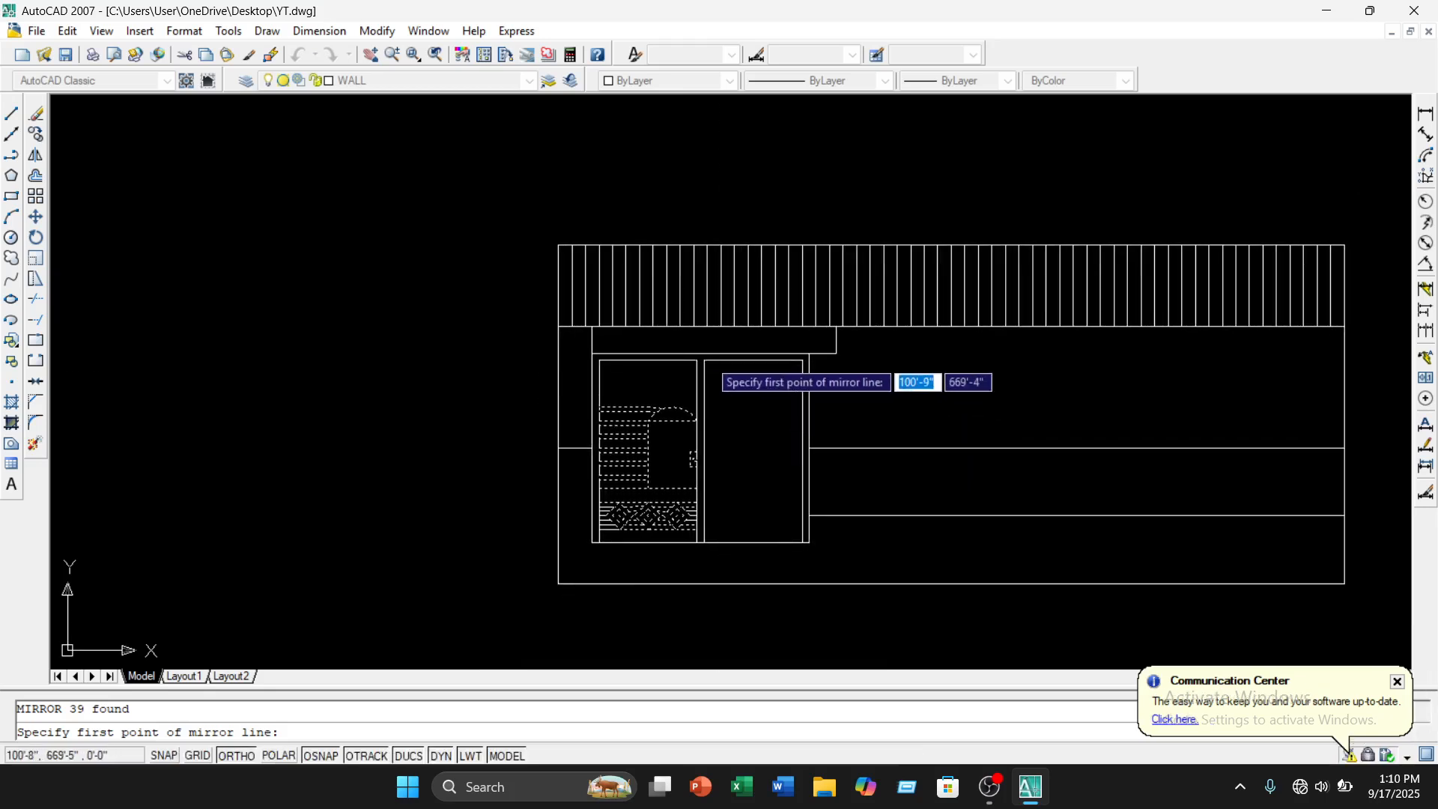
scroll(700, 361, up, 5)
scroll(696, 349, down, 4)
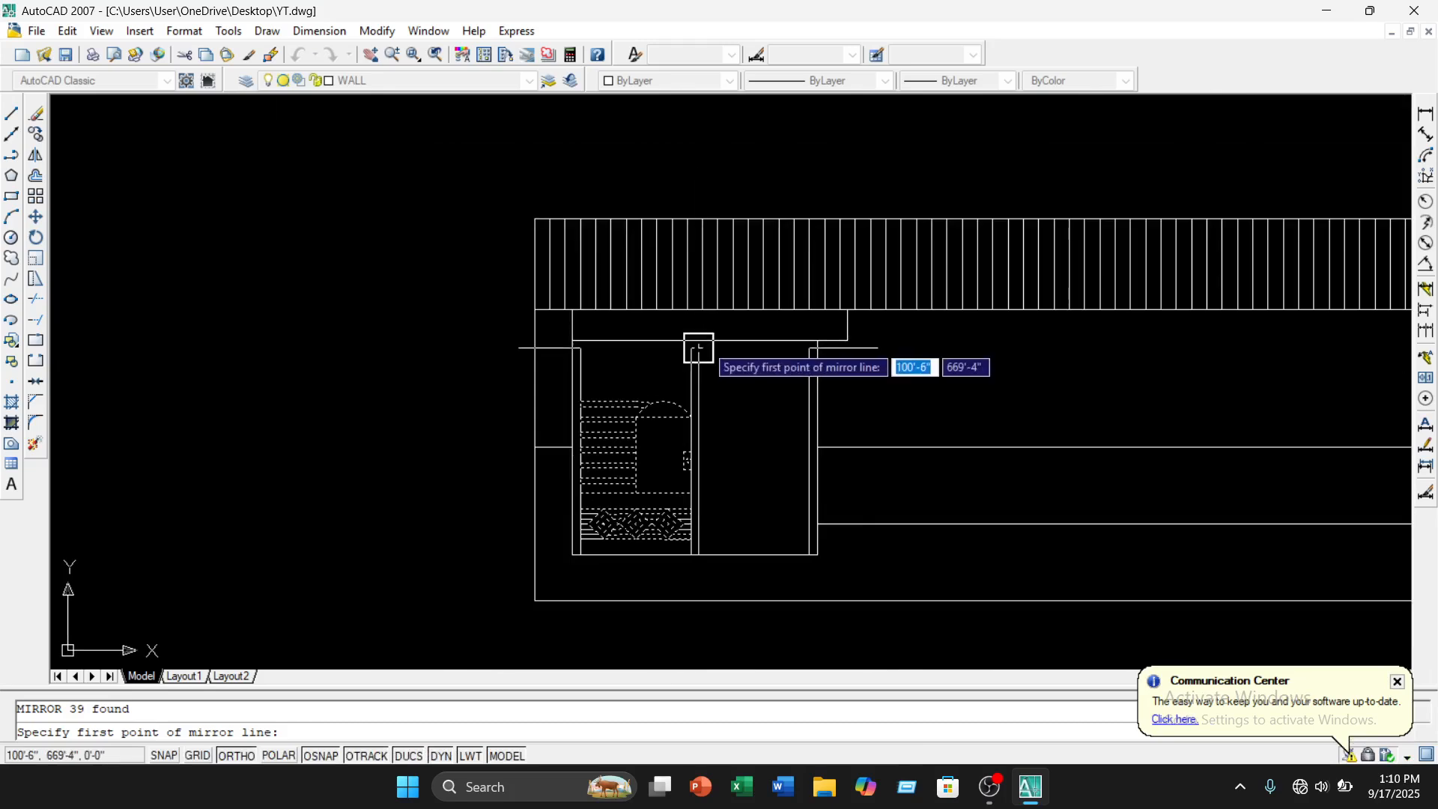
scroll(699, 343, up, 3)
click(692, 279)
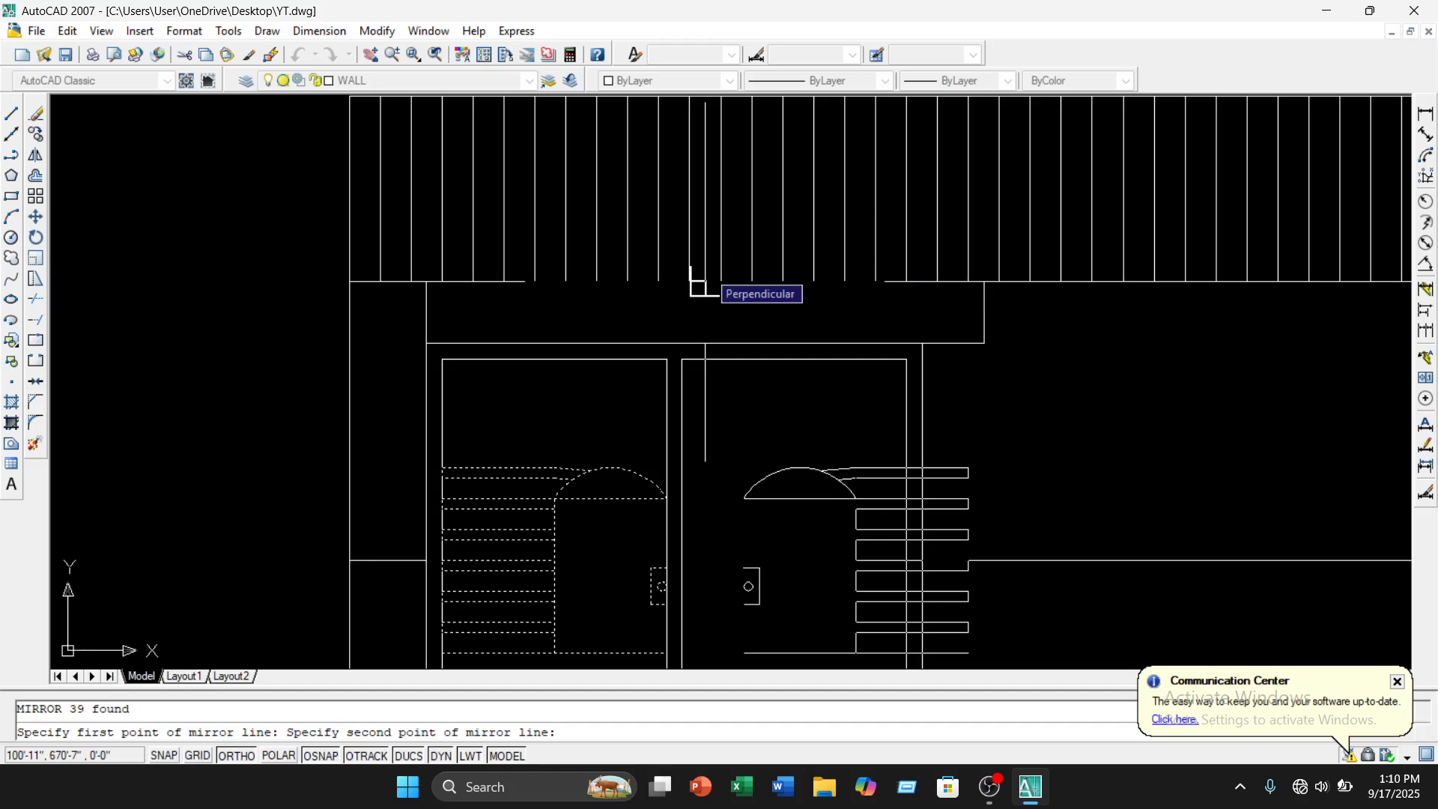
scroll(705, 283, down, 4)
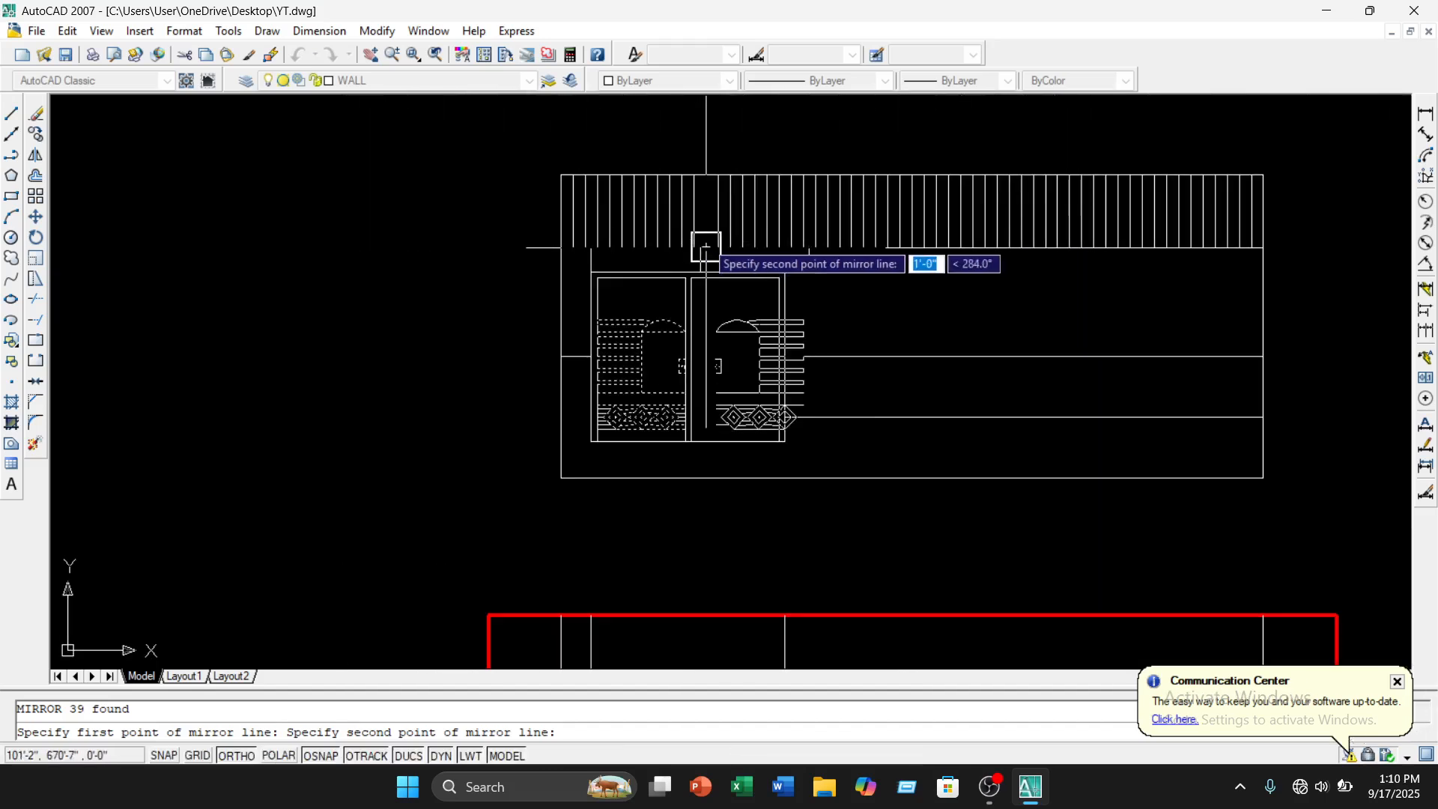
key(Escape)
scroll(706, 341, up, 3)
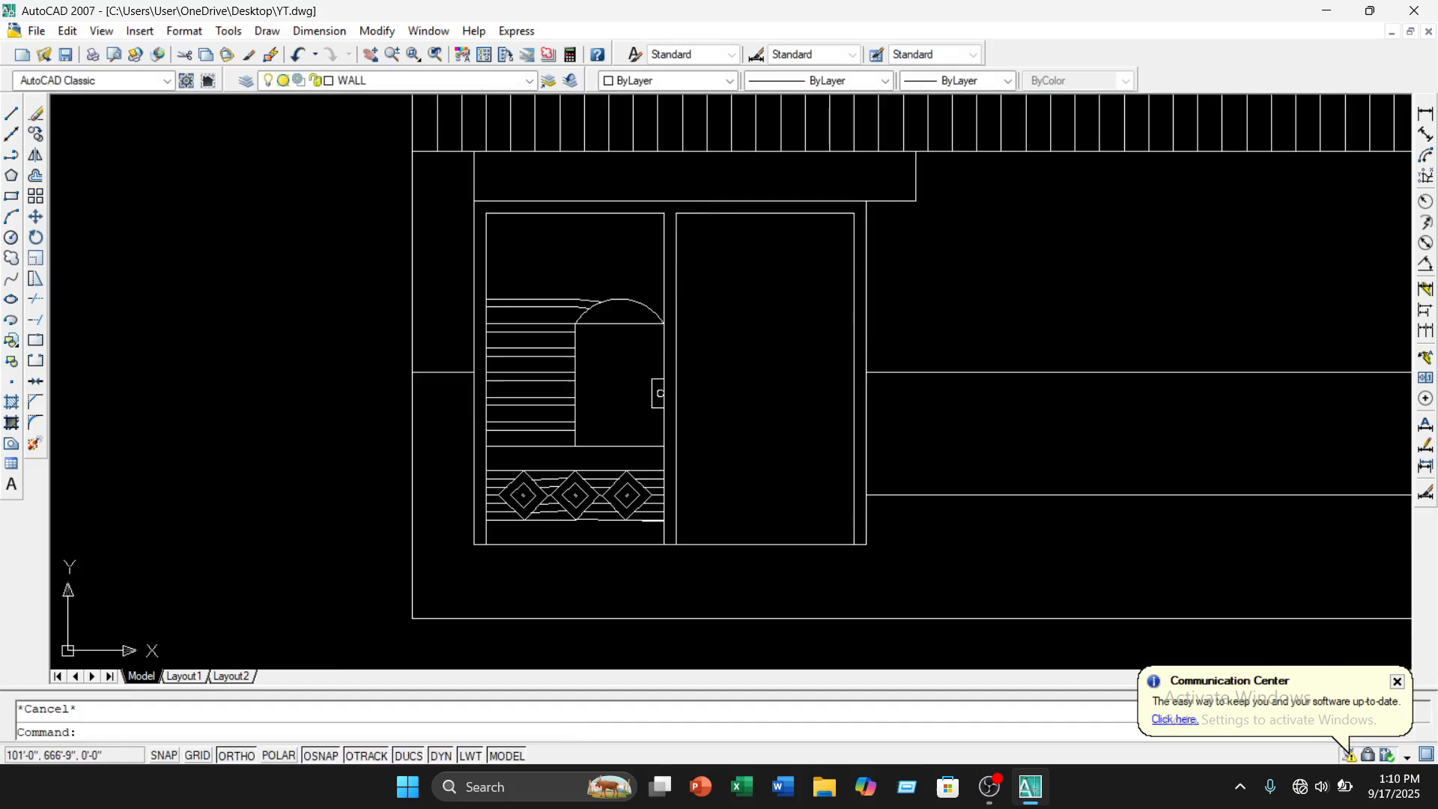
scroll(658, 290, up, 3)
click(650, 267)
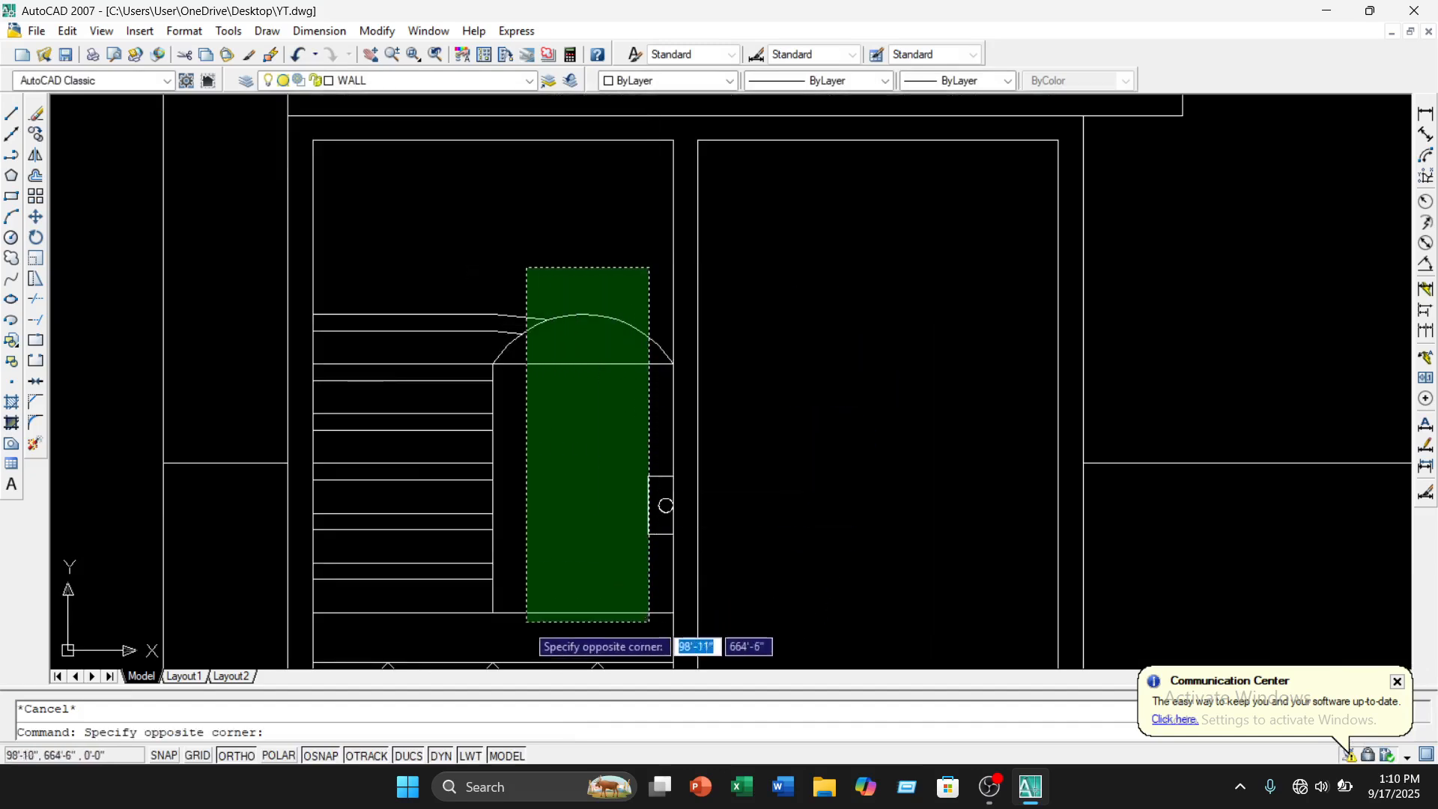
middle_drag(491, 630, 501, 485)
click(413, 647)
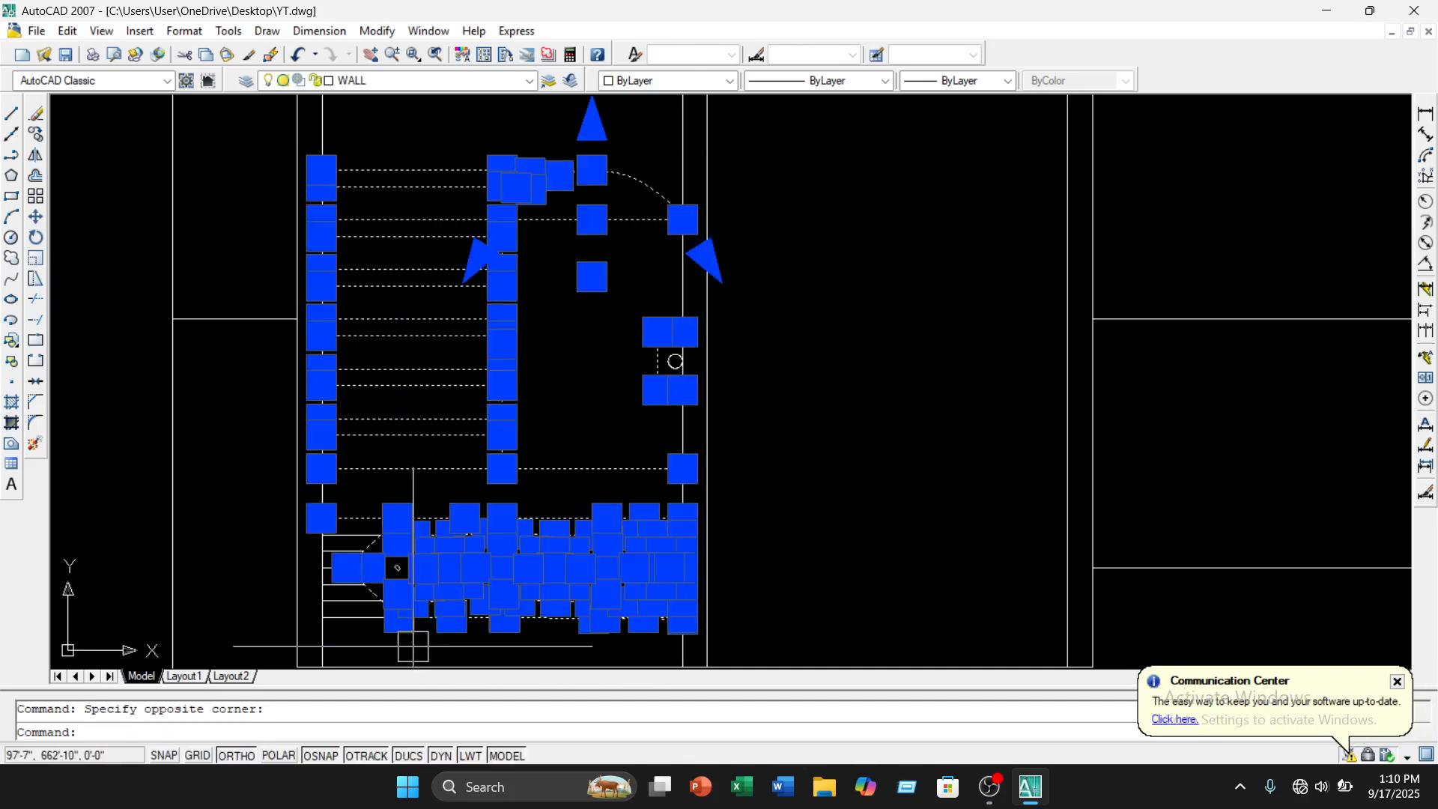
scroll(649, 385, up, 6)
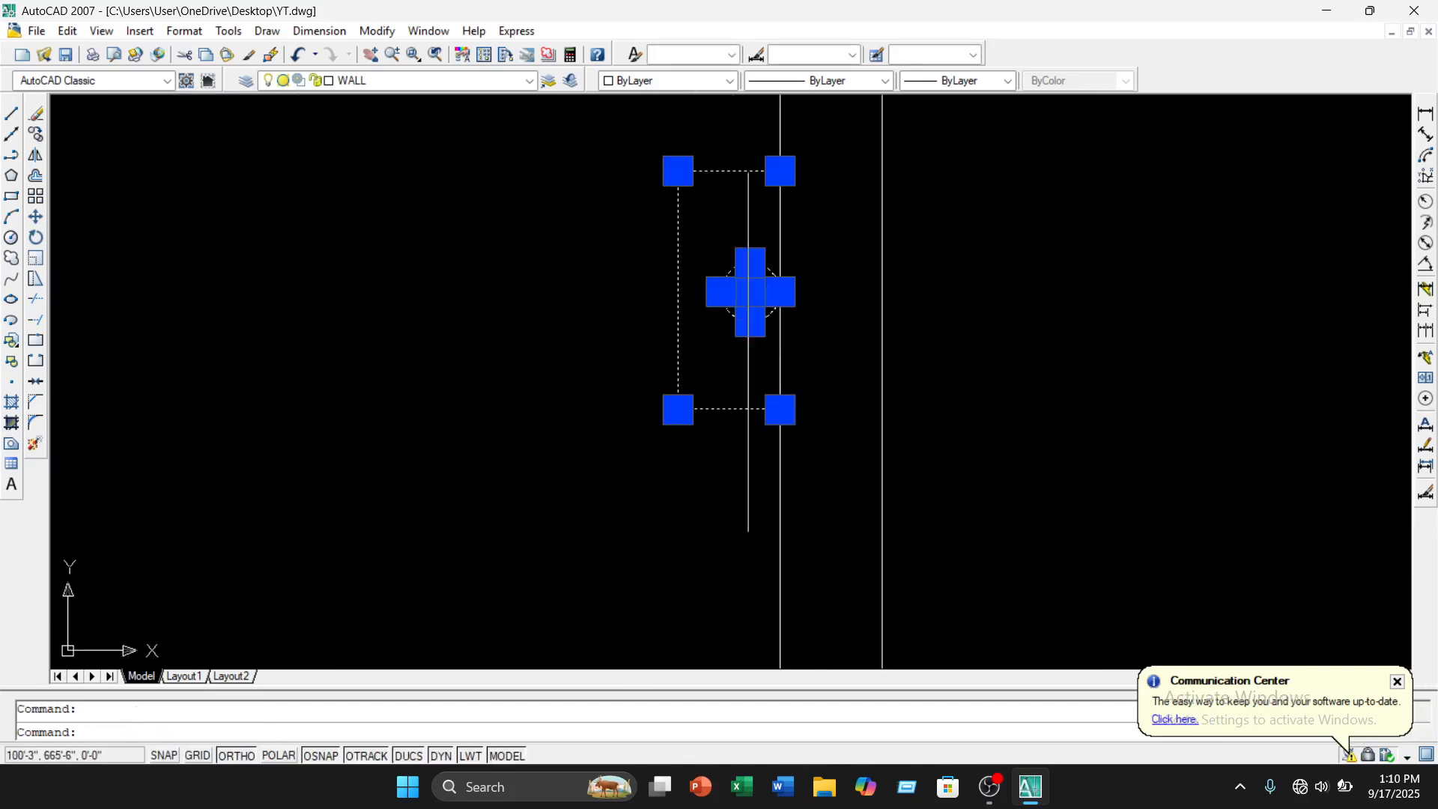
scroll(749, 299, down, 8)
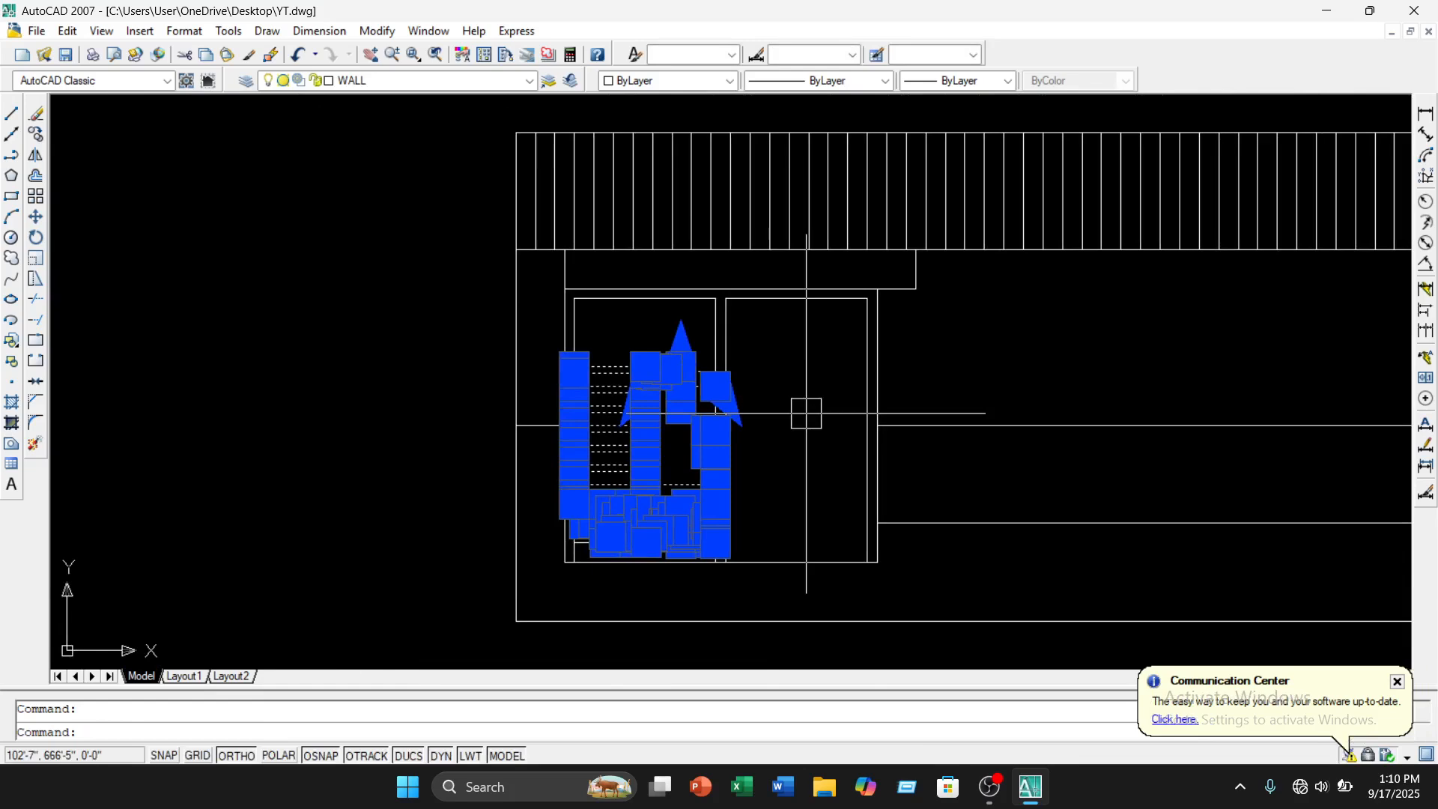
scroll(604, 593, up, 5)
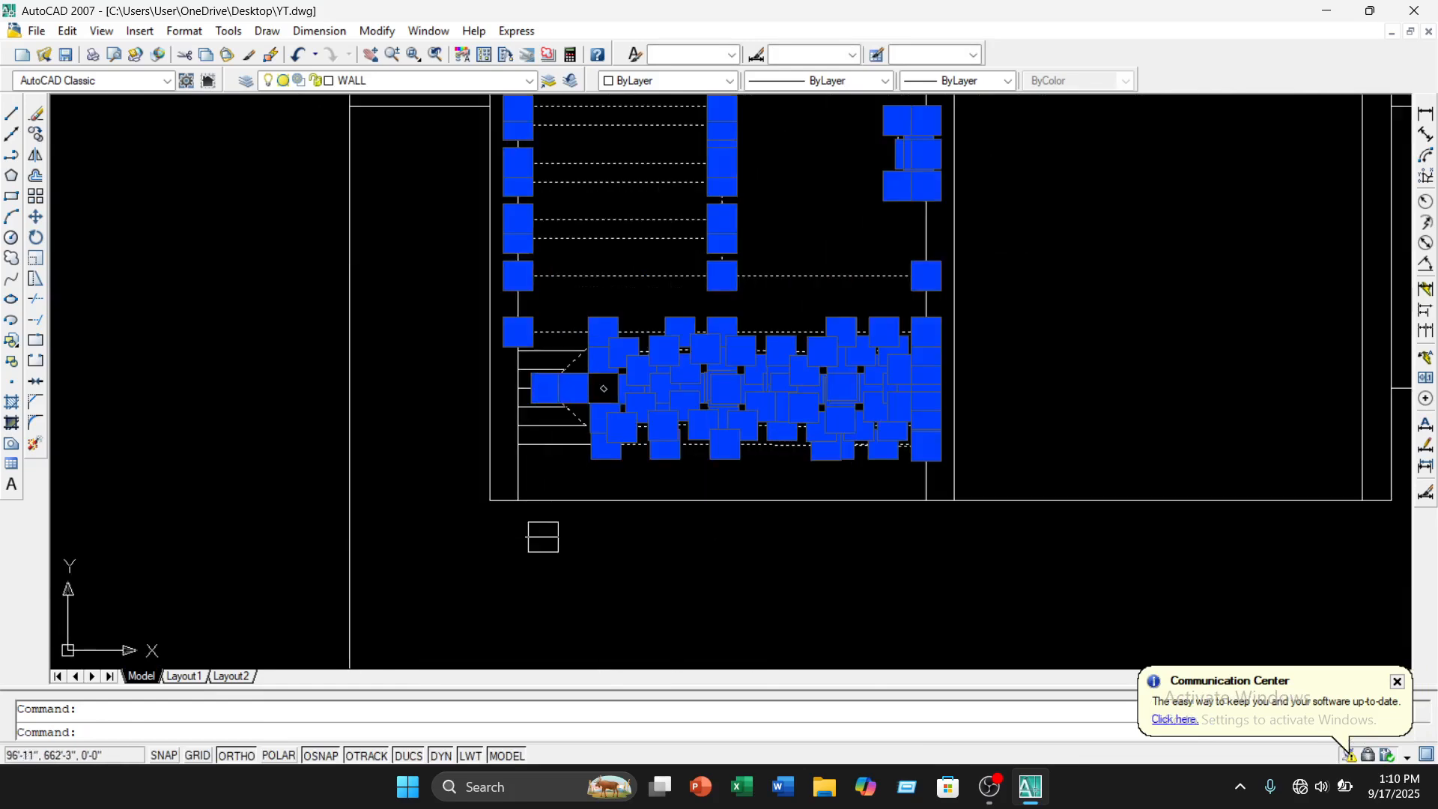
scroll(555, 500, up, 4)
middle_drag(565, 436, 585, 533)
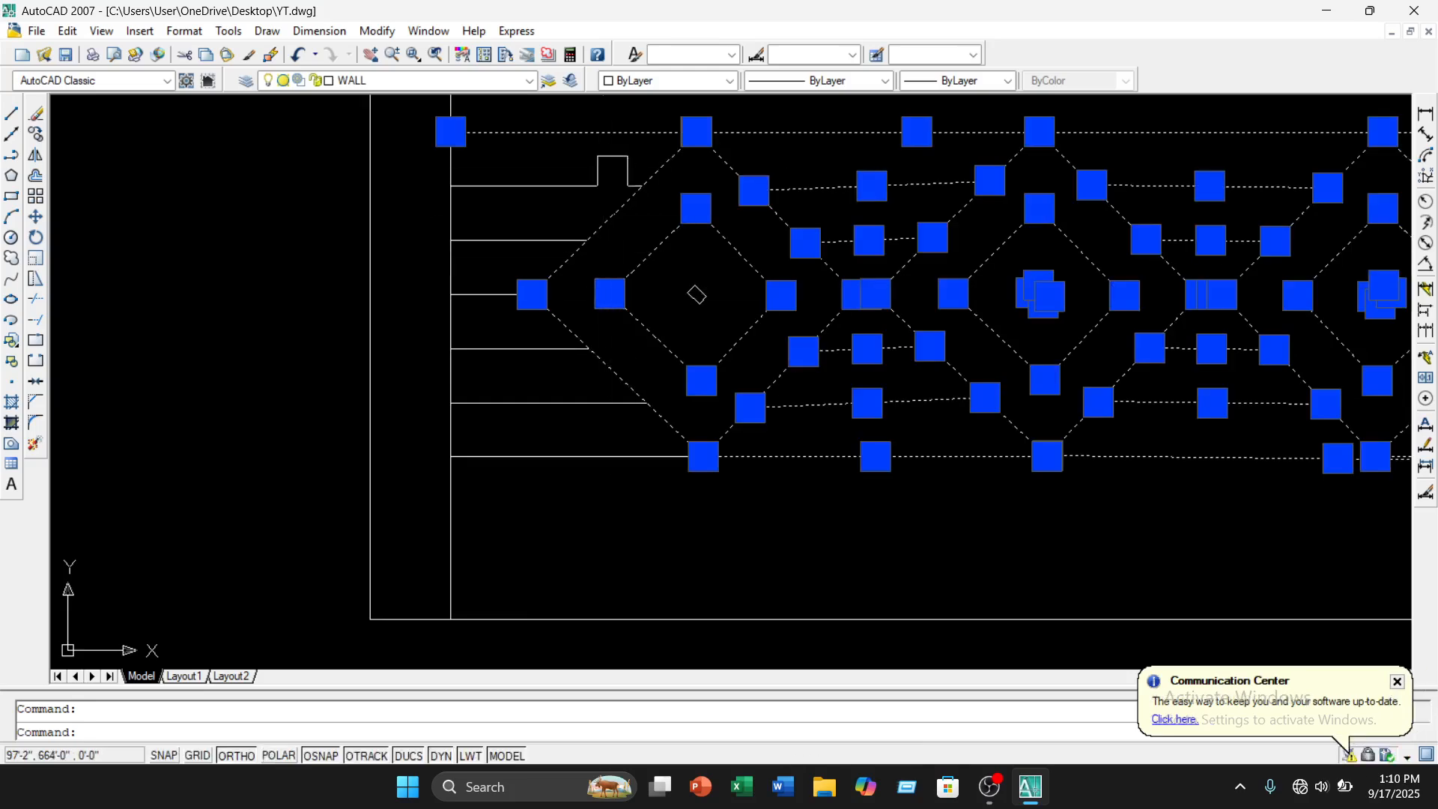
click(504, 502)
scroll(566, 506, down, 4)
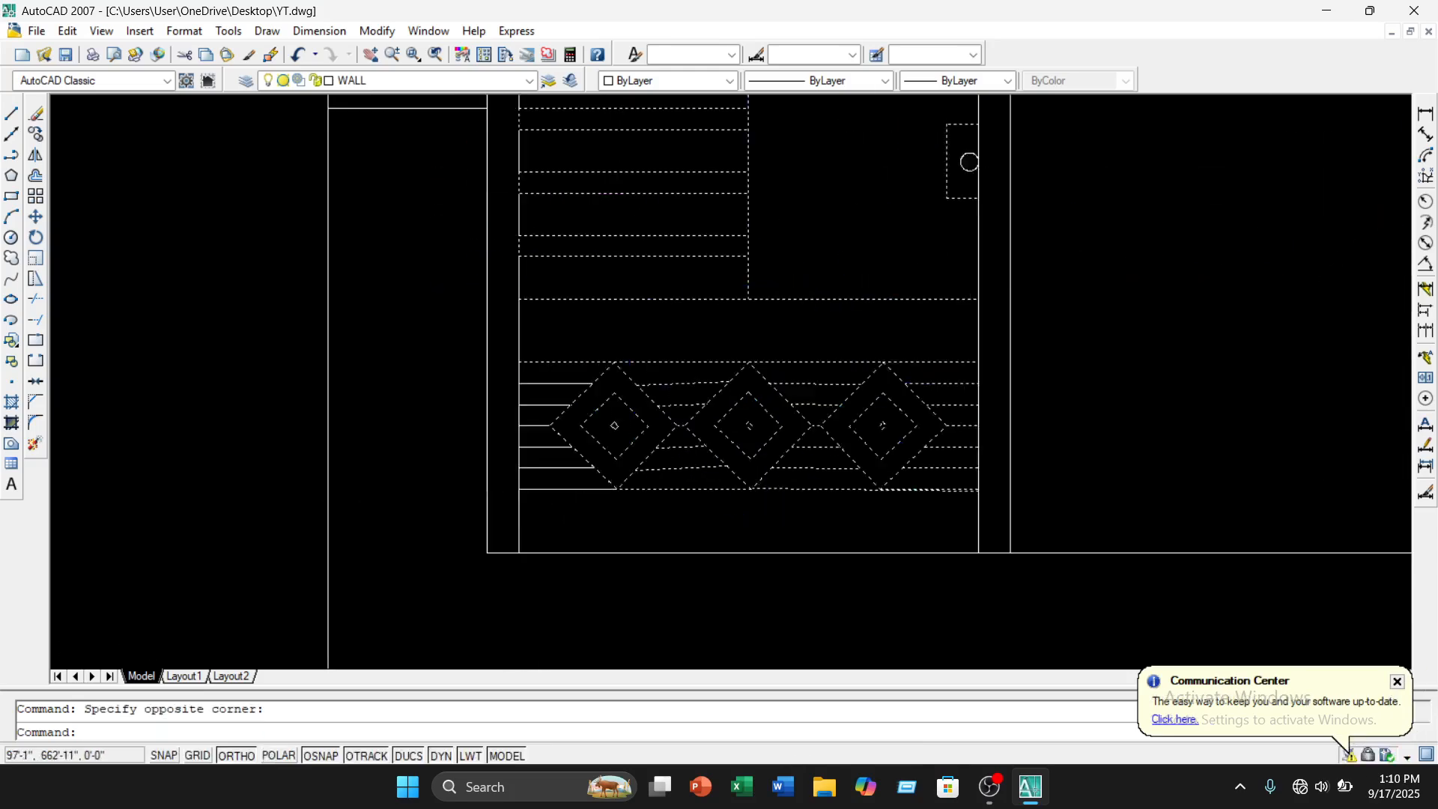
scroll(687, 495, down, 4)
scroll(789, 350, up, 5)
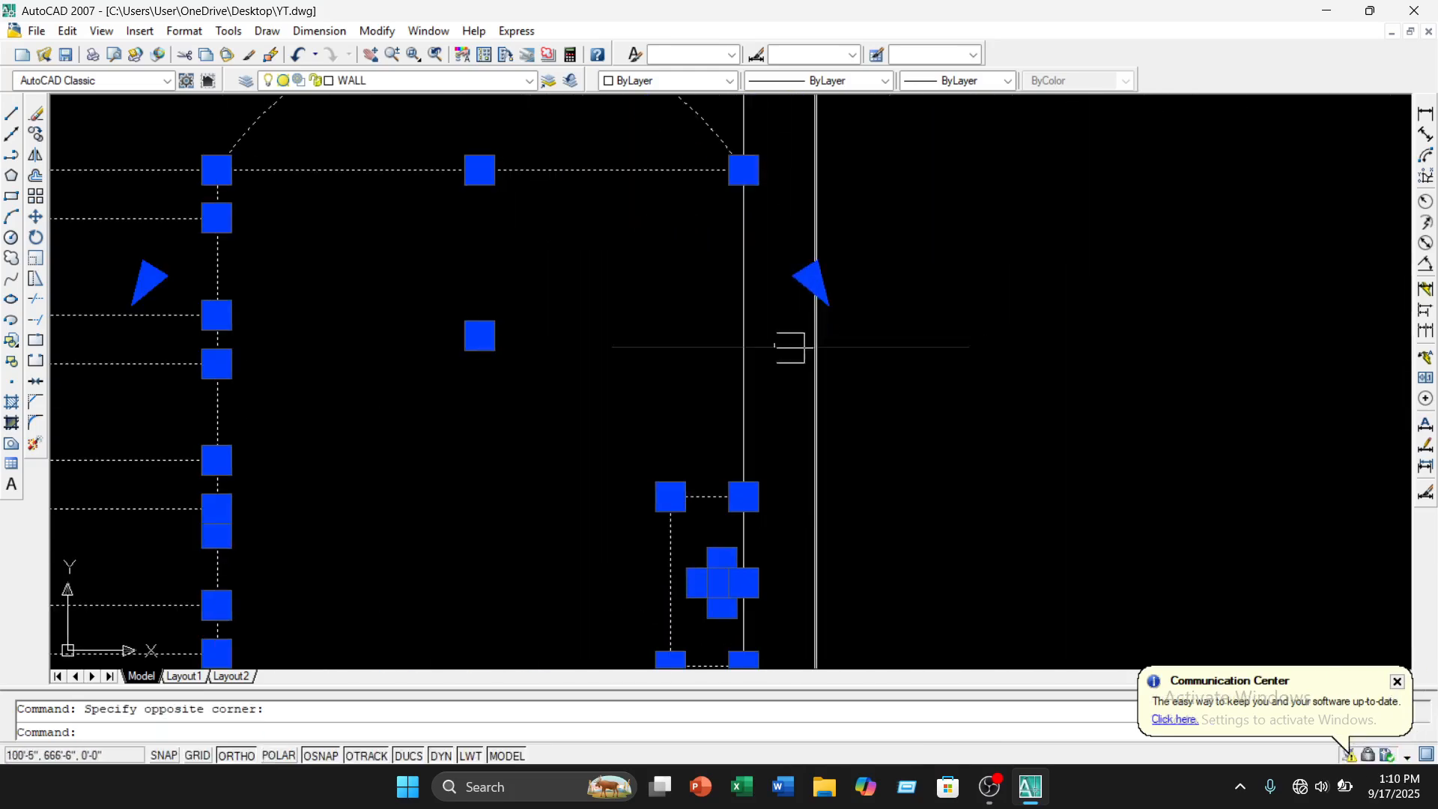
scroll(824, 352, down, 3)
scroll(824, 352, up, 2)
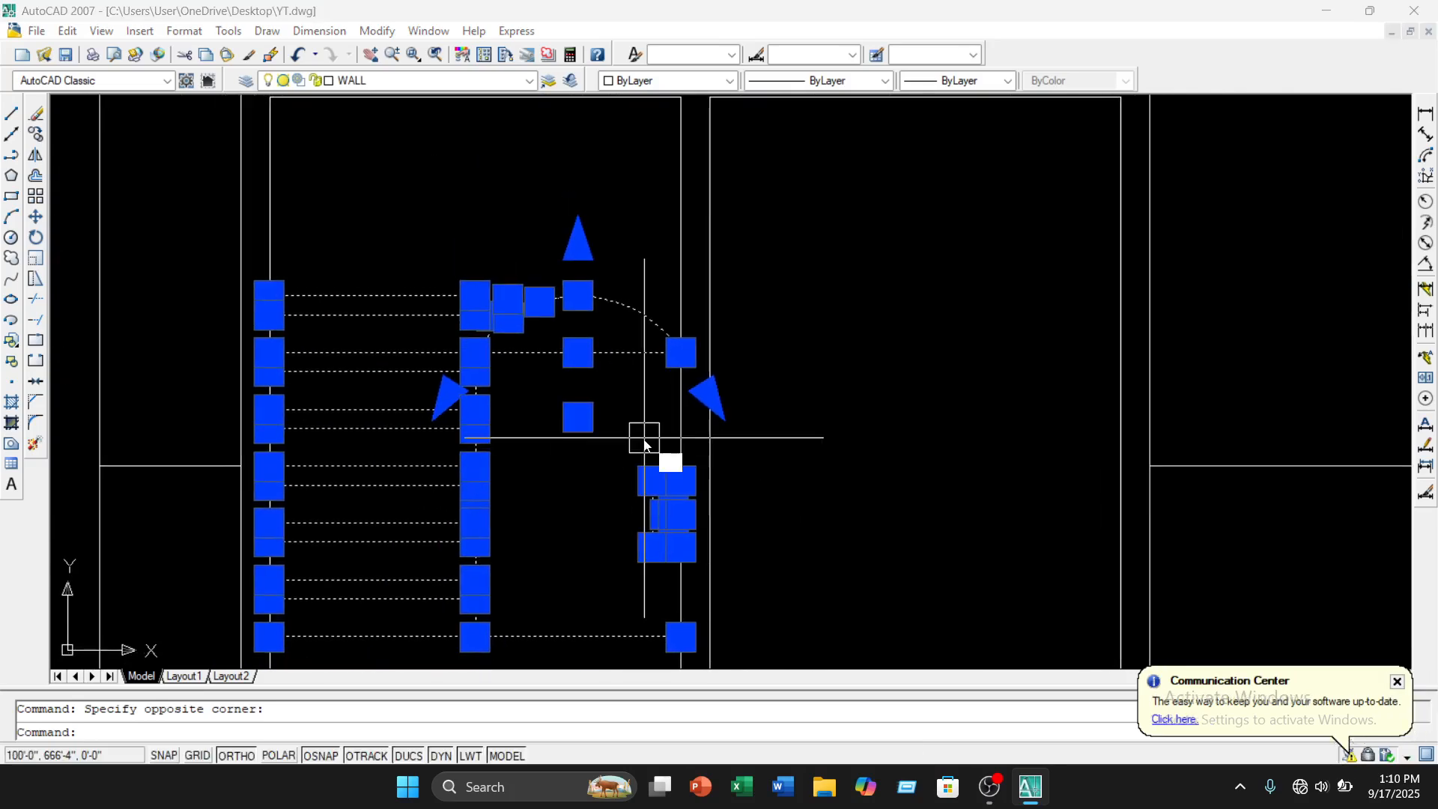
key(Return)
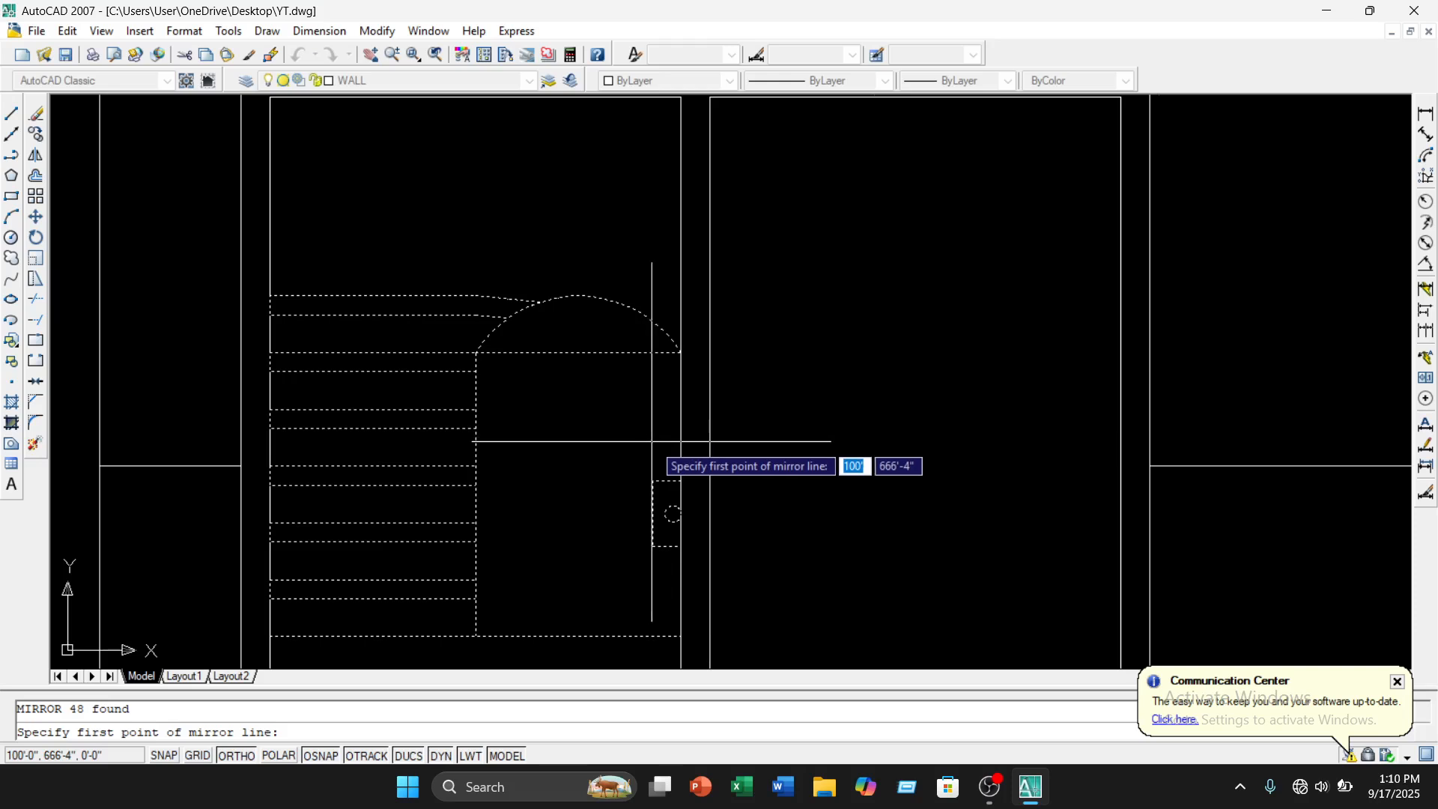
scroll(683, 405, up, 2)
scroll(683, 404, down, 3)
scroll(674, 300, up, 2)
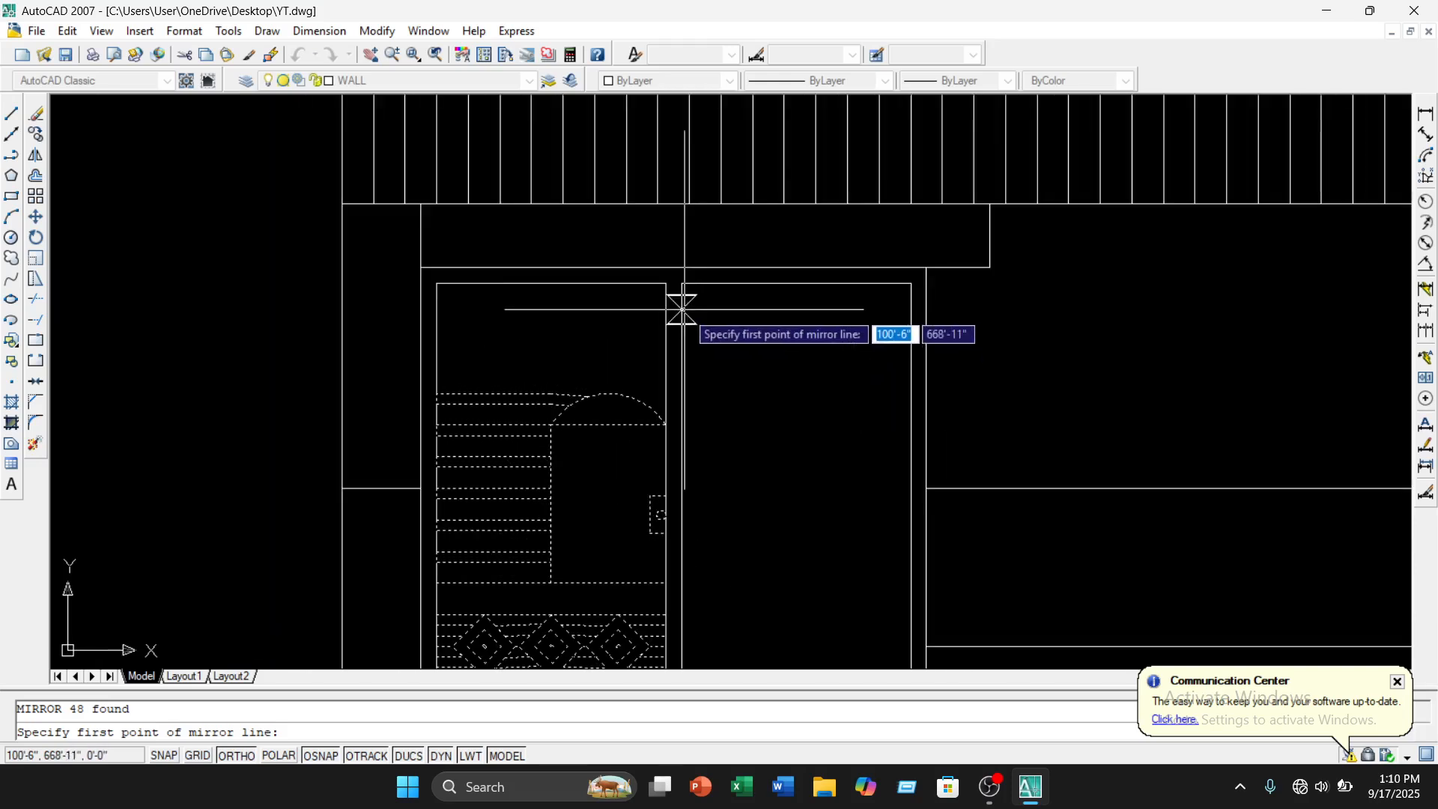
scroll(674, 262, up, 3)
scroll(675, 292, down, 2)
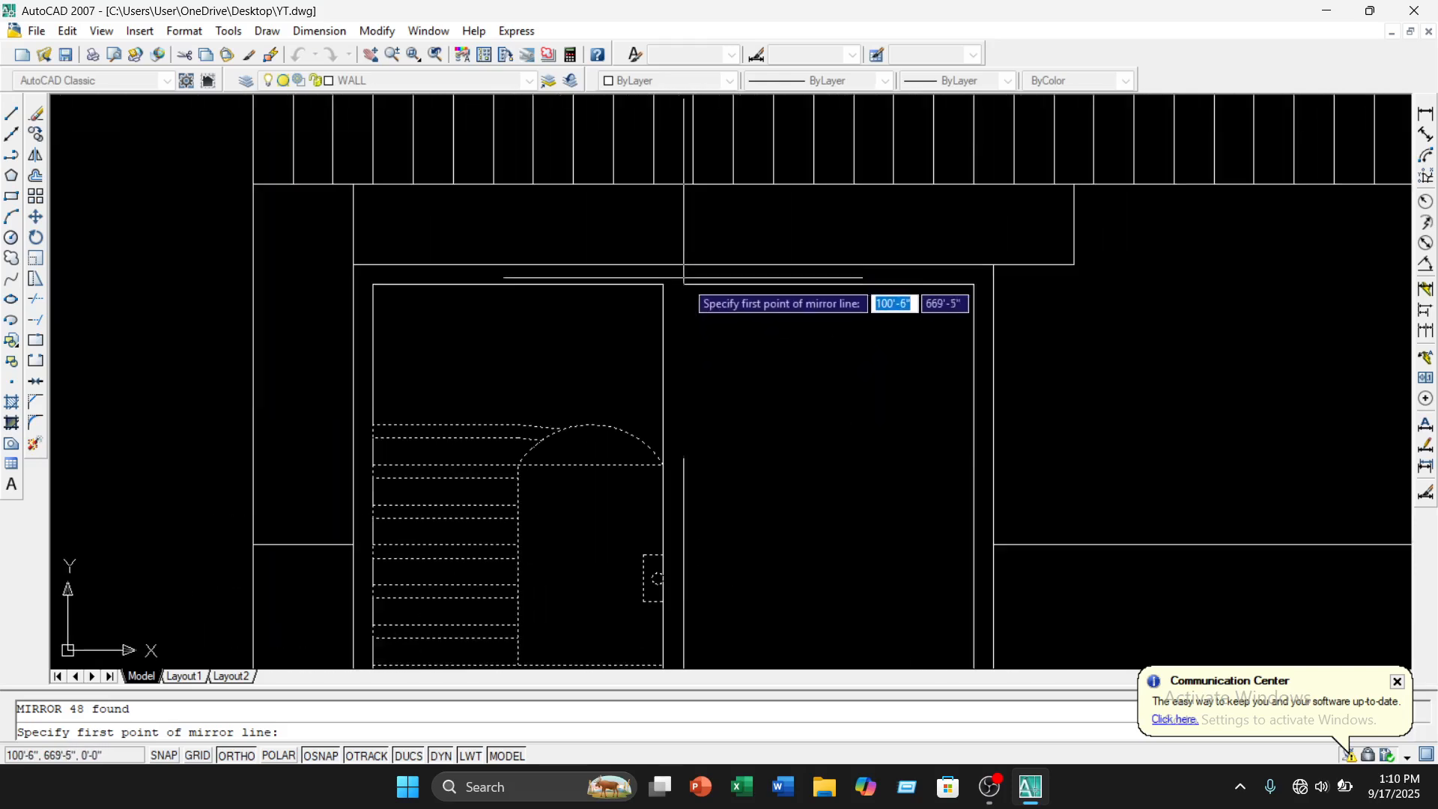
scroll(674, 301, up, 2)
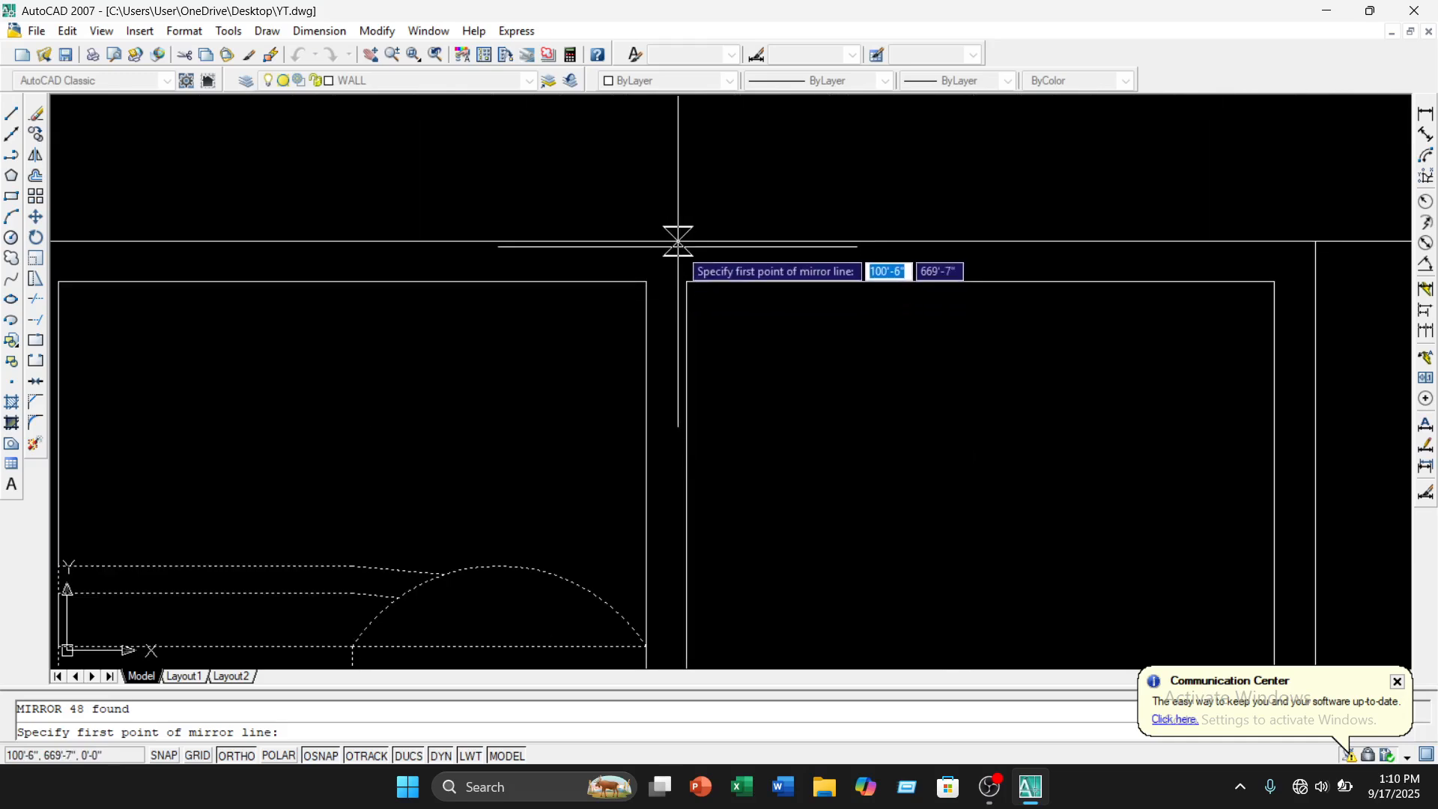
scroll(674, 241, down, 3)
scroll(678, 259, up, 1)
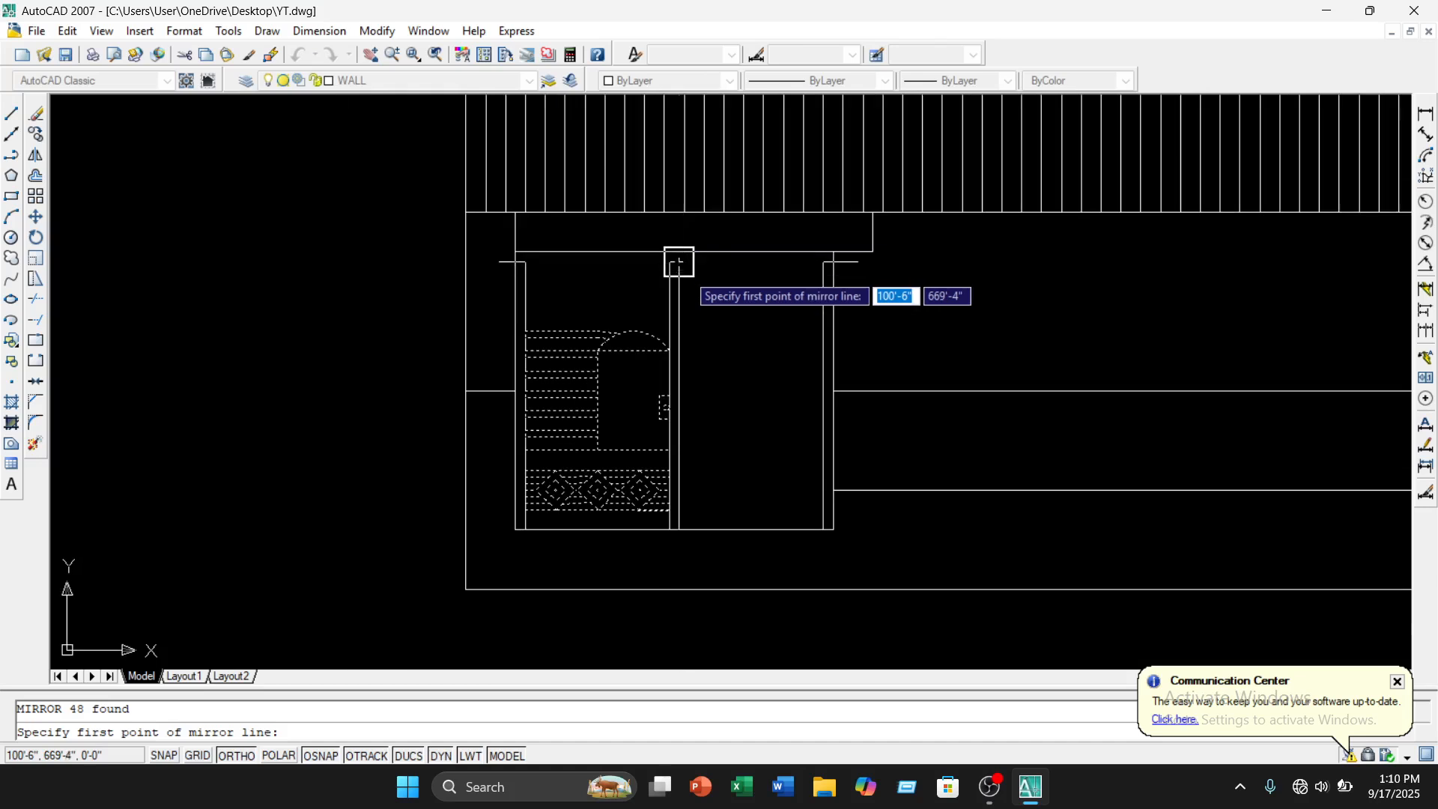
scroll(678, 259, up, 2)
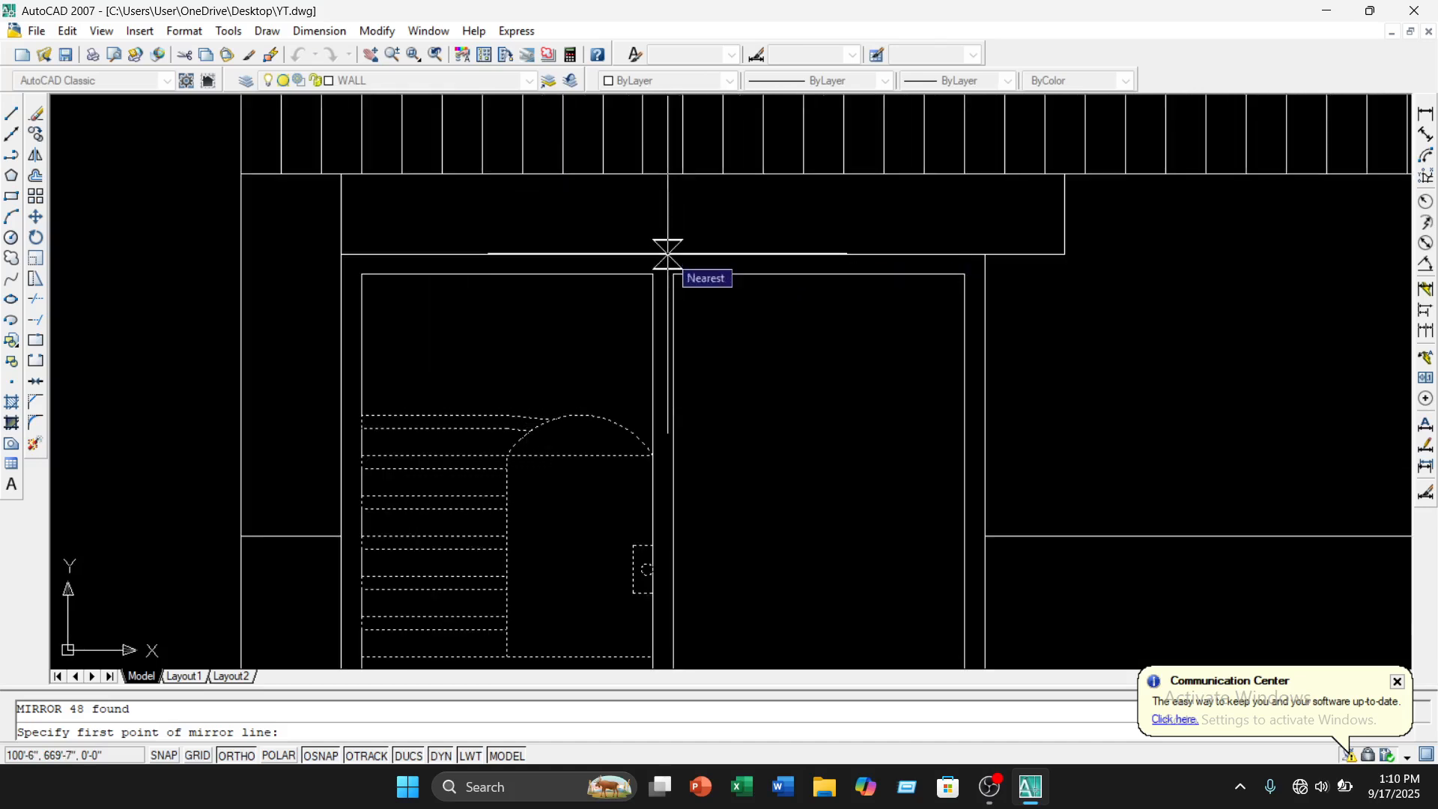
scroll(672, 266, down, 1)
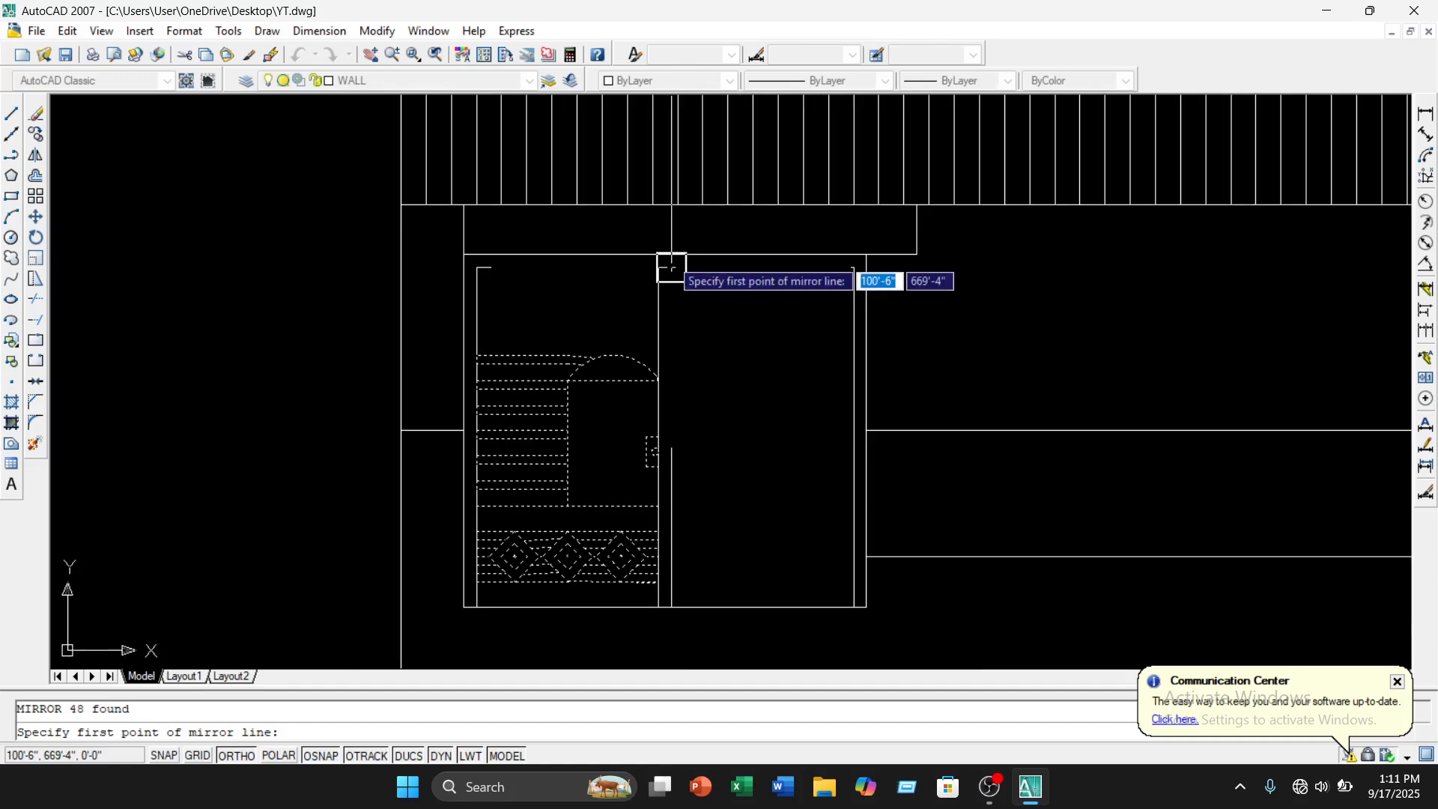
key(Escape)
Draw a vertical construction line midway through the narrow gap between the two door leaves
scroll(683, 353, up, 1)
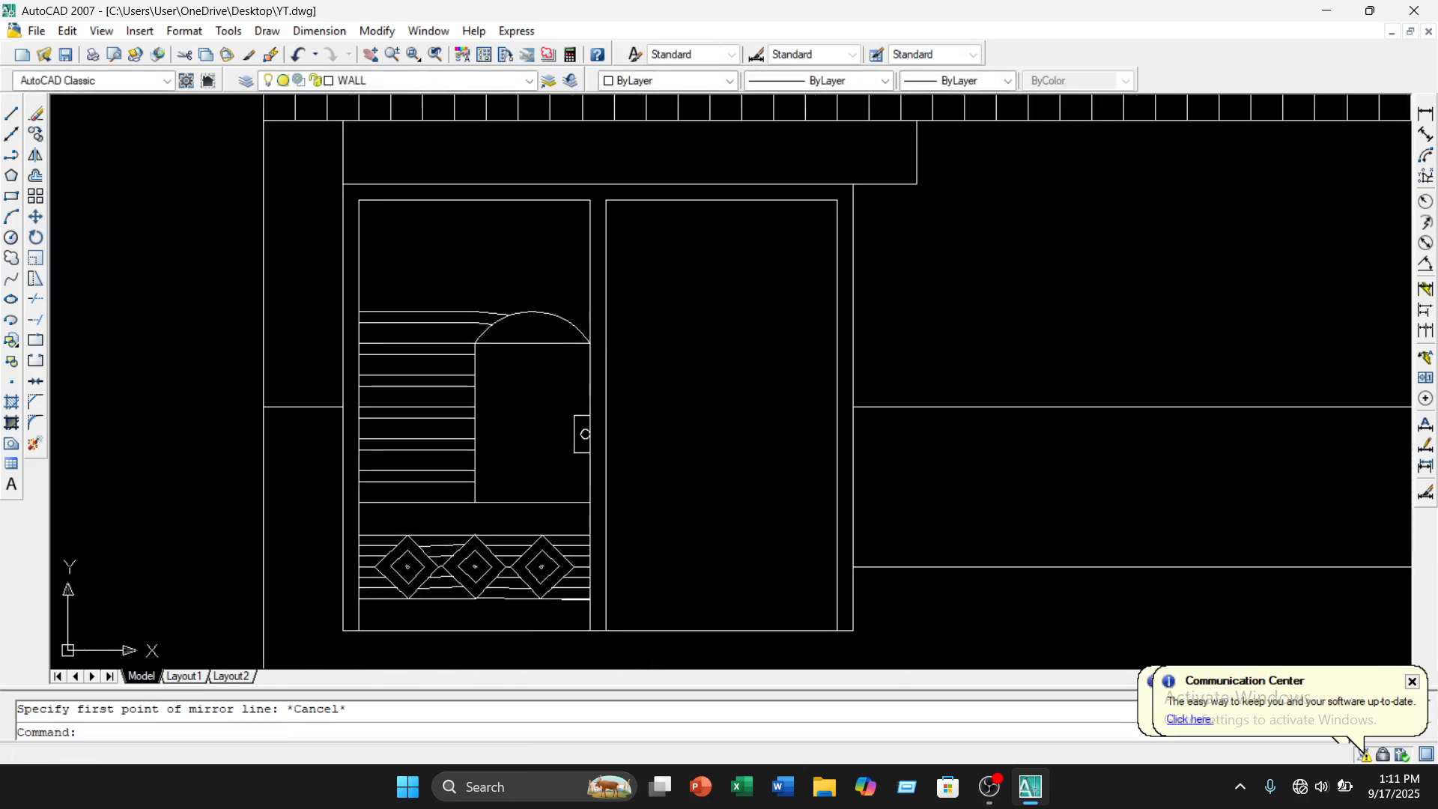
scroll(670, 344, down, 1)
scroll(642, 538, up, 1)
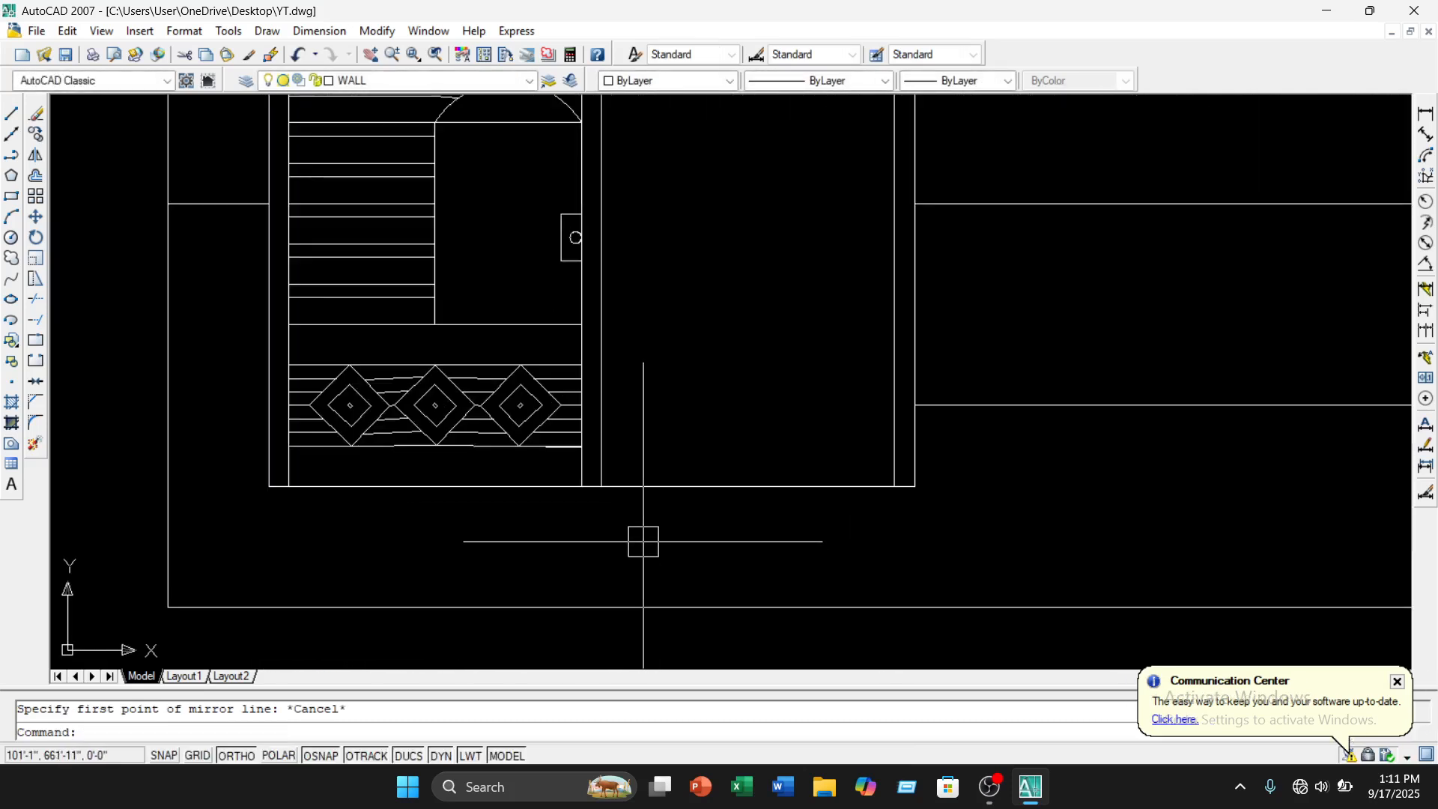
scroll(648, 523, down, 2)
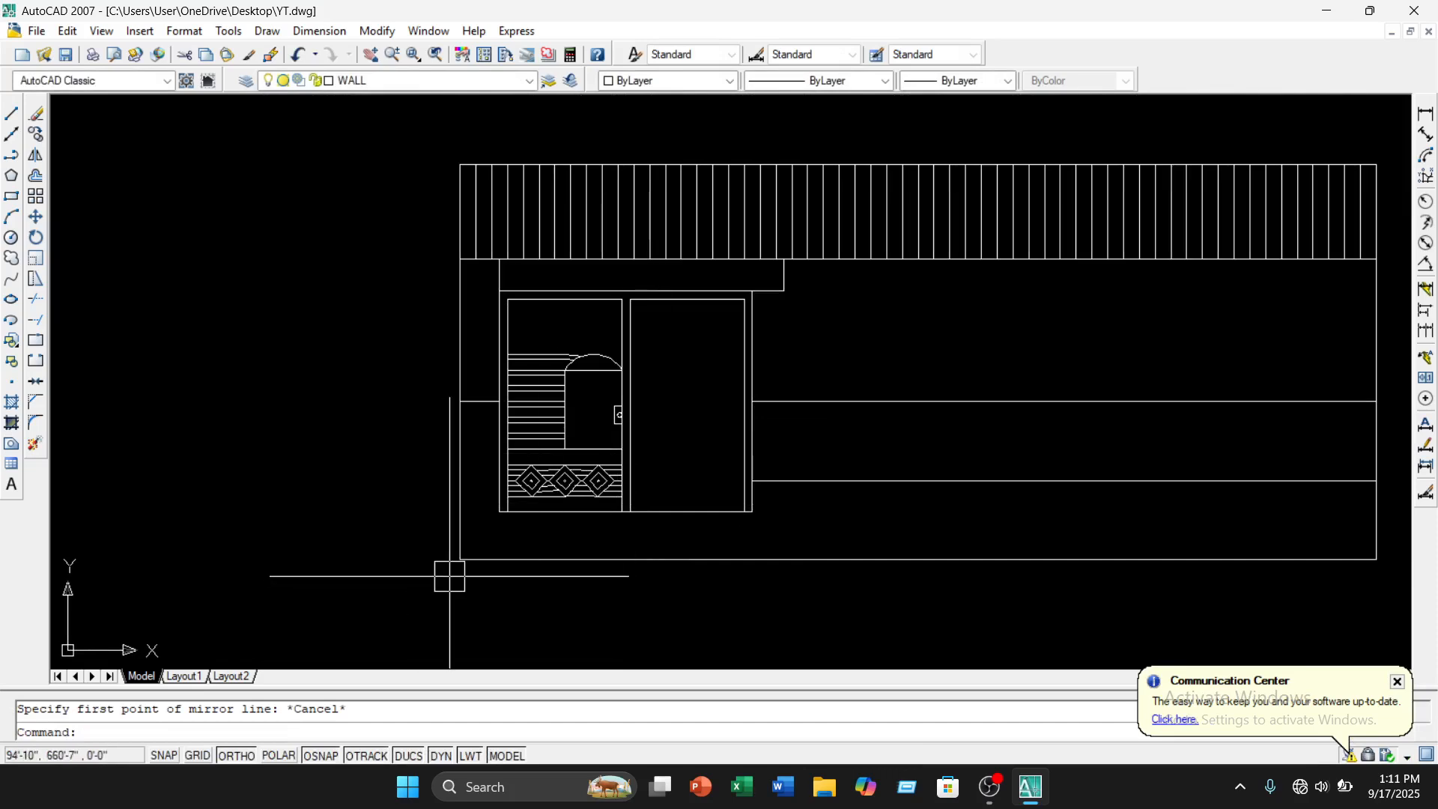
text(xl)
key(Return)
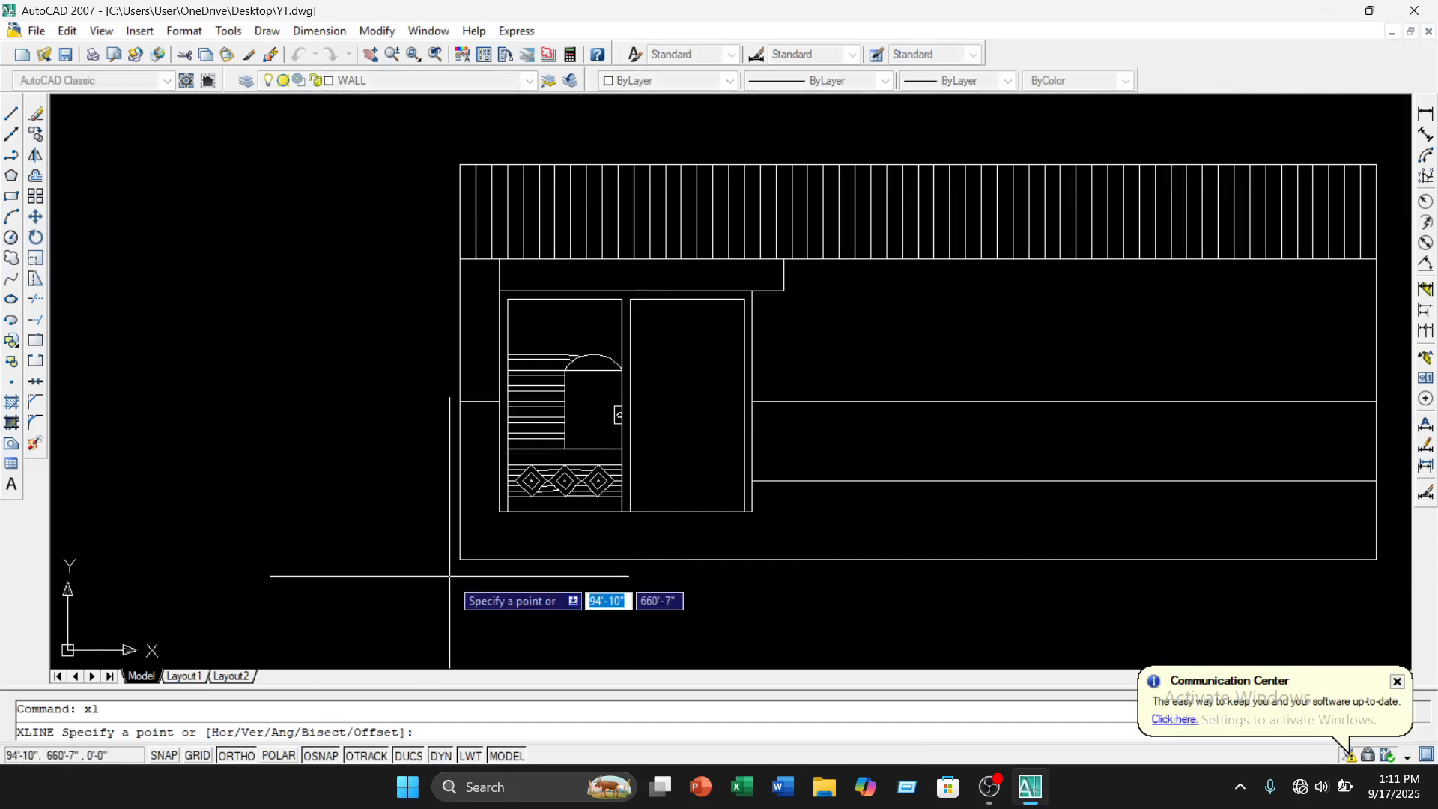
text(v)
key(Return)
scroll(464, 549, up, 4)
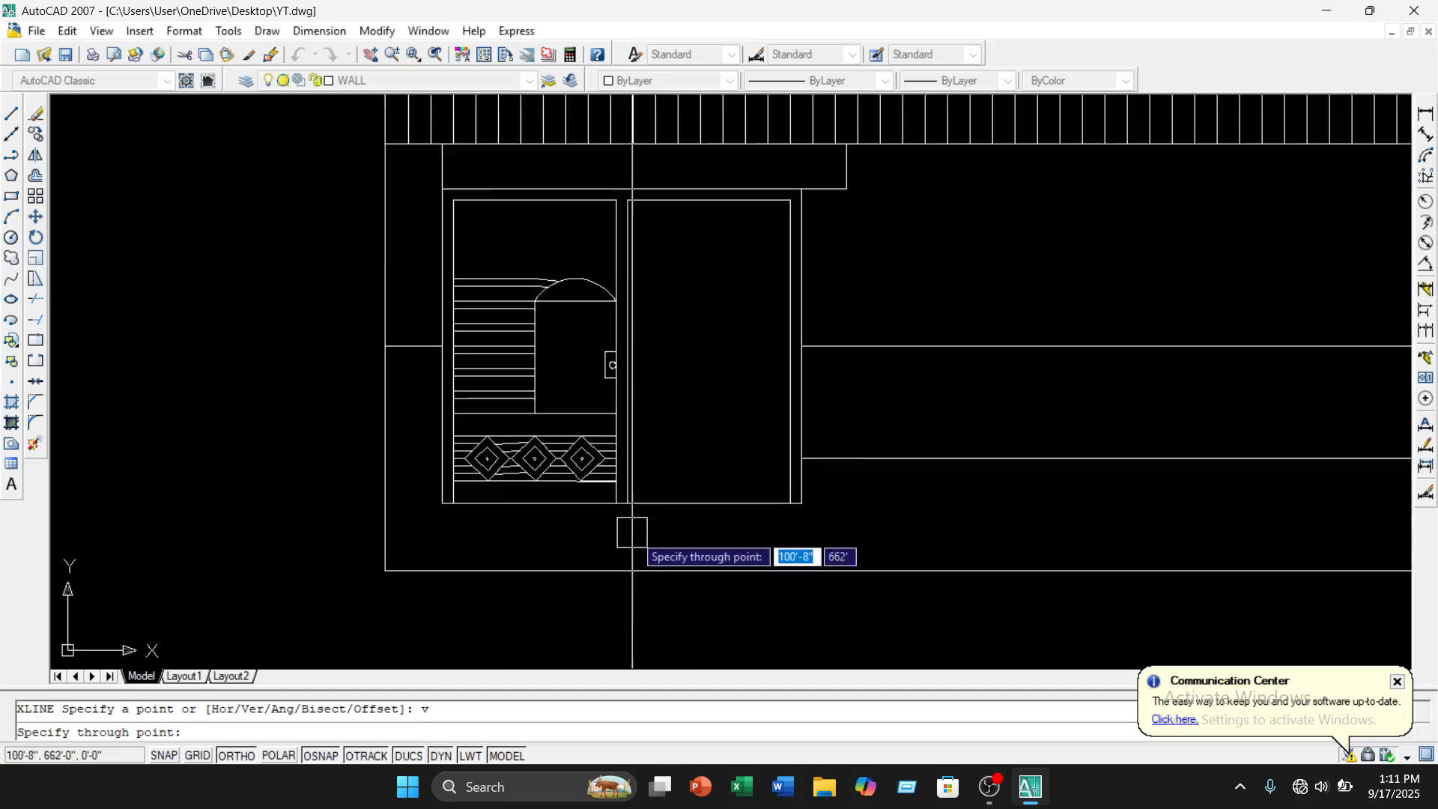
scroll(611, 468, down, 3)
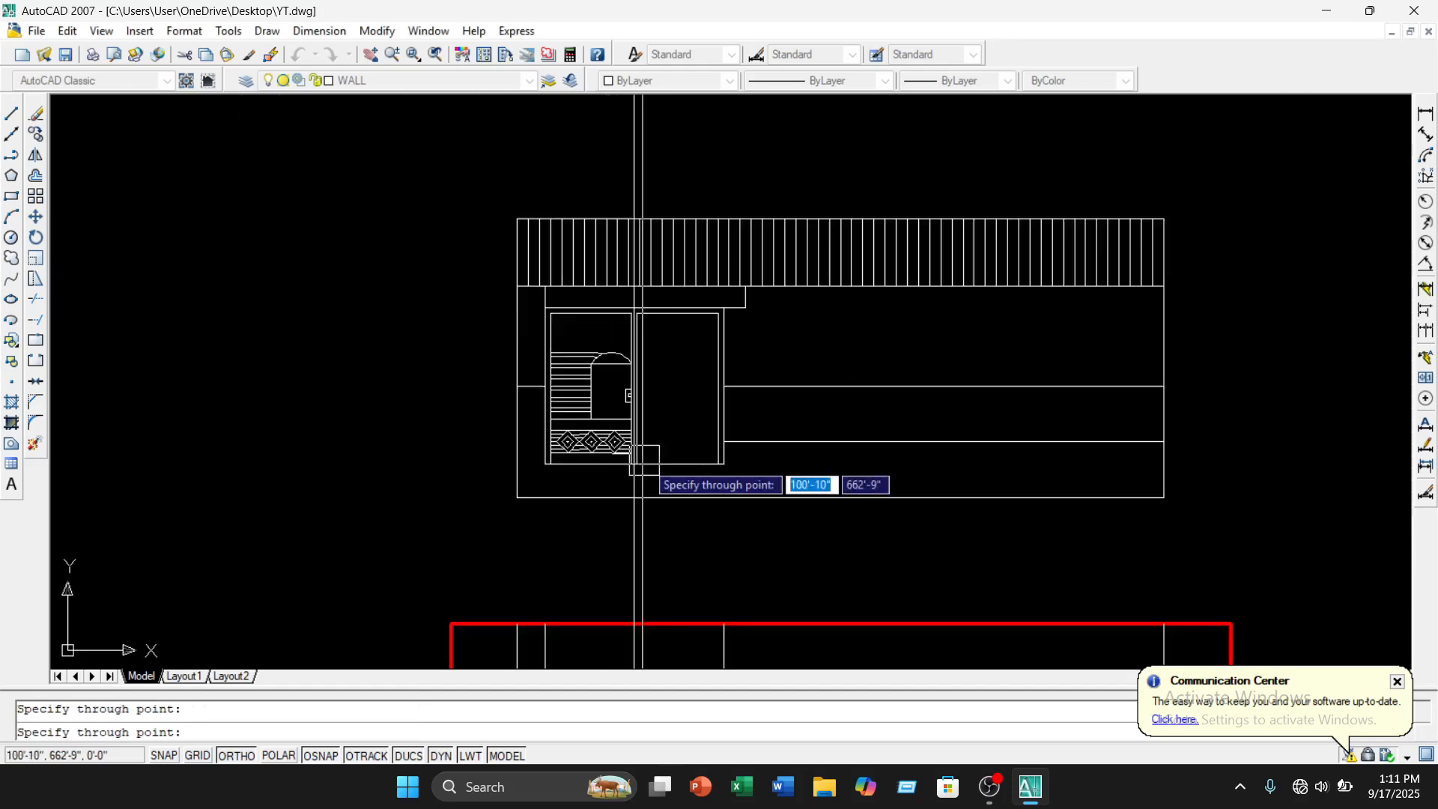
scroll(687, 495, down, 2)
key(Escape)
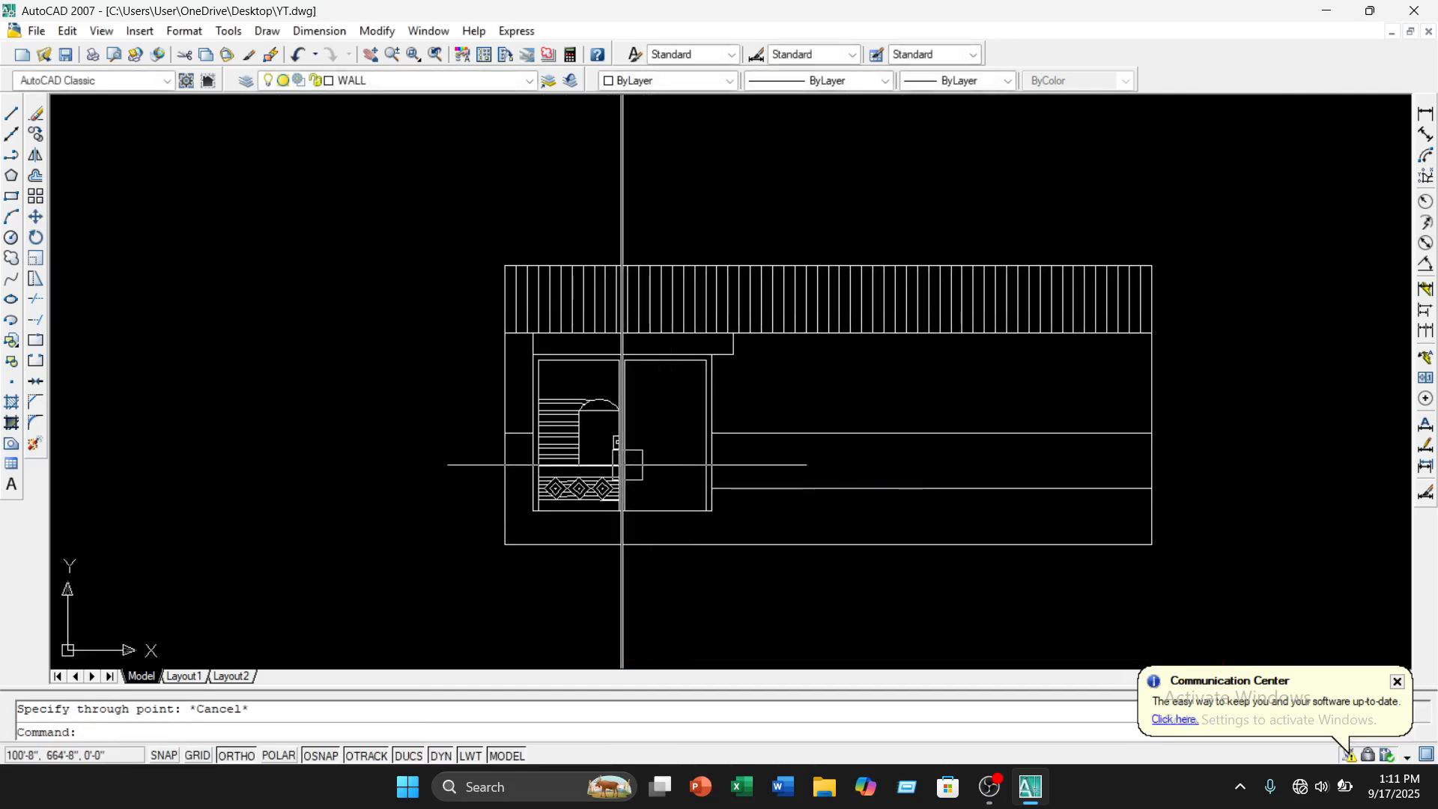
Mirror the left leaf's arch, slats, diamond band and handle about the vertical centre line onto the right leaf, keeping the originals
scroll(608, 457, up, 5)
middle_drag(618, 275, 618, 256)
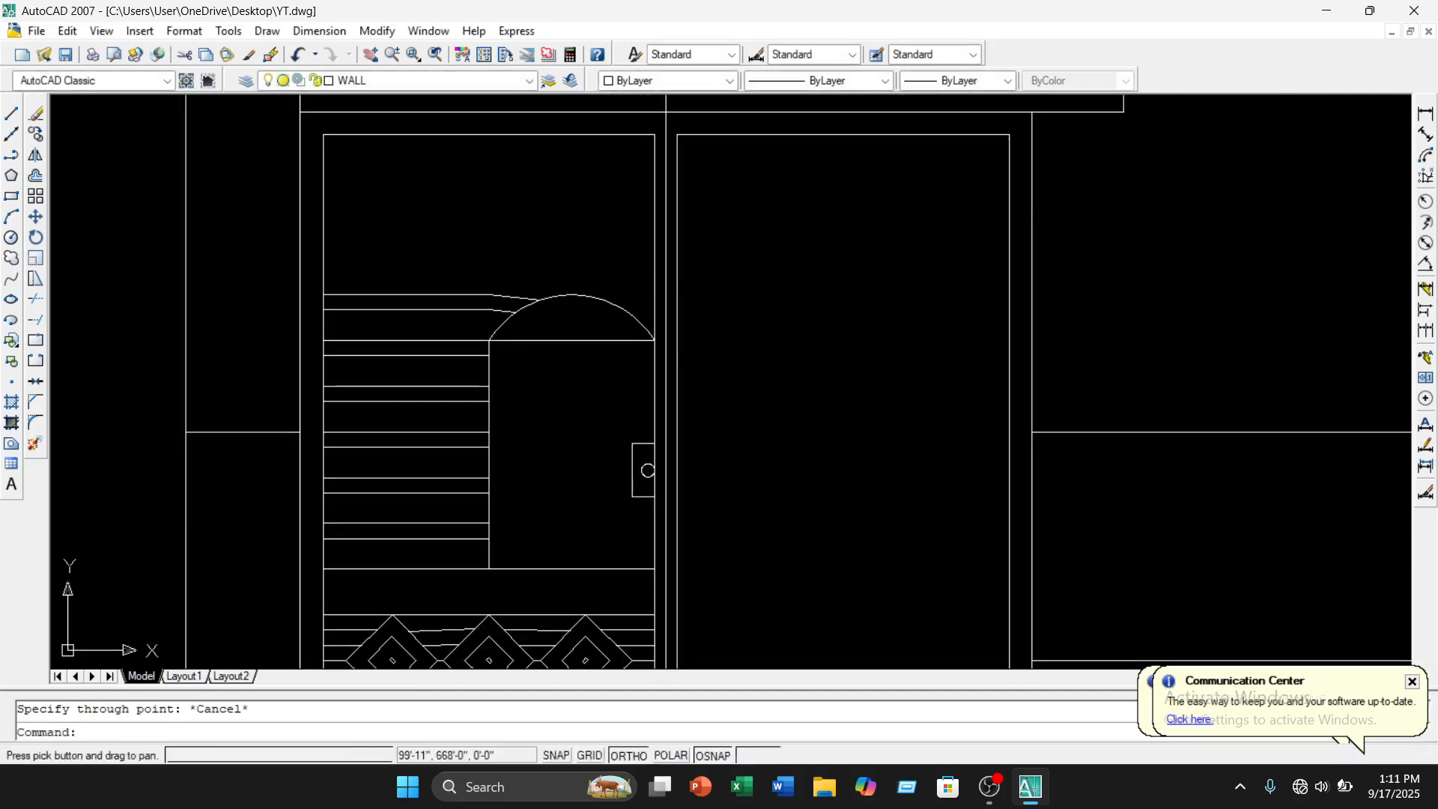
click(614, 241)
middle_drag(490, 511, 508, 372)
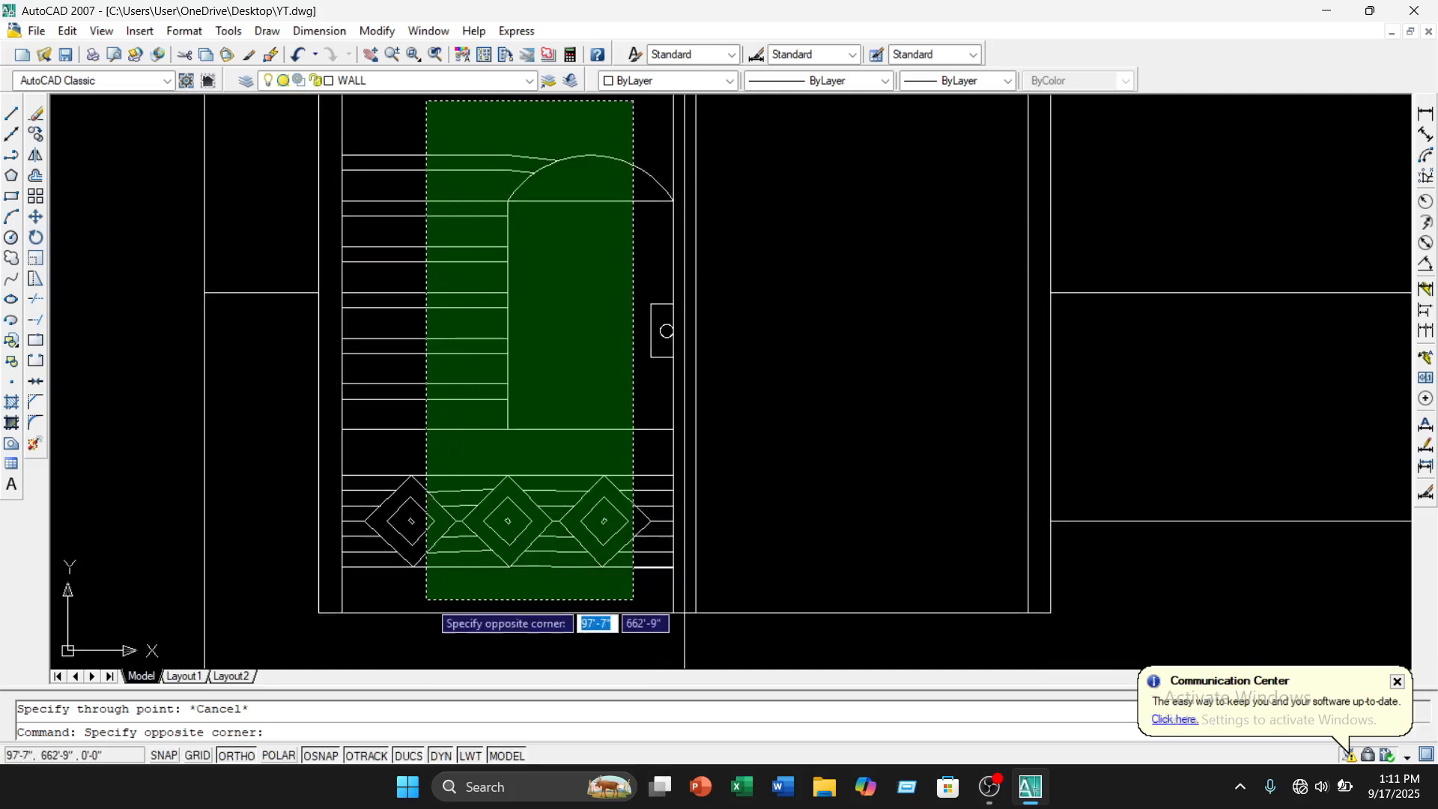
click(425, 565)
scroll(675, 328, up, 3)
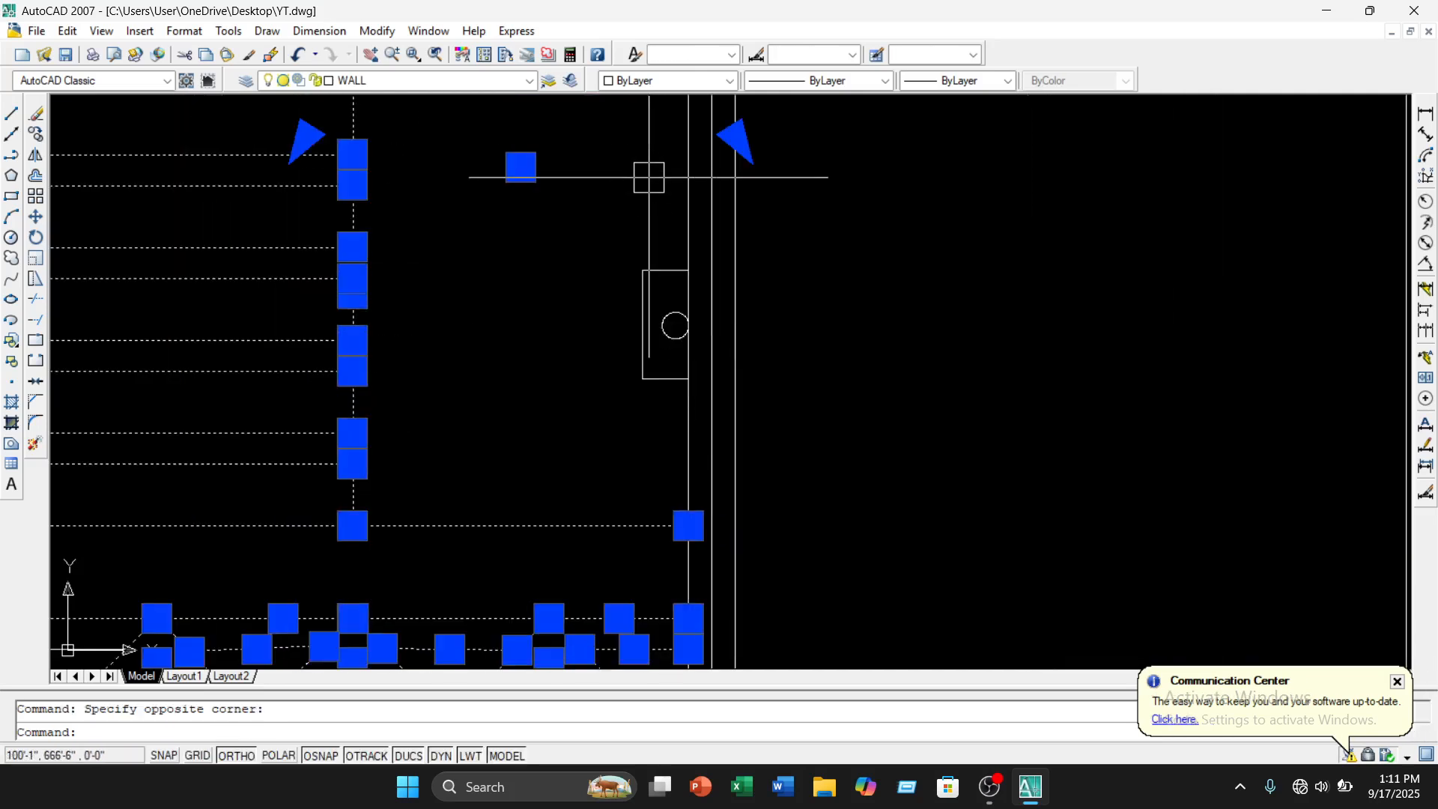
click(611, 421)
scroll(678, 324, up, 3)
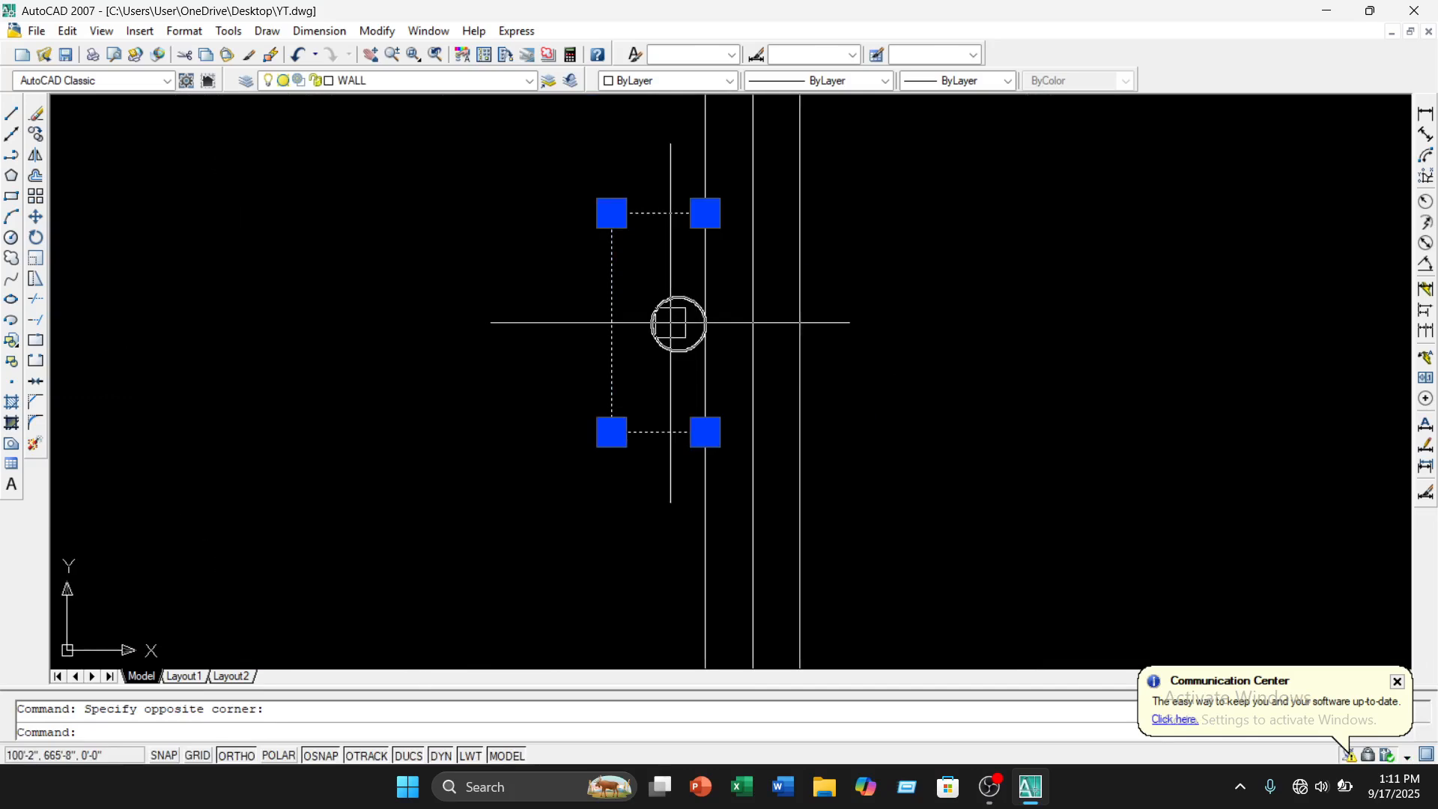
scroll(659, 317, down, 5)
middle_drag(761, 331, 711, 406)
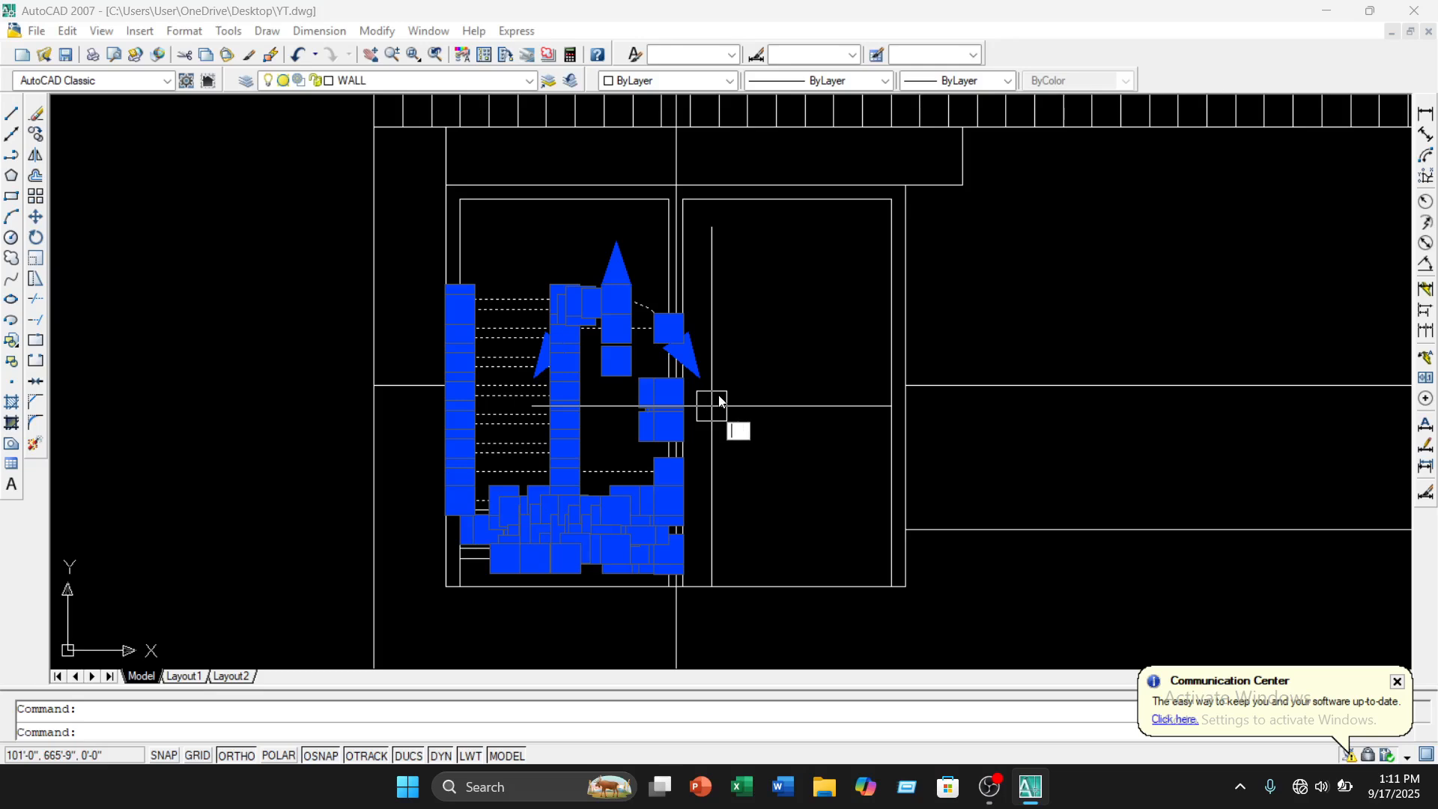
scroll(719, 401, up, 6)
scroll(556, 408, down, 2)
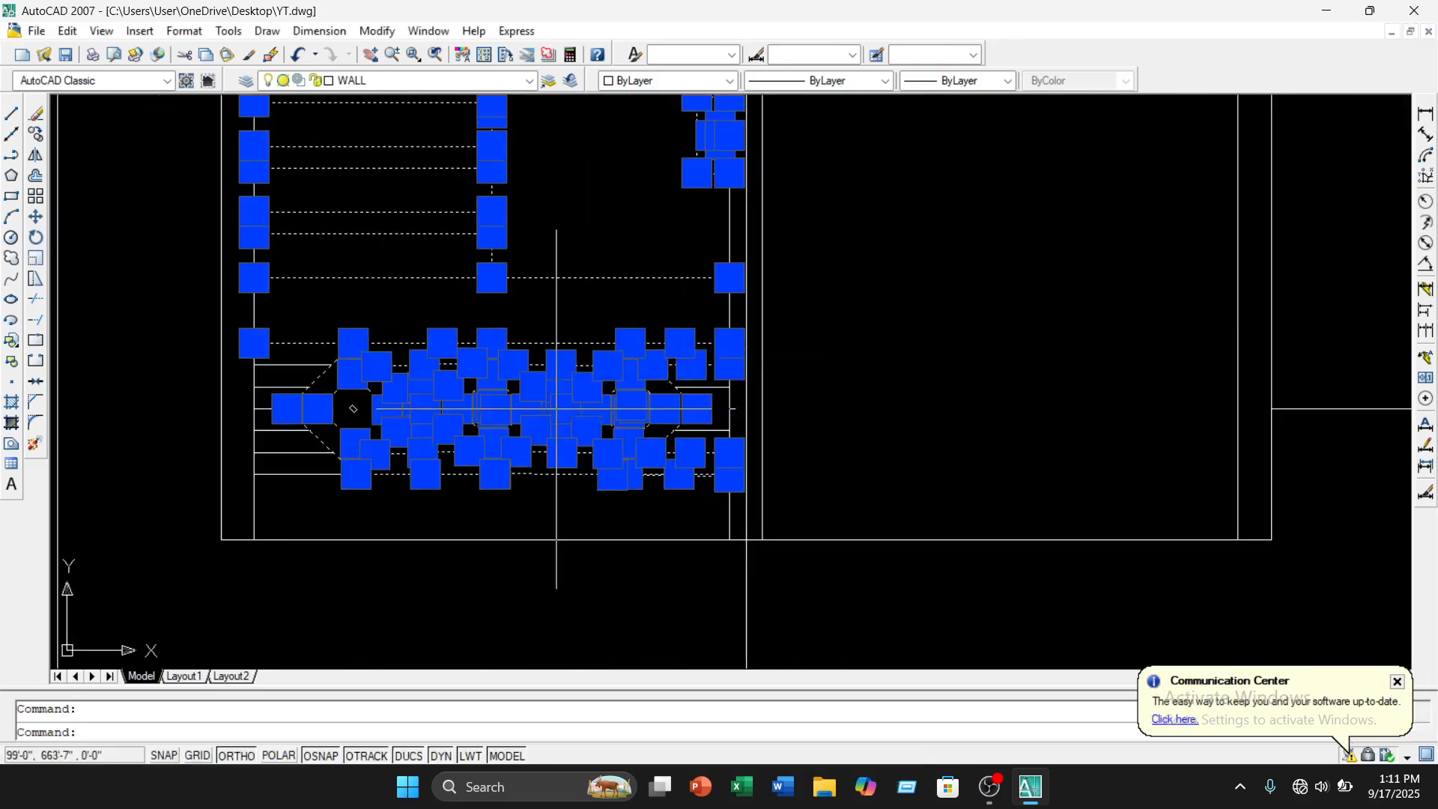
scroll(556, 408, up, 4)
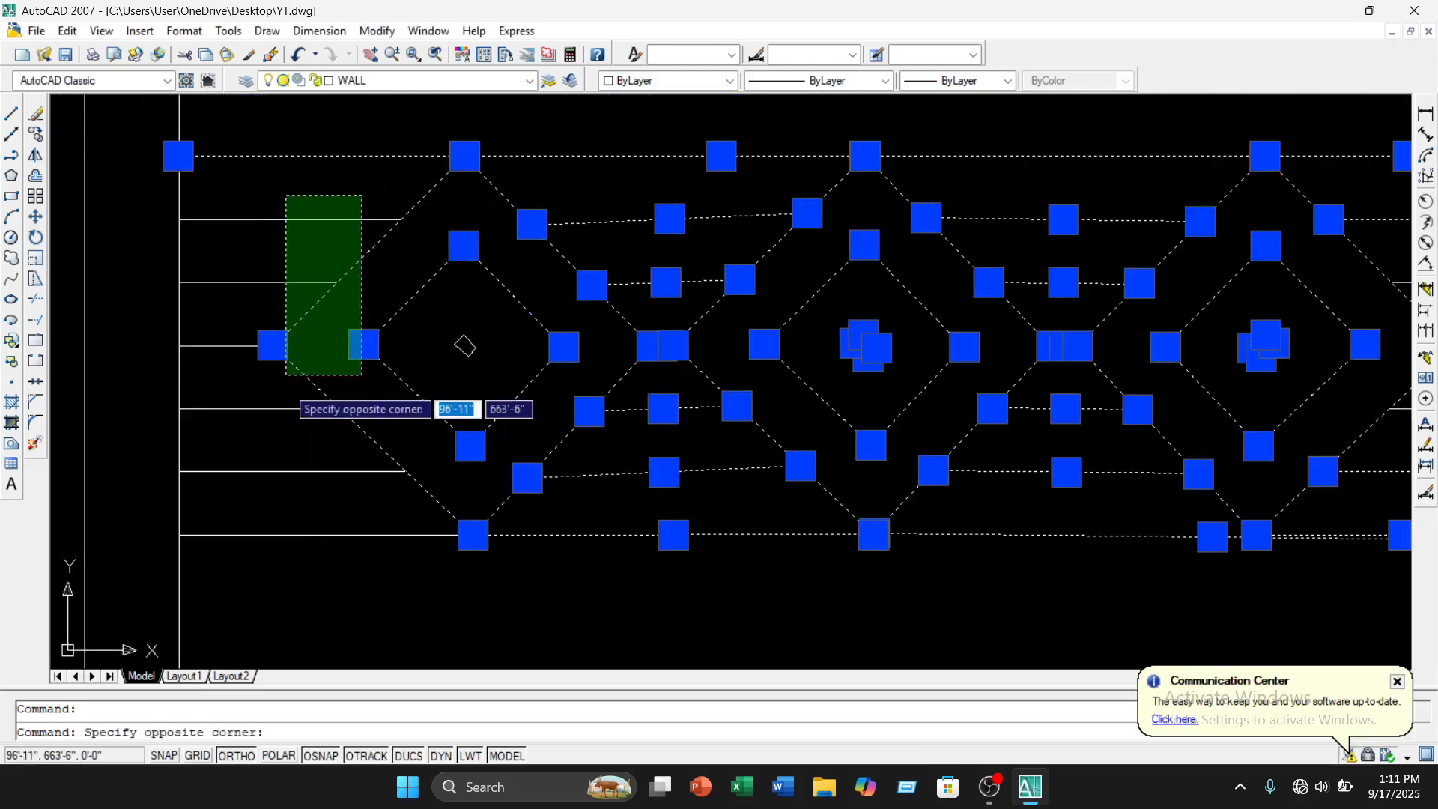
click(227, 554)
scroll(292, 517, down, 3)
scroll(749, 435, up, 5)
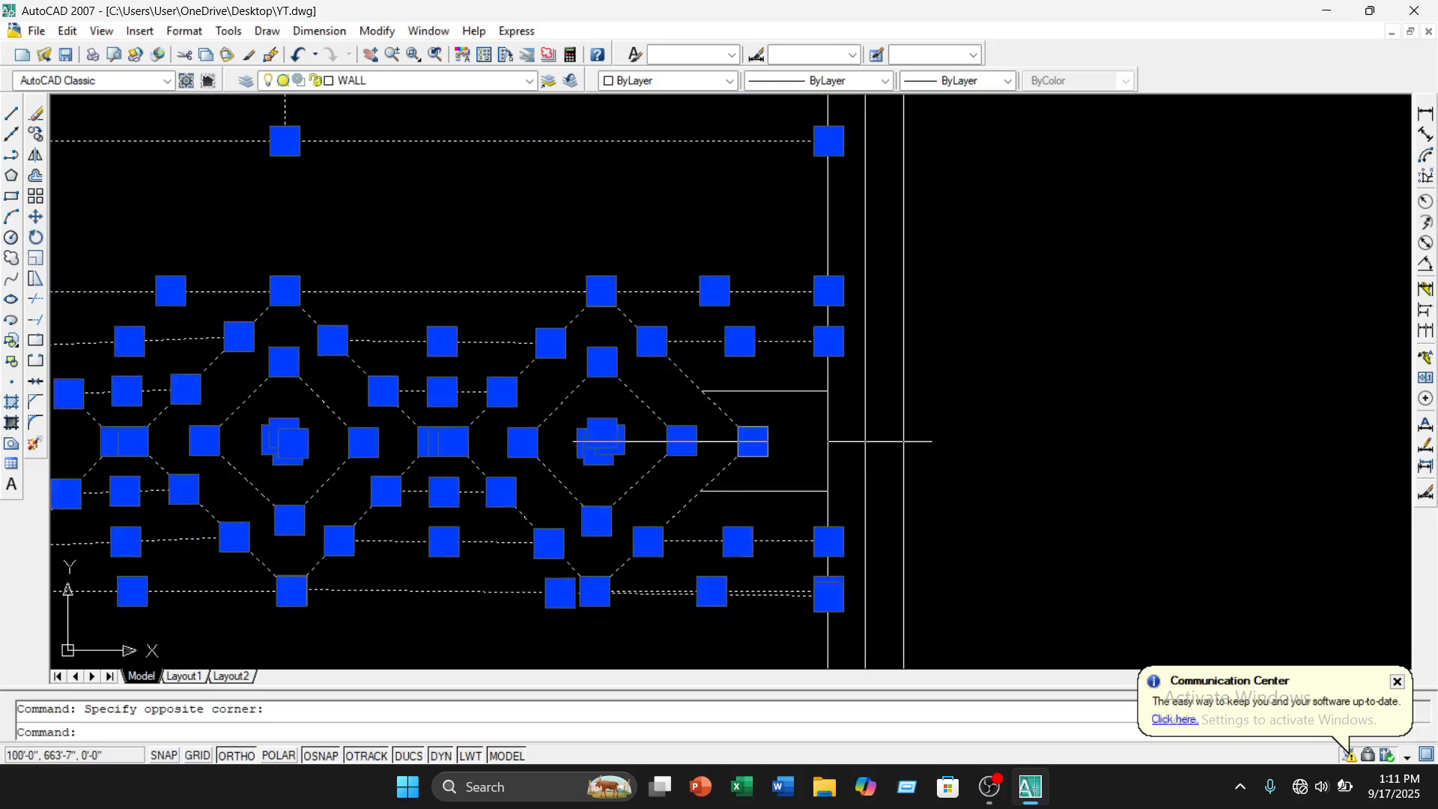
click(822, 330)
click(731, 584)
scroll(730, 585, down, 5)
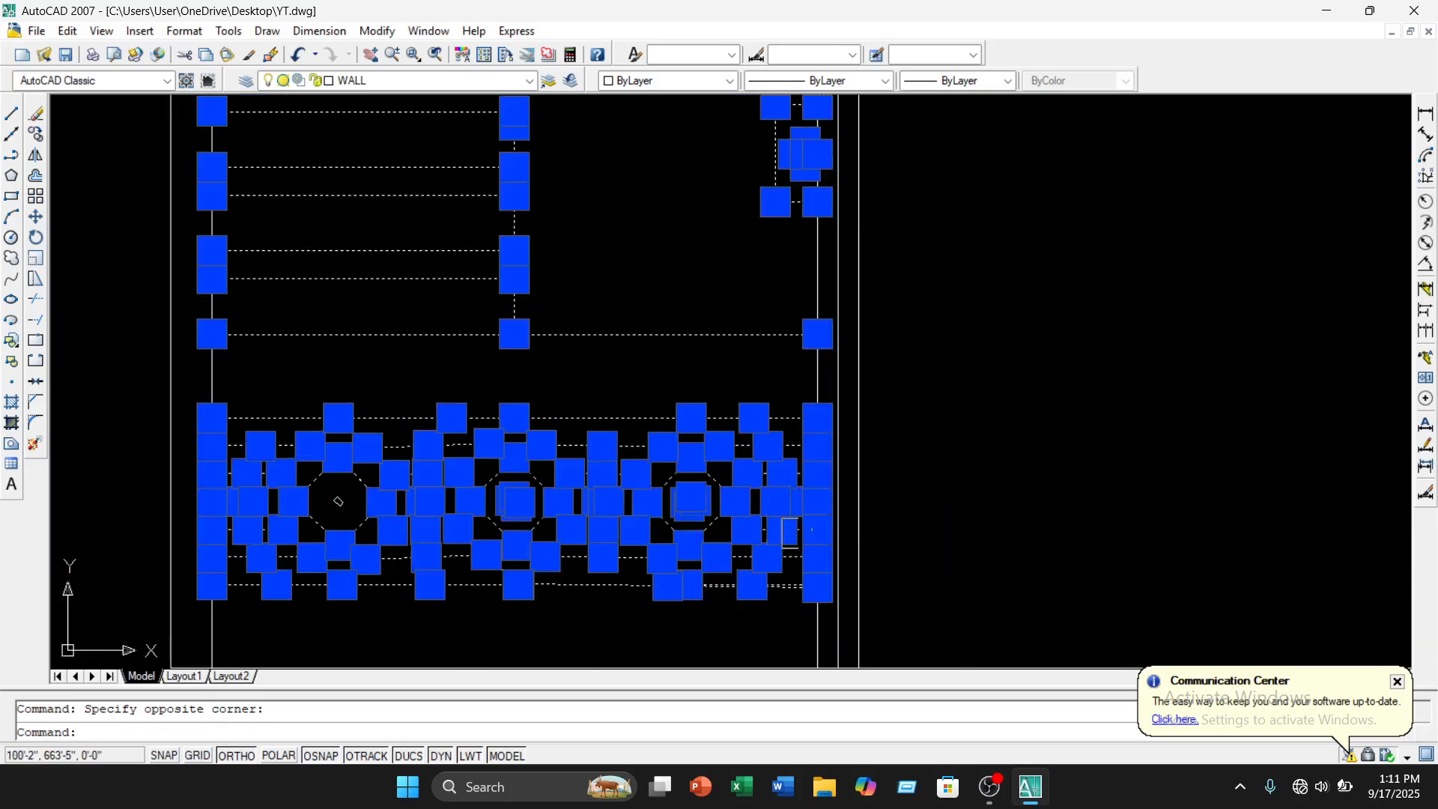
scroll(967, 509, up, 4)
scroll(953, 519, down, 2)
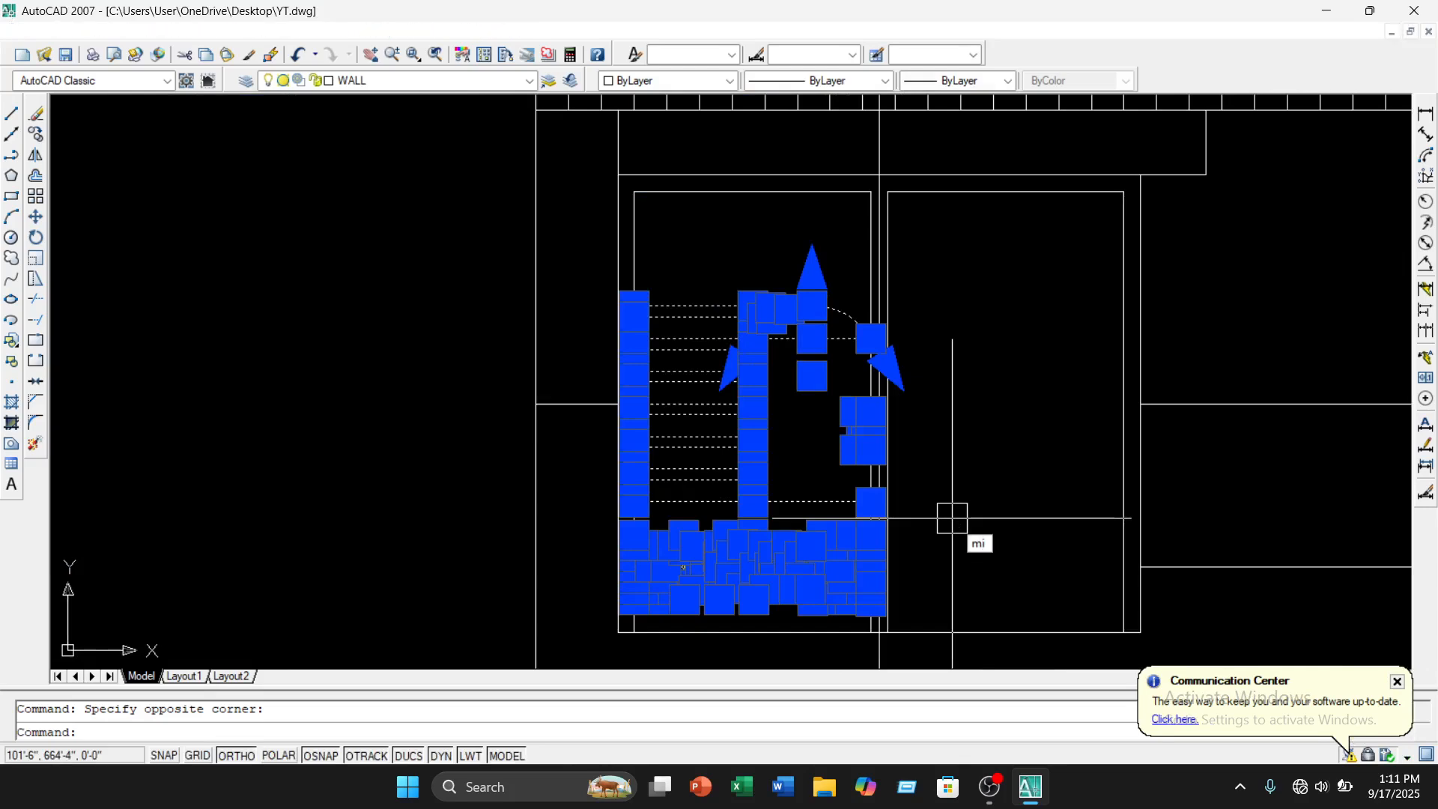
text(mi)
key(Return)
scroll(786, 337, down, 2)
scroll(737, 470, up, 3)
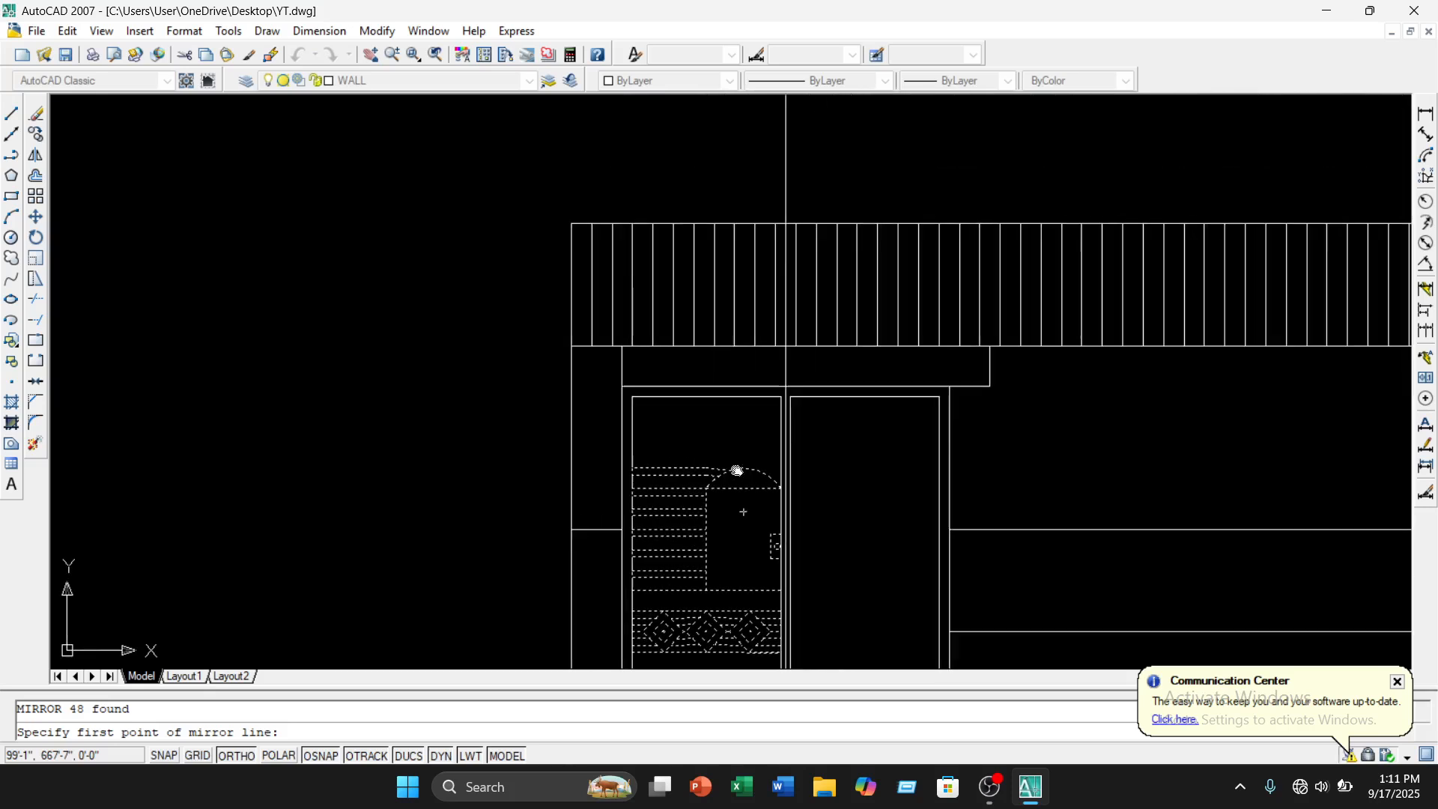
scroll(796, 382, up, 3)
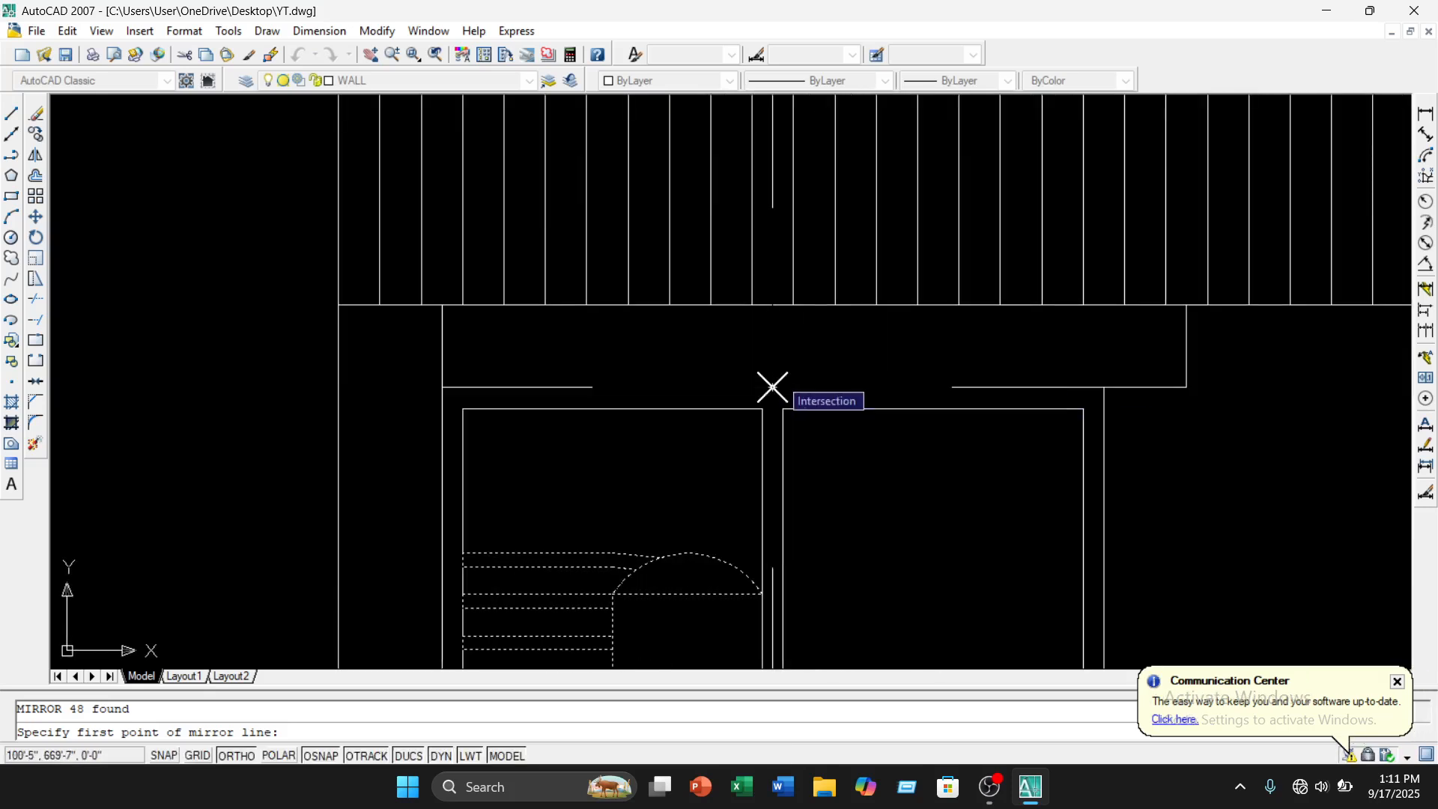
click(772, 386)
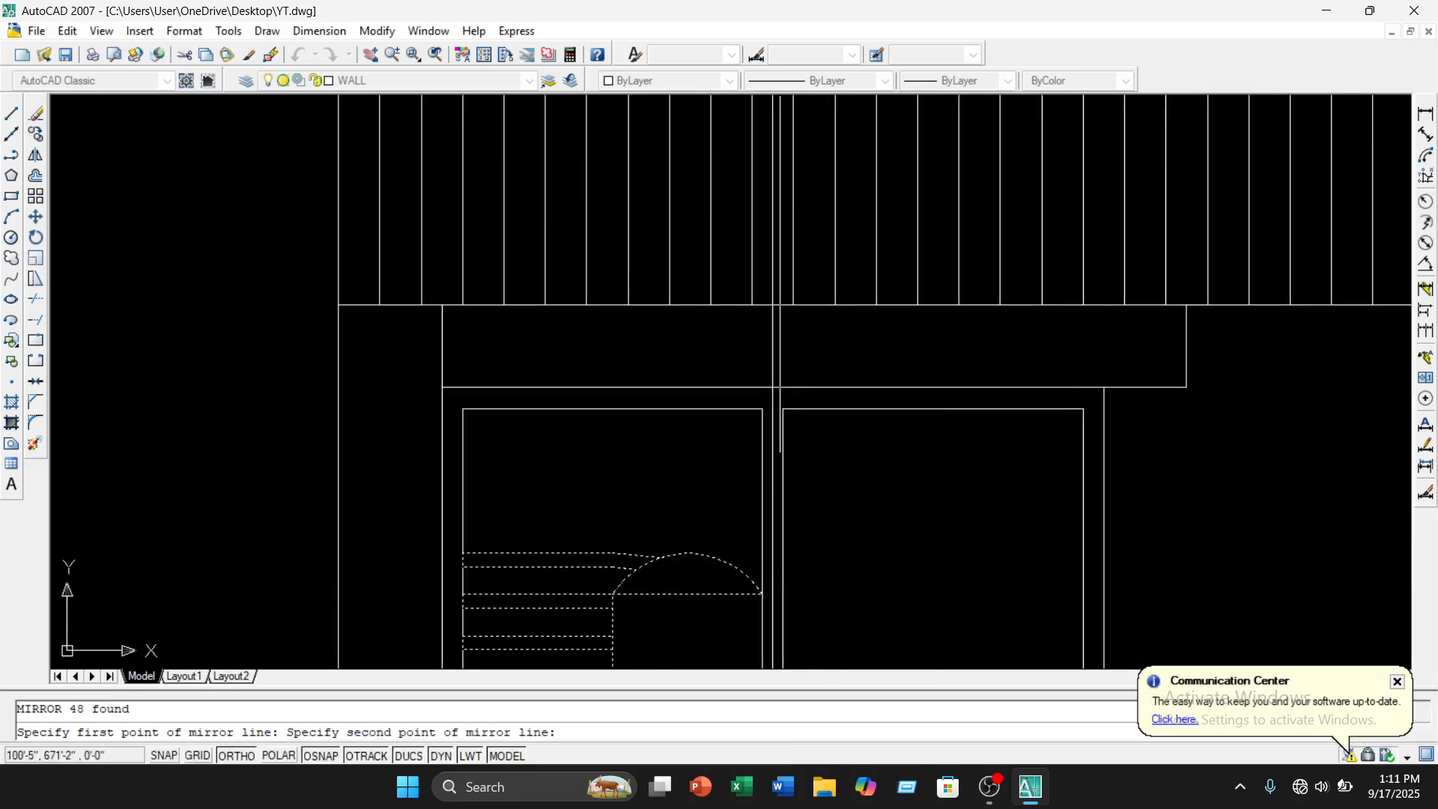
click(773, 243)
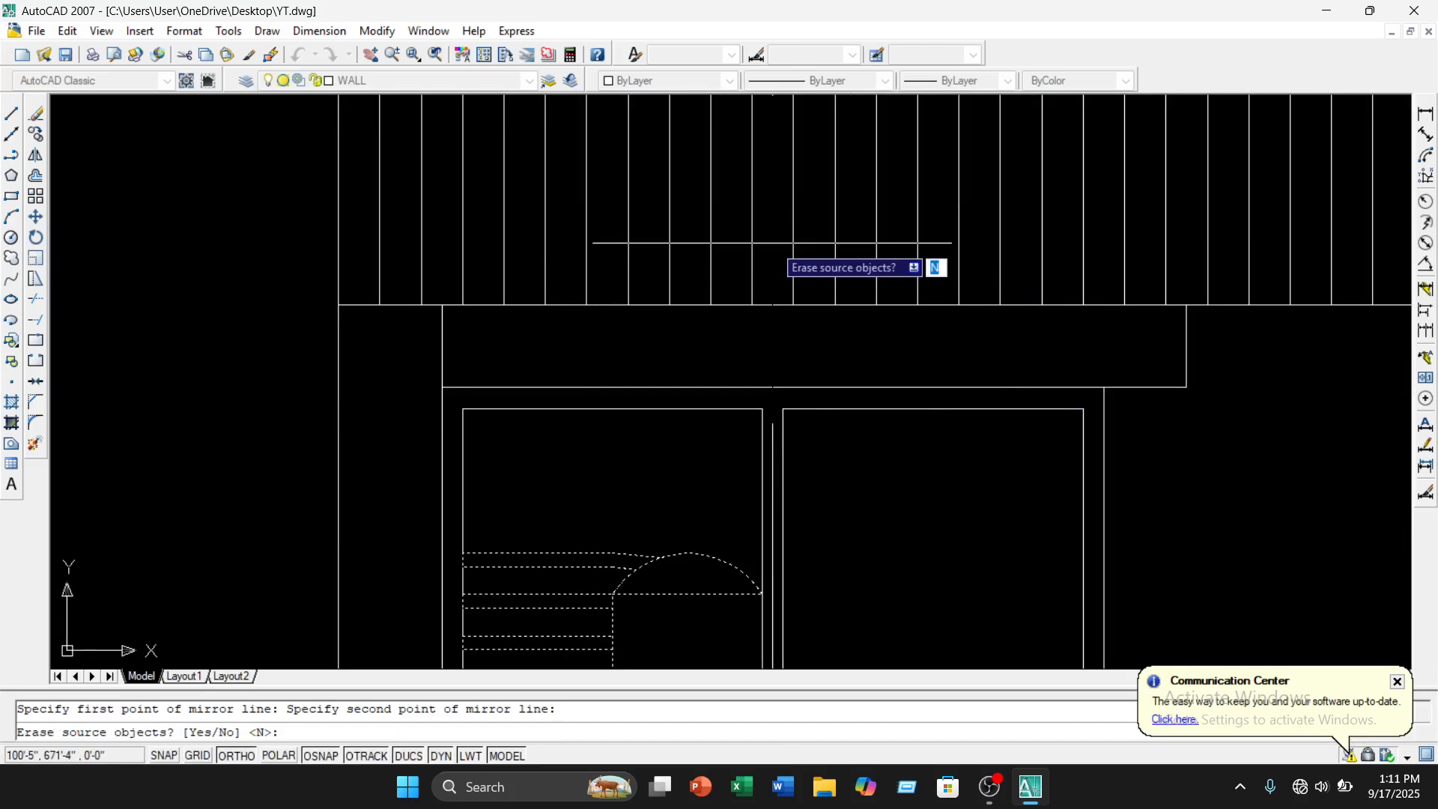
key(Return)
scroll(772, 243, down, 4)
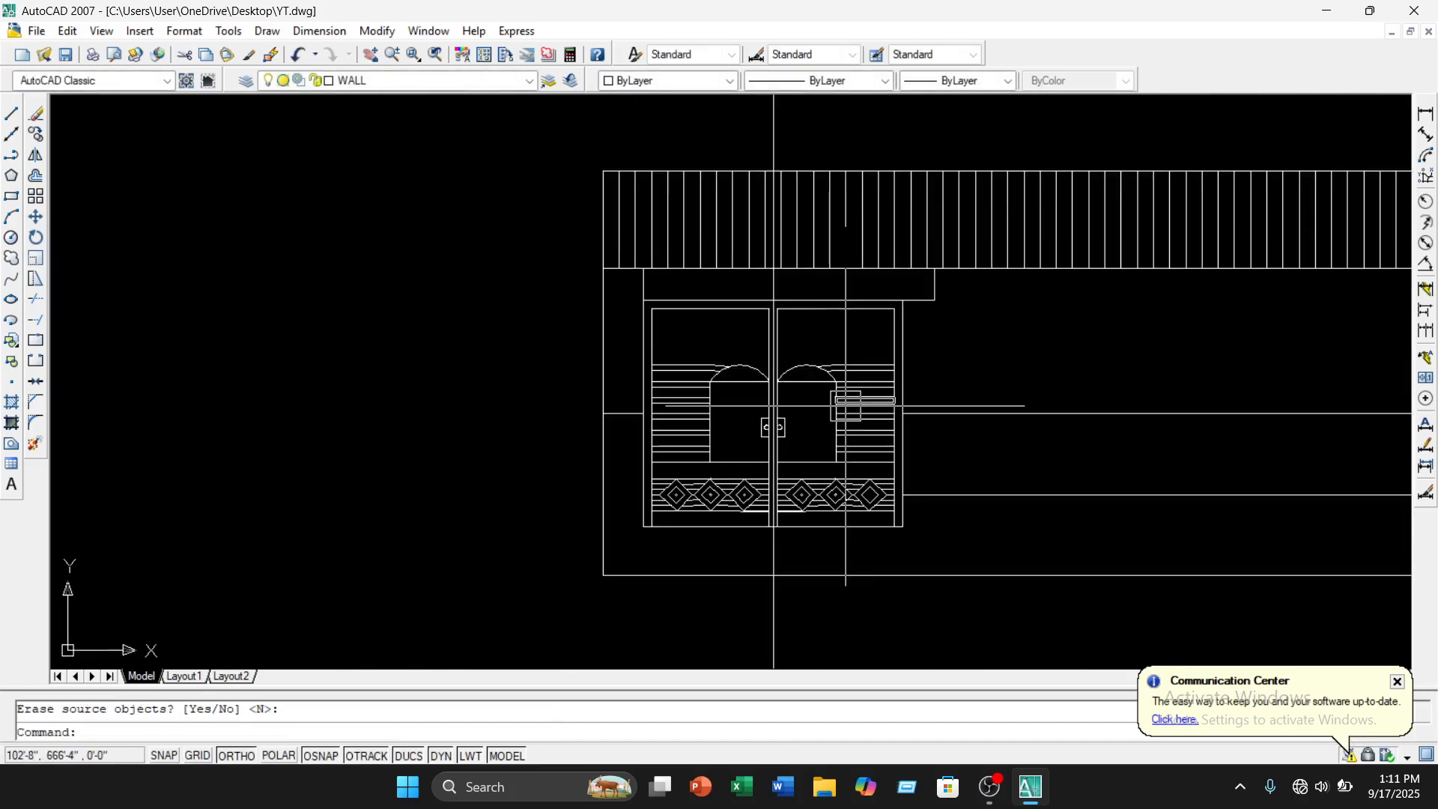
Erase the vertical construction line running between the two door leaves
scroll(846, 405, up, 3)
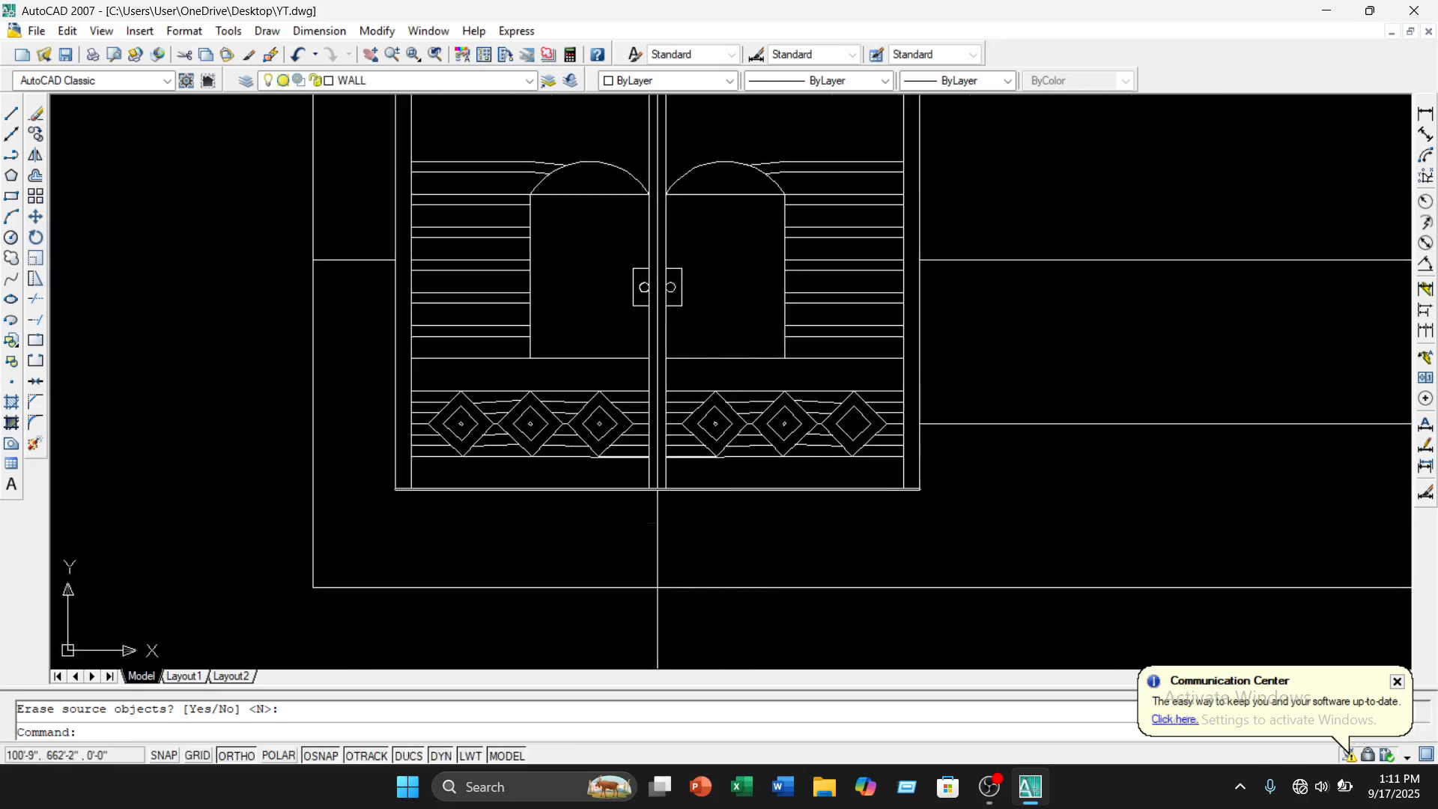
click(653, 537)
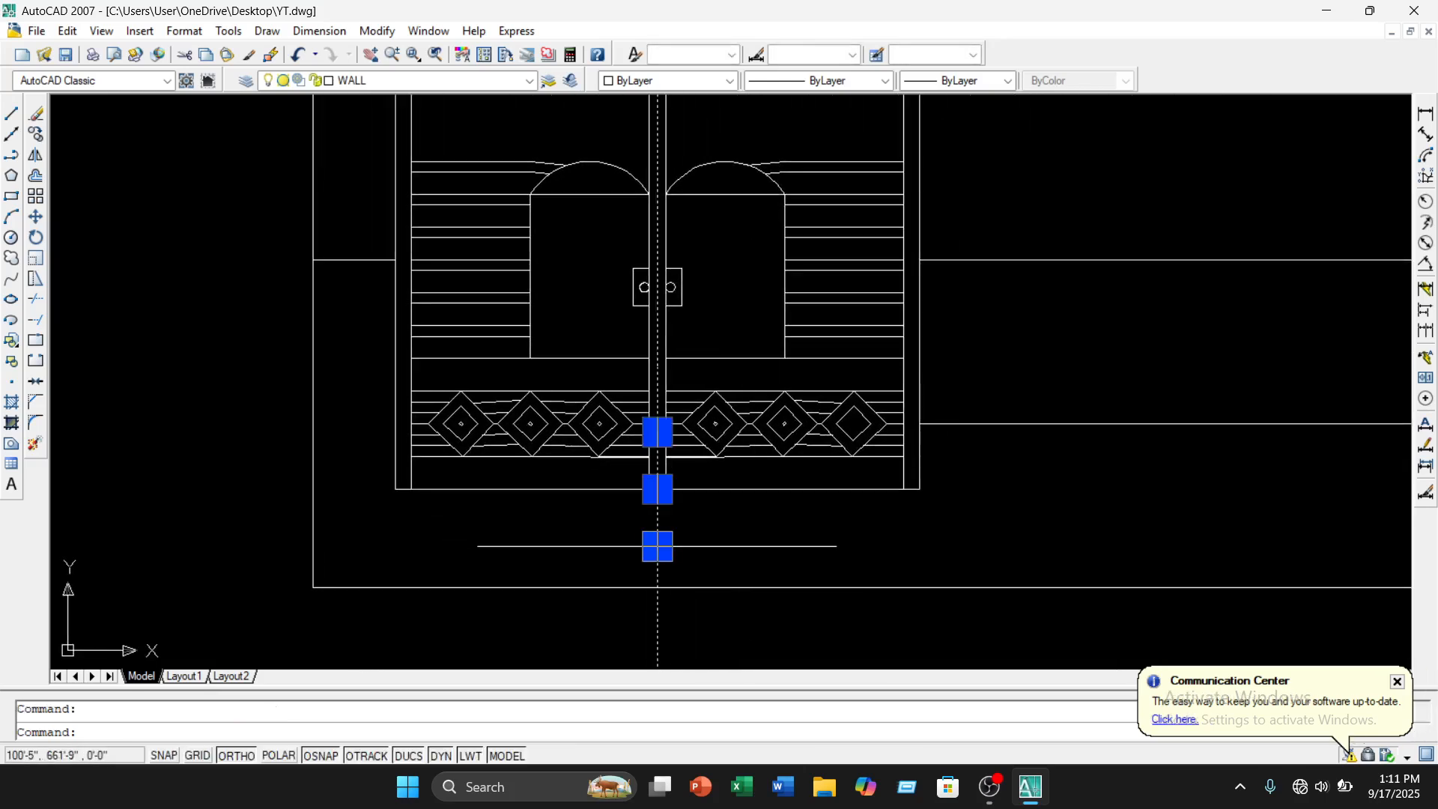
click(36, 111)
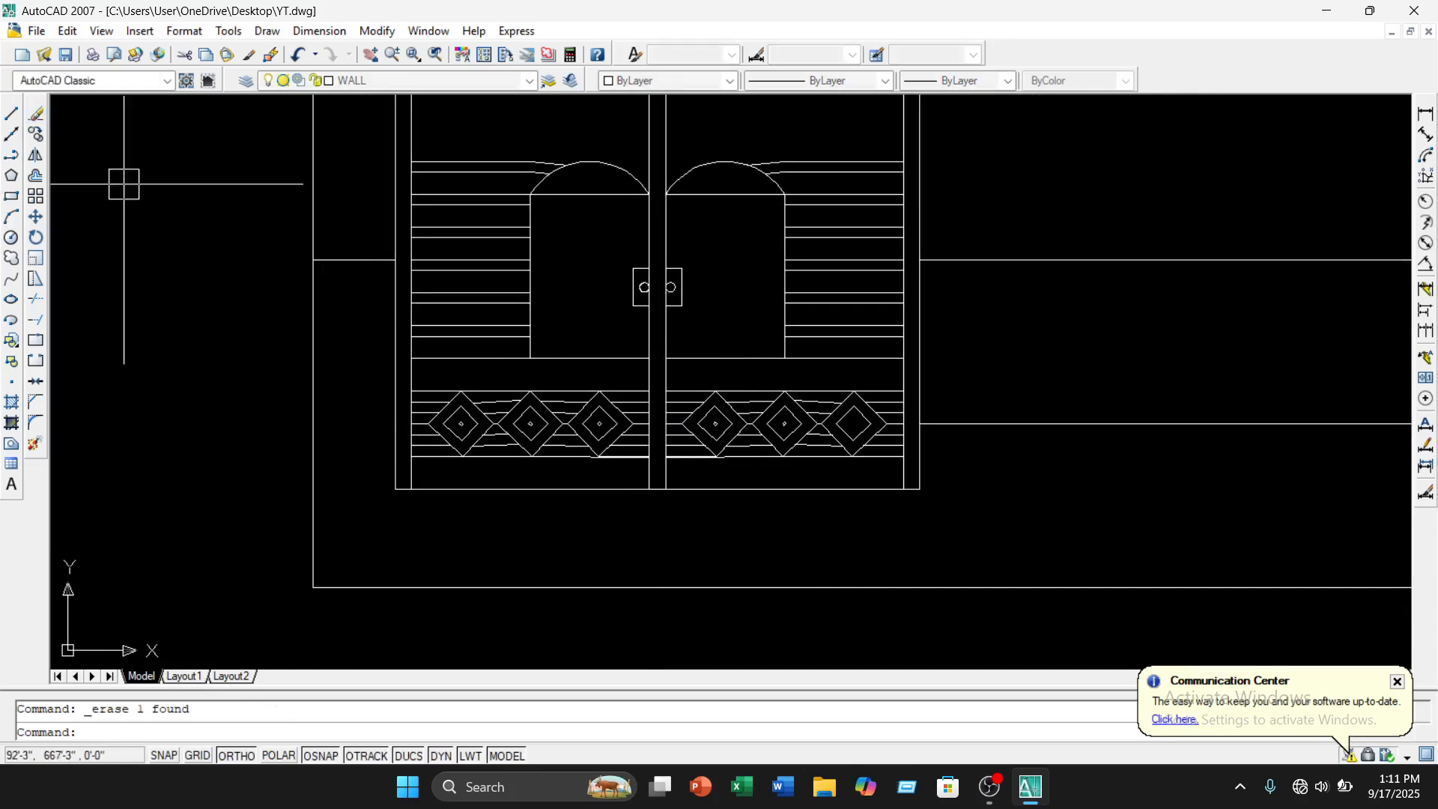
Offset the inner diamond of the right leaf's outermost motif 2 inches inward to add its small centre diamond
scroll(599, 309, down, 4)
middle_drag(599, 309, 608, 370)
scroll(636, 227, up, 3)
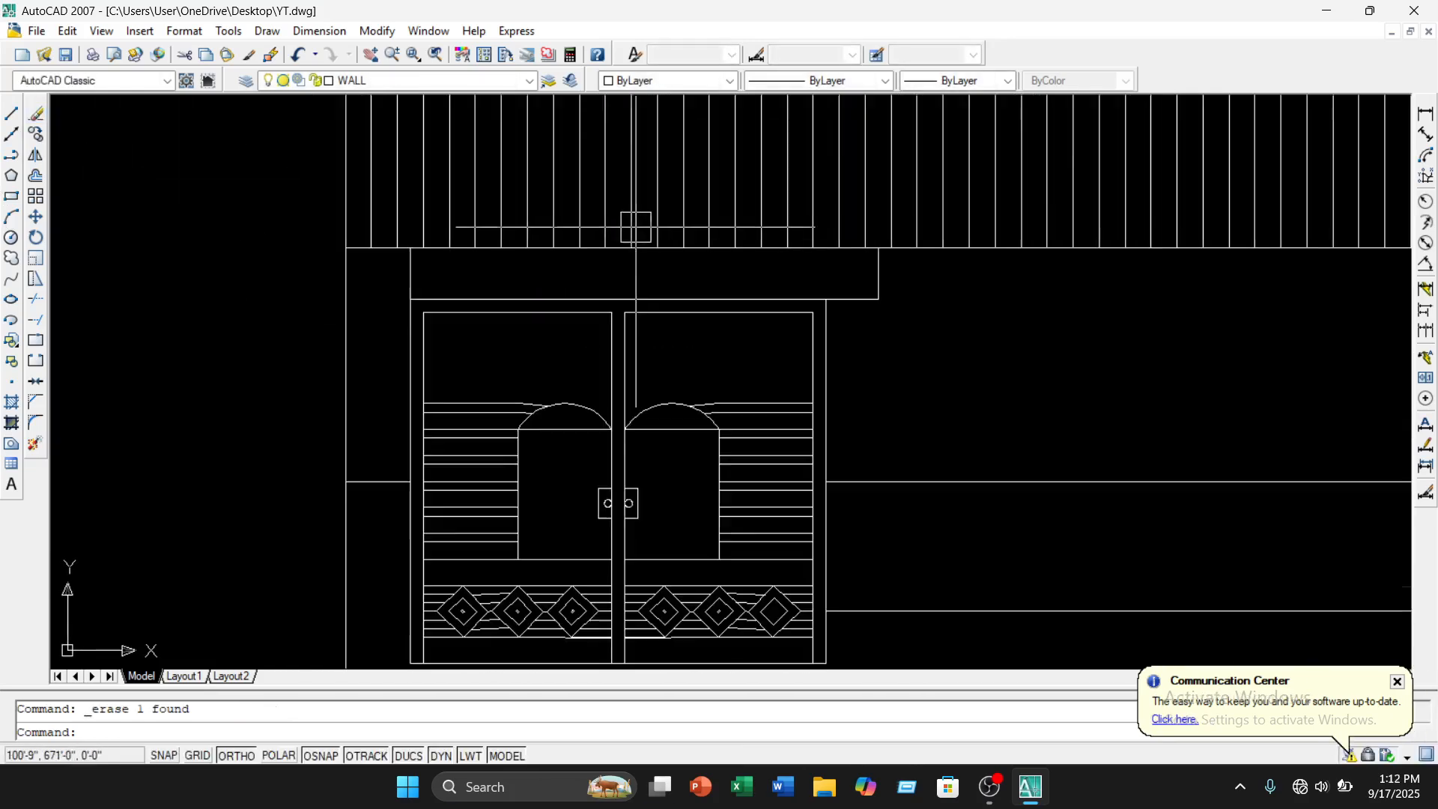
scroll(681, 341, down, 1)
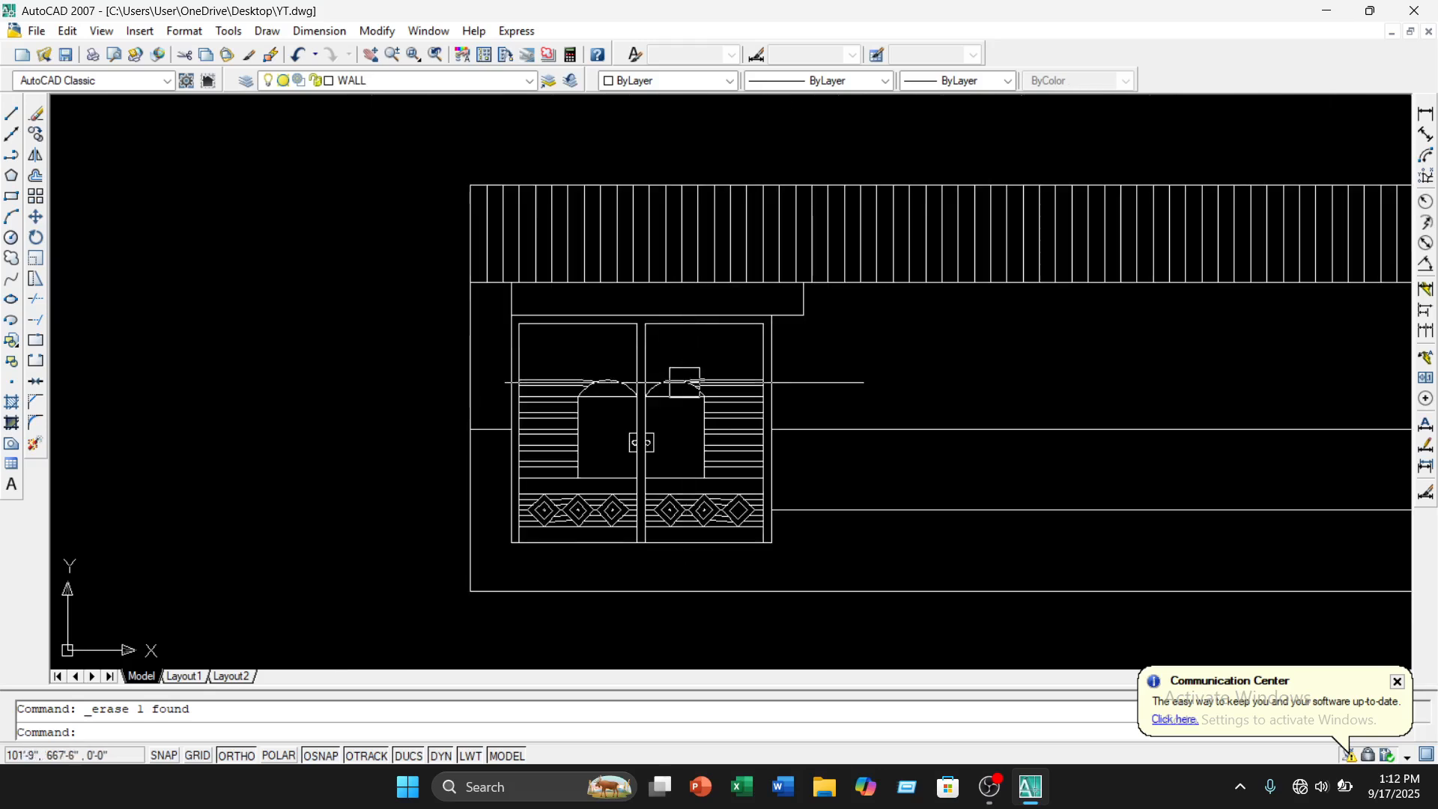
middle_drag(649, 442, 629, 394)
scroll(629, 393, up, 6)
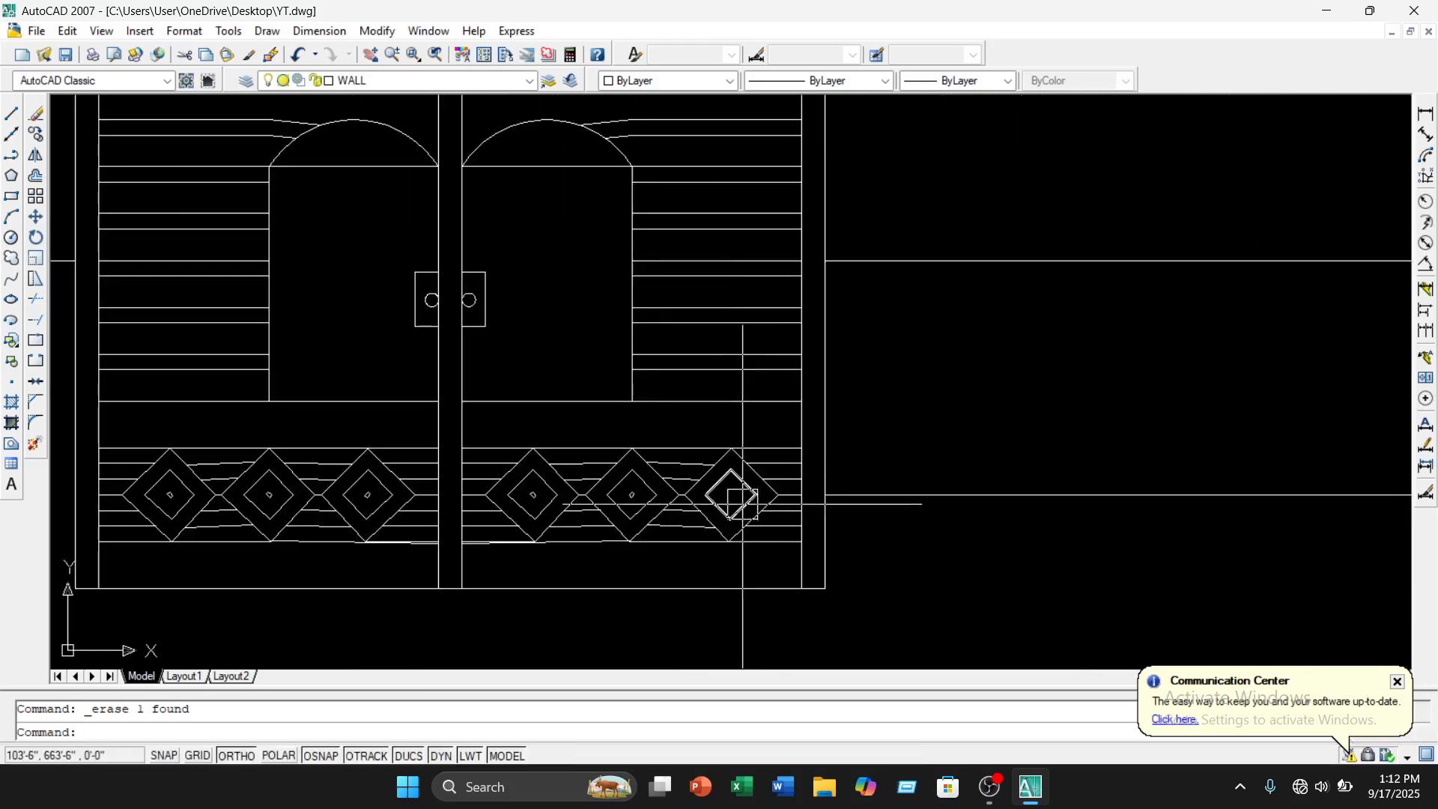
scroll(749, 502, down, 3)
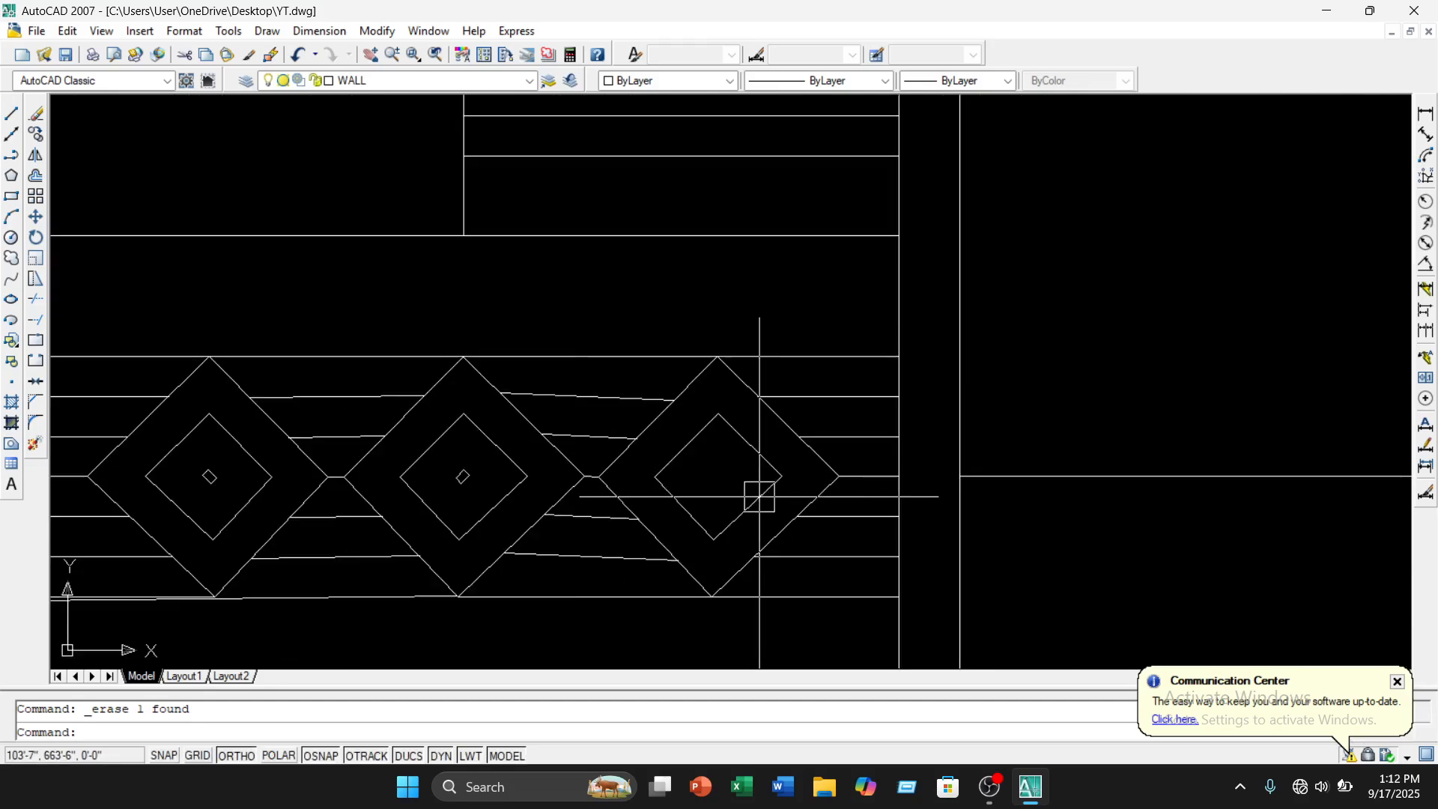
scroll(761, 491, up, 1)
text(o)
key(Return)
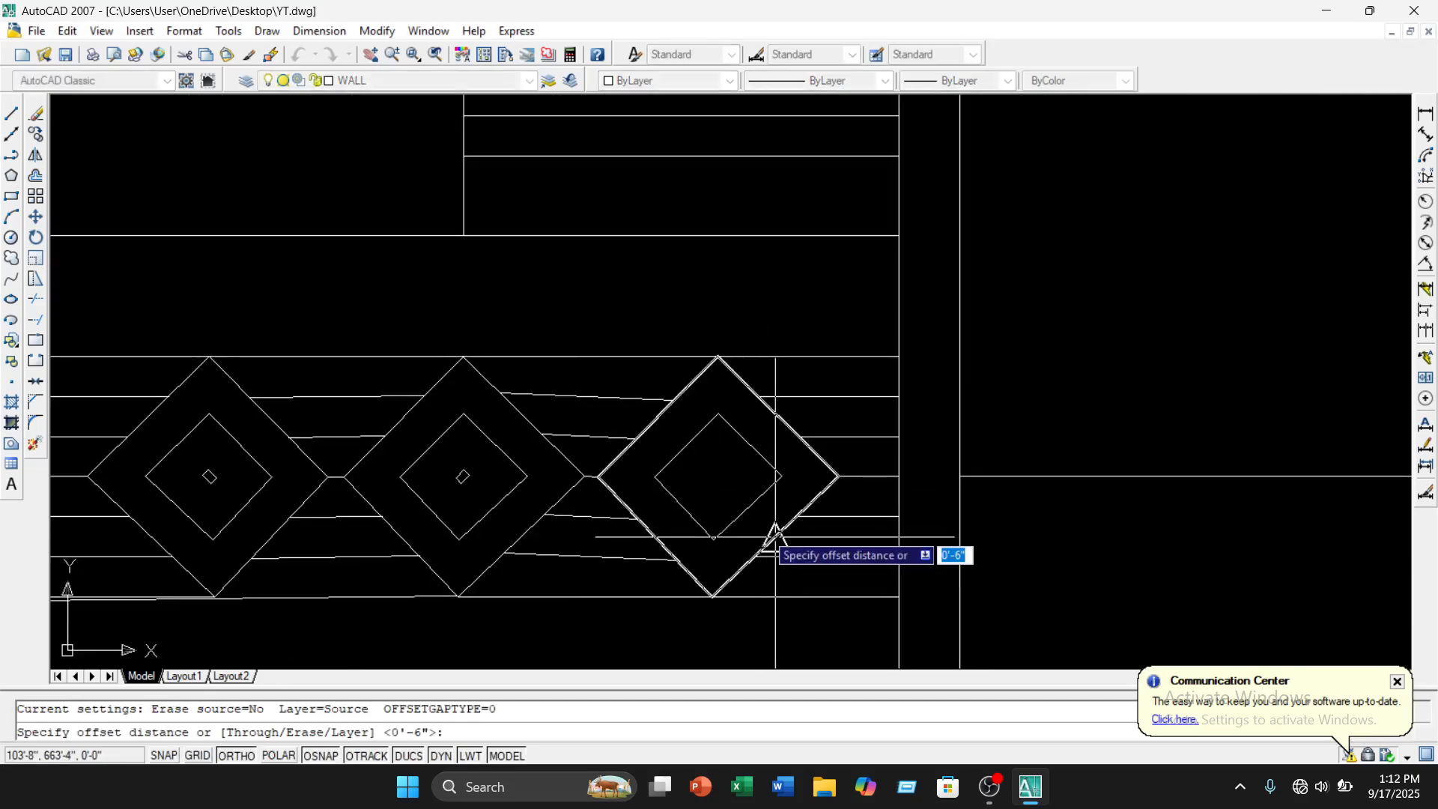
text(2)
key(Return)
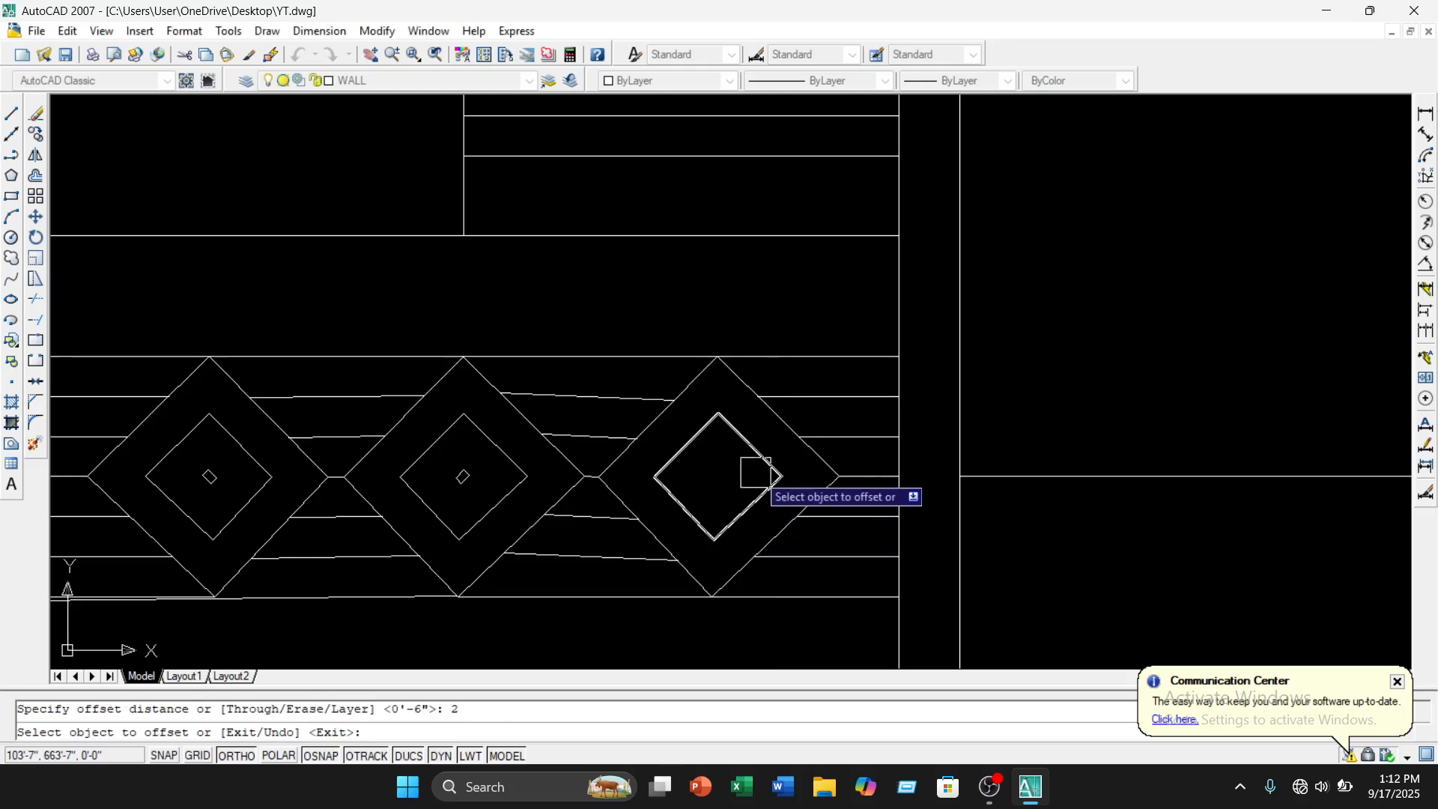
click(771, 466)
click(719, 477)
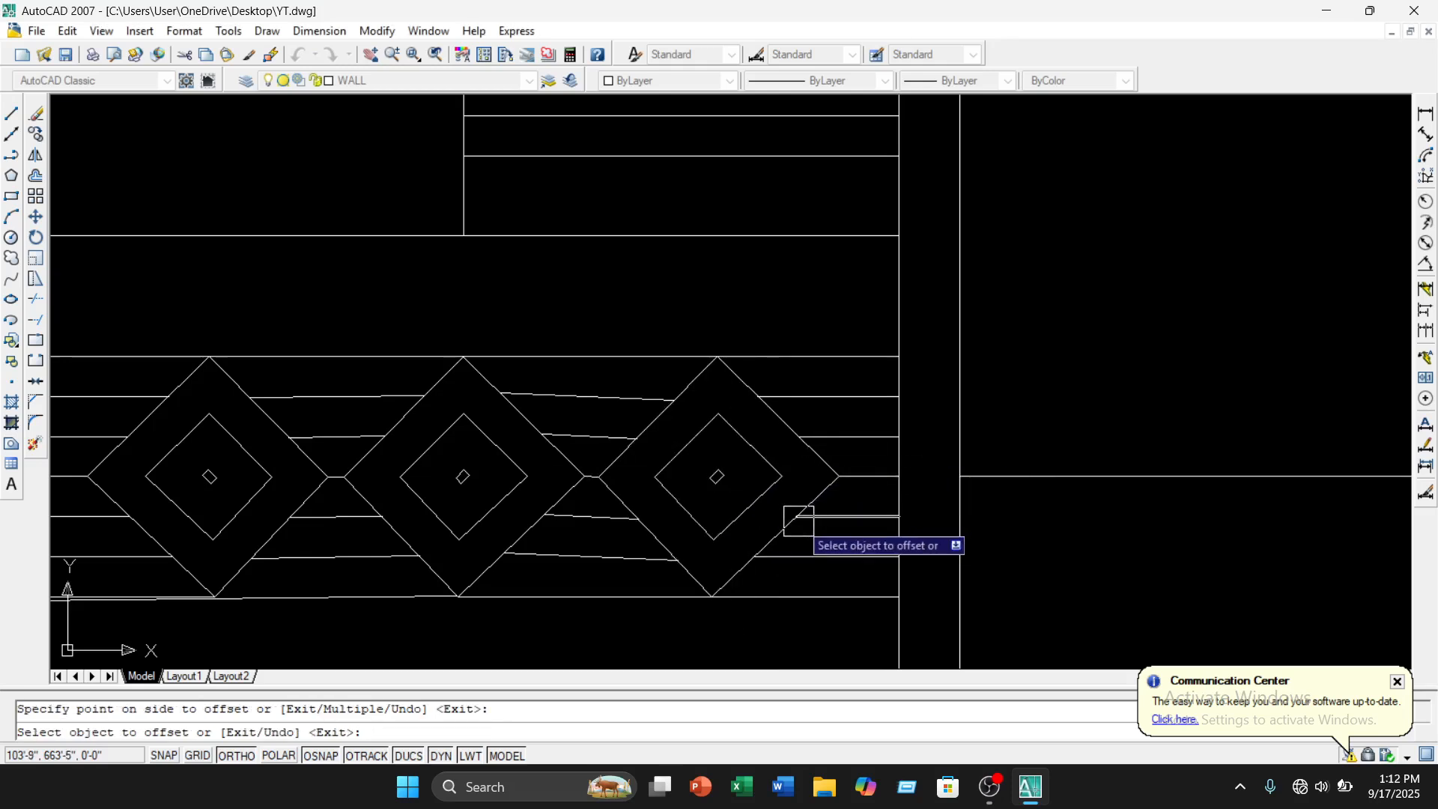
key(Escape)
scroll(861, 494, down, 4)
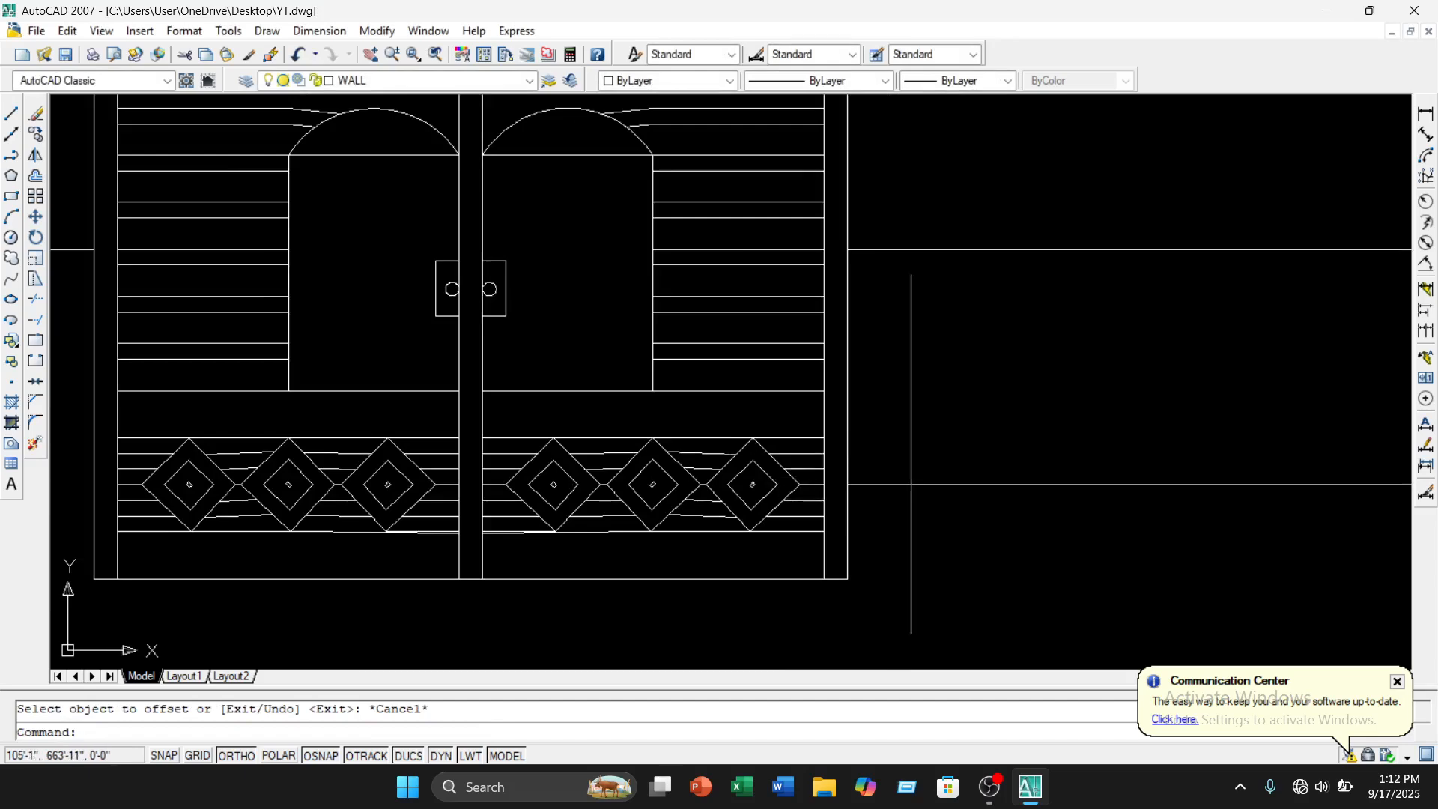
Offset the door frame's bottom line downward three times in succession at 3-inch spacing to form step lines
scroll(911, 485, down, 6)
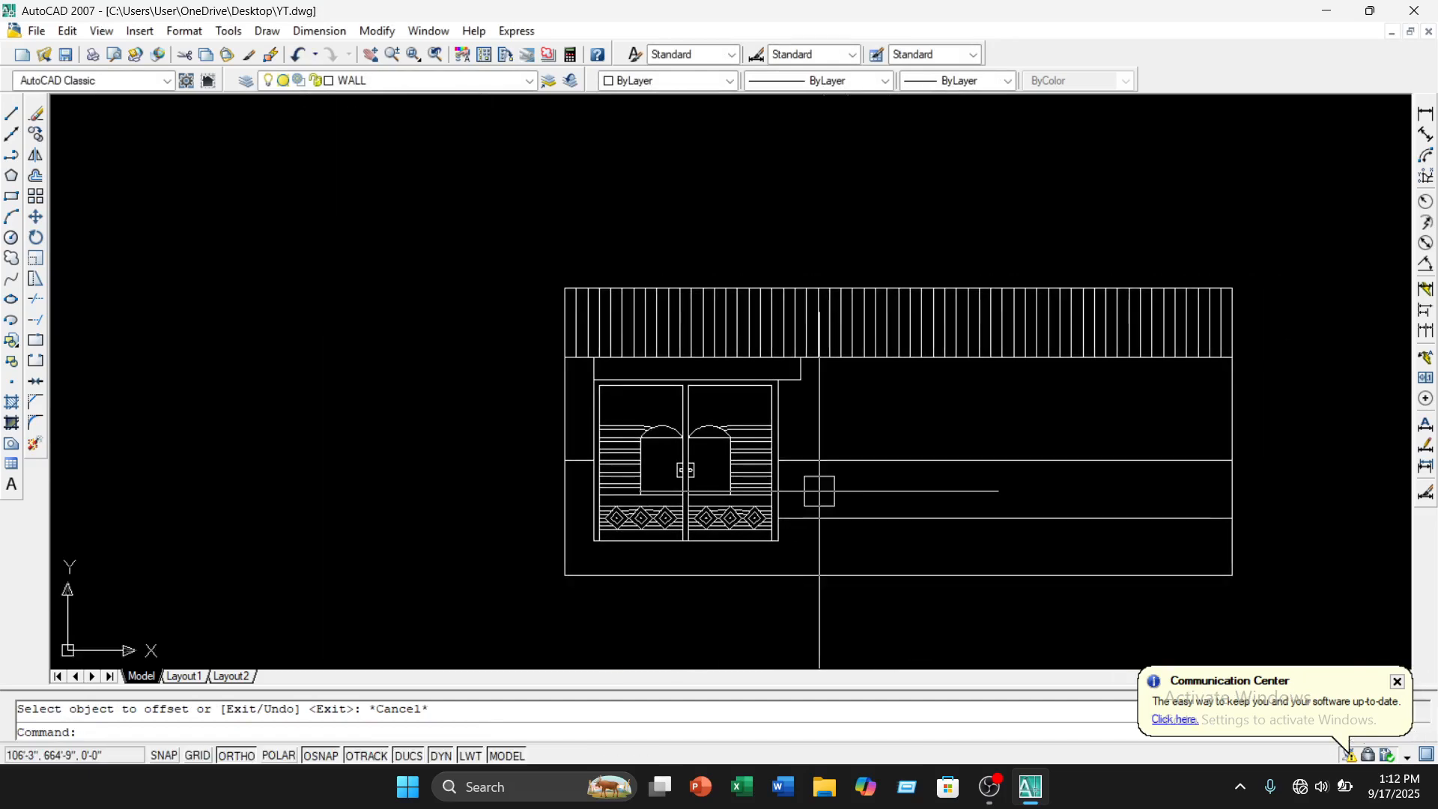
middle_drag(821, 492, 816, 456)
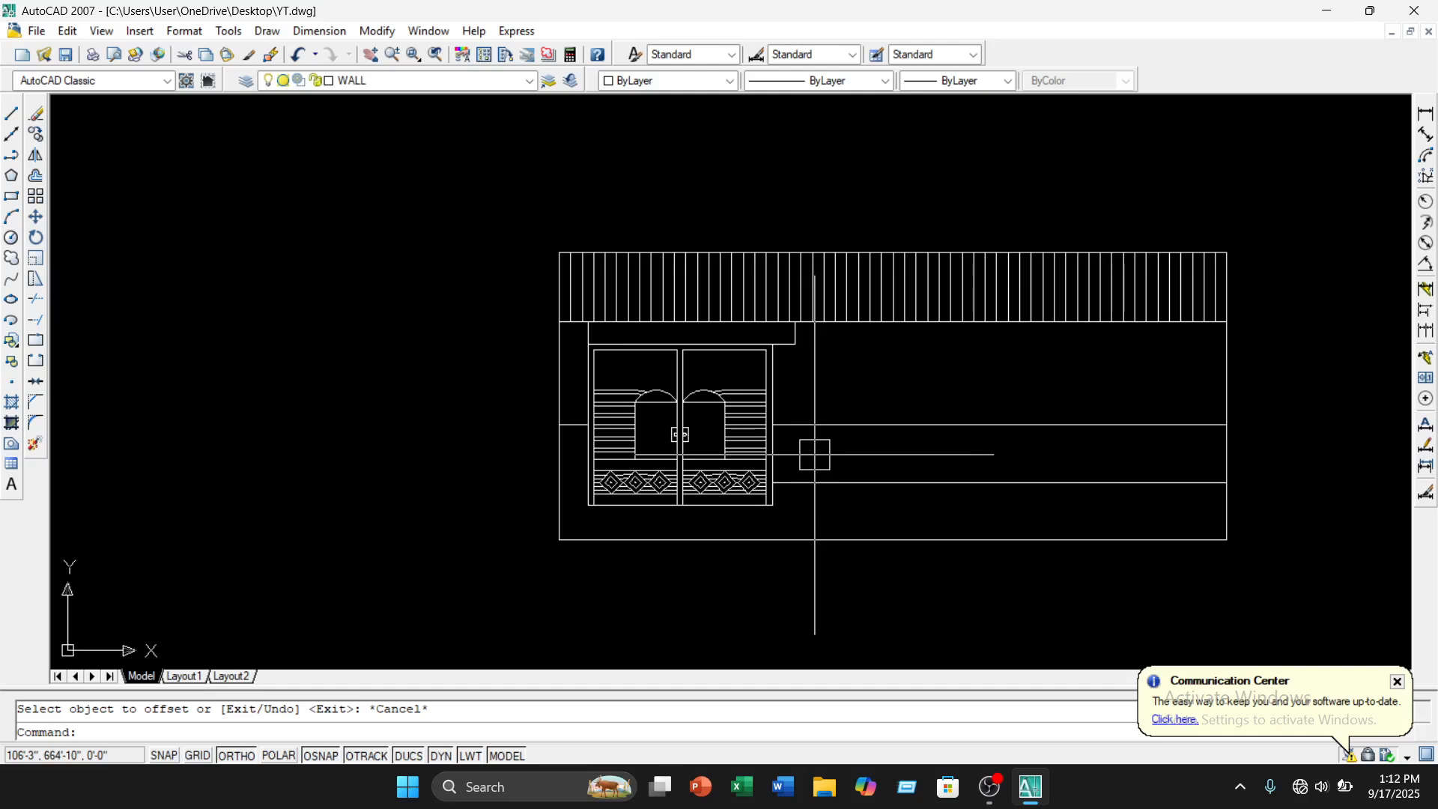
scroll(756, 437, down, 1)
mouse_move(787, 533)
middle_down()
mouse_move(756, 437)
mouse_move(674, 522)
middle_up()
scroll(749, 431, up, 6)
scroll(761, 440, down, 2)
scroll(622, 472, up, 2)
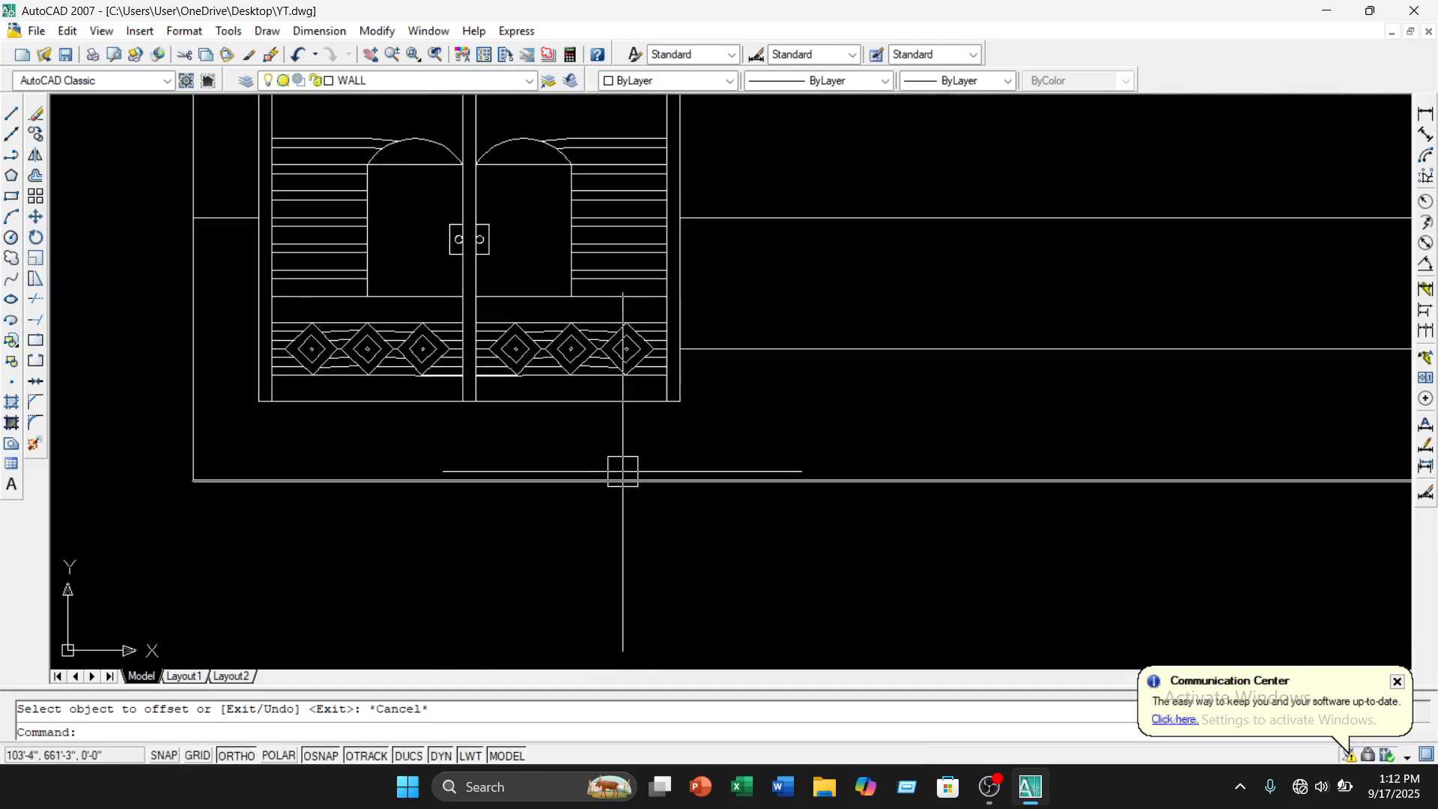
text(o)
key(Return)
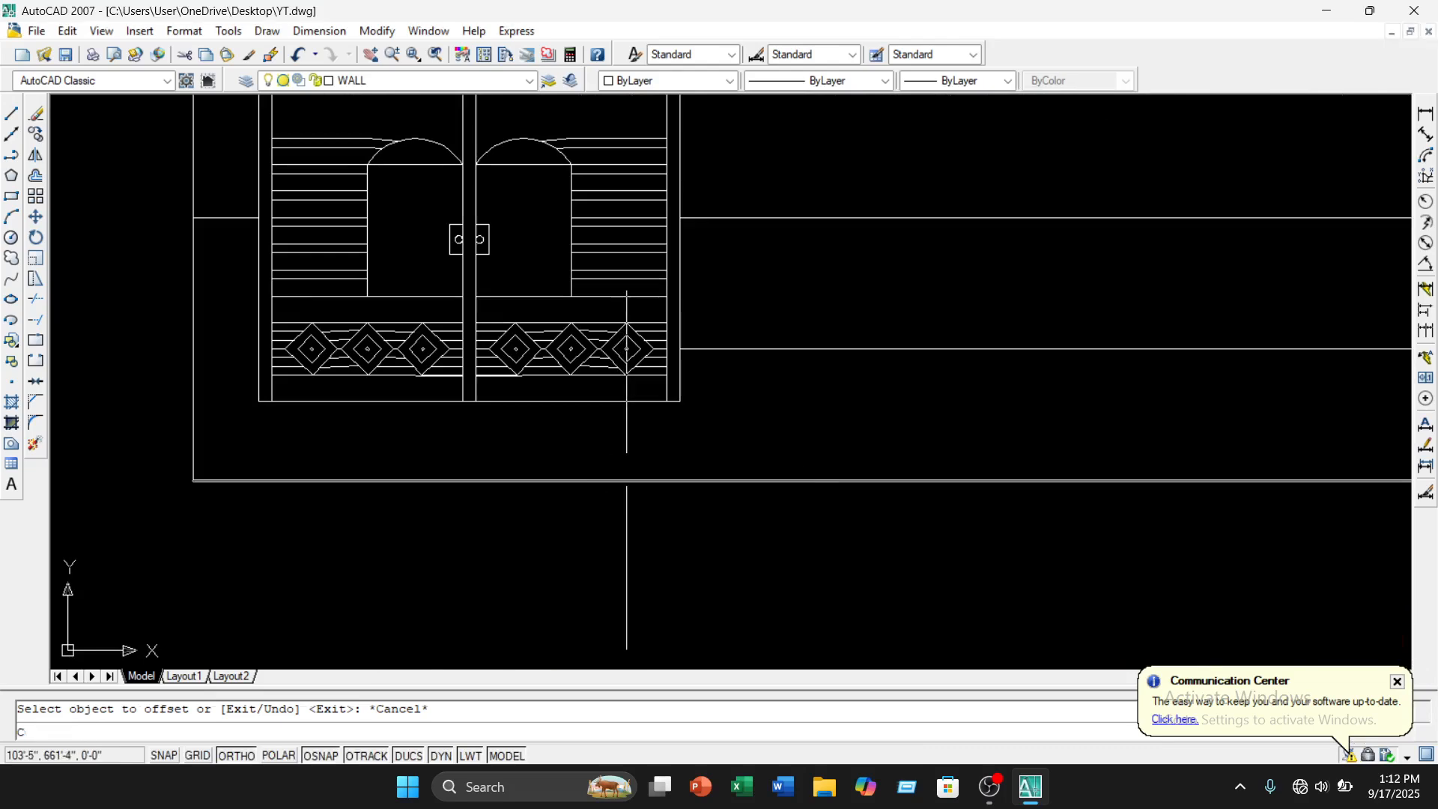
text(3)
key(Return)
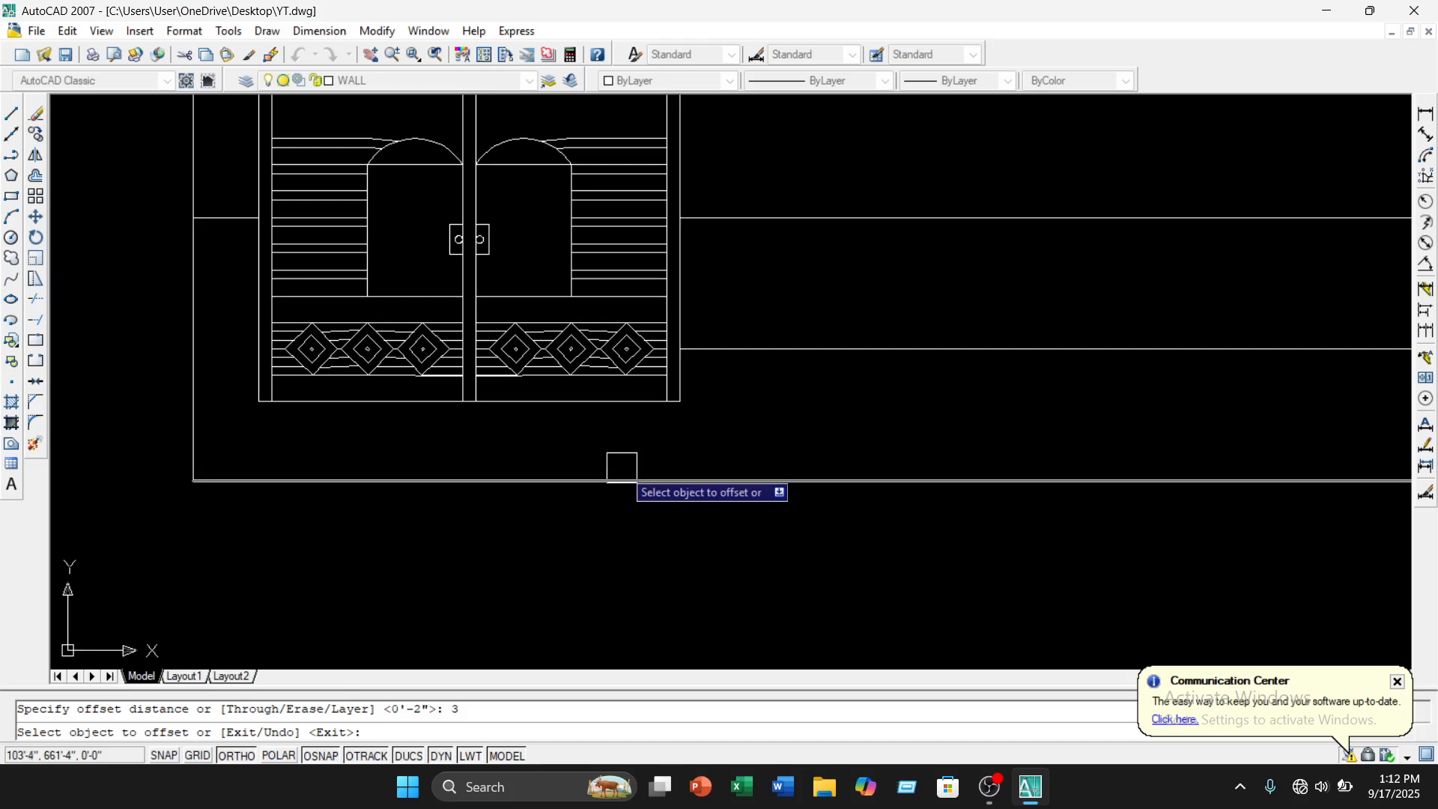
click(597, 401)
click(578, 427)
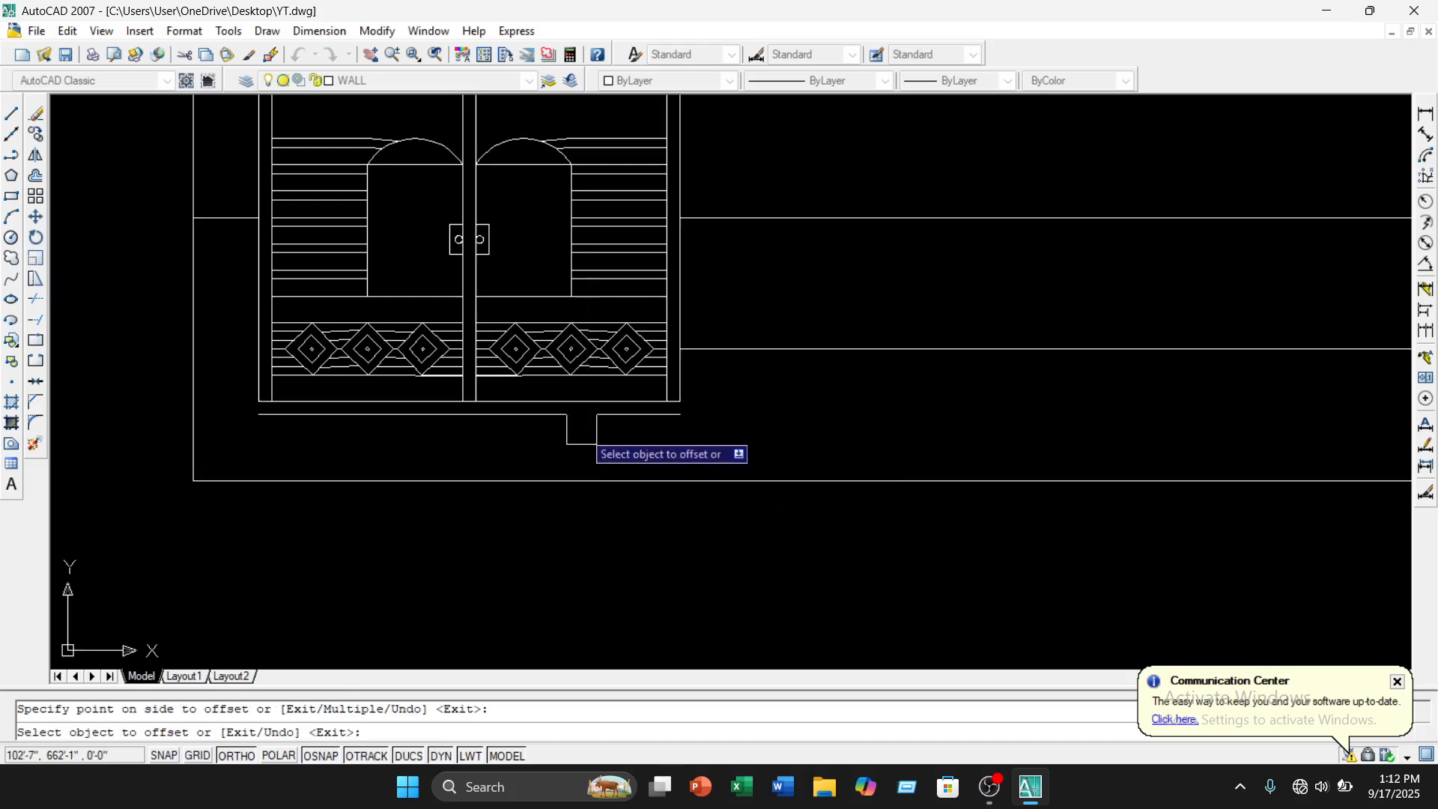
click(577, 414)
click(574, 440)
click(575, 441)
click(591, 453)
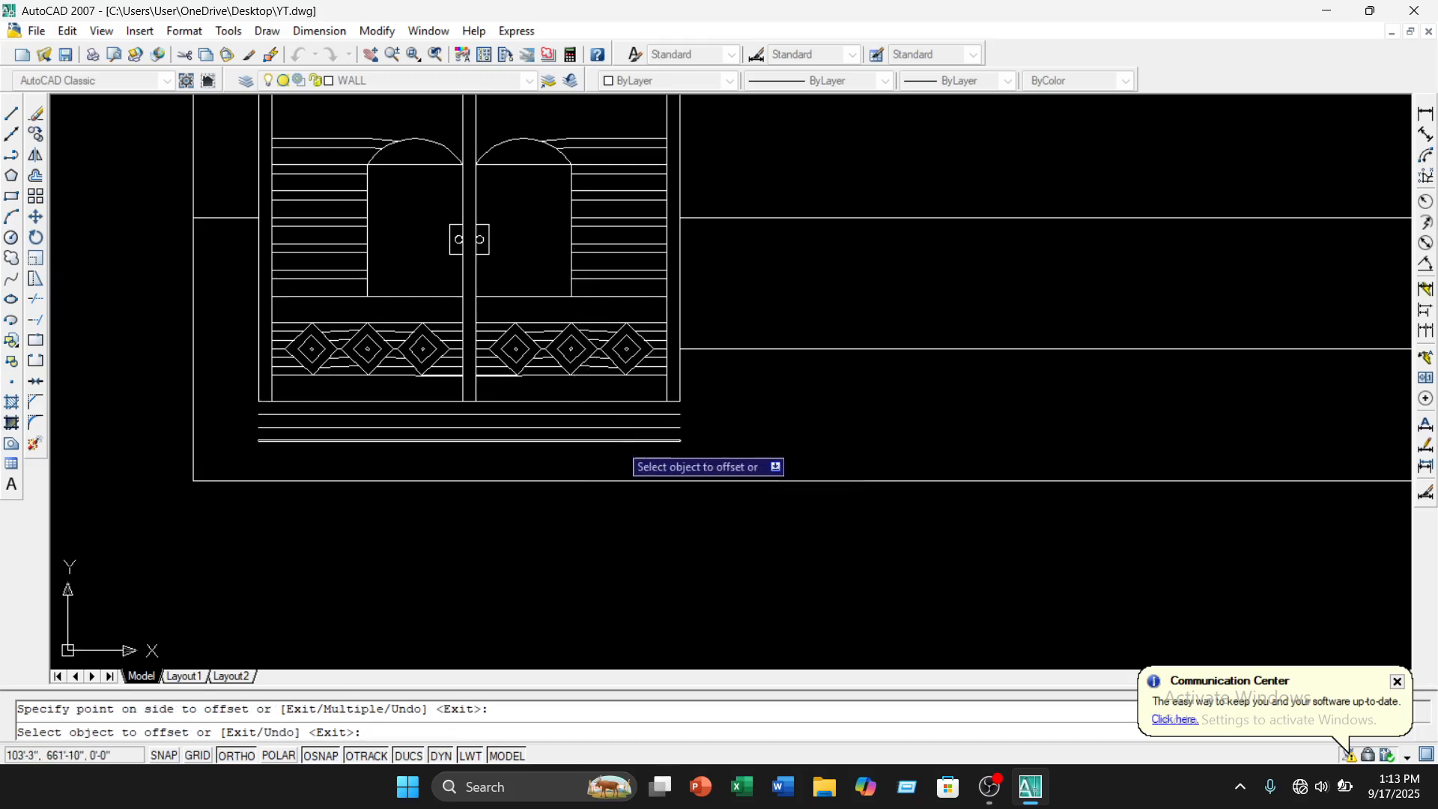
middle_drag(649, 442, 732, 406)
key(Escape)
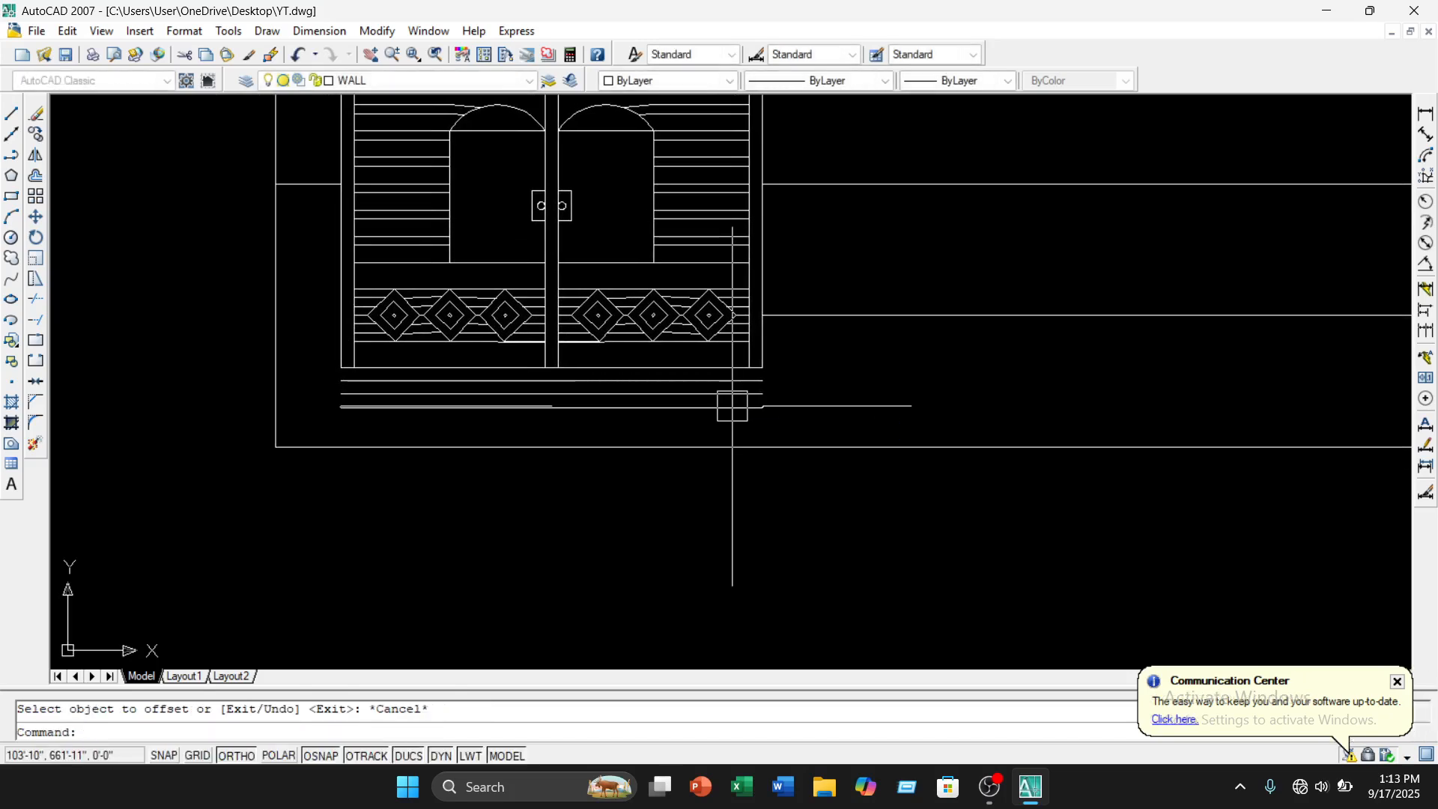
Offset the lowest step line below the door downward four times in succession at 2-inch spacing
text(o)
key(Return)
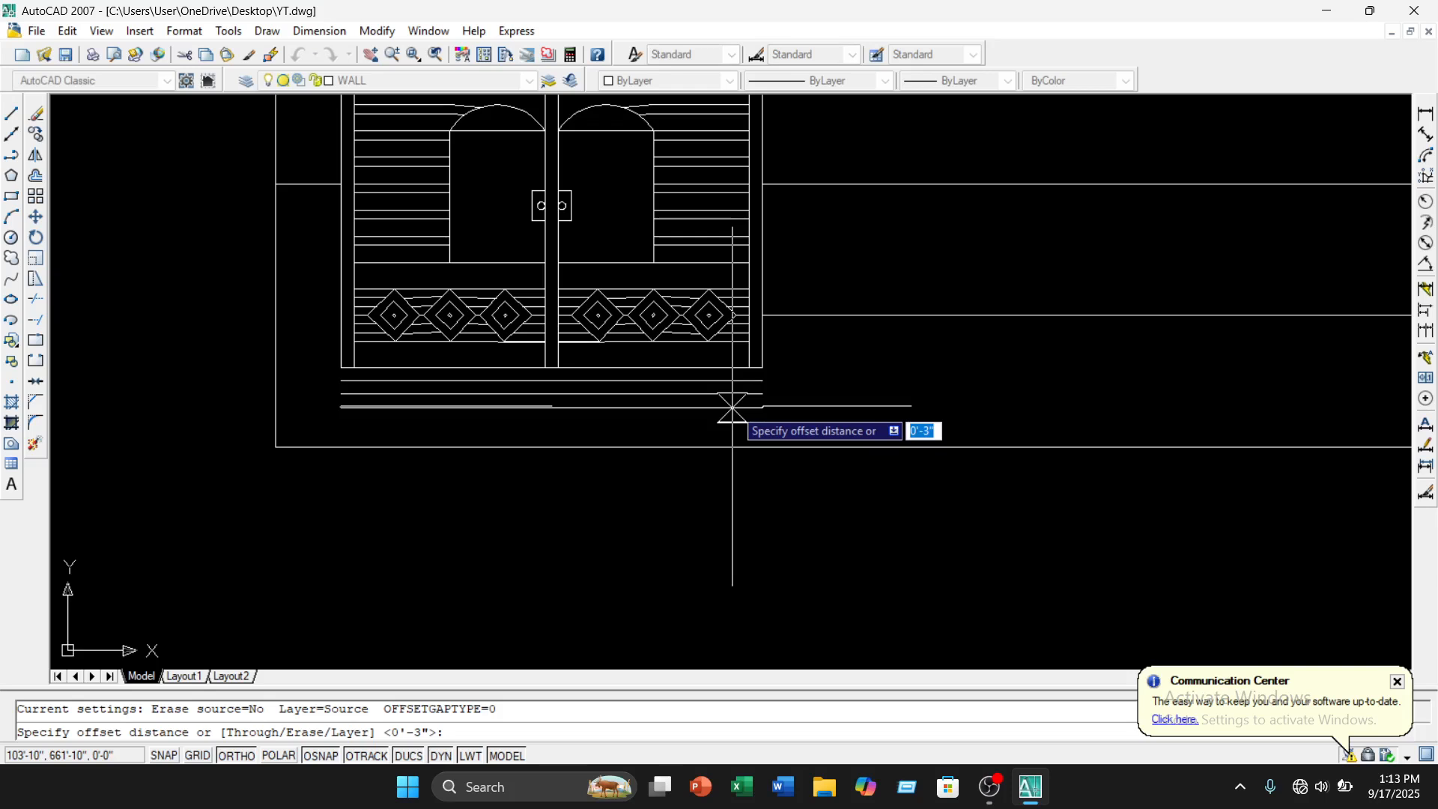
text(2)
key(Return)
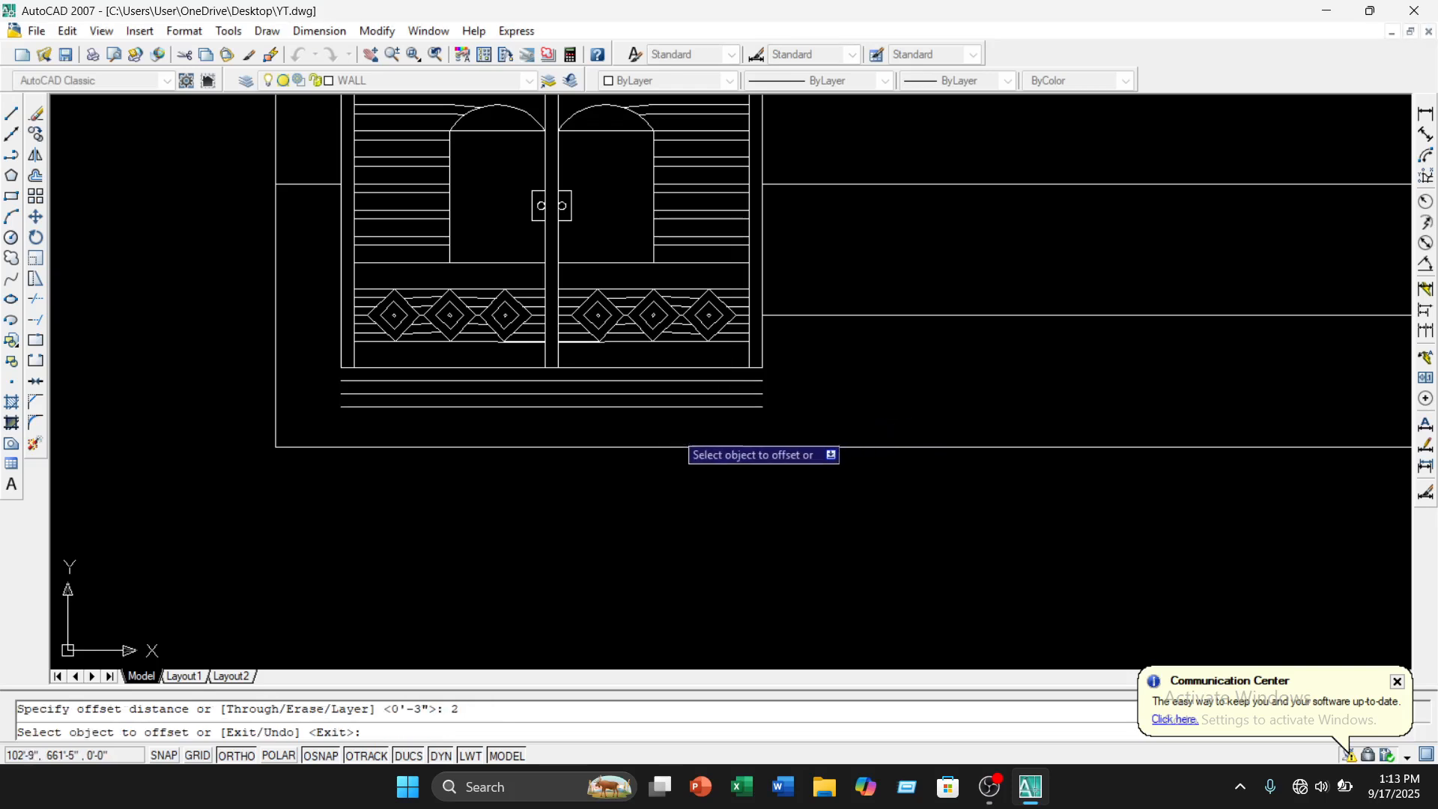
scroll(732, 406, up, 3)
click(651, 406)
click(654, 436)
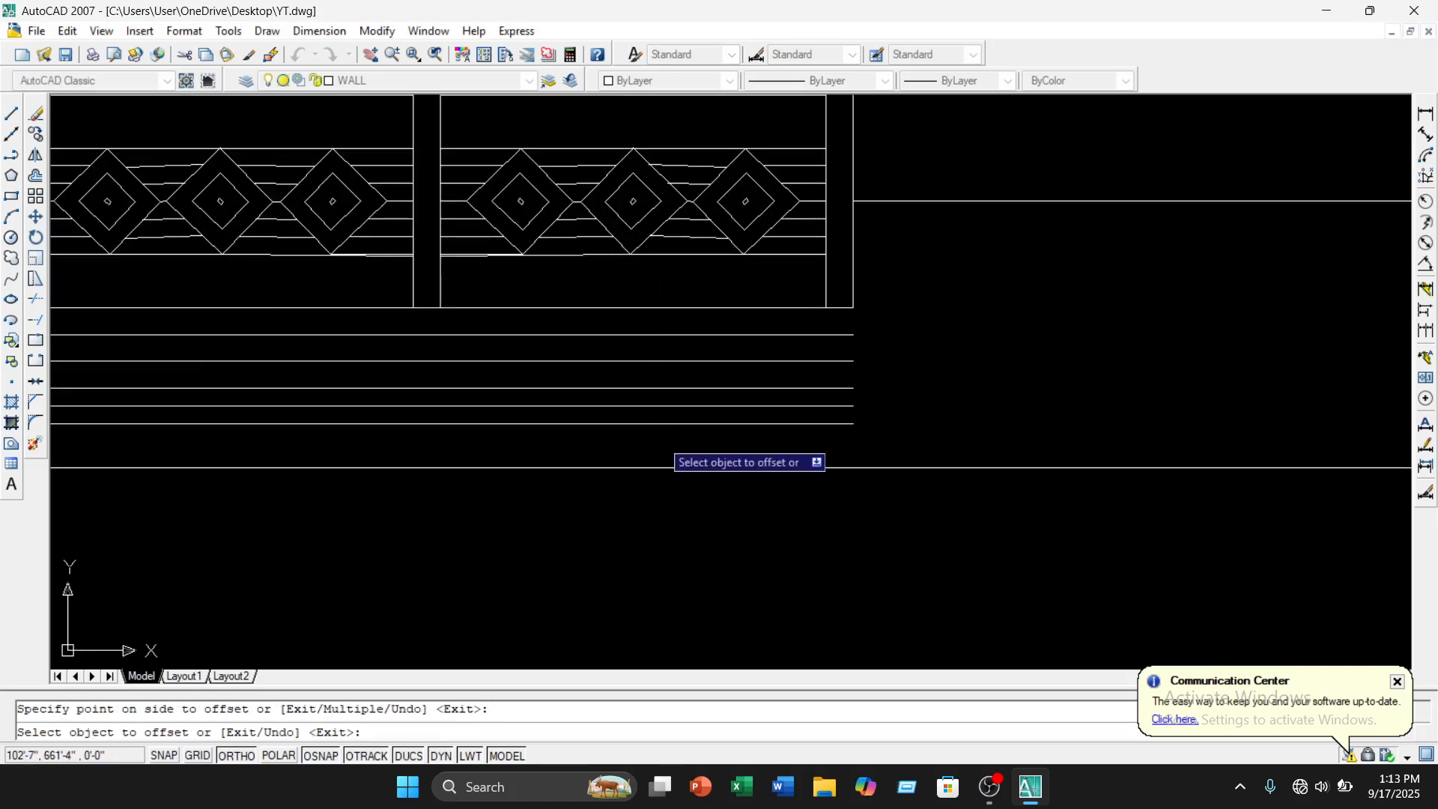
click(658, 431)
click(674, 456)
click(674, 449)
click(677, 465)
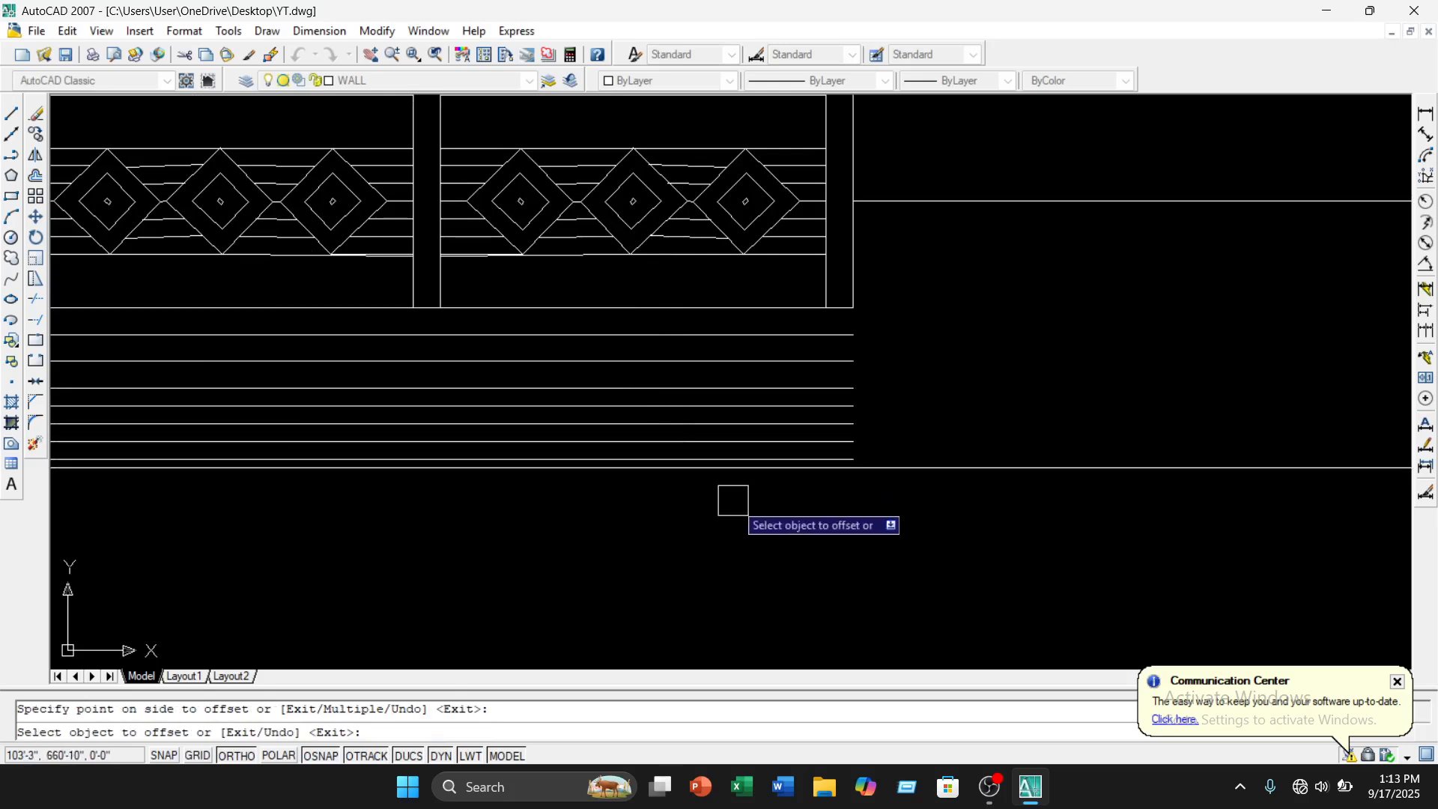
Offset one more step line 2 inches down past the ground line, and erase that extra line
scroll(732, 500, up, 3)
click(748, 385)
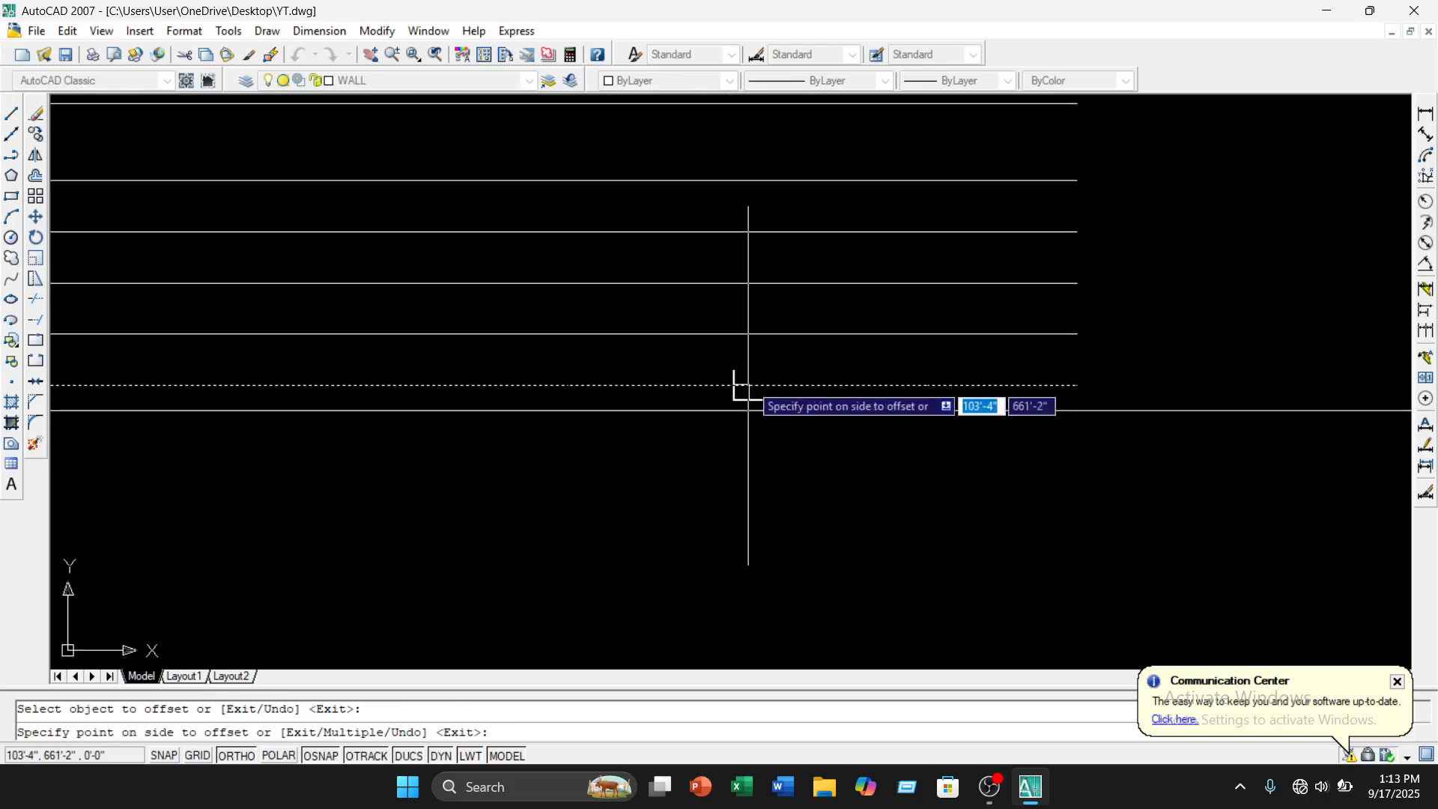
click(748, 414)
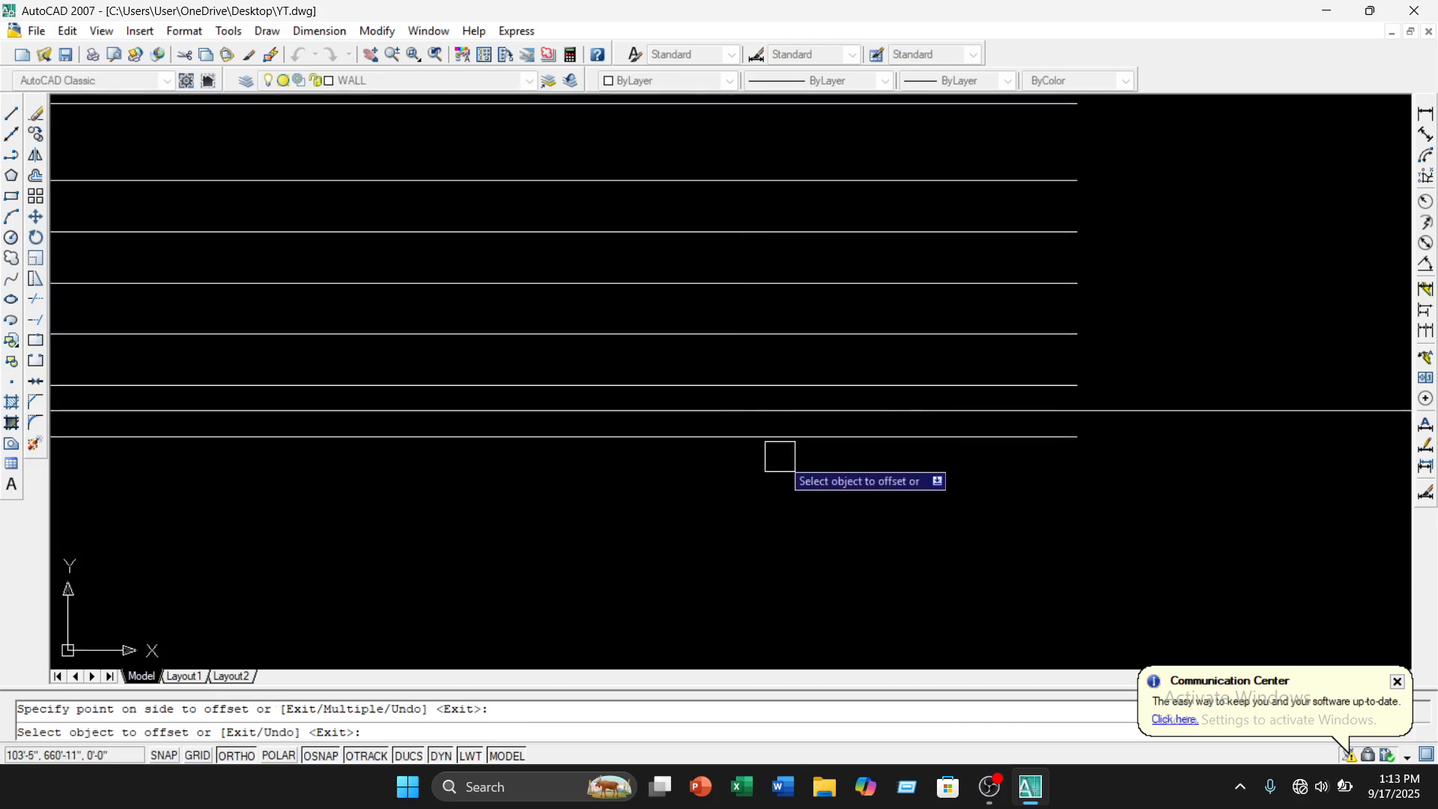
key(Escape)
click(772, 440)
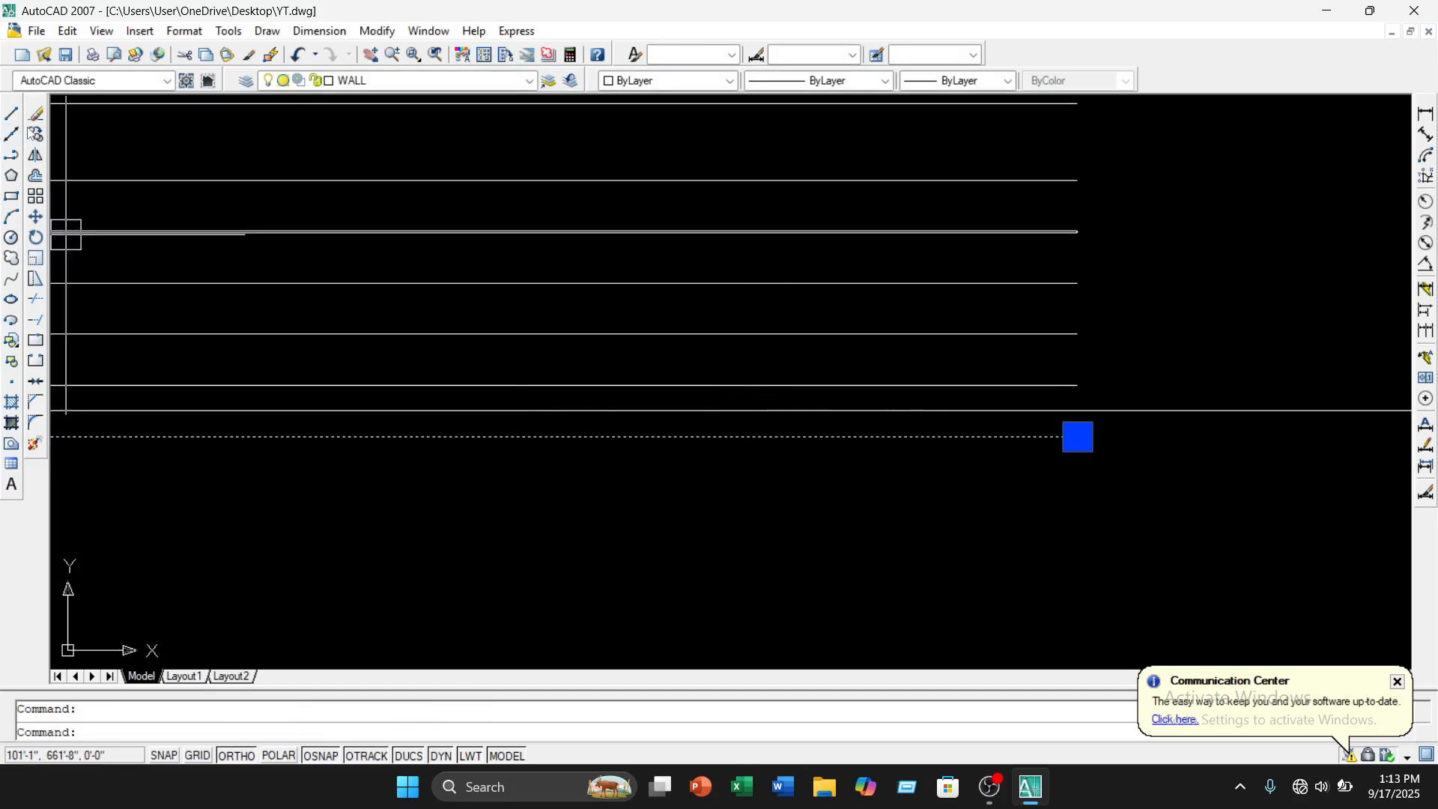
click(36, 113)
scroll(485, 330, down, 4)
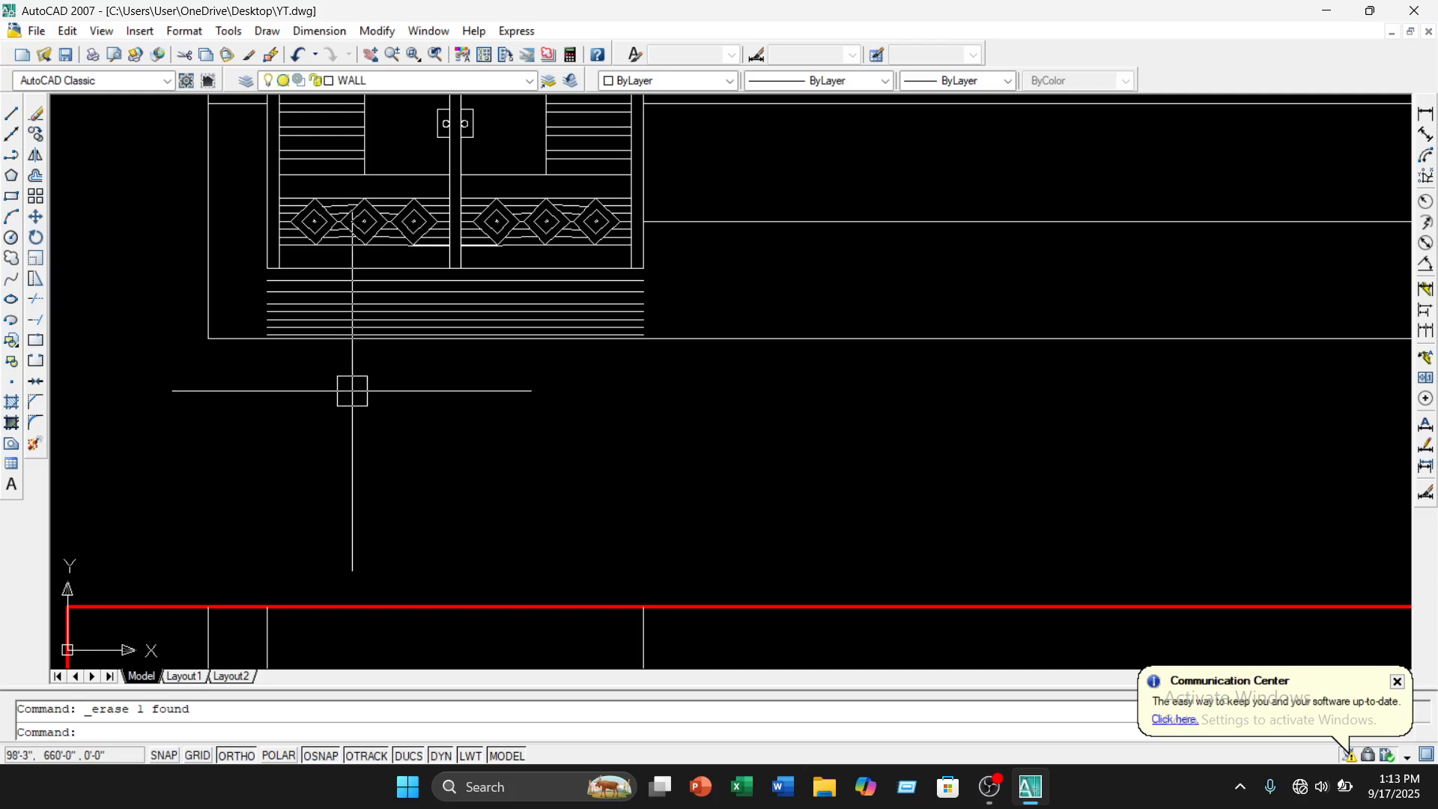
Extend the door frame's left edge down to the ground line to close the left side of the steps
scroll(420, 389, up, 3)
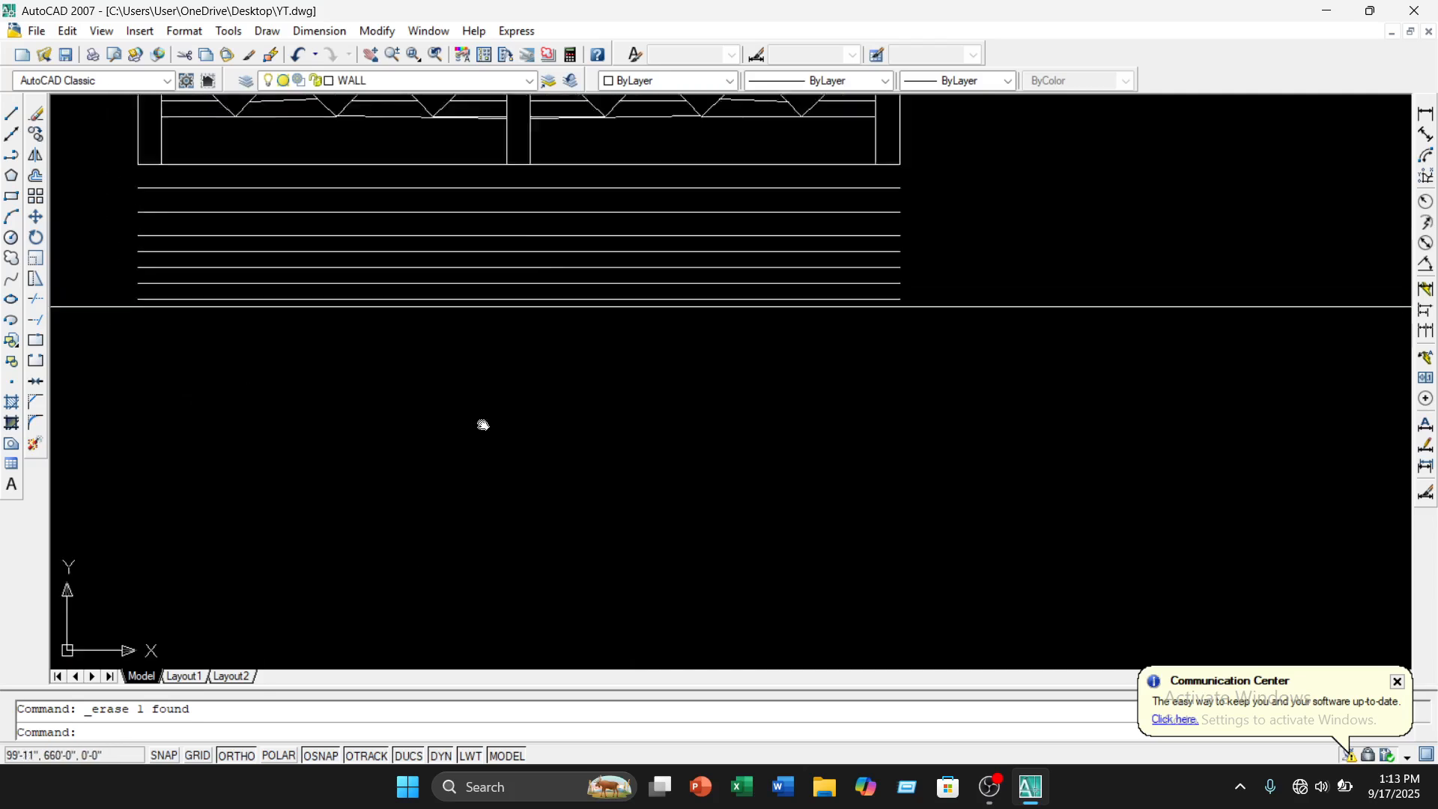
scroll(599, 420, down, 2)
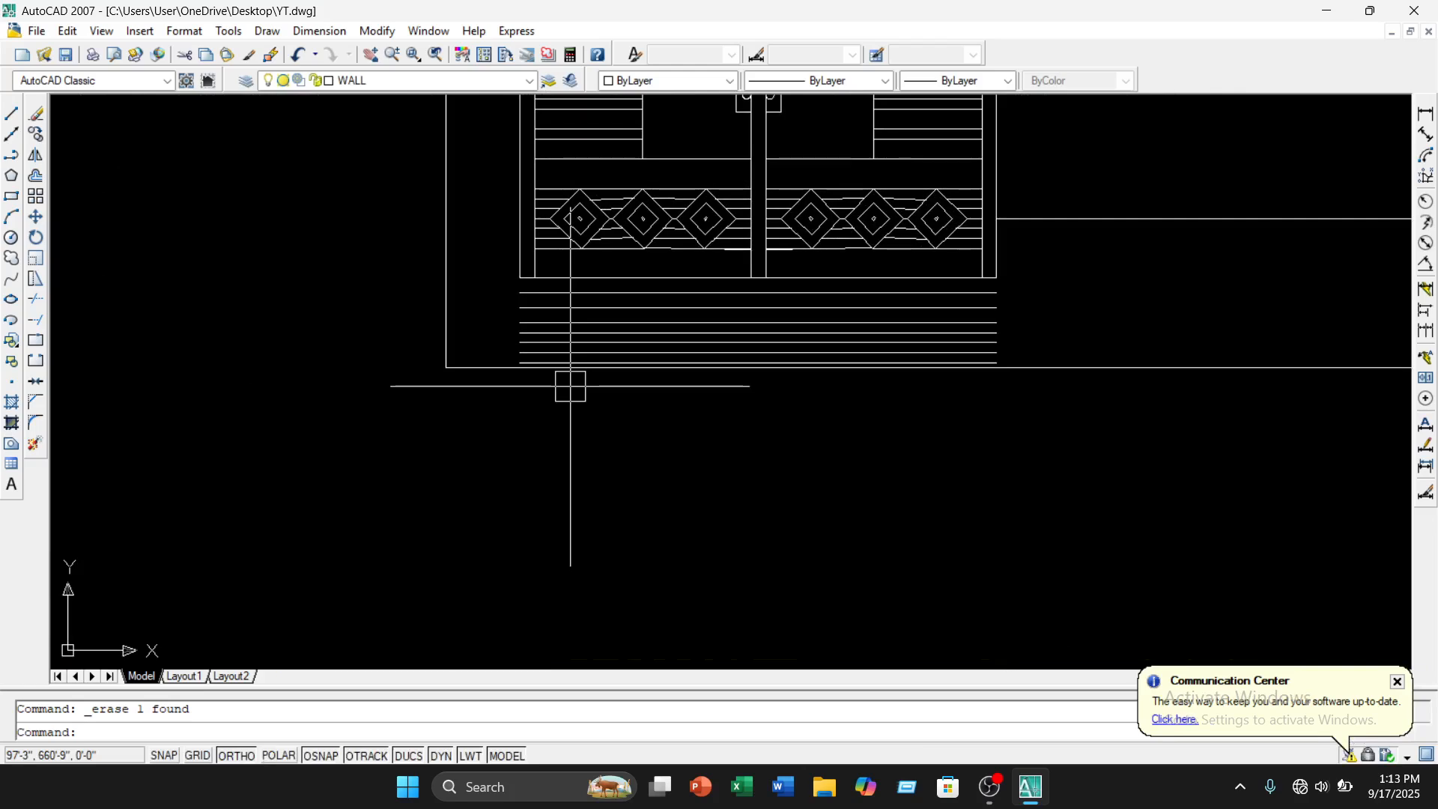
text(ex)
key(Return)
key(Return)
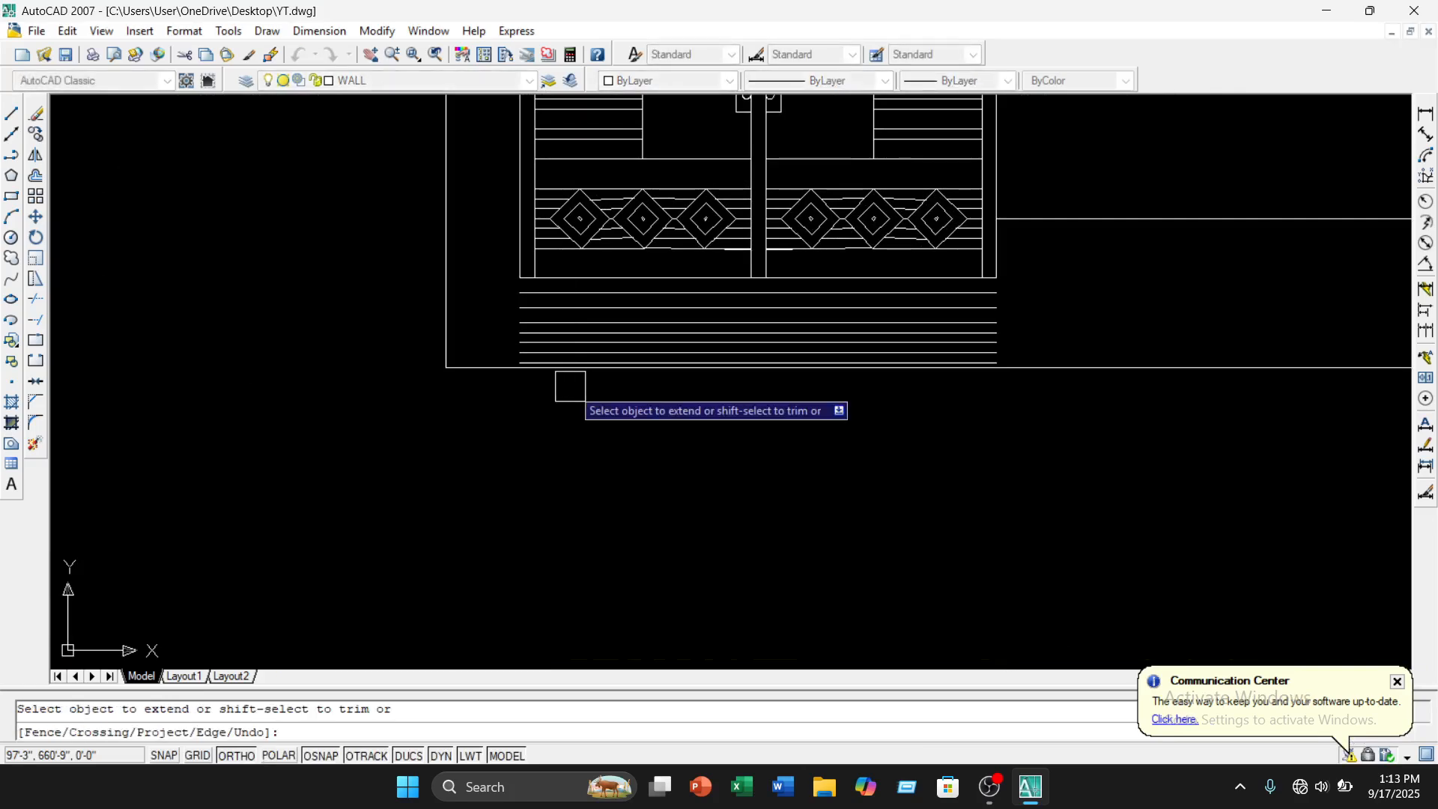
scroll(510, 262, up, 2)
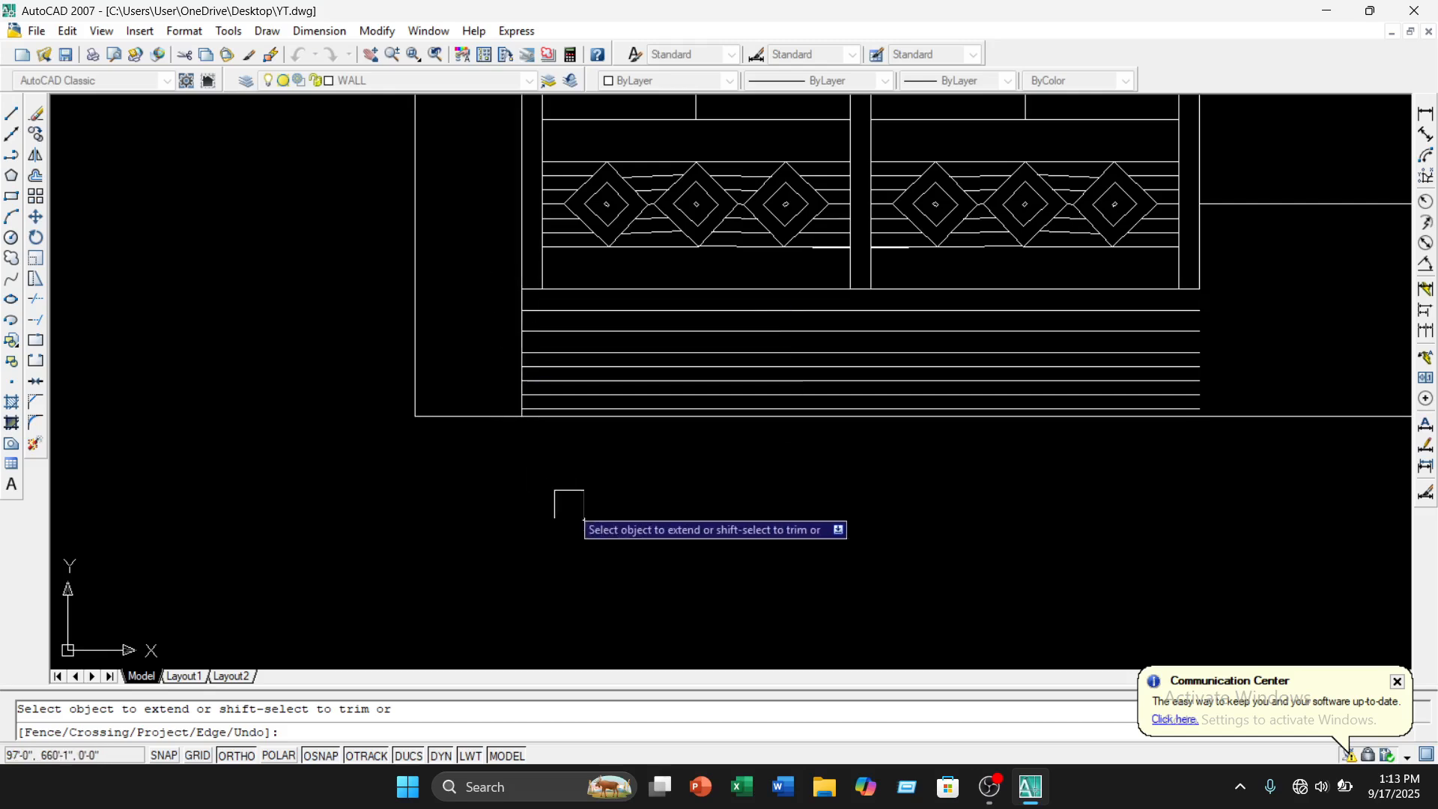
key(Escape)
scroll(681, 498, down, 3)
With ortho off, draw a sloping line from the door frame's lower right corner down to the ground line
mouse_move(681, 497)
middle_down()
mouse_move(510, 517)
mouse_move(504, 536)
middle_up()
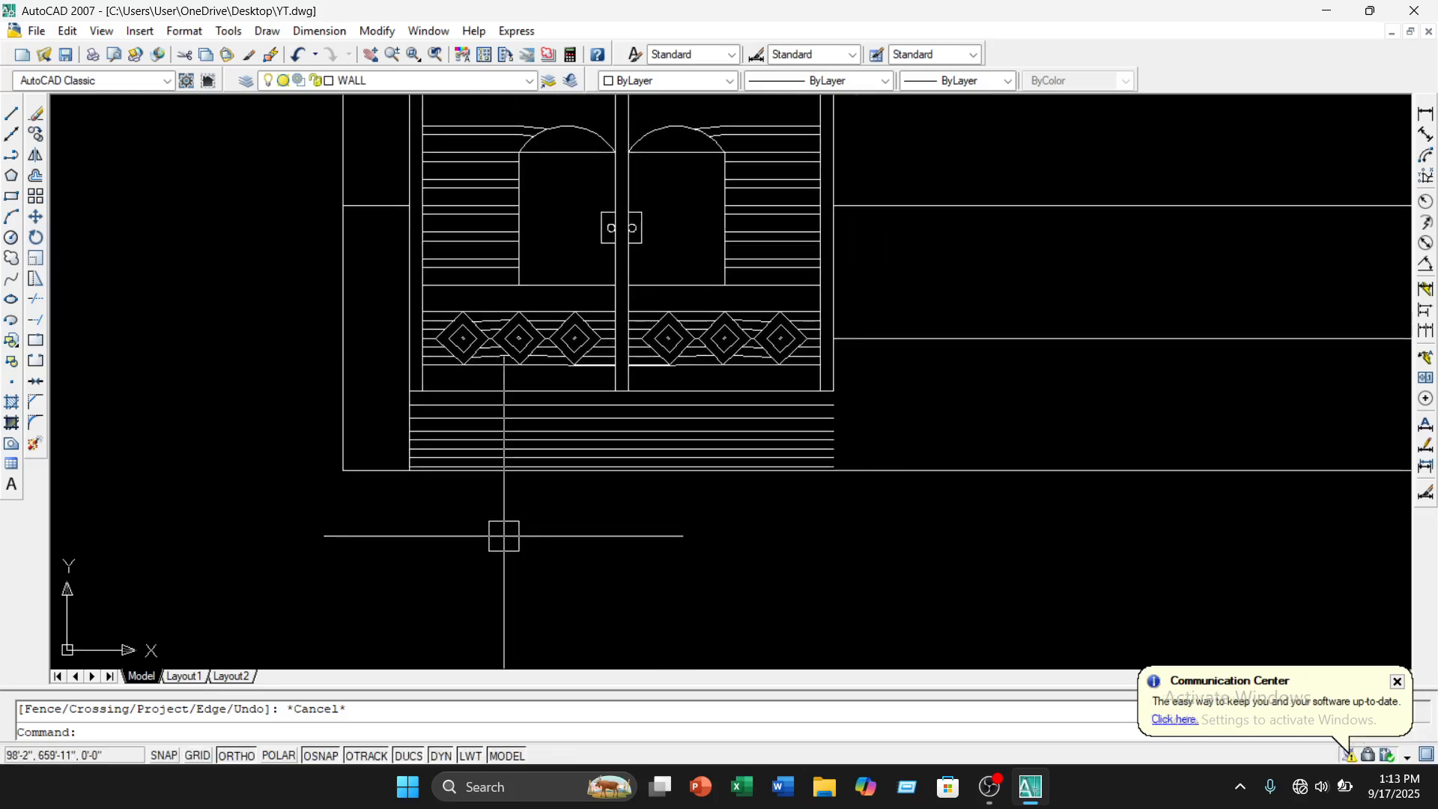
middle_drag(590, 557, 499, 549)
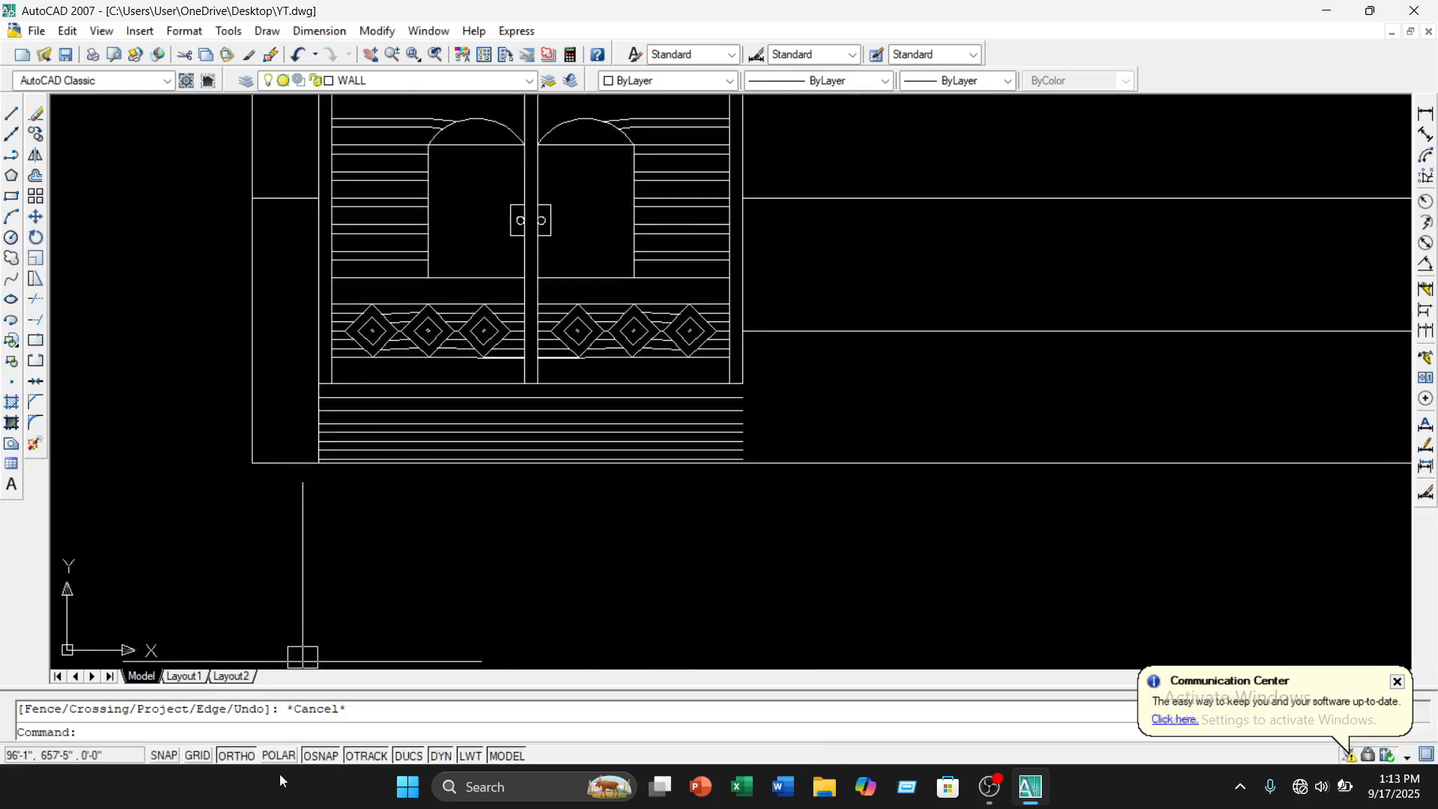
click(11, 115)
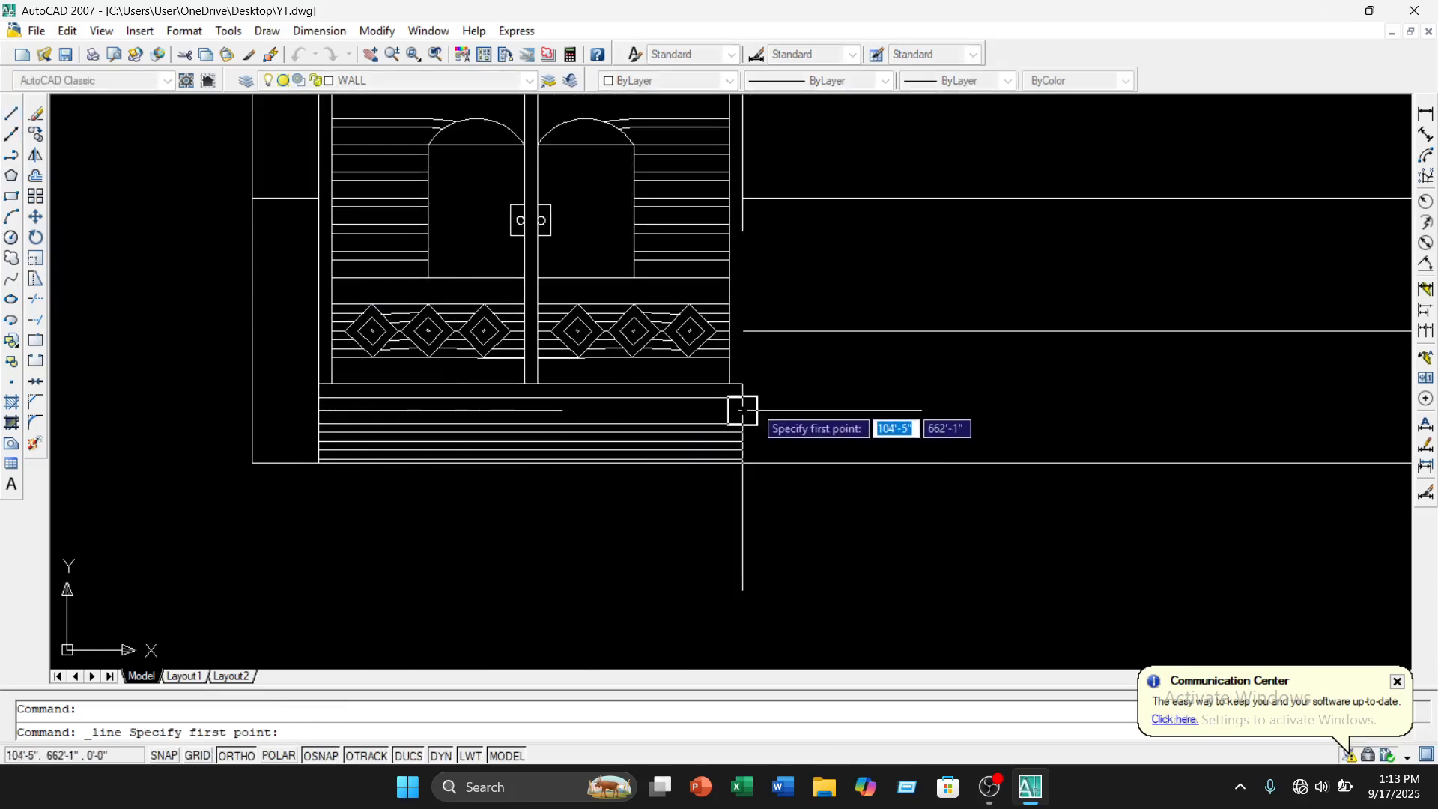
scroll(743, 411, up, 3)
click(730, 363)
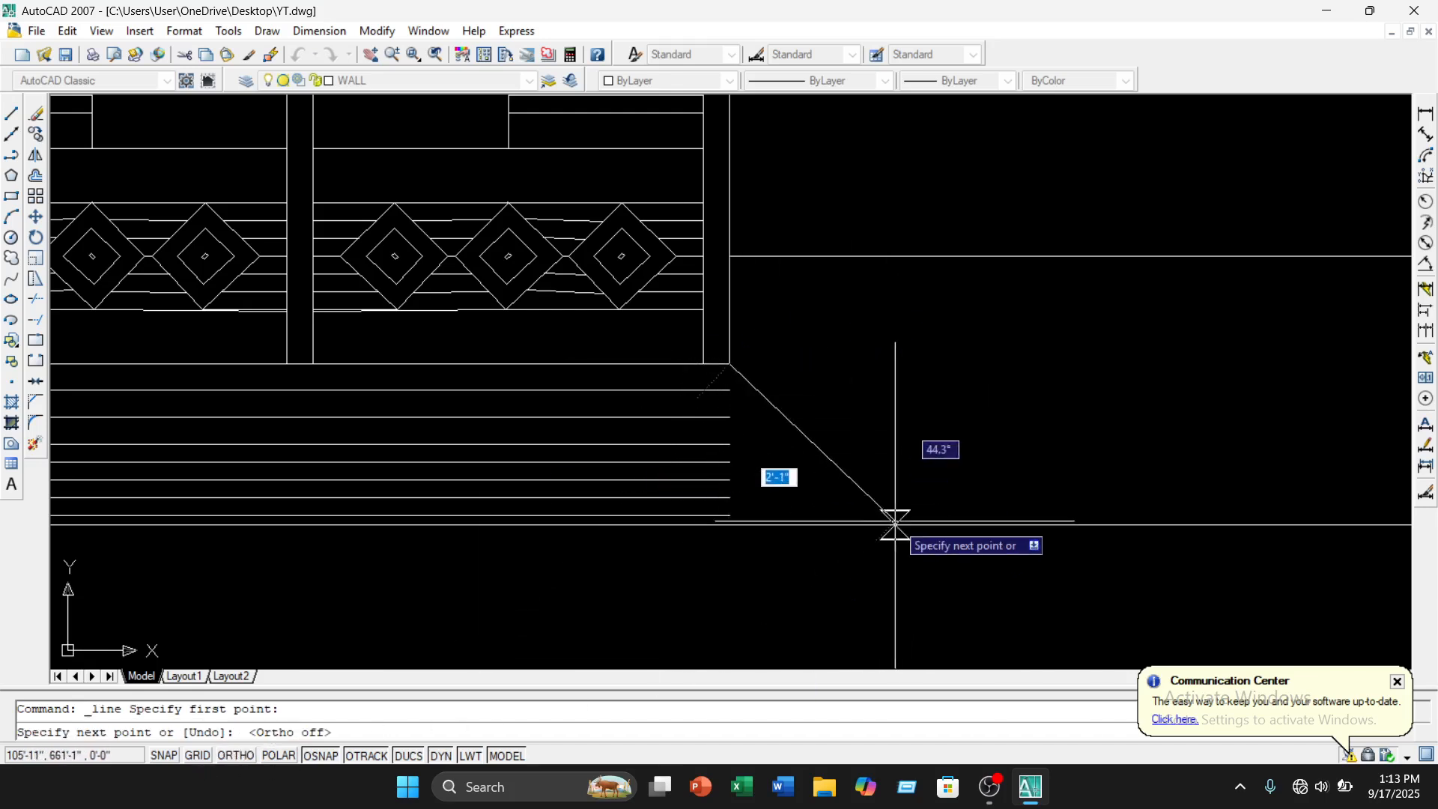
click(990, 522)
key(Escape)
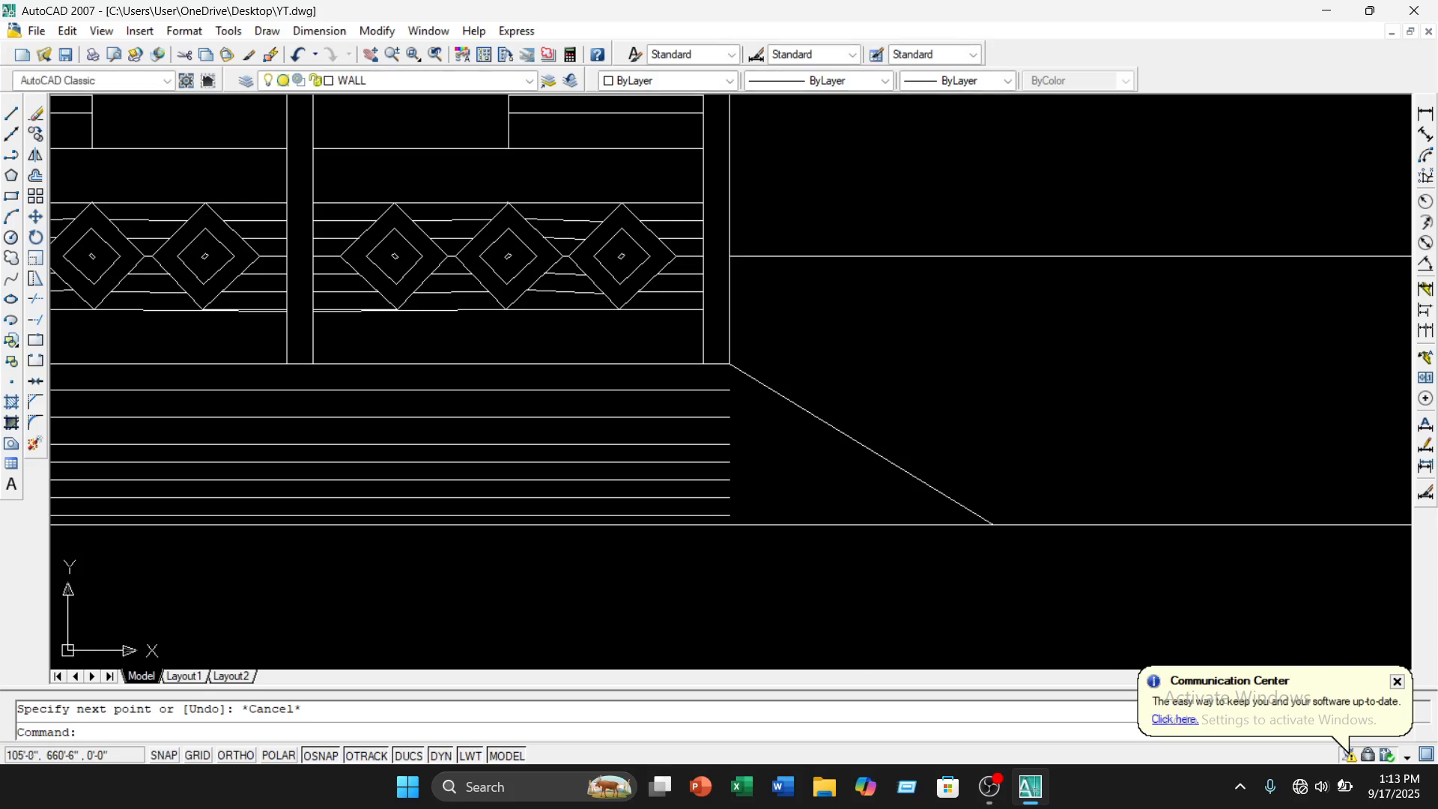
scroll(733, 424, up, 5)
click(703, 305)
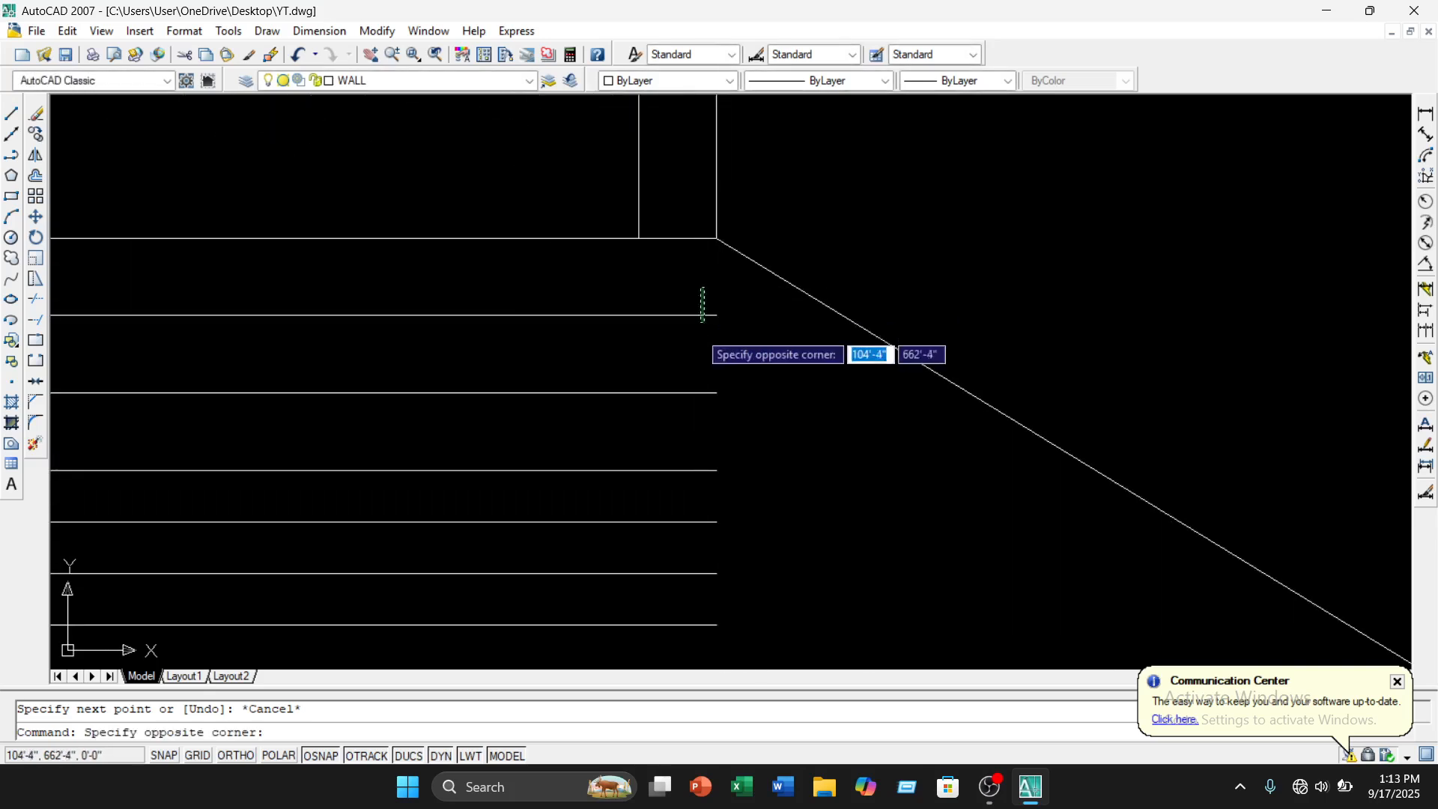
scroll(663, 300, down, 3)
click(635, 552)
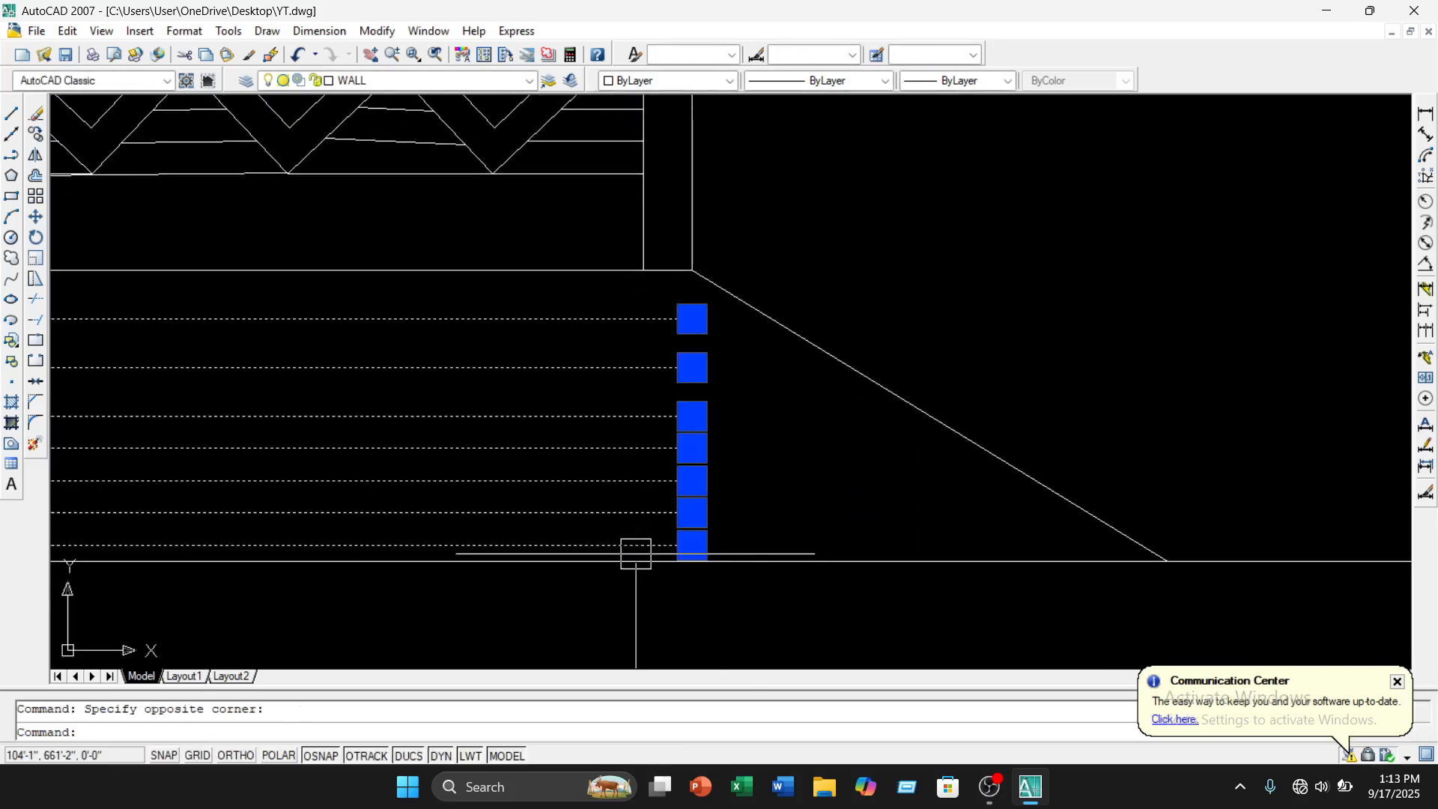
text(e)
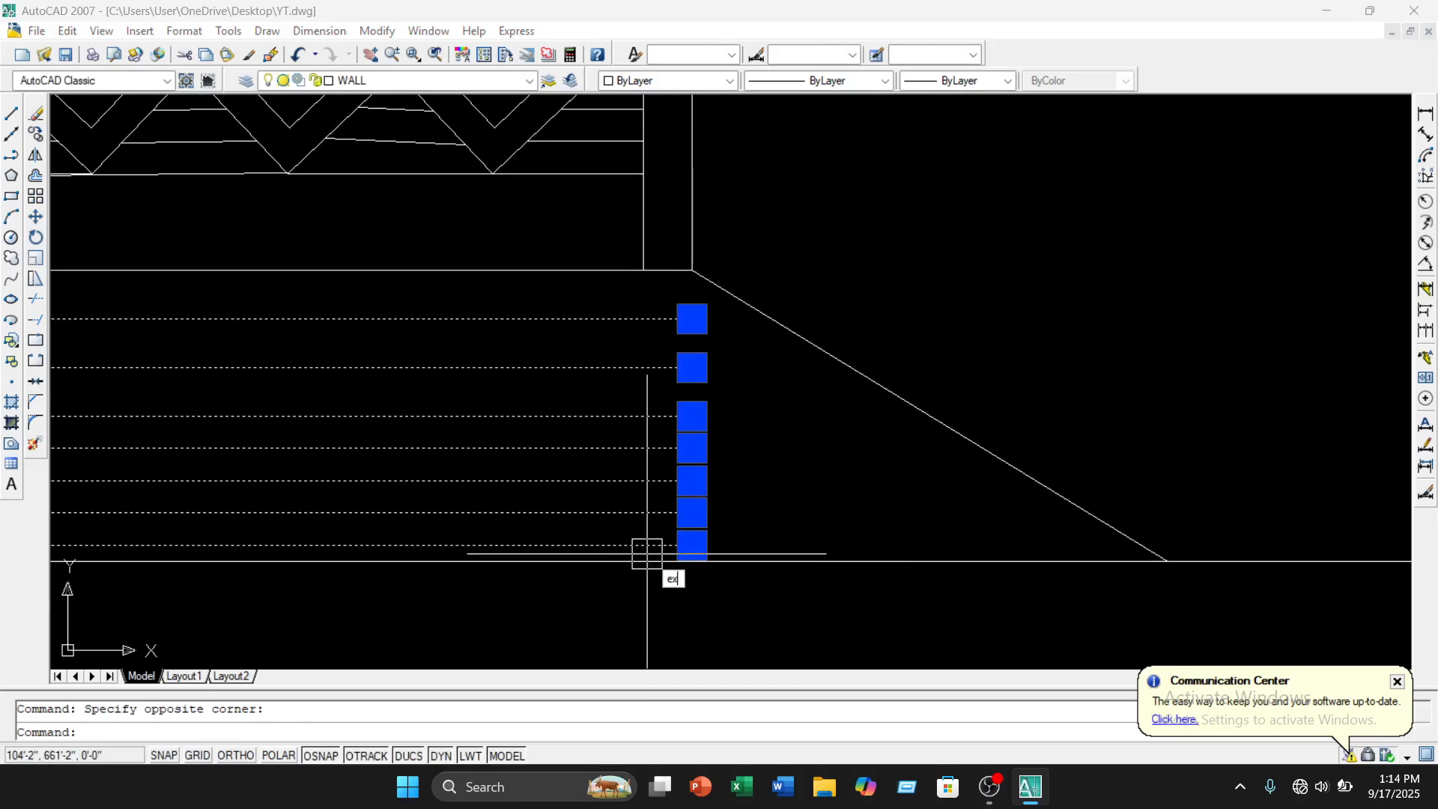
text(x)
key(Return)
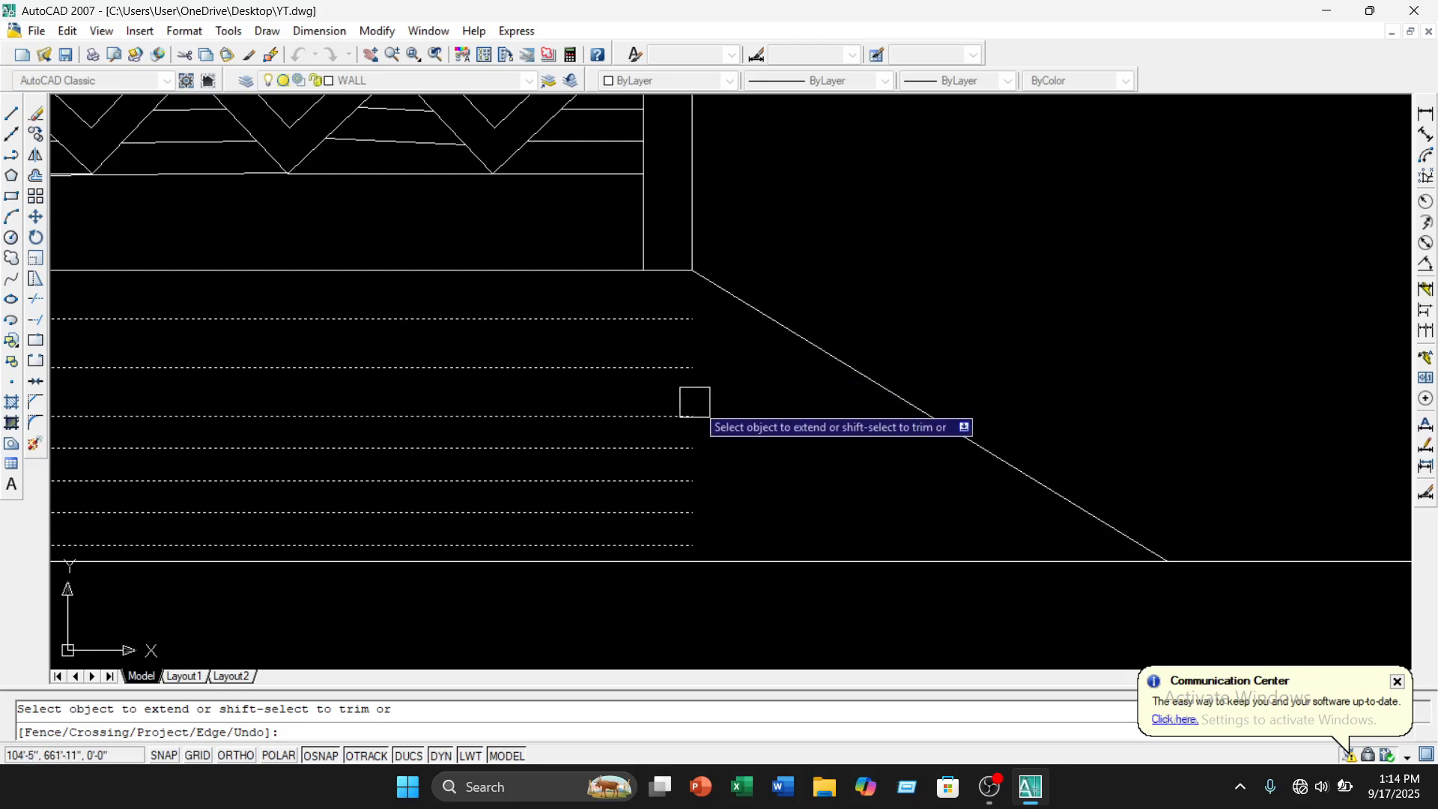
key(Escape)
scroll(730, 434, down, 2)
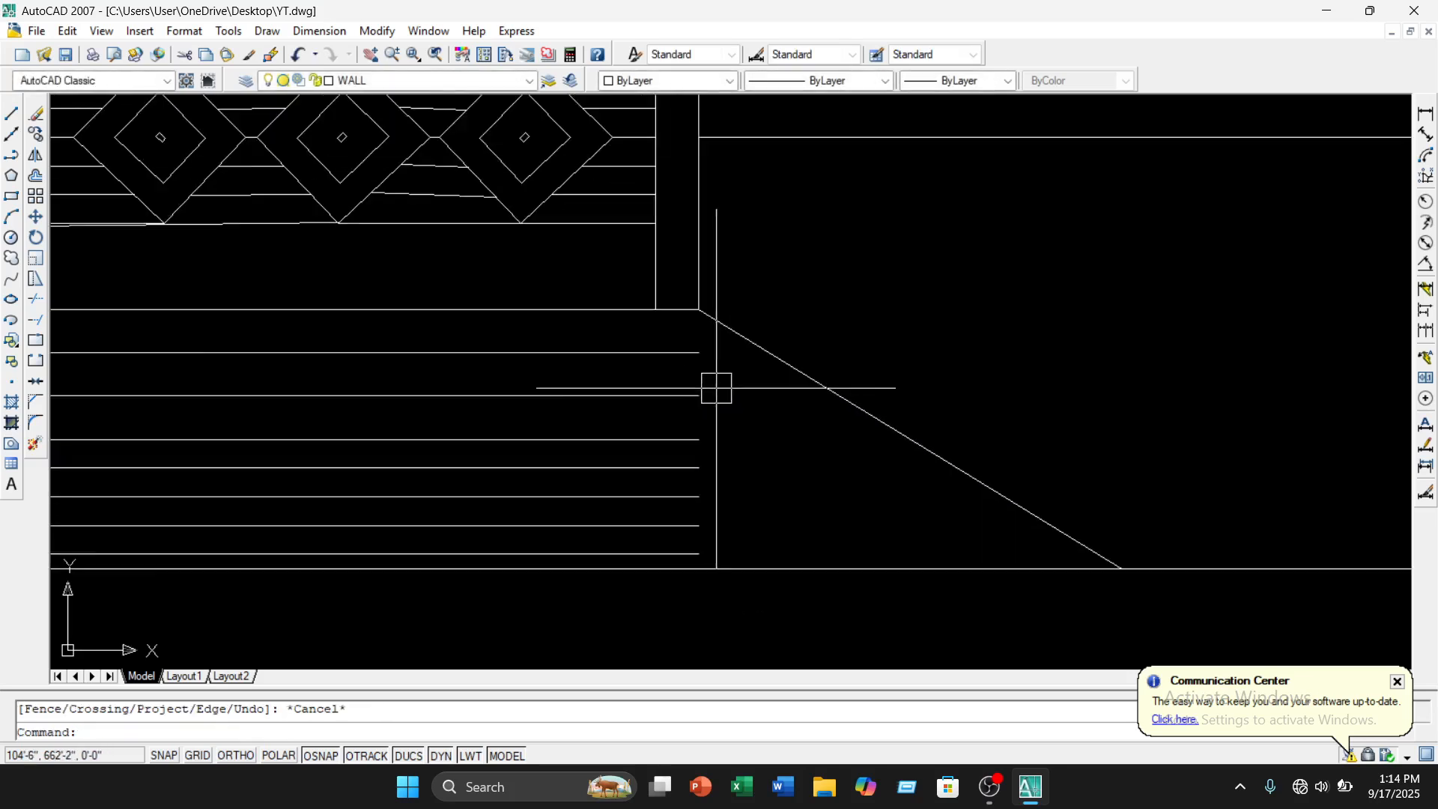
Extend the right ends of all seven step lines to the sloping line beside the door
scroll(716, 387, up, 2)
text(e)
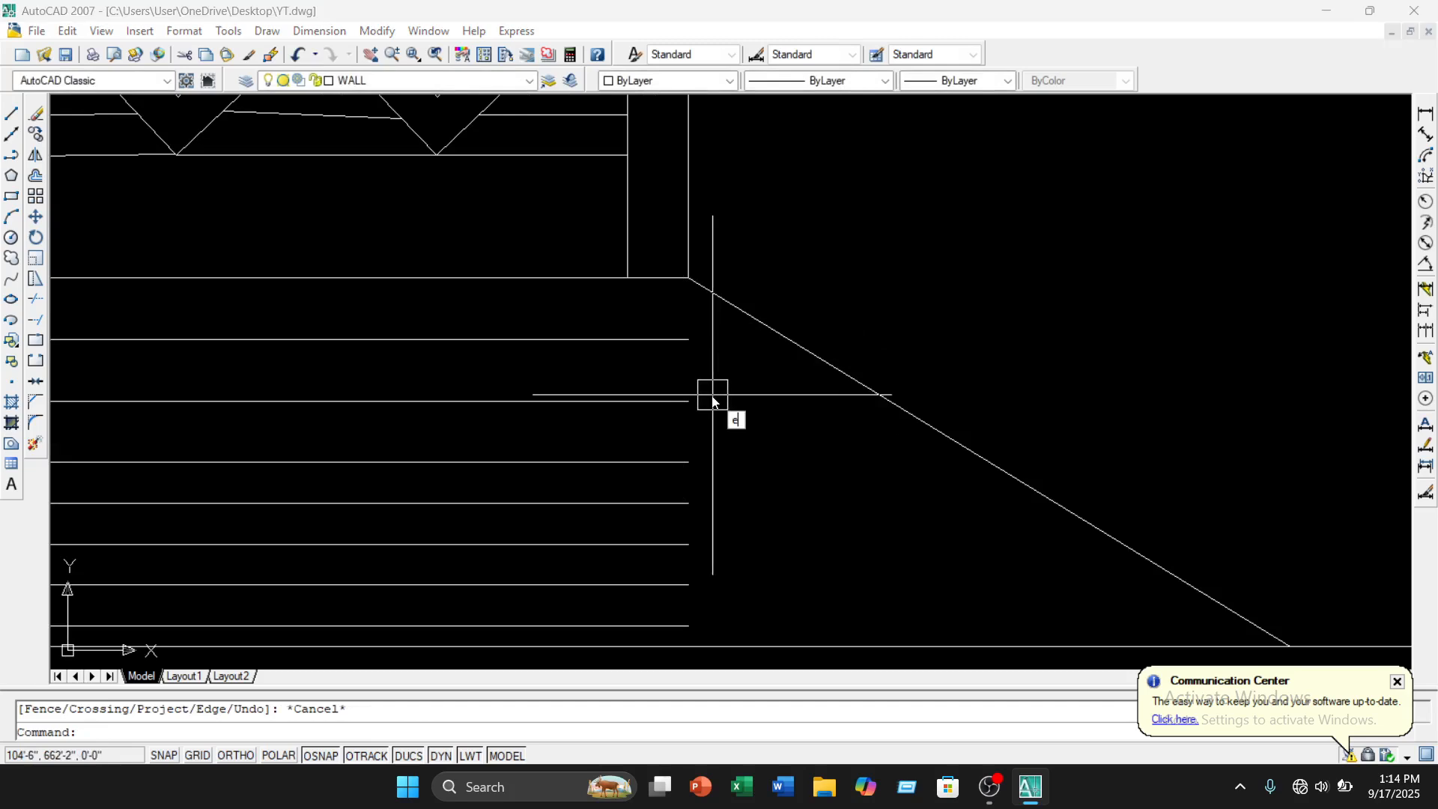
key(Return)
key(Return)
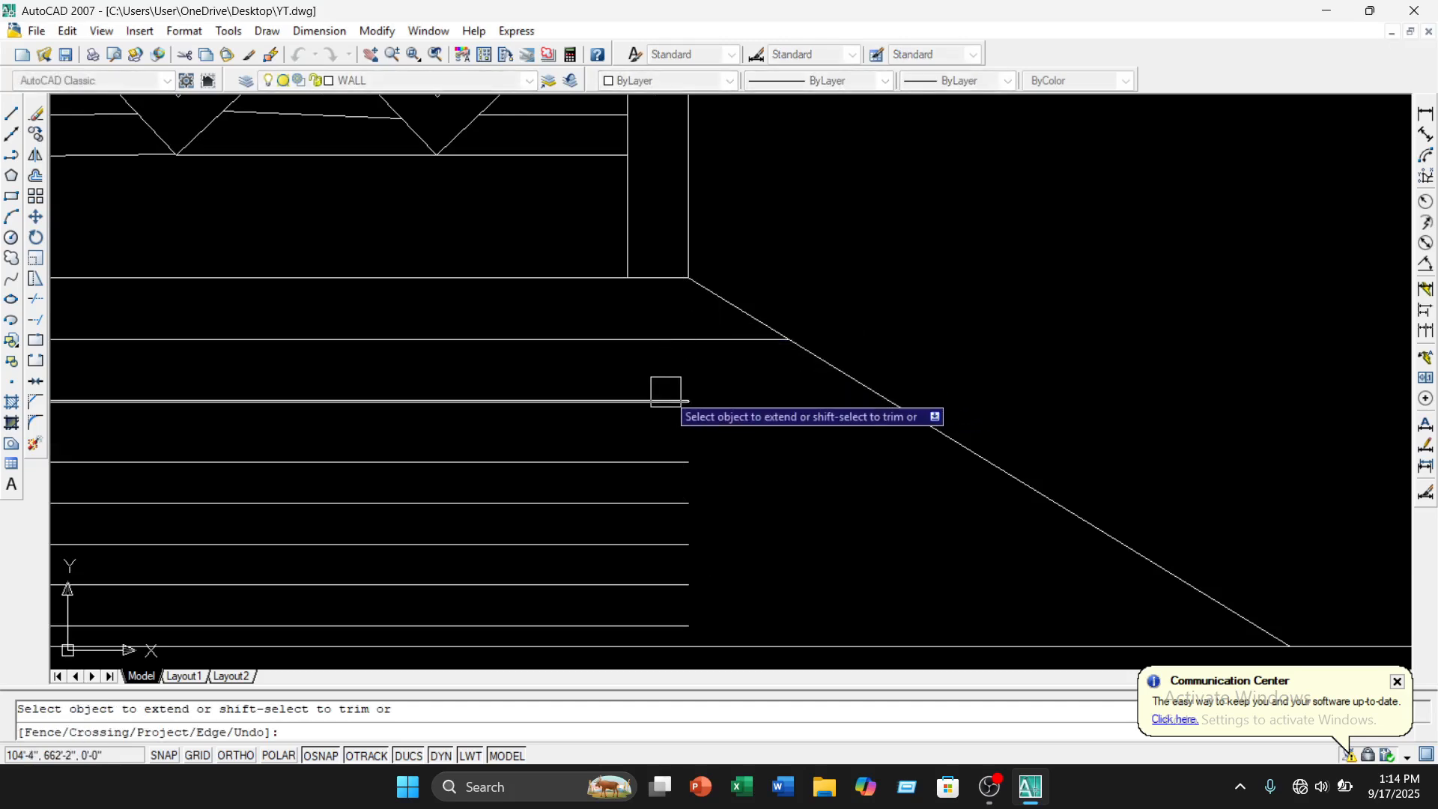
click(666, 399)
click(664, 462)
click(667, 503)
click(661, 544)
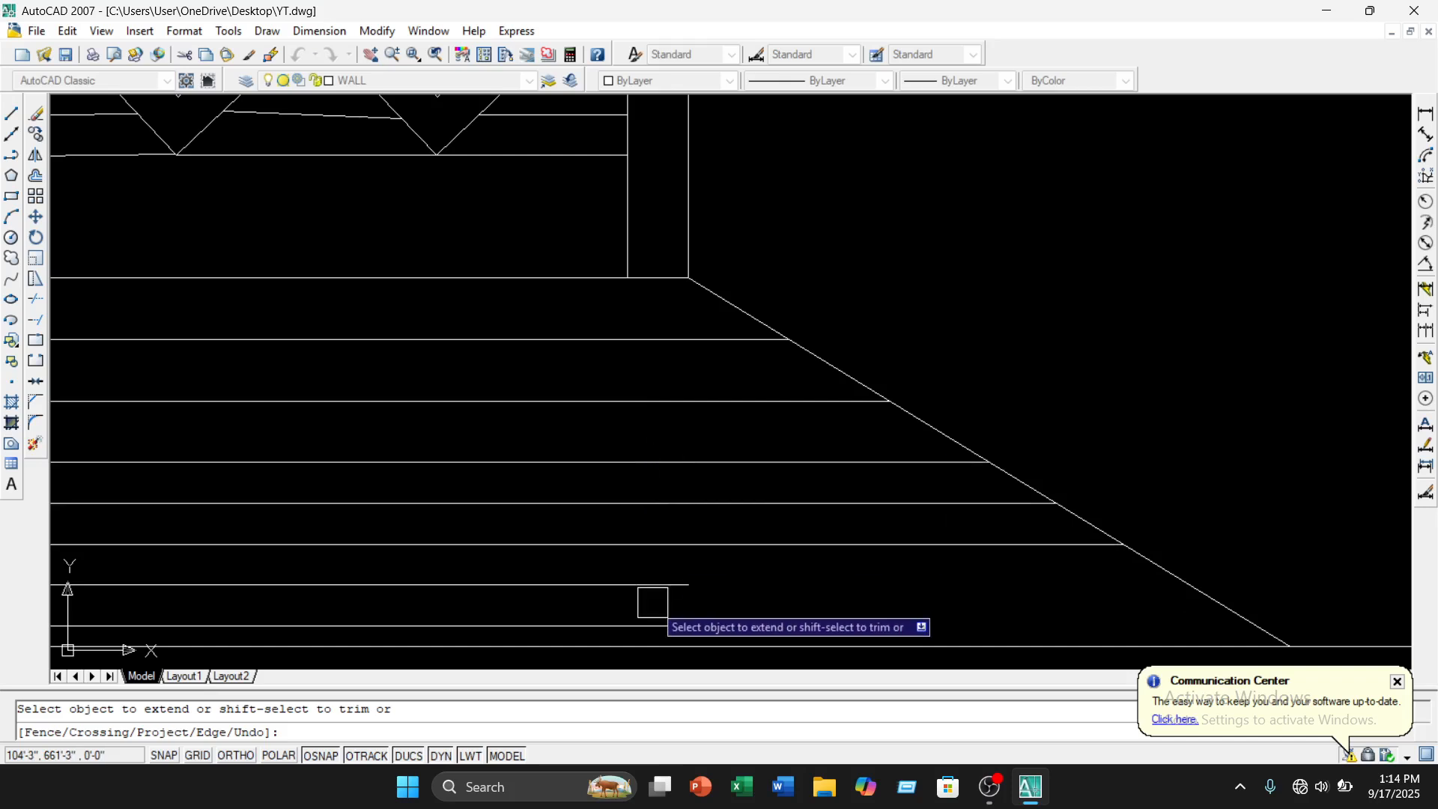
click(659, 585)
click(666, 626)
scroll(686, 600, down, 2)
middle_drag(717, 583, 762, 439)
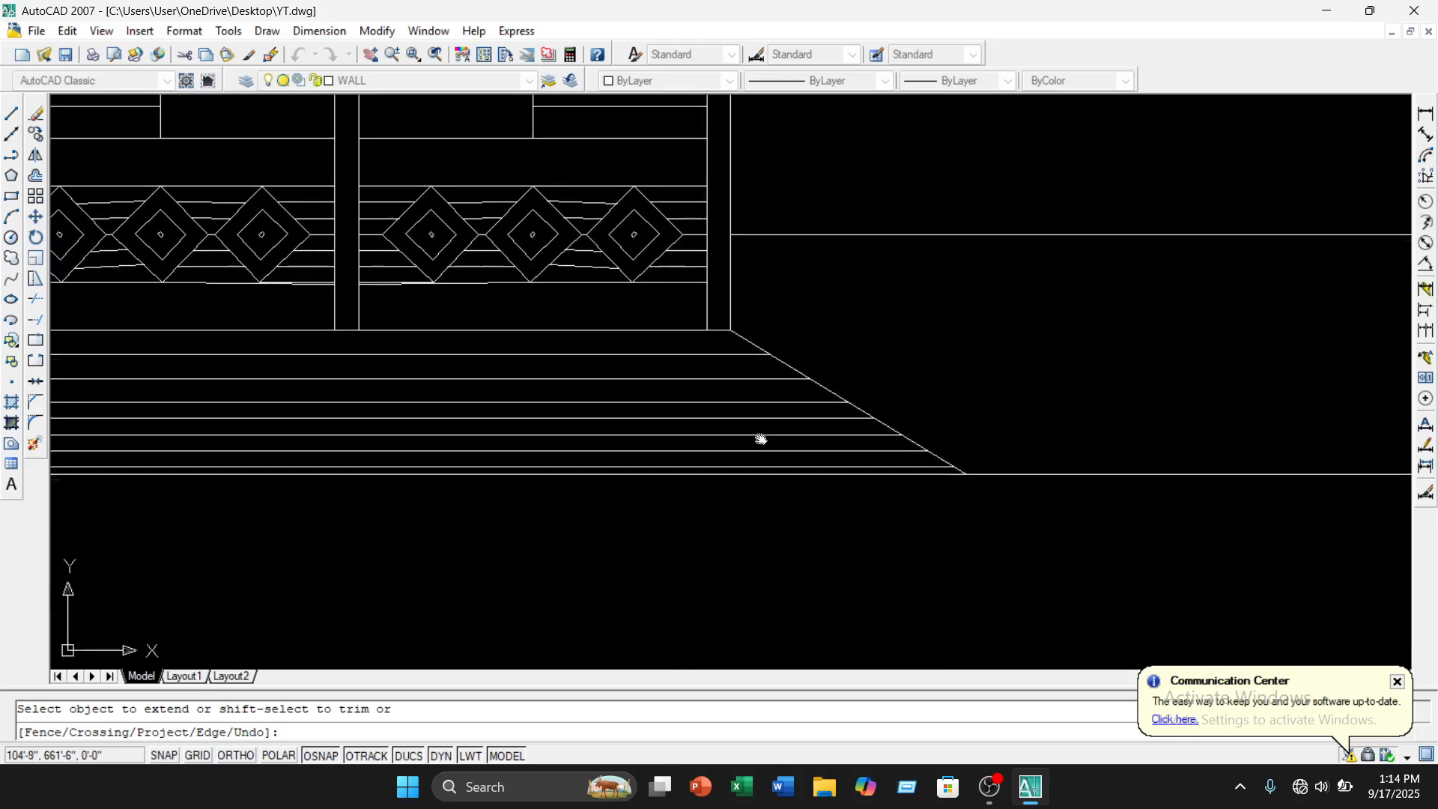
scroll(761, 439, down, 2)
key(Escape)
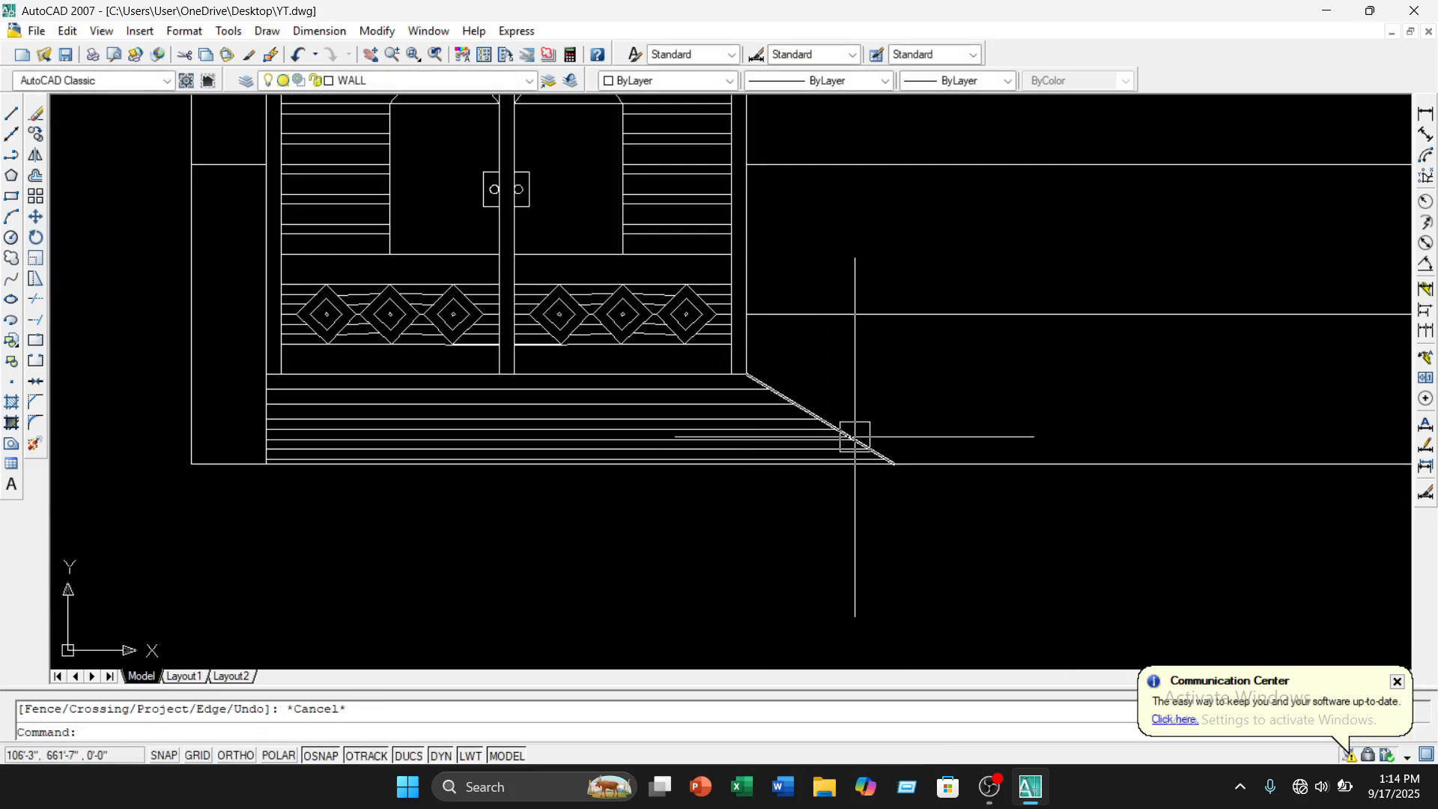
Turn ortho on and stretch the right end of the elevation's ground line 24 inches outward past the wall
scroll(861, 441, down, 4)
middle_drag(864, 441, 845, 478)
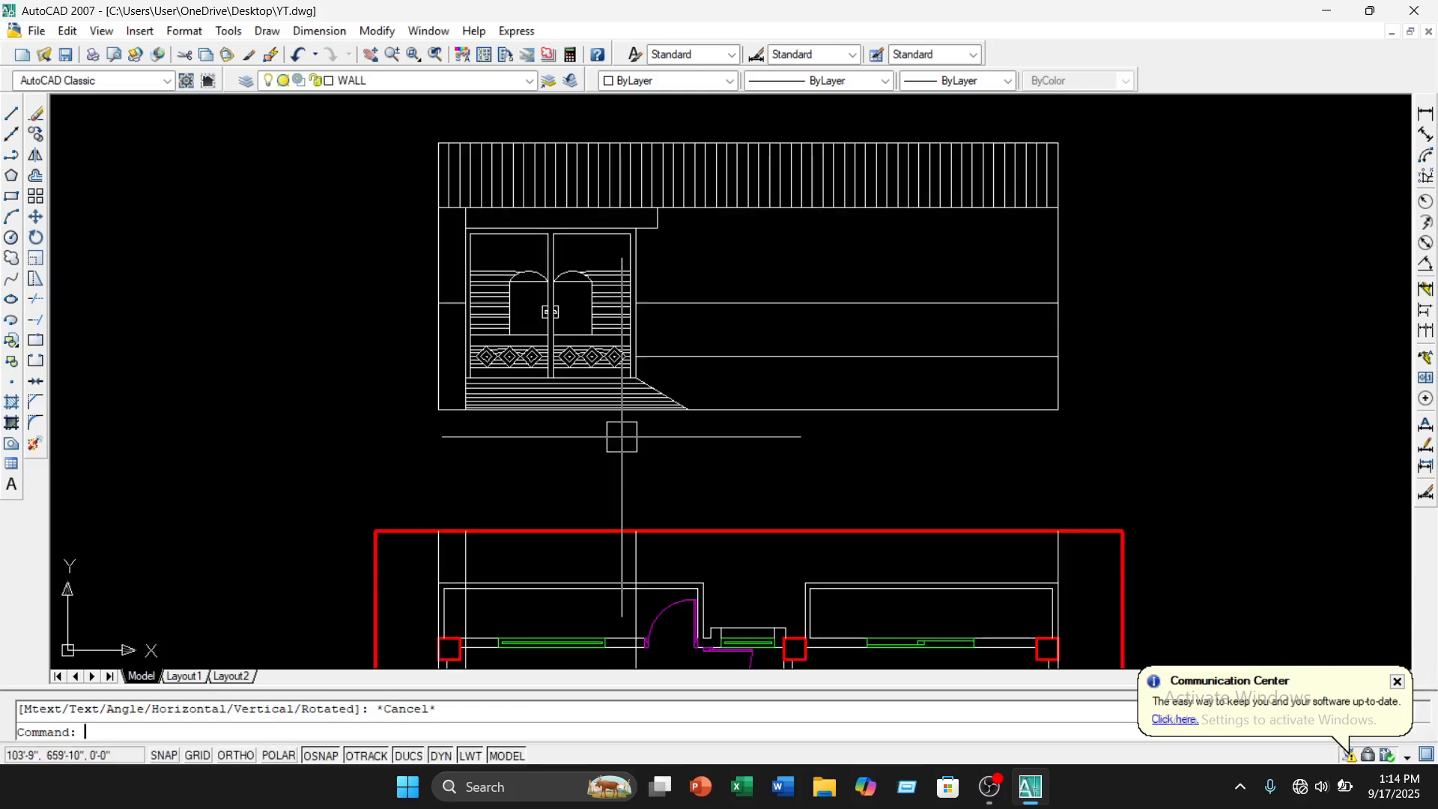
click(926, 409)
click(1057, 410)
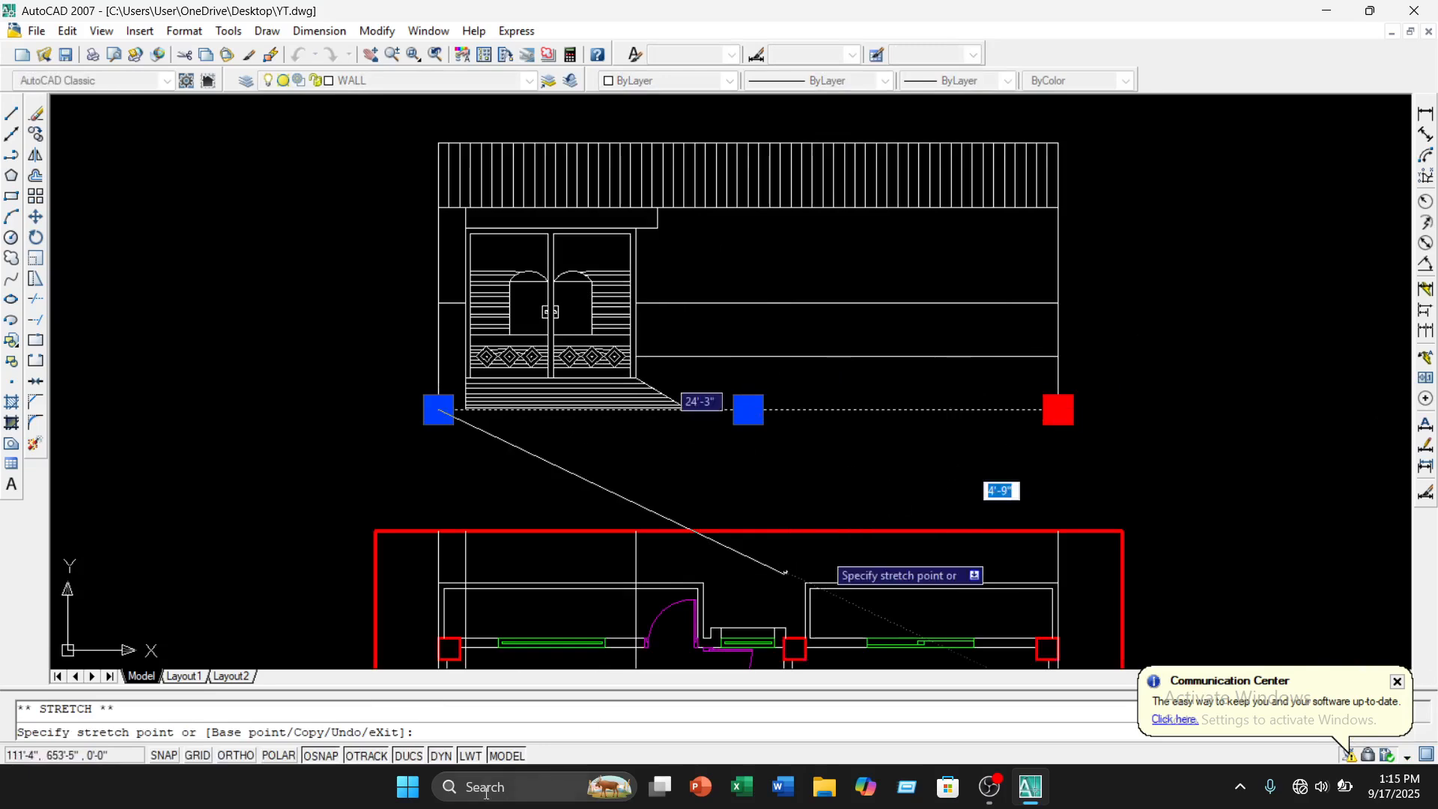
click(235, 756)
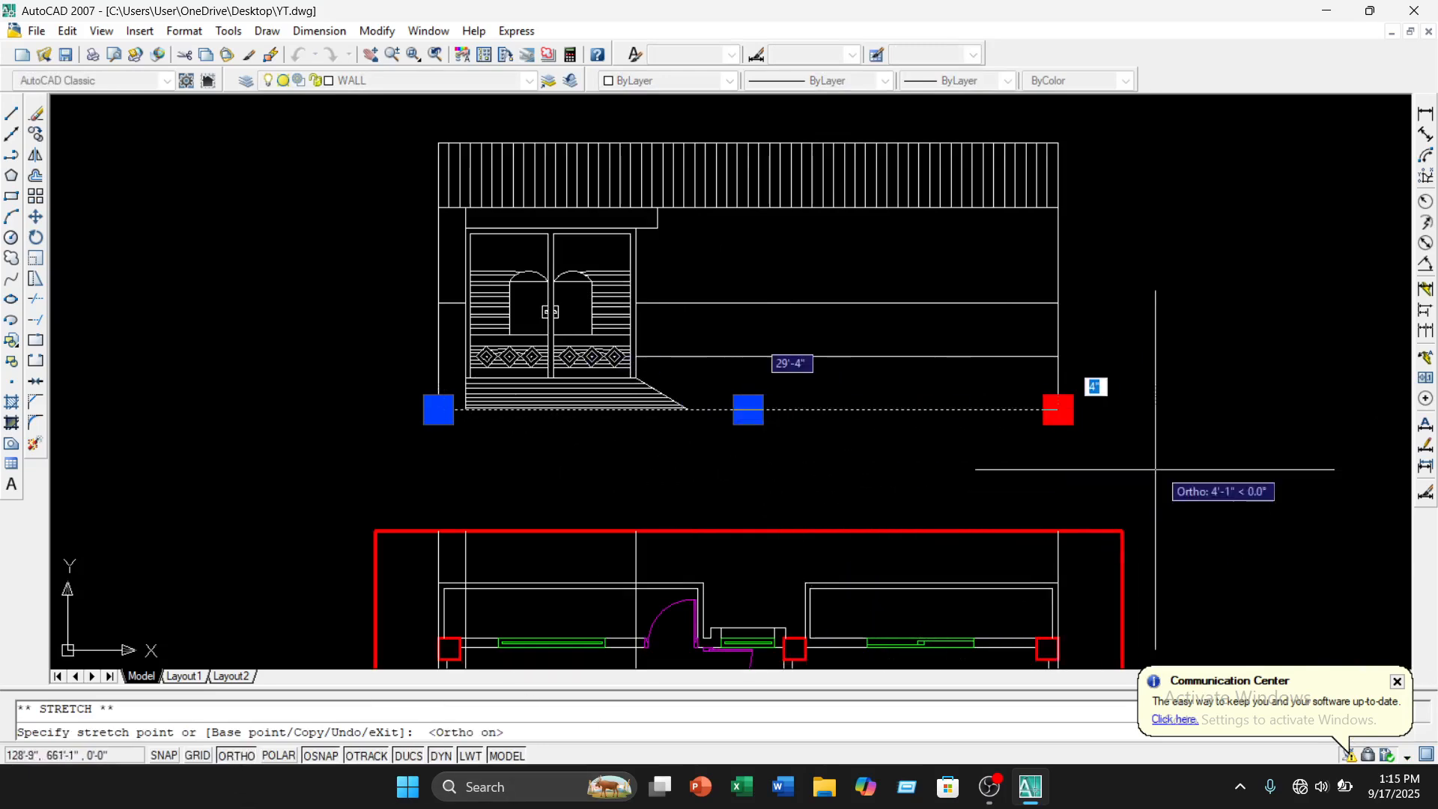
key(Escape)
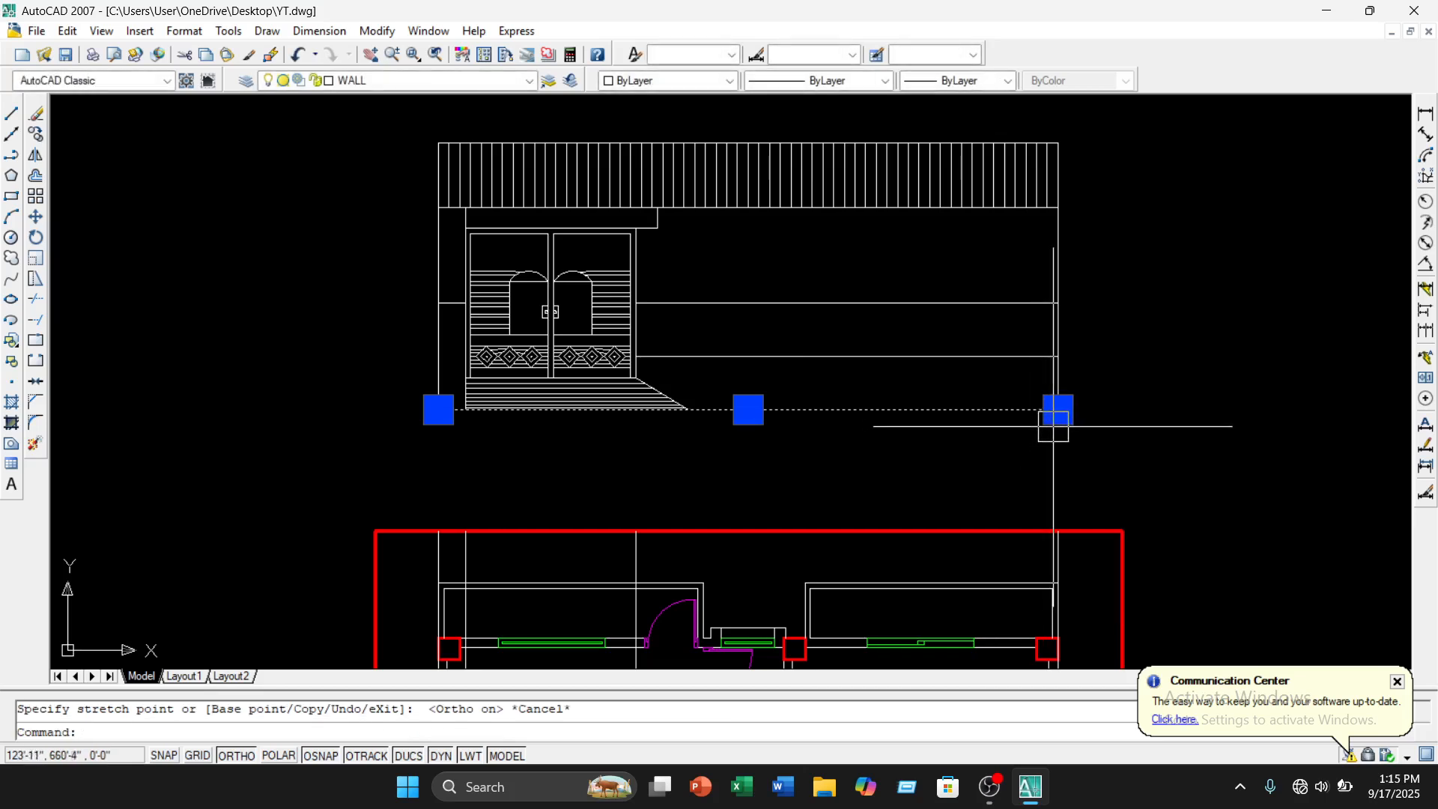
click(1057, 409)
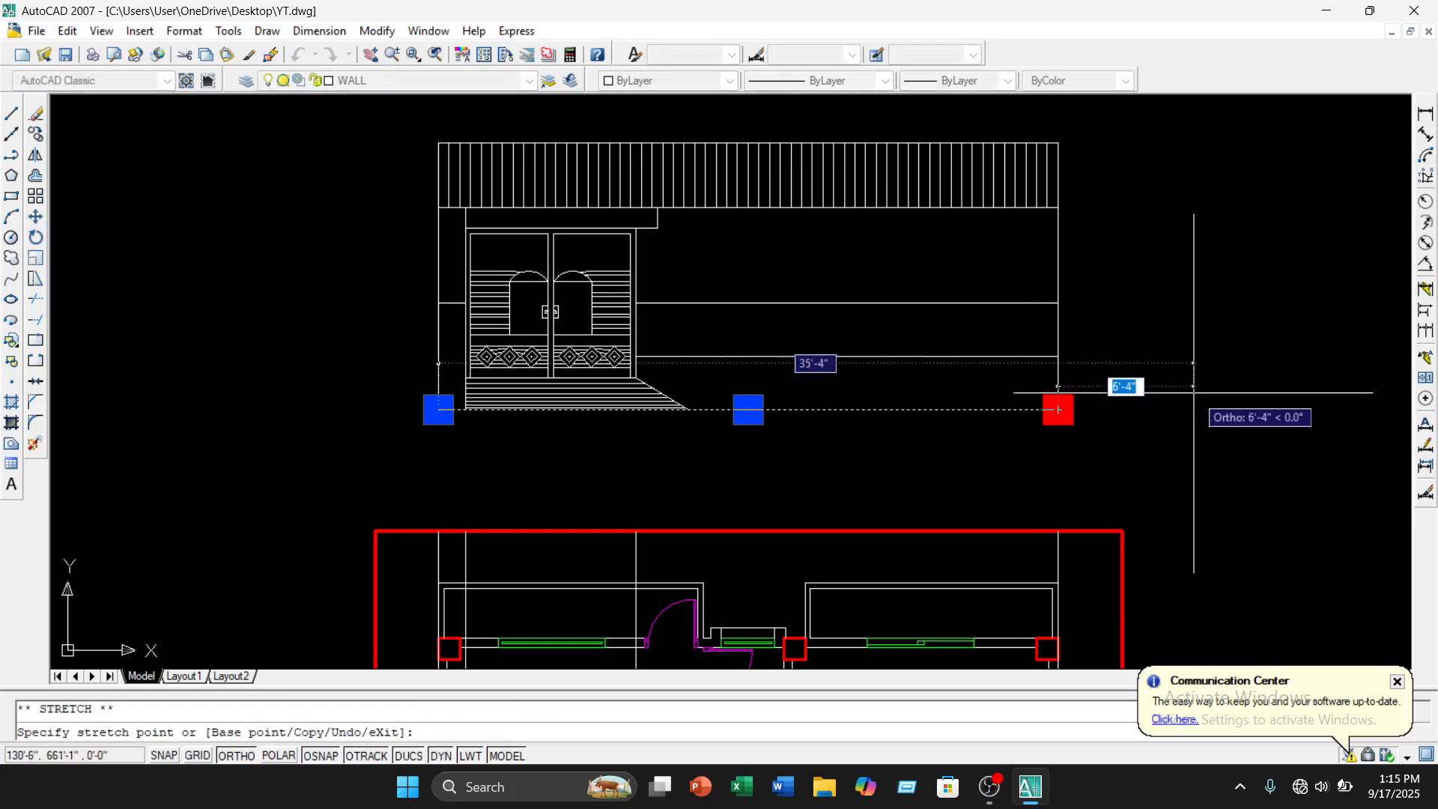
text(24)
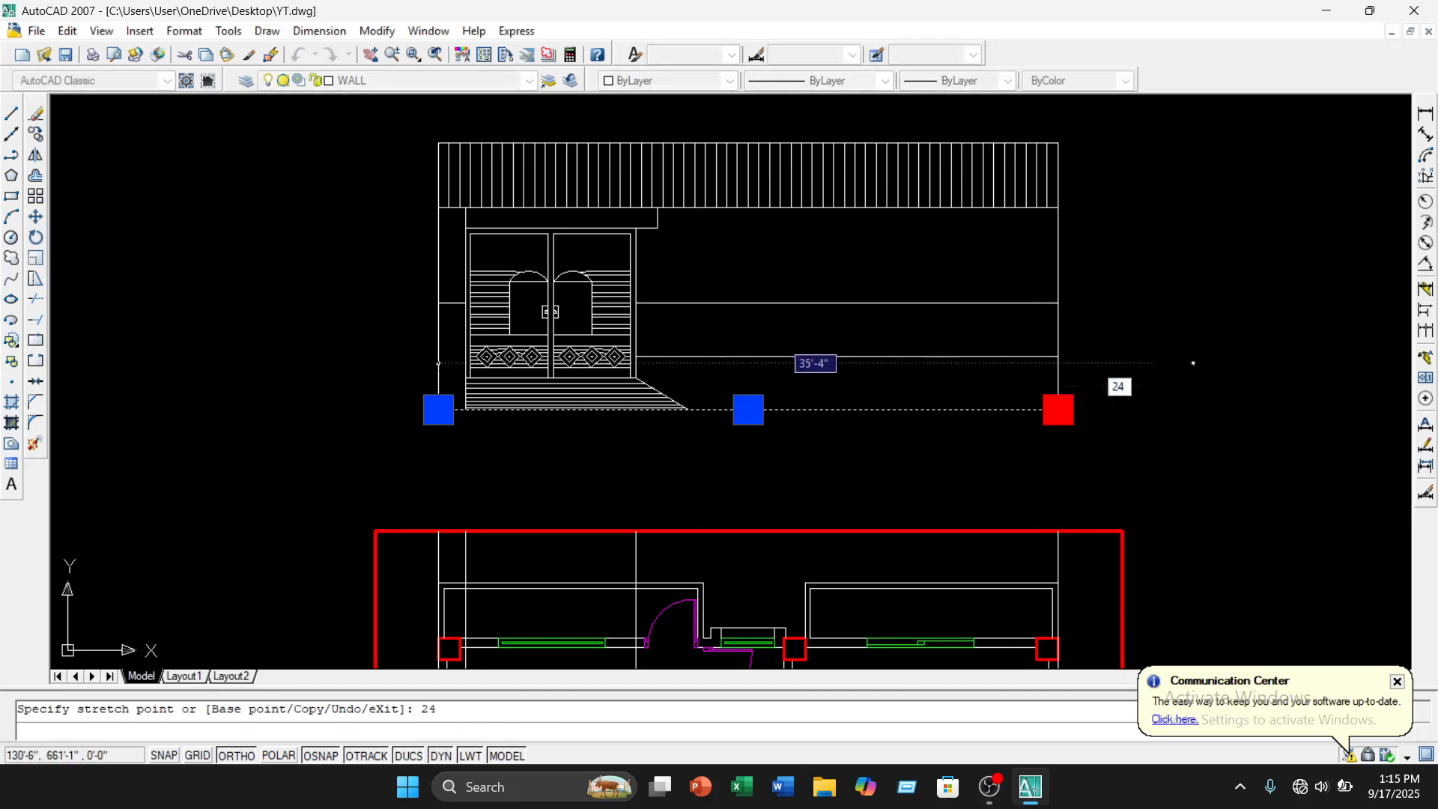
key(Return)
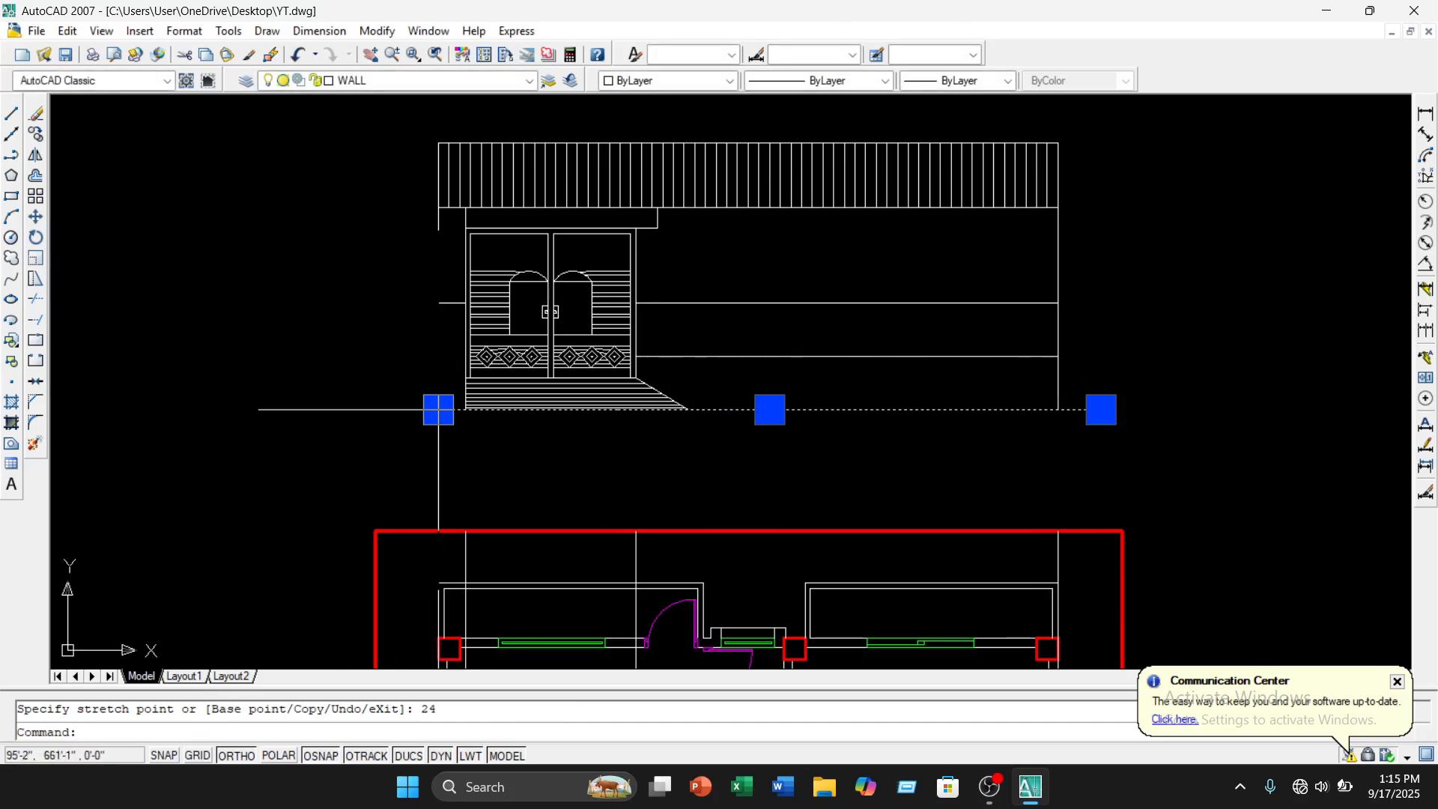
Stretch the left end of the ground line 24 inches outward past the wall, and clear the selection
click(438, 409)
text(24)
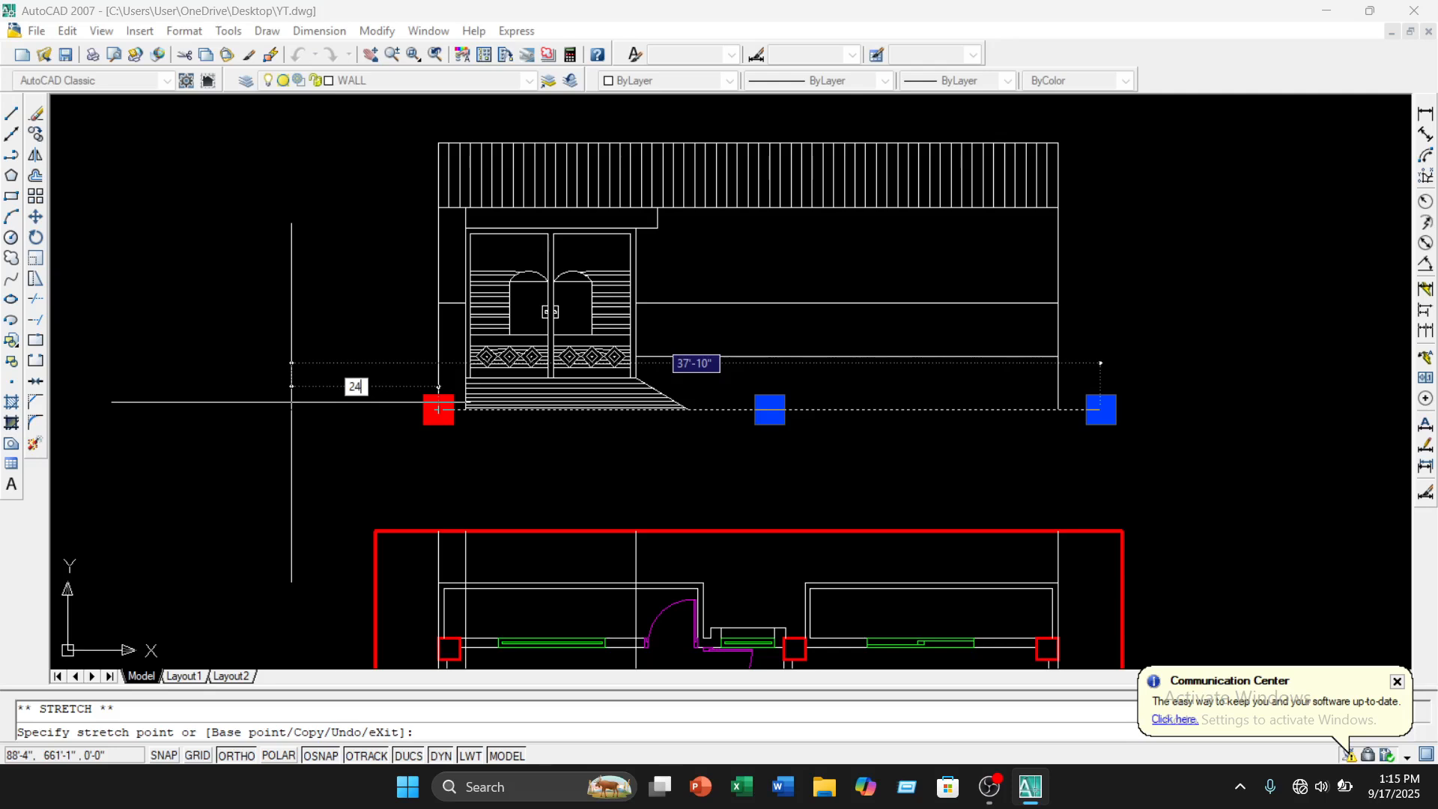
key(Escape)
key(Escape)
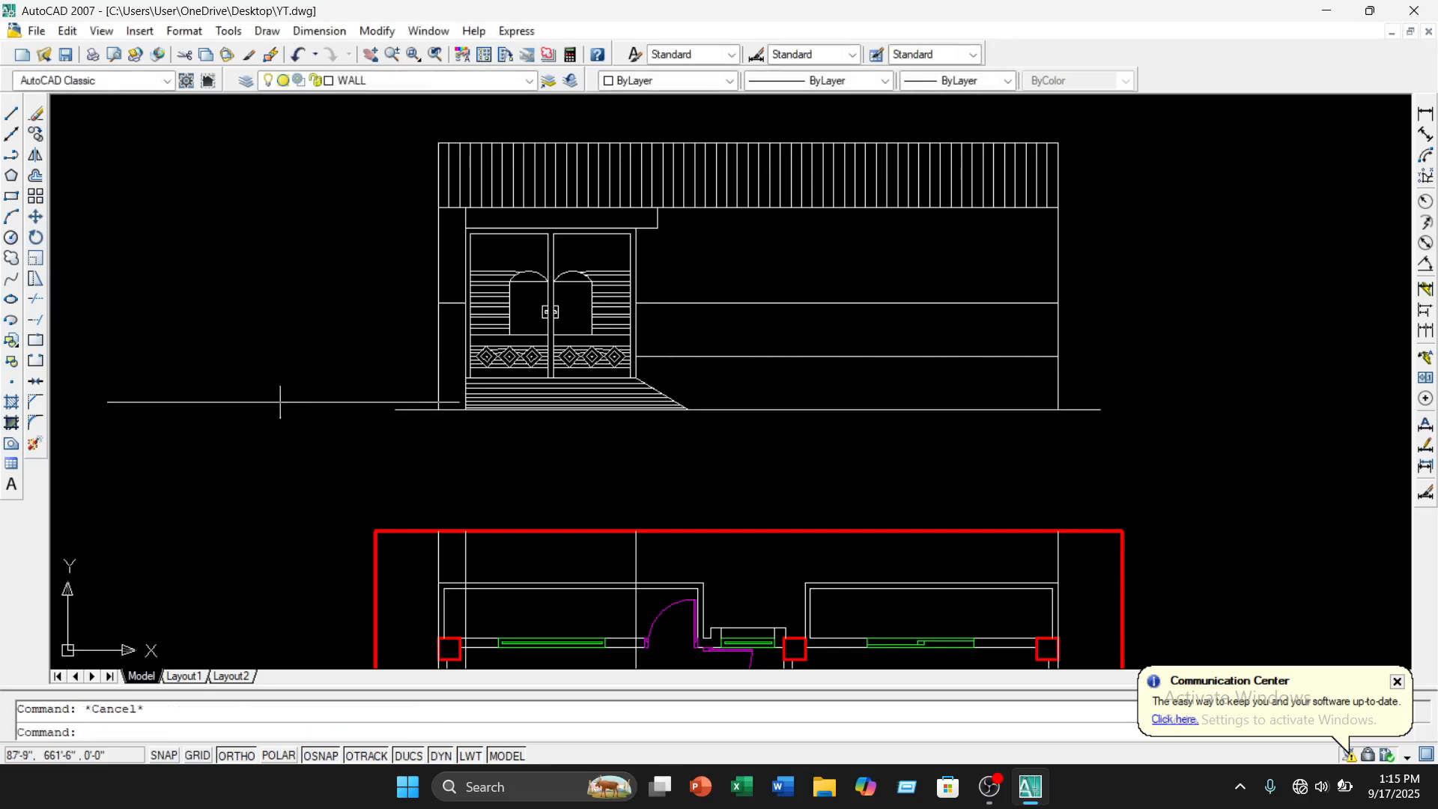
Review the whole front elevation, from the extended ground line up to the roof band
scroll(640, 349, up, 1)
scroll(658, 327, down, 3)
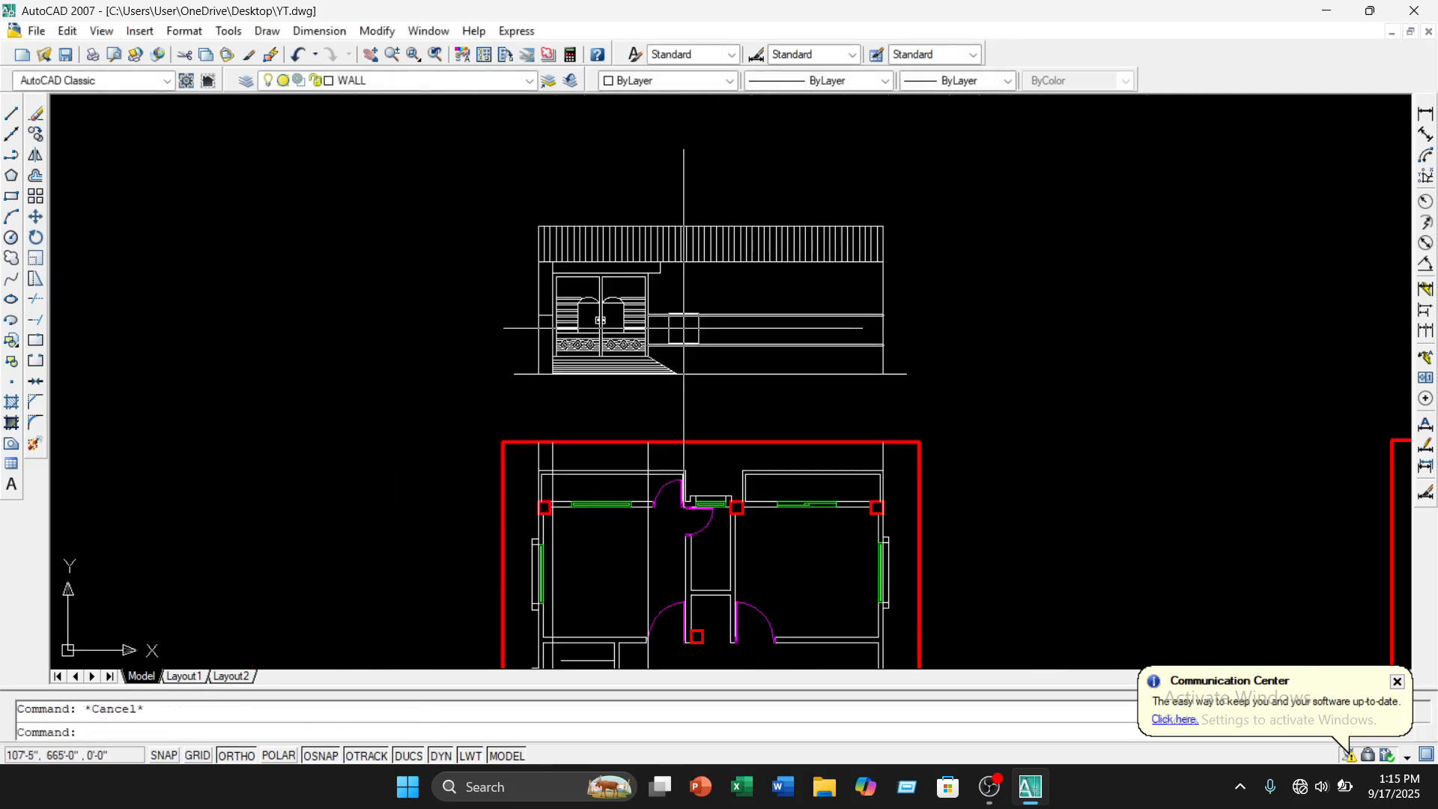
scroll(678, 341, up, 3)
scroll(678, 352, up, 2)
scroll(670, 391, down, 3)
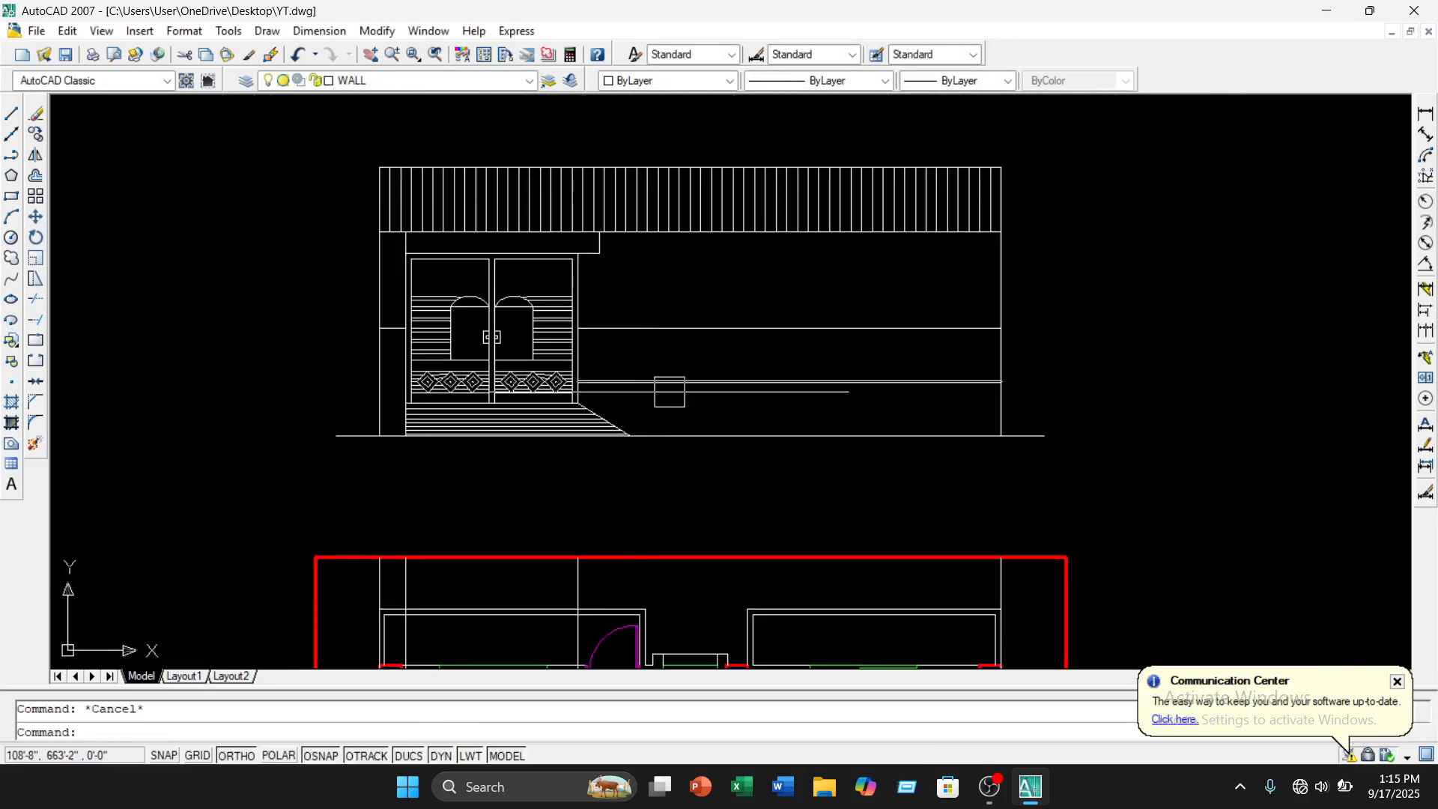
middle_drag(657, 279, 657, 340)
scroll(924, 250, up, 3)
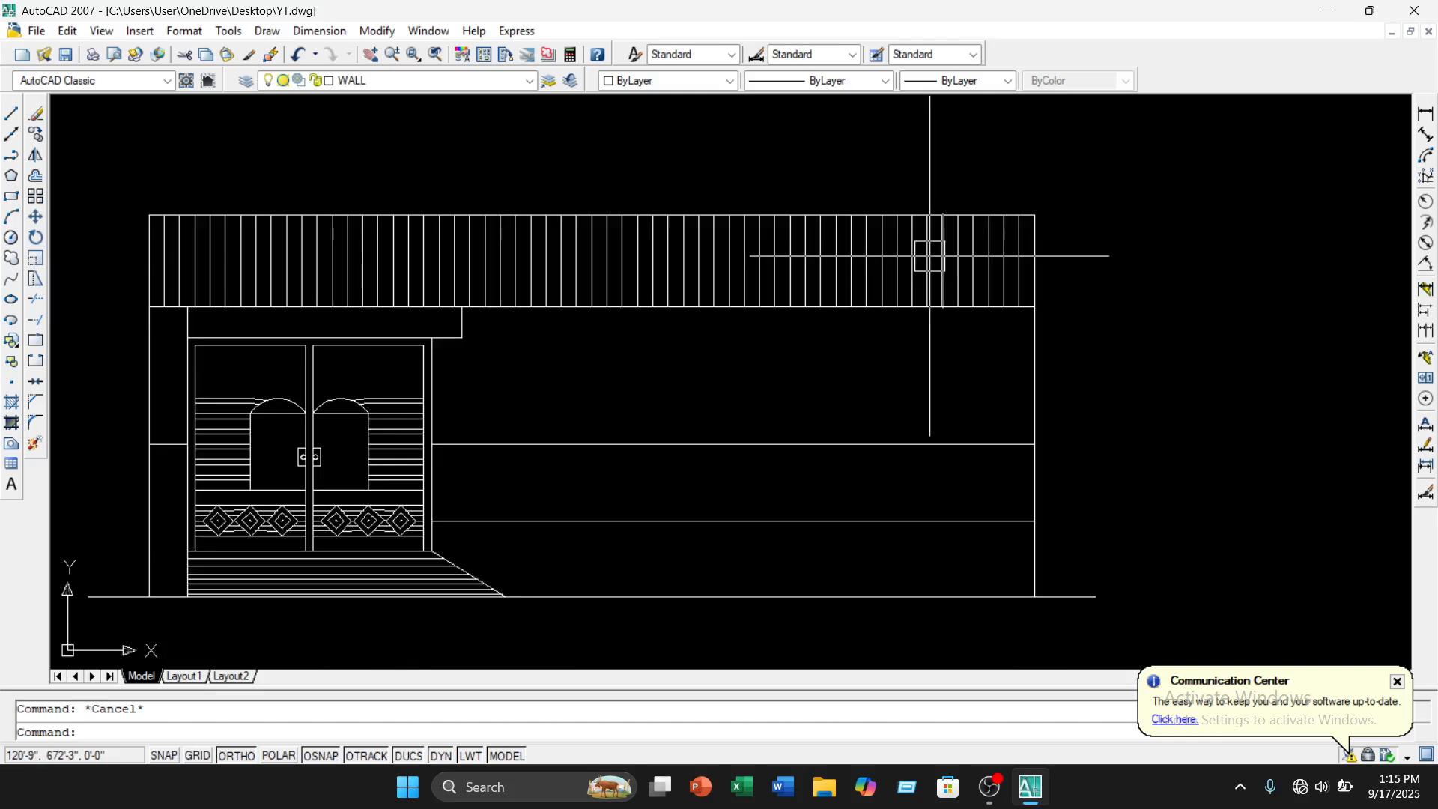
scroll(928, 257, down, 3)
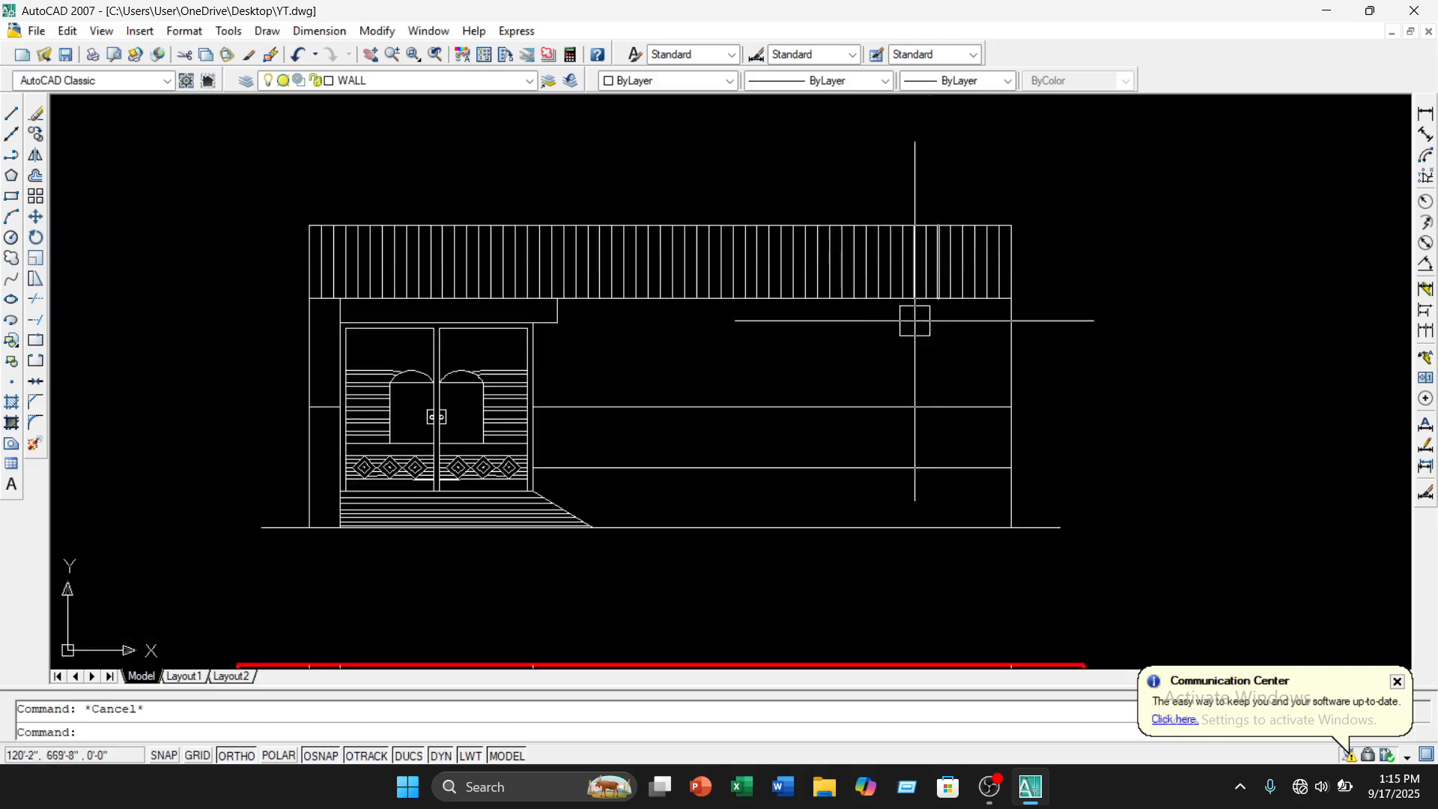
Set a 0.30 mm lineweight on the side walls, ground line, right-hand wall lines, roof band's top and bottom edges, canopy and outer door frame
click(310, 346)
click(707, 529)
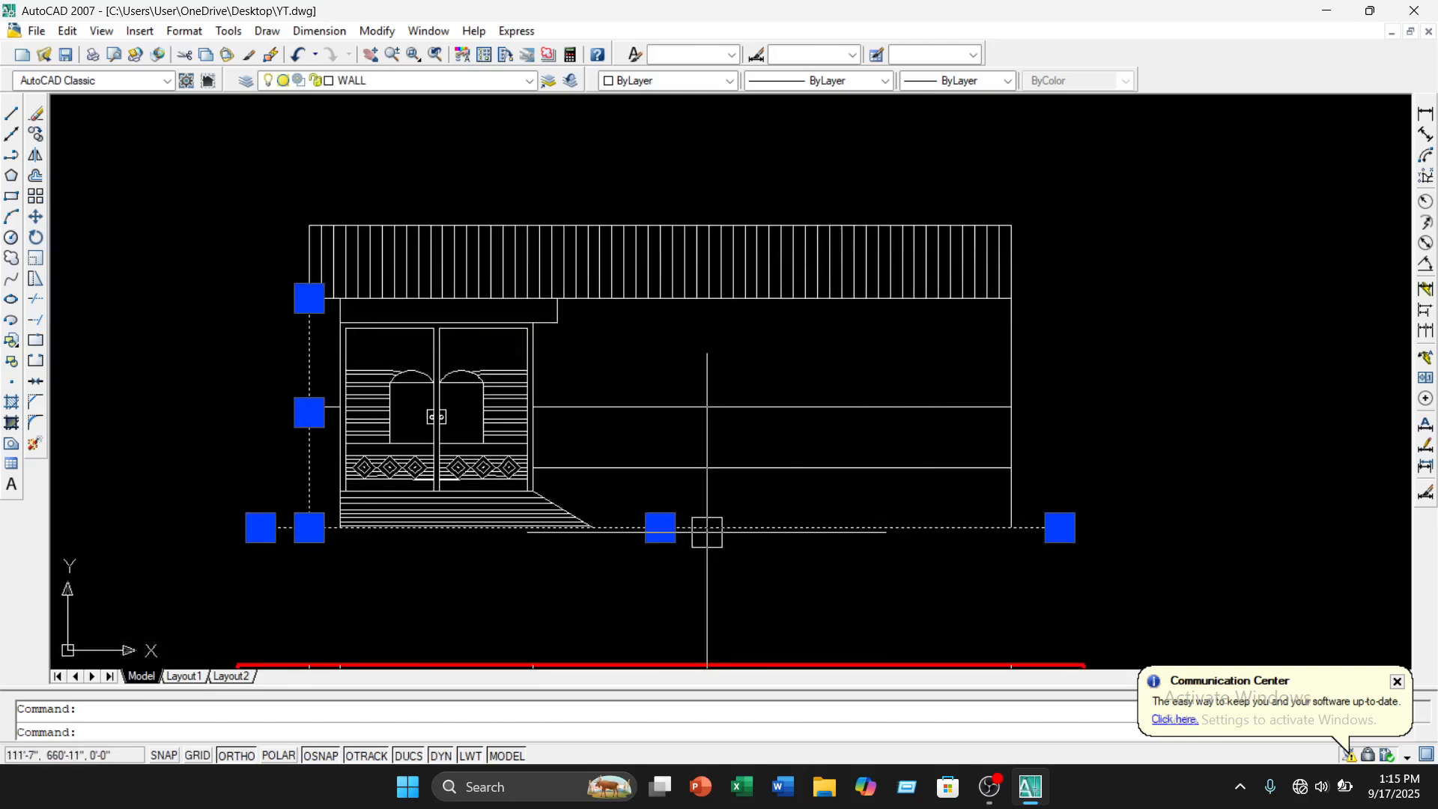
click(999, 389)
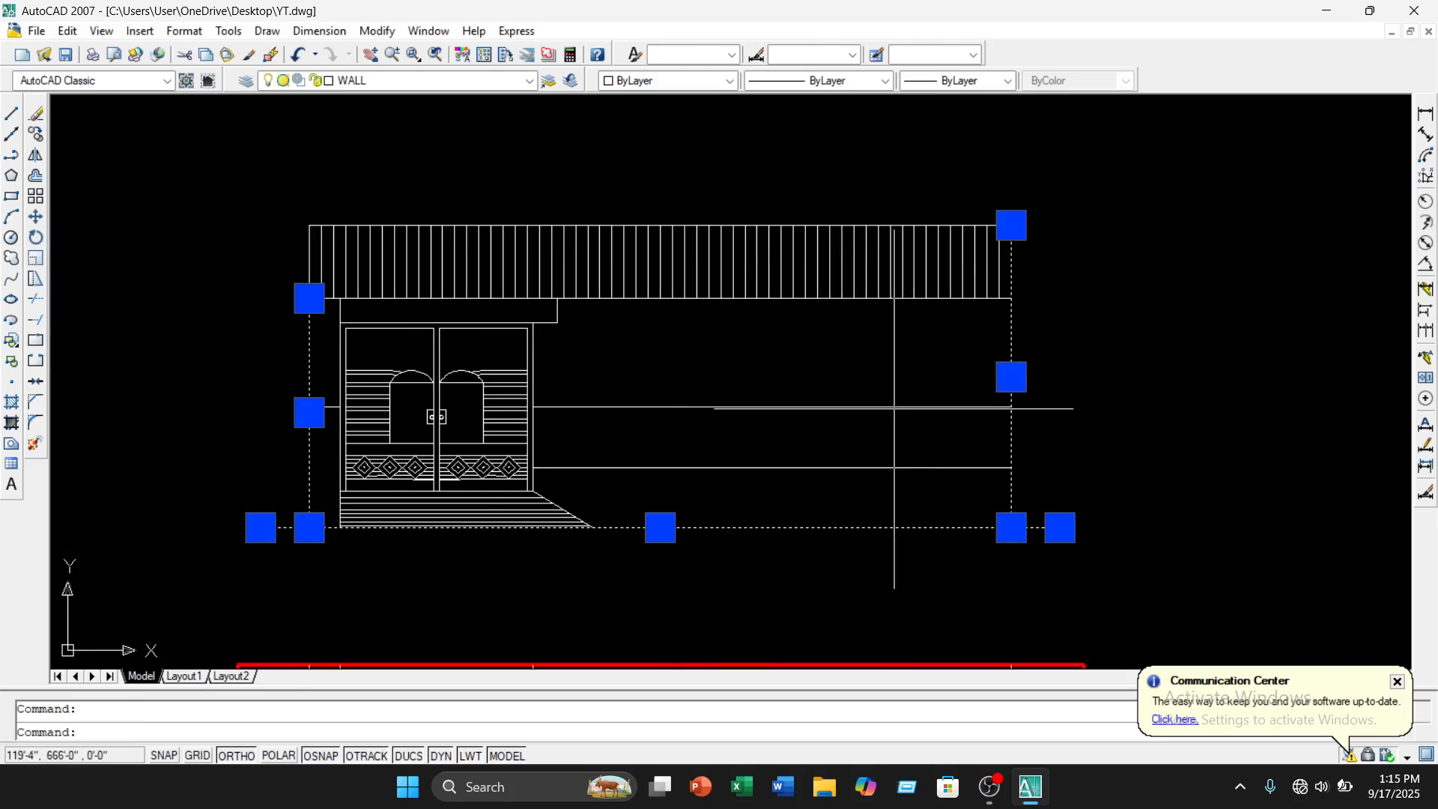
click(872, 407)
click(700, 466)
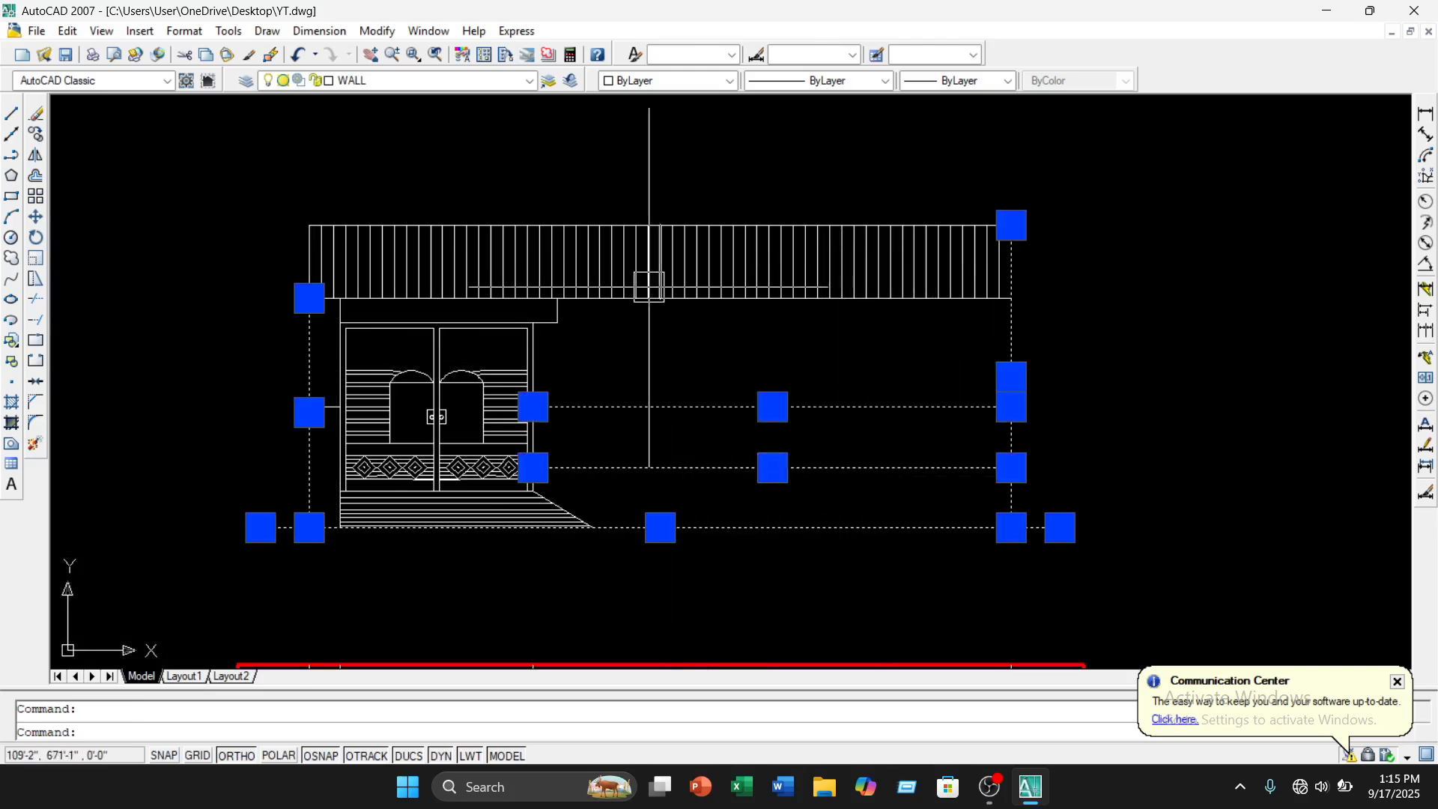
scroll(648, 287, up, 6)
click(639, 346)
scroll(672, 302, down, 4)
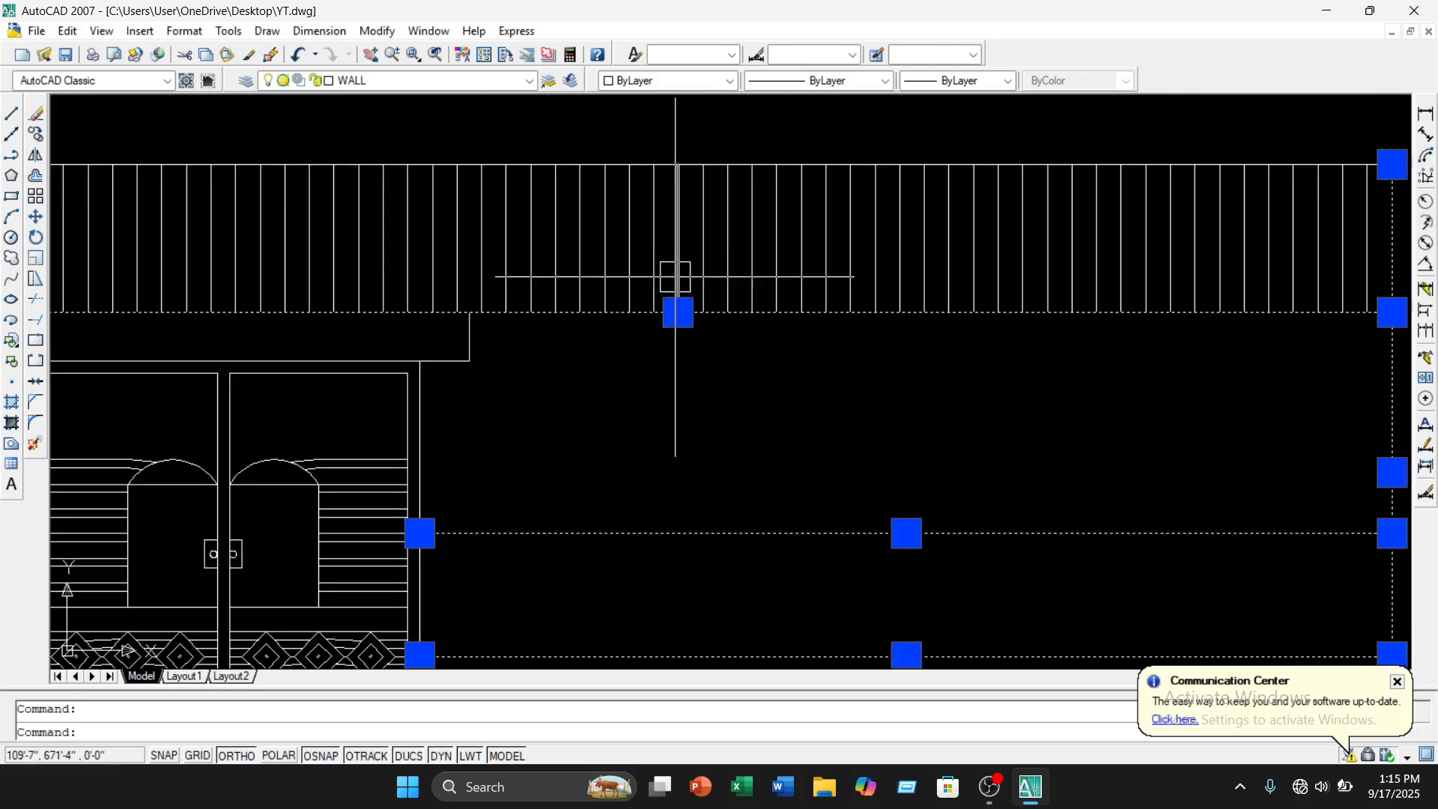
middle_drag(675, 277, 675, 382)
scroll(658, 290, up, 6)
click(679, 210)
scroll(687, 293, down, 4)
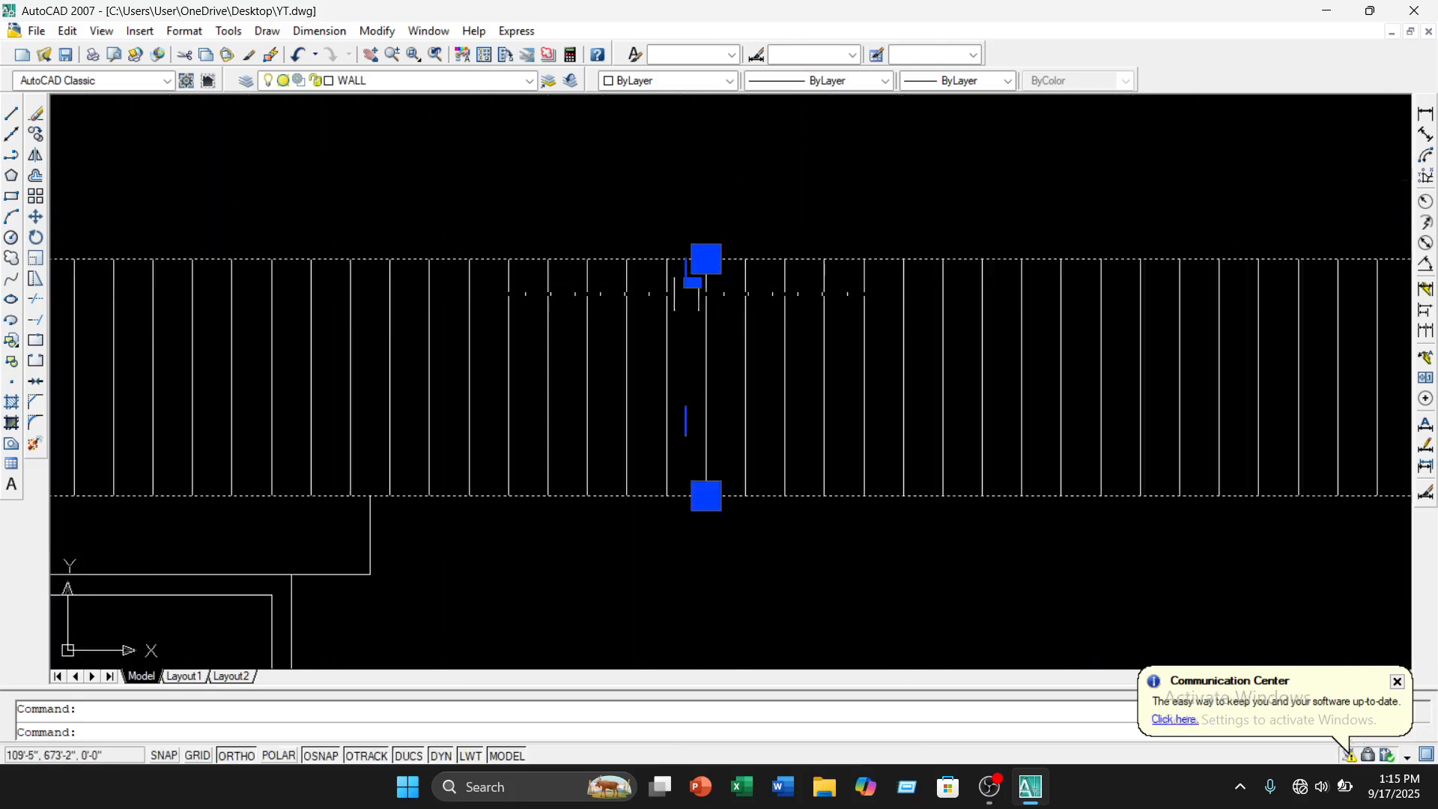
scroll(668, 349, down, 6)
middle_drag(650, 437, 643, 366)
scroll(408, 358, up, 5)
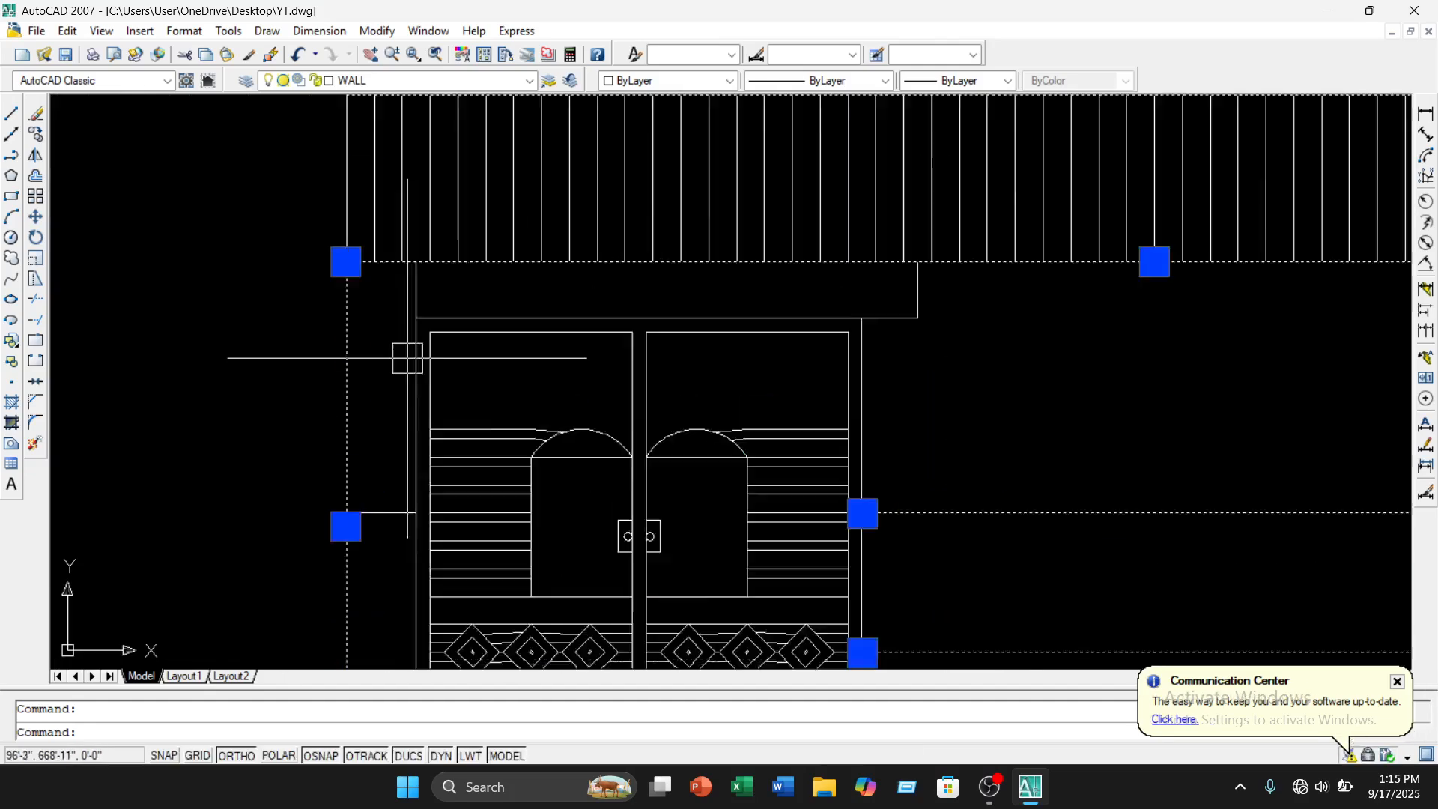
scroll(407, 358, up, 3)
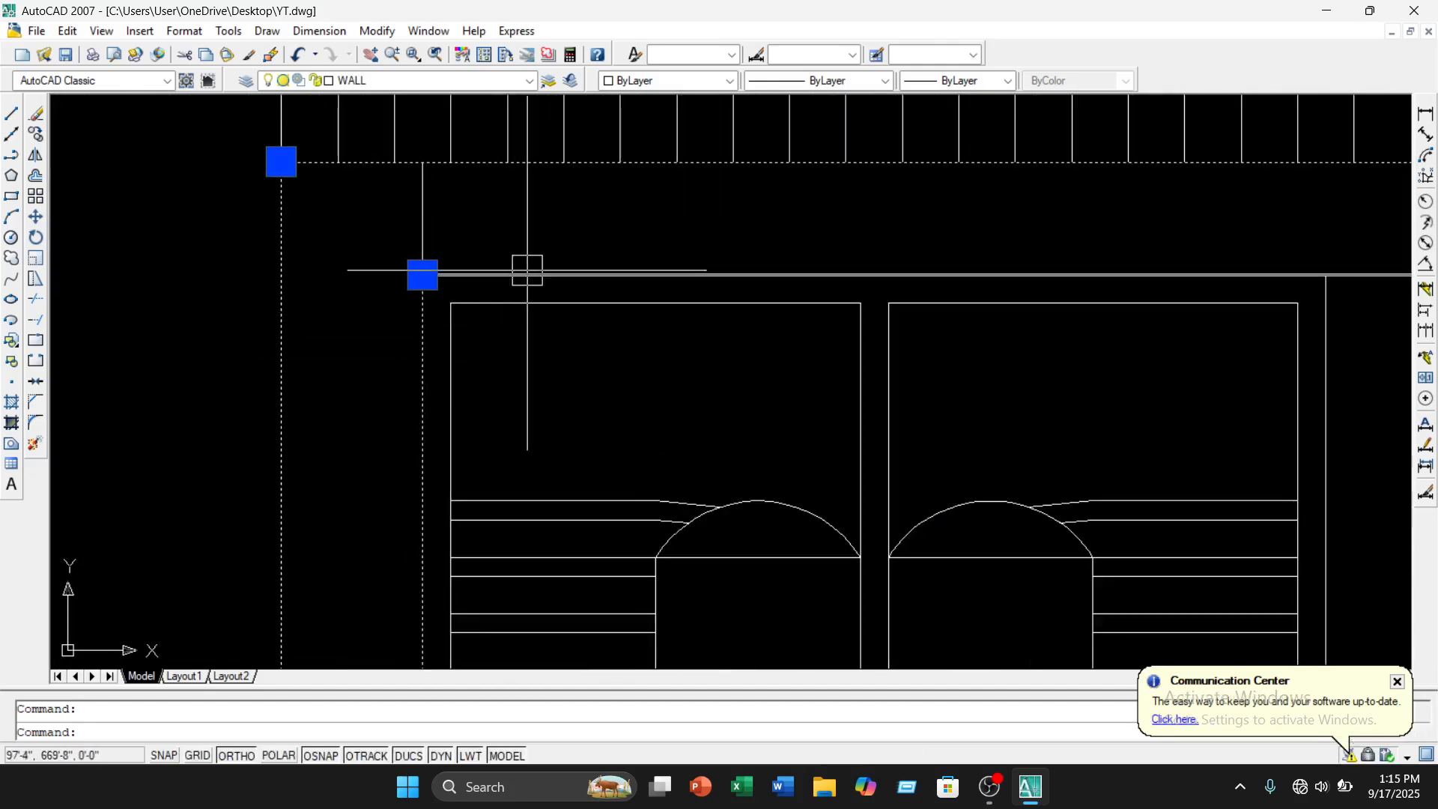
click(745, 274)
scroll(796, 286, down, 2)
scroll(1144, 333, up, 3)
scroll(1194, 262, down, 2)
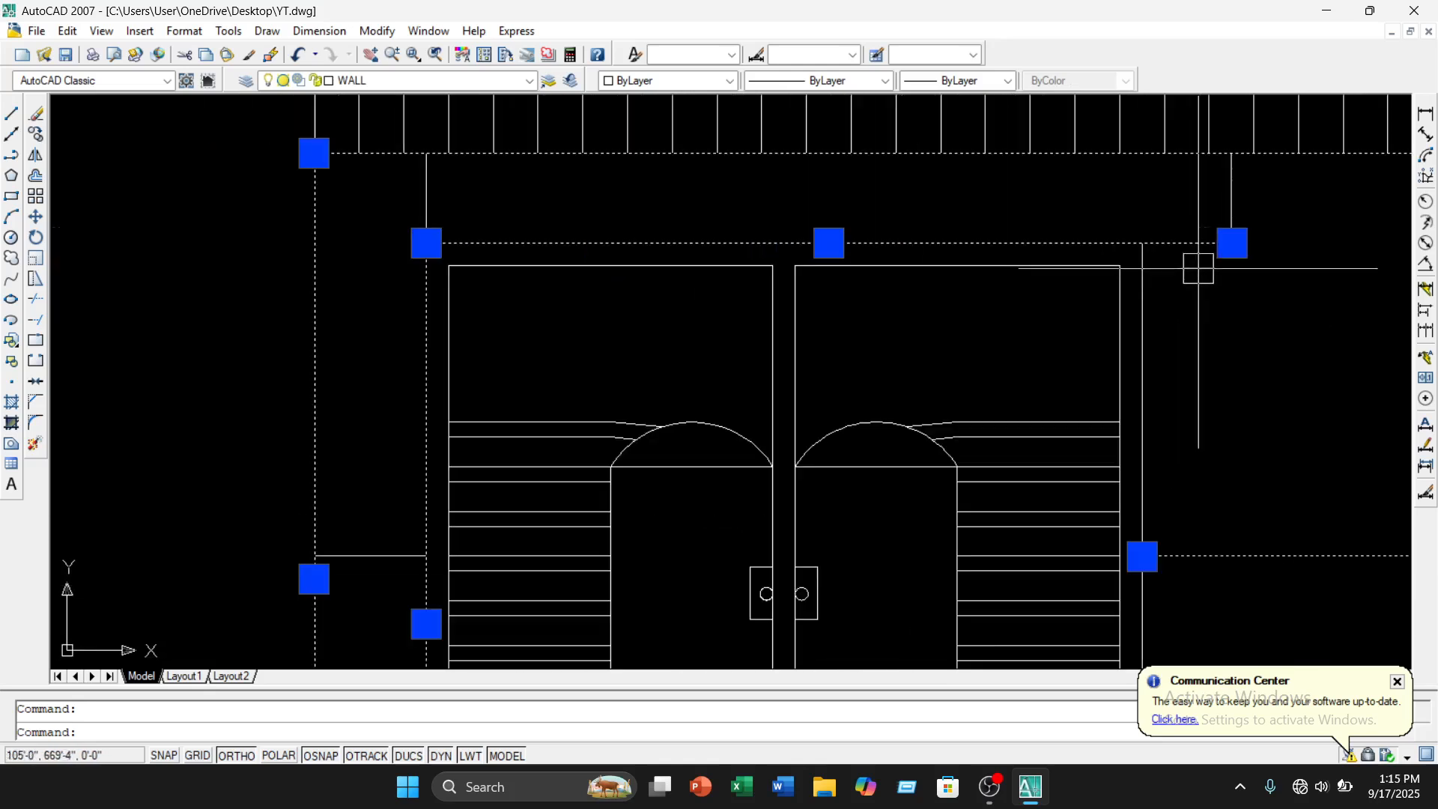
click(431, 216)
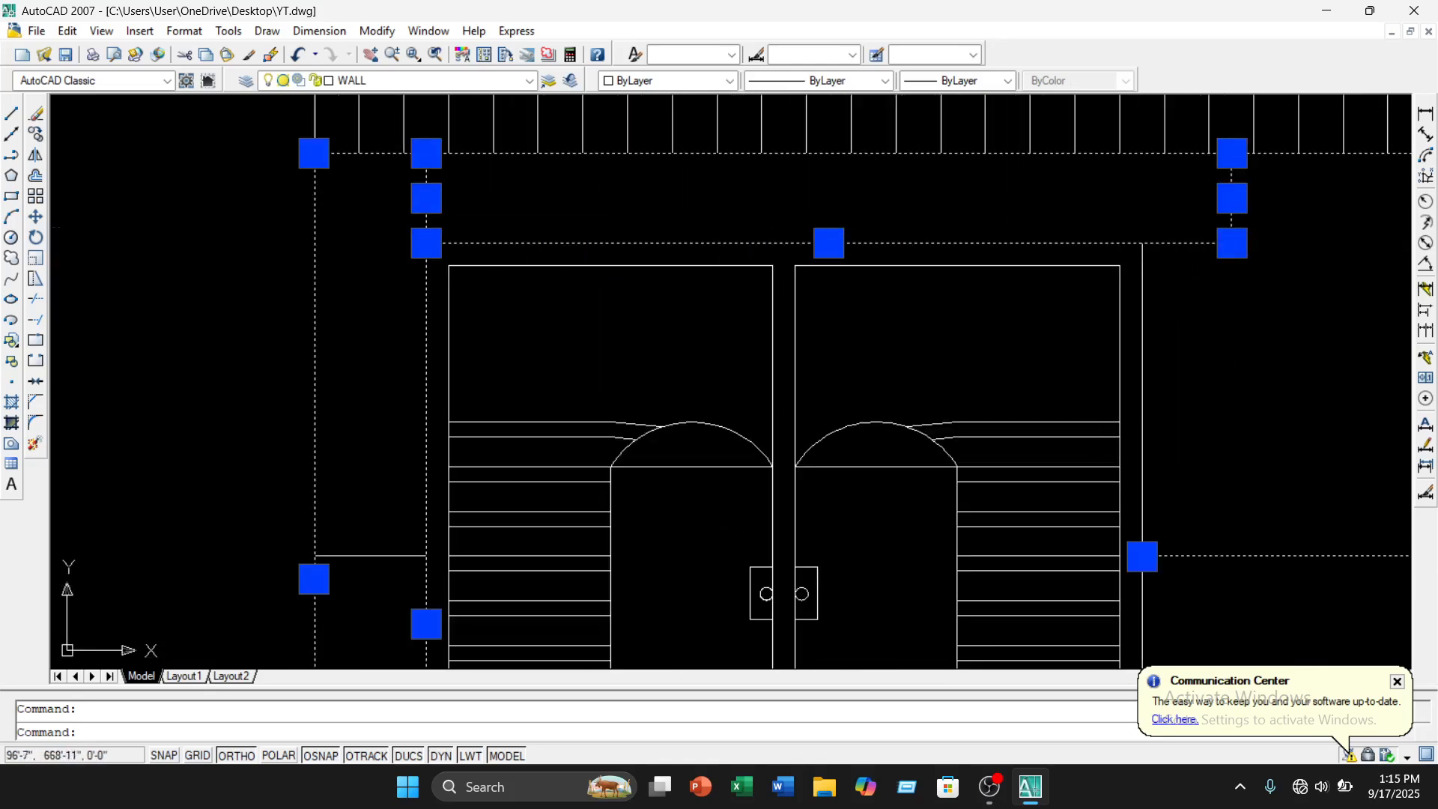
middle_drag(847, 344, 593, 268)
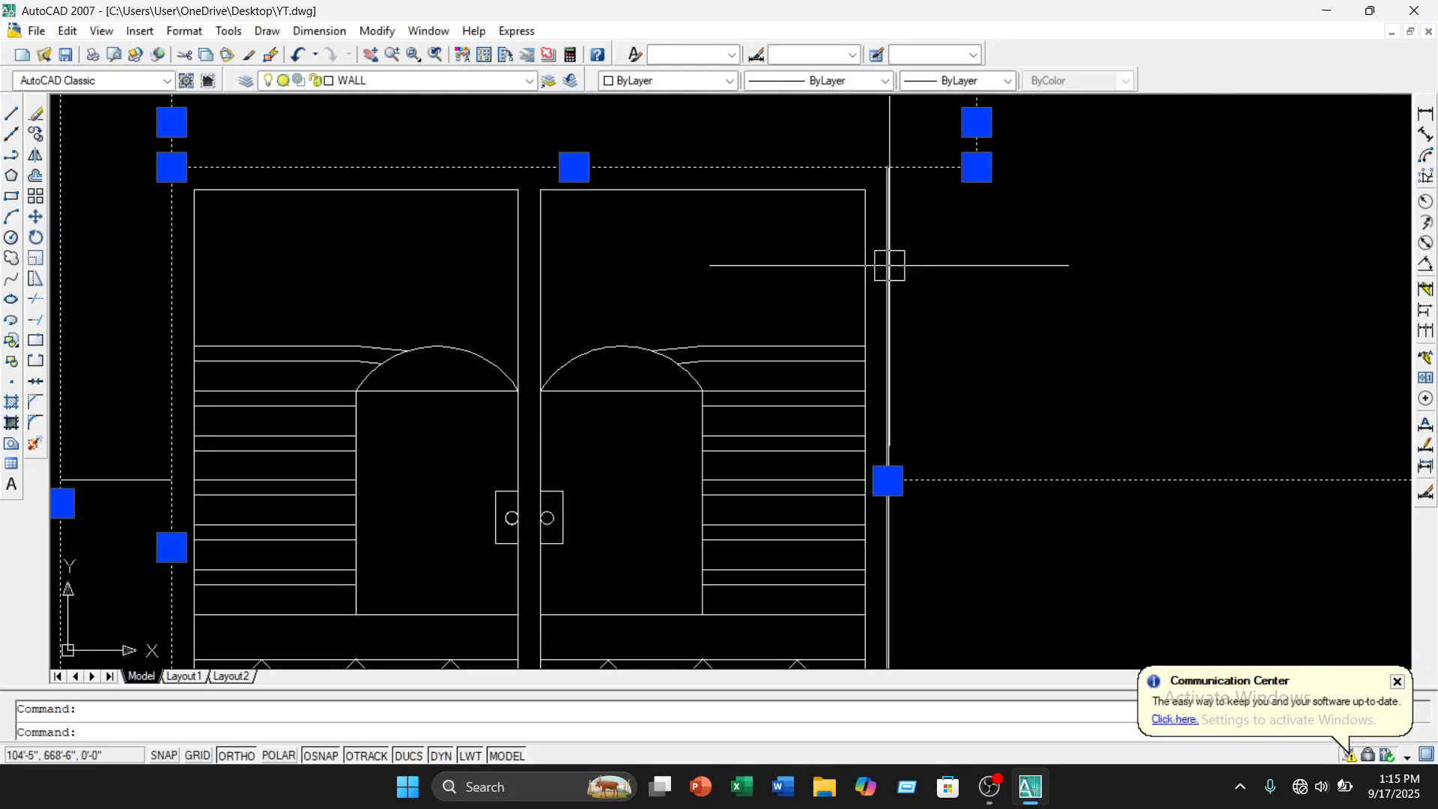
scroll(951, 301, down, 4)
scroll(967, 443, up, 3)
mouse_move(939, 436)
middle_down()
mouse_move(941, 328)
mouse_move(955, 311)
middle_up()
scroll(772, 441, up, 2)
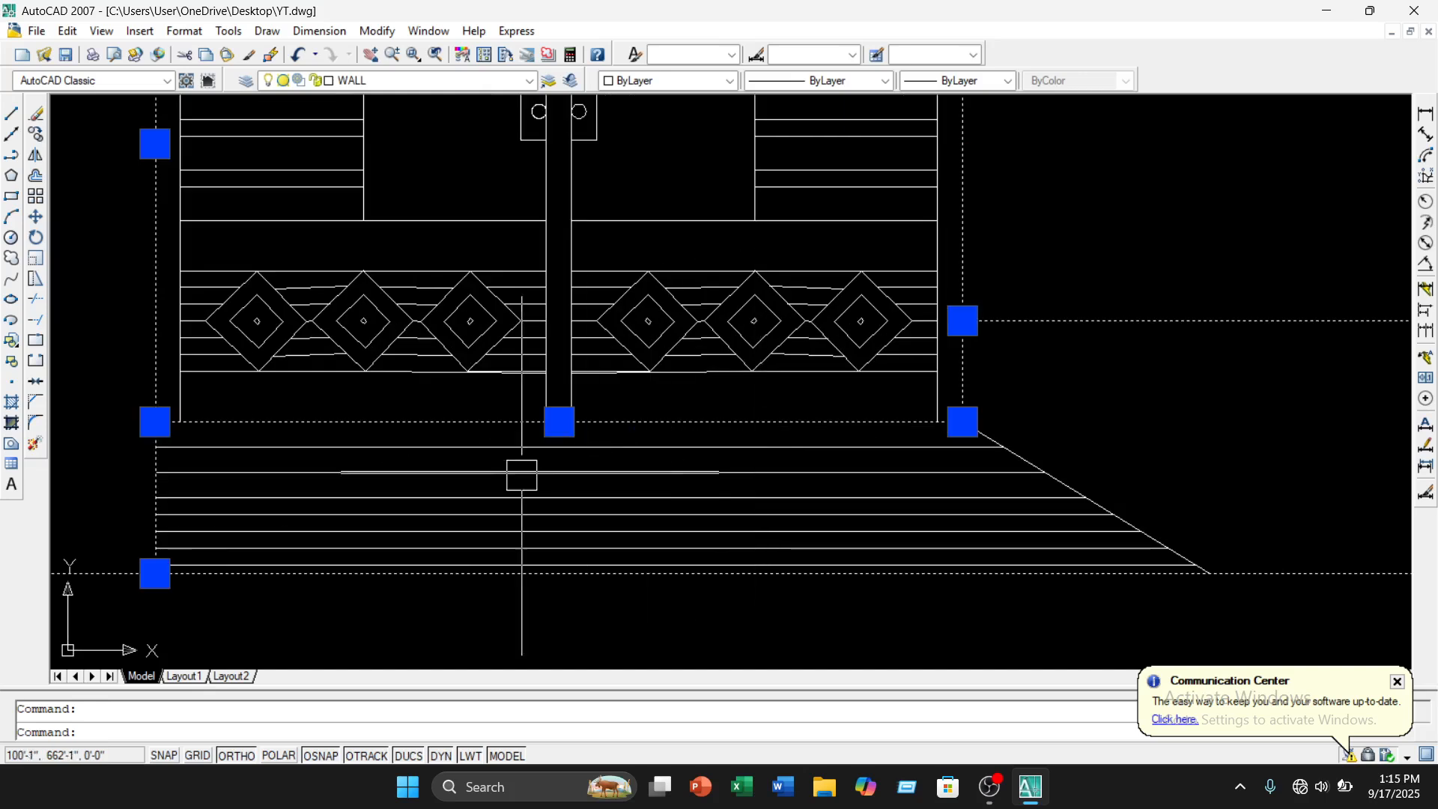
scroll(1090, 477, up, 2)
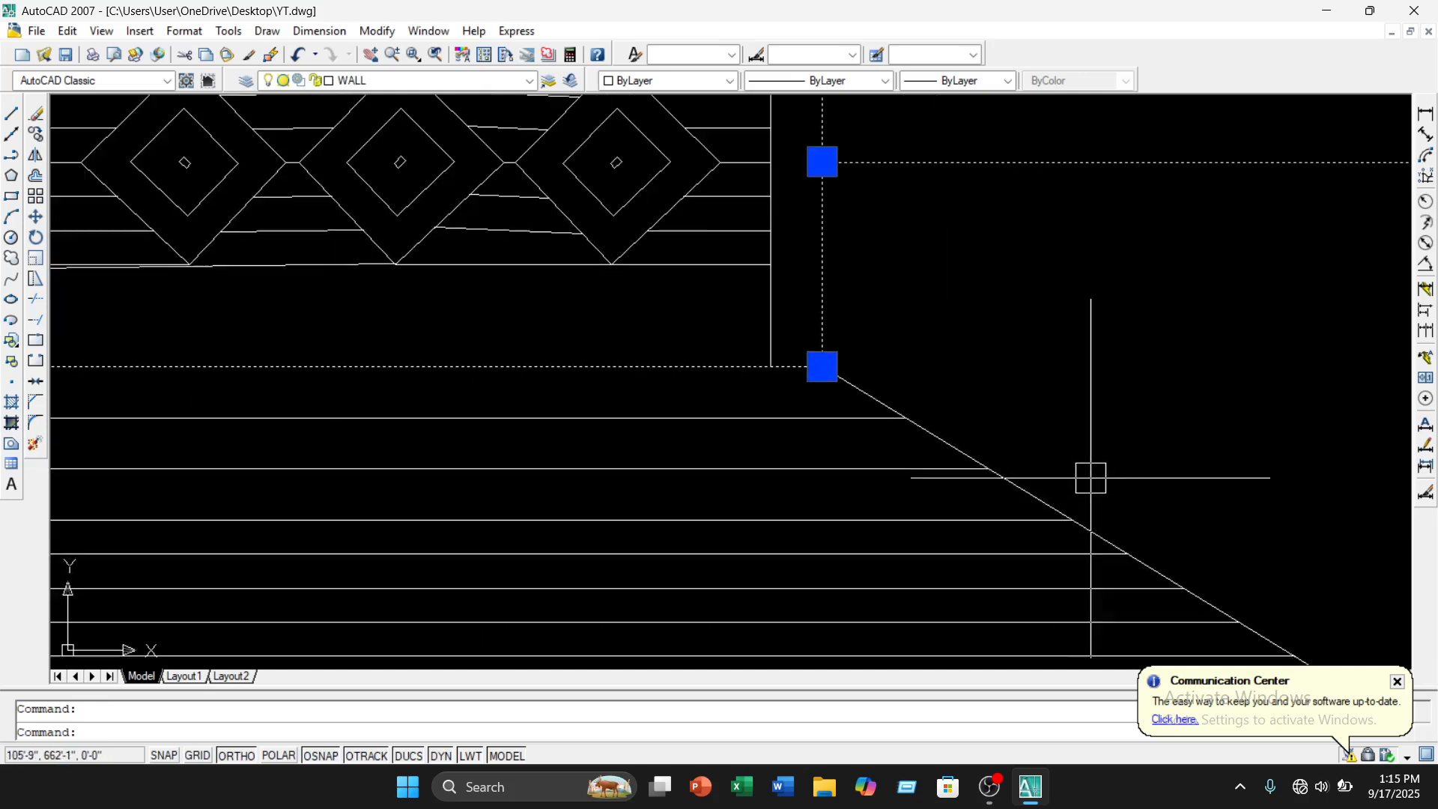
scroll(1098, 410, down, 3)
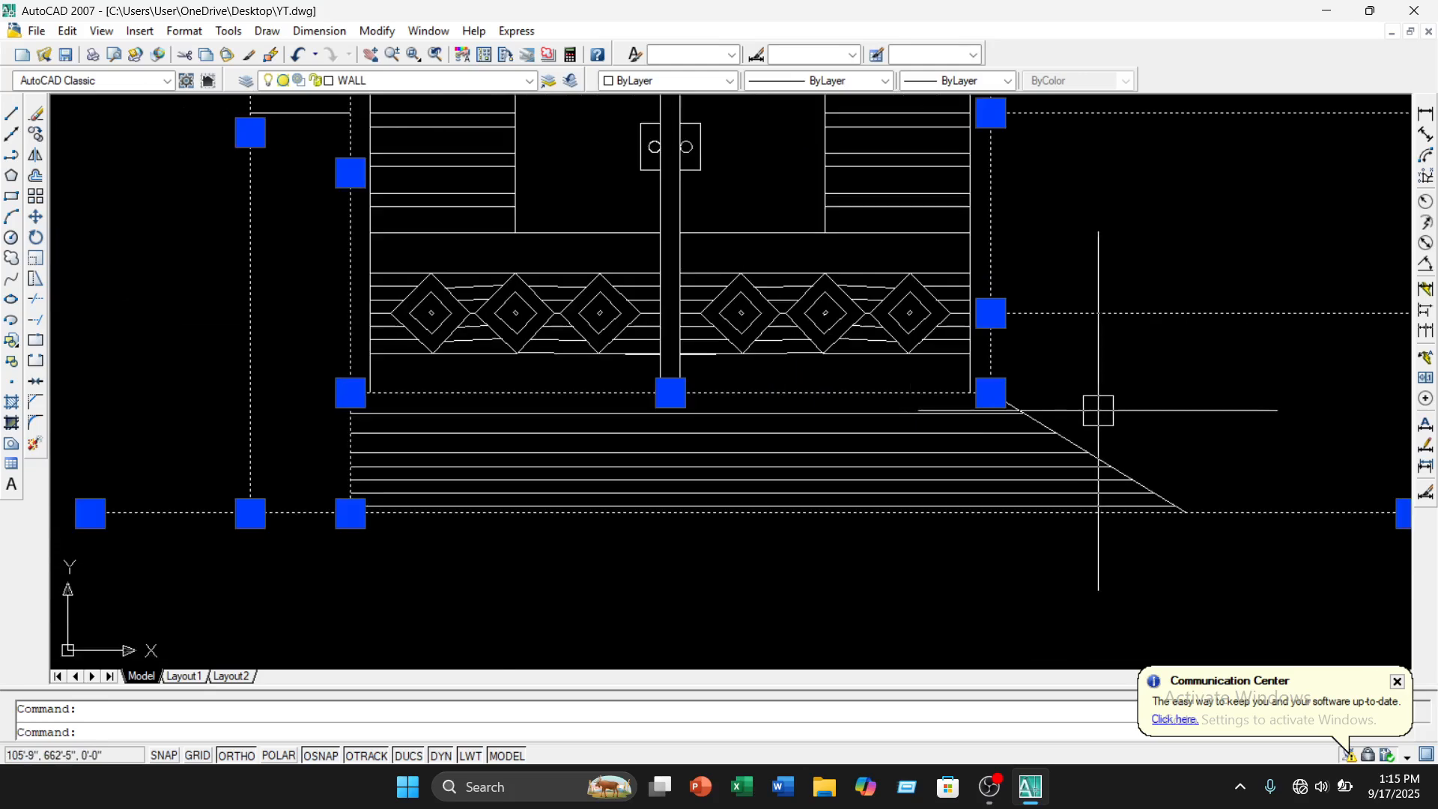
middle_drag(1114, 397, 922, 439)
scroll(944, 460, down, 2)
middle_drag(1054, 465, 813, 485)
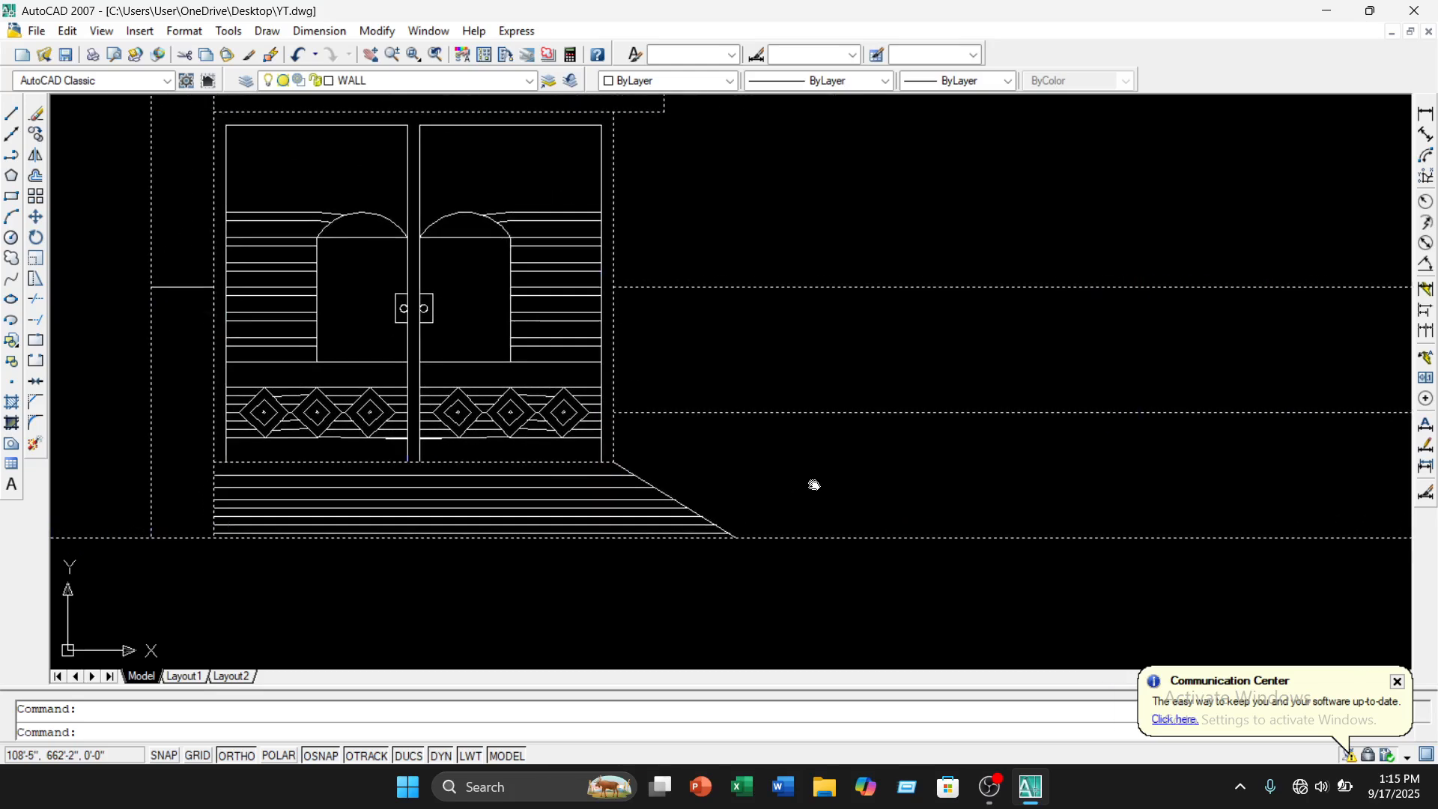
scroll(777, 460, down, 3)
scroll(926, 326, up, 2)
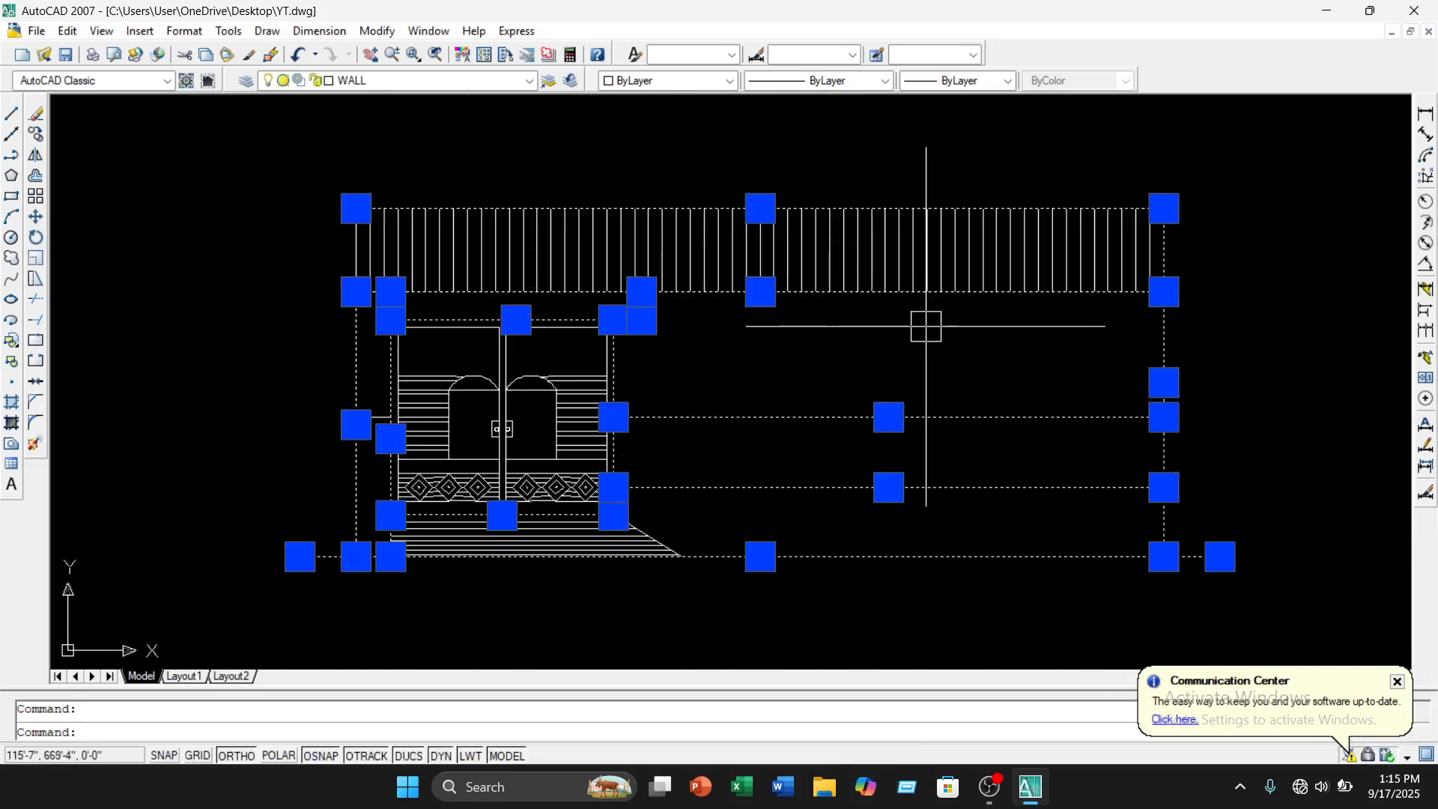
click(1008, 82)
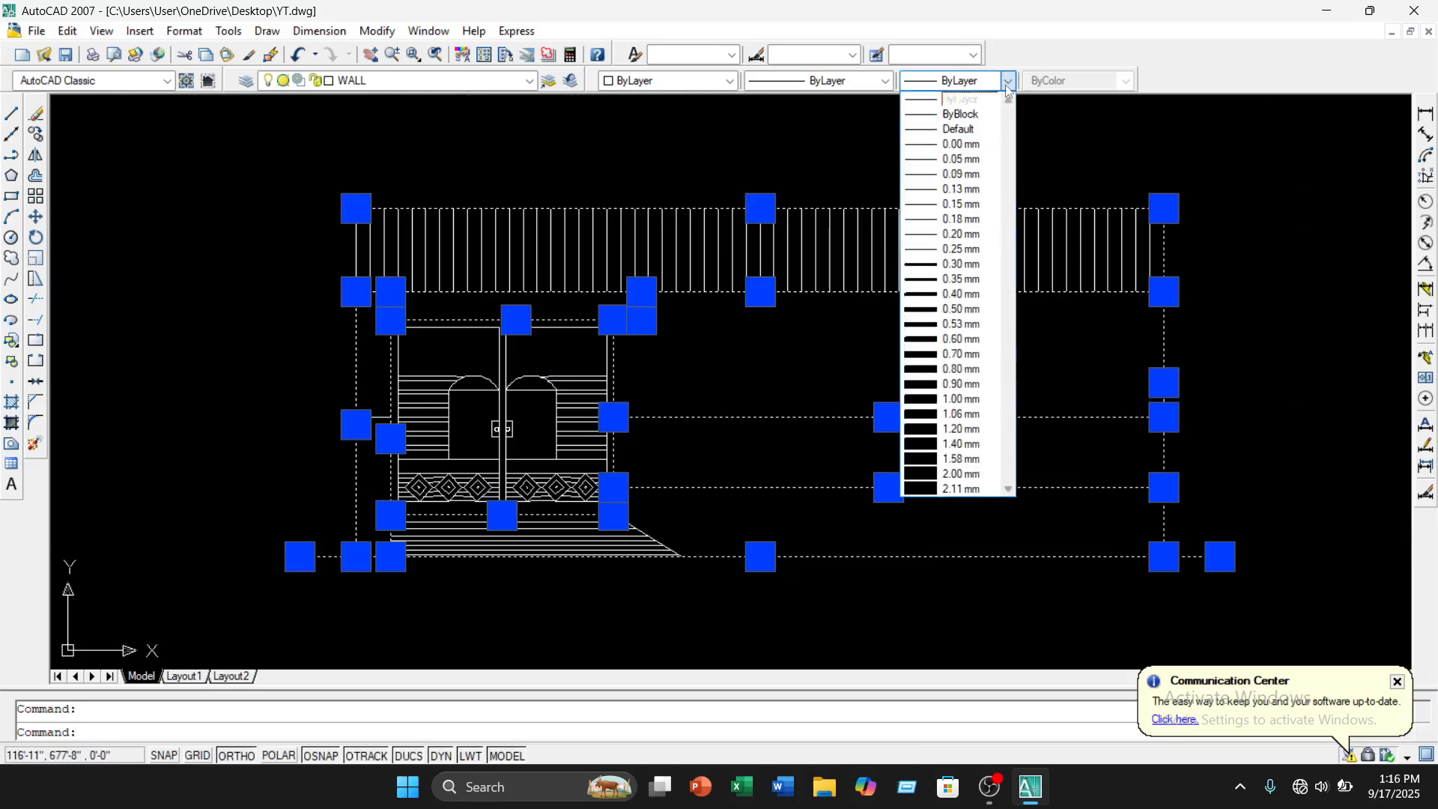
click(969, 265)
key(Escape)
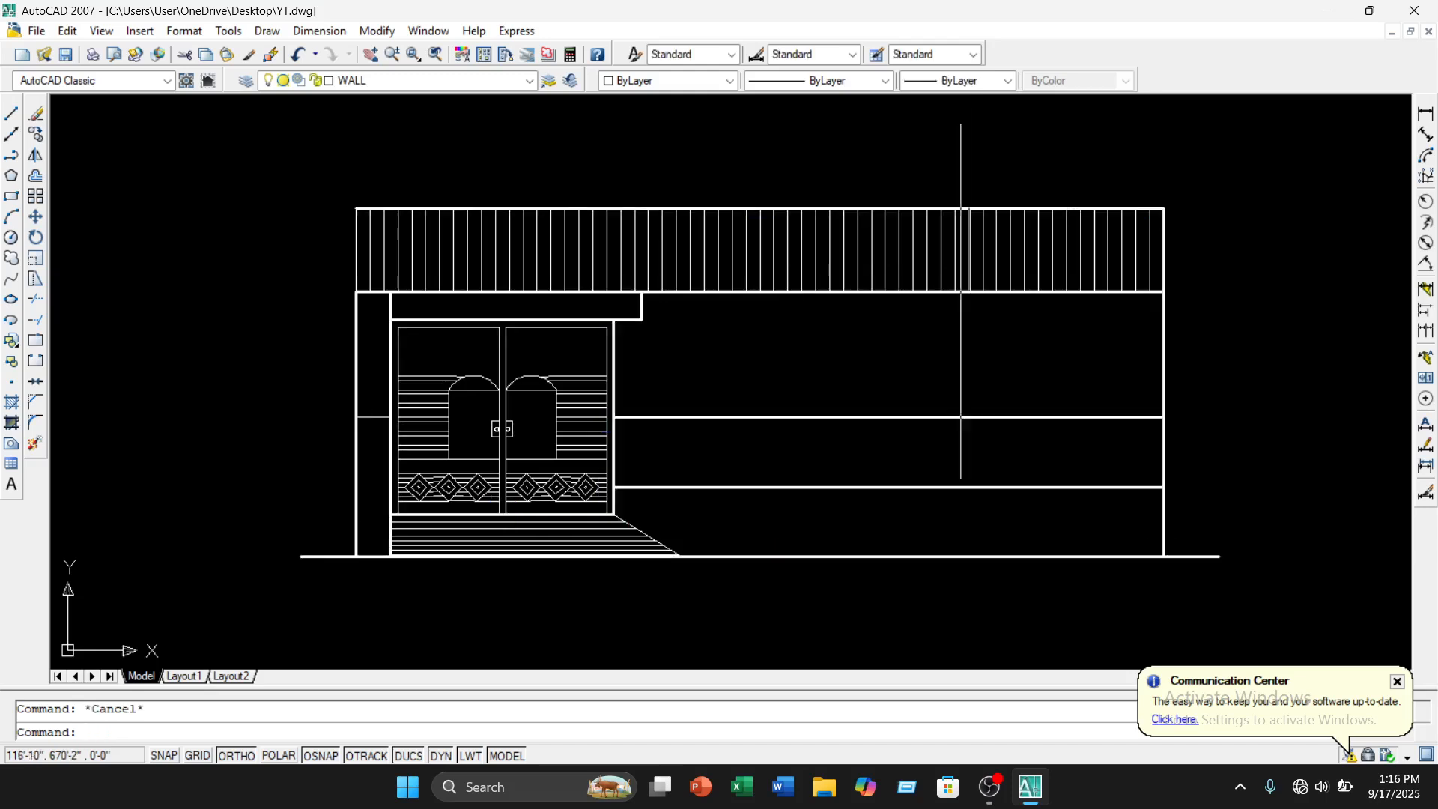
Inspect the thickened outlines around the door, entrance steps and roof band of the elevation
scroll(793, 387, up, 2)
scroll(793, 387, down, 1)
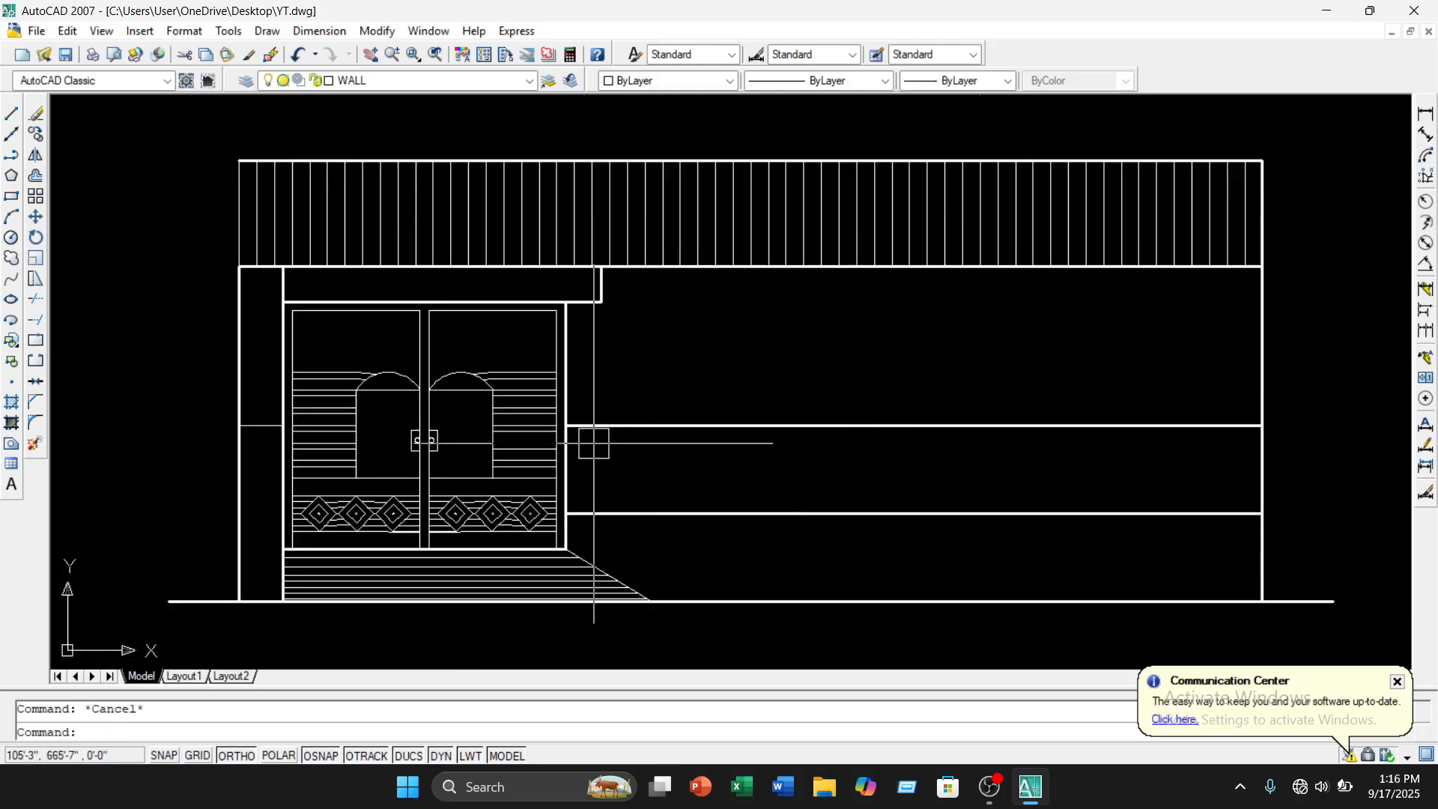
middle_drag(670, 485, 739, 423)
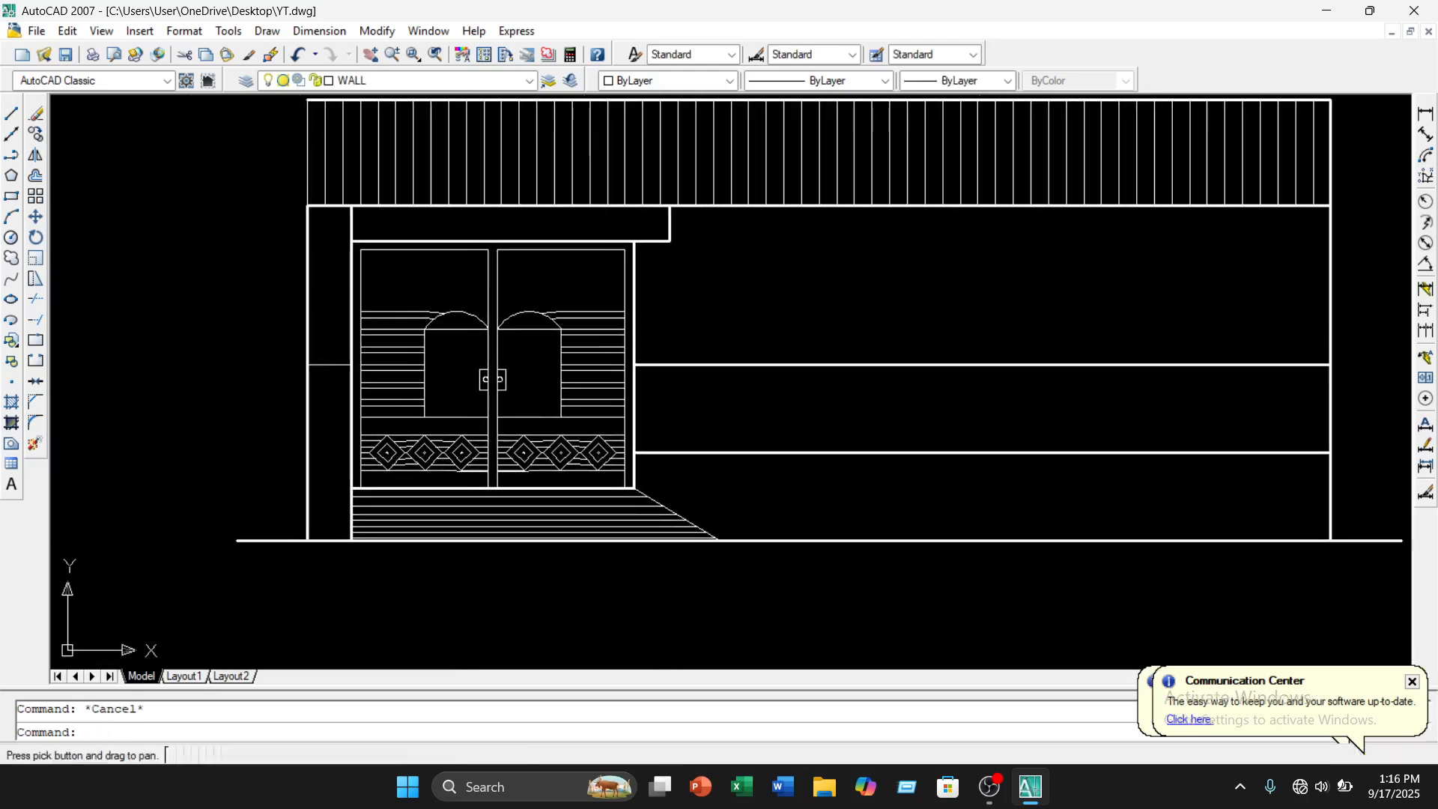
scroll(744, 300, down, 1)
middle_drag(753, 302, 680, 416)
scroll(1018, 322, up, 4)
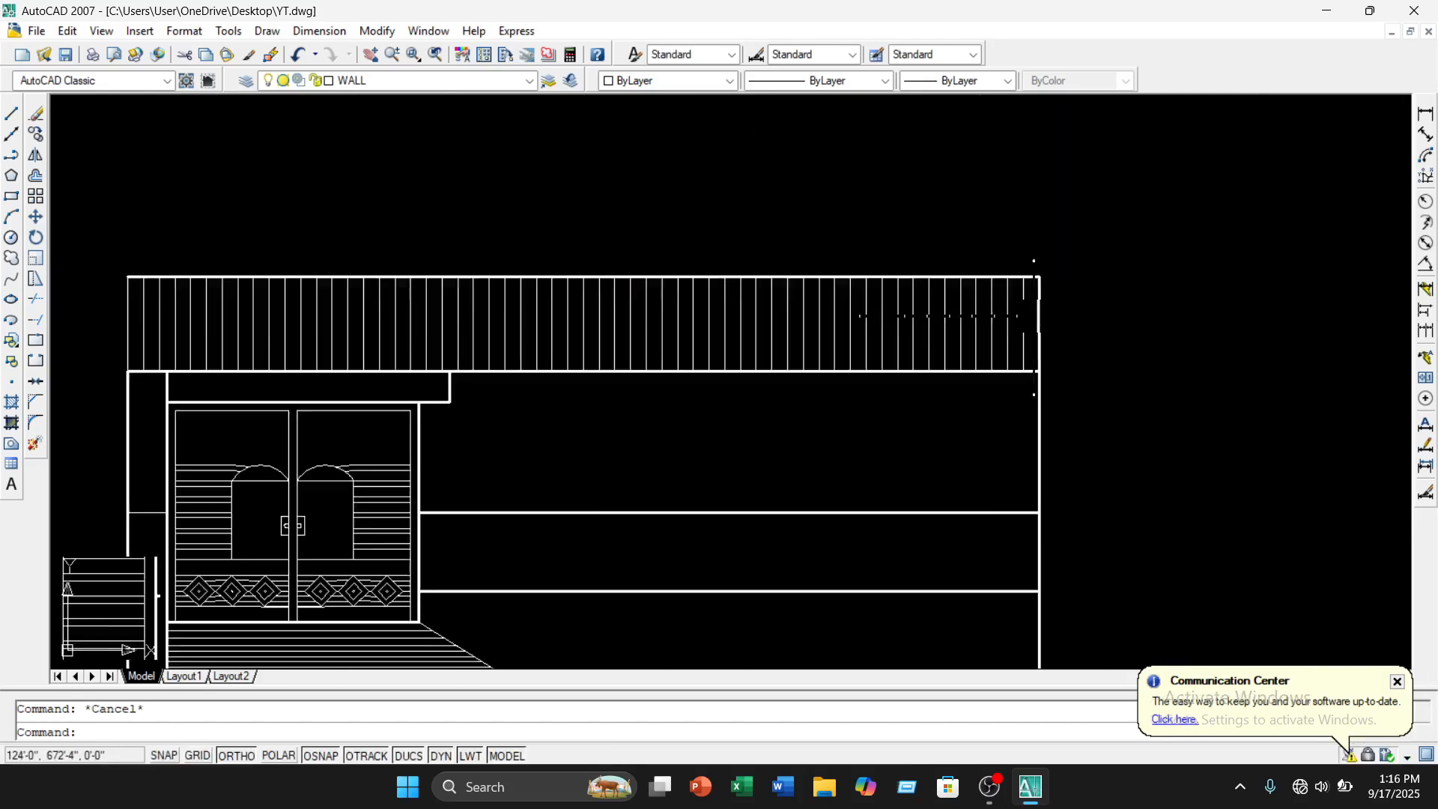
scroll(599, 371, down, 2)
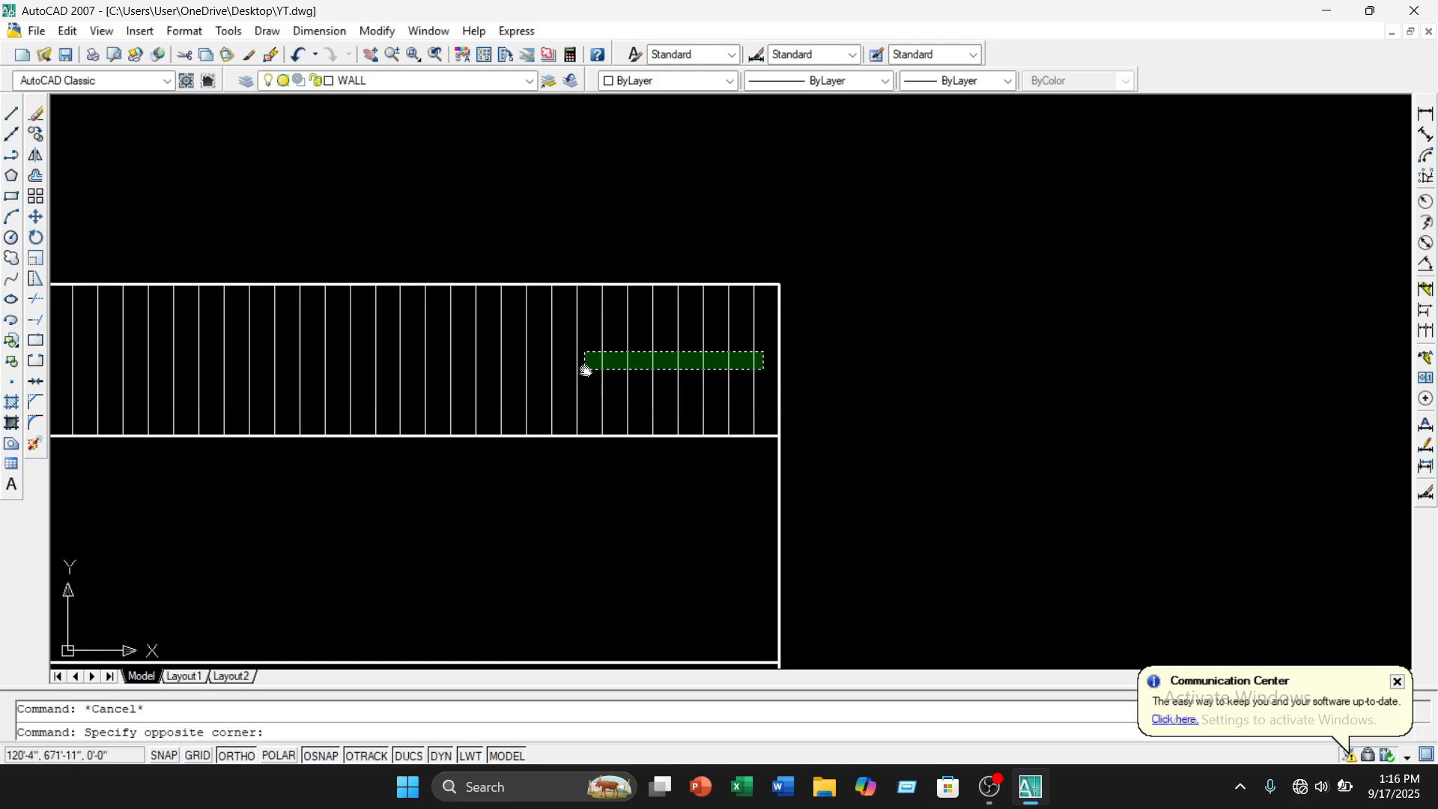
middle_drag(586, 372, 910, 355)
scroll(543, 336, down, 2)
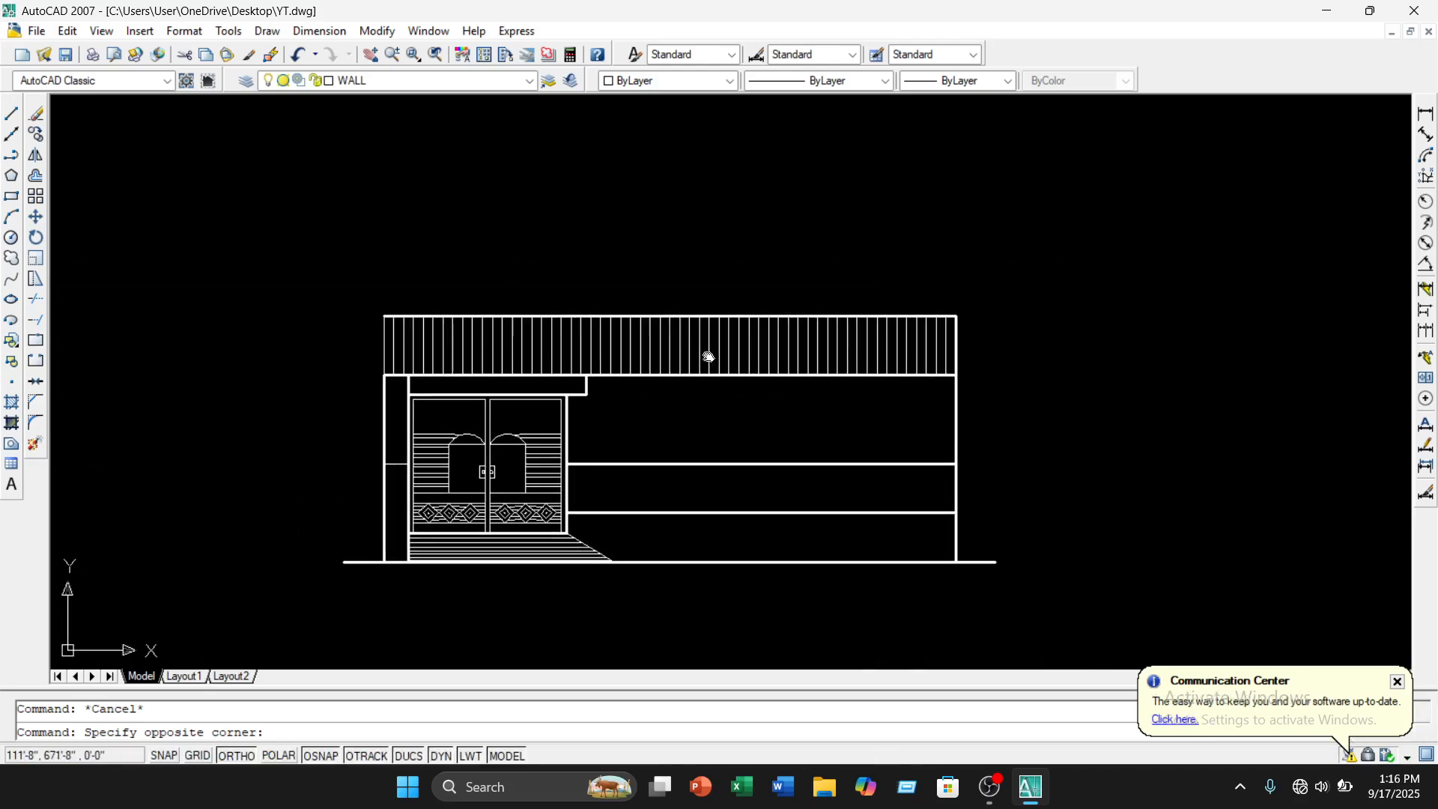
Change the colour of the vertical lines inside the roof band to Yellow, and clear the selection
scroll(392, 362, up, 2)
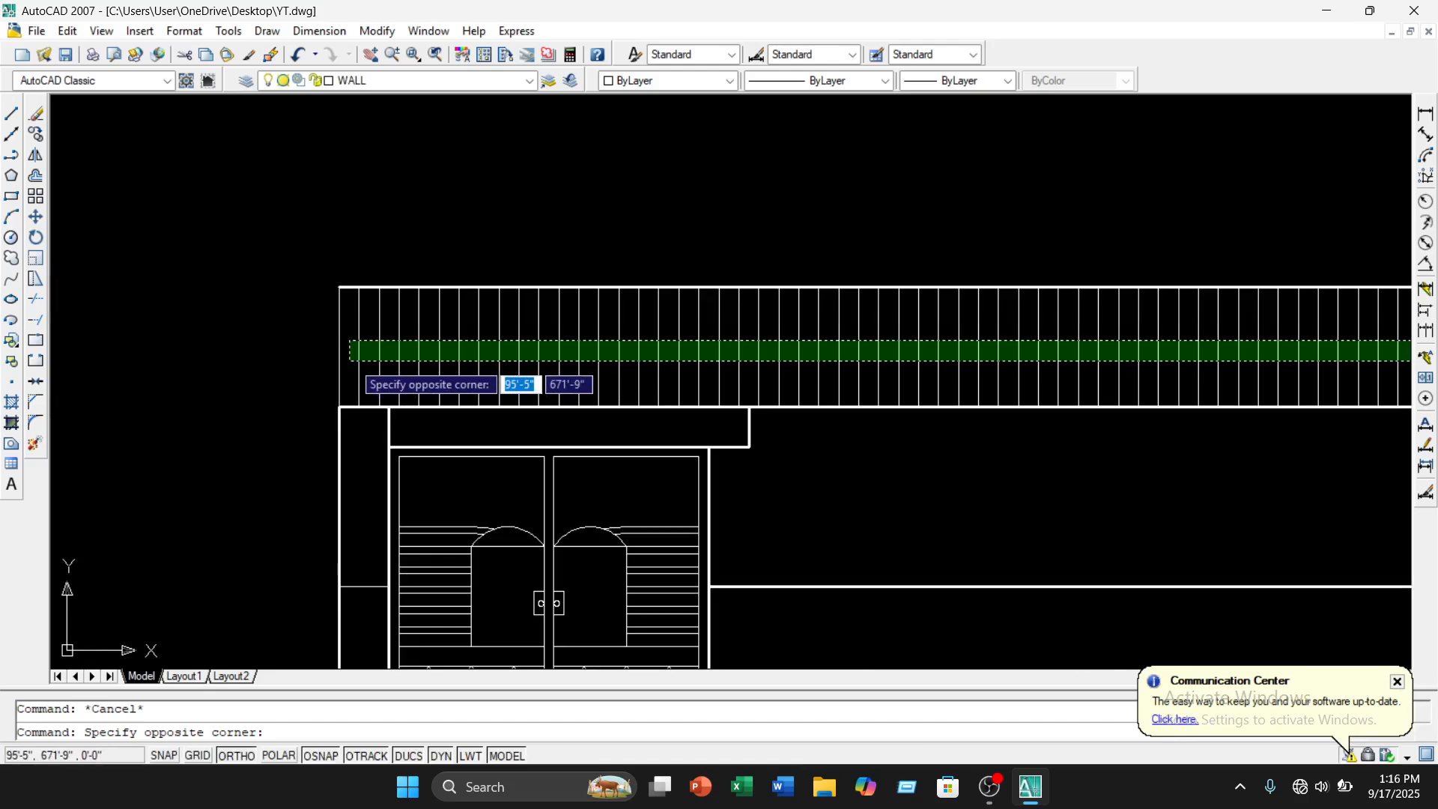
click(350, 360)
scroll(716, 268, down, 2)
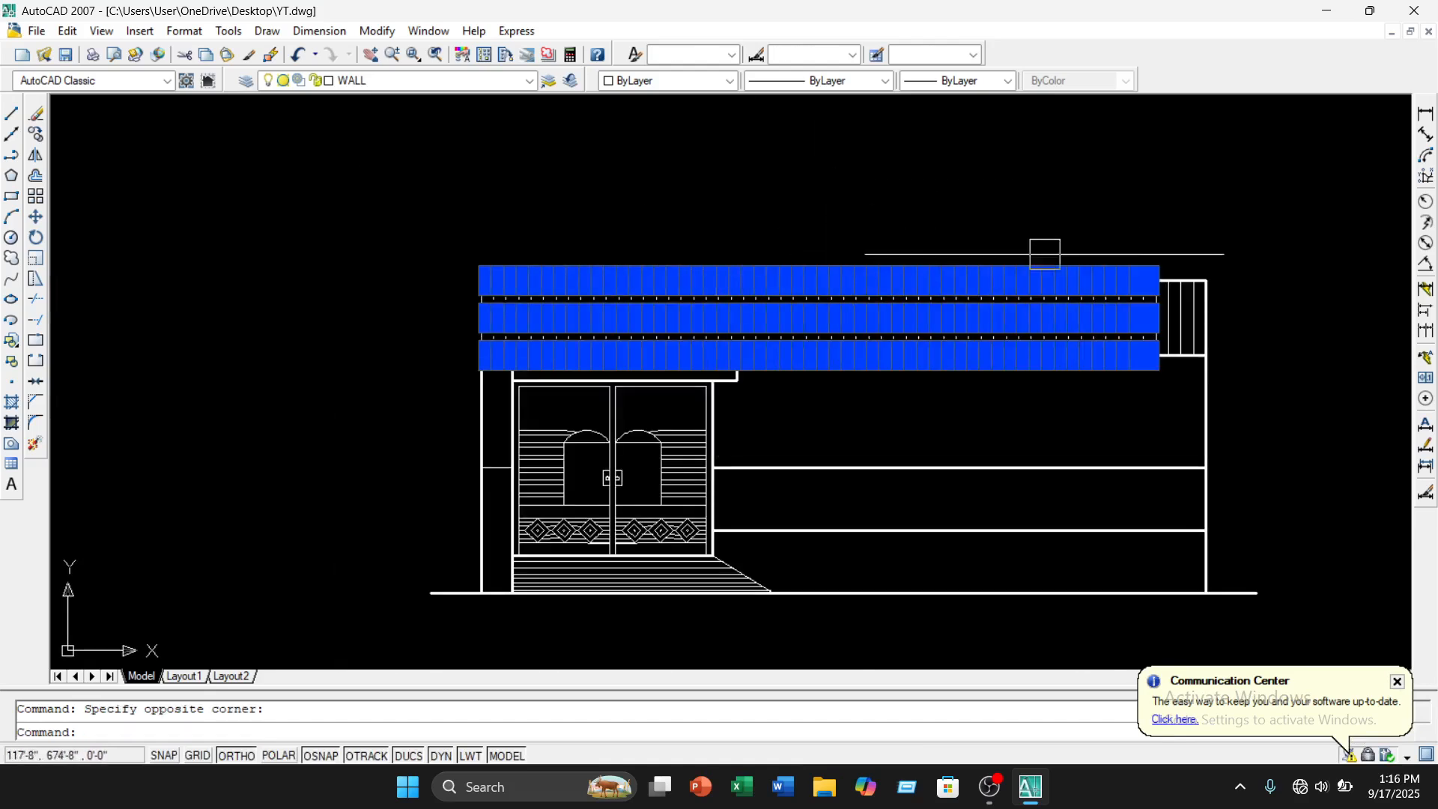
scroll(1045, 254, up, 6)
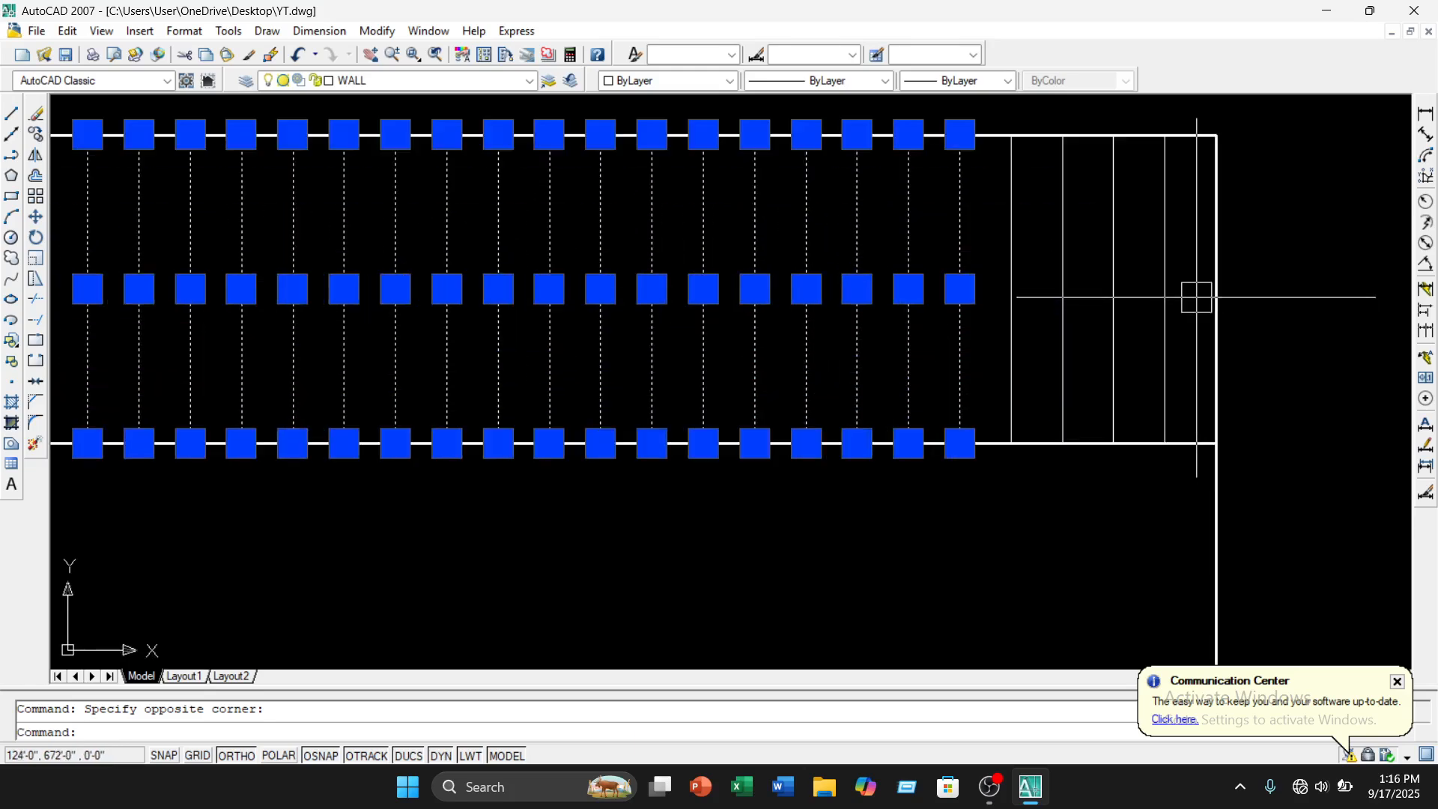
click(1197, 298)
click(998, 346)
scroll(994, 336, down, 2)
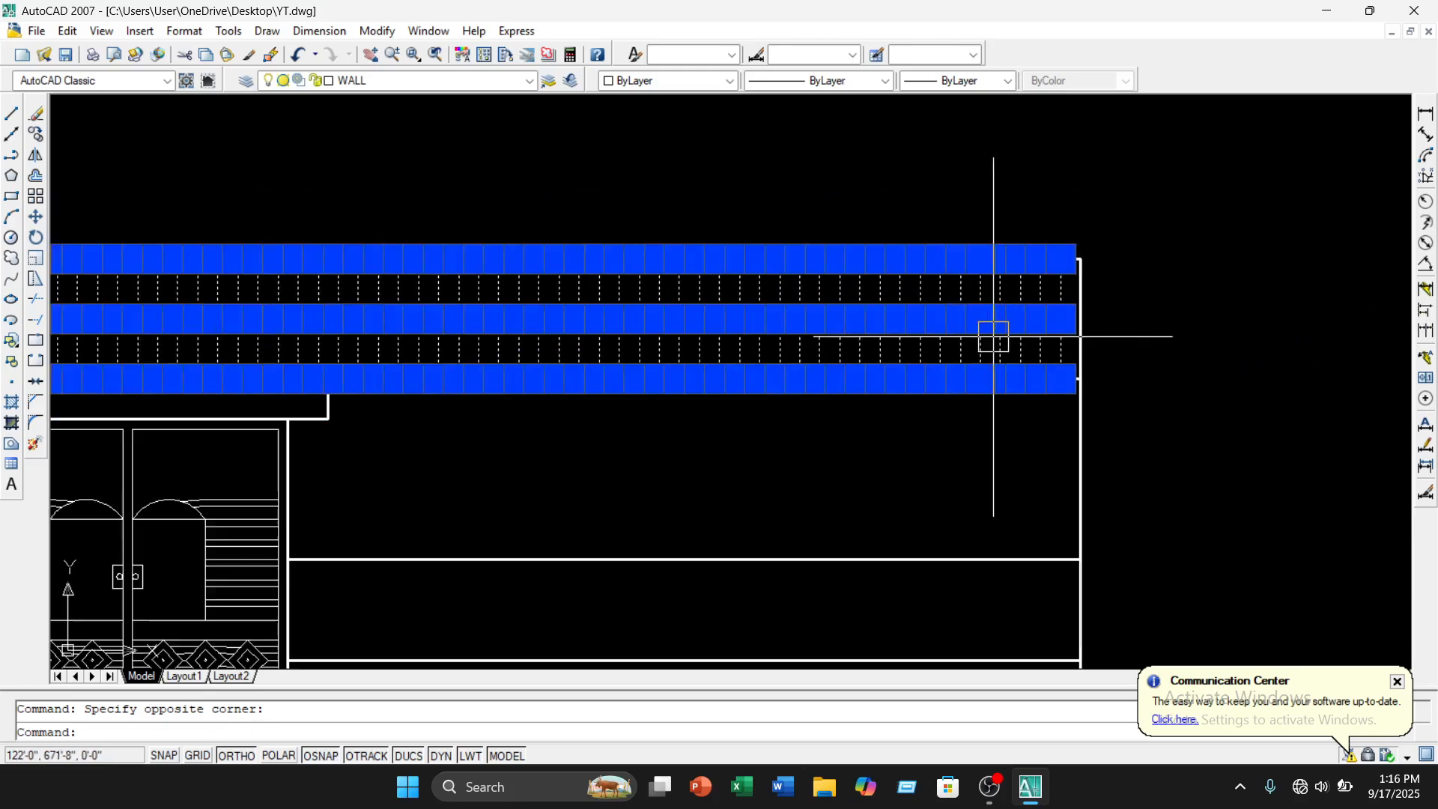
scroll(940, 132, down, 3)
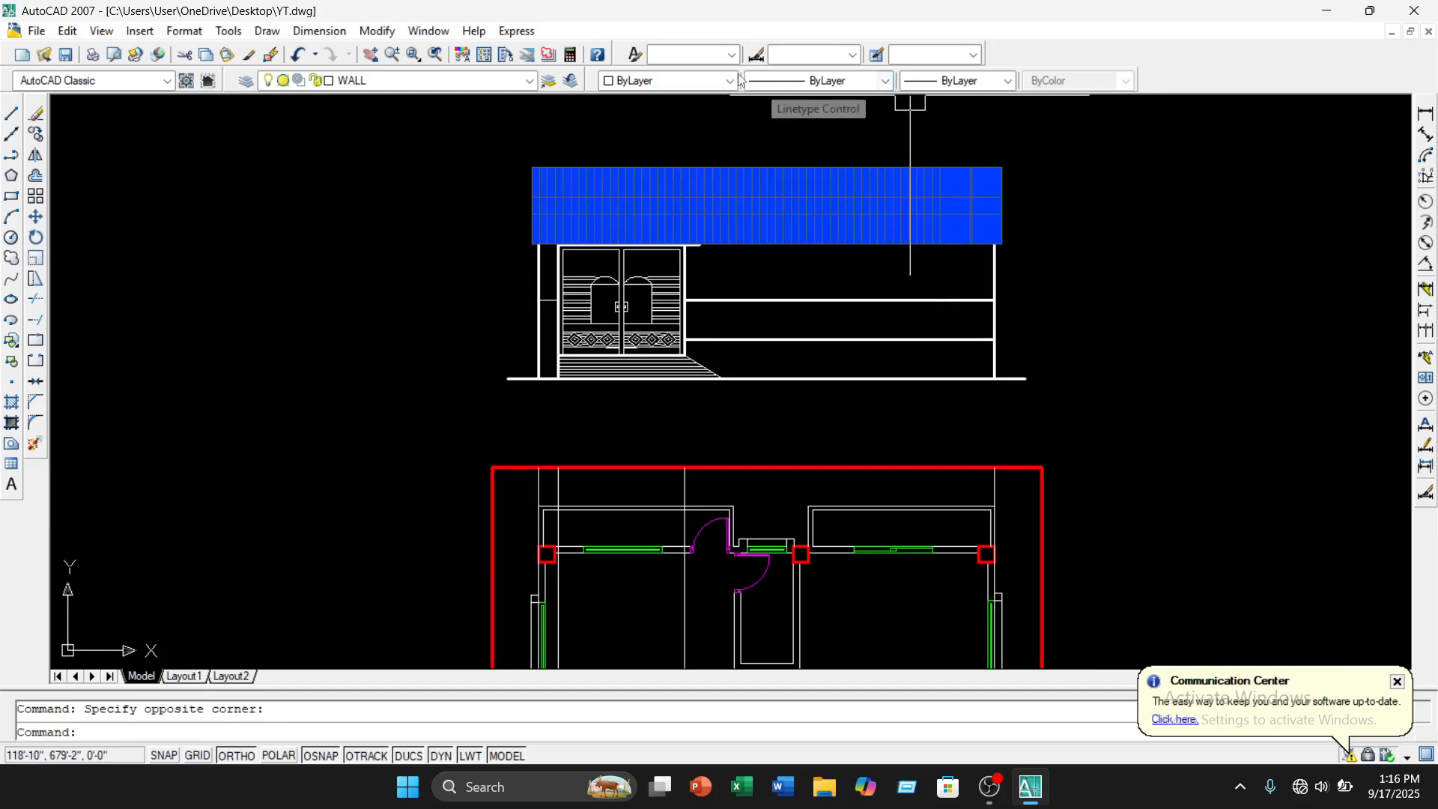
click(644, 142)
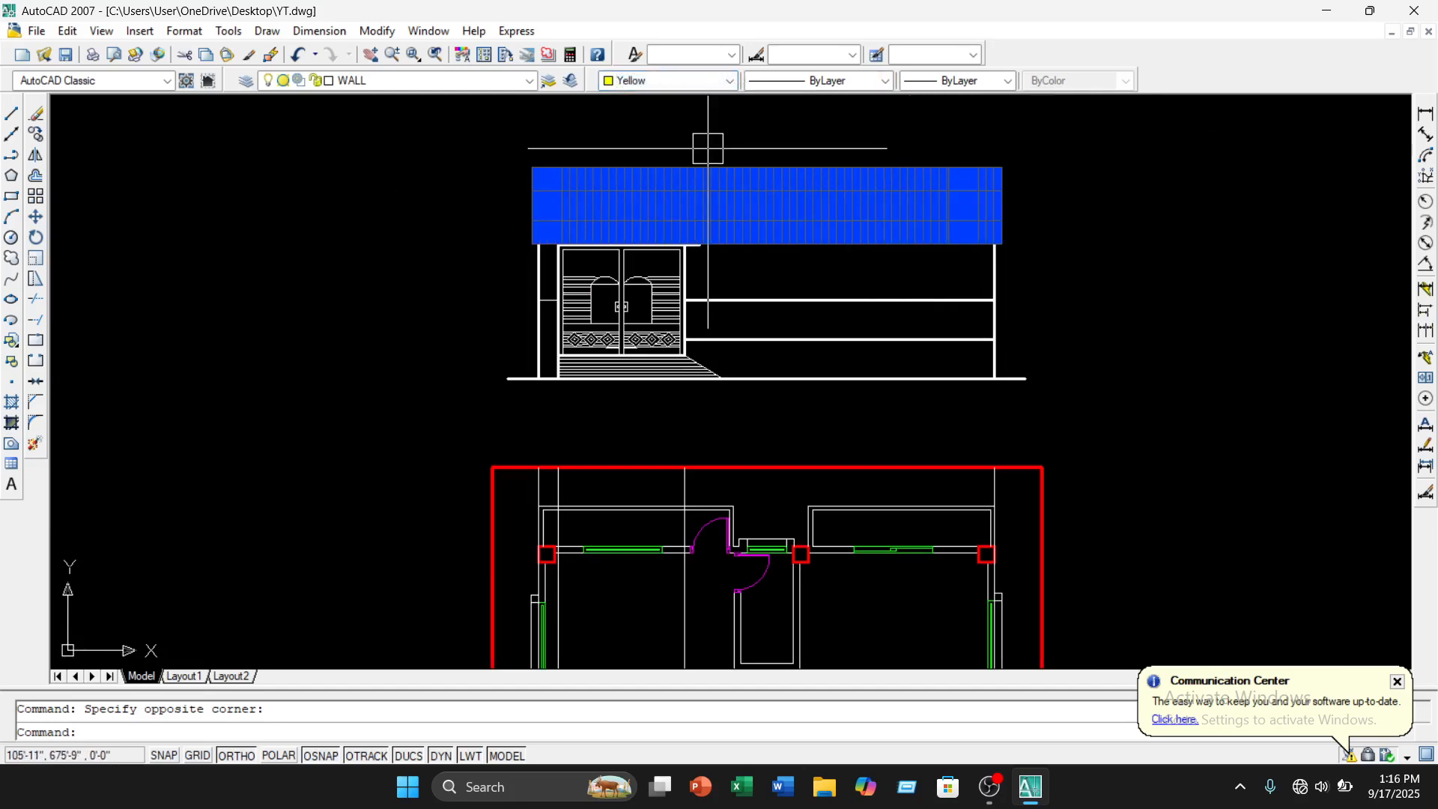
key(Escape)
Match the roof band's left end line to the 0.30 mm lineweight of the left wall line
scroll(647, 225, up, 3)
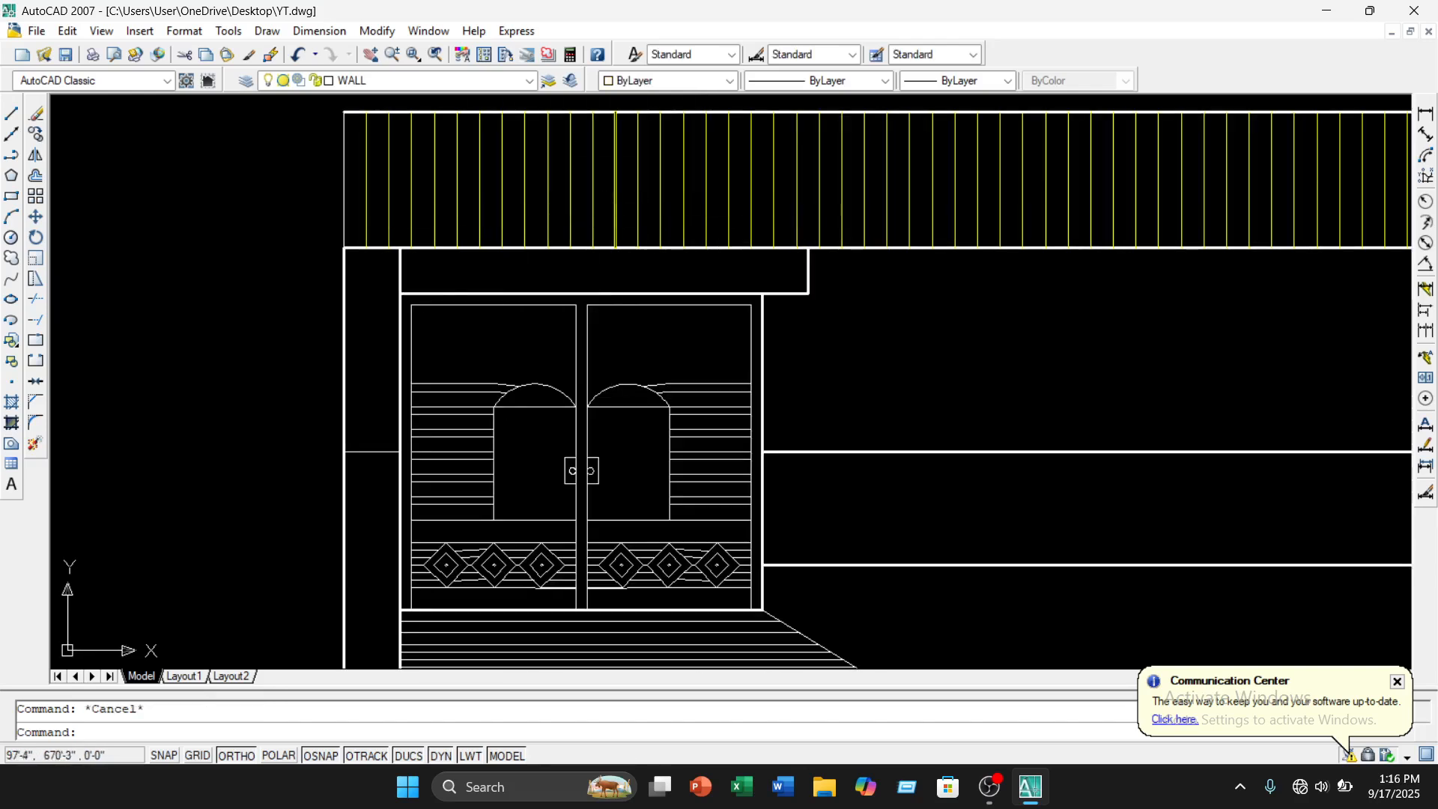
click(333, 202)
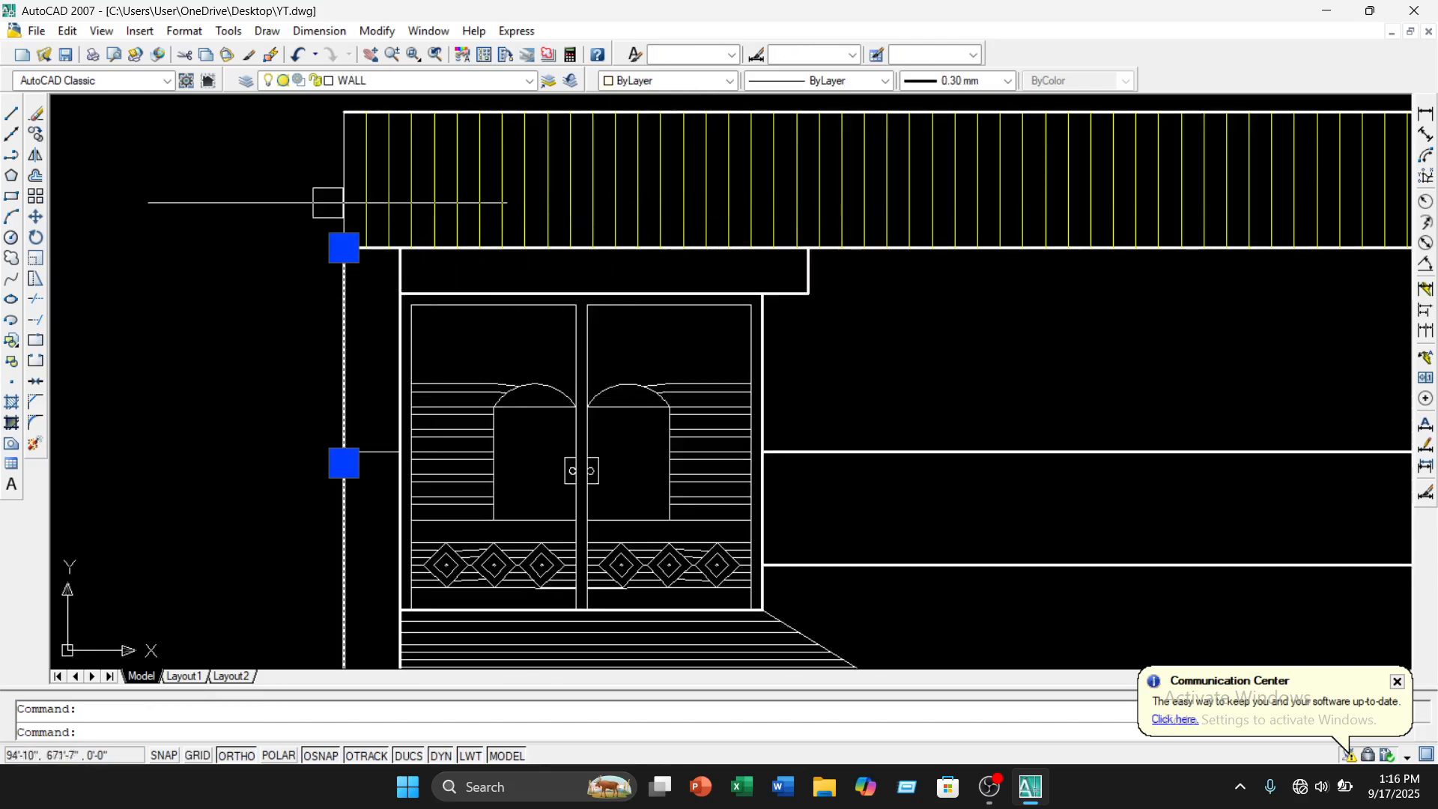
click(250, 55)
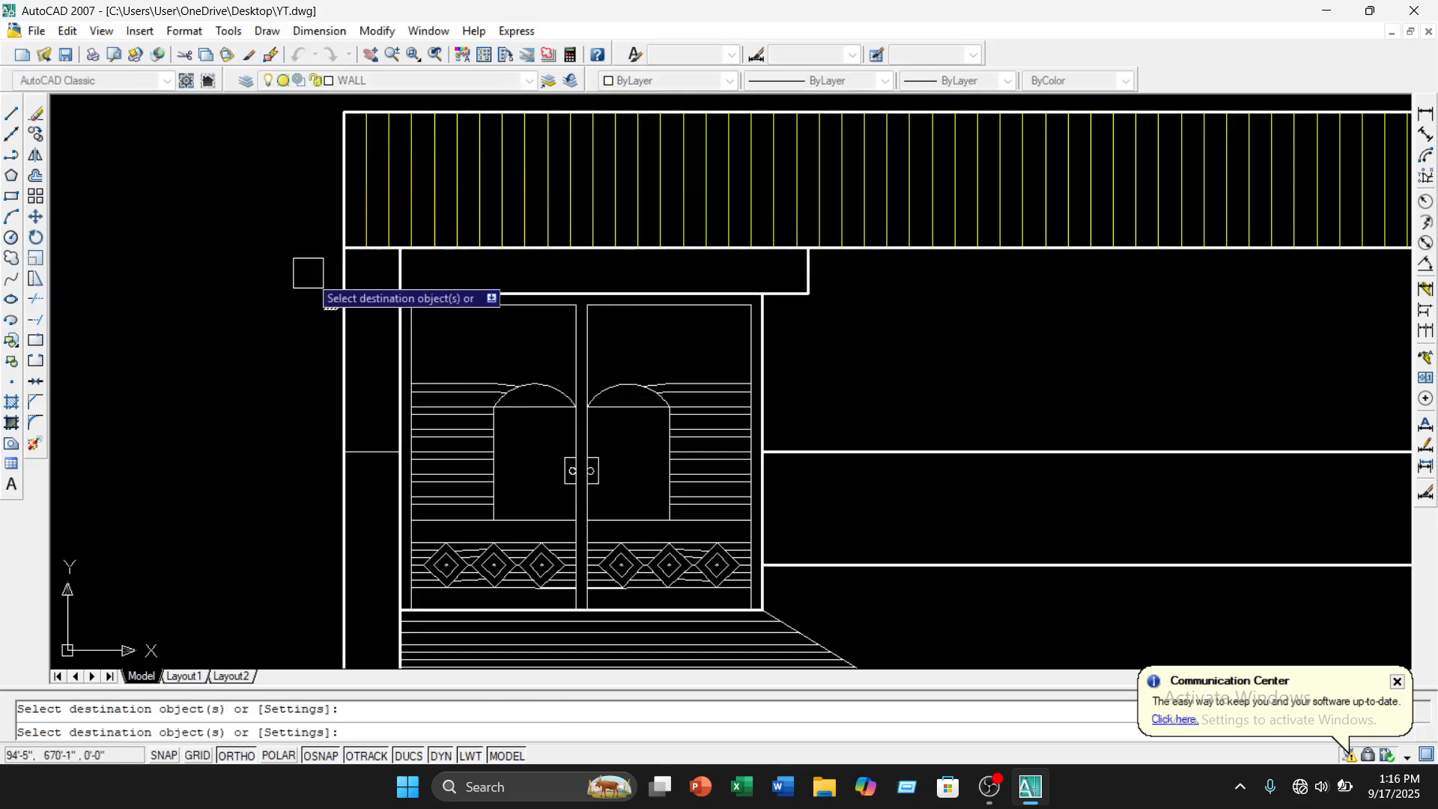
key(Escape)
scroll(333, 297, down, 4)
middle_drag(548, 339, 544, 310)
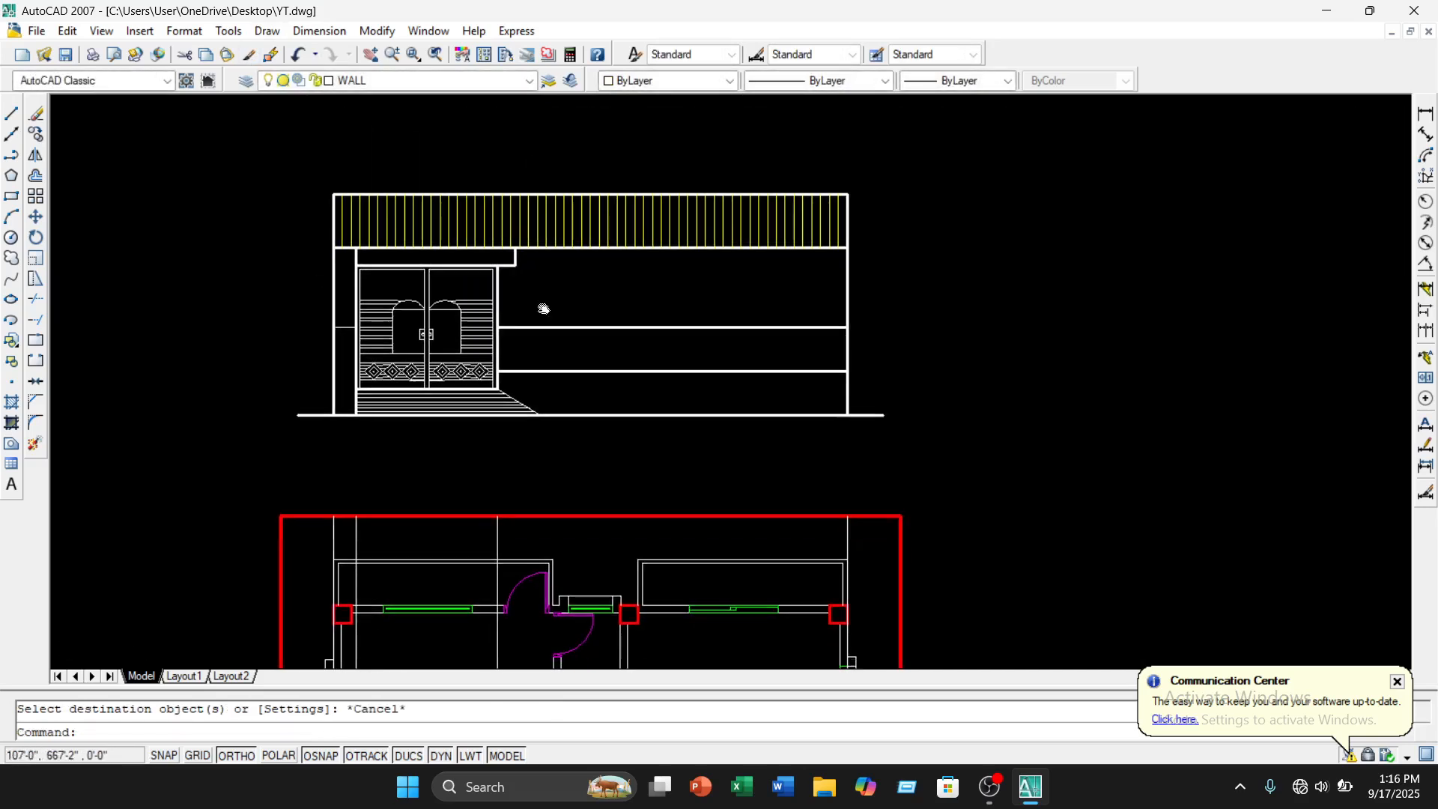
Change the inner door frame lines, both leaves' centre edges, the horizontal rail and the arched panel outlines to Magenta, and clear the selection
scroll(491, 344, up, 5)
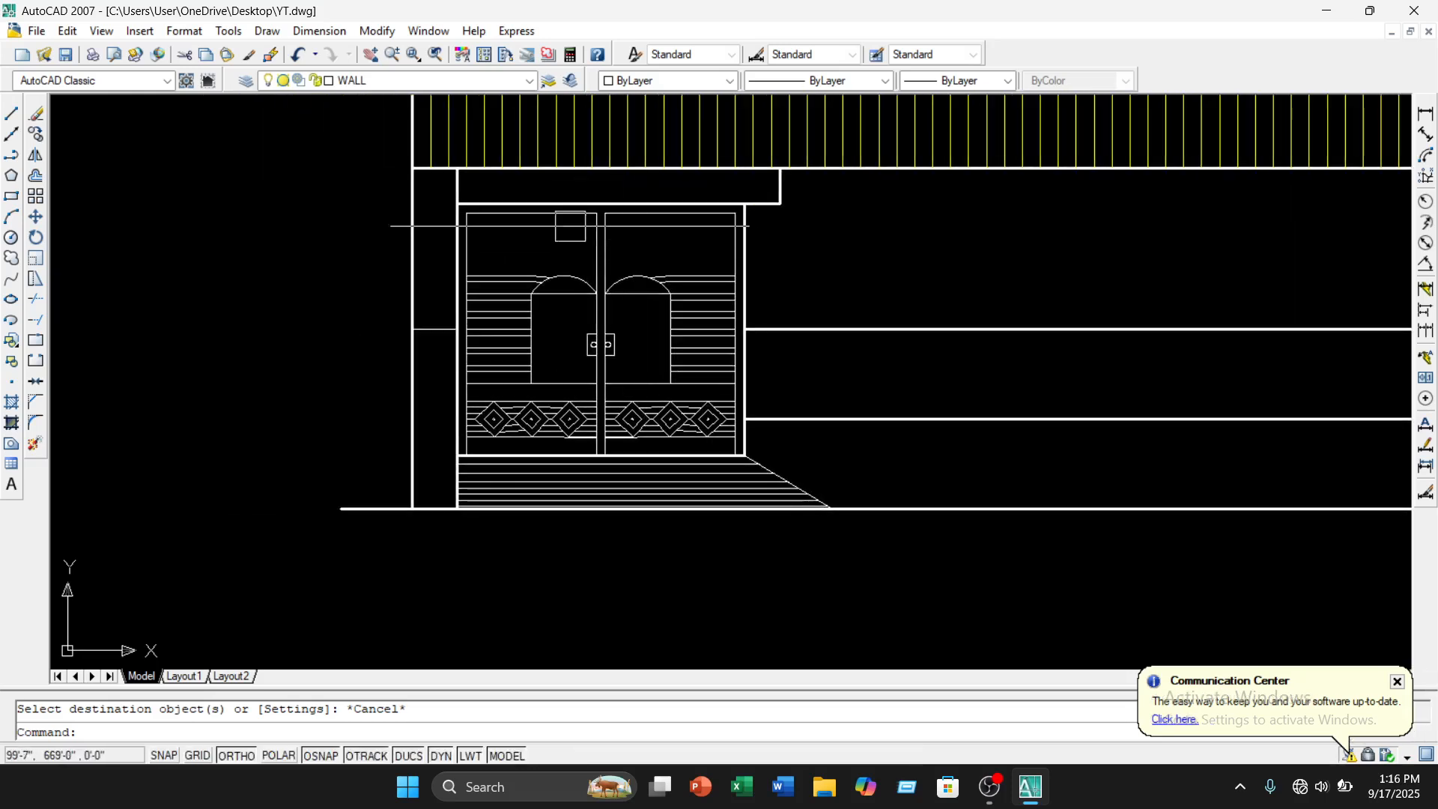
click(391, 247)
click(453, 215)
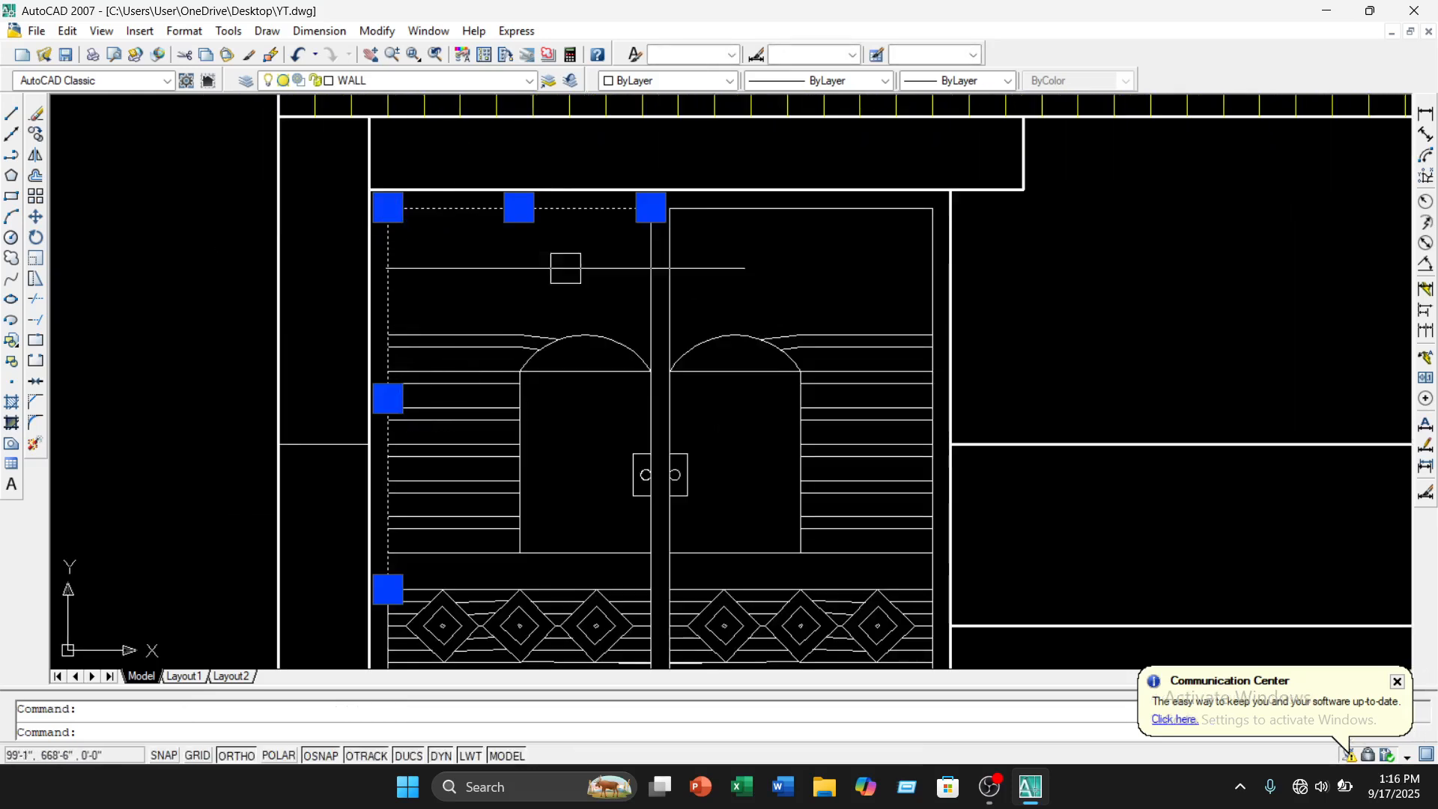
click(649, 303)
click(669, 302)
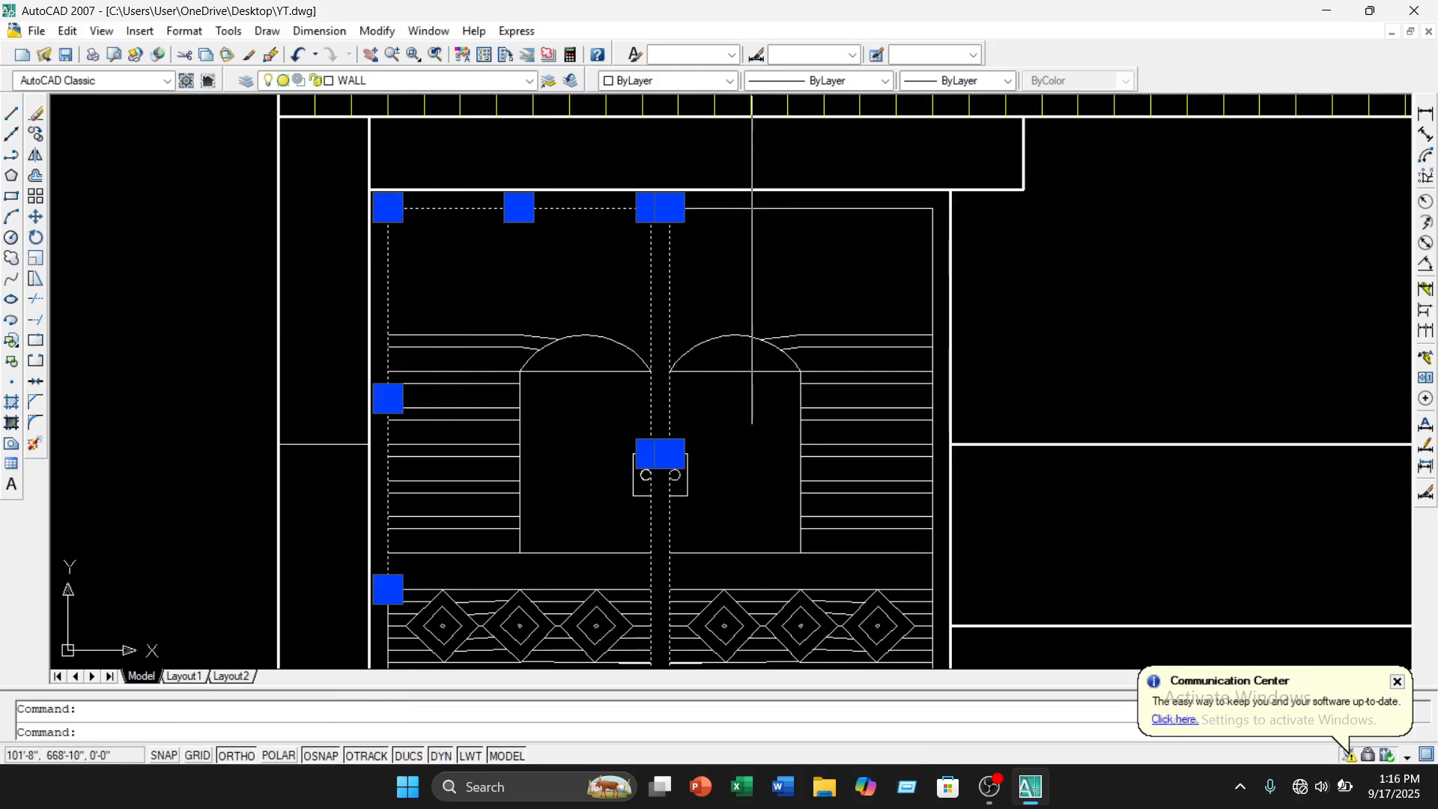
click(750, 217)
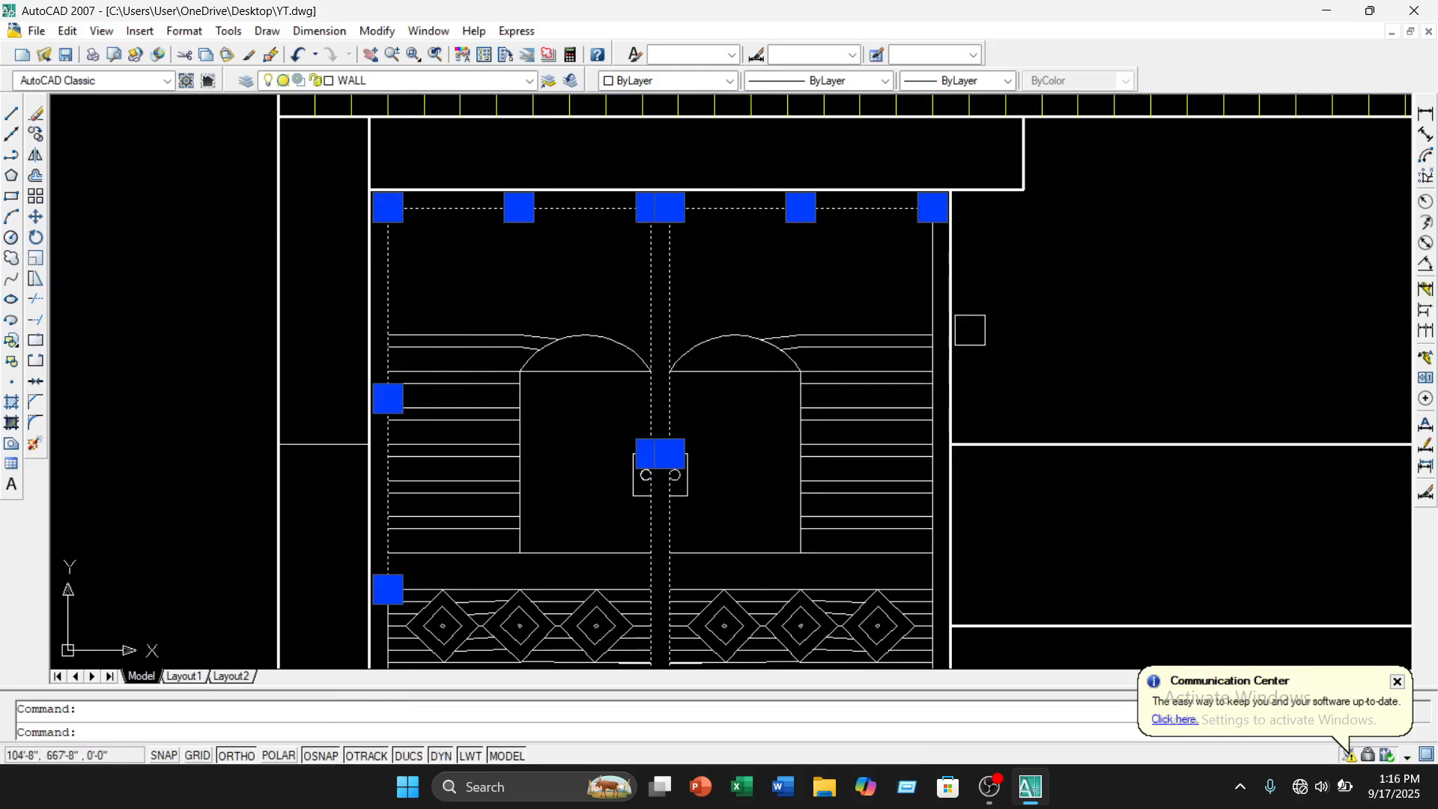
click(932, 285)
middle_drag(875, 344, 863, 282)
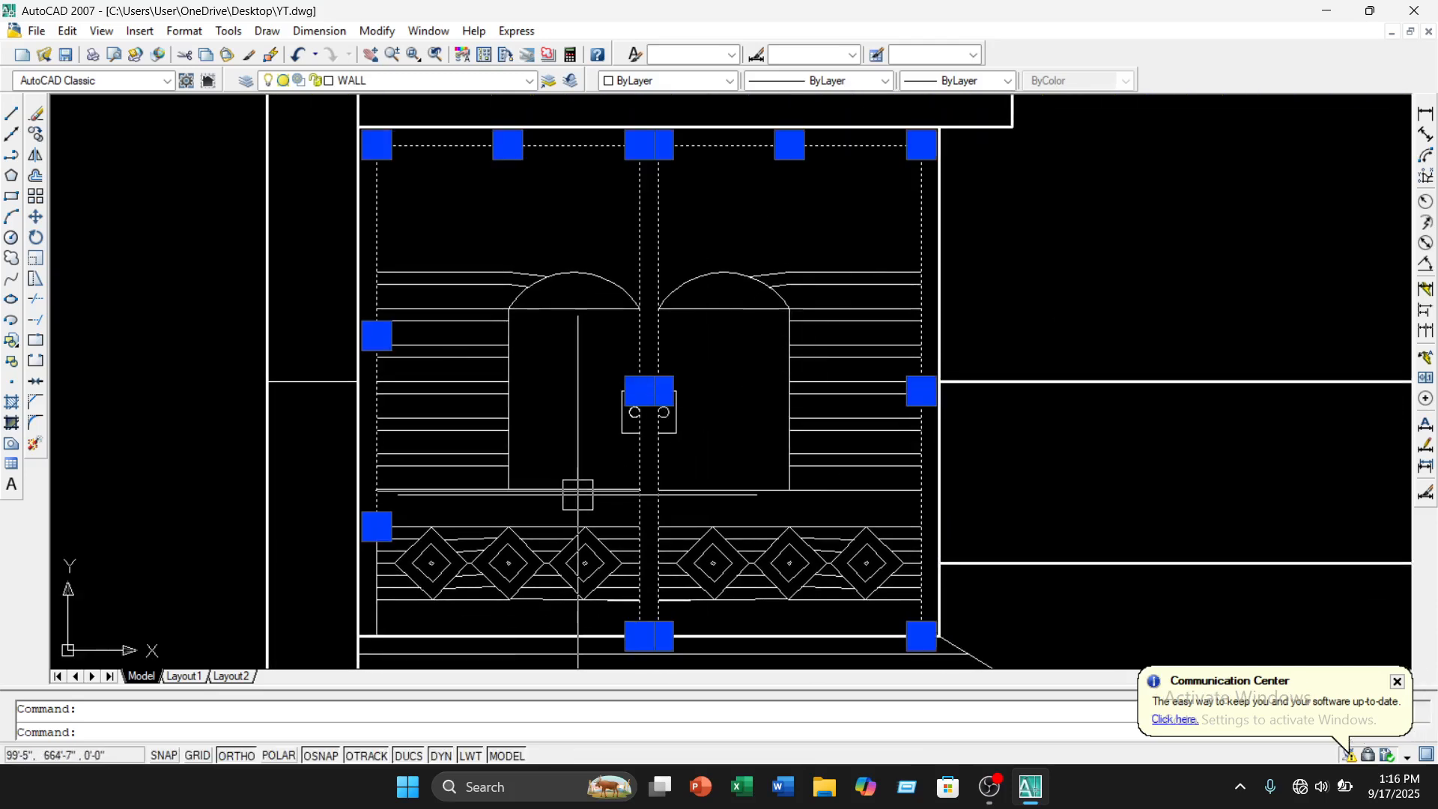
click(682, 491)
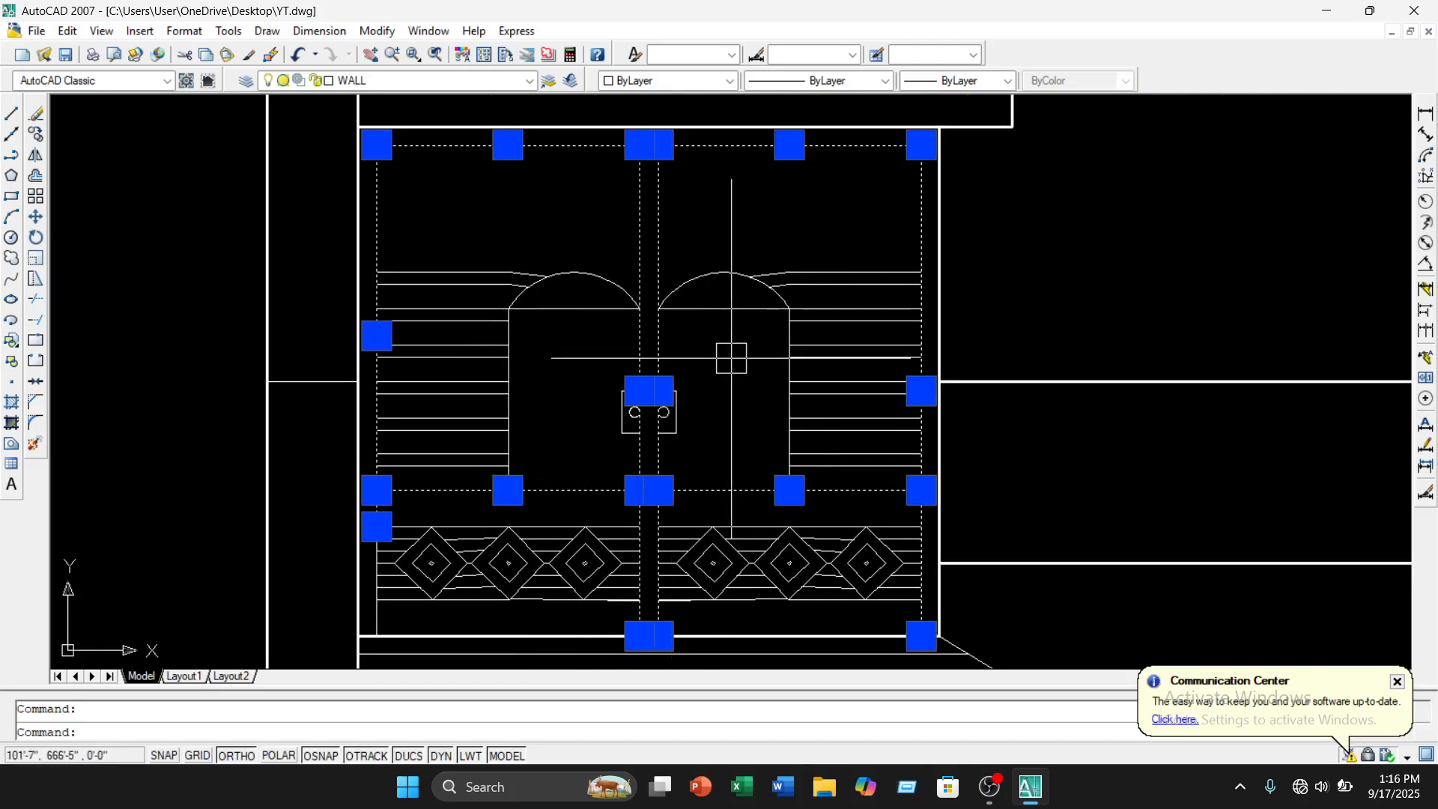
scroll(590, 294, up, 2)
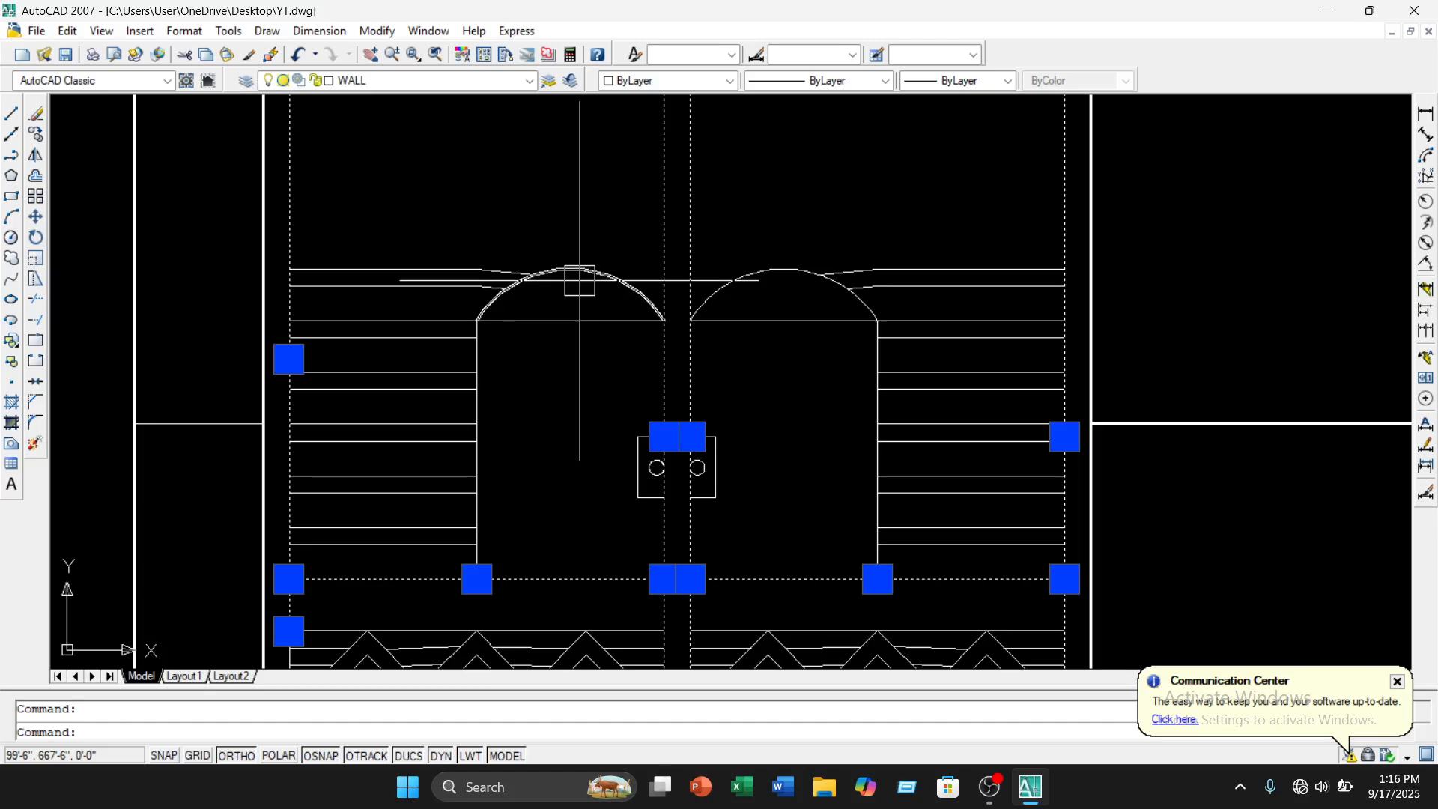
click(588, 334)
scroll(498, 418, up, 2)
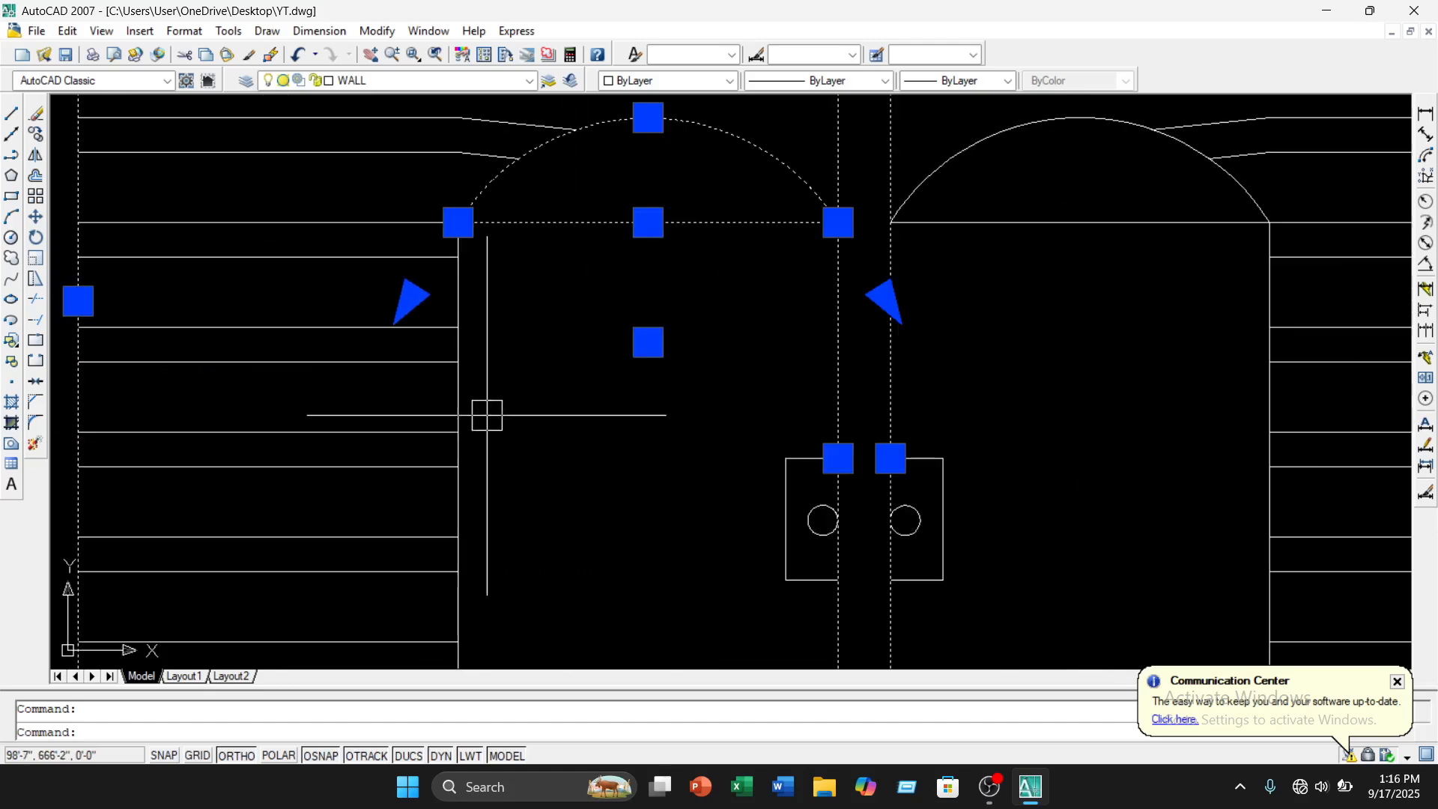
scroll(569, 408, down, 3)
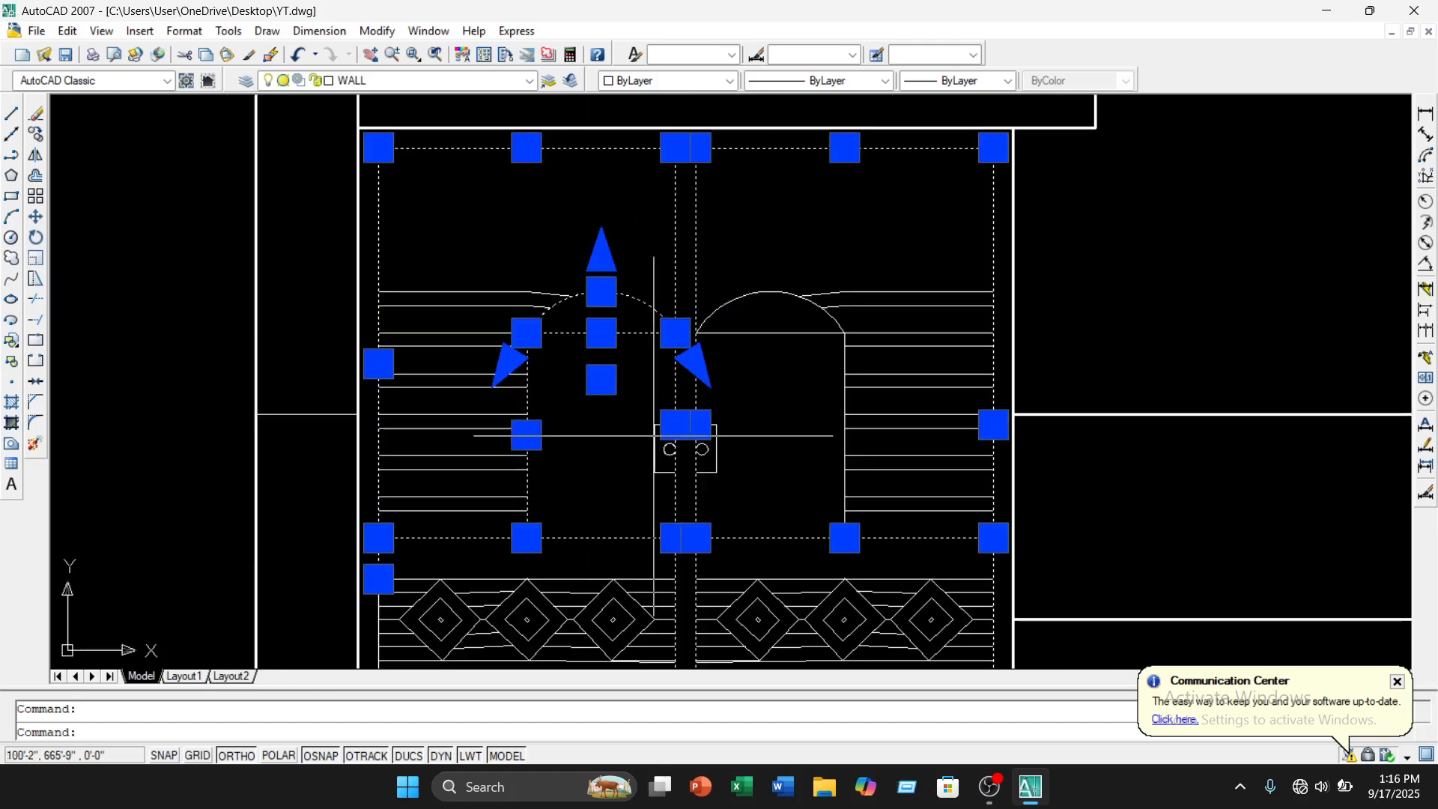
click(768, 300)
scroll(837, 425, up, 3)
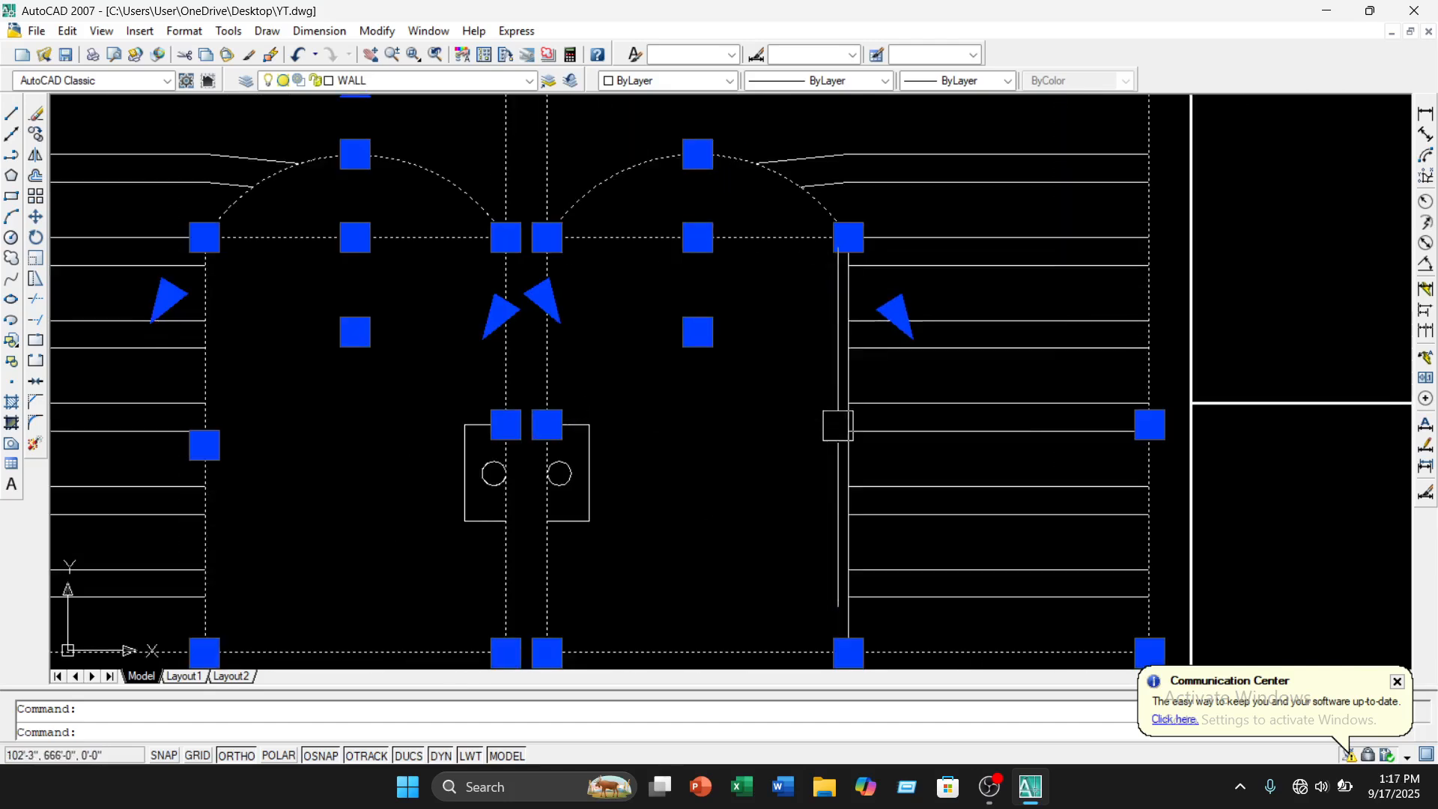
scroll(841, 390, up, 2)
scroll(788, 408, down, 4)
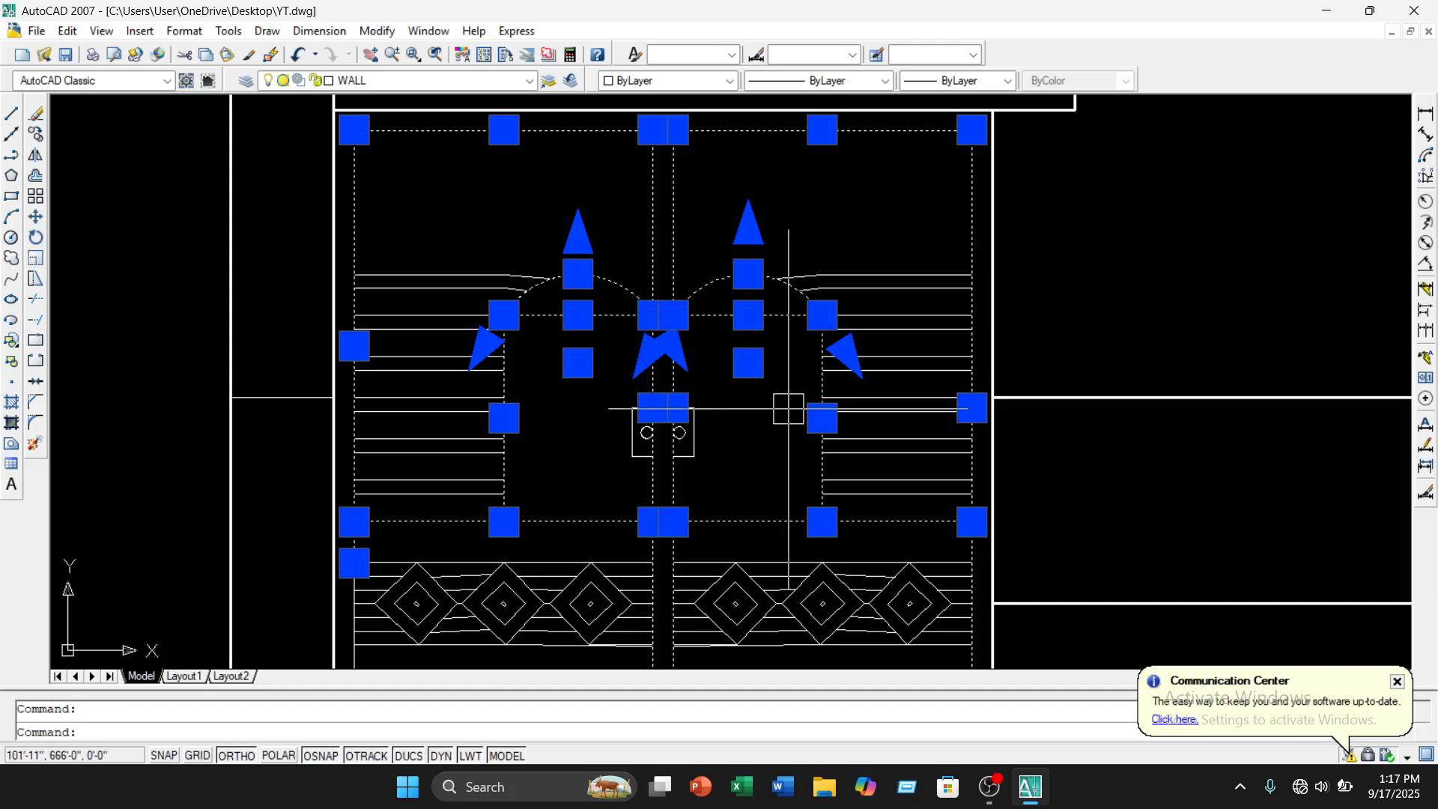
scroll(788, 408, down, 4)
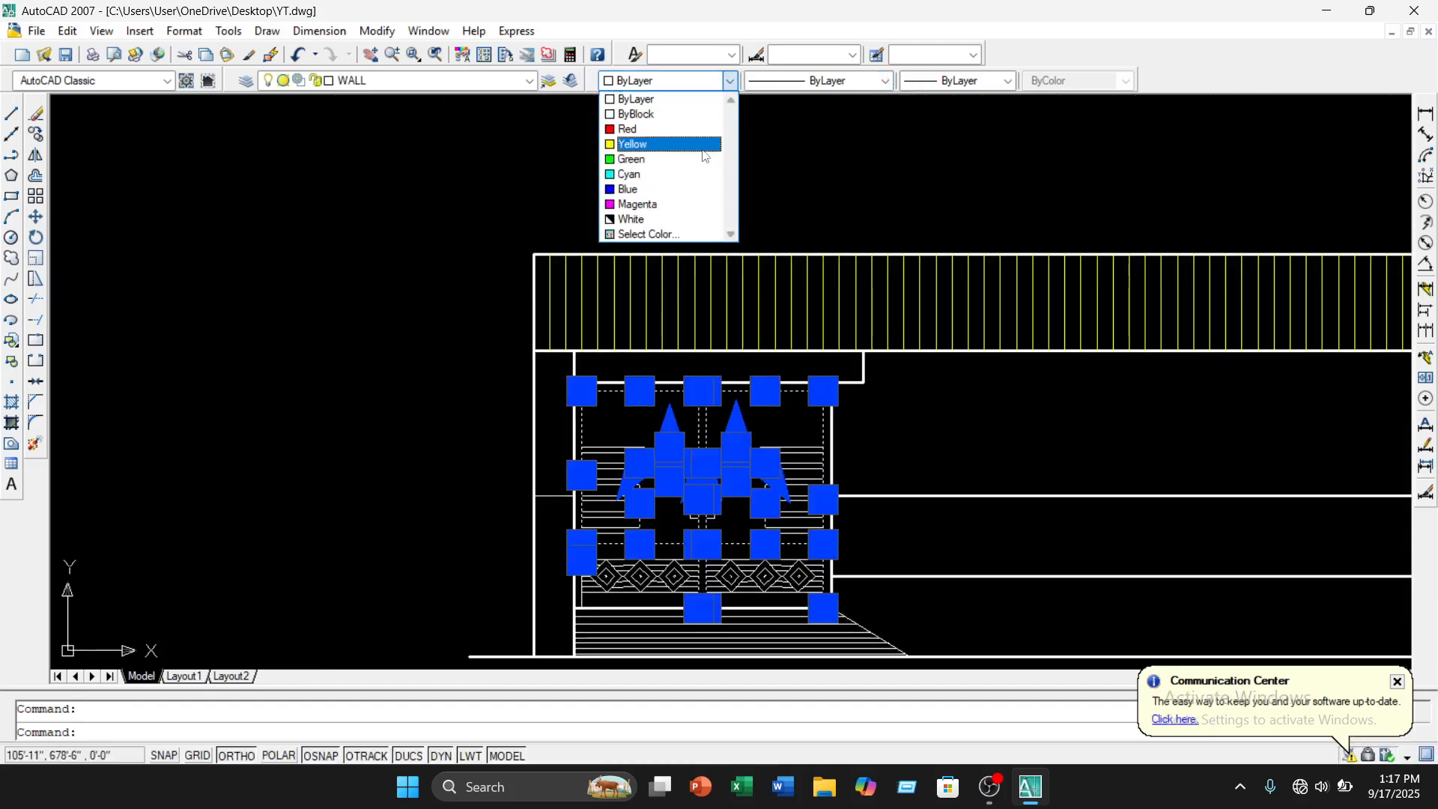
click(674, 205)
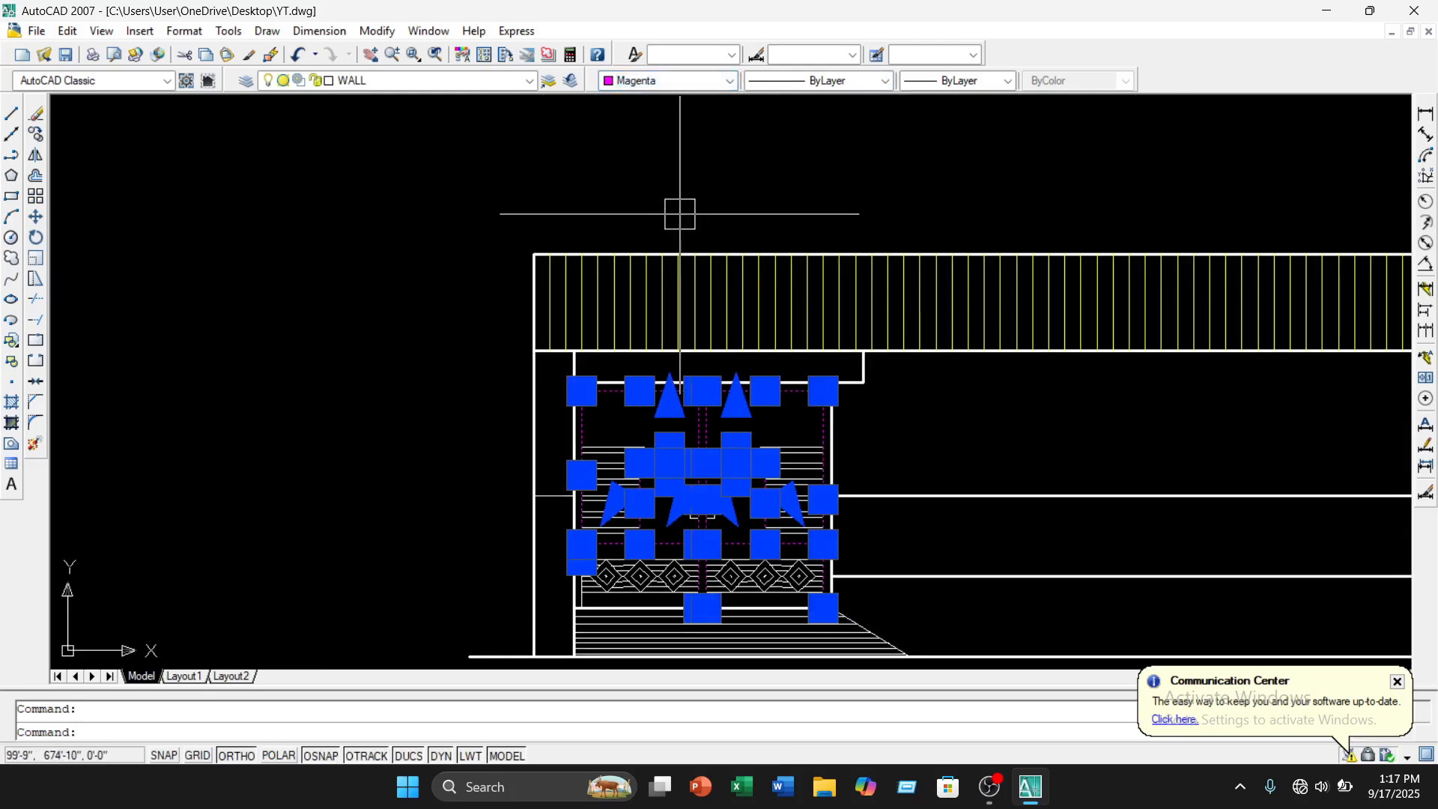
key(Escape)
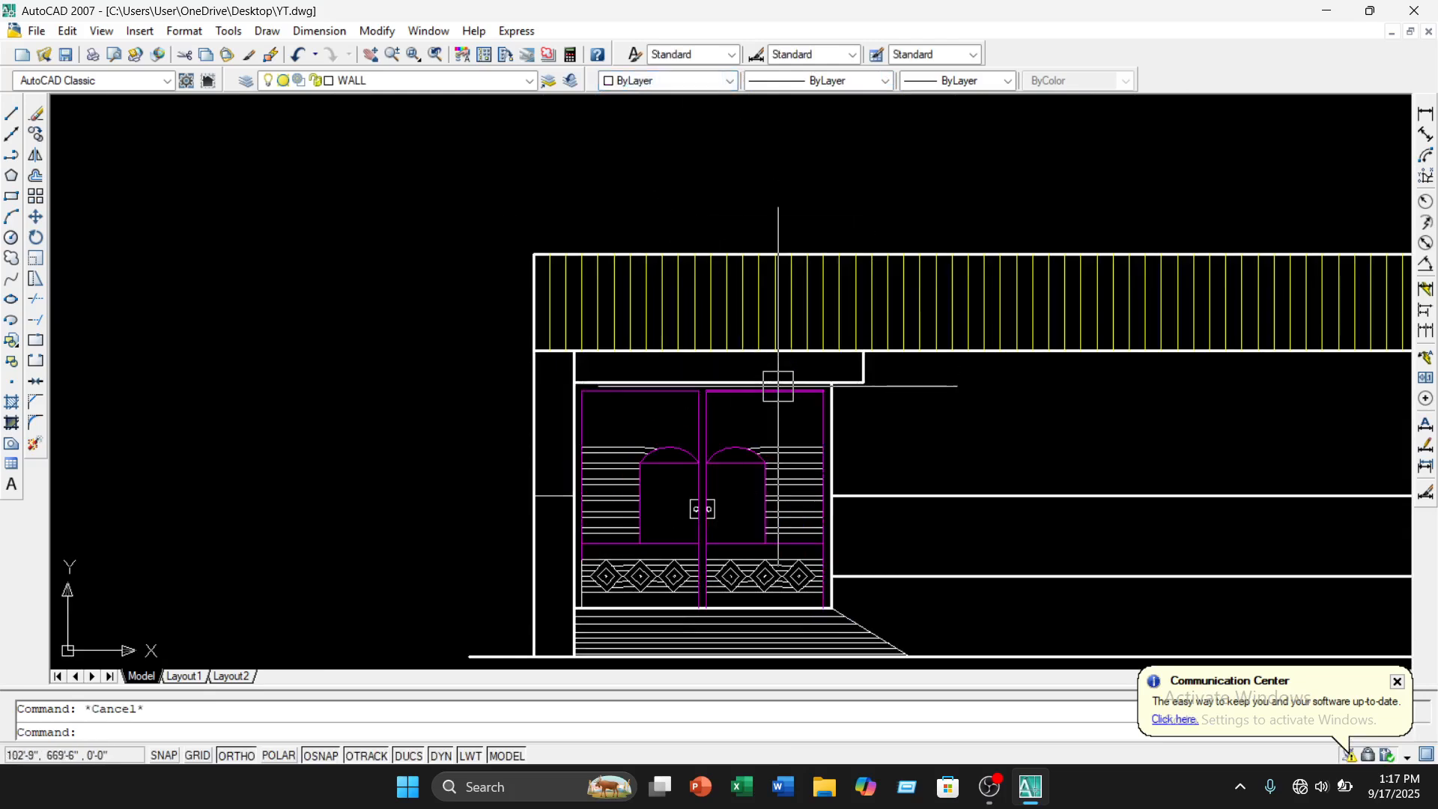
Change the diamond bands with their horizontal lines on both lower door leaves to Cyan, and clear the selection
middle_drag(778, 387, 743, 289)
scroll(663, 483, up, 6)
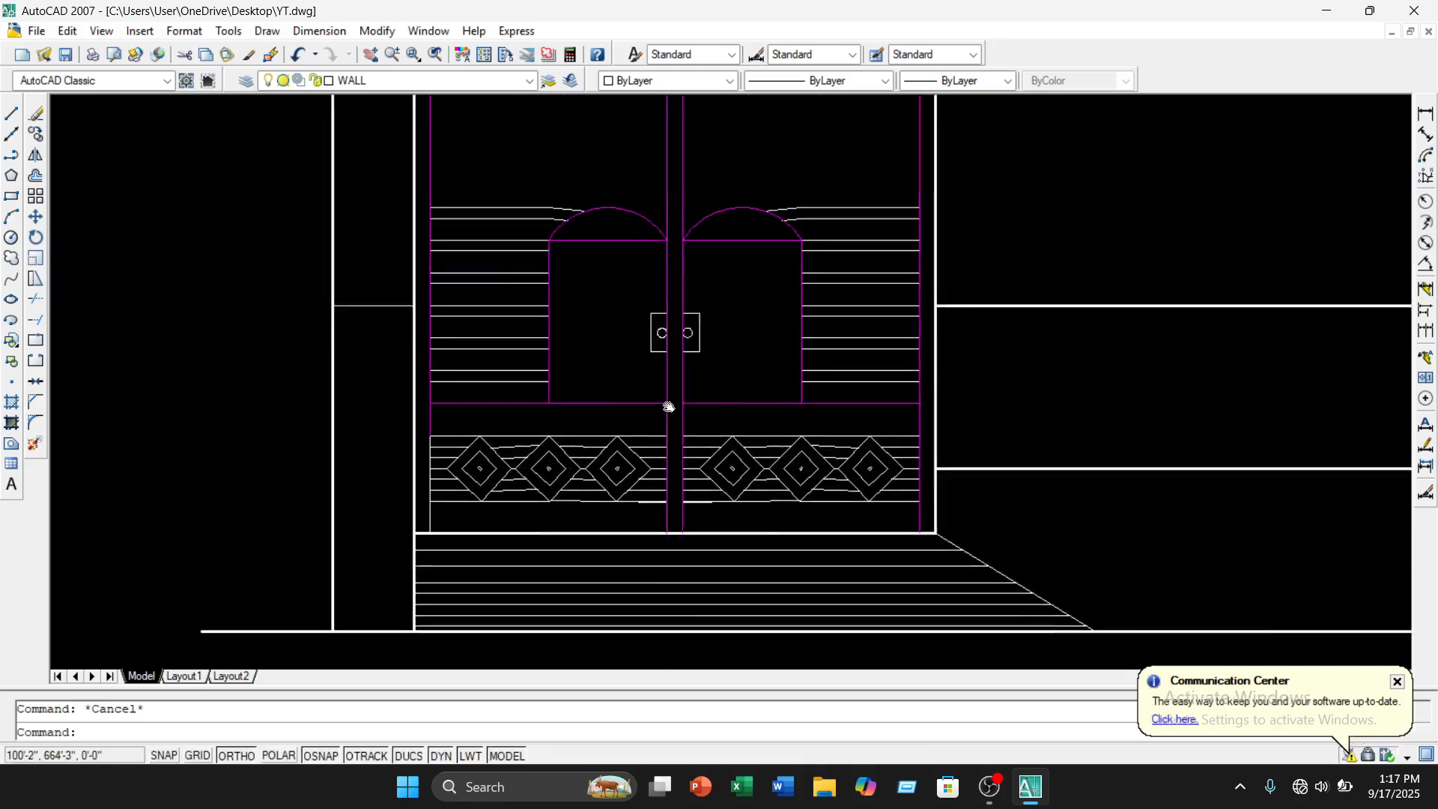
click(693, 344)
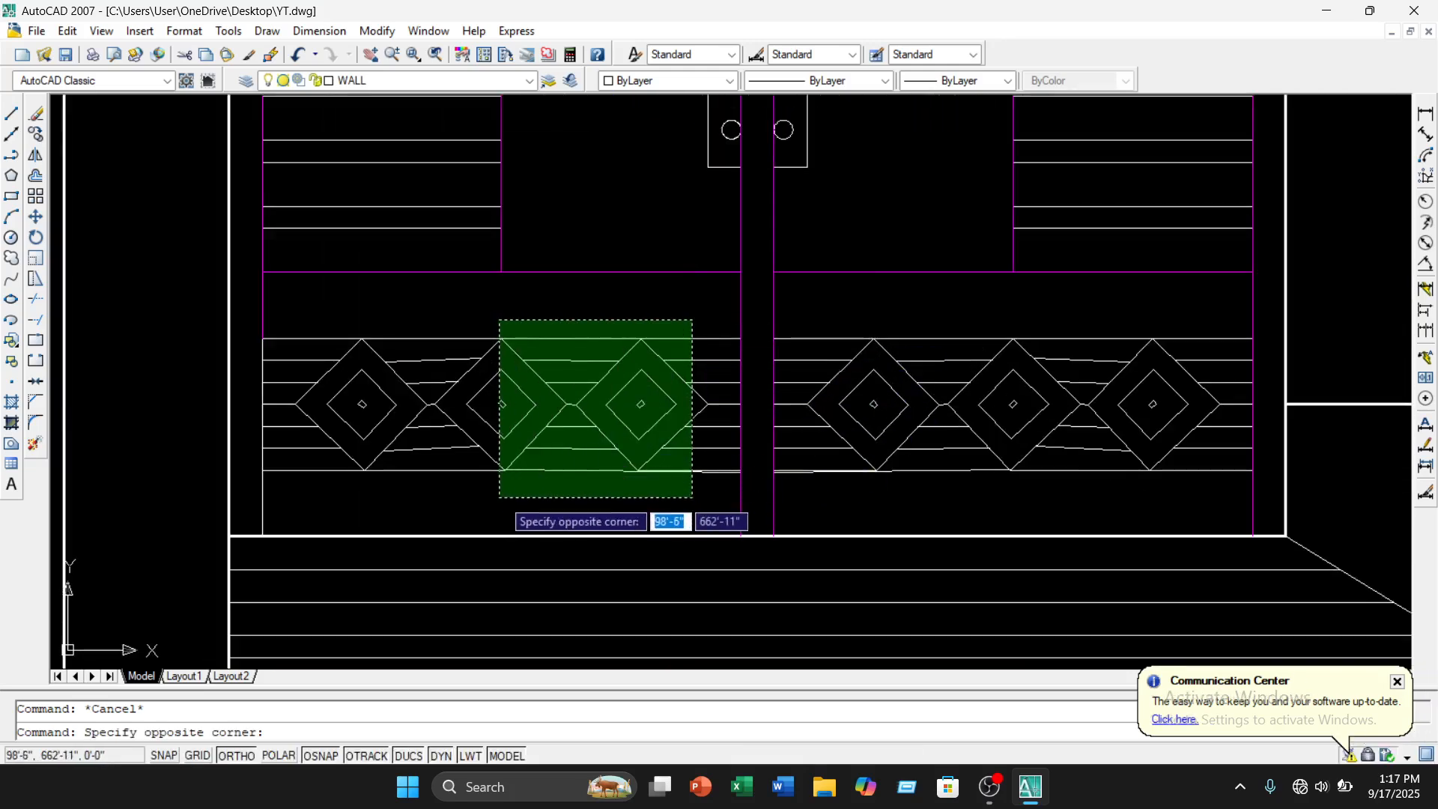
click(290, 494)
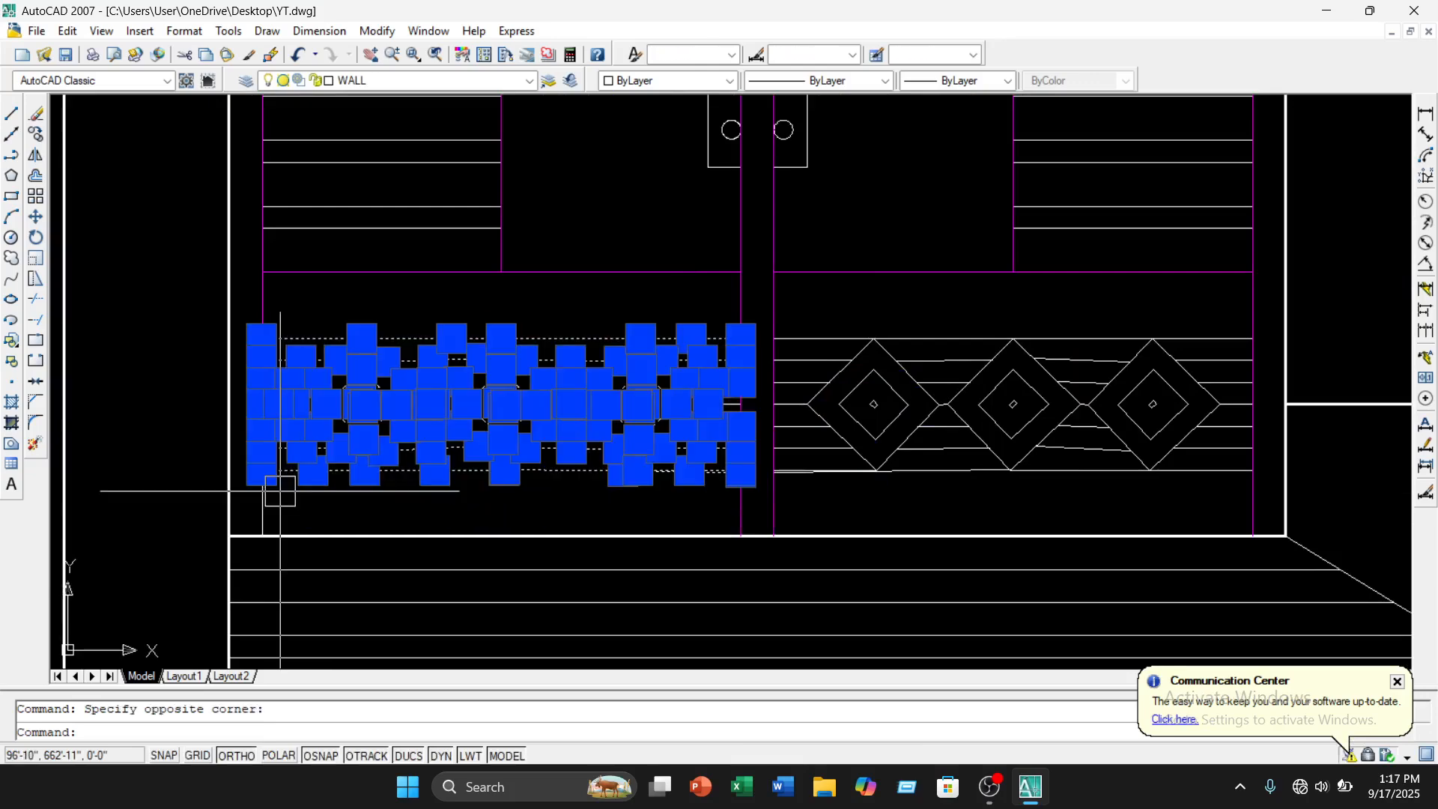
scroll(304, 487, up, 6)
scroll(360, 442, down, 2)
middle_drag(563, 423, 369, 444)
scroll(1079, 316, up, 3)
click(1054, 306)
scroll(1075, 330, down, 2)
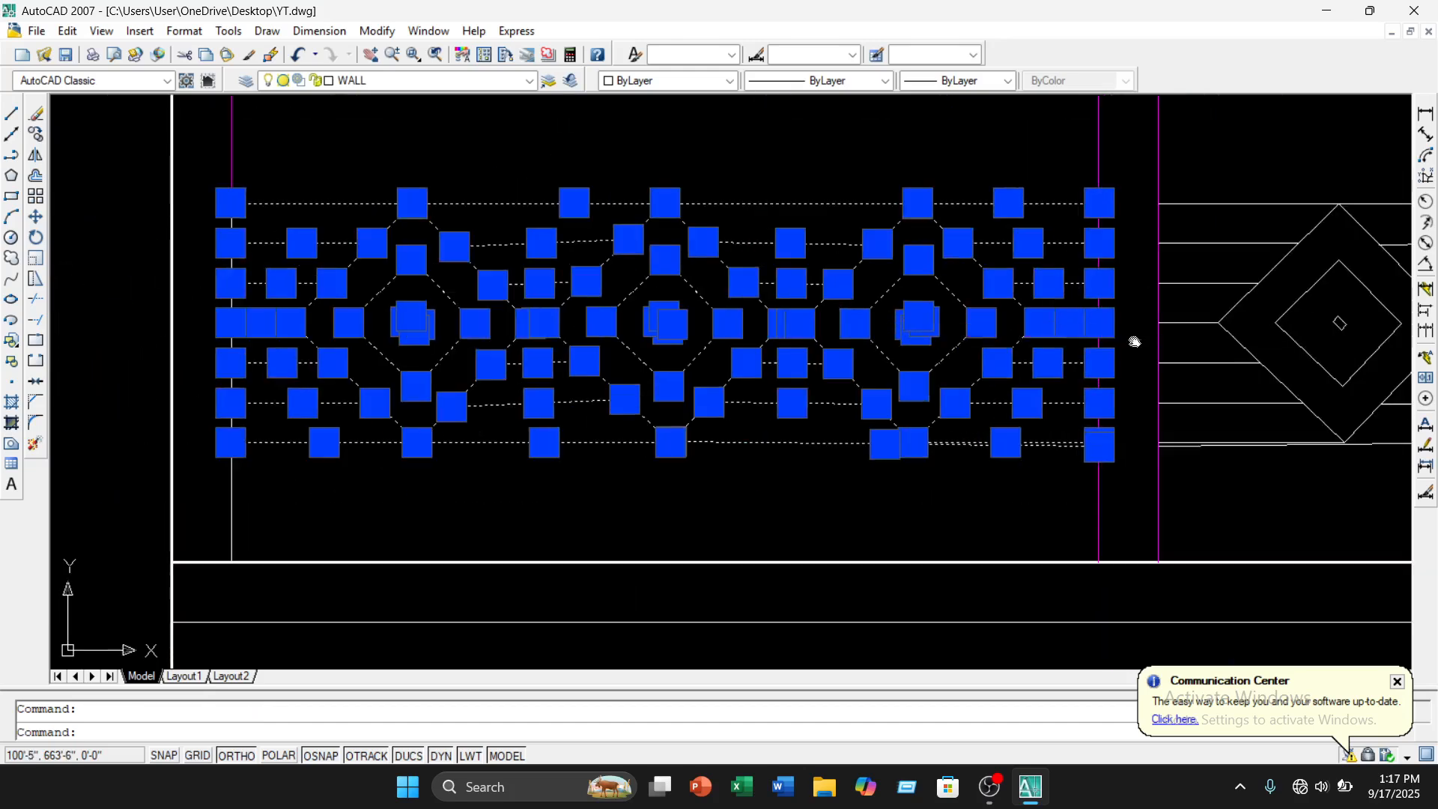
middle_drag(1133, 341, 915, 382)
scroll(955, 367, down, 2)
middle_drag(1027, 361, 759, 361)
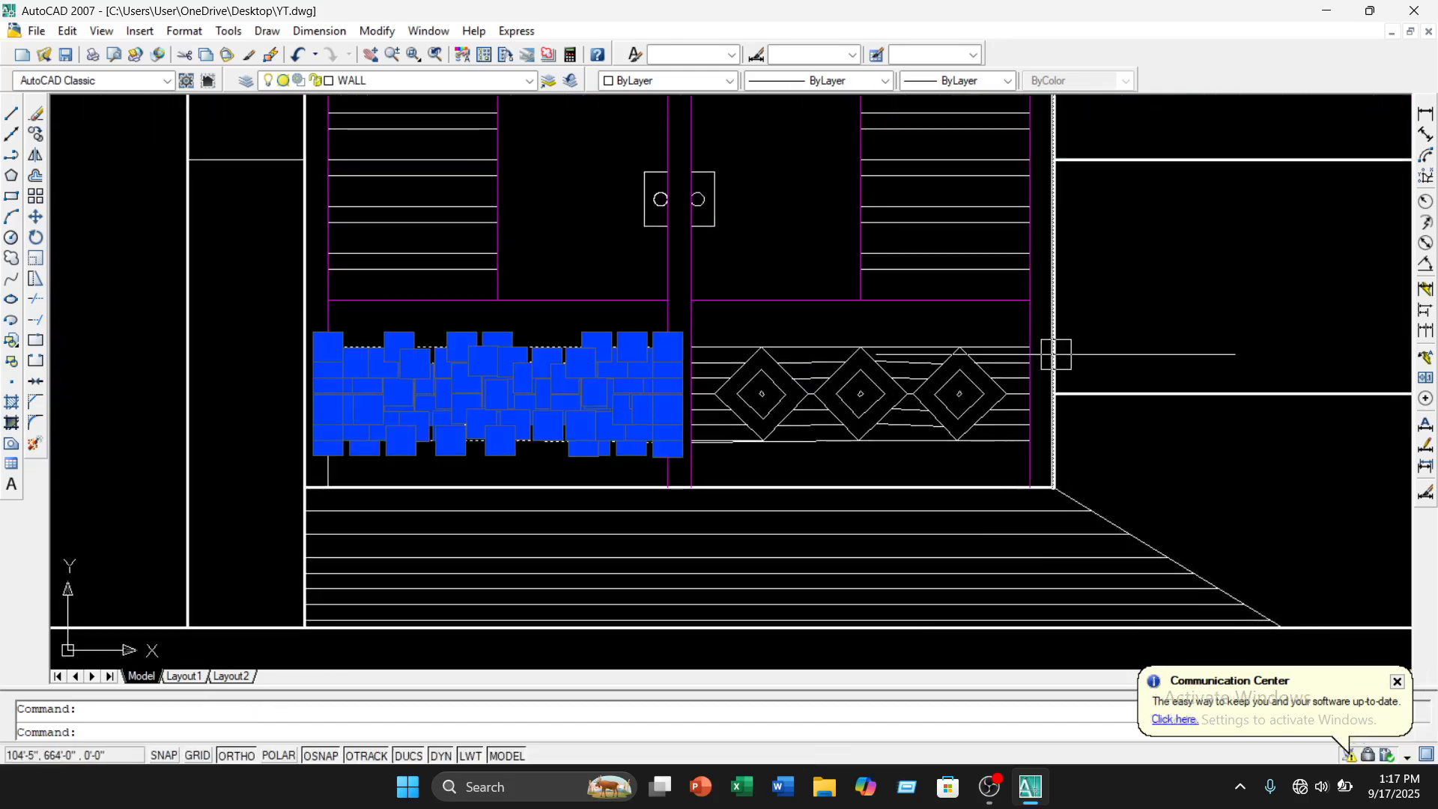
scroll(1054, 353, up, 3)
click(973, 313)
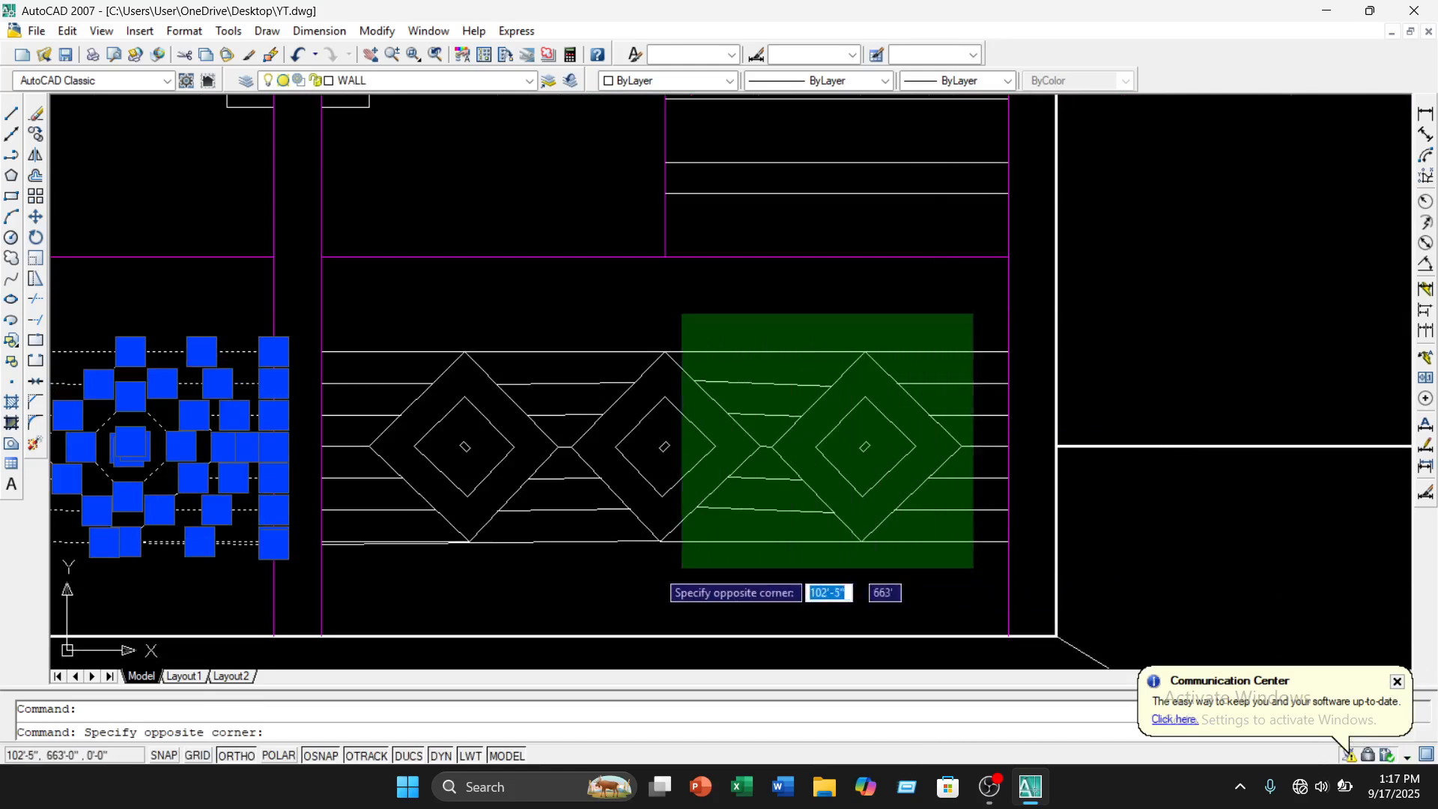
click(357, 571)
scroll(1011, 424, up, 3)
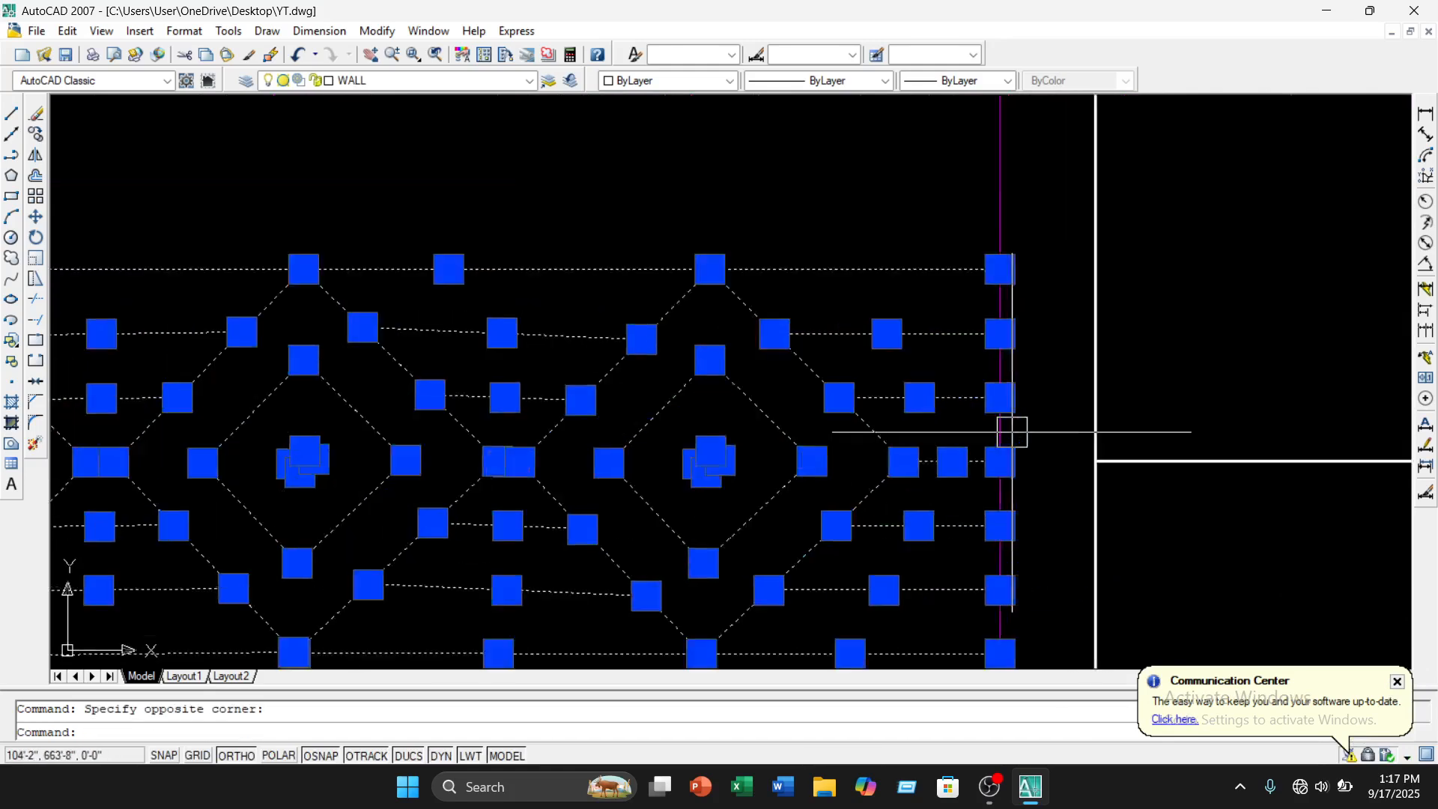
scroll(1011, 424, down, 3)
scroll(348, 400, up, 4)
scroll(533, 324, down, 6)
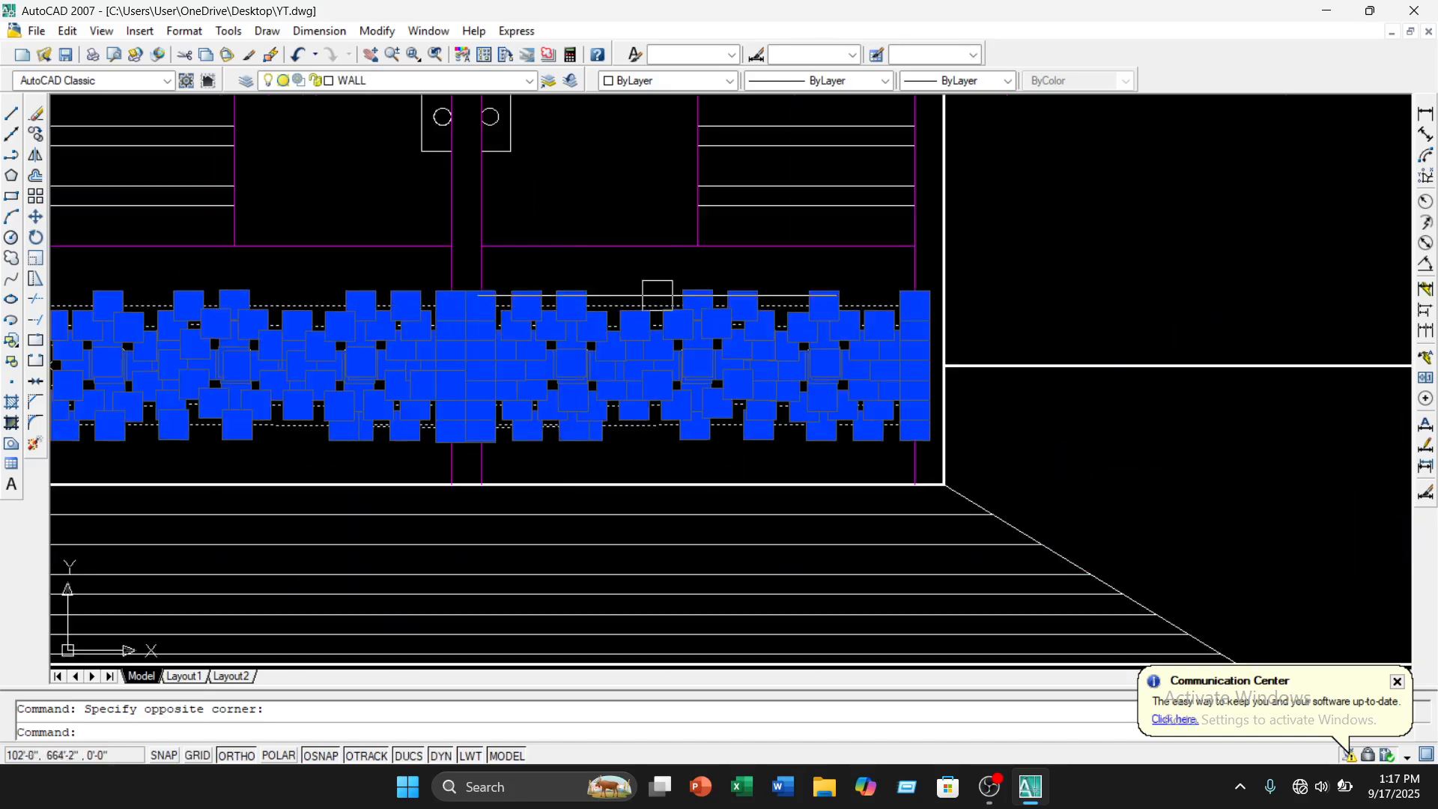
scroll(728, 207, down, 1)
middle_drag(728, 207, 726, 309)
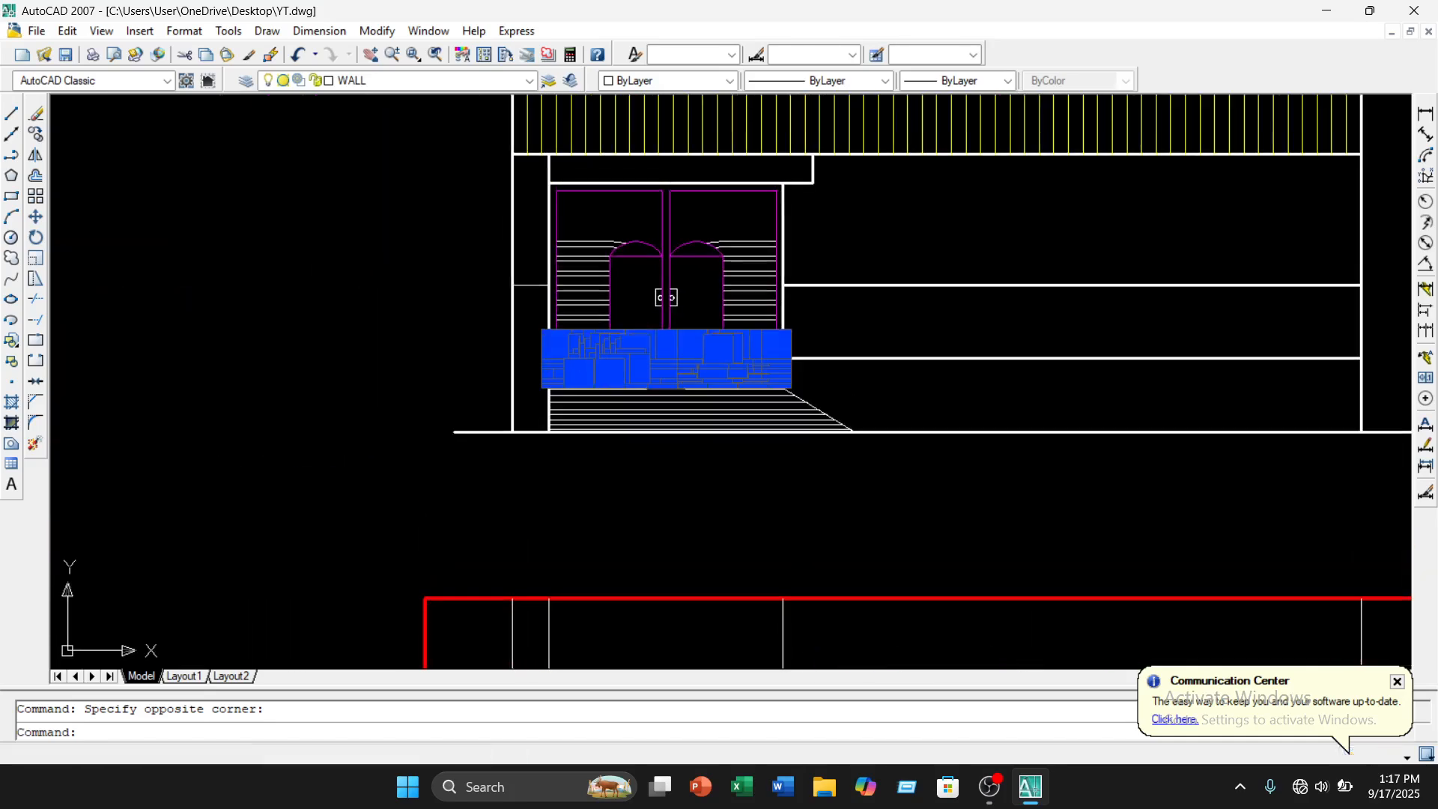
click(730, 81)
click(663, 178)
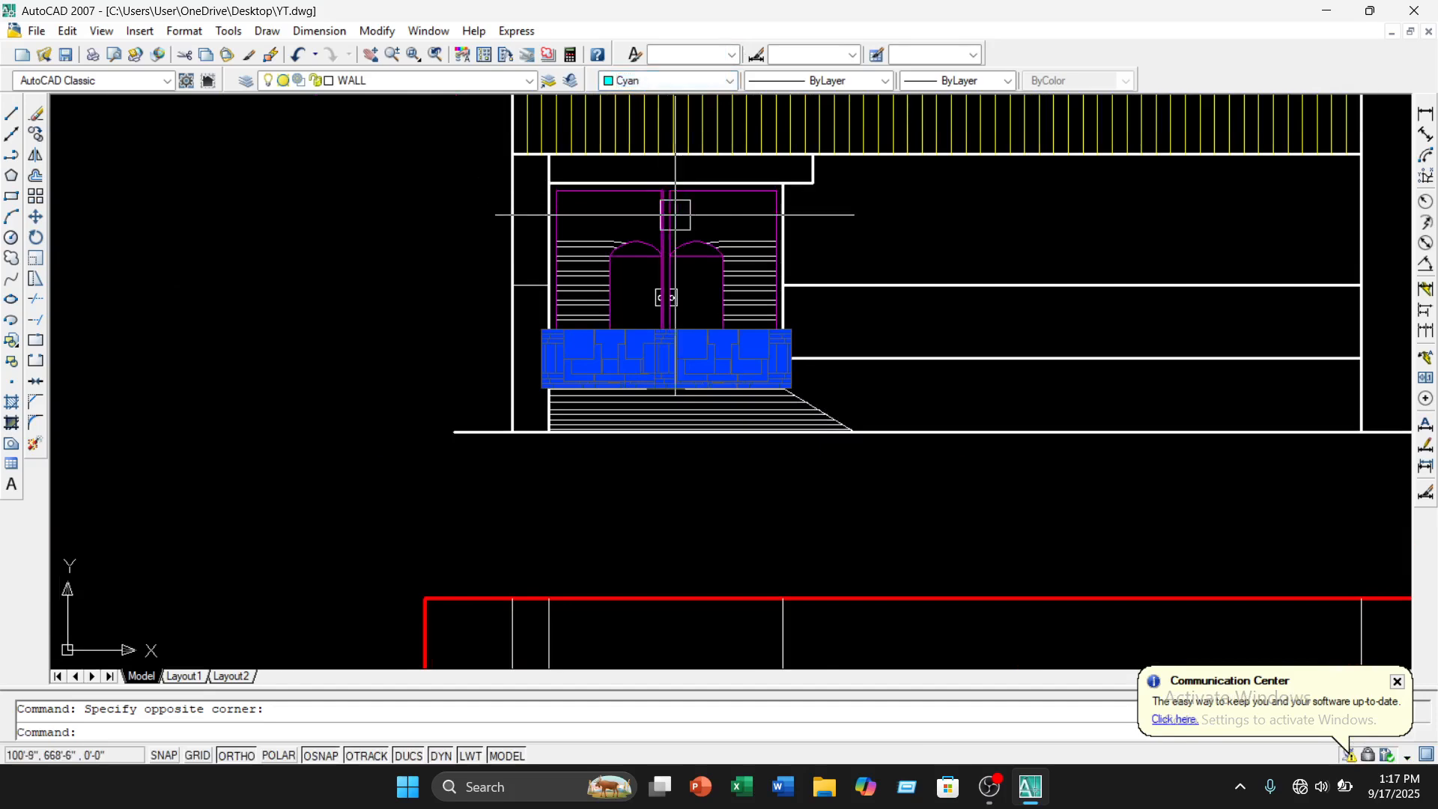
key(Escape)
scroll(748, 336, up, 3)
scroll(748, 335, down, 2)
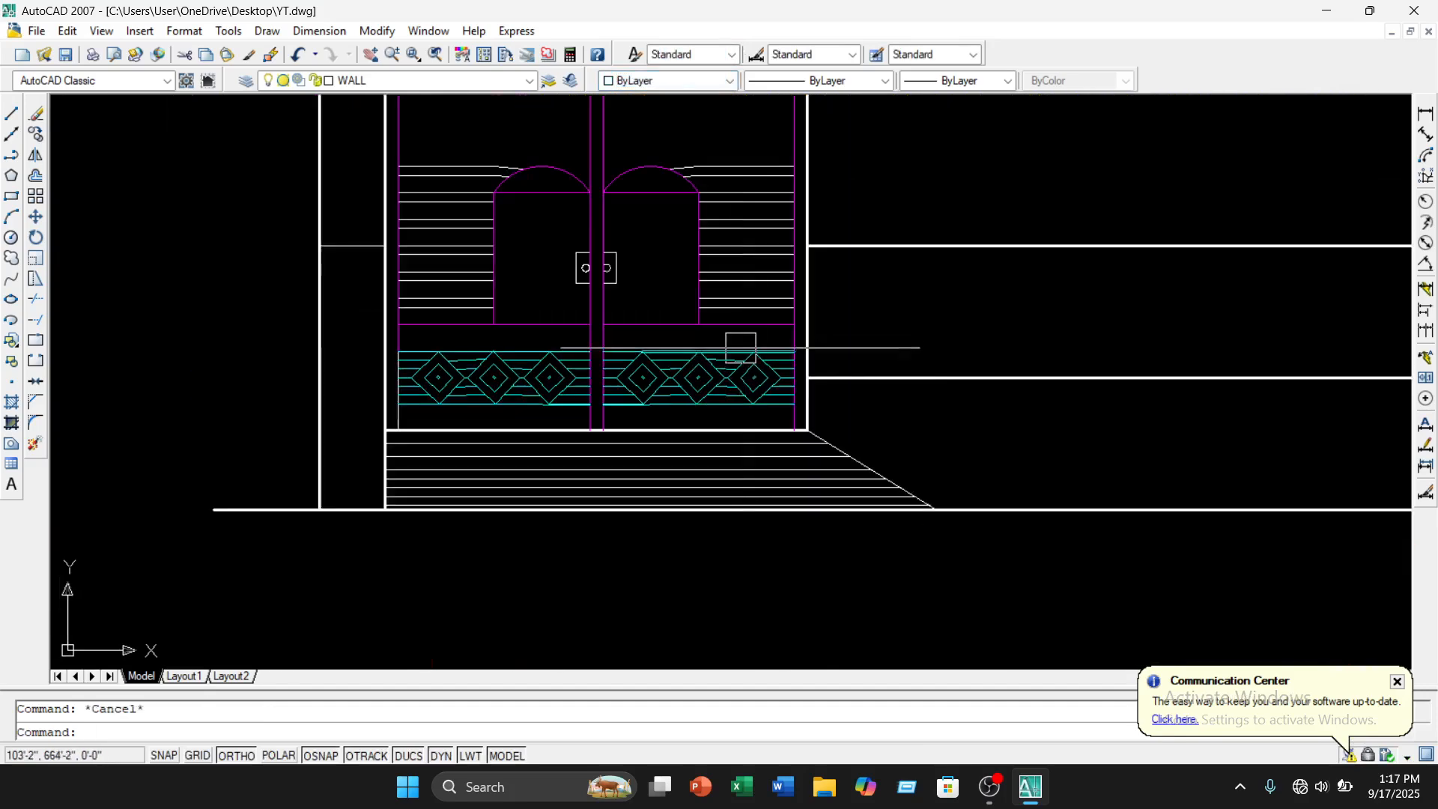
Change the splayed entrance steps' horizontal lines and their slanted edge to Blue, and clear the selection
scroll(776, 454, up, 3)
scroll(803, 449, down, 2)
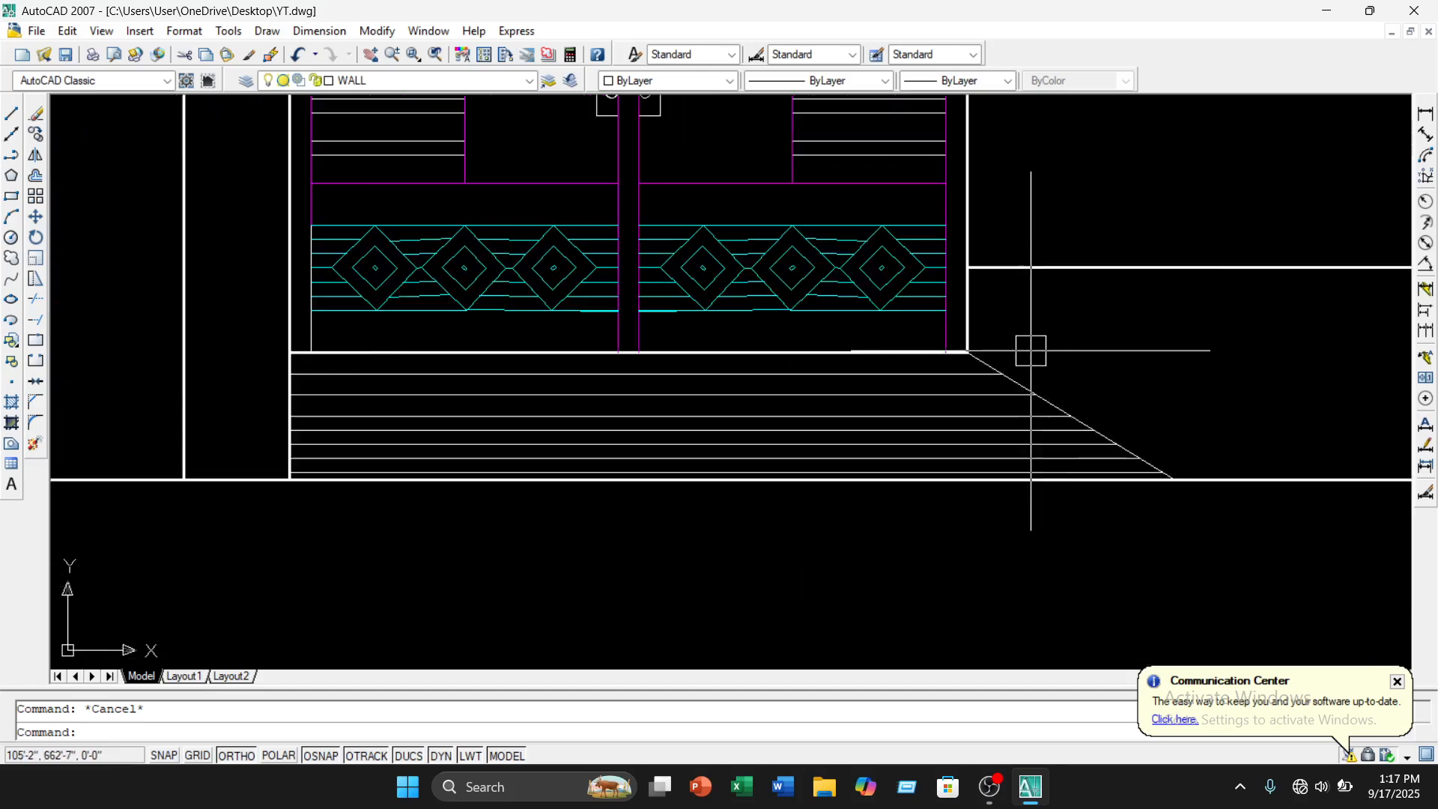
click(1112, 320)
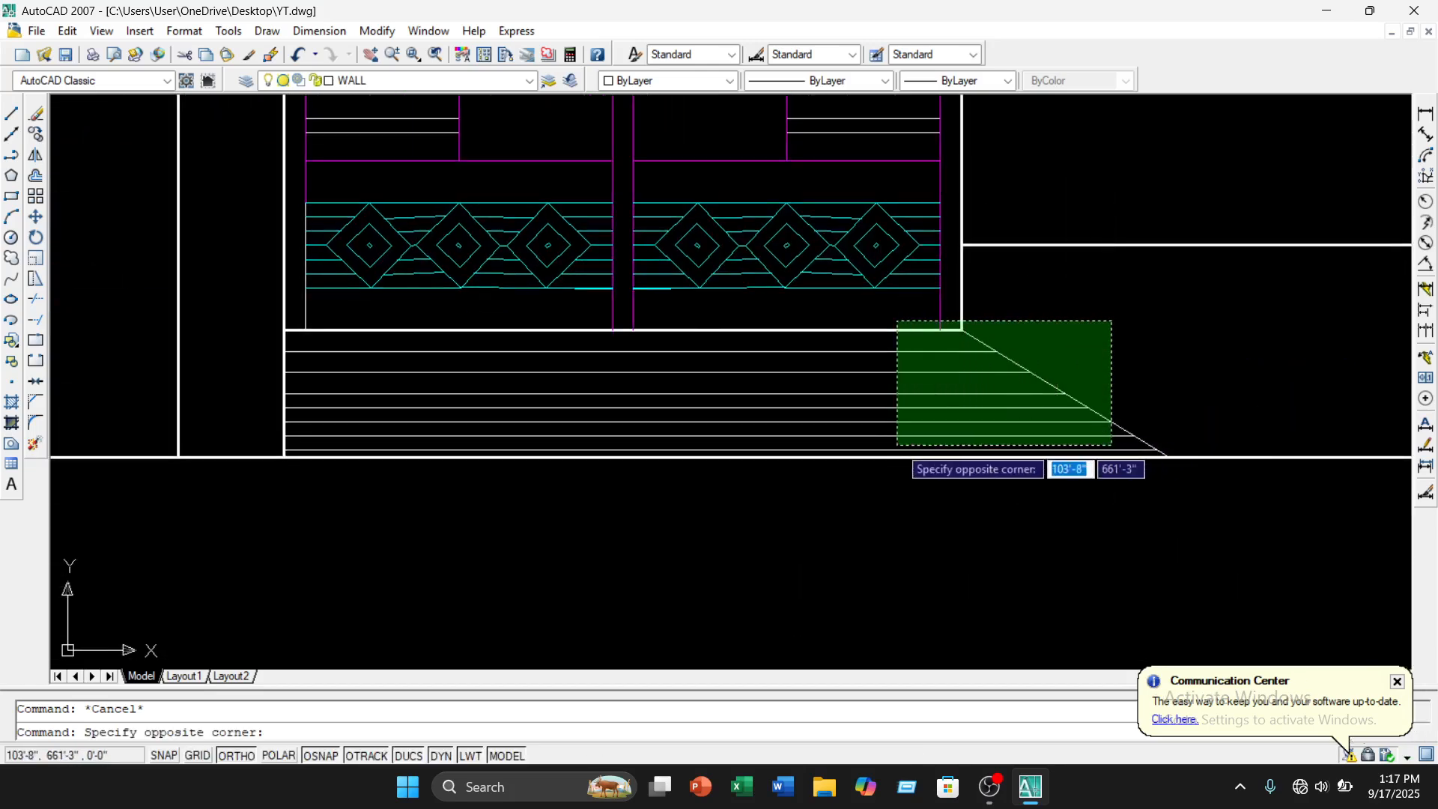
click(981, 435)
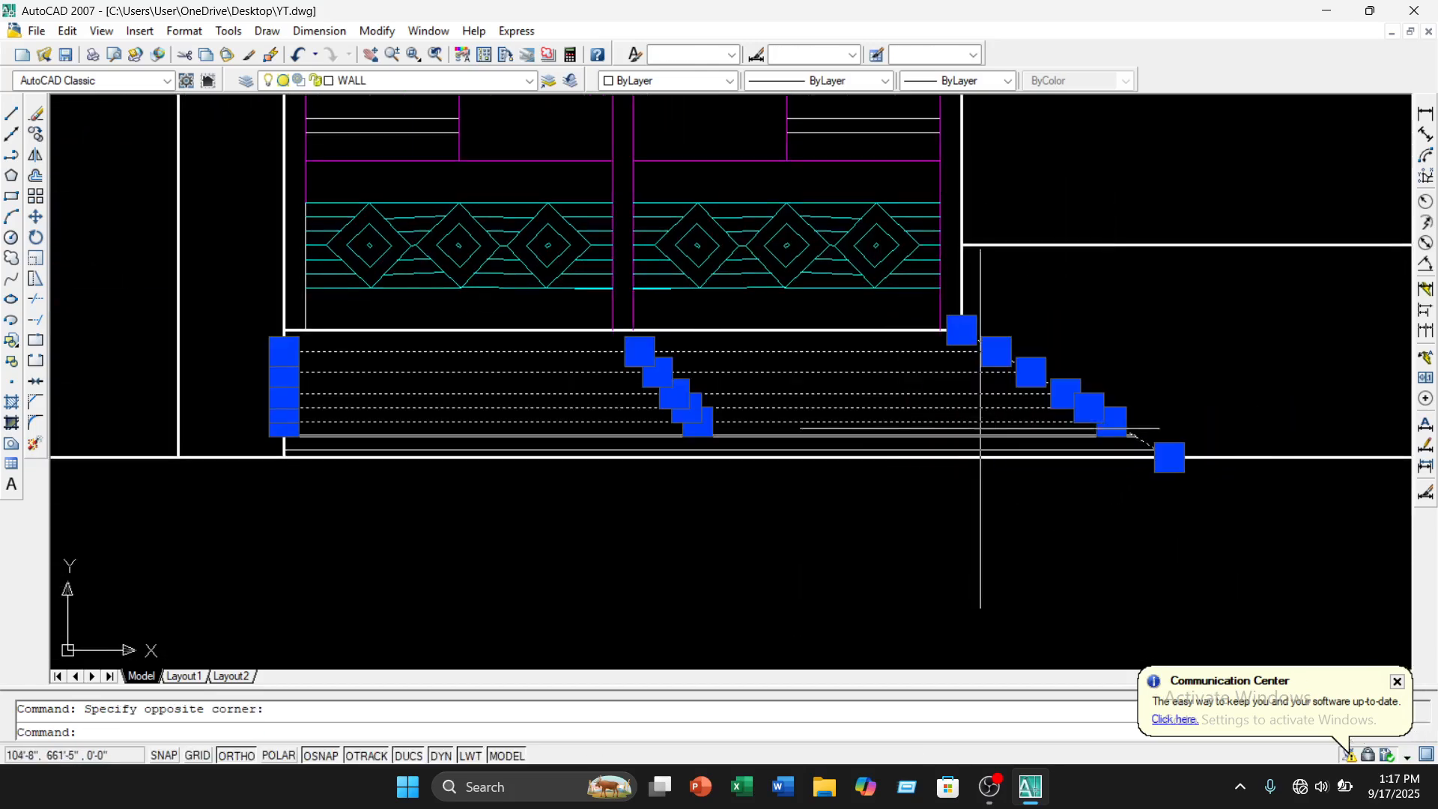
scroll(1009, 363, up, 4)
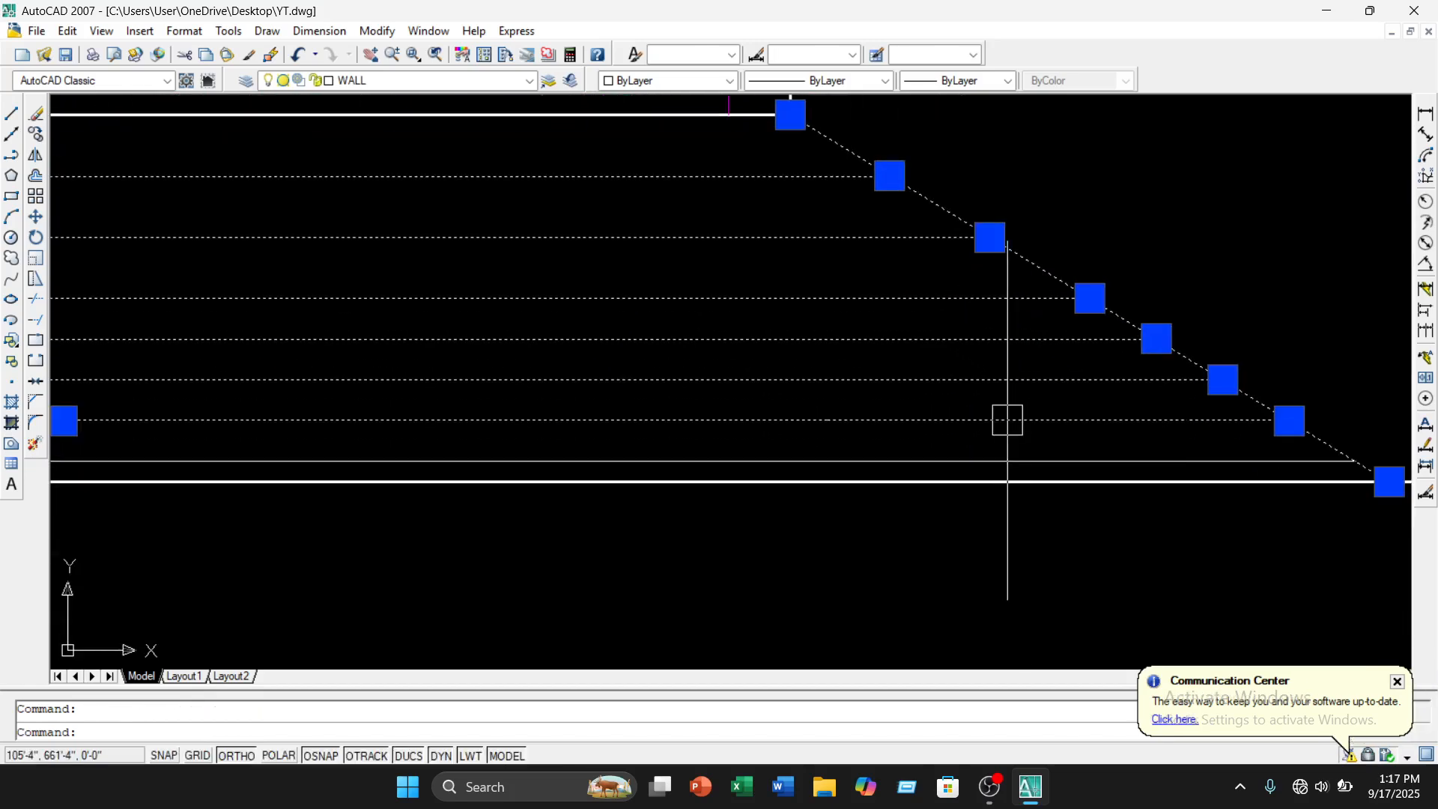
scroll(1121, 322, down, 5)
middle_drag(1129, 289, 1062, 398)
scroll(566, 413, up, 3)
scroll(522, 362, down, 6)
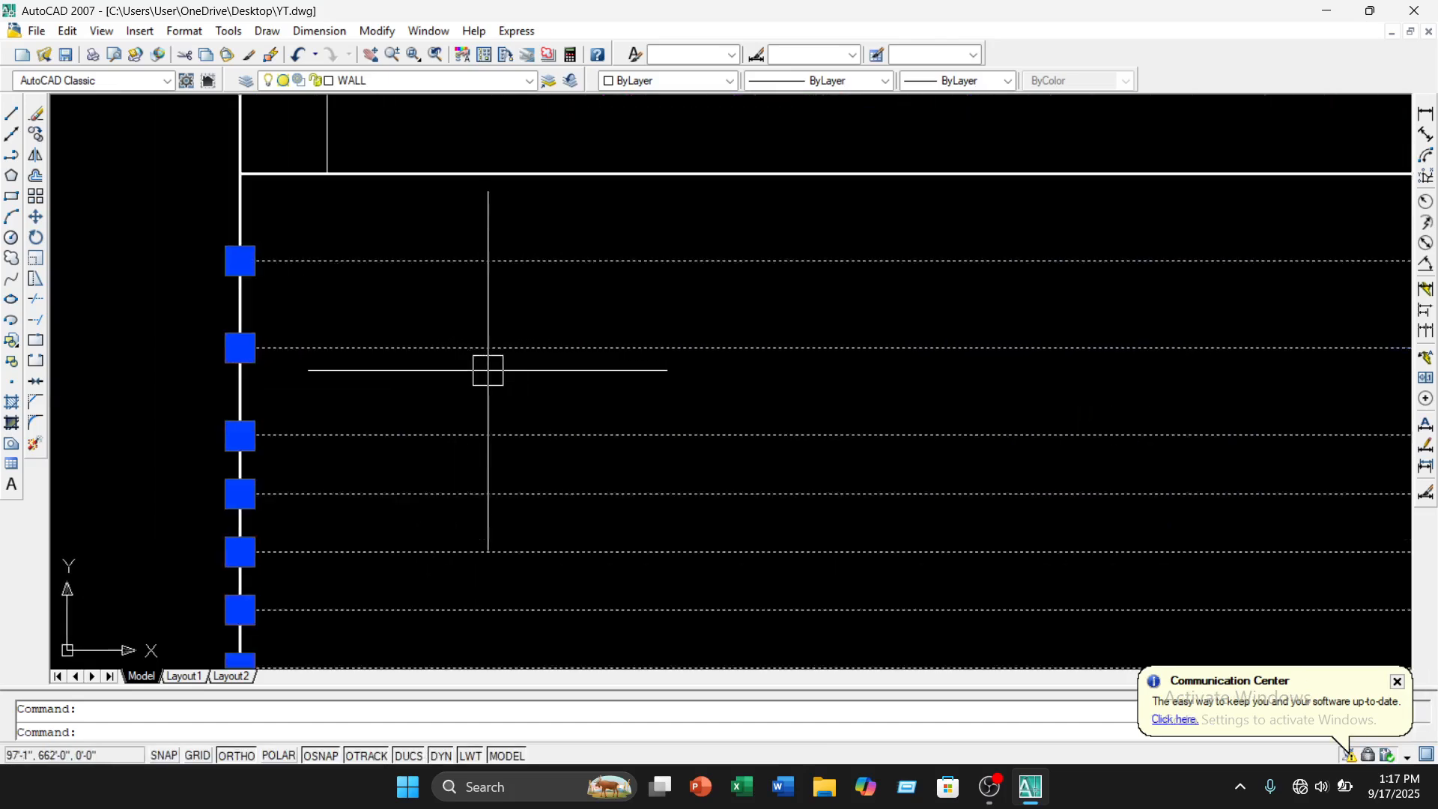
middle_drag(993, 258, 922, 382)
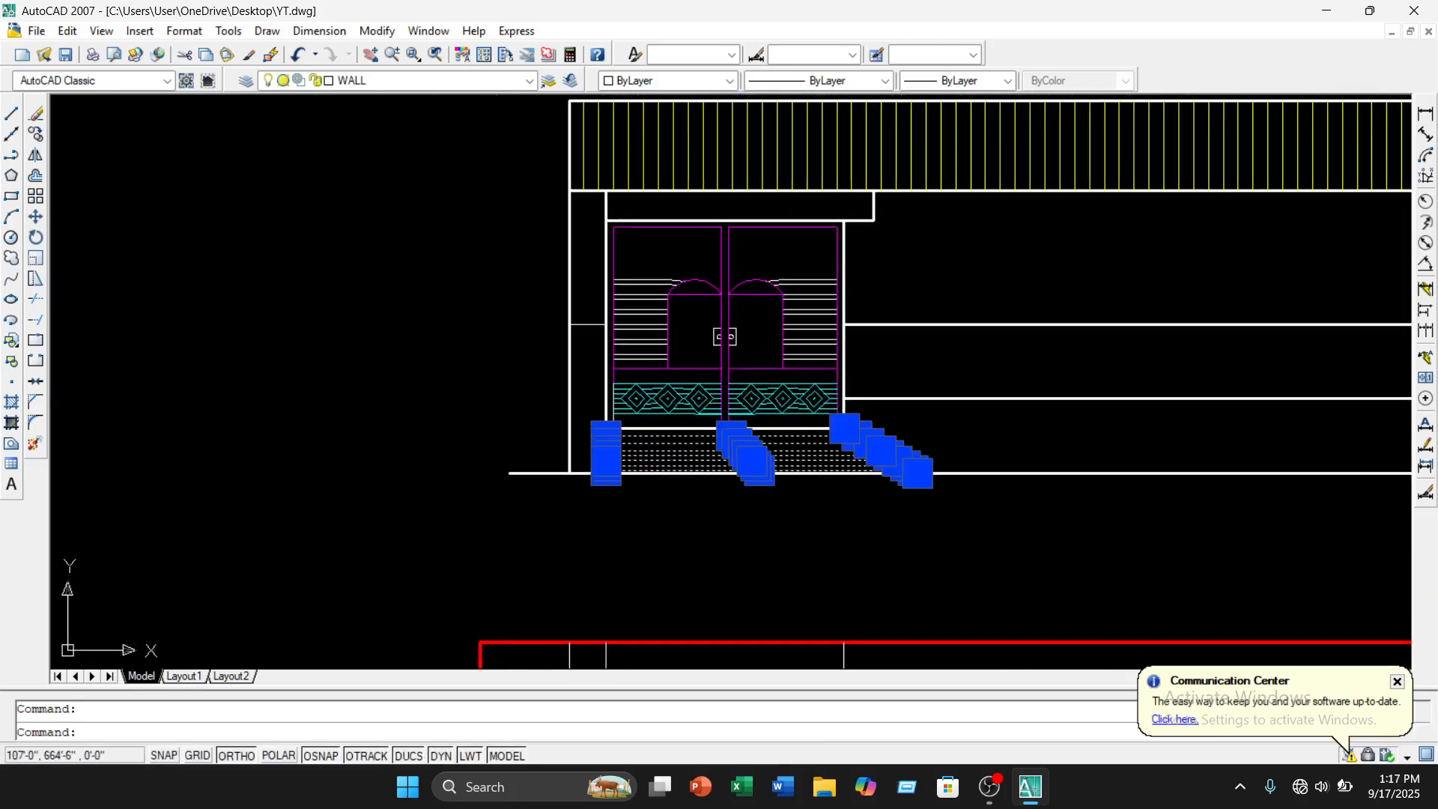
click(729, 81)
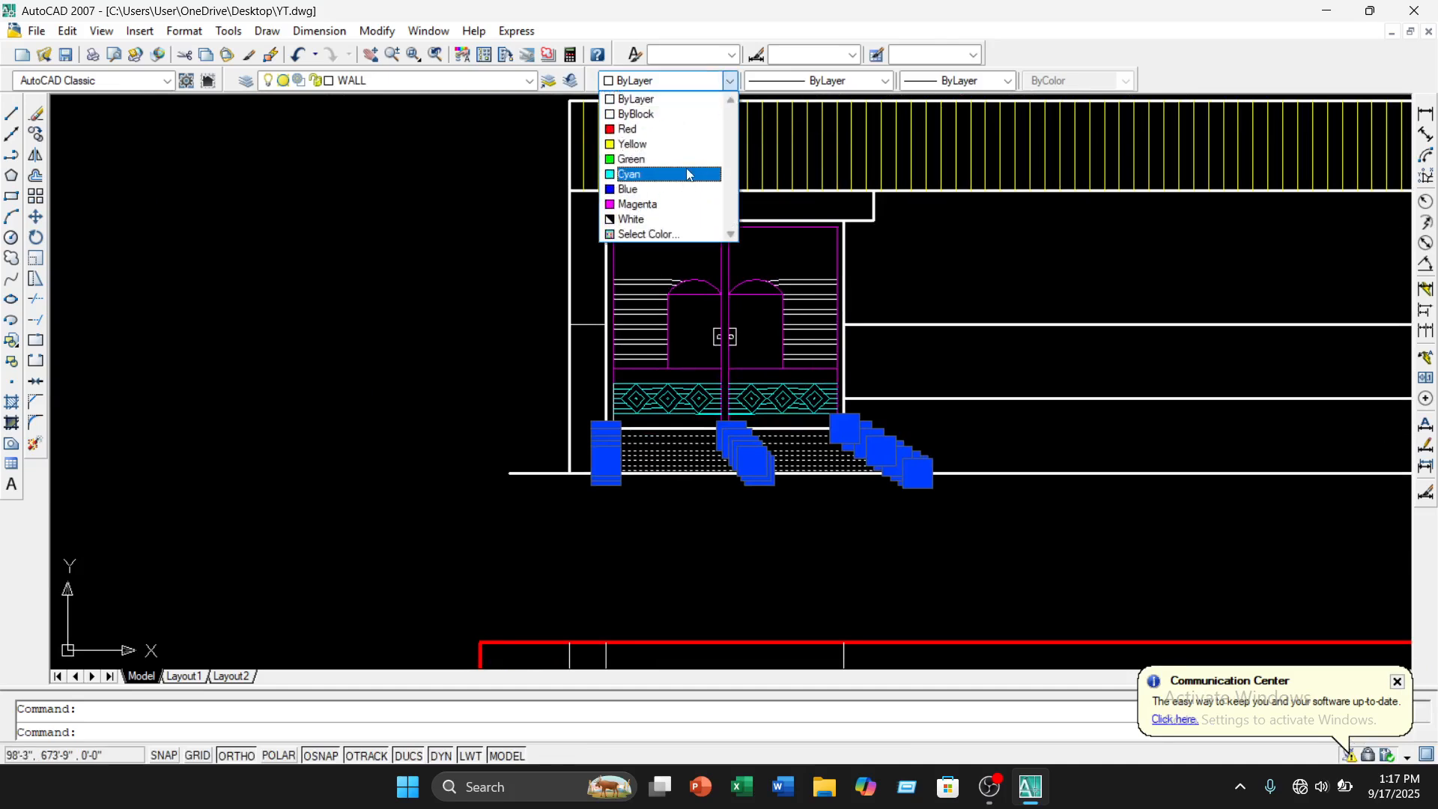
click(676, 196)
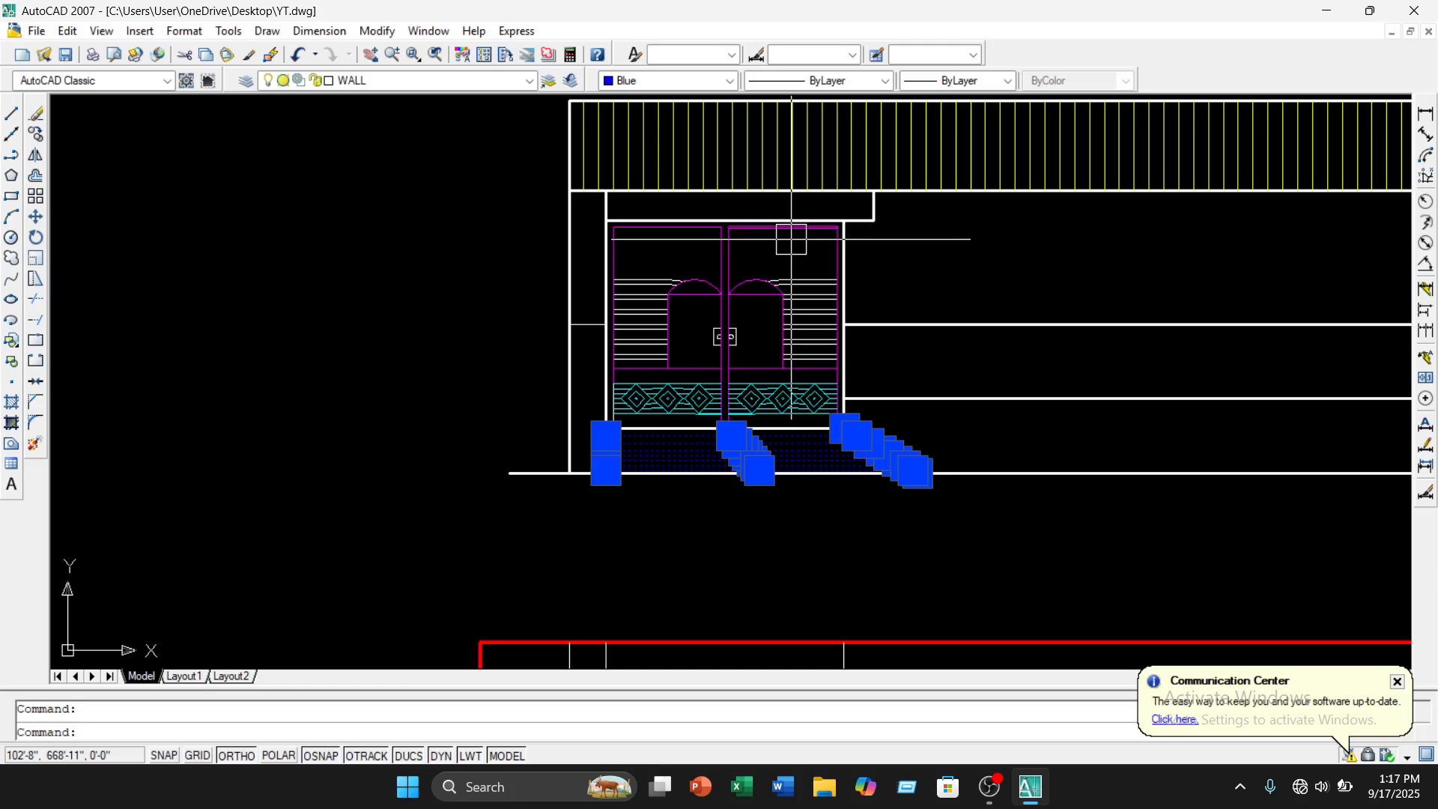
key(Escape)
scroll(852, 423, up, 2)
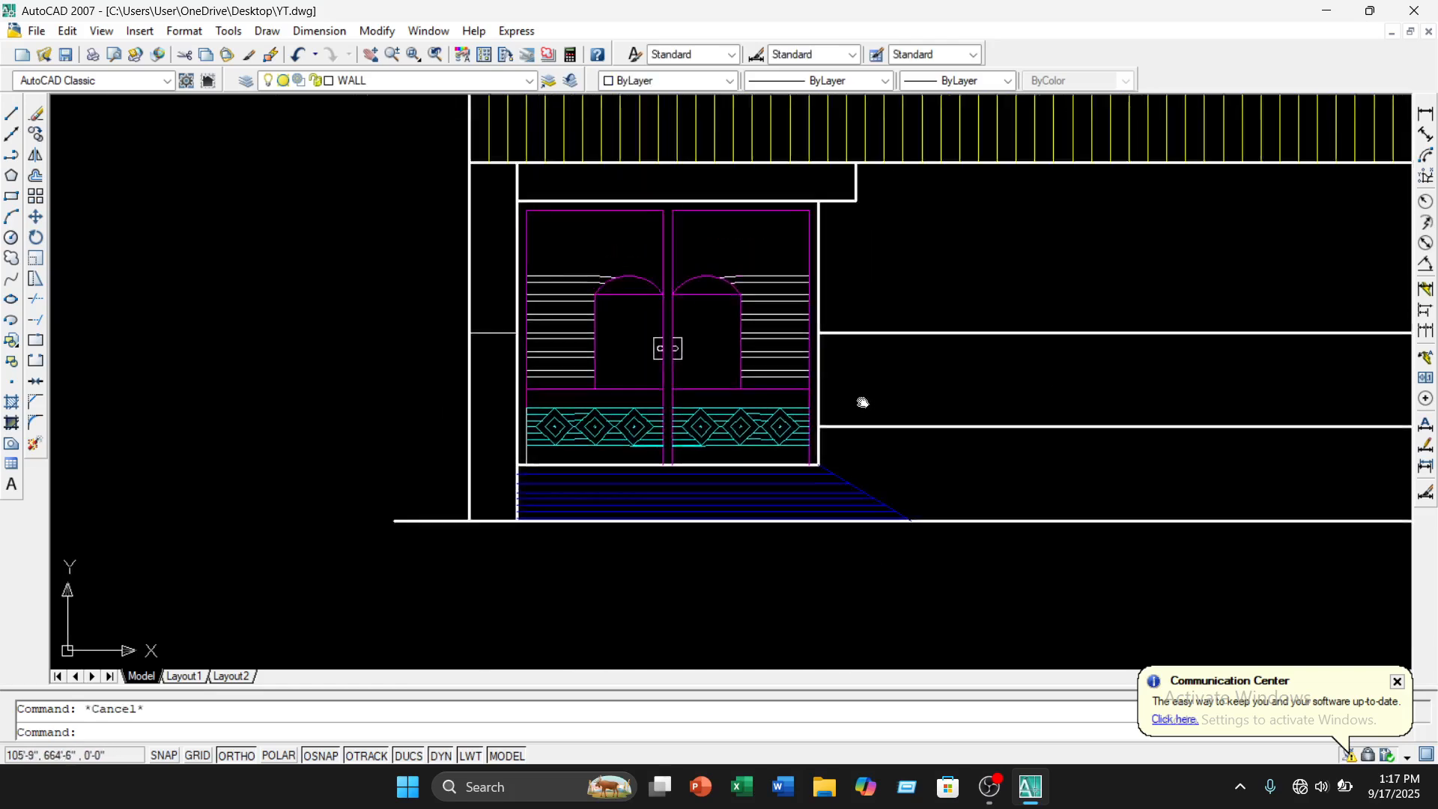
scroll(592, 386, down, 1)
scroll(607, 365, down, 2)
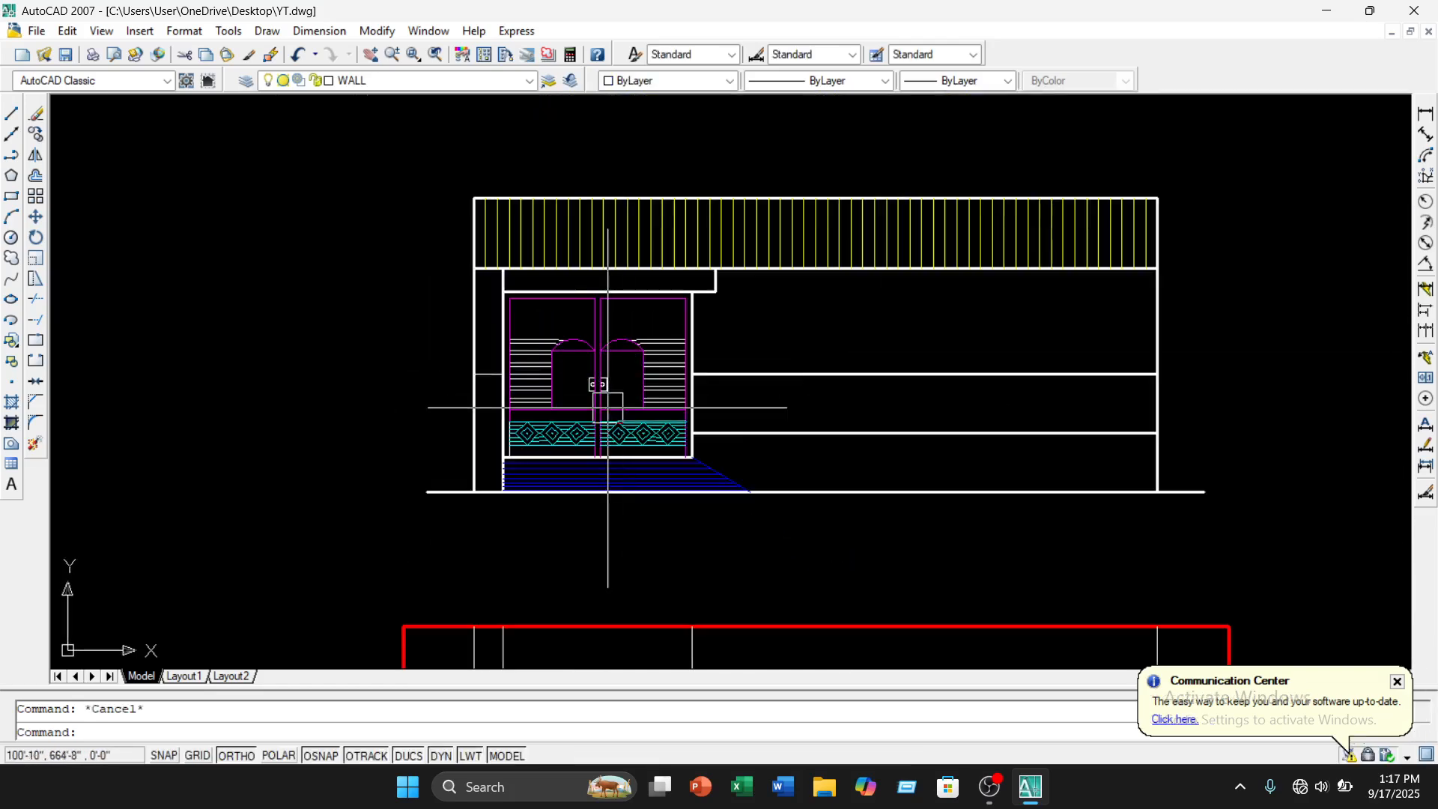
scroll(562, 429, up, 3)
scroll(509, 324, up, 2)
scroll(504, 346, down, 1)
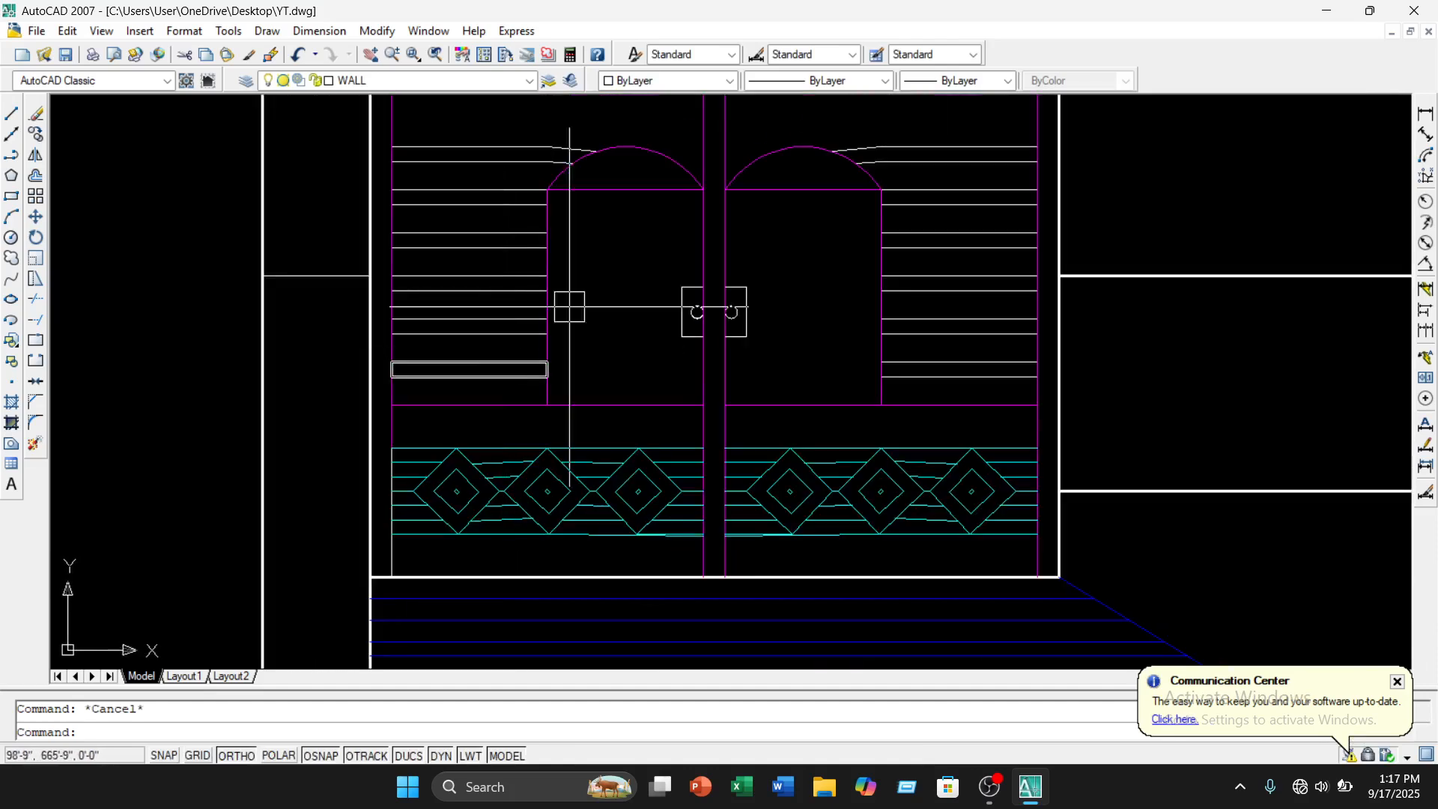
middle_drag(584, 302, 600, 387)
scroll(596, 352, down, 1)
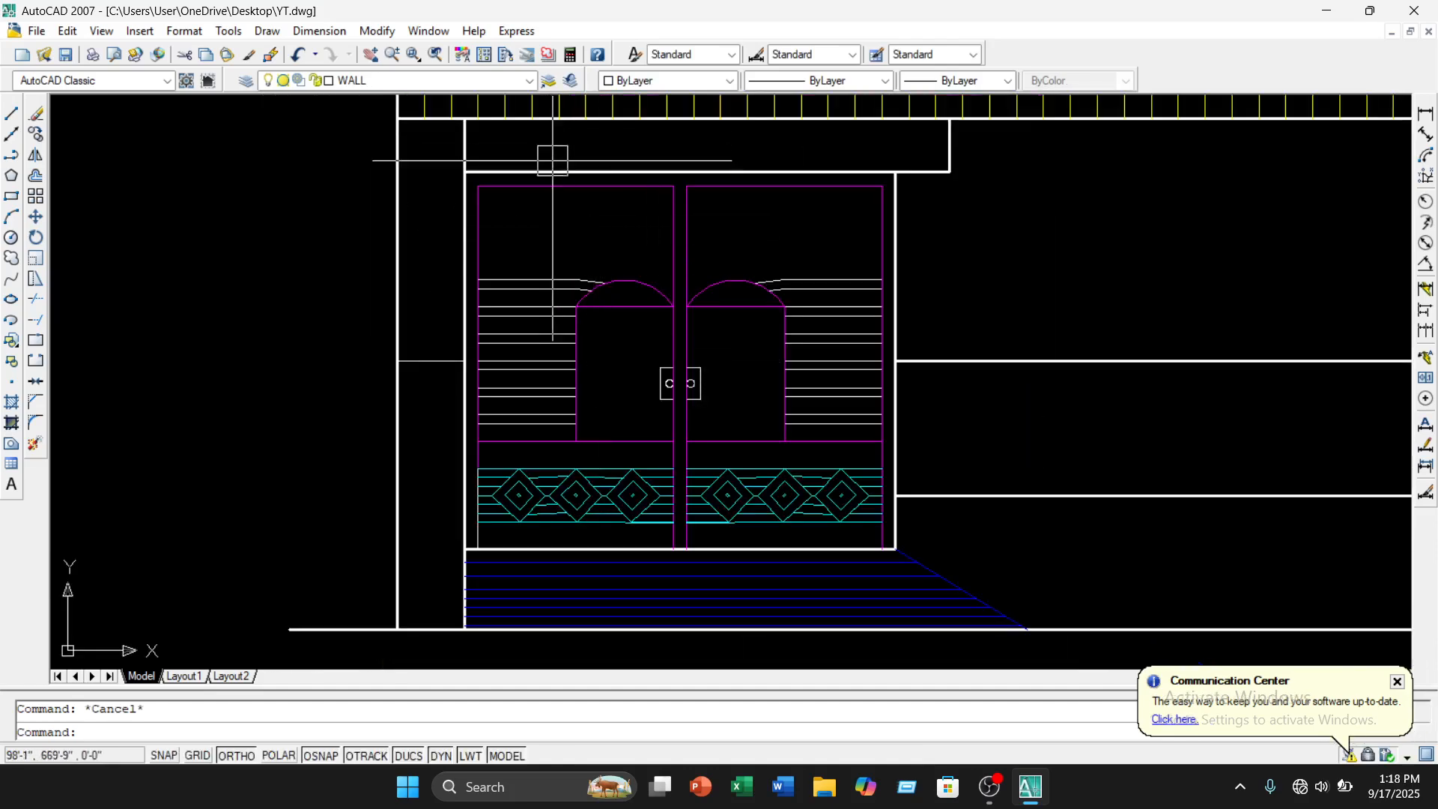
scroll(571, 157, down, 1)
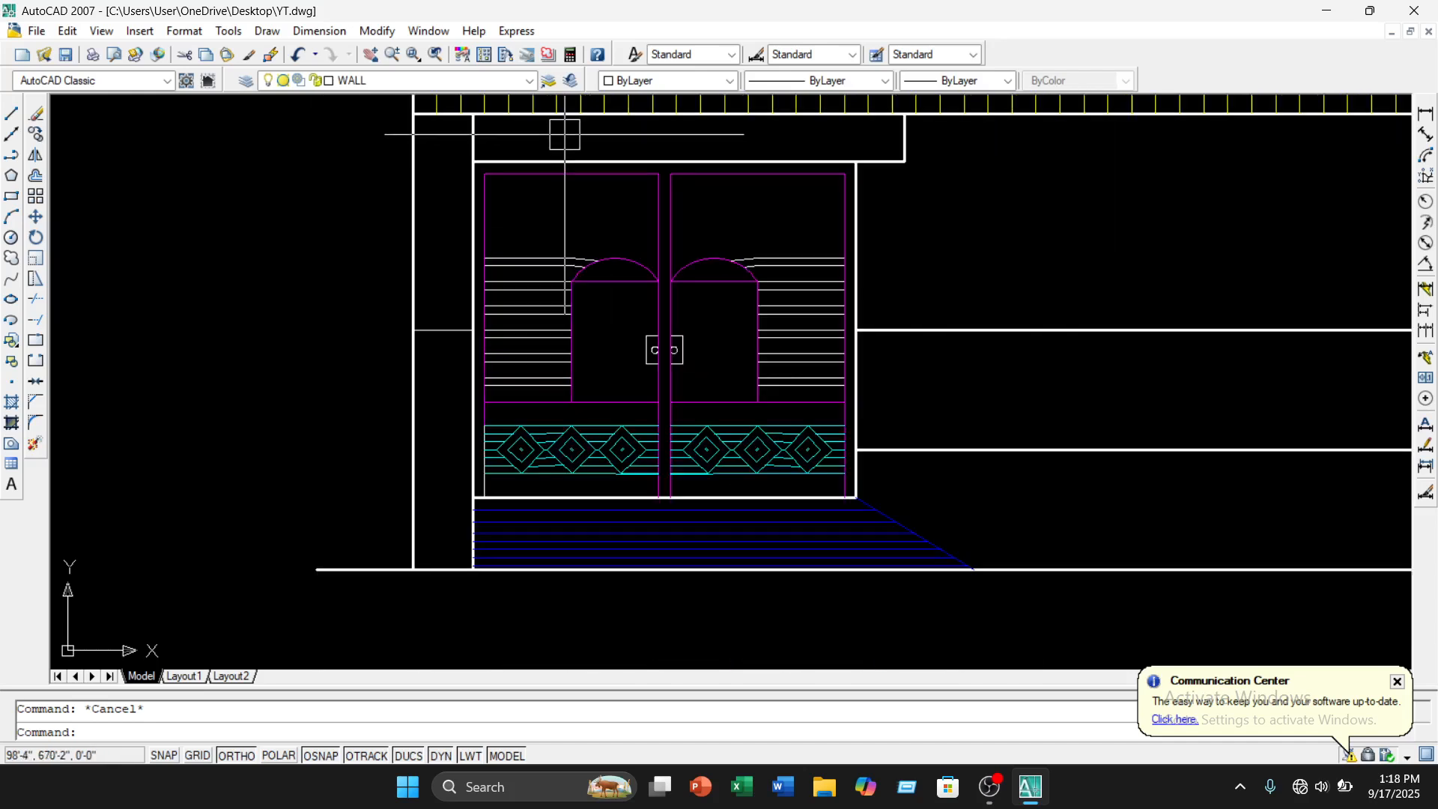
click(268, 32)
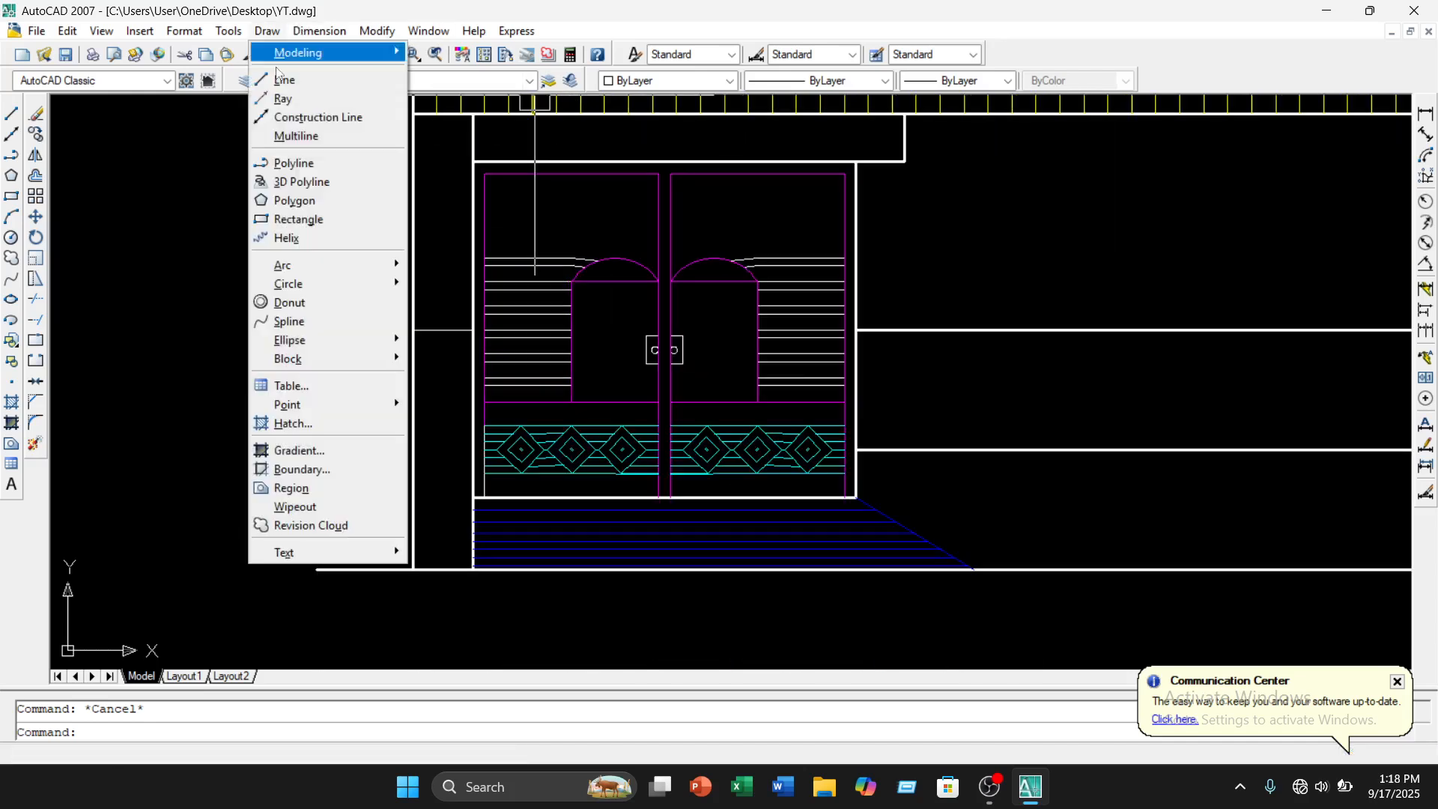
click(304, 425)
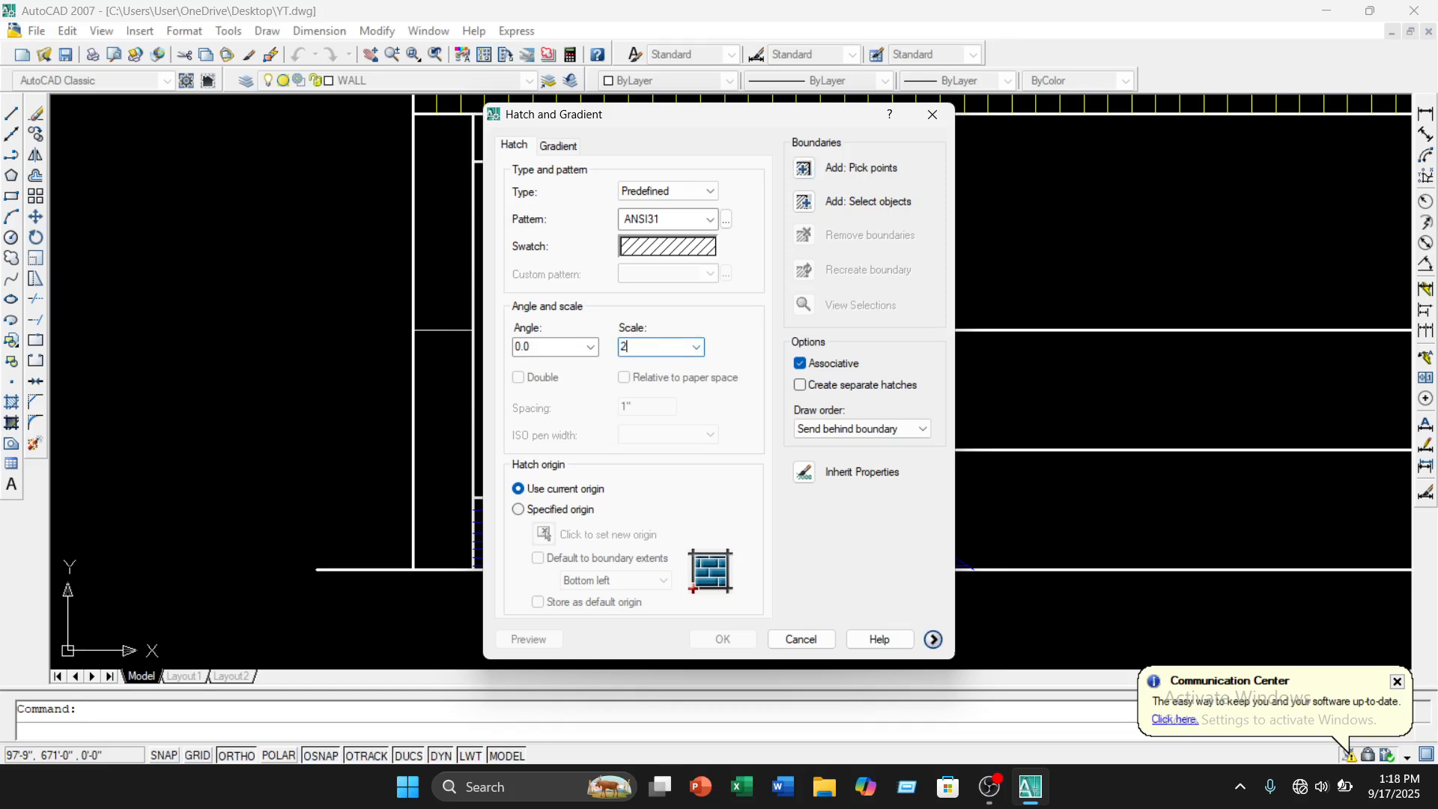
key(Escape)
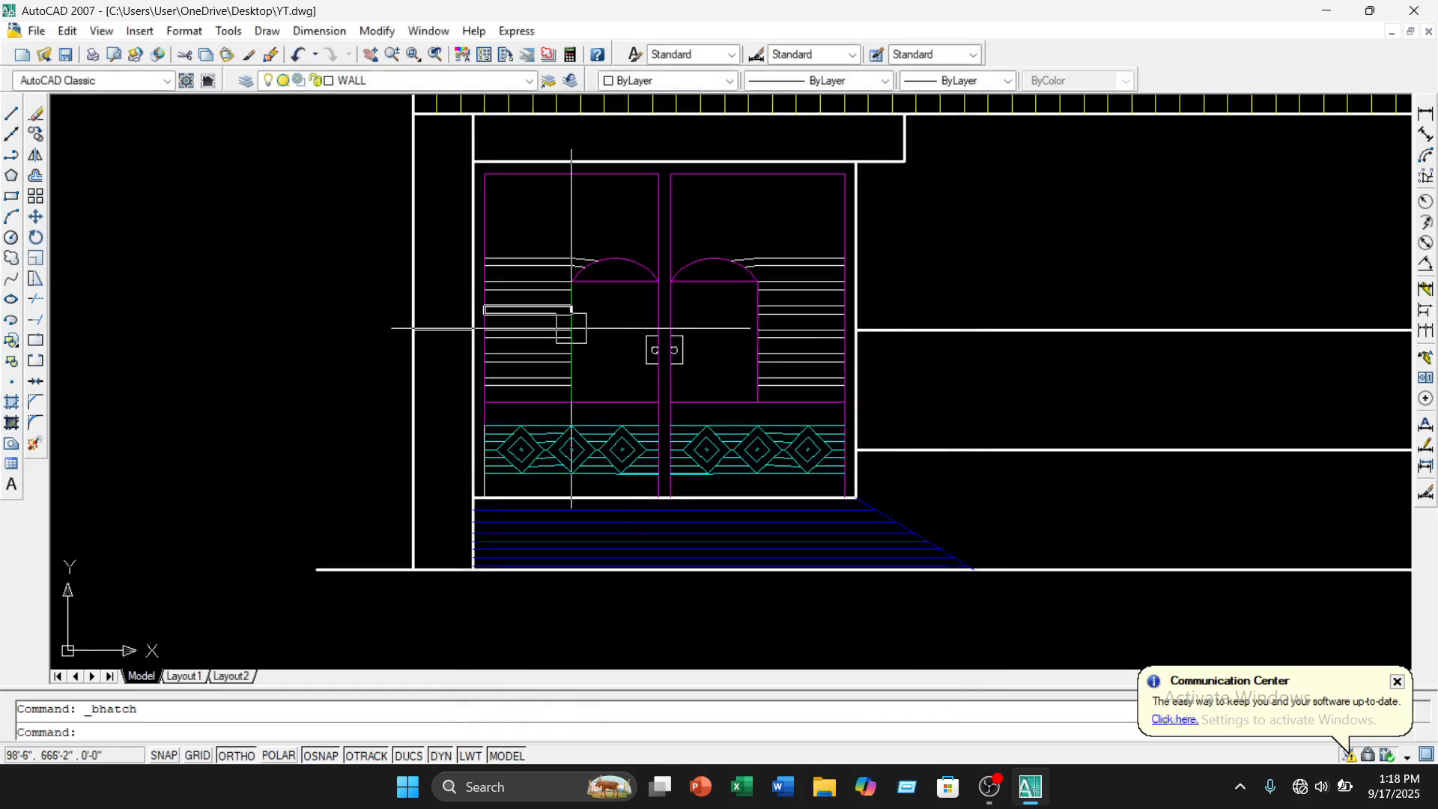
click(261, 39)
click(303, 422)
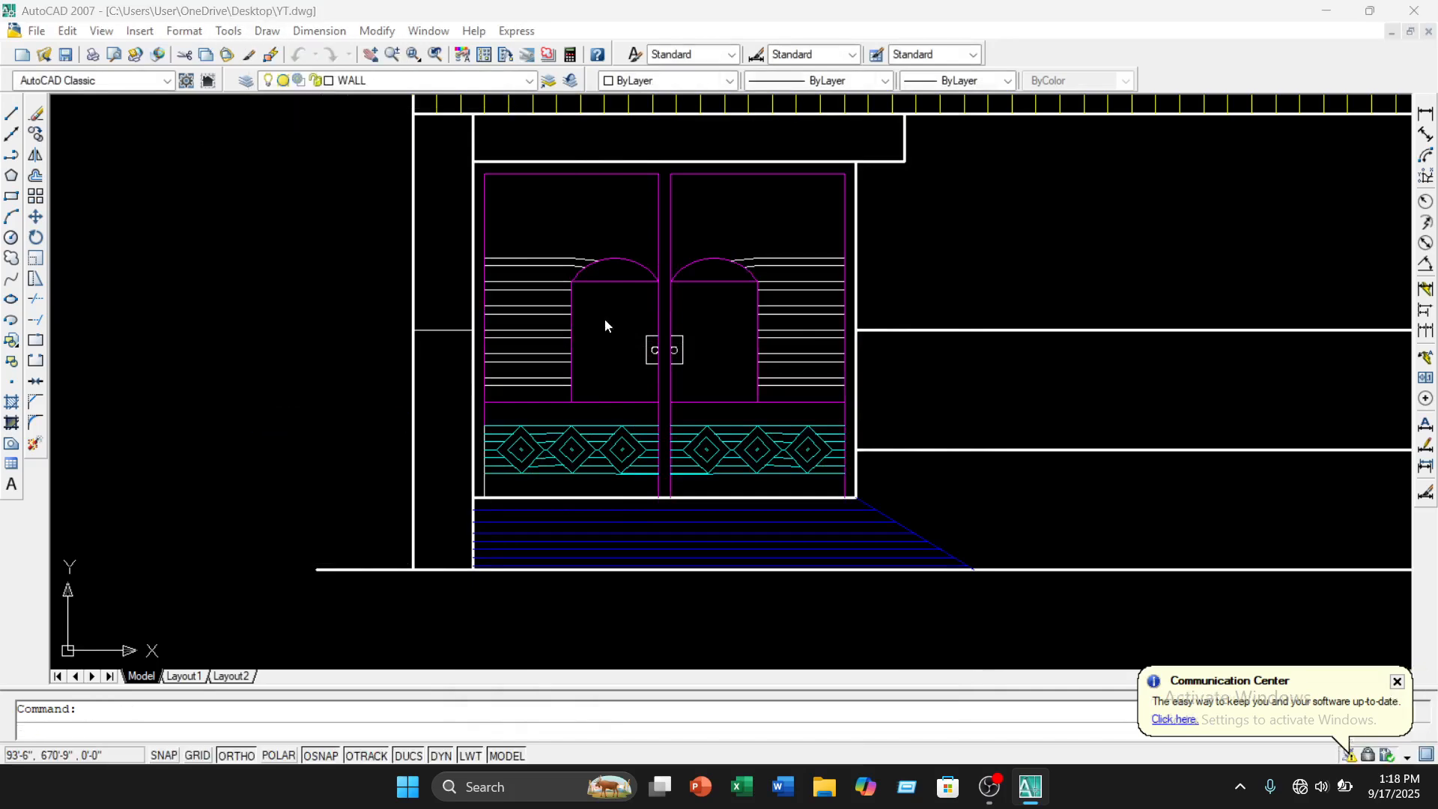
click(804, 169)
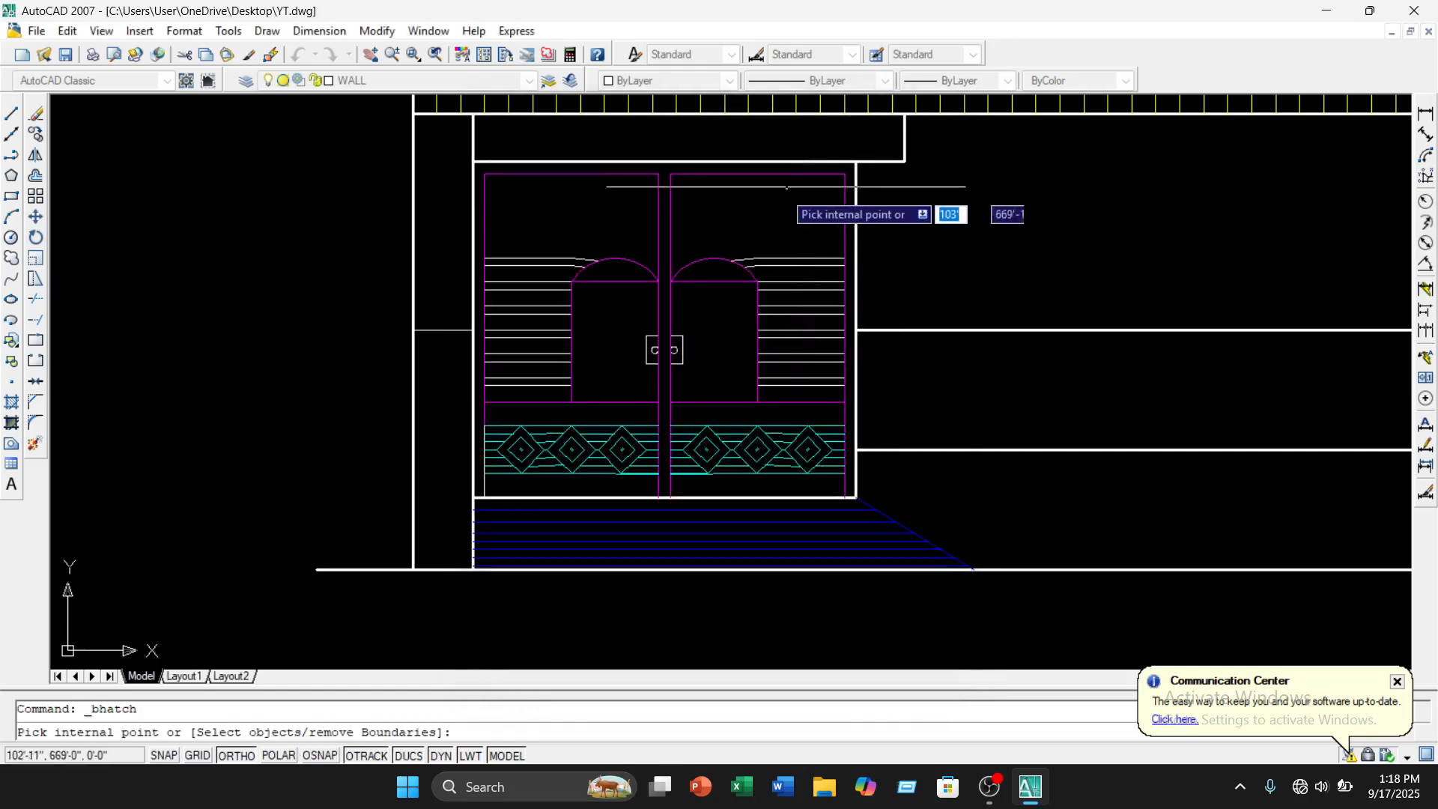
scroll(609, 339, up, 2)
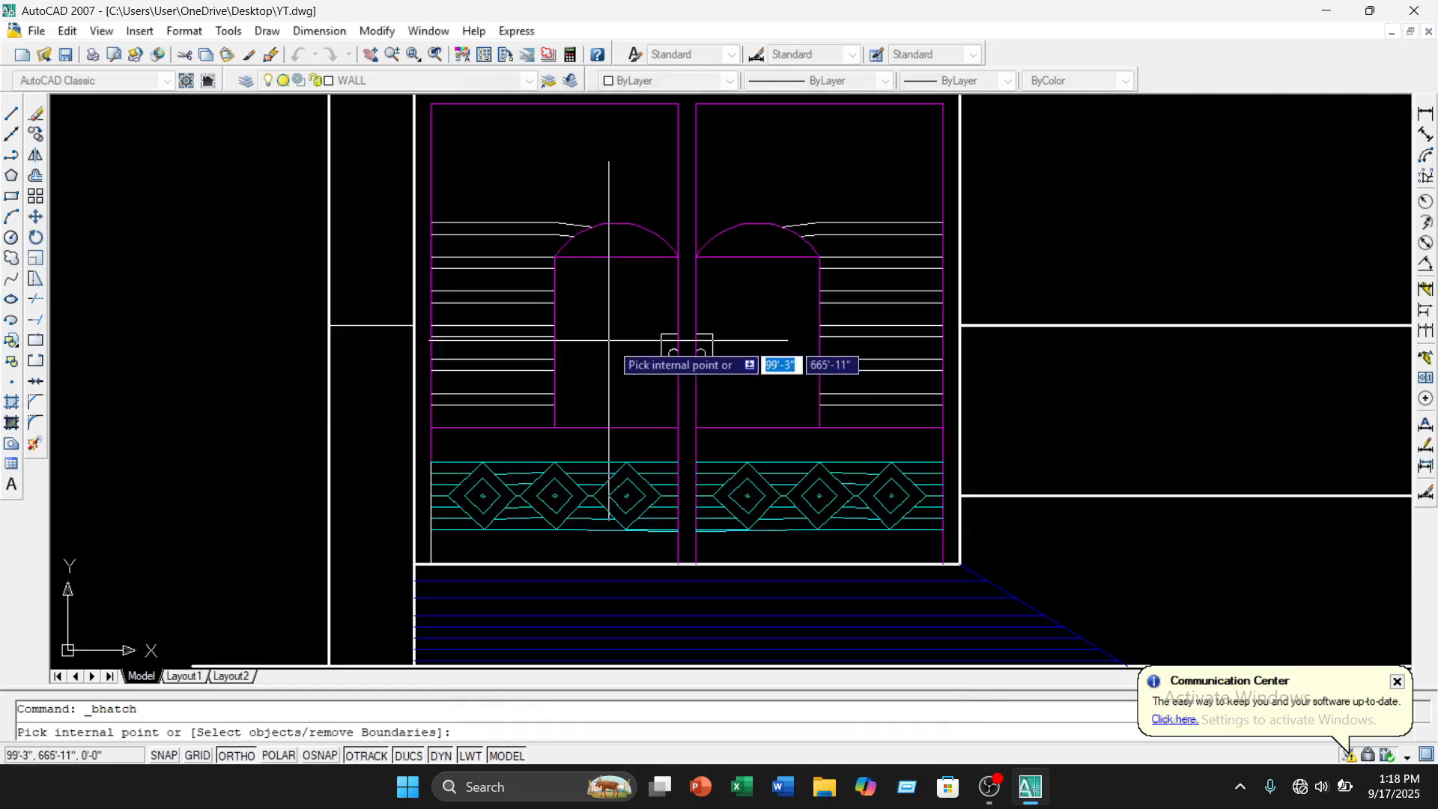
click(609, 339)
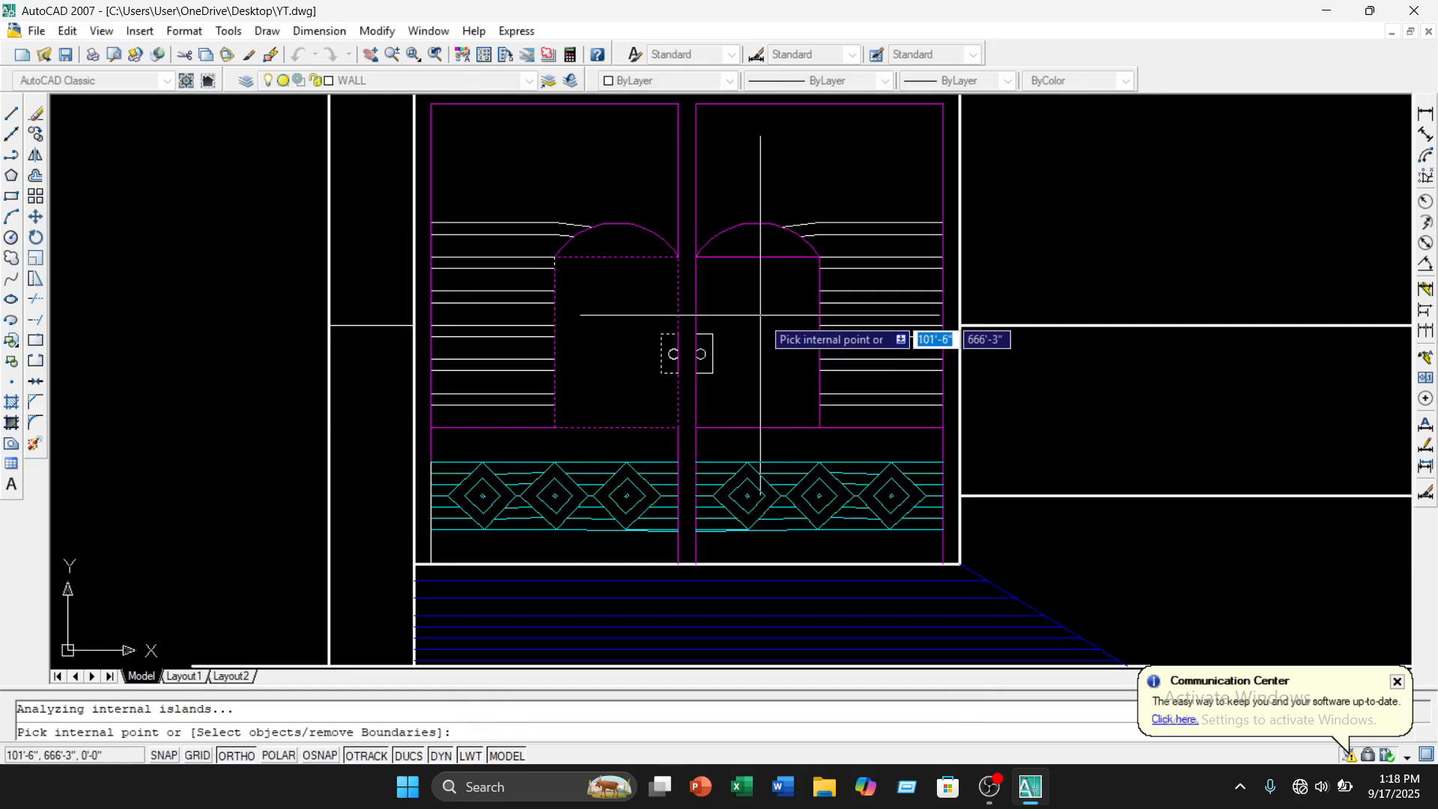
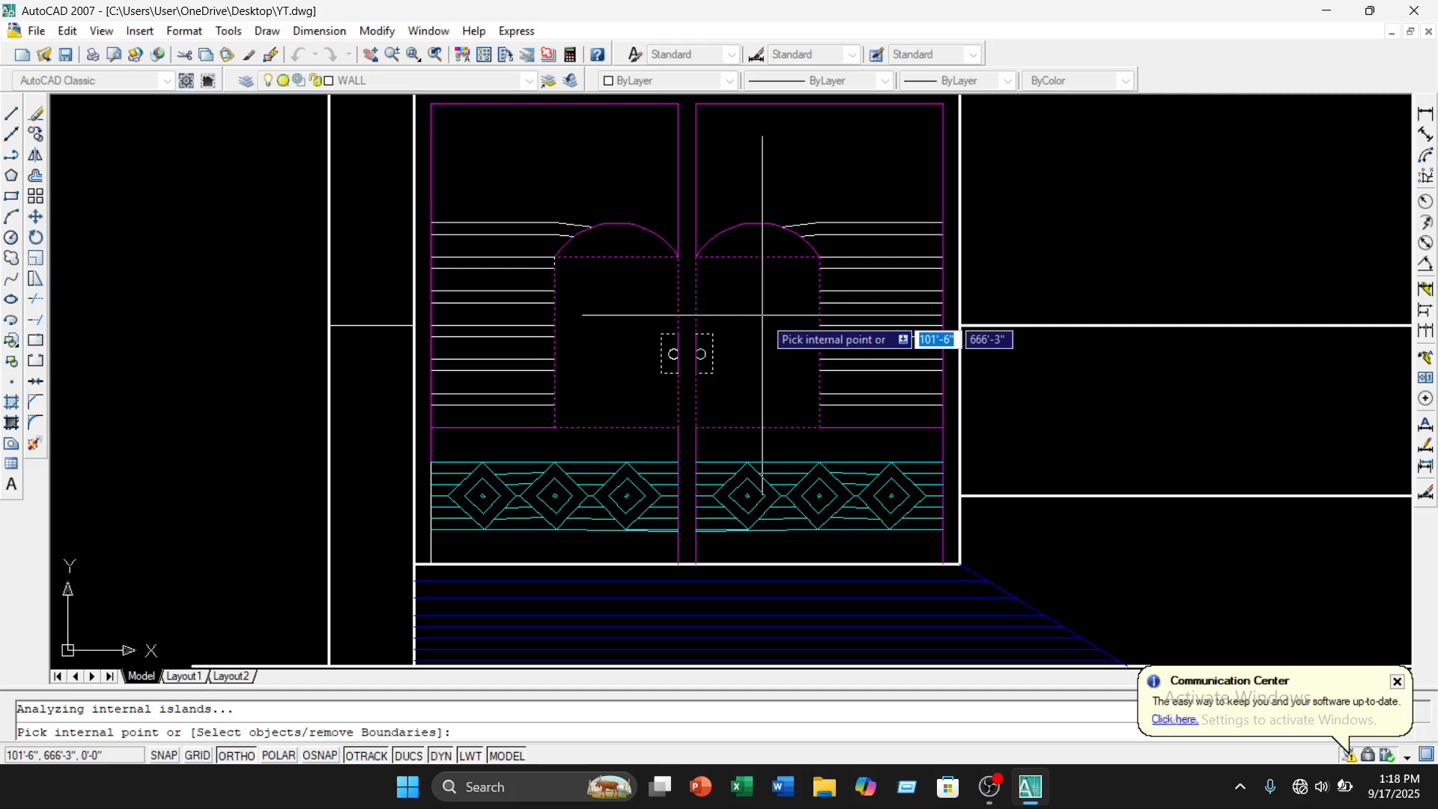
key(Escape)
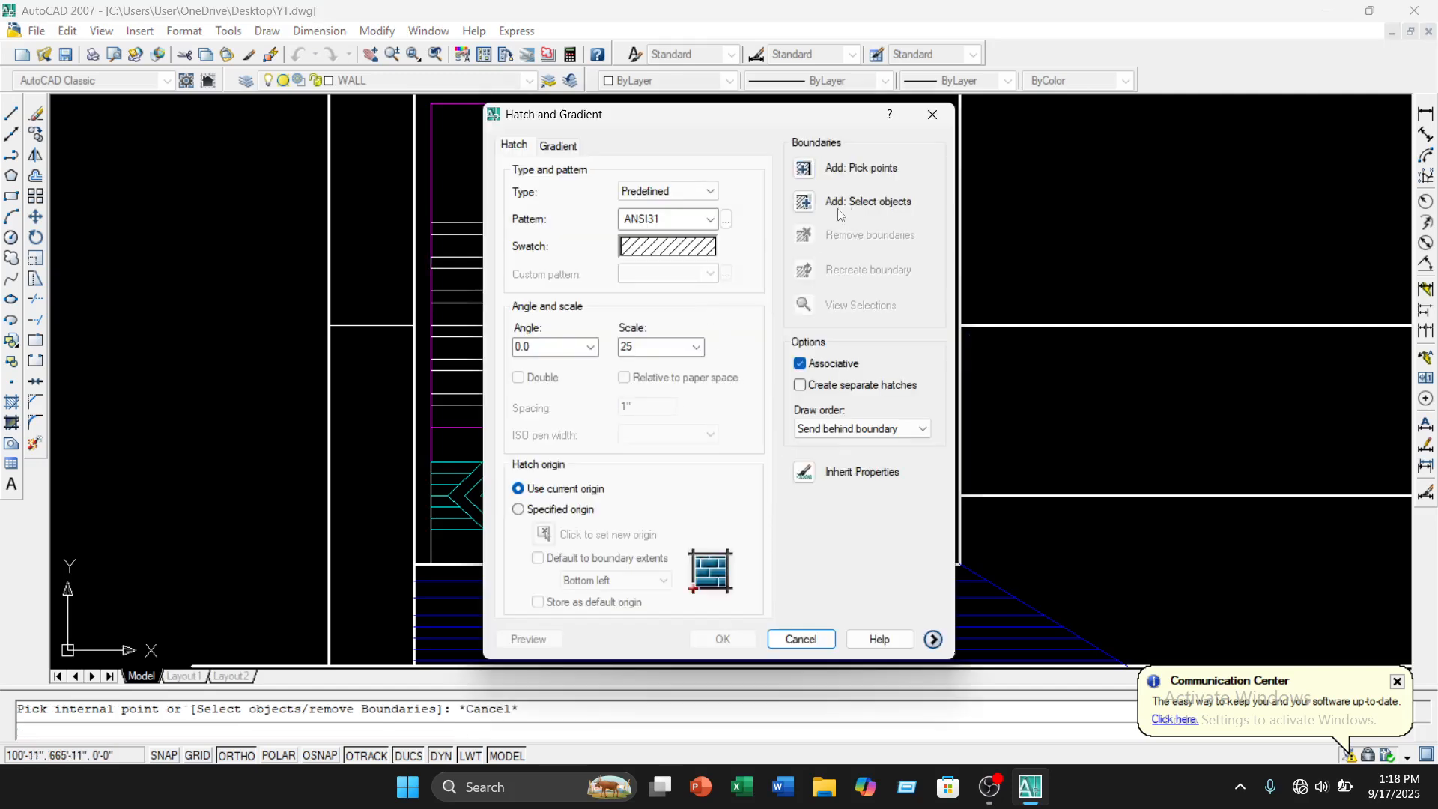
click(932, 115)
Erase the horizontal lines beneath the arches of both door leaves' central panels
scroll(620, 299, up, 3)
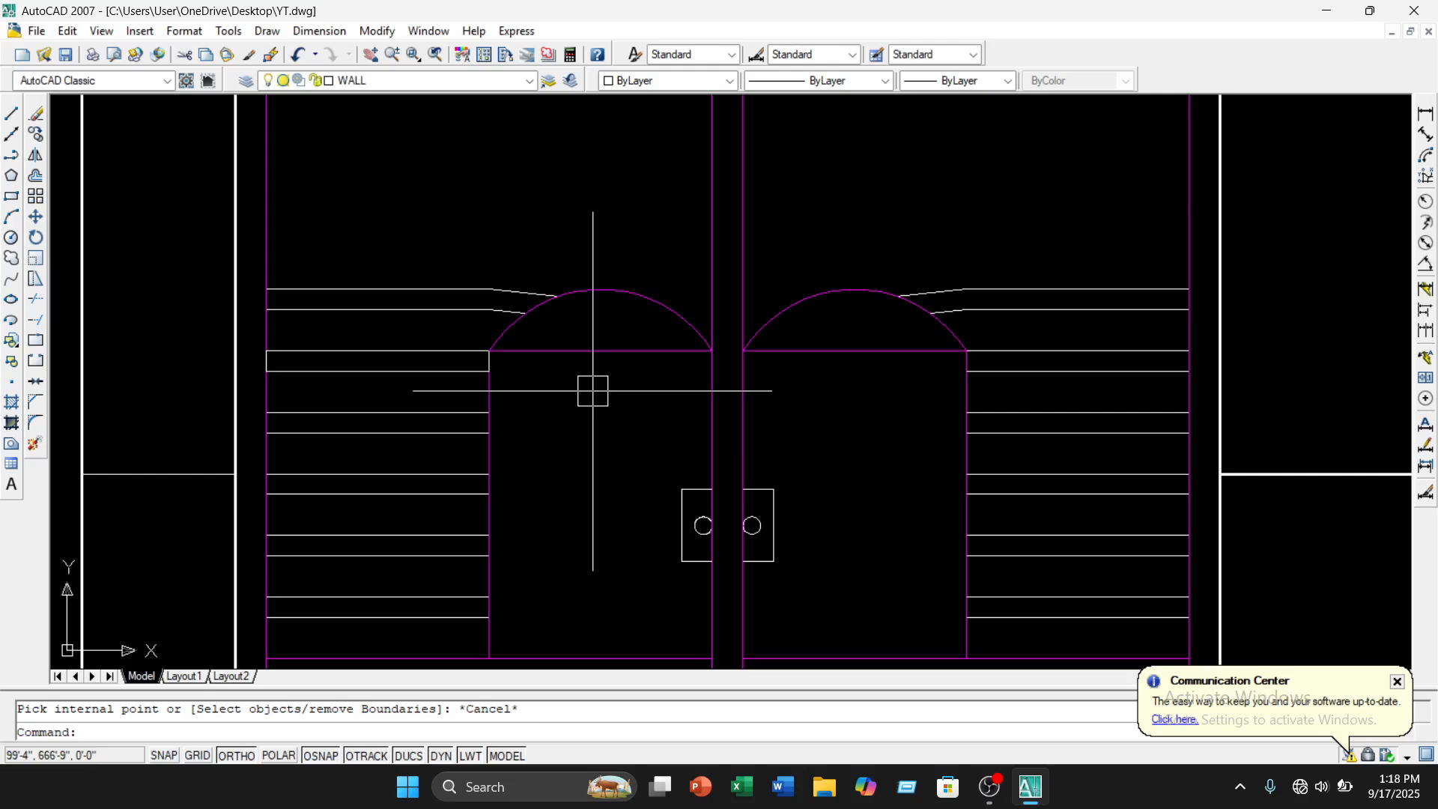
click(591, 350)
click(899, 350)
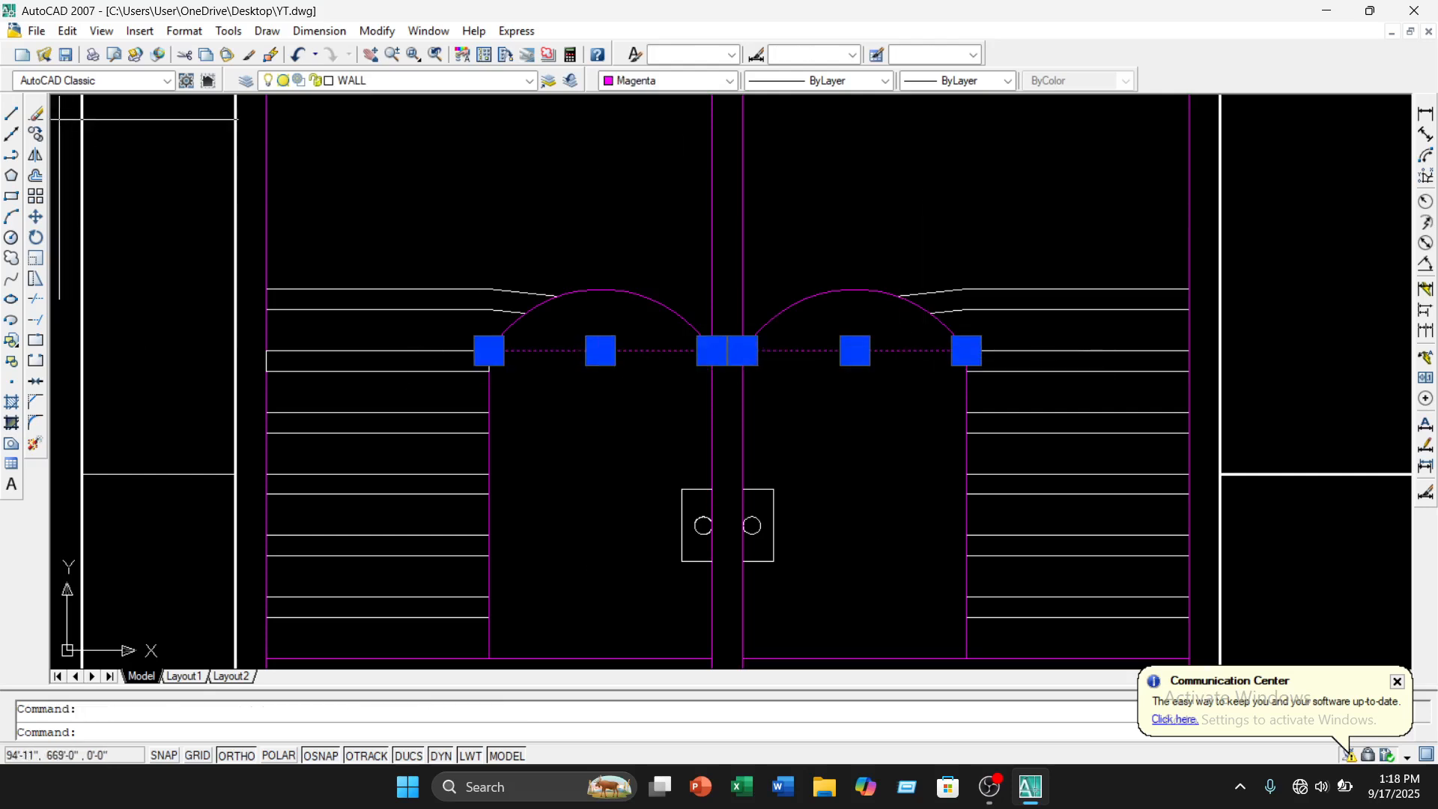
click(35, 113)
Hatch the arched panels of both door leaves with the ANSI31 pattern at scale 25
scroll(525, 360, down, 2)
click(256, 31)
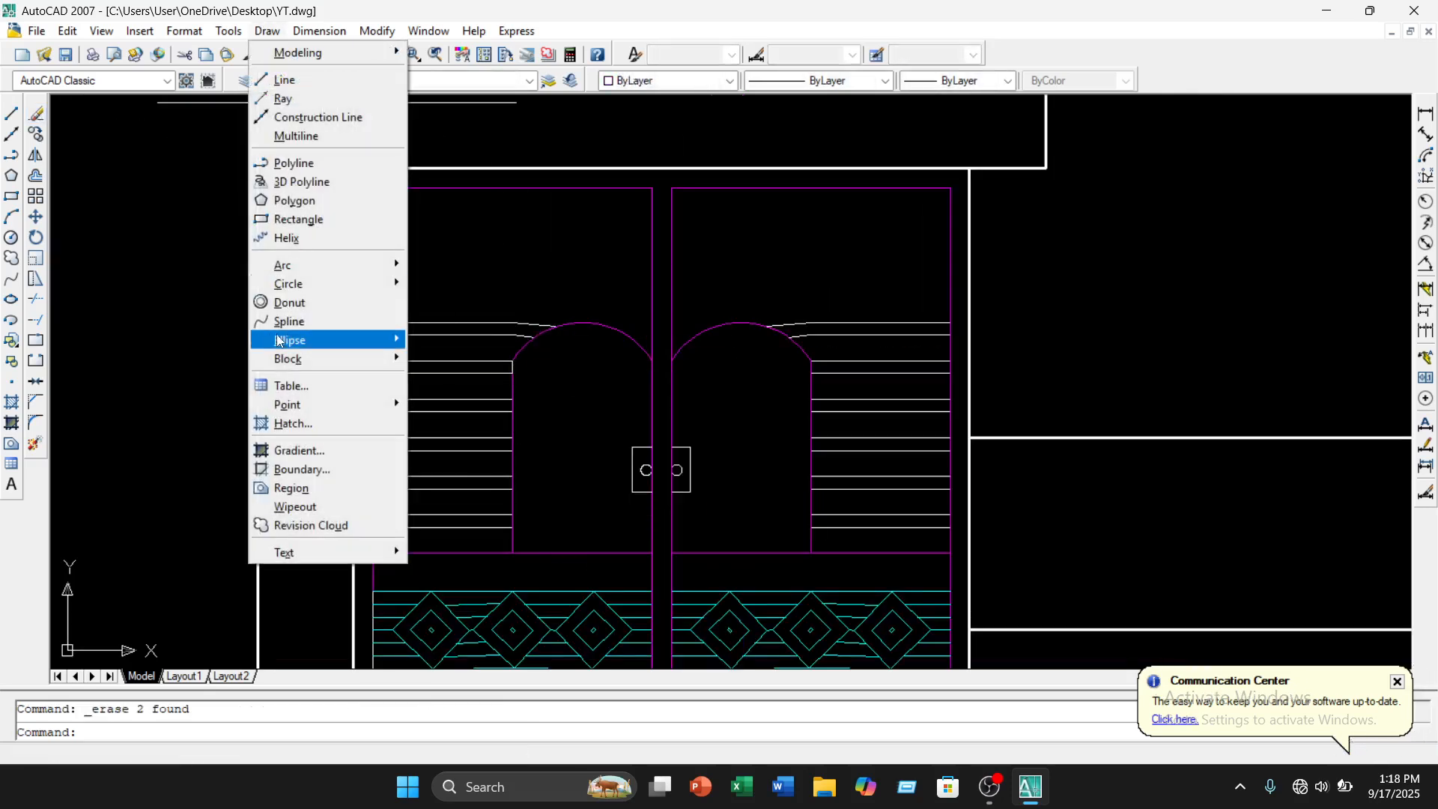
click(299, 421)
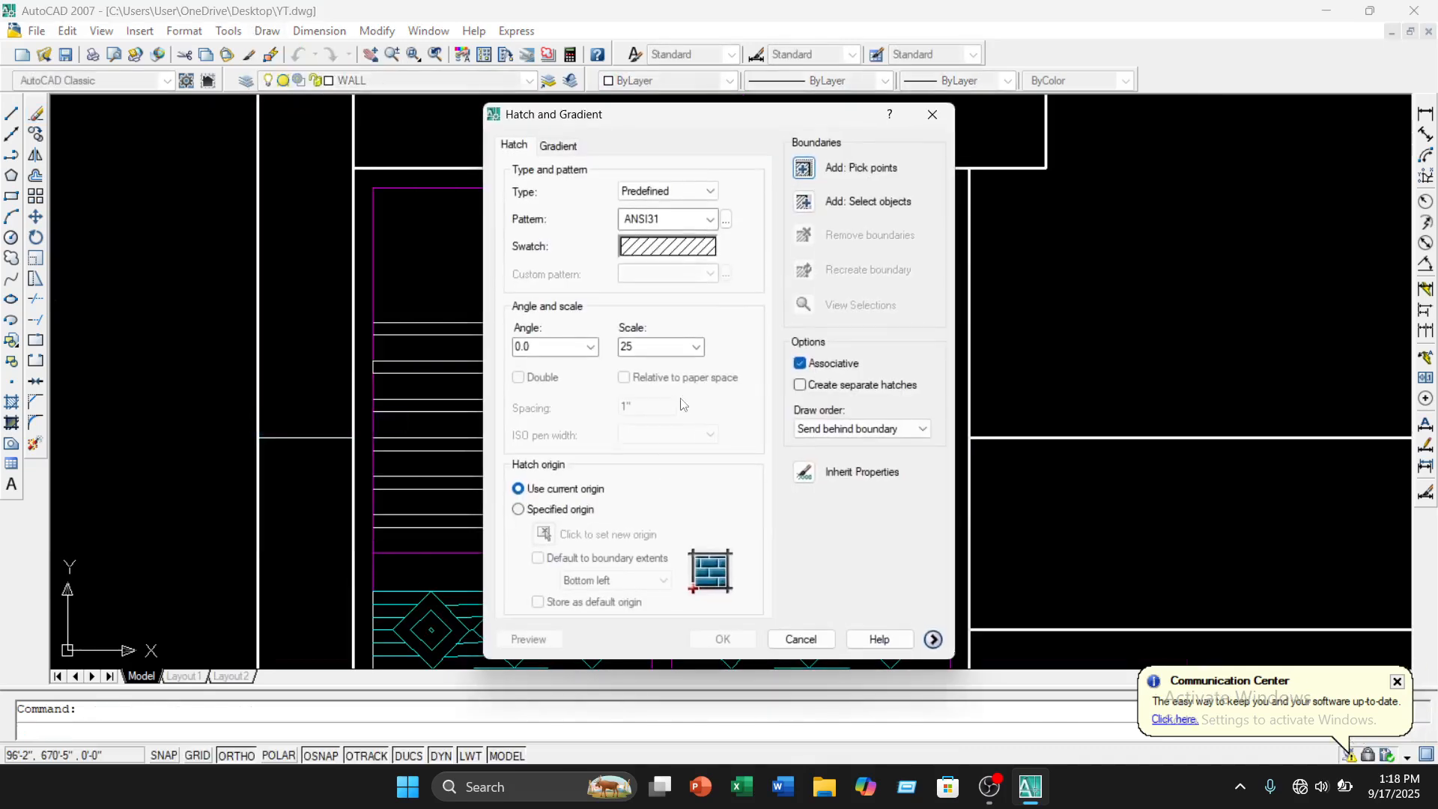
click(806, 169)
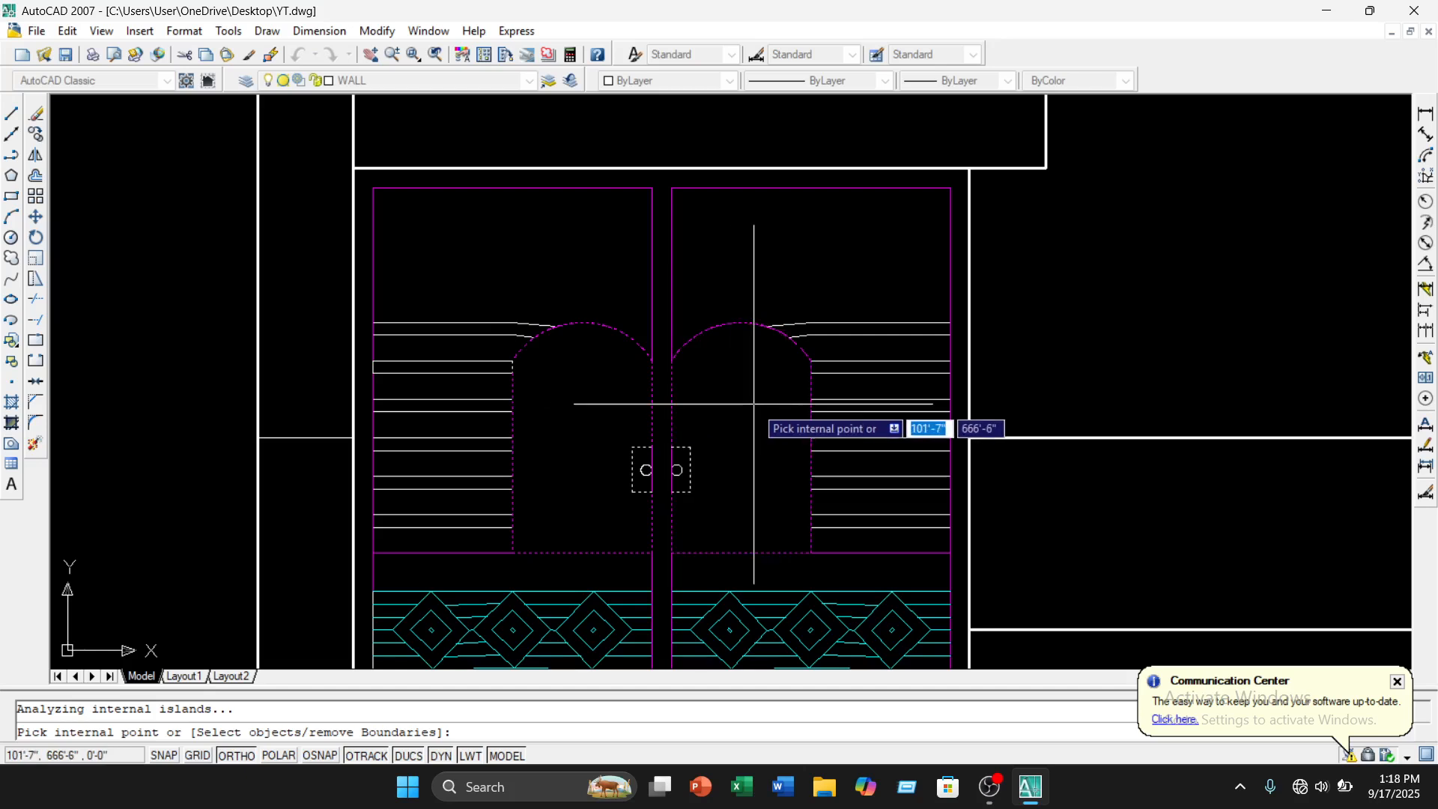
key(Return)
key(Return)
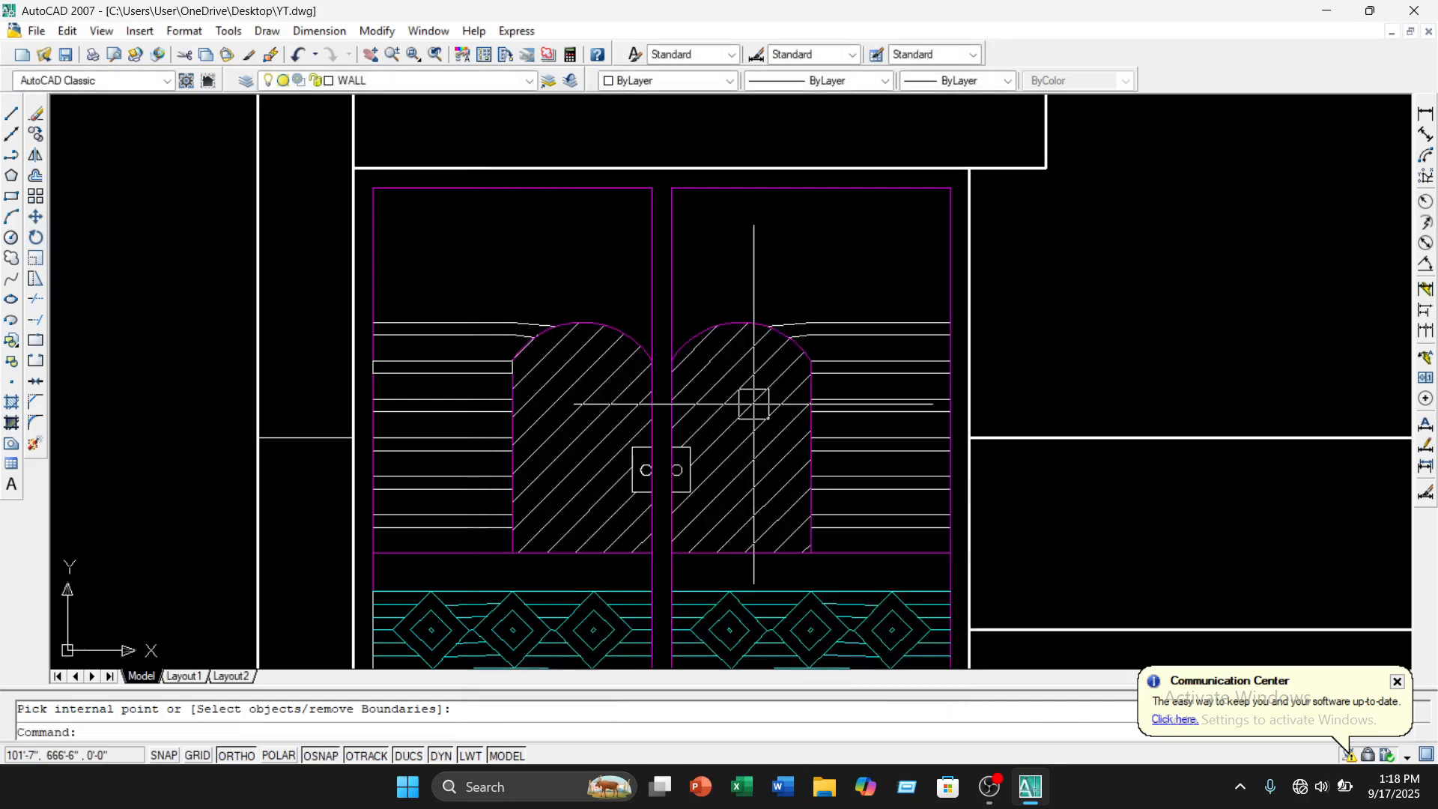
Change the arched door panels' hatch colour to Red, and clear the selection
click(573, 408)
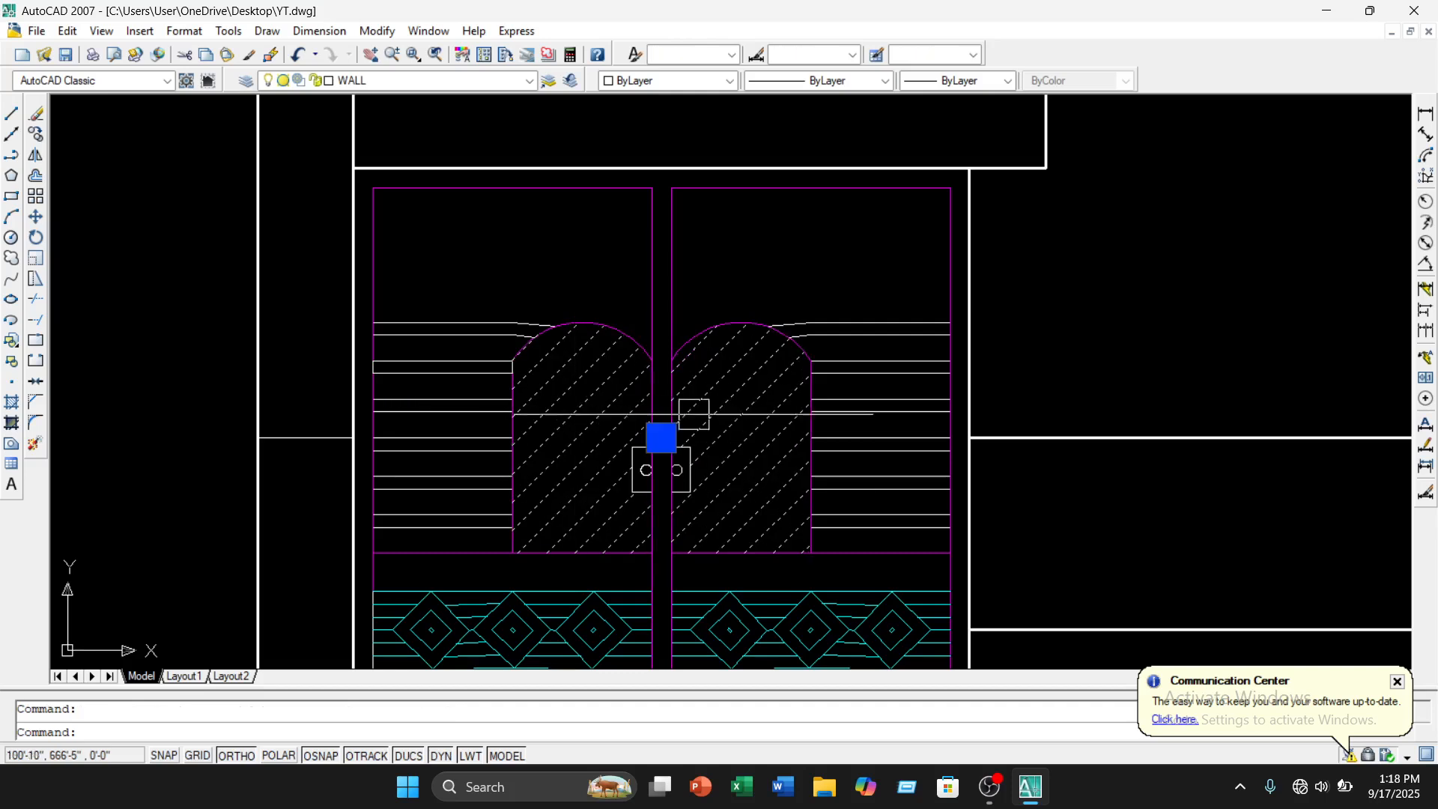
click(730, 81)
click(674, 129)
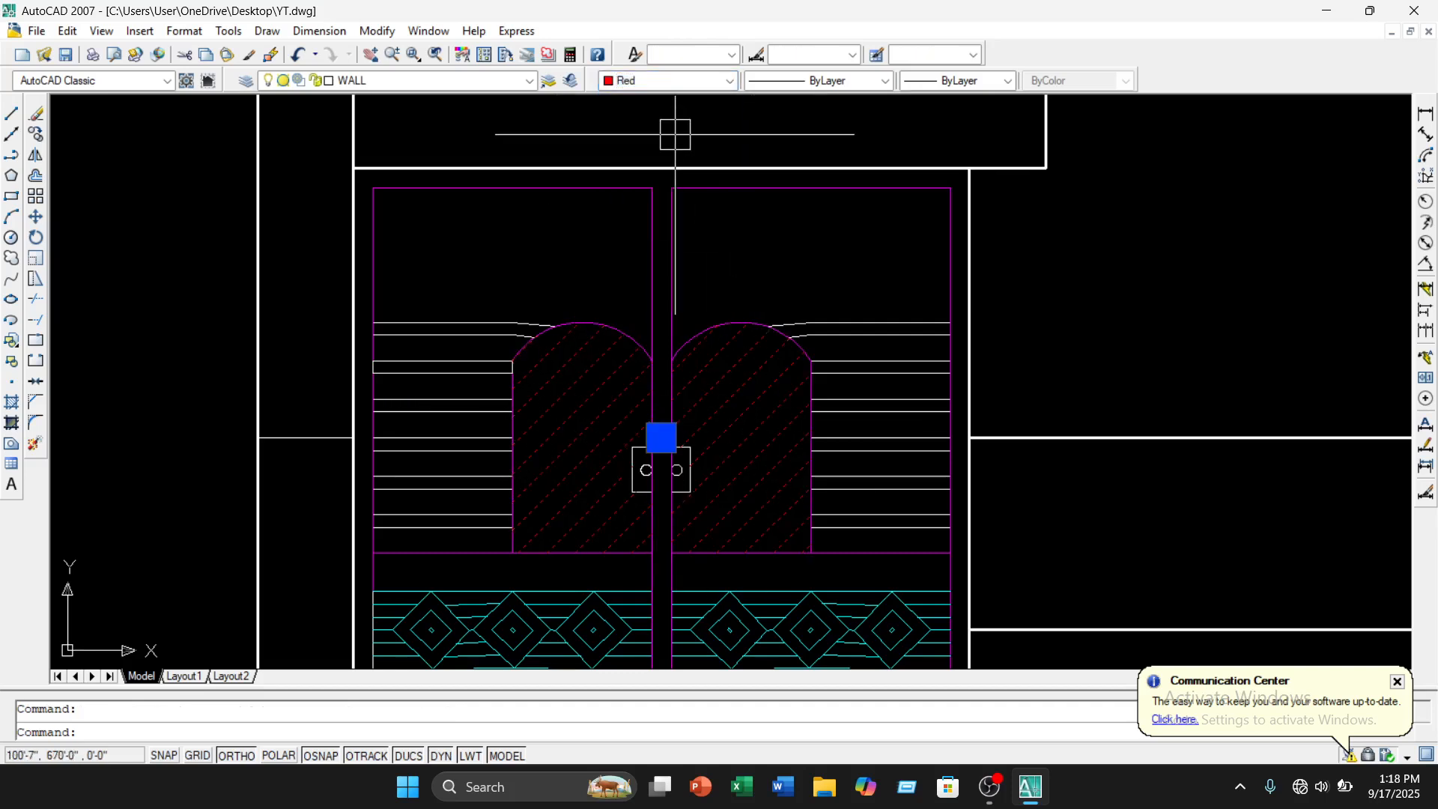
key(Escape)
Set up a one-color gradient fill in white
scroll(722, 388, down, 2)
middle_drag(738, 427, 710, 321)
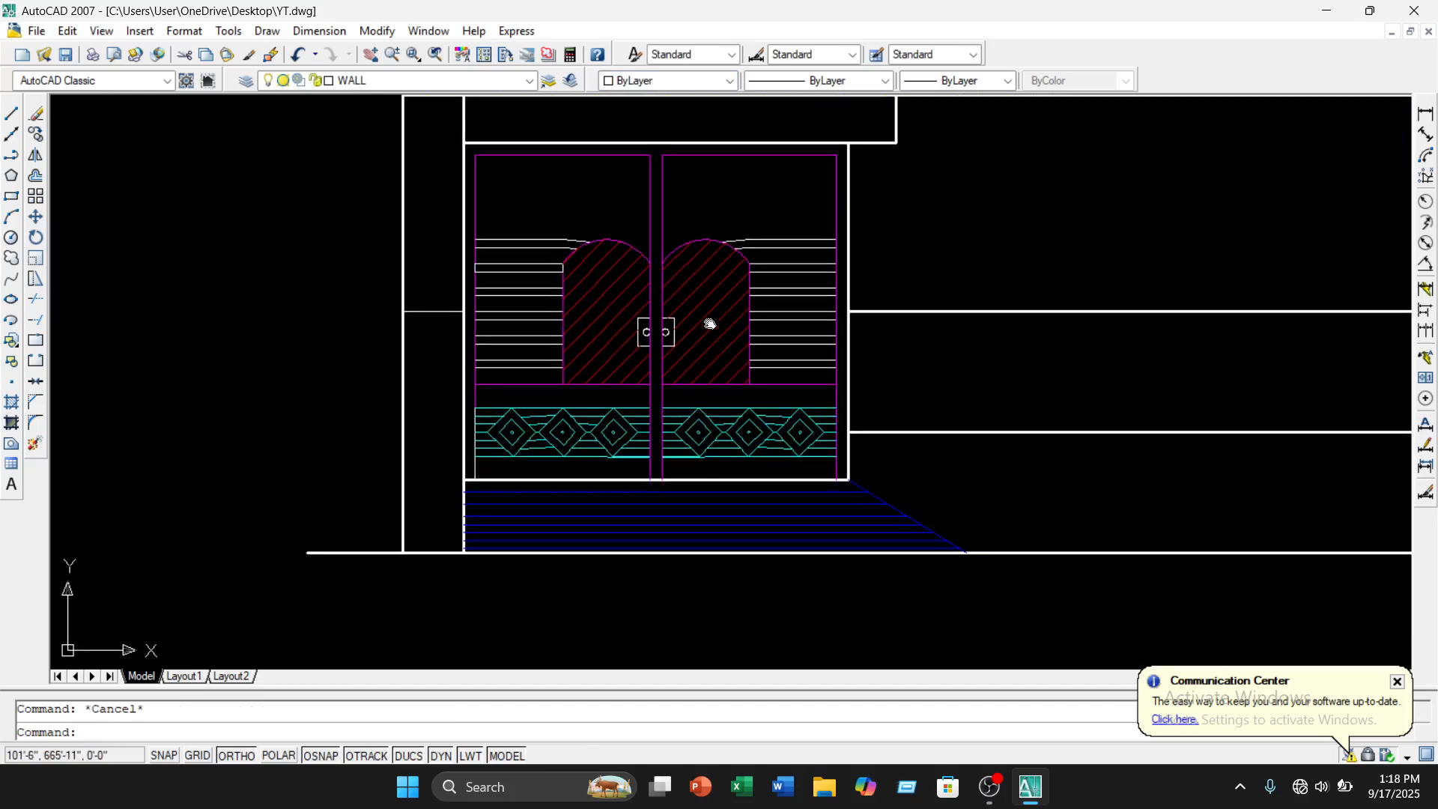
scroll(558, 239, up, 4)
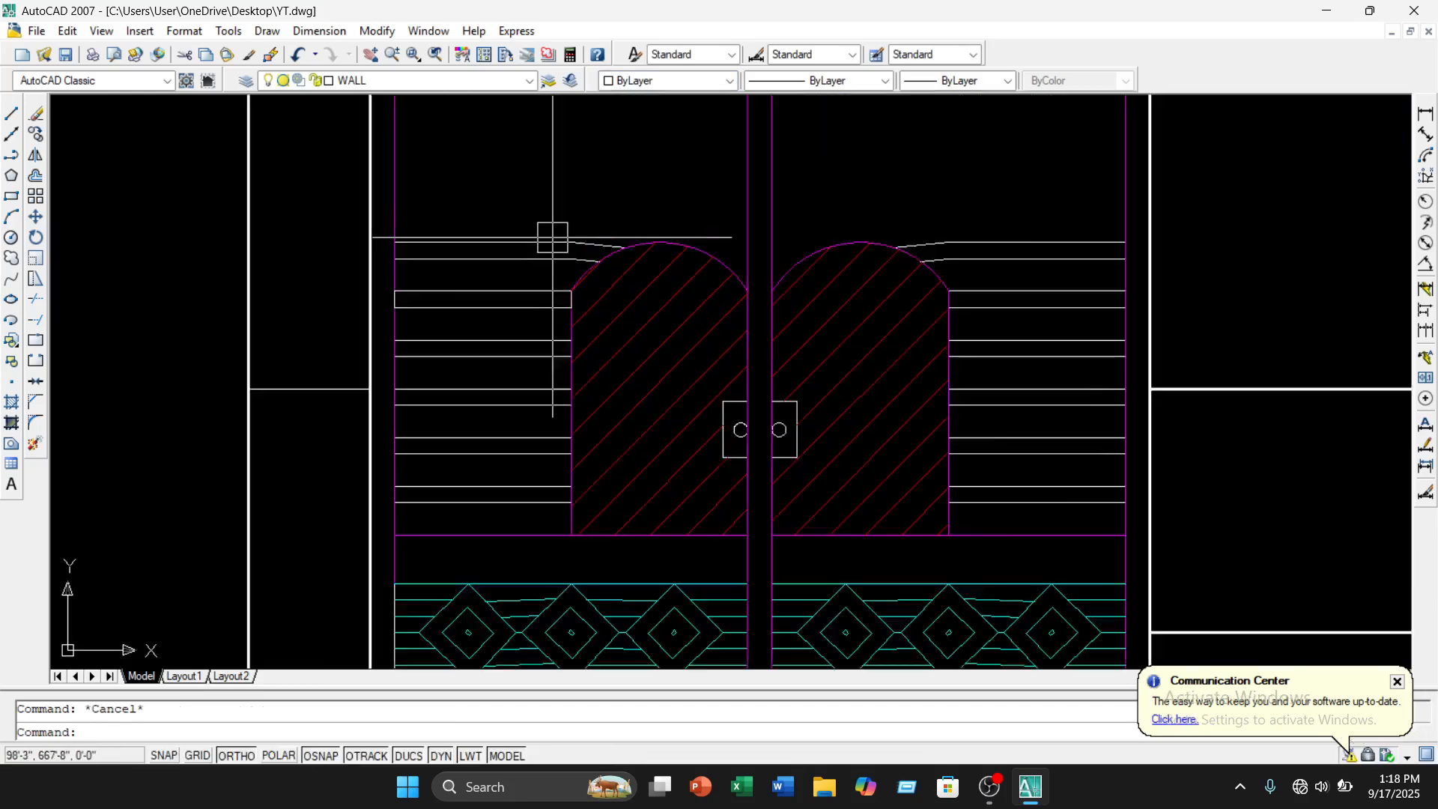
scroll(566, 258, down, 4)
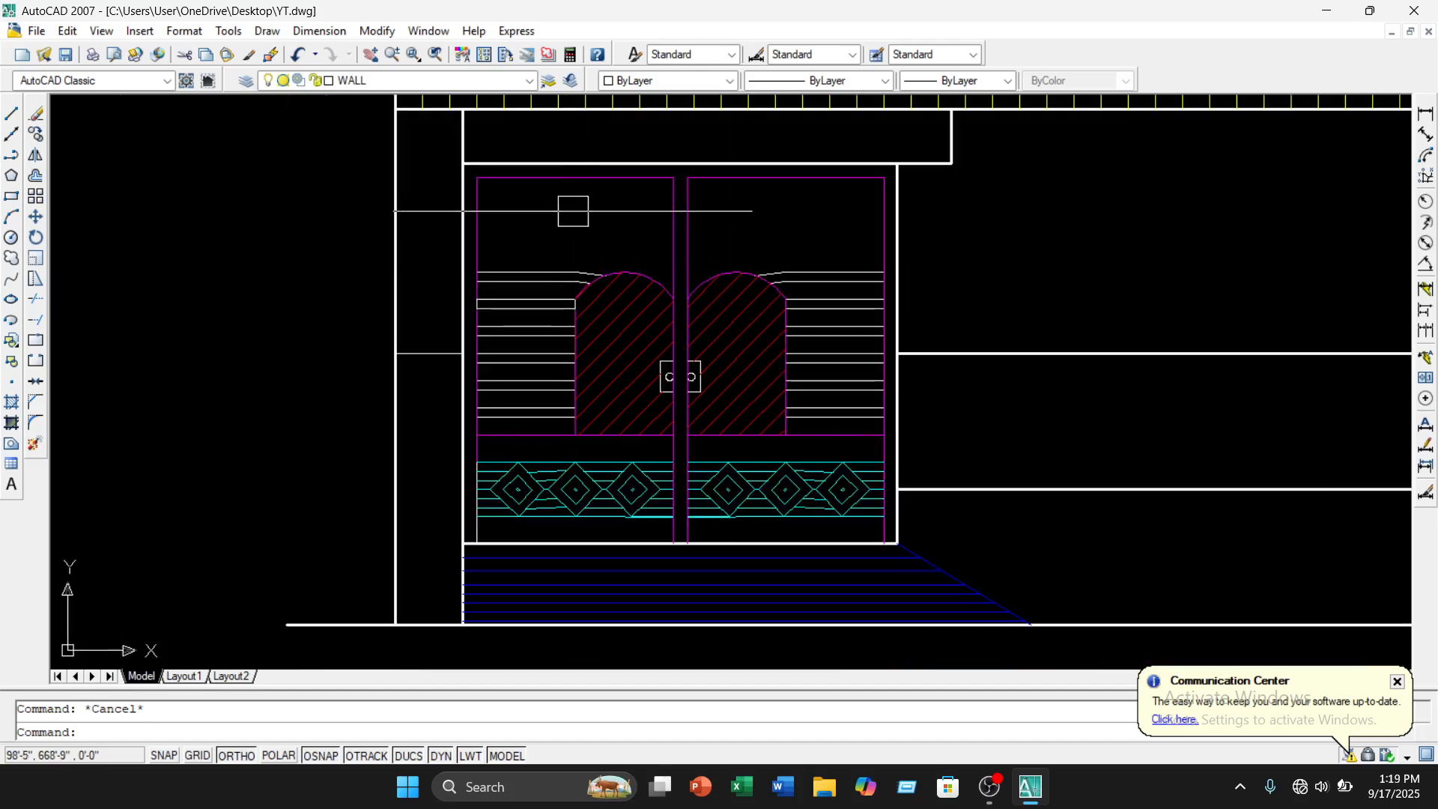
click(267, 31)
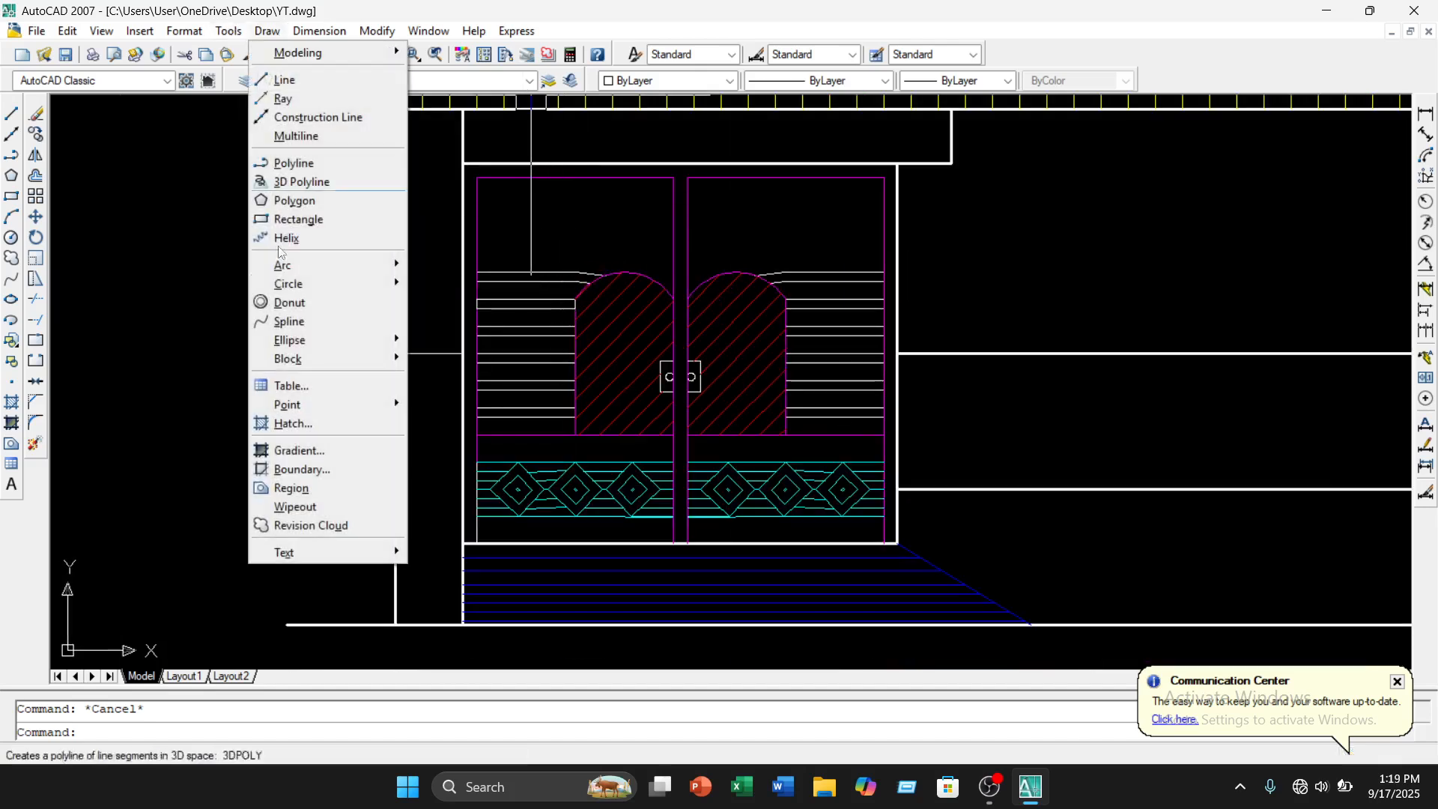
click(292, 450)
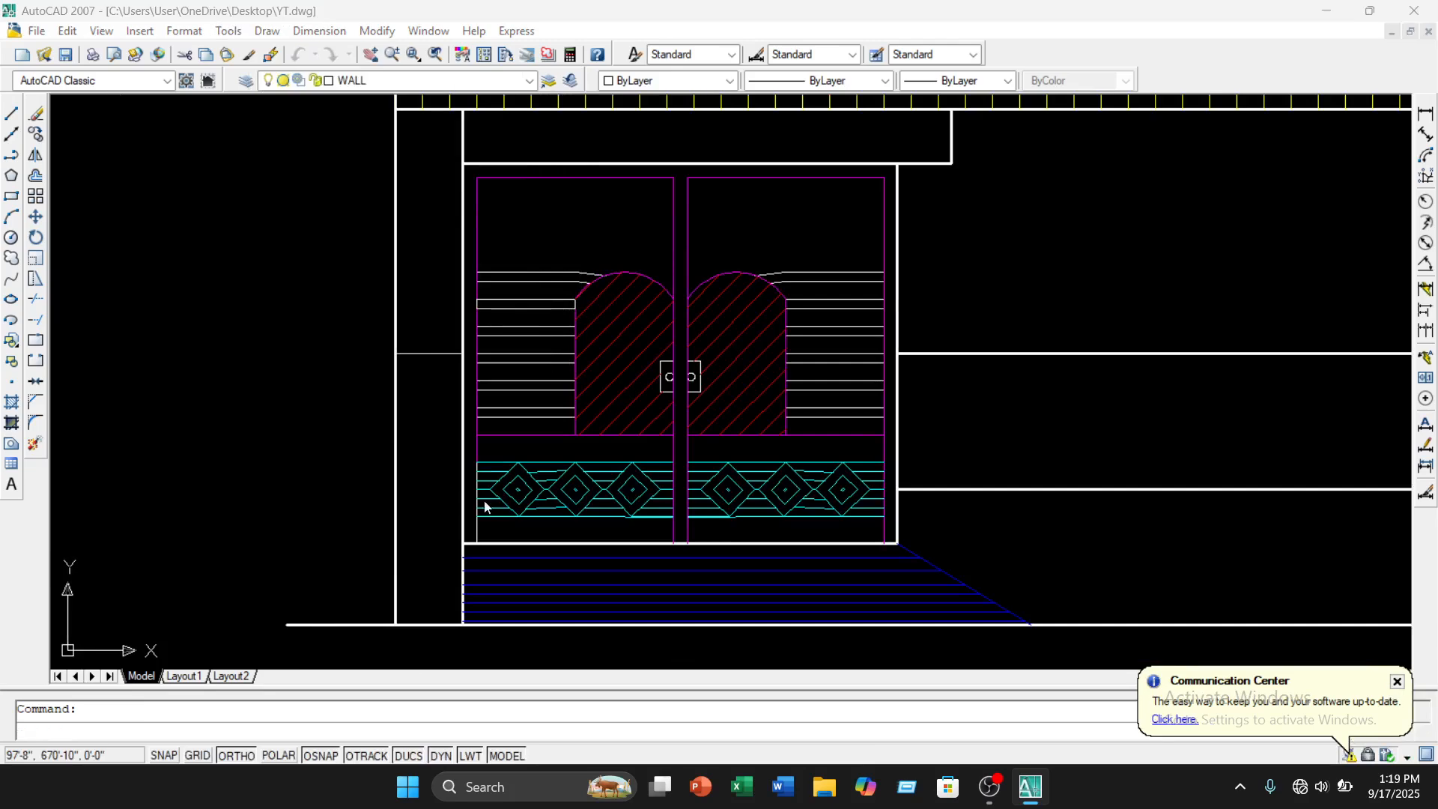
click(613, 211)
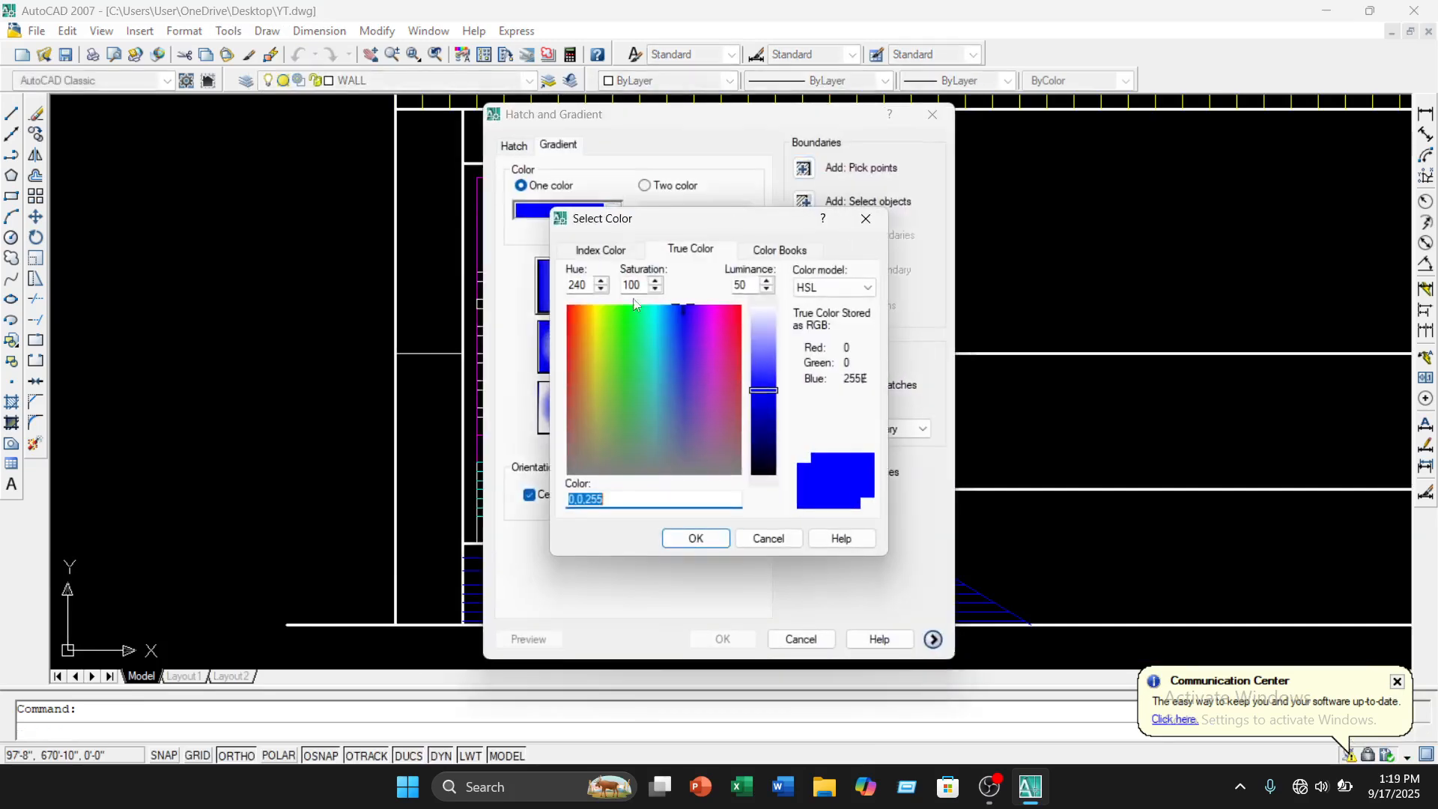
click(606, 251)
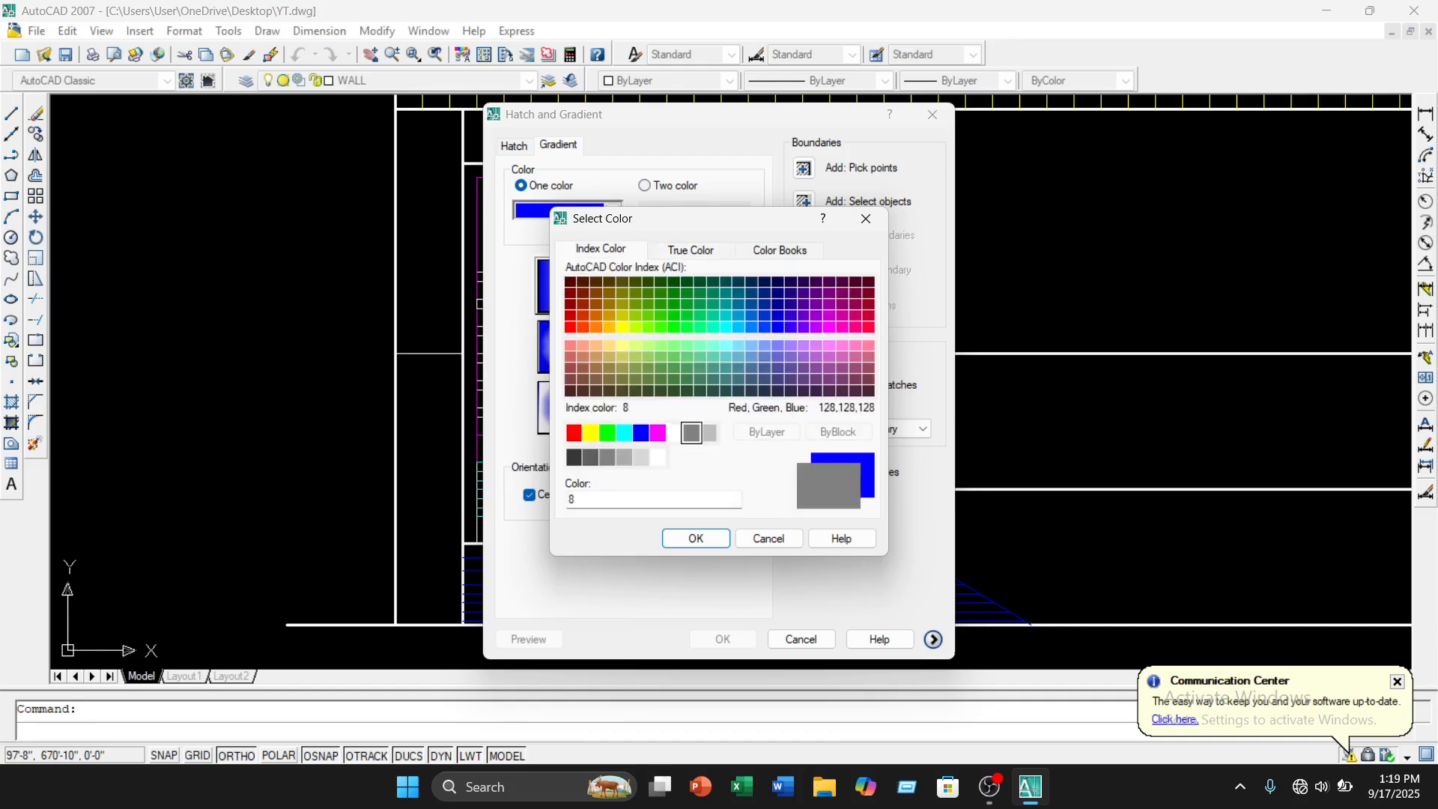
click(695, 538)
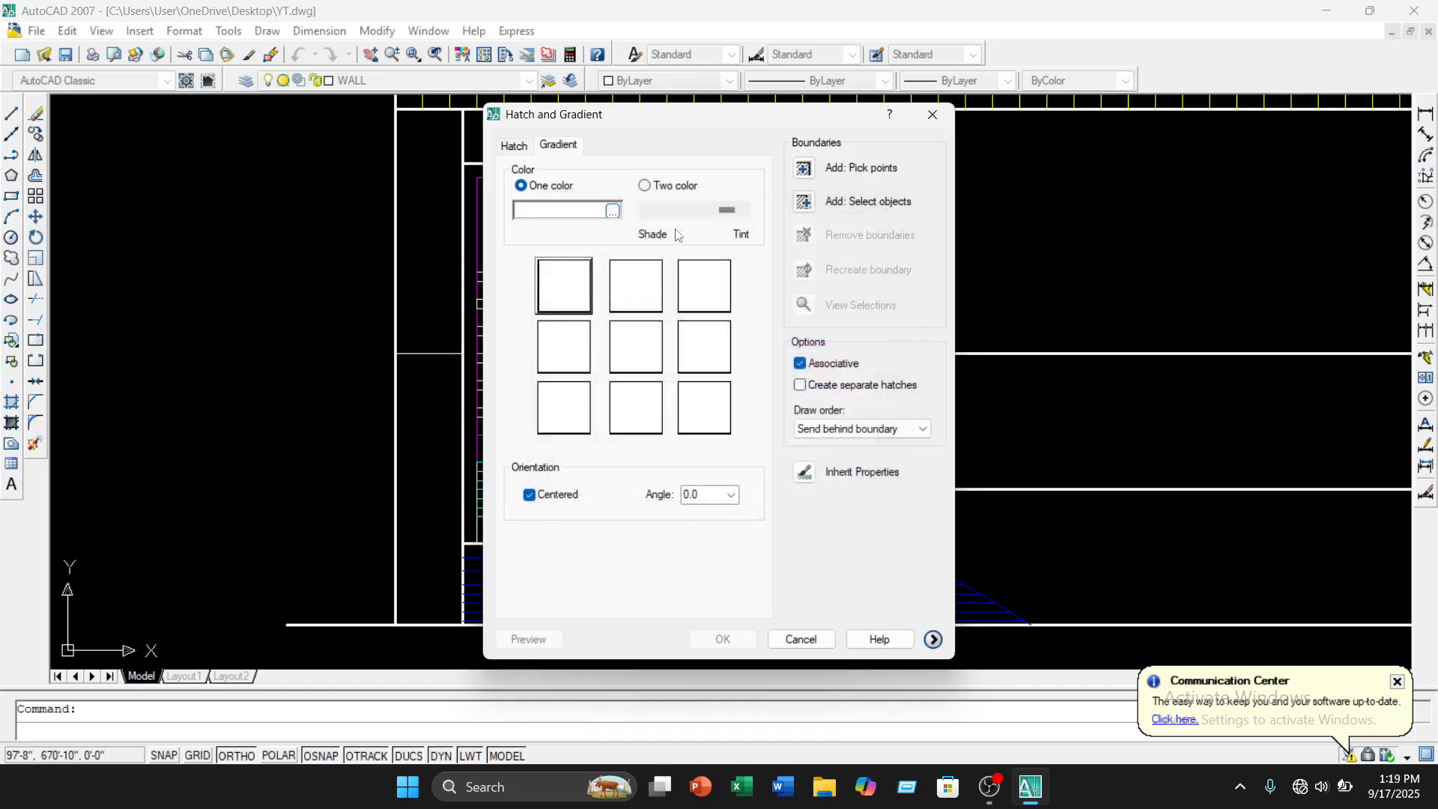
drag(723, 210, 762, 234)
Pick the narrow horizontal bands beside the left door leaf's arched panel as gradient fill areas
click(803, 171)
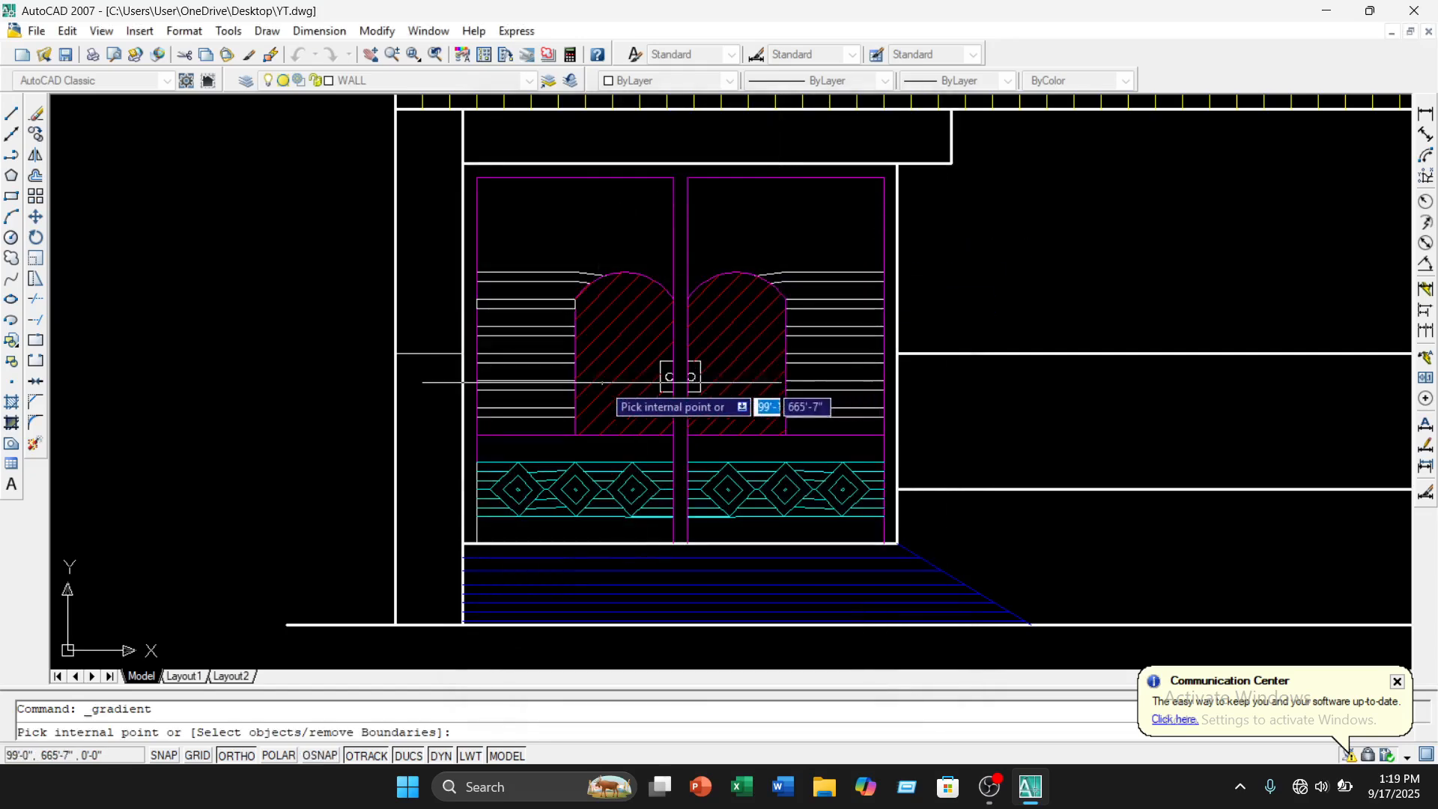
scroll(674, 379, up, 5)
click(518, 457)
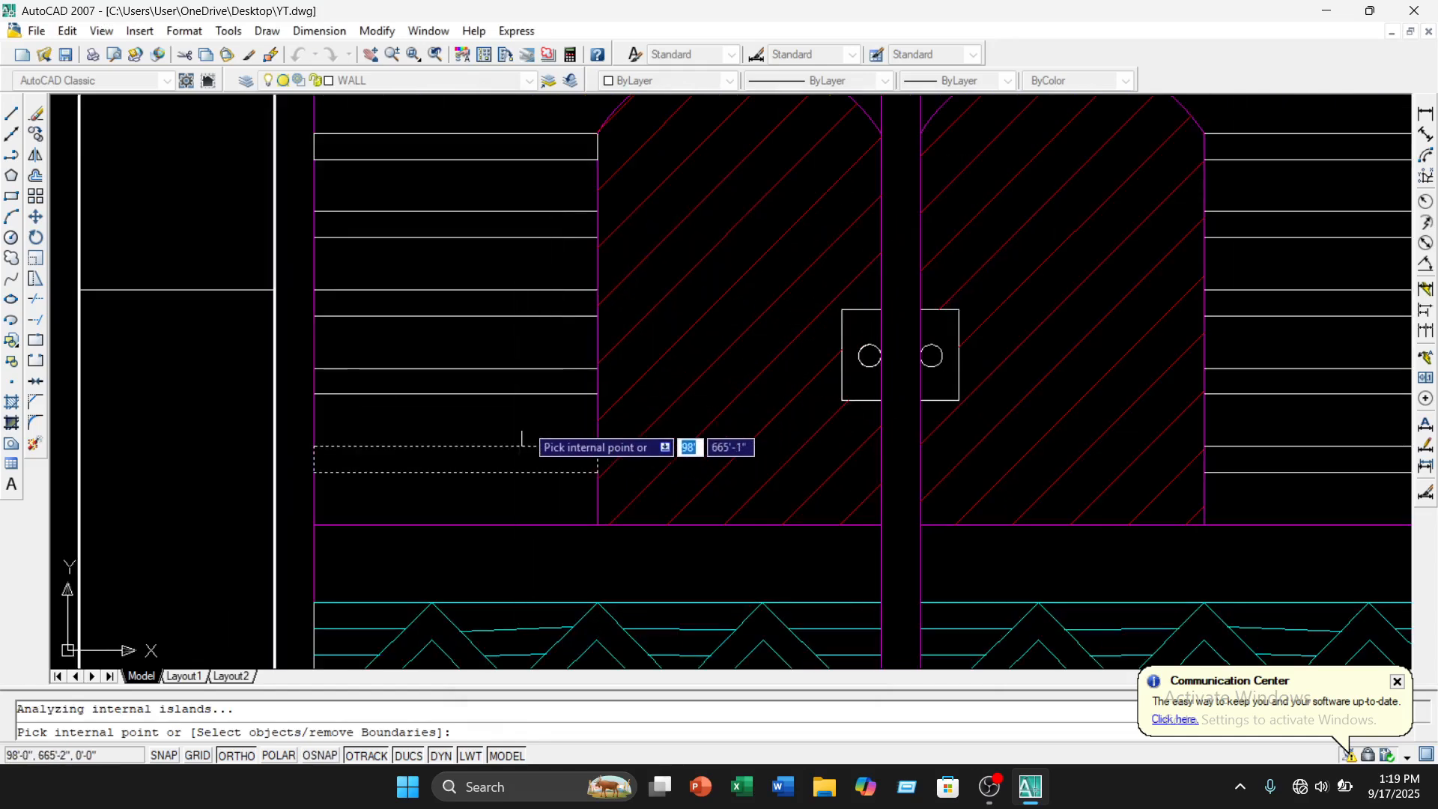
click(517, 381)
click(508, 305)
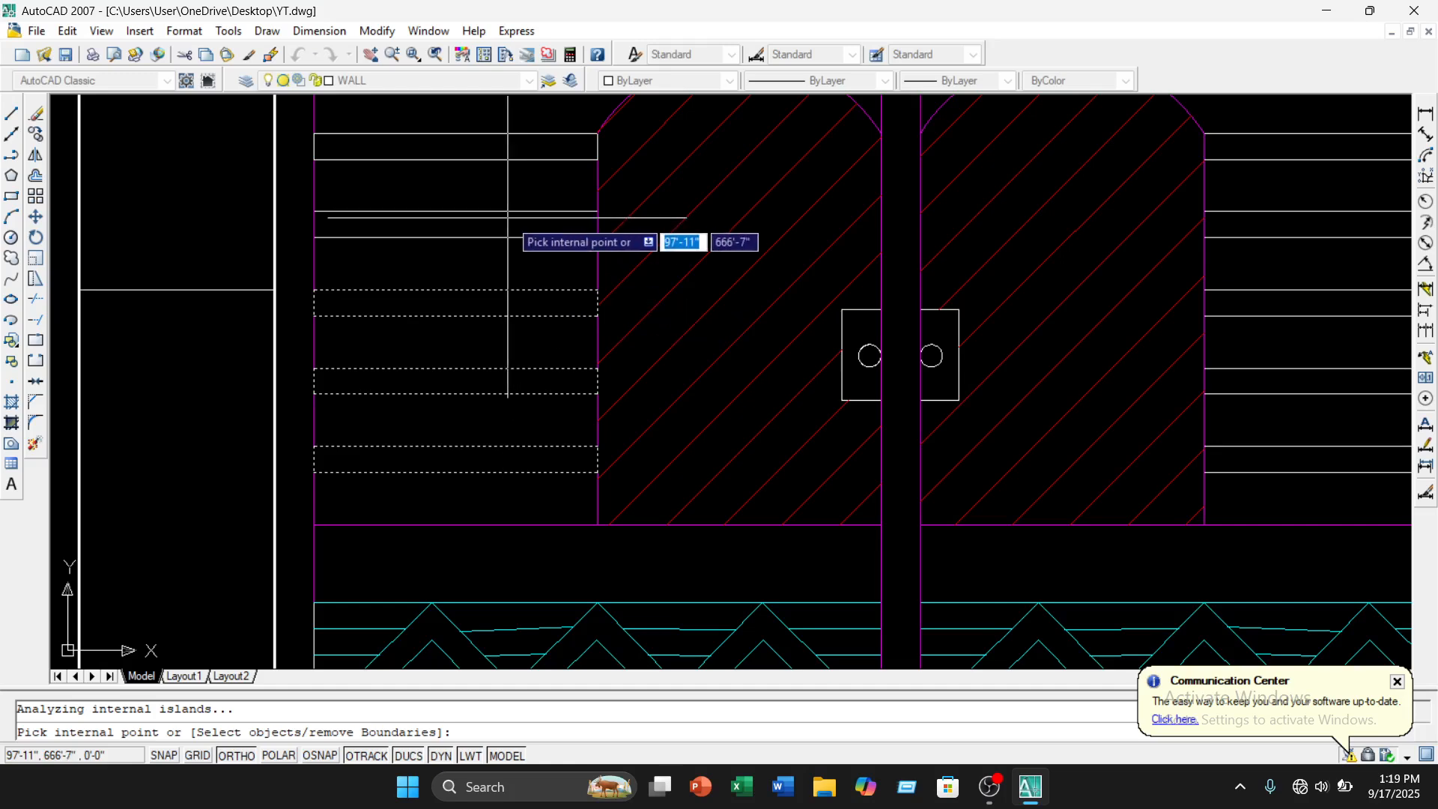
click(509, 225)
scroll(626, 214, down, 4)
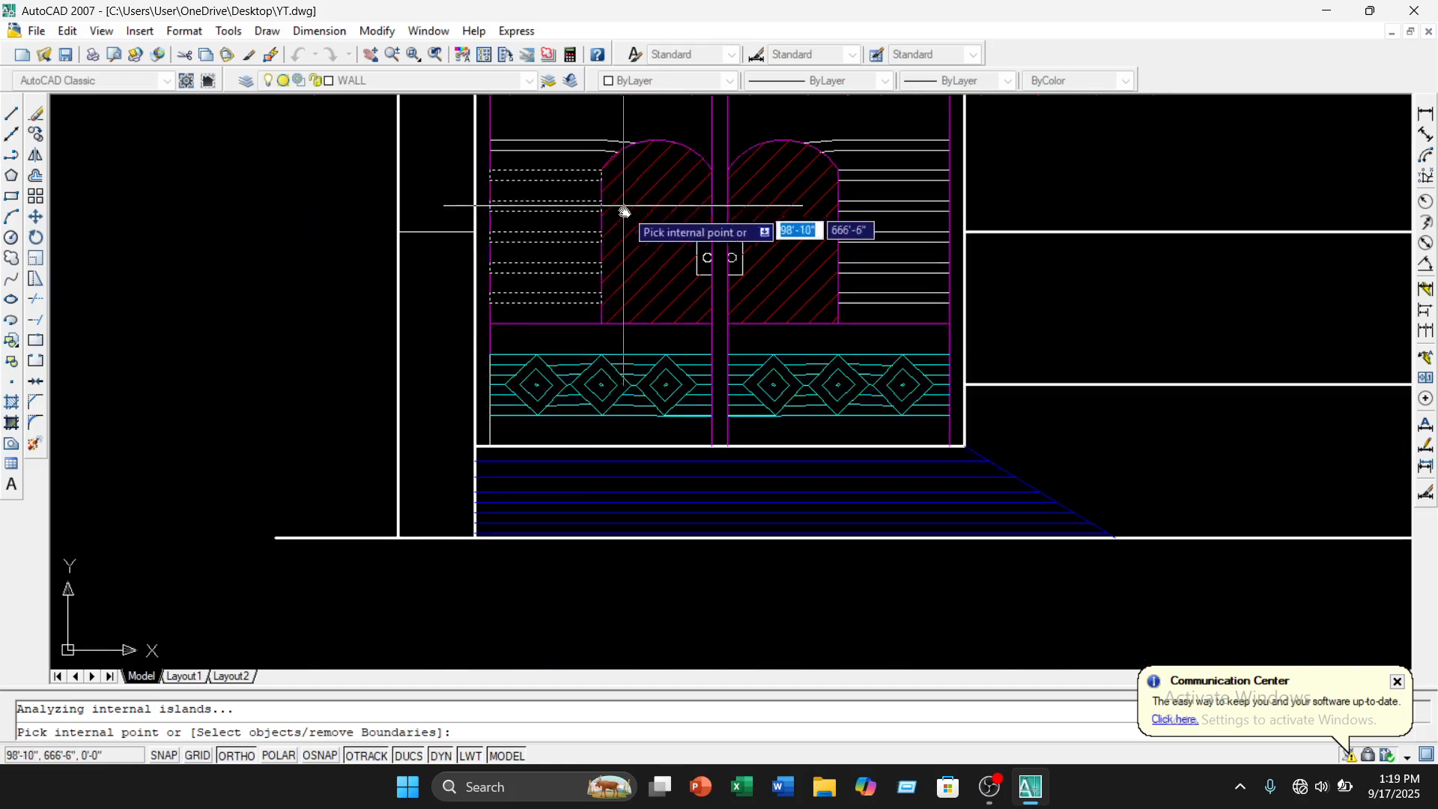
Add both door handle plates, around their round knobs, to the gradient fill areas
scroll(562, 217, up, 3)
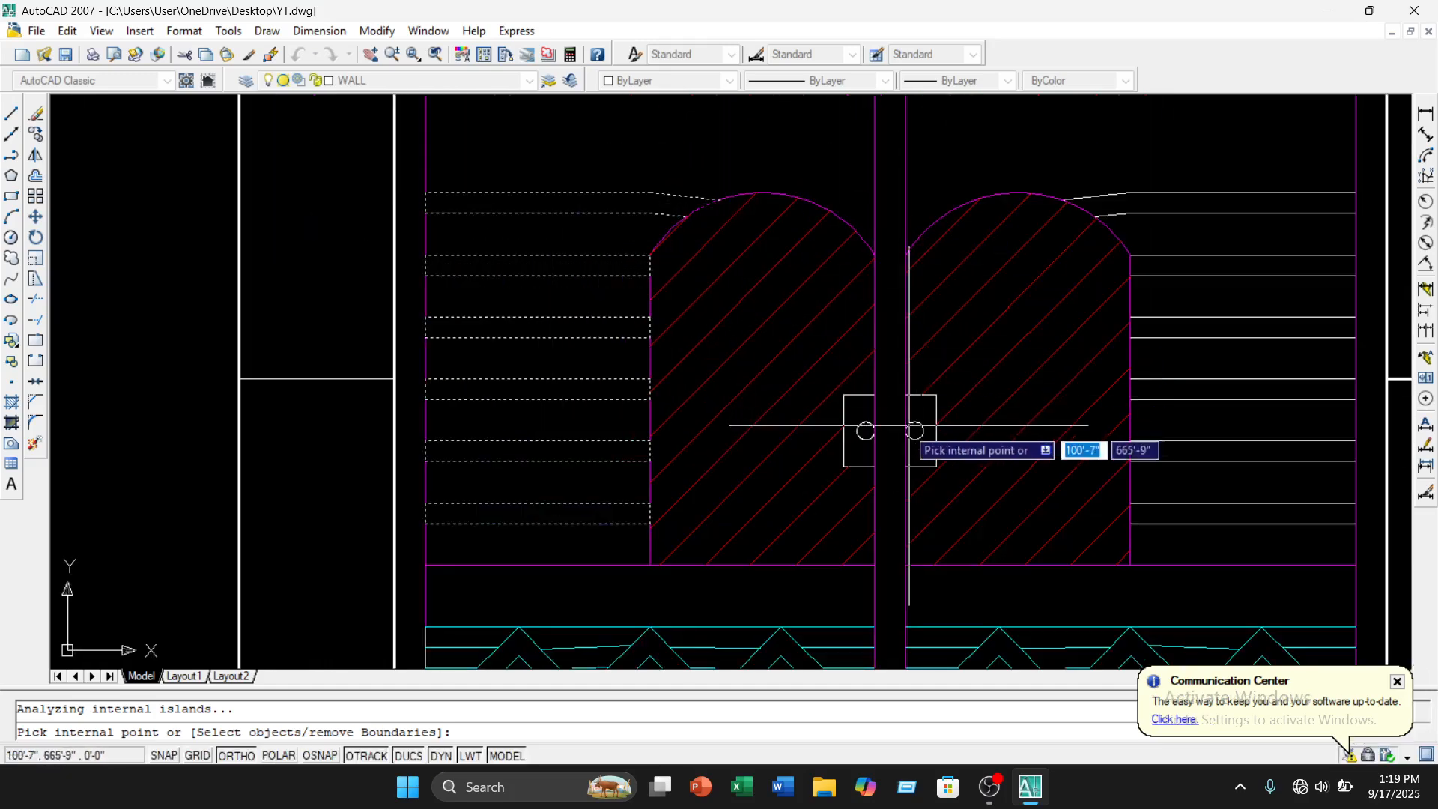
scroll(850, 419, up, 3)
click(861, 406)
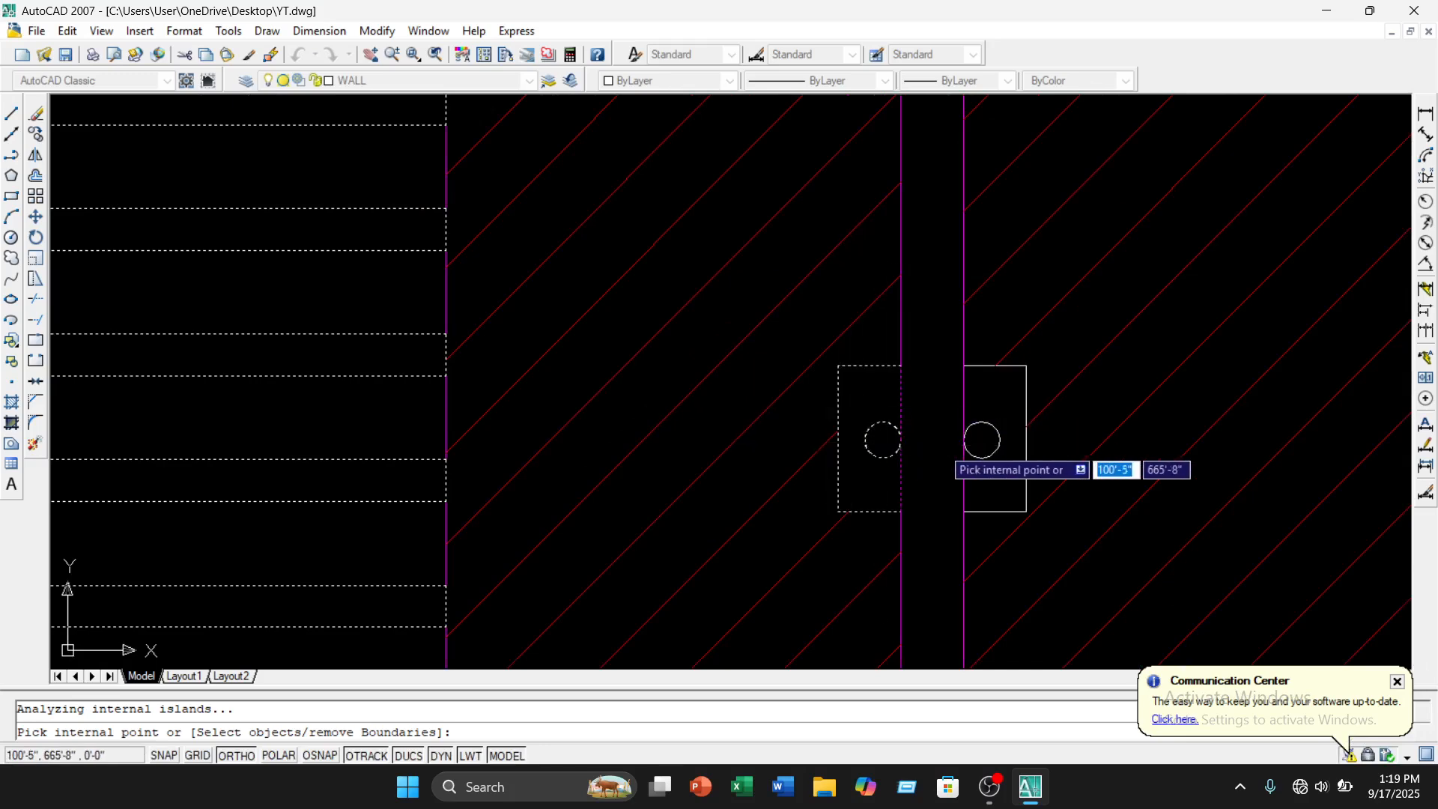
click(1005, 411)
Add the right door leaf's horizontal bands and the canopy slab above the door, and apply the white gradient fill
scroll(999, 401, down, 4)
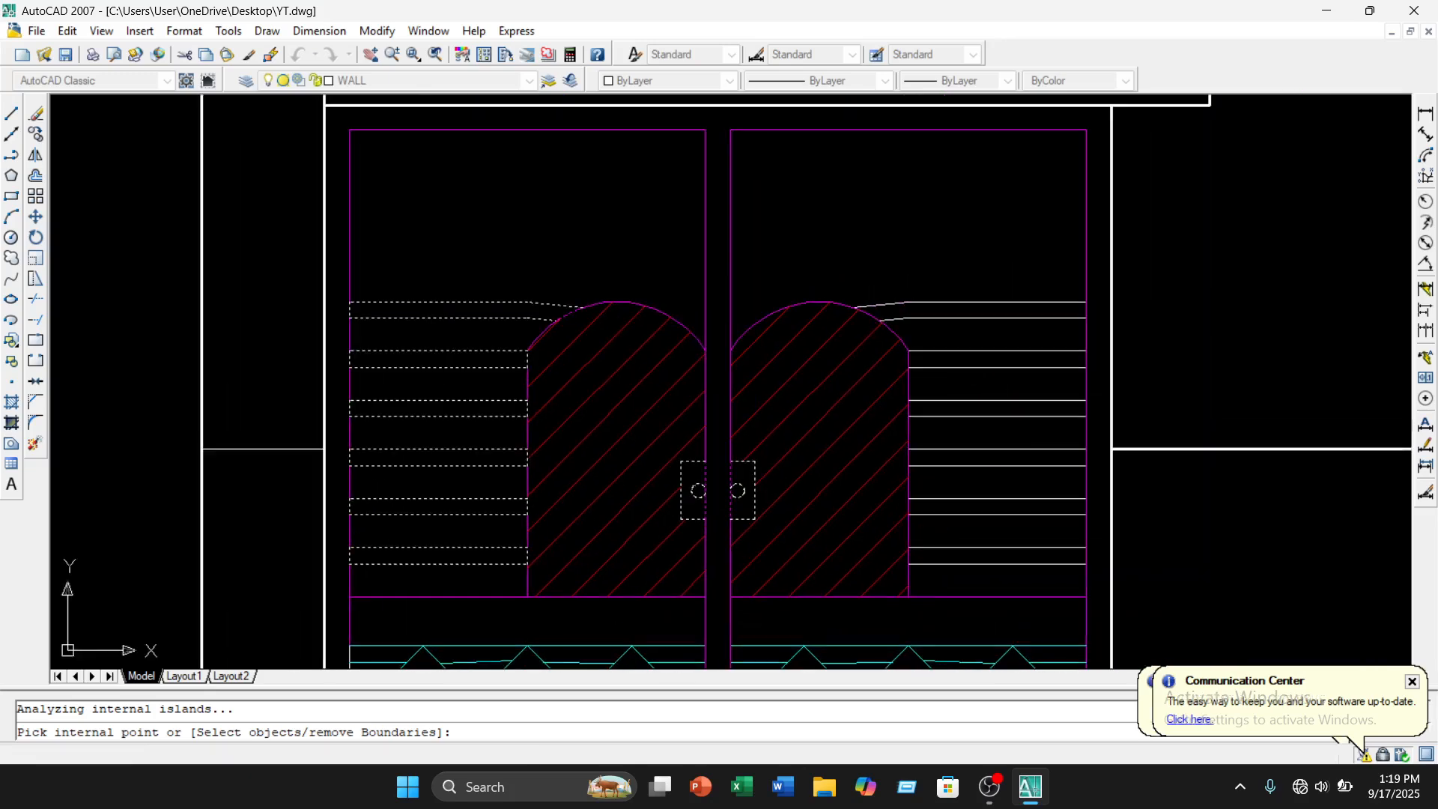
scroll(955, 308, up, 2)
click(967, 379)
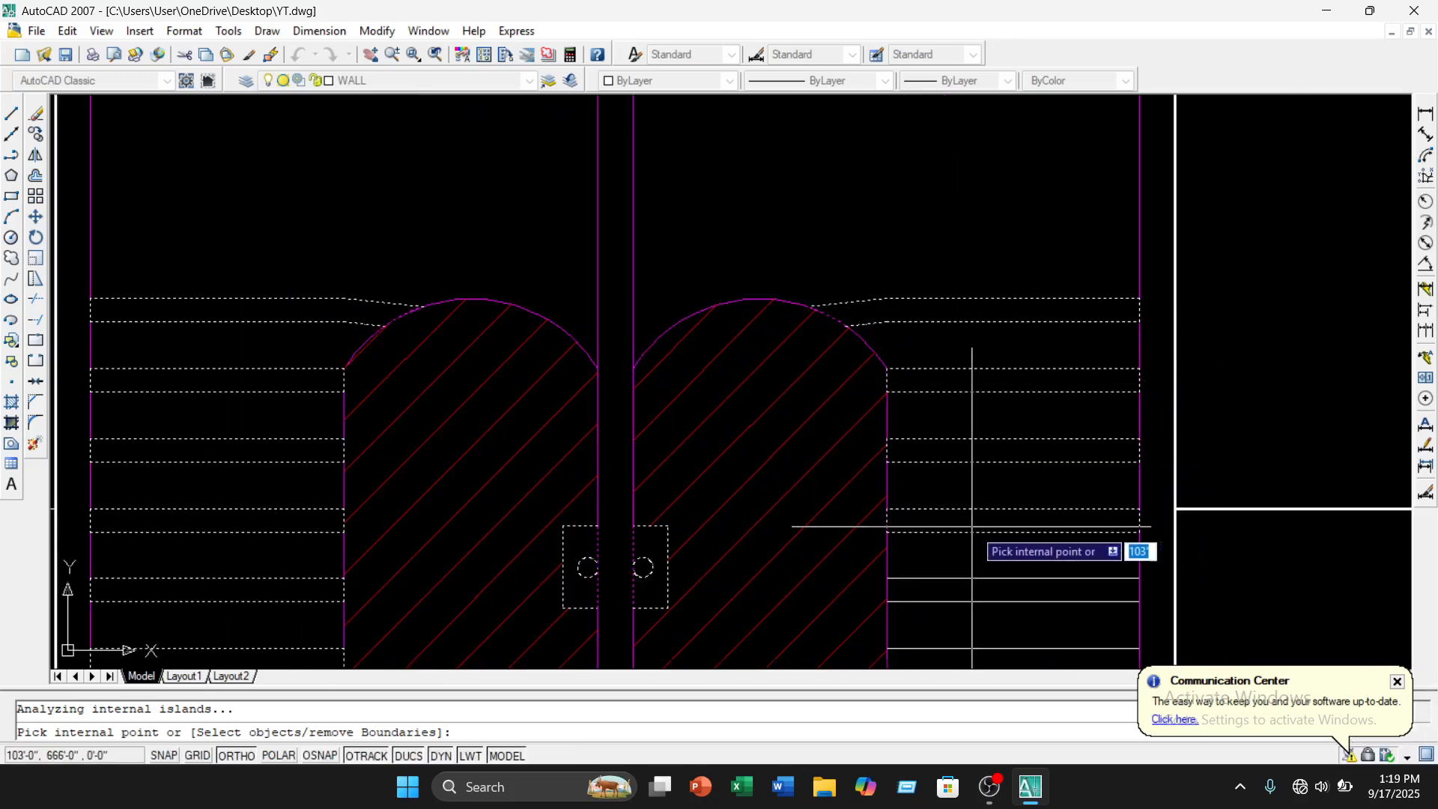
mouse_move(973, 533)
middle_down()
mouse_move(927, 452)
mouse_move(898, 447)
middle_up()
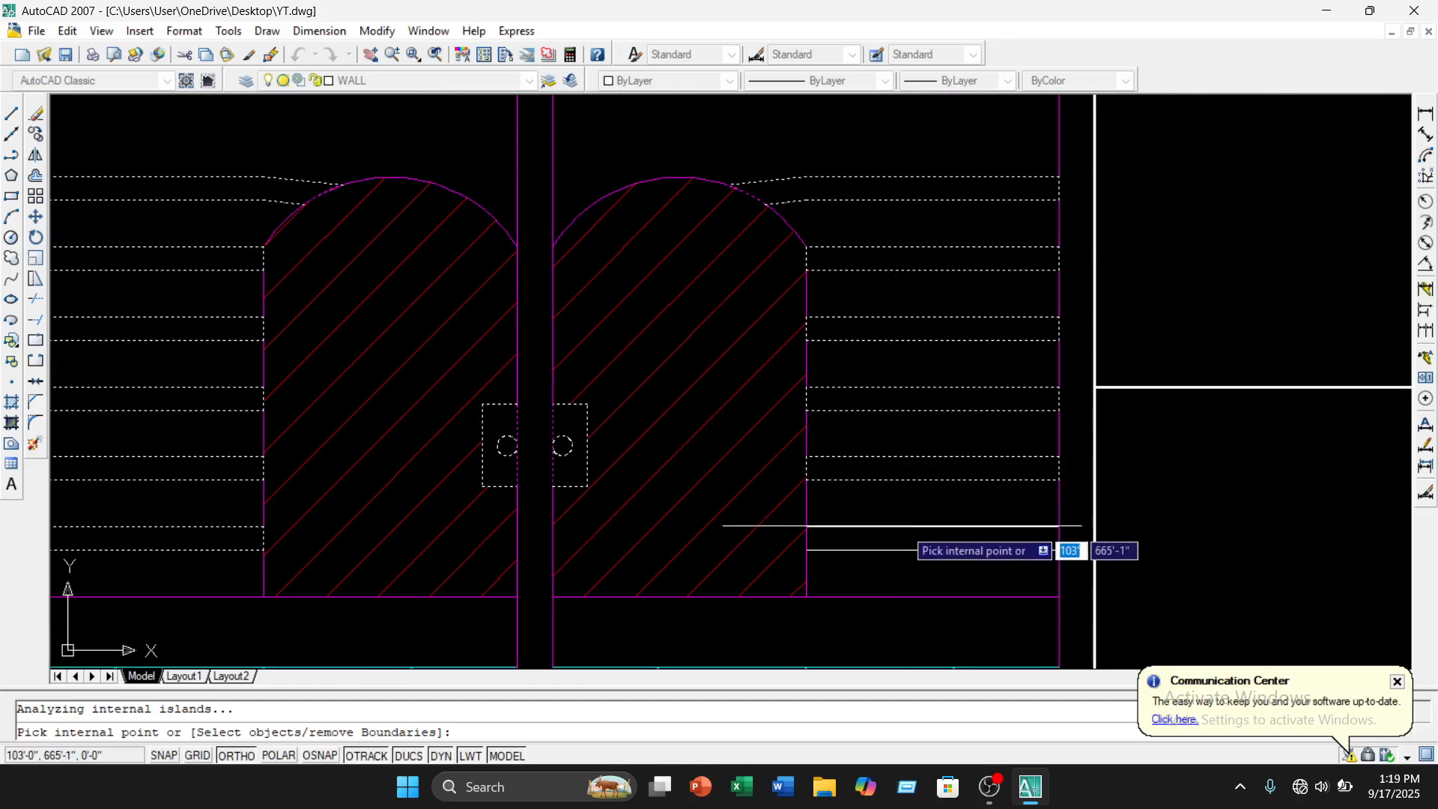
click(911, 533)
scroll(921, 380, down, 4)
middle_drag(880, 292, 880, 378)
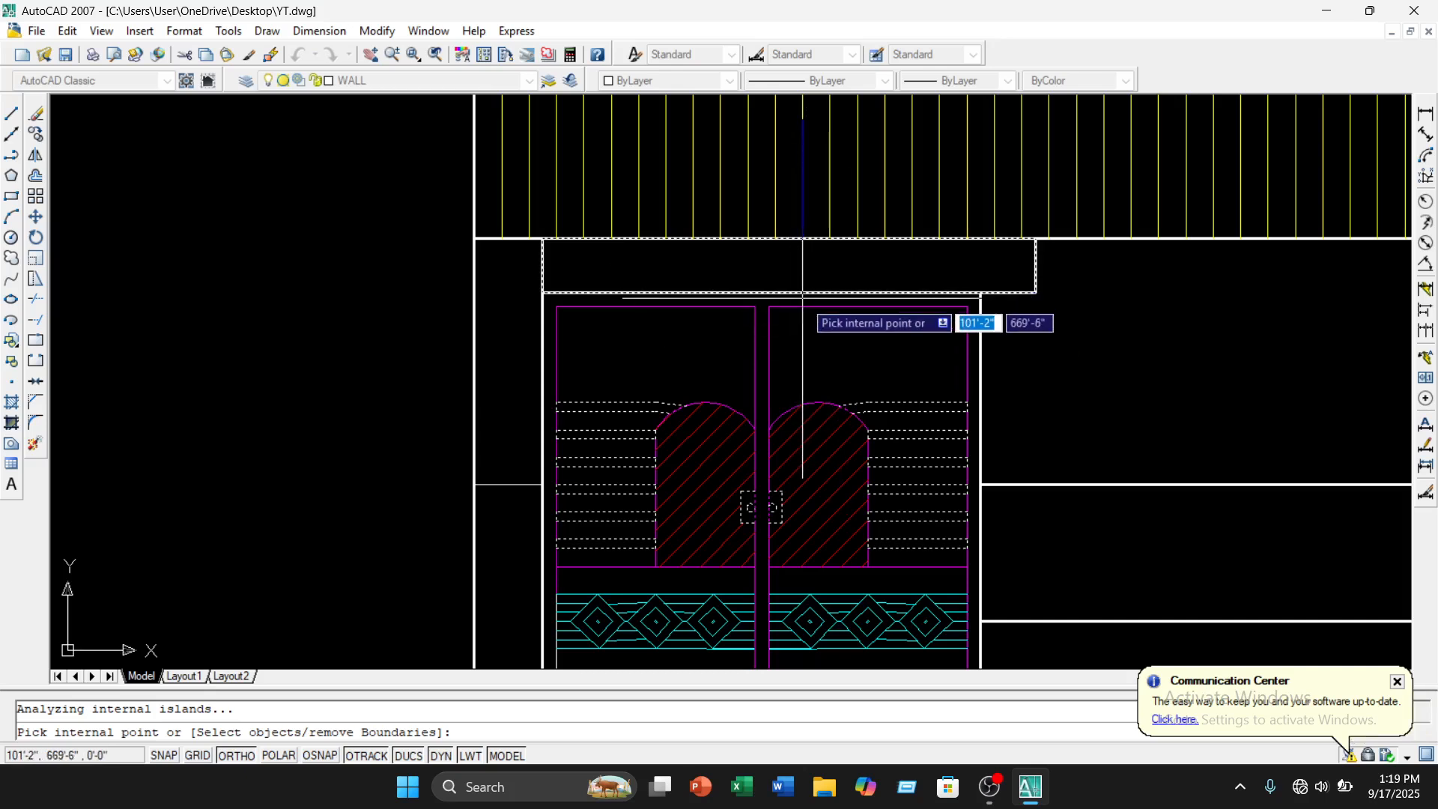
scroll(803, 297, down, 4)
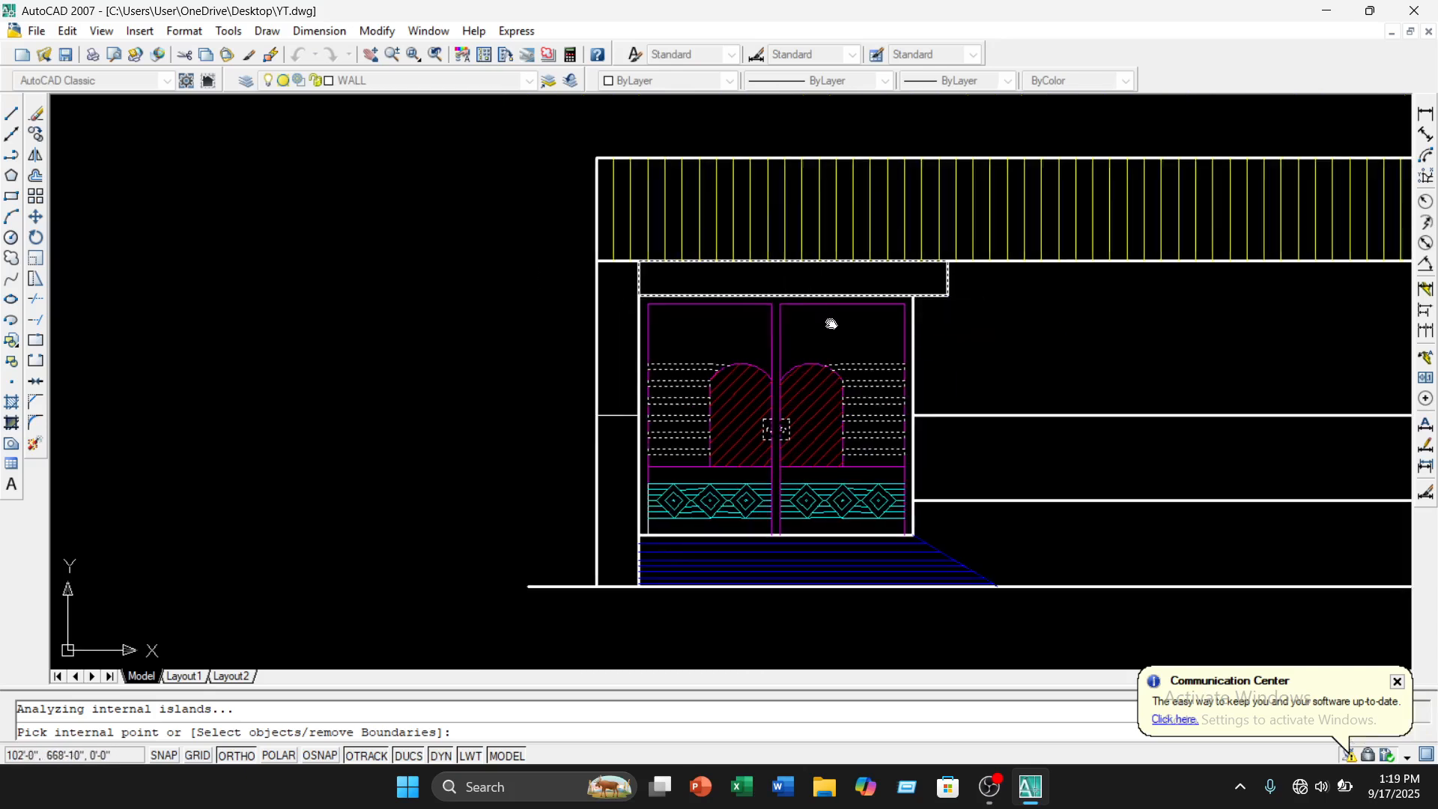
middle_drag(893, 330, 808, 351)
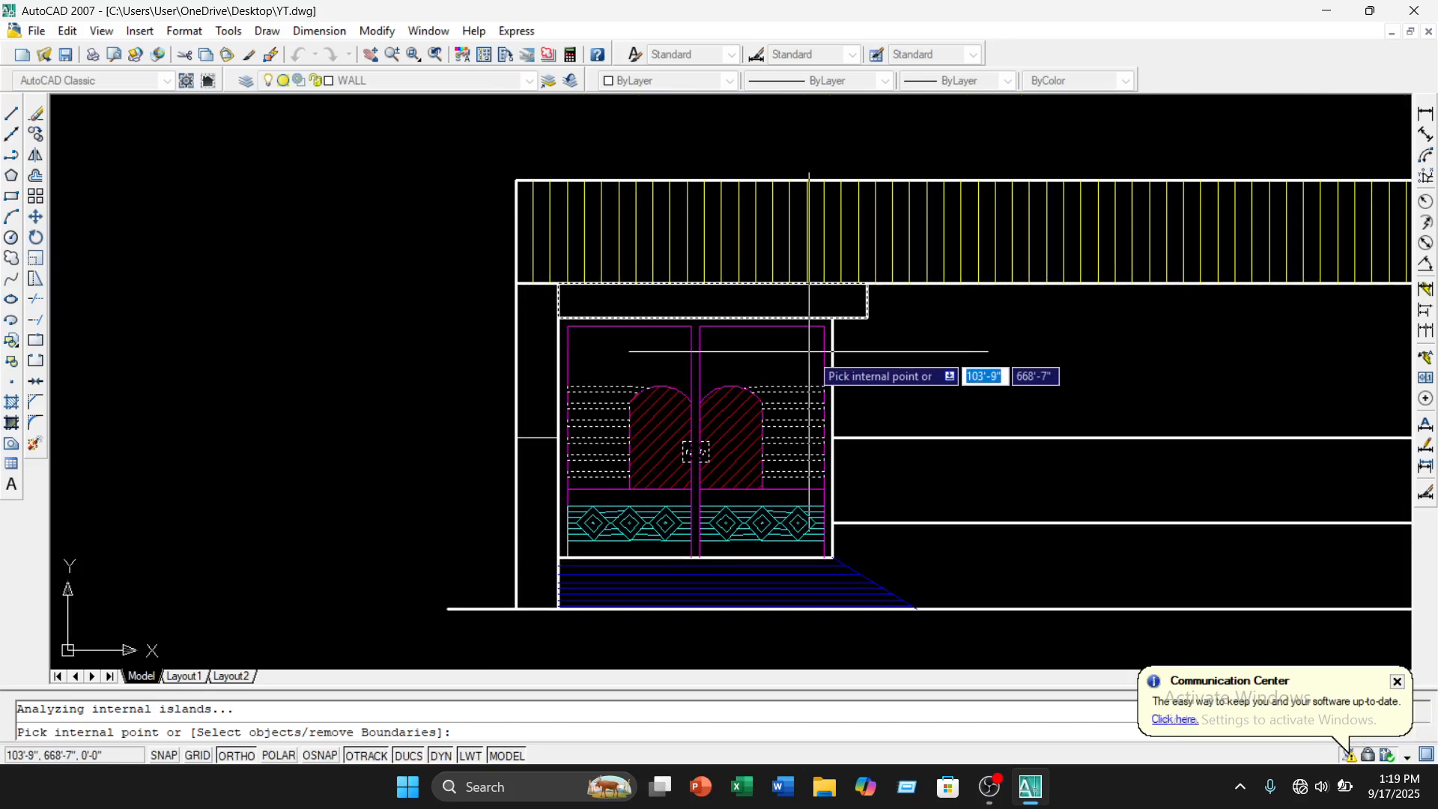
key(Return)
key(Return)
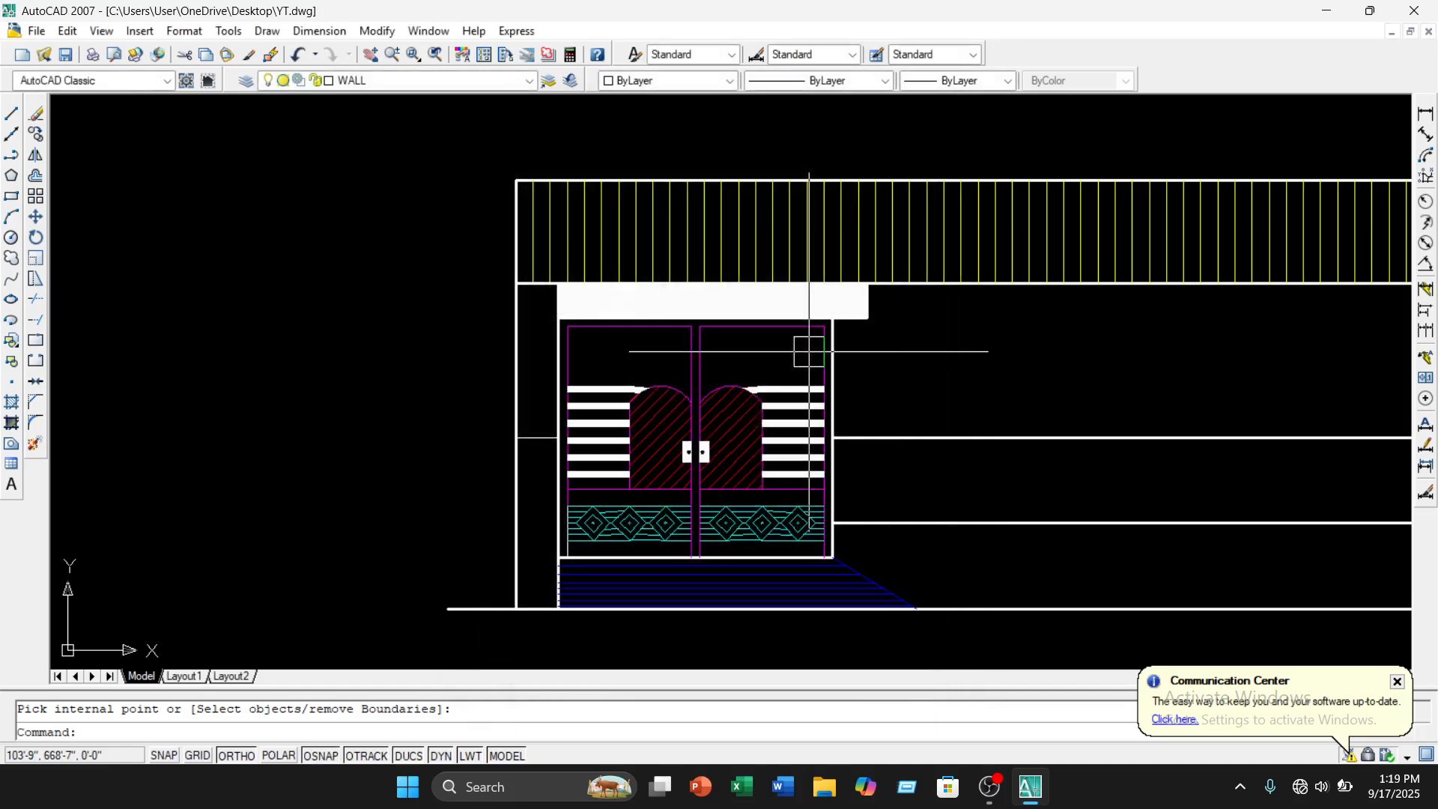
Examine the white gradient fills on the door and canopy, close up and within the whole elevation
scroll(809, 351, up, 2)
scroll(813, 395, down, 3)
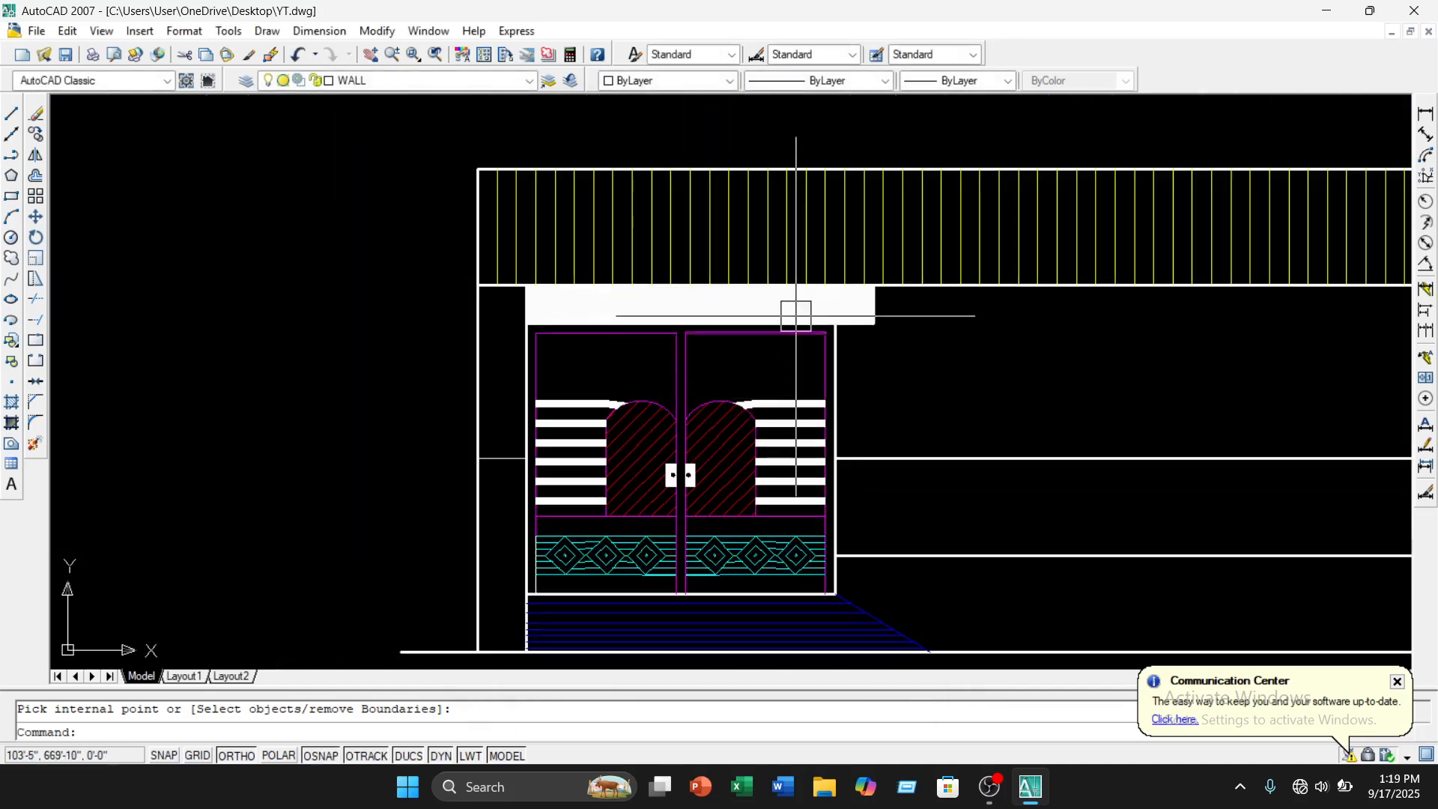
scroll(794, 311, up, 5)
scroll(794, 311, down, 3)
scroll(869, 296, down, 4)
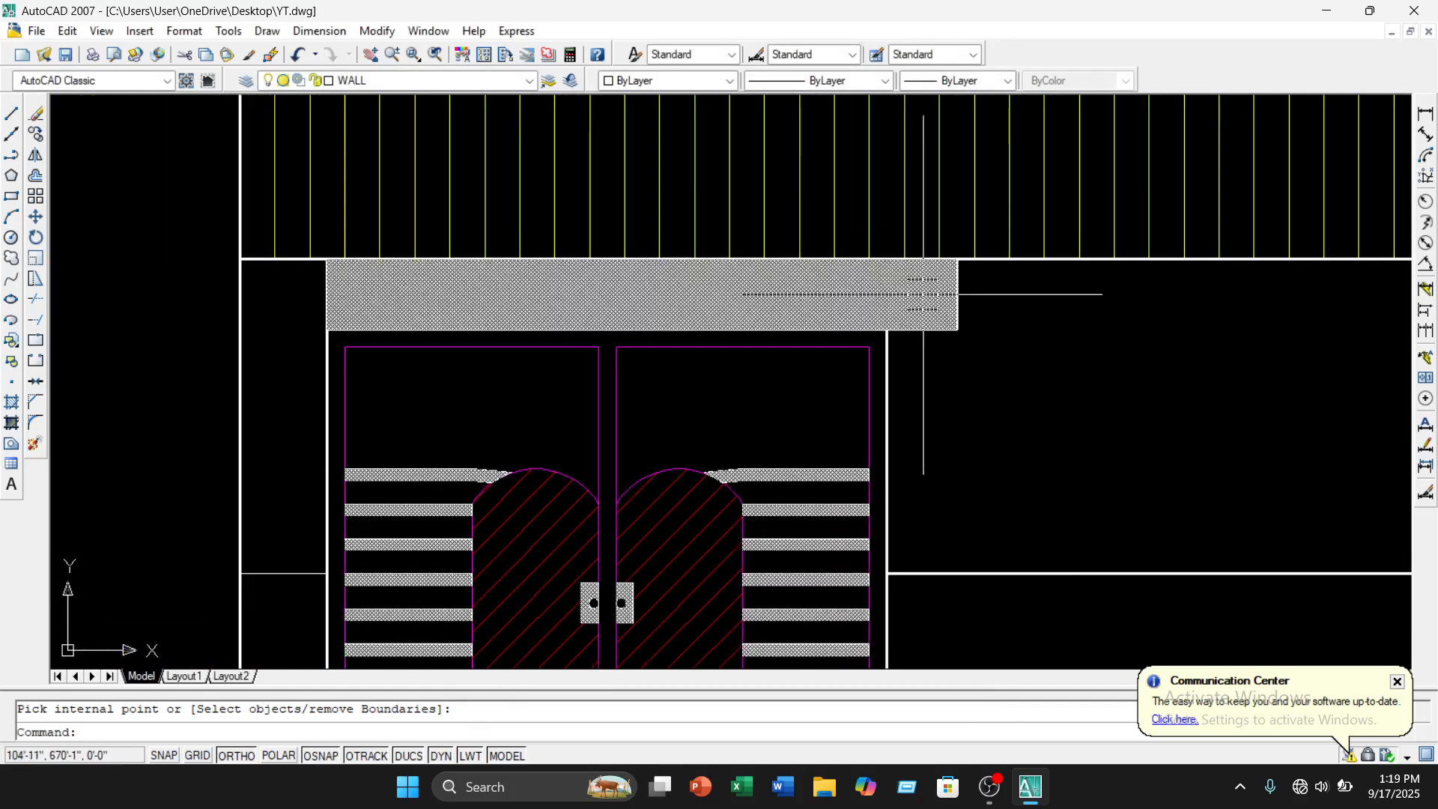
scroll(1079, 417, up, 2)
scroll(953, 346, down, 2)
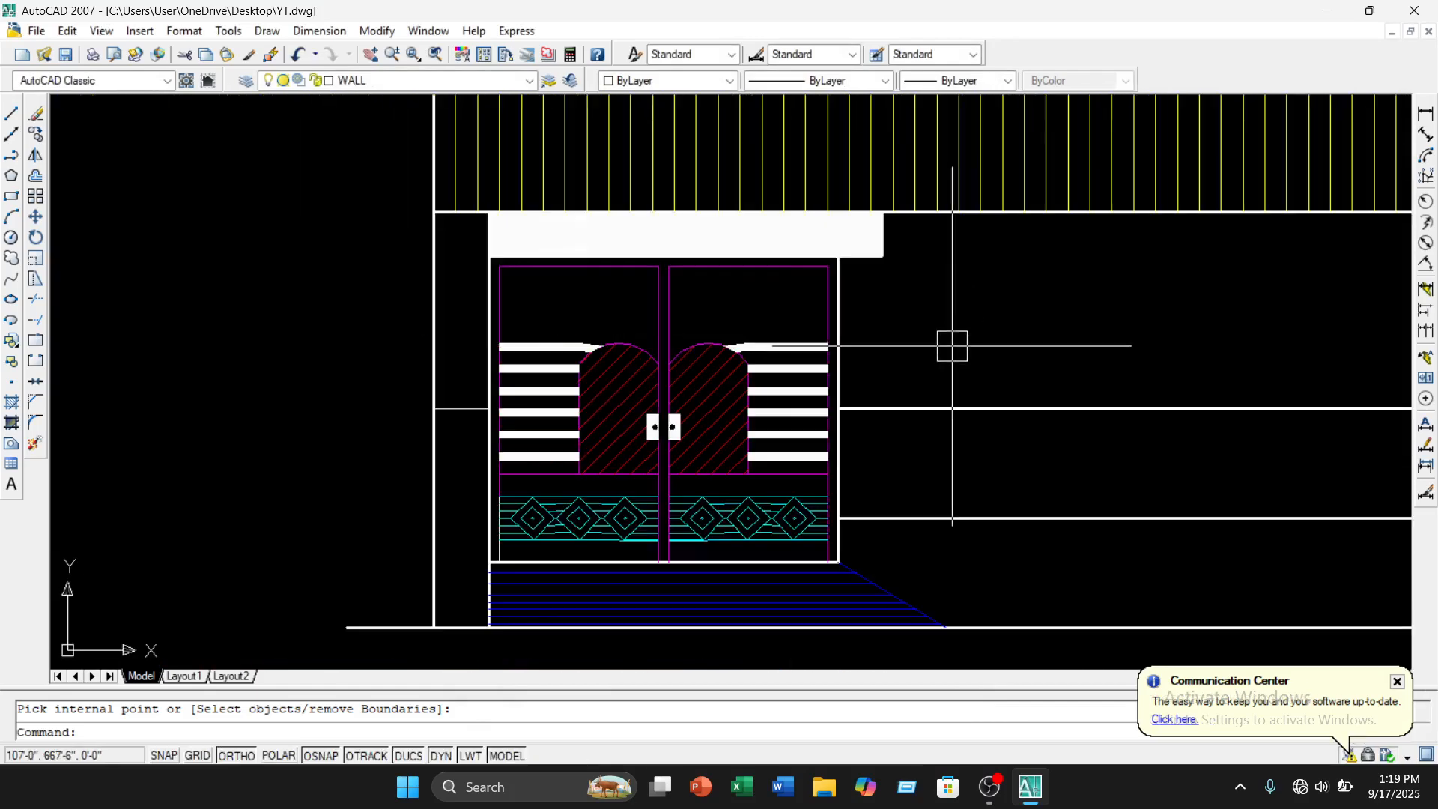
middle_drag(970, 340, 818, 344)
scroll(888, 349, down, 2)
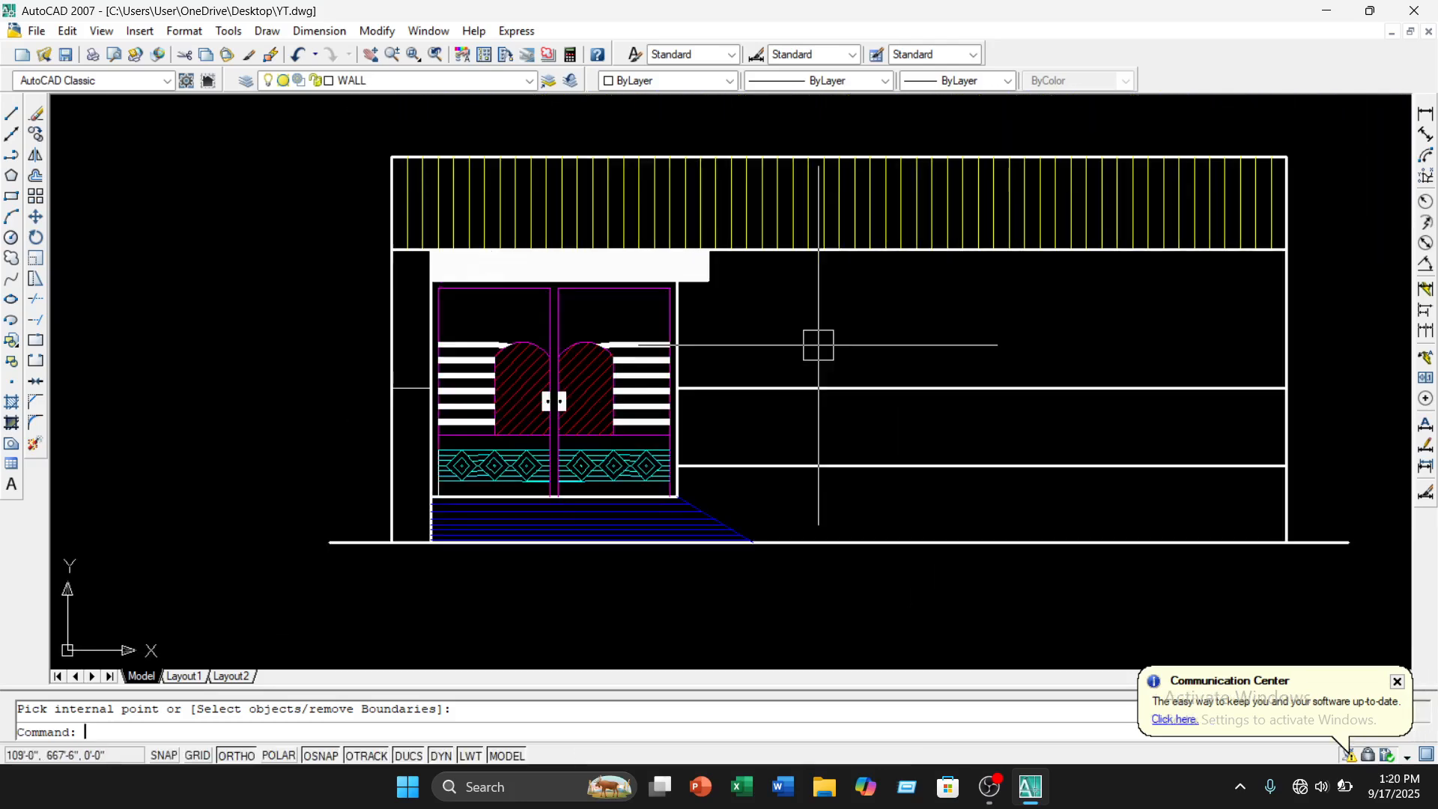
scroll(818, 344, up, 3)
scroll(847, 378, down, 4)
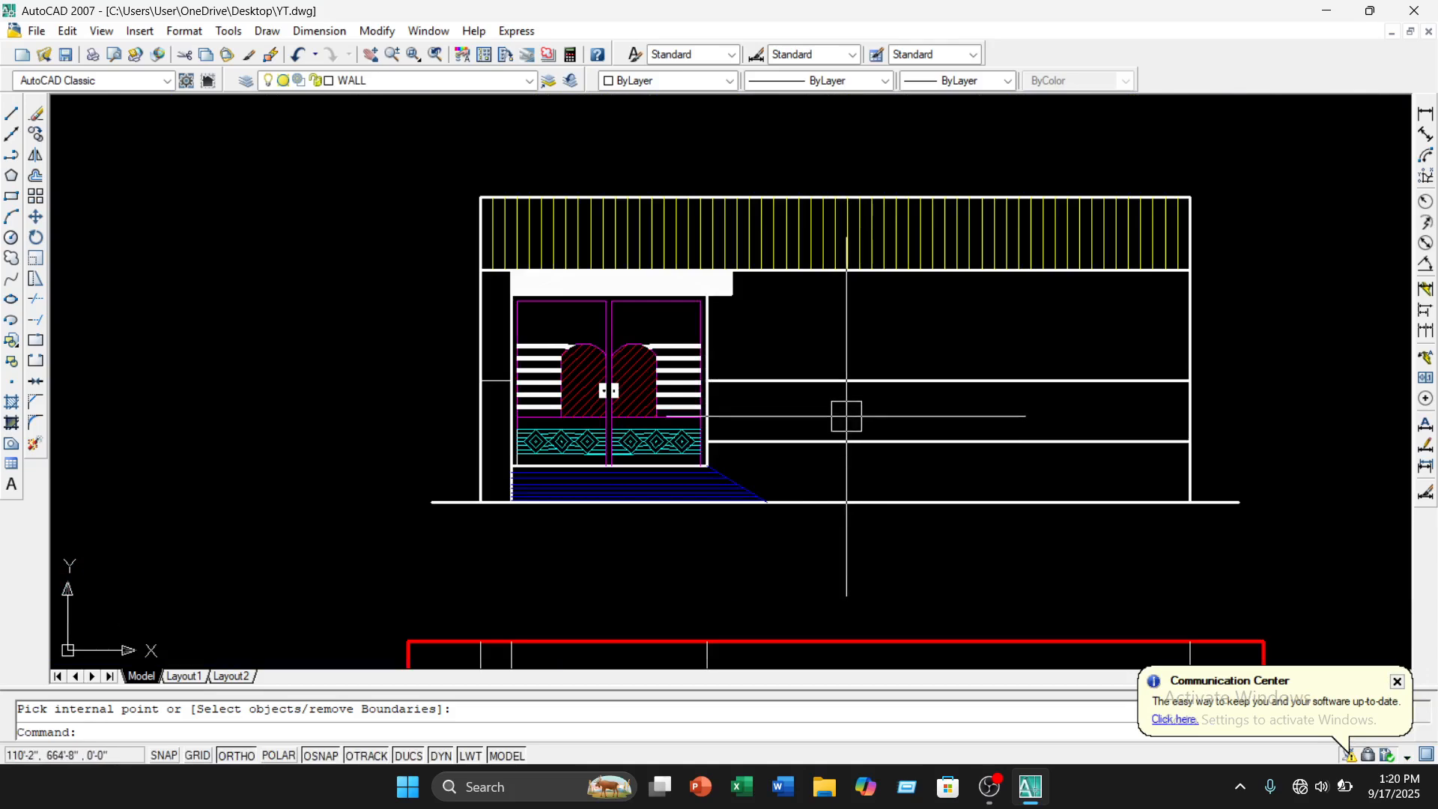
Match the thin horizontal wall line left of the door to the heavy 0.30 mm wall line right of it
scroll(847, 412, up, 2)
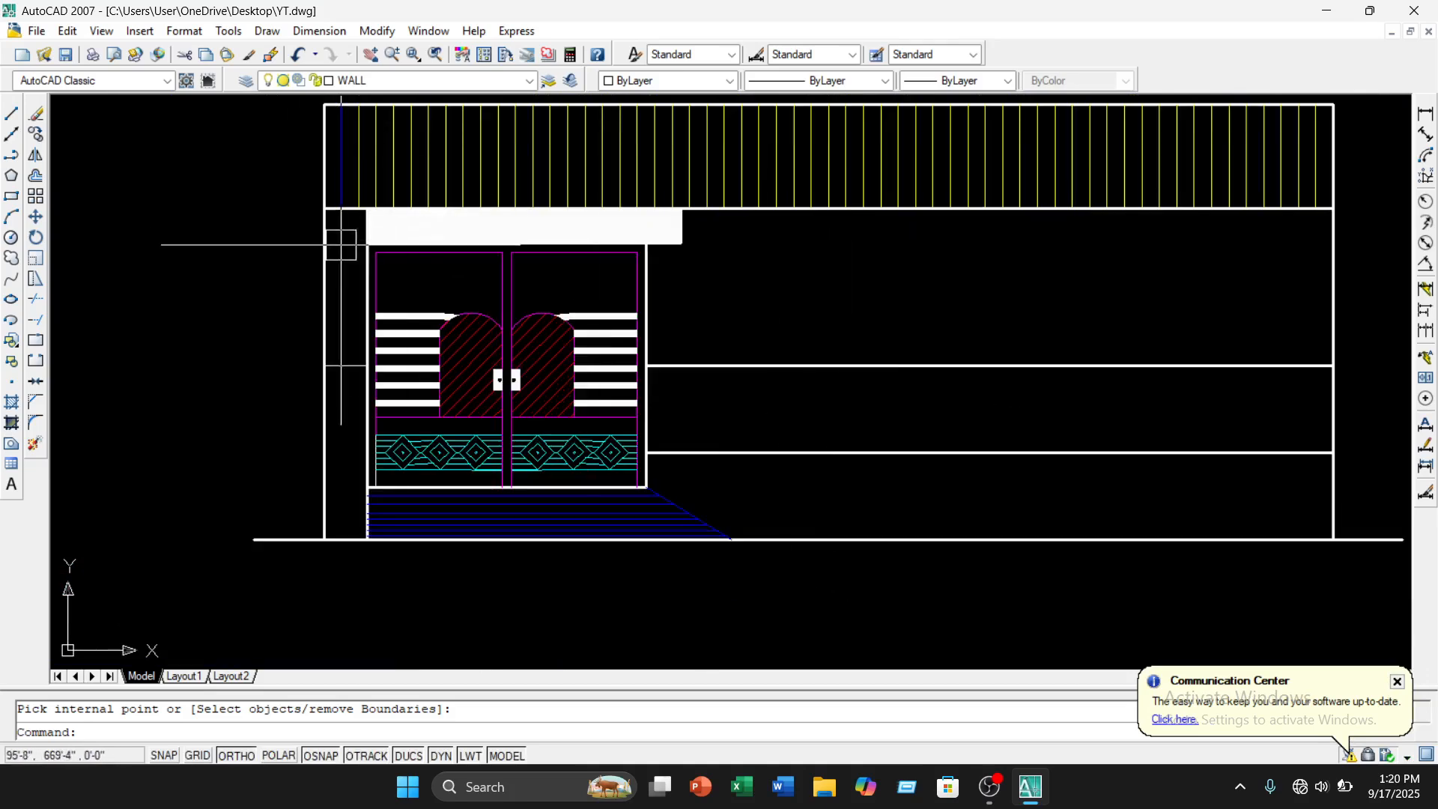
click(711, 367)
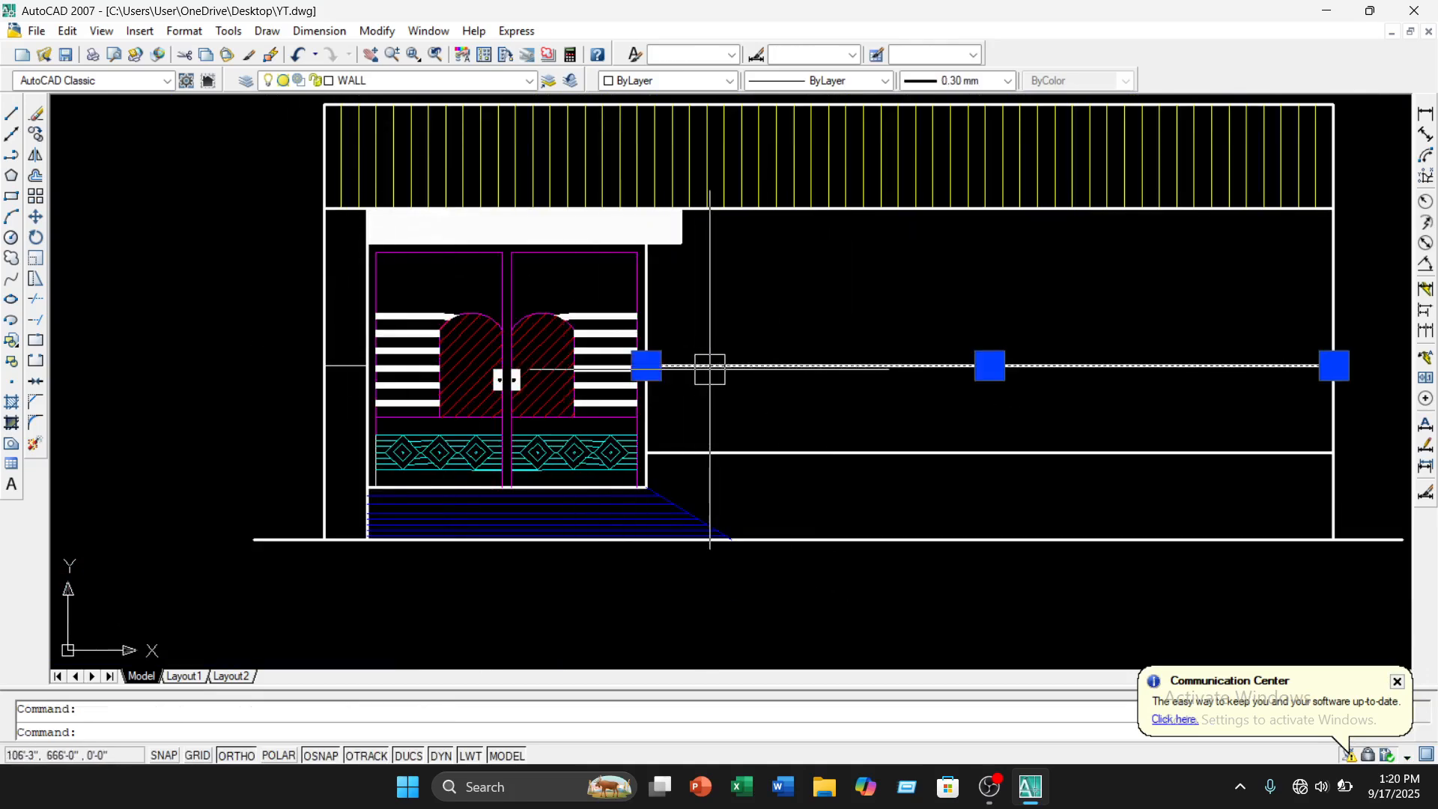
click(248, 54)
scroll(347, 359, up, 3)
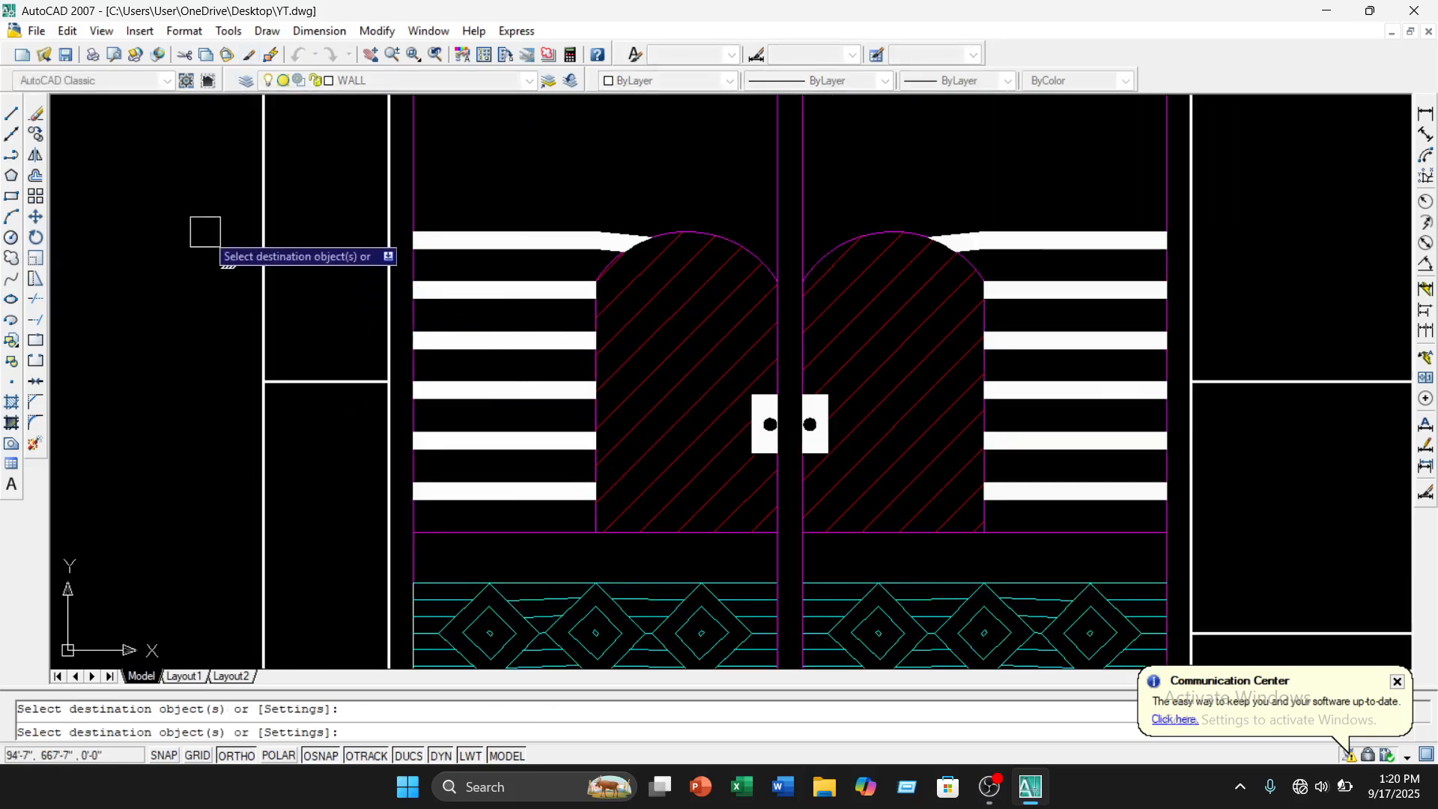
key(Escape)
scroll(225, 255, down, 5)
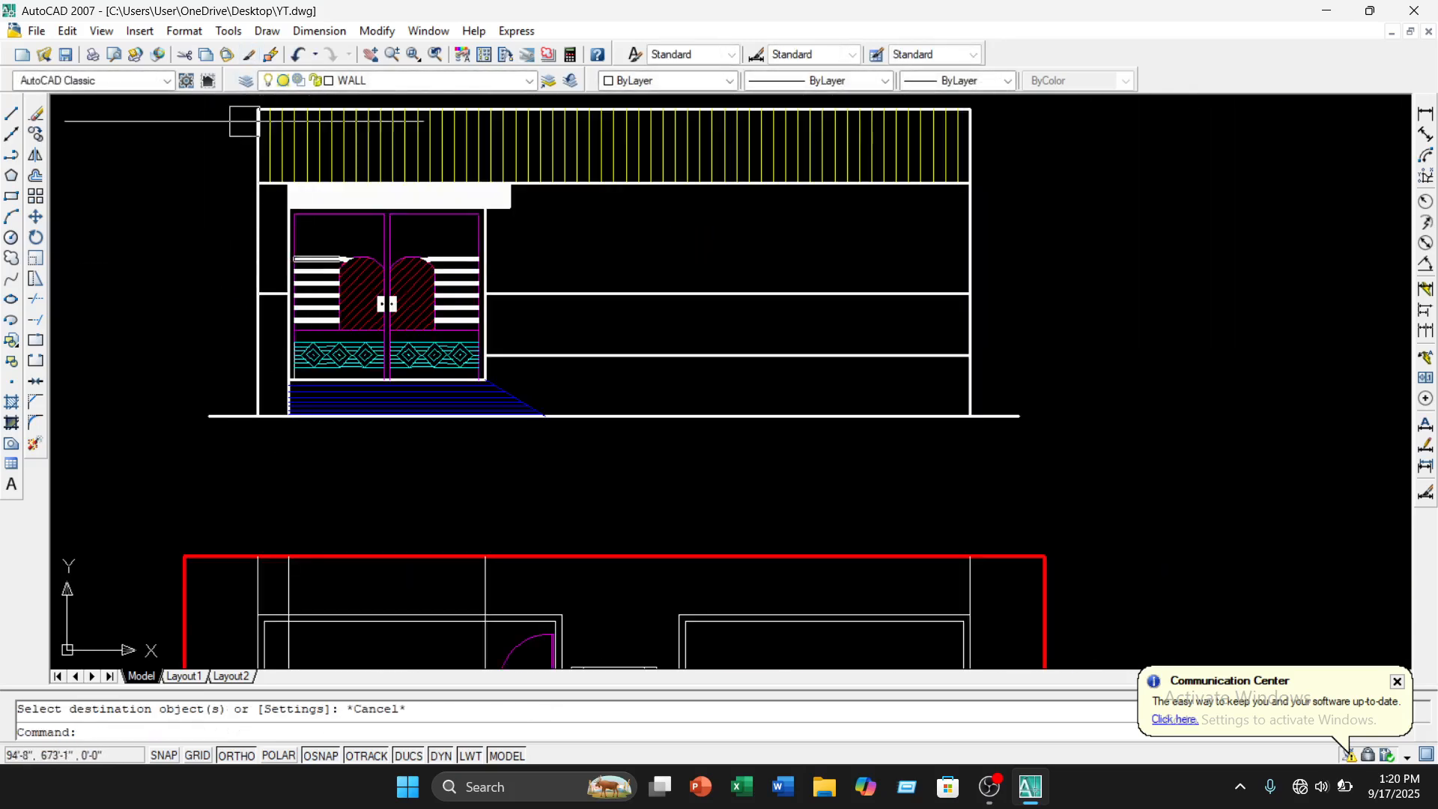
Set up a one-color gradient in dark red, index color 16, with a medium shade and the plain linear pattern
click(269, 34)
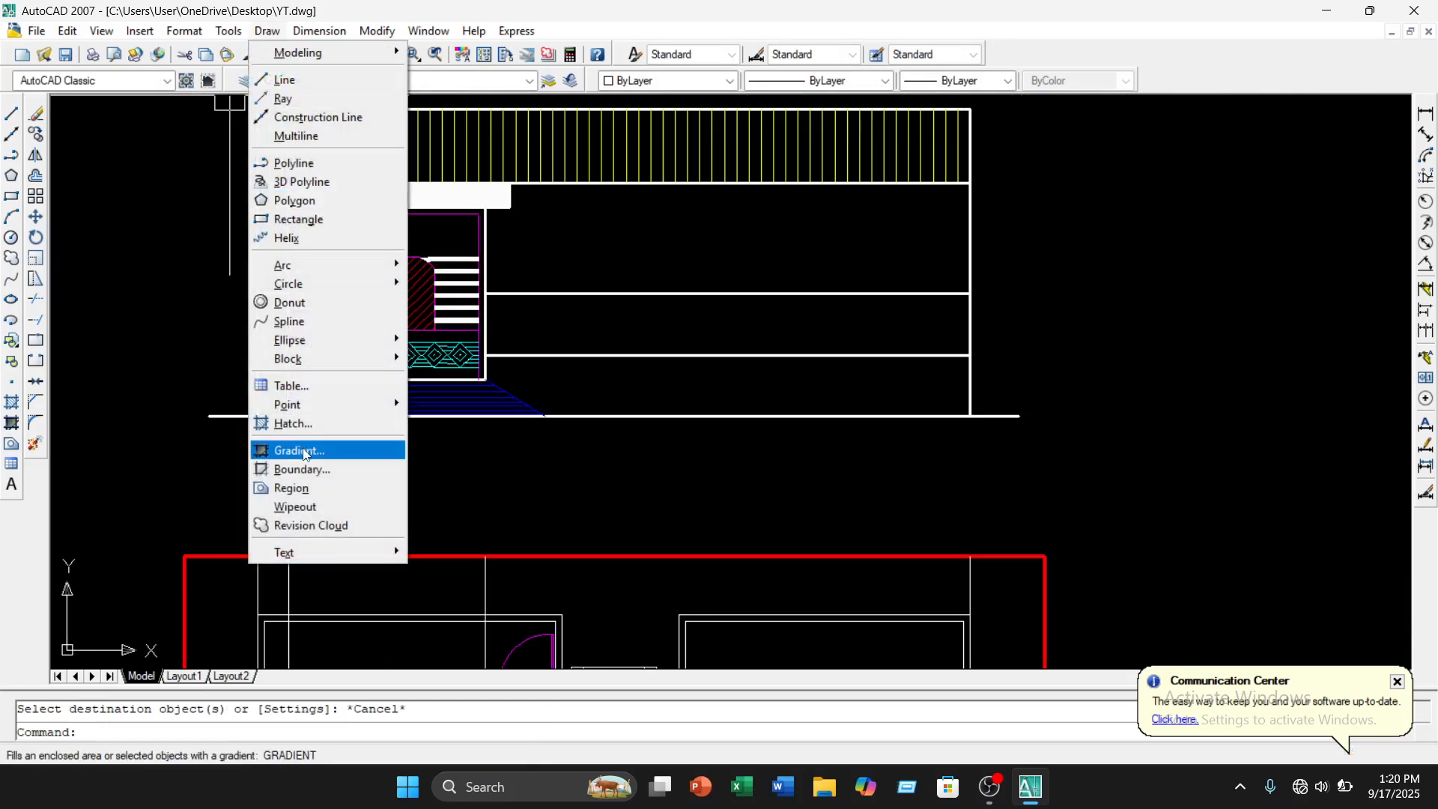
click(302, 452)
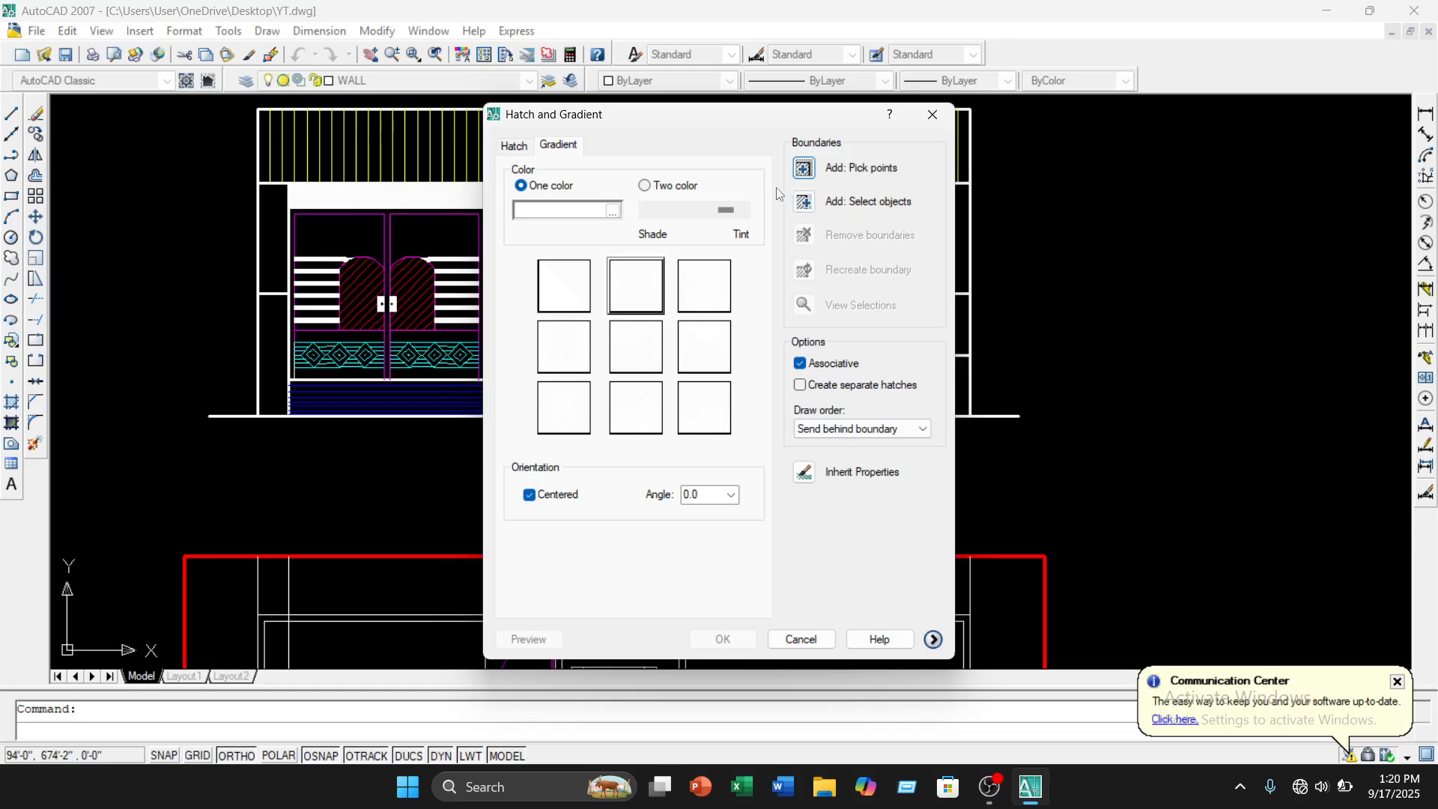
click(612, 210)
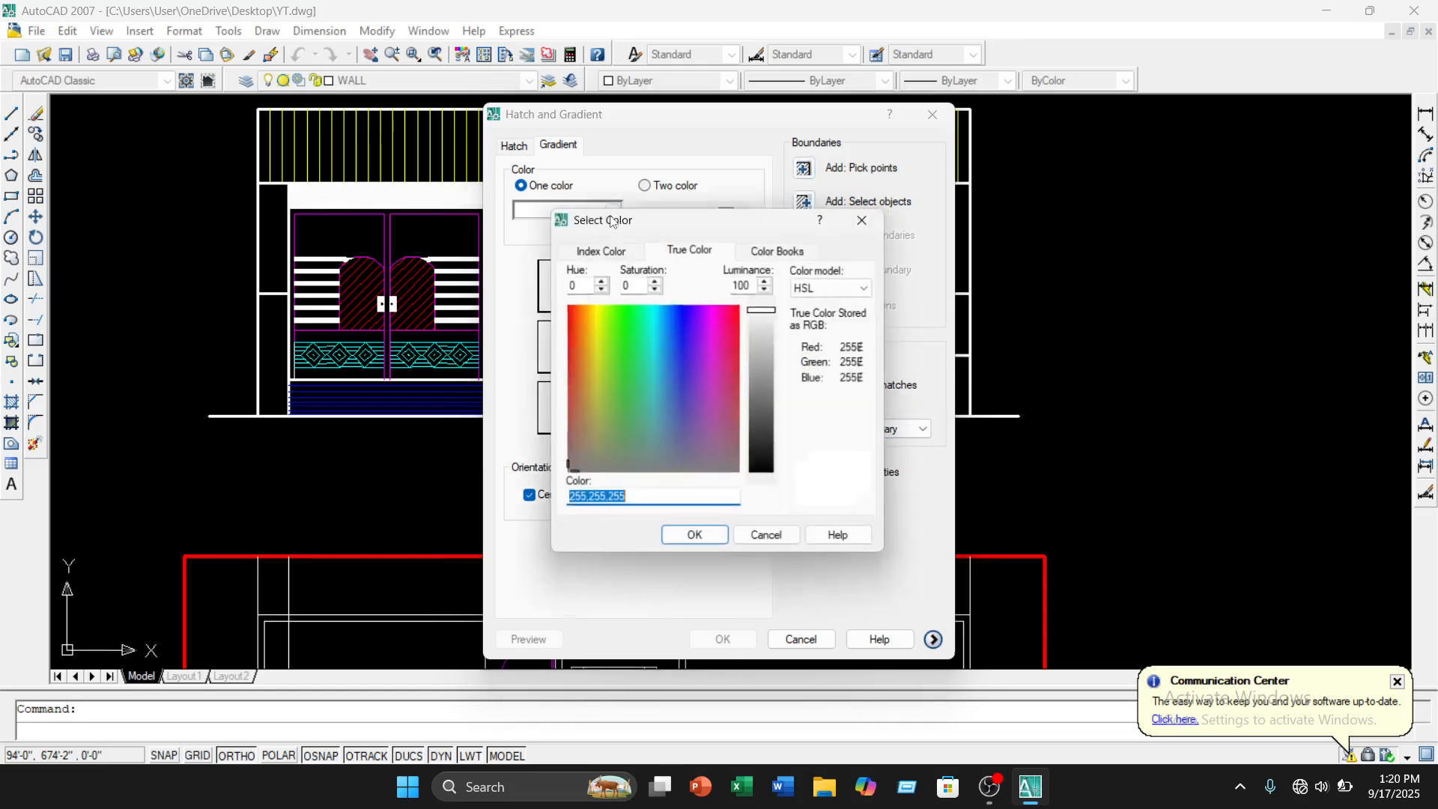
click(598, 248)
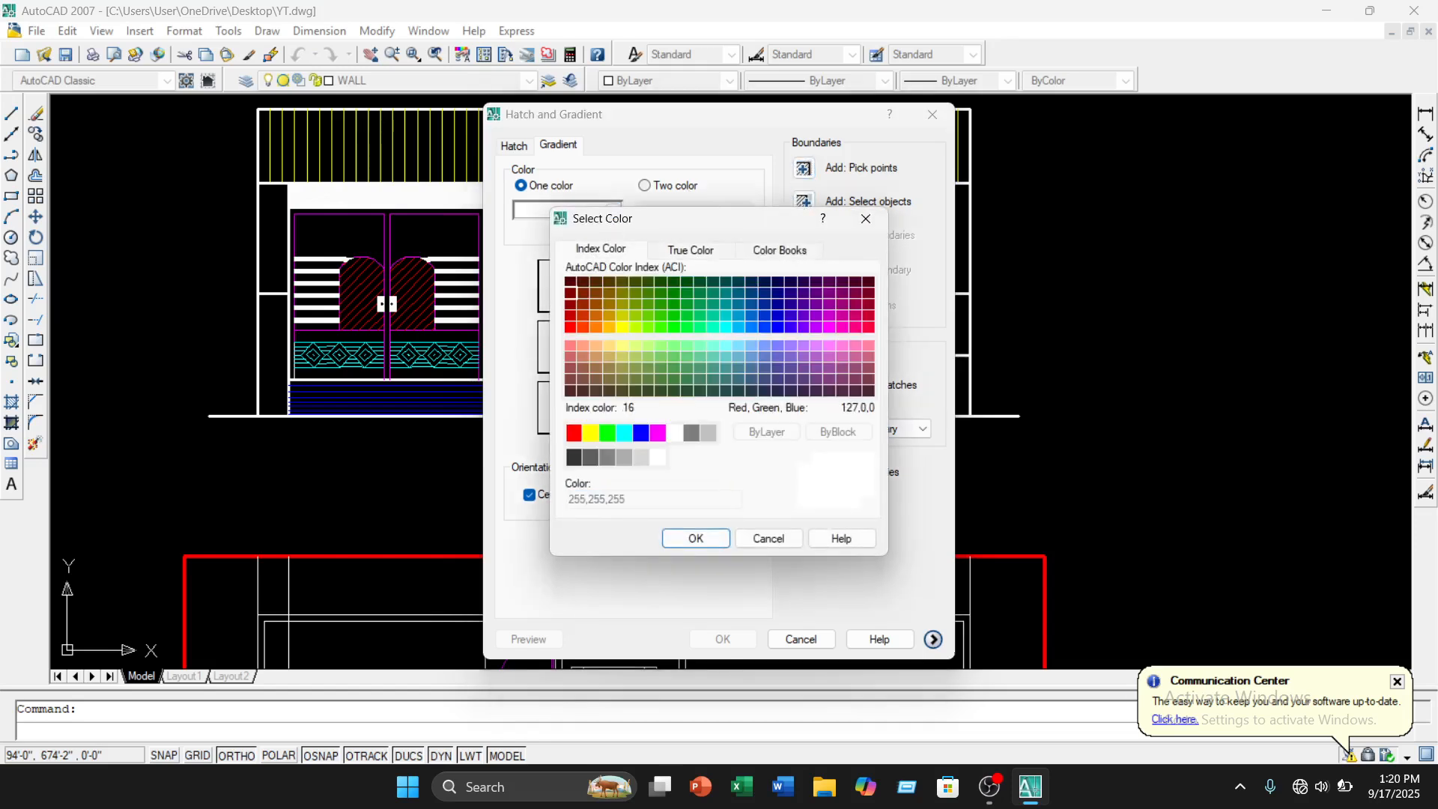
click(571, 291)
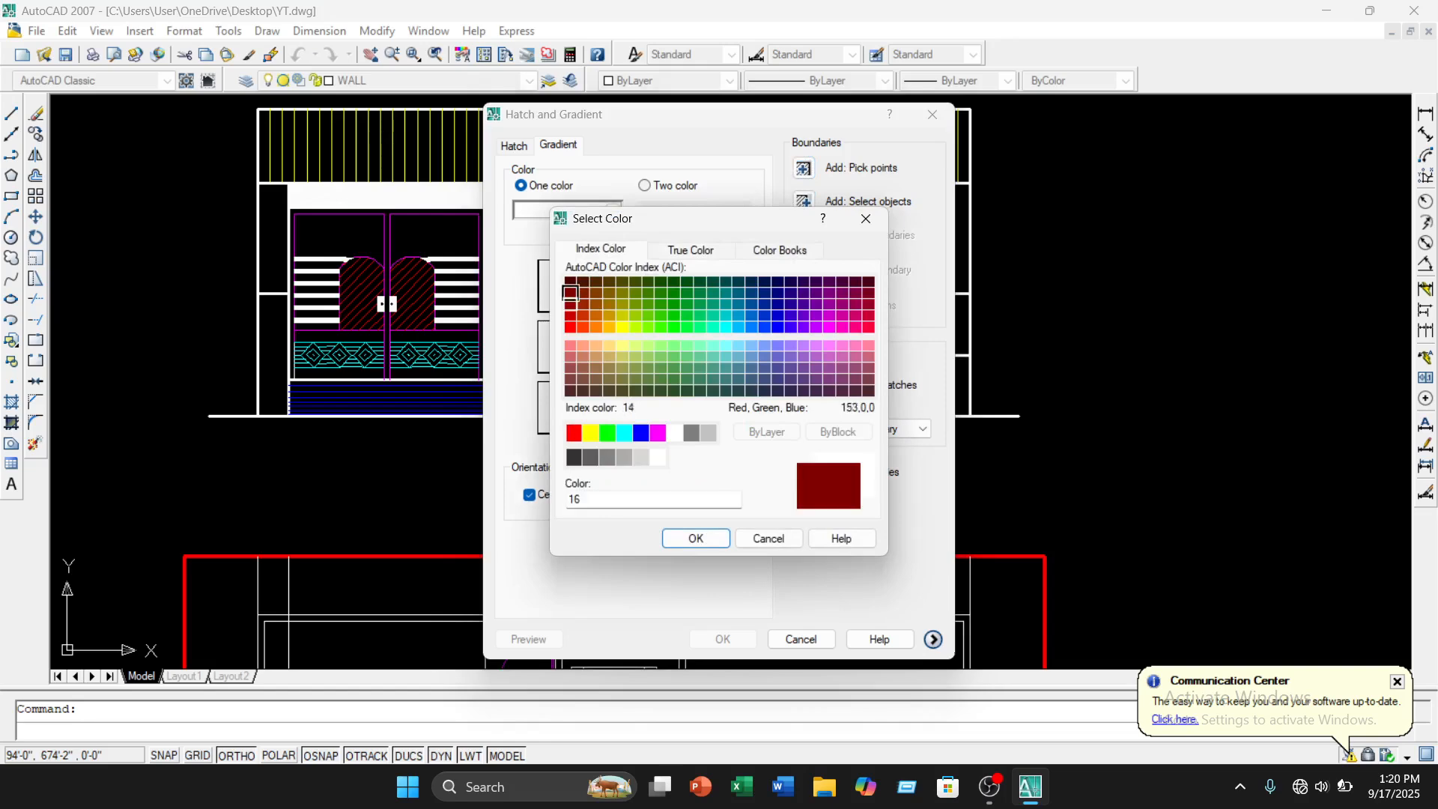
click(687, 539)
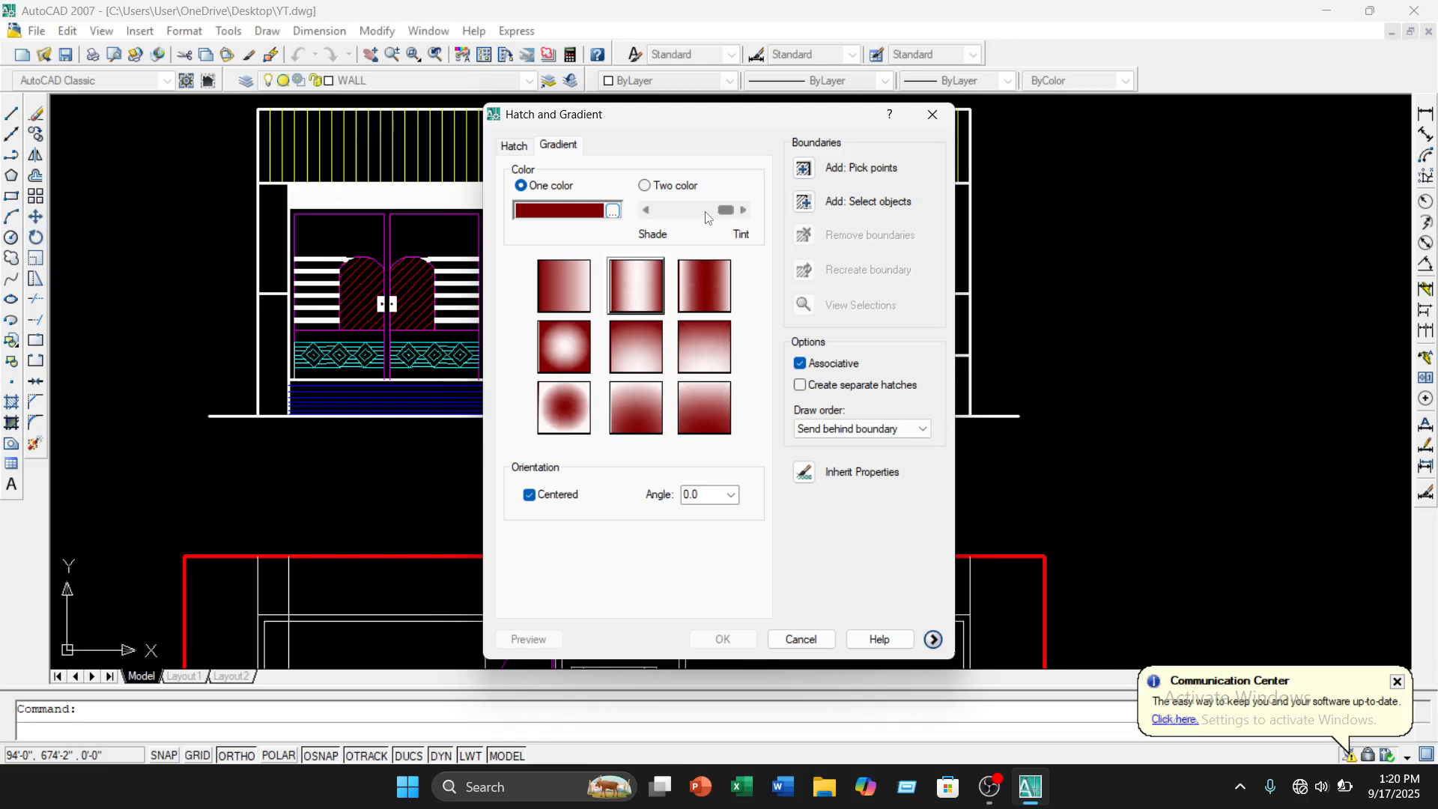
click(707, 217)
drag(718, 218, 680, 227)
click(566, 283)
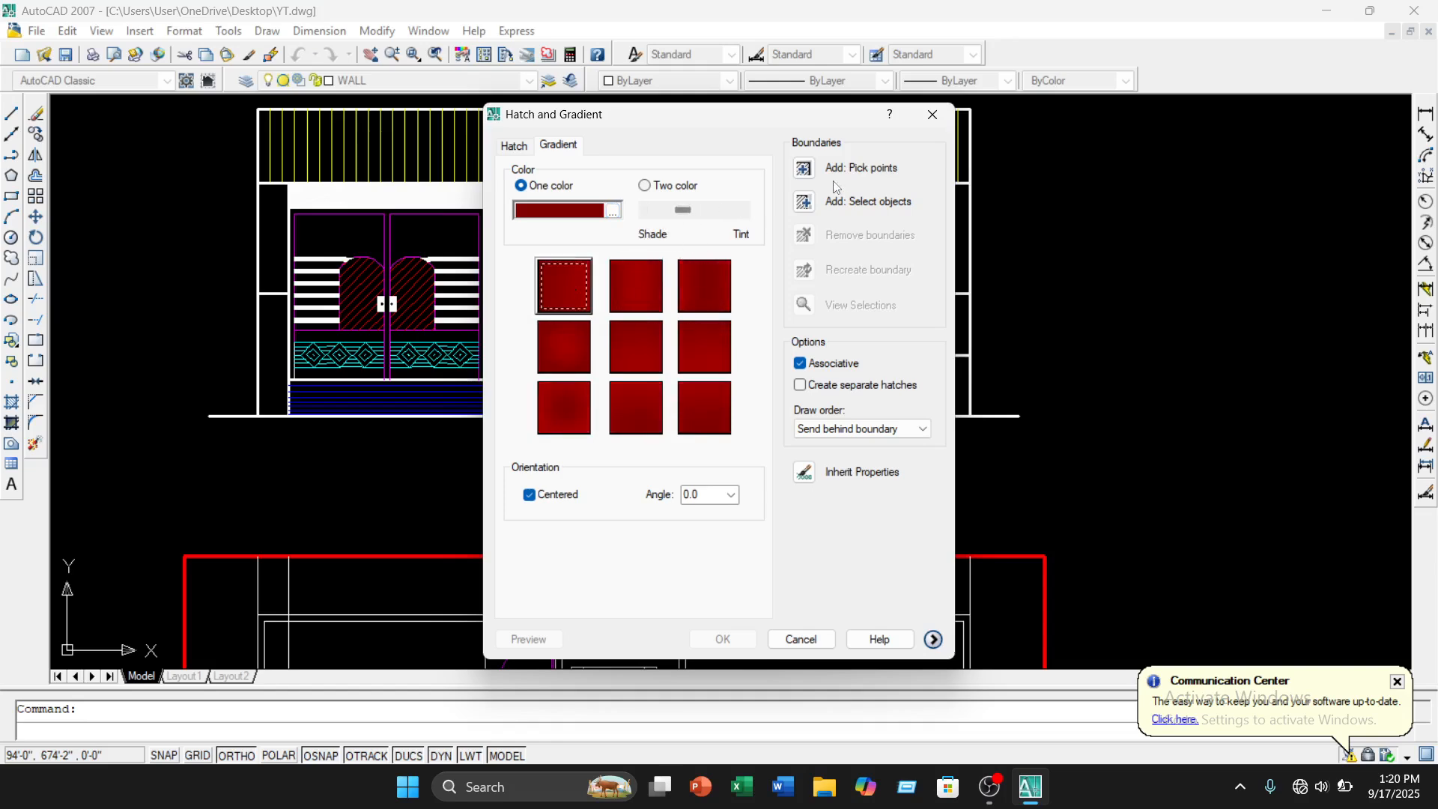
Fill the upper wall areas on both sides of the door, below the roof band, with the dark red gradient
click(802, 169)
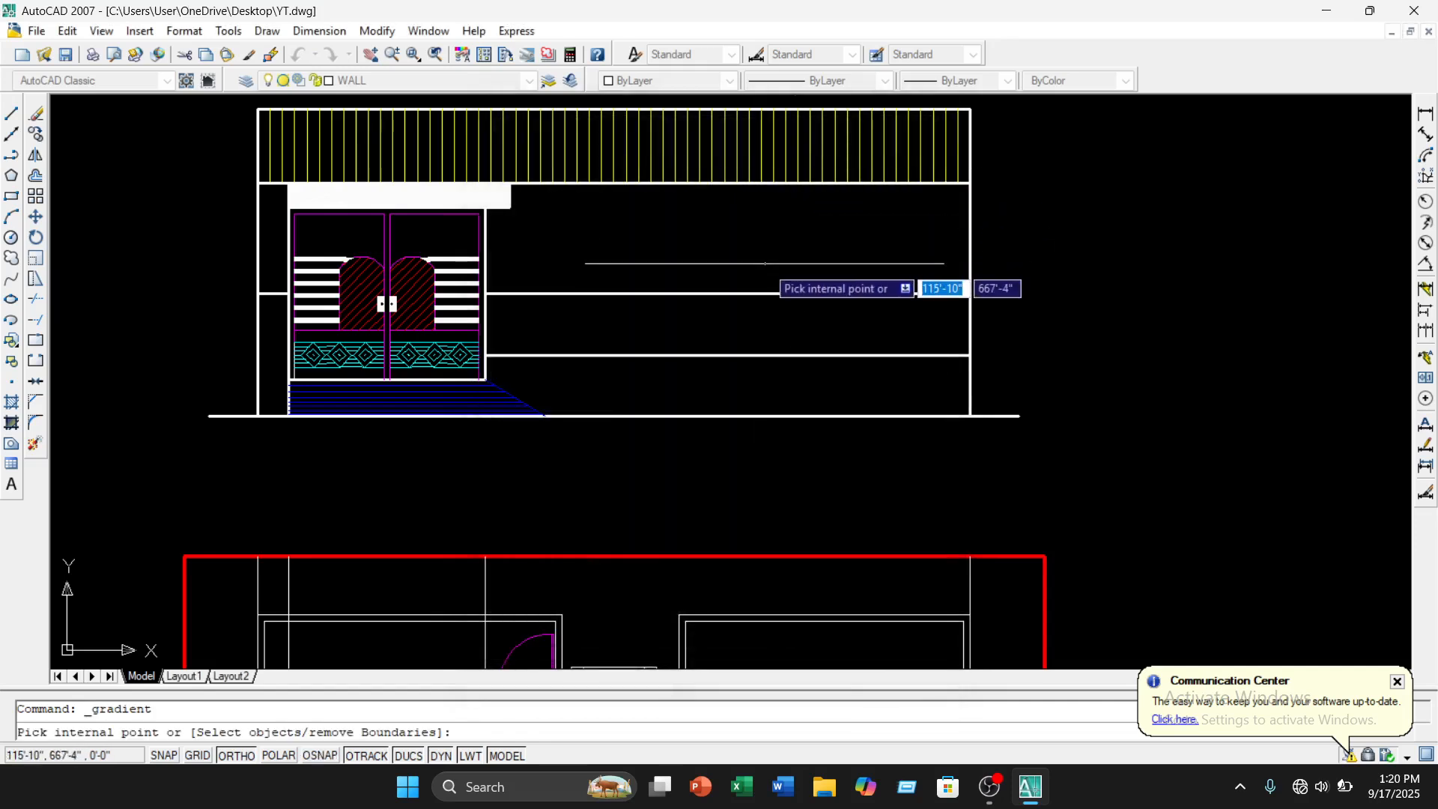
scroll(764, 262, up, 2)
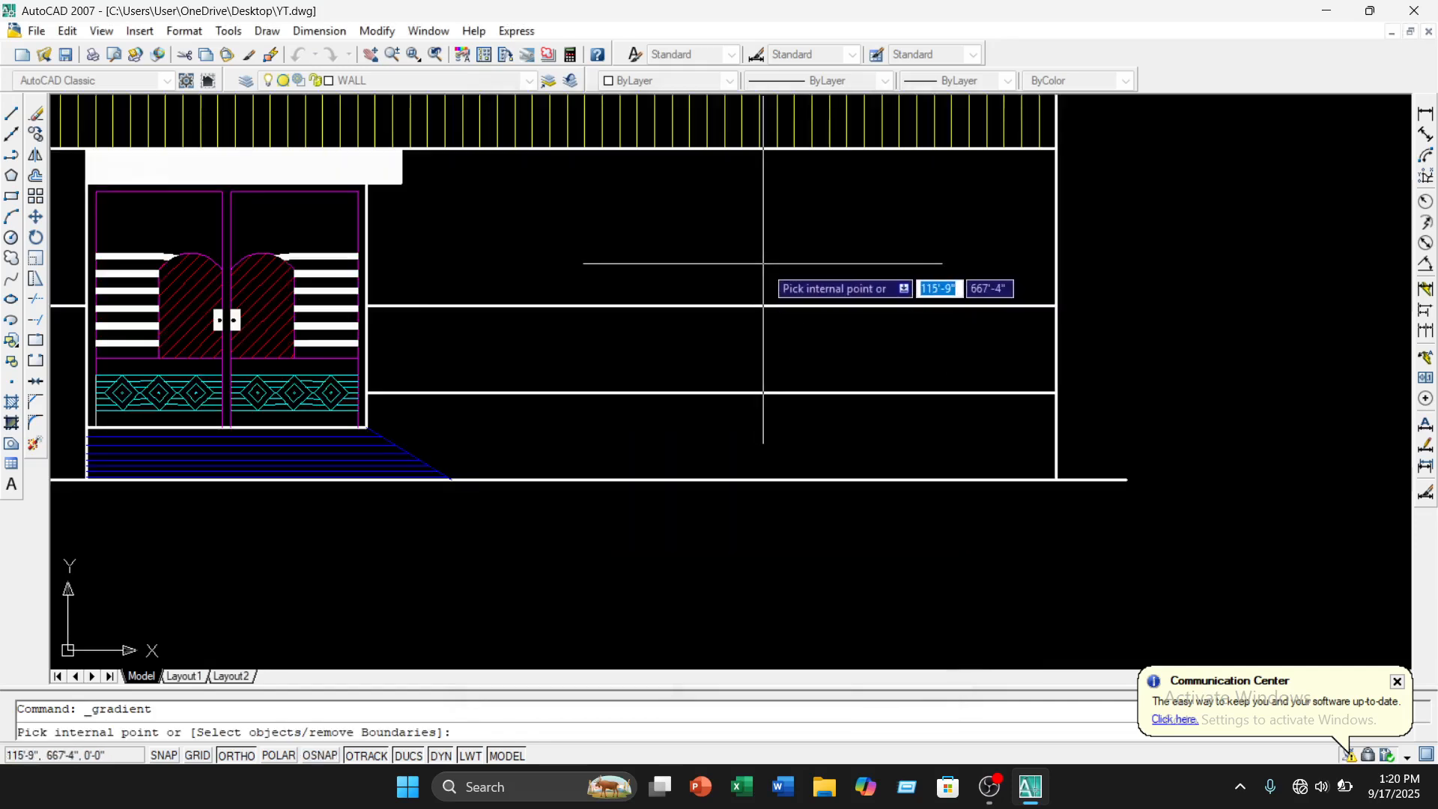
click(763, 263)
scroll(659, 295, down, 4)
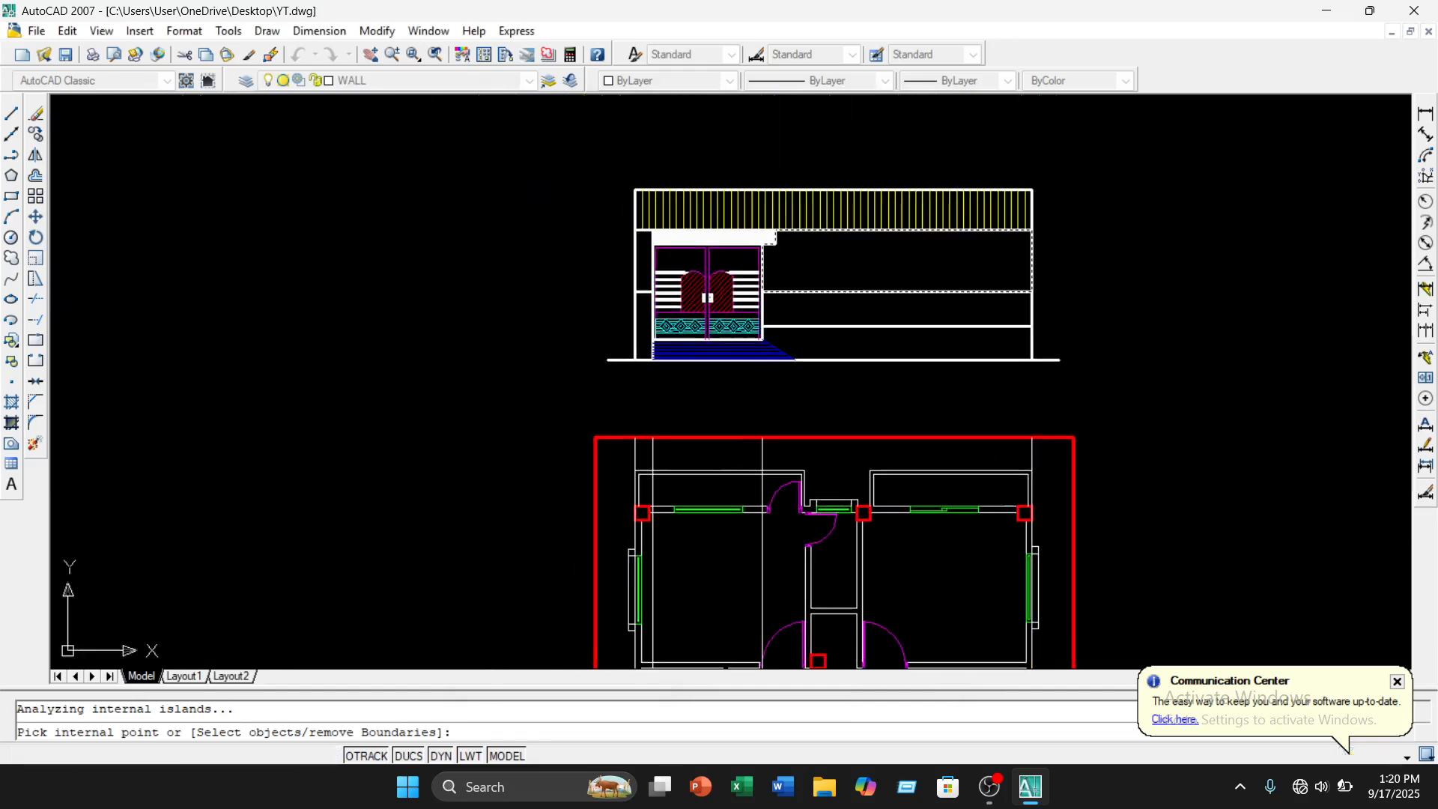
scroll(659, 295, up, 4)
scroll(734, 288, down, 3)
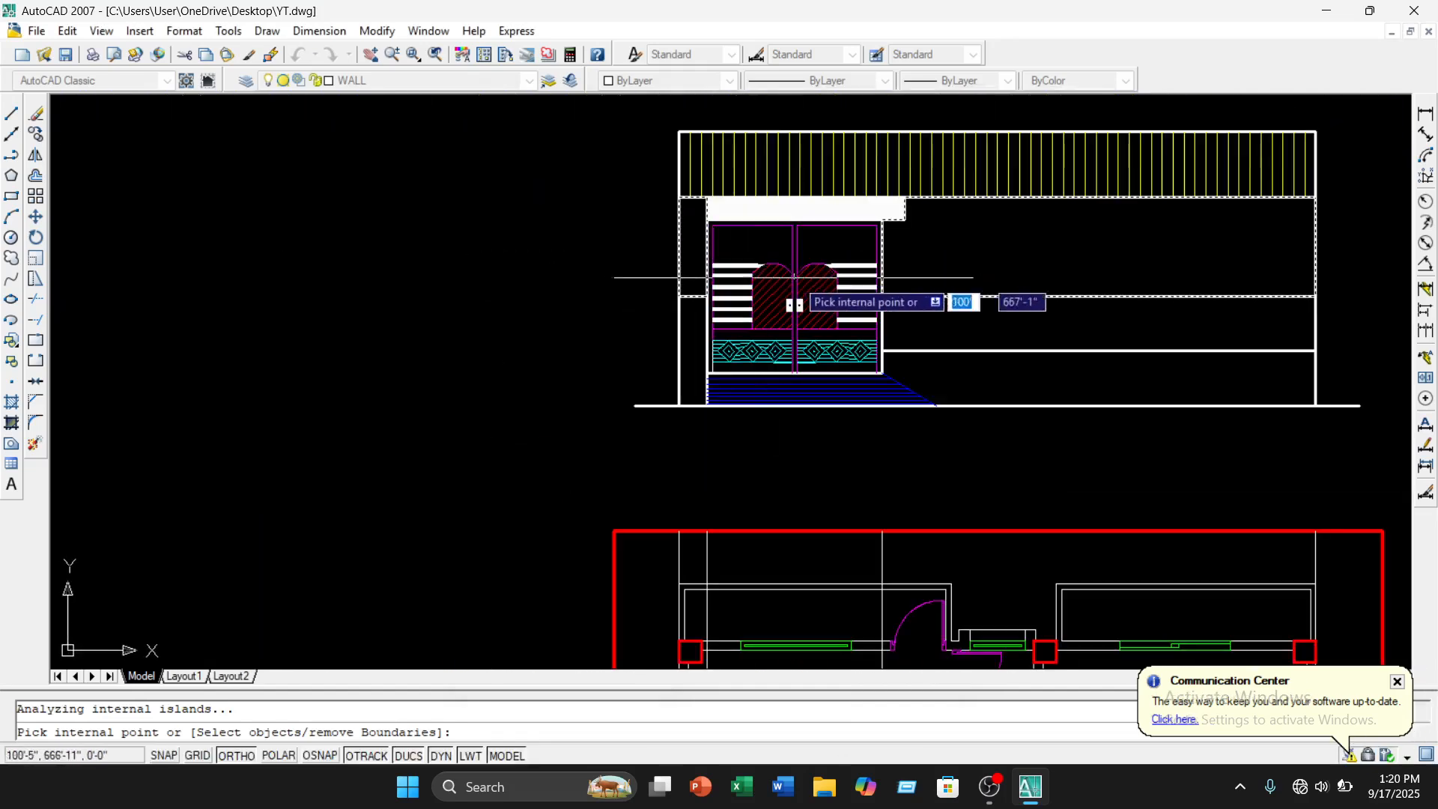
key(Return)
key(Return)
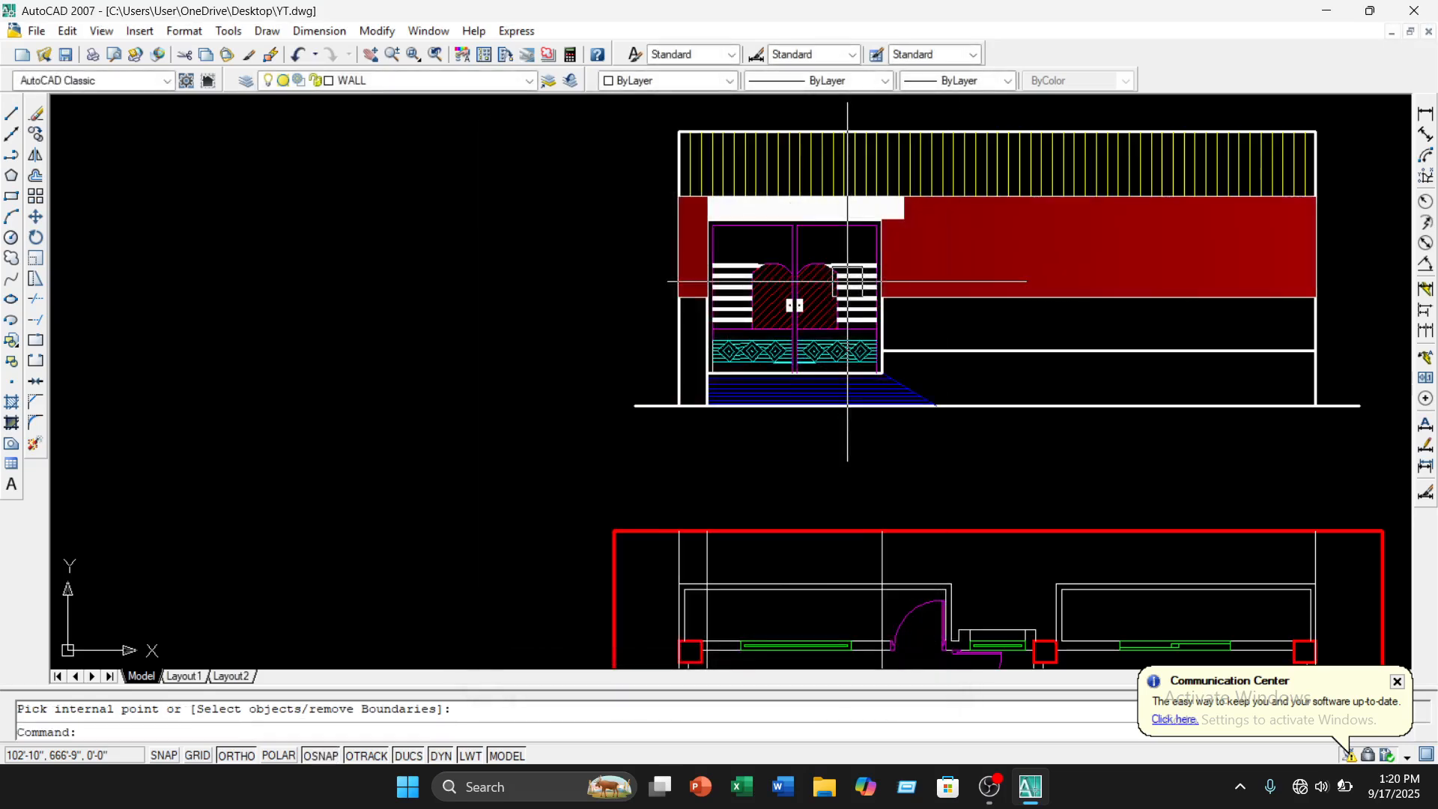
middle_drag(1008, 283, 868, 329)
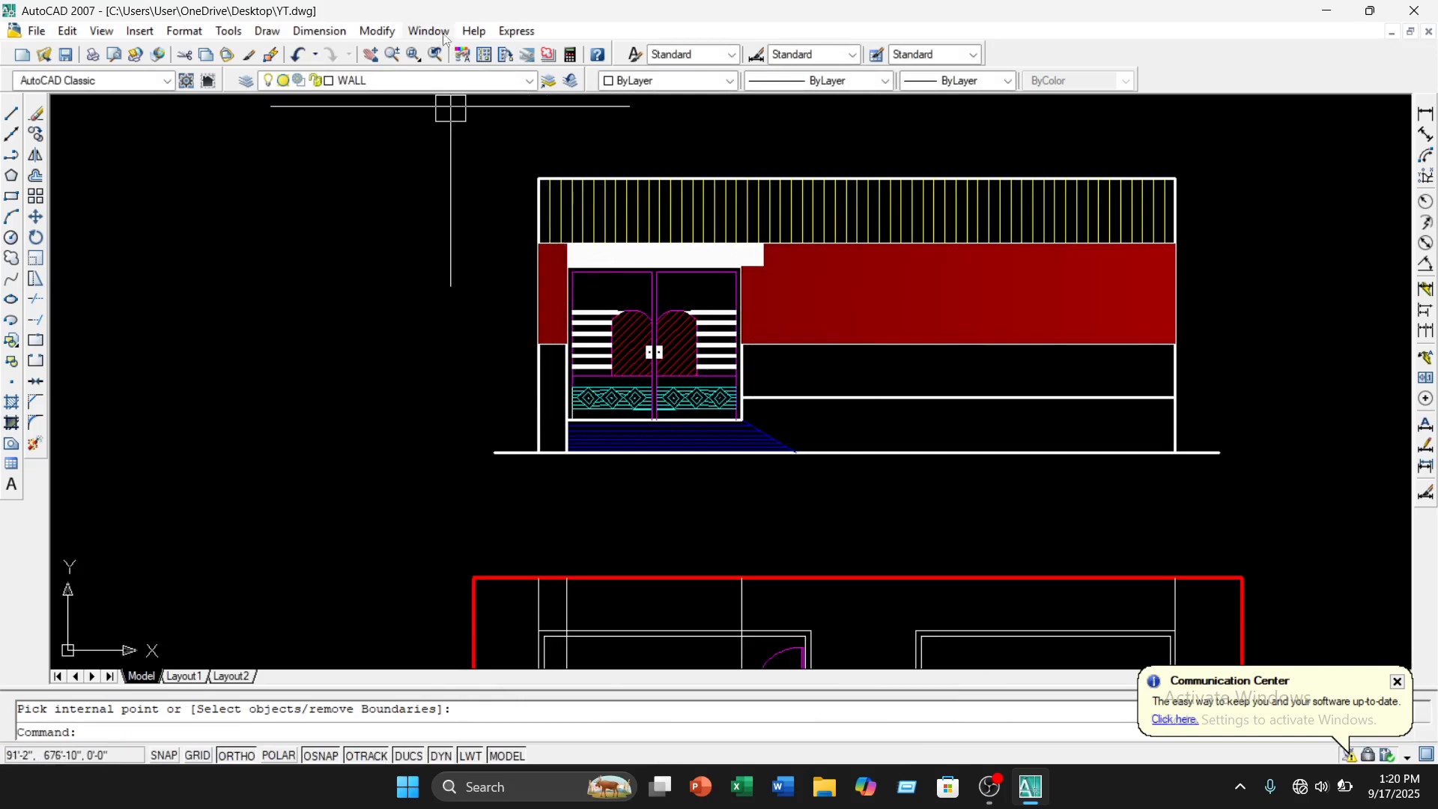
Set up another one-color gradient in cyan with a lighter tint, keeping the plain linear pattern
click(267, 31)
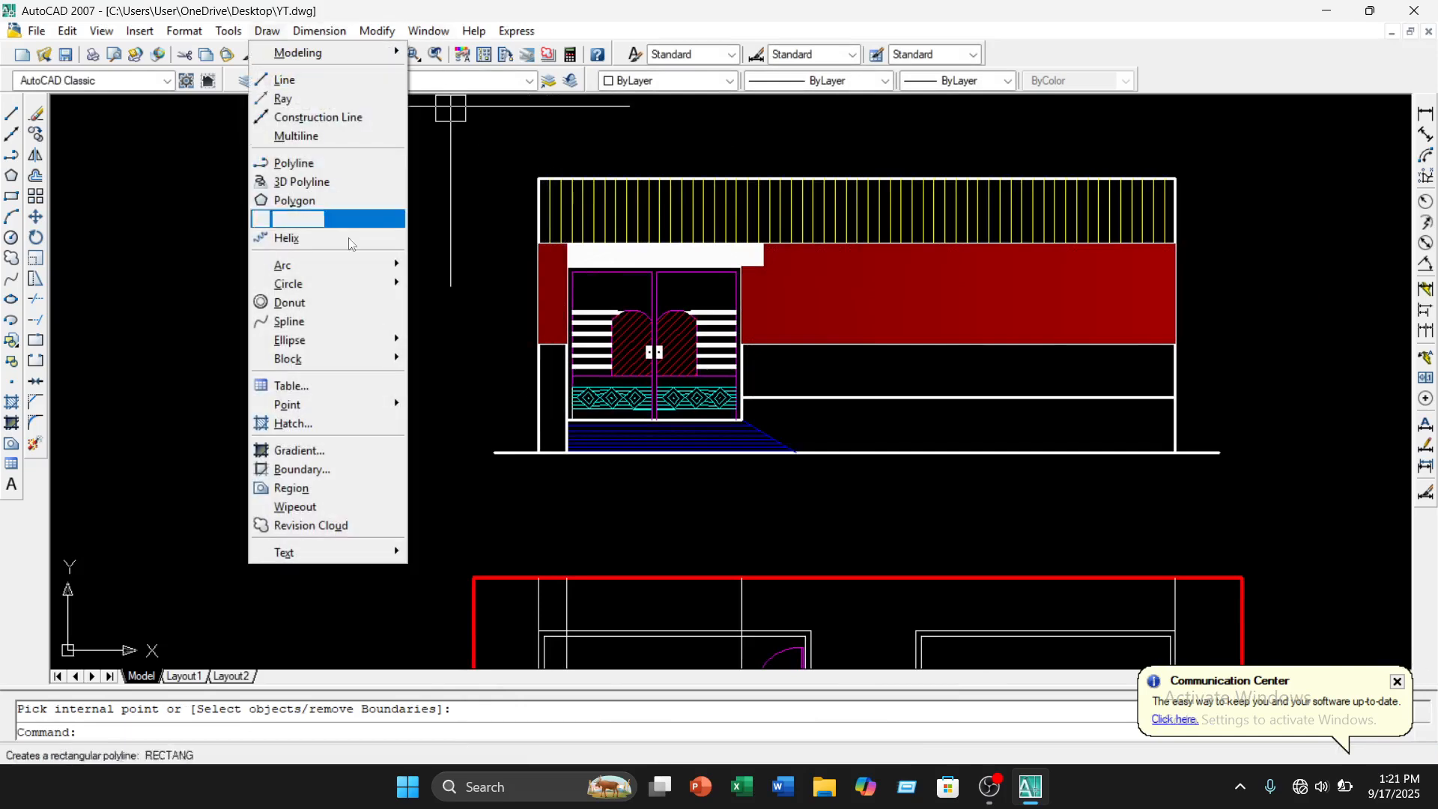
click(334, 450)
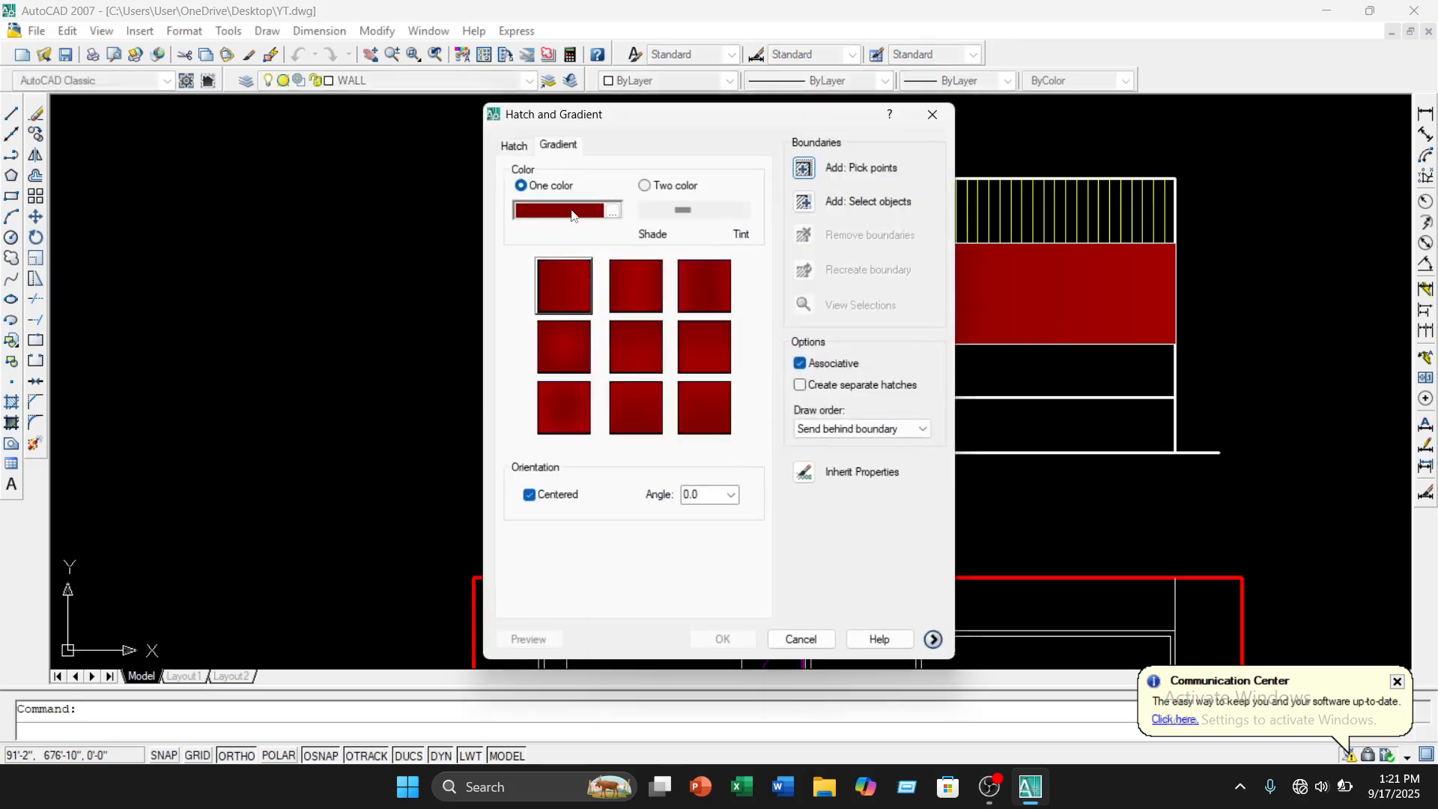
click(612, 211)
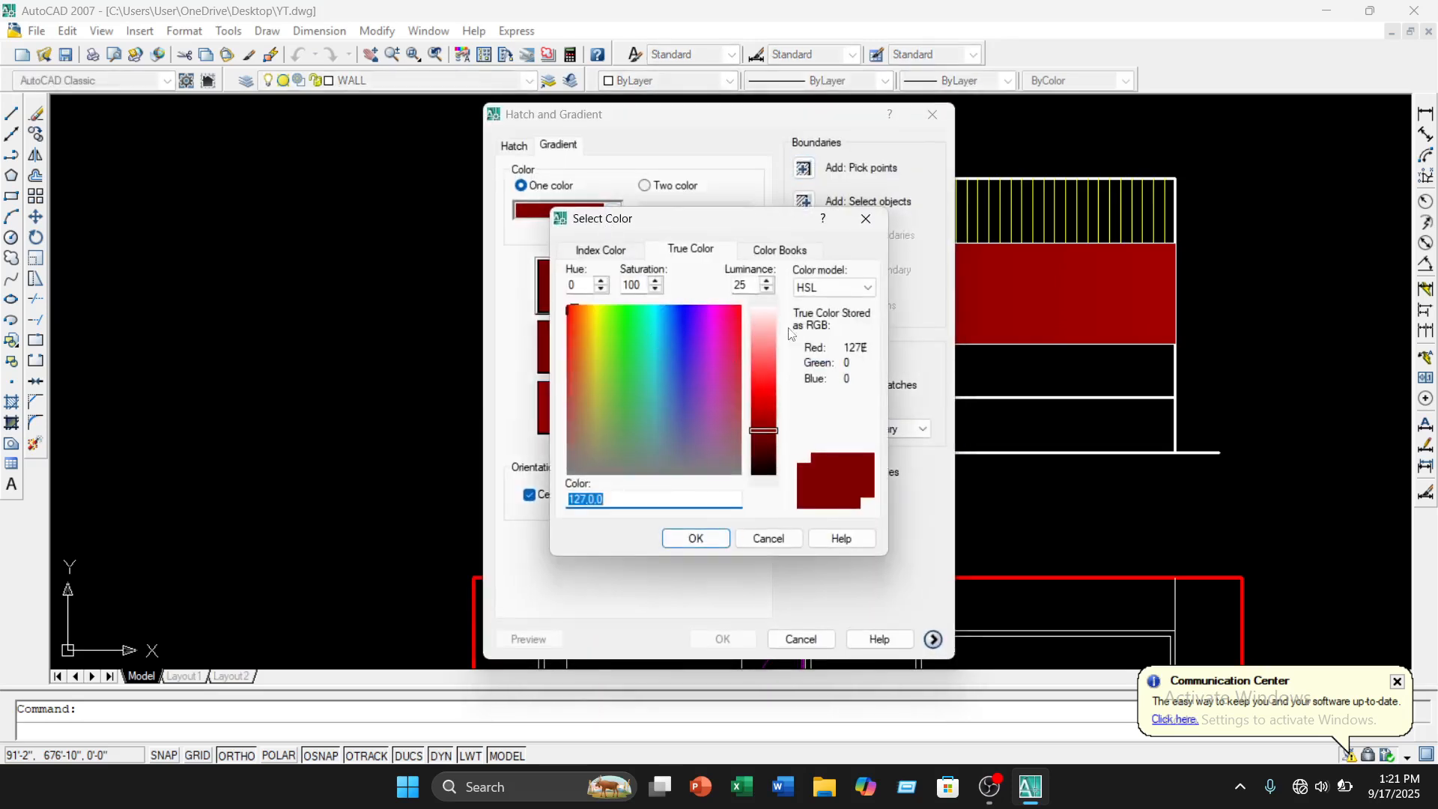
click(602, 254)
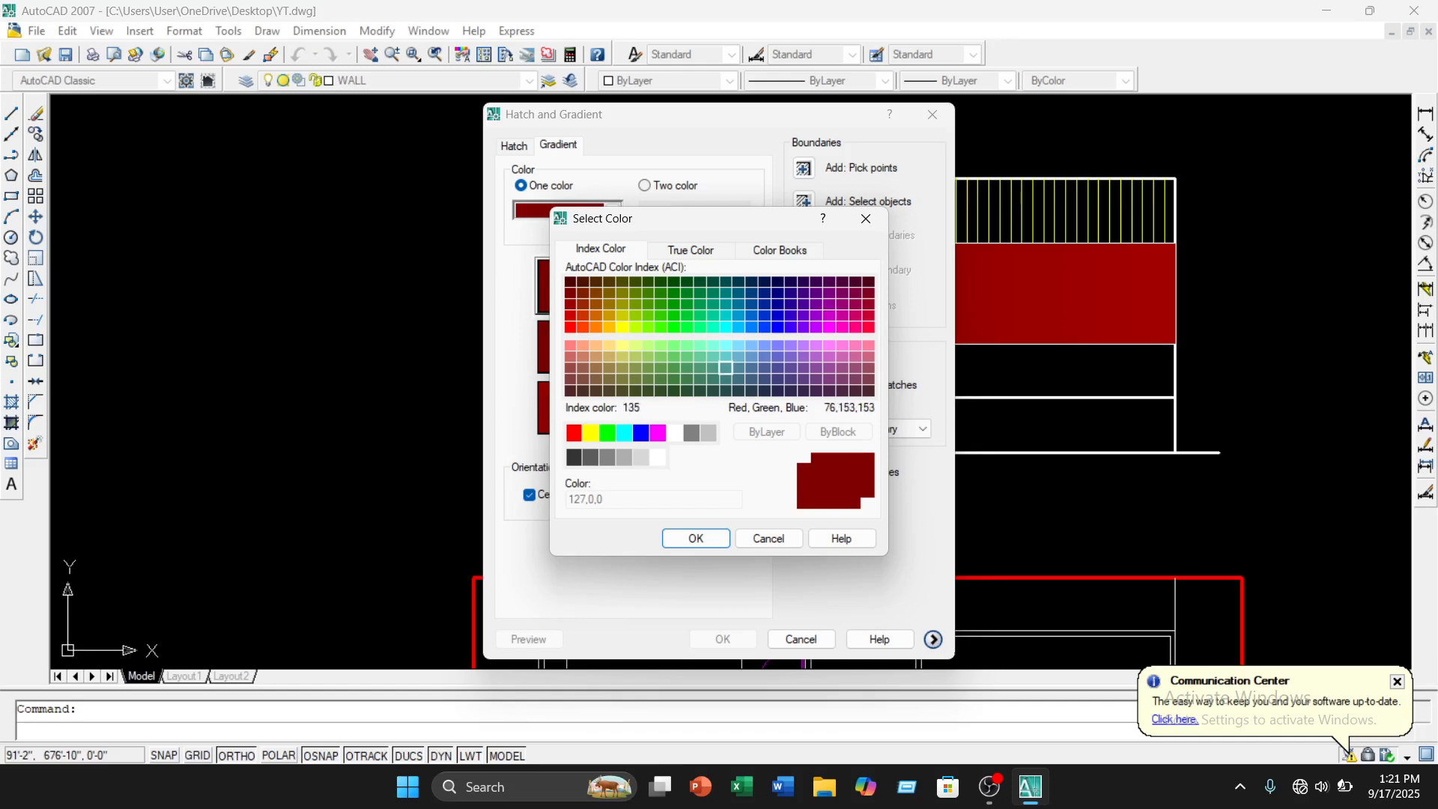
click(624, 432)
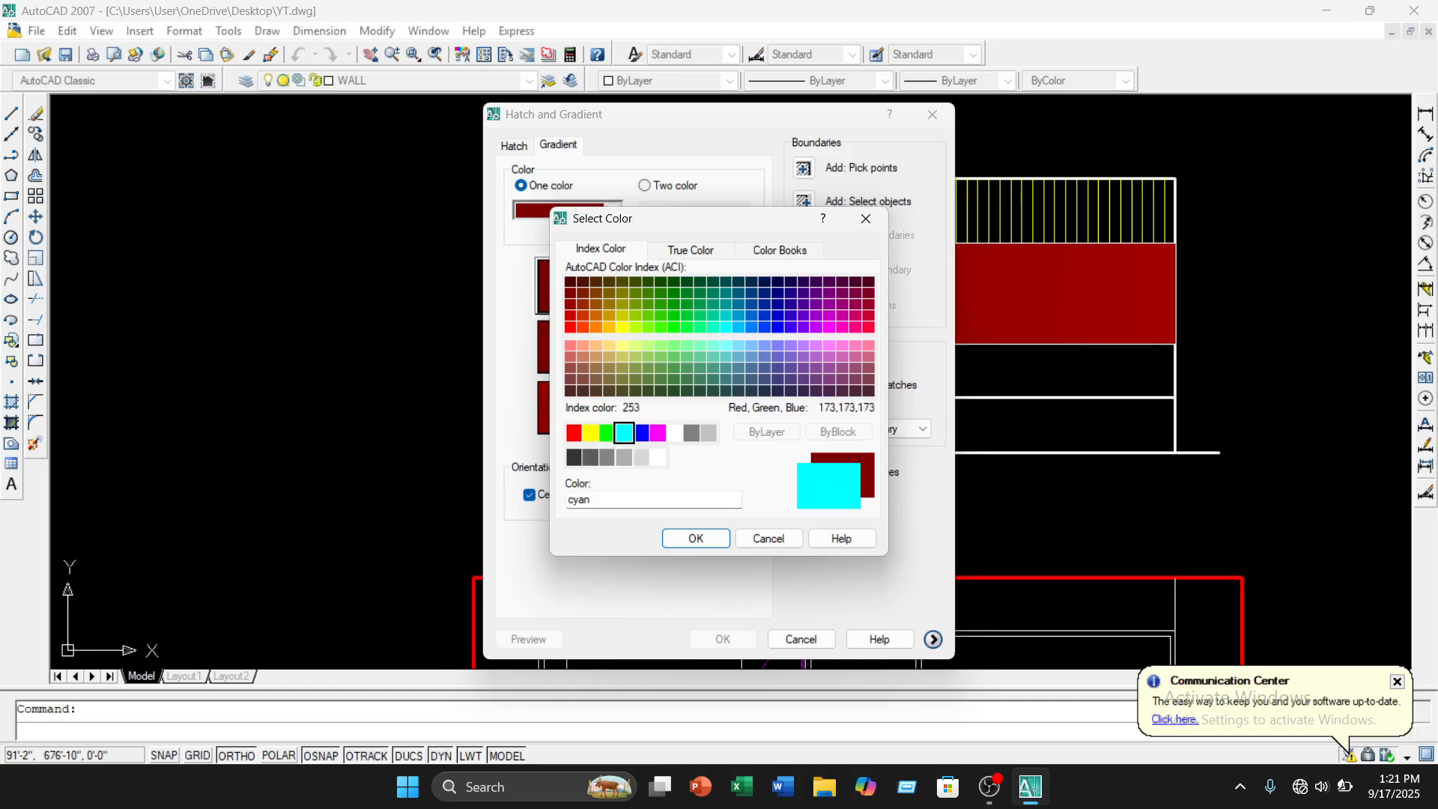
click(696, 538)
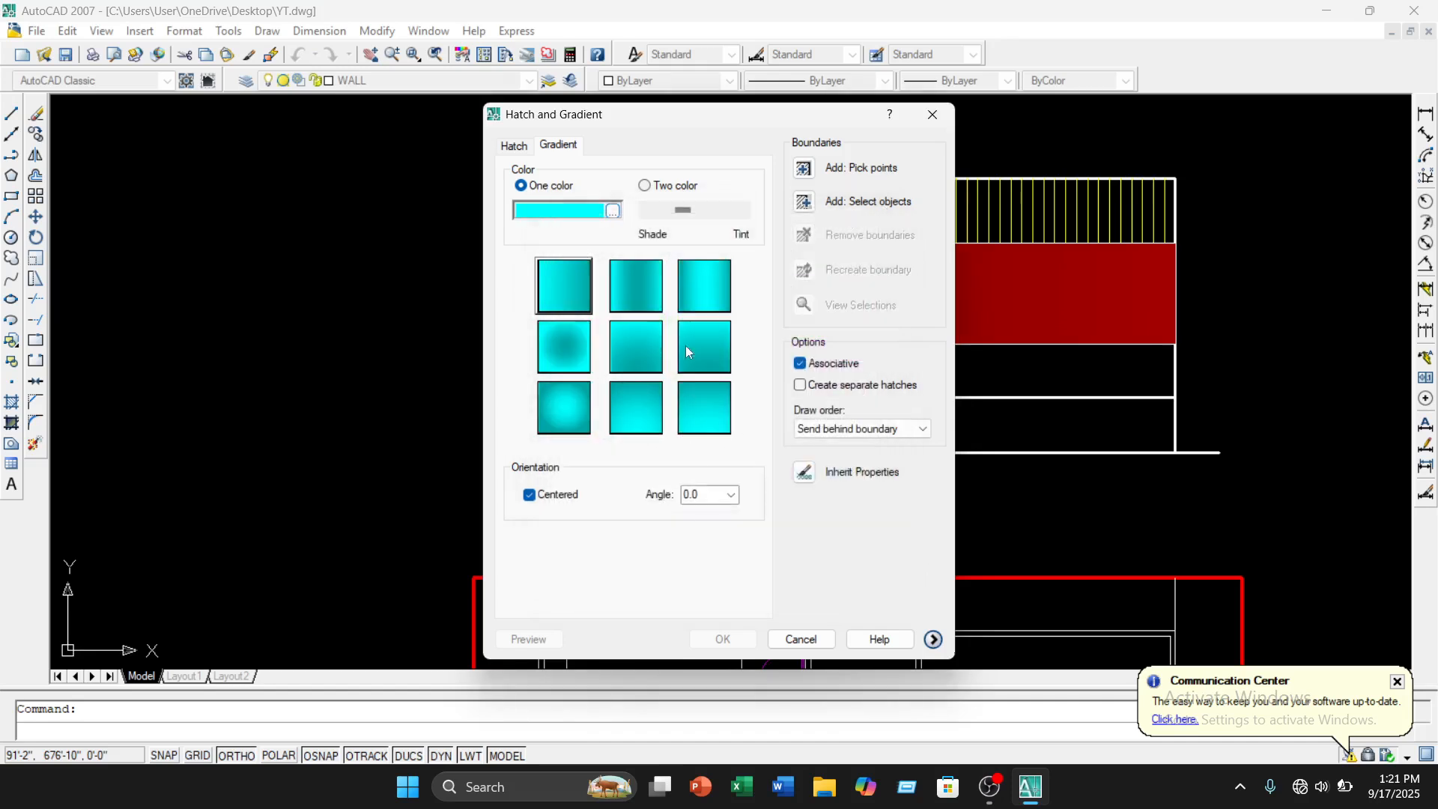
drag(686, 219, 720, 228)
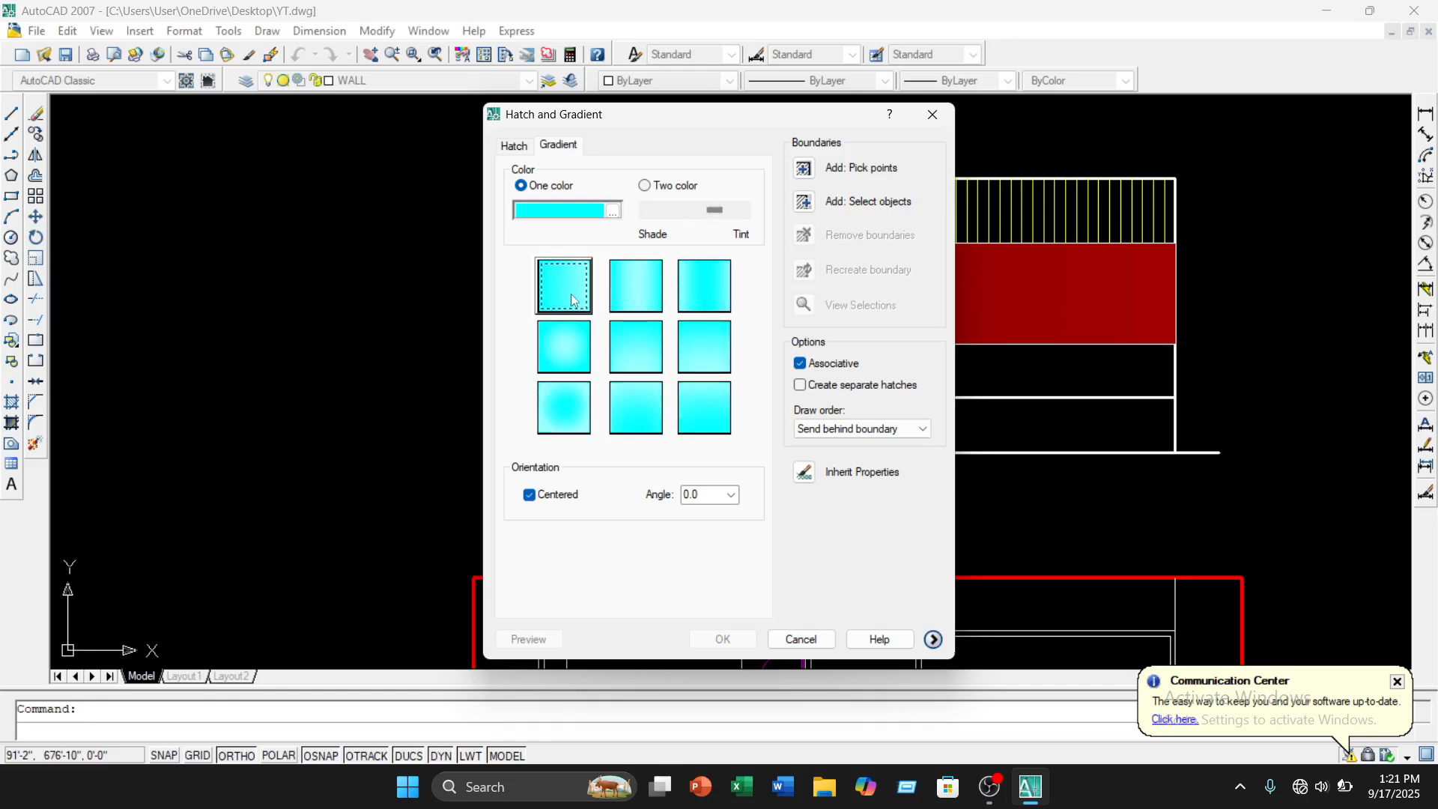
Fill the lower wall left of the door and the middle wall band right of it with the cyan gradient
click(804, 169)
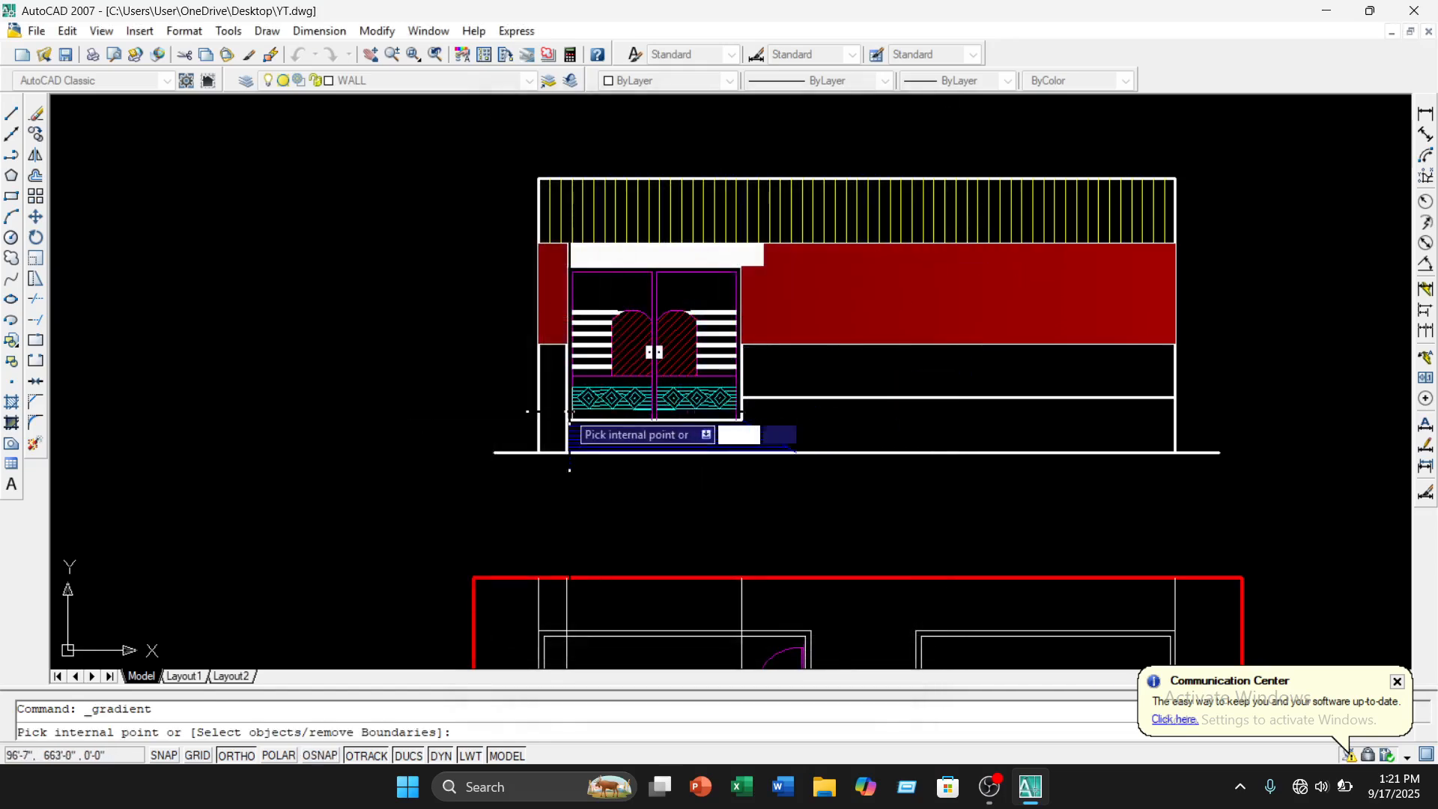
scroll(530, 409, up, 4)
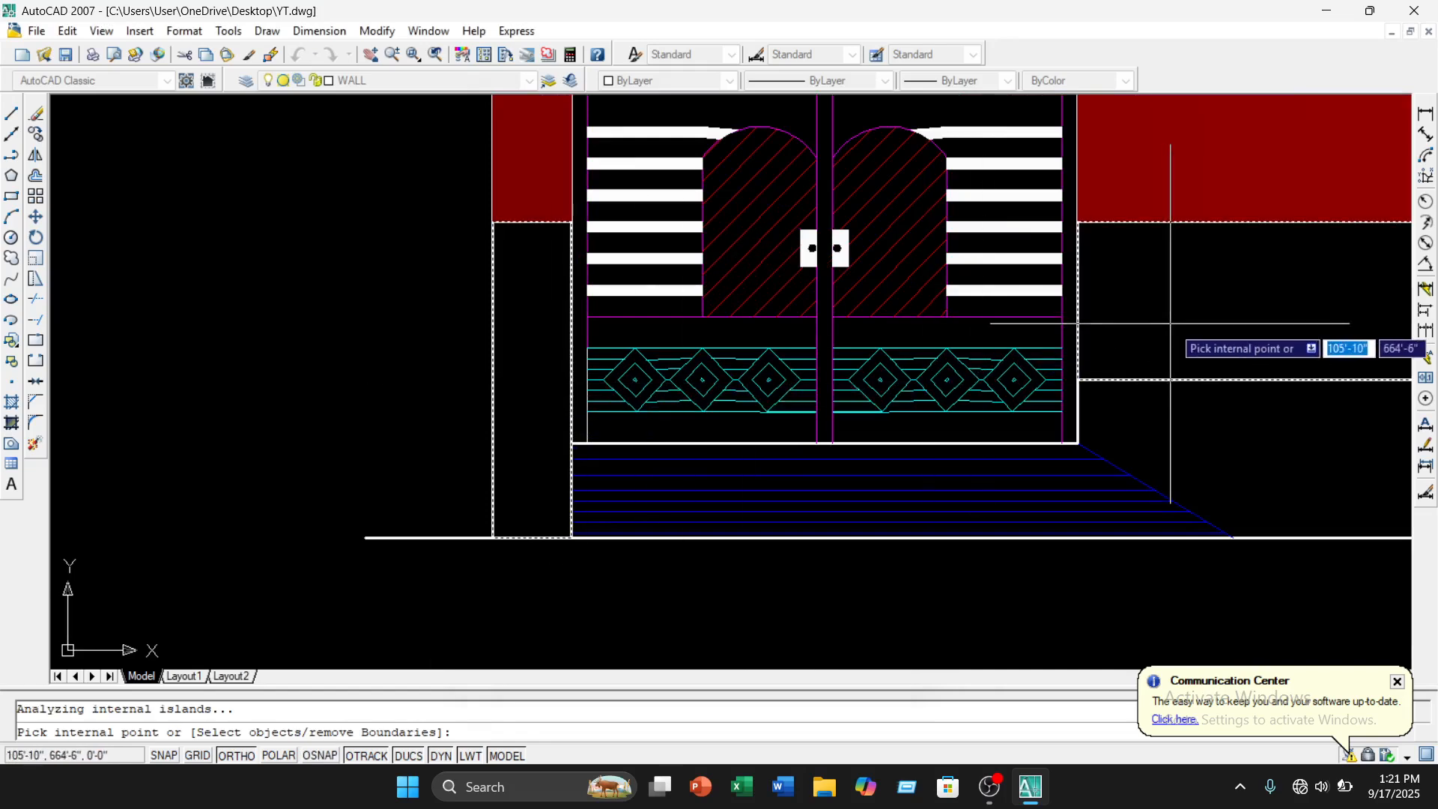
scroll(974, 397, down, 4)
key(Return)
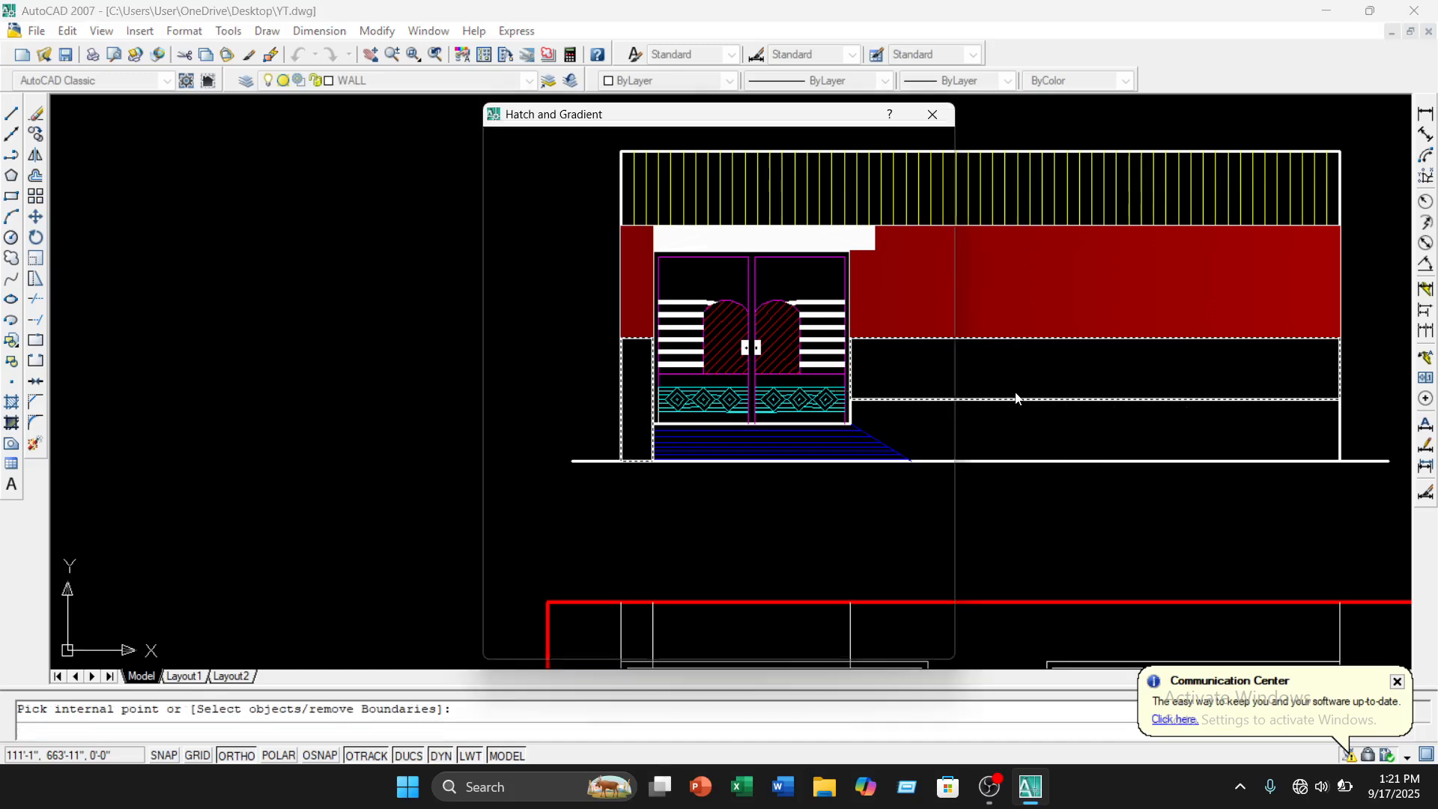
key(Return)
Examine the dark red and cyan wall fills, close up and across the whole front elevation
scroll(1055, 392, down, 2)
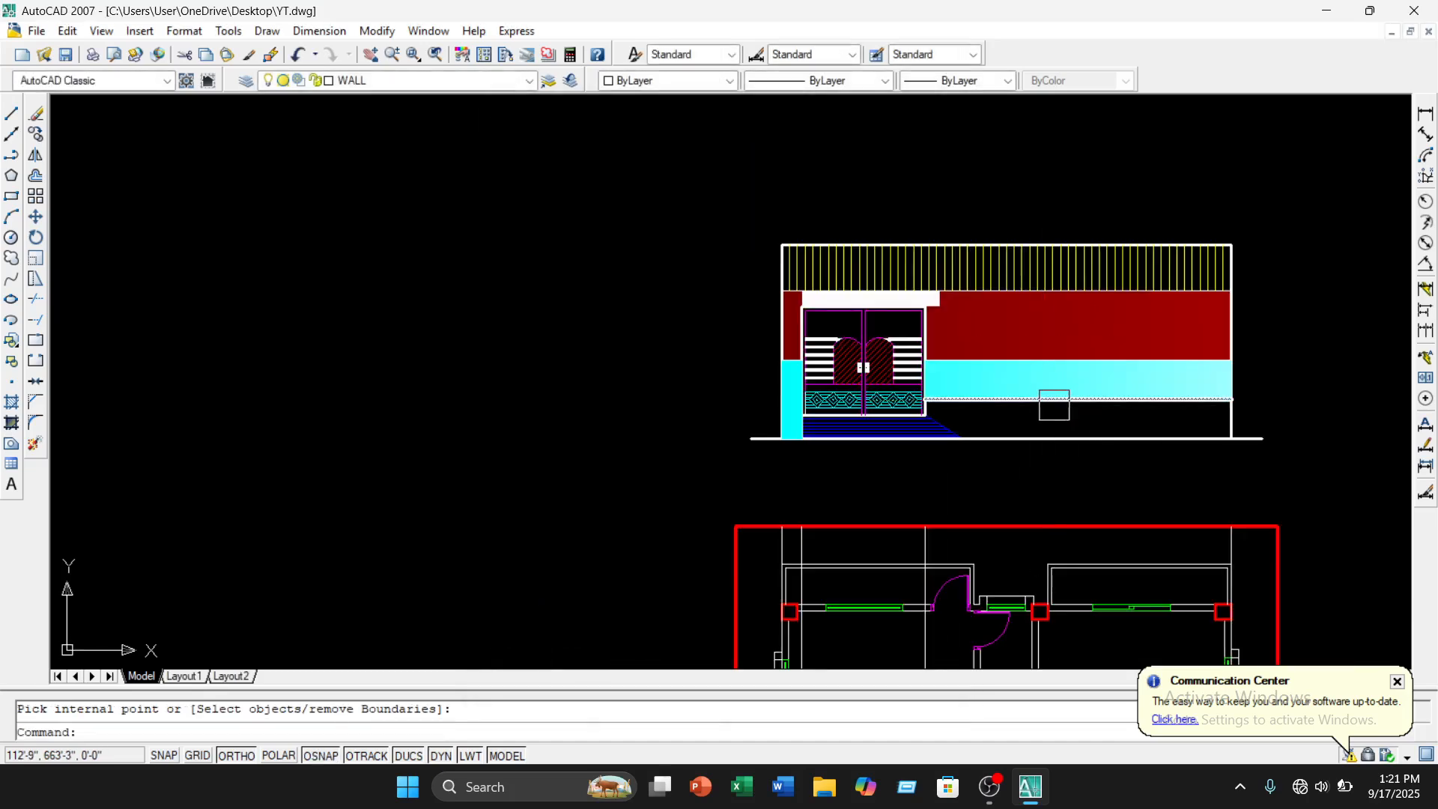
scroll(888, 318, up, 6)
scroll(891, 307, down, 4)
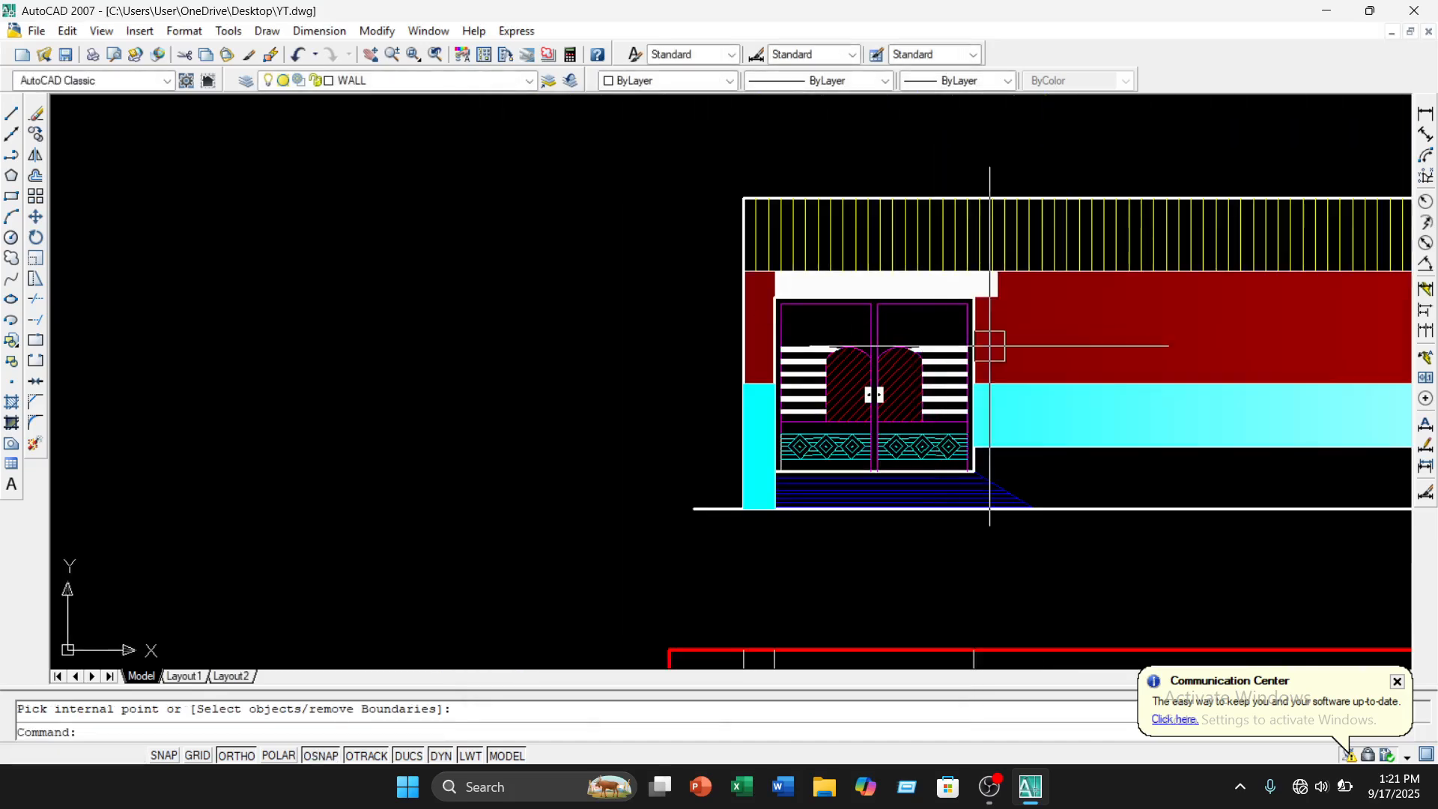
middle_drag(989, 344, 777, 347)
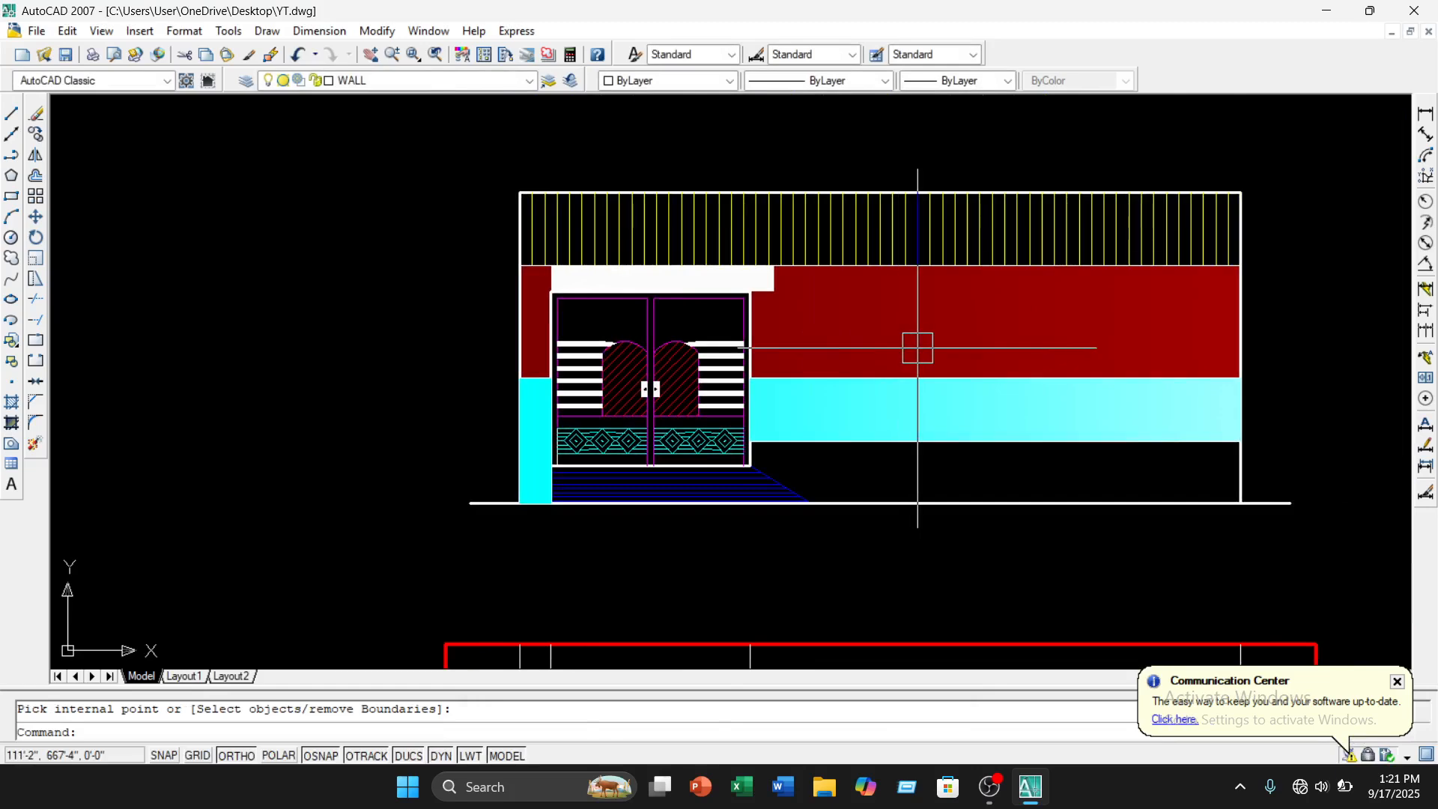
key(Escape)
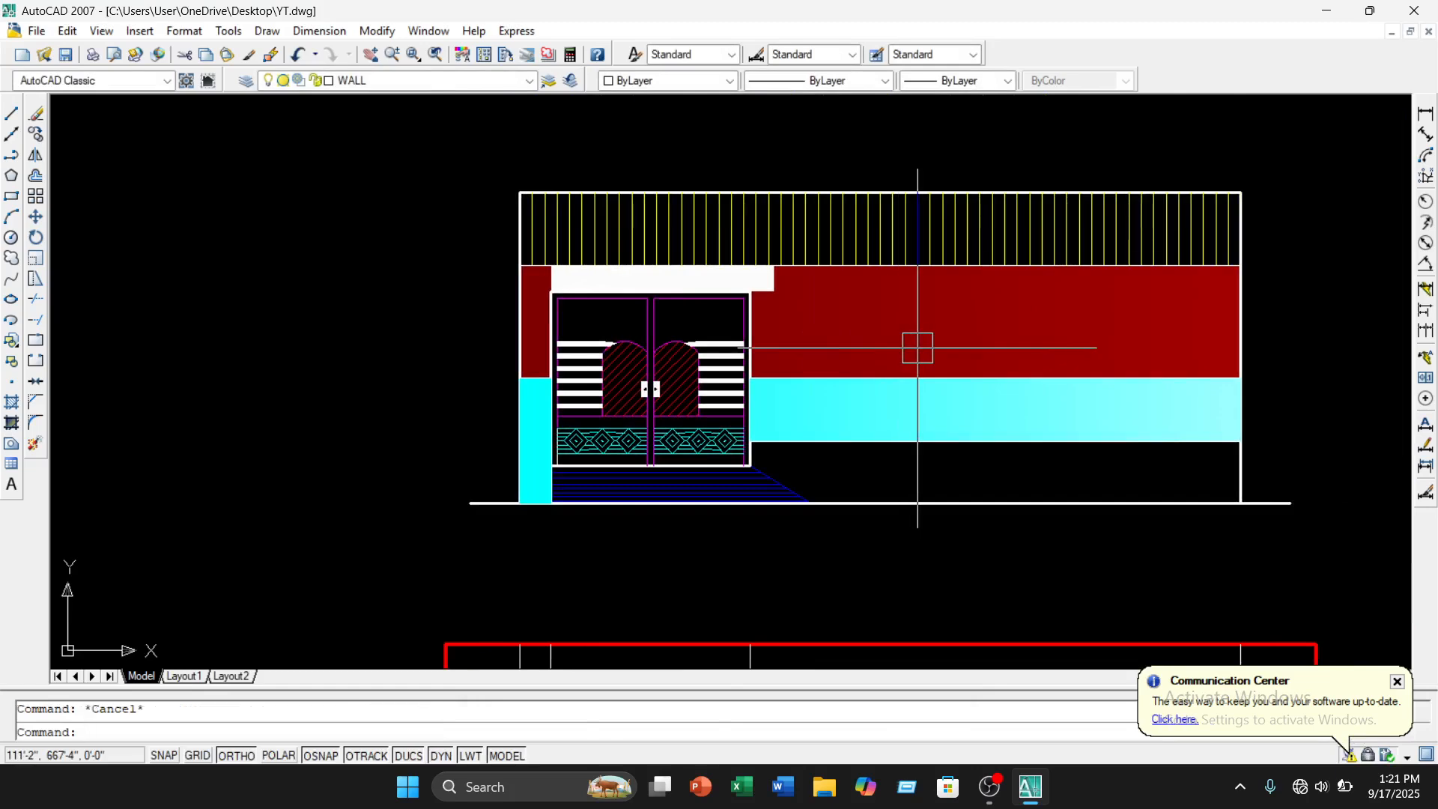
scroll(1187, 330, down, 3)
middle_drag(1268, 321, 1131, 323)
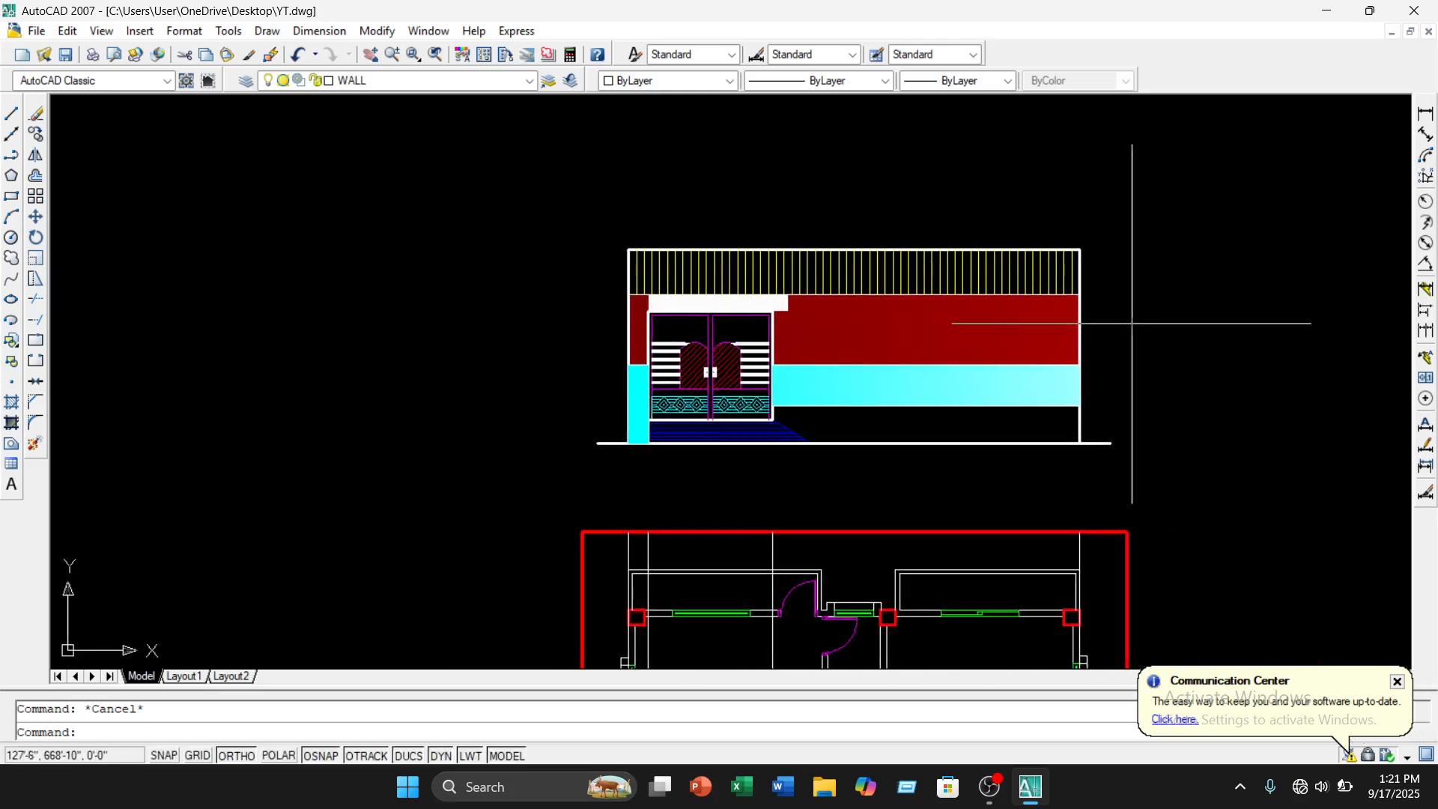
scroll(1141, 338, up, 1)
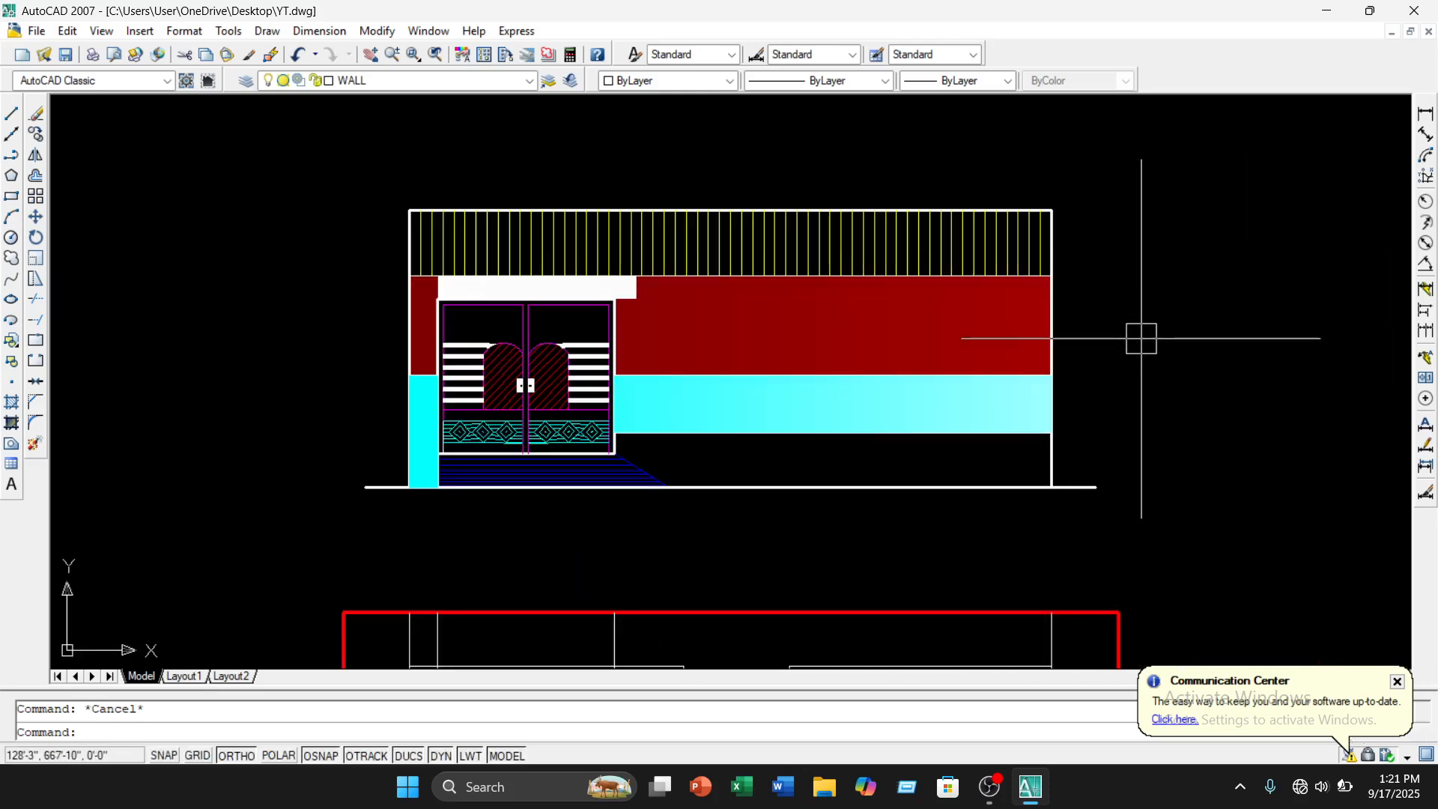